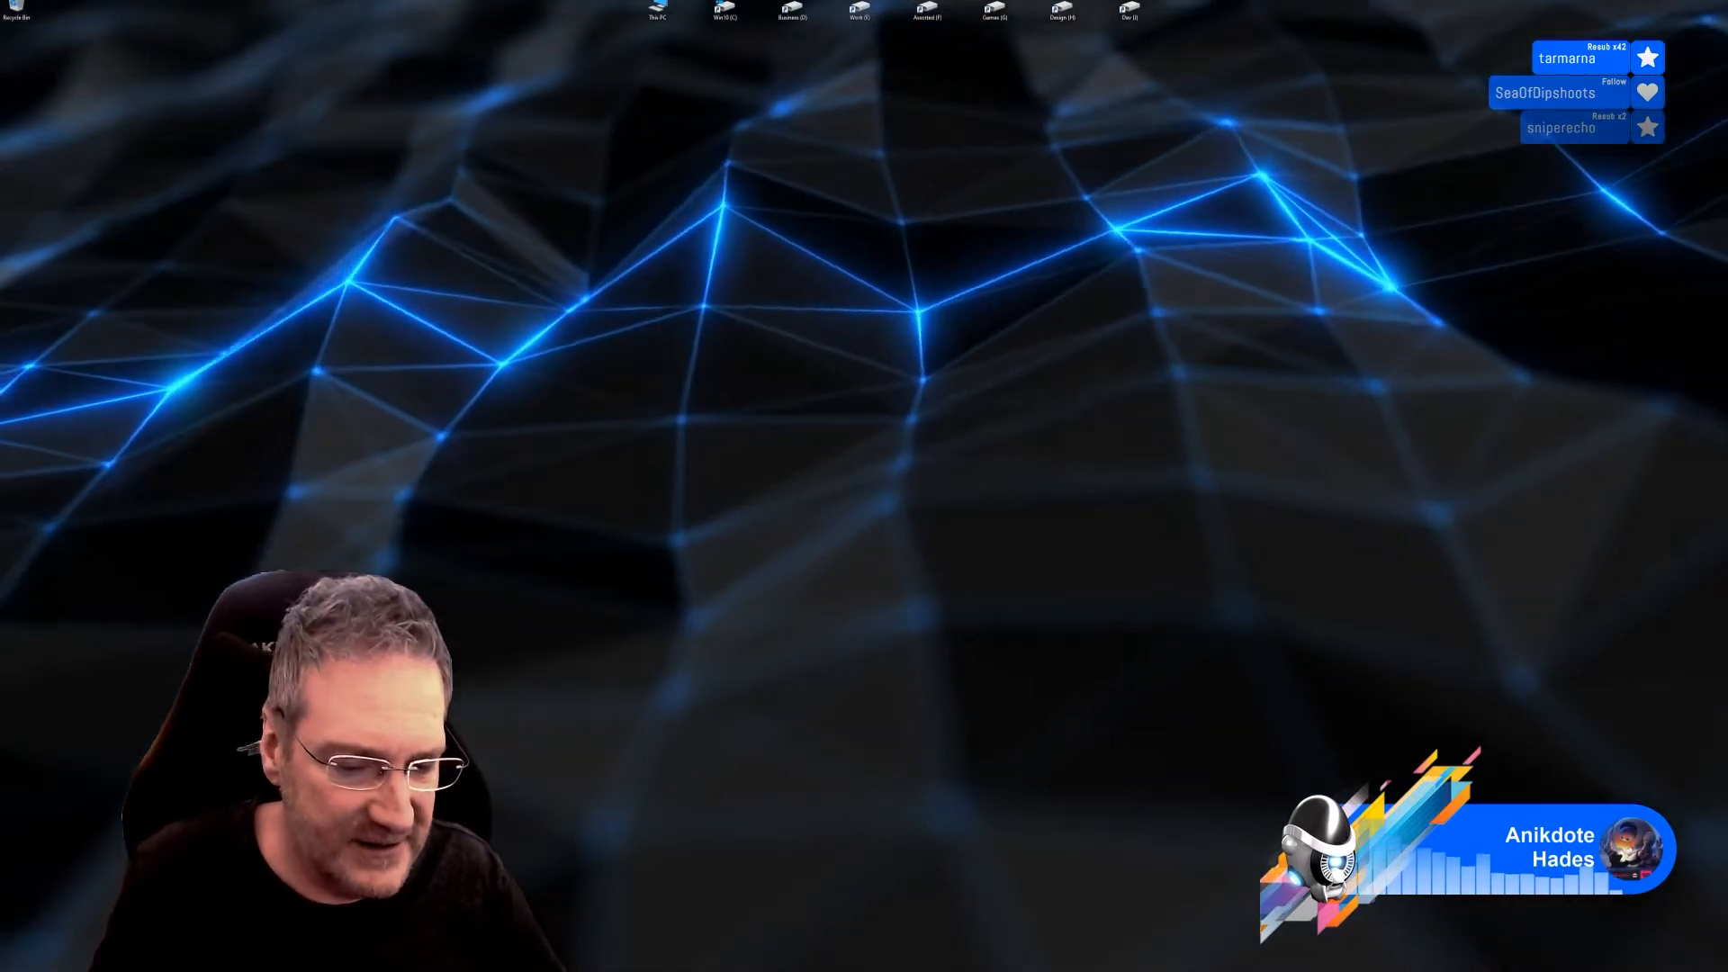
Step: Switch to 3ds Max and select the kitchen unit with the sink
key("alt+Tab")
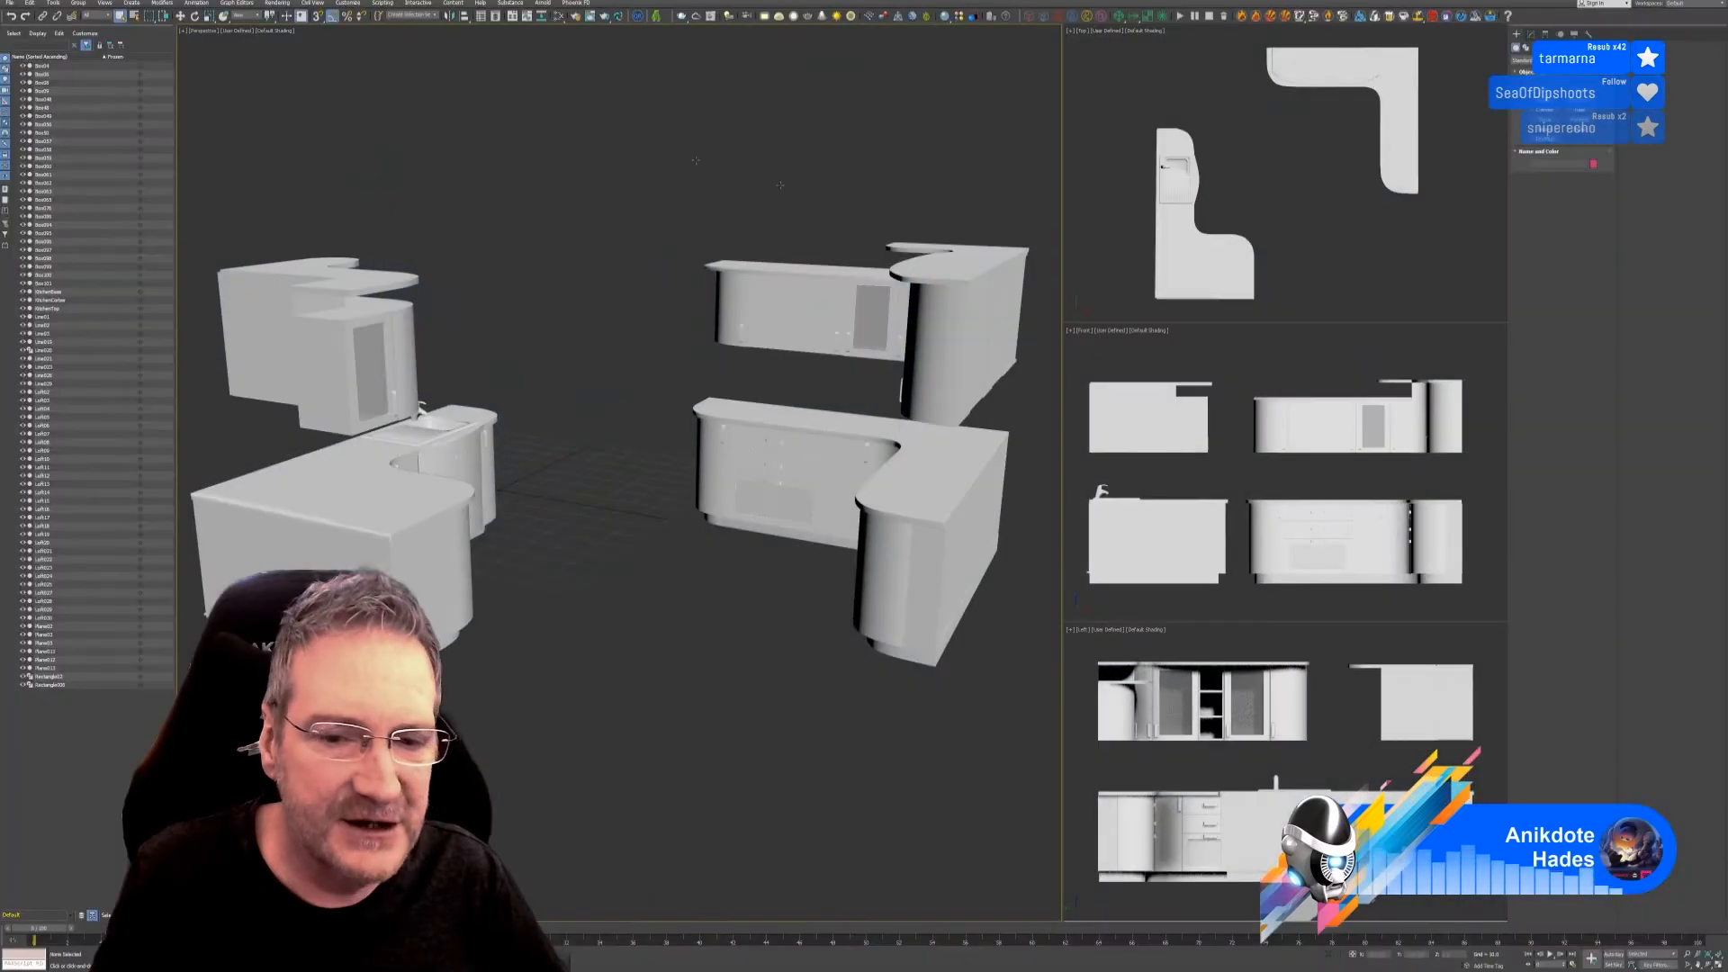
scroll(452, 457, "up", 3)
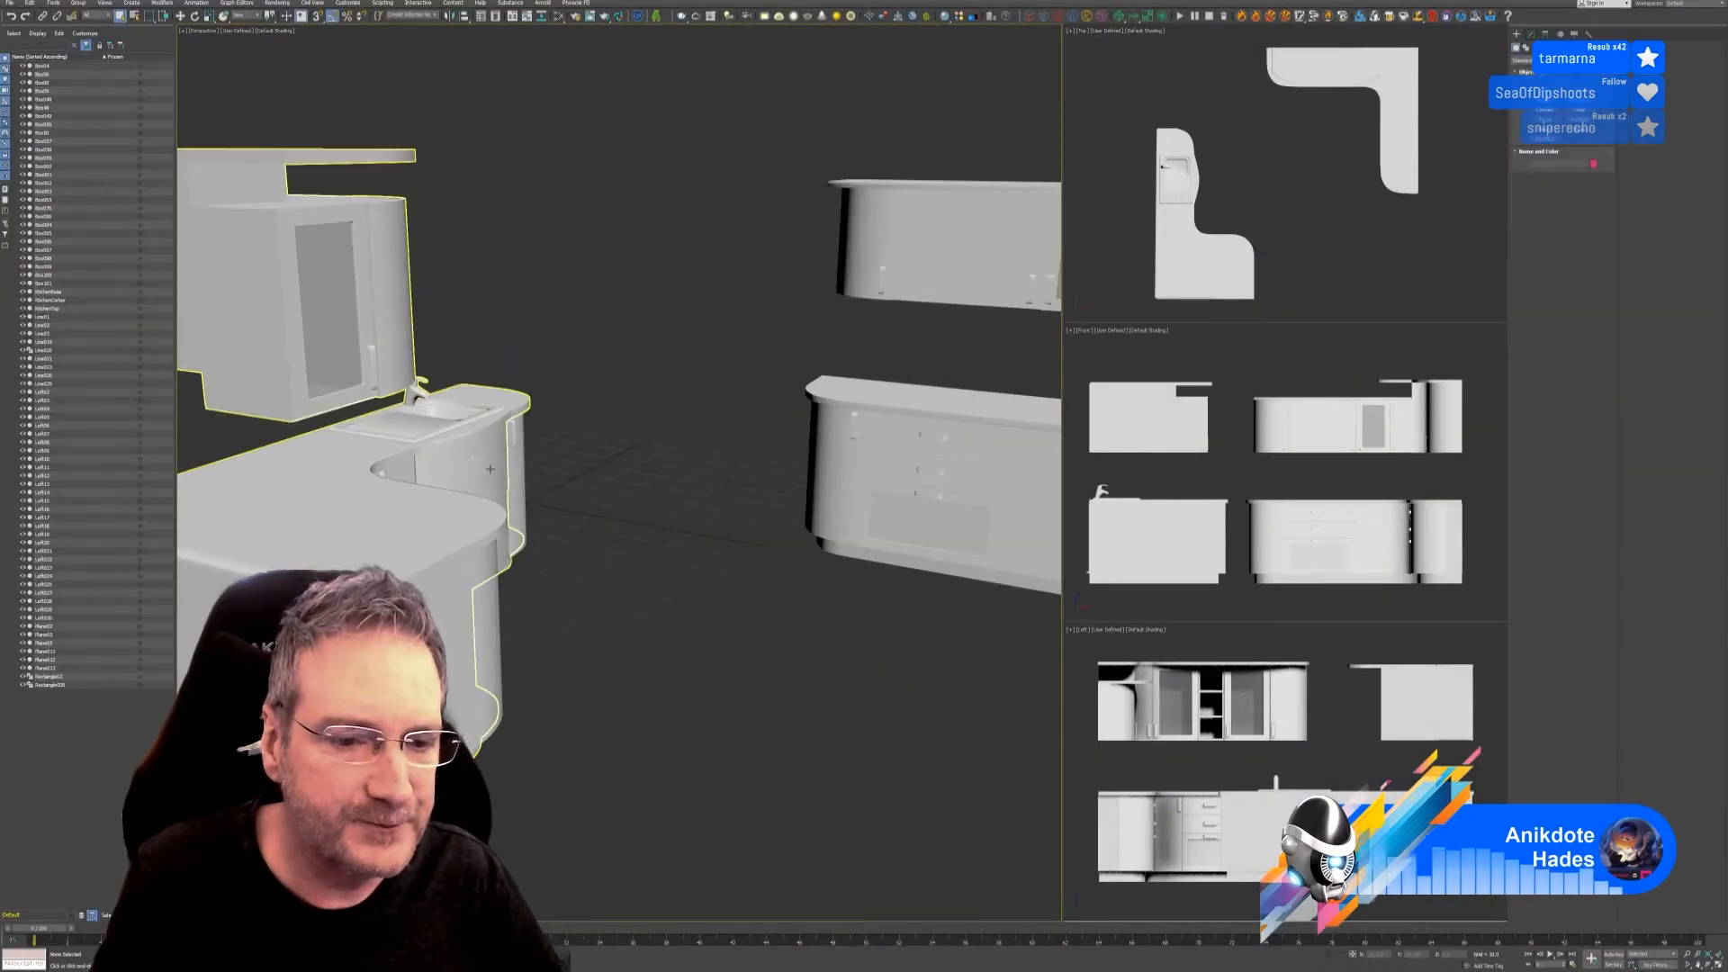
left_click(519, 470)
mouse_move(745, 580)
middle_mouse_down("alt")
mouse_move(663, 597)
mouse_move(687, 609)
mouse_move(732, 579)
middle_mouse_up("alt")
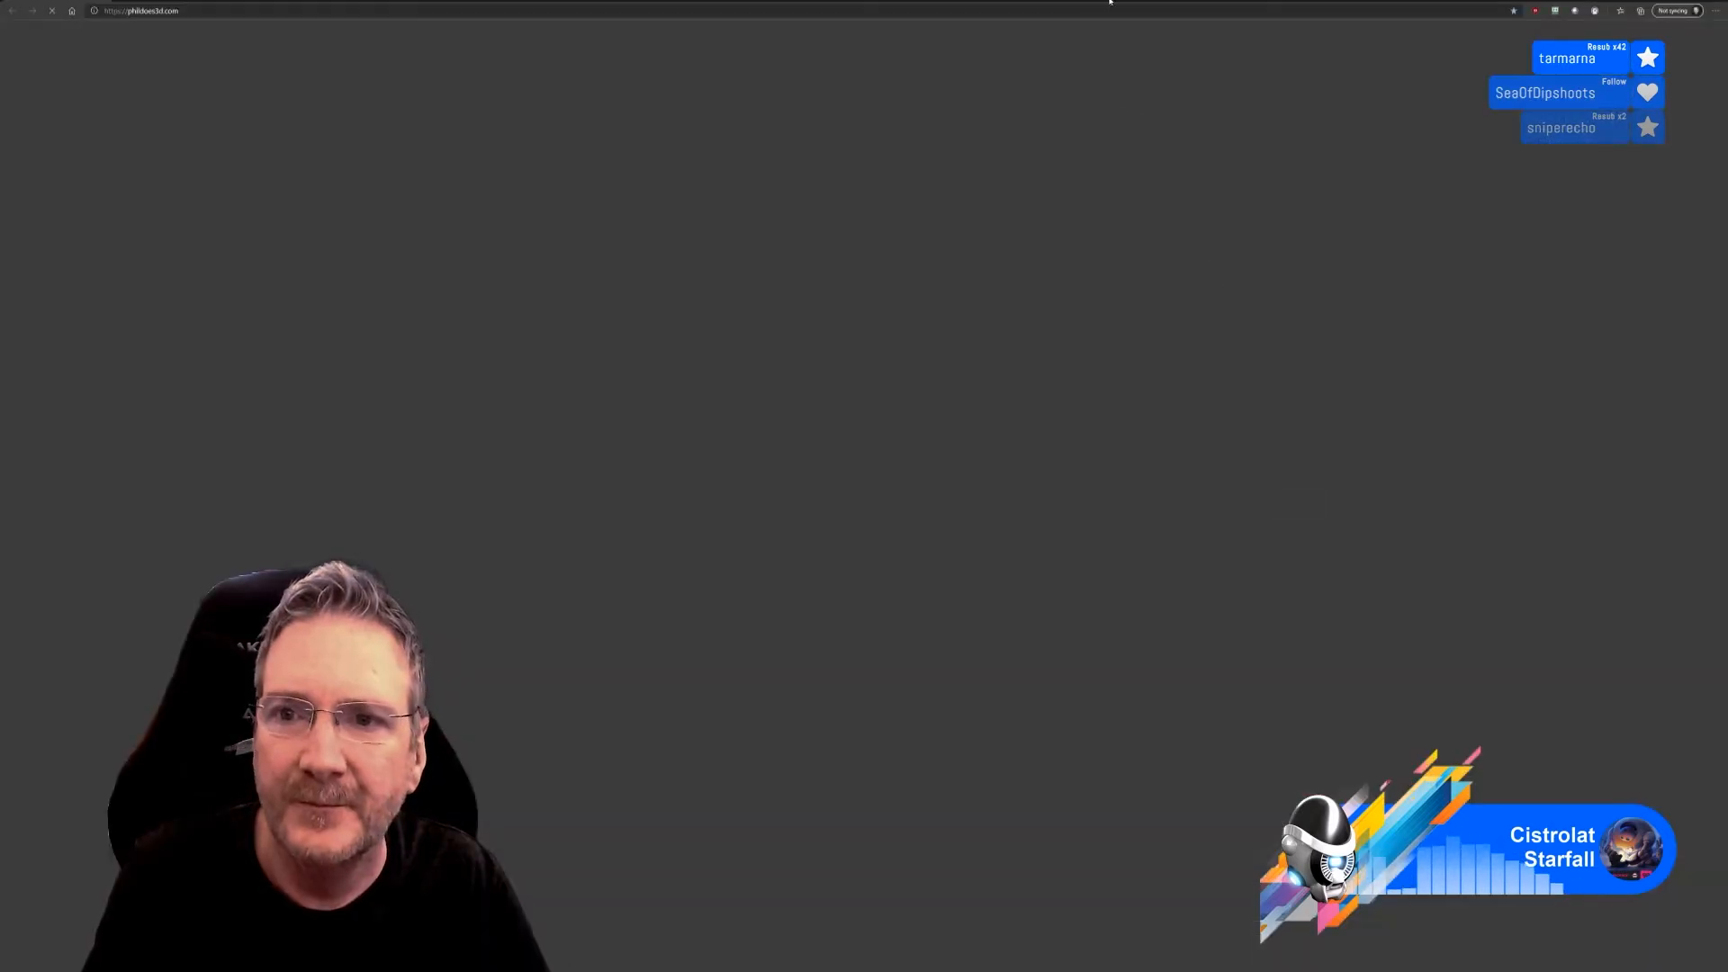
Step: Clear the browser window away from the 3ds Max scene and deselect the kitchen unit
left_click_drag(1110, 1, 1727, 43)
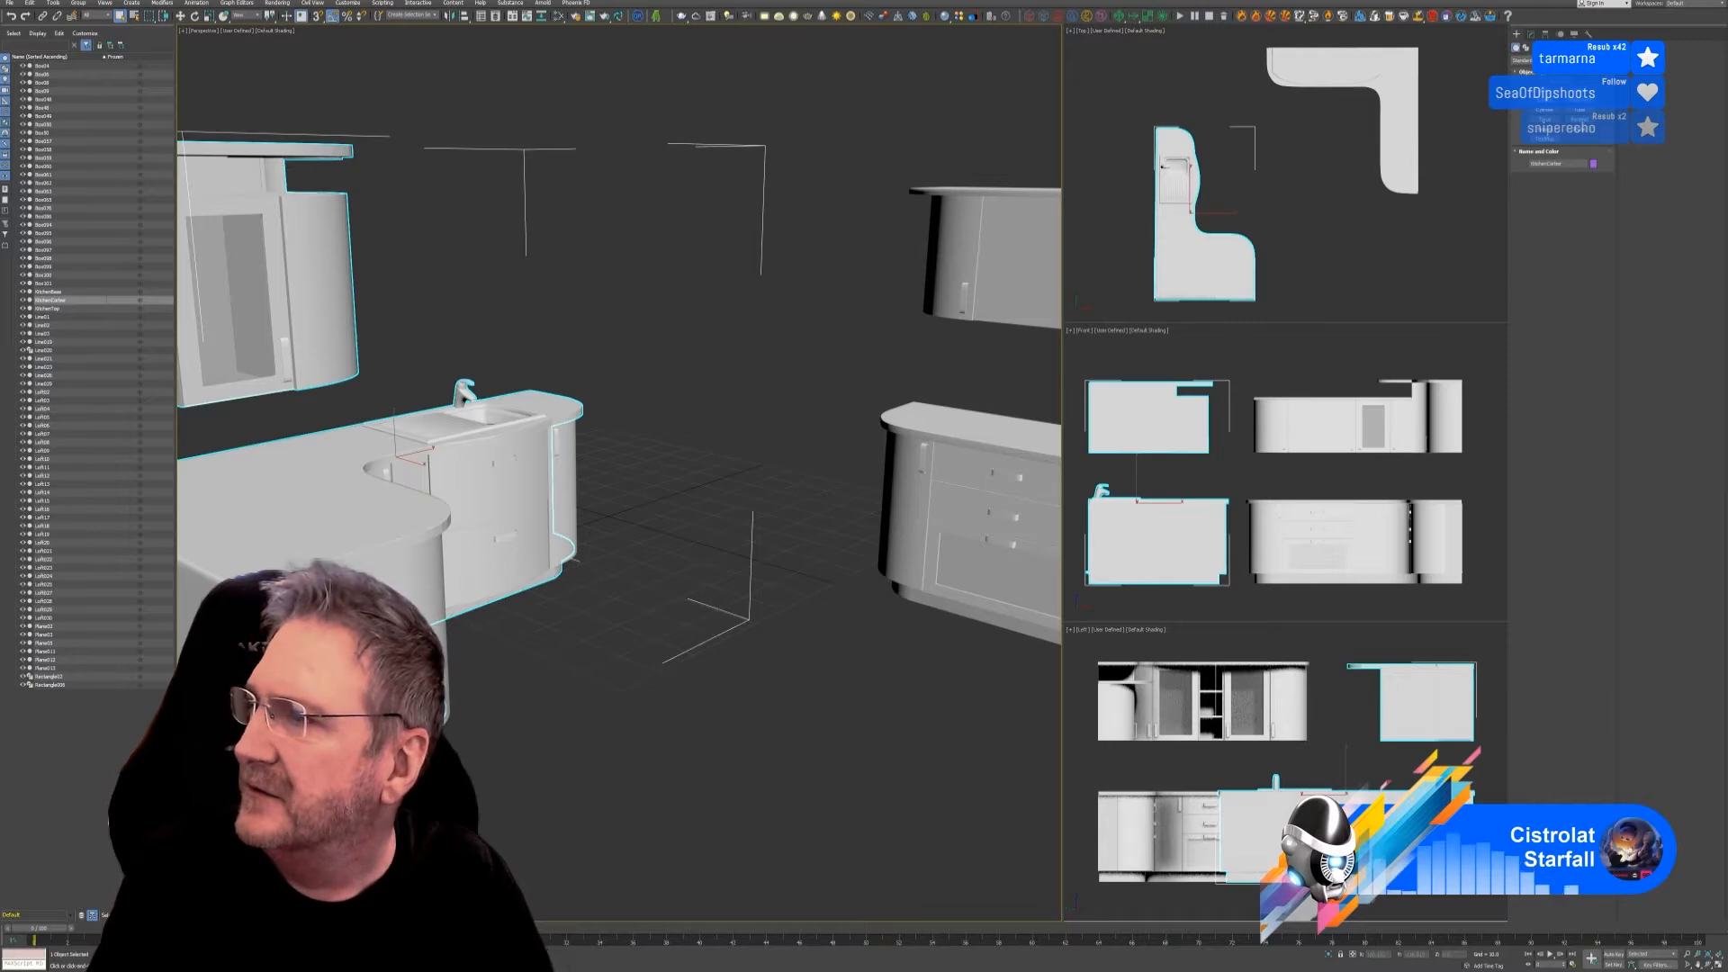
left_click_drag(1727, 144, 882, 0)
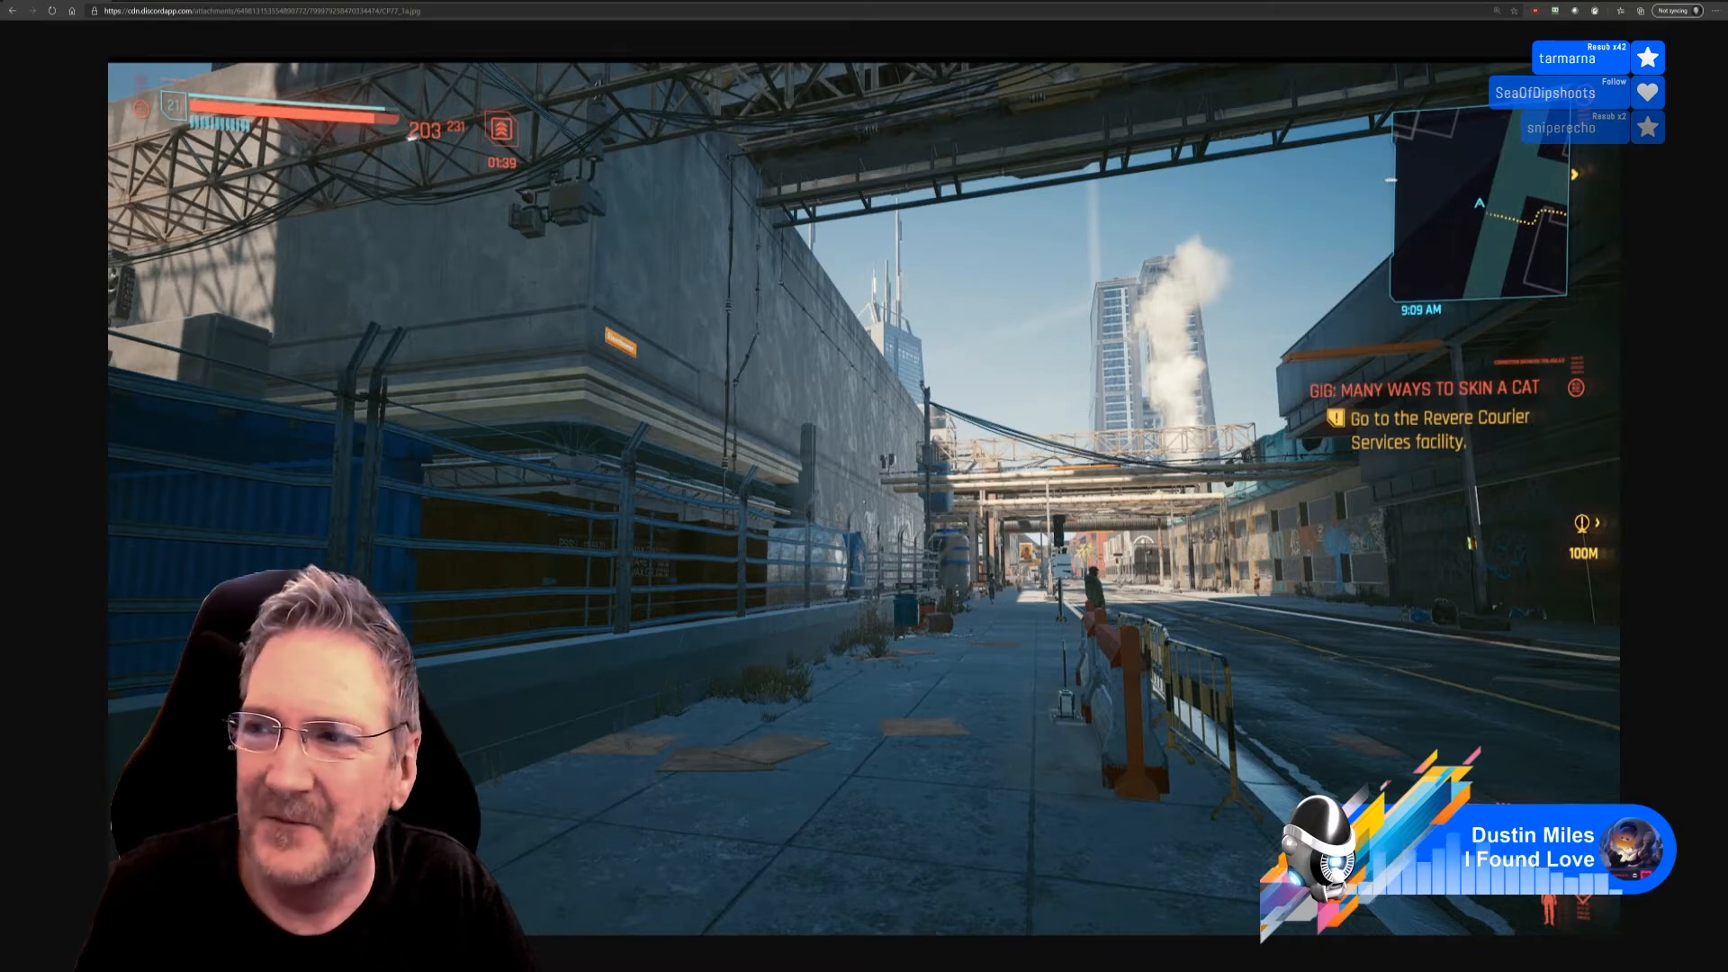
left_click(1717, 2)
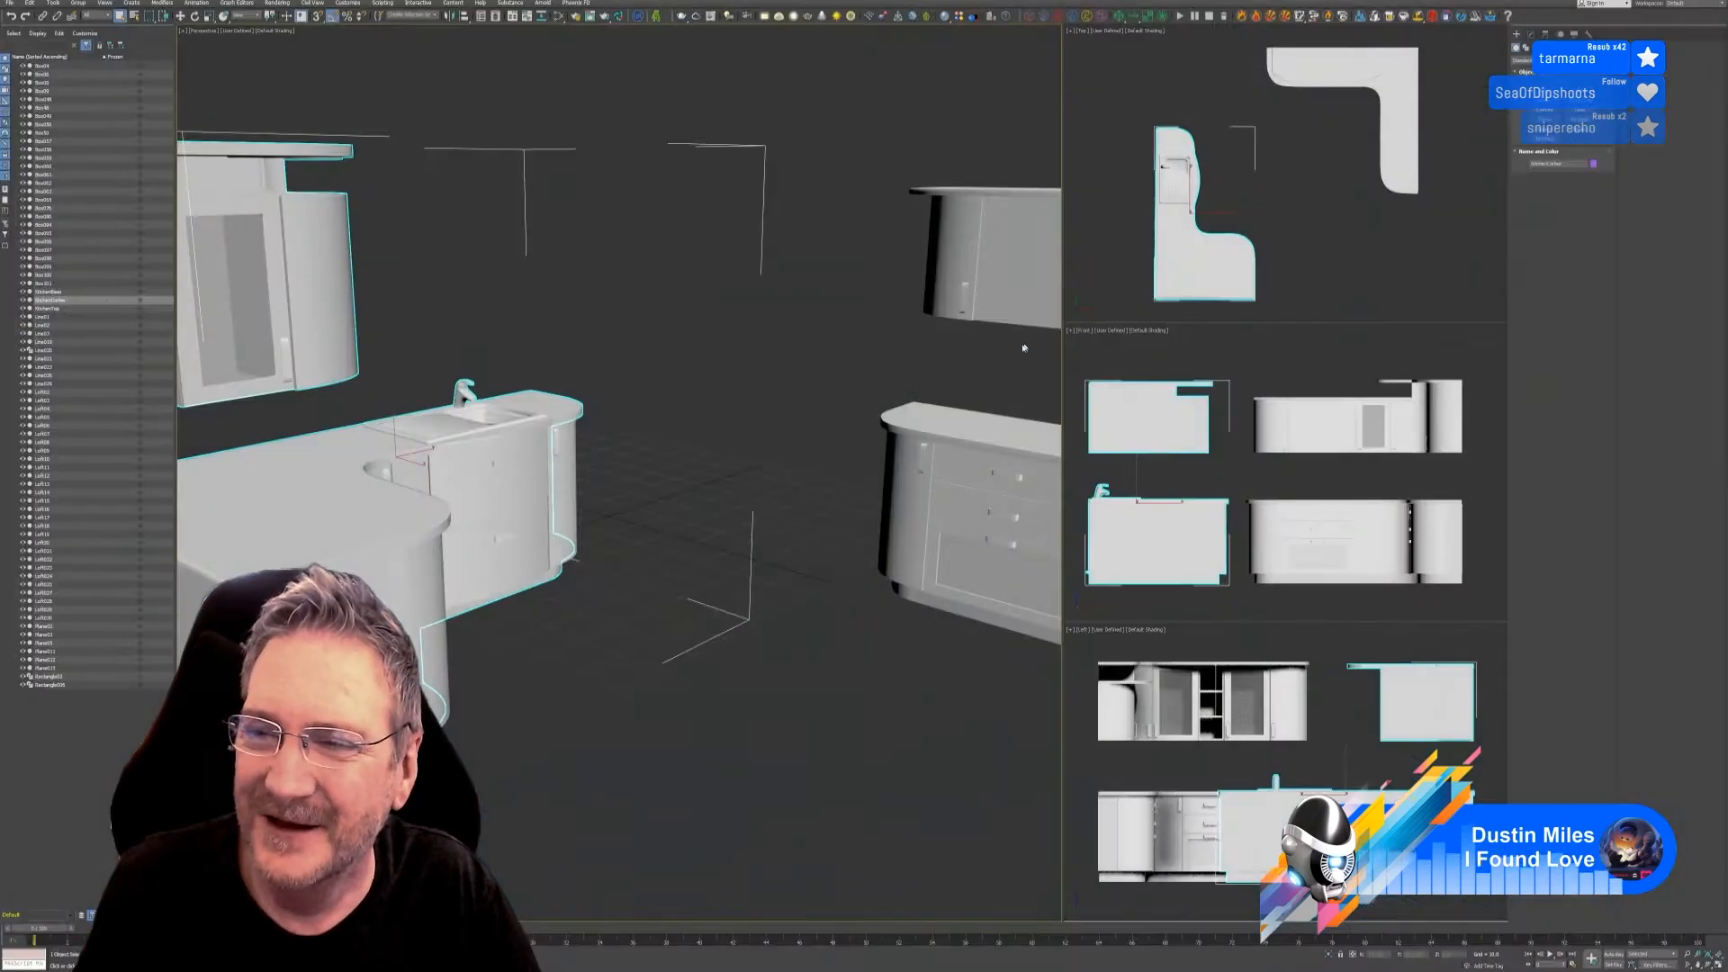
left_click(947, 382)
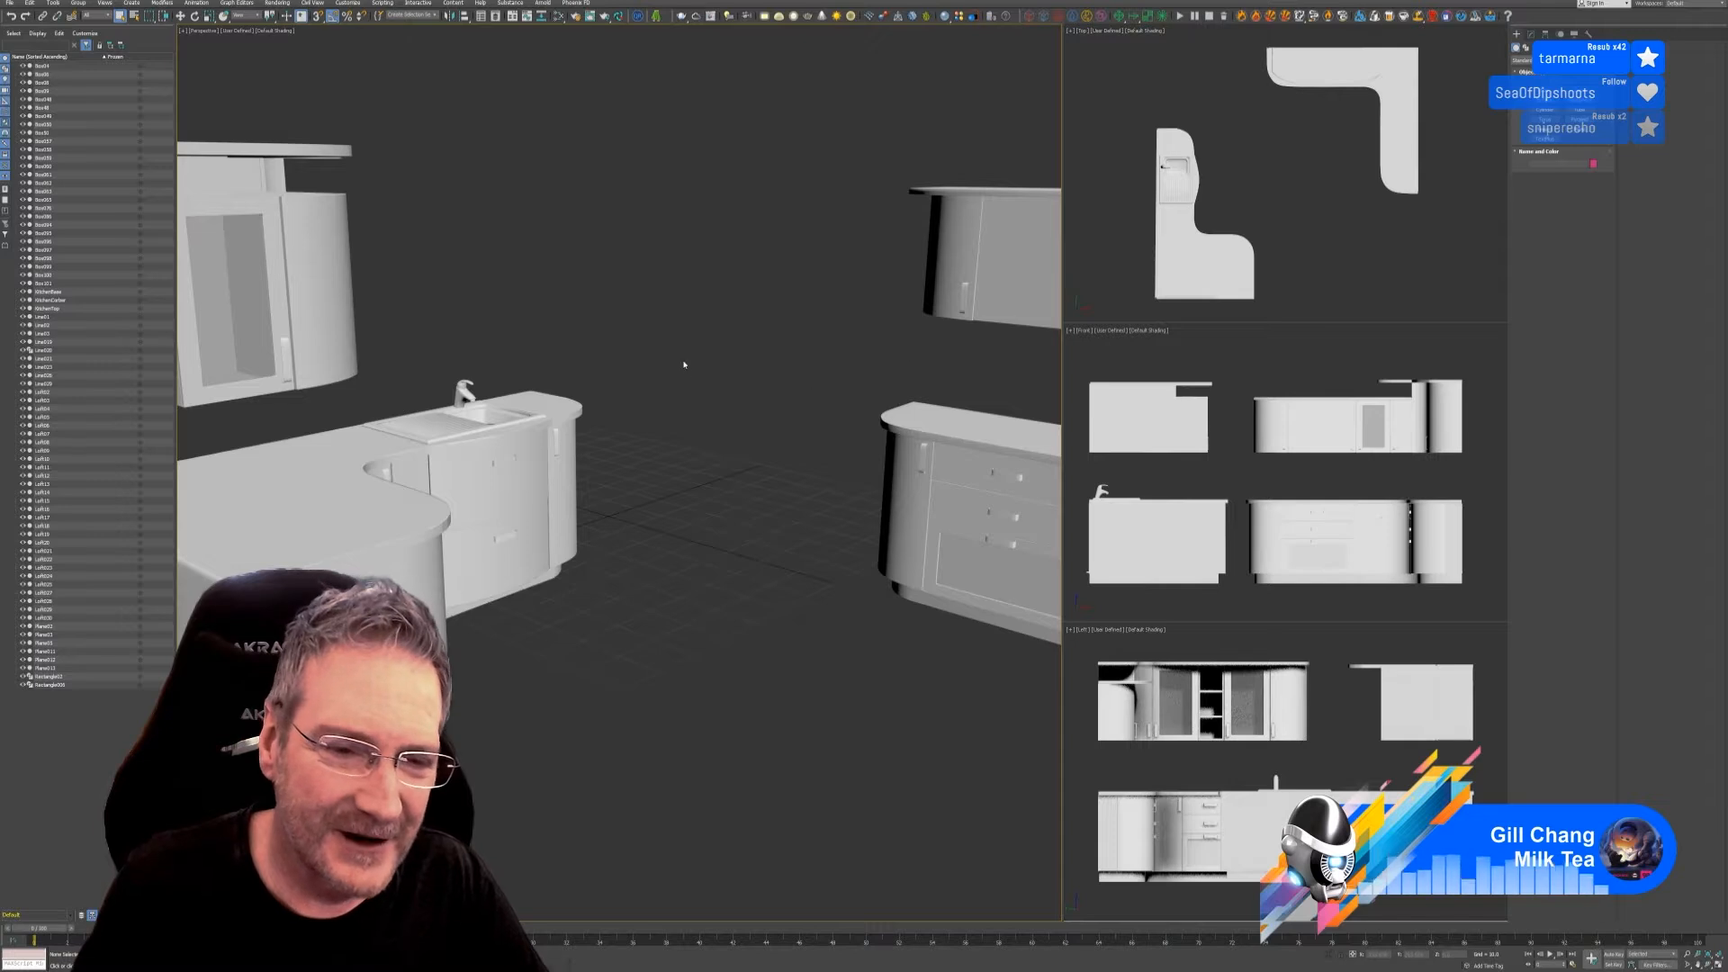
Step: Examine both curved kitchen units from several angles, including the worktops, sink, drawers and wall cabinets
middle_click_drag(677, 373, 722, 338, "alt")
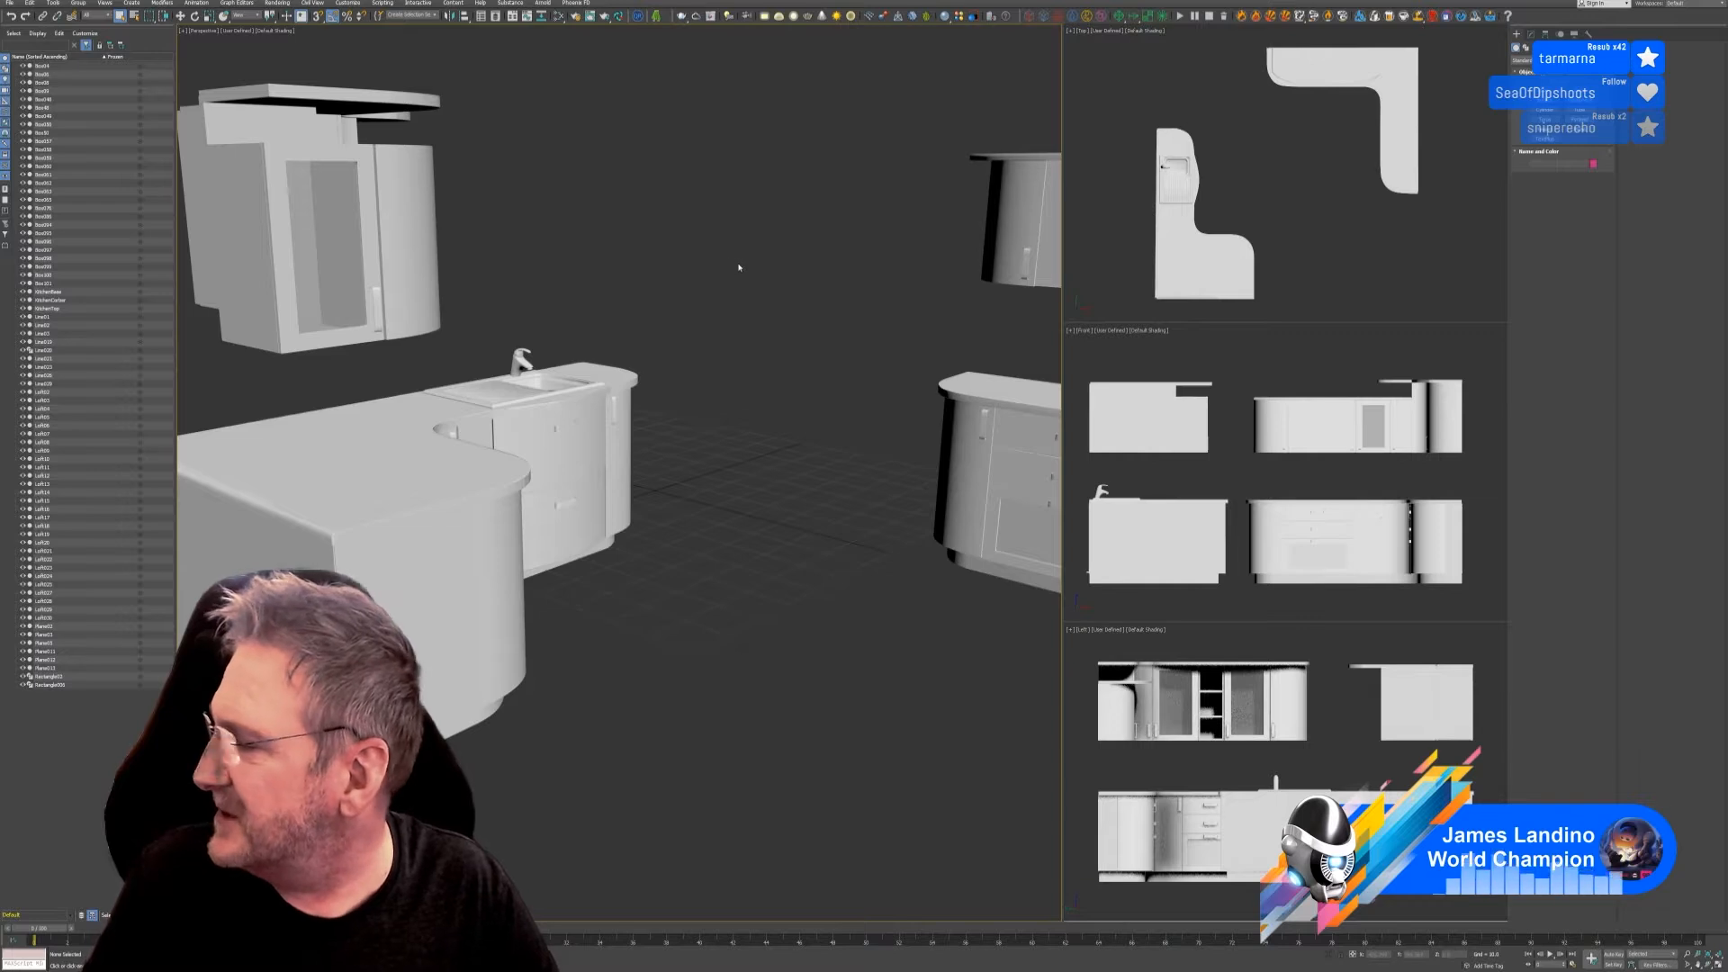
mouse_move(752, 293)
middle_mouse_down("alt")
mouse_move(756, 278)
mouse_move(738, 286)
middle_mouse_up("alt")
middle_click_drag(540, 259, 641, 258)
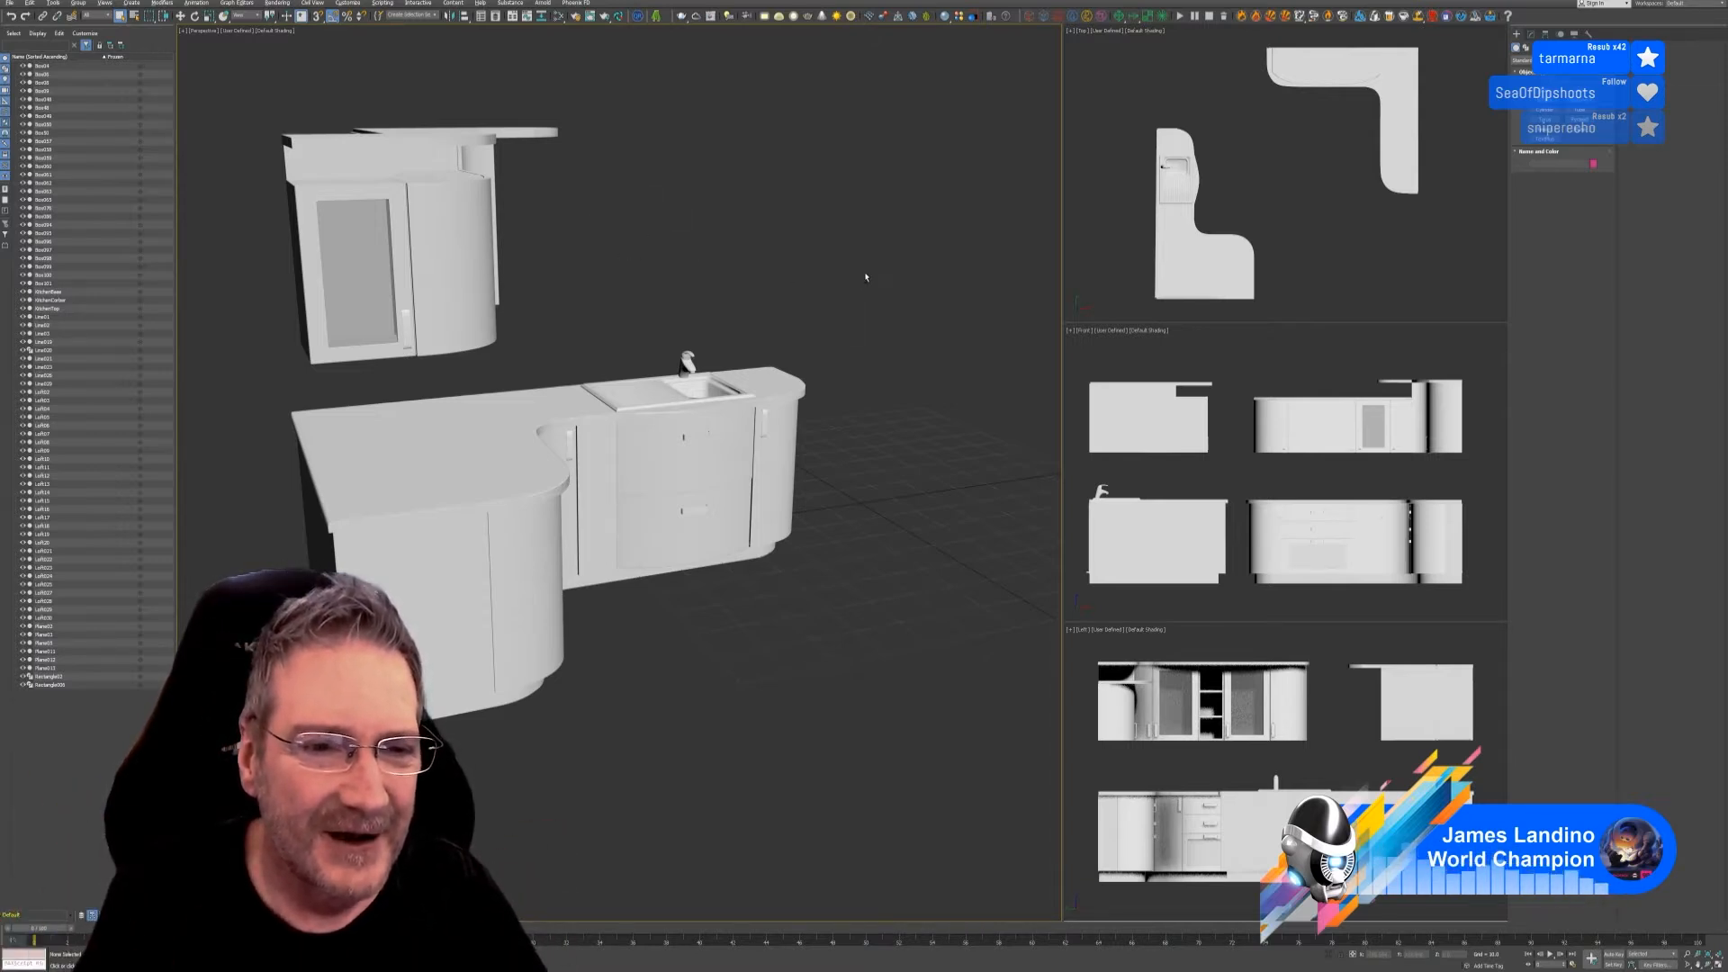
middle_click_drag(866, 277, 811, 267, "alt")
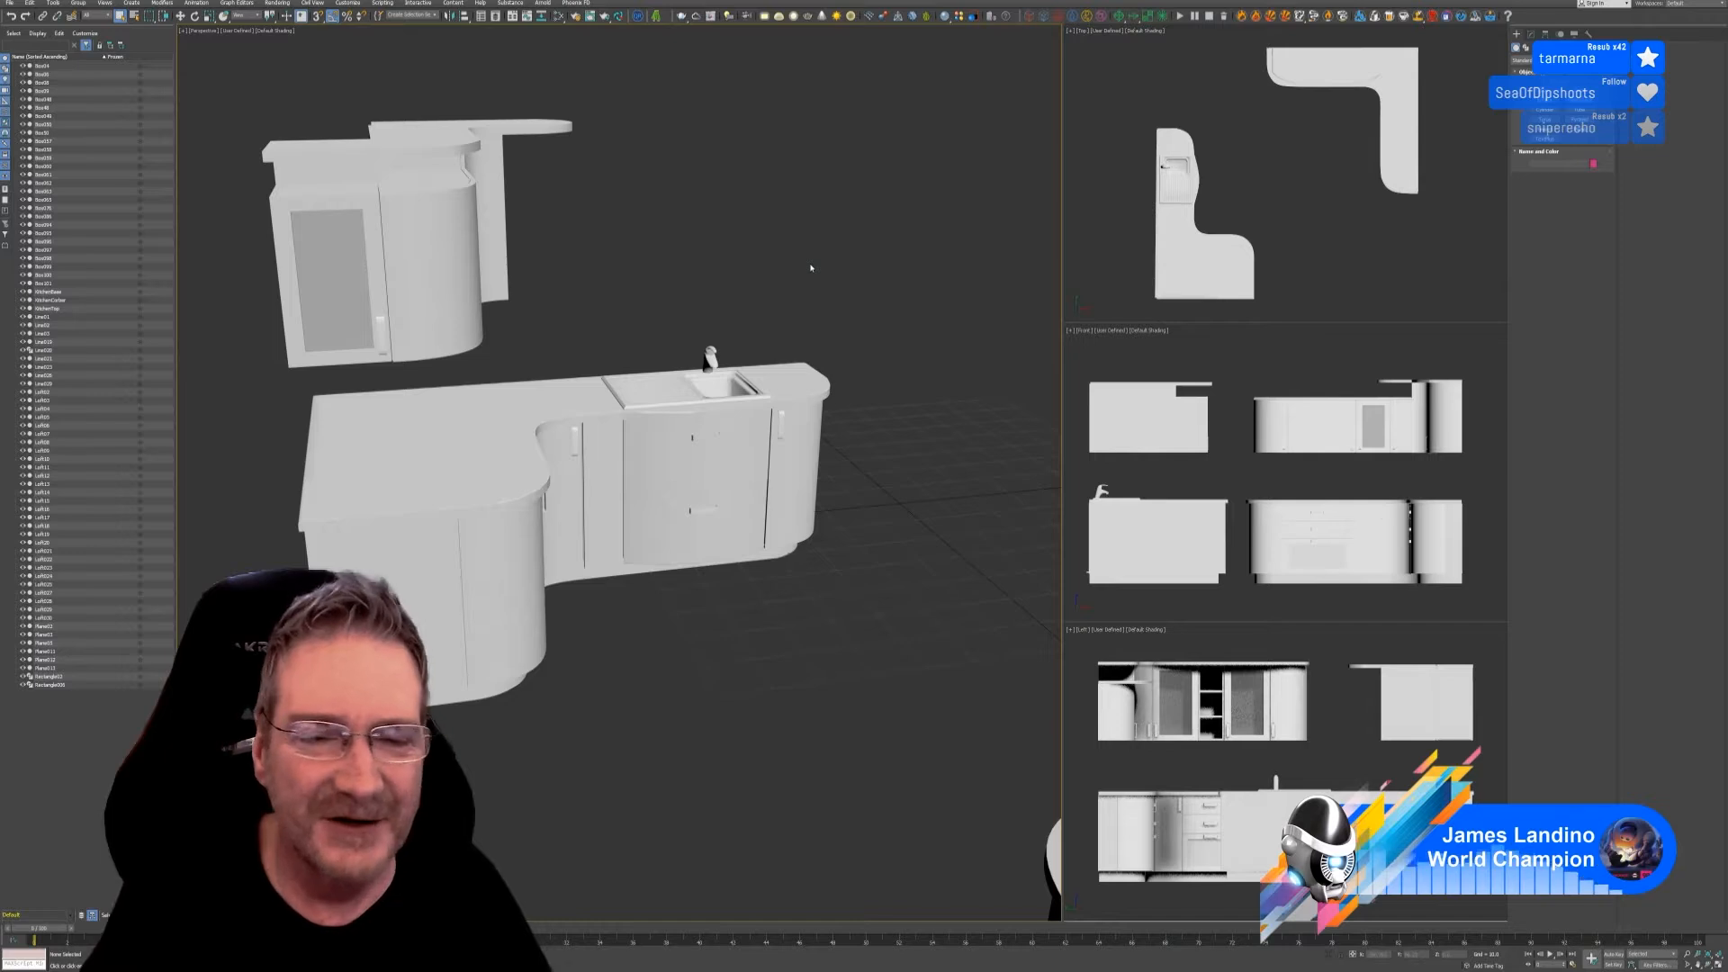
mouse_move(828, 279)
middle_mouse_down("alt")
mouse_move(771, 298)
mouse_move(836, 288)
middle_mouse_up("alt")
middle_click_drag(880, 358, 678, 293, "alt")
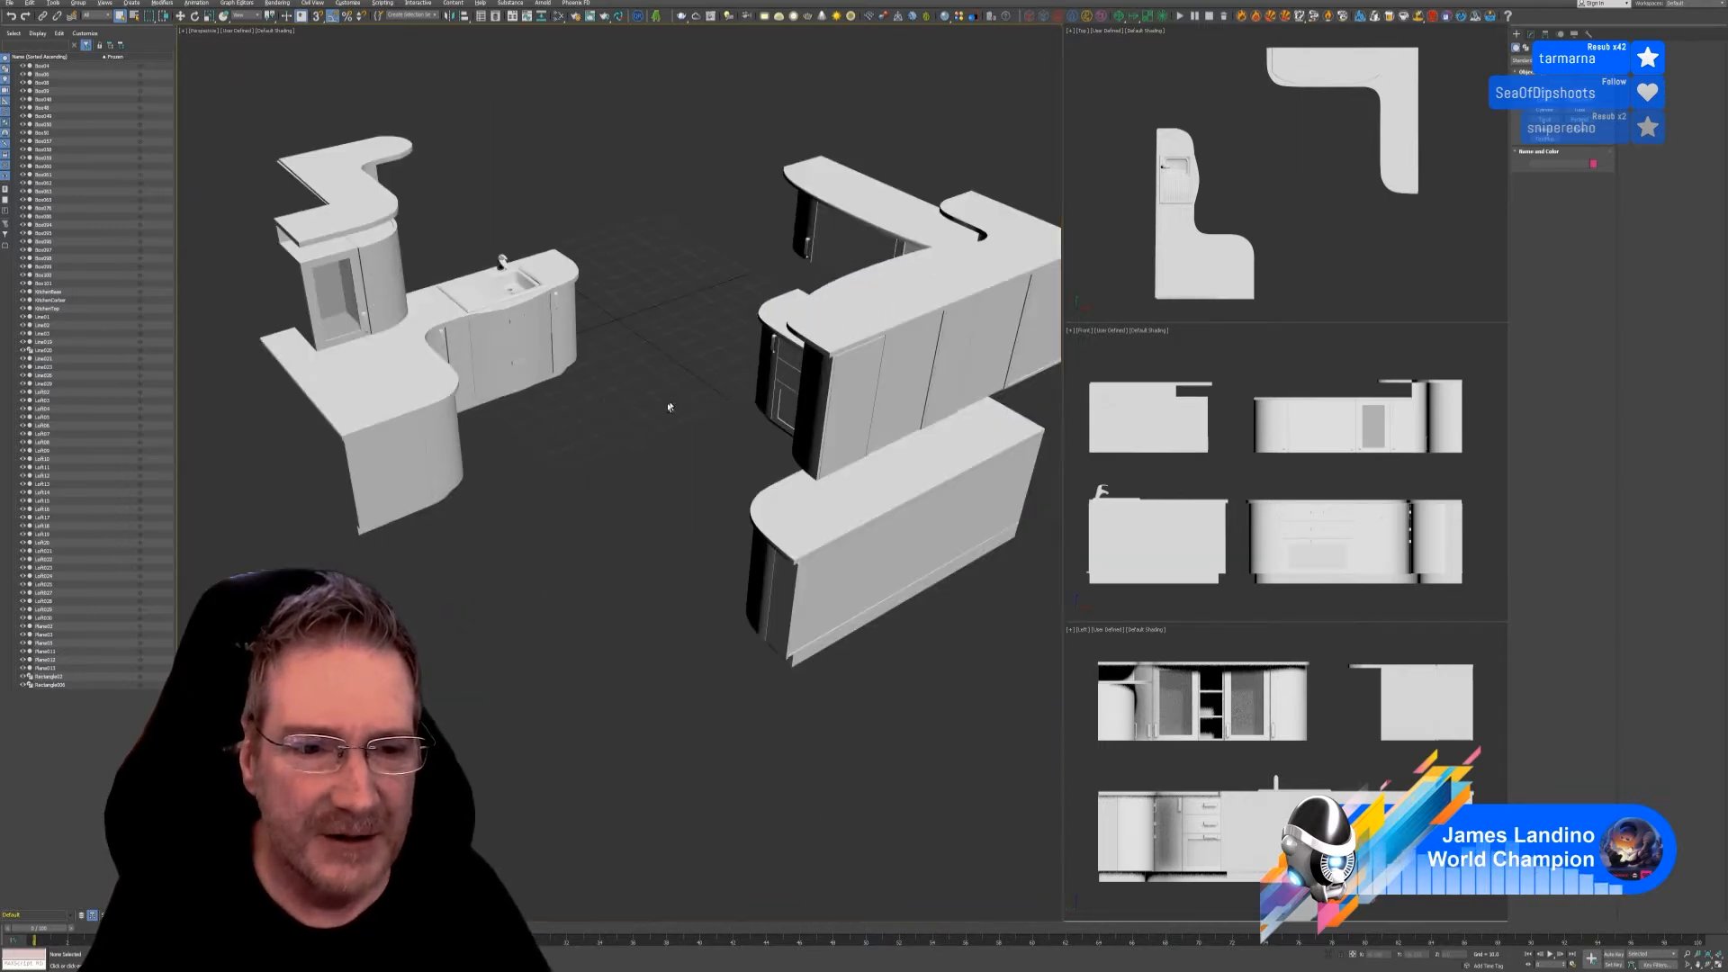
middle_click_drag(667, 401, 563, 417, "alt")
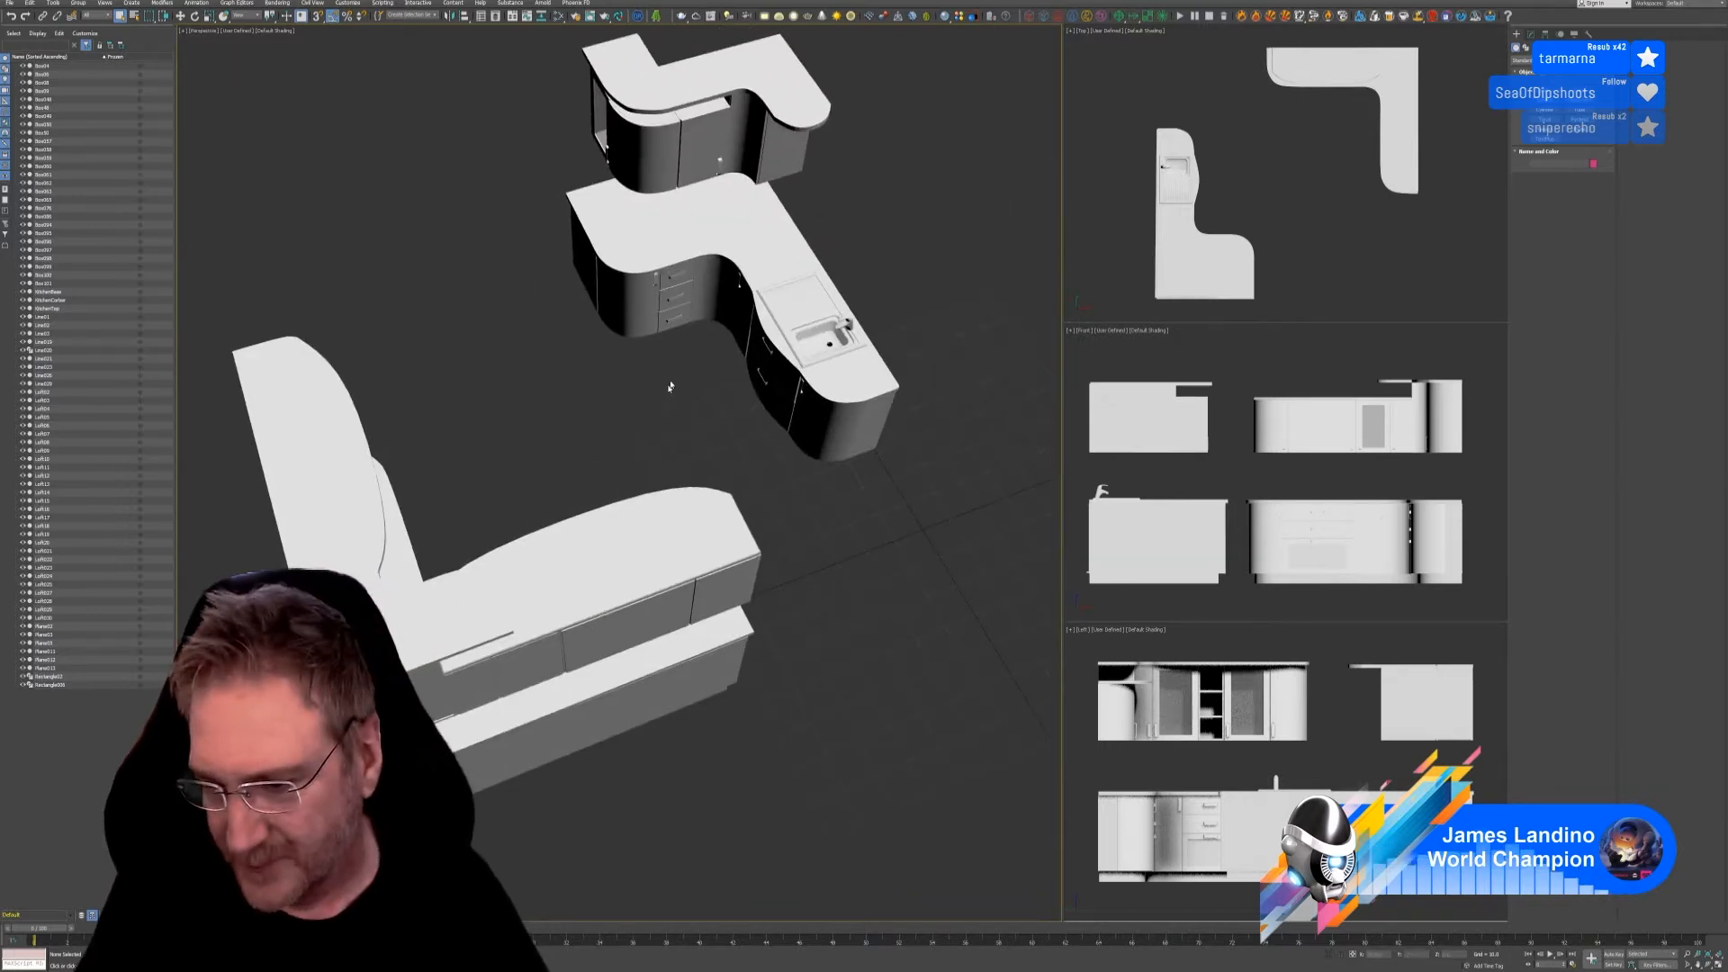
scroll(669, 319, "up", 3)
middle_click_drag(670, 351, 653, 533)
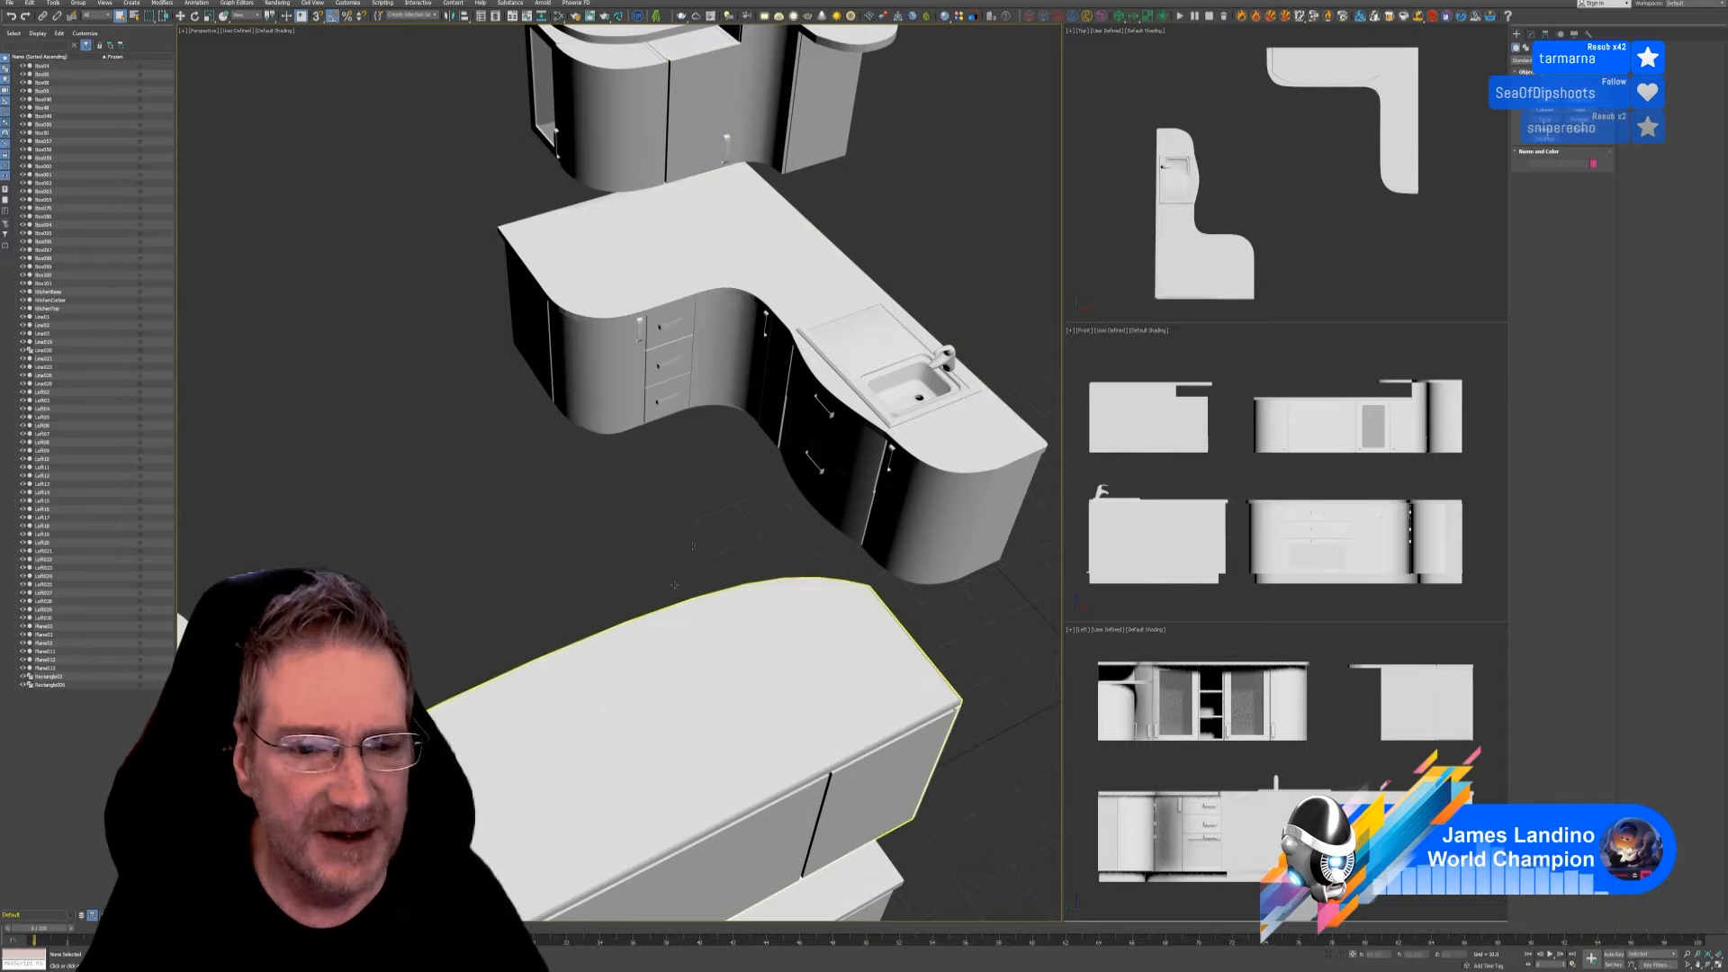
middle_click_drag(560, 514, 490, 539, "alt")
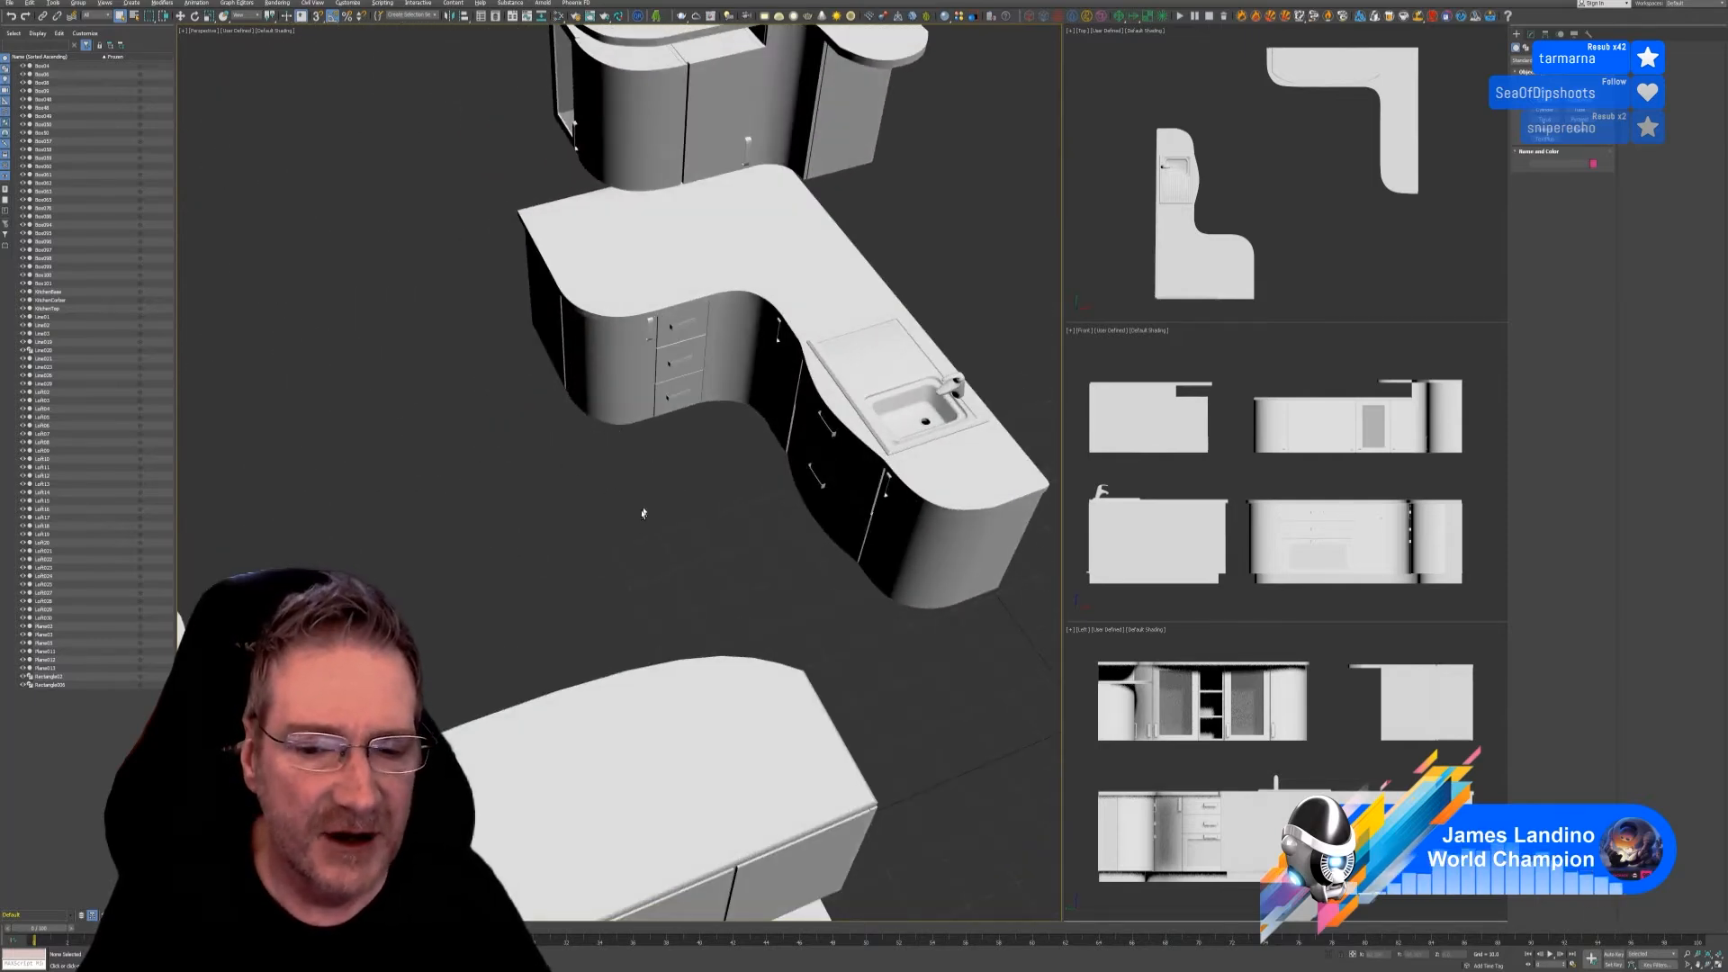
middle_click_drag(642, 513, 931, 560, "alt")
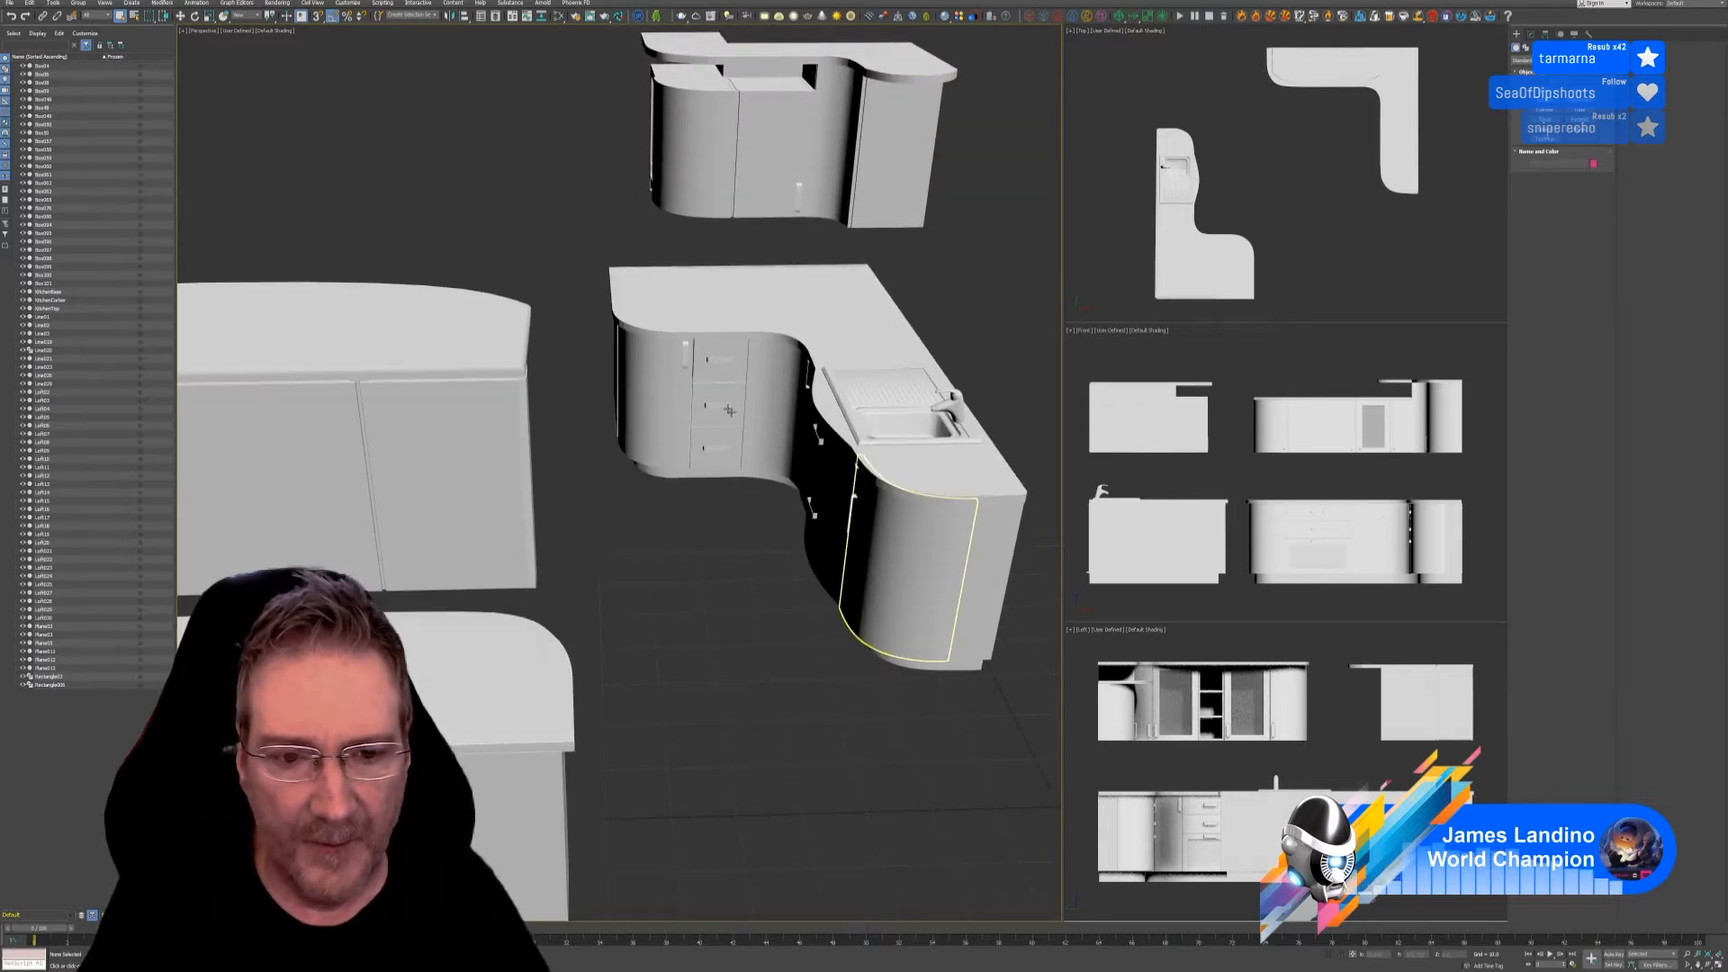
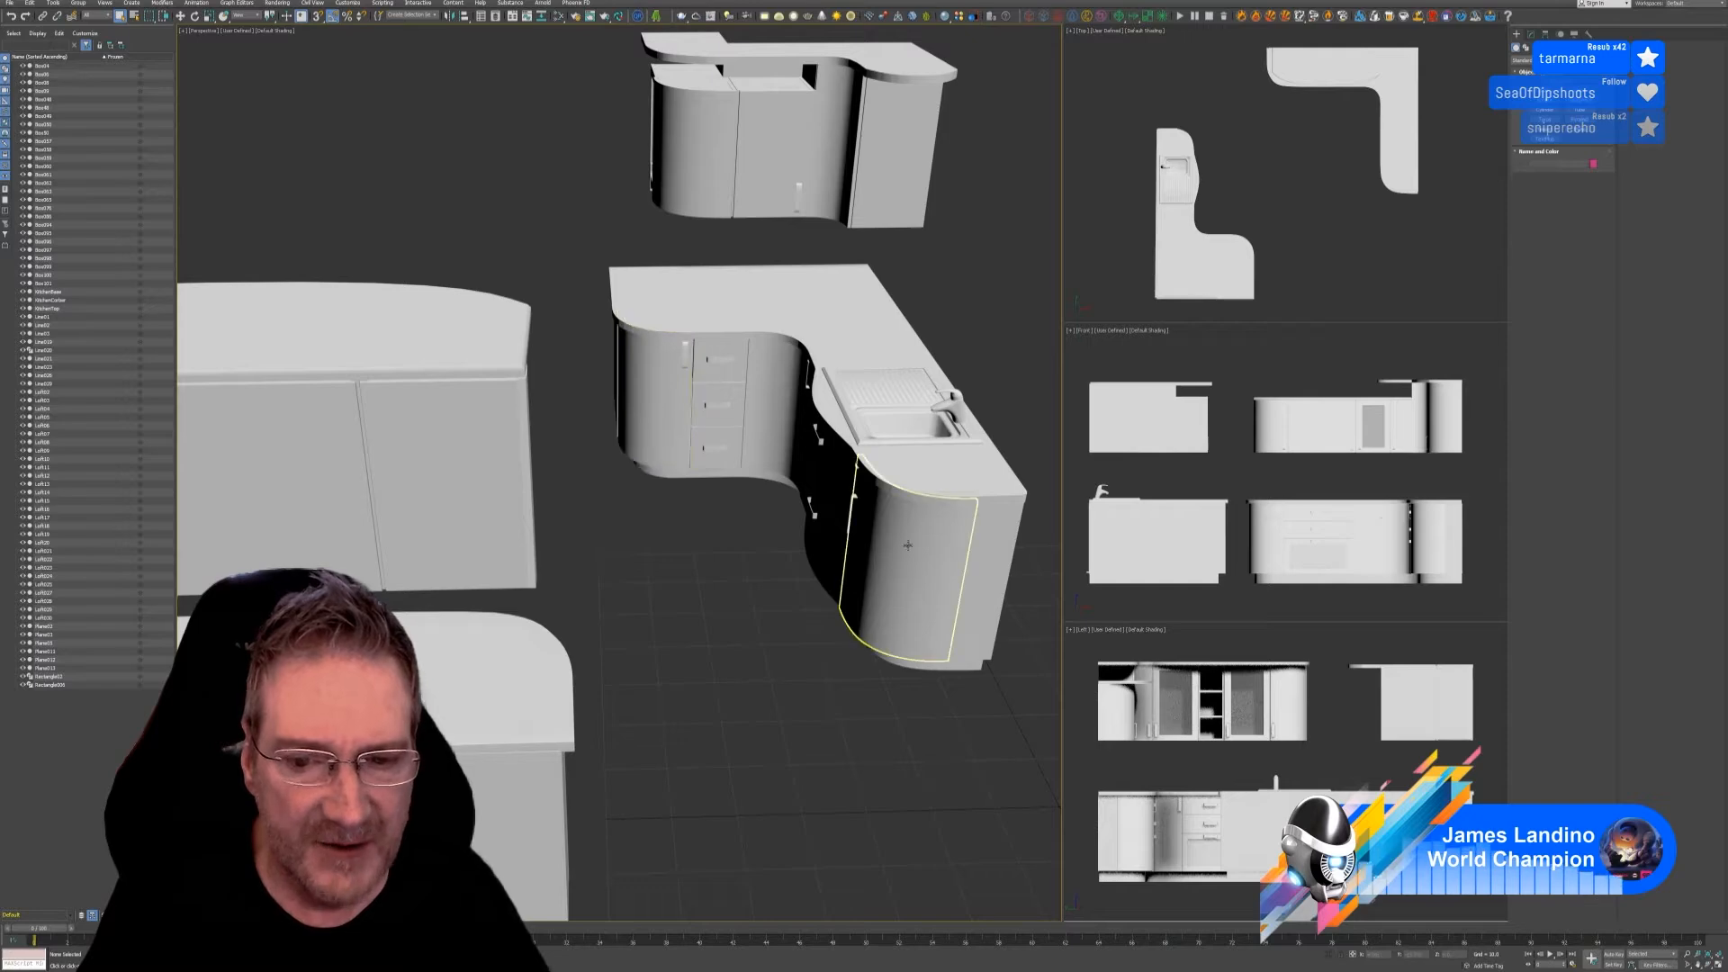
middle_click_drag(792, 592, 630, 697, "alt")
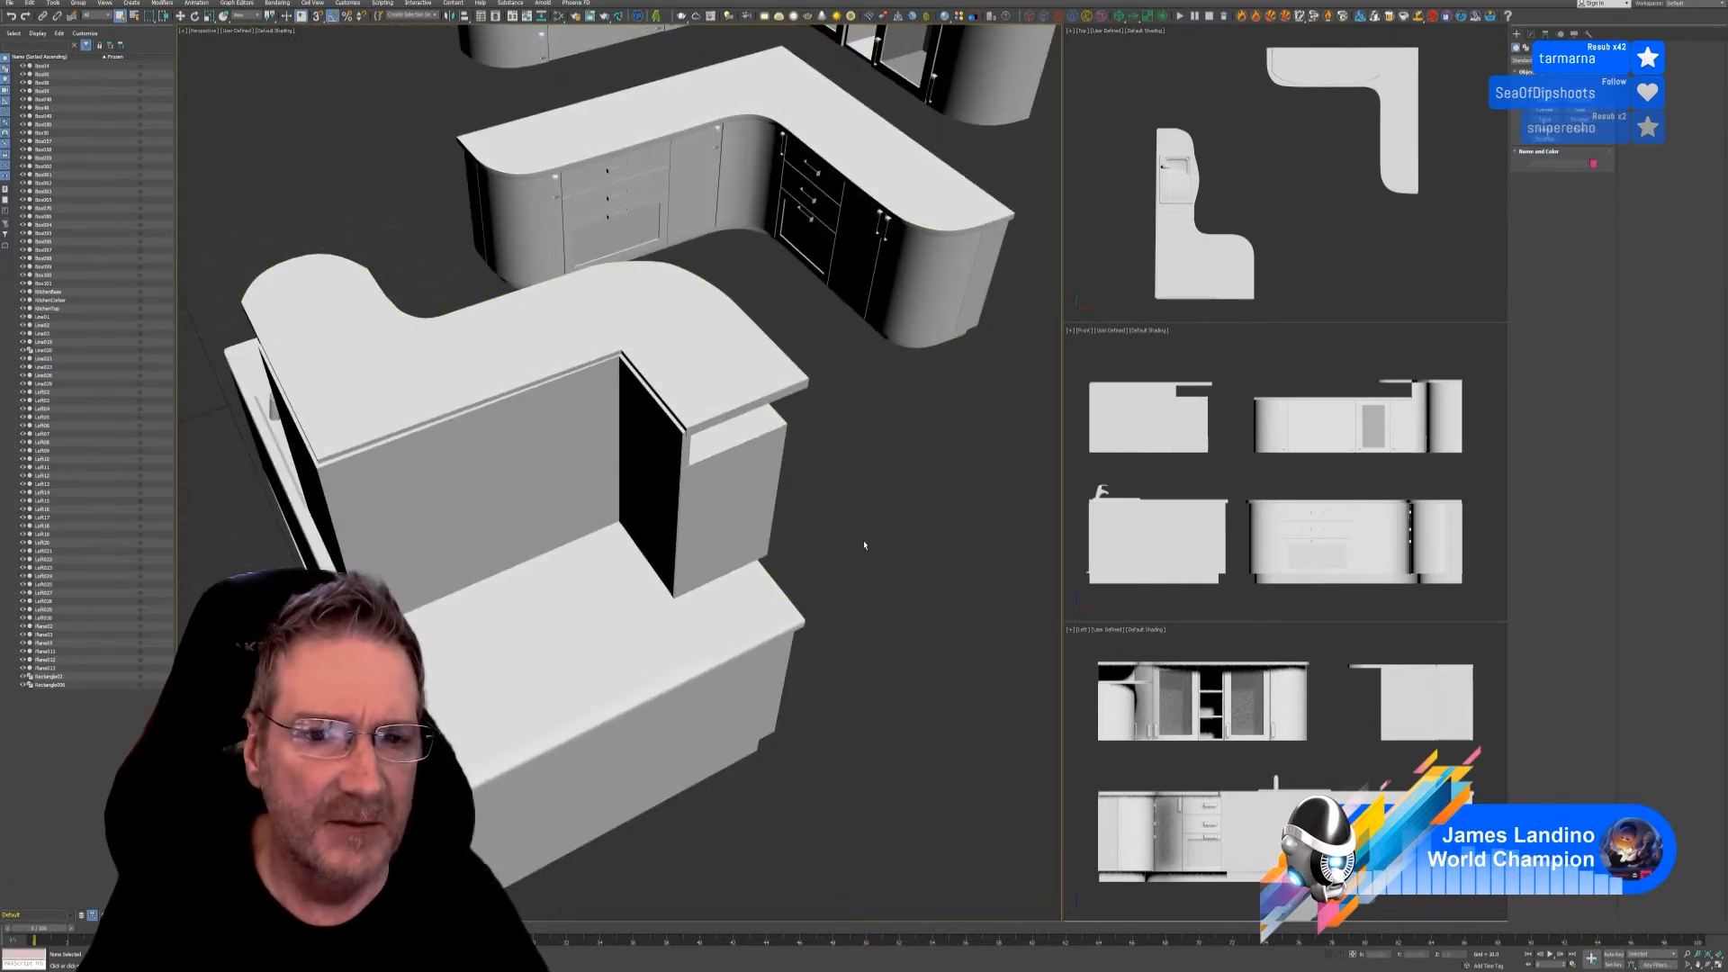
middle_click_drag(863, 540, 1051, 543, "alt")
scroll(550, 465, "up", 3)
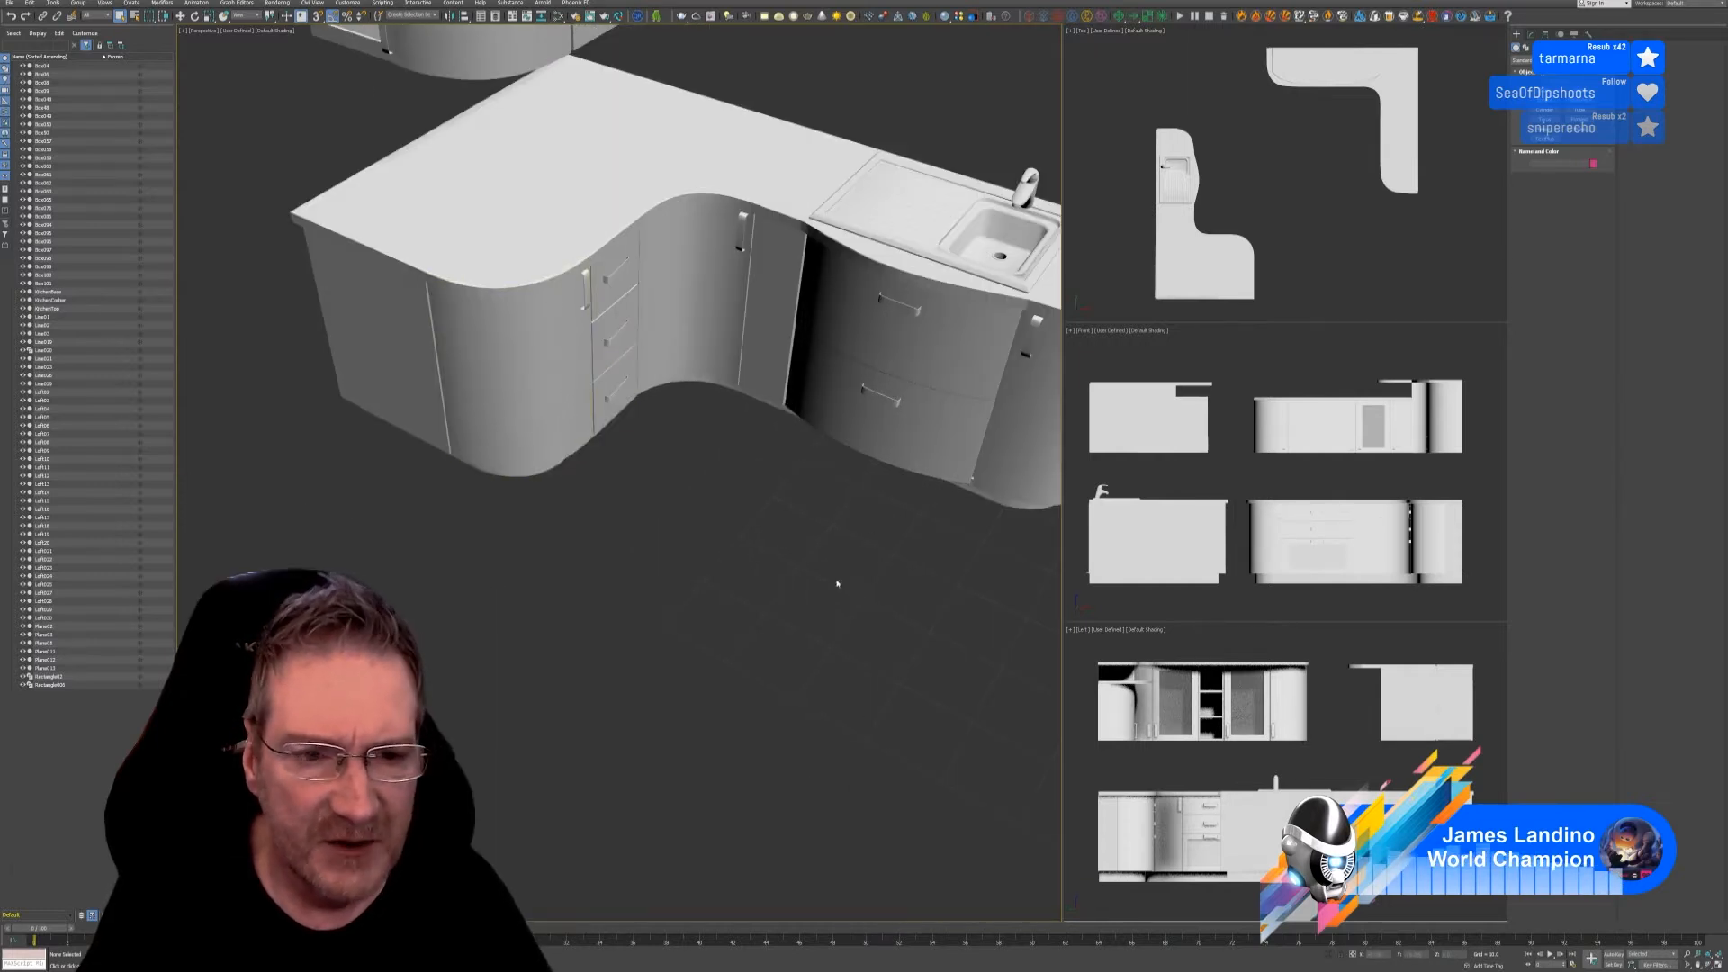
mouse_move(833, 583)
middle_mouse_down("alt")
mouse_move(821, 598)
mouse_move(838, 602)
middle_mouse_up("alt")
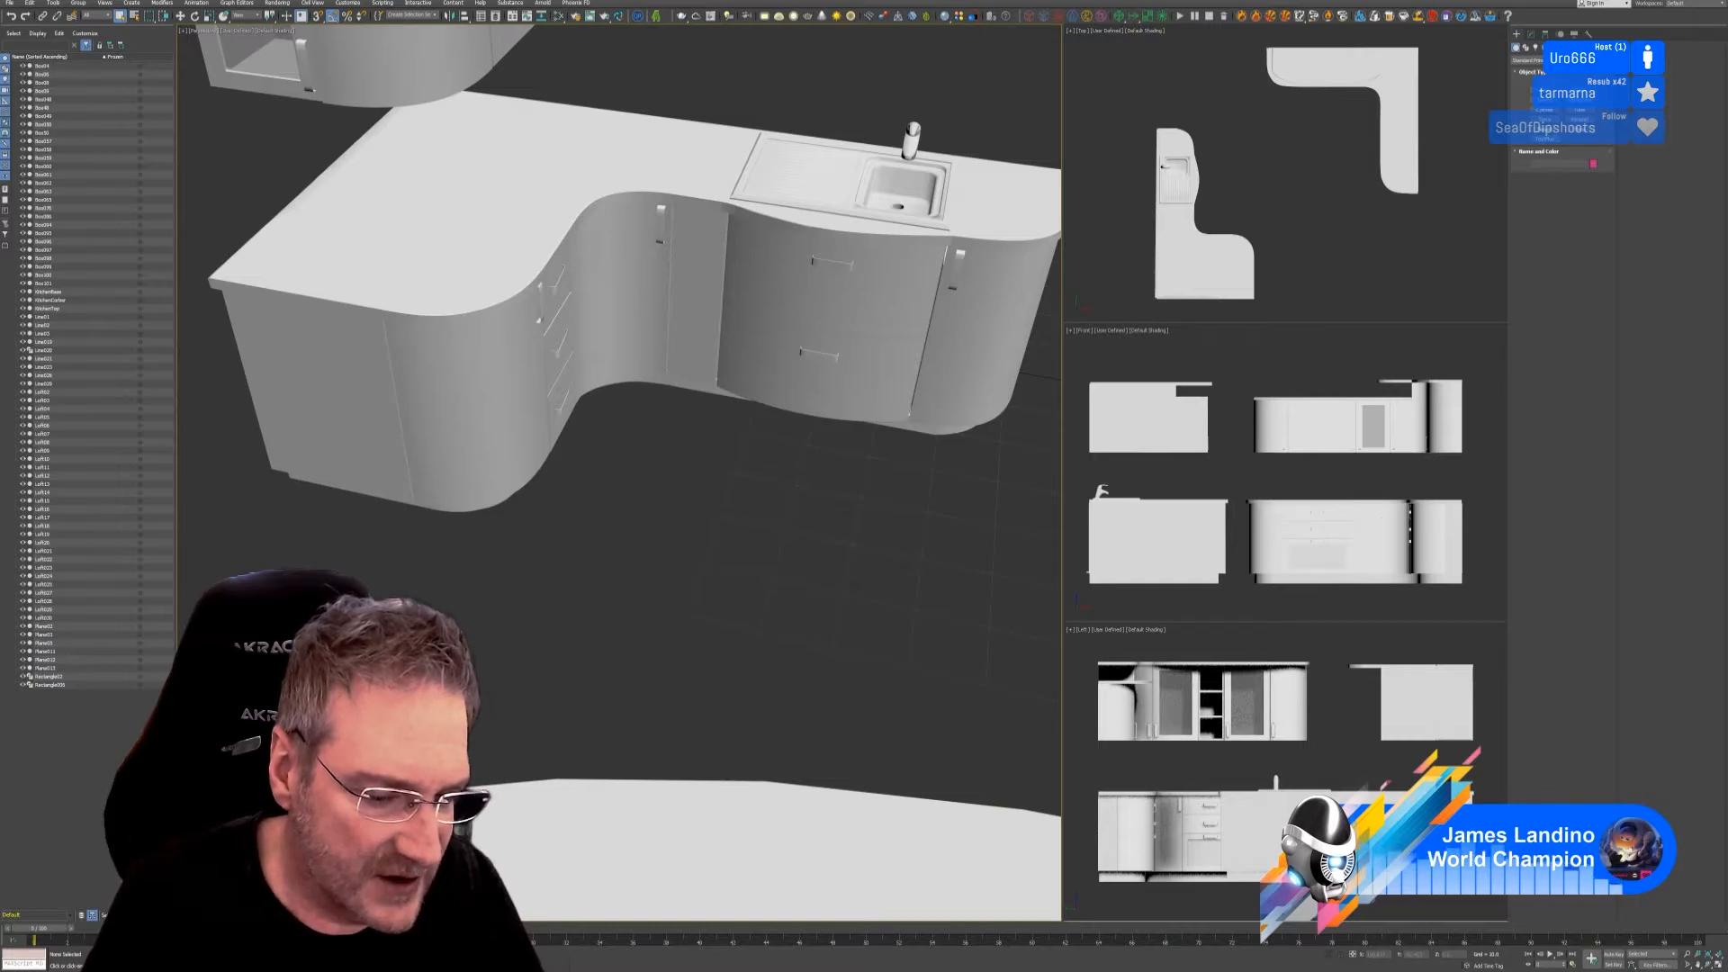
Step: Switch to the web browser and load google.com.au
key("alt+Tab")
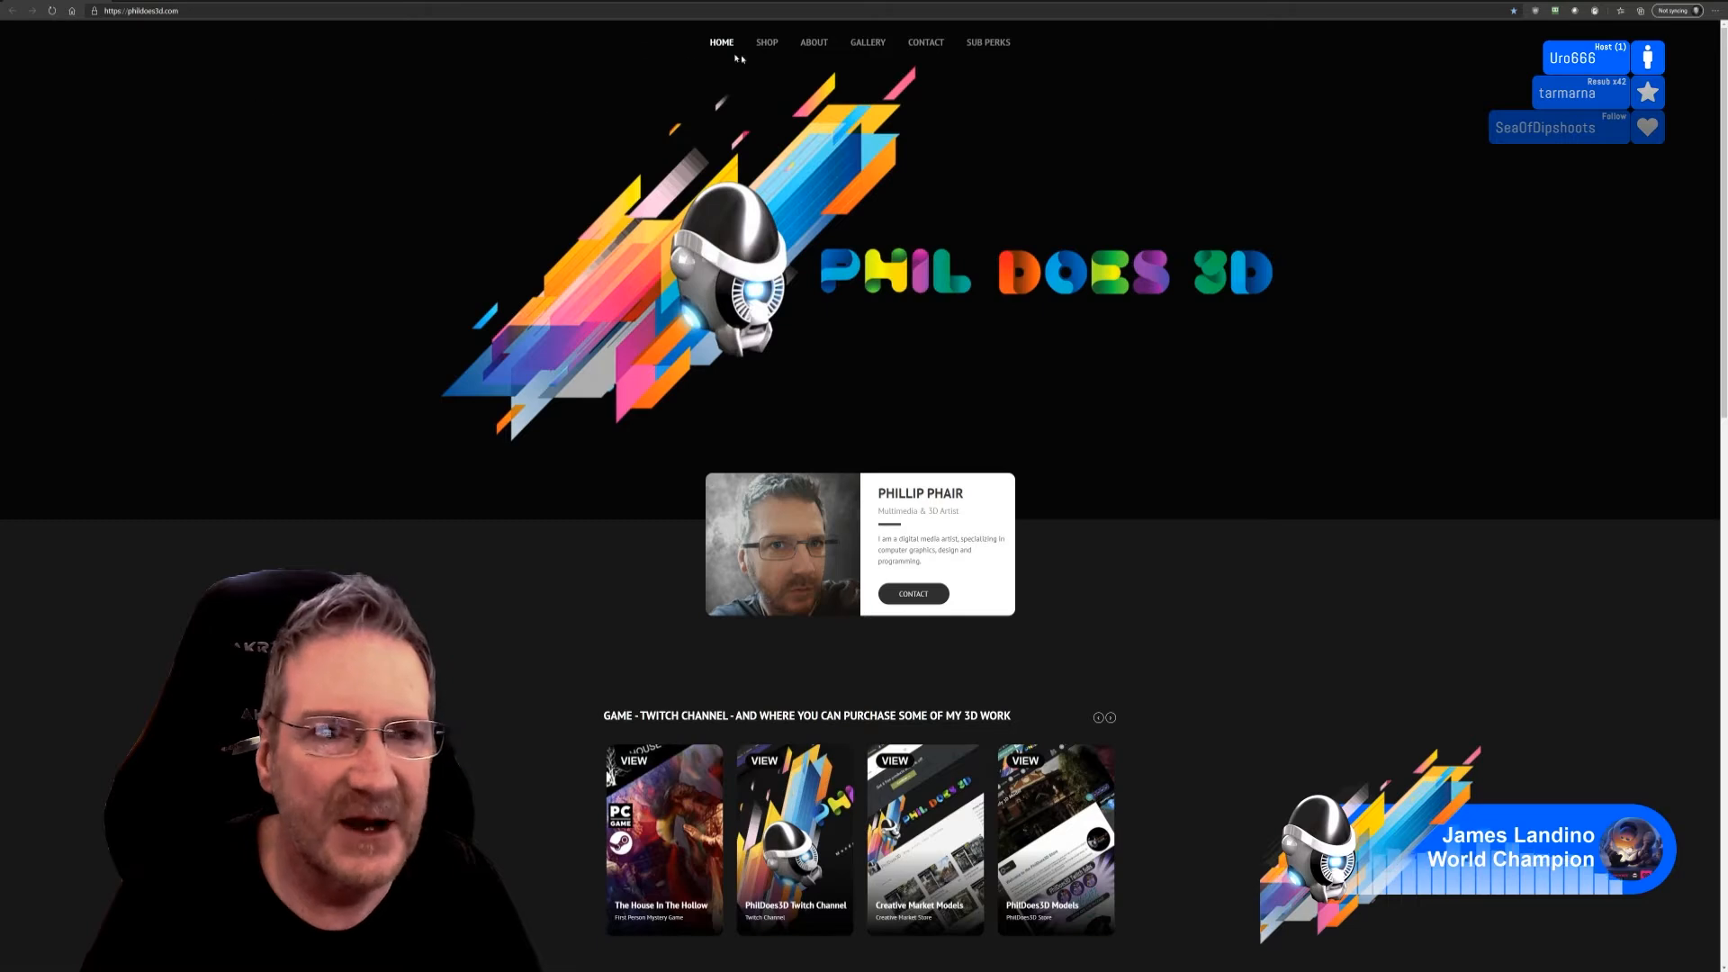
left_click(141, 11)
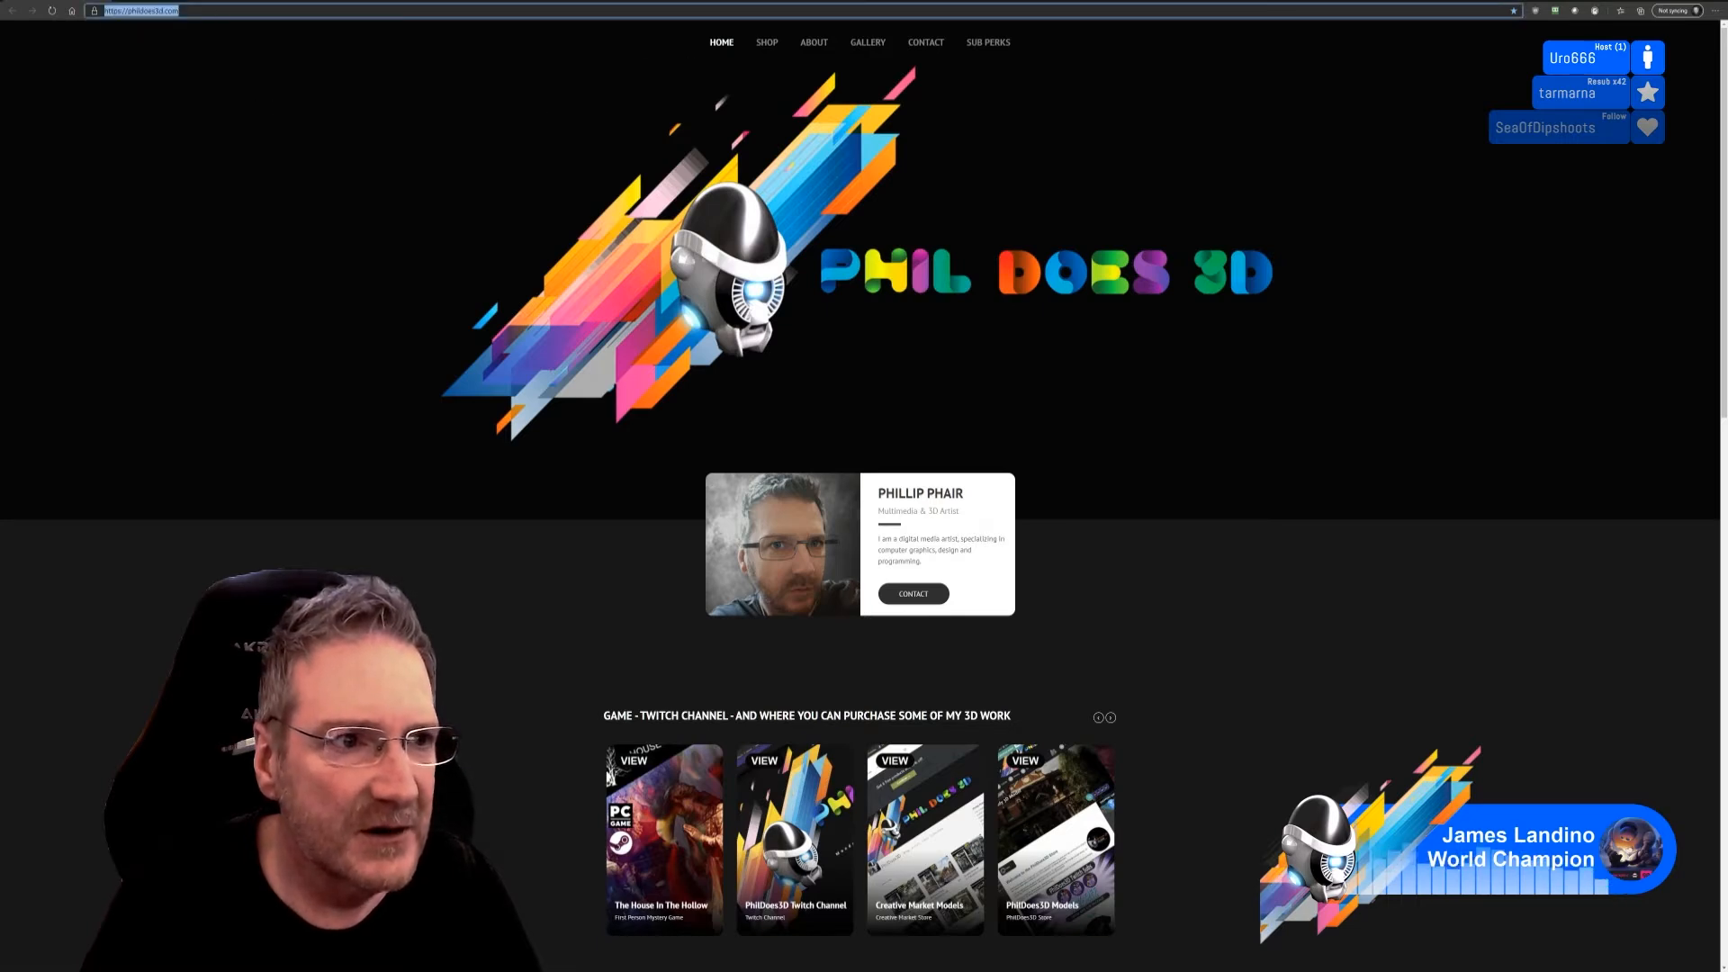
type("google.com.au")
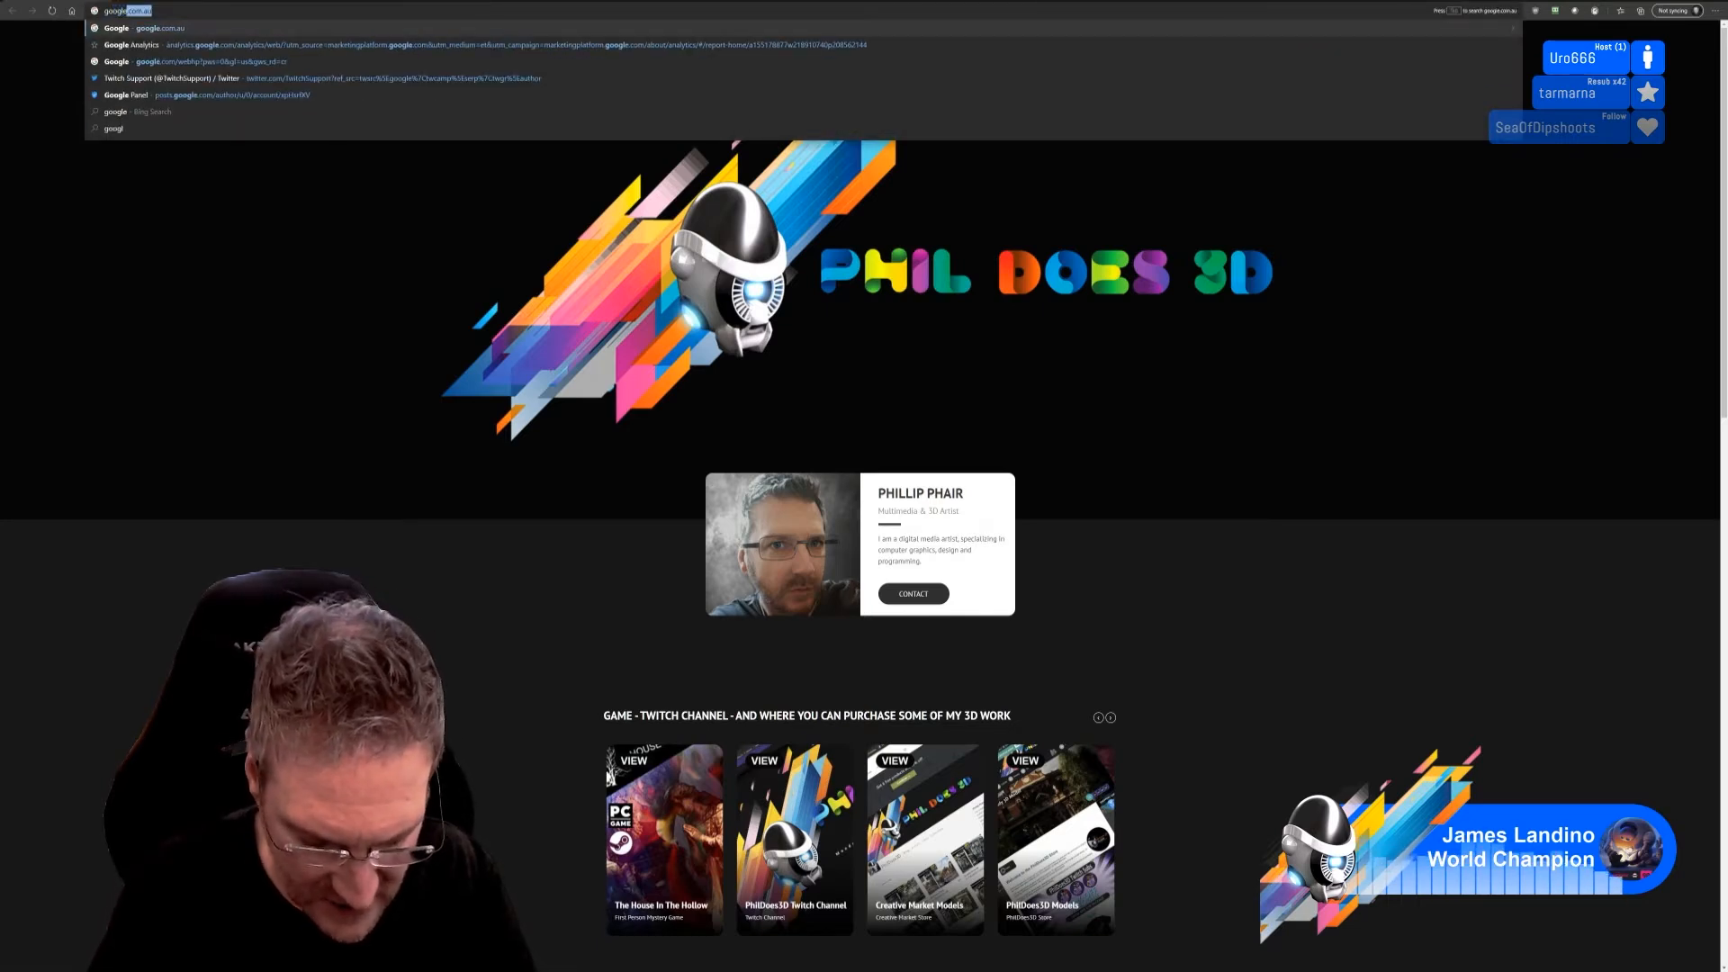
key("Return")
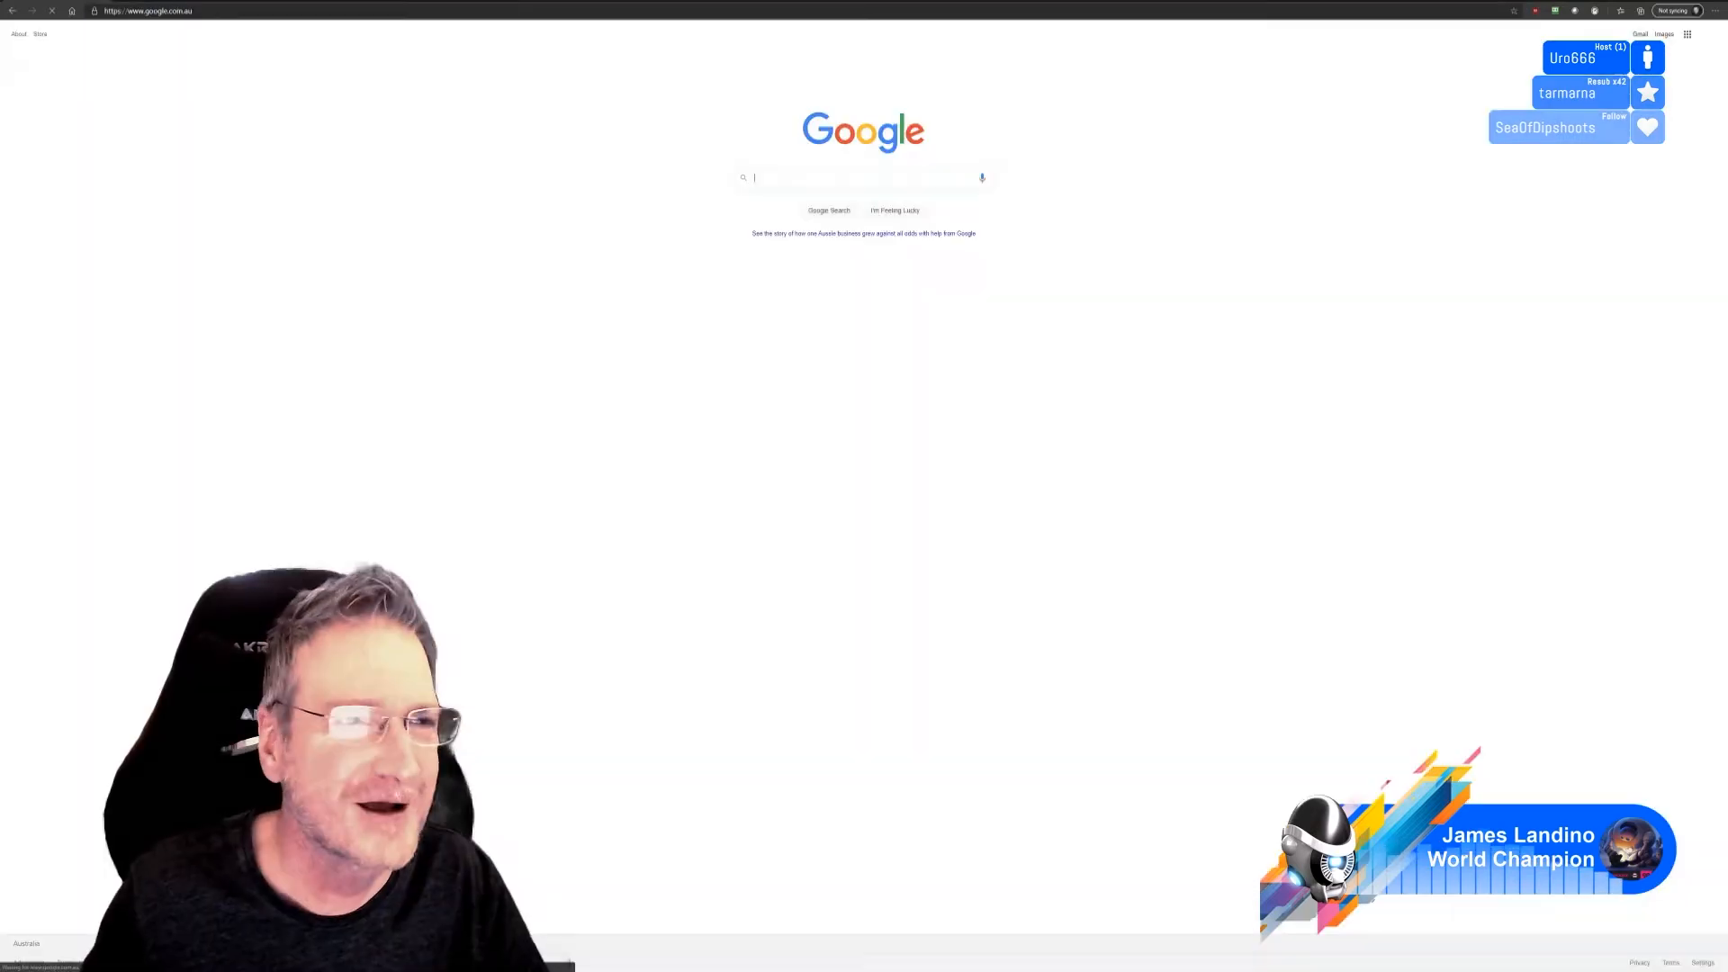
Step: Search Google for "pccg" and open the PC Case Gear website
type("pccg")
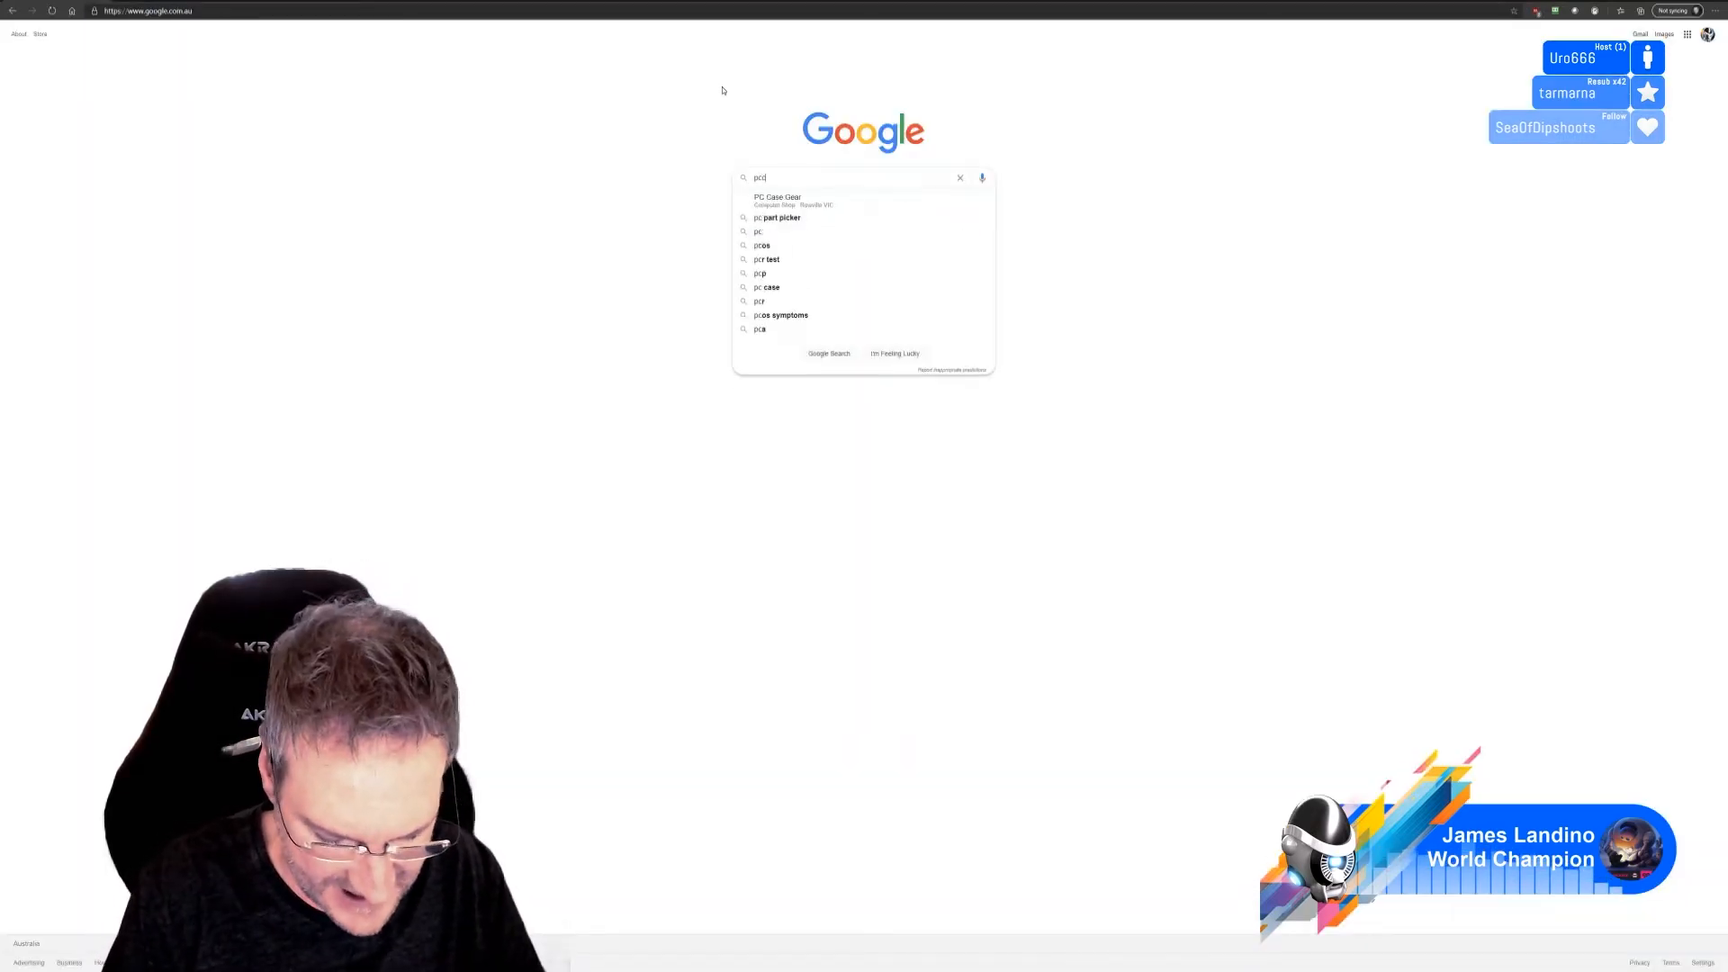
key("Return")
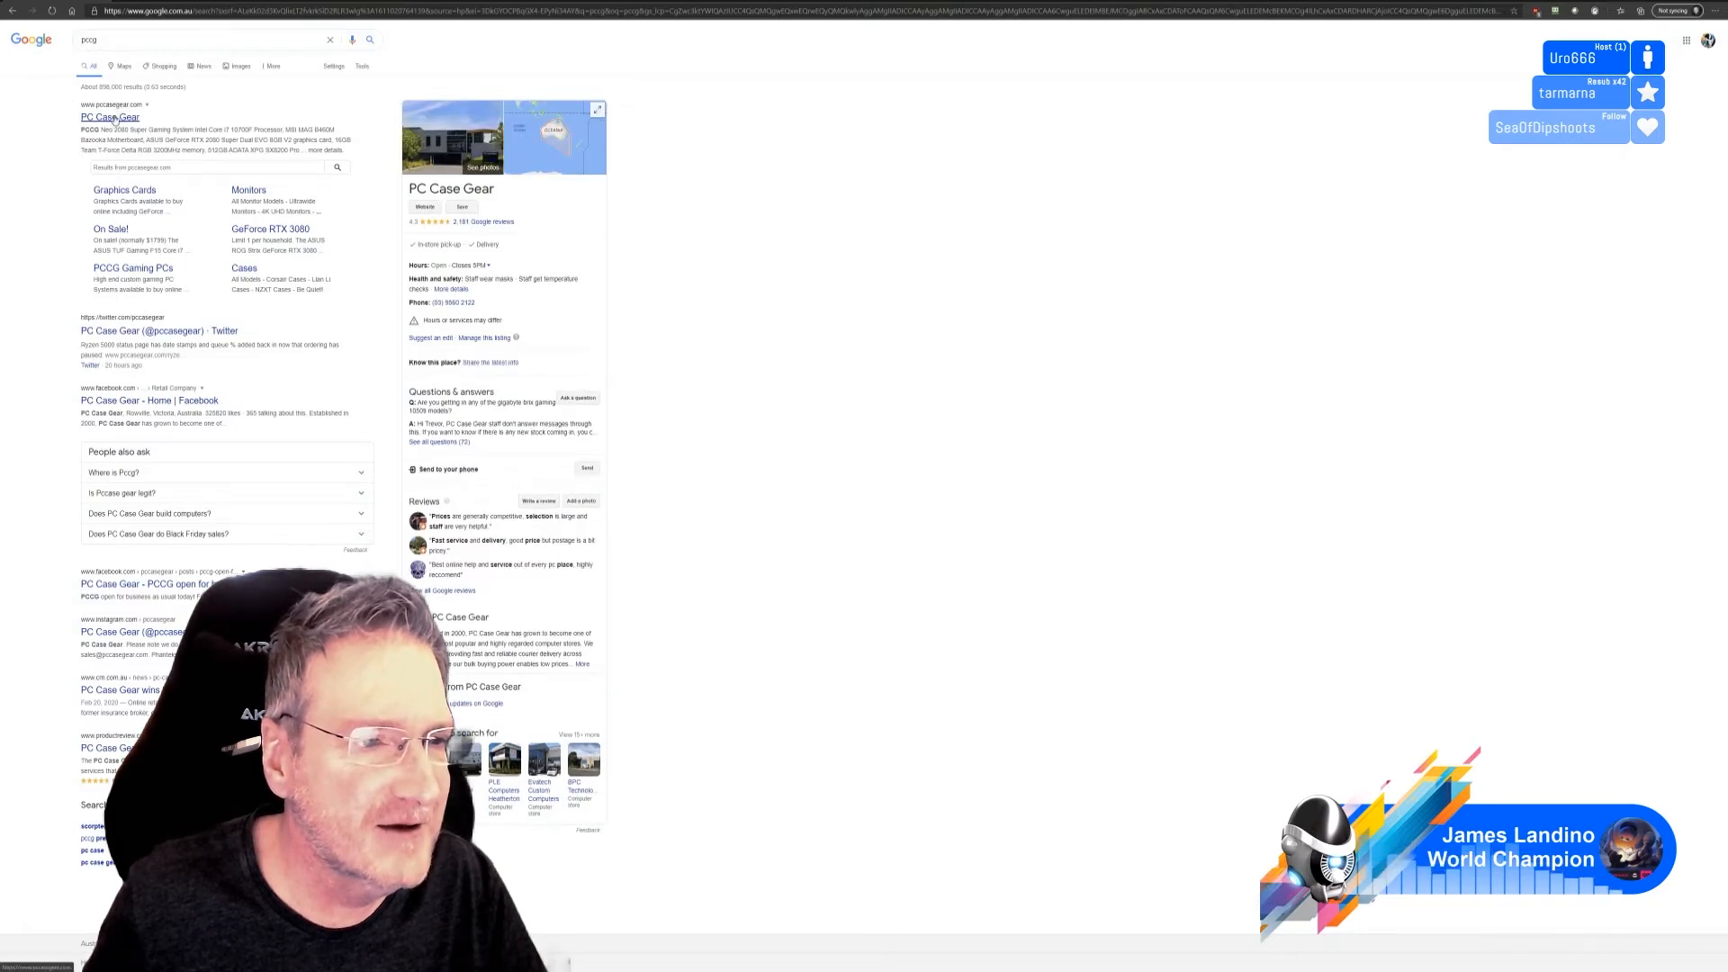
left_click(114, 120)
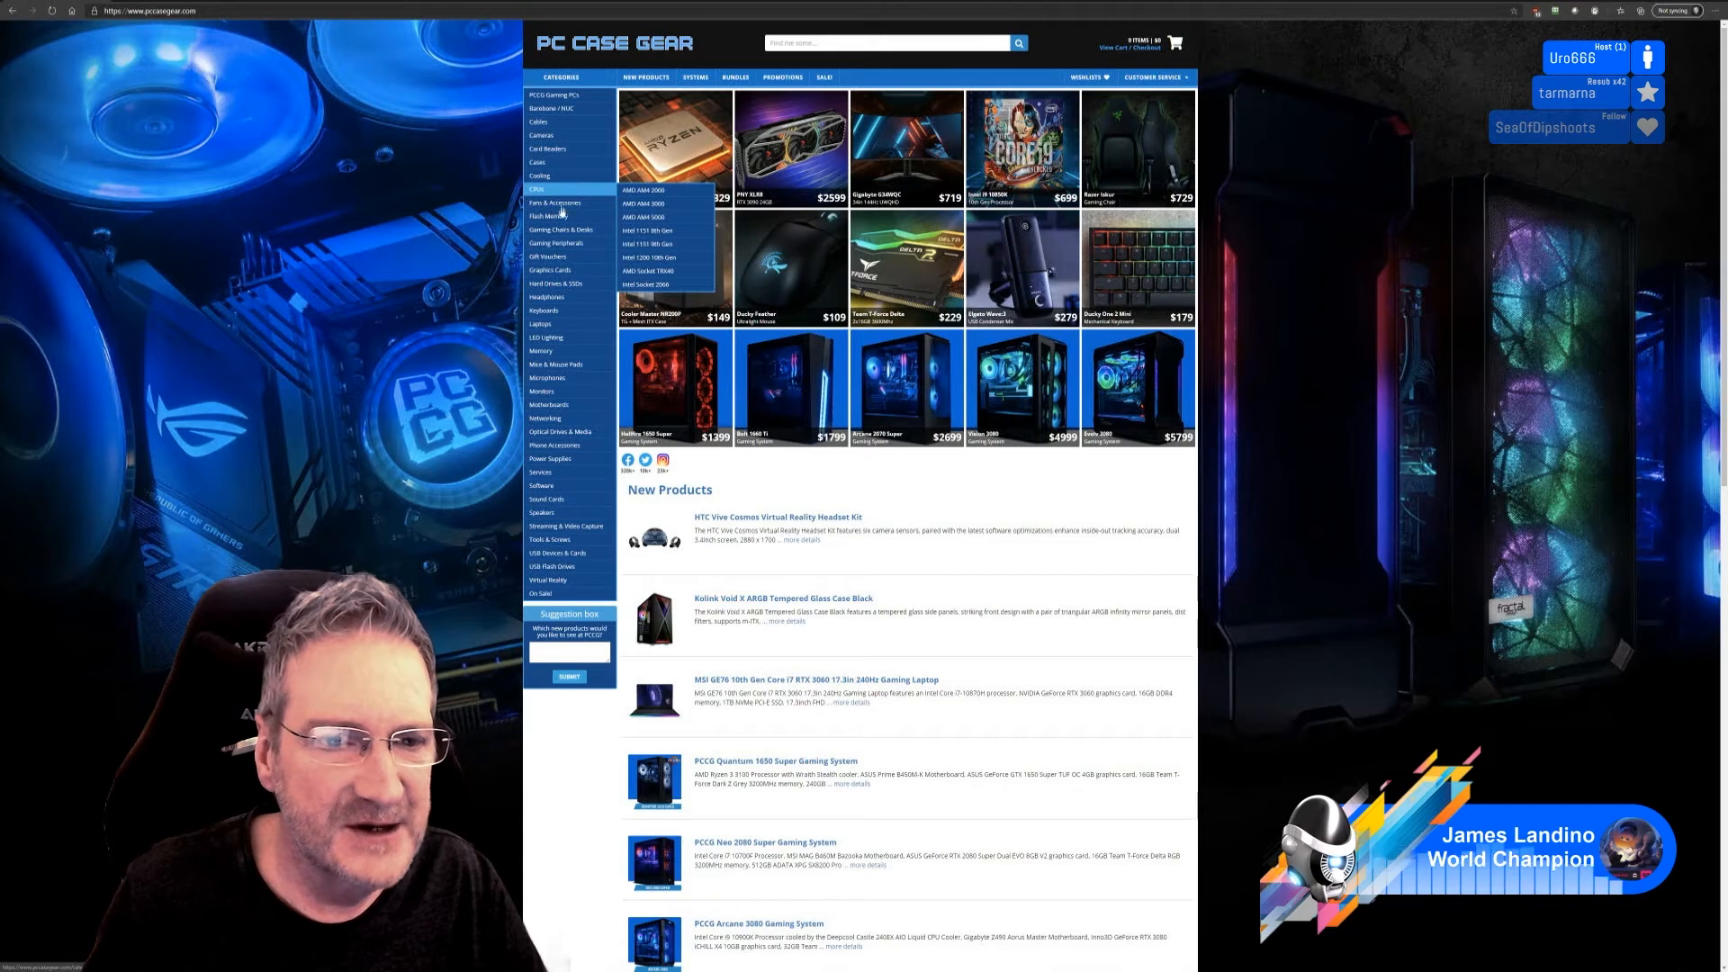
Step: Open the Phanteks Cases category and sort its products by price from high to low
mouse_move(562, 287)
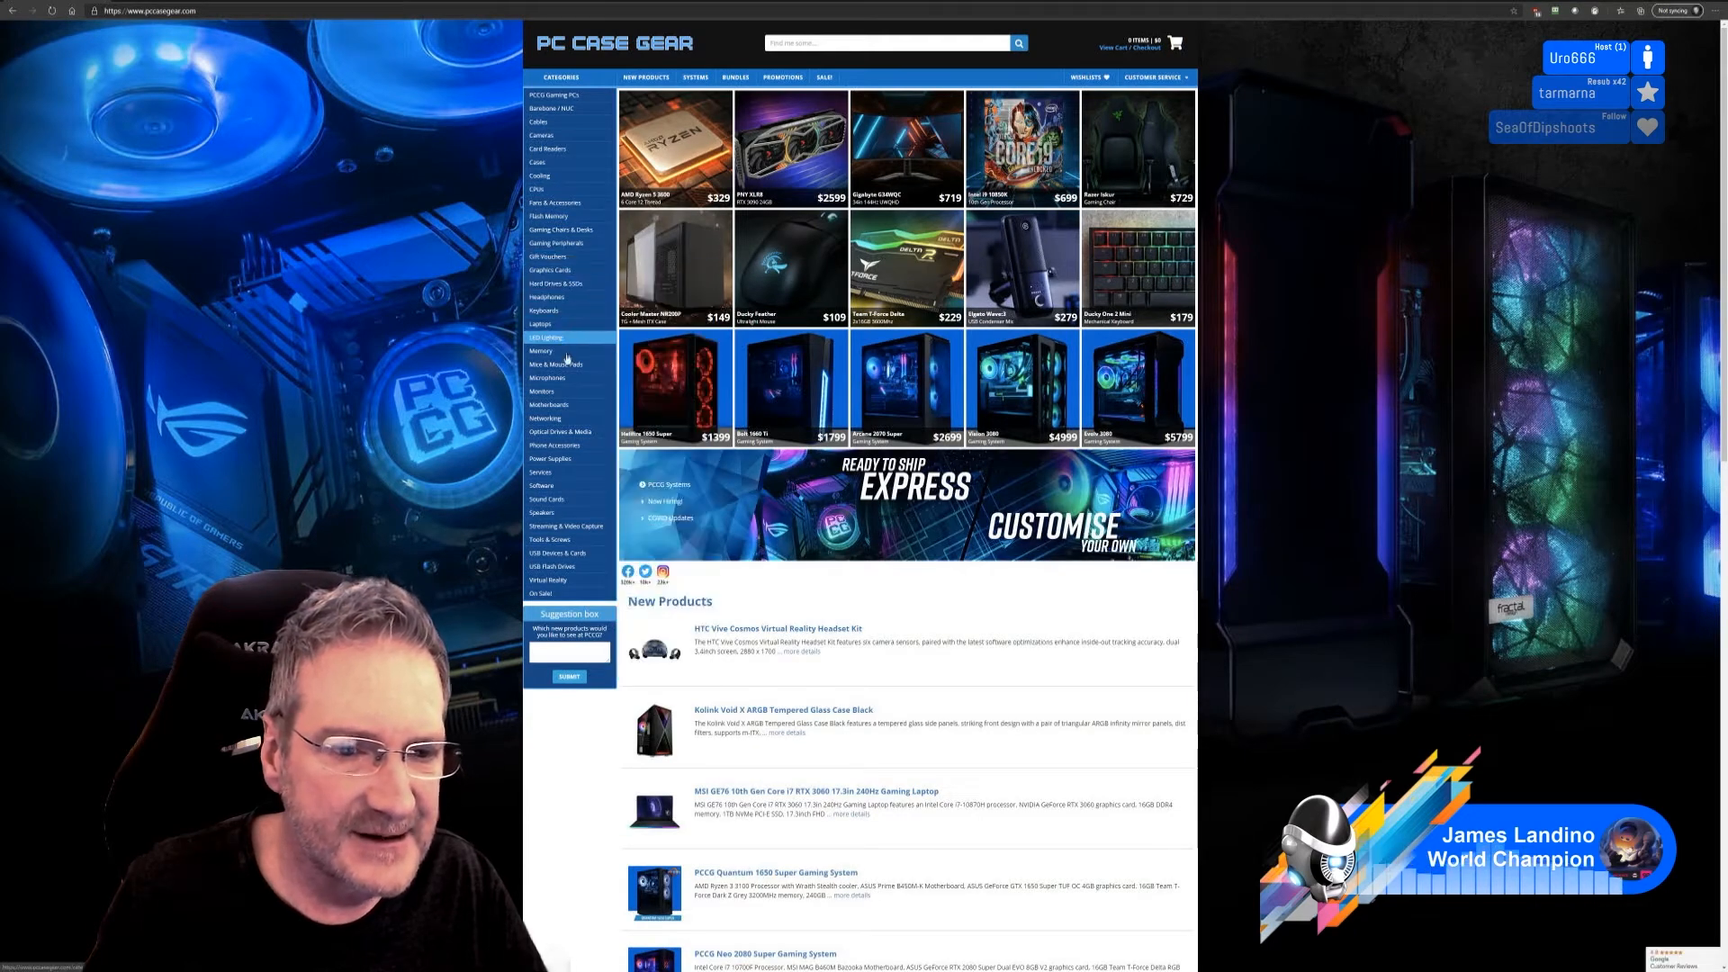
mouse_move(559, 376)
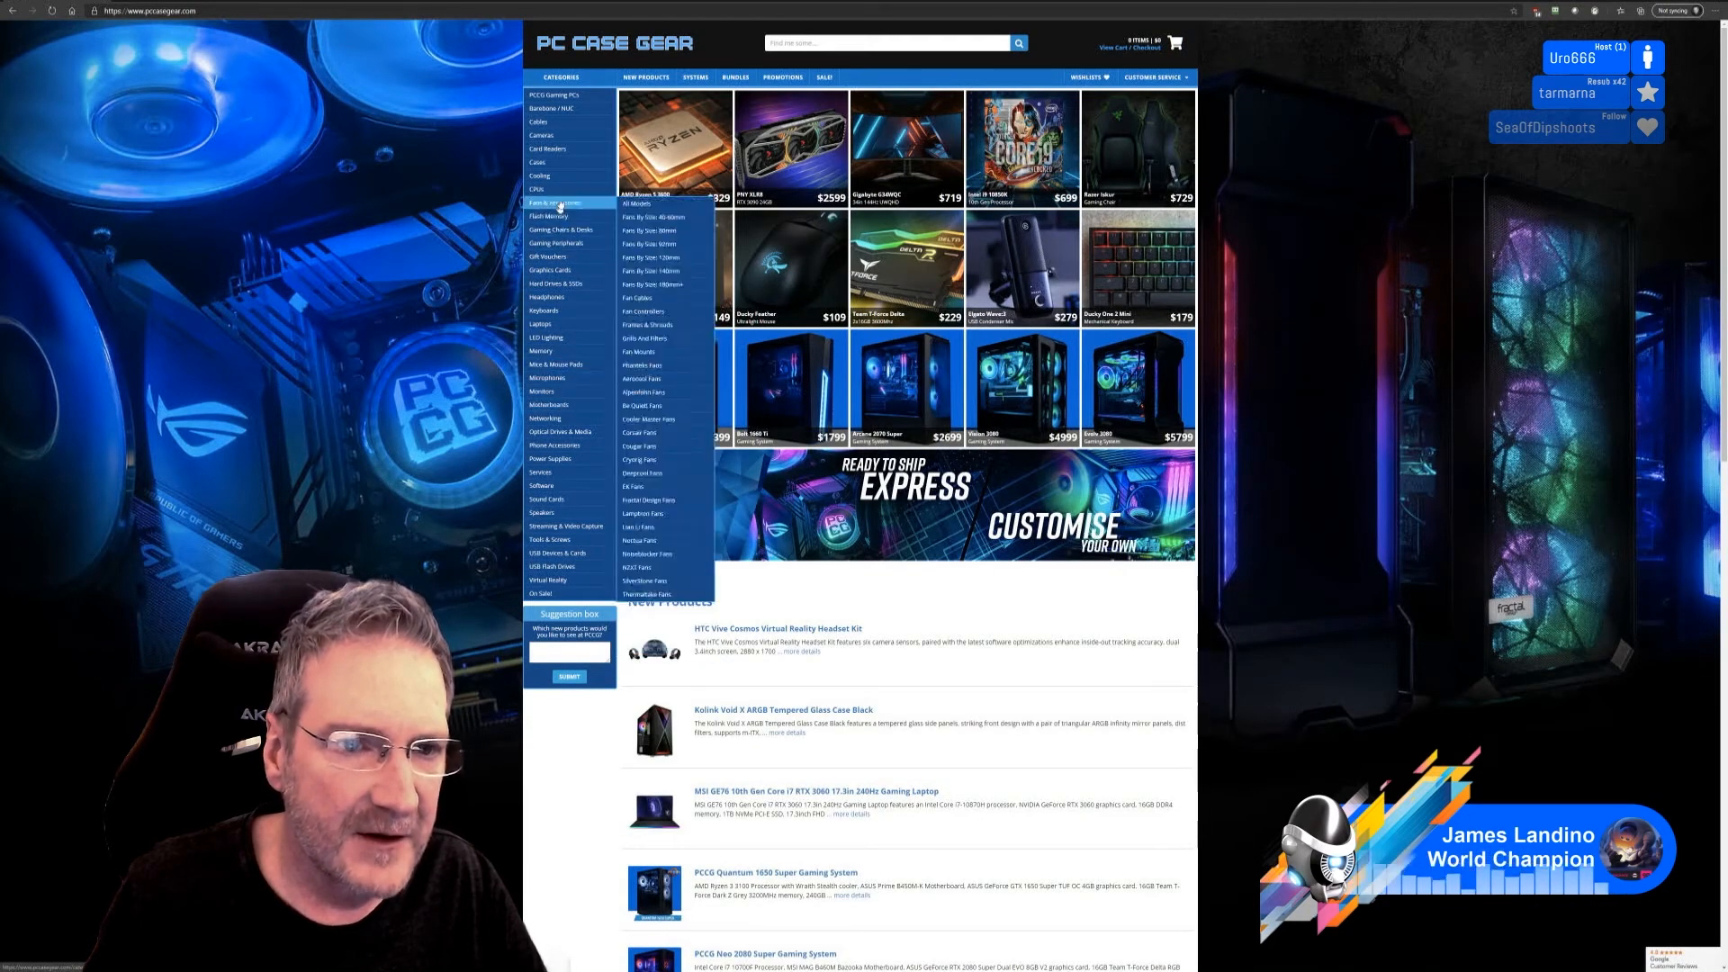
mouse_move(562, 164)
left_click(663, 178)
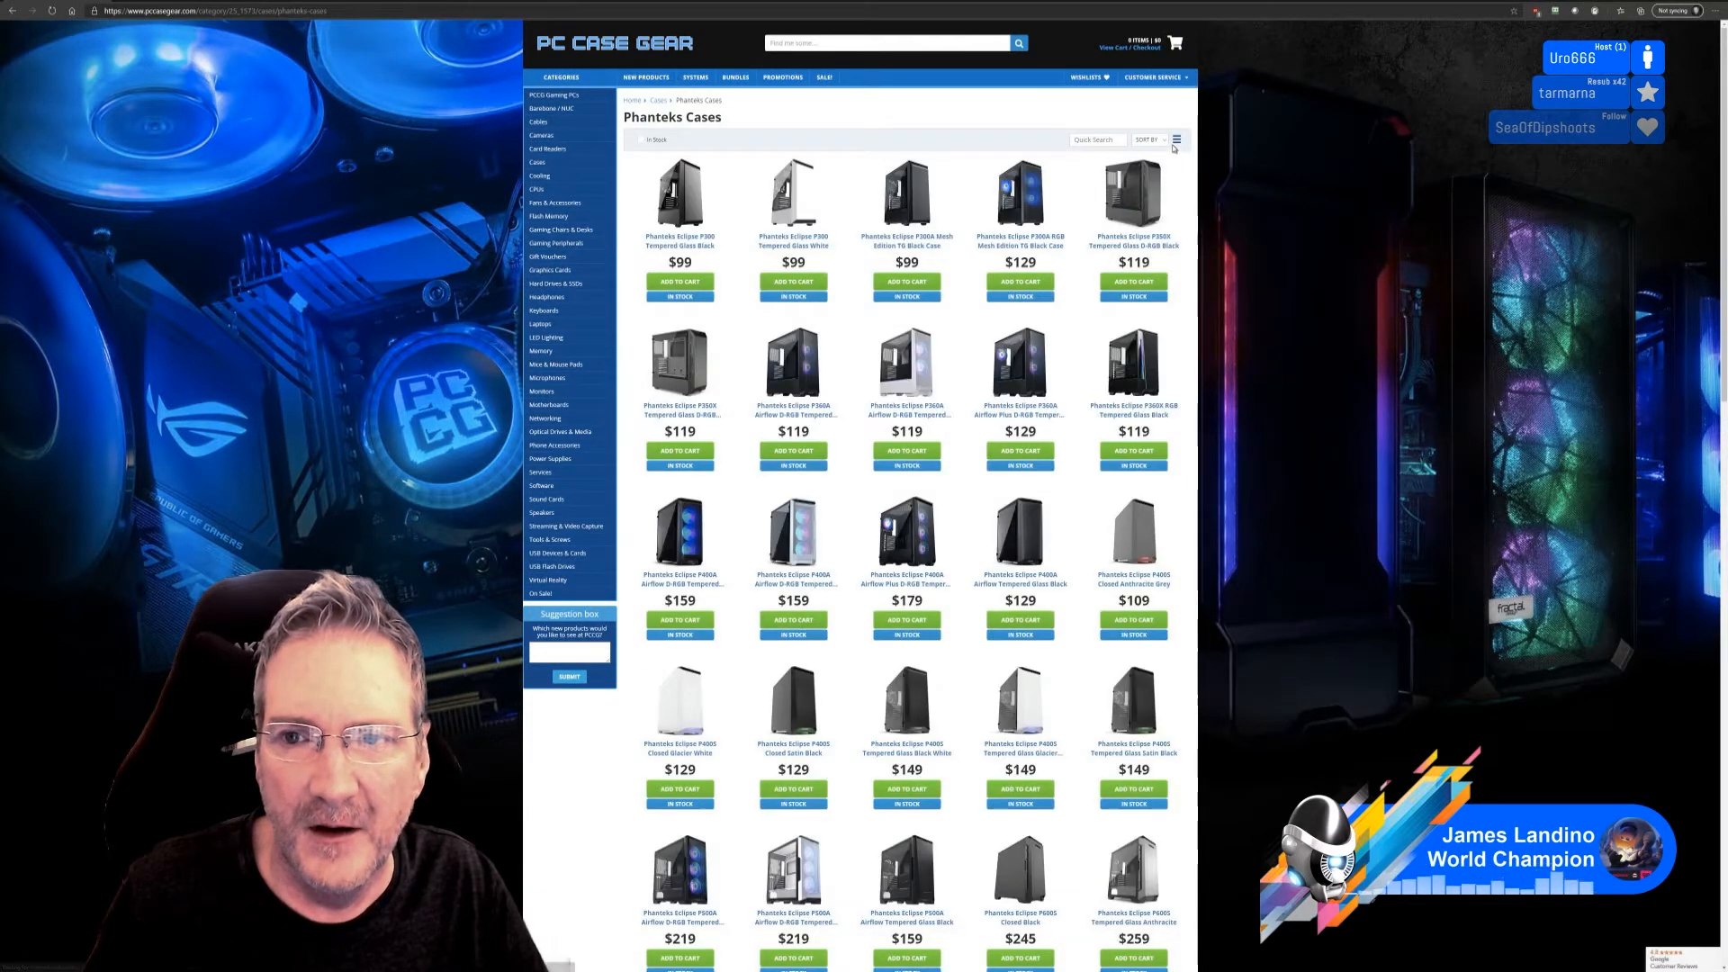
left_click(1150, 140)
left_click(1175, 183)
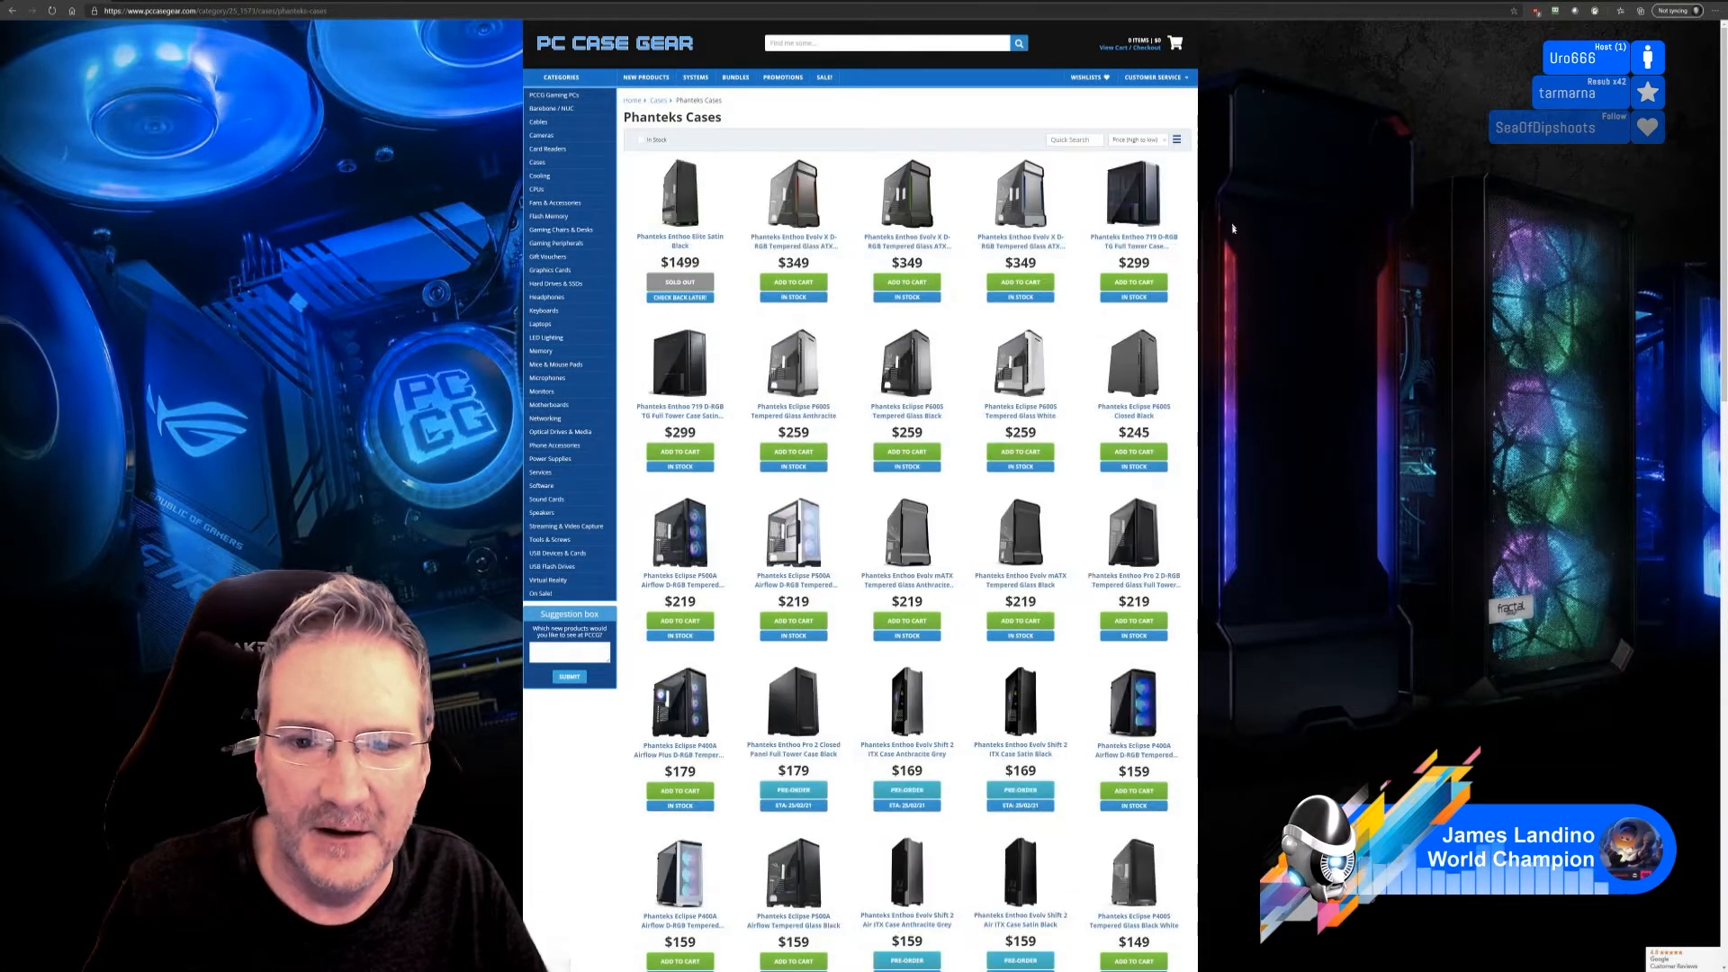
Step: Look through the Phanteks case listing and open the Phanteks Enthoo Evolv X D-RGB Tempered Glass ATX Black product page
scroll(1171, 443, "down", 5)
scroll(1170, 443, "down", 3)
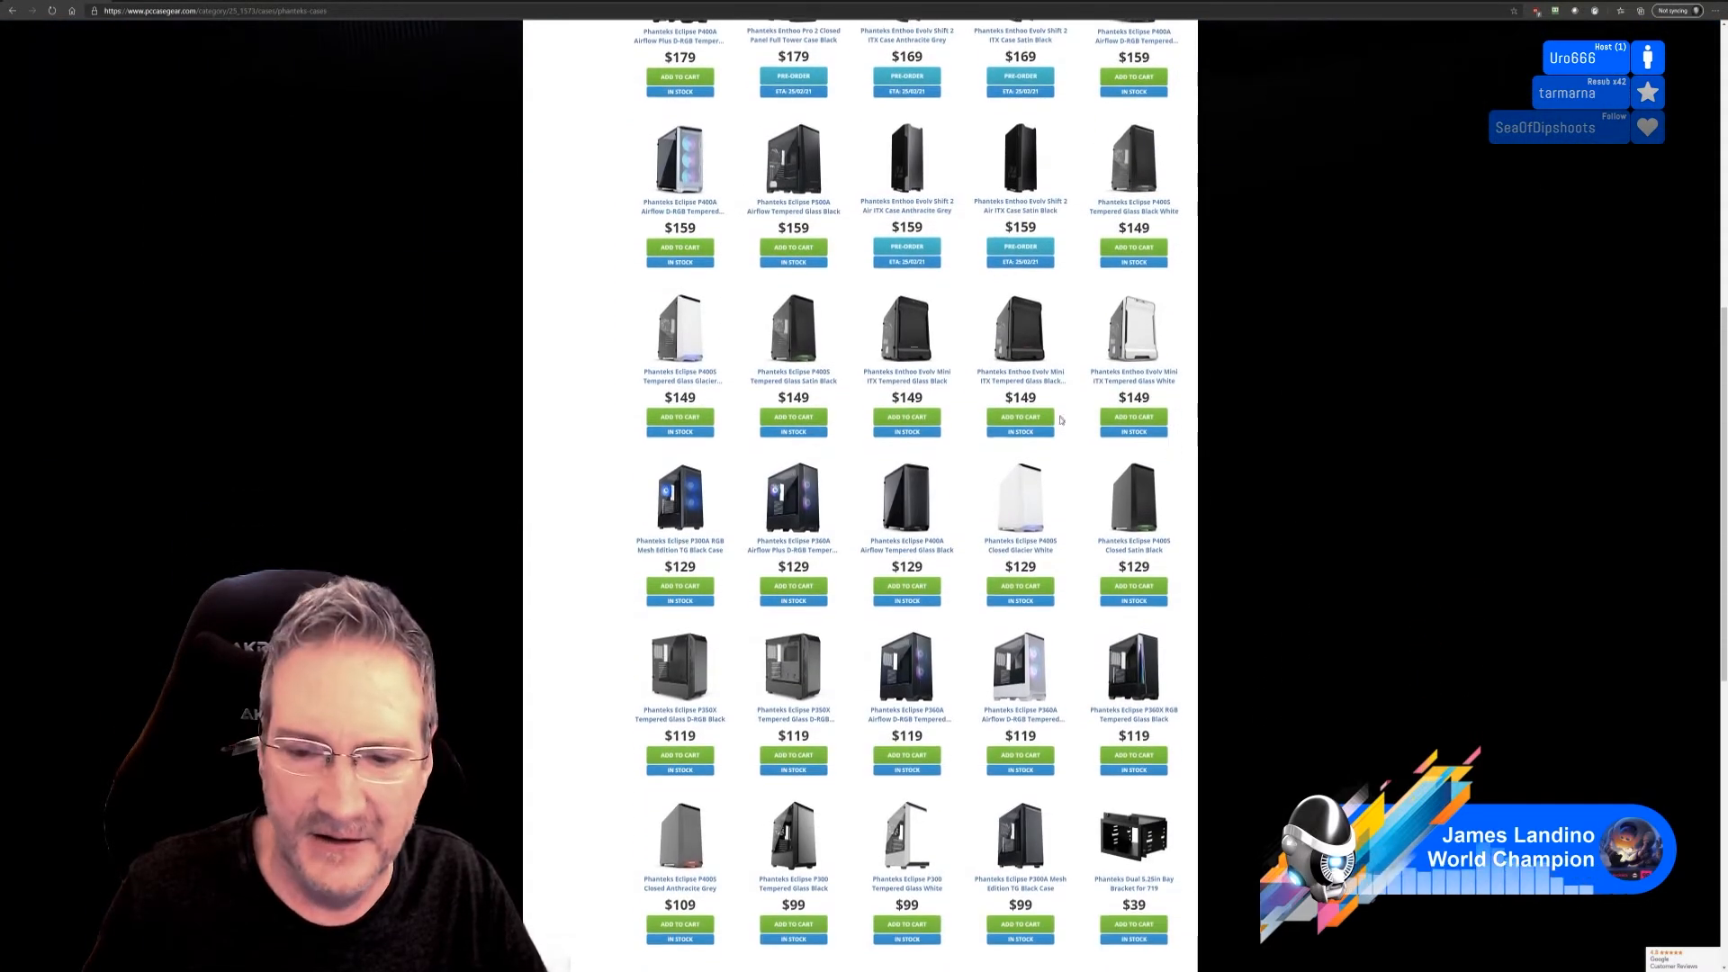
scroll(1062, 421, "down", 3)
scroll(1076, 420, "up", 3)
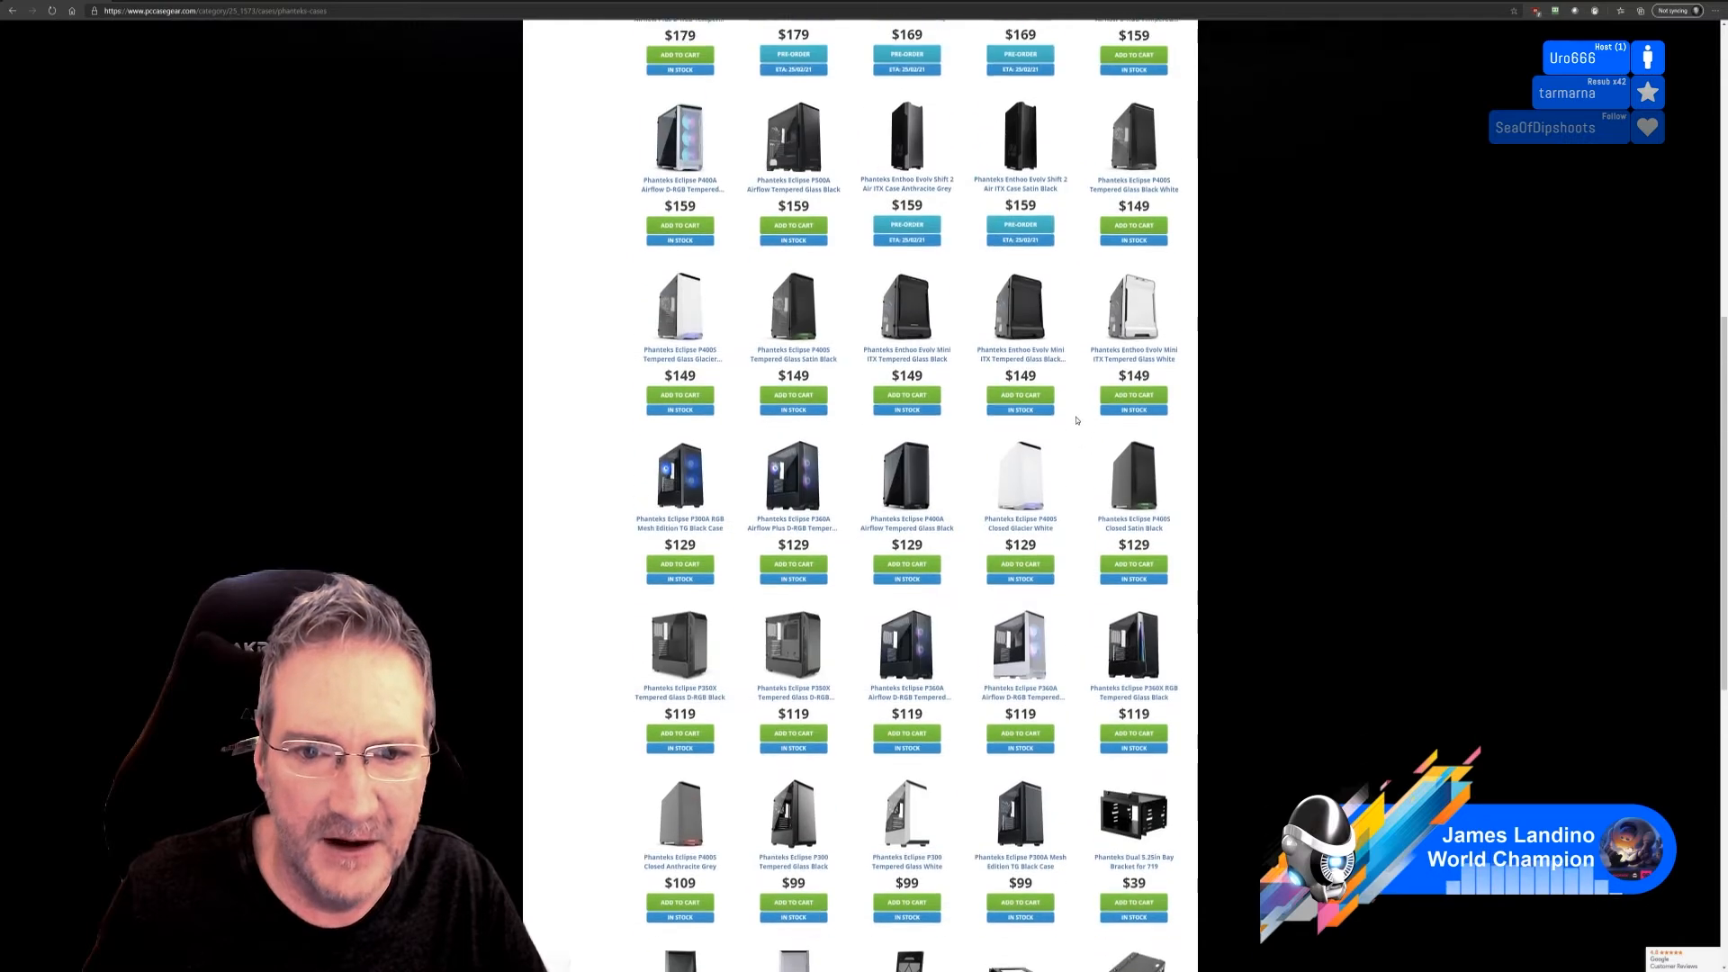
scroll(1082, 432, "up", 2)
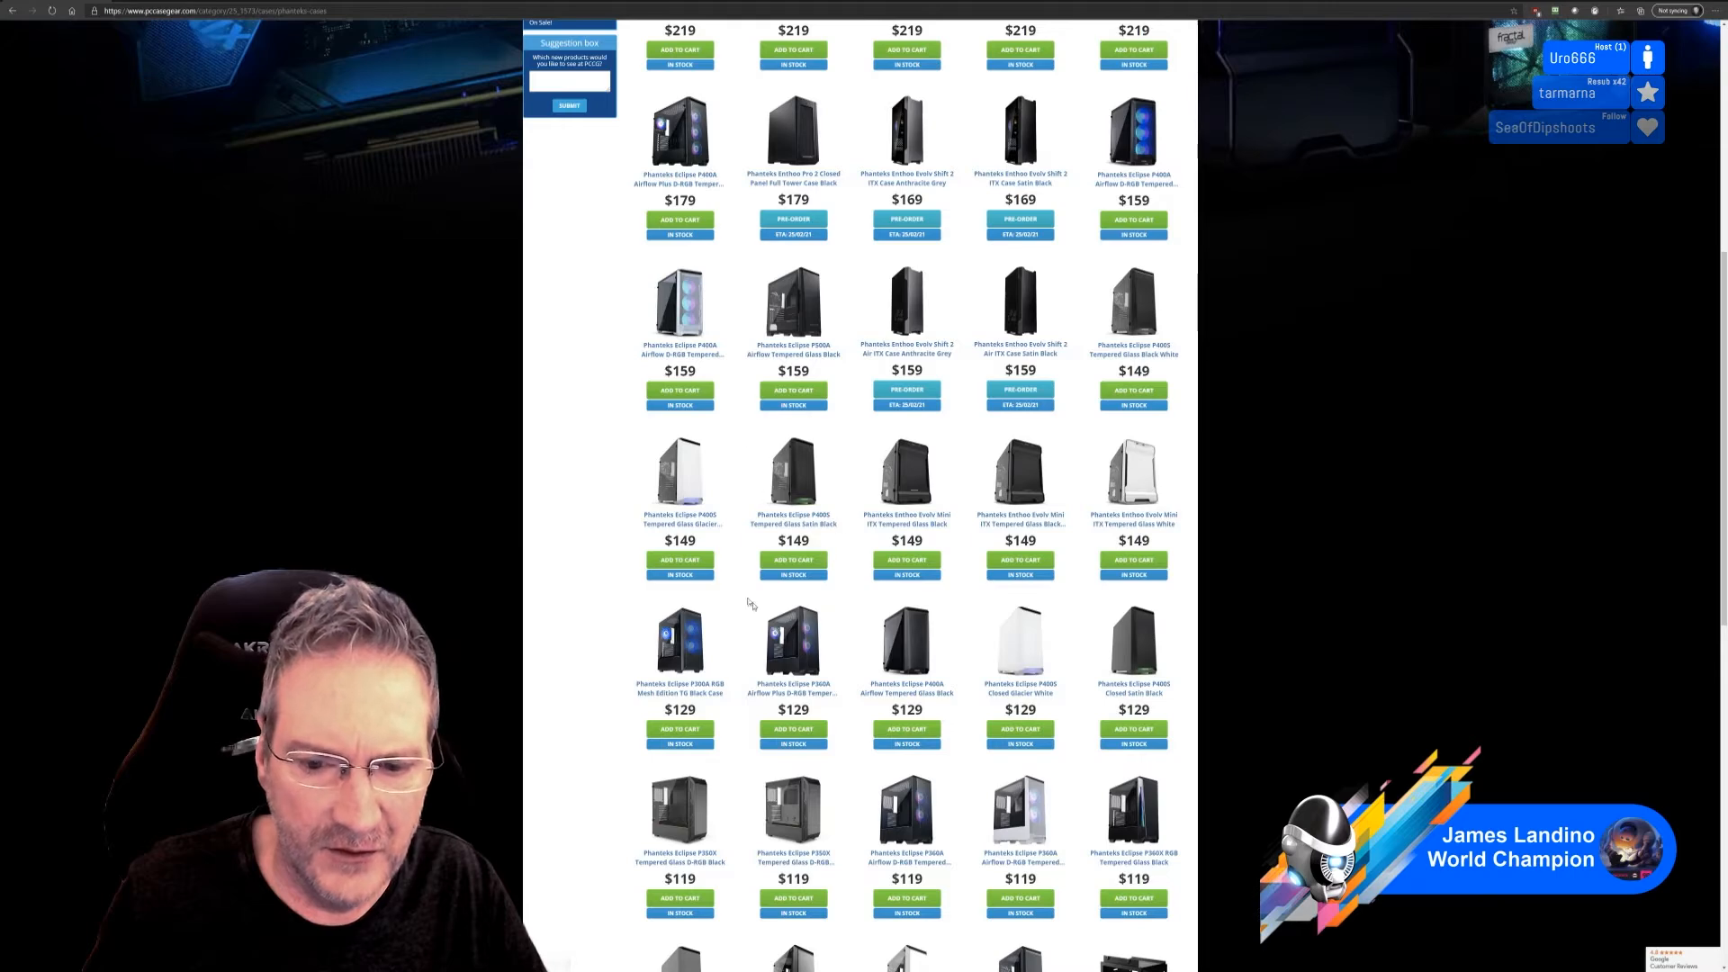
scroll(909, 670, "up", 2)
scroll(907, 666, "up", 6)
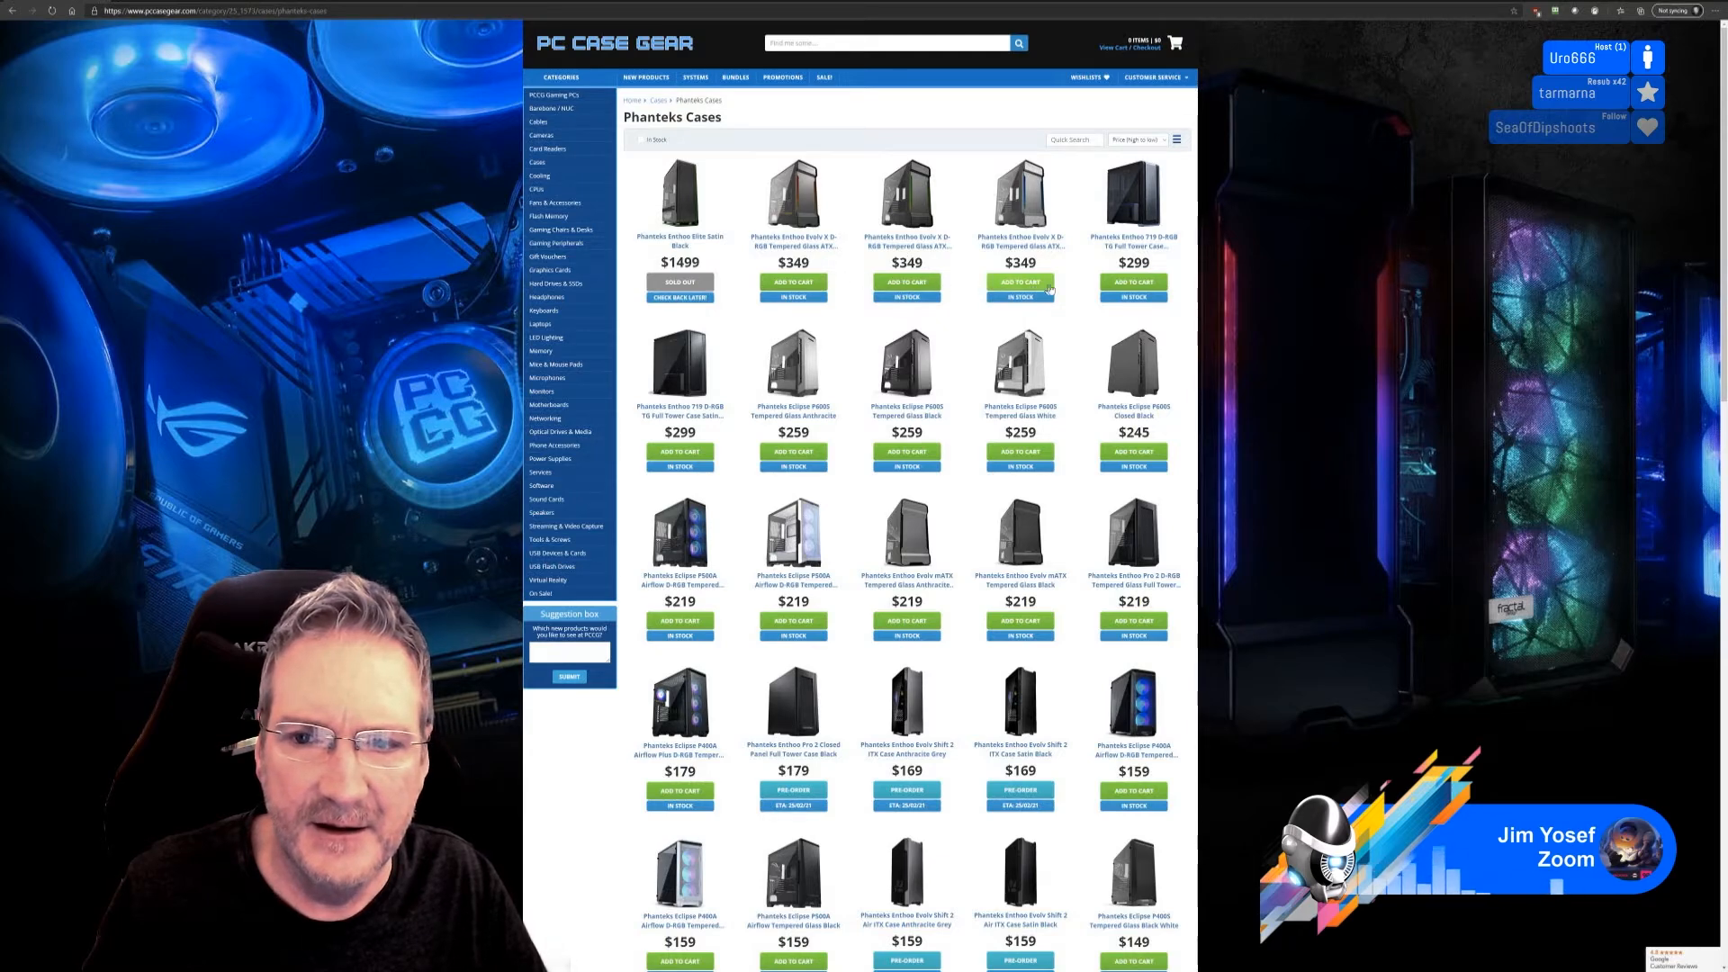
left_click(918, 241)
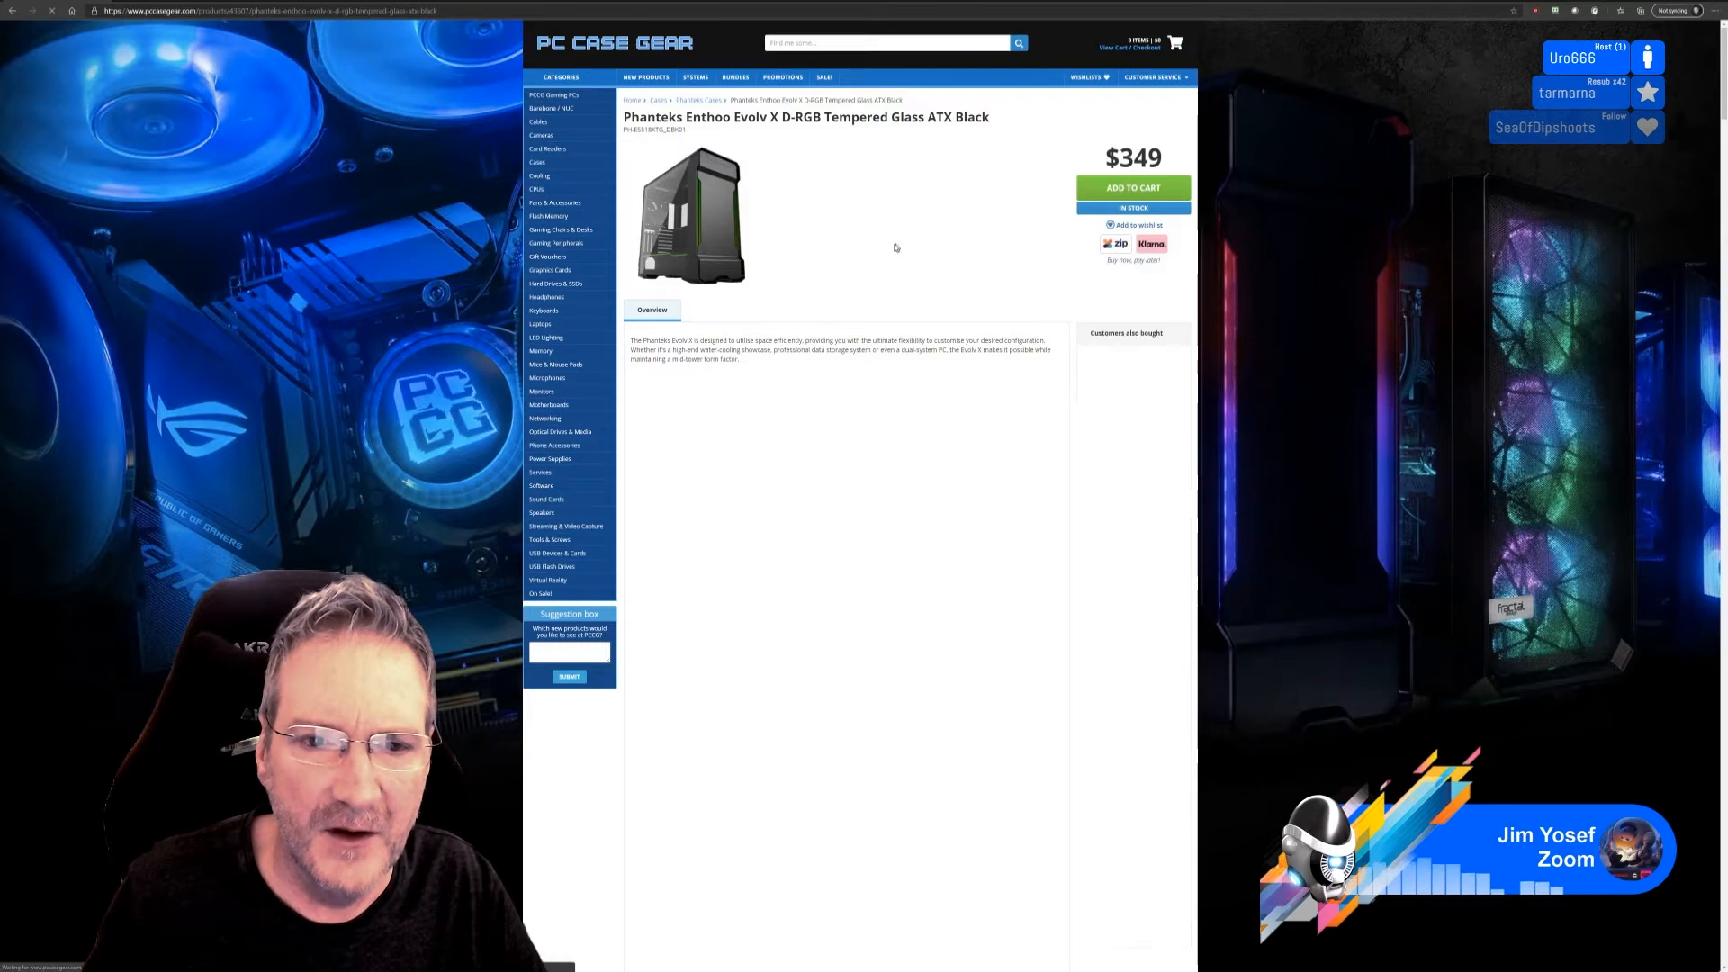
Step: Read through the product page of the Phanteks Enthoo Evolv X down to its technical specifications
scroll(708, 213, "down", 20)
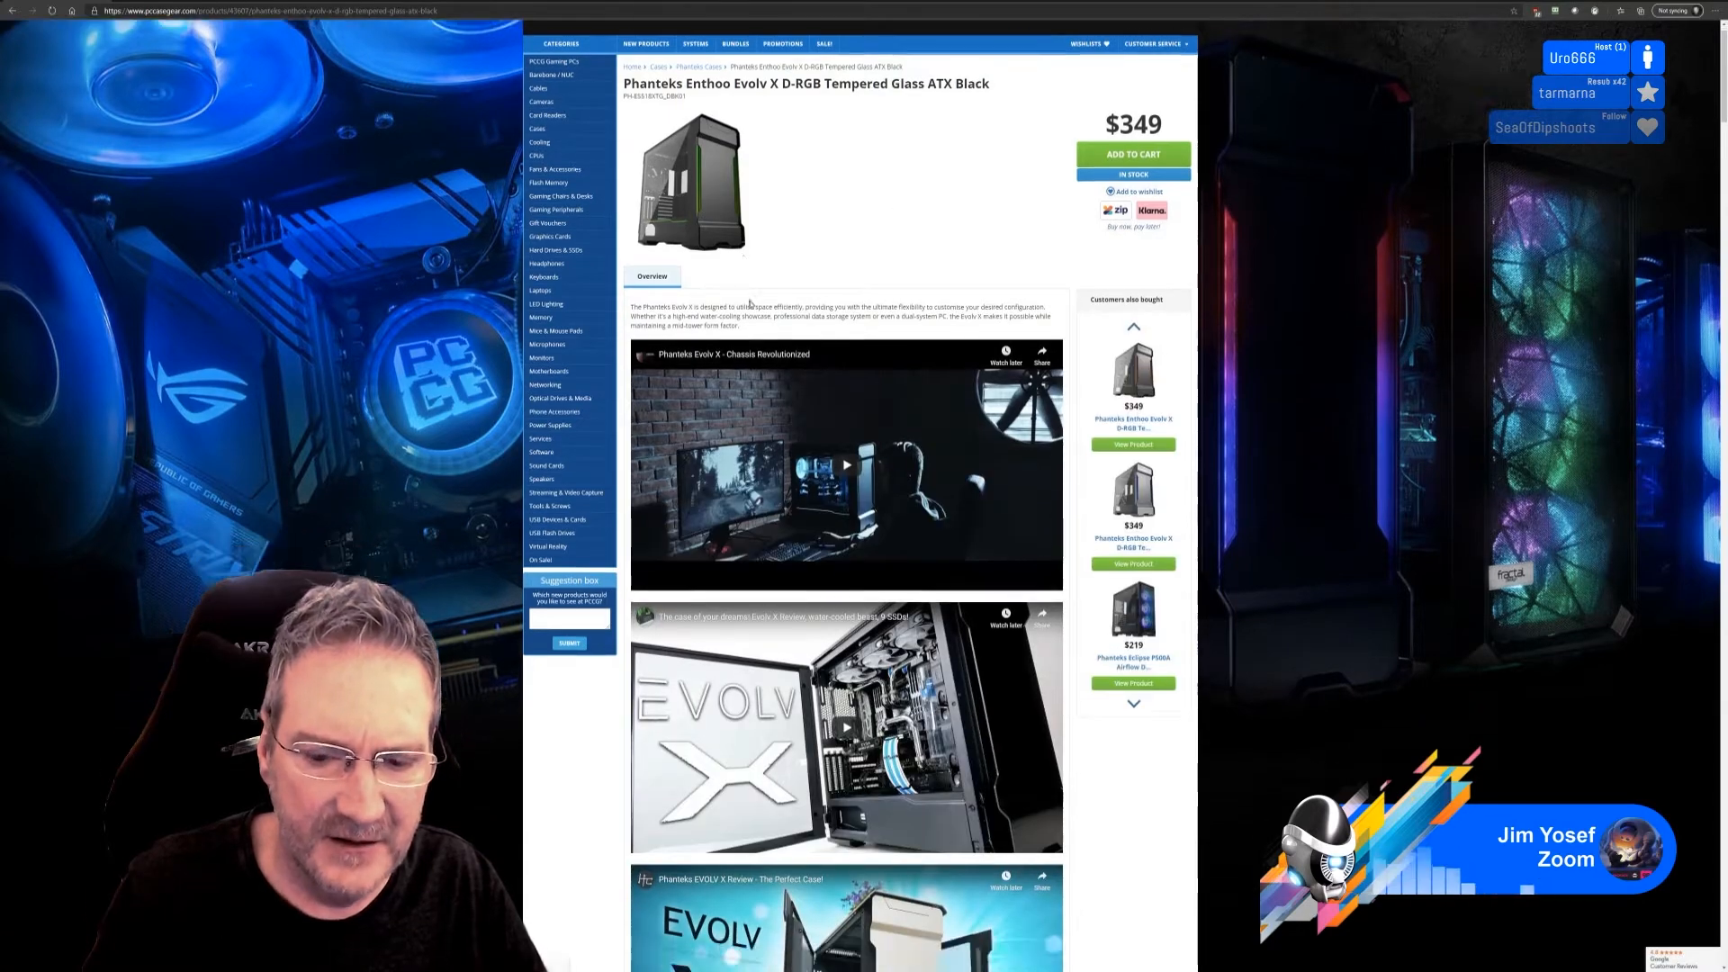
scroll(781, 316, "down", 15)
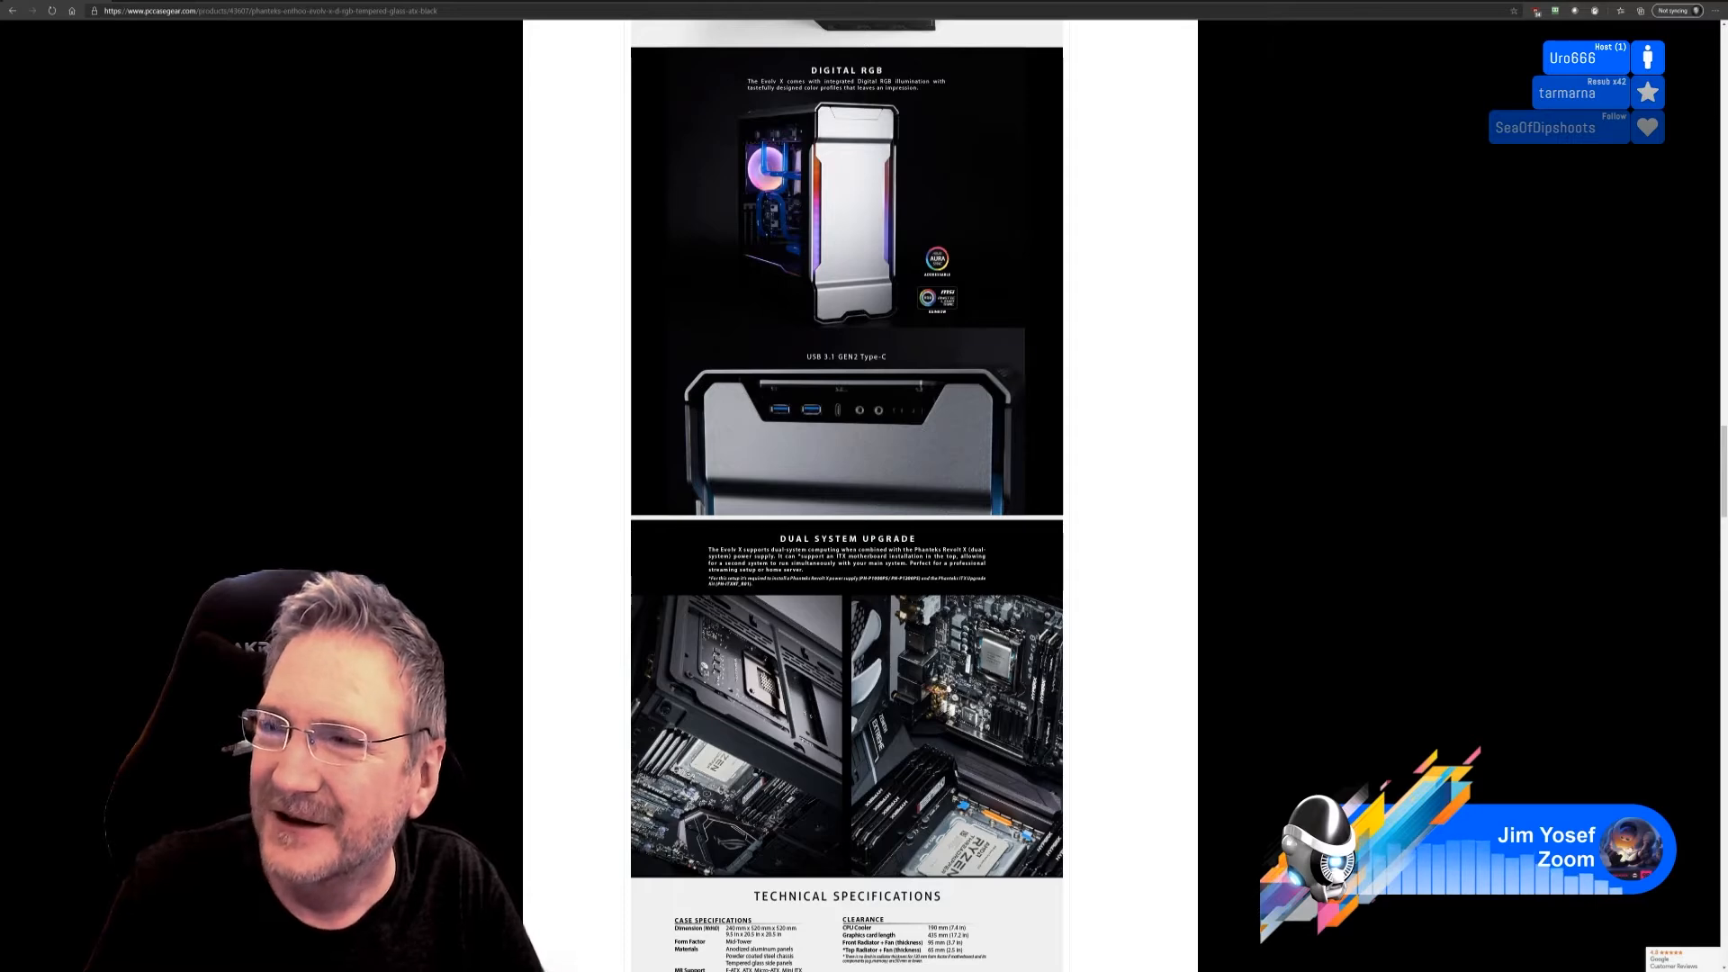
Step: Switch back to 3ds Max and start Attach on the curved end door beside the drawers of the sink unit
key("alt+Tab")
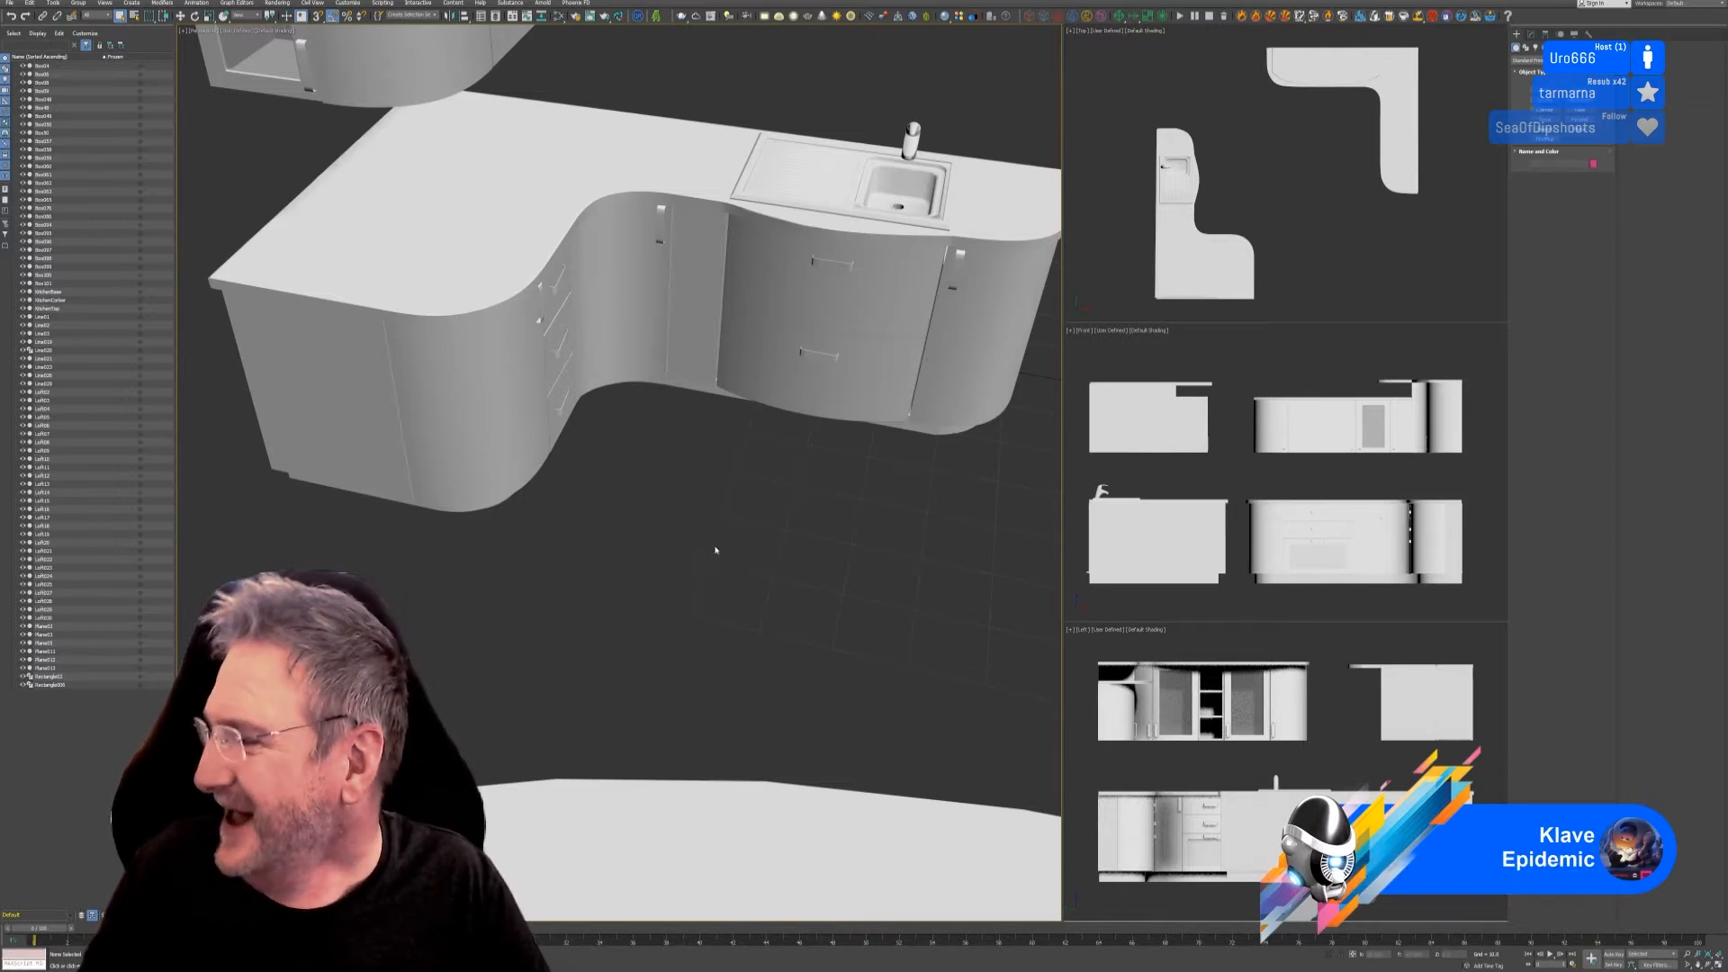
middle_click_drag(573, 508, 559, 505)
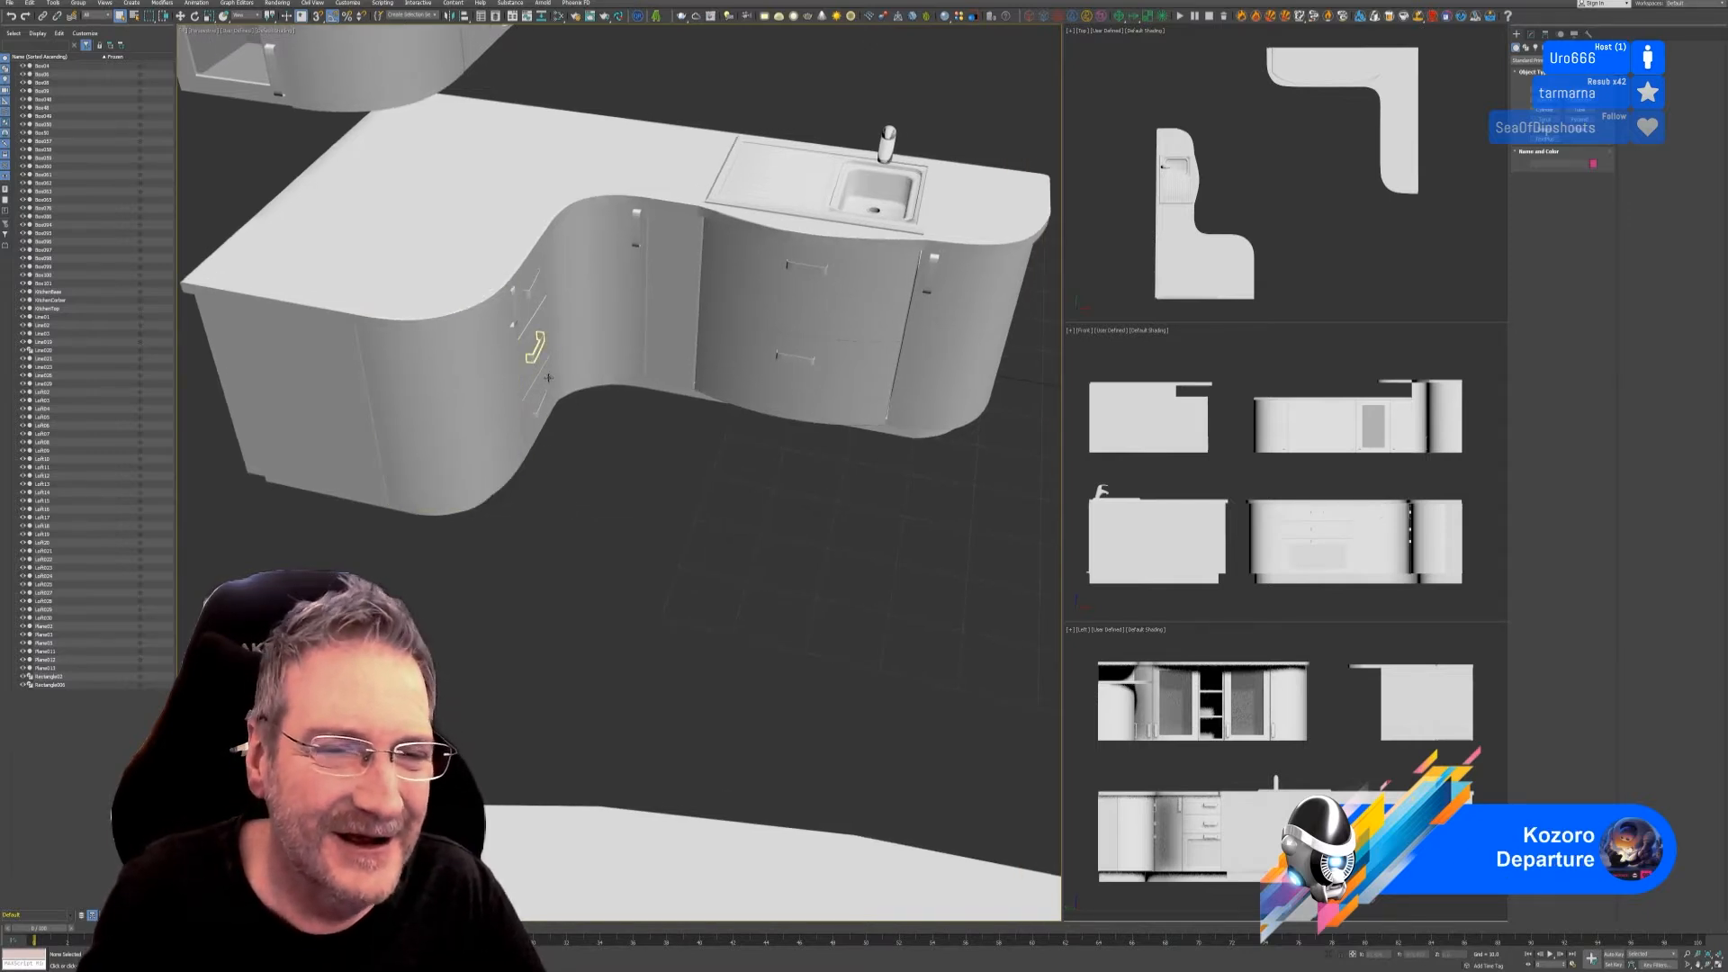
scroll(594, 477, "up", 4)
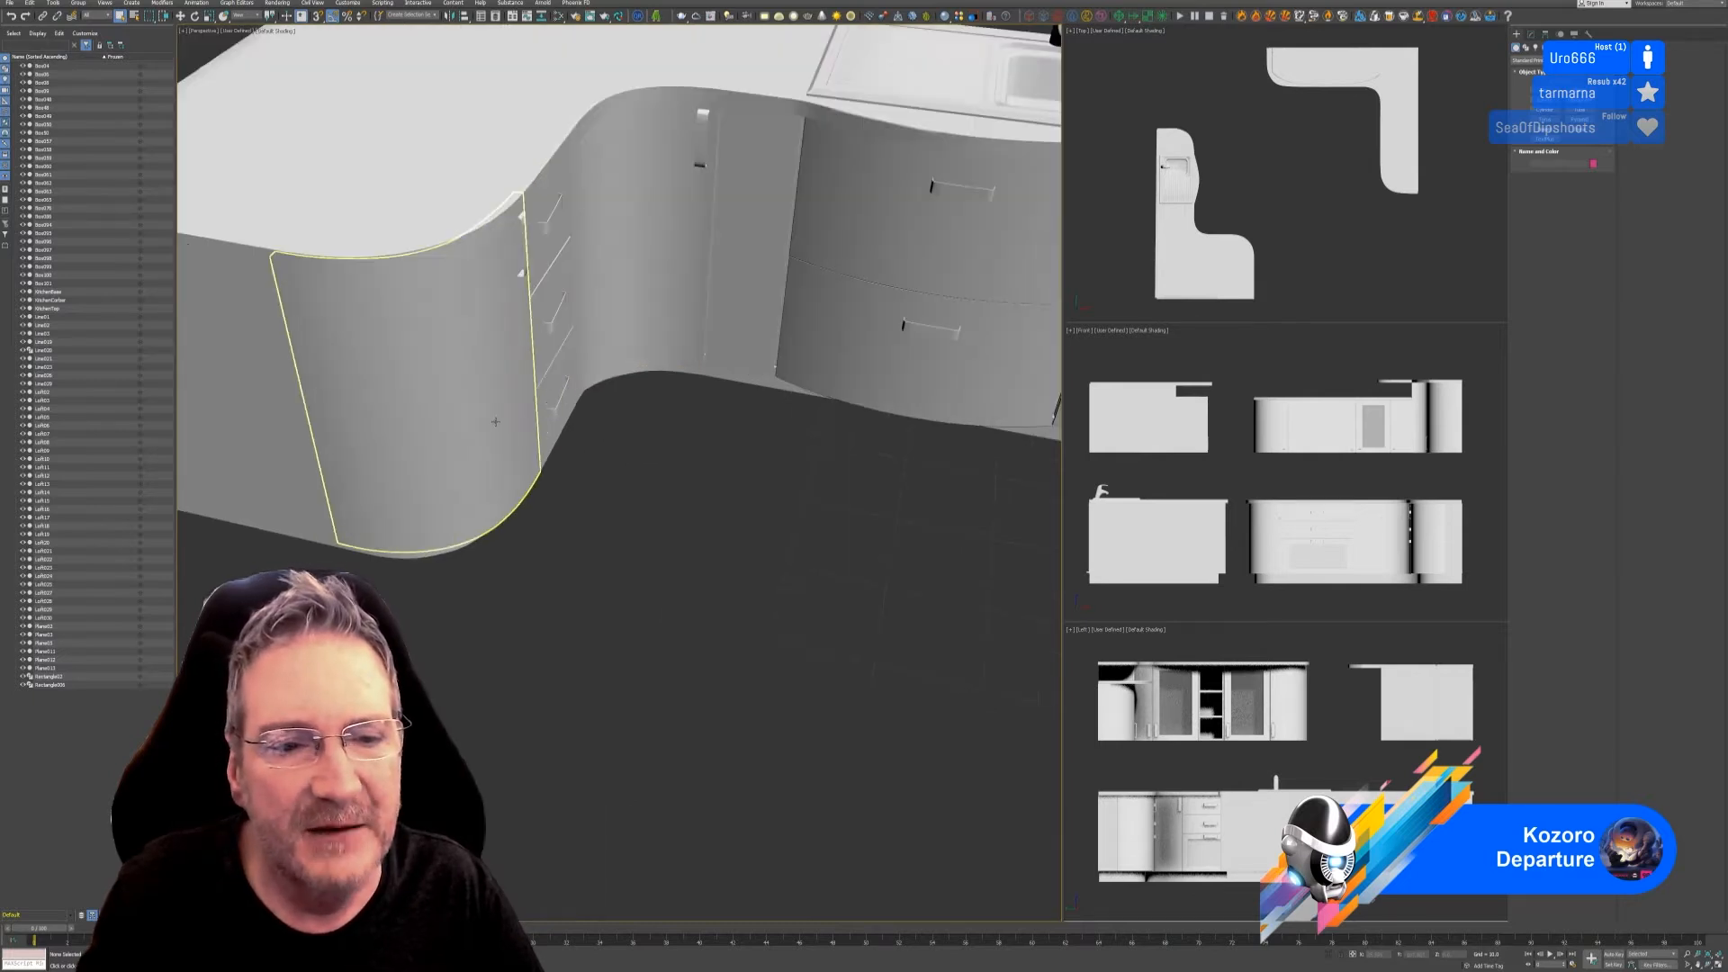
middle_click_drag(629, 481, 617, 521)
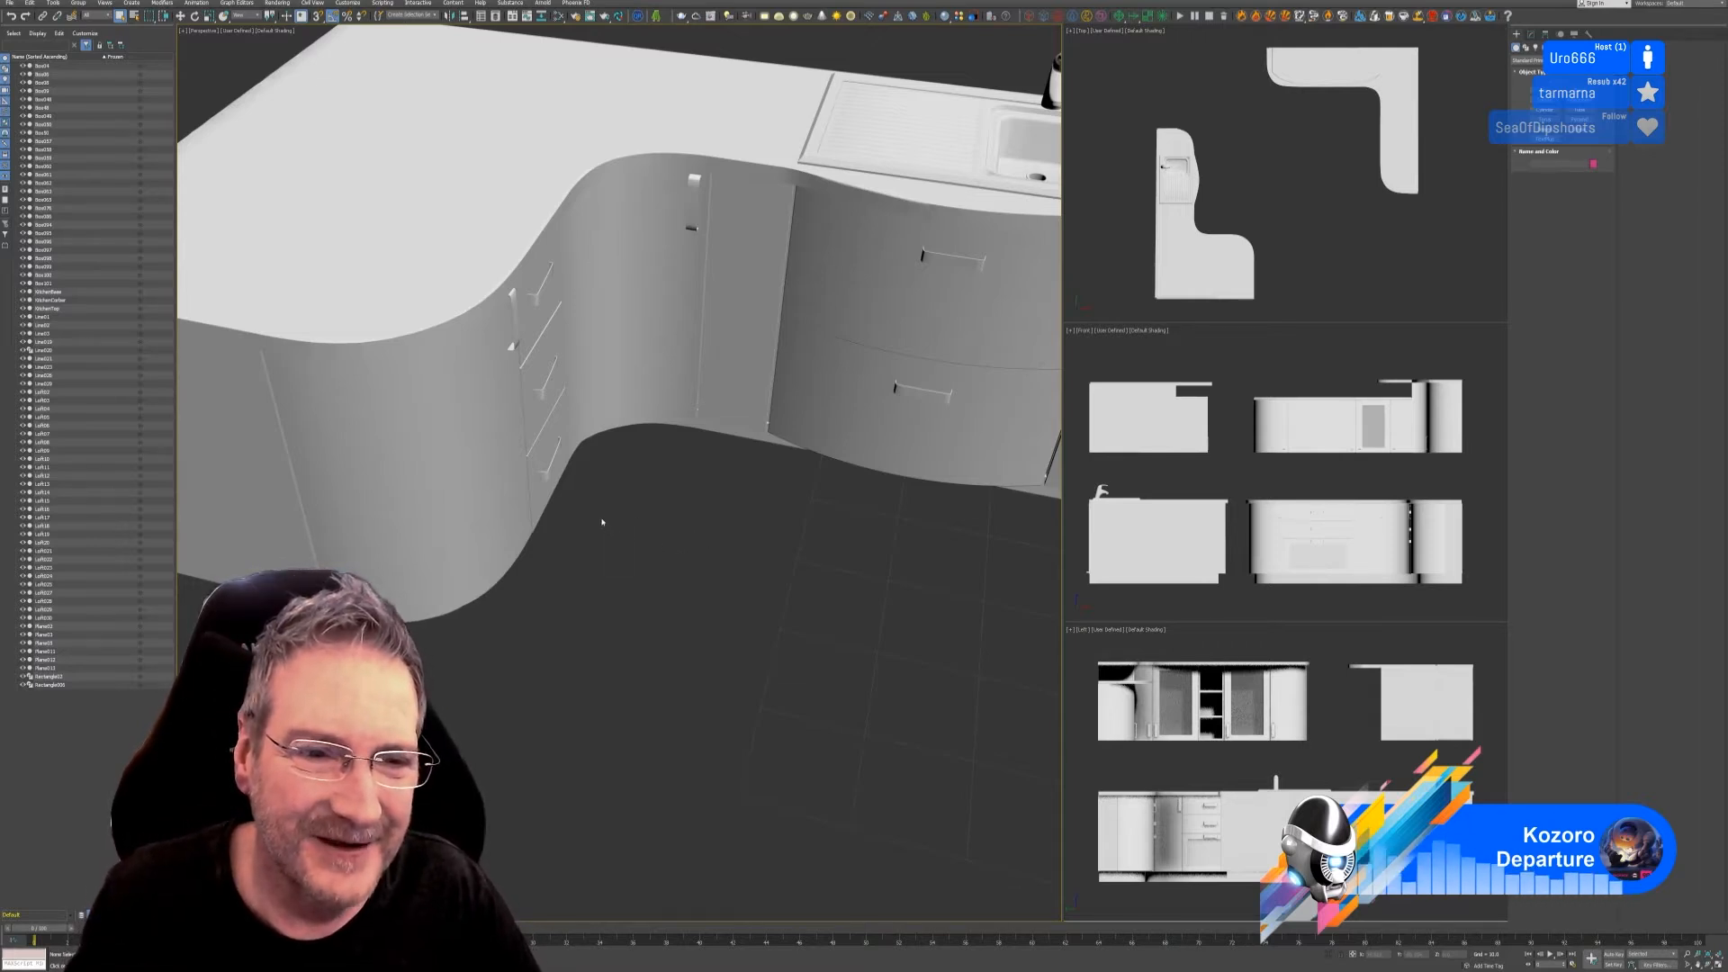
left_click(489, 387)
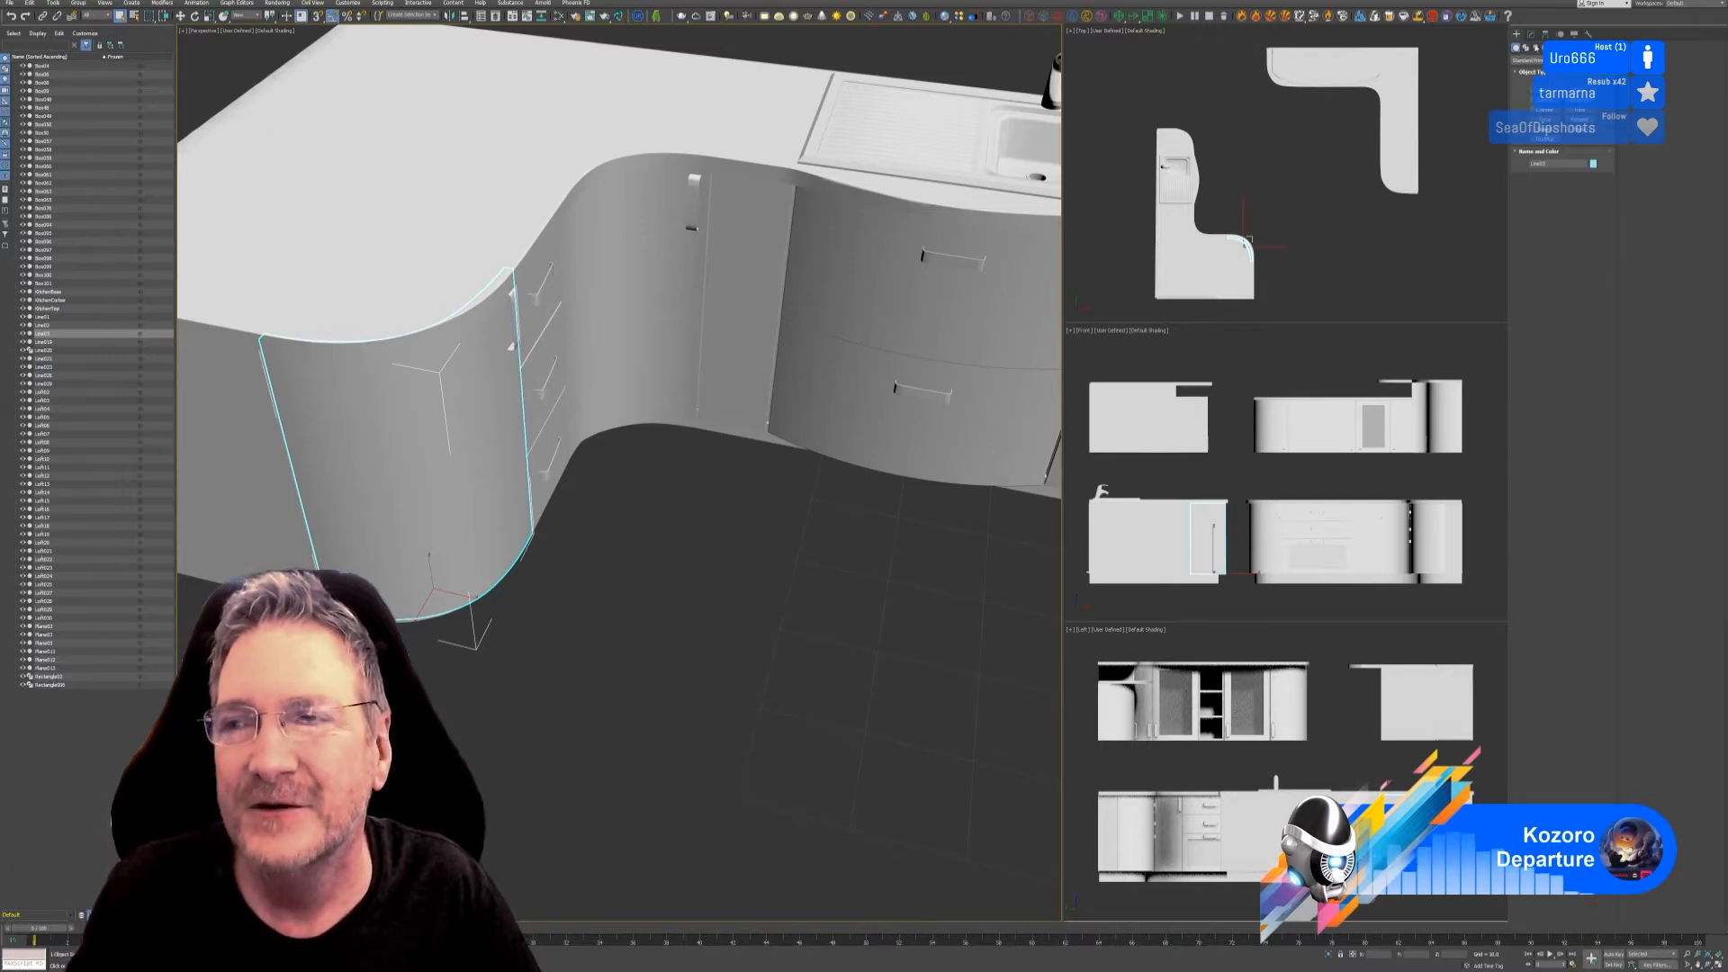
left_click(1532, 34)
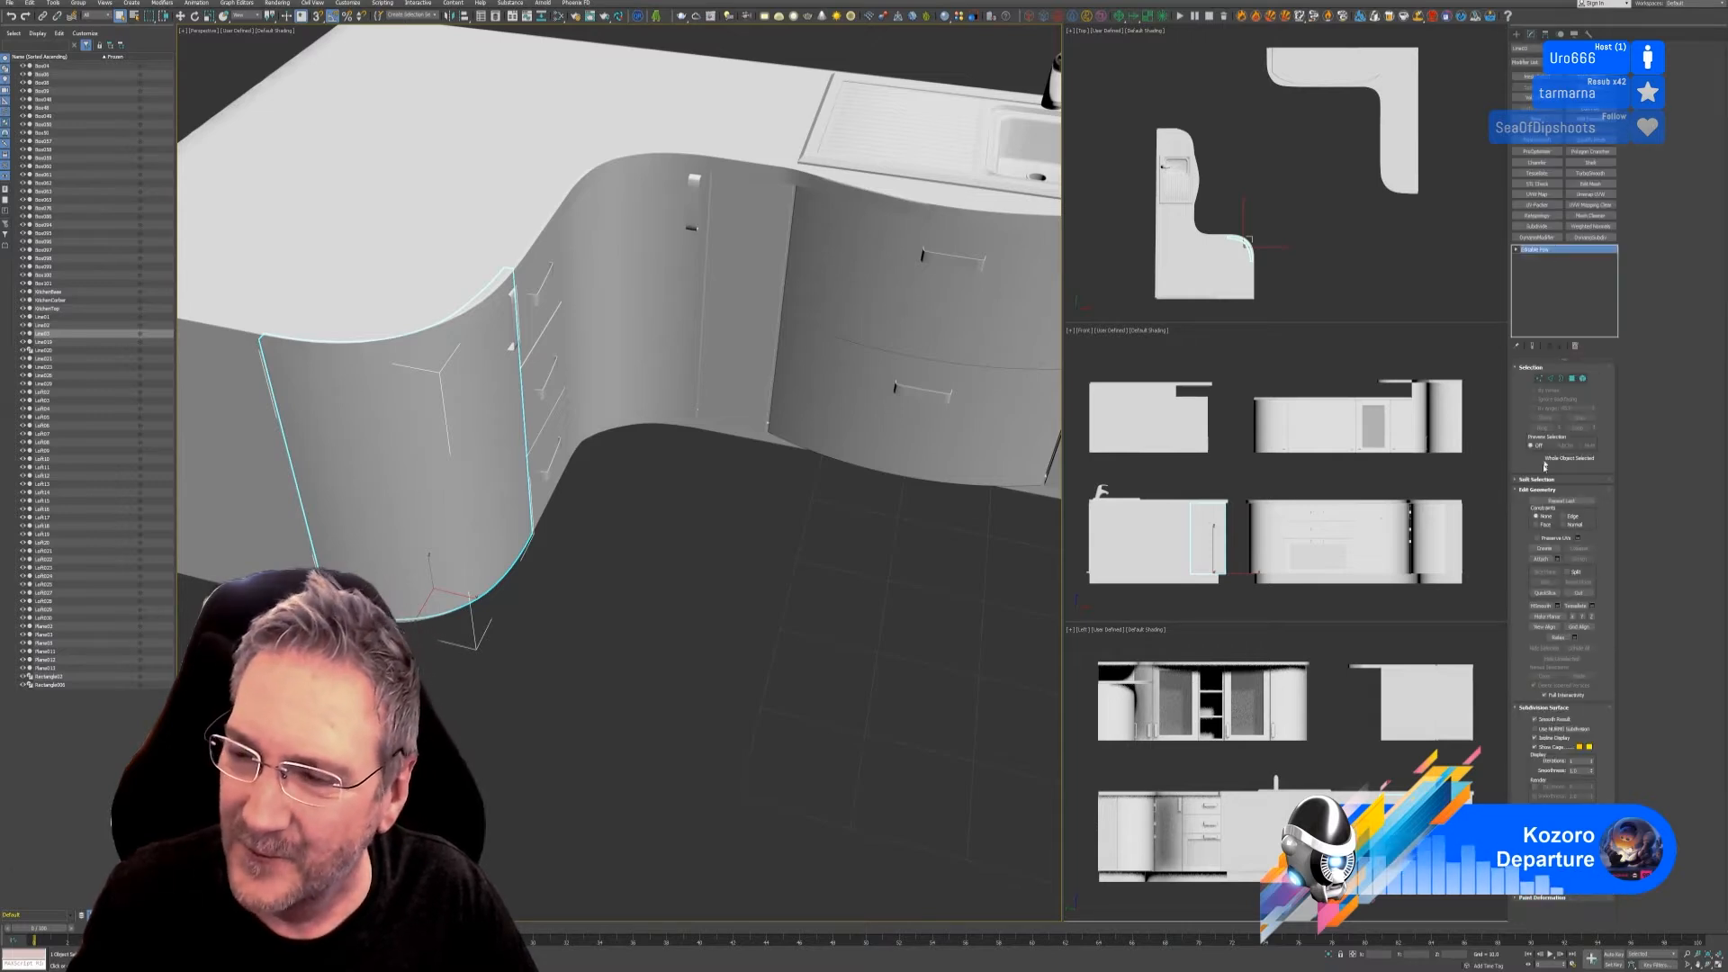
left_click(1541, 560)
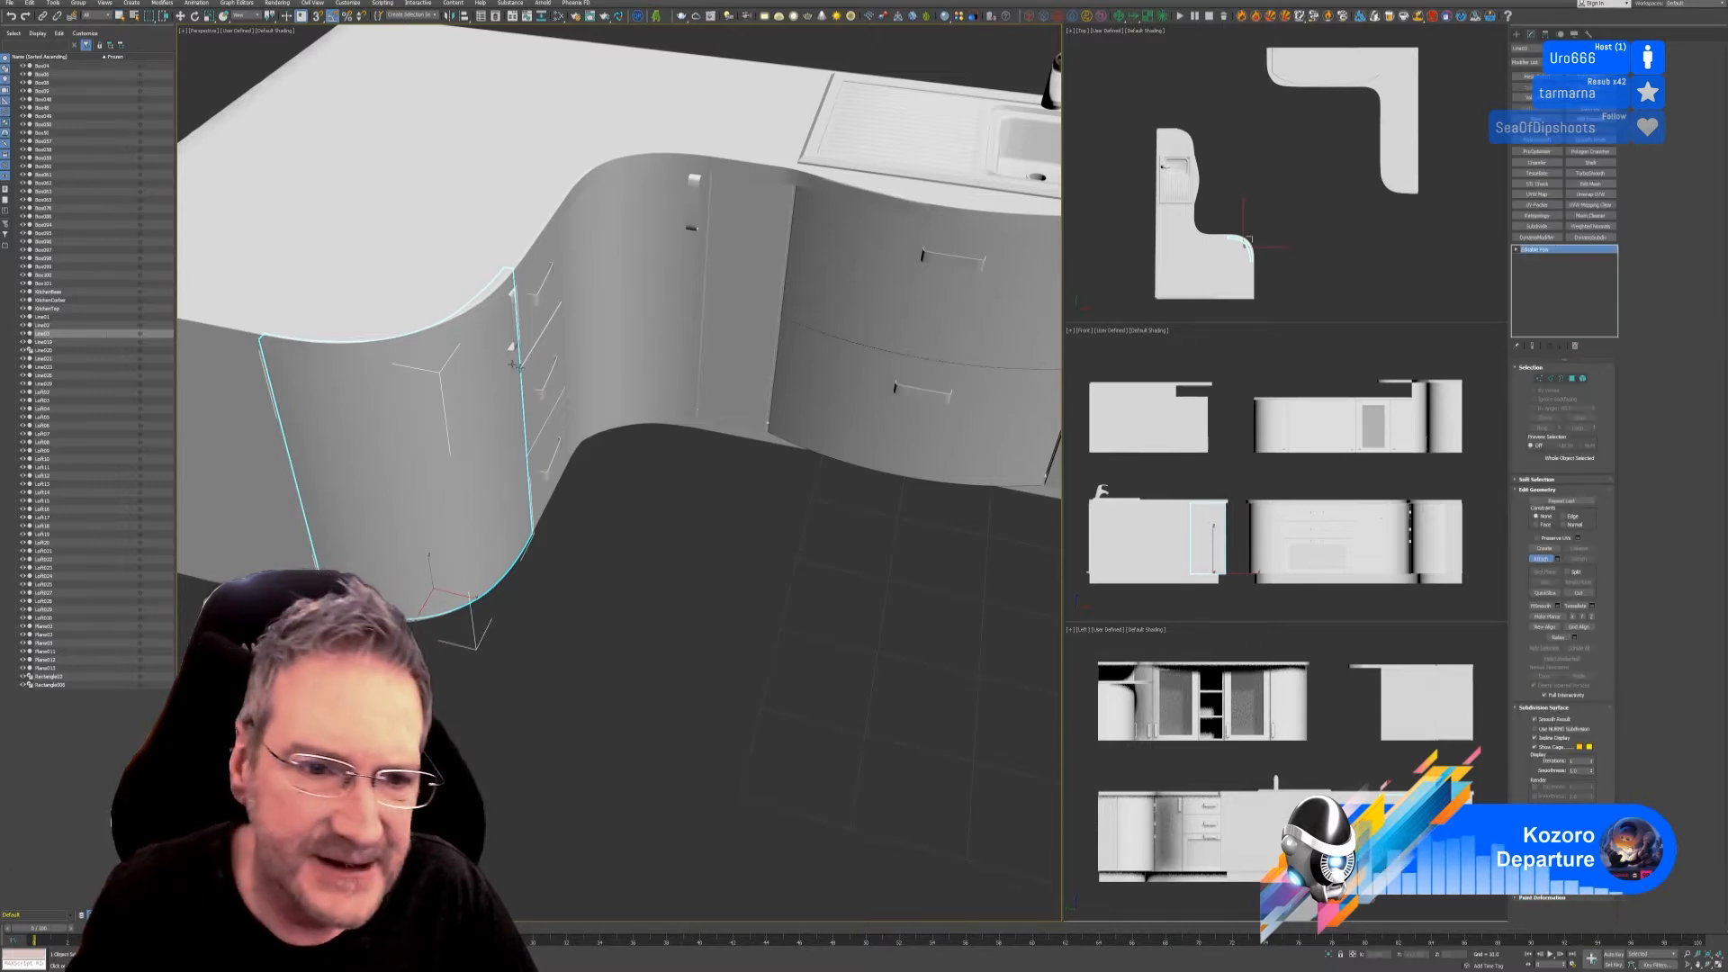
left_click(509, 317)
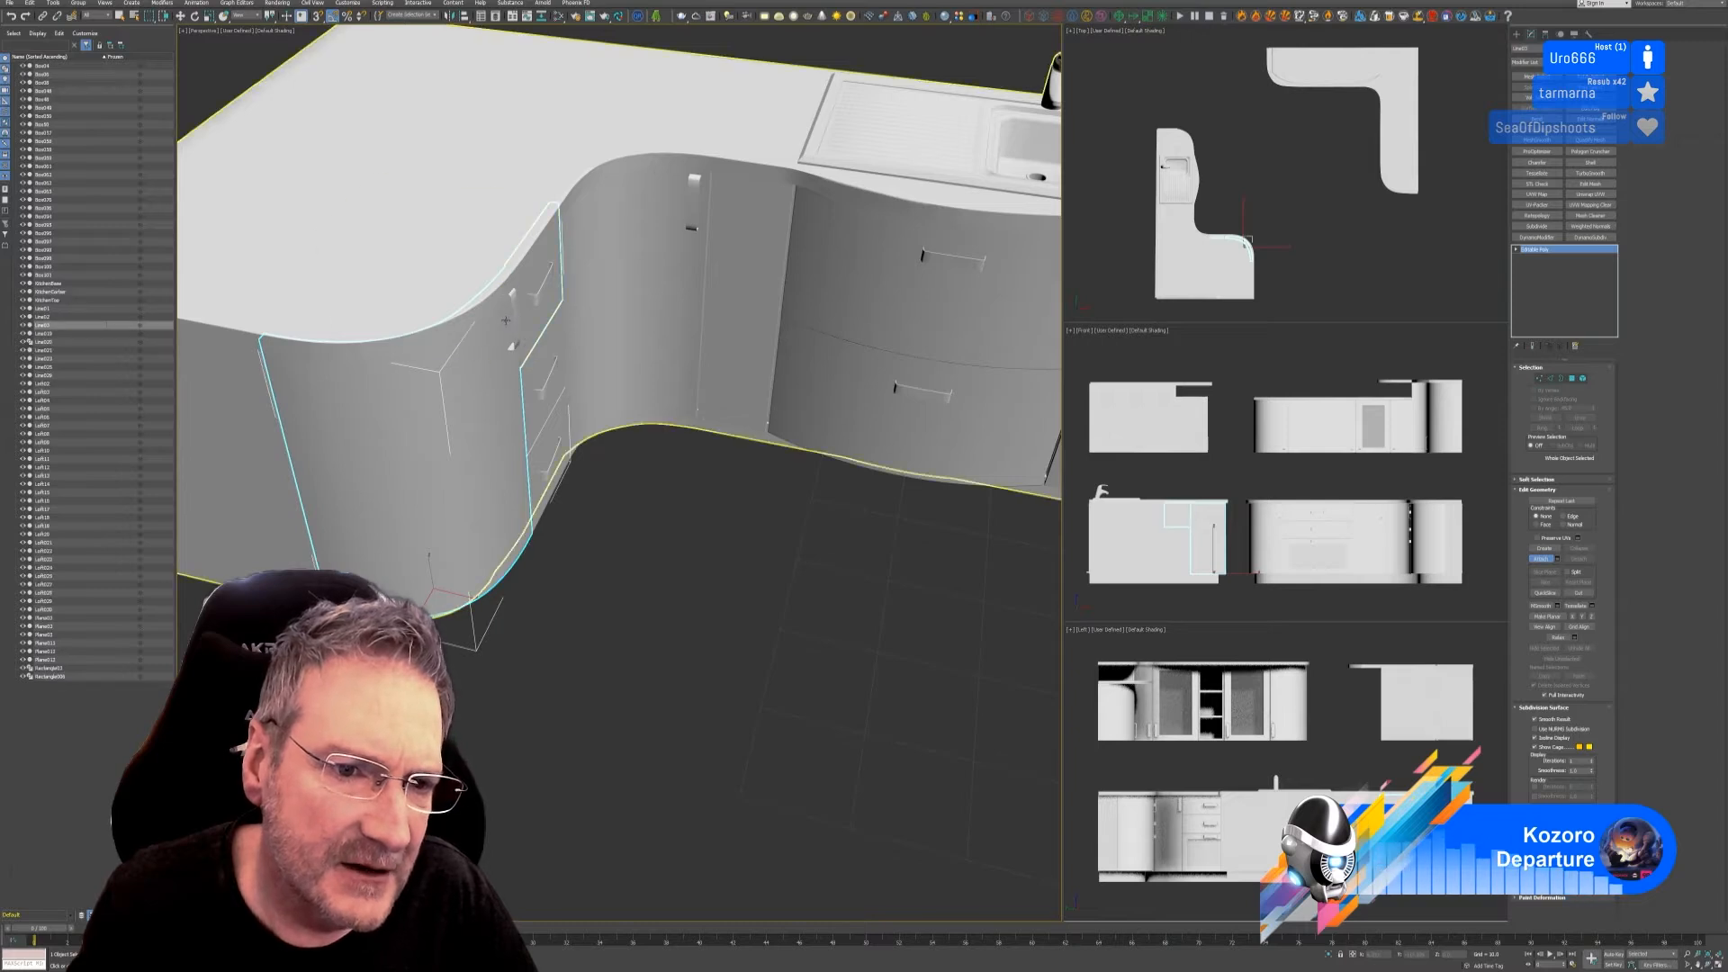
key("super")
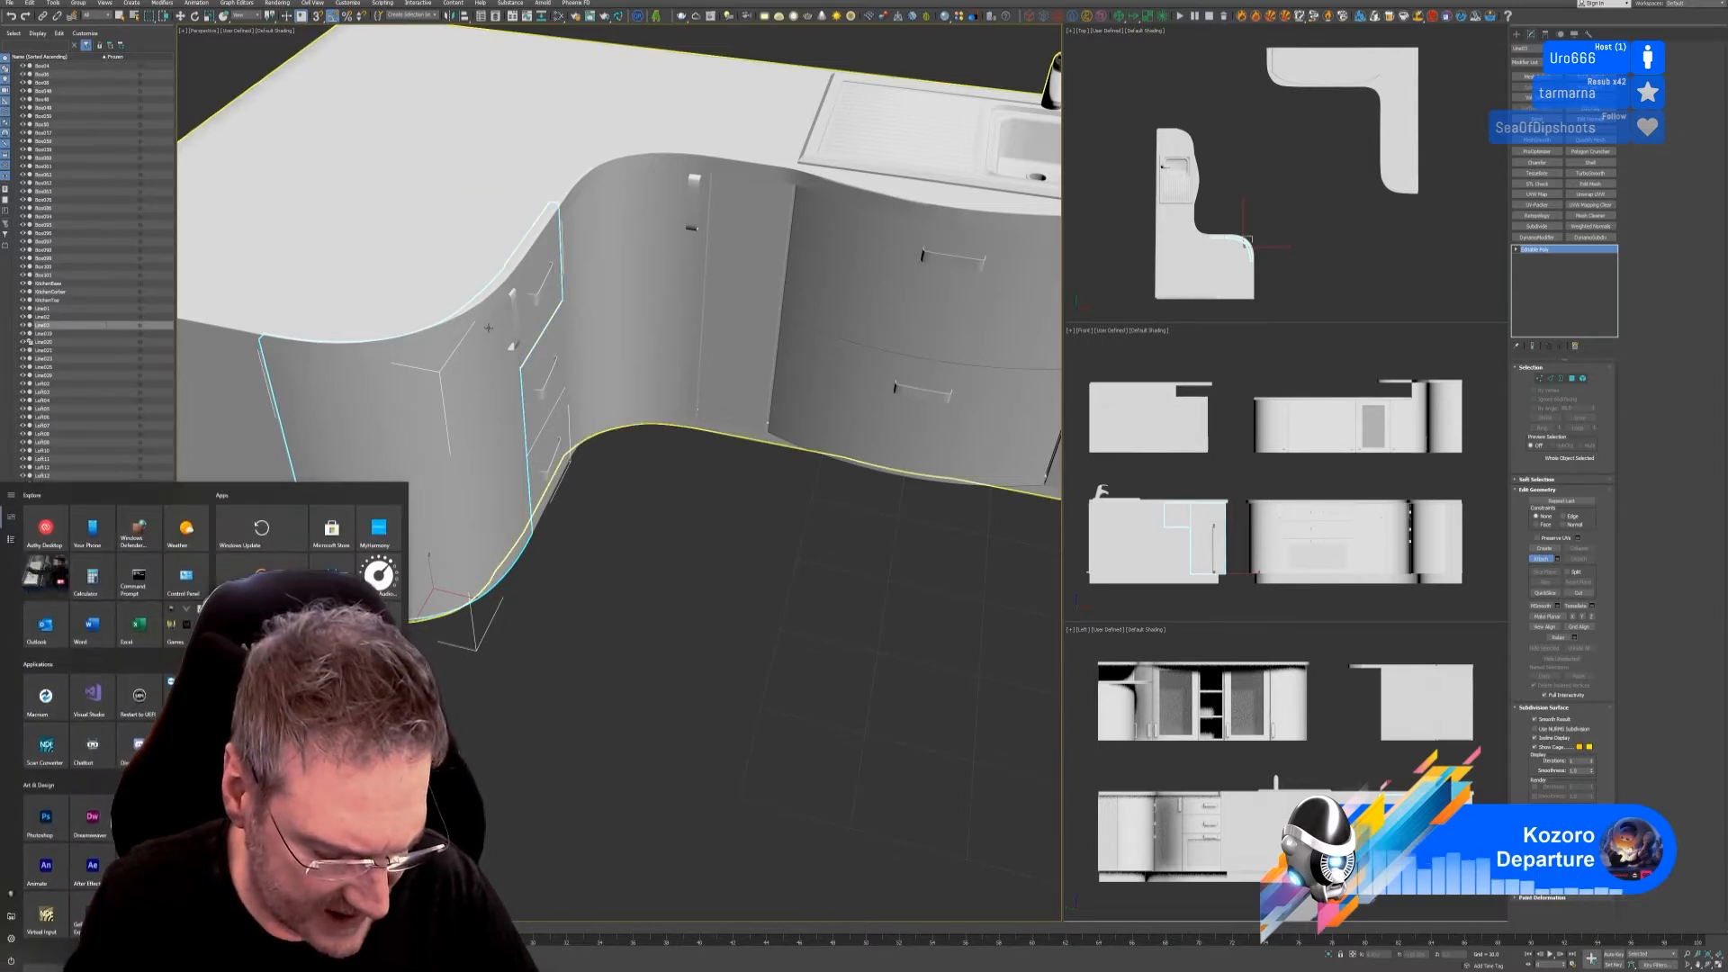
key("super")
key("ctrl+z")
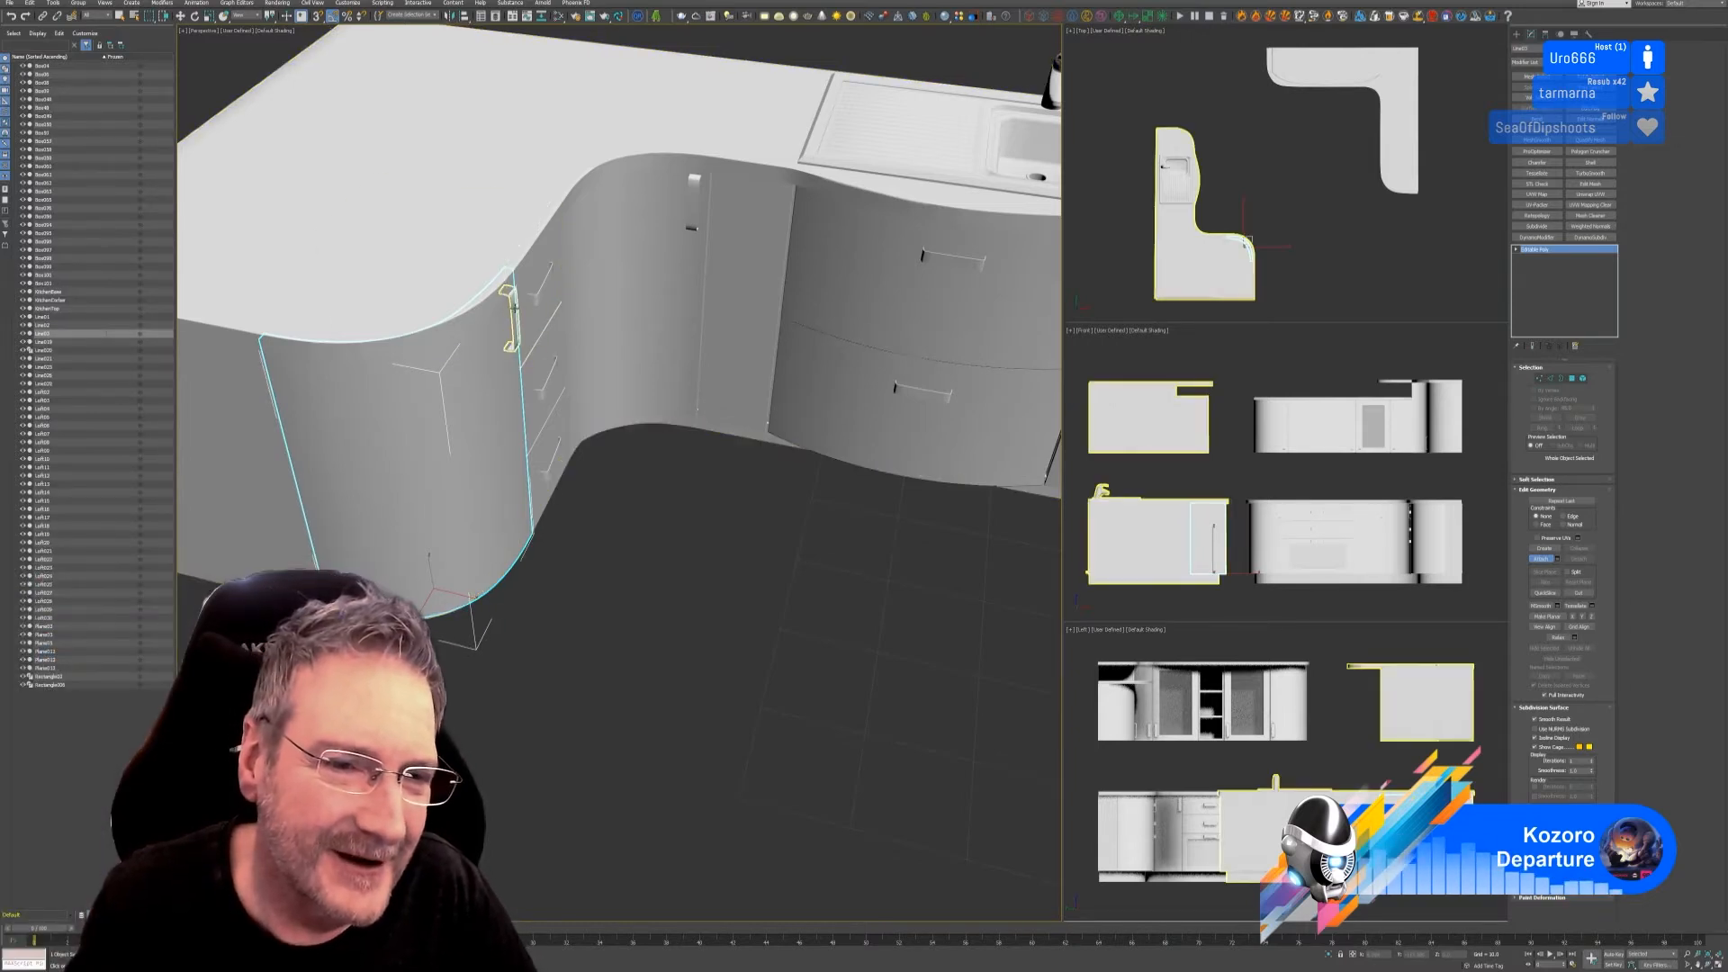
Step: Attach the vertical handle to the curved end door, using Match Material IDs to Material with Condense Material and IDs
left_click(509, 317)
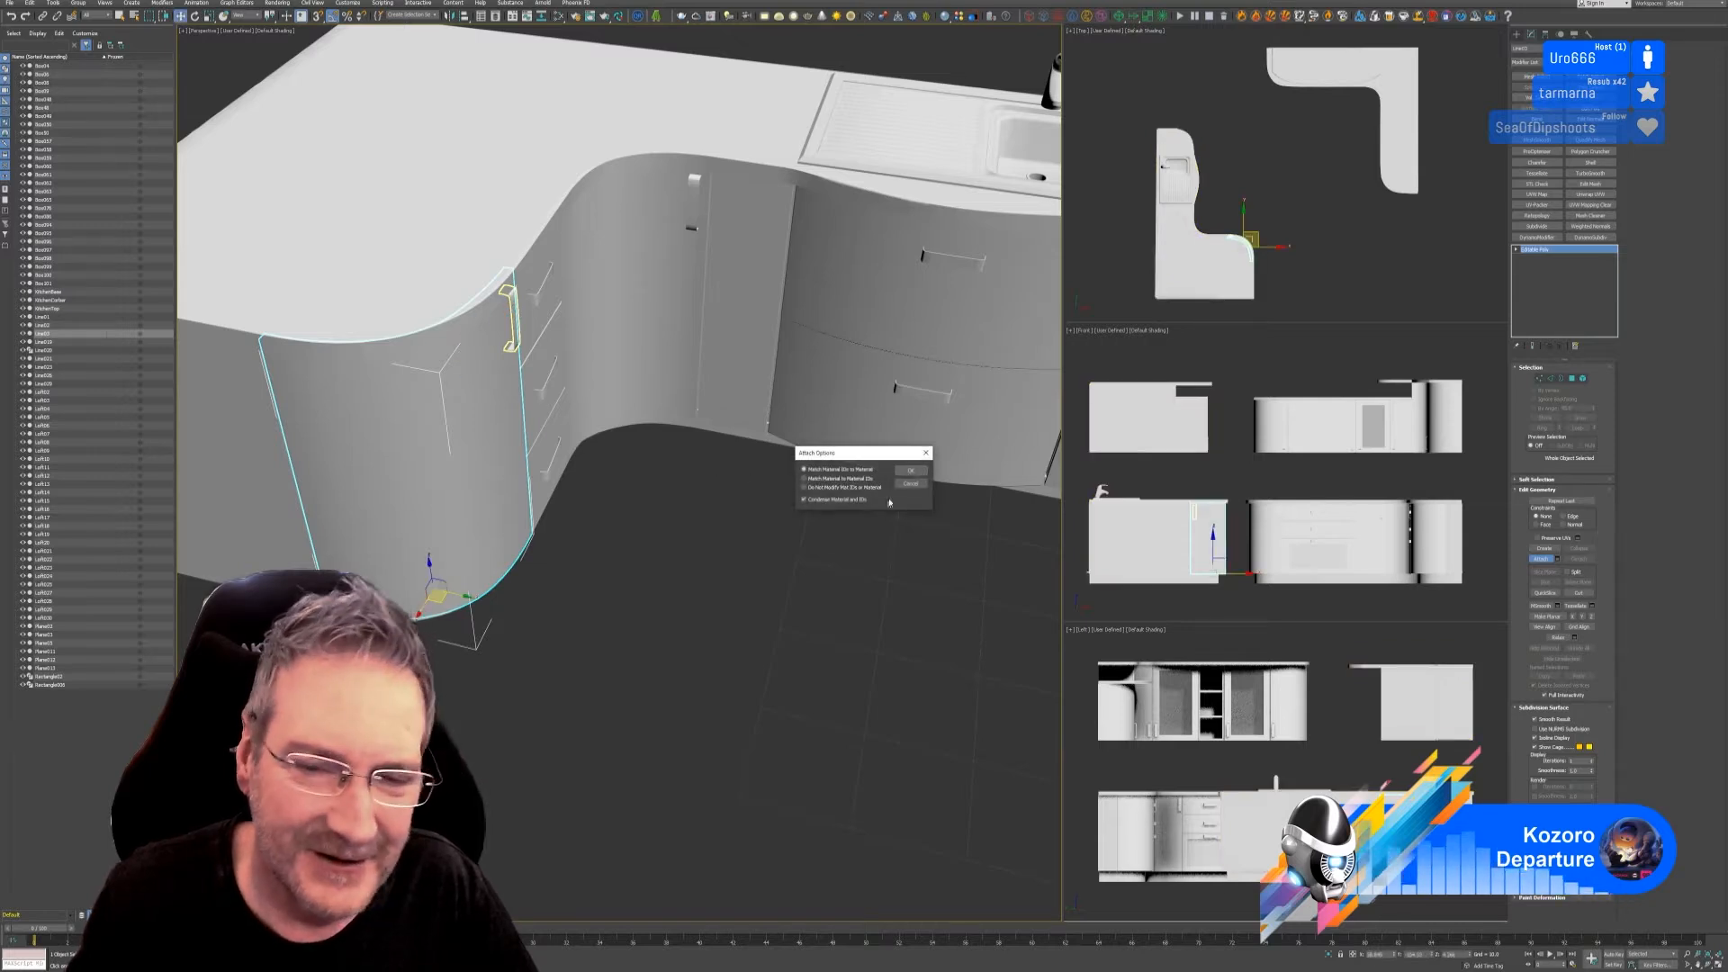
left_click(905, 474)
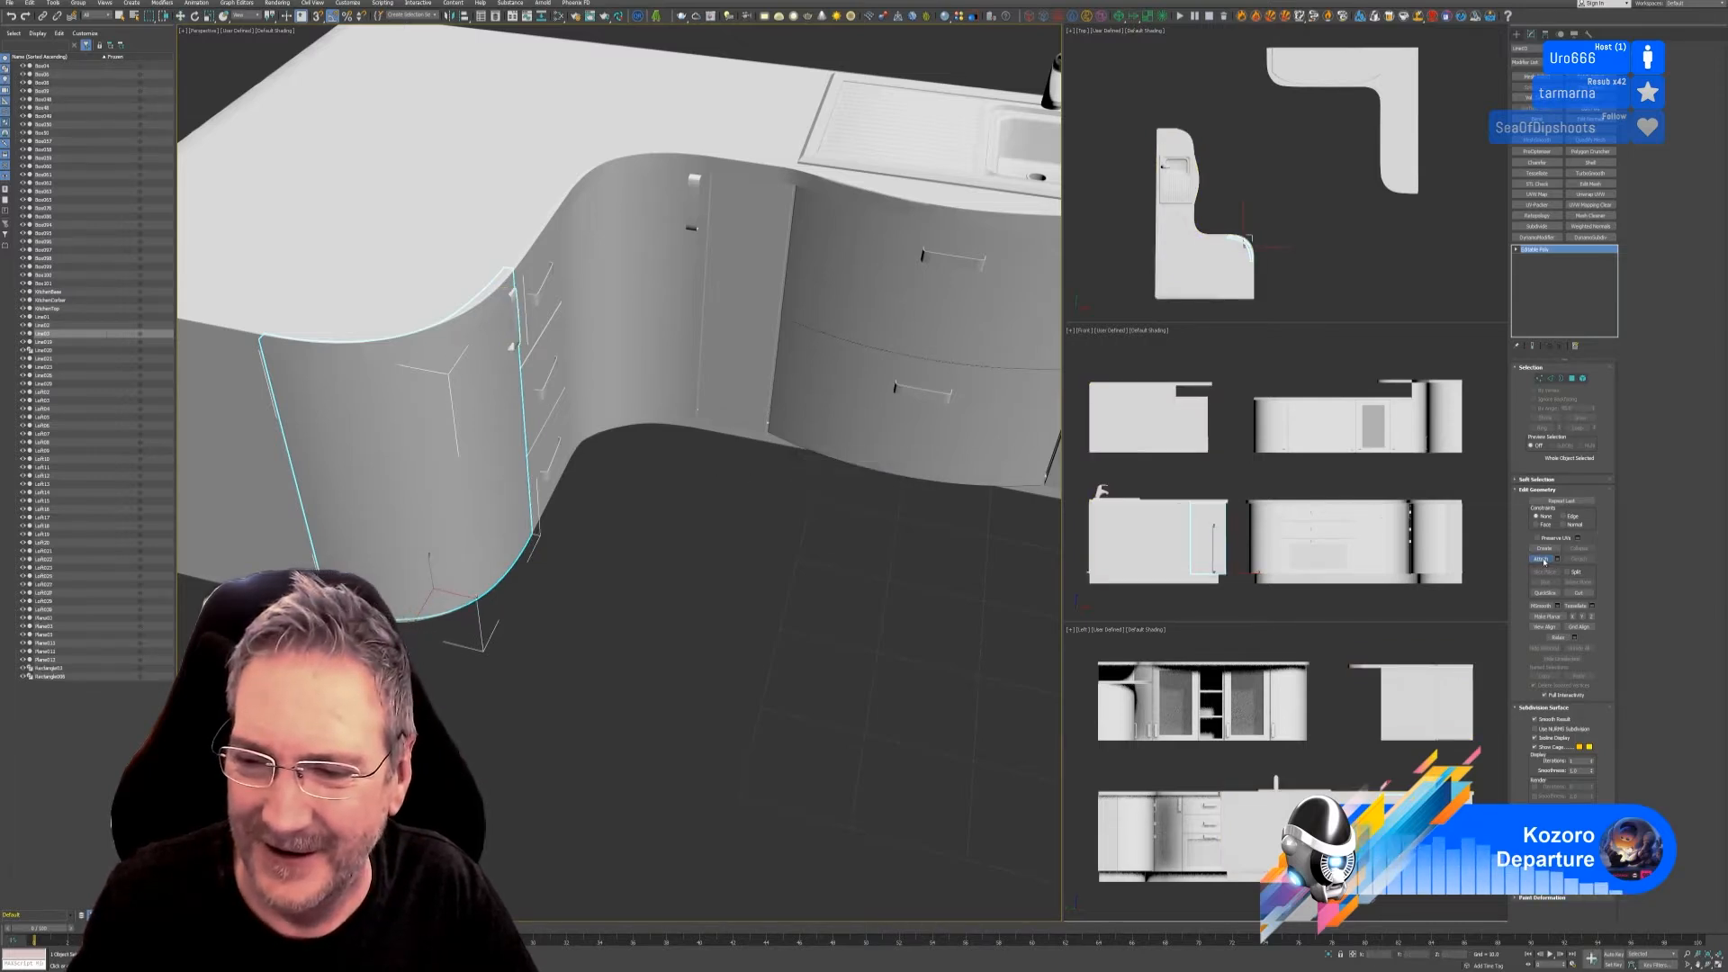
Step: Examine the inner curved corner door of the base unit without a sink and its modifier stack
scroll(549, 505, "down", 5)
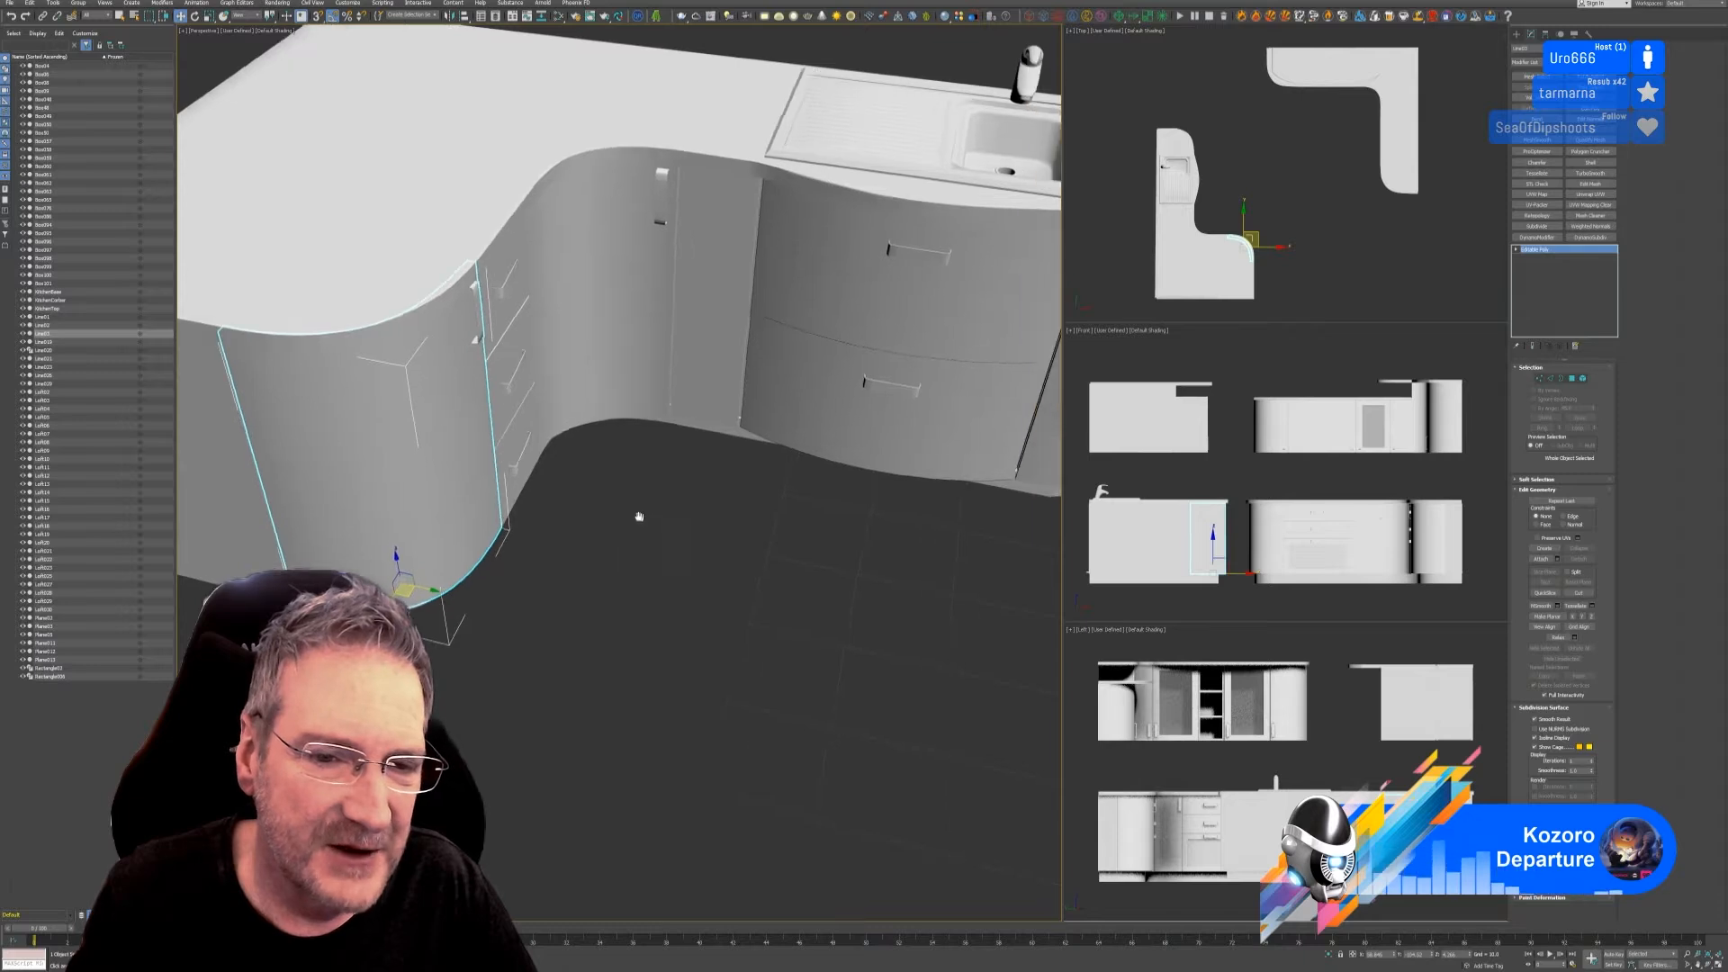
scroll(708, 617, "down", 4)
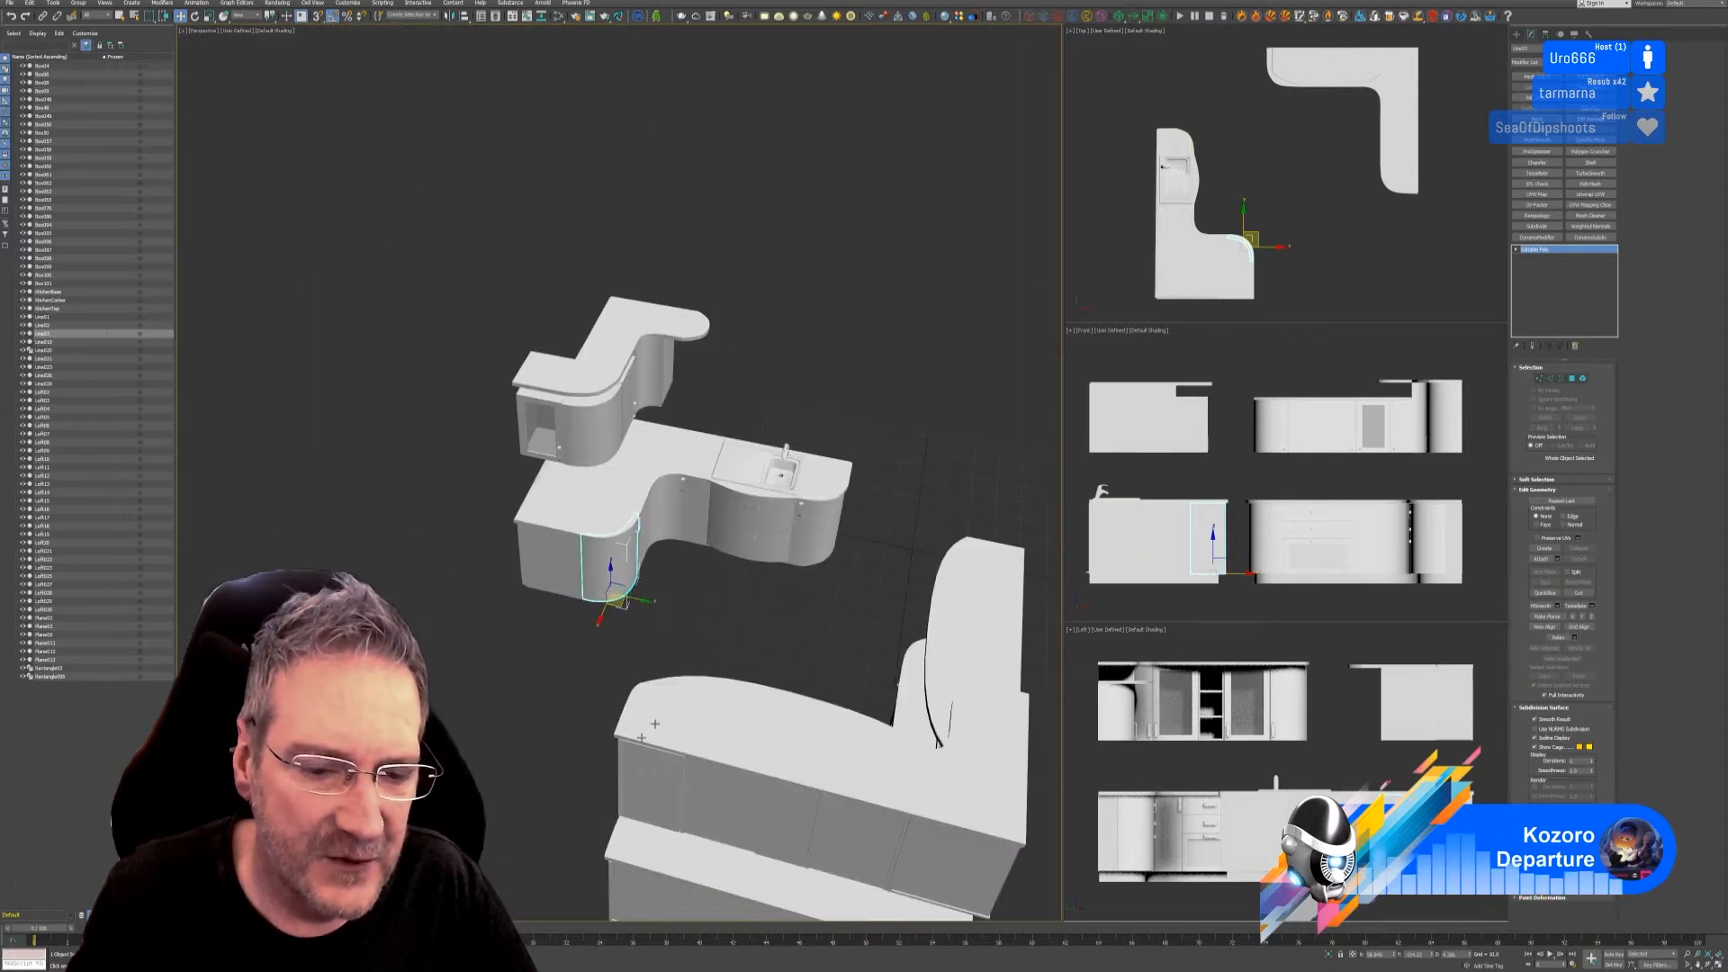
scroll(750, 604, "up", 2)
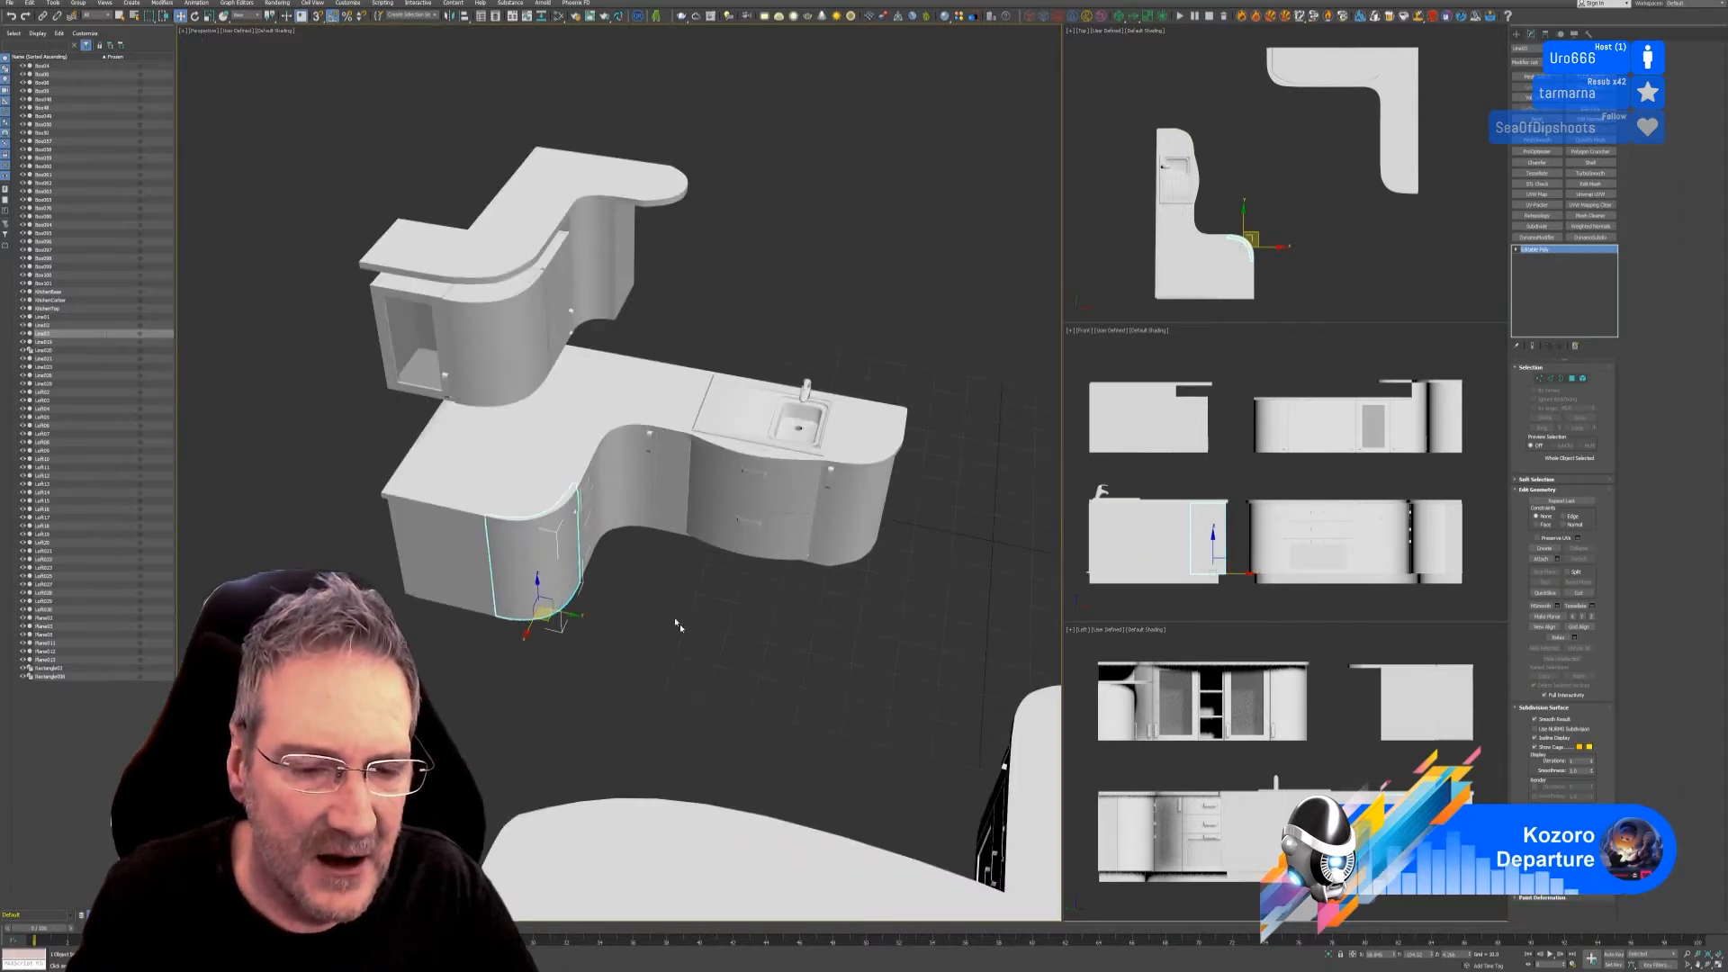
middle_click_drag(674, 646, 513, 636, "alt")
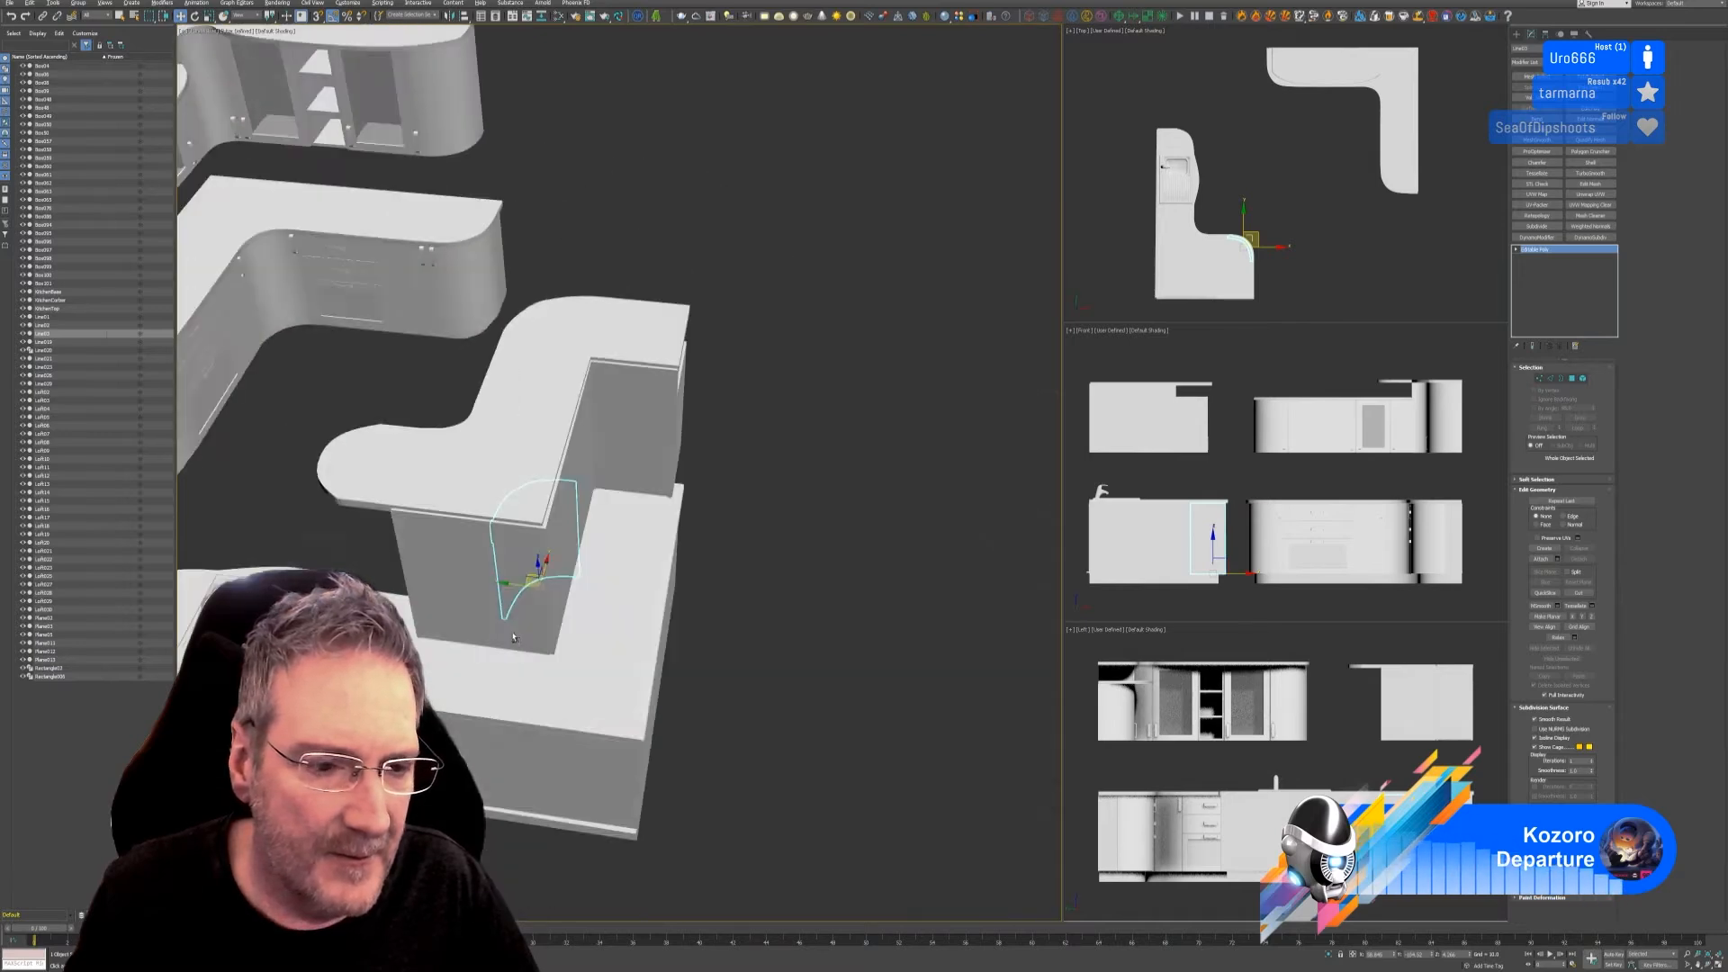
scroll(207, 331, "up", 5)
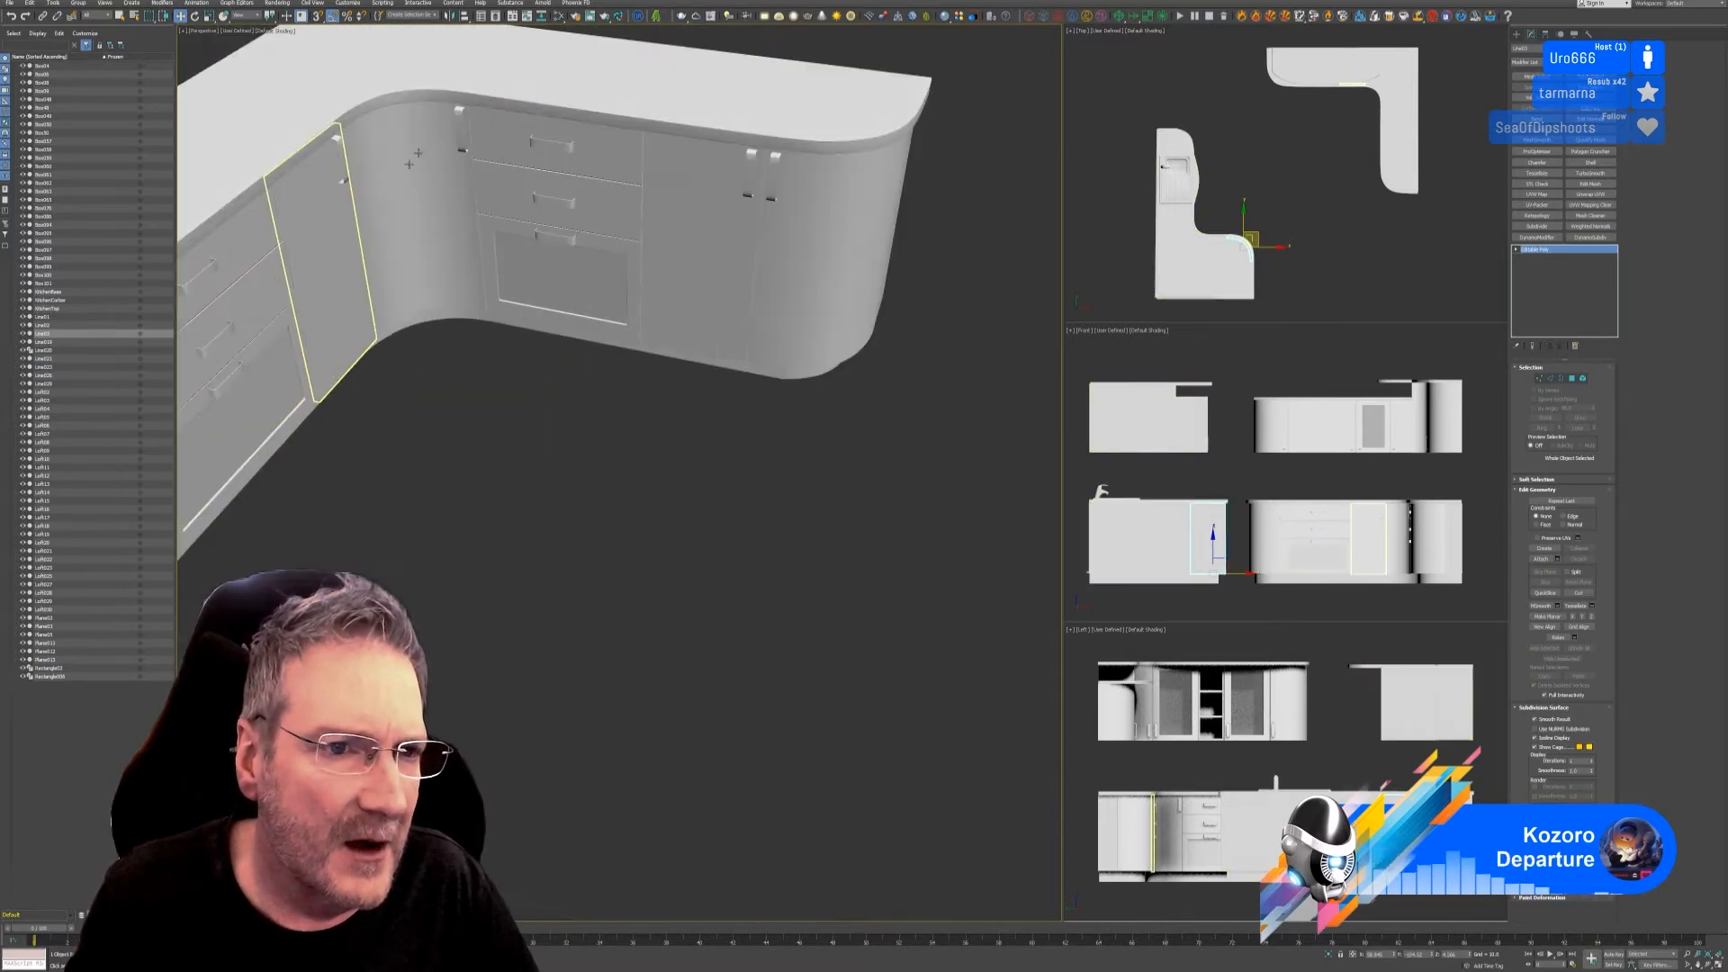
left_click(419, 151)
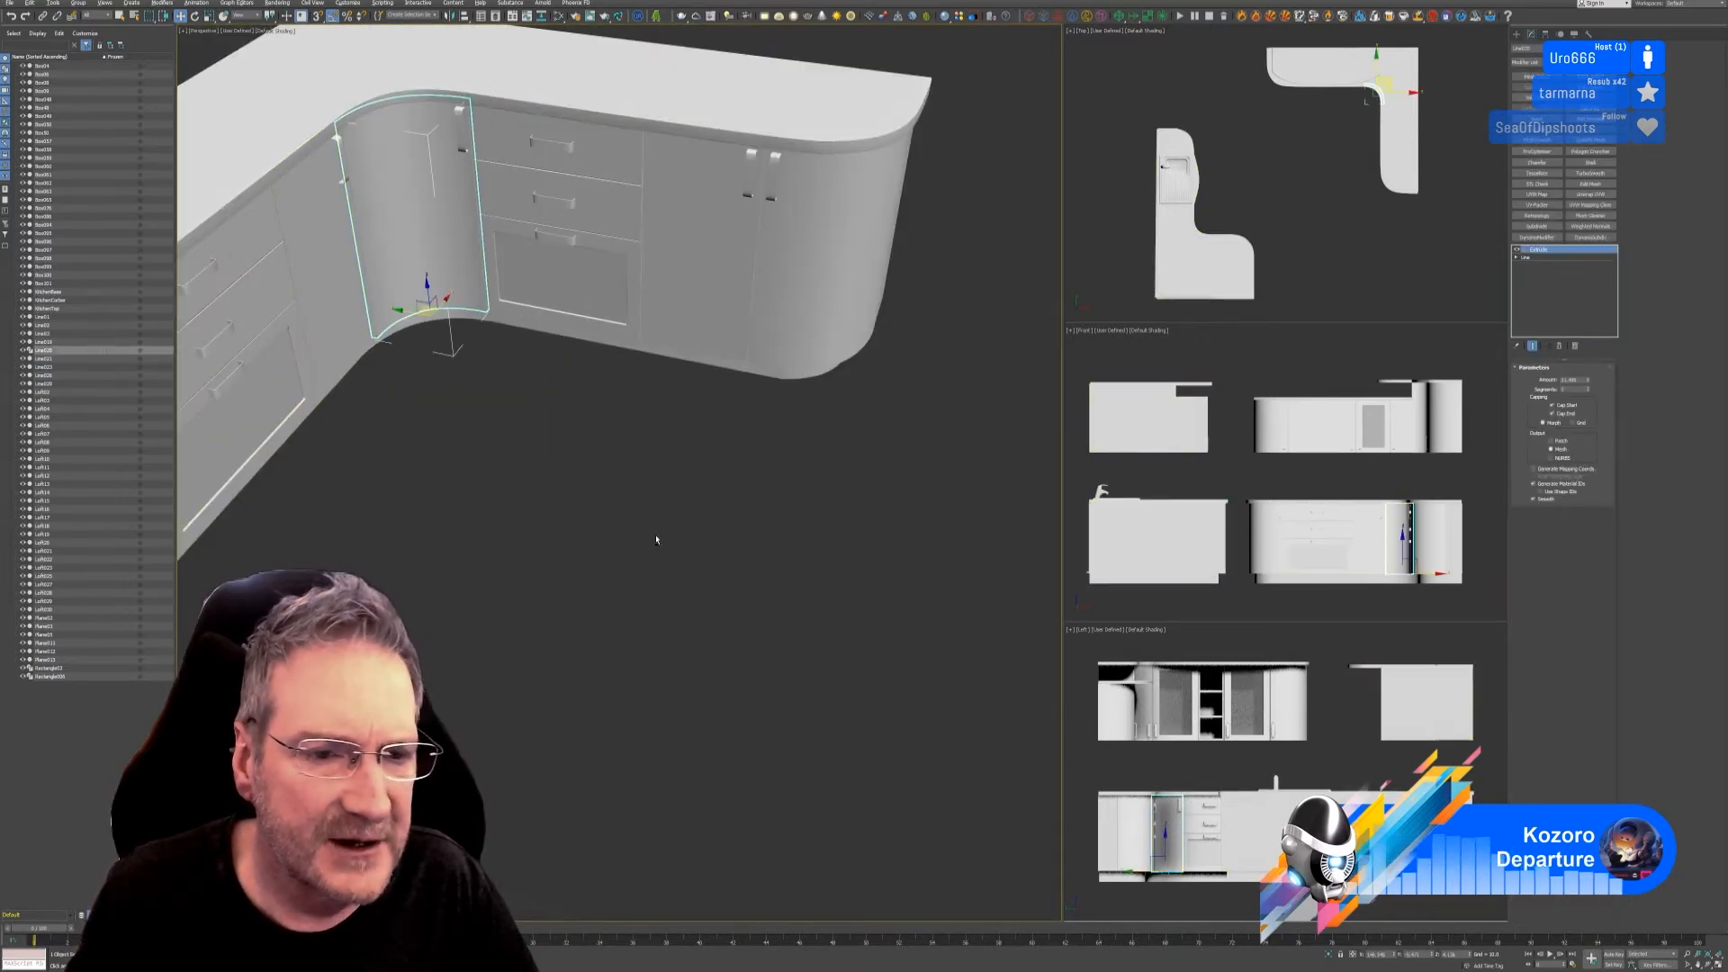
key("z")
Step: Attach the vertical handle to the sink unit's inner curved corner door, using Match Material IDs to Material
middle_click_drag(721, 467, 774, 732)
scroll(594, 393, "down", 2)
middle_click_drag(538, 212, 681, 453)
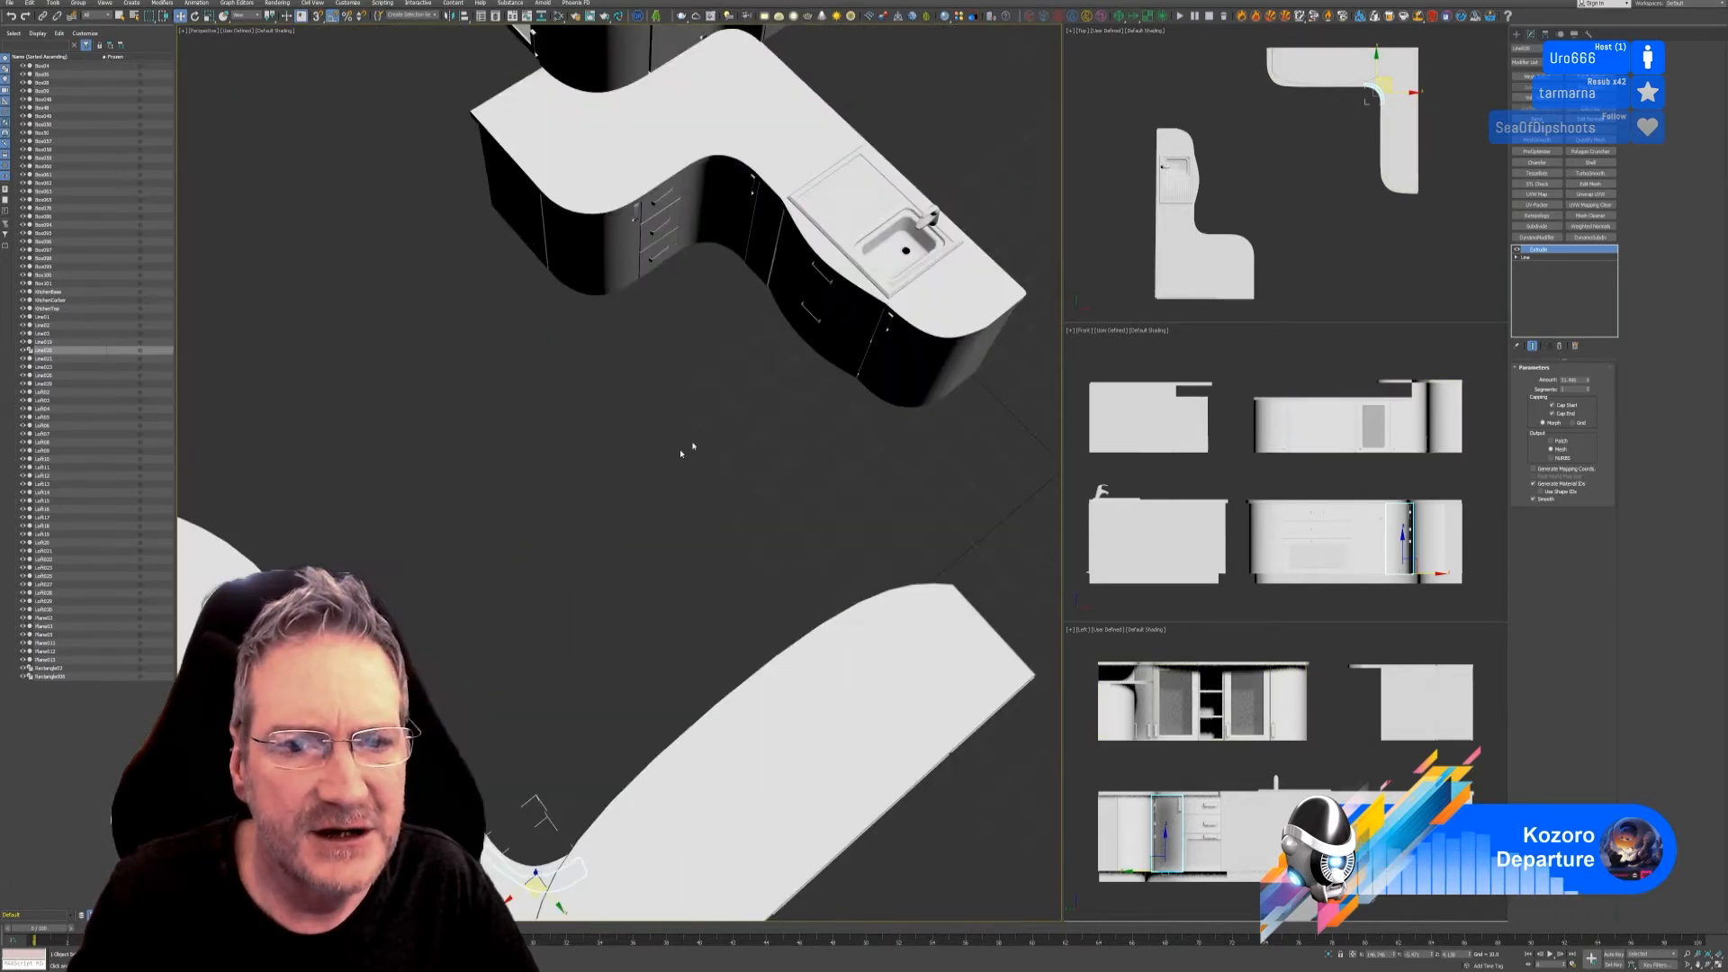
scroll(708, 383, "down", 2)
key("z")
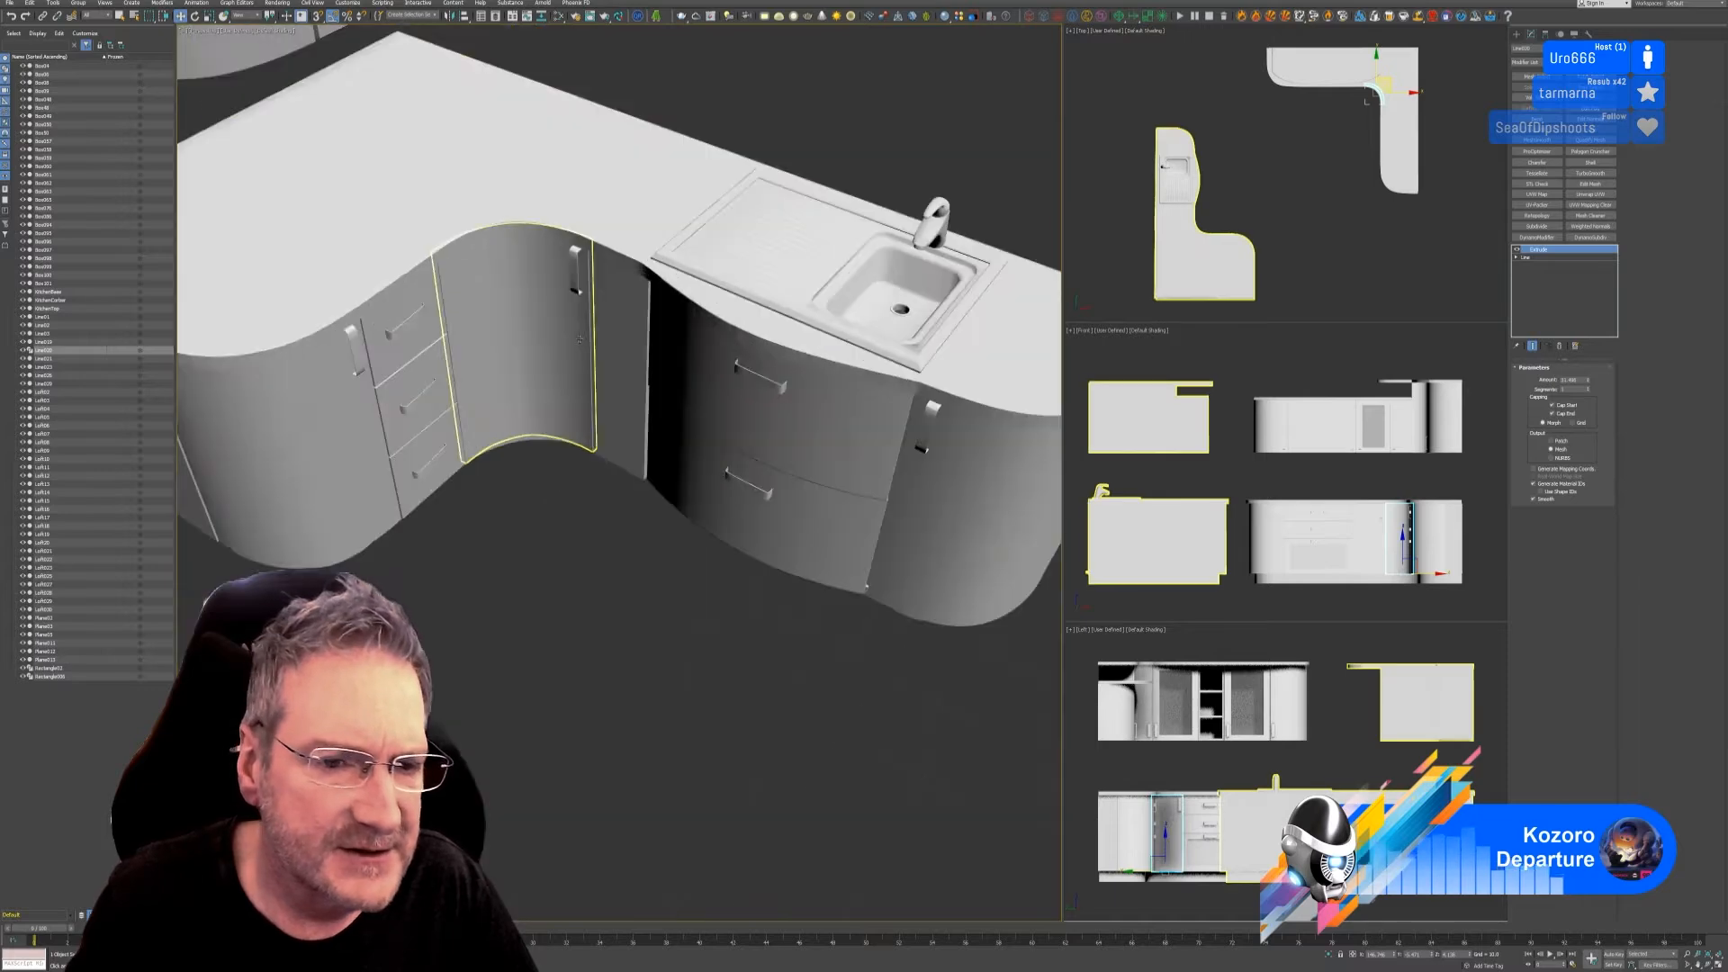
scroll(567, 340, "down", 5)
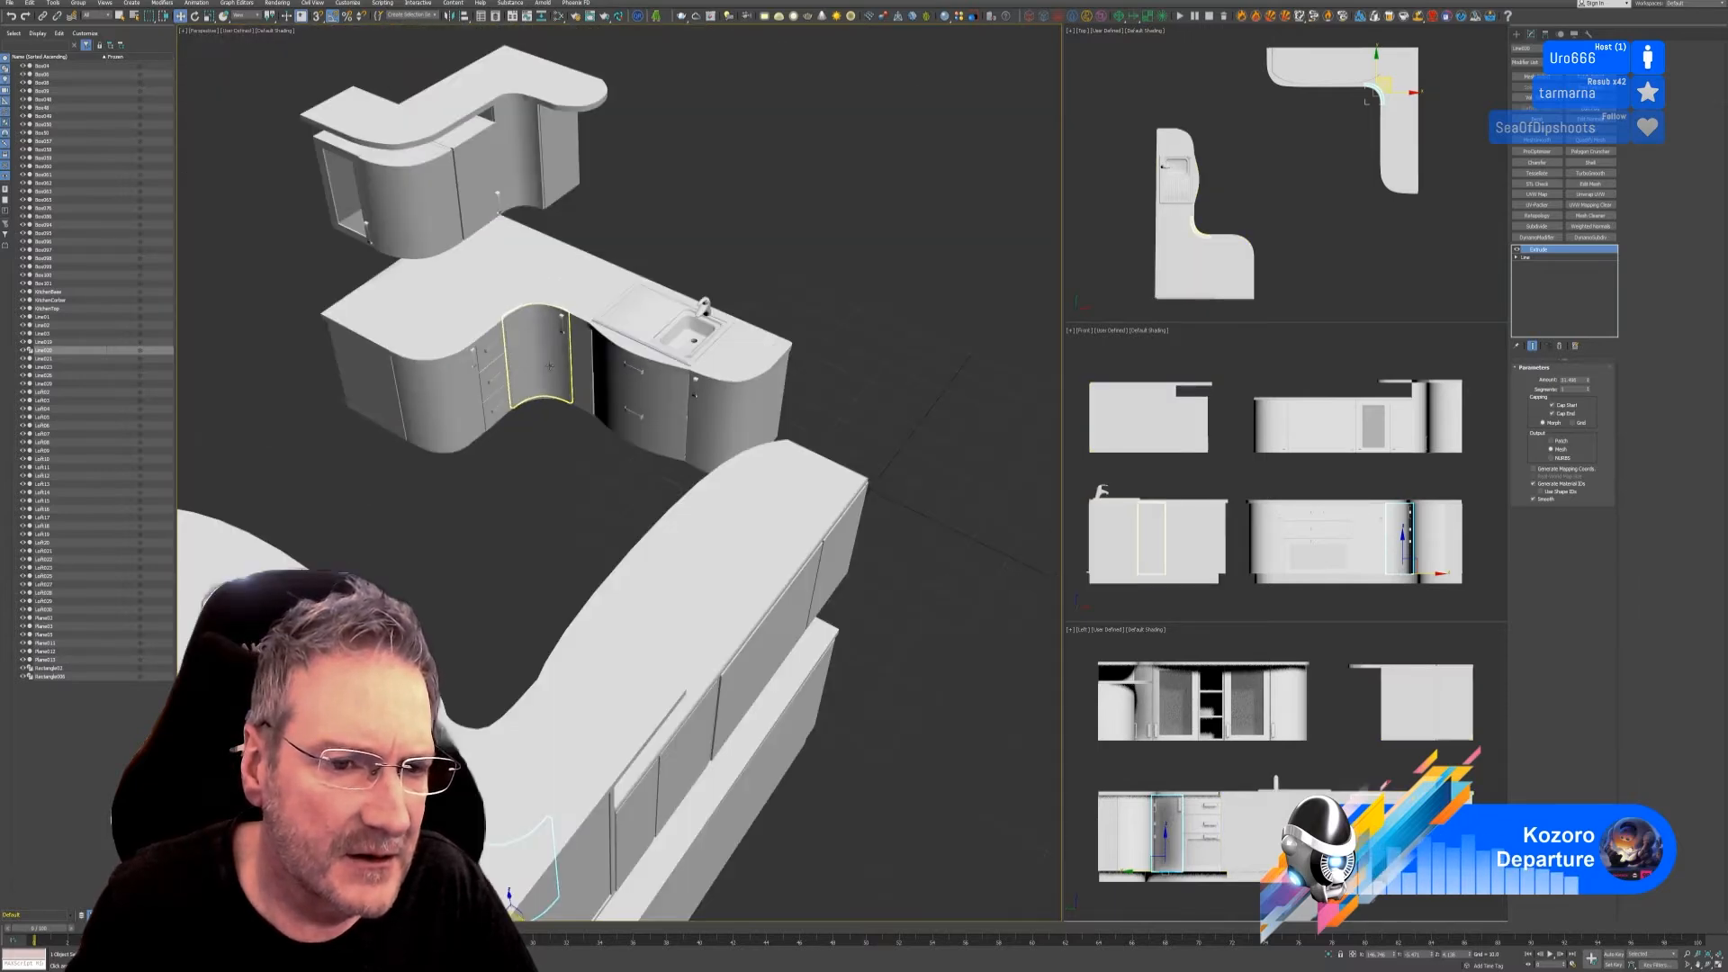
middle_click_drag(543, 546, 551, 469, "alt")
left_click(550, 469)
scroll(551, 469, "up", 5)
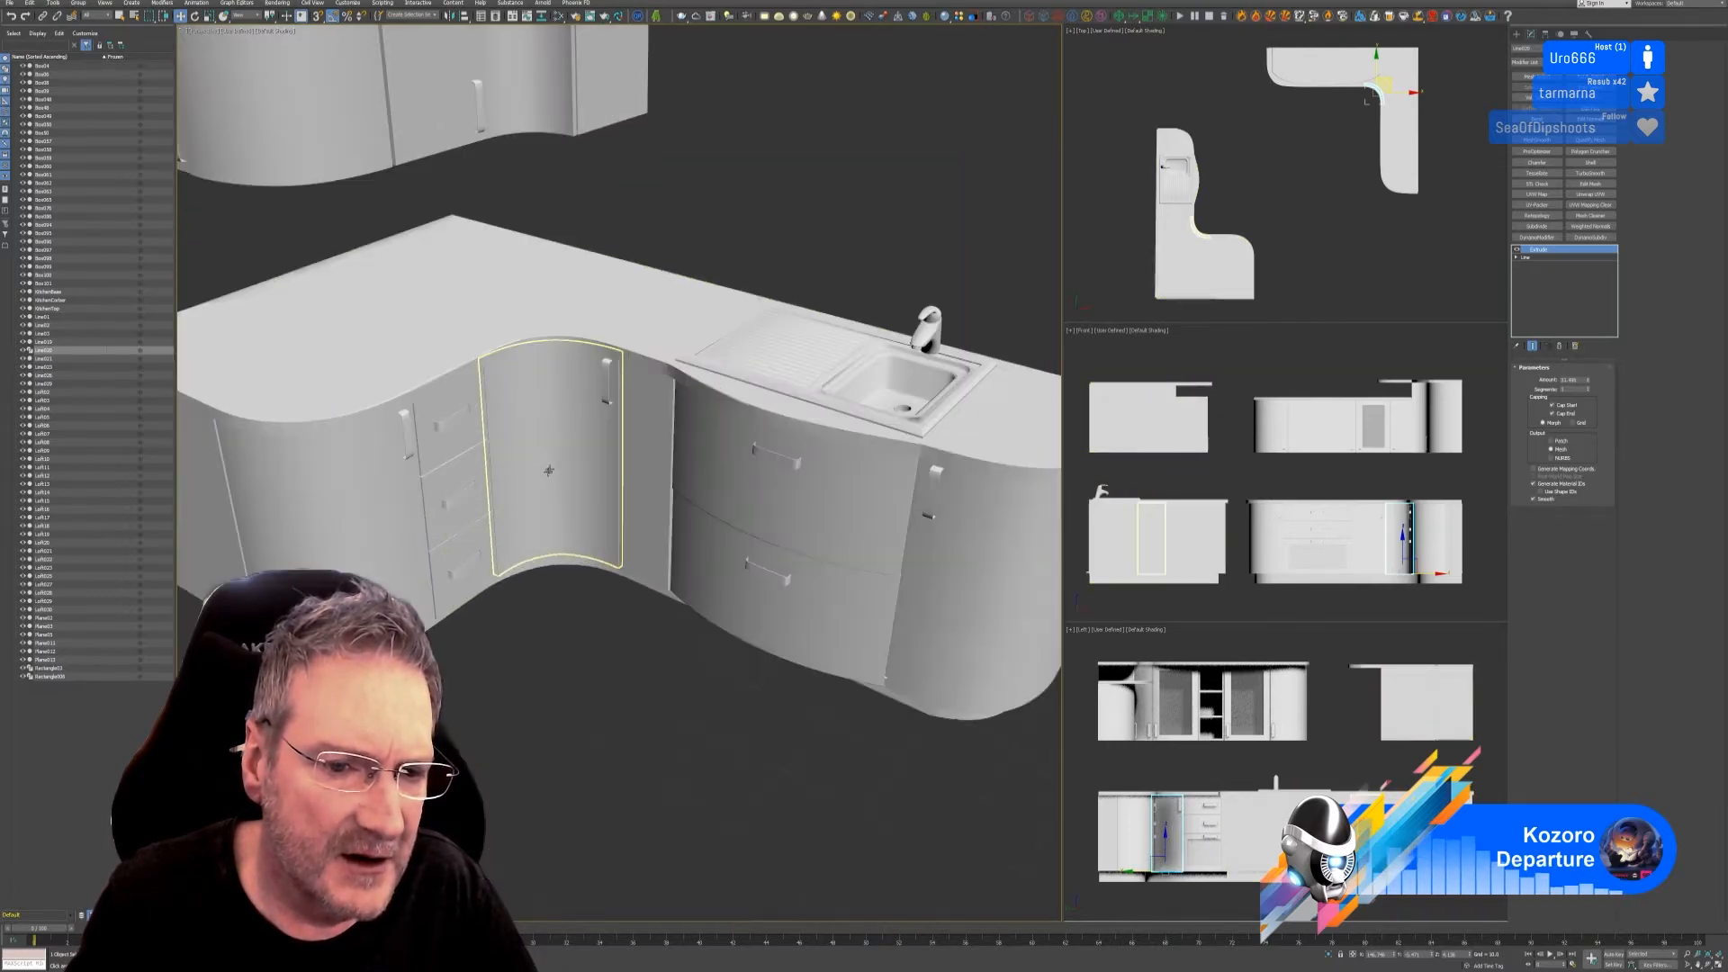
left_click(545, 409)
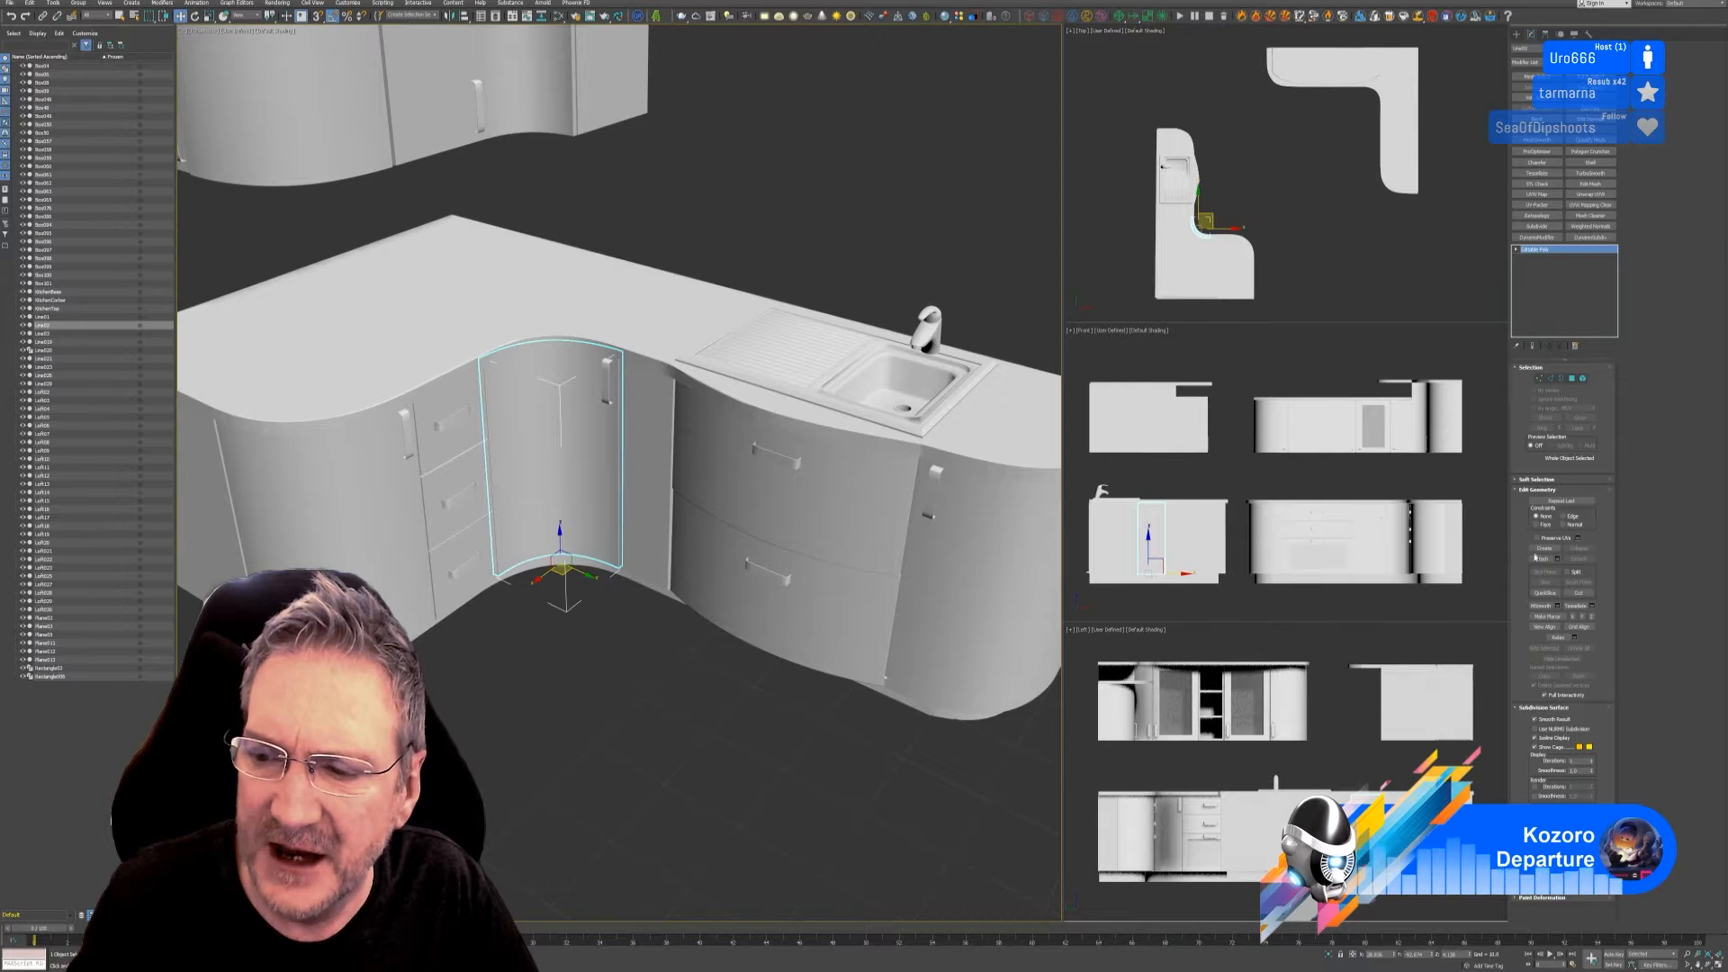
left_click(1539, 558)
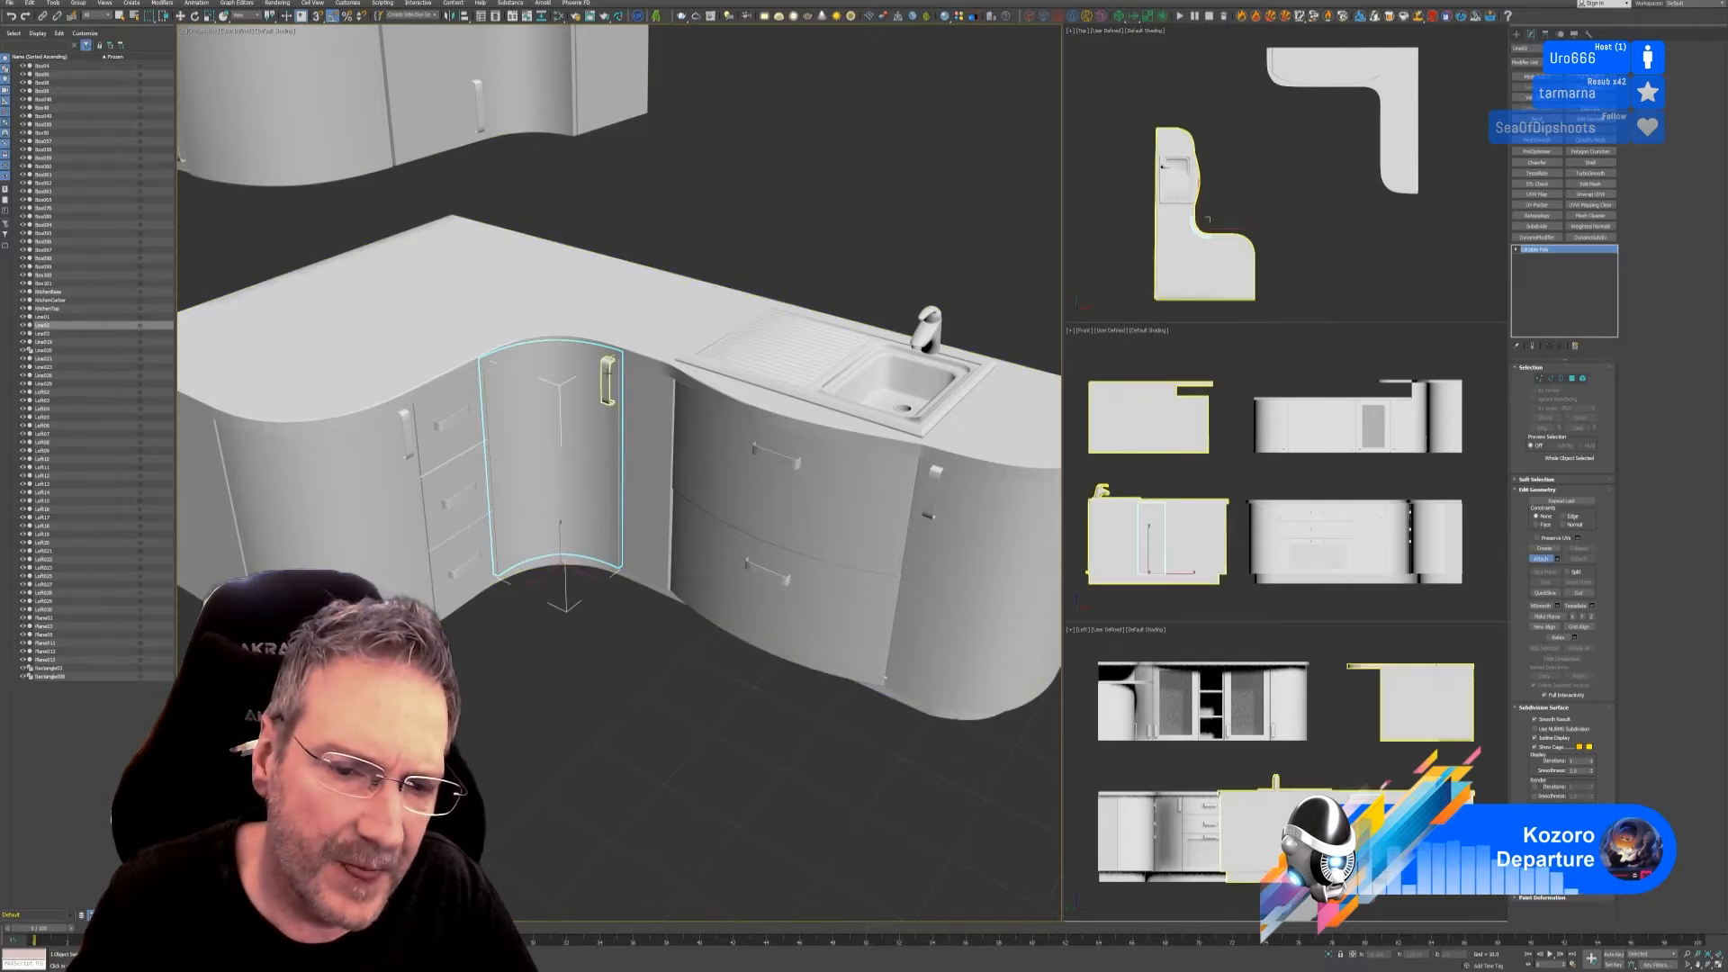
left_click(610, 372)
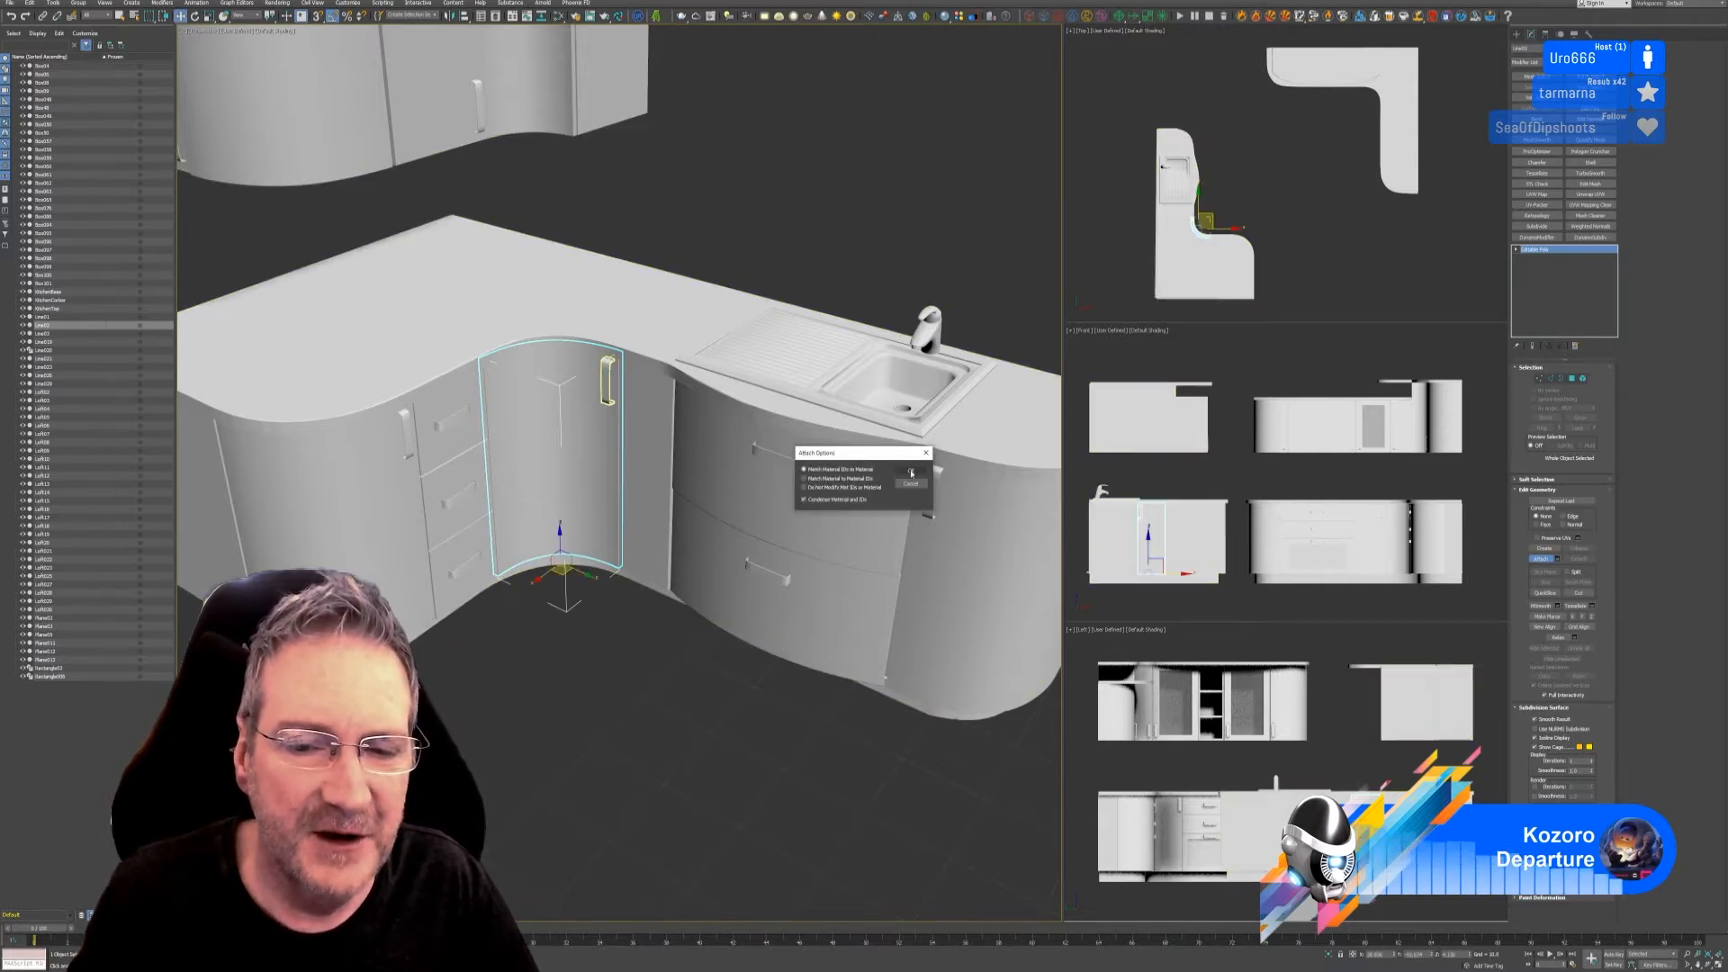
left_click(909, 469)
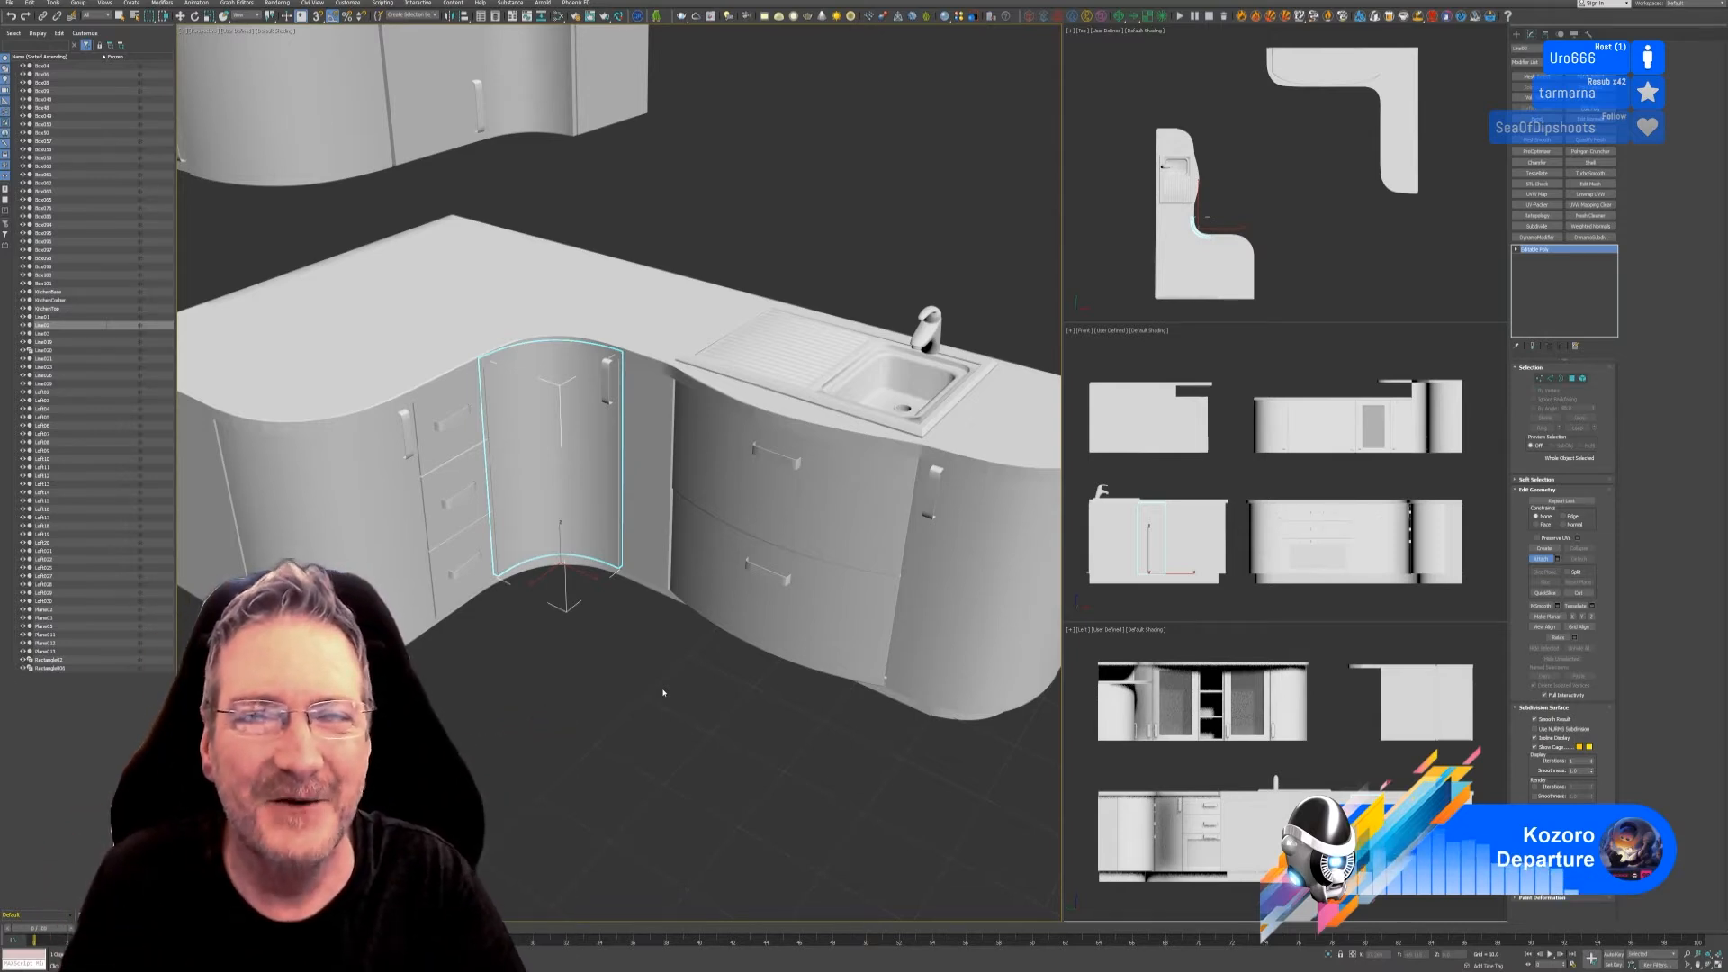
key("w")
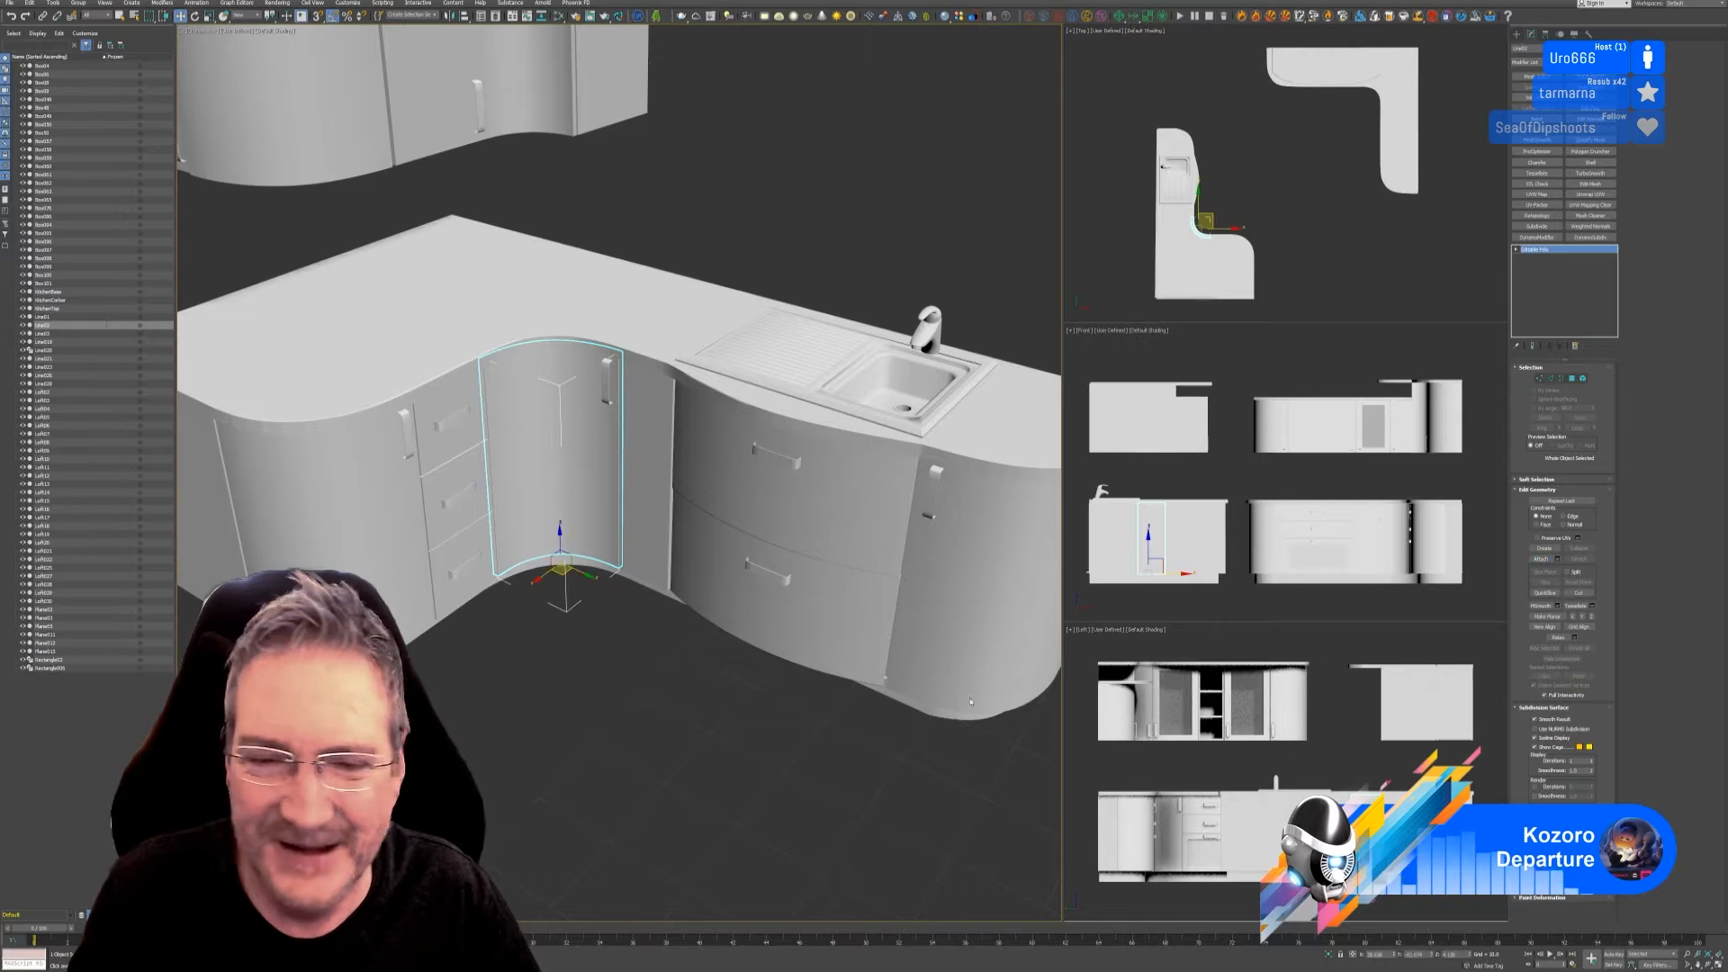
Step: Examine the wall cabinets and base units of the kitchen from several angles, including their curved end doors
scroll(715, 684, "down", 4)
middle_click_drag(667, 738, 555, 756, "alt")
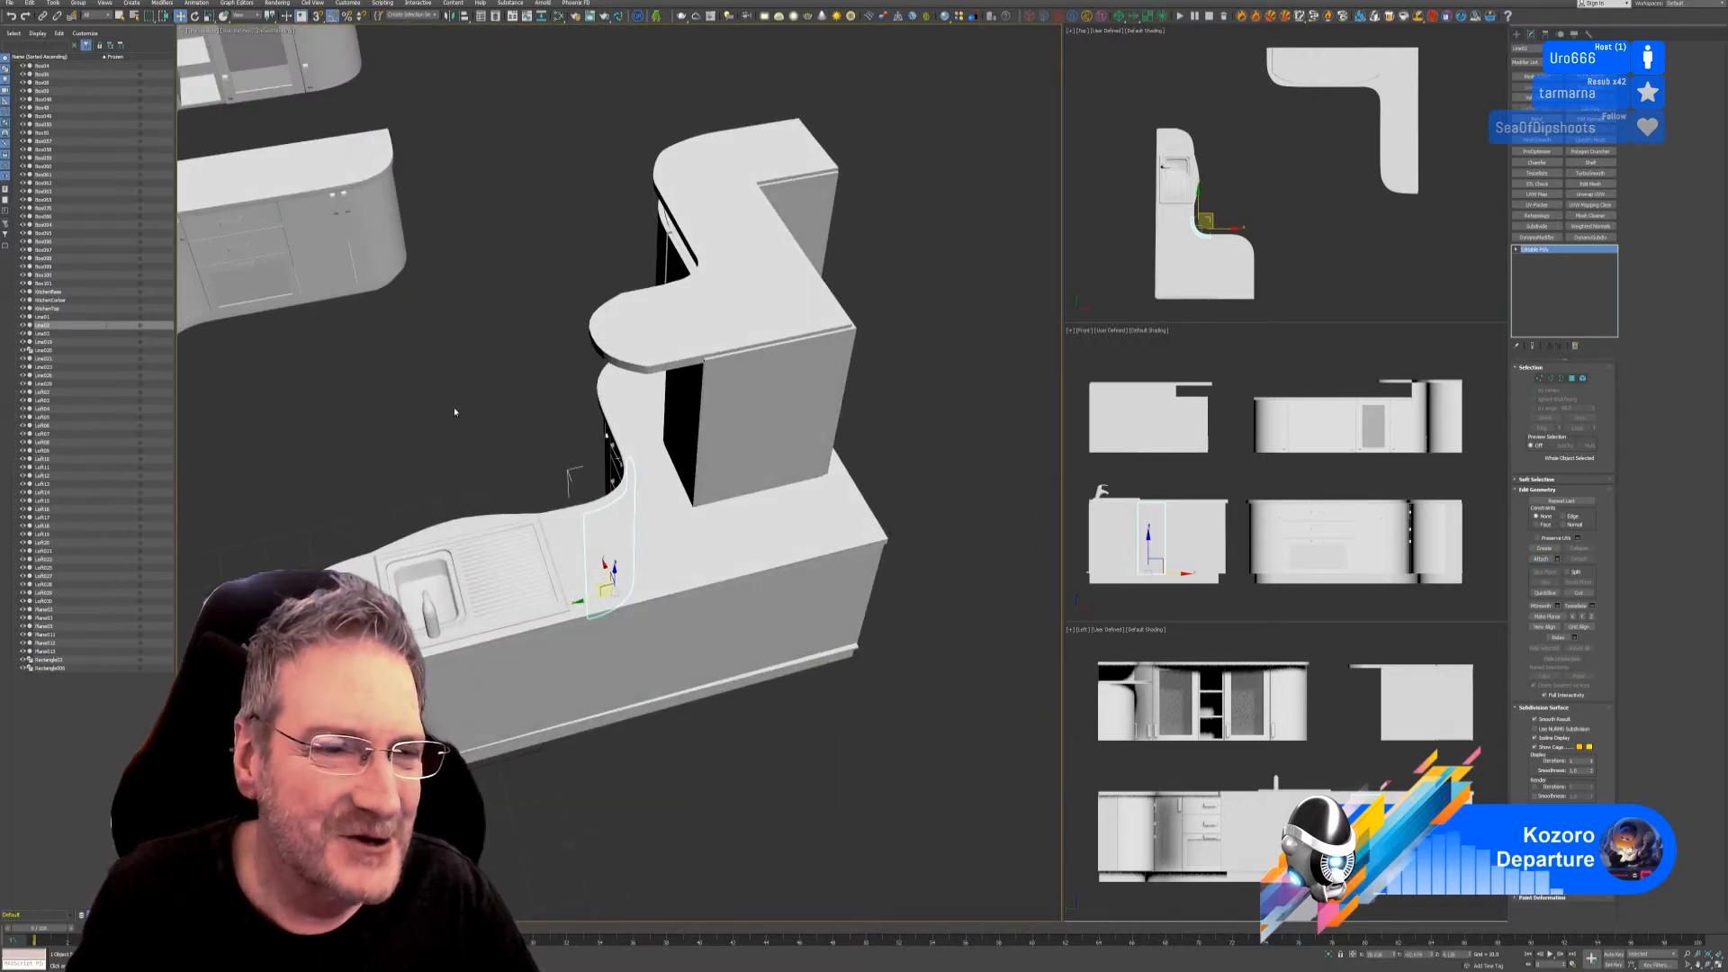
middle_click_drag(453, 380, 629, 562, "alt")
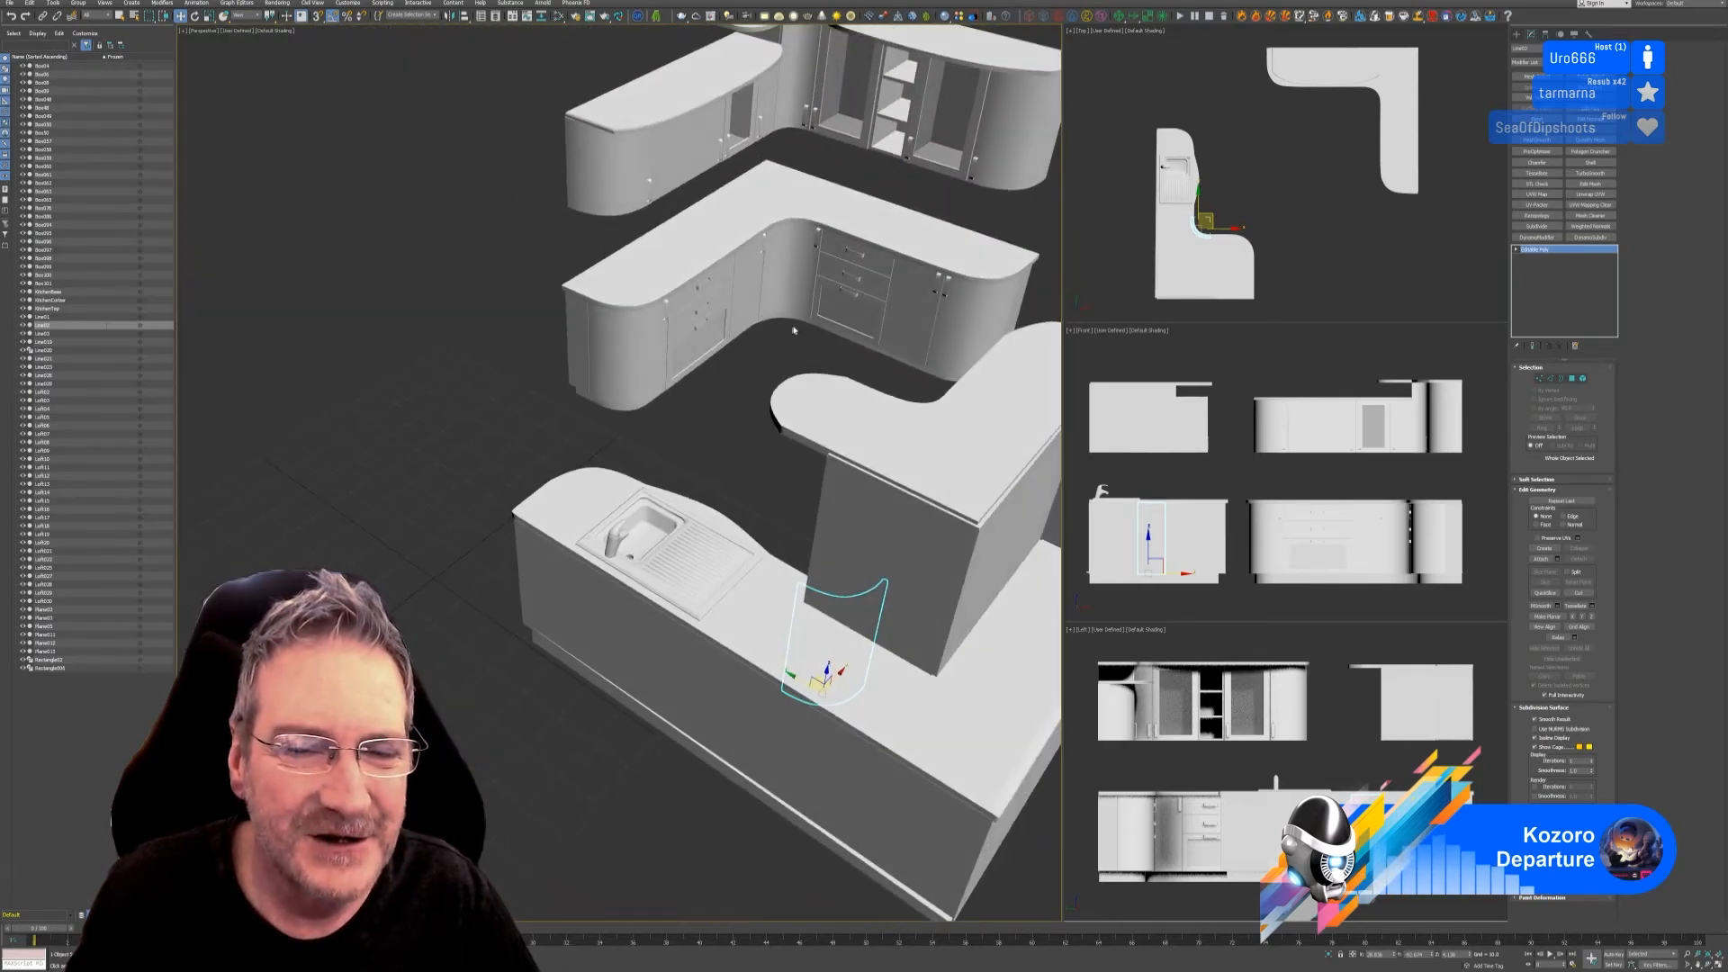
middle_click_drag(776, 338, 433, 495)
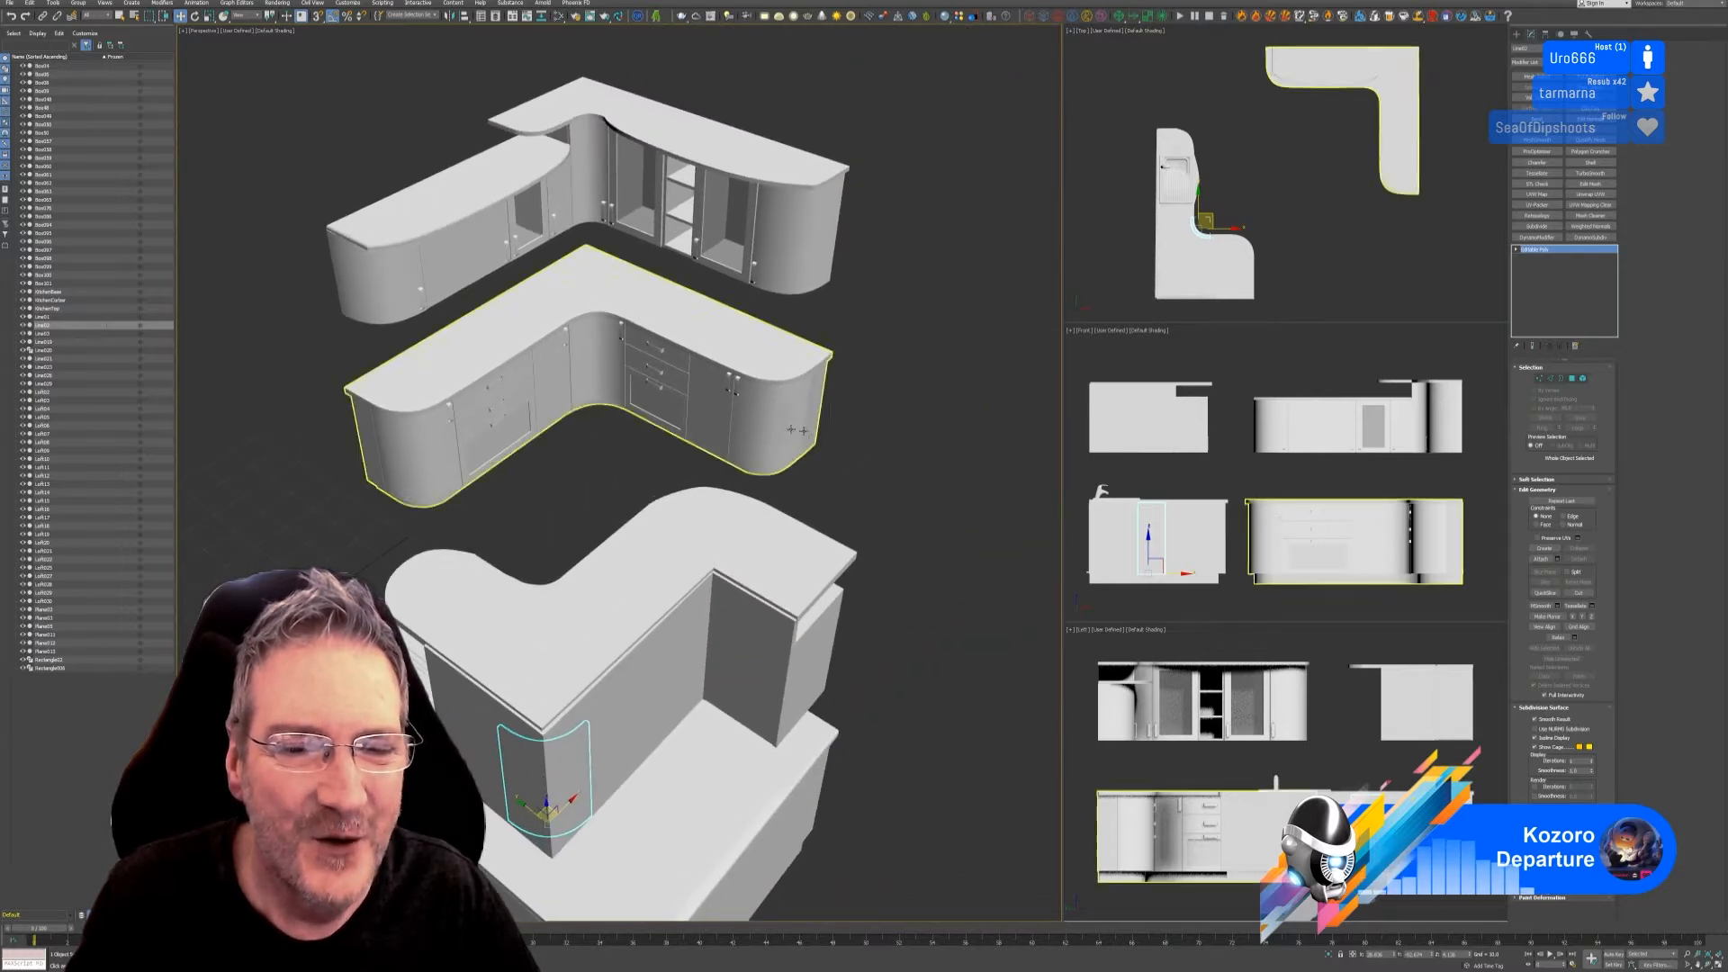
scroll(786, 432, "up", 3)
middle_click_drag(785, 432, 759, 449, "alt")
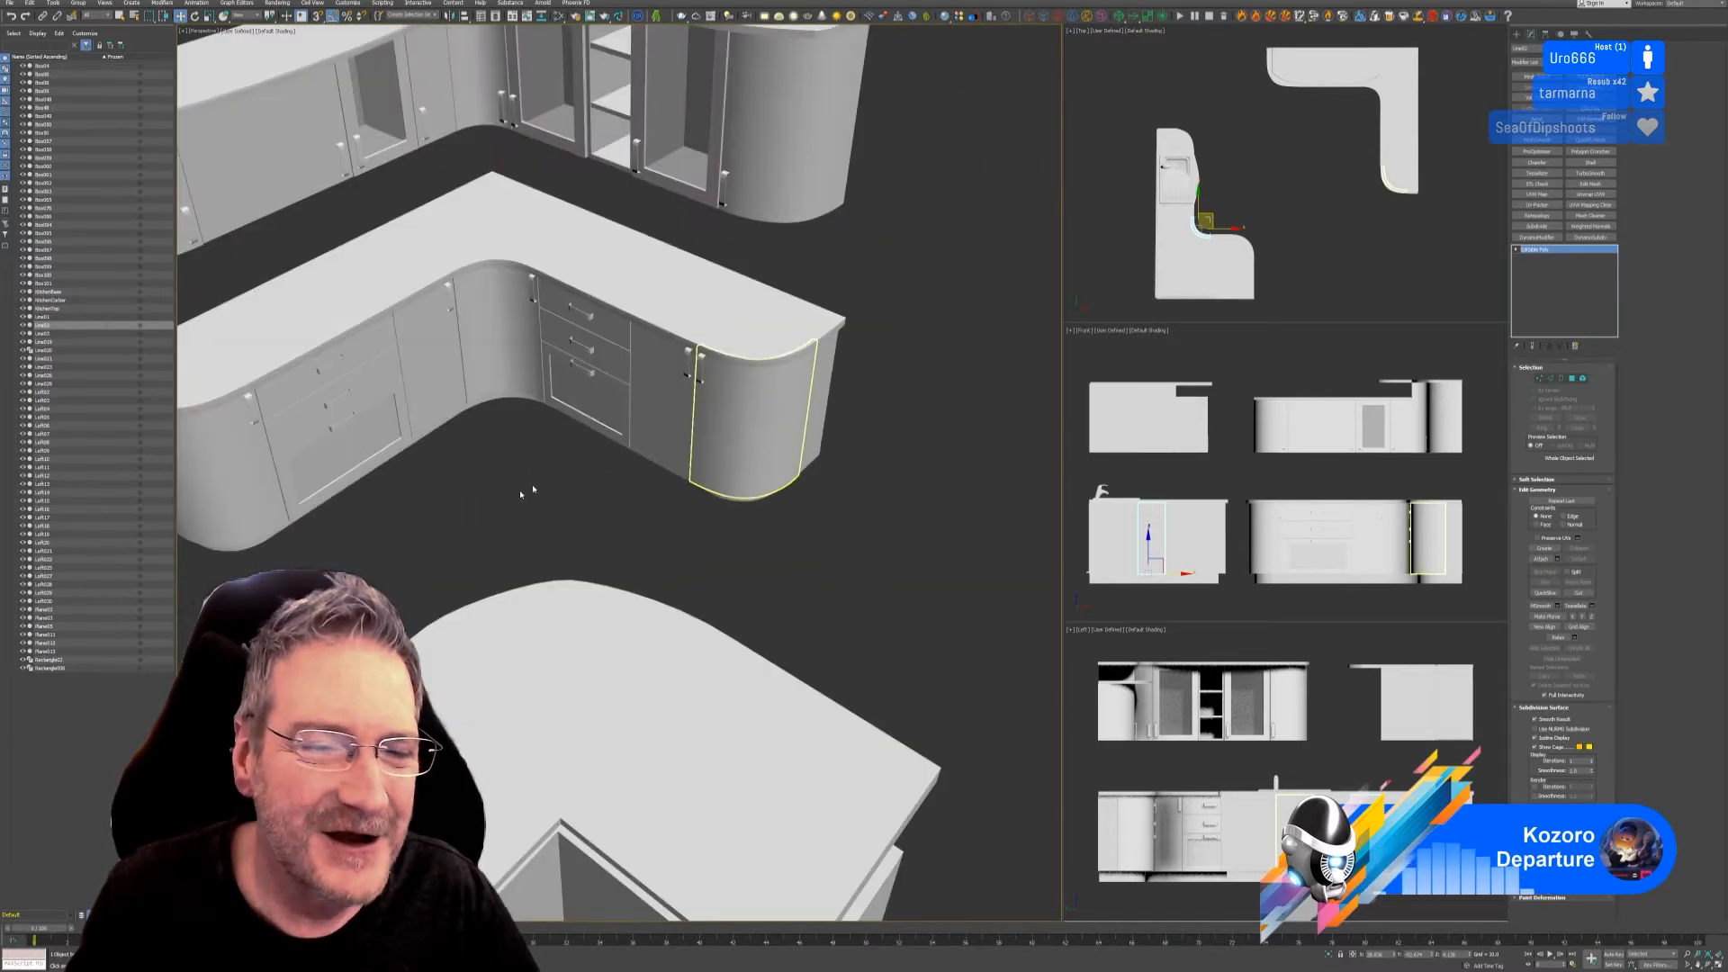
scroll(591, 450, "down", 5)
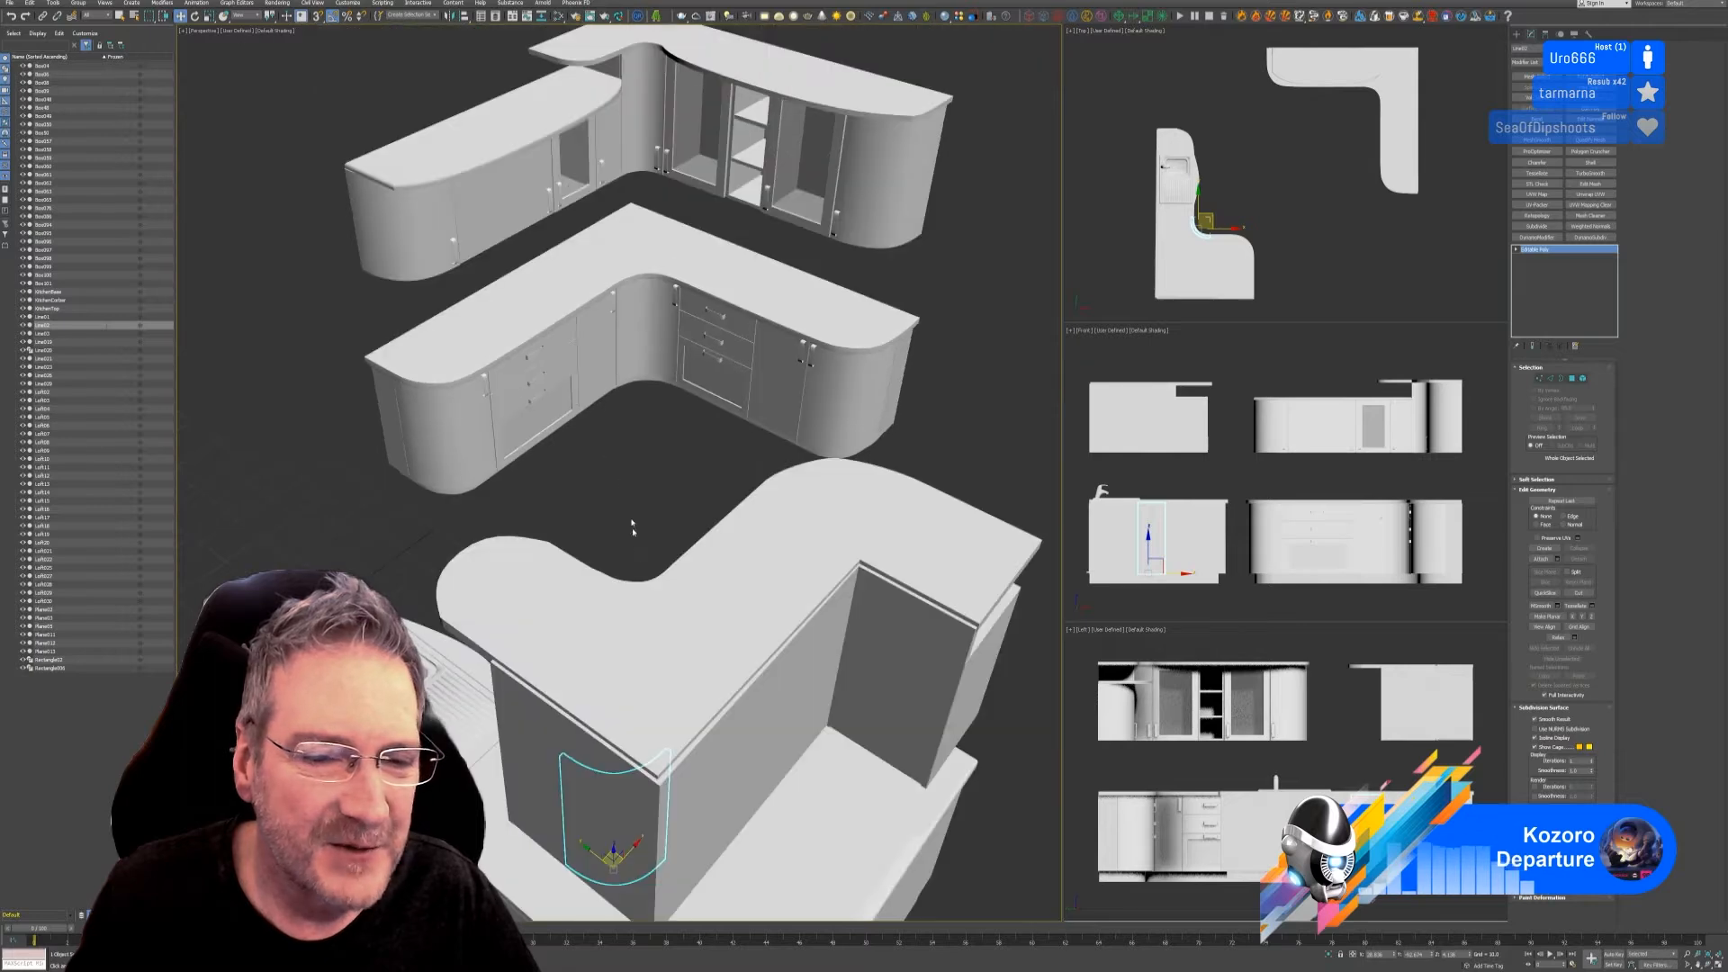
mouse_move(622, 523)
middle_mouse_down("alt")
mouse_move(786, 536)
mouse_move(779, 490)
mouse_move(757, 489)
mouse_move(794, 478)
mouse_move(609, 504)
mouse_move(602, 521)
middle_mouse_up("alt")
middle_click_drag(851, 448, 617, 504, "alt")
middle_click_drag(758, 673, 776, 664, "alt")
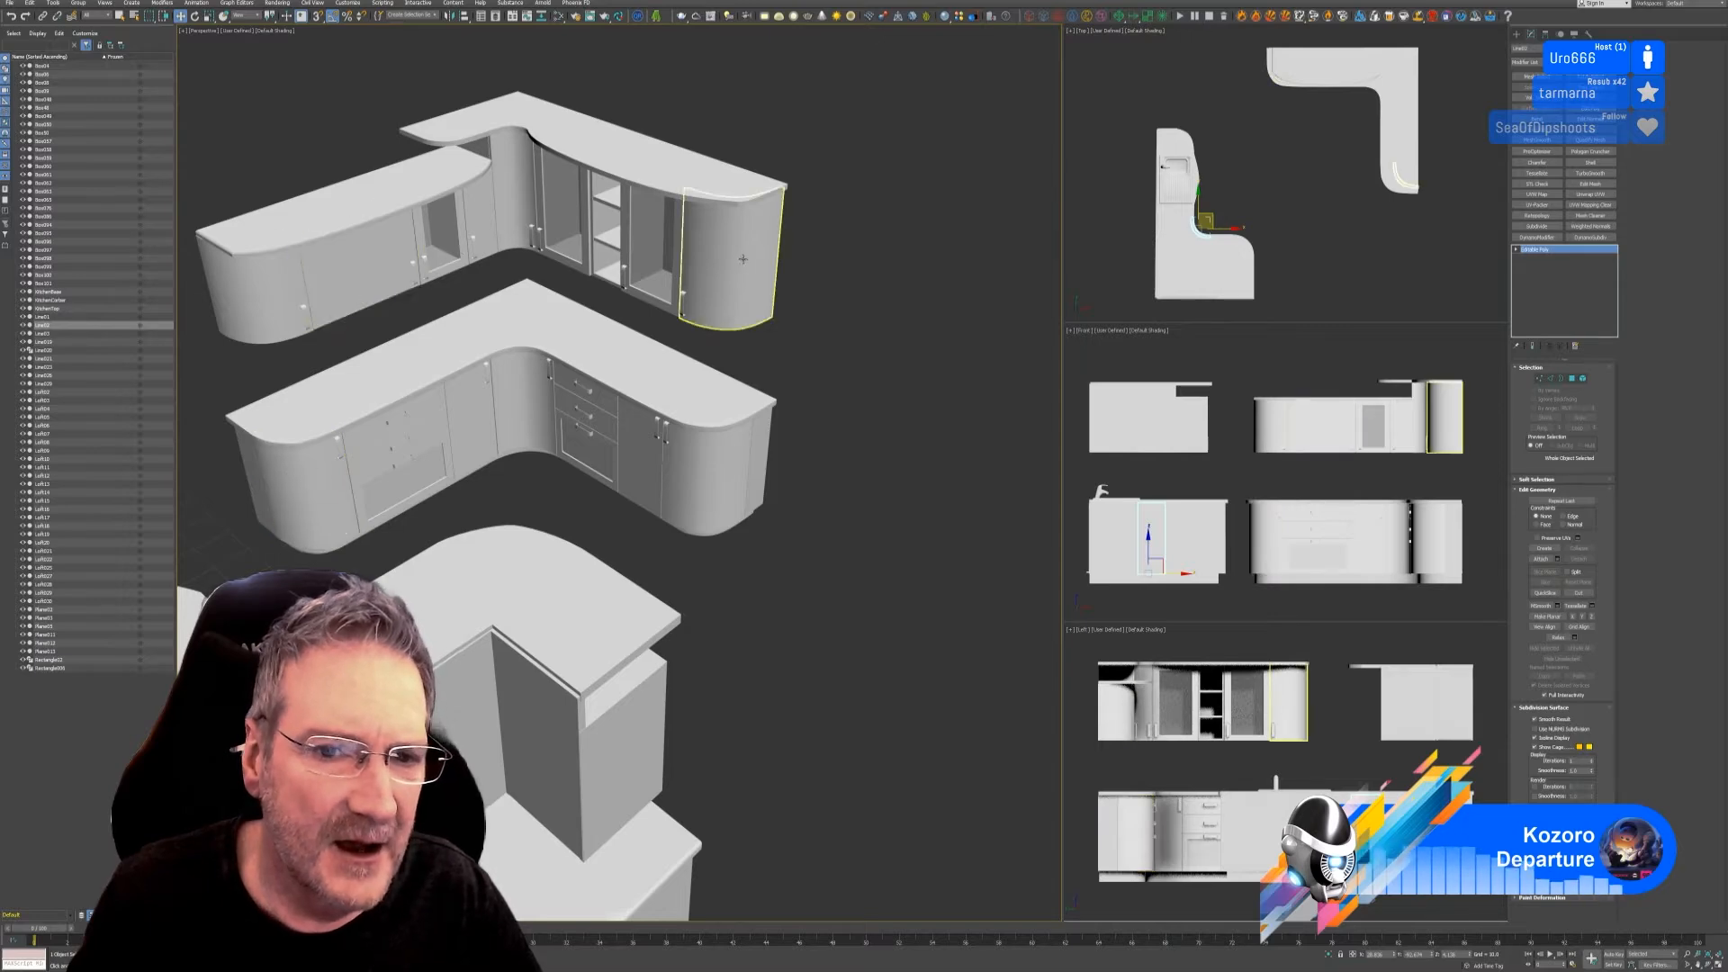
Step: Attach the vertical handle to the curved end door of the low wall cabinet
middle_click_drag(791, 513, 754, 508, "alt")
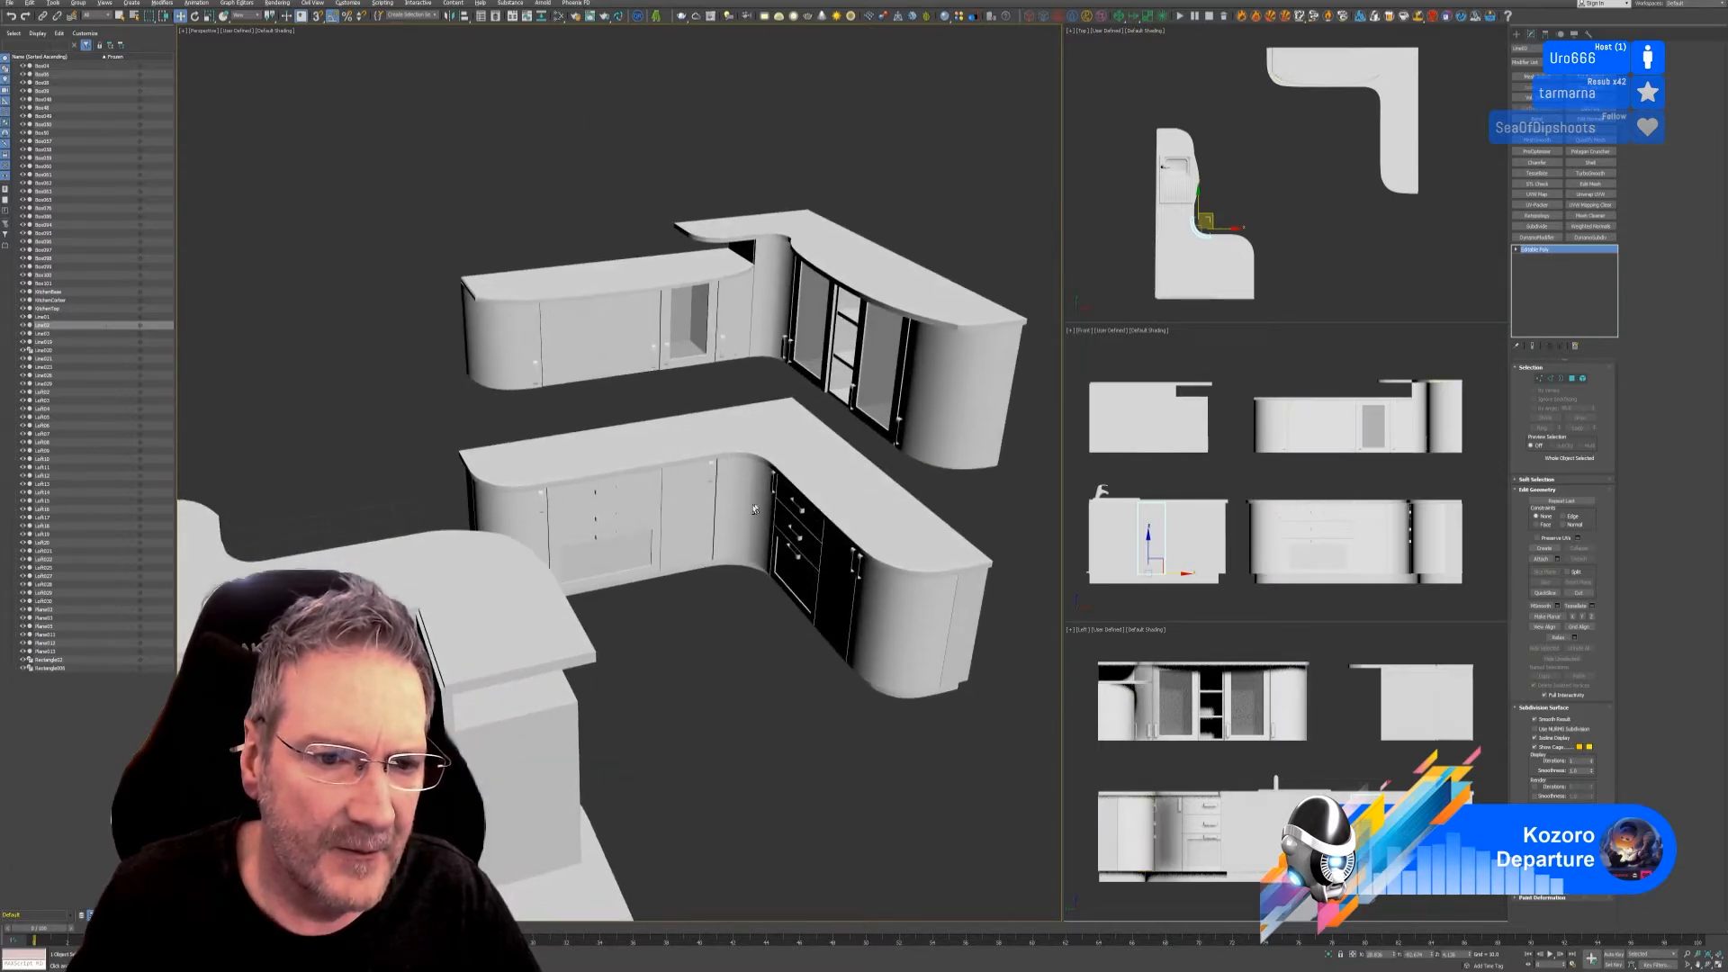
middle_click_drag(602, 687, 454, 574, "alt")
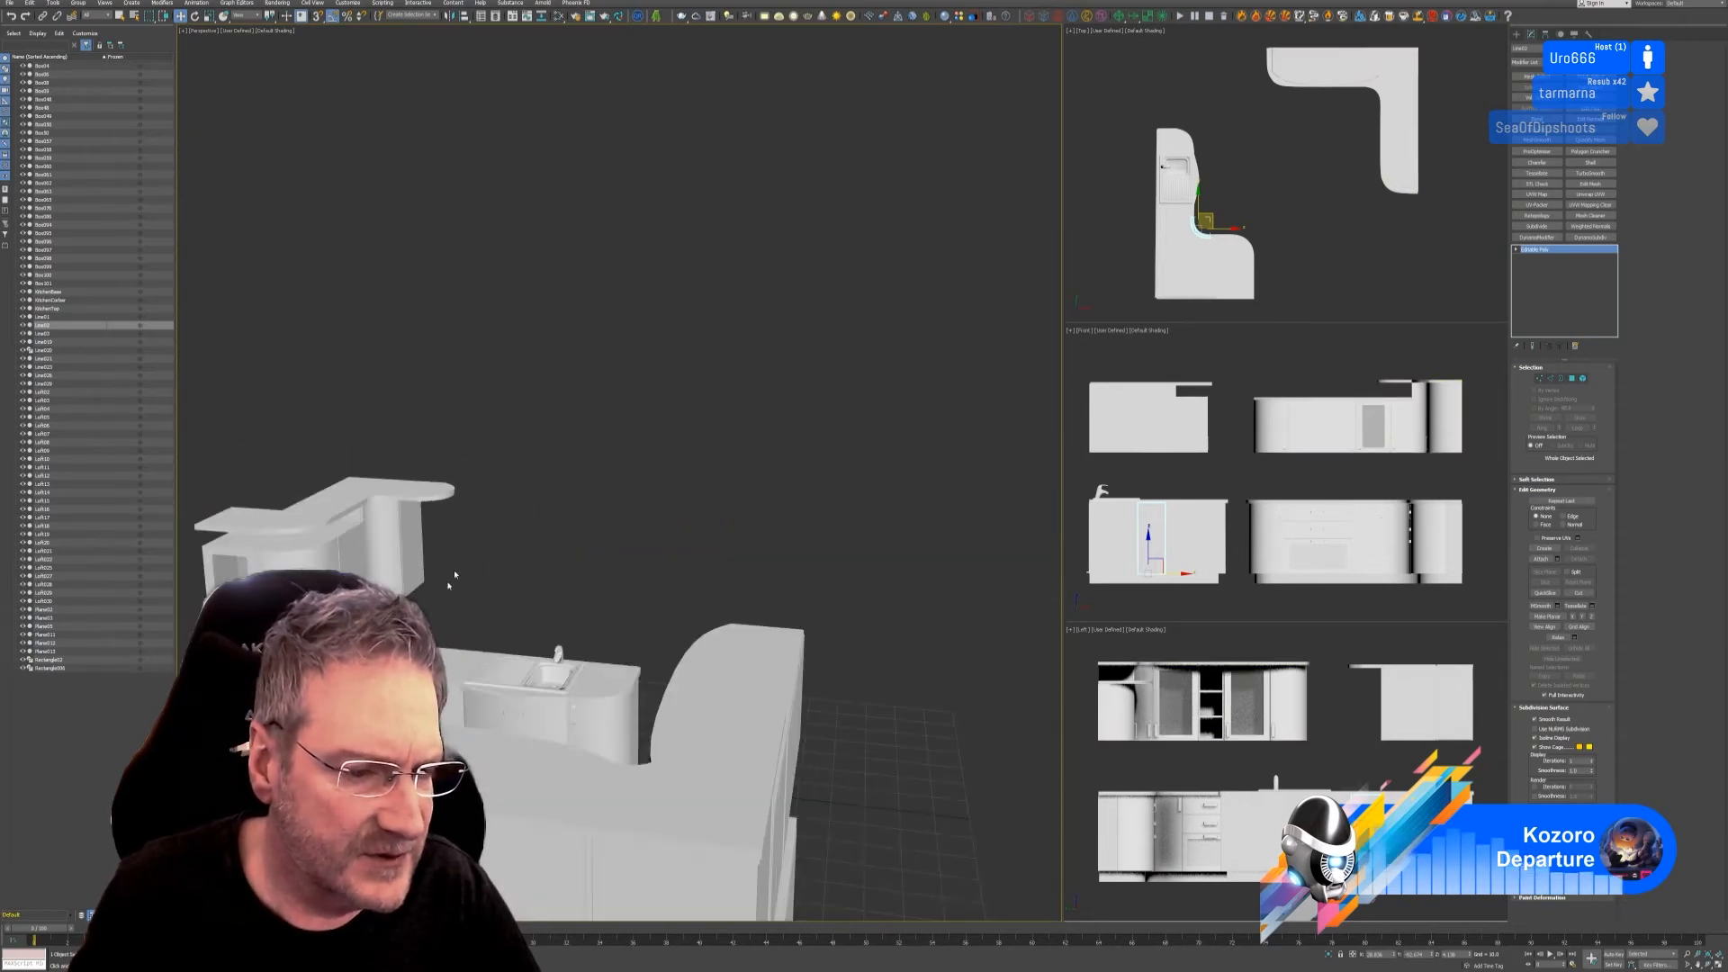
scroll(405, 630, "up", 3)
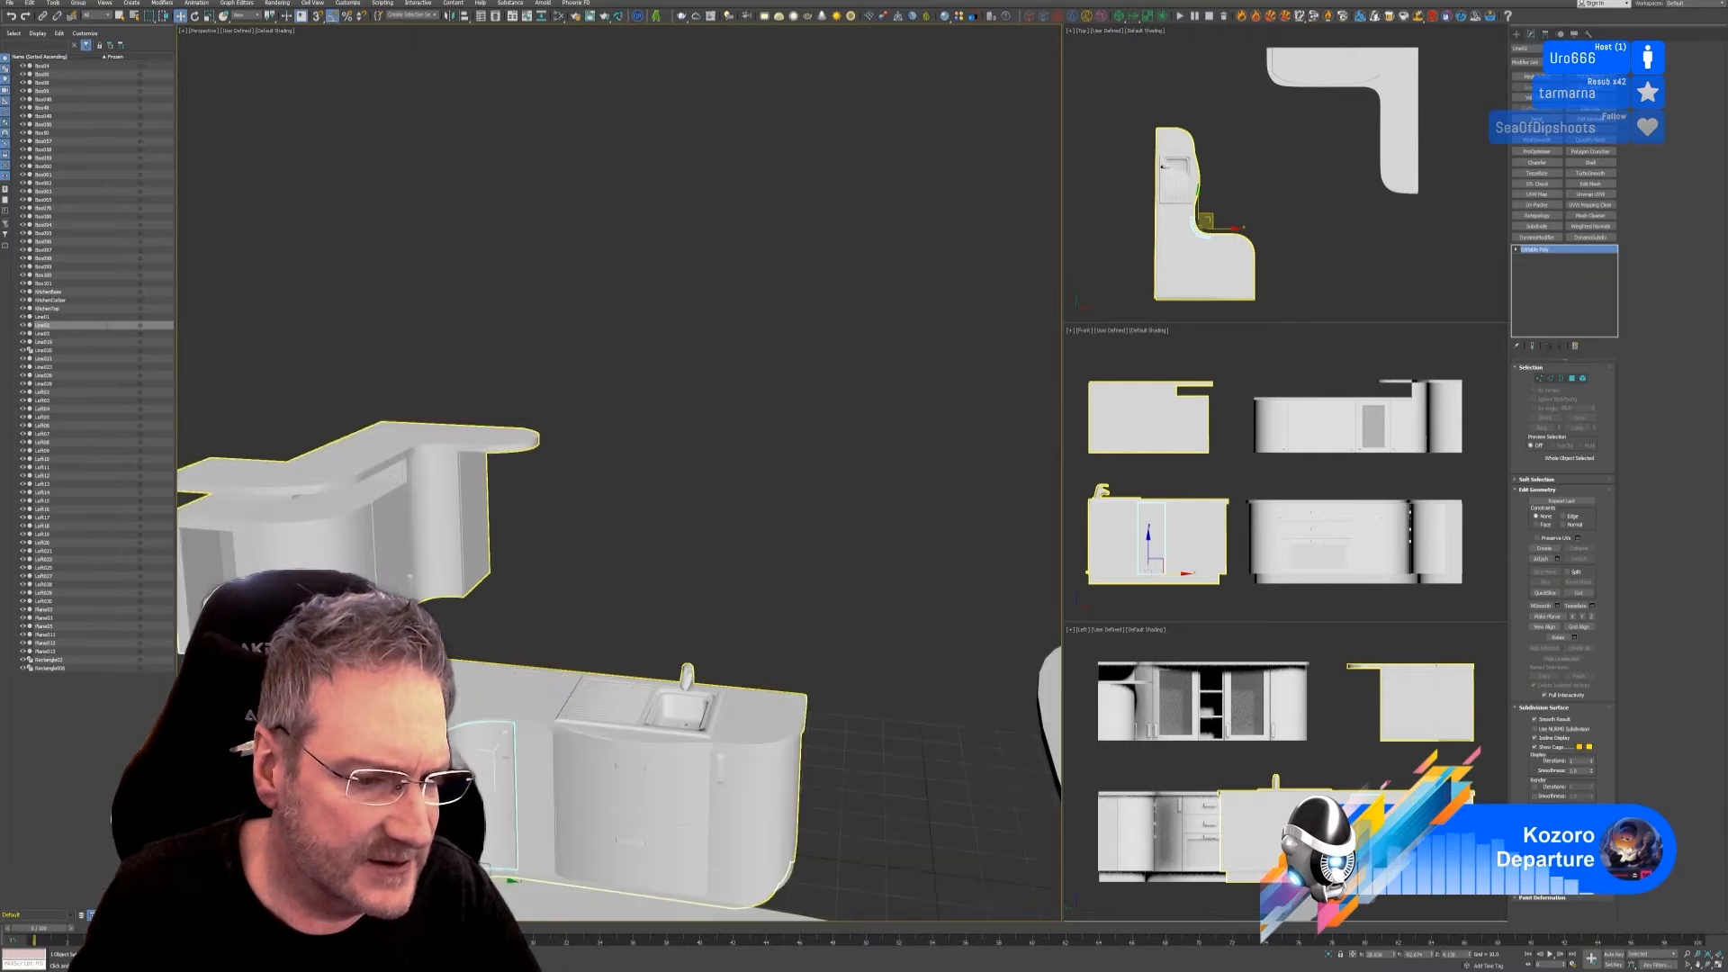
scroll(315, 612, "up", 3)
scroll(315, 612, "down", 3)
middle_click_drag(486, 605, 621, 584, "alt")
scroll(612, 395, "up", 3)
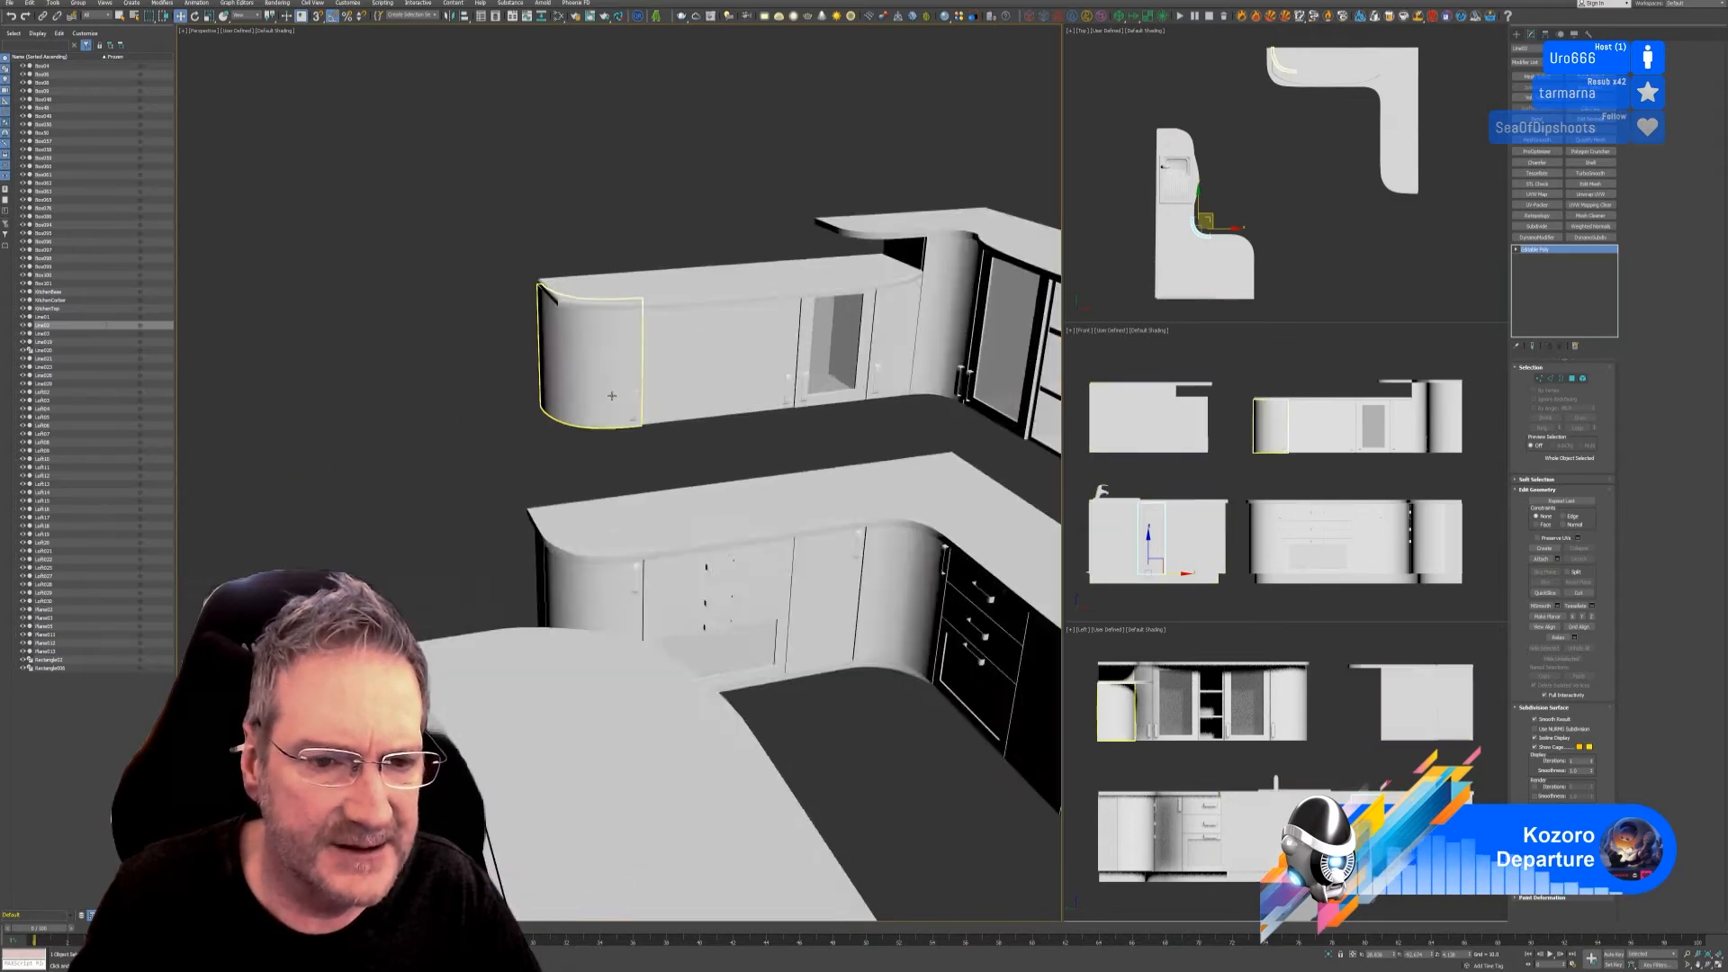
scroll(612, 396, "up", 2)
scroll(599, 342, "up", 2)
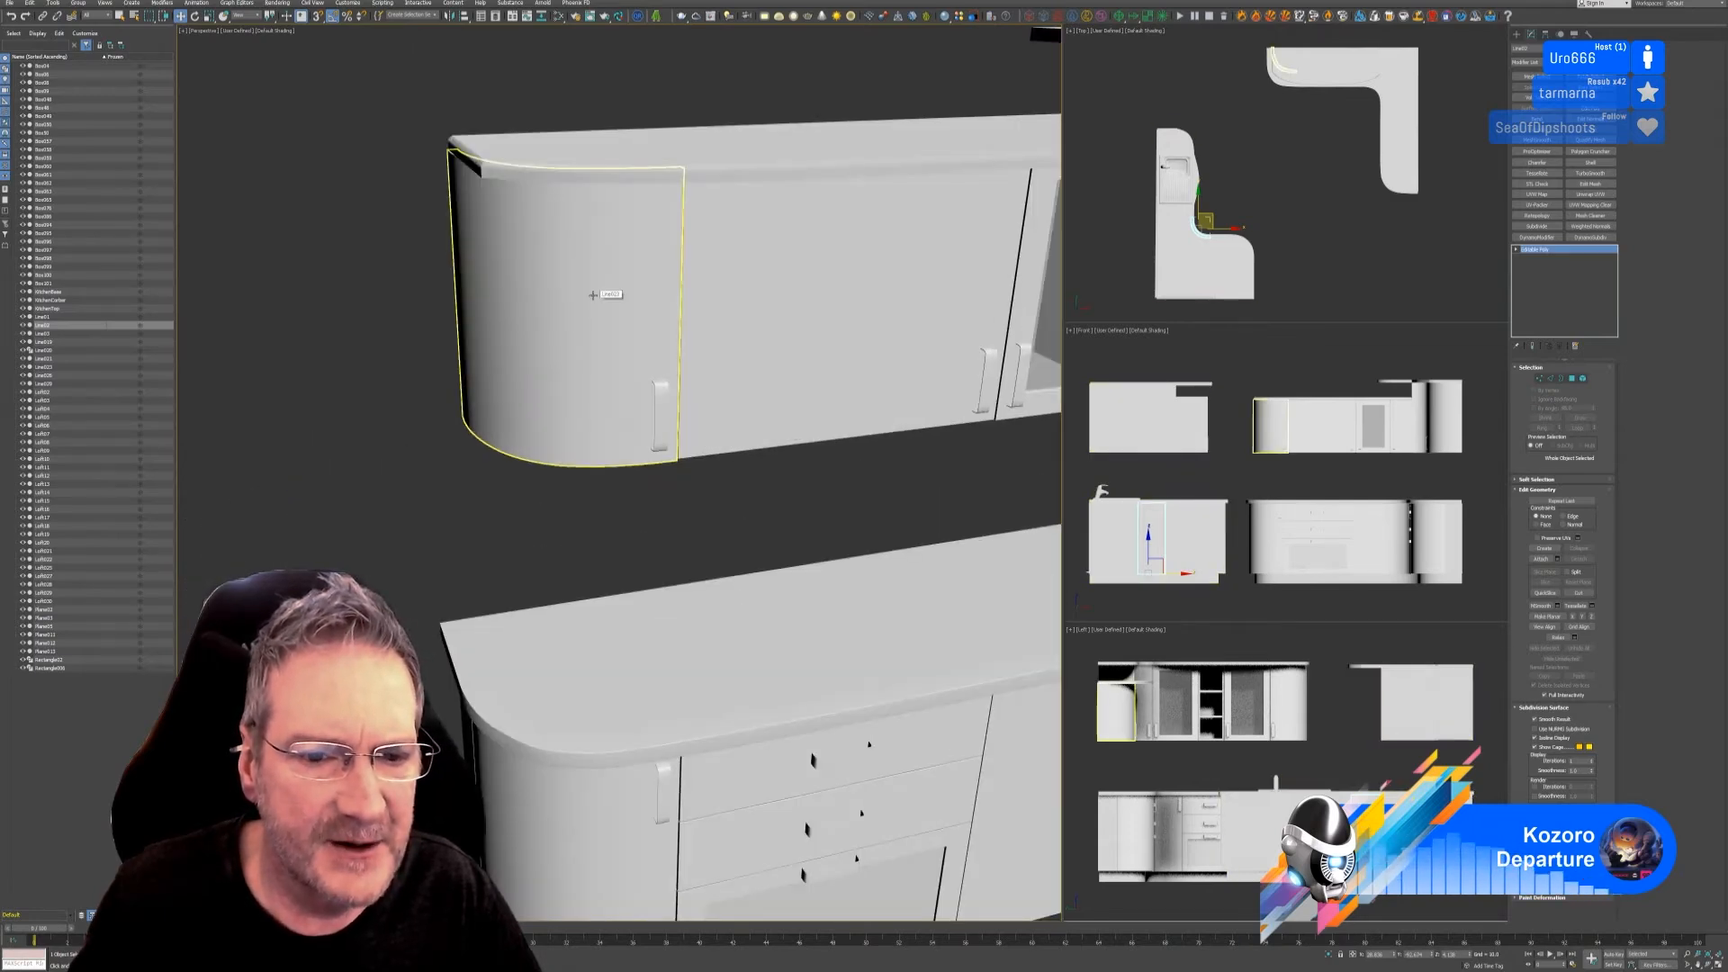
left_click(593, 295)
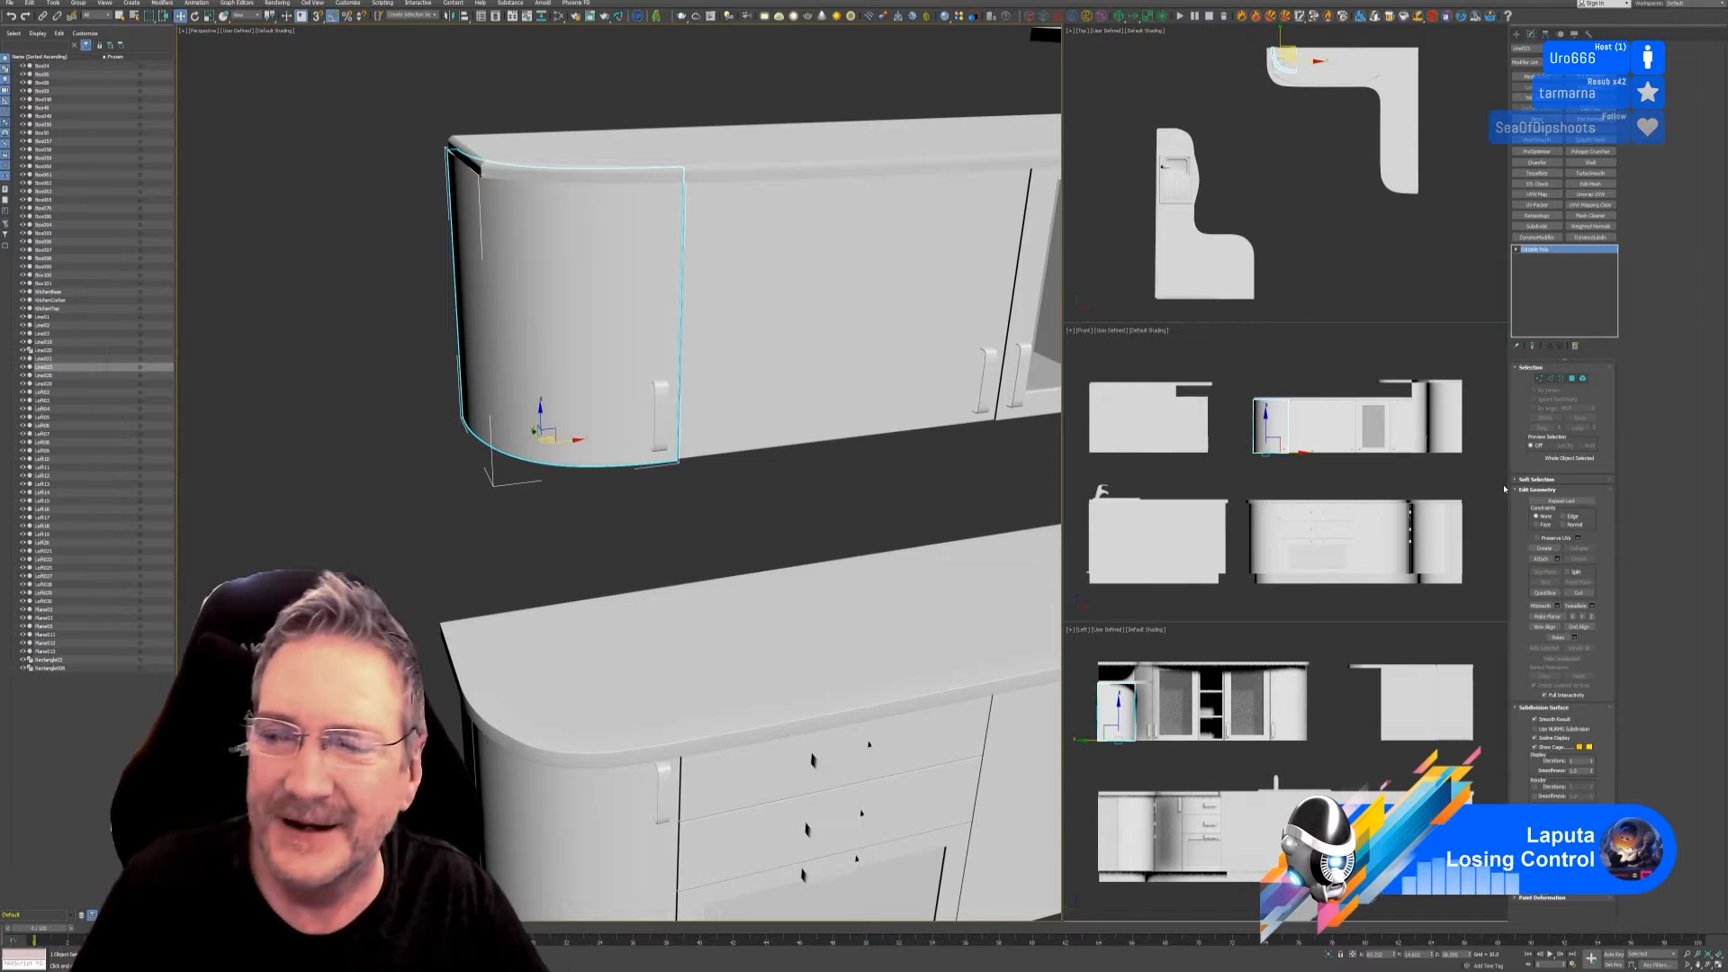
left_click(1540, 559)
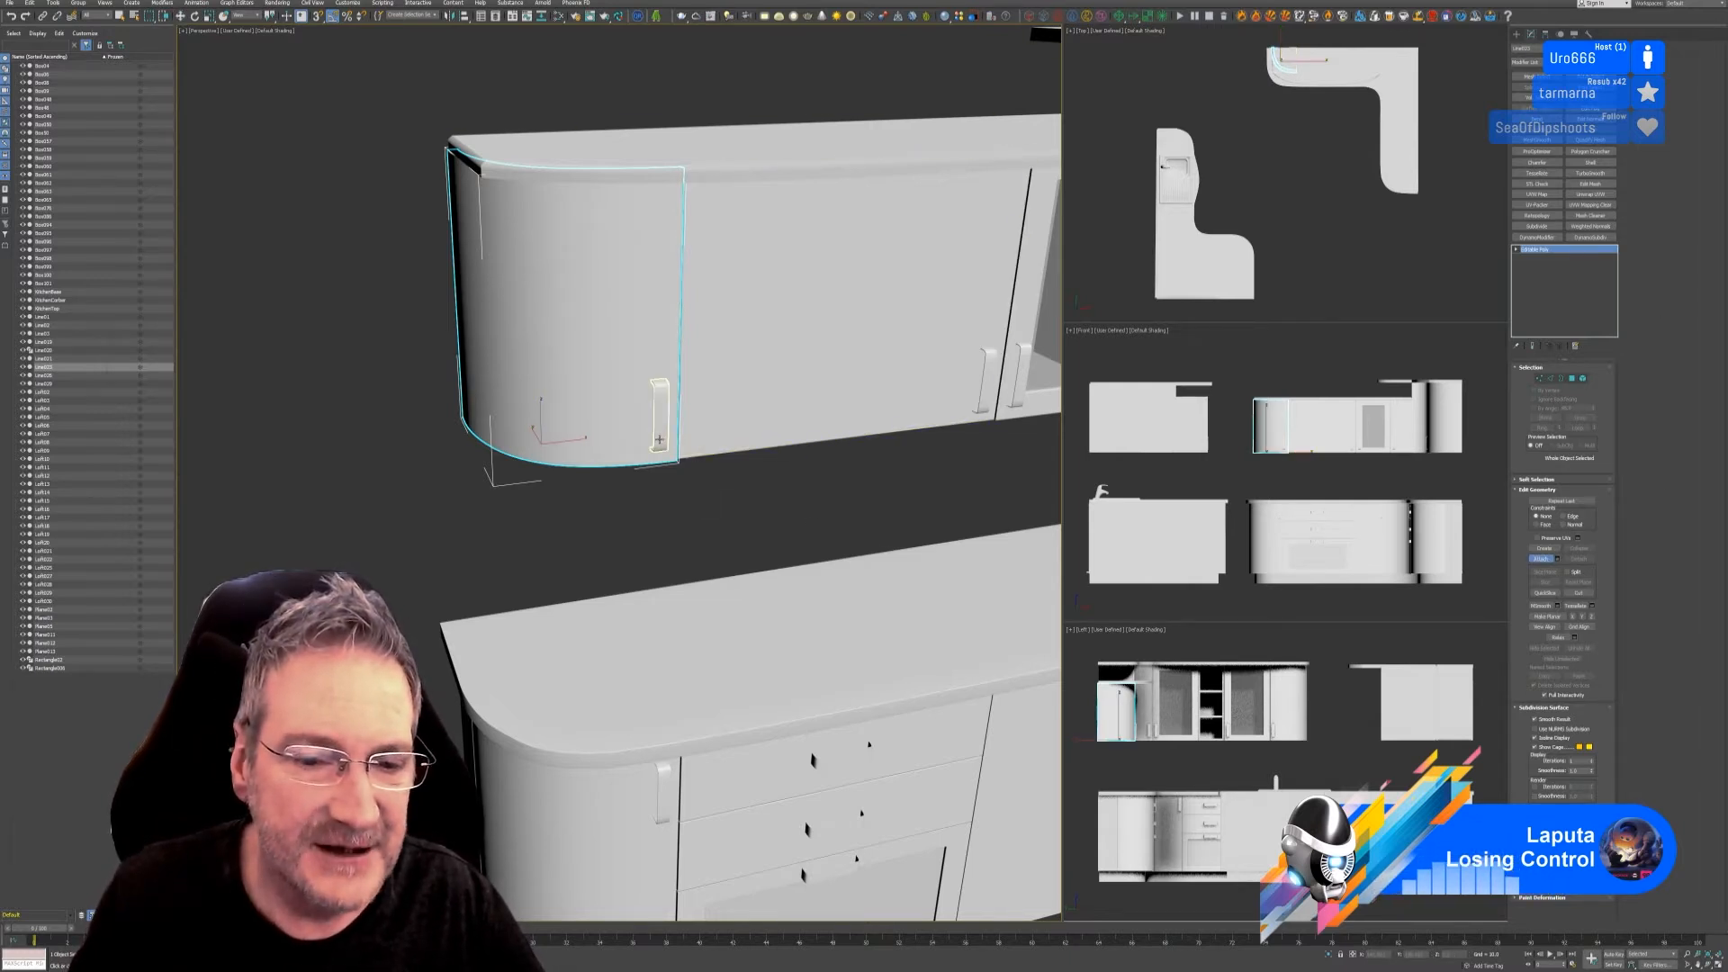
left_click(657, 442)
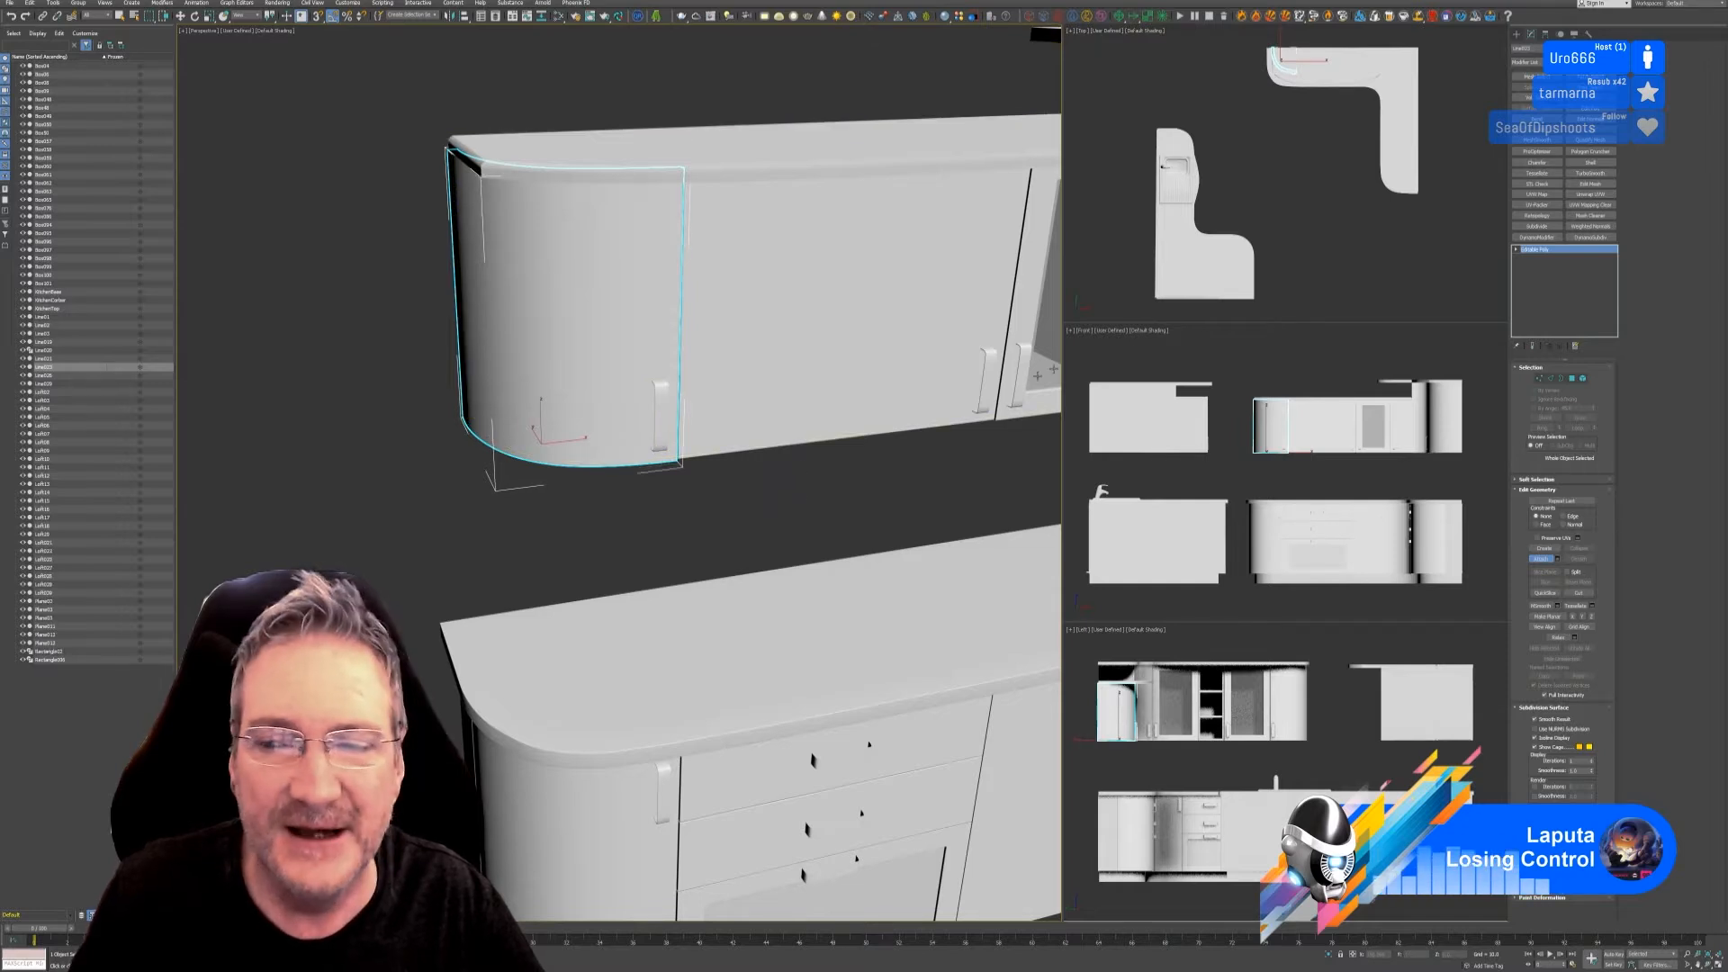
left_click(1541, 560)
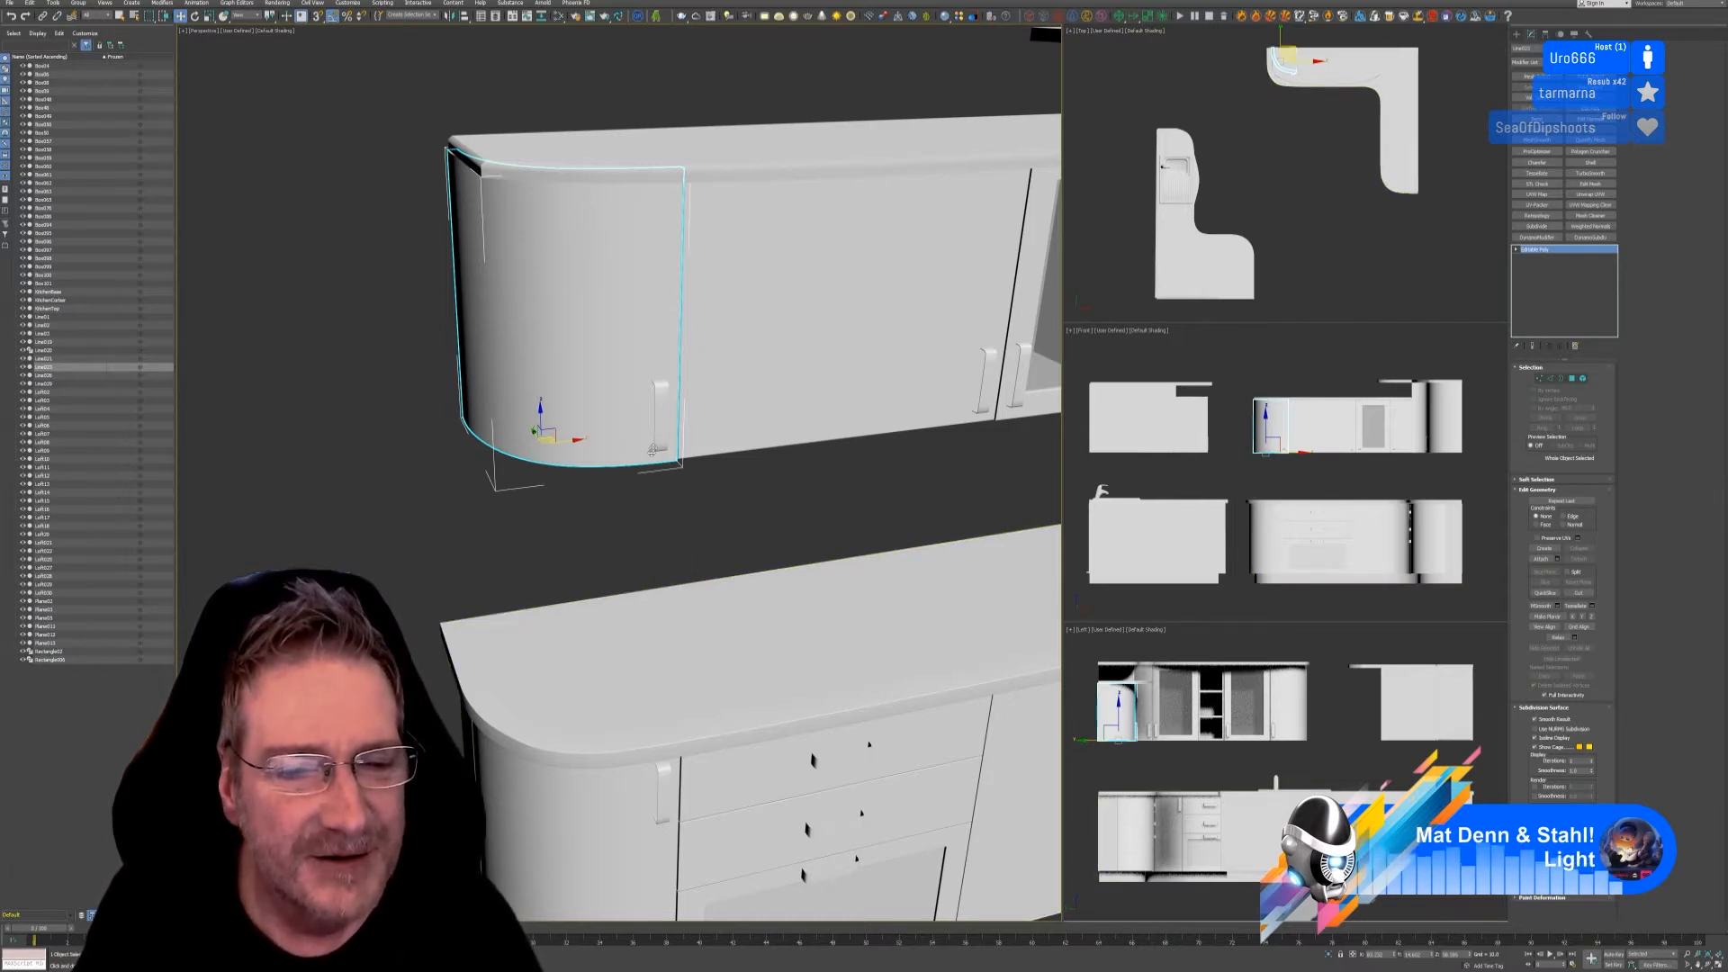
Step: Check that the handle travels with the curved wall cabinet end door by shifting the door aside and restoring its position
left_click(686, 511)
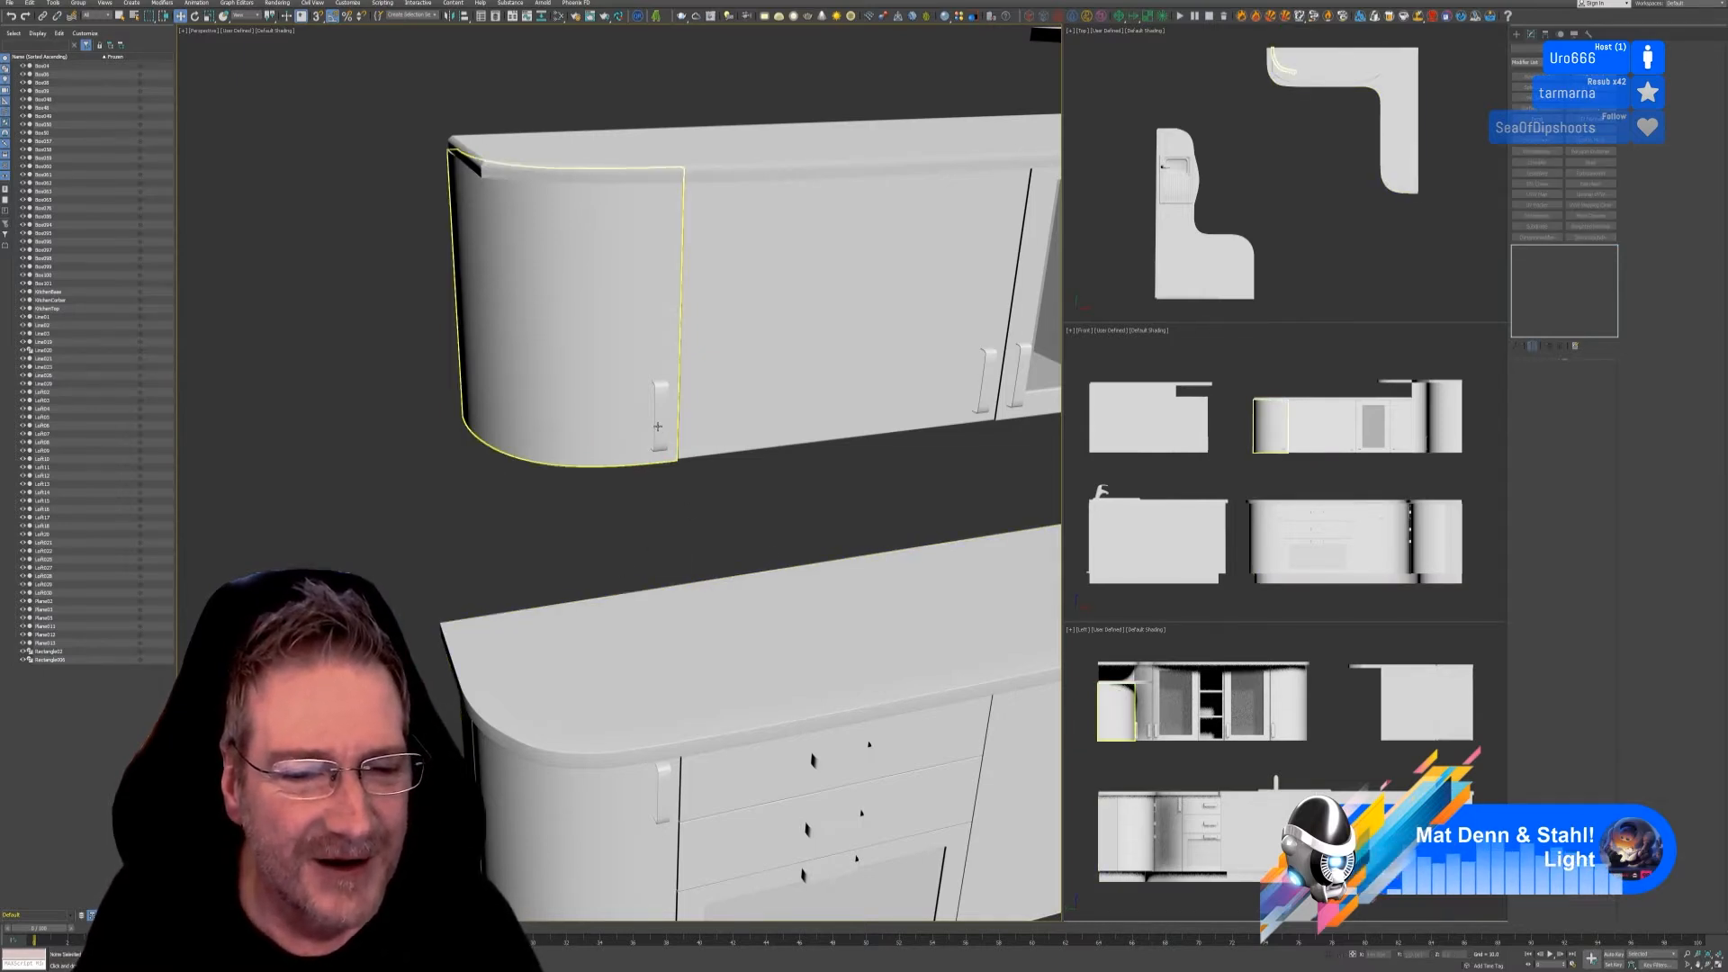
left_click(621, 428)
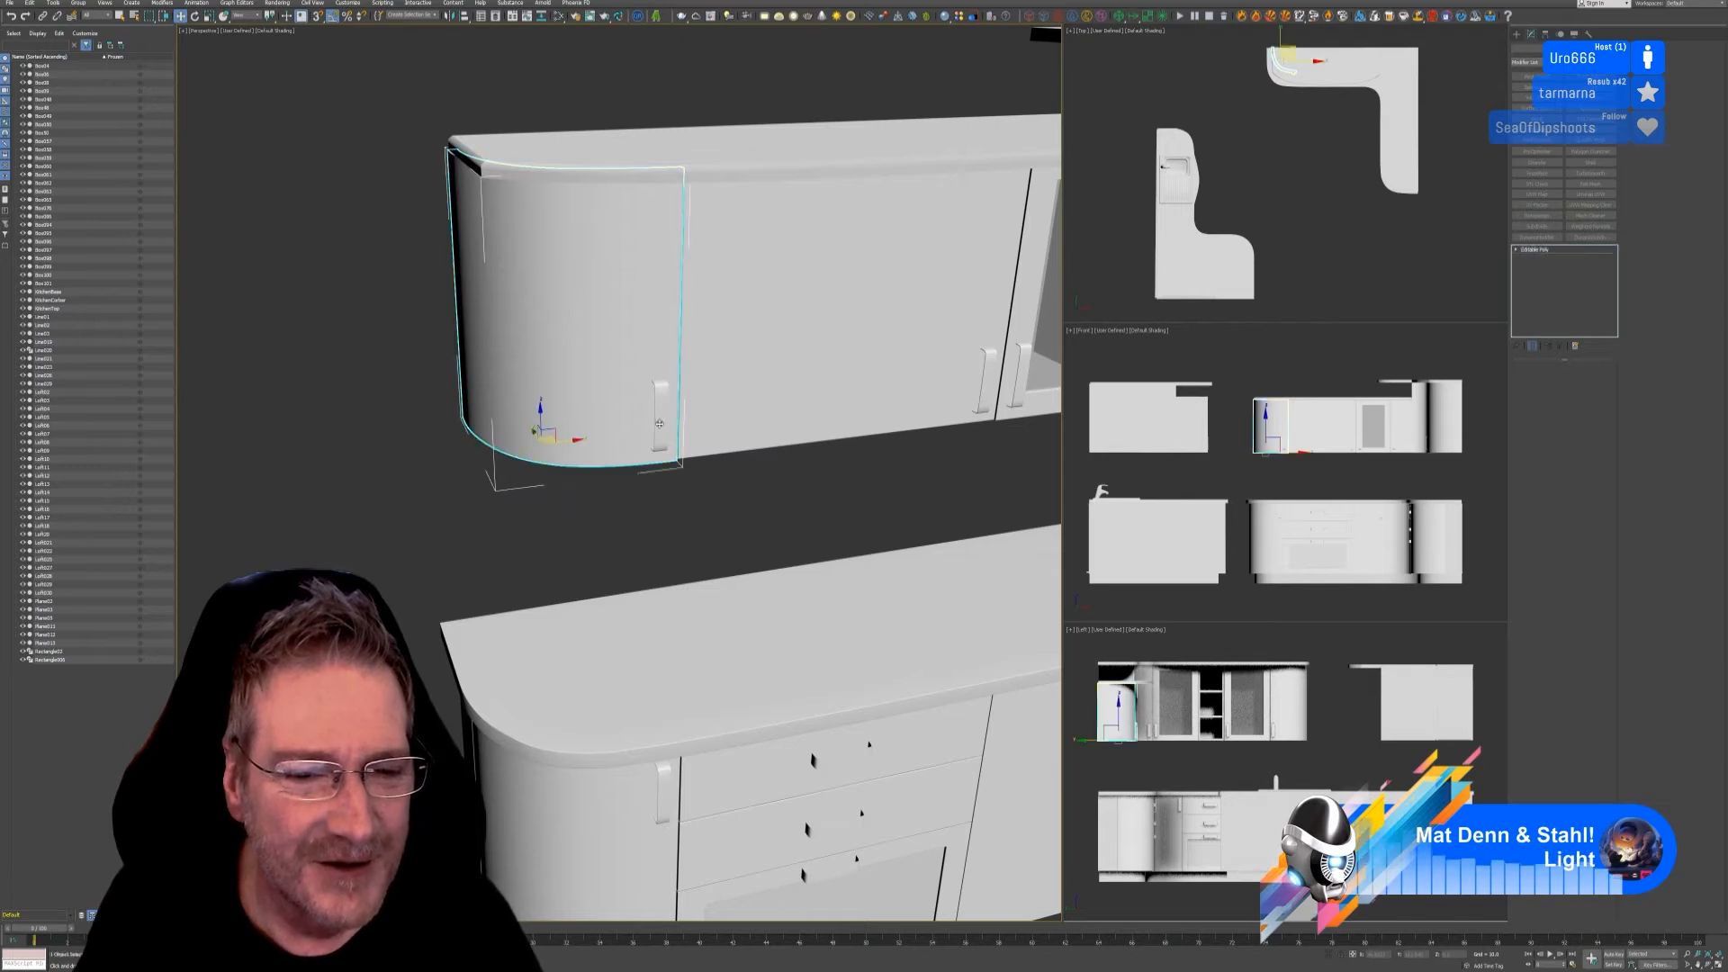
key("ctrl+z")
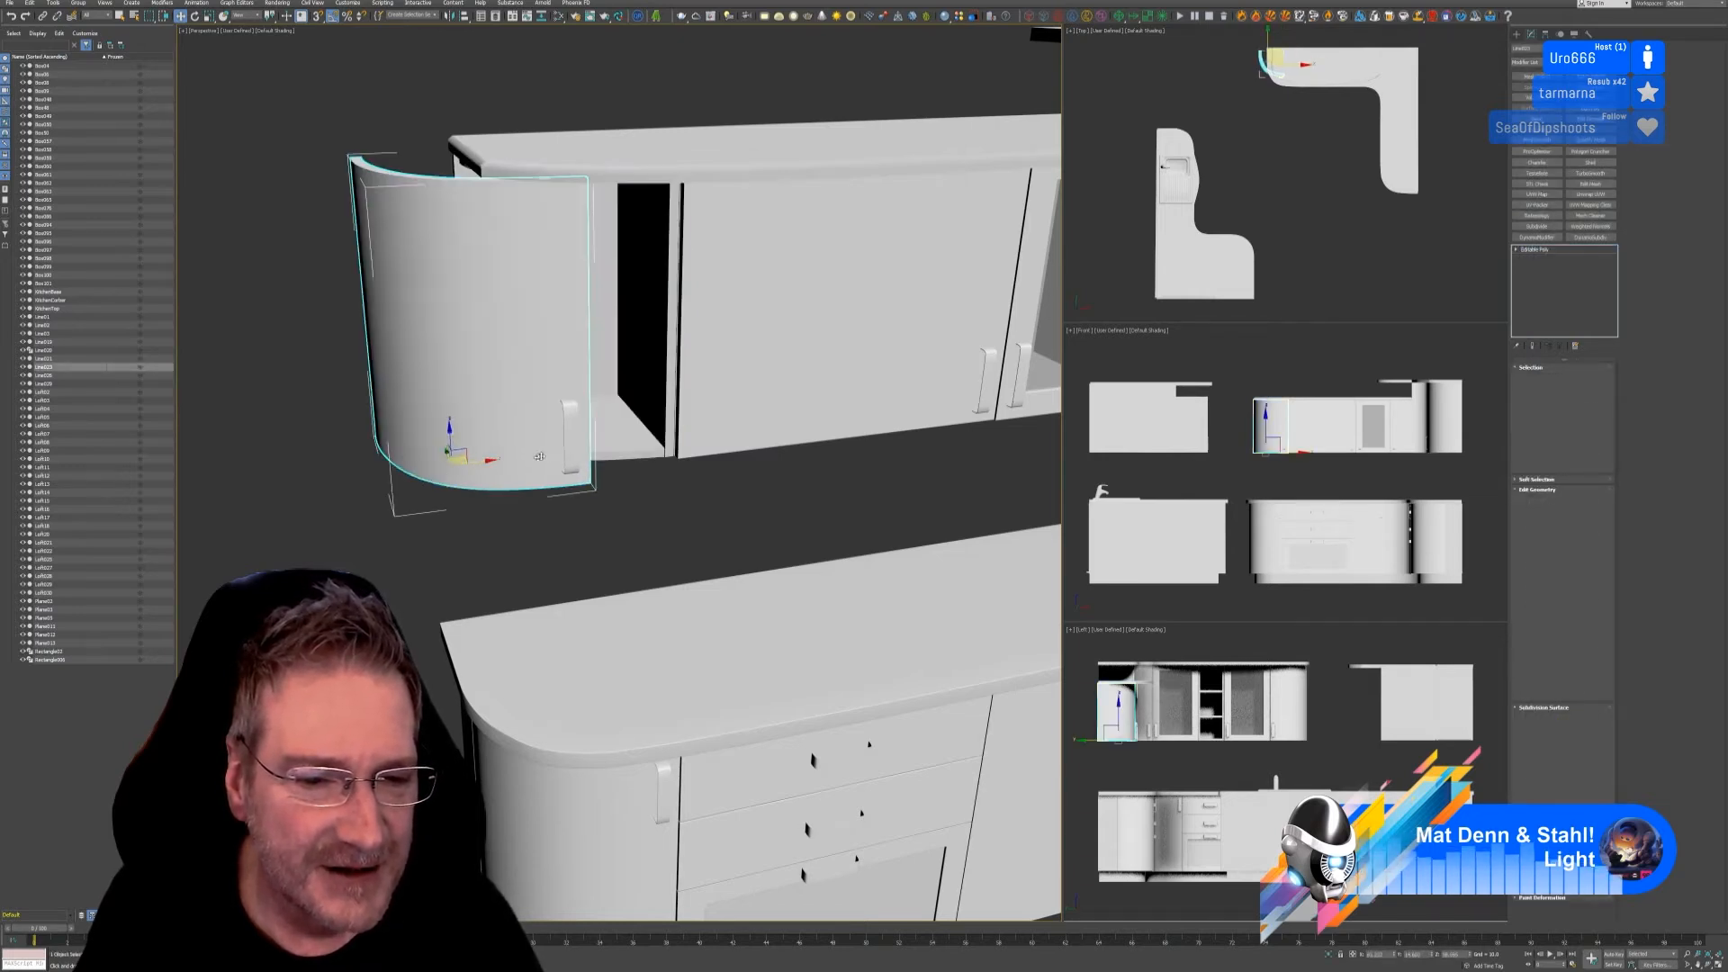
key("ctrl+y")
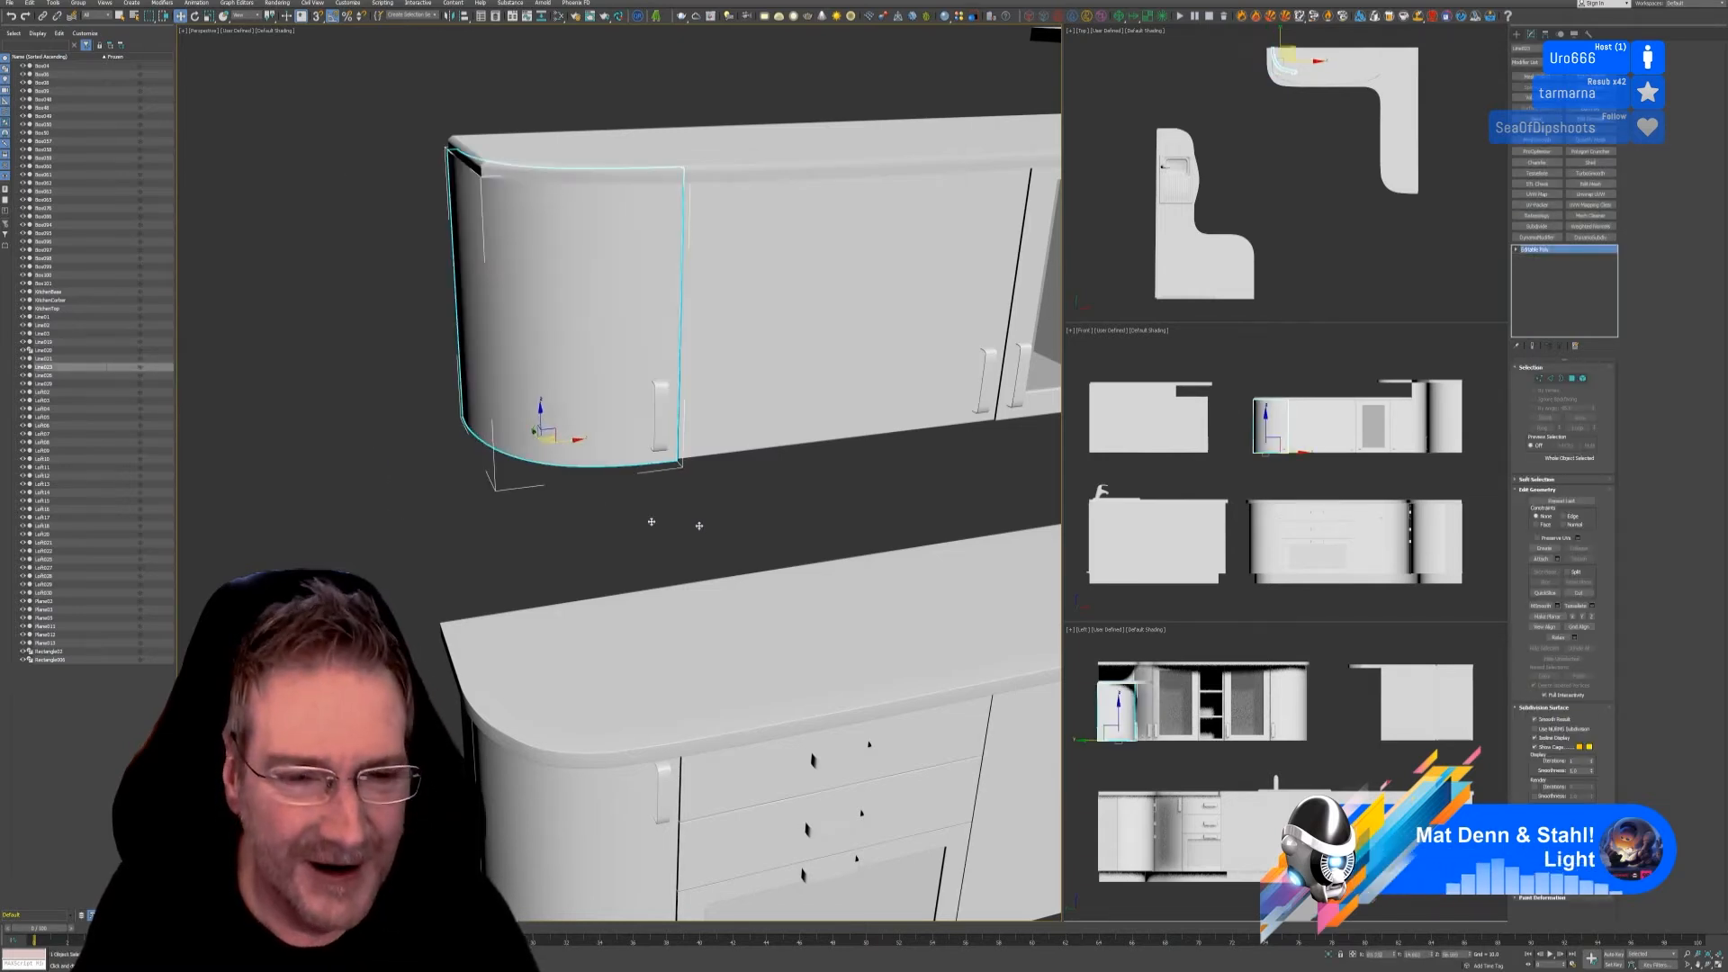
Step: Attach the vertical handle to the wide flat wall cabinet door beside the curved end door
scroll(767, 525, "down", 3)
middle_click_drag(775, 505, 540, 500)
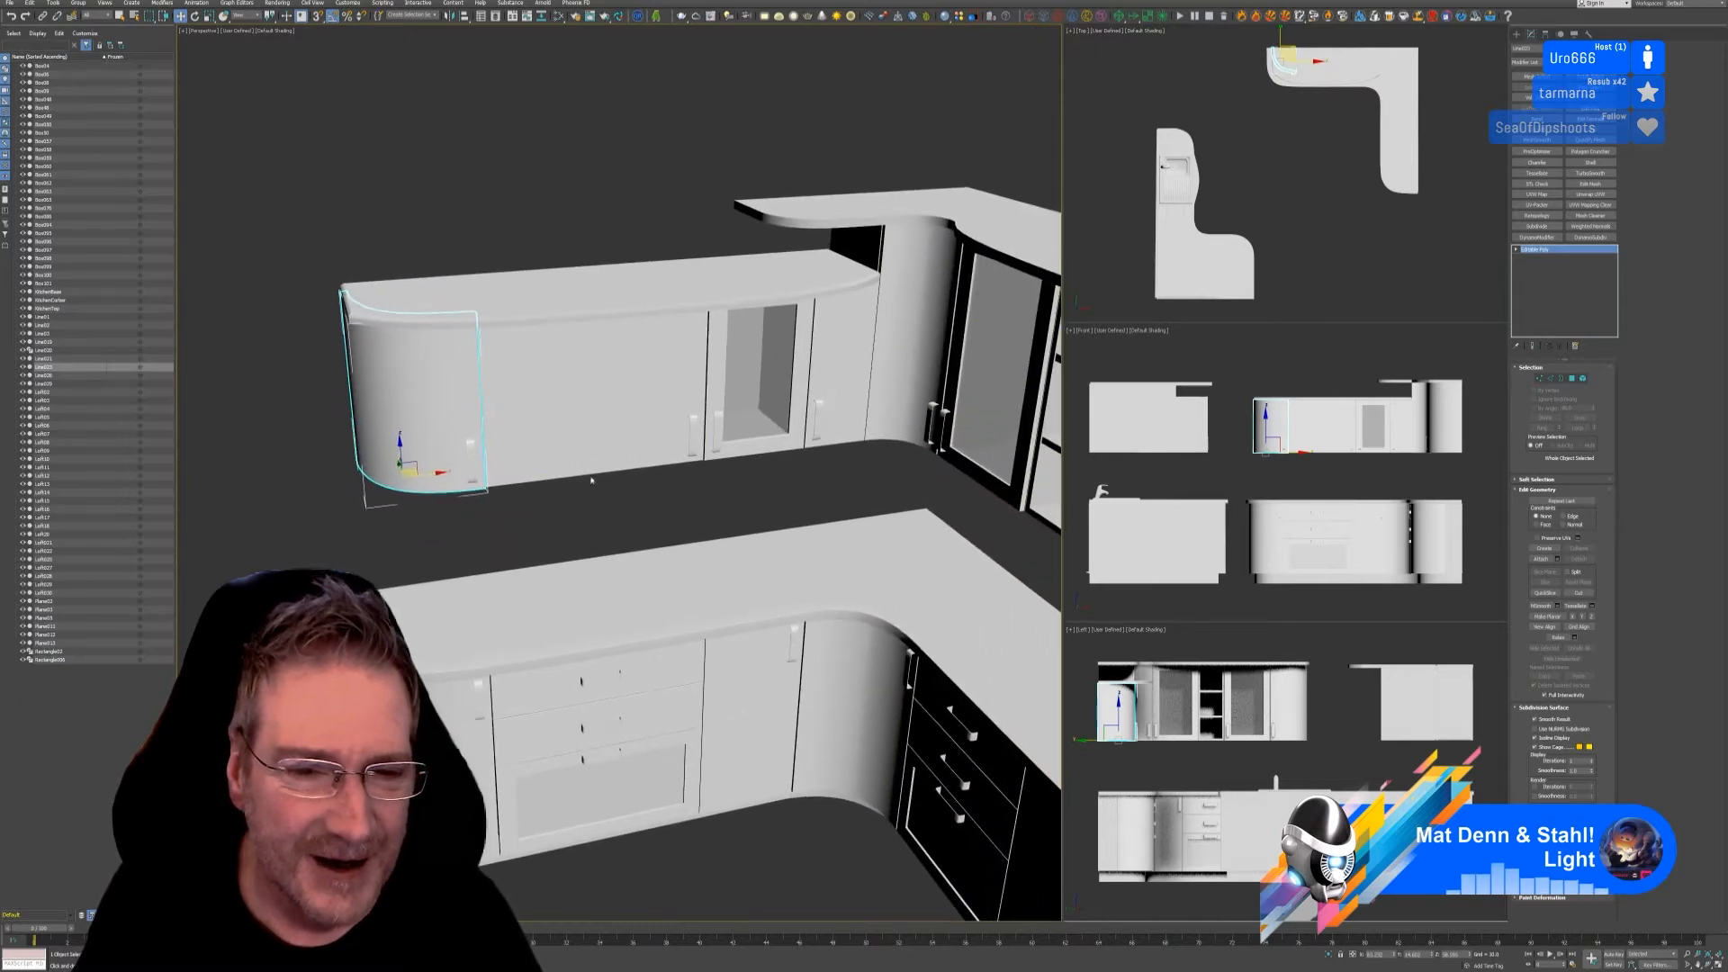
left_click(700, 449)
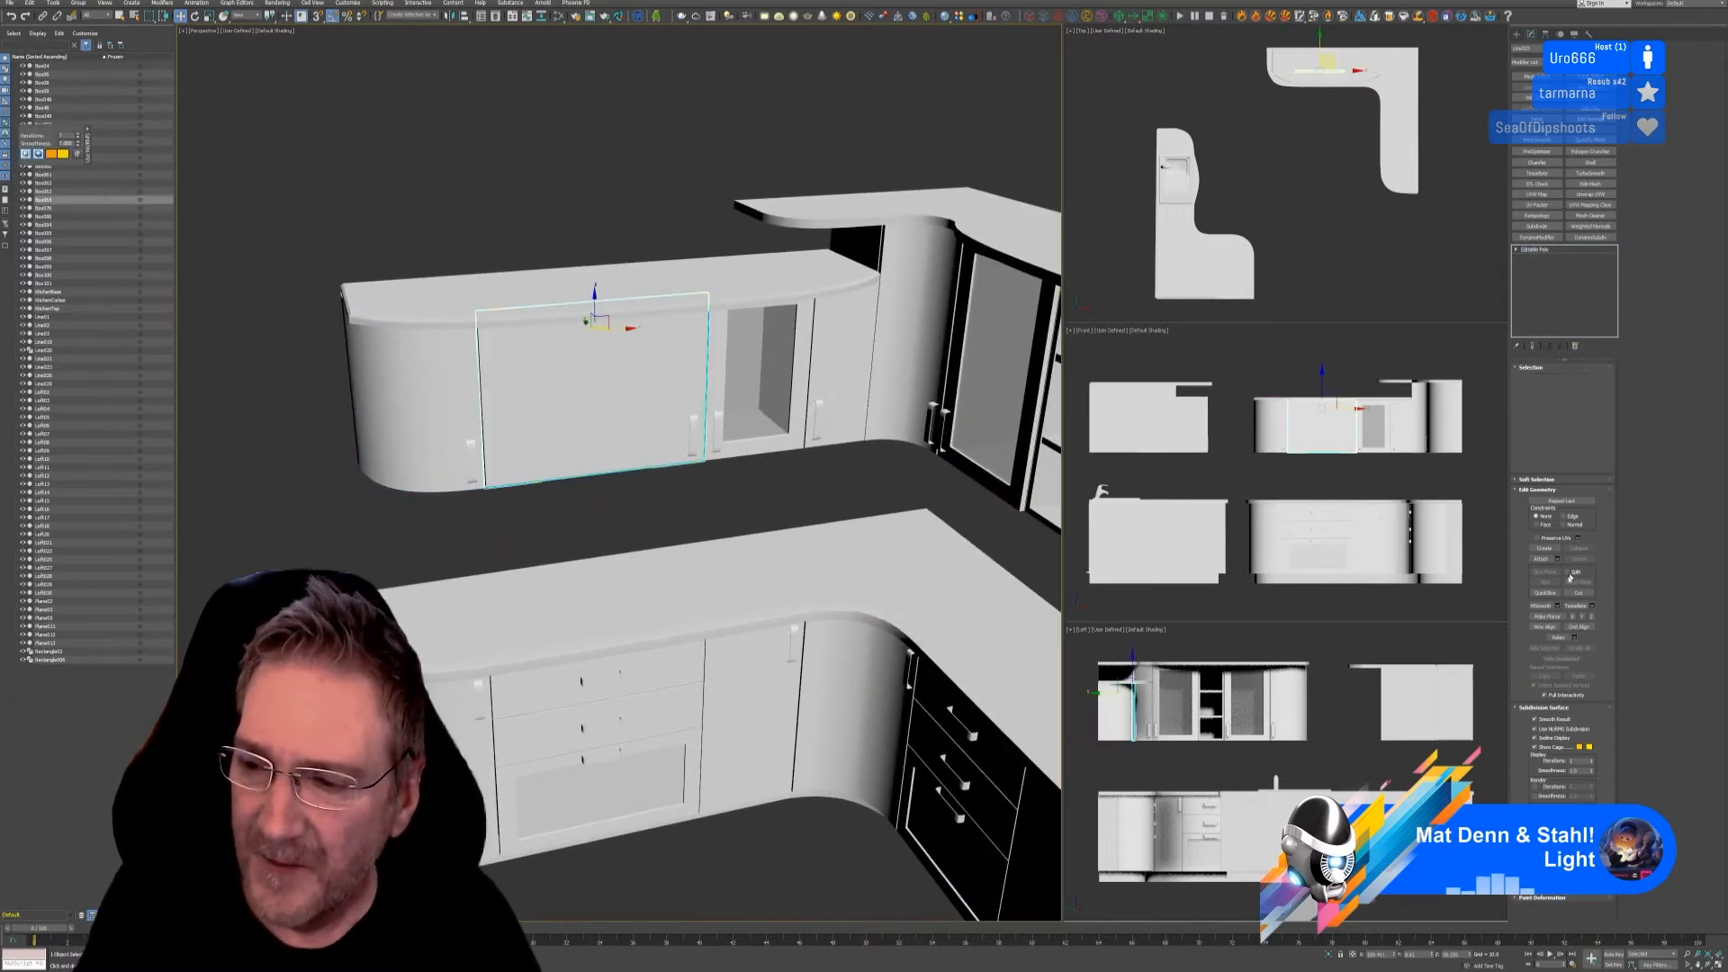
left_click(701, 437)
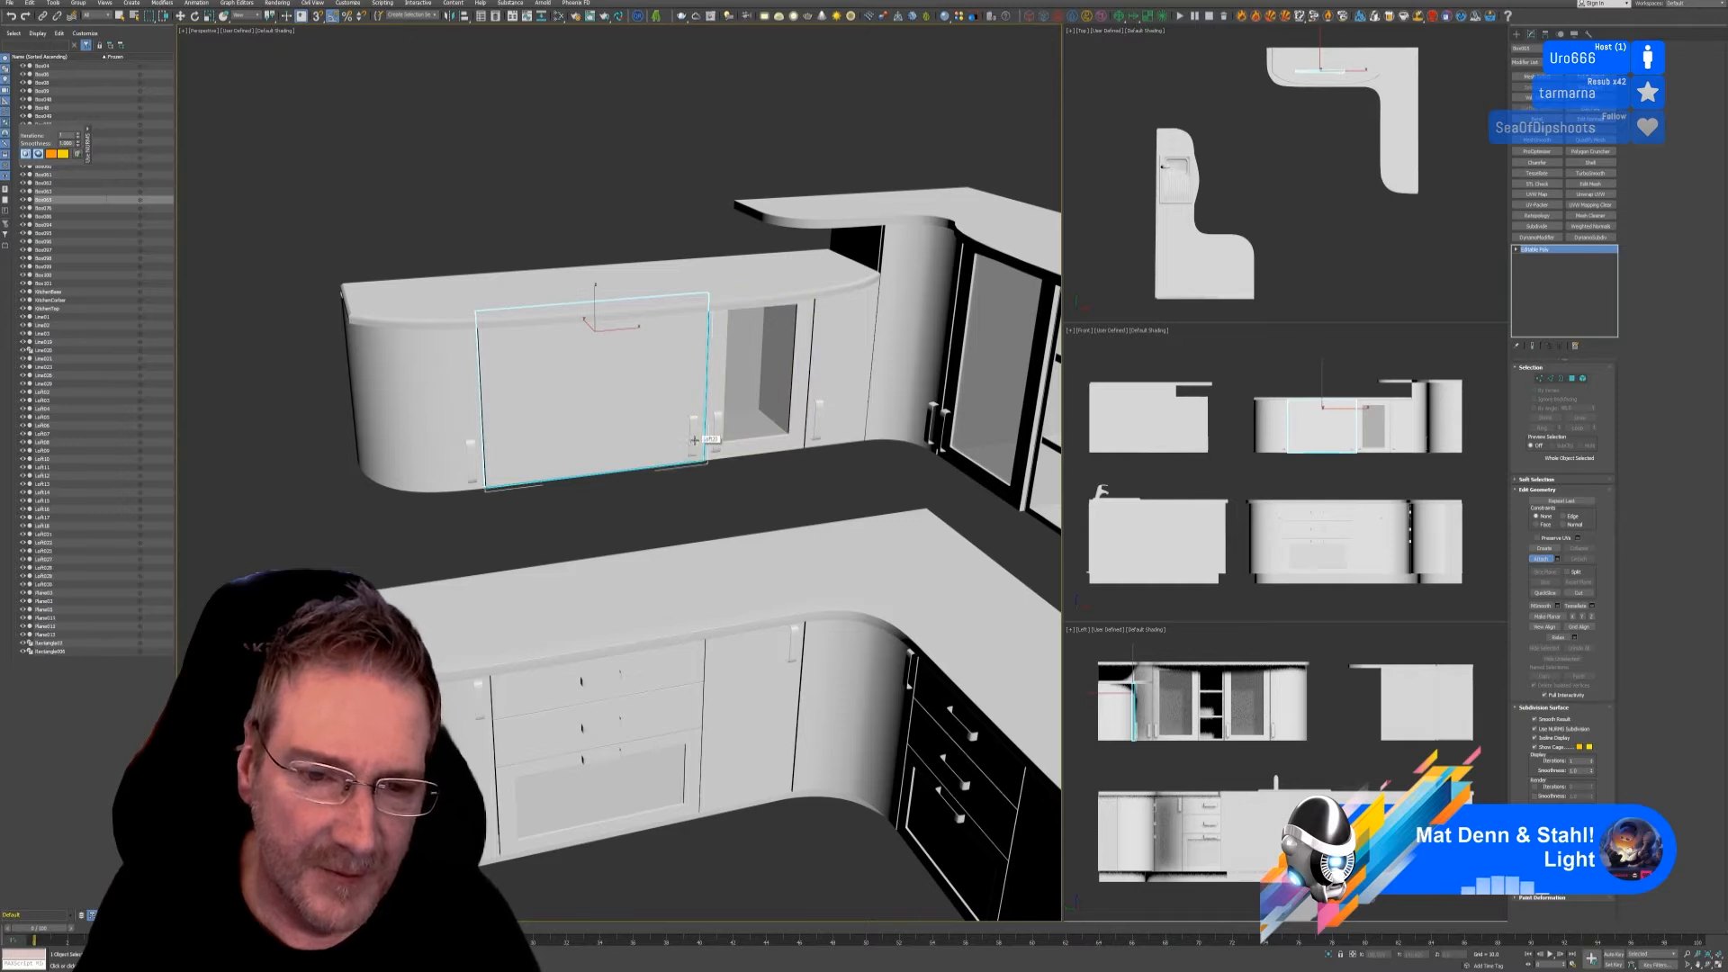
left_click(1552, 559)
key("w")
Step: Attach the vertical handle to the narrow wall cabinet door between the glazed door and the inner corner
middle_click_drag(842, 475, 570, 501)
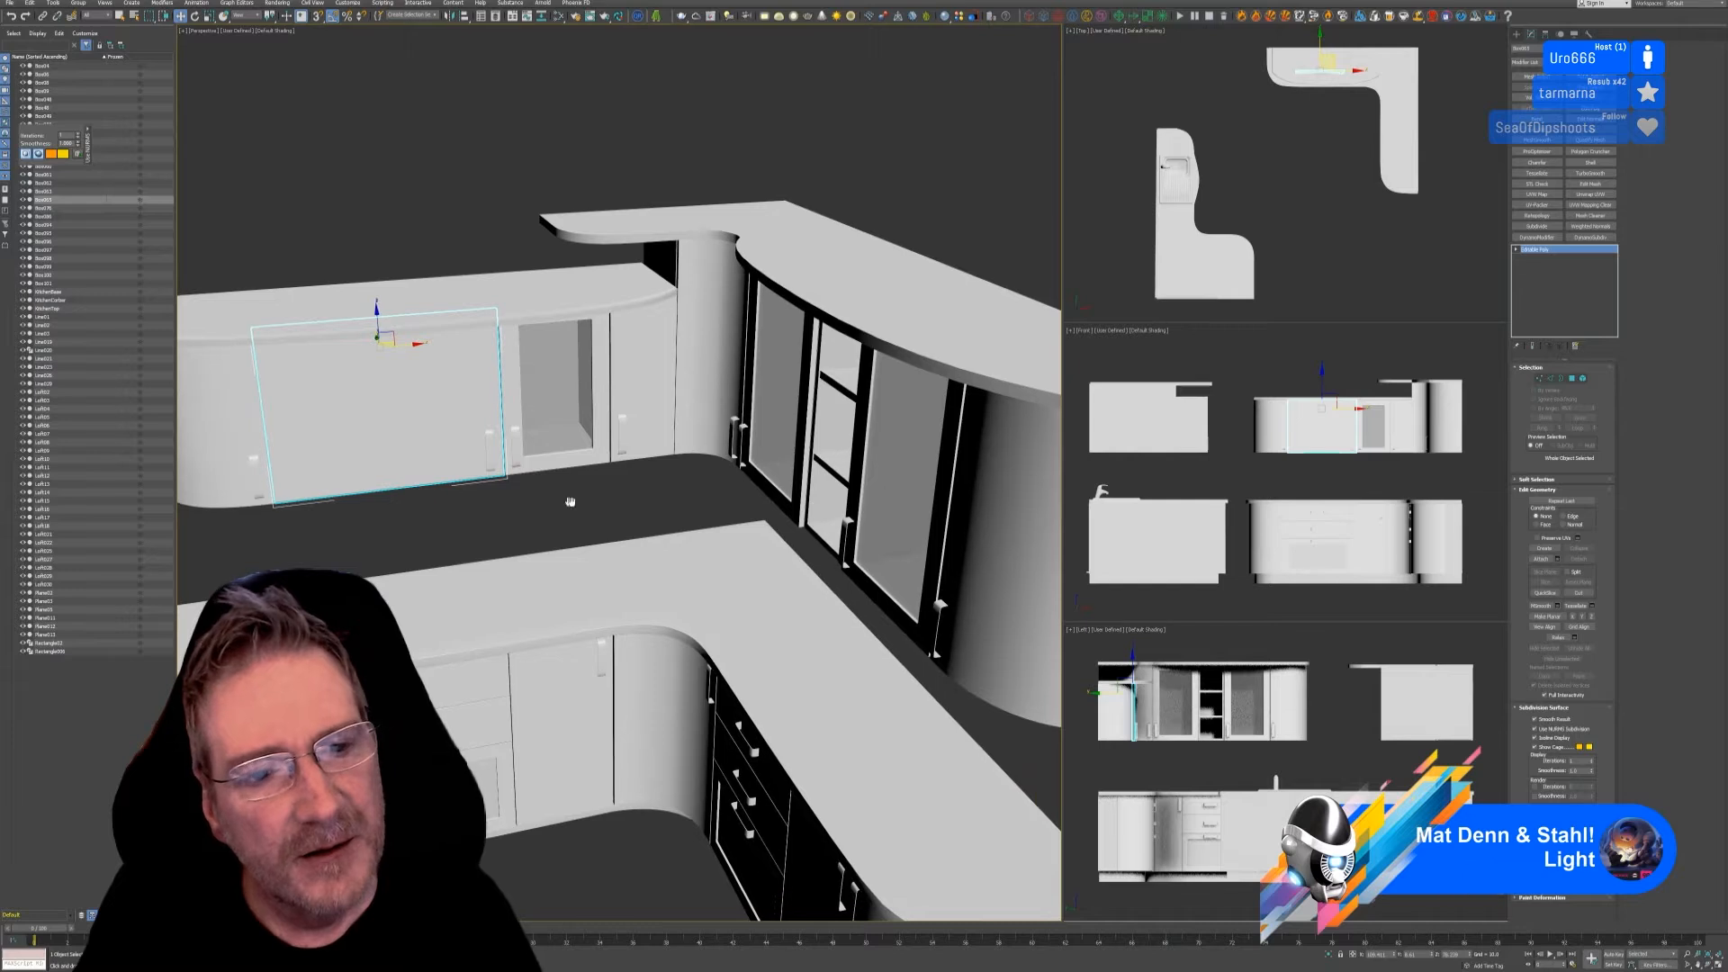
left_click(662, 373)
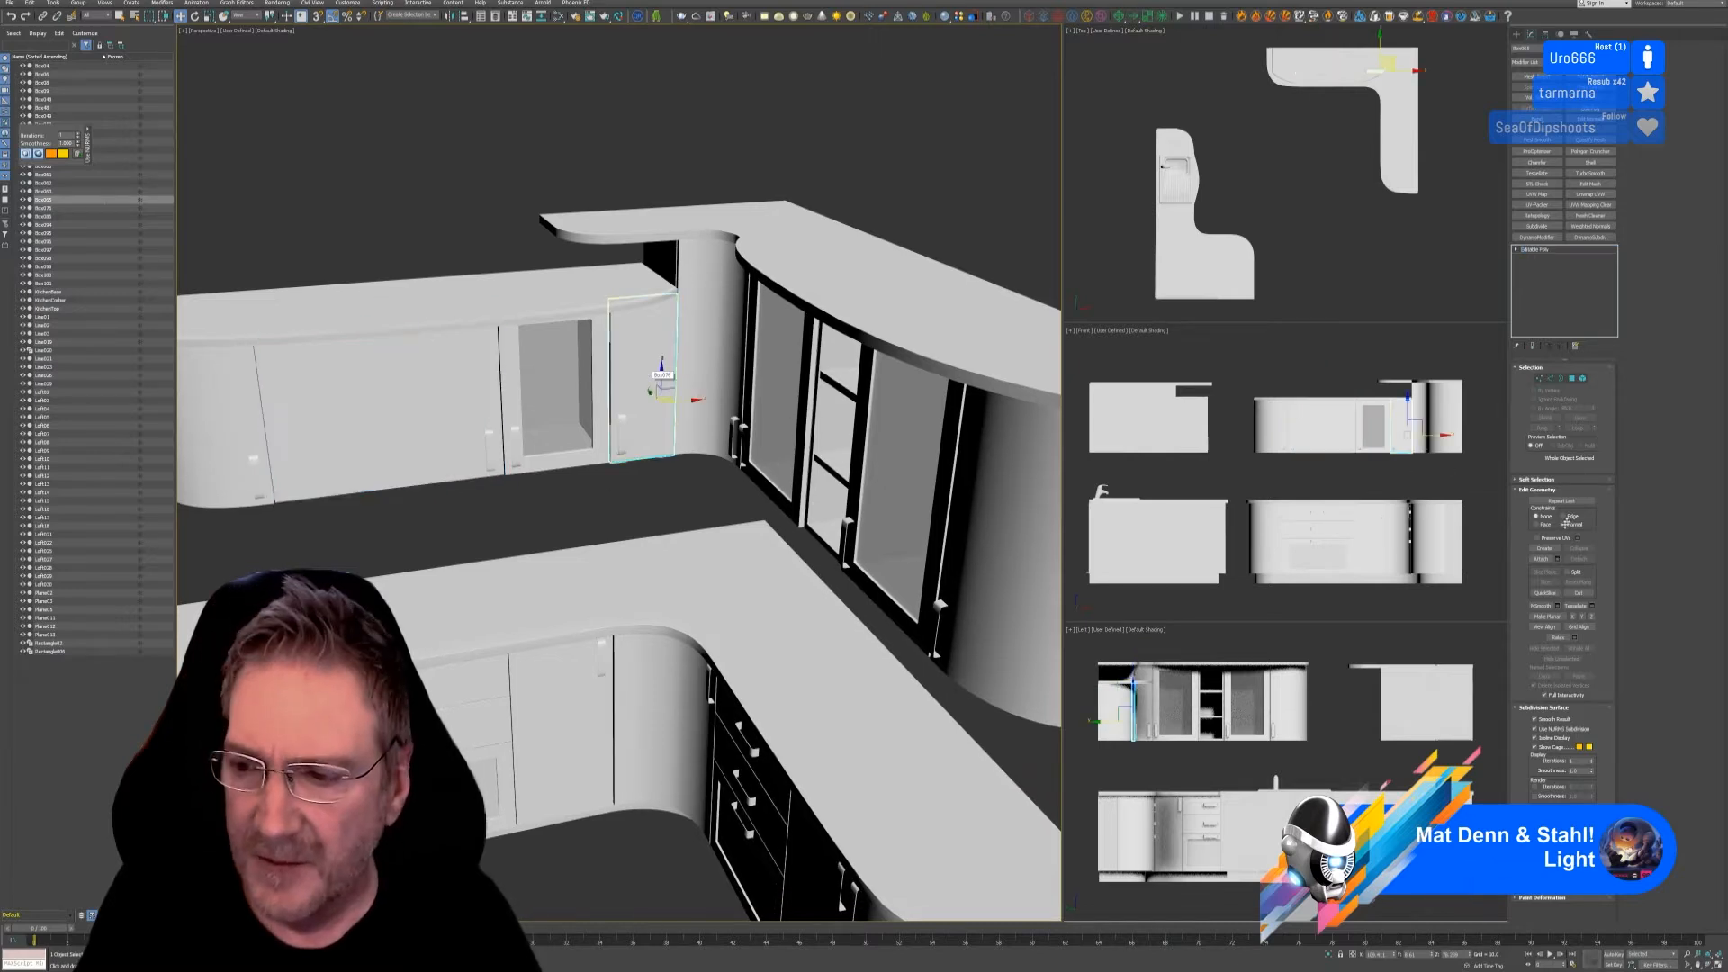
left_click(1544, 561)
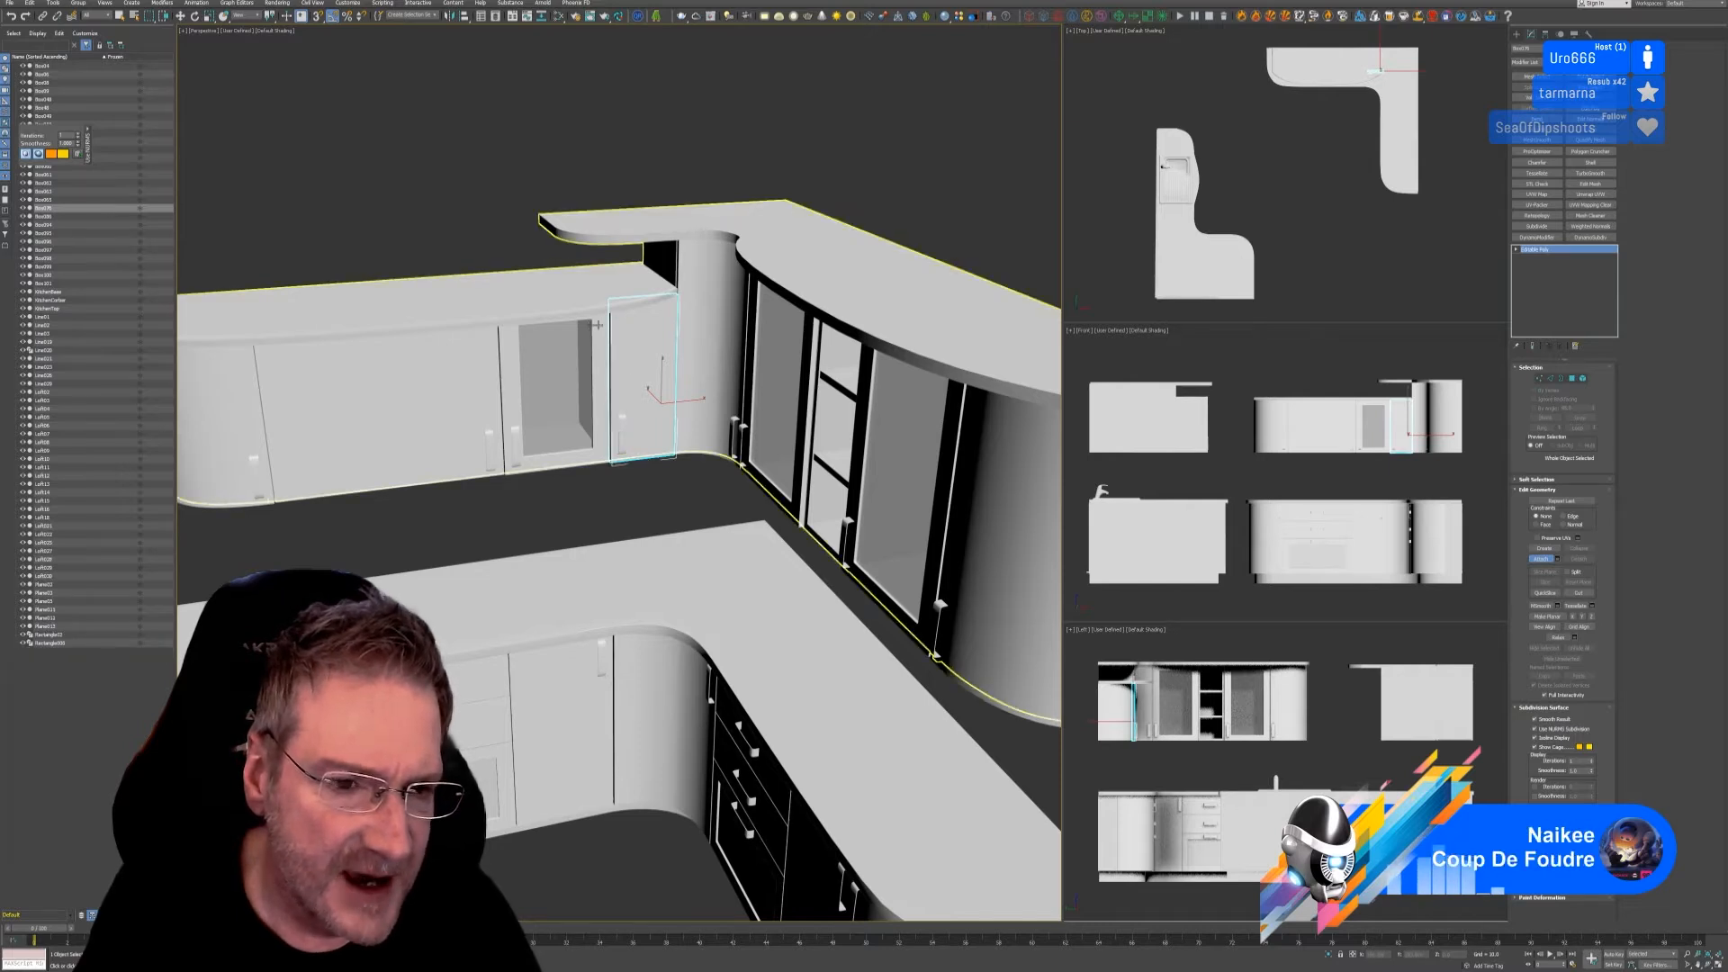
left_click(1541, 558)
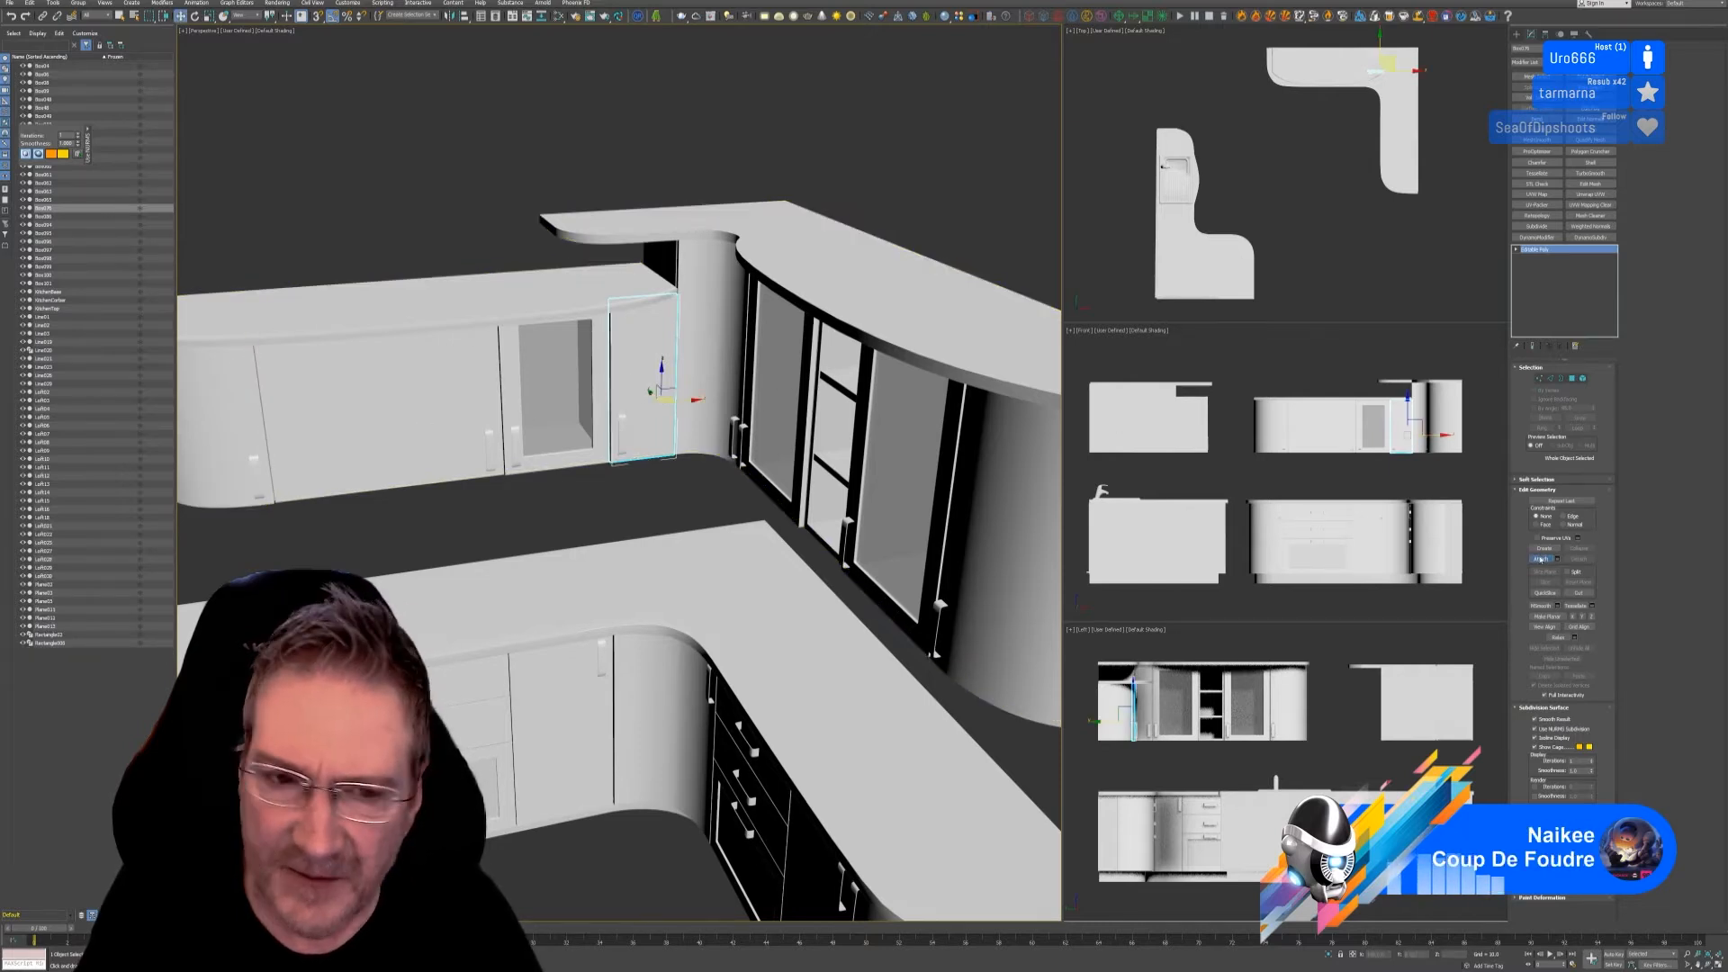
Step: Attach the vertical handle to the tall curved inner corner door of the wall cabinets
middle_click_drag(602, 498, 616, 503)
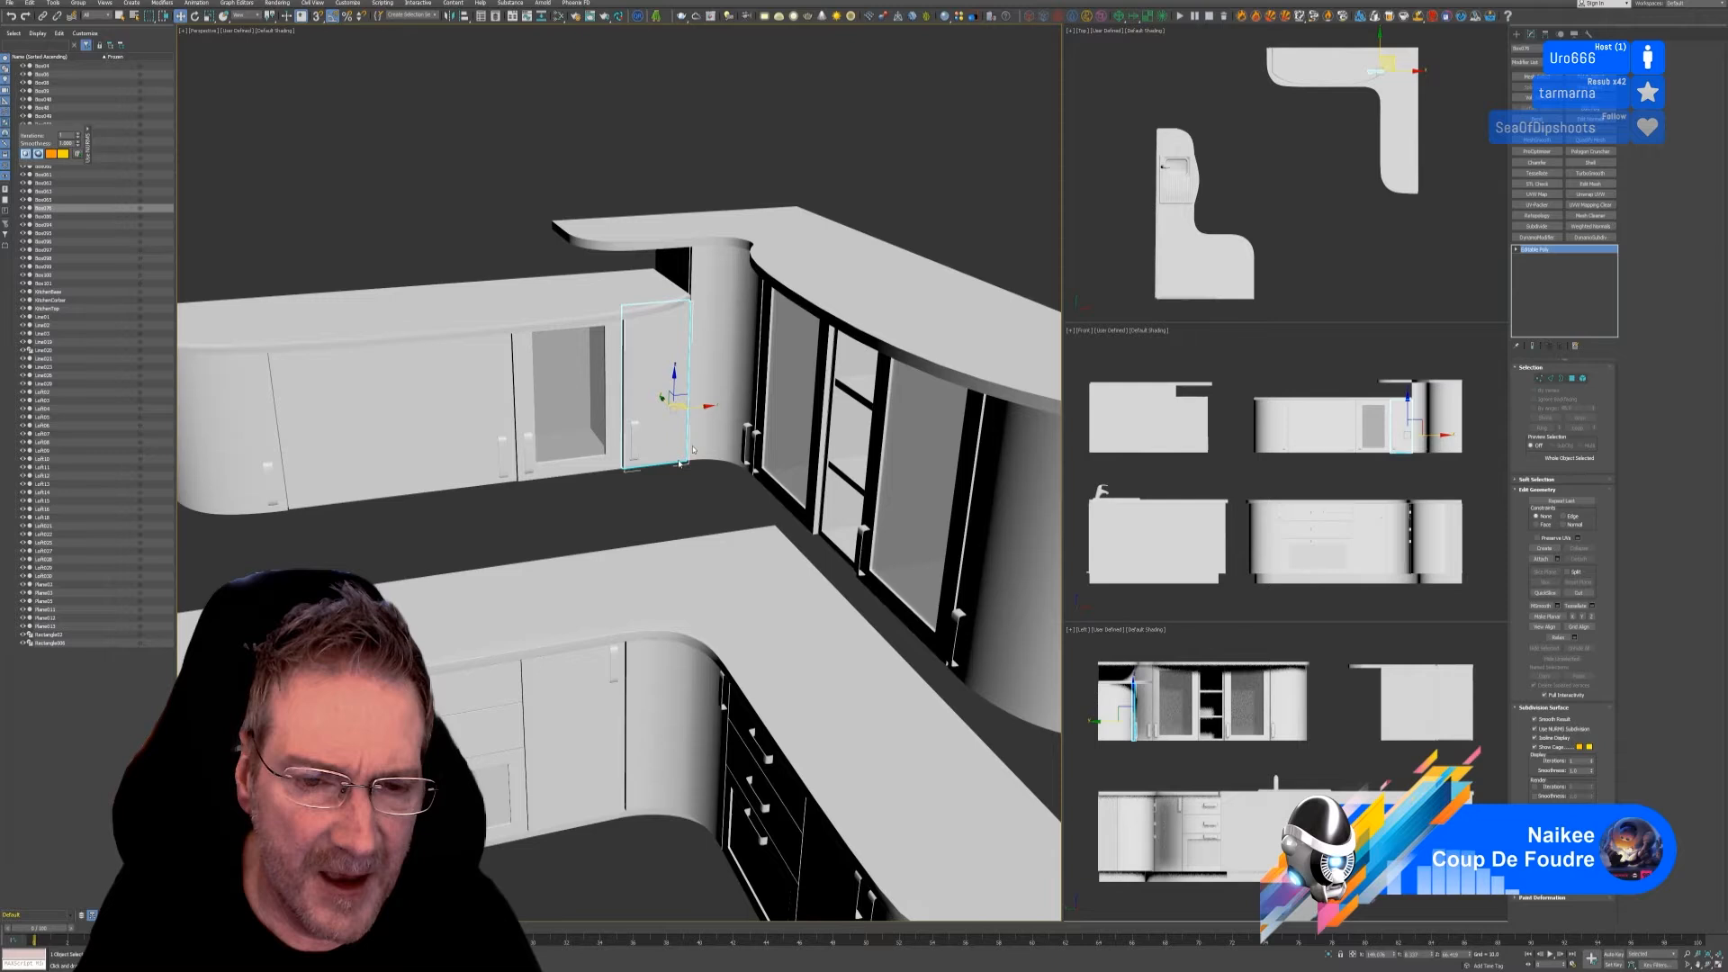
left_click(722, 406)
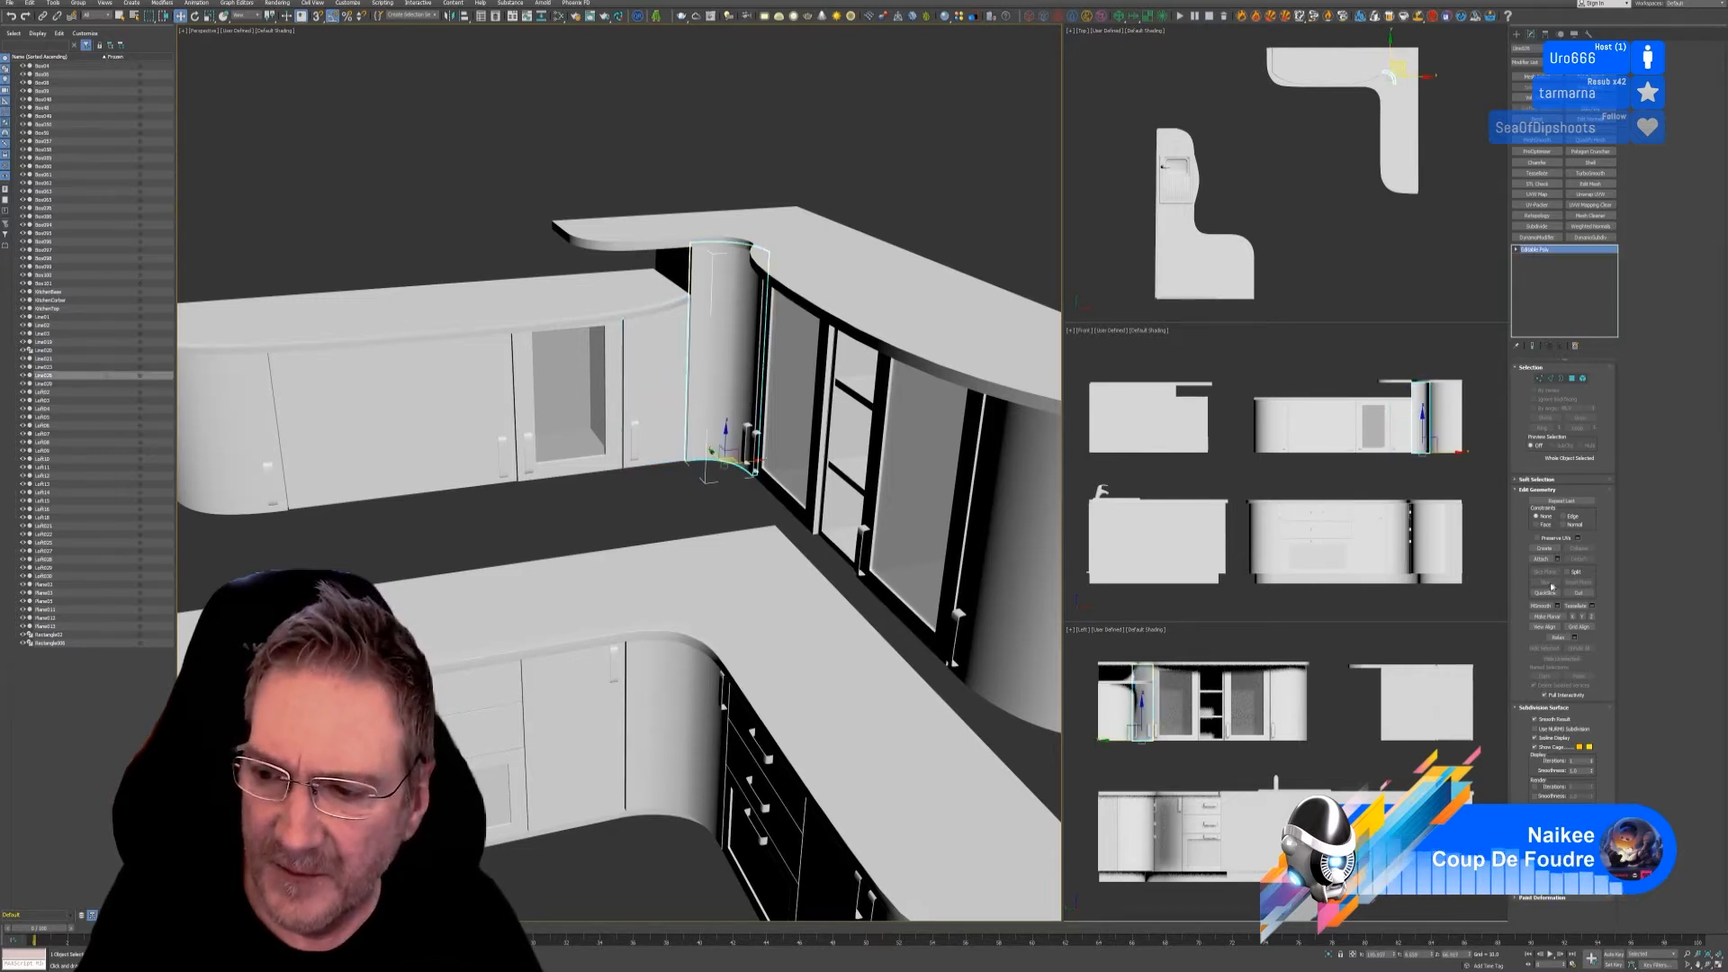
left_click(1541, 559)
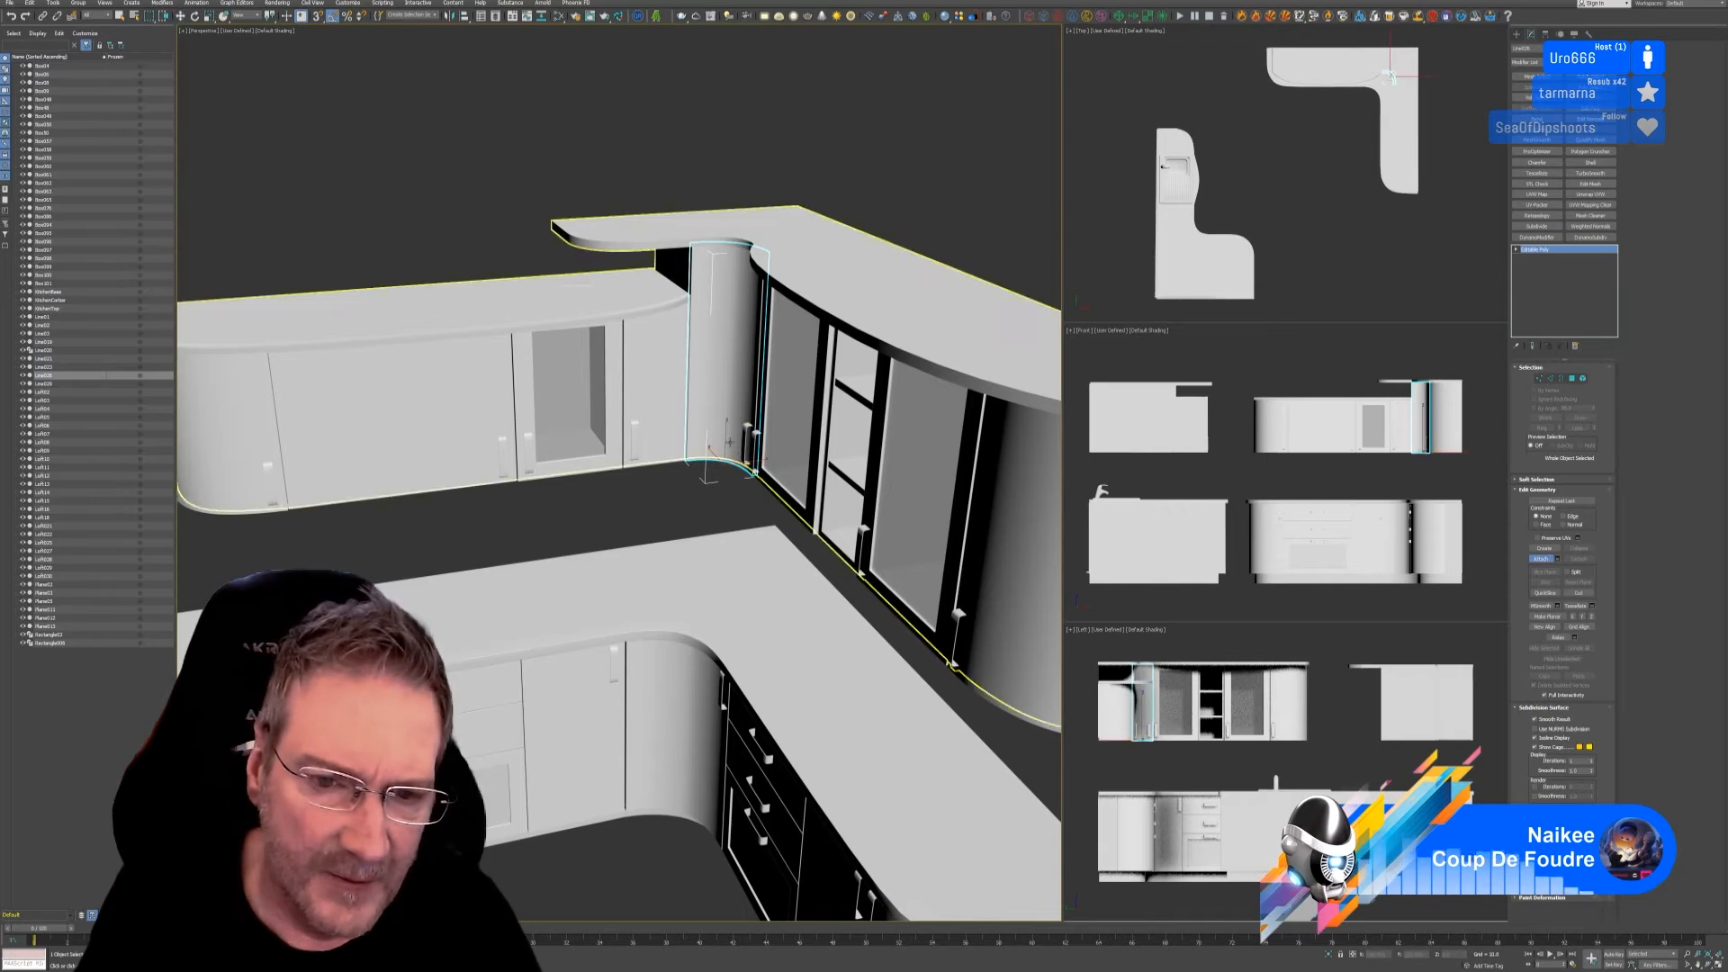
middle_click_drag(749, 491, 668, 443, "alt")
left_click(669, 443)
left_click(749, 427)
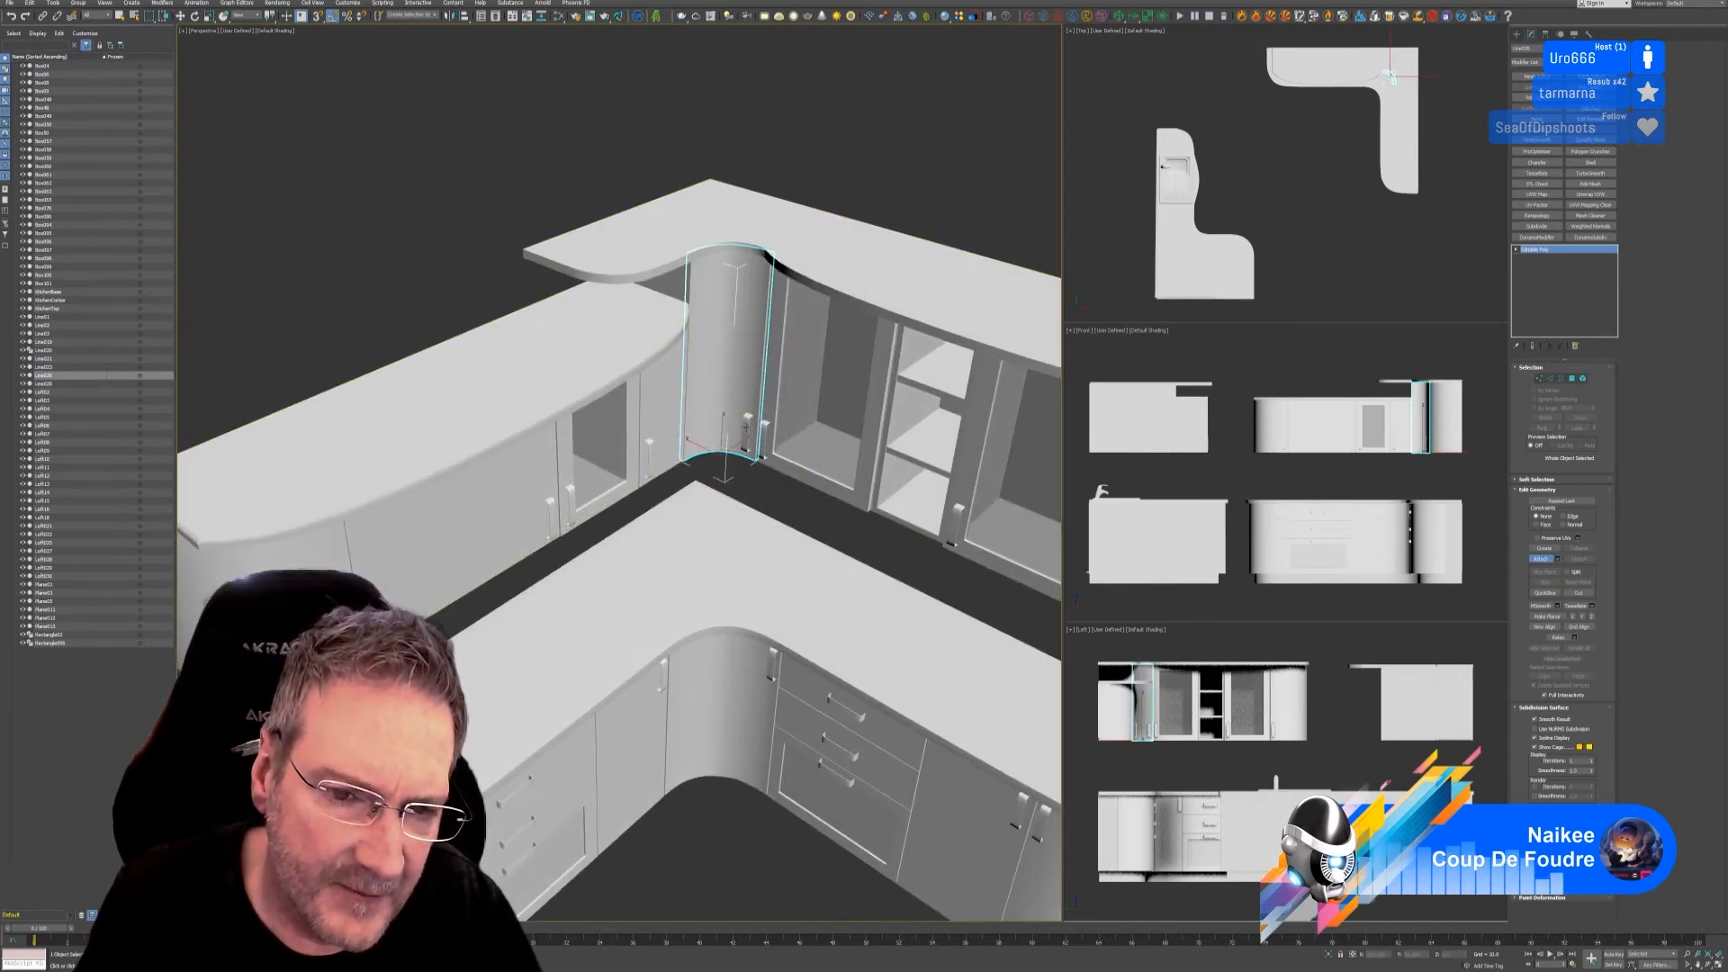
left_click(1538, 559)
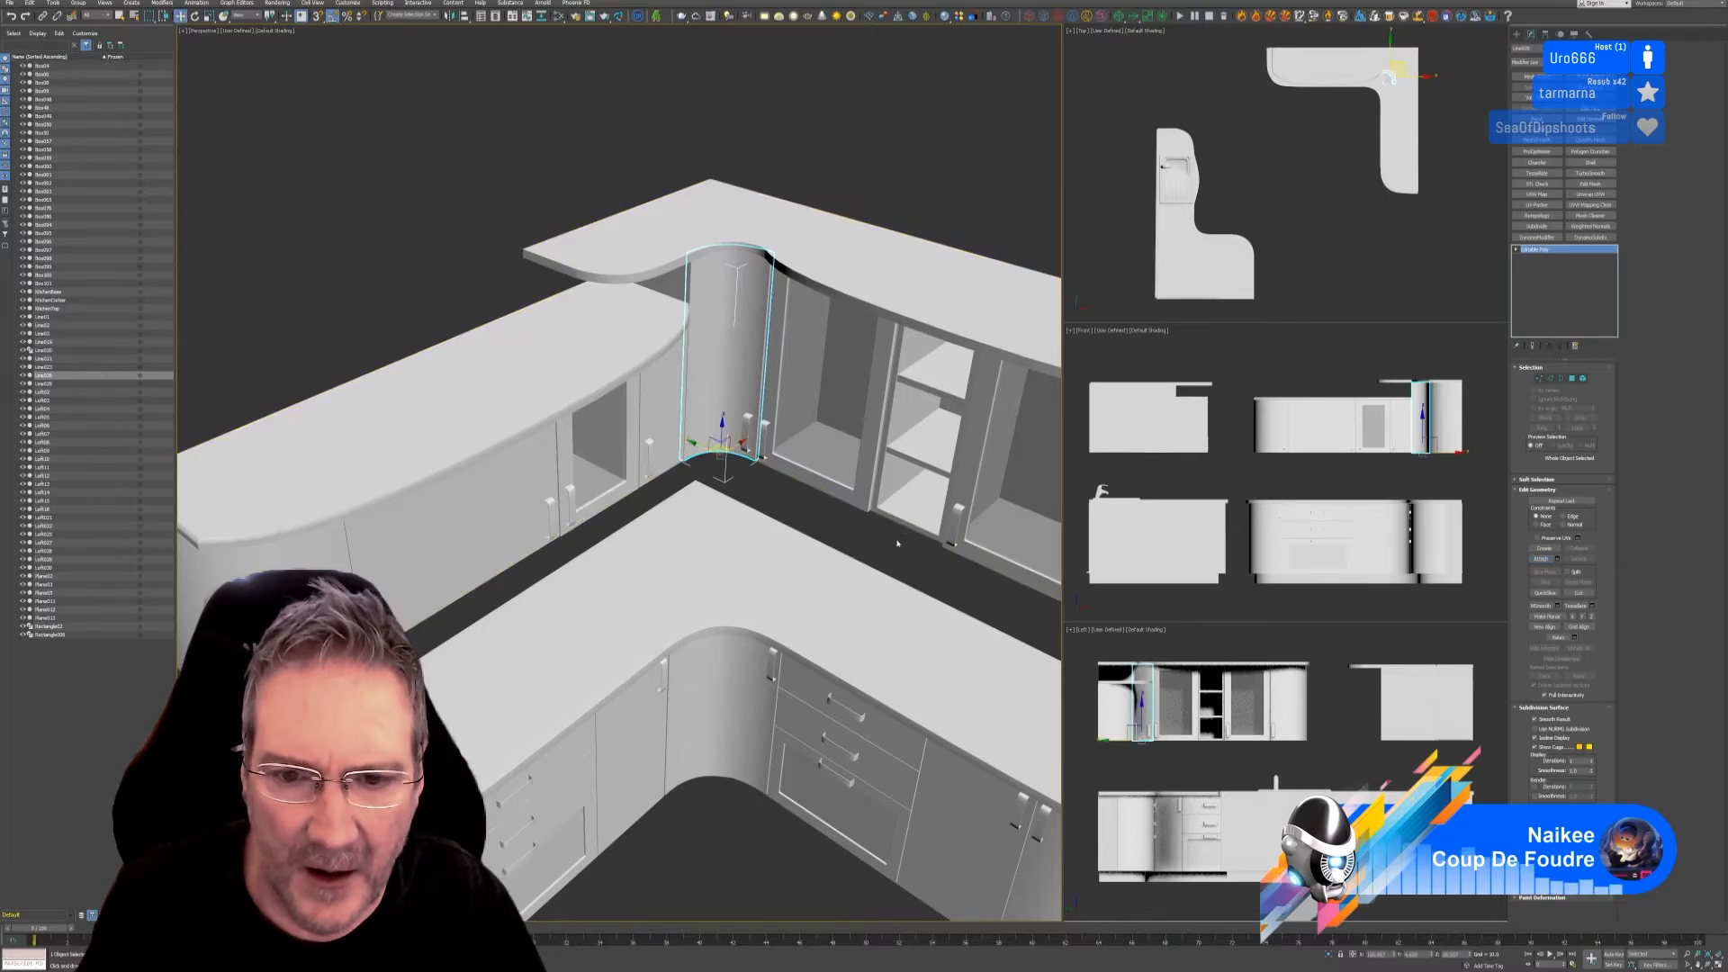
Step: Attach the vertical handle to the frame of the glazed door in the low wall cabinet
middle_click_drag(890, 545, 866, 511)
middle_click_drag(593, 569, 580, 517, "alt")
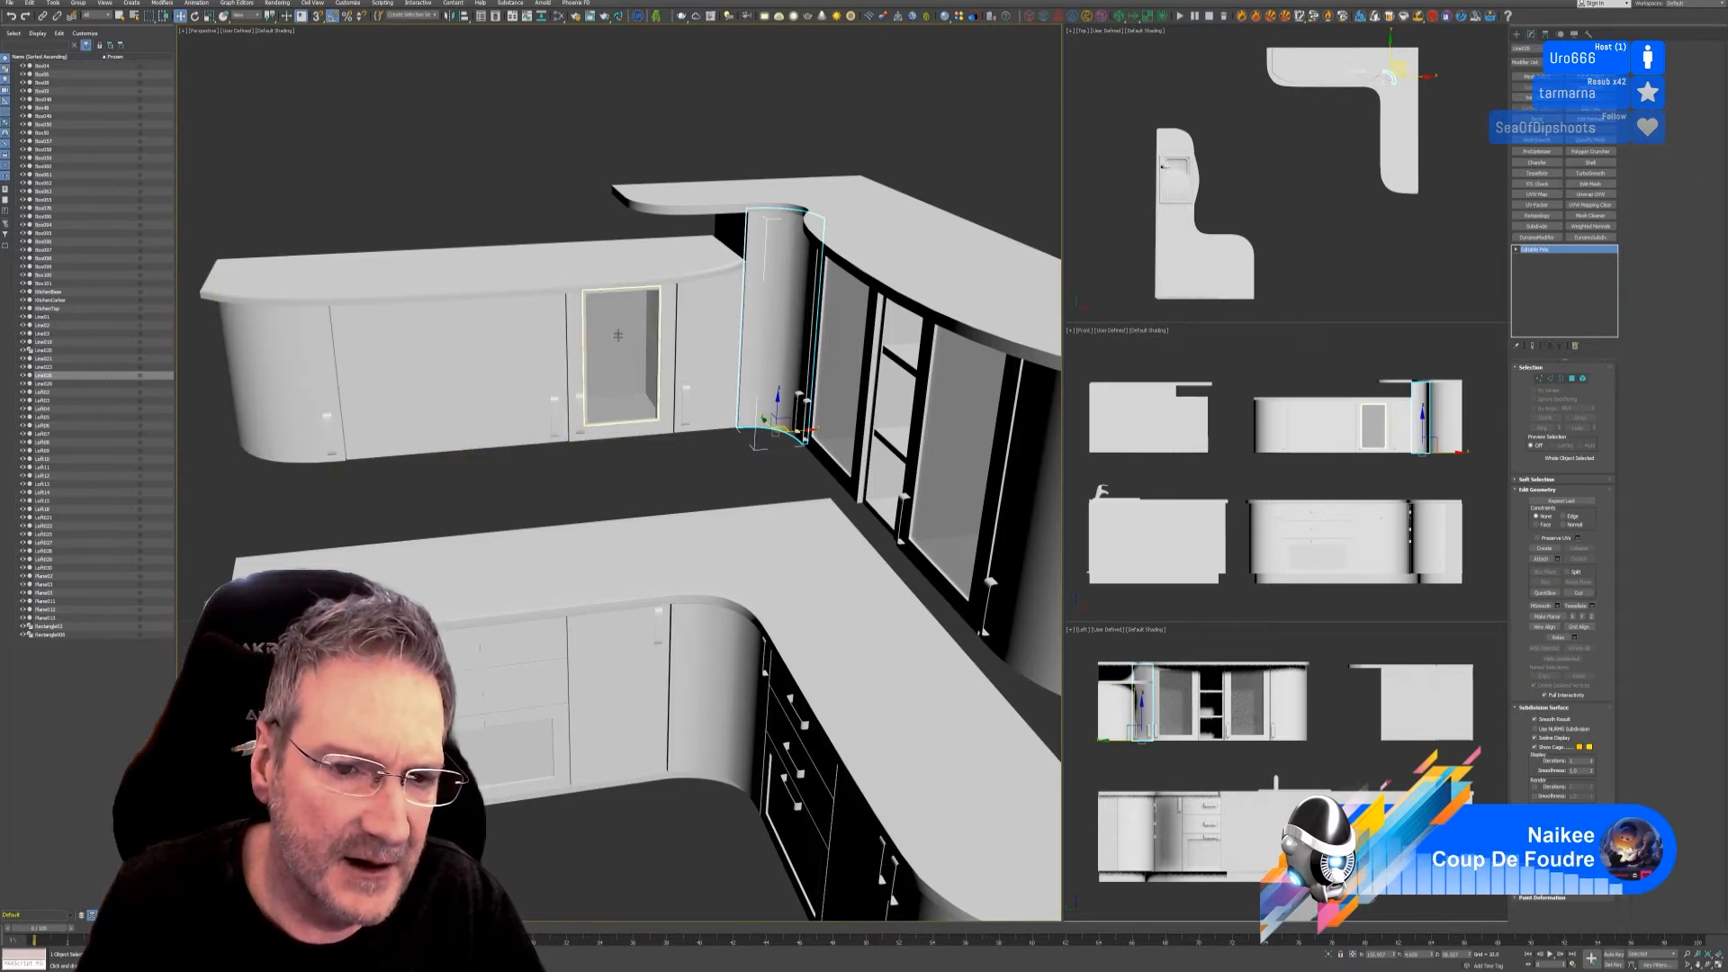
scroll(620, 314, "up", 5)
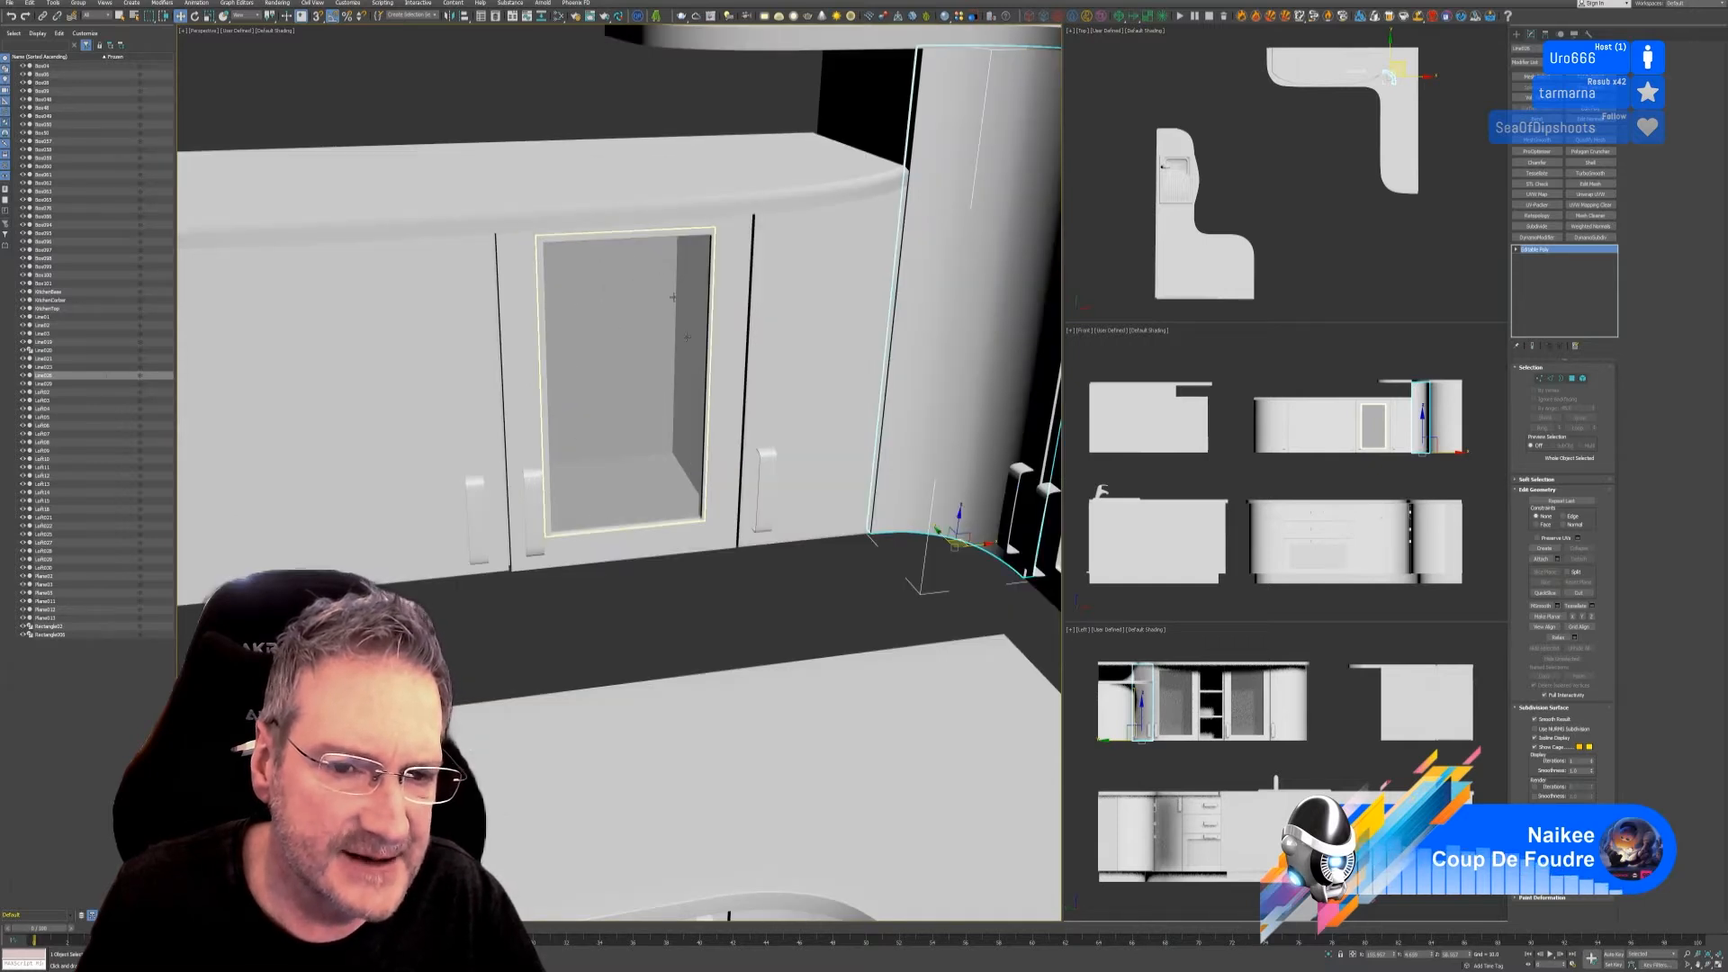
left_click(726, 436)
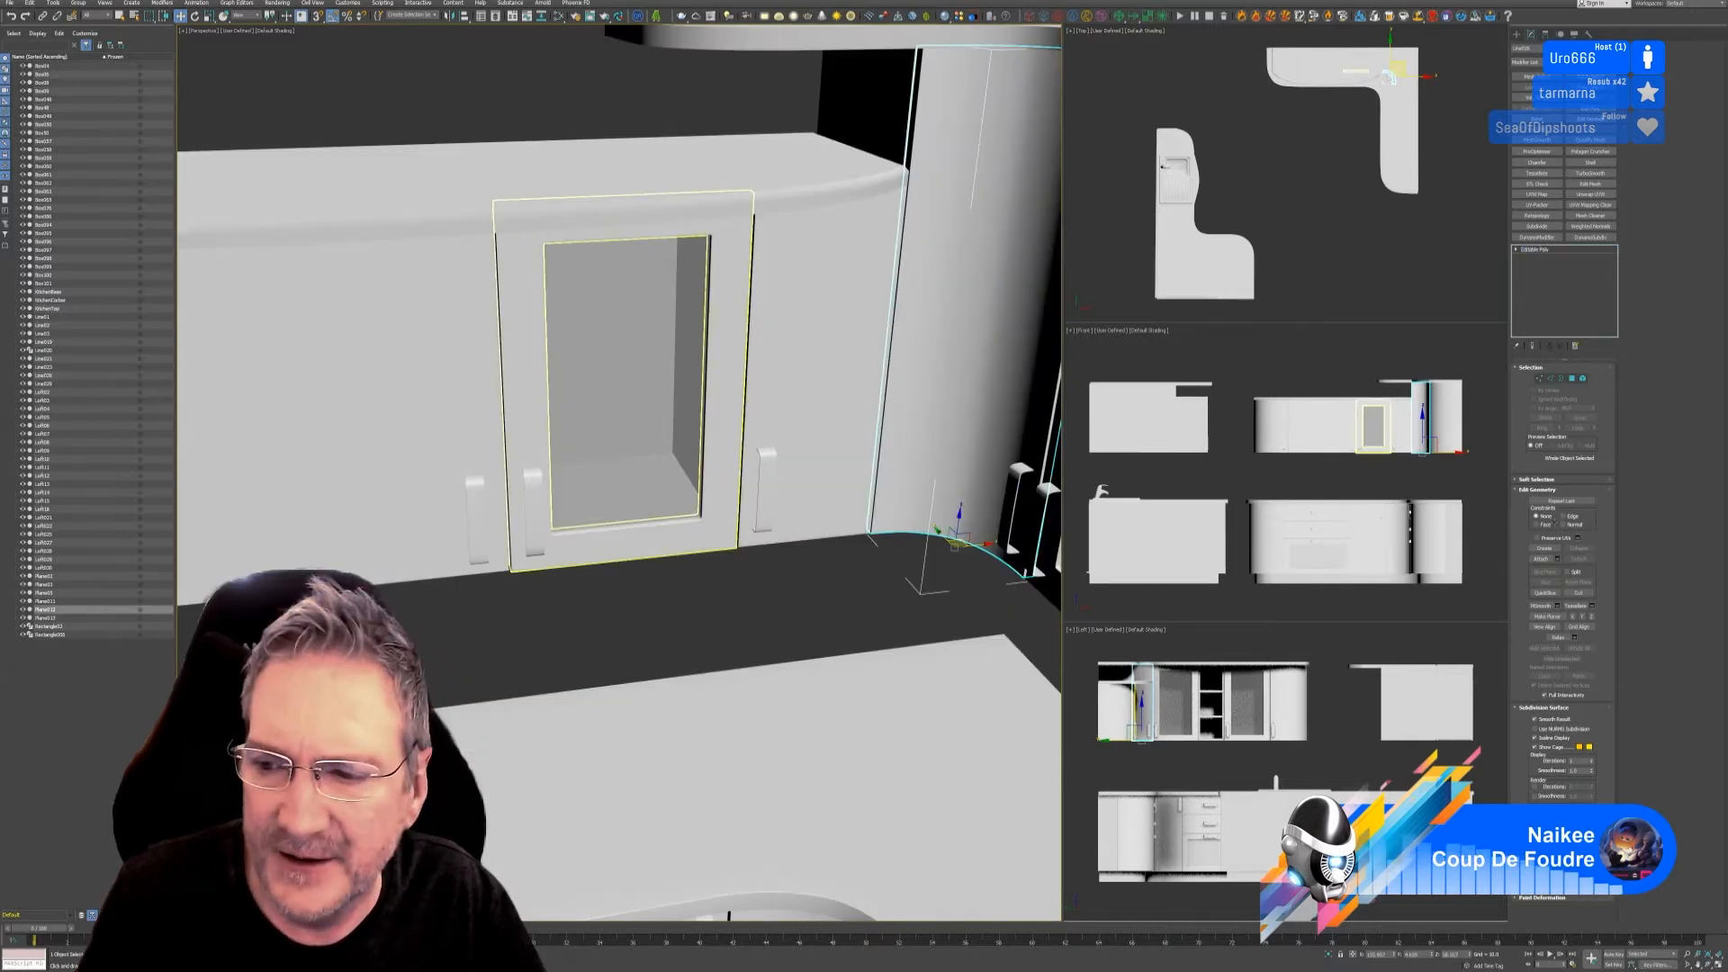
left_click(1540, 559)
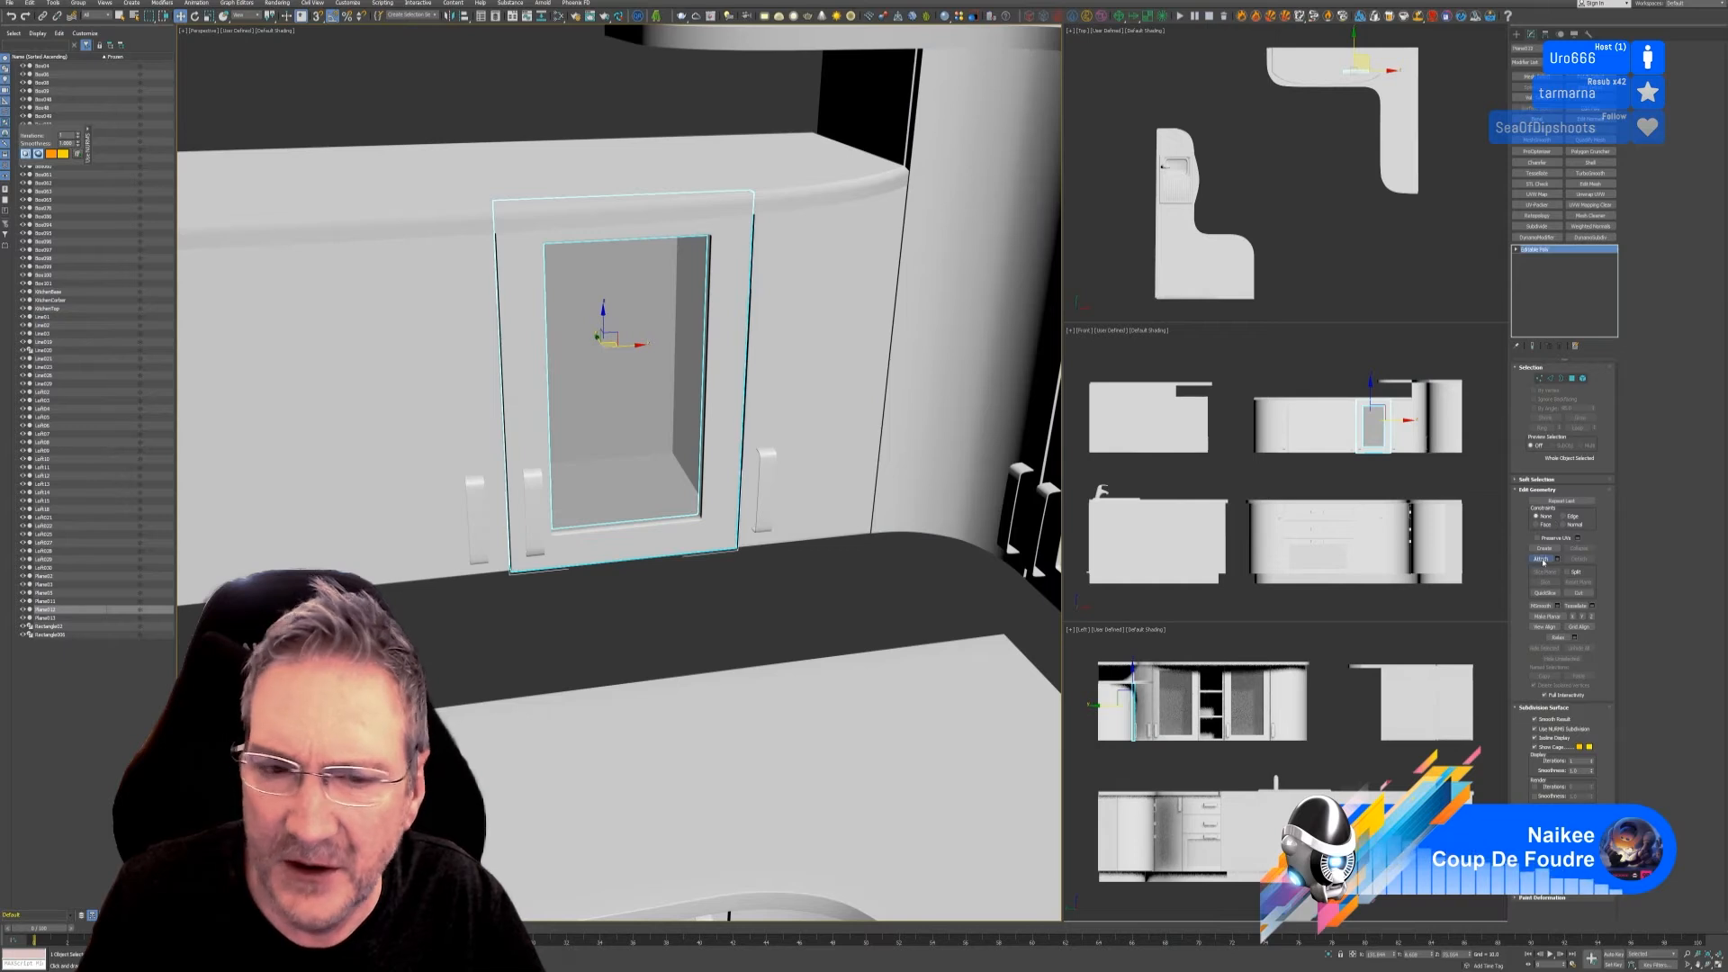
left_click(536, 495)
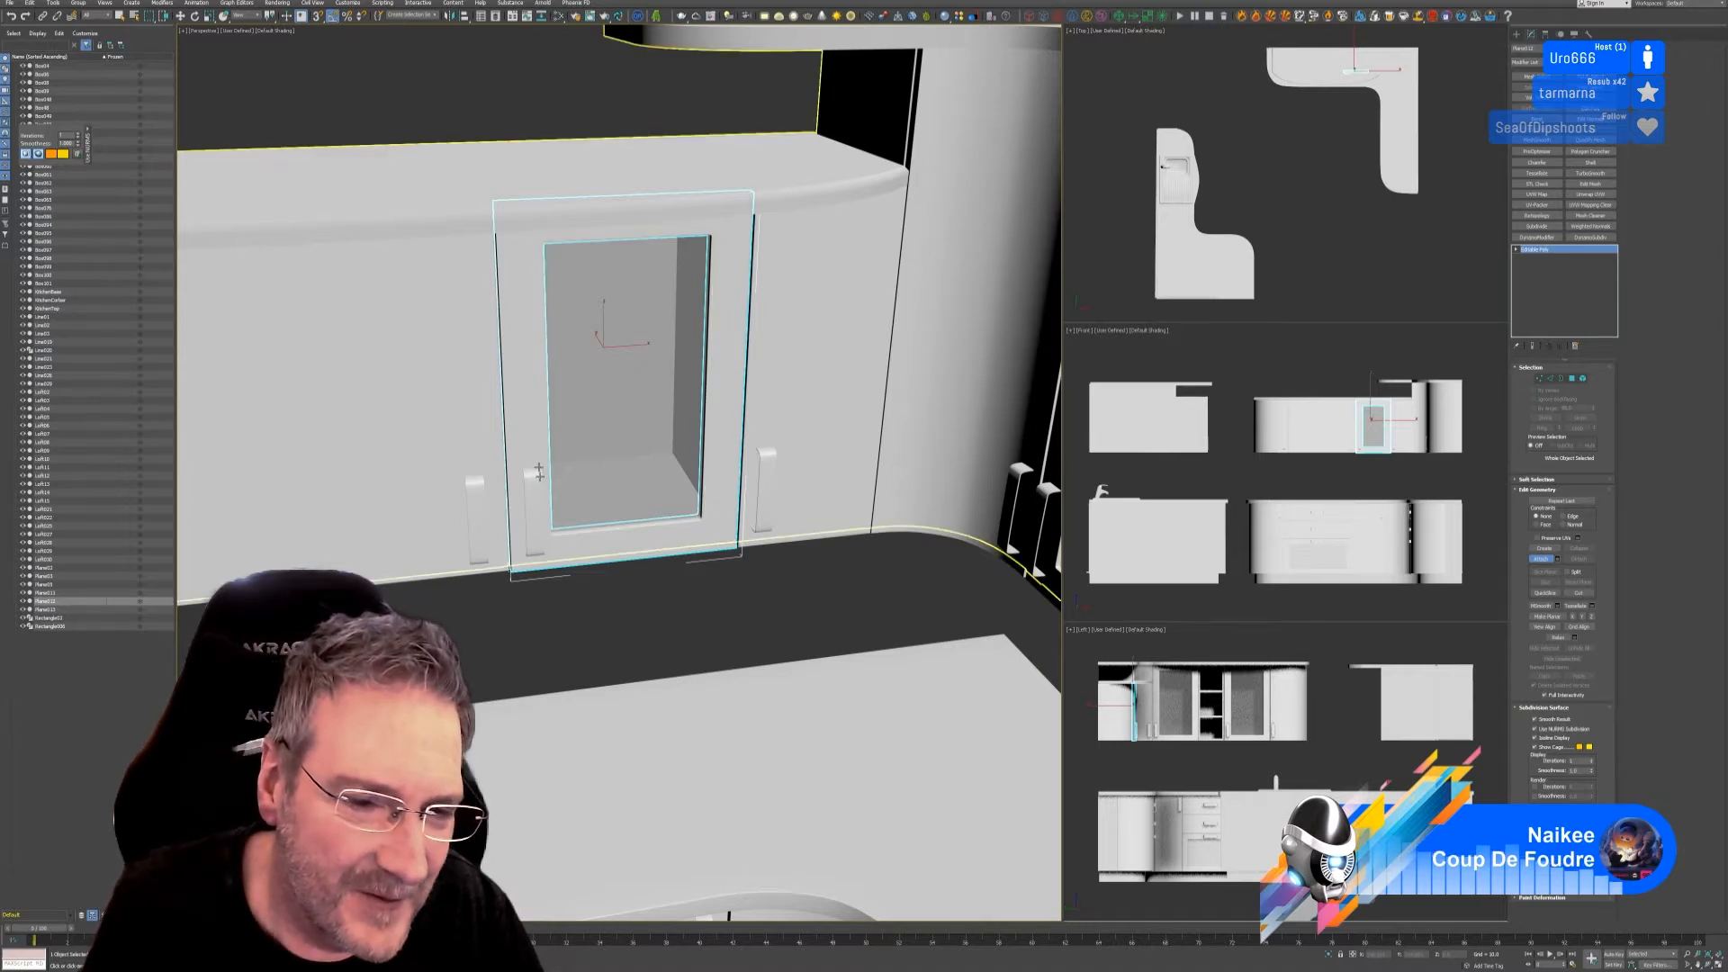
Step: Try to attach the glass pane to its door frame, using Match Material IDs to Material with Condense Material and IDs
left_click(593, 387)
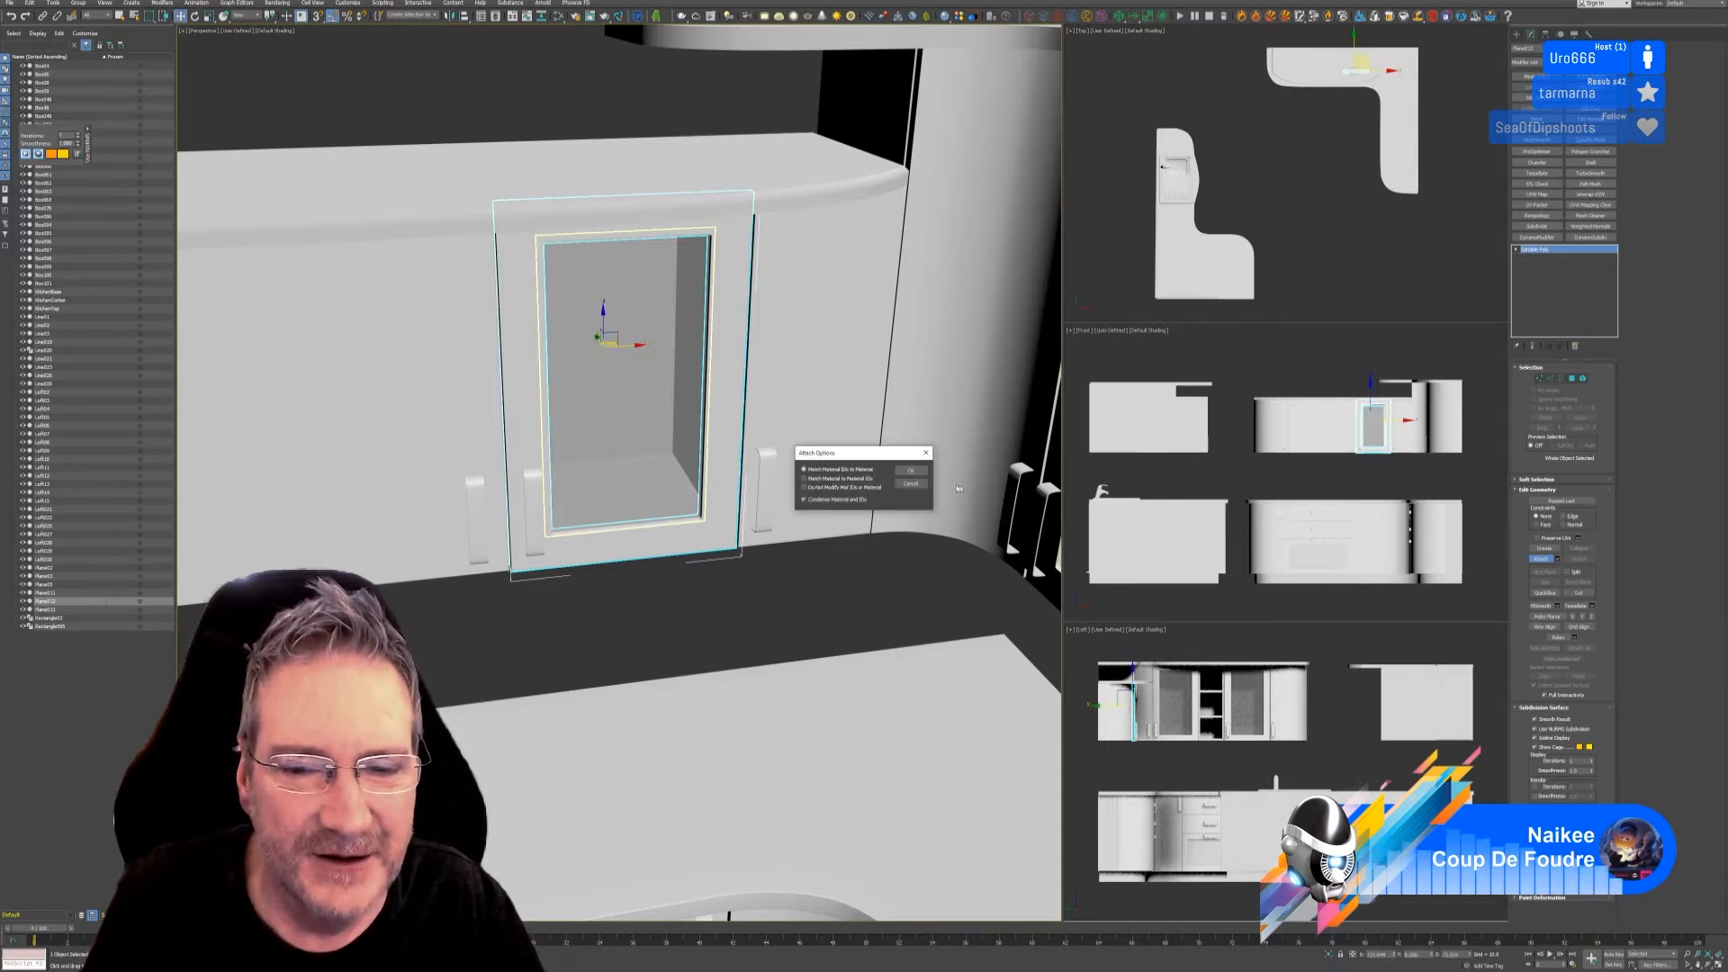
left_click(910, 470)
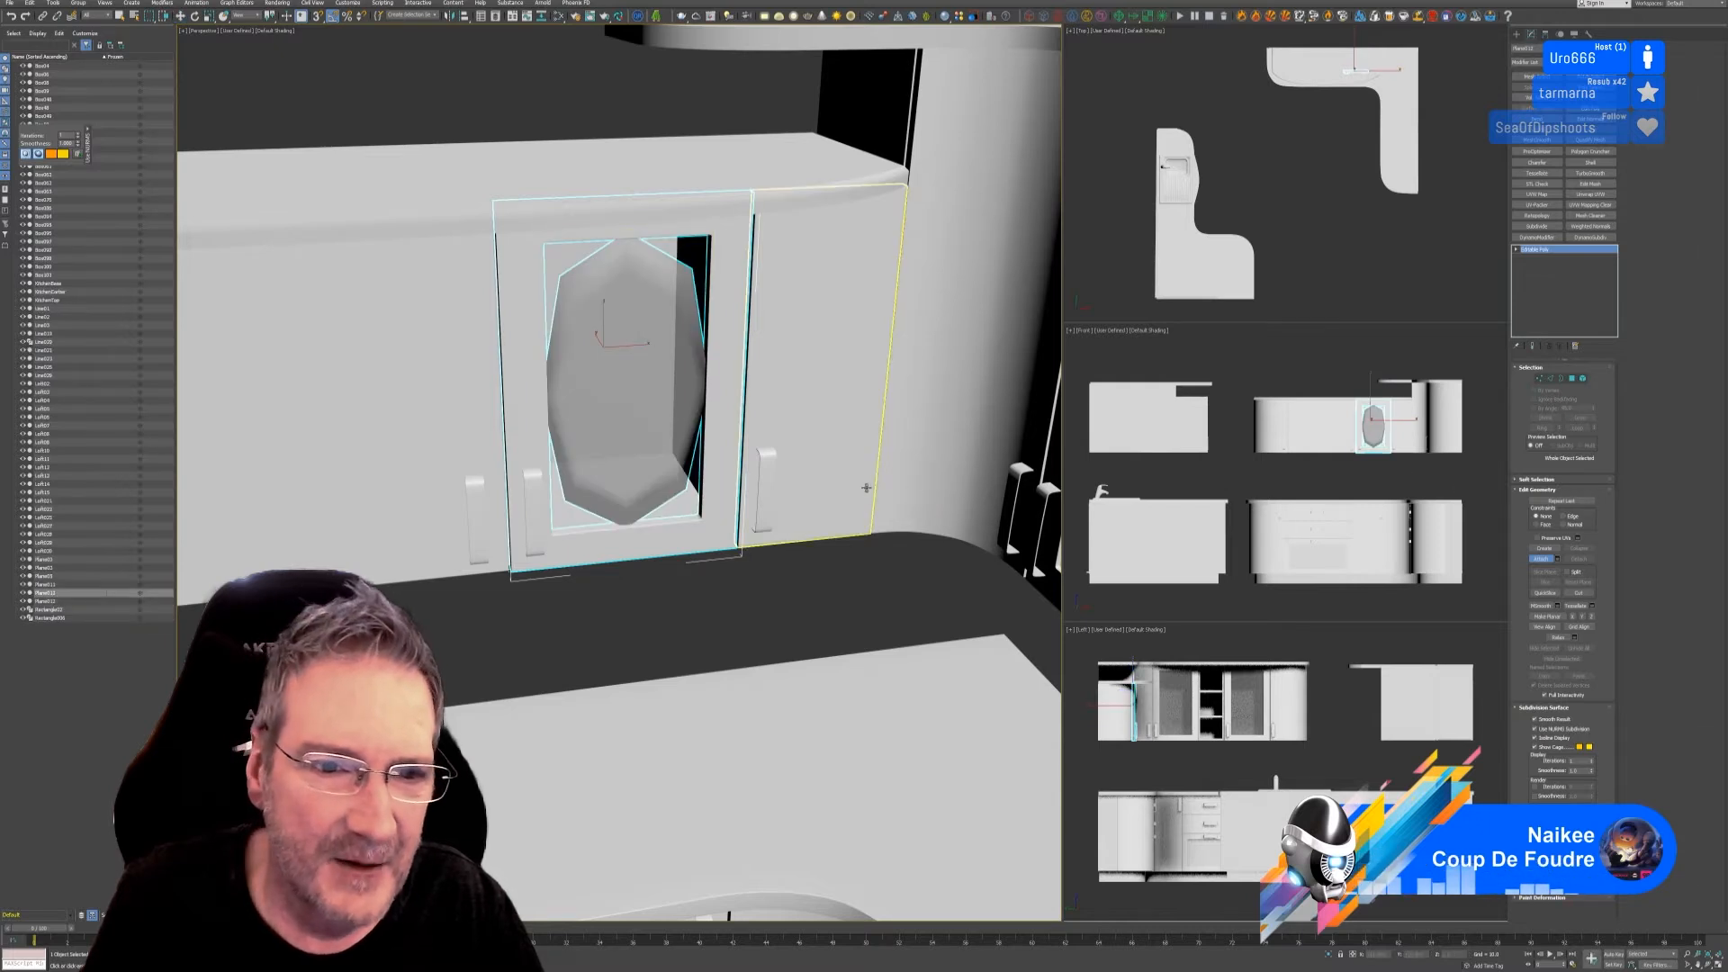
scroll(684, 378, "up", 3)
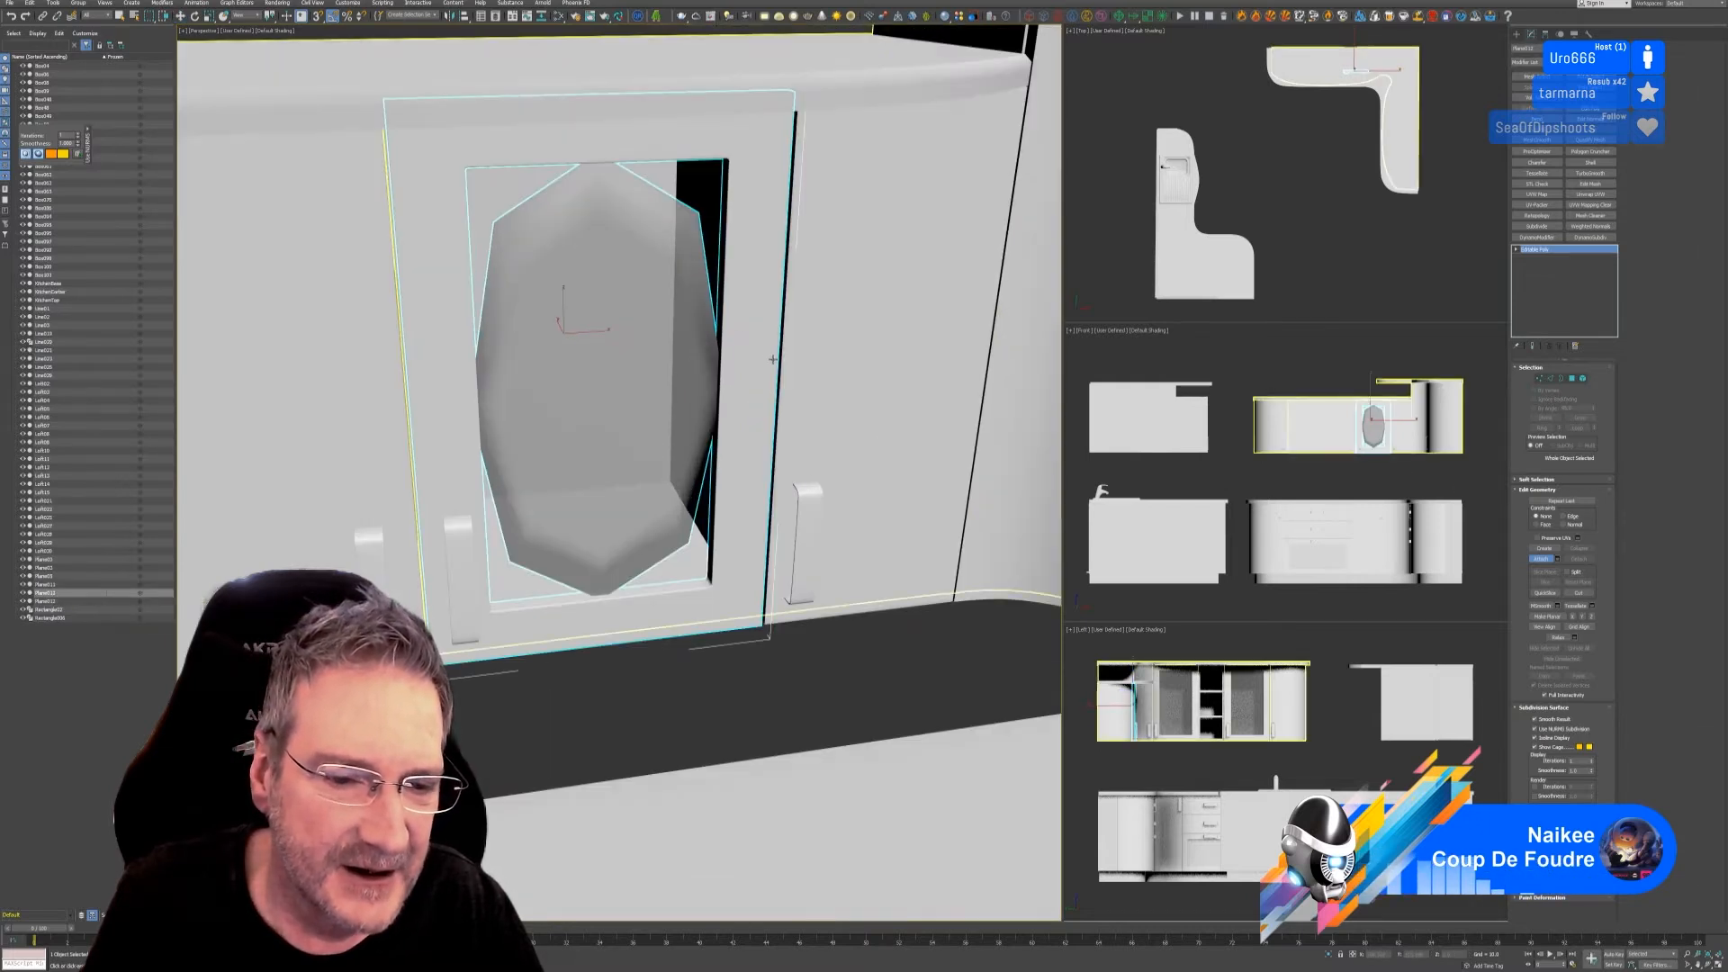
middle_click_drag(772, 359, 790, 361)
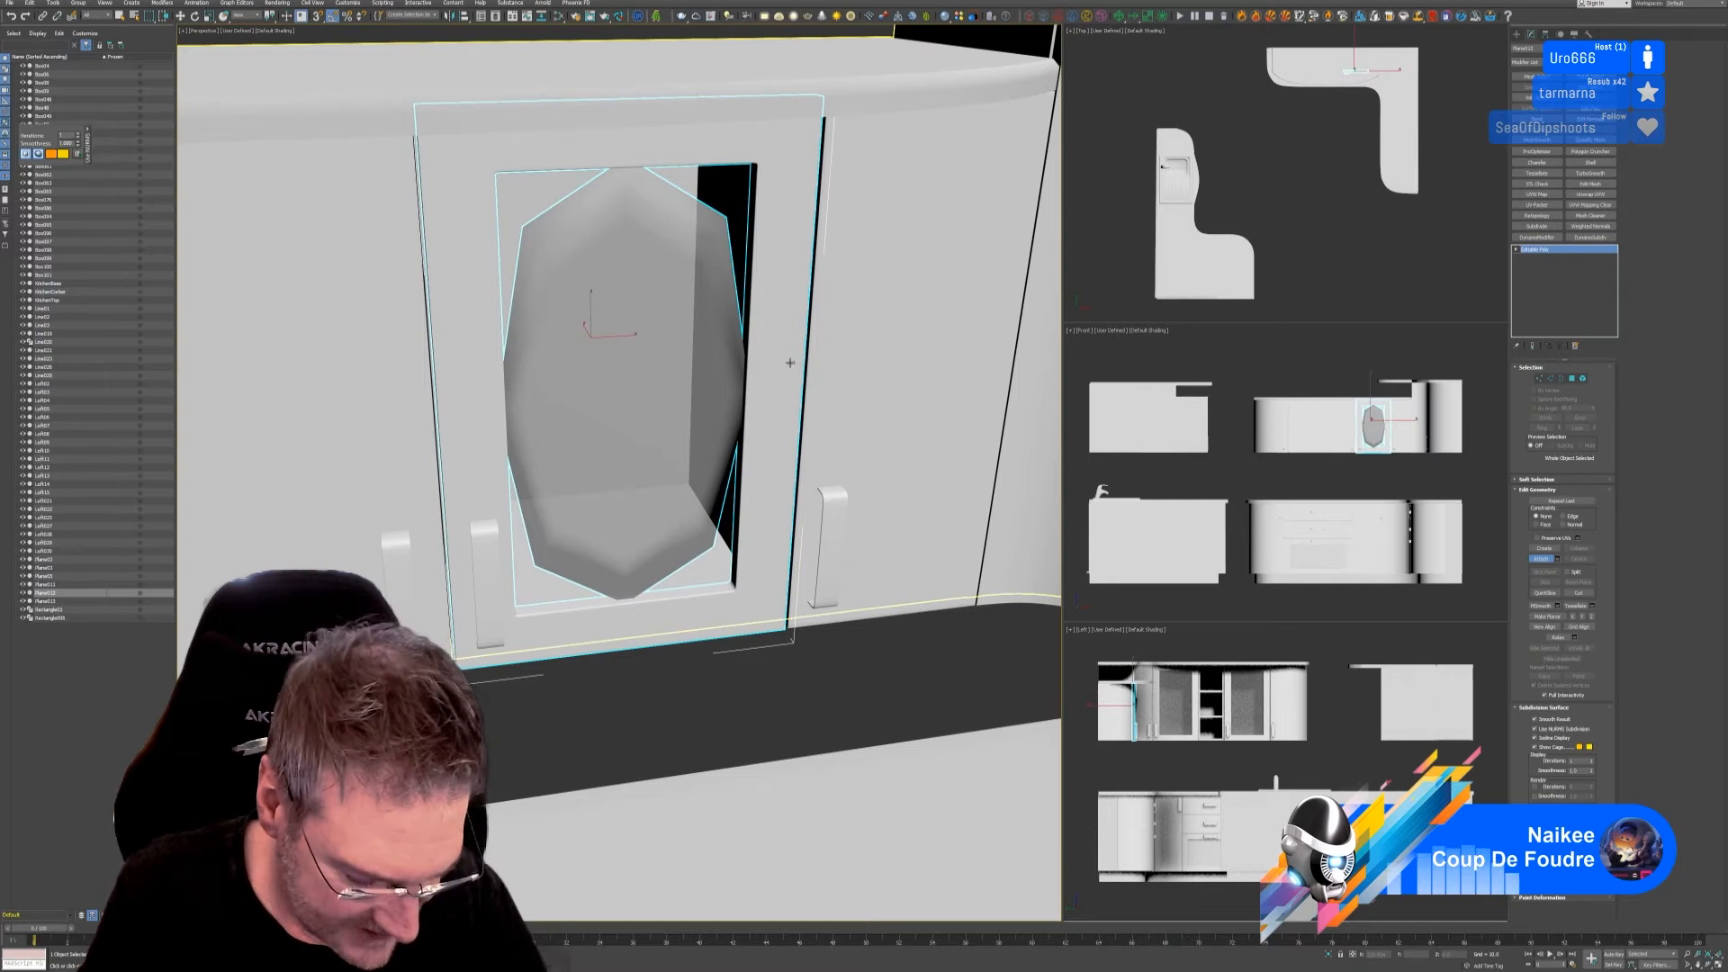
left_click(790, 361)
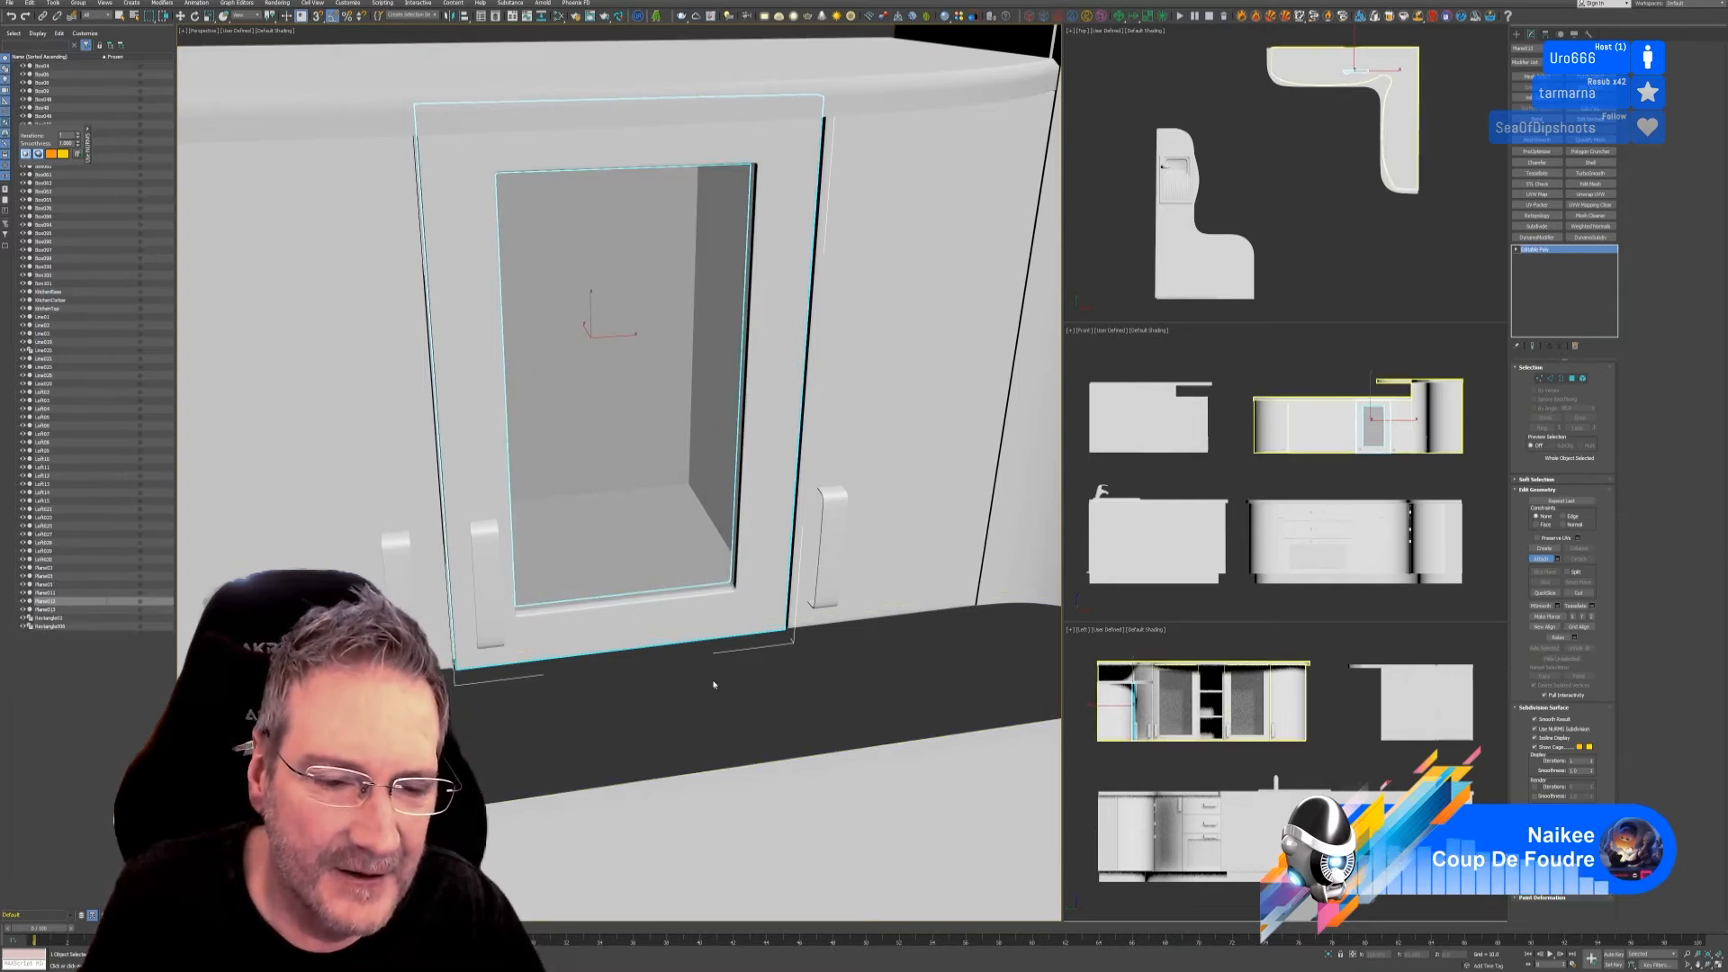
Step: Isolate the low wall cabinet's glazed door frame together with its glass pane
scroll(714, 685, "down", 3)
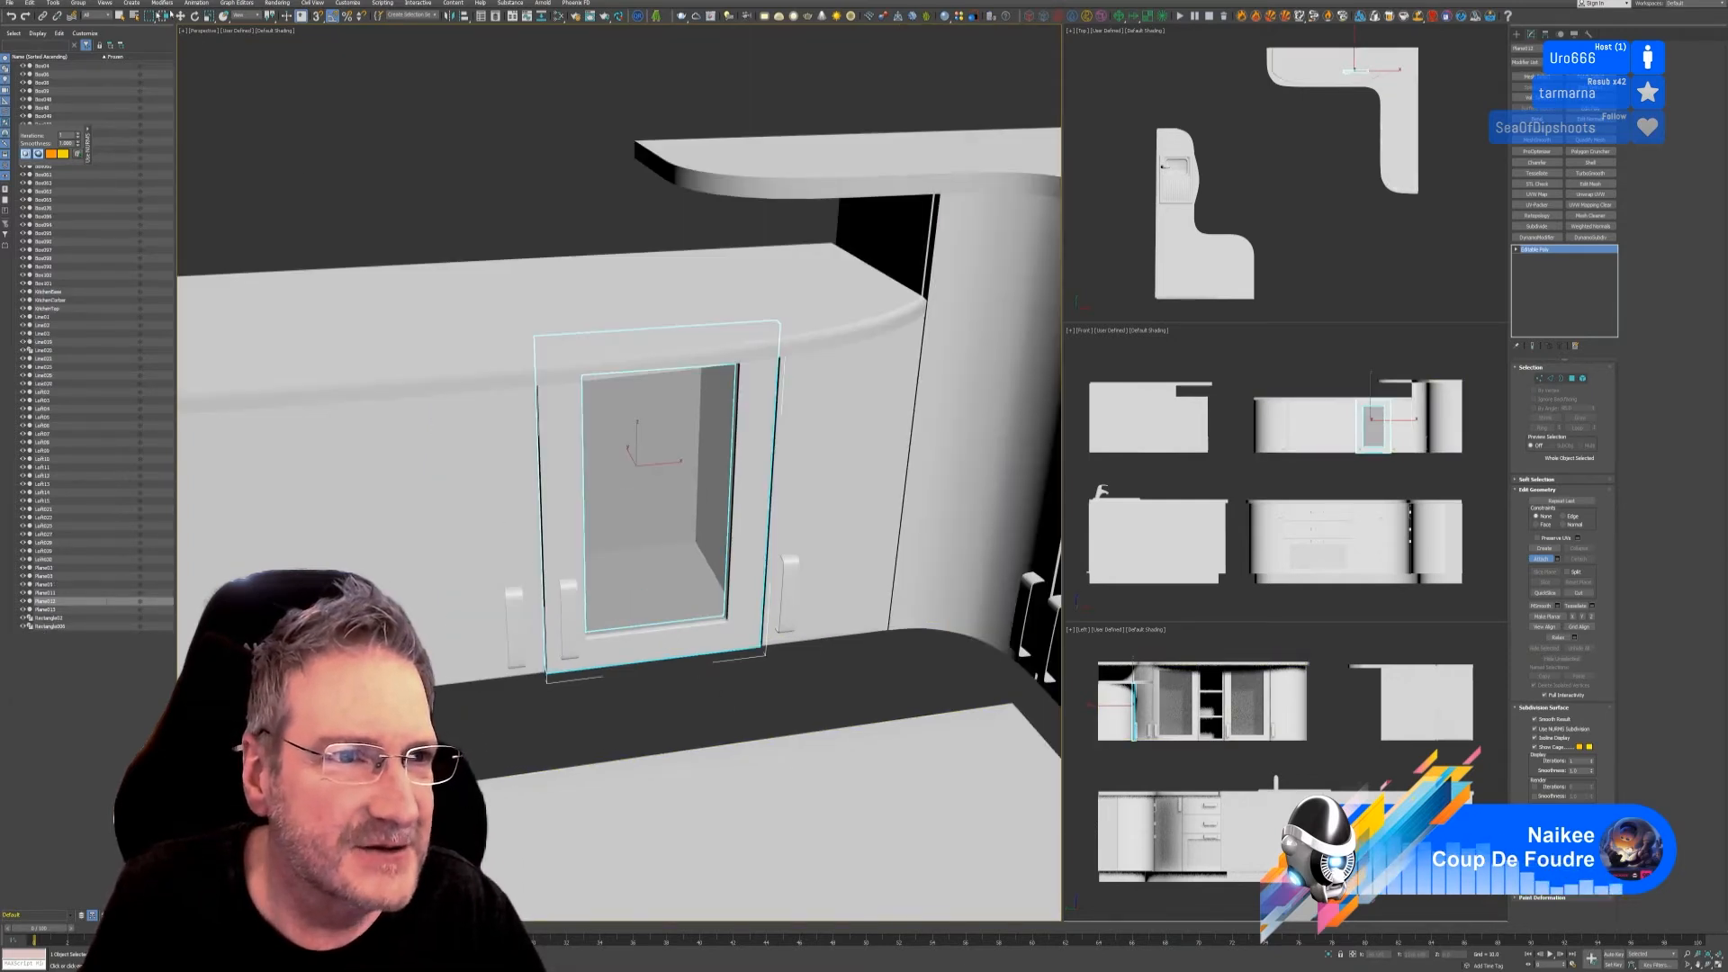
left_click(119, 15)
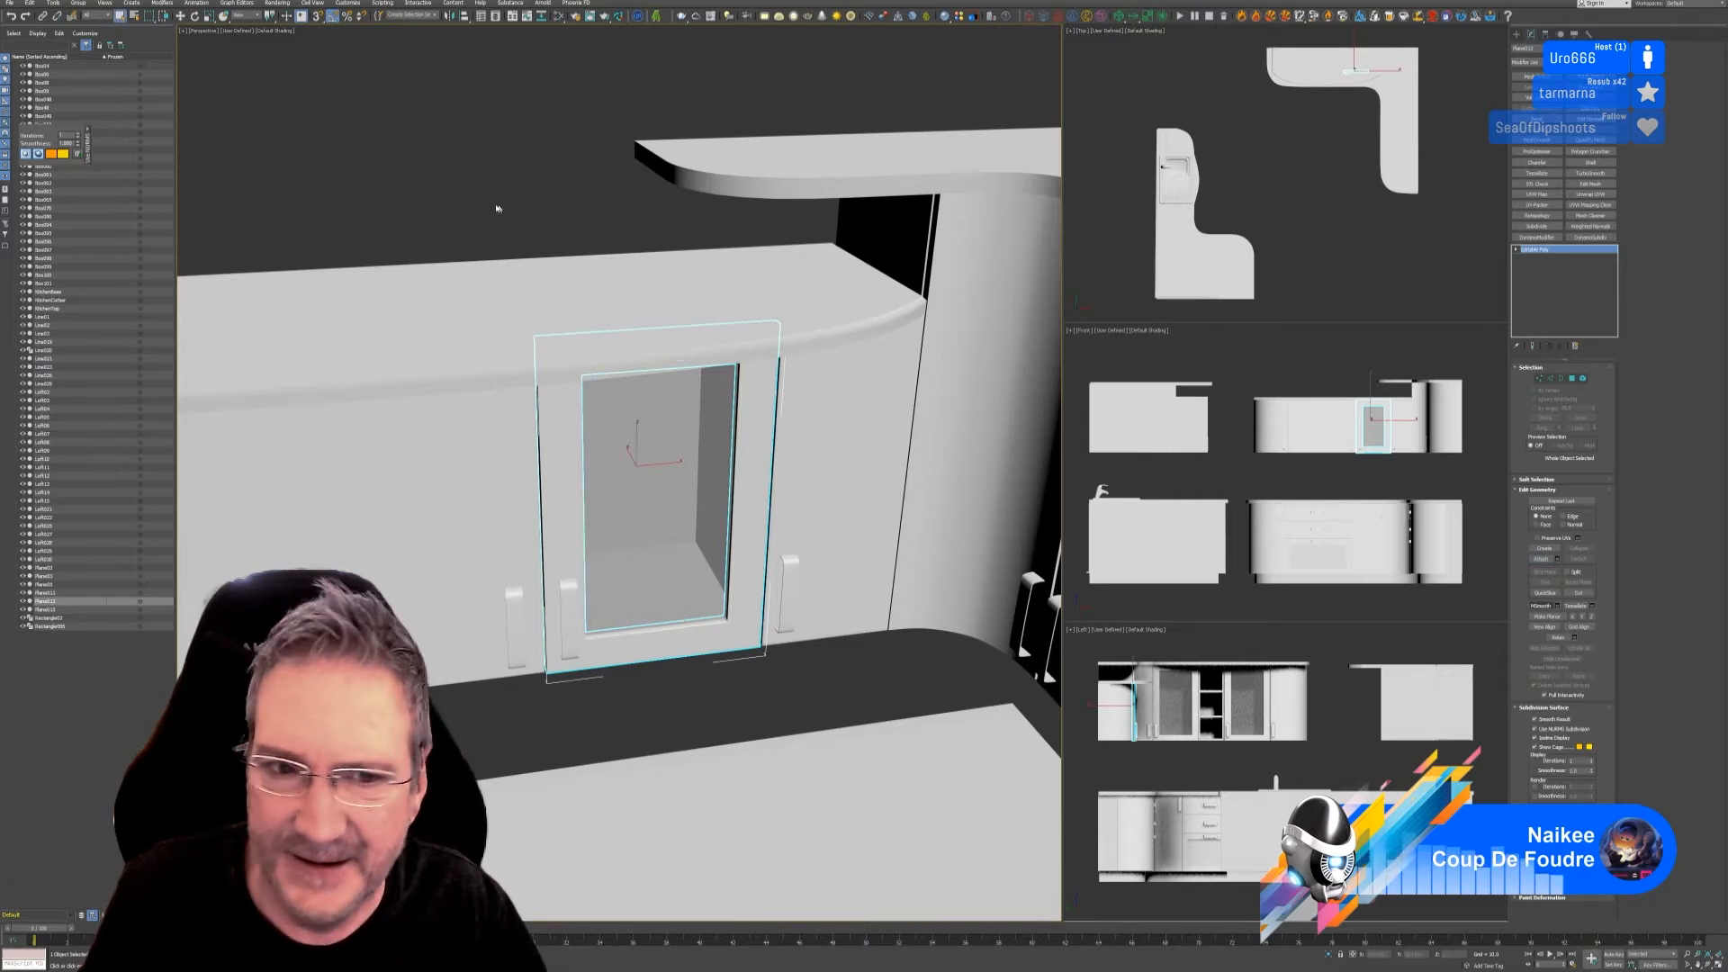
left_click(540, 219)
left_click(760, 539)
left_click(675, 486, "ctrl")
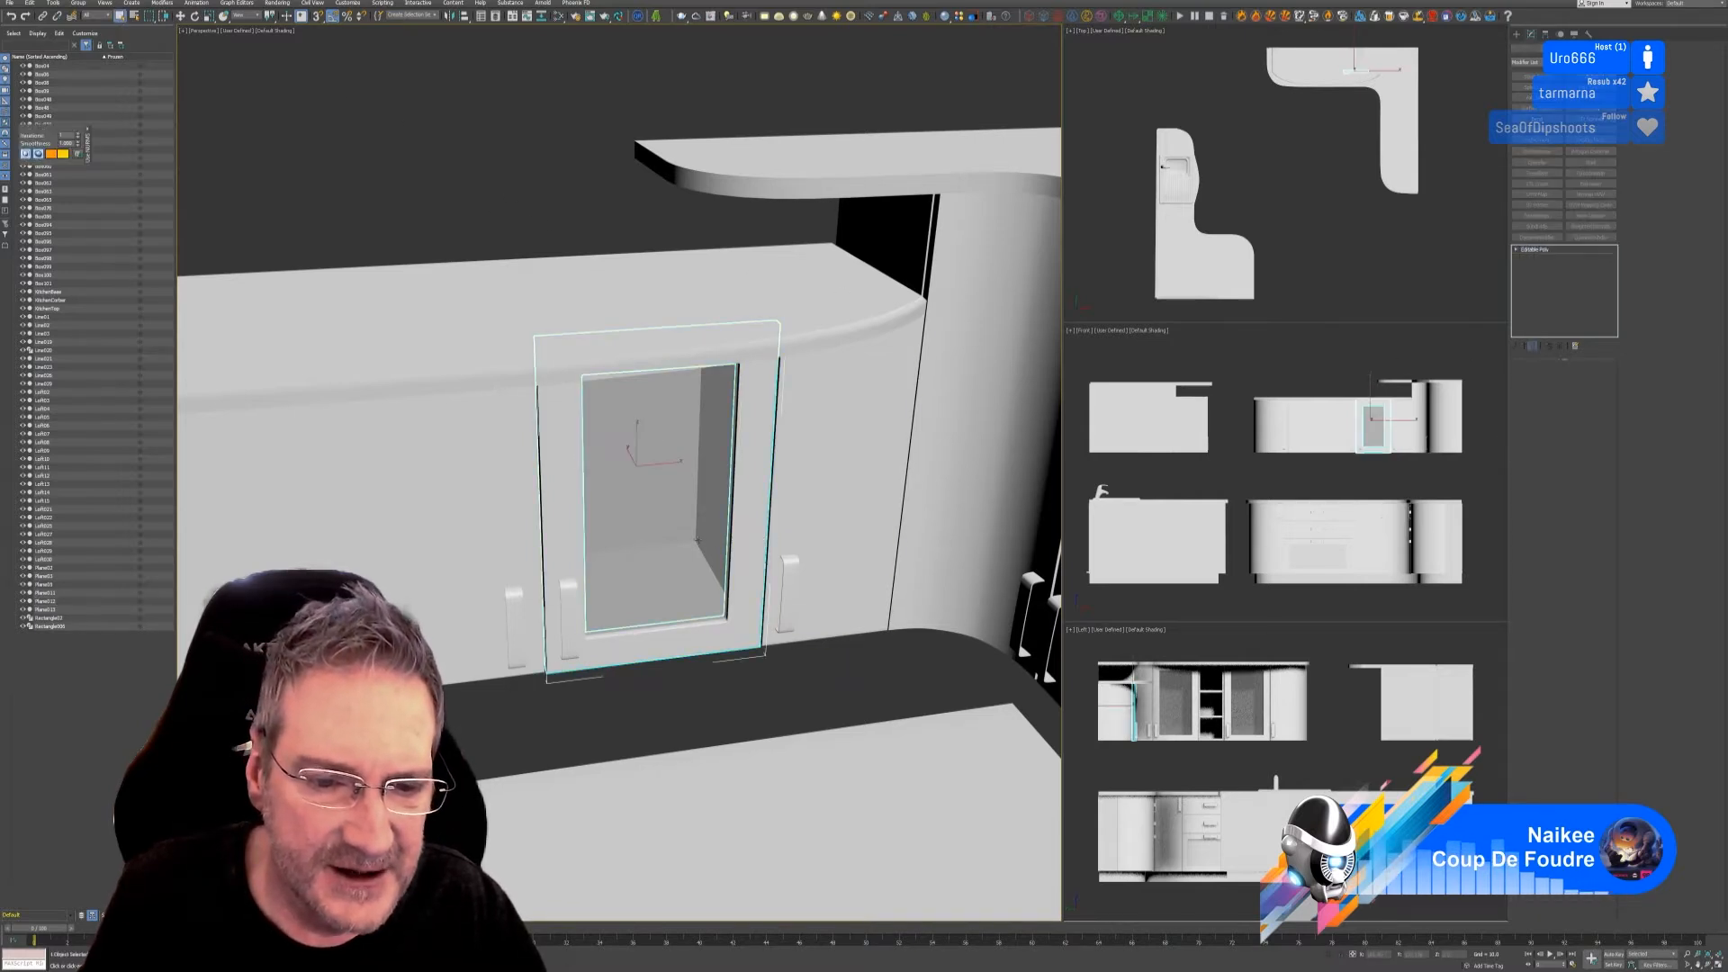
left_click(1328, 956)
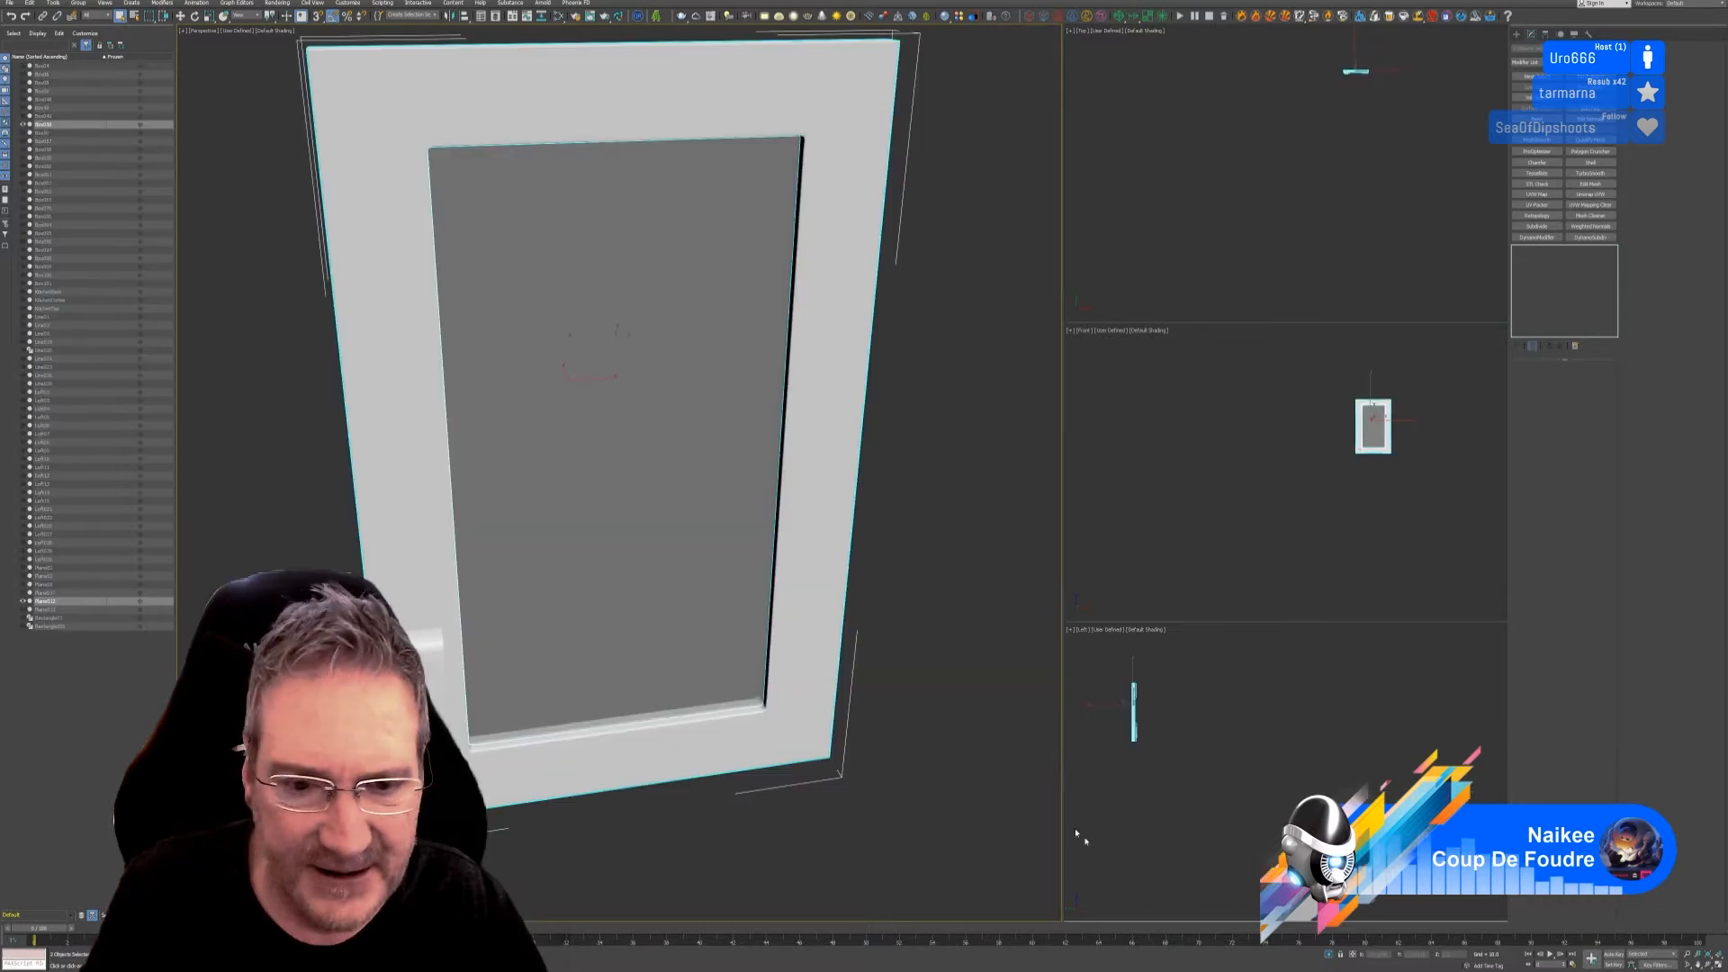
Step: Collapse the entire modifier stack of the isolated glass pane
left_click(630, 450)
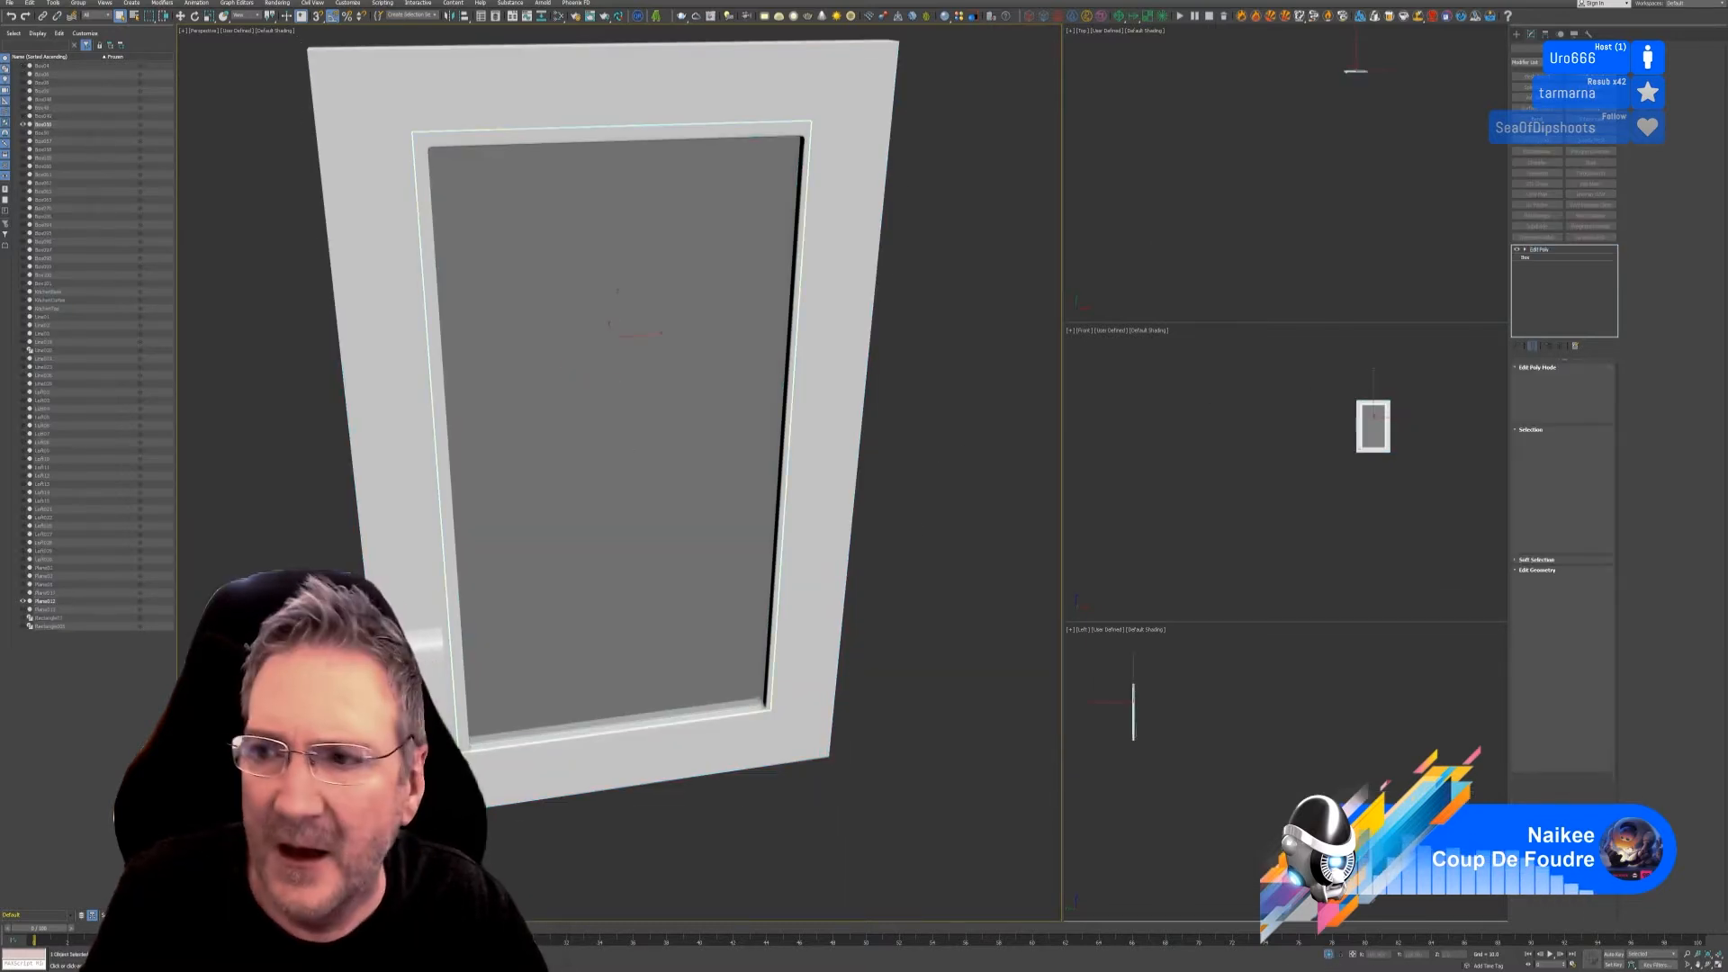
right_click(1542, 249)
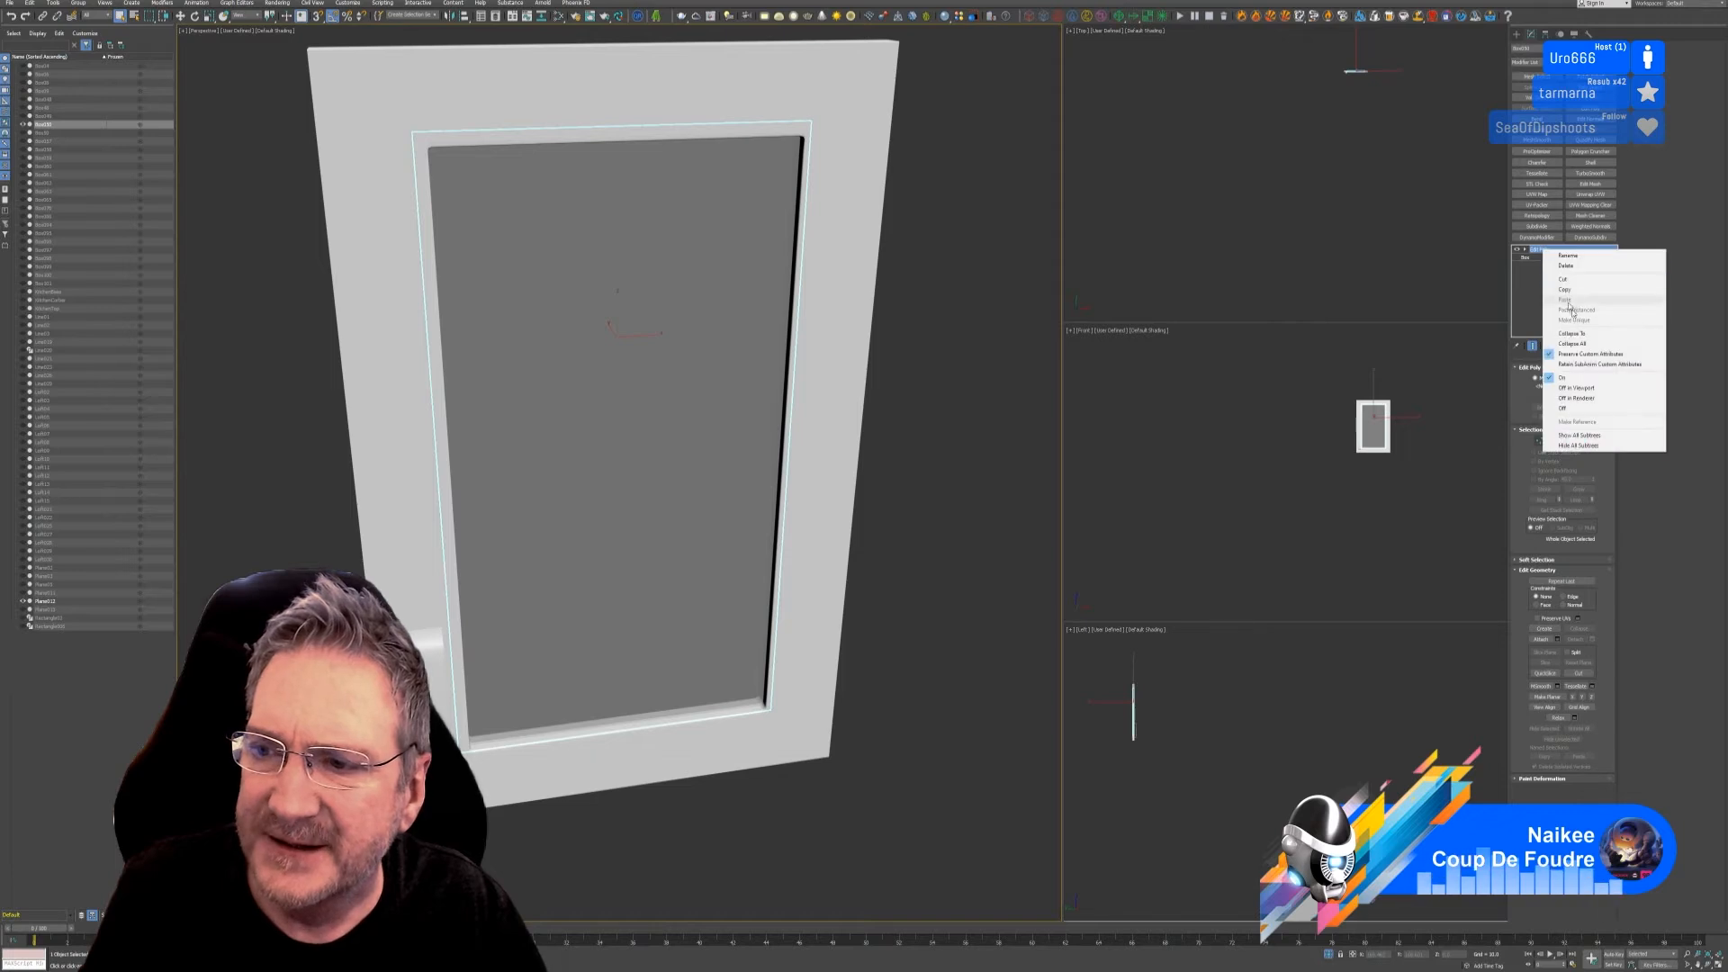
left_click(1570, 343)
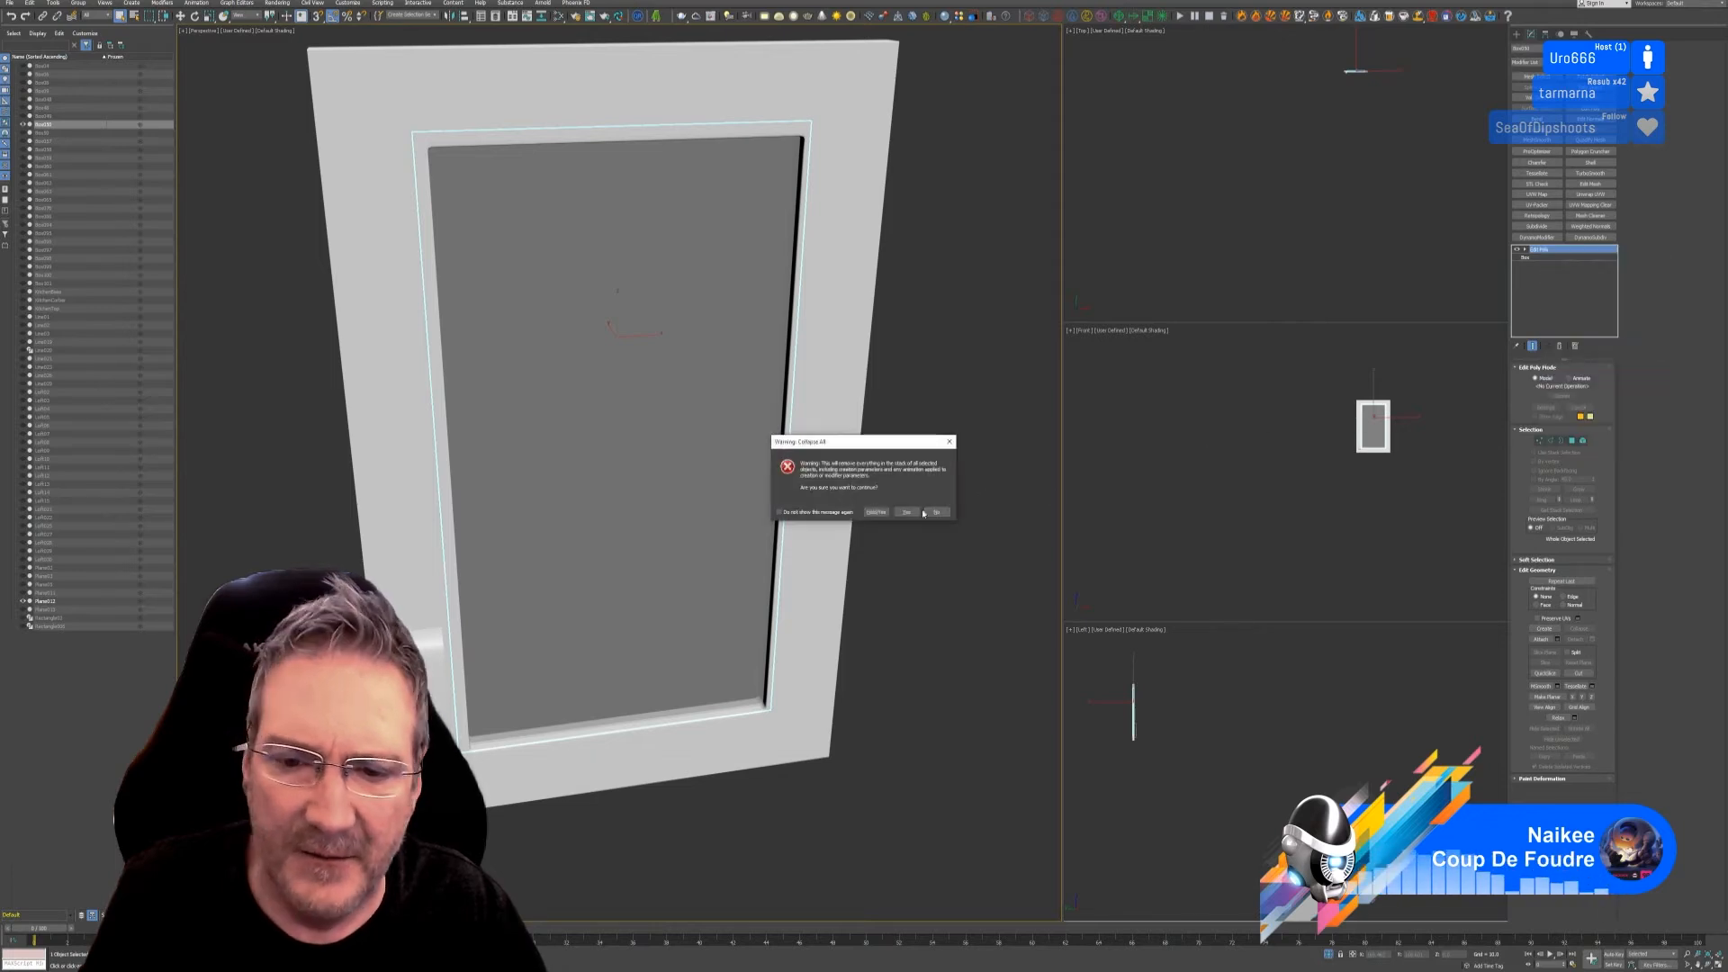
left_click(911, 514)
Step: Apply Reset XForm to the isolated glass pane and collapse its stack again
left_click(1588, 33)
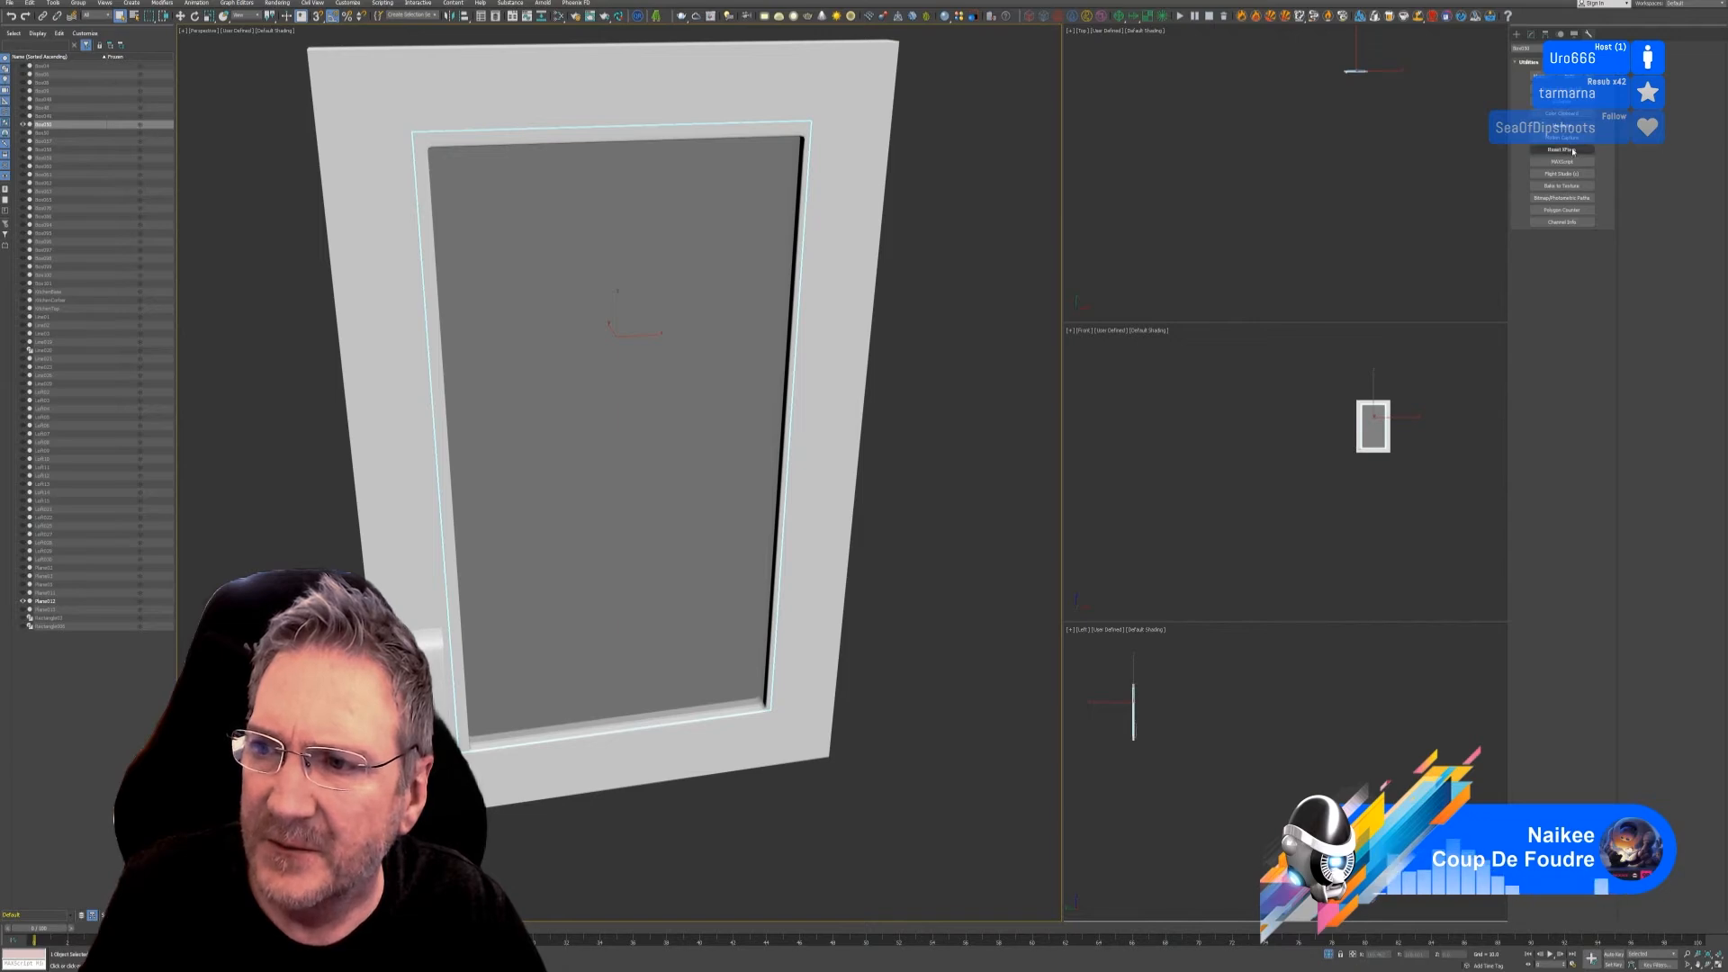
left_click(1562, 149)
left_click(1562, 253)
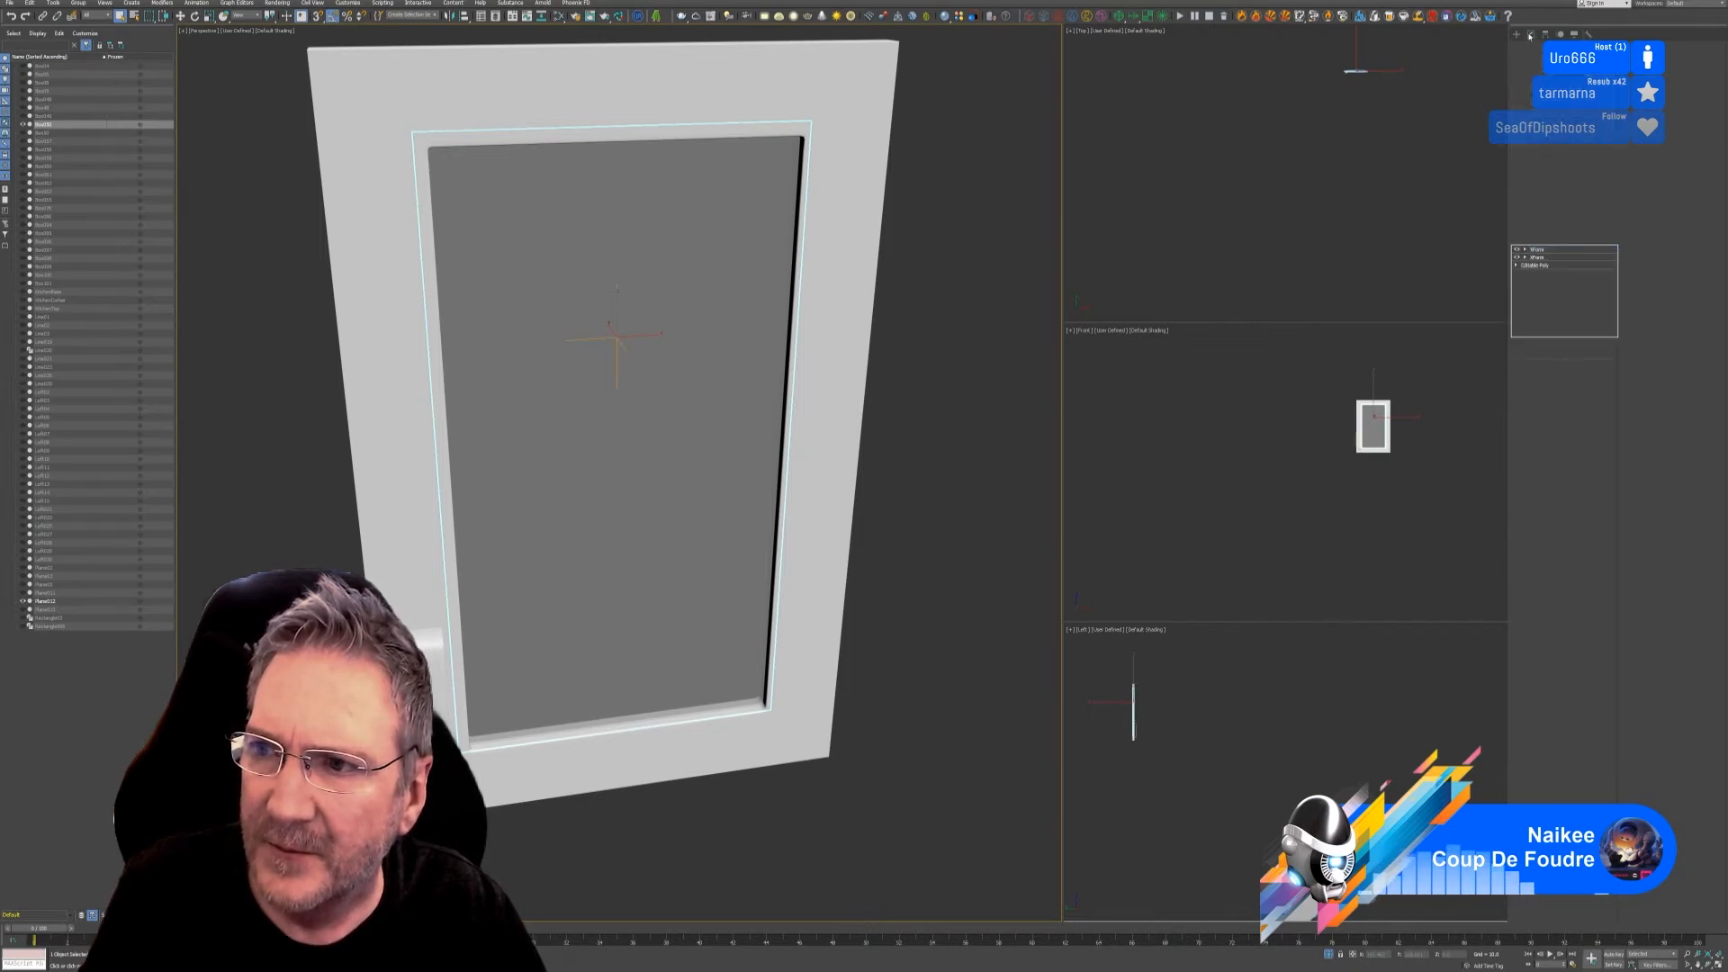
right_click(1545, 251)
left_click(1573, 344)
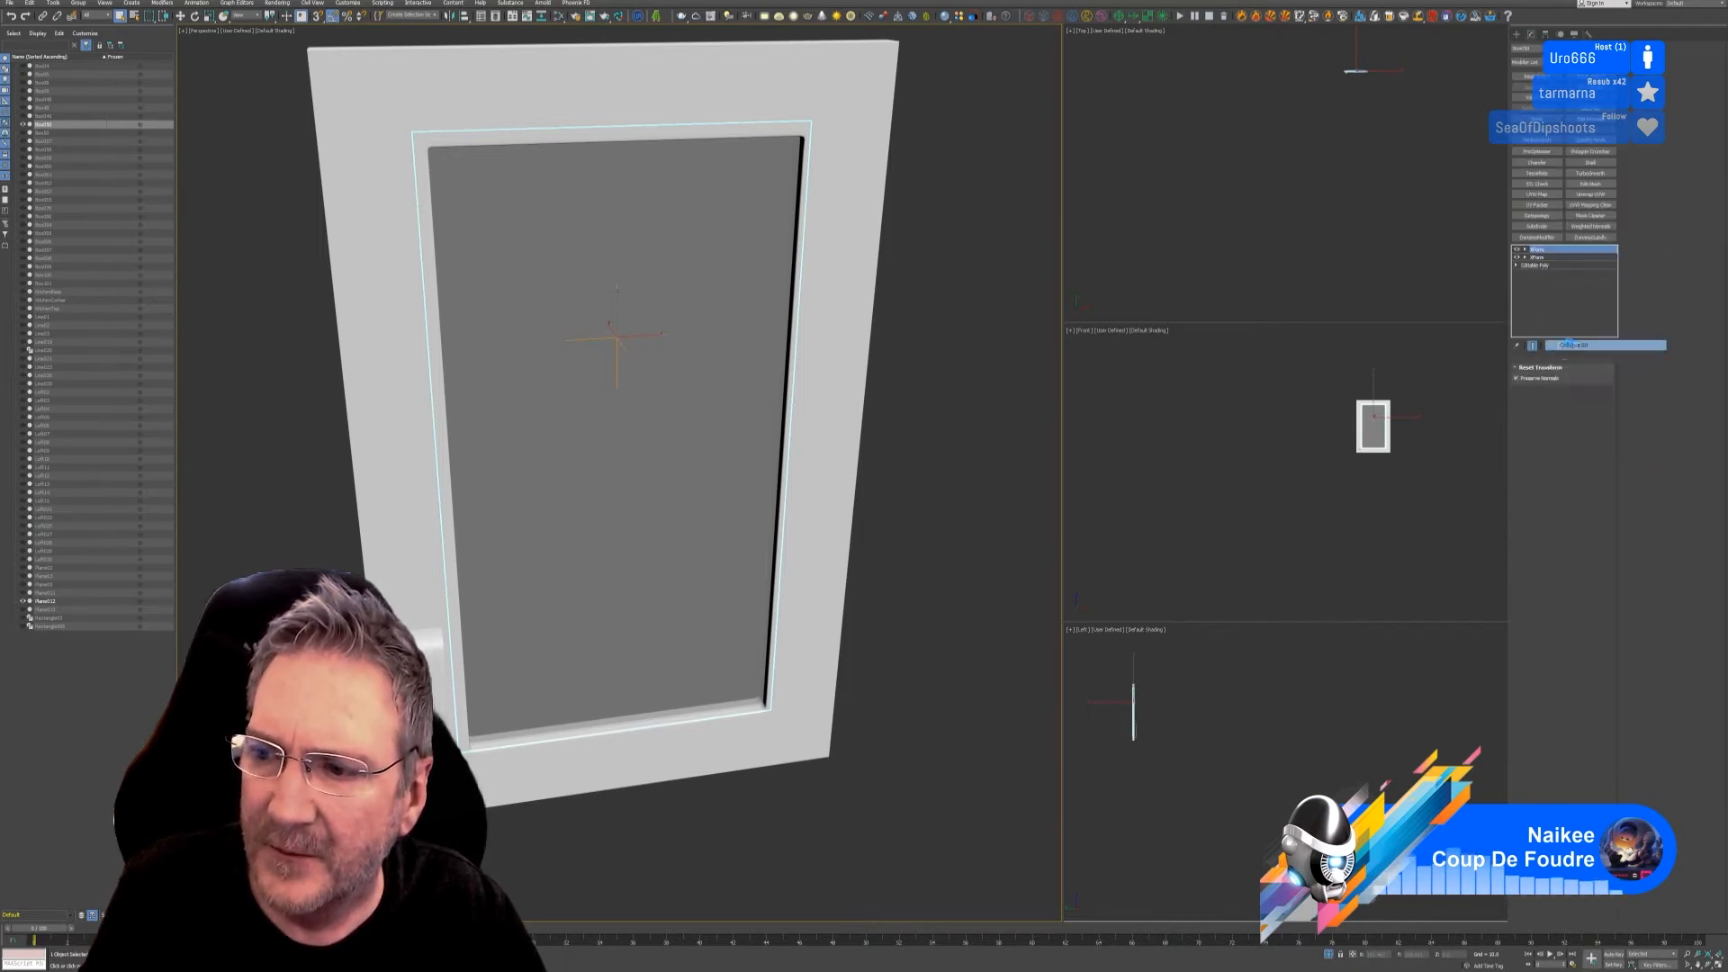
left_click(905, 512)
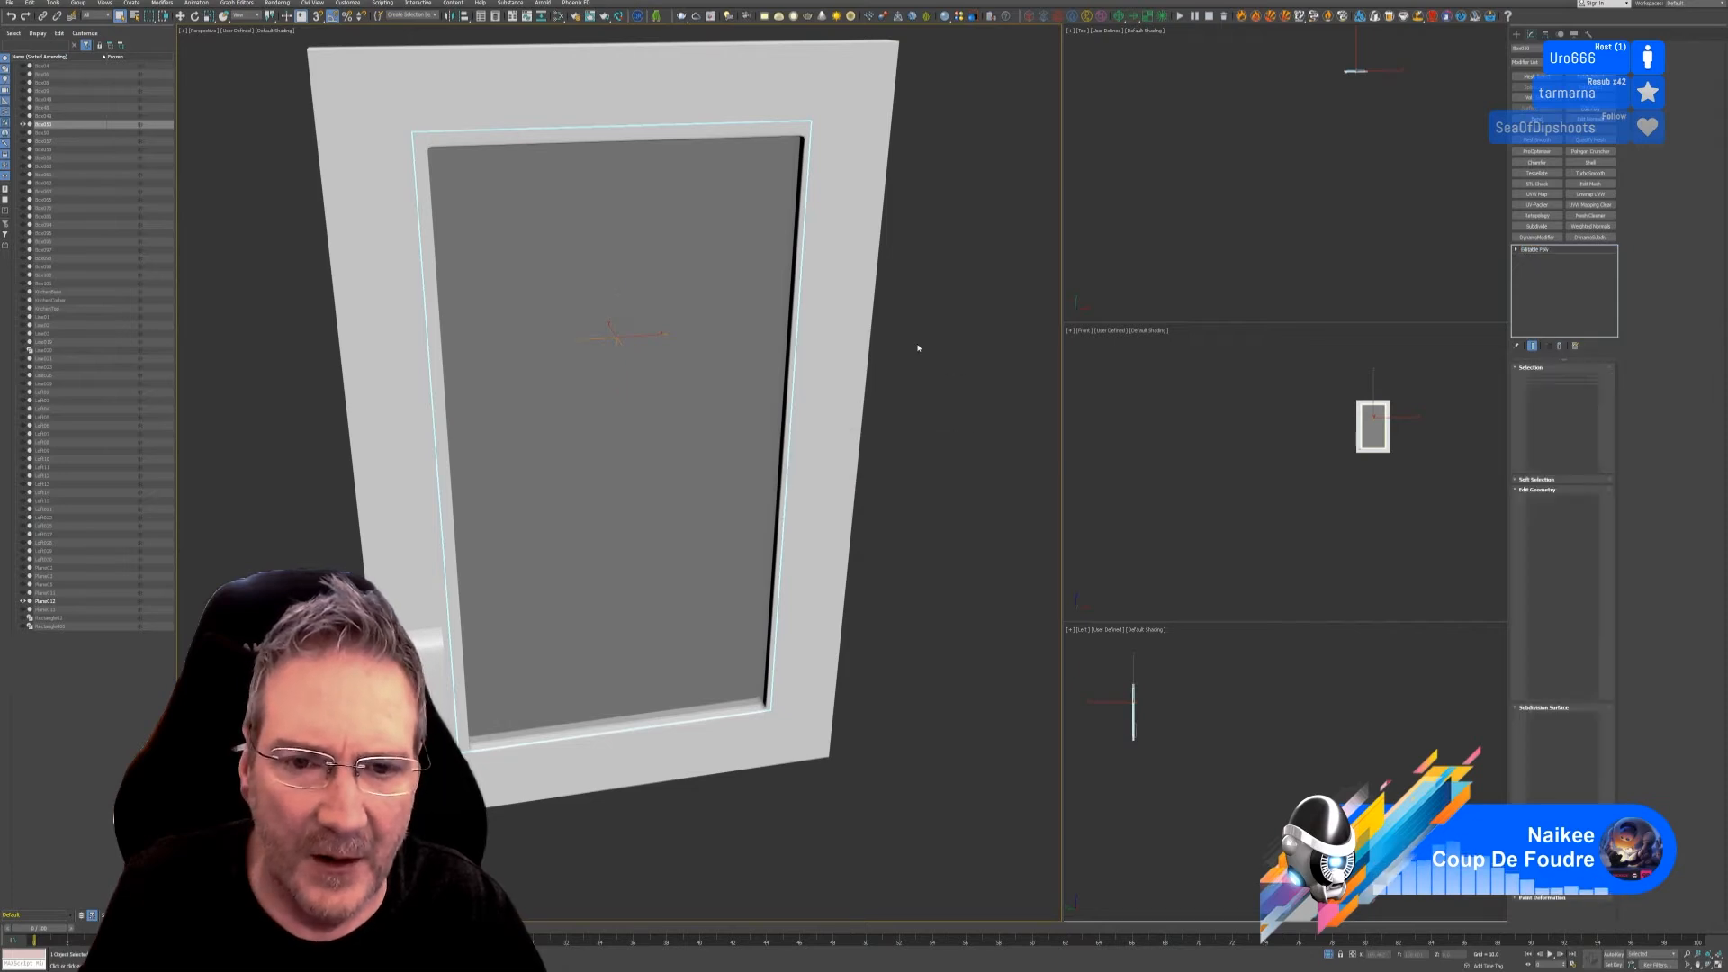
Step: Apply Reset XForm to the isolated door frame with its handle and collapse its modifier stack
left_click(914, 351)
left_click(864, 280)
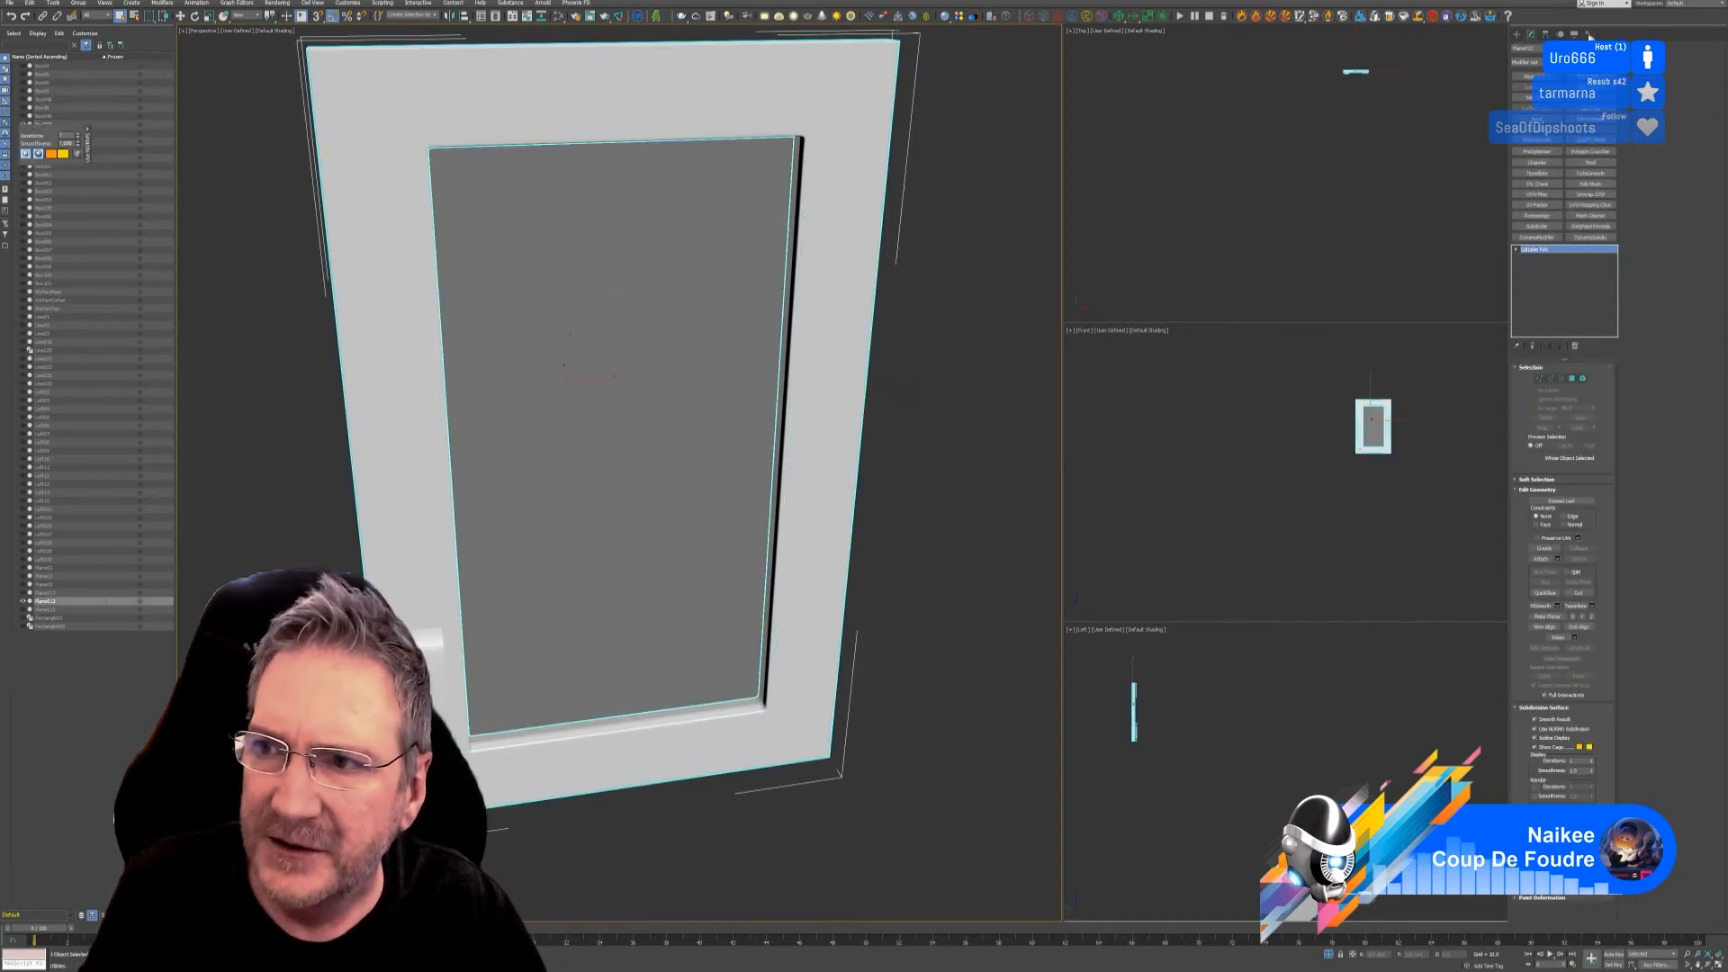
left_click(1589, 33)
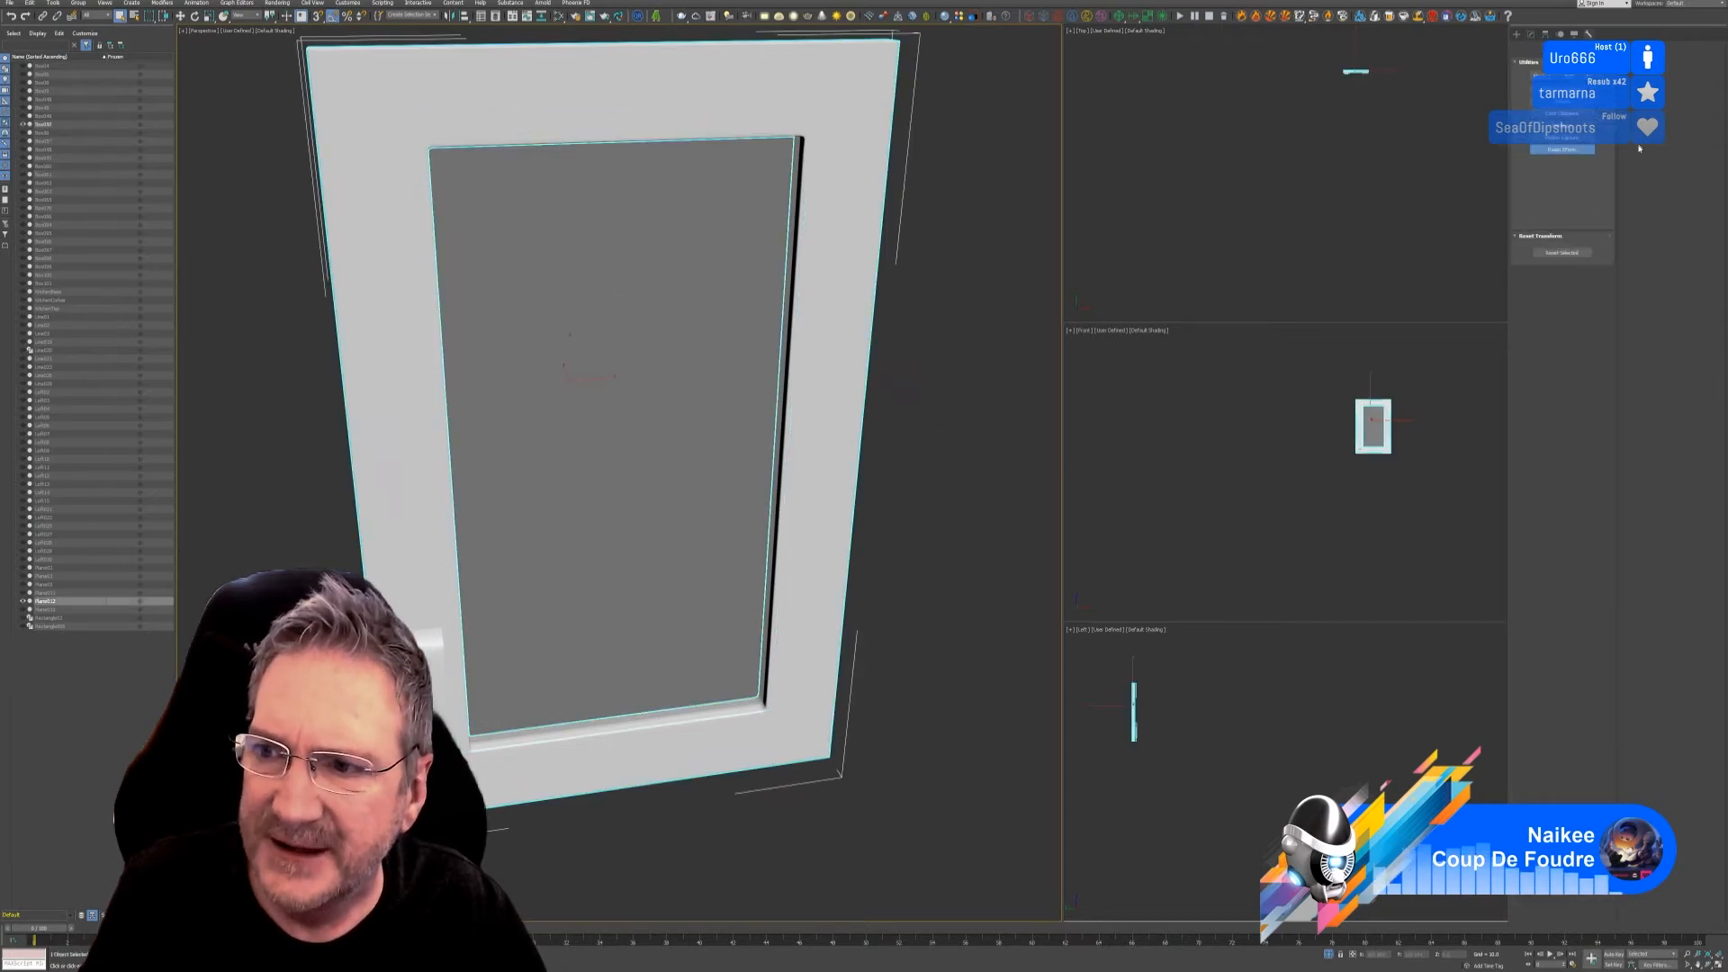
left_click(1560, 254)
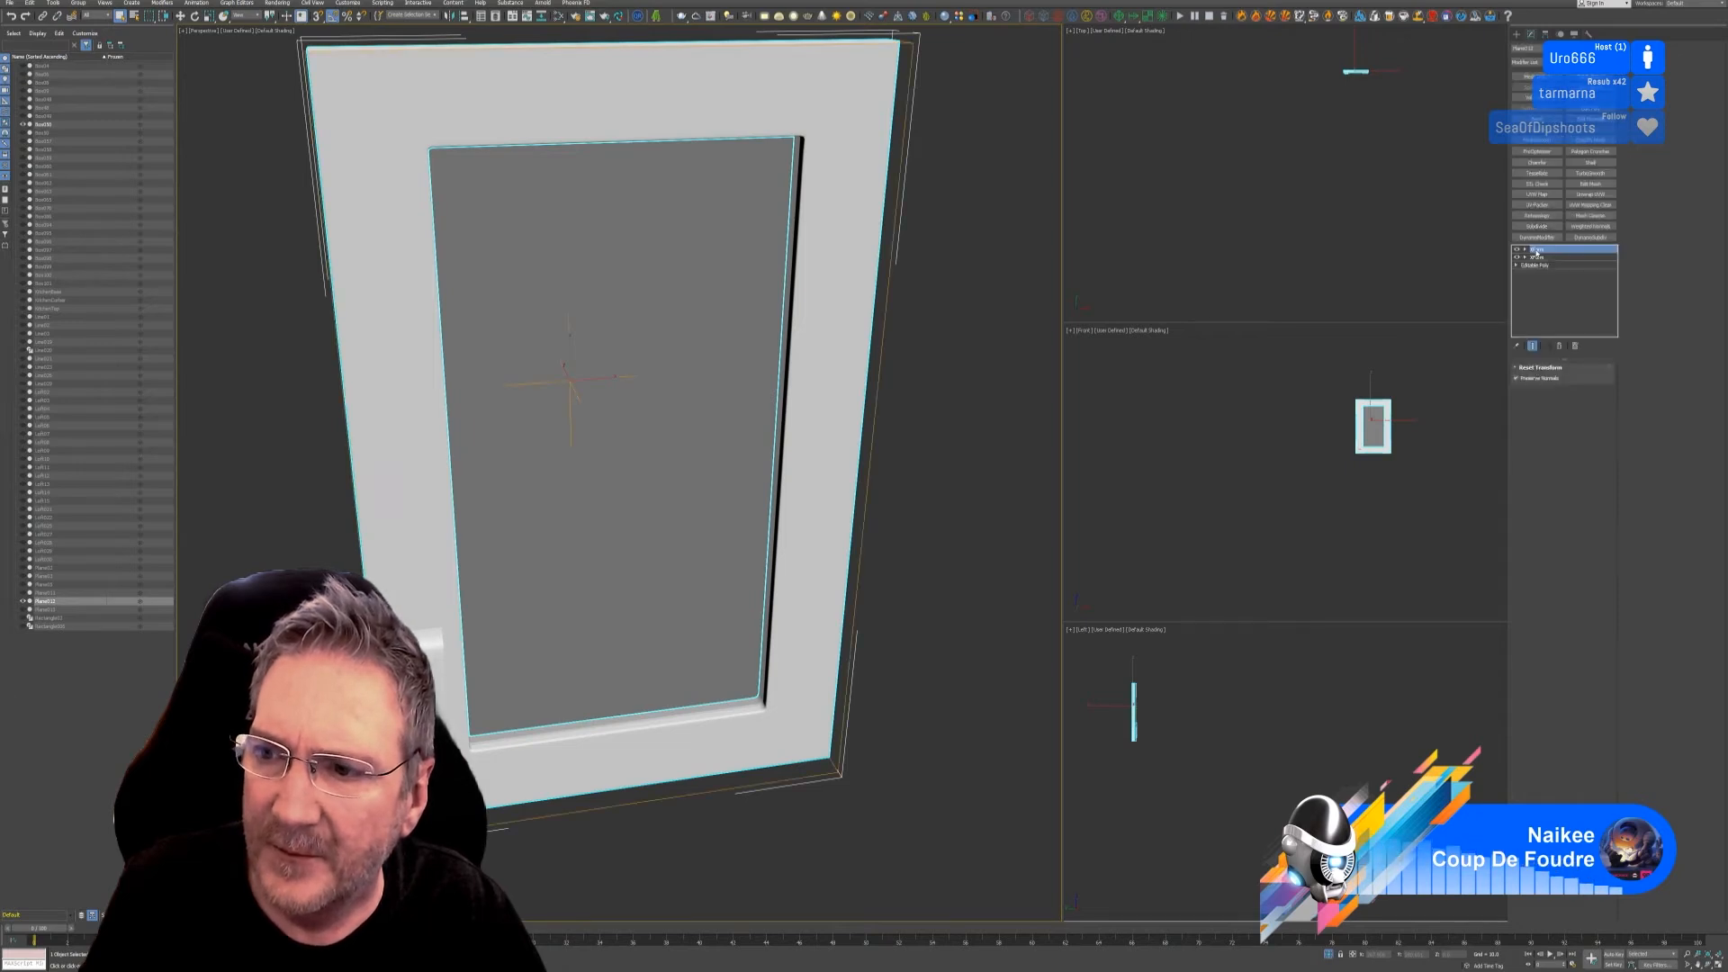
right_click(1536, 252)
left_click(1565, 343)
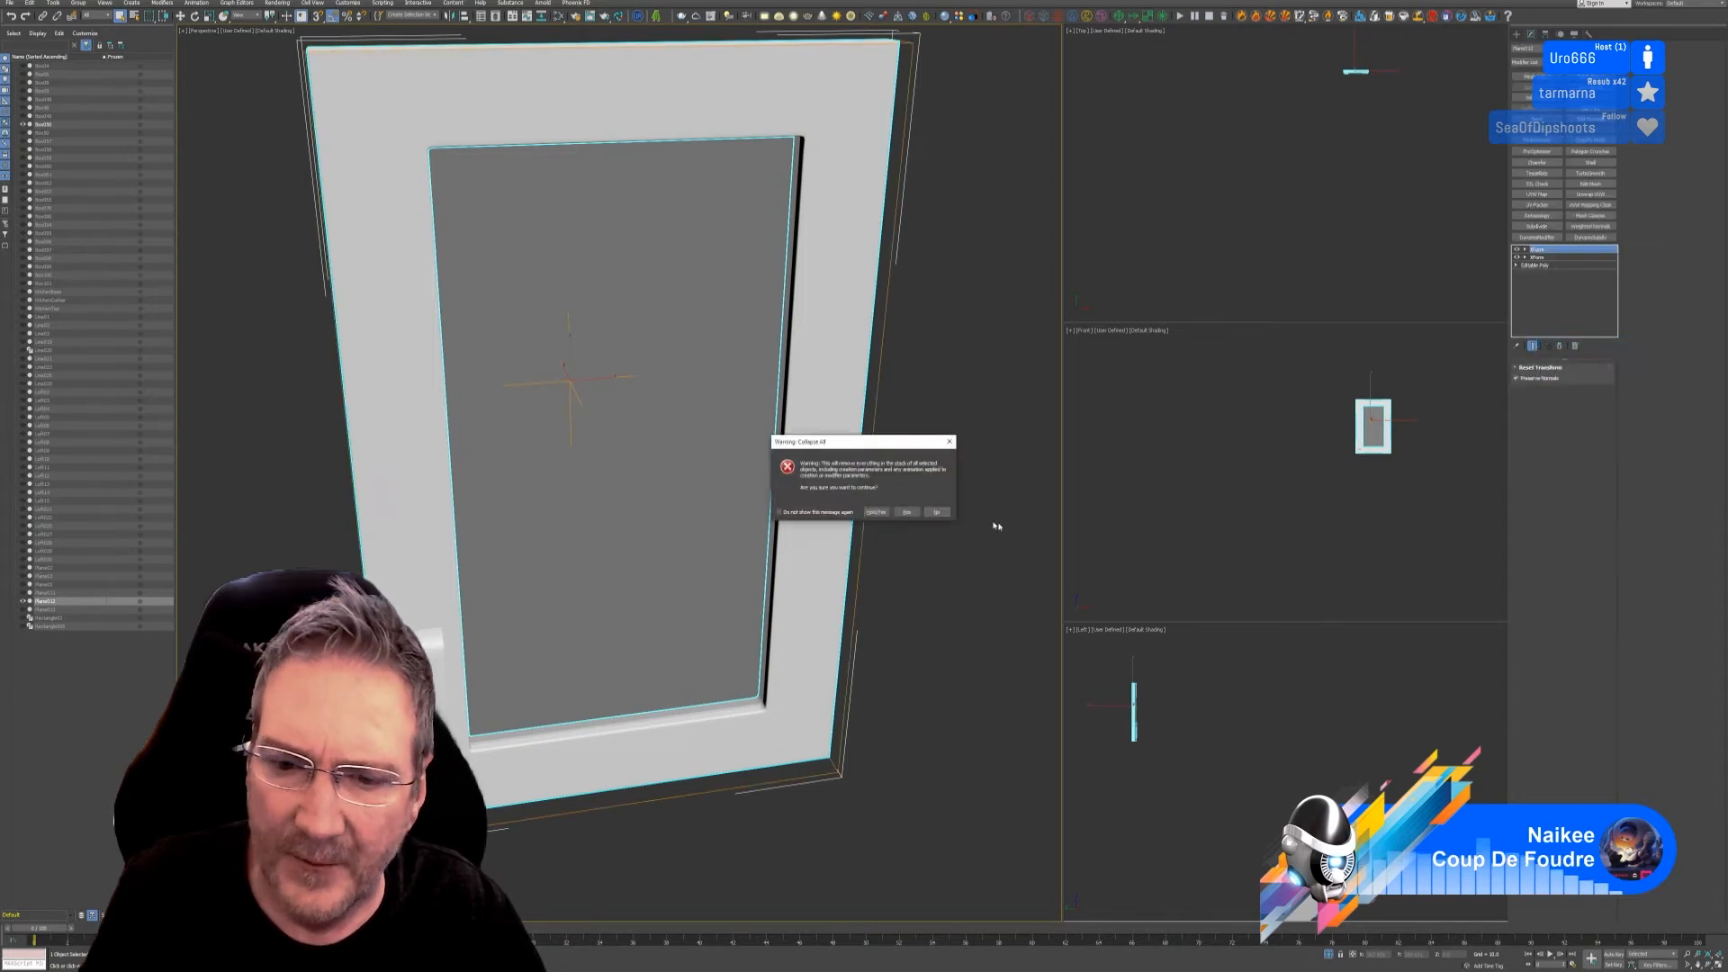
left_click(909, 512)
left_click(875, 450)
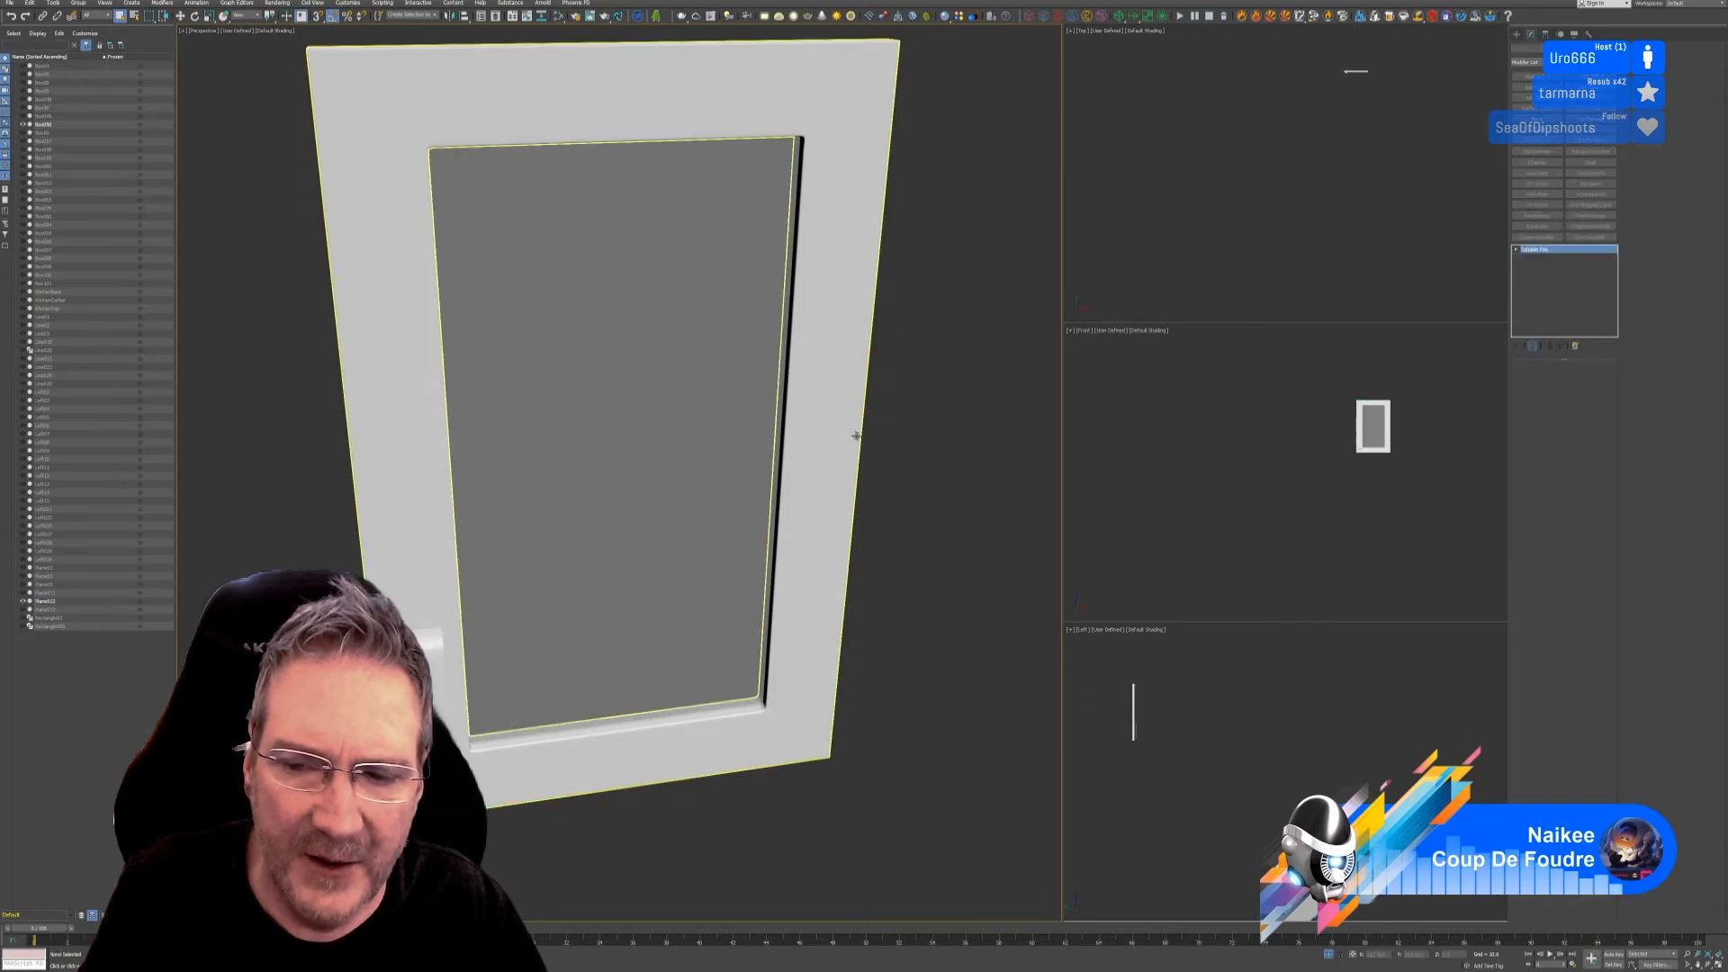
Step: Attach the glass pane to the isolated door frame
left_click(855, 436)
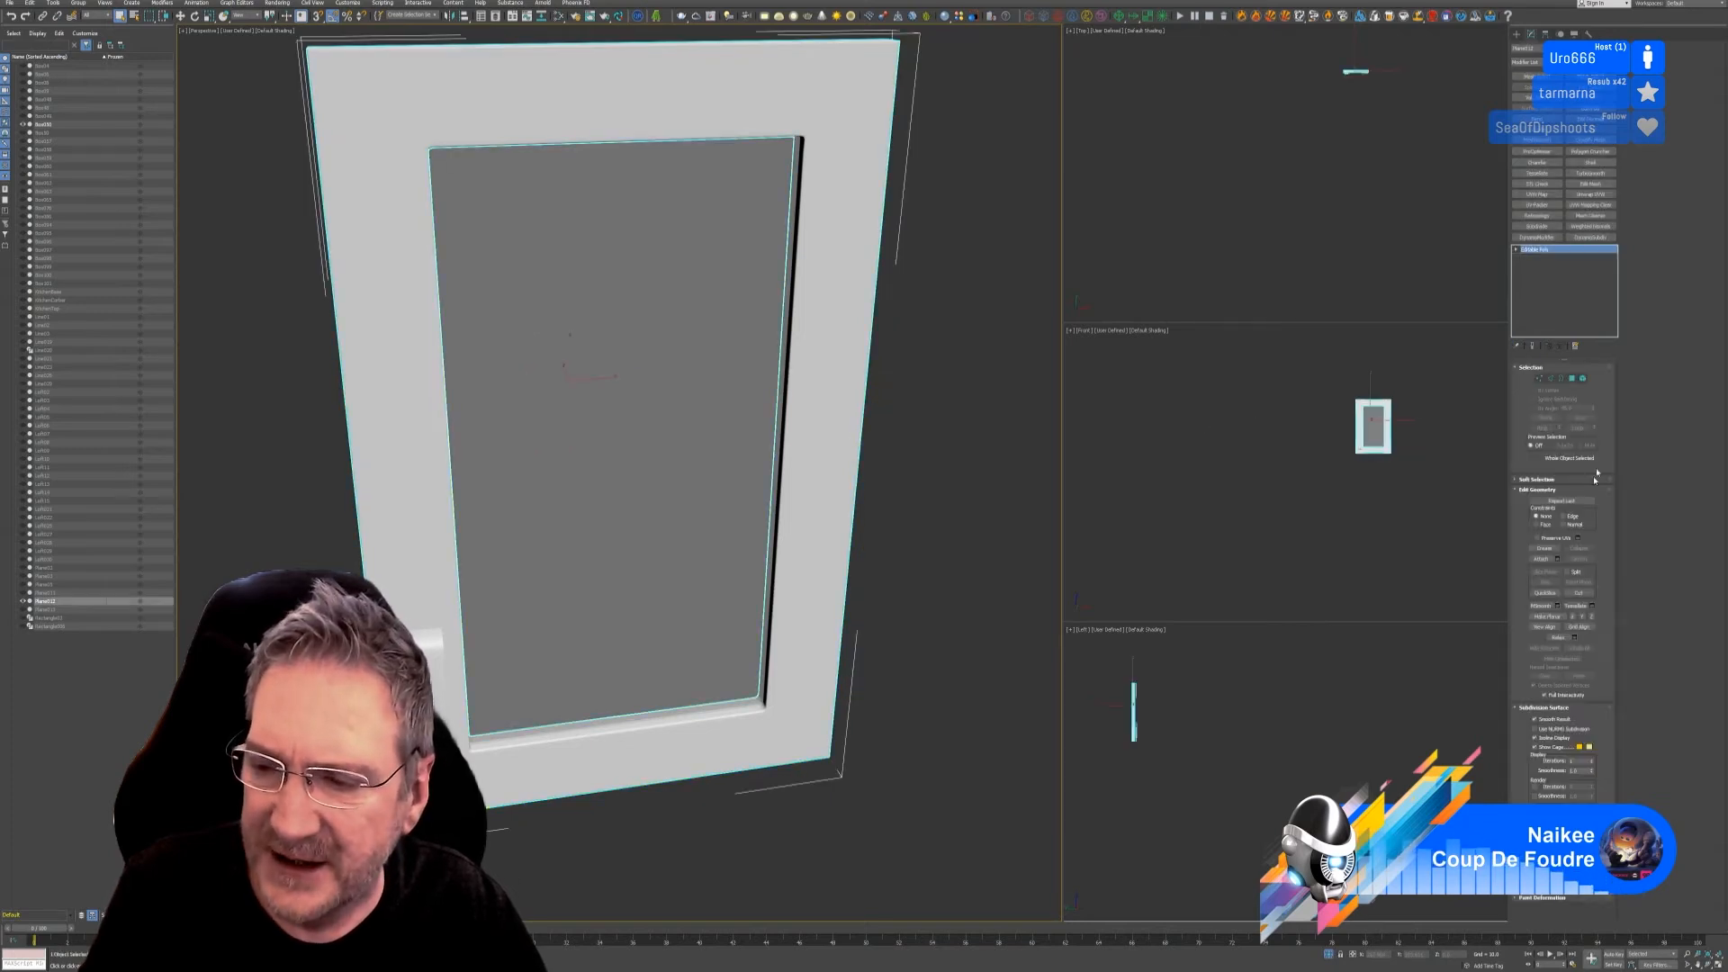
left_click(1540, 558)
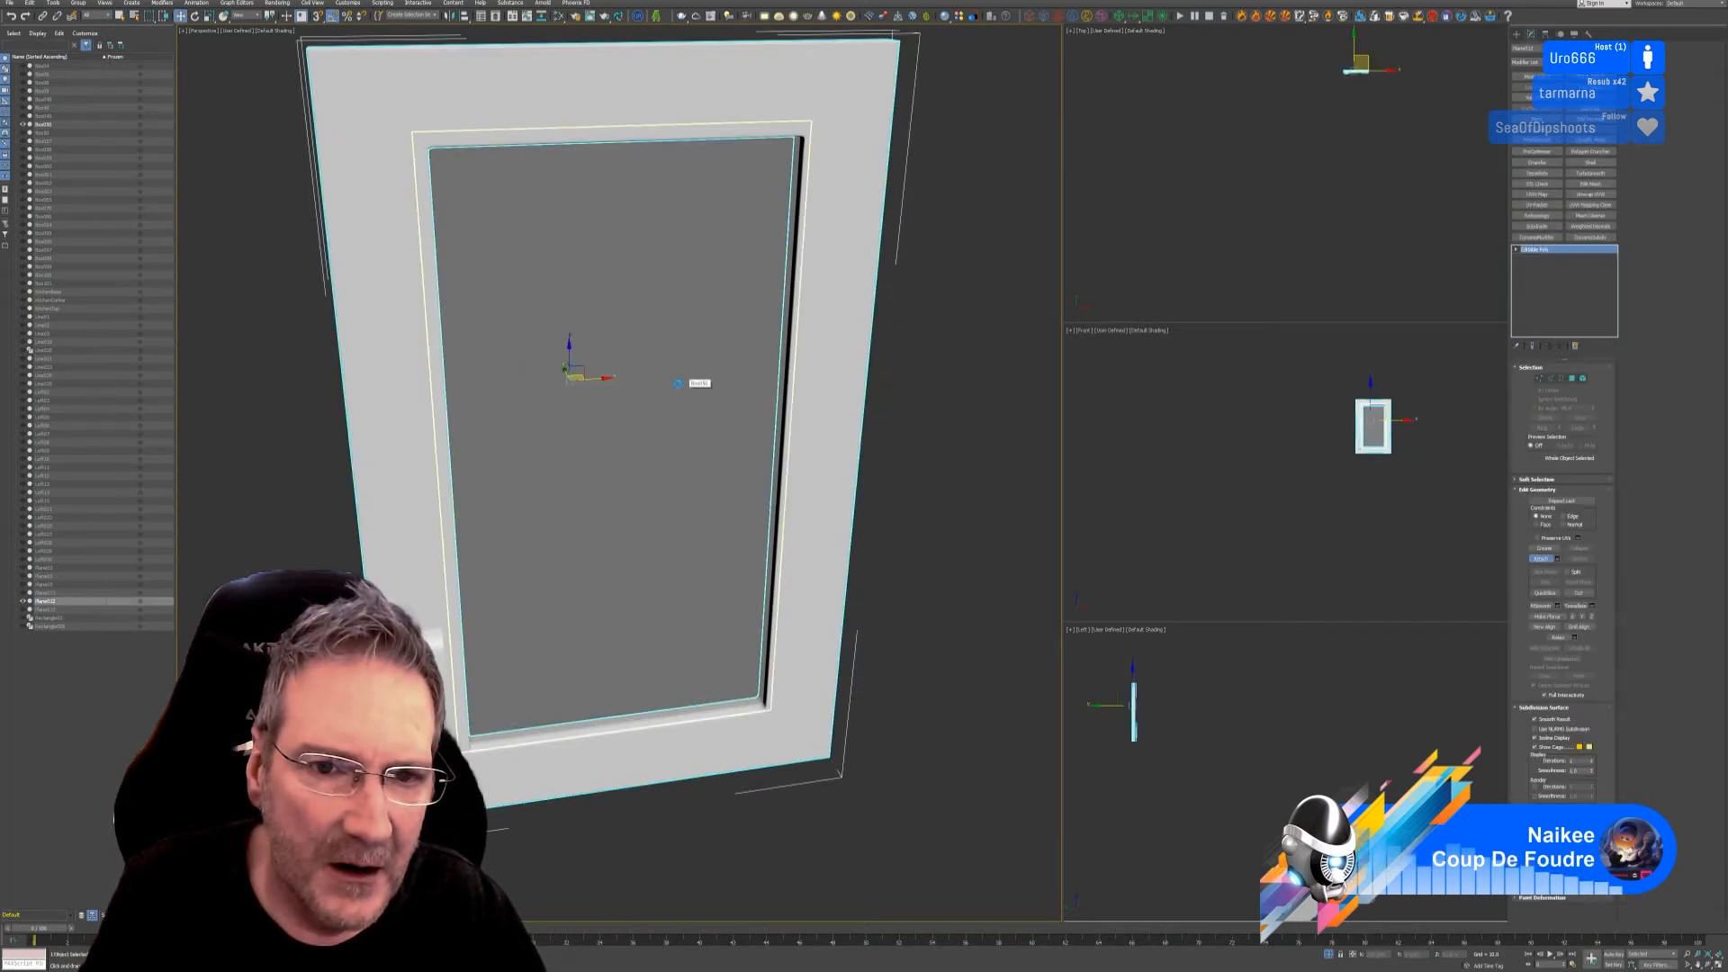
left_click(678, 384)
left_click(909, 471)
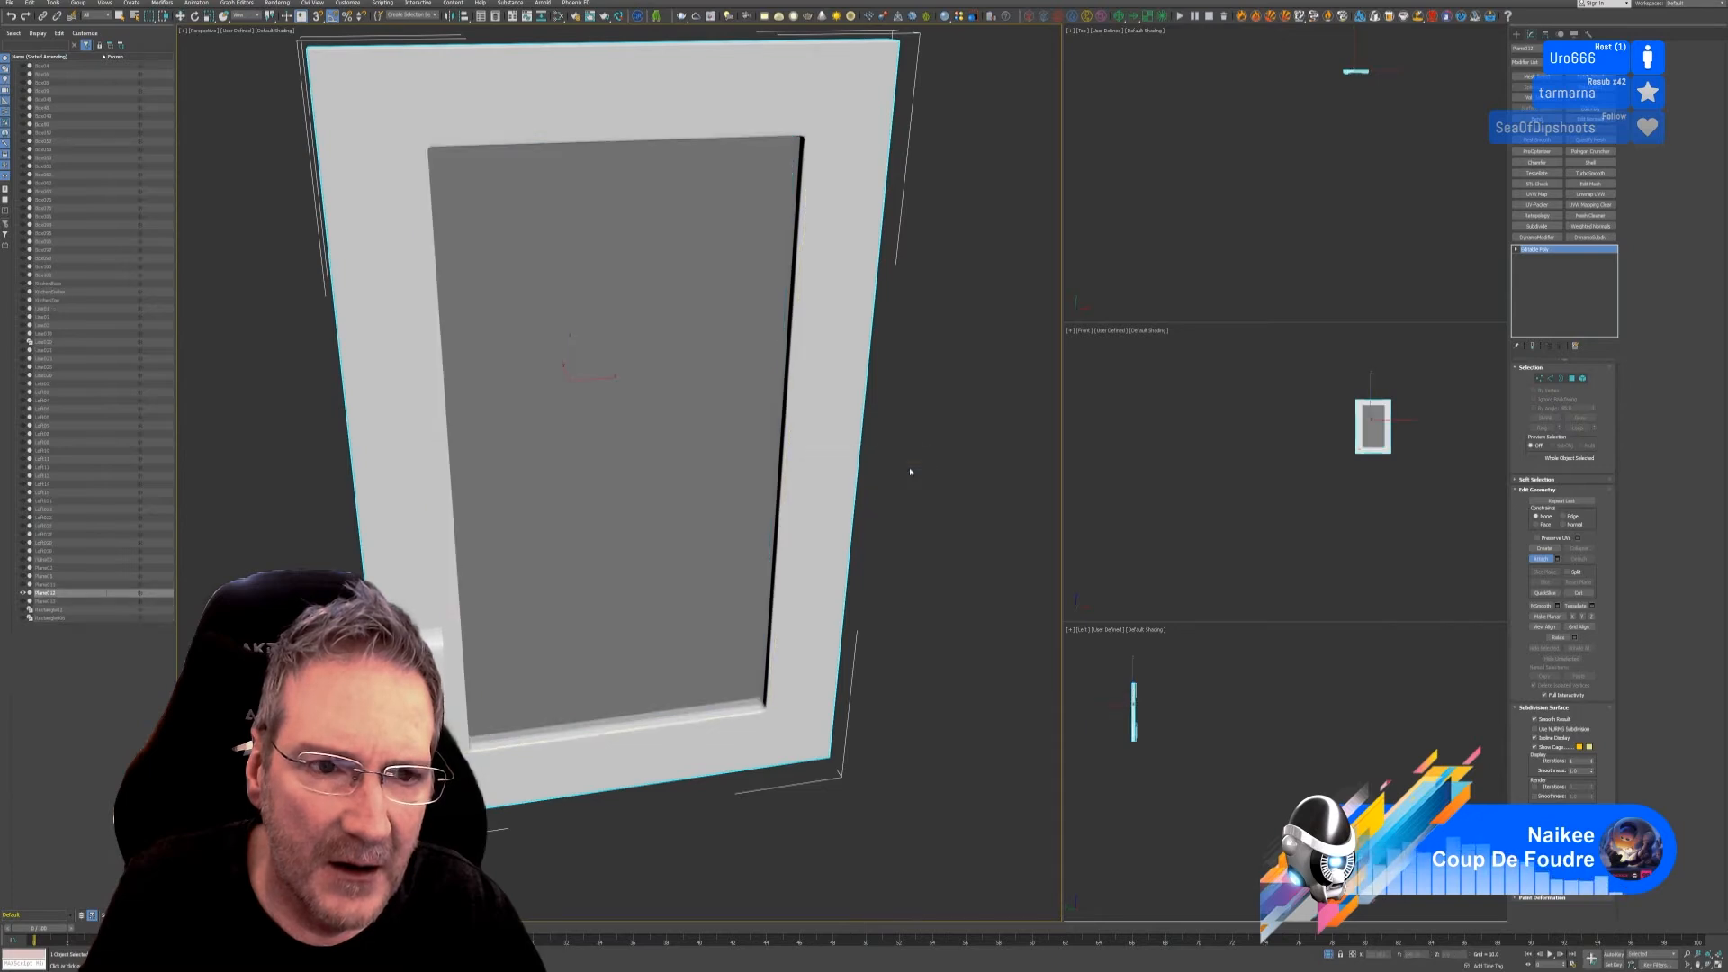
scroll(893, 469, "down", 3)
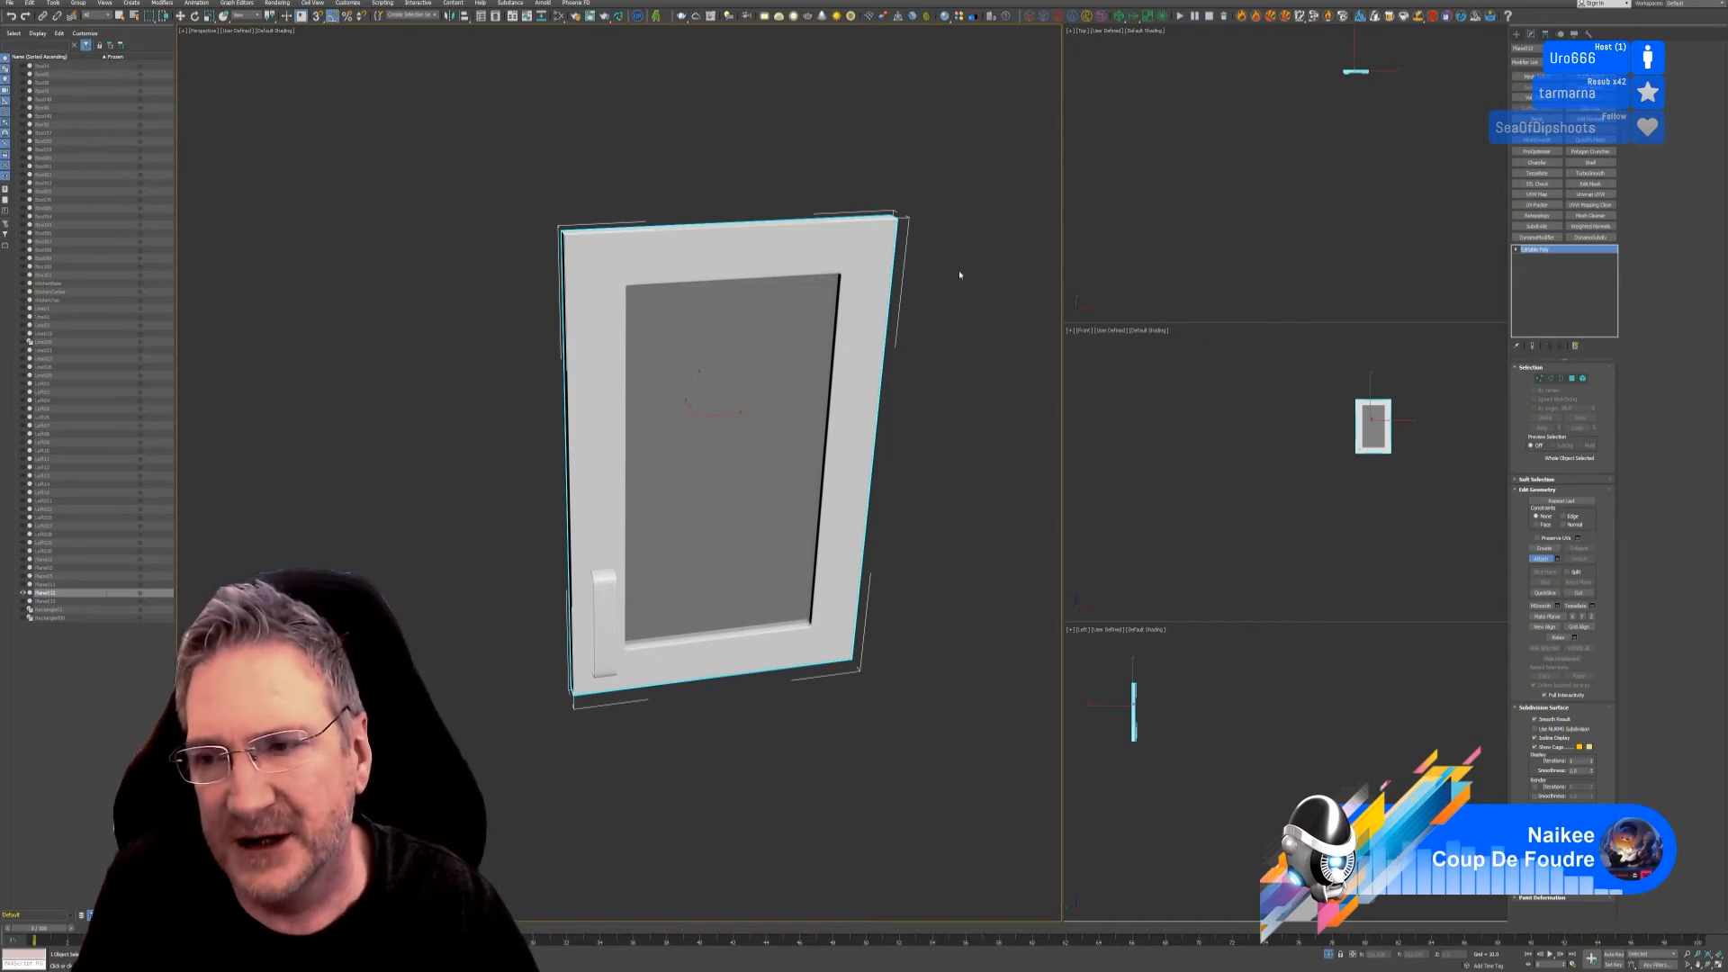
left_click(1589, 34)
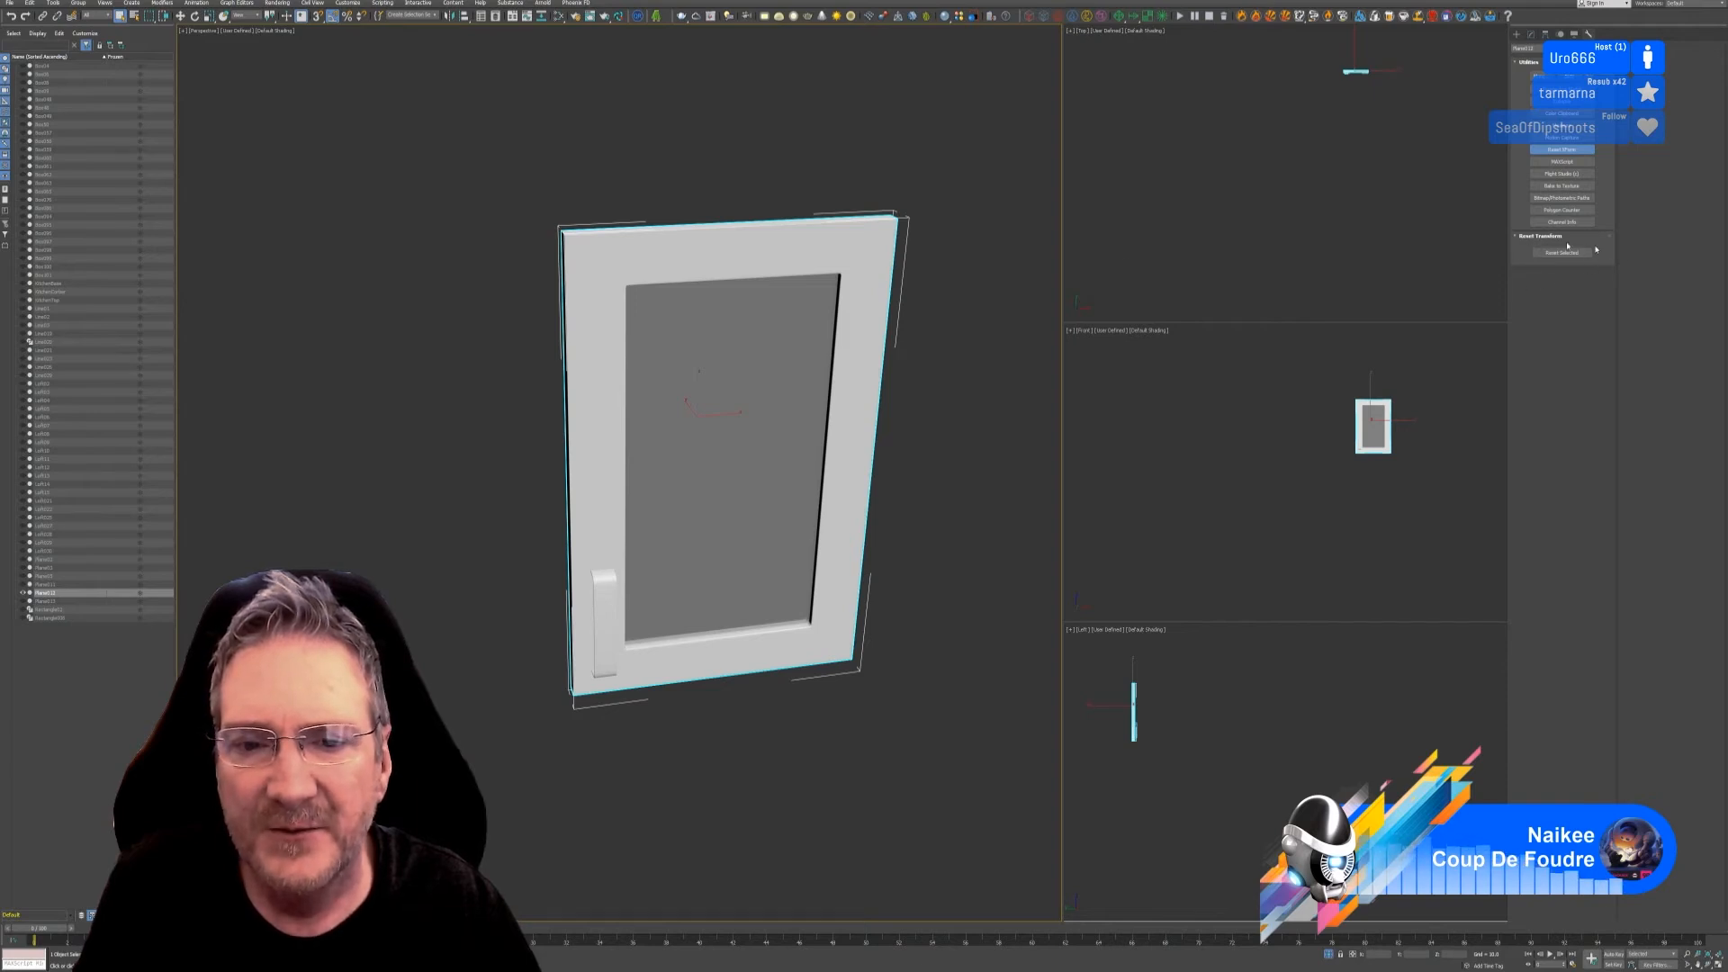
left_click(1530, 35)
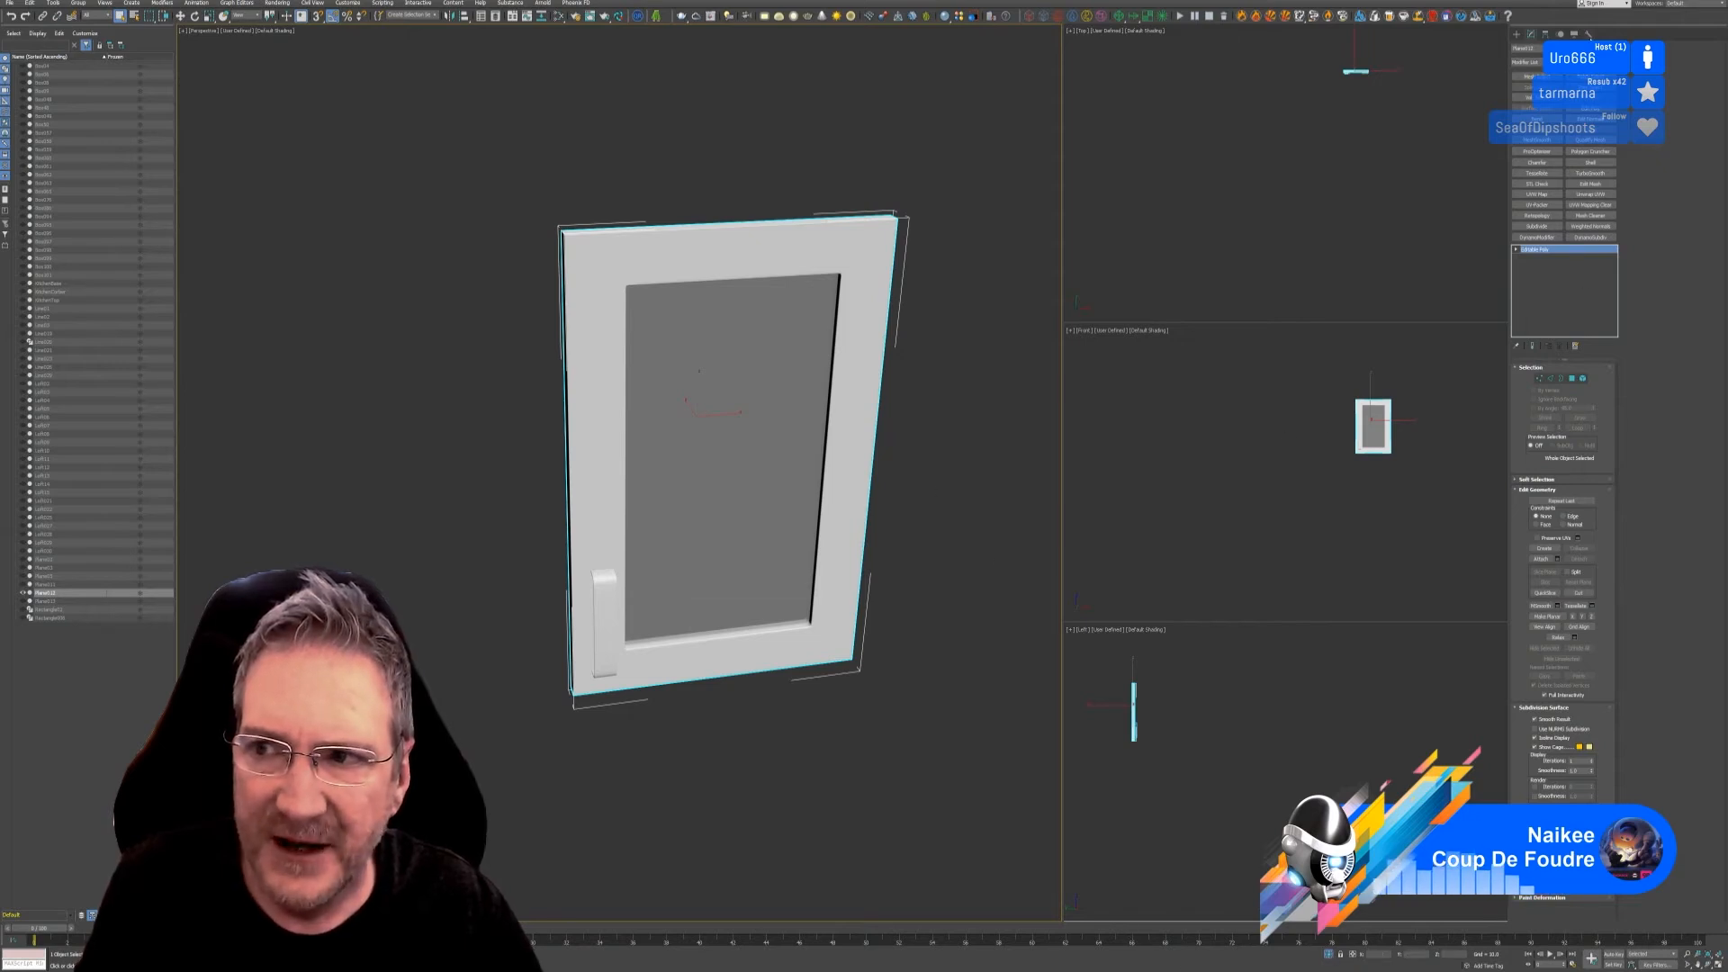
left_click(1588, 34)
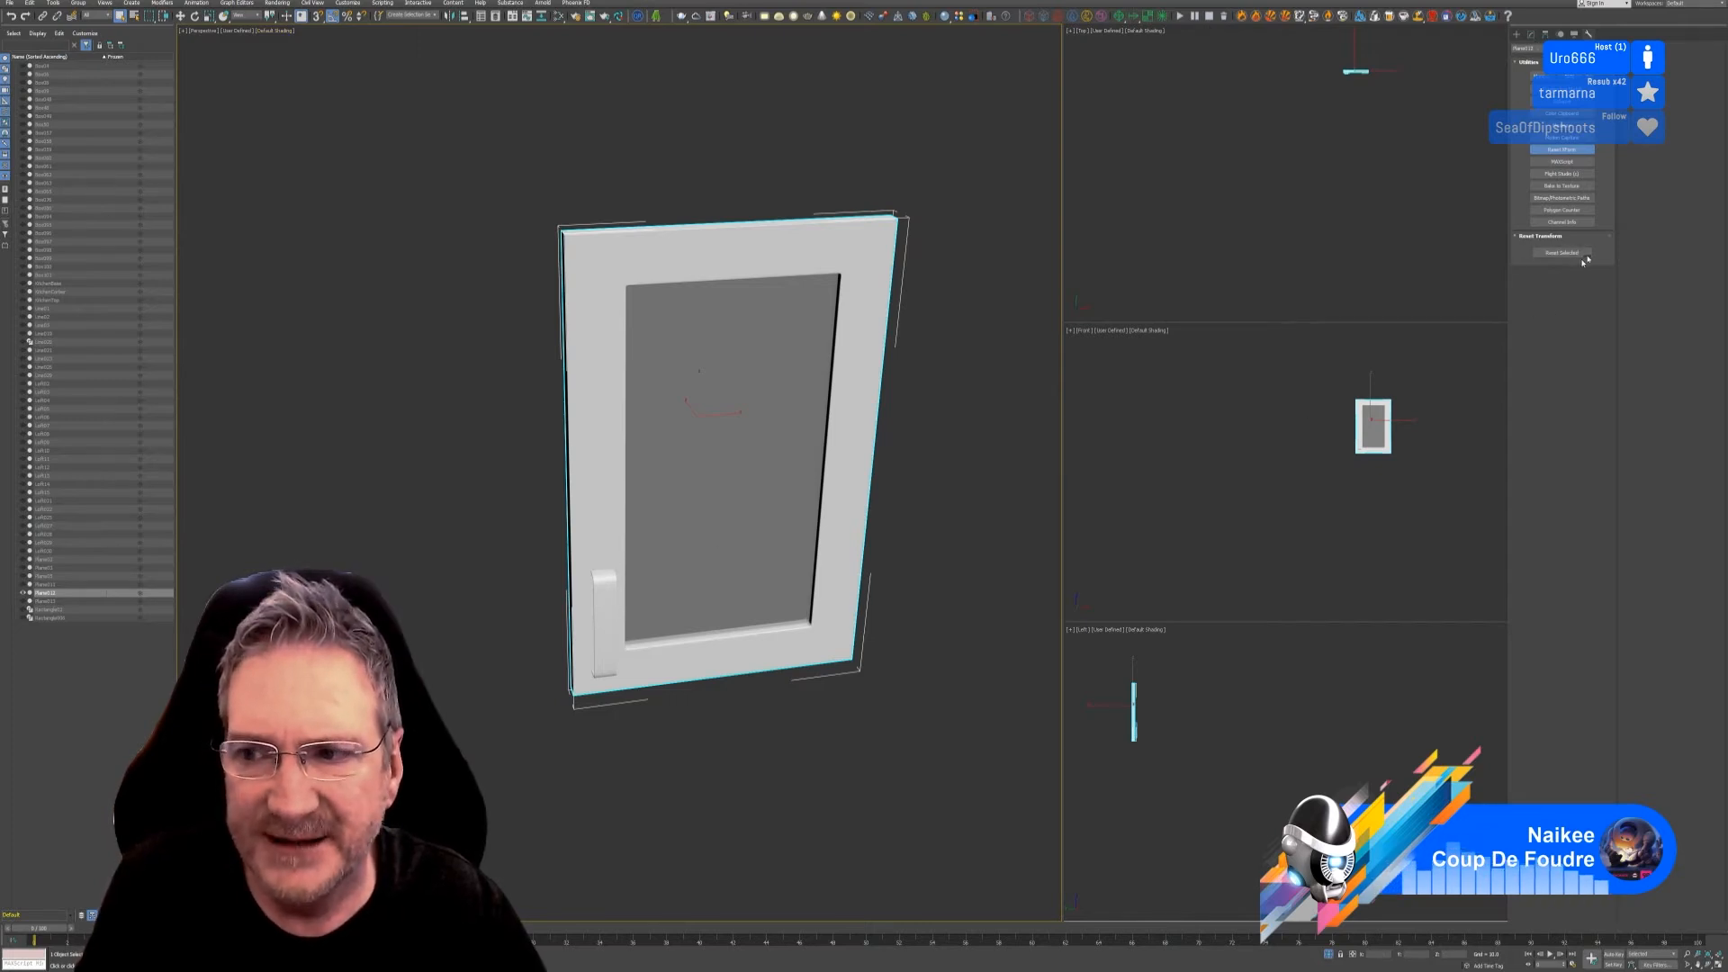
left_click(1530, 34)
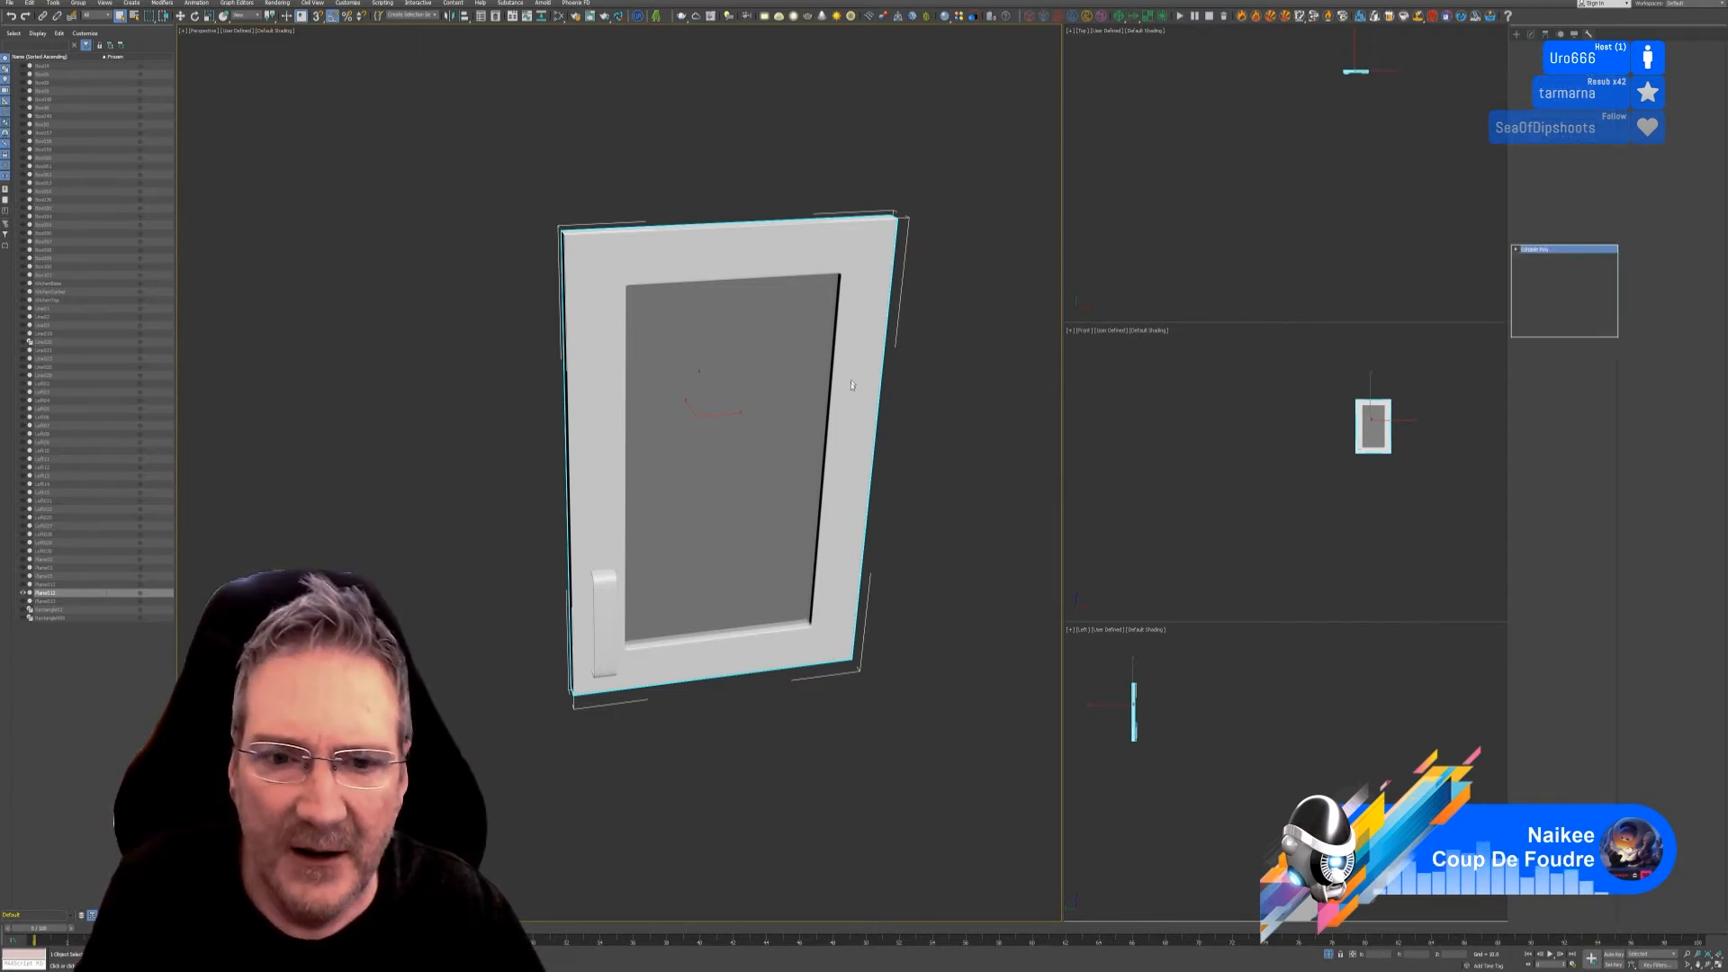
Step: End the isolation of the finished glazed door to bring back the rest of the kitchen
left_click(1328, 955)
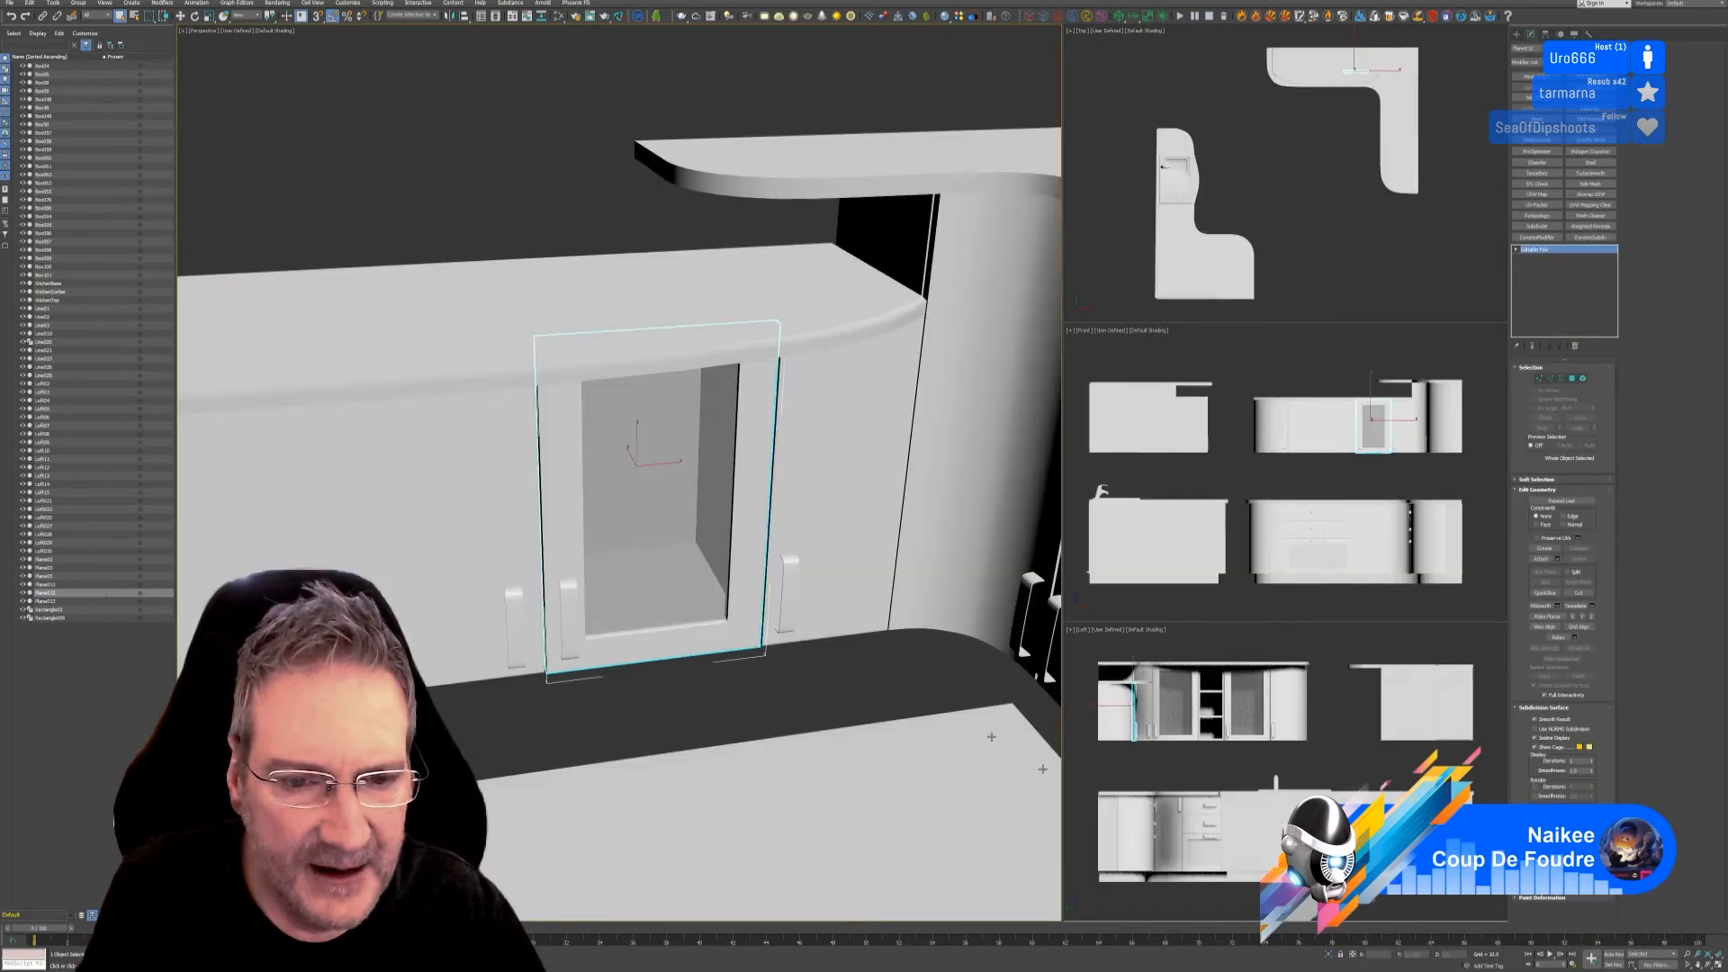
scroll(792, 668, "down", 3)
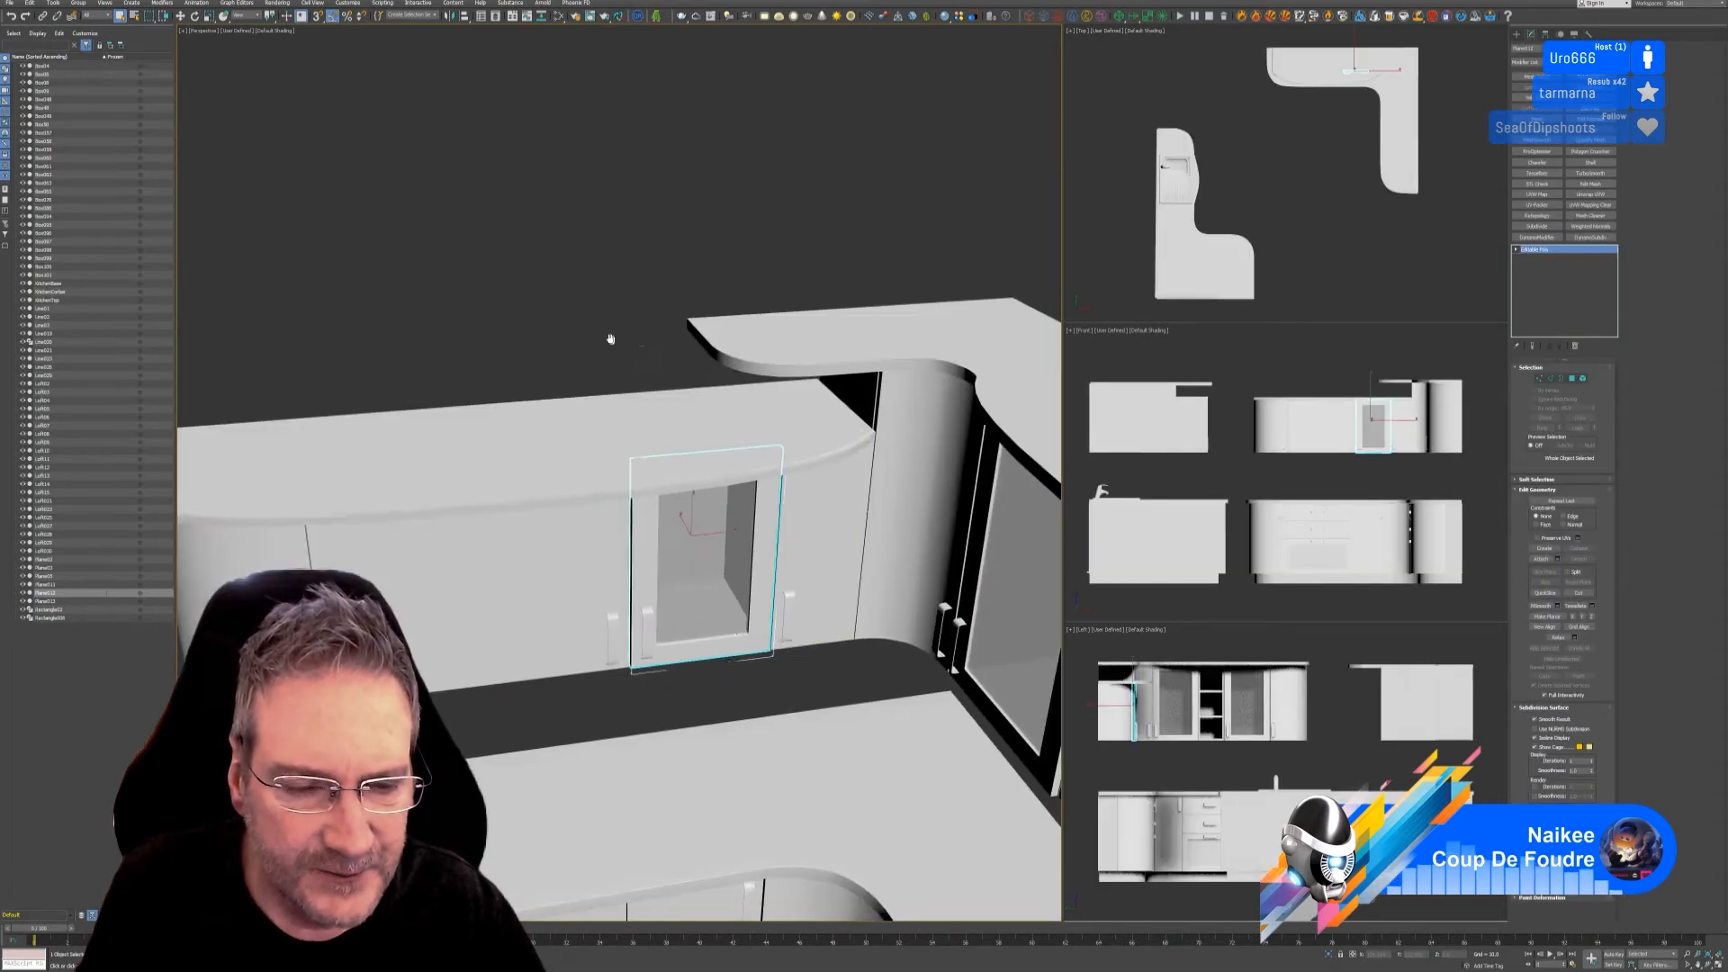
middle_click_drag(665, 445, 586, 336)
middle_click_drag(706, 589, 733, 597, "alt")
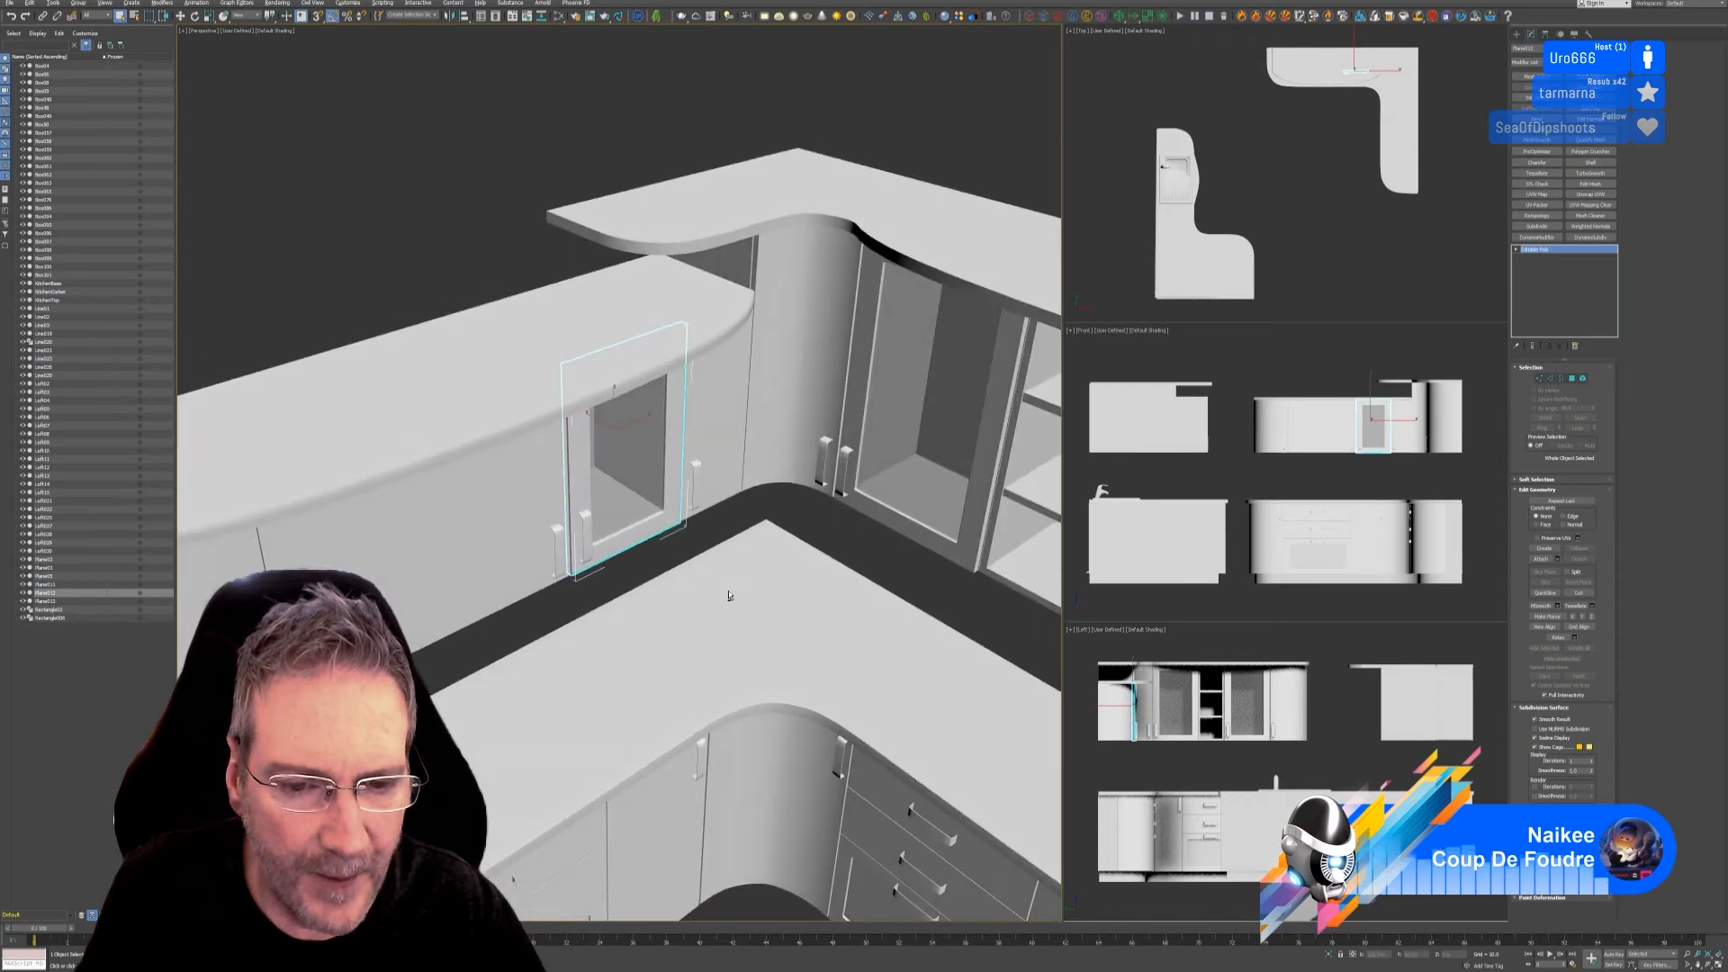
middle_click_drag(791, 494, 704, 511)
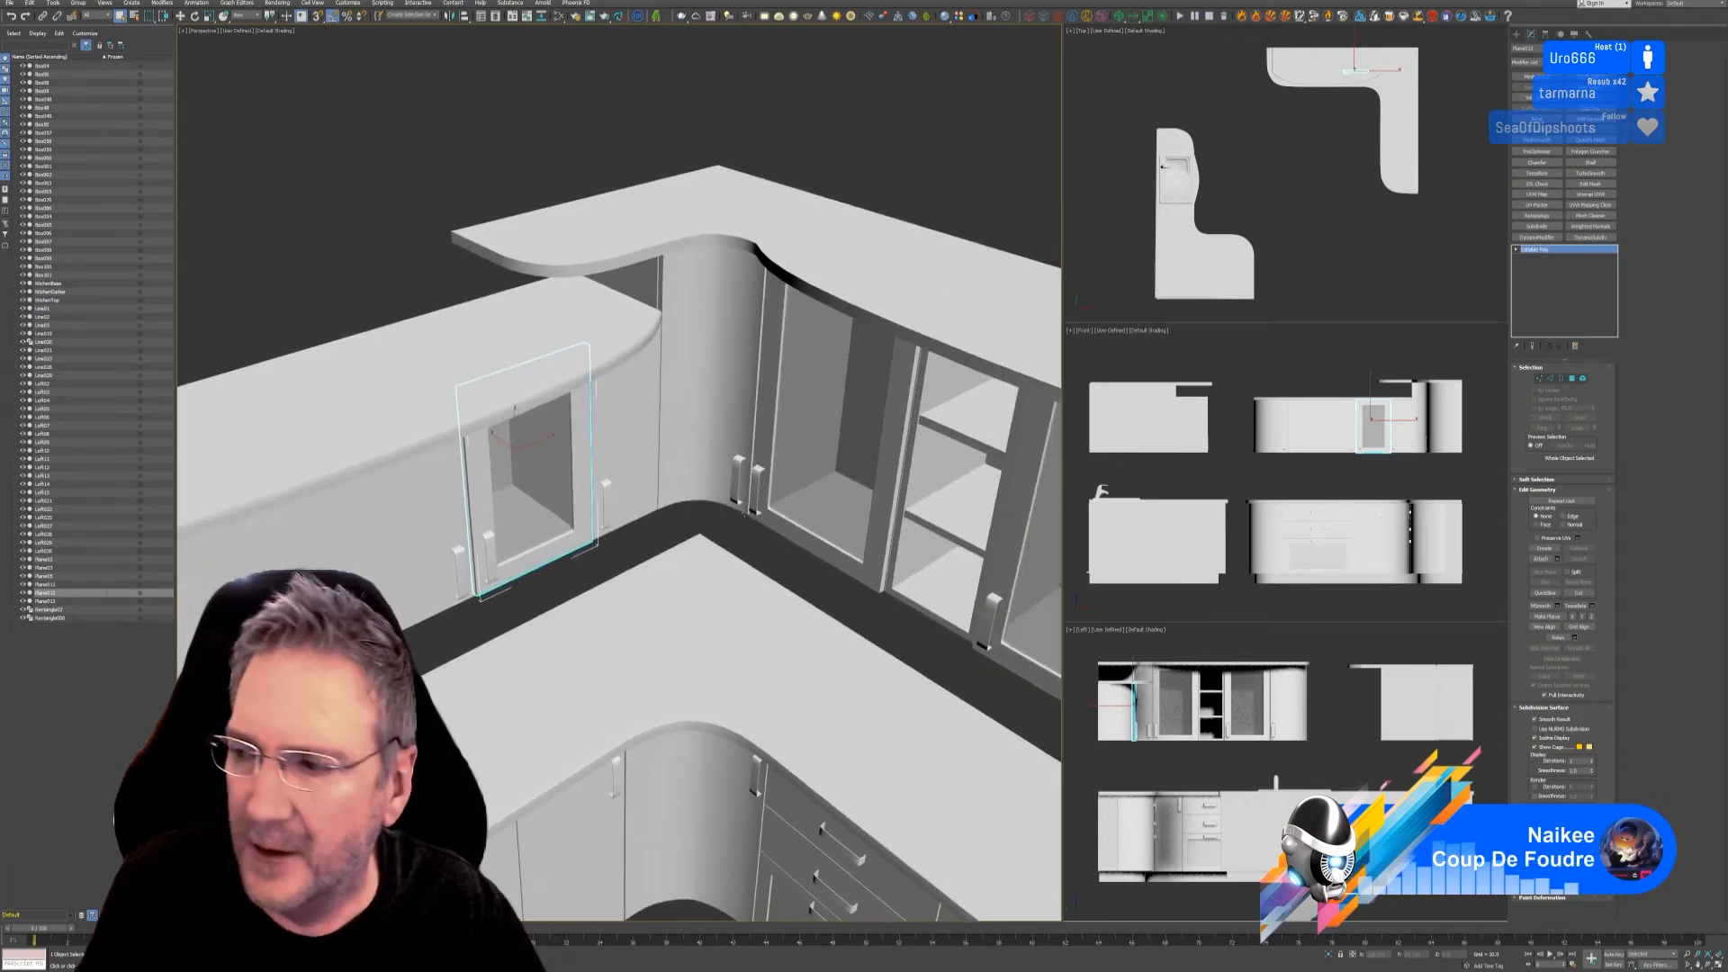
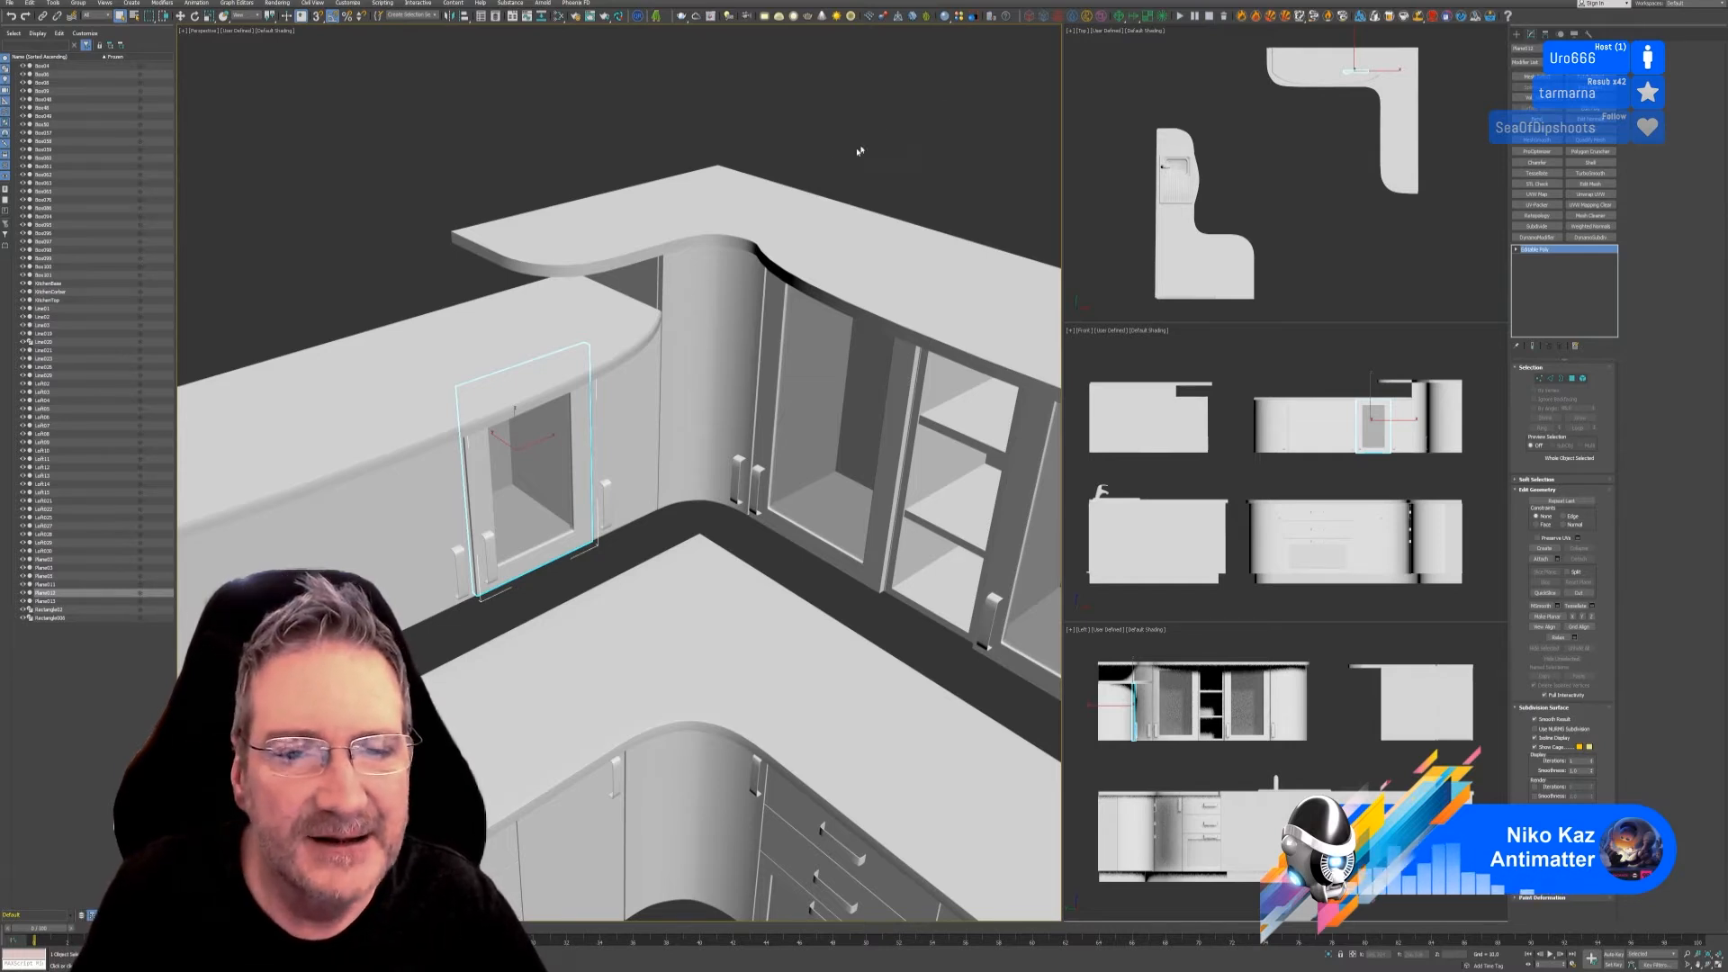
Step: Collapse the modifier stack of the glass pane in the tall glazed door beside the inner corner and apply Reset XForm to it
middle_click_drag(804, 161, 720, 96)
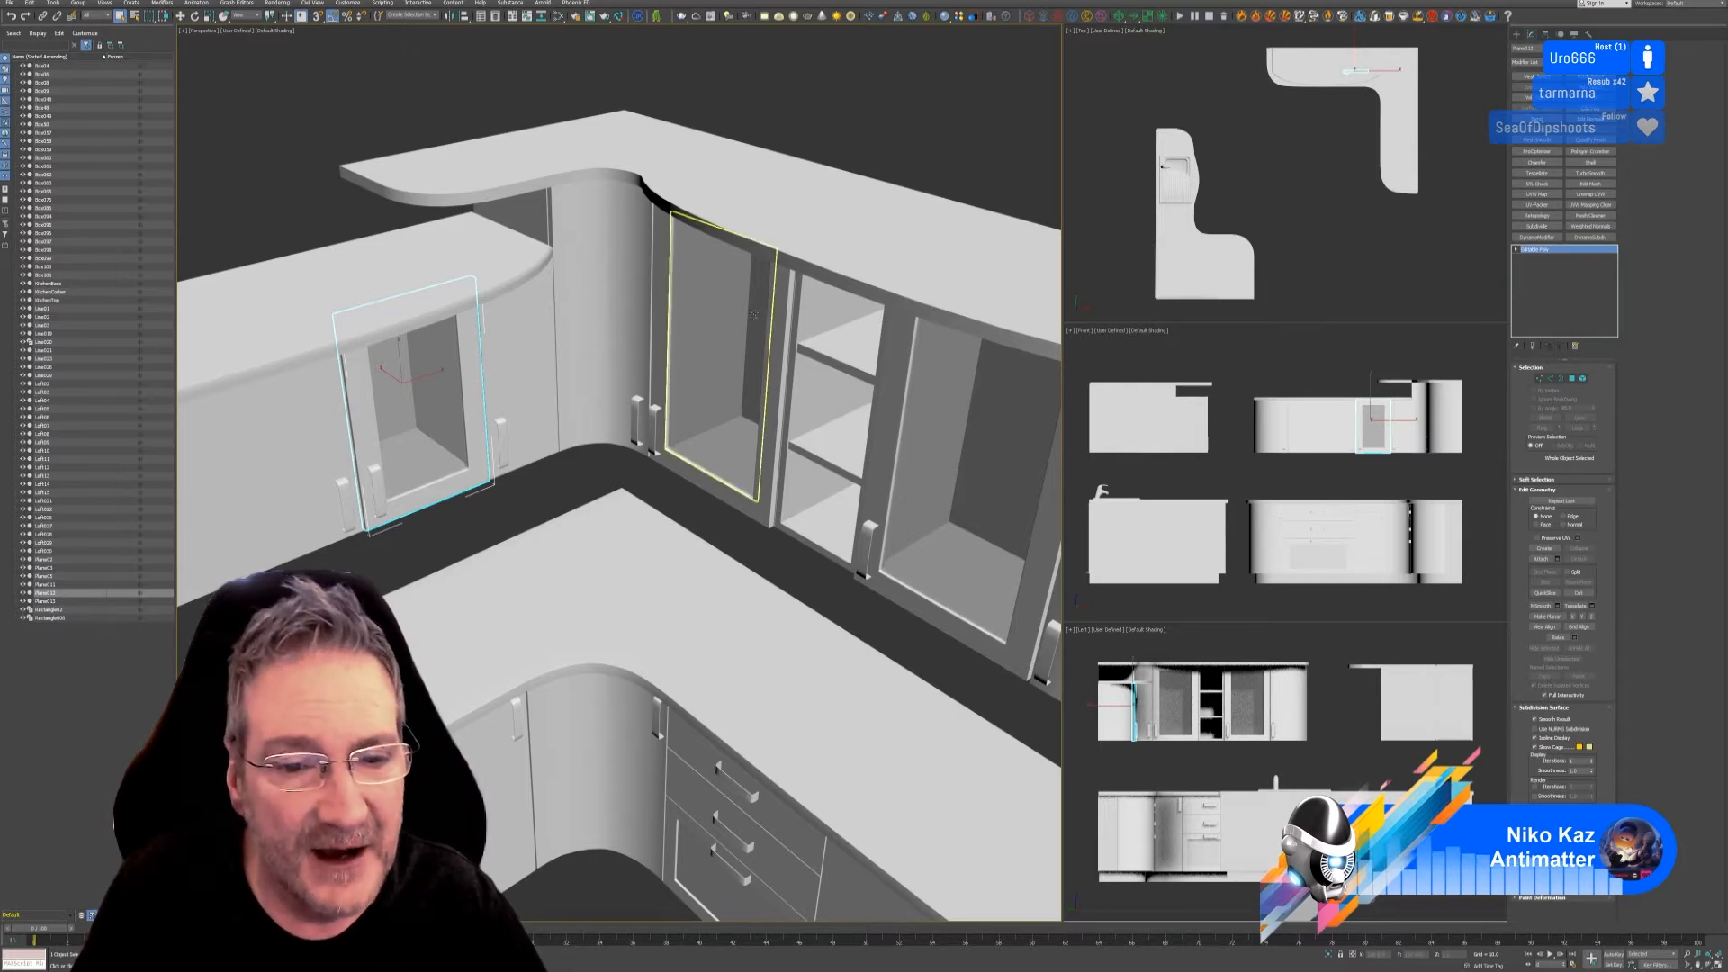
left_click(744, 318)
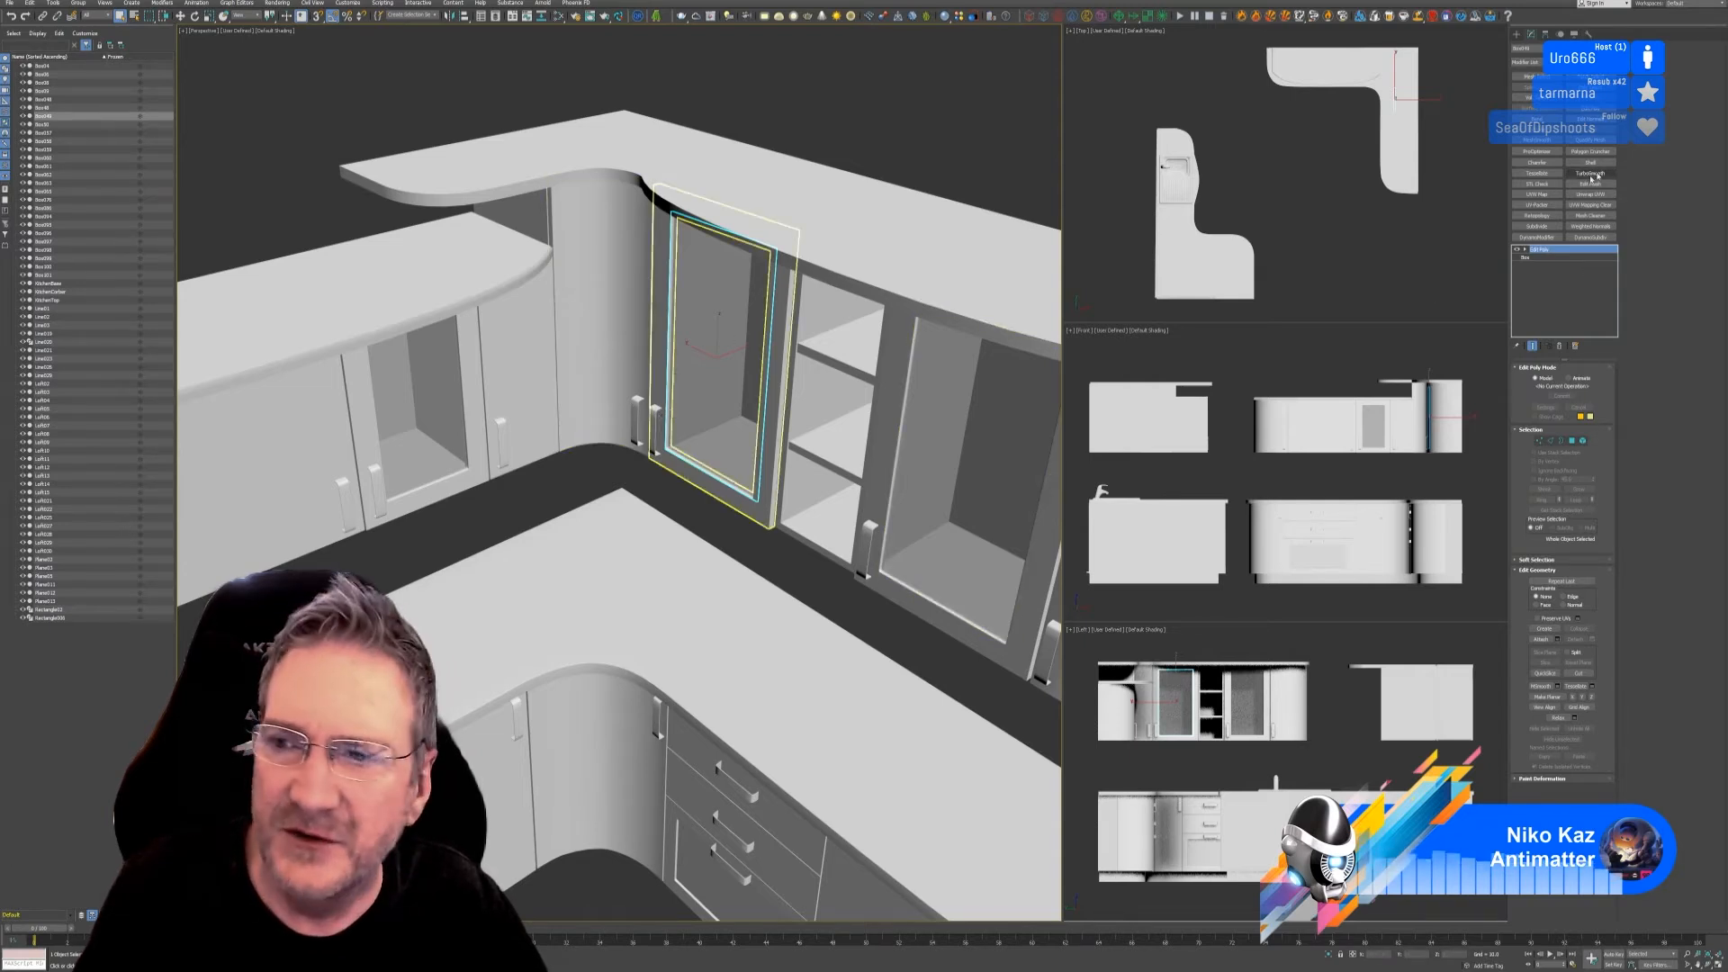
right_click(1541, 256)
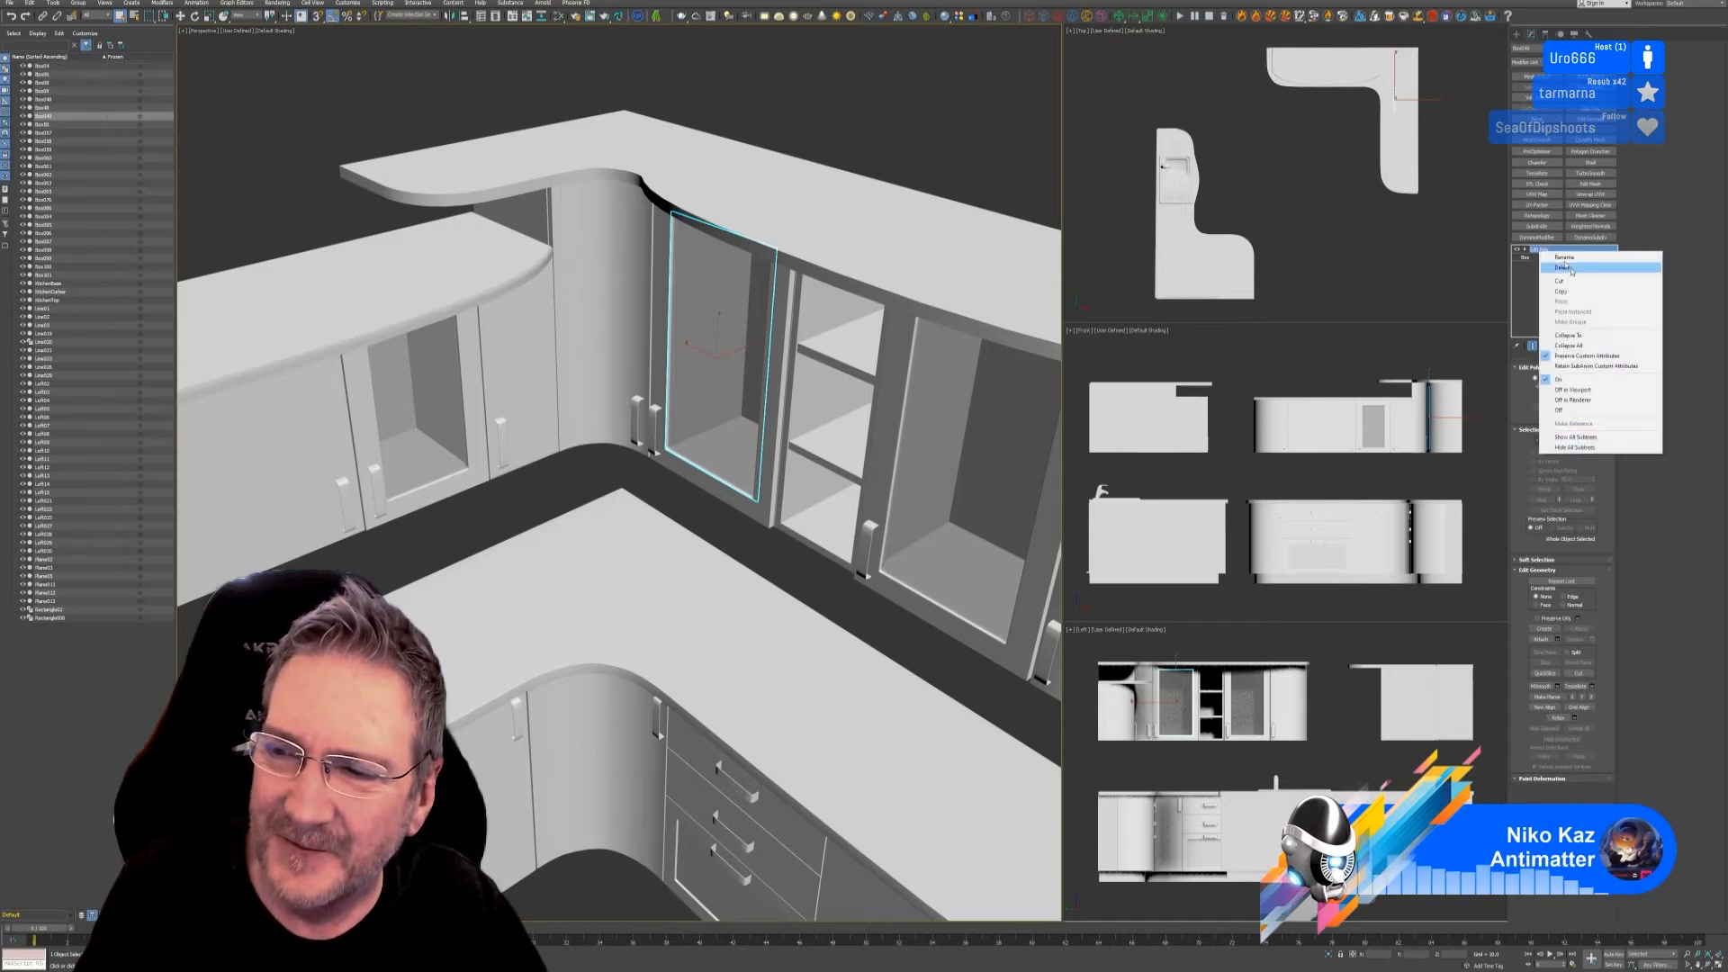
left_click(1570, 345)
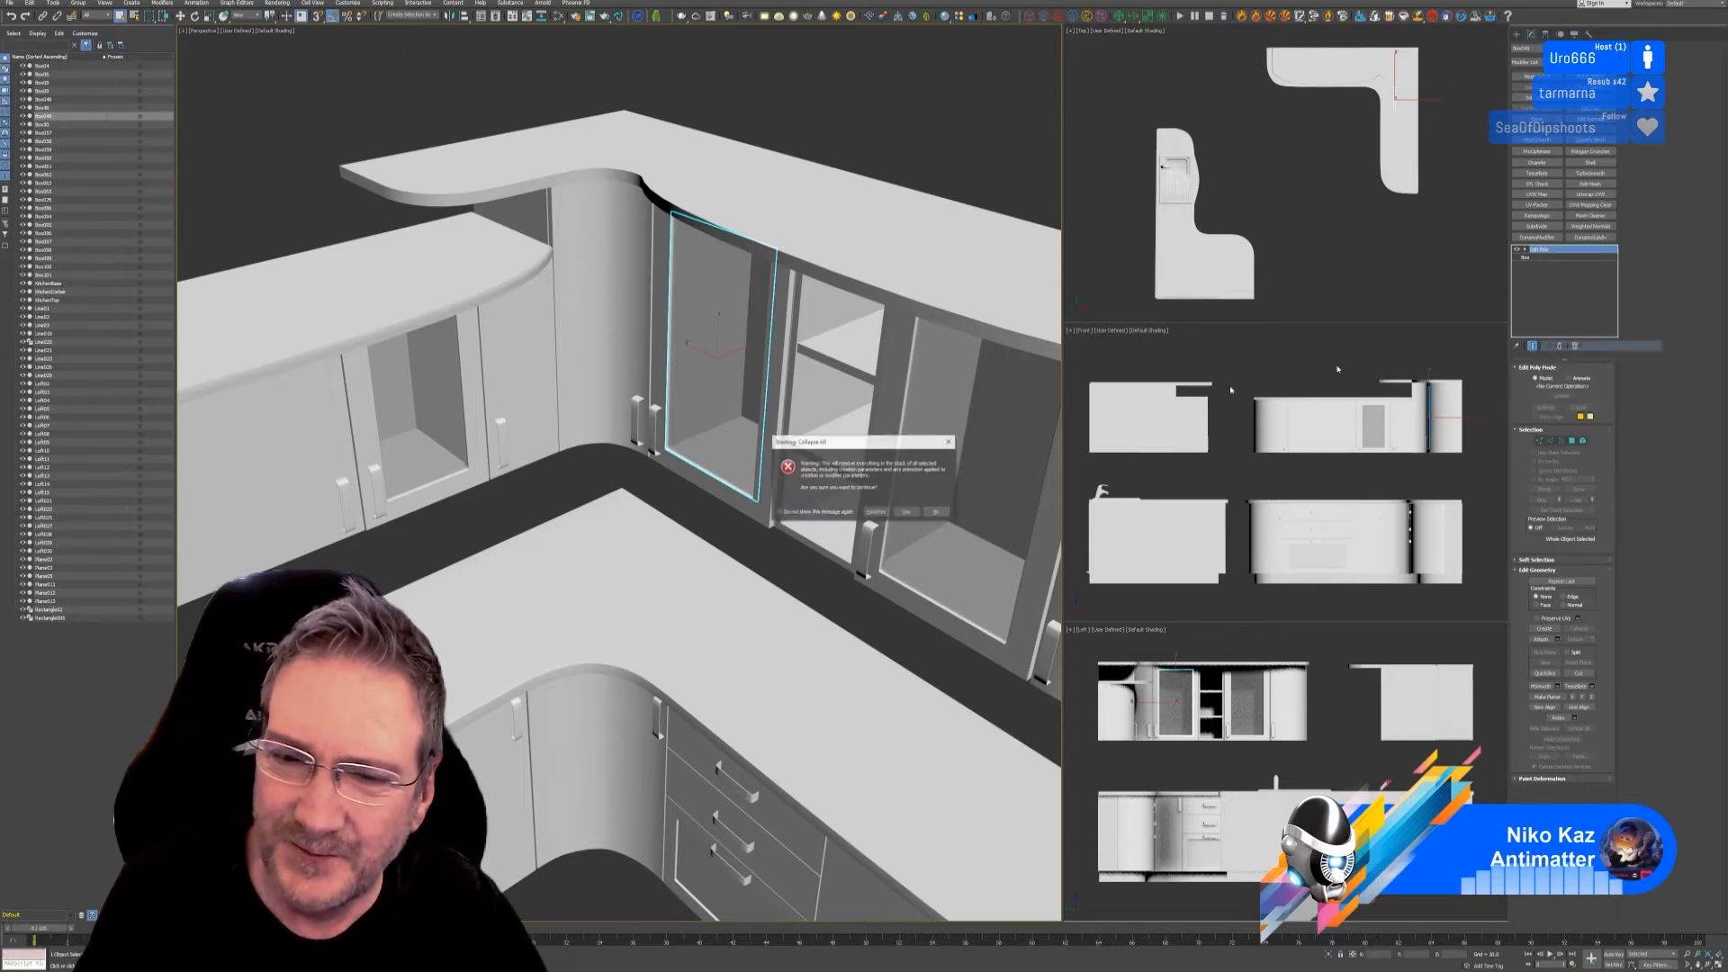
left_click(909, 511)
left_click(1588, 34)
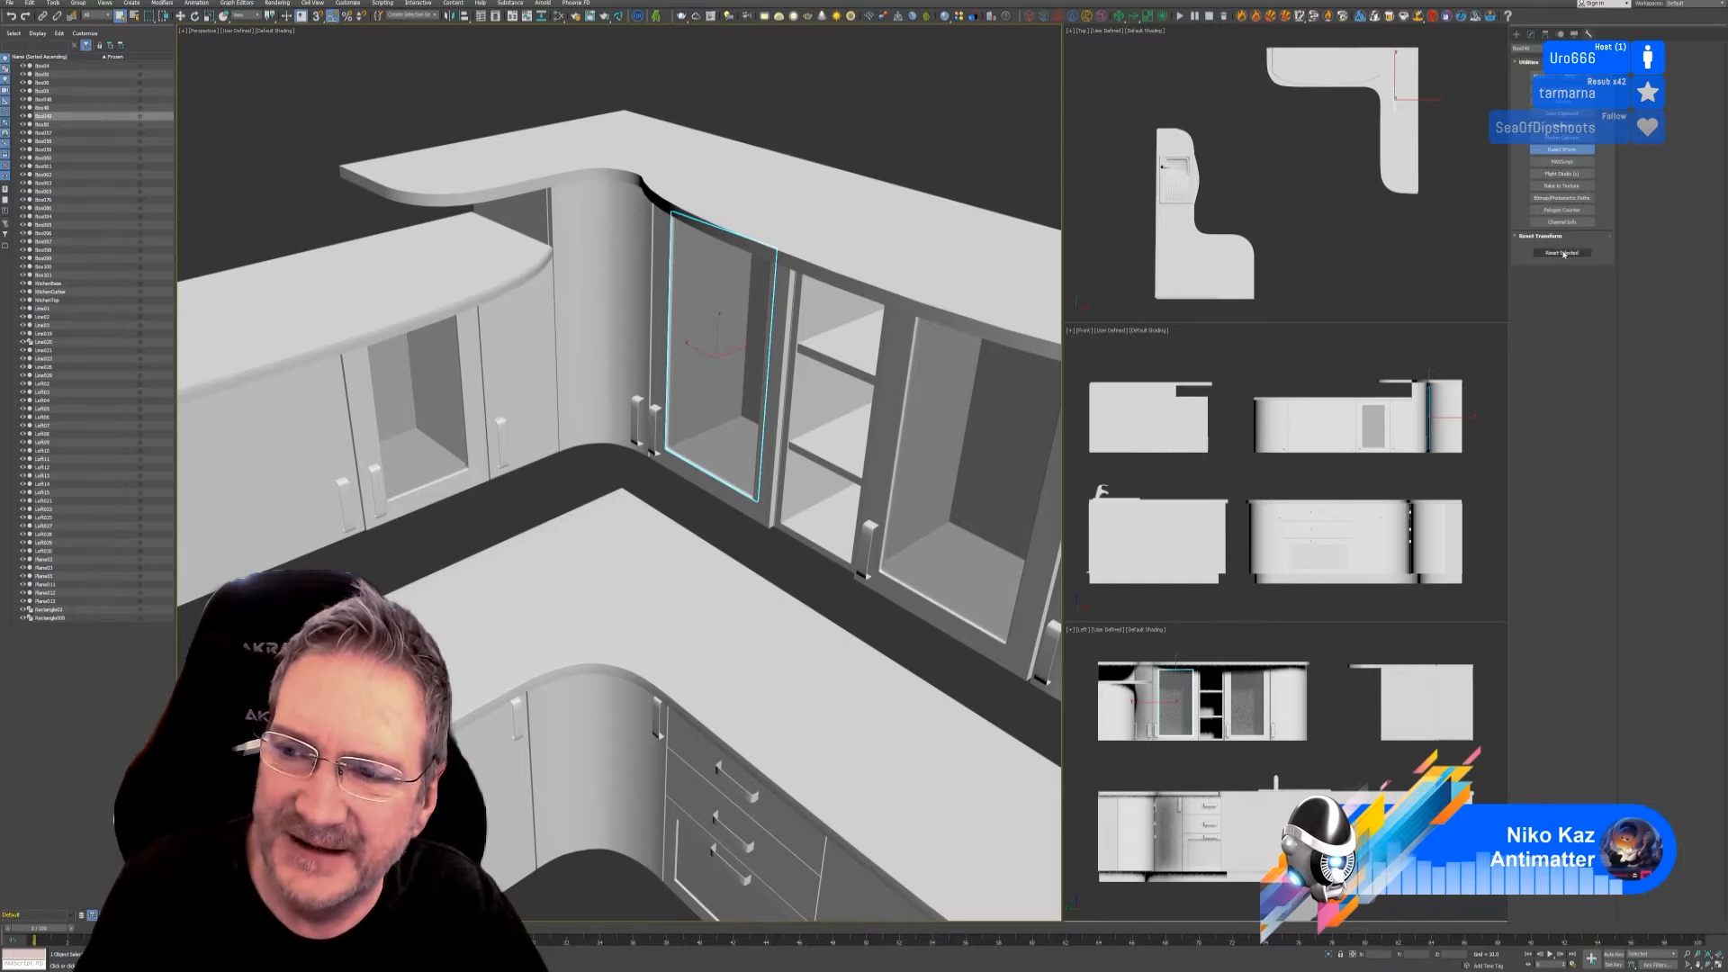
left_click(1580, 253)
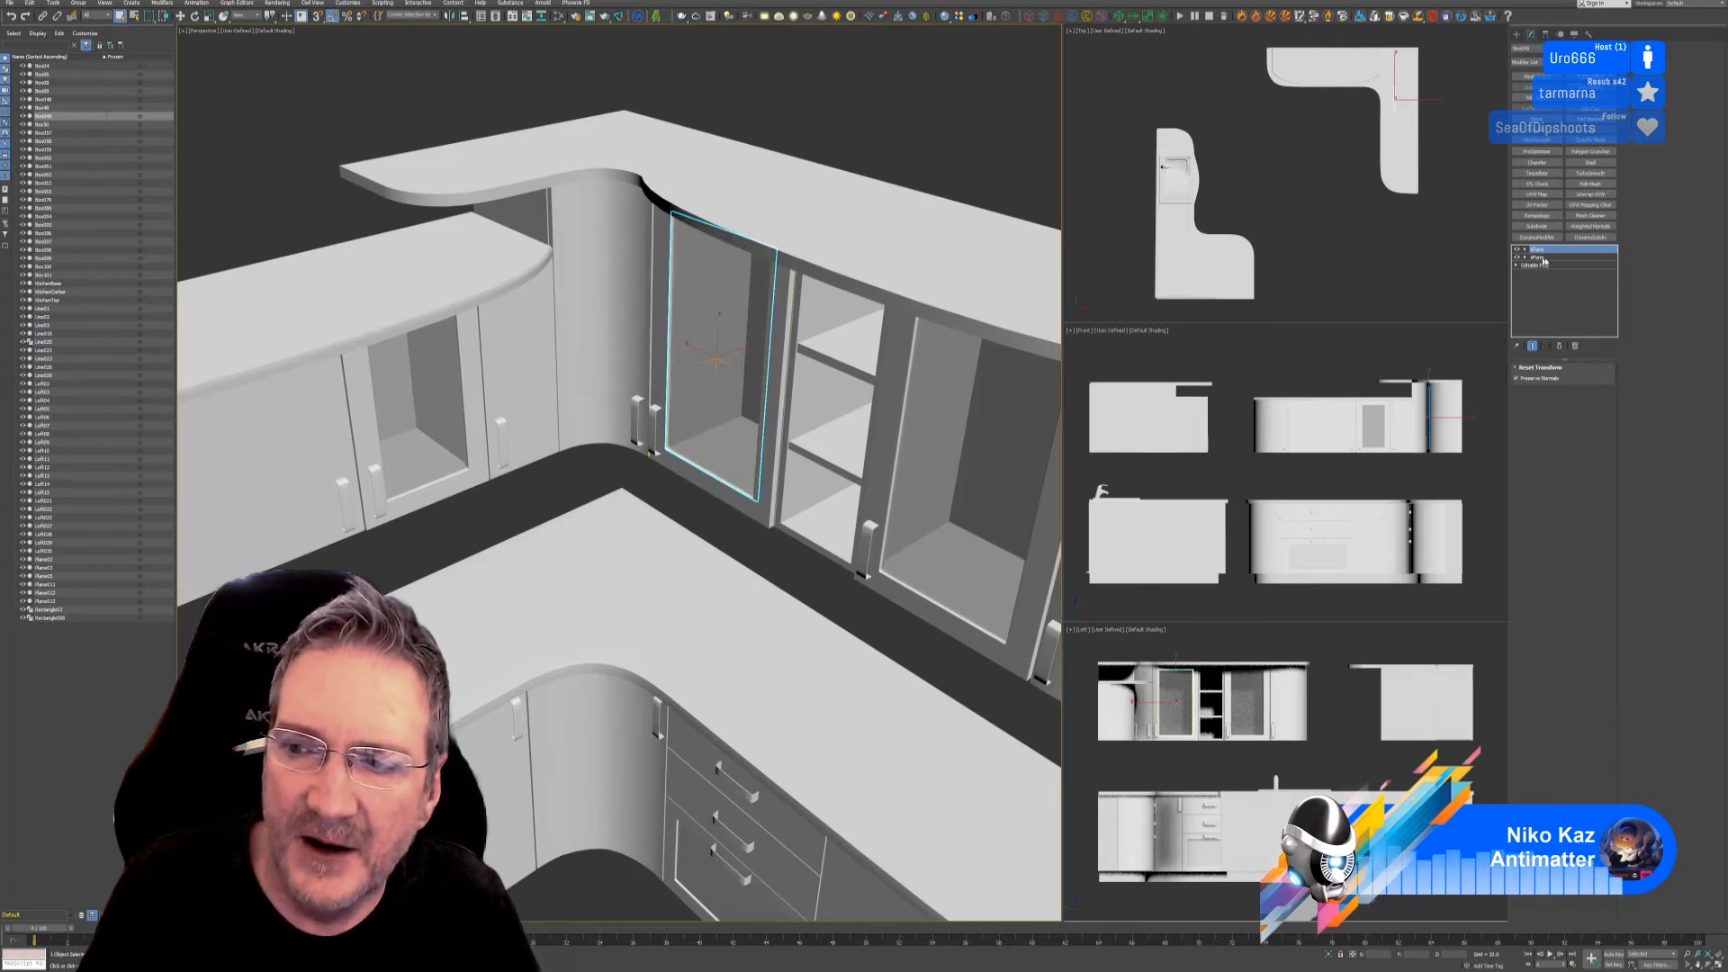
Step: Collapse the XForm modifiers on the glass pane of the tall glazed door beside the inner corner
right_click(1550, 255)
left_click(1583, 348)
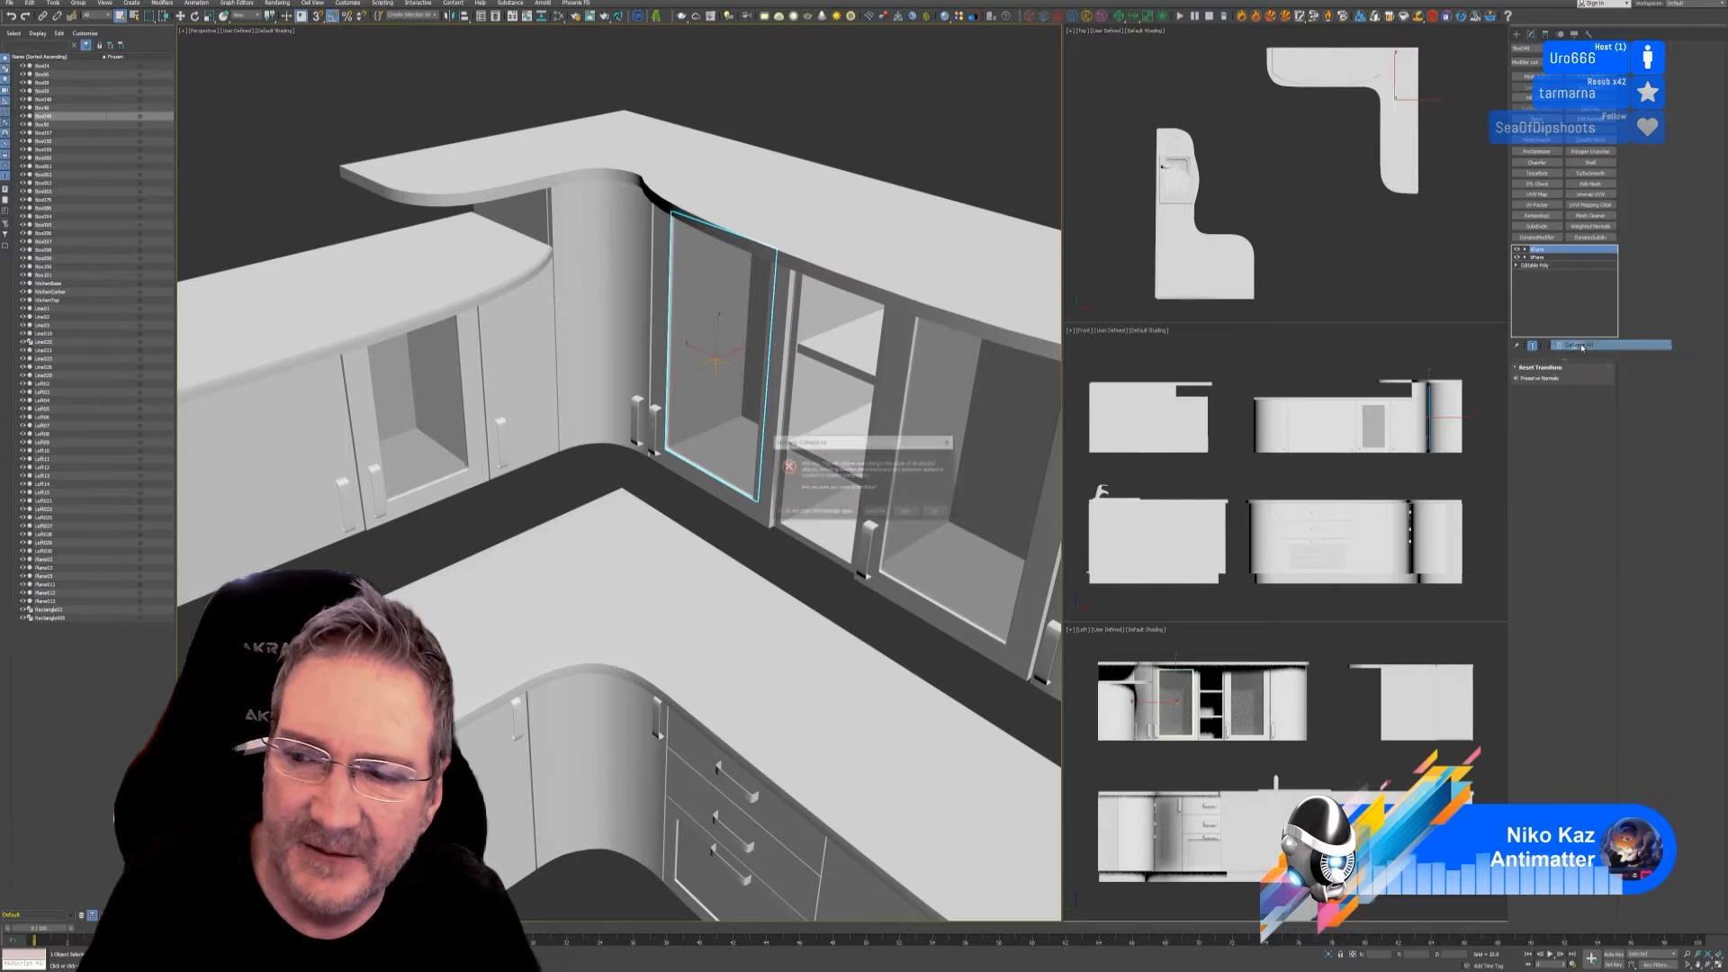
left_click(906, 511)
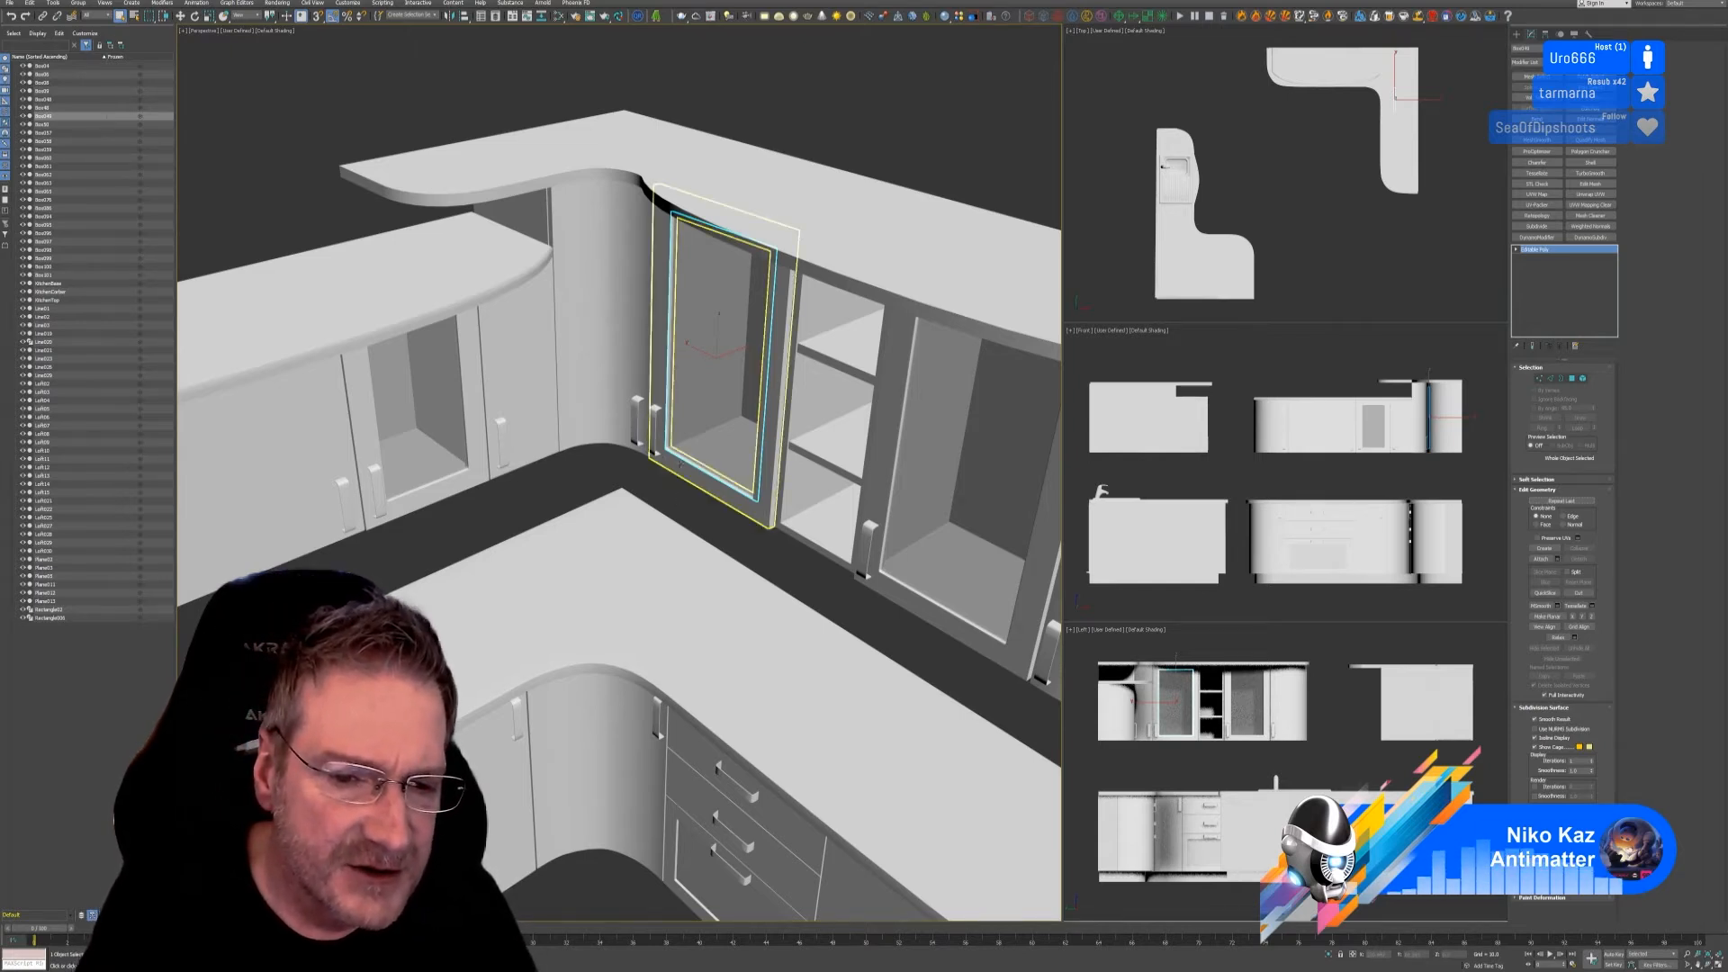
Step: Attach the handle to the frame of the tall glazed door beside the inner corner
left_click(655, 378)
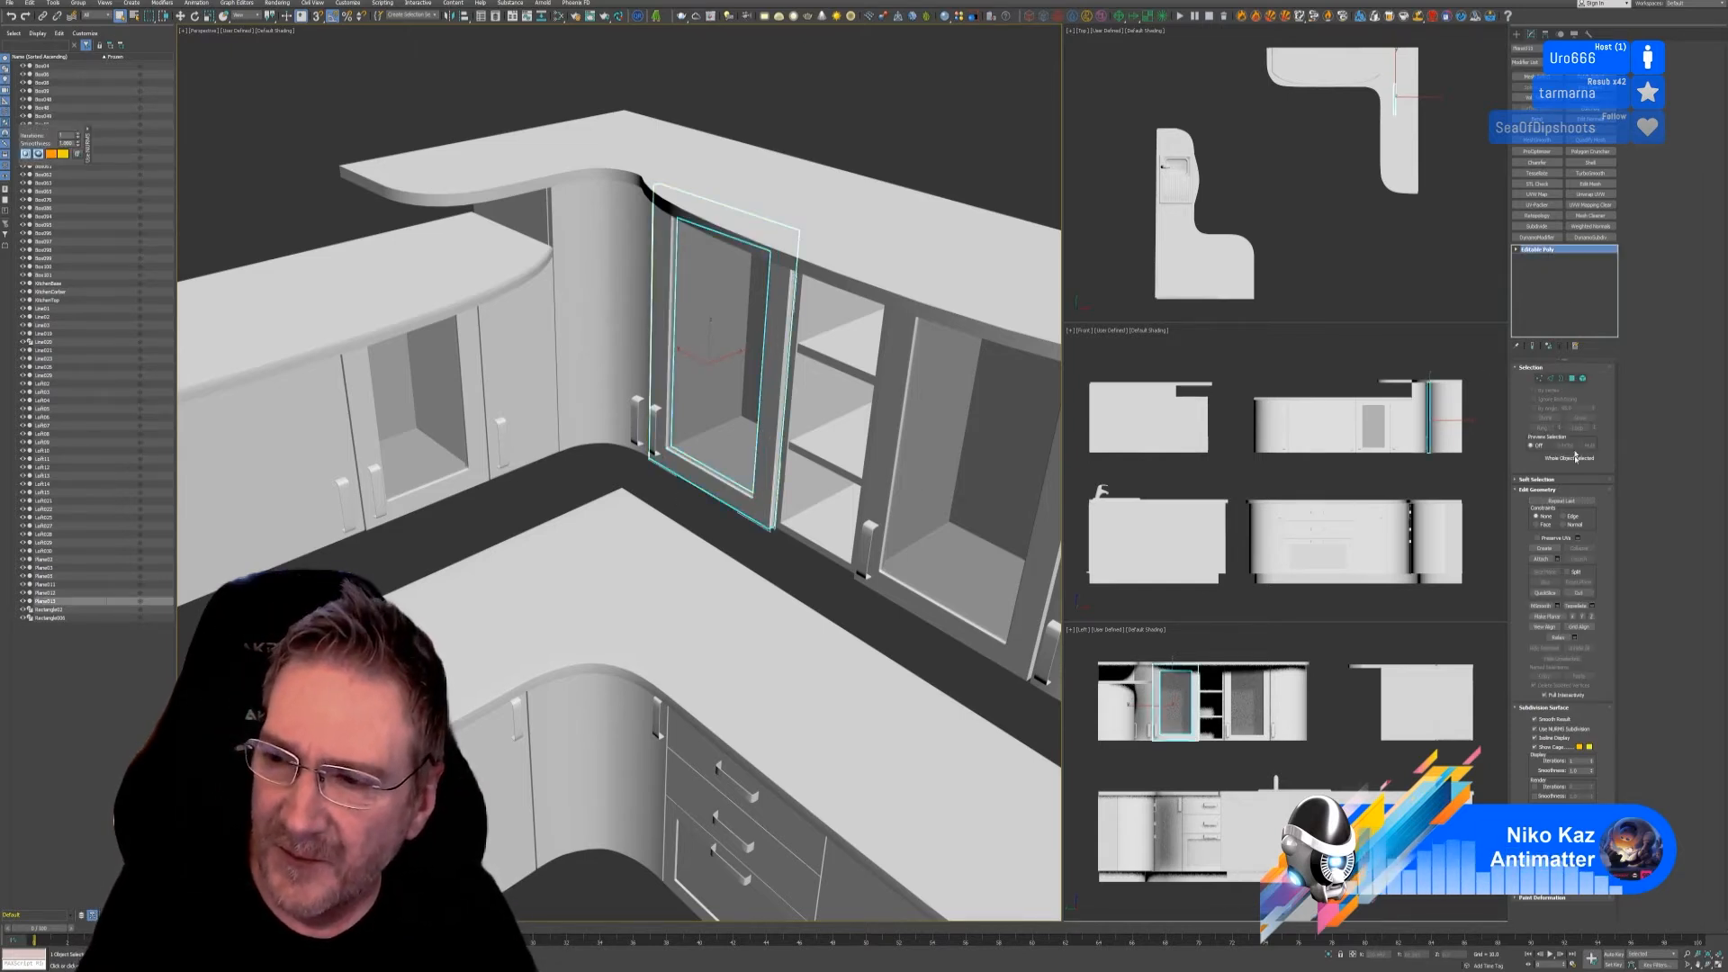
left_click(1562, 302)
left_click(1558, 252)
key("1")
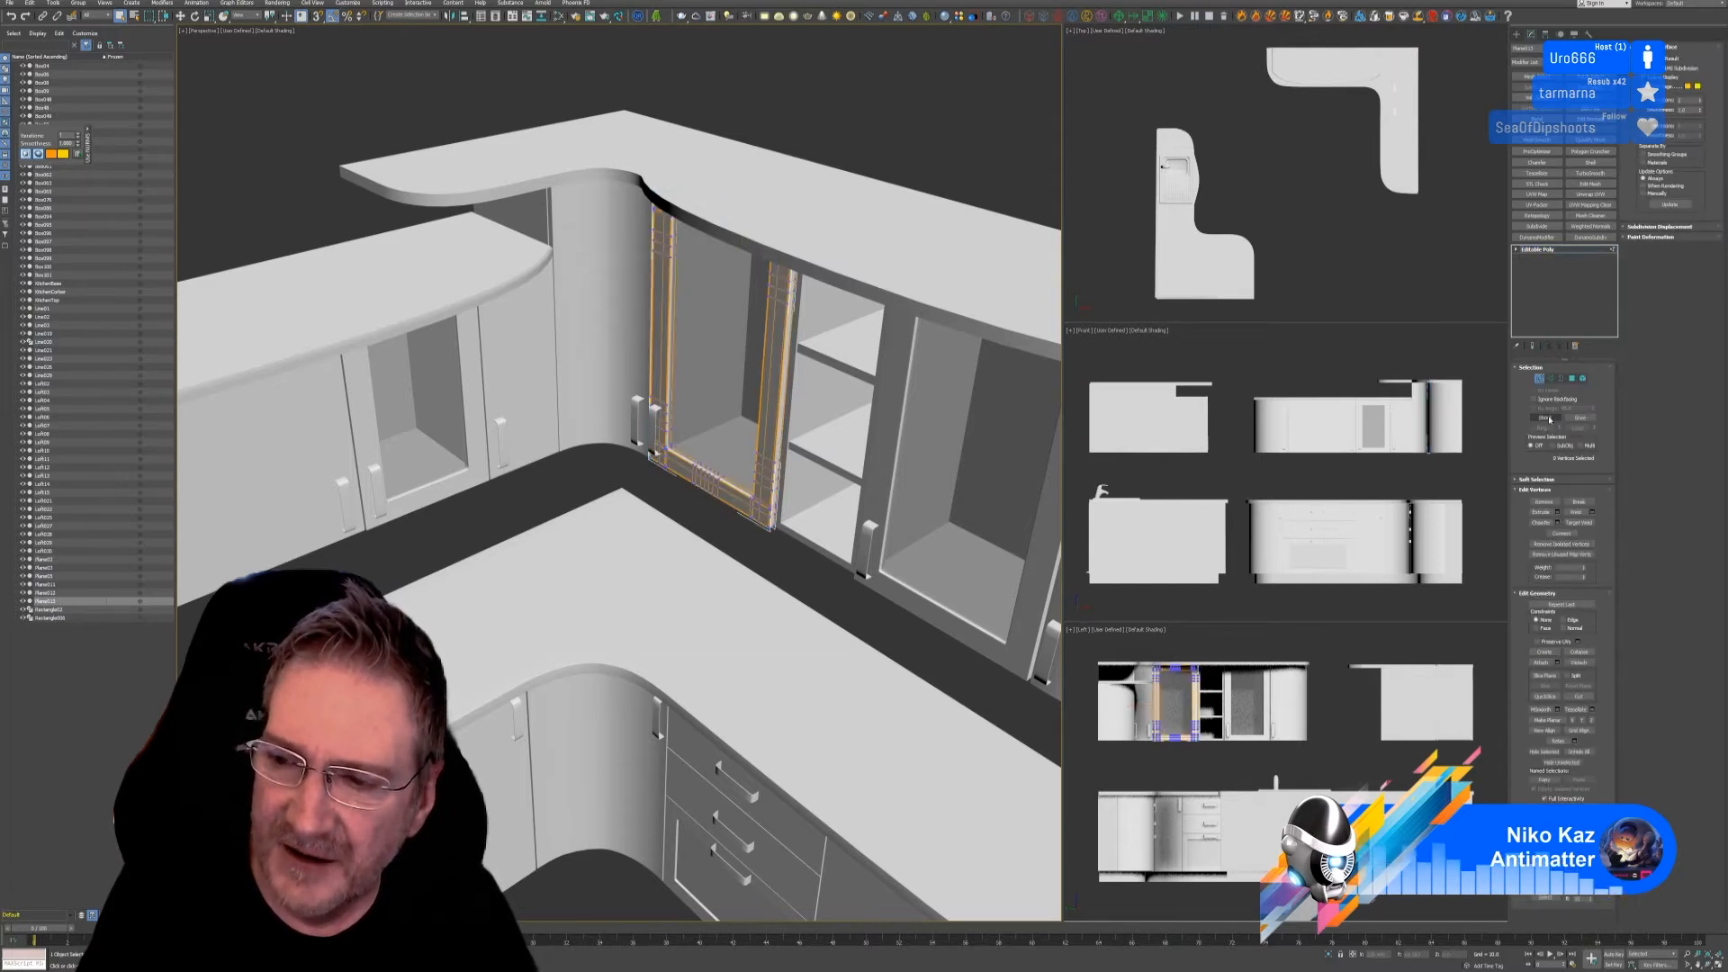
left_click(1542, 662)
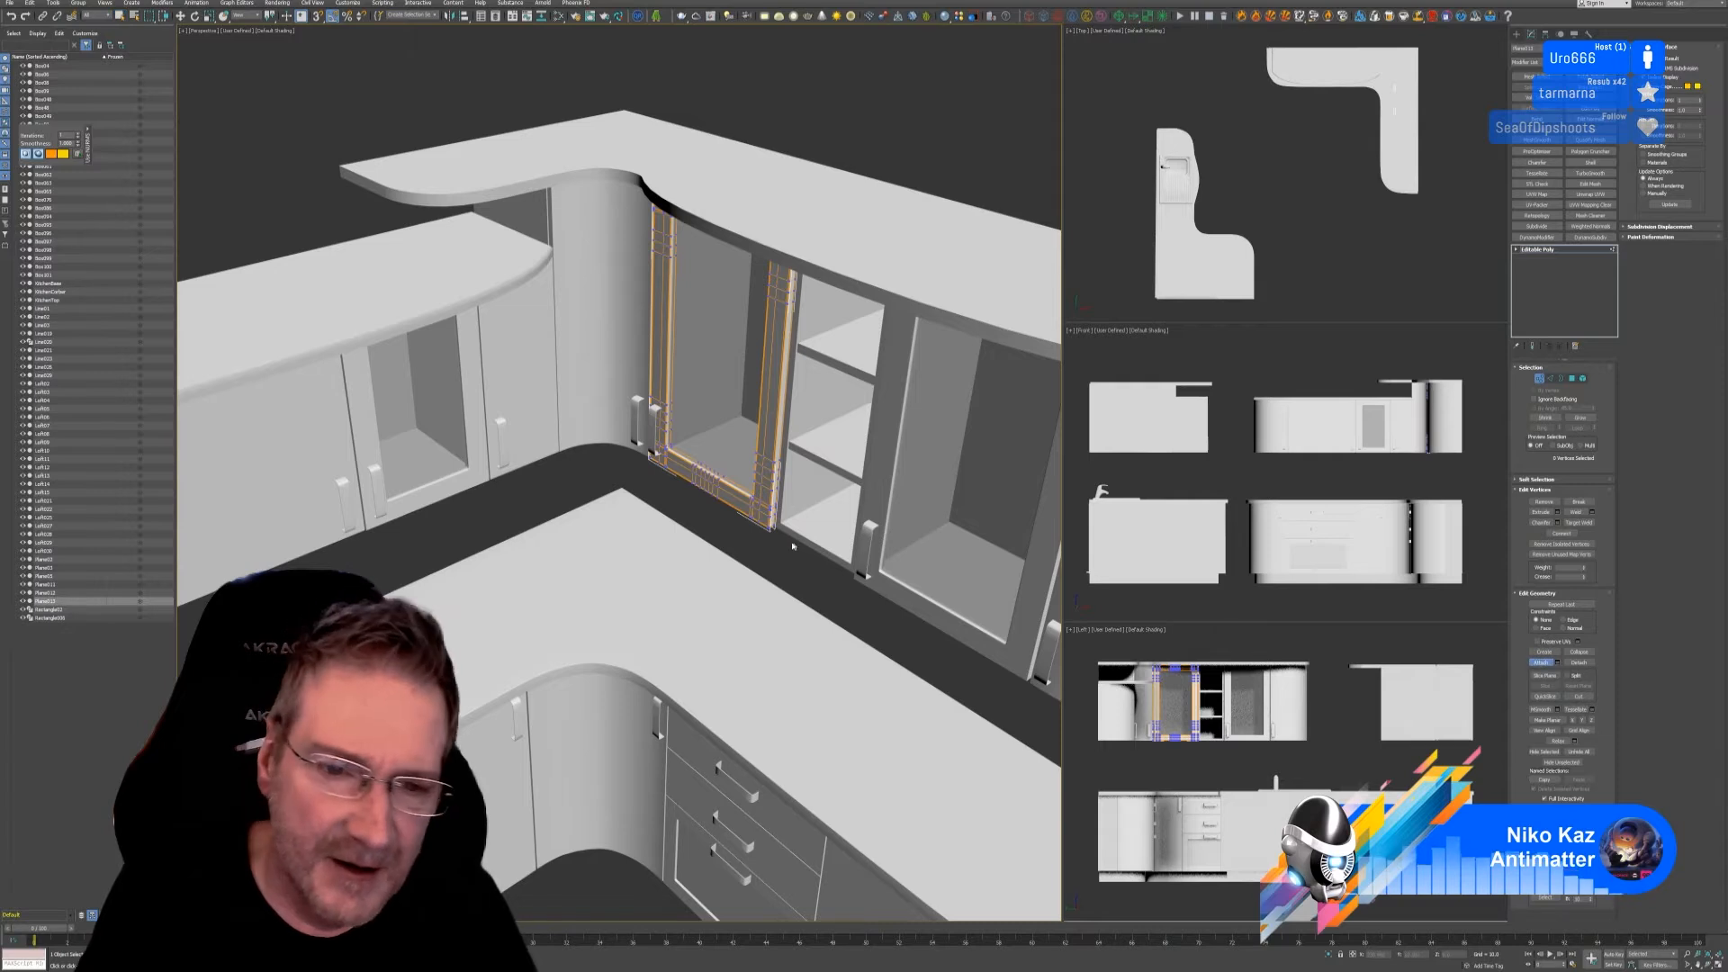
key("1")
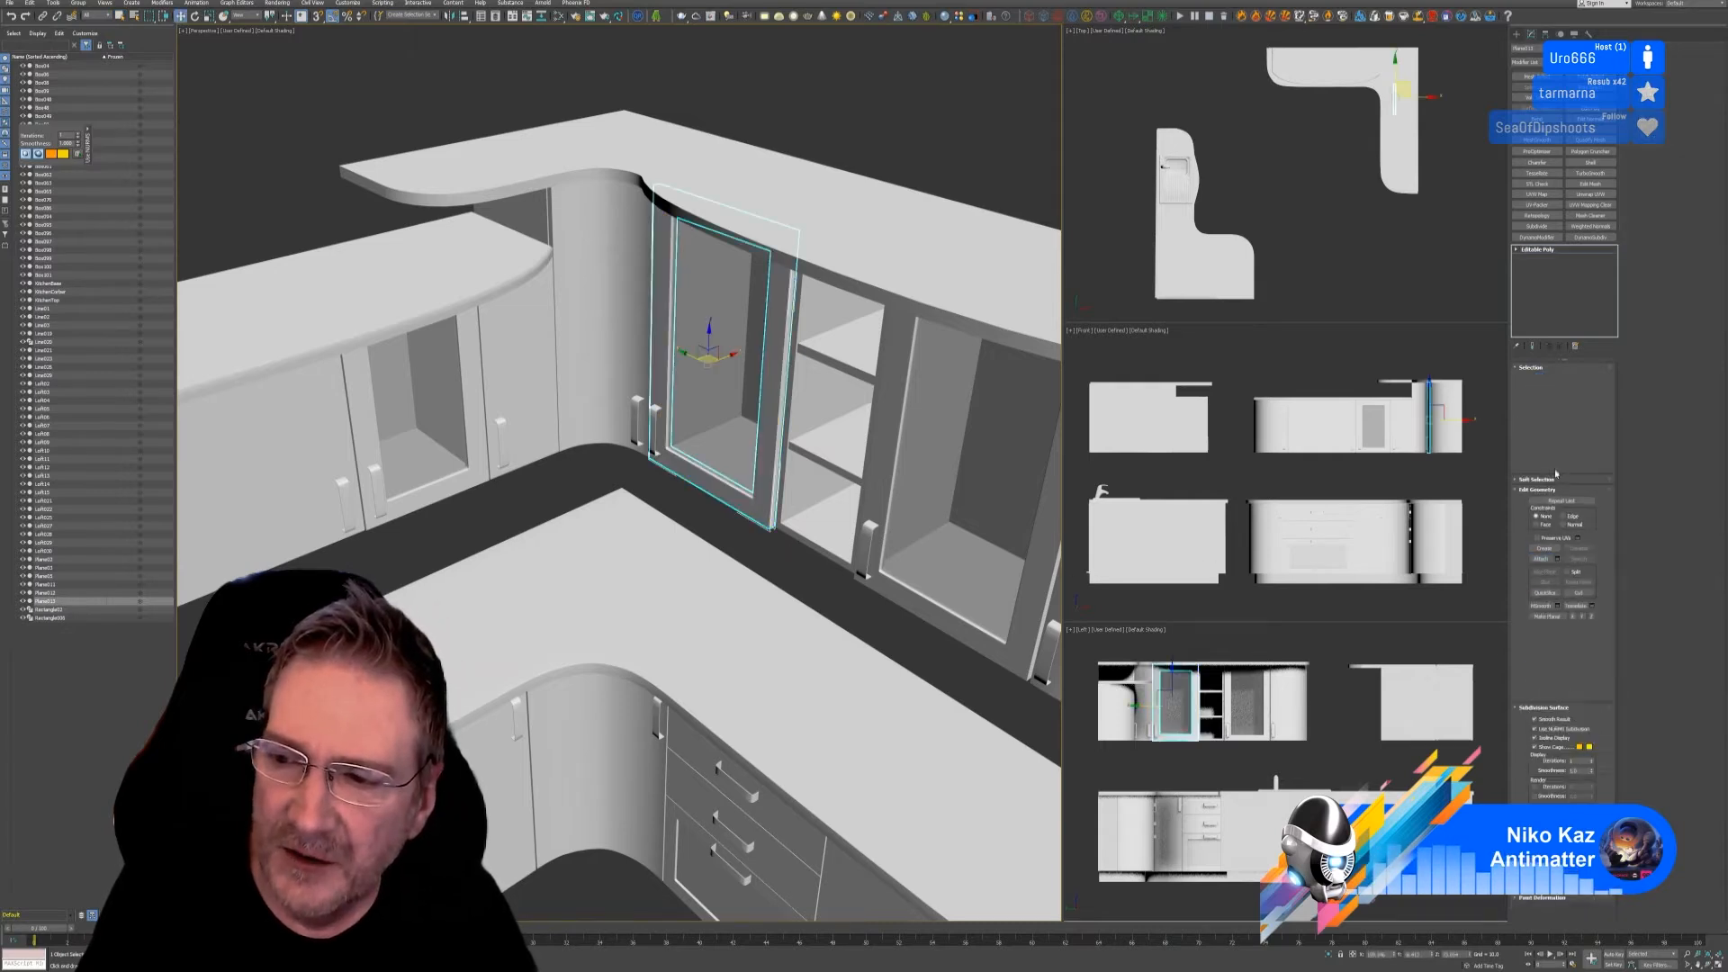
left_click(1542, 558)
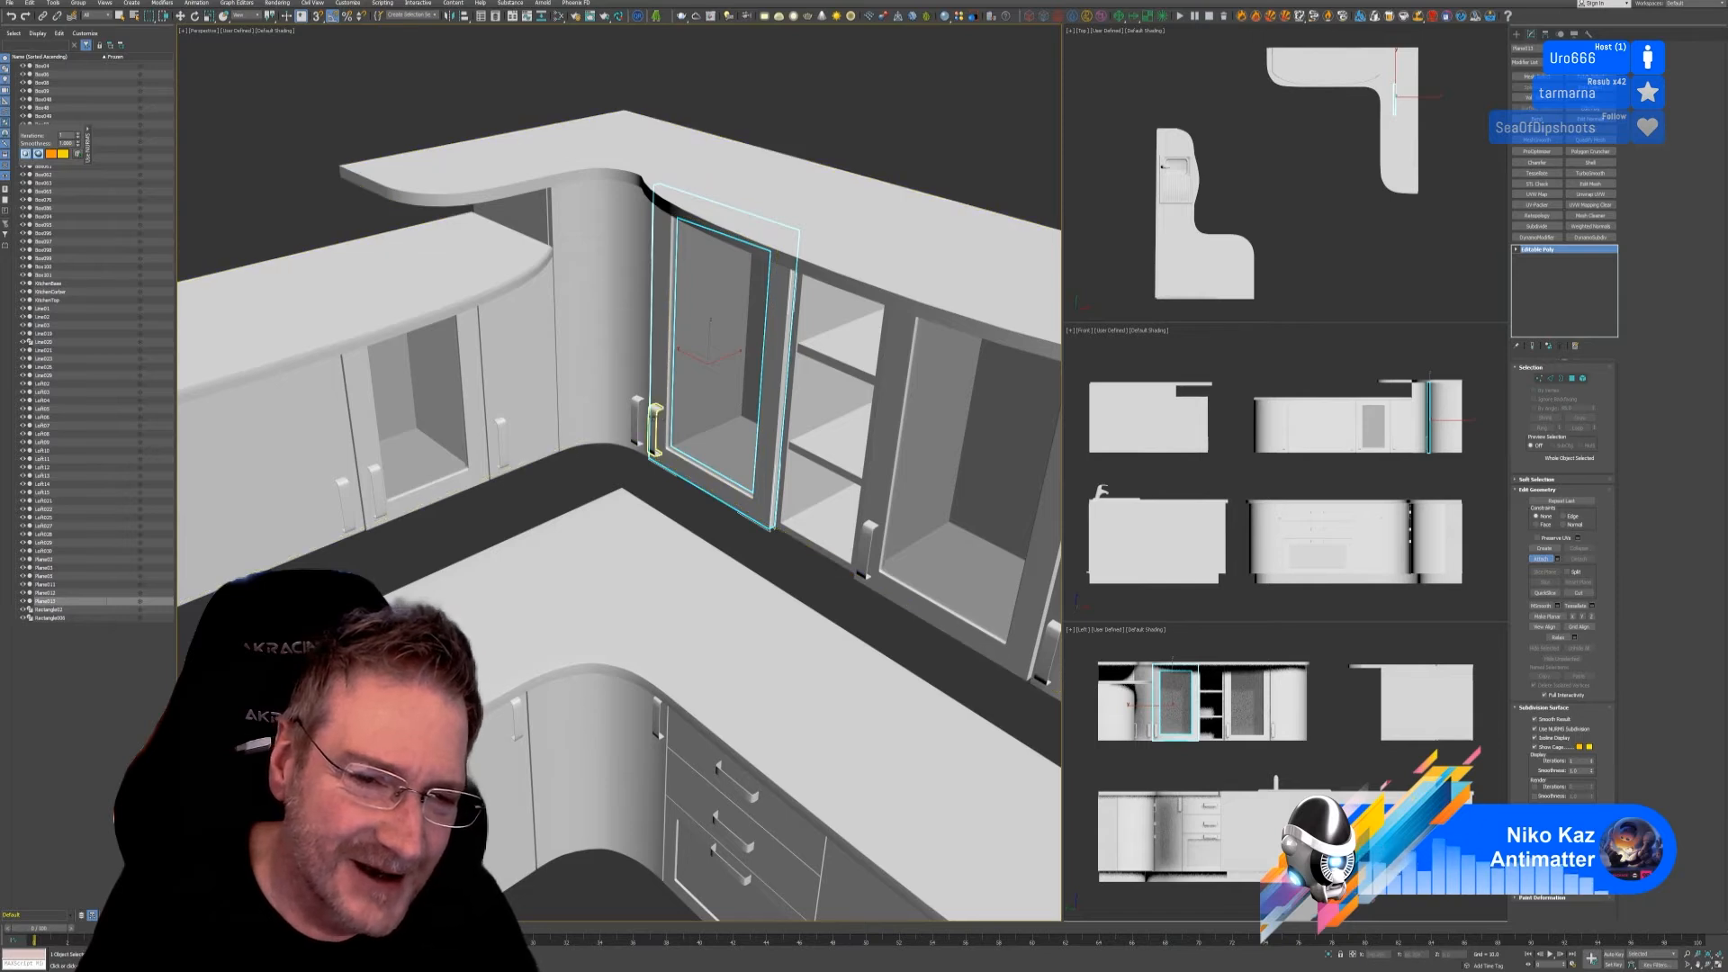
left_click(655, 415)
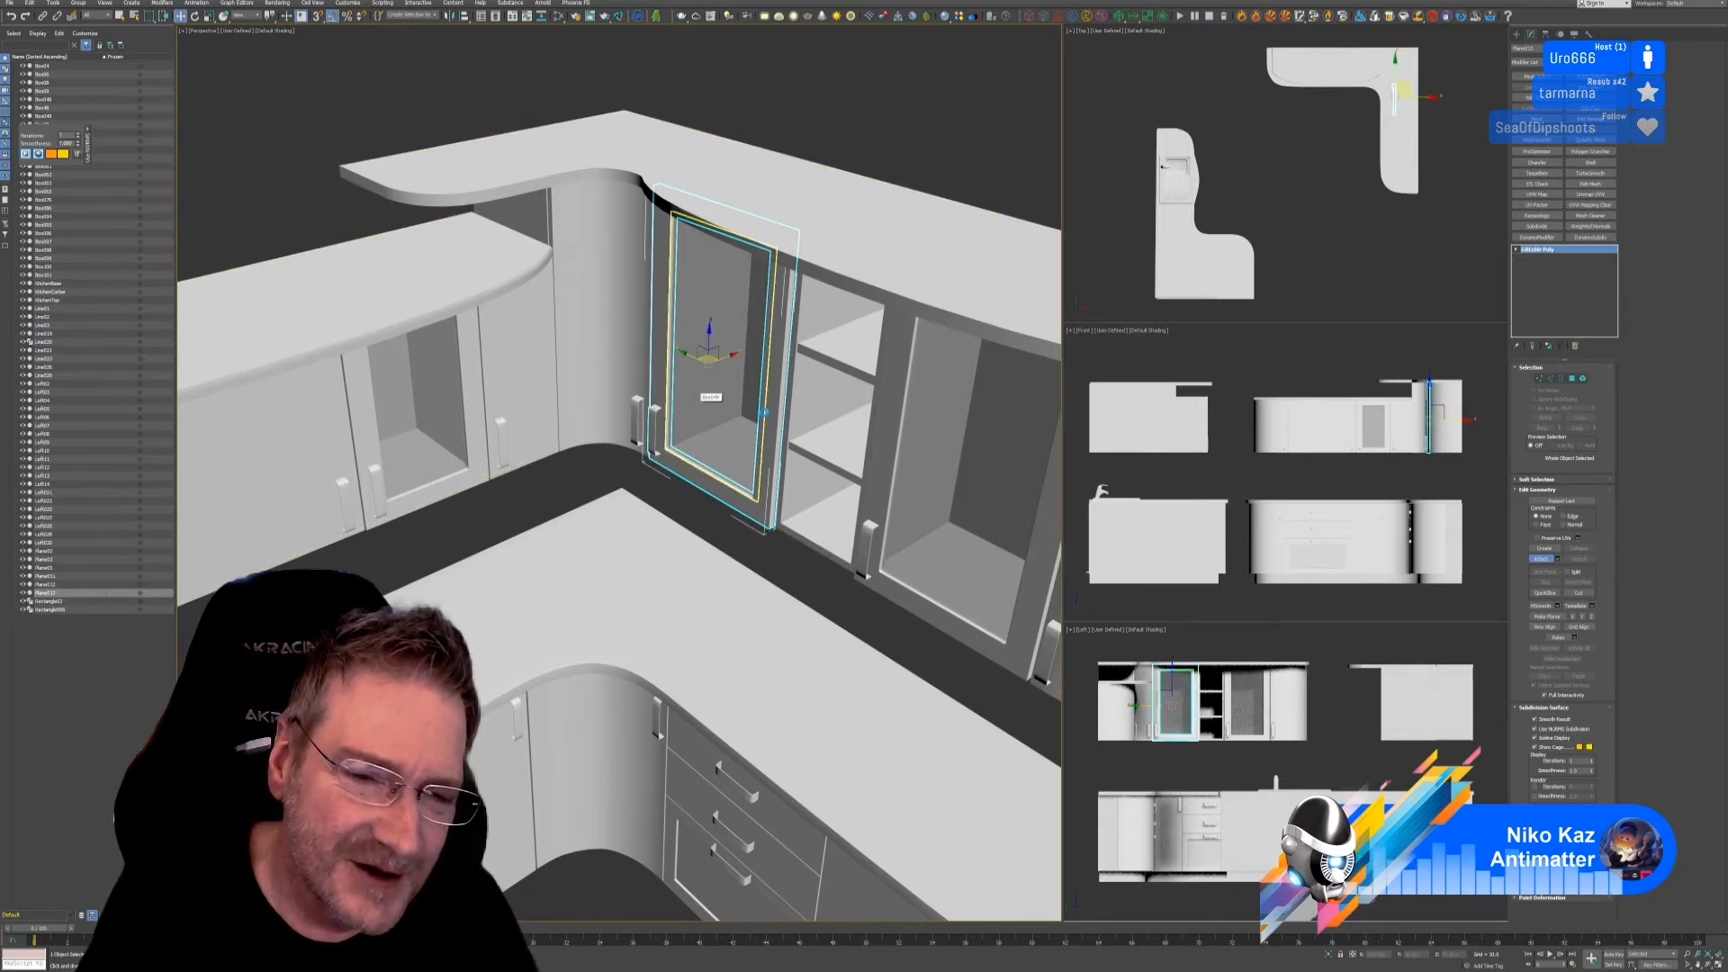
Step: Try to attach the glass pane to the corner door frame with its material IDs matched, and undo the attachment
left_click(904, 471)
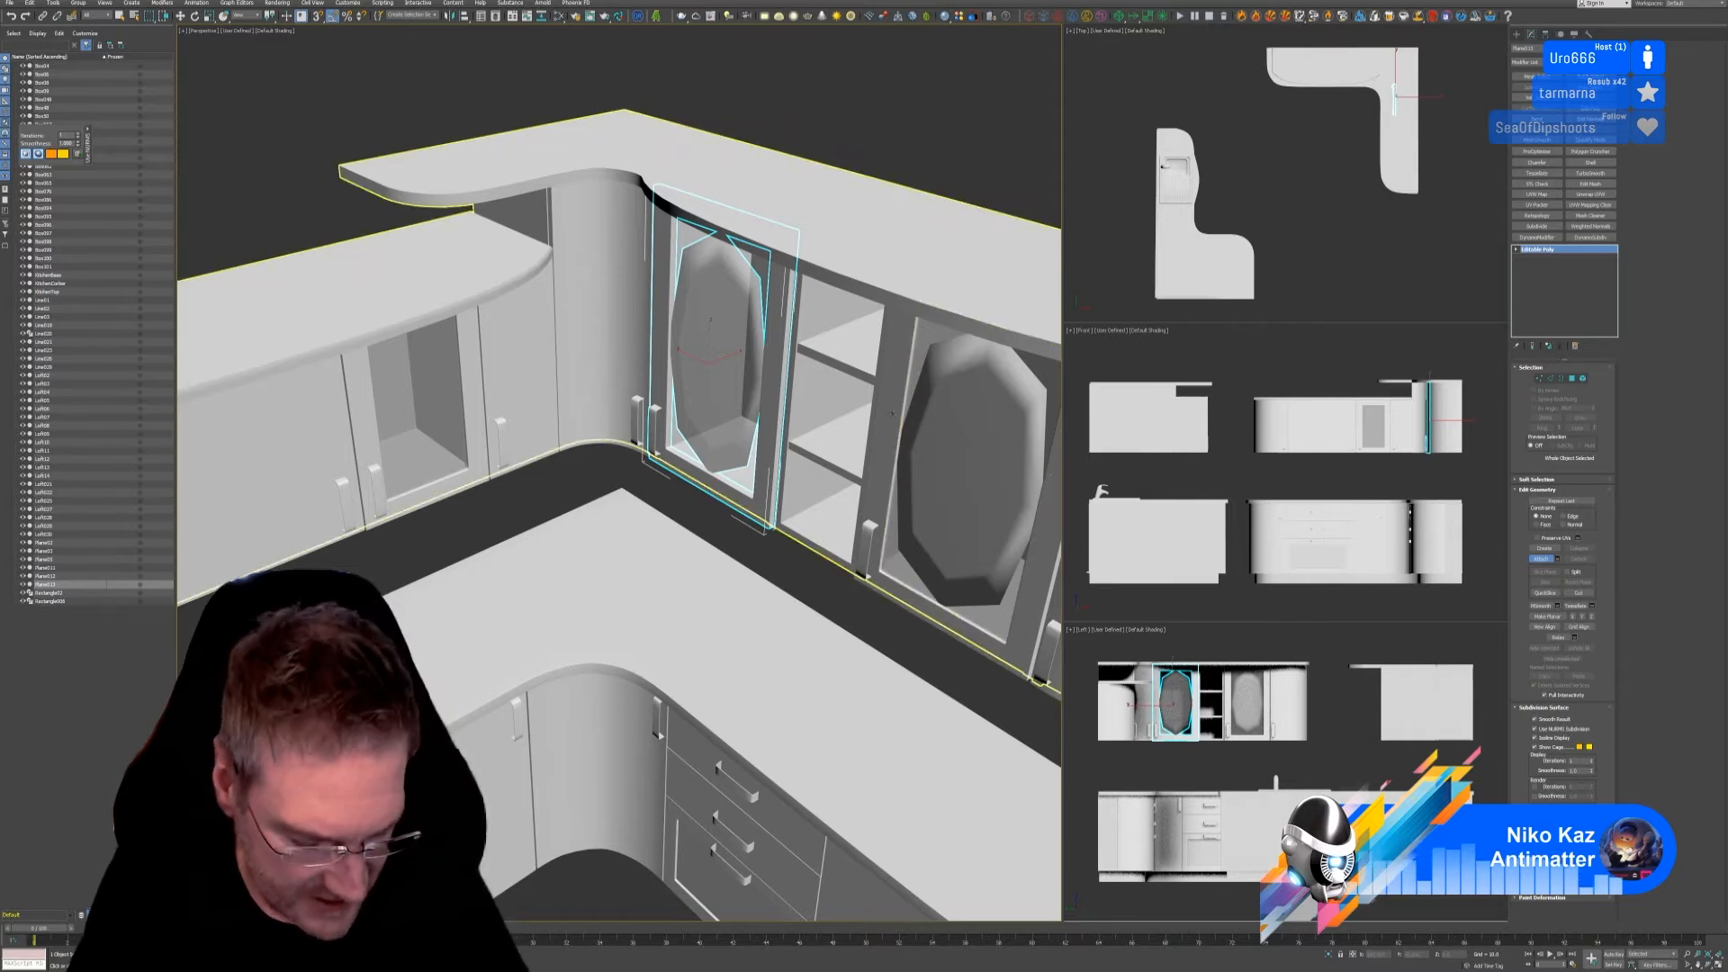
key("ctrl+z")
scroll(657, 256, "down", 4)
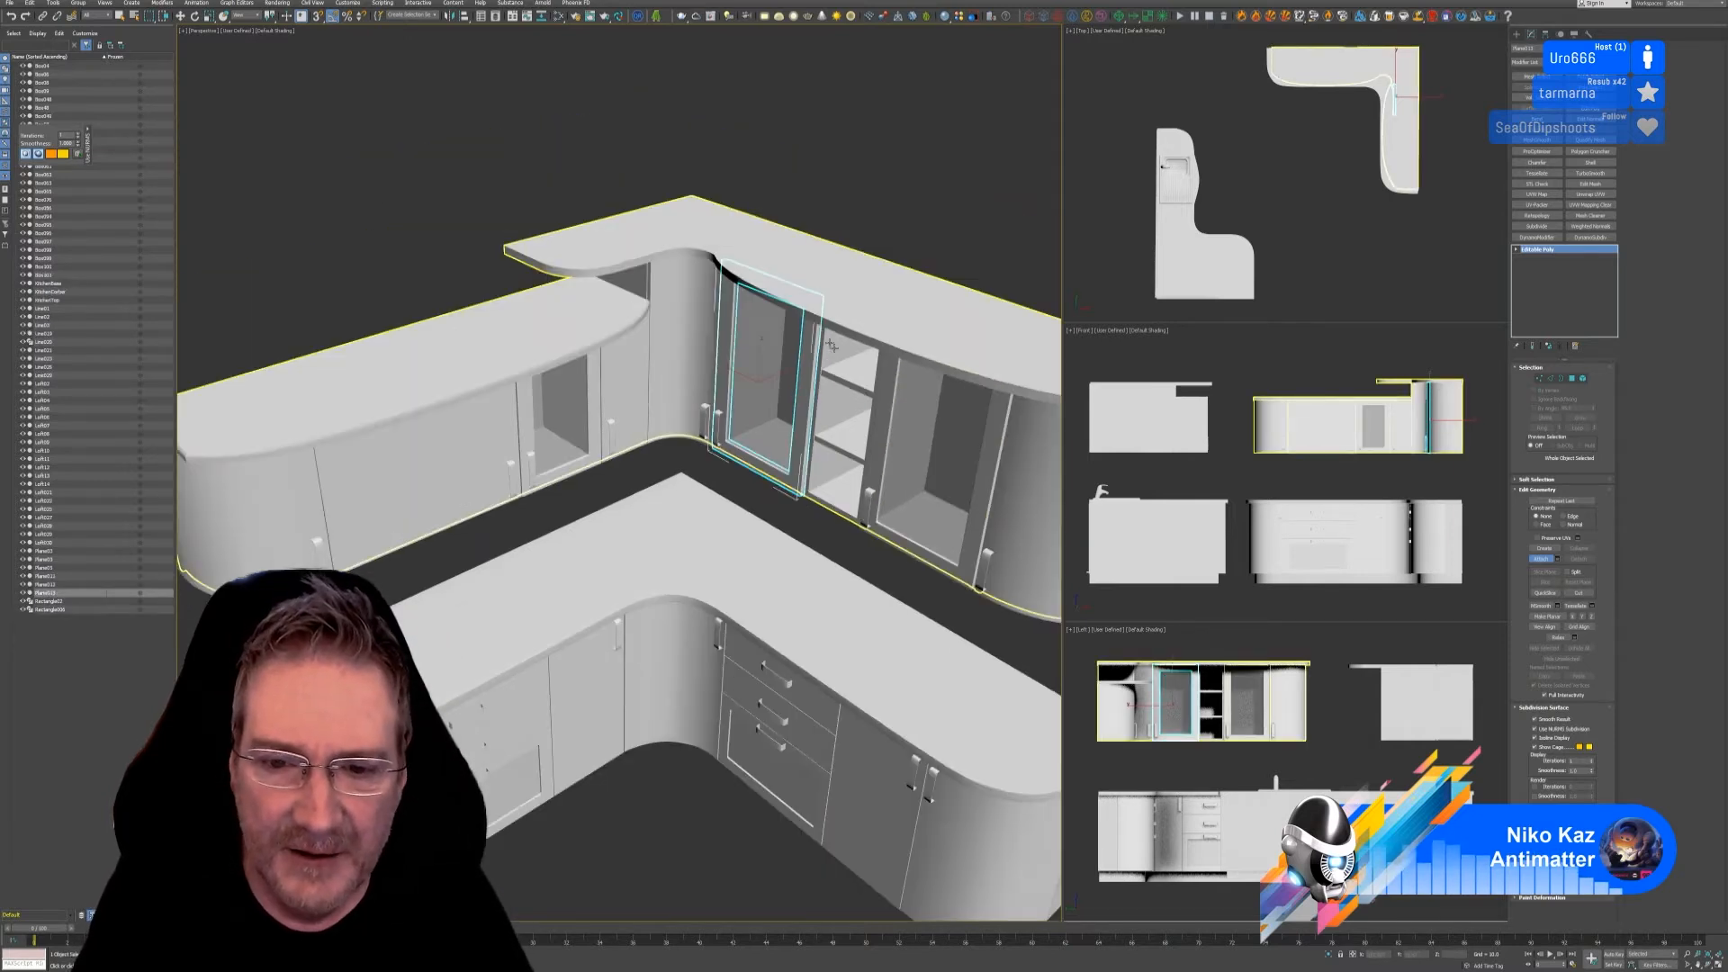
middle_click_drag(657, 255, 655, 252)
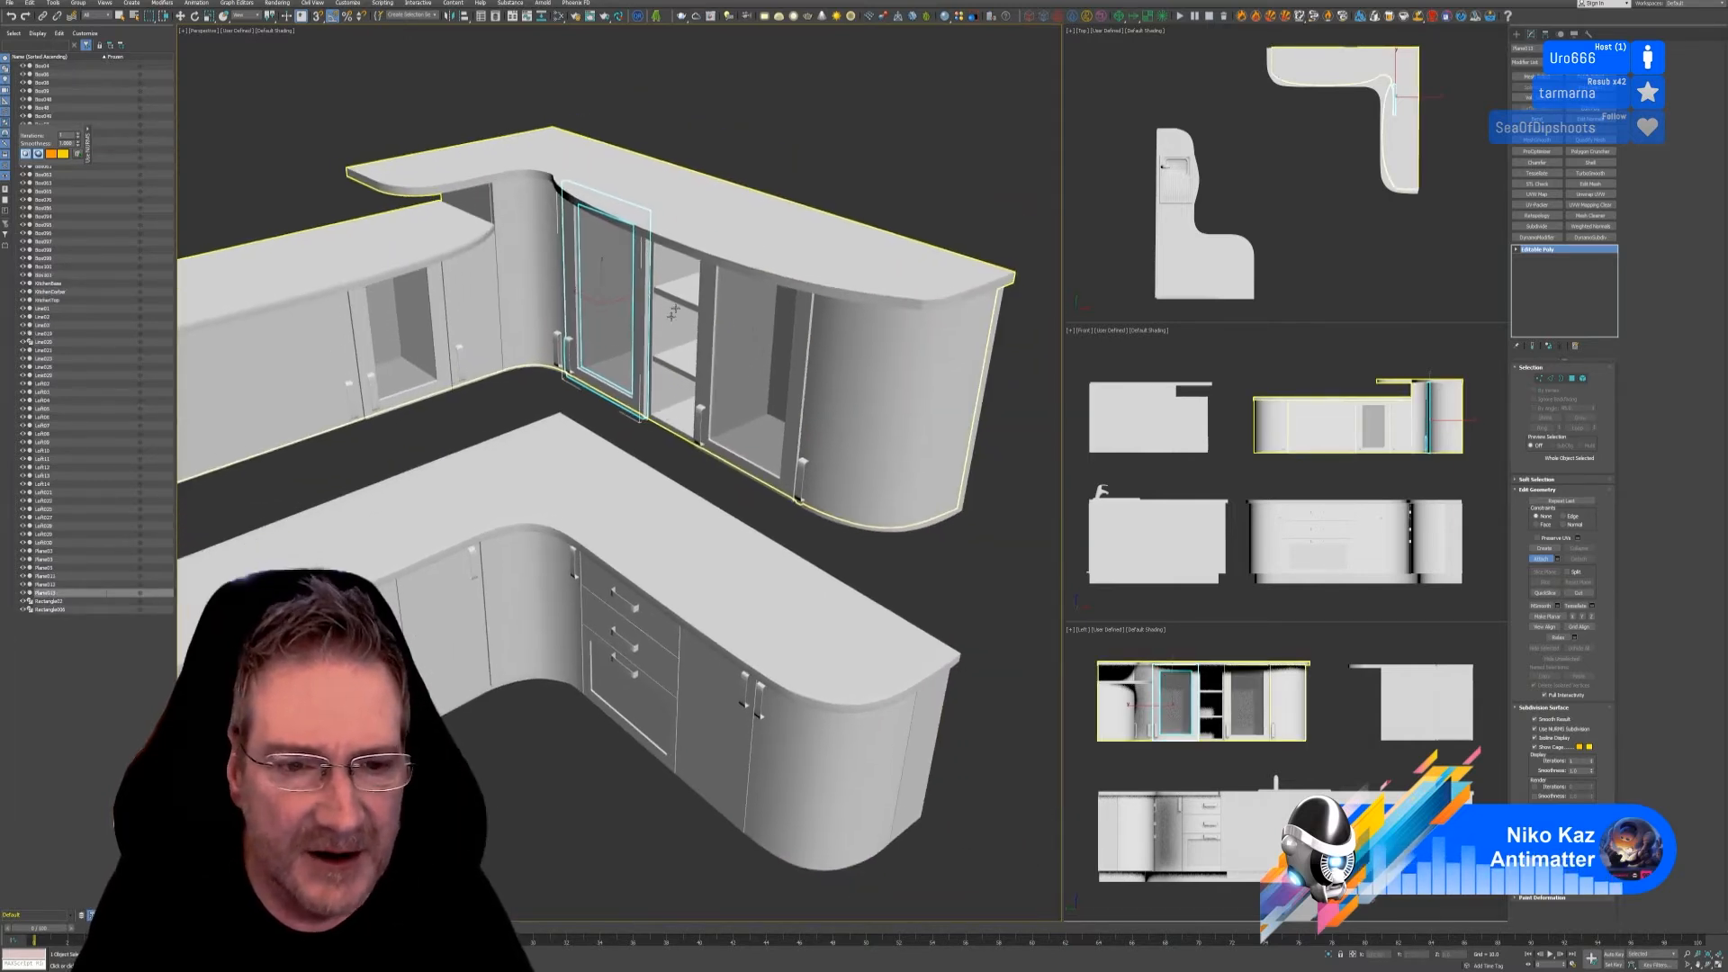
left_click(1542, 560)
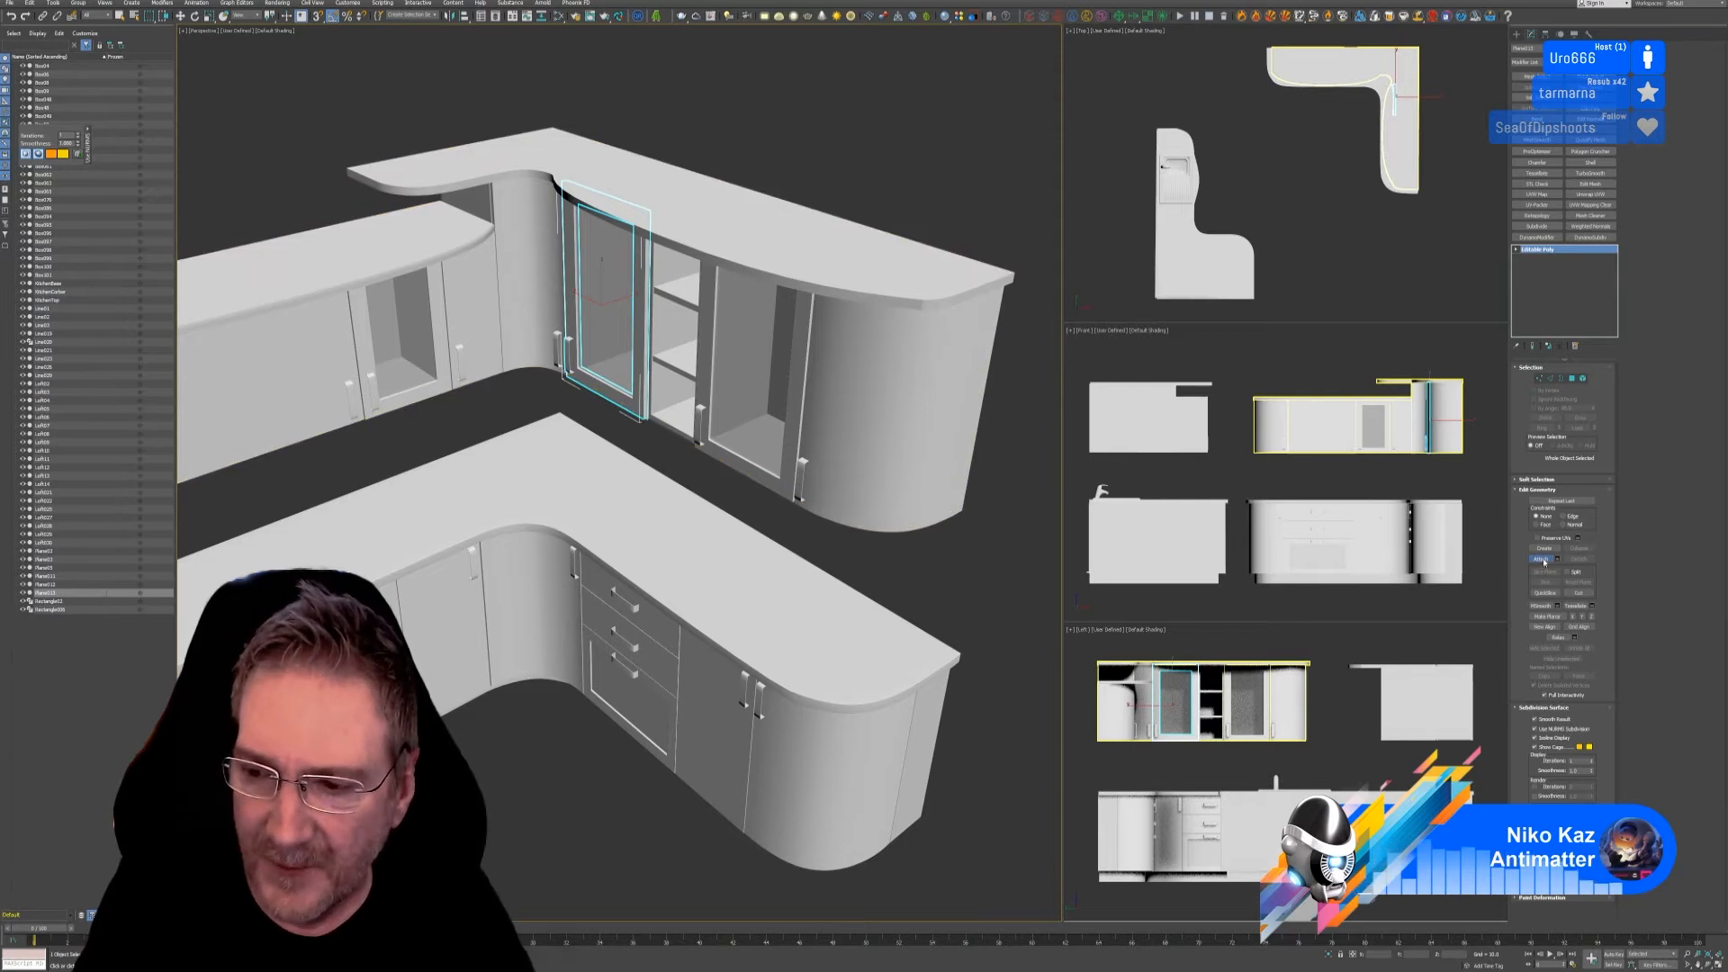
left_click(836, 558)
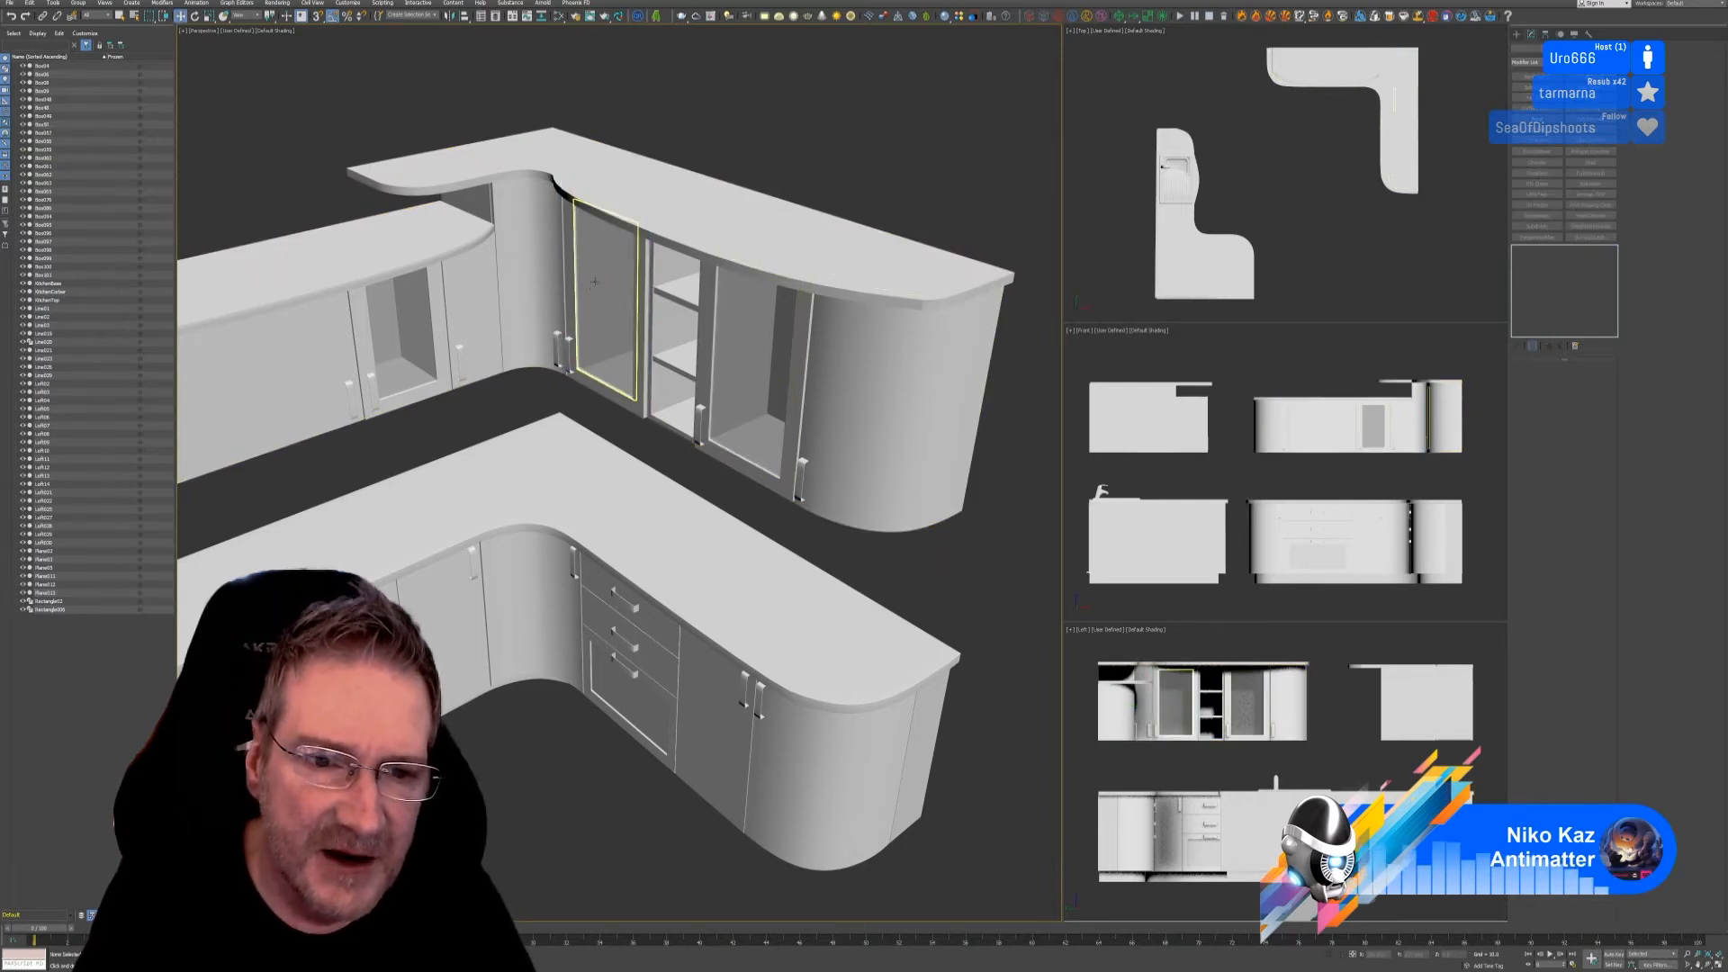
Step: Collapse the modifier stack of the glass pane in the wall cabinet door beside the curved end unit
left_click(598, 279)
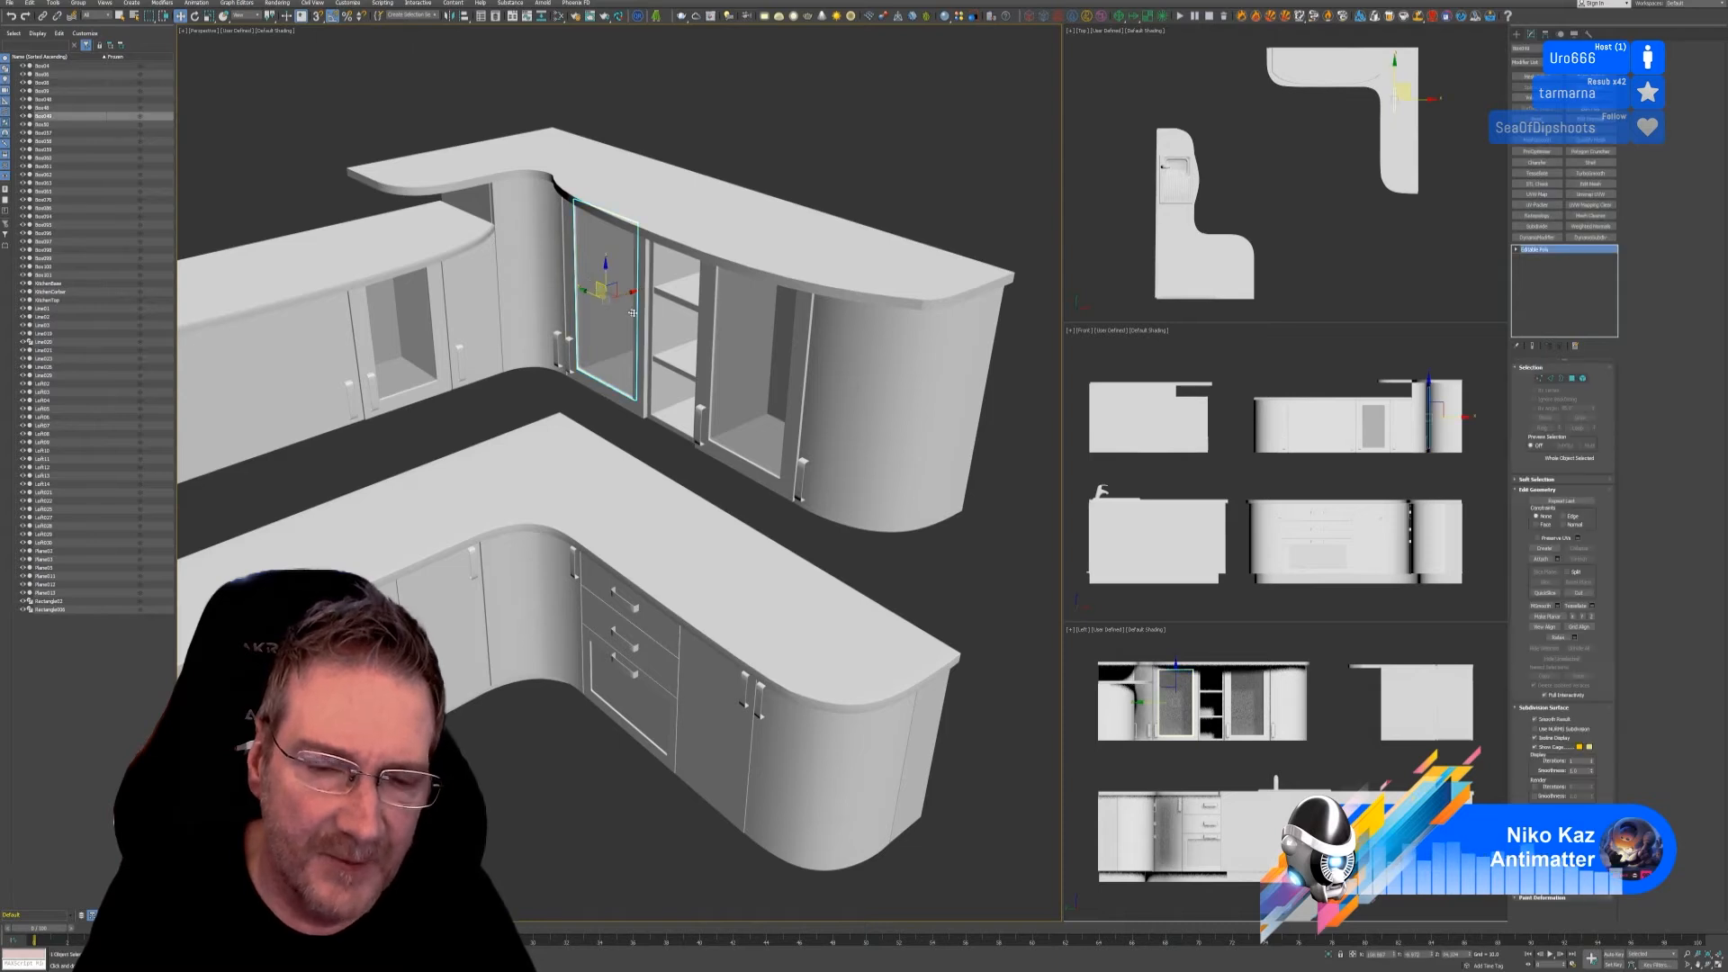
left_click(756, 319)
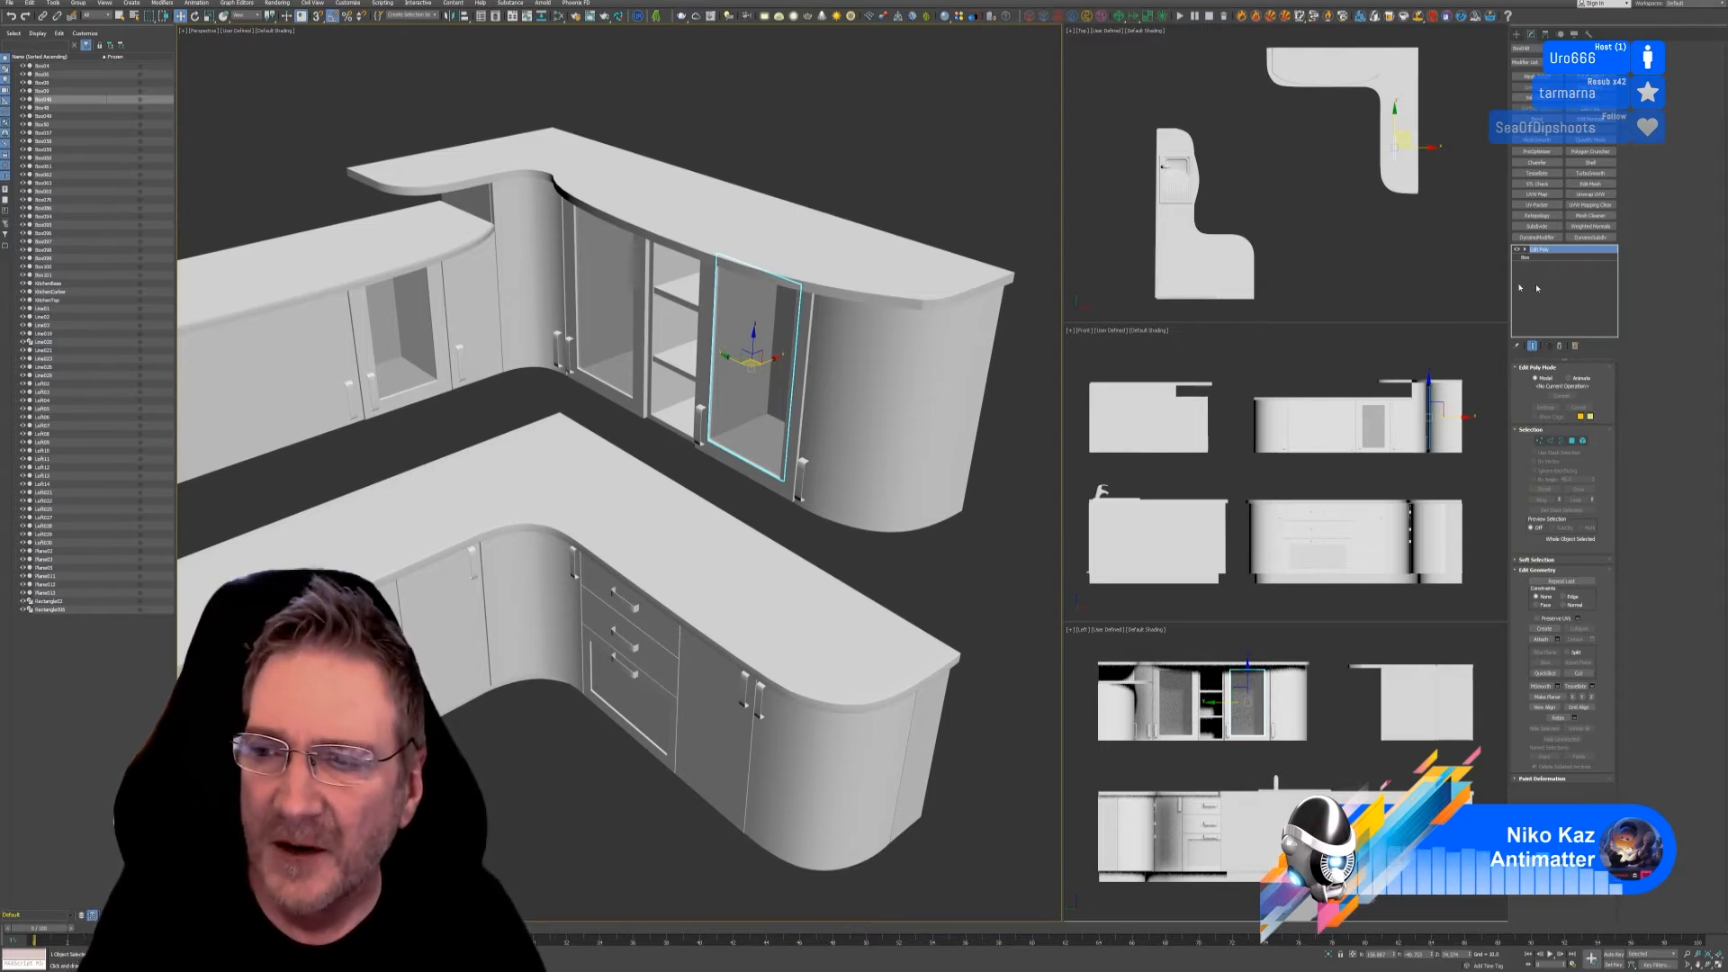
right_click(1555, 257)
left_click(1584, 345)
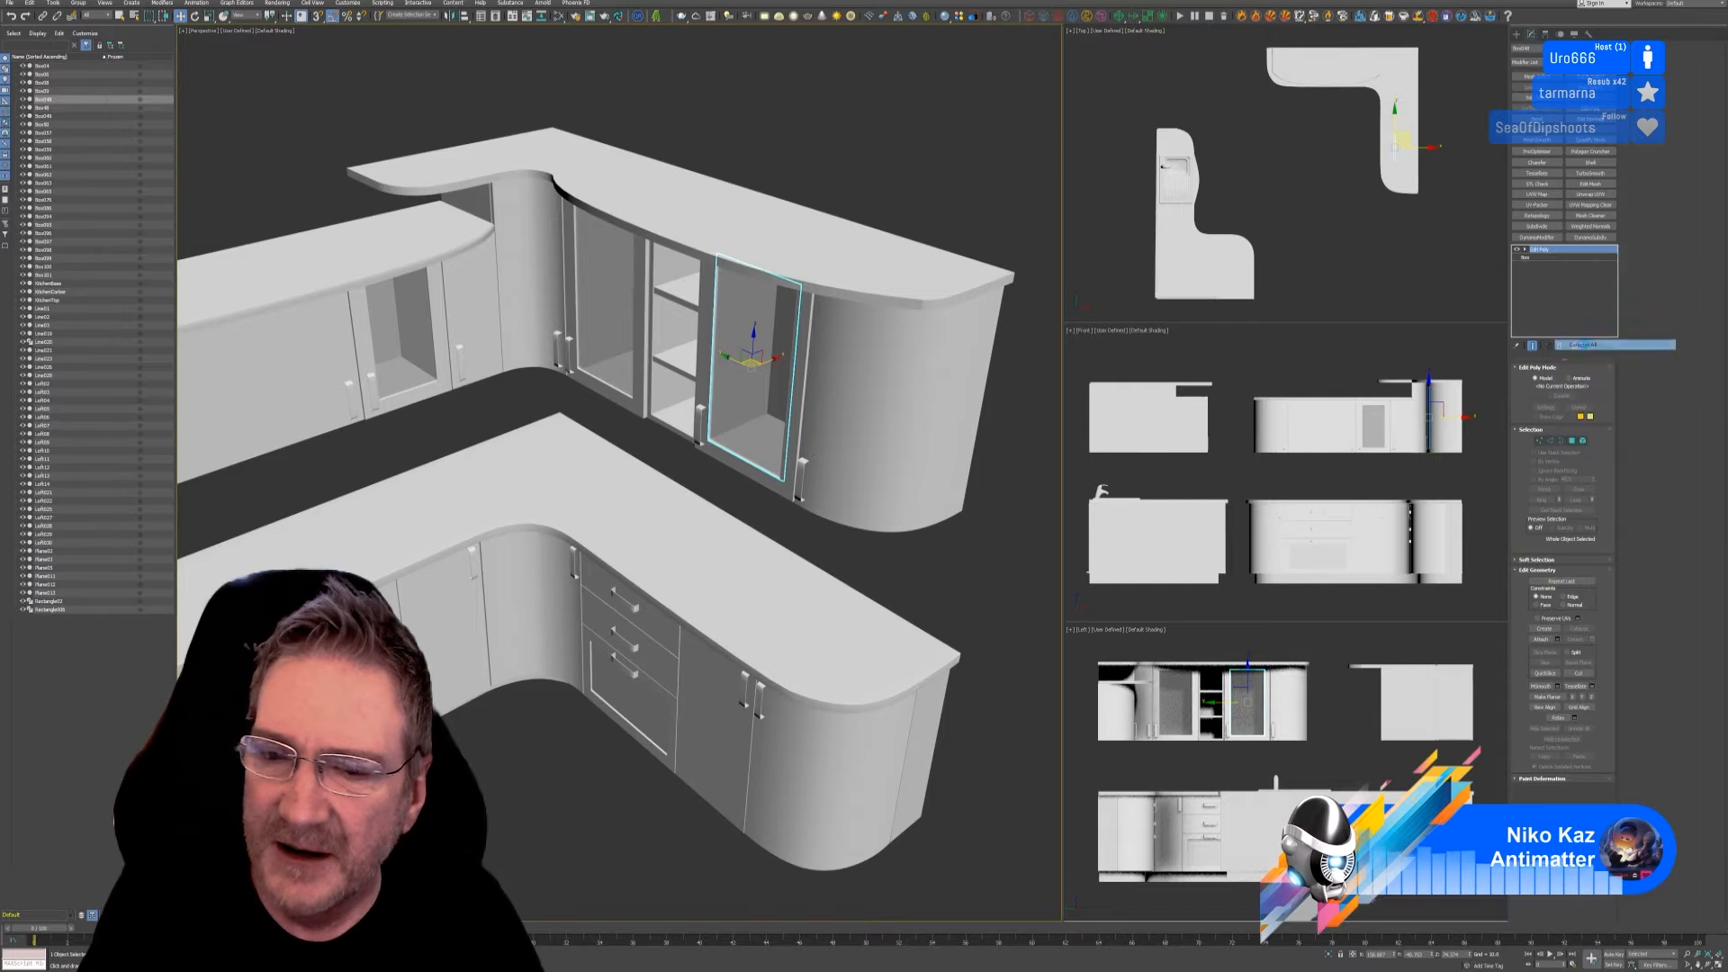
left_click(914, 511)
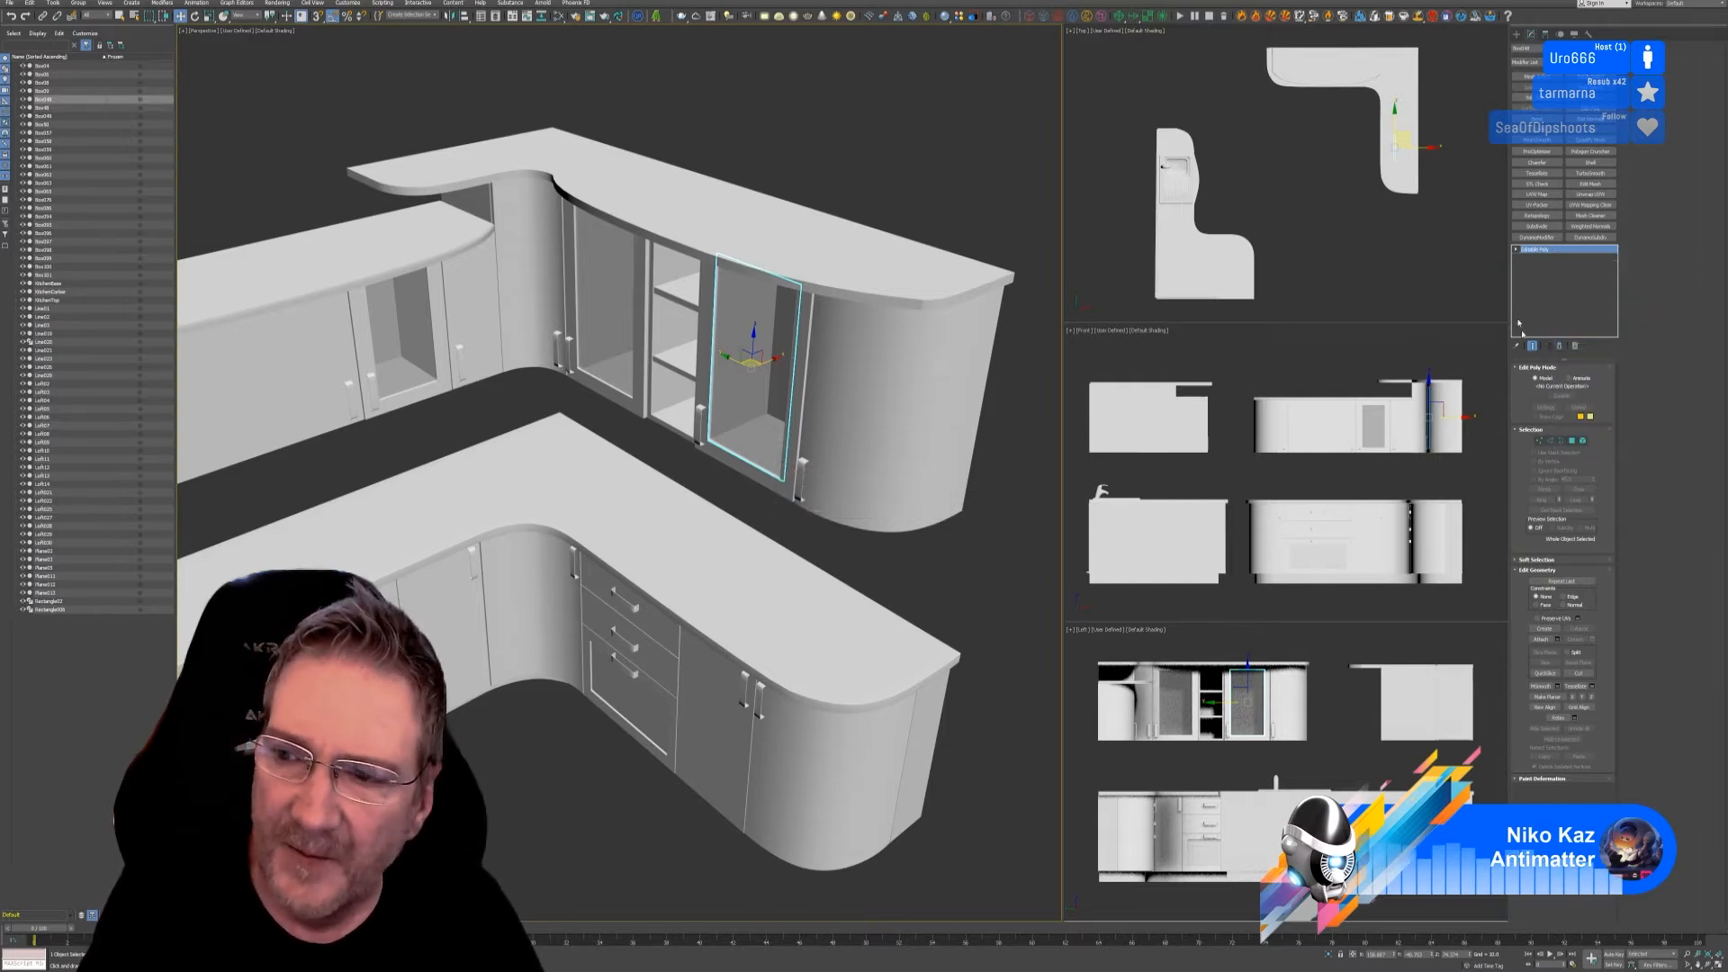
Step: Apply Reset XForm to the glass pane beside the curved end unit and collapse the resulting modifiers
left_click(1588, 34)
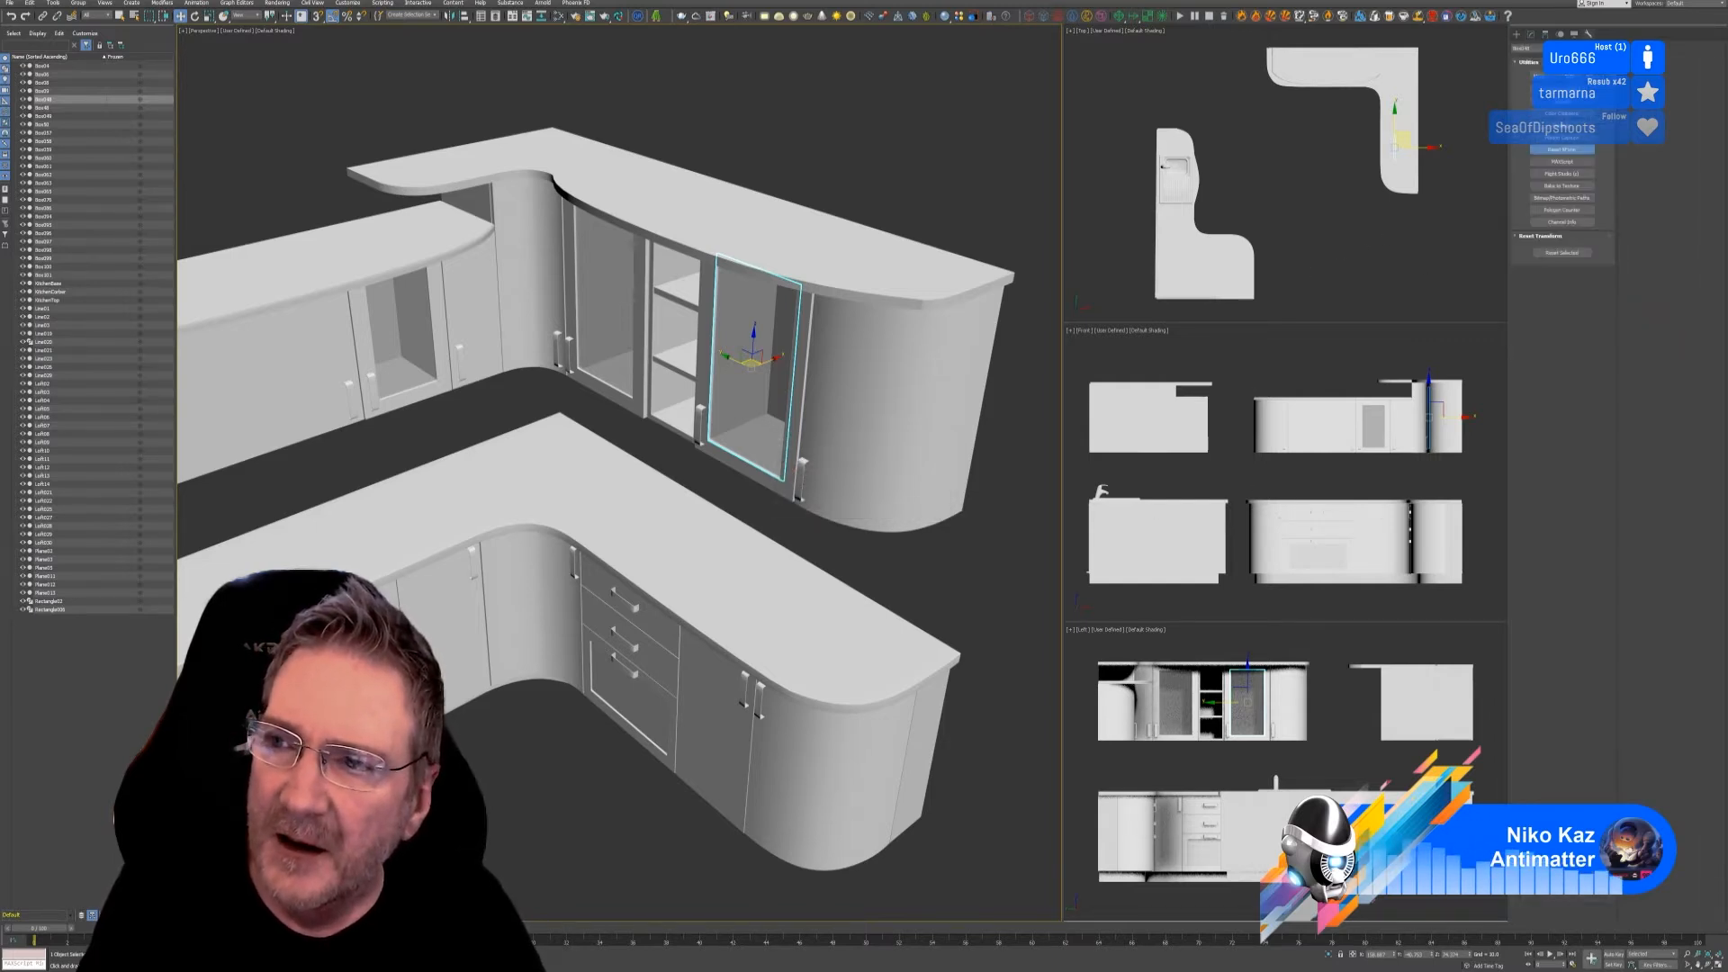
left_click(1562, 150)
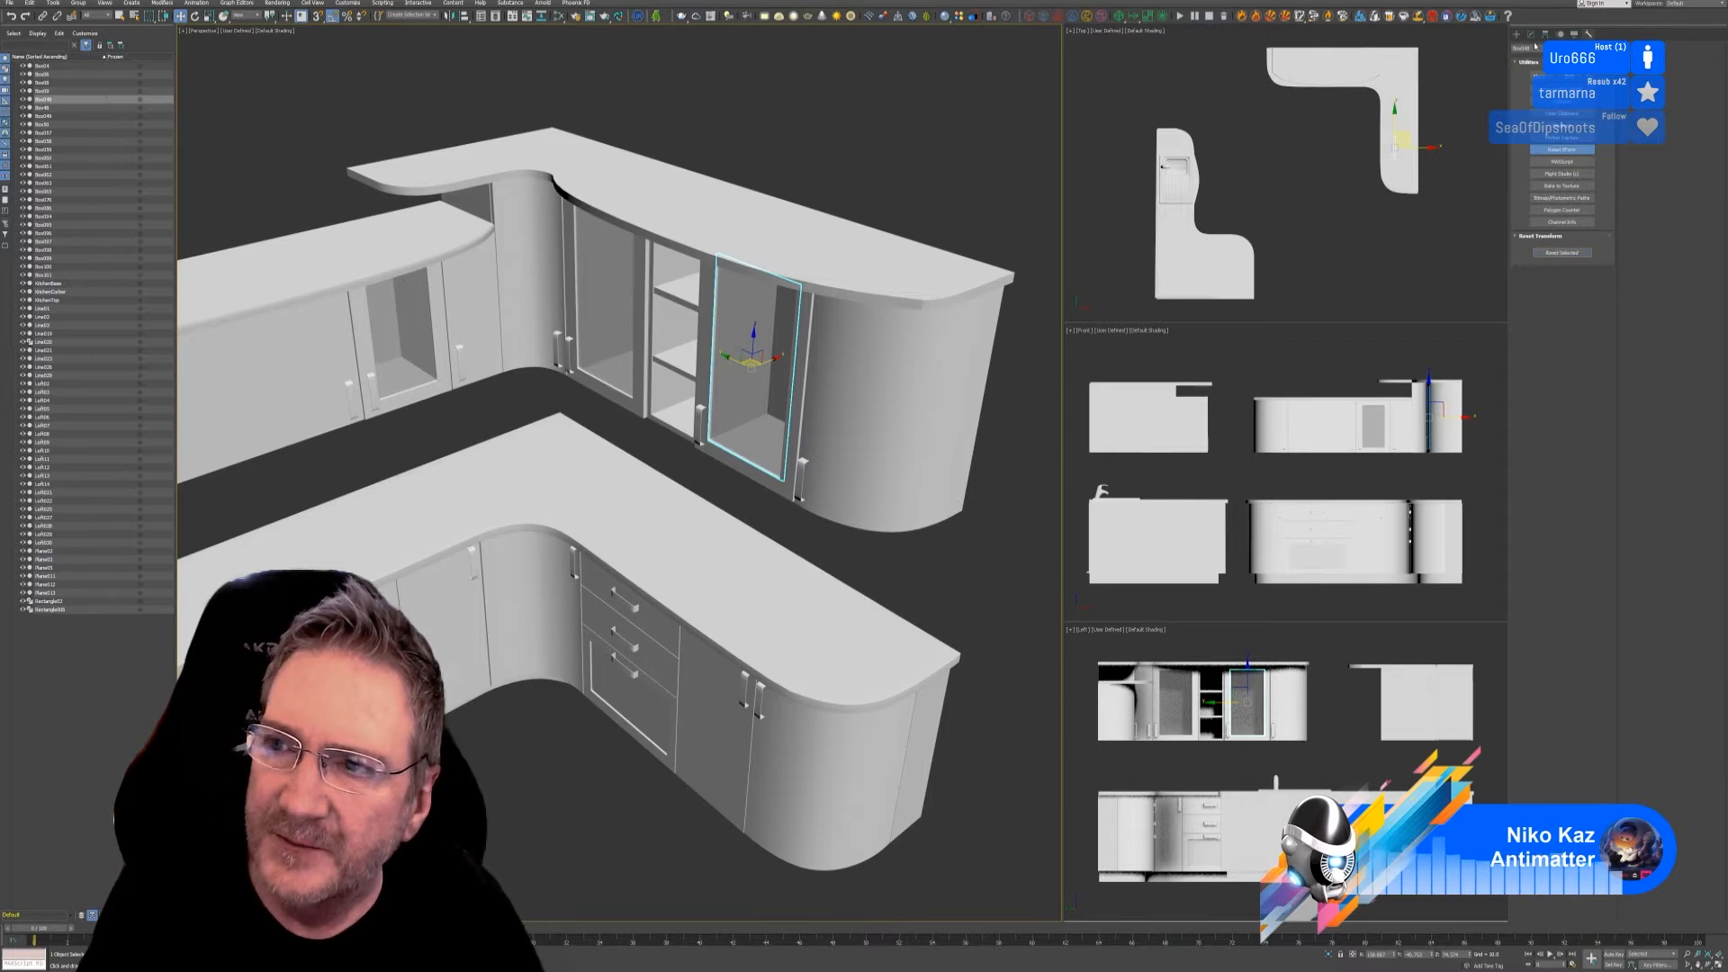
left_click(1531, 34)
right_click(1544, 249)
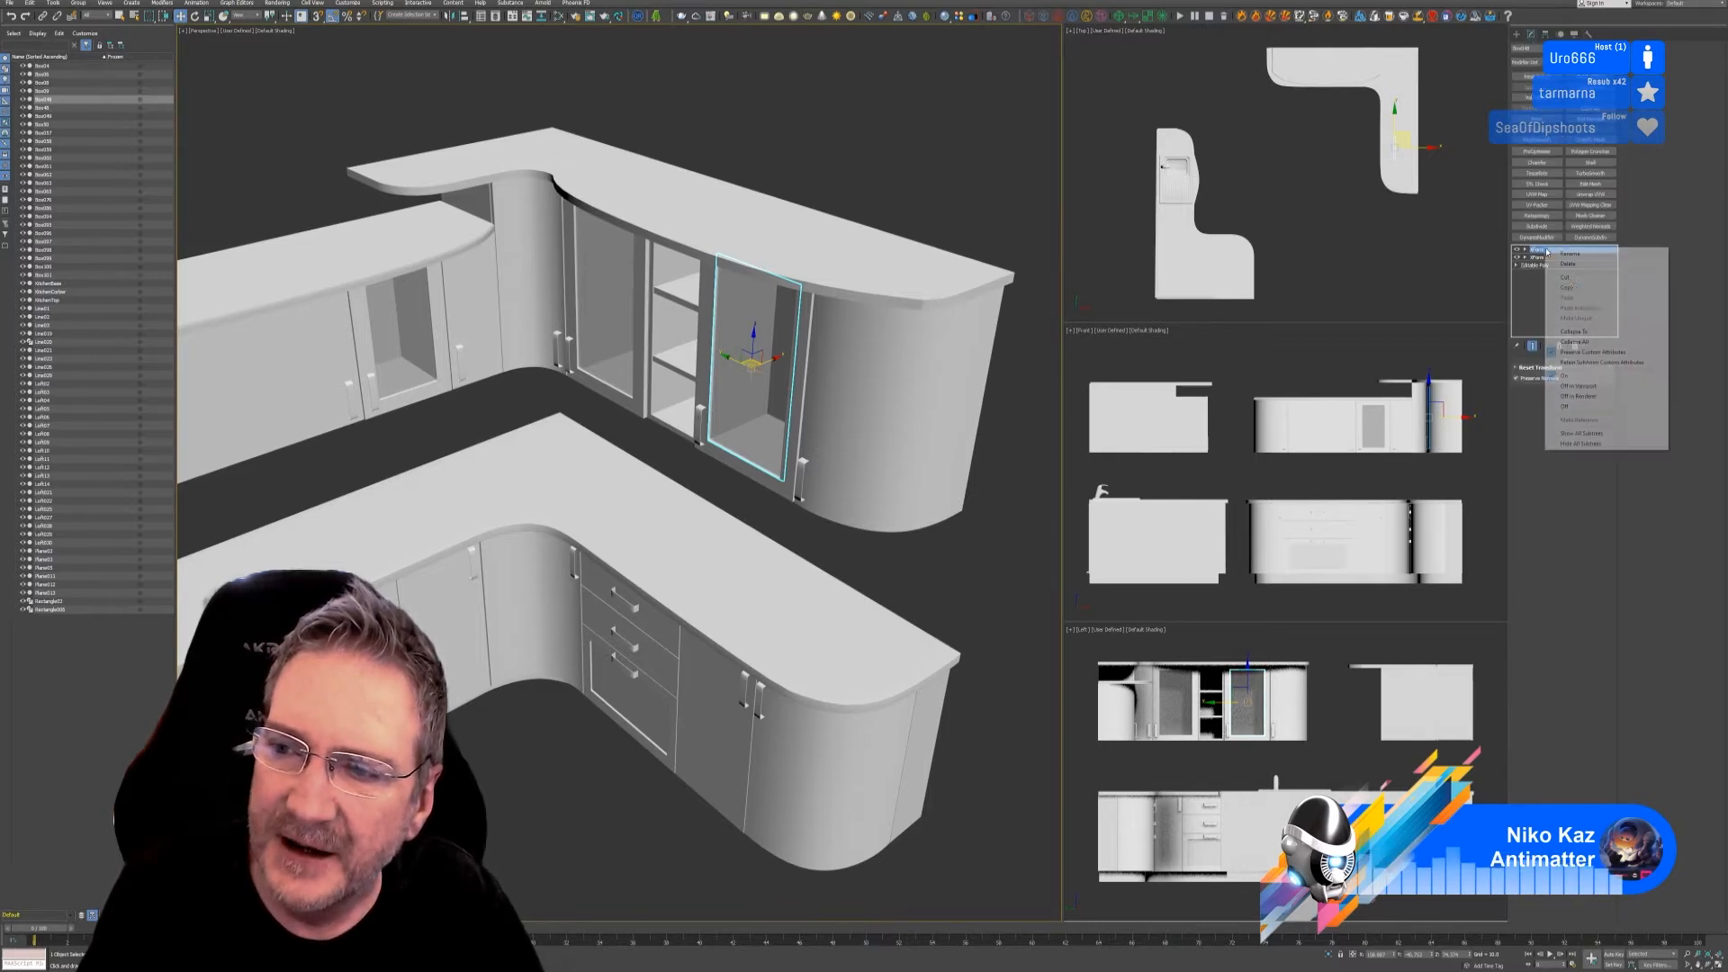
left_click(1575, 342)
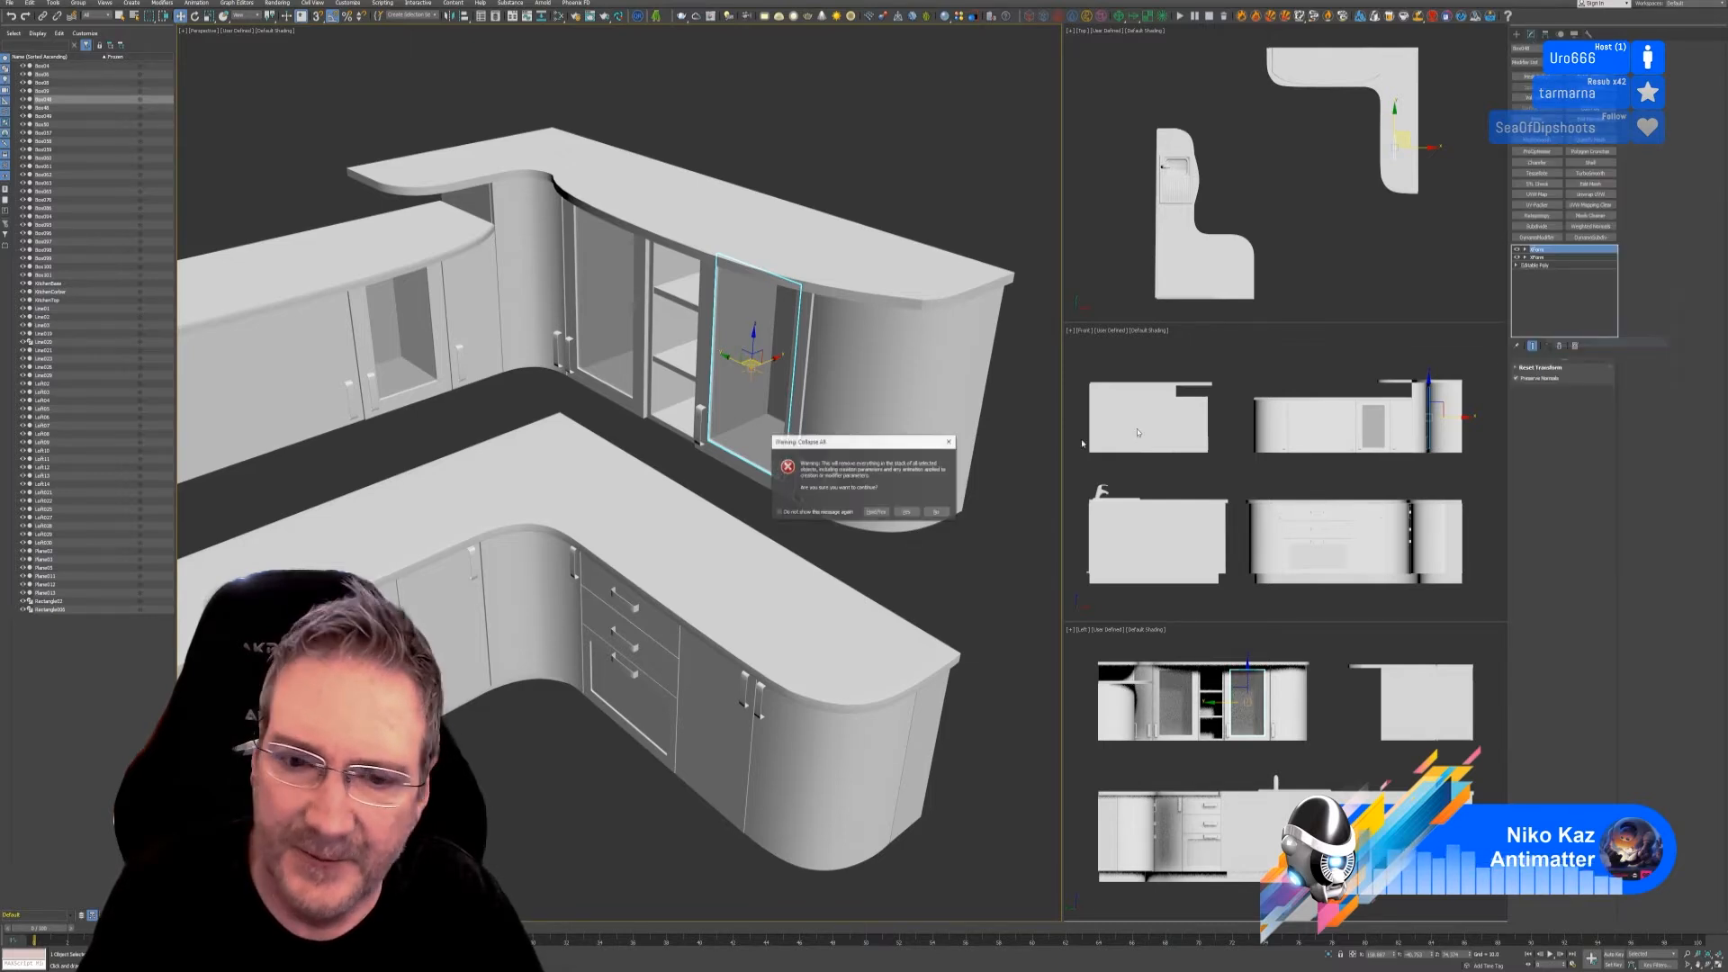
left_click(908, 512)
left_click(791, 155)
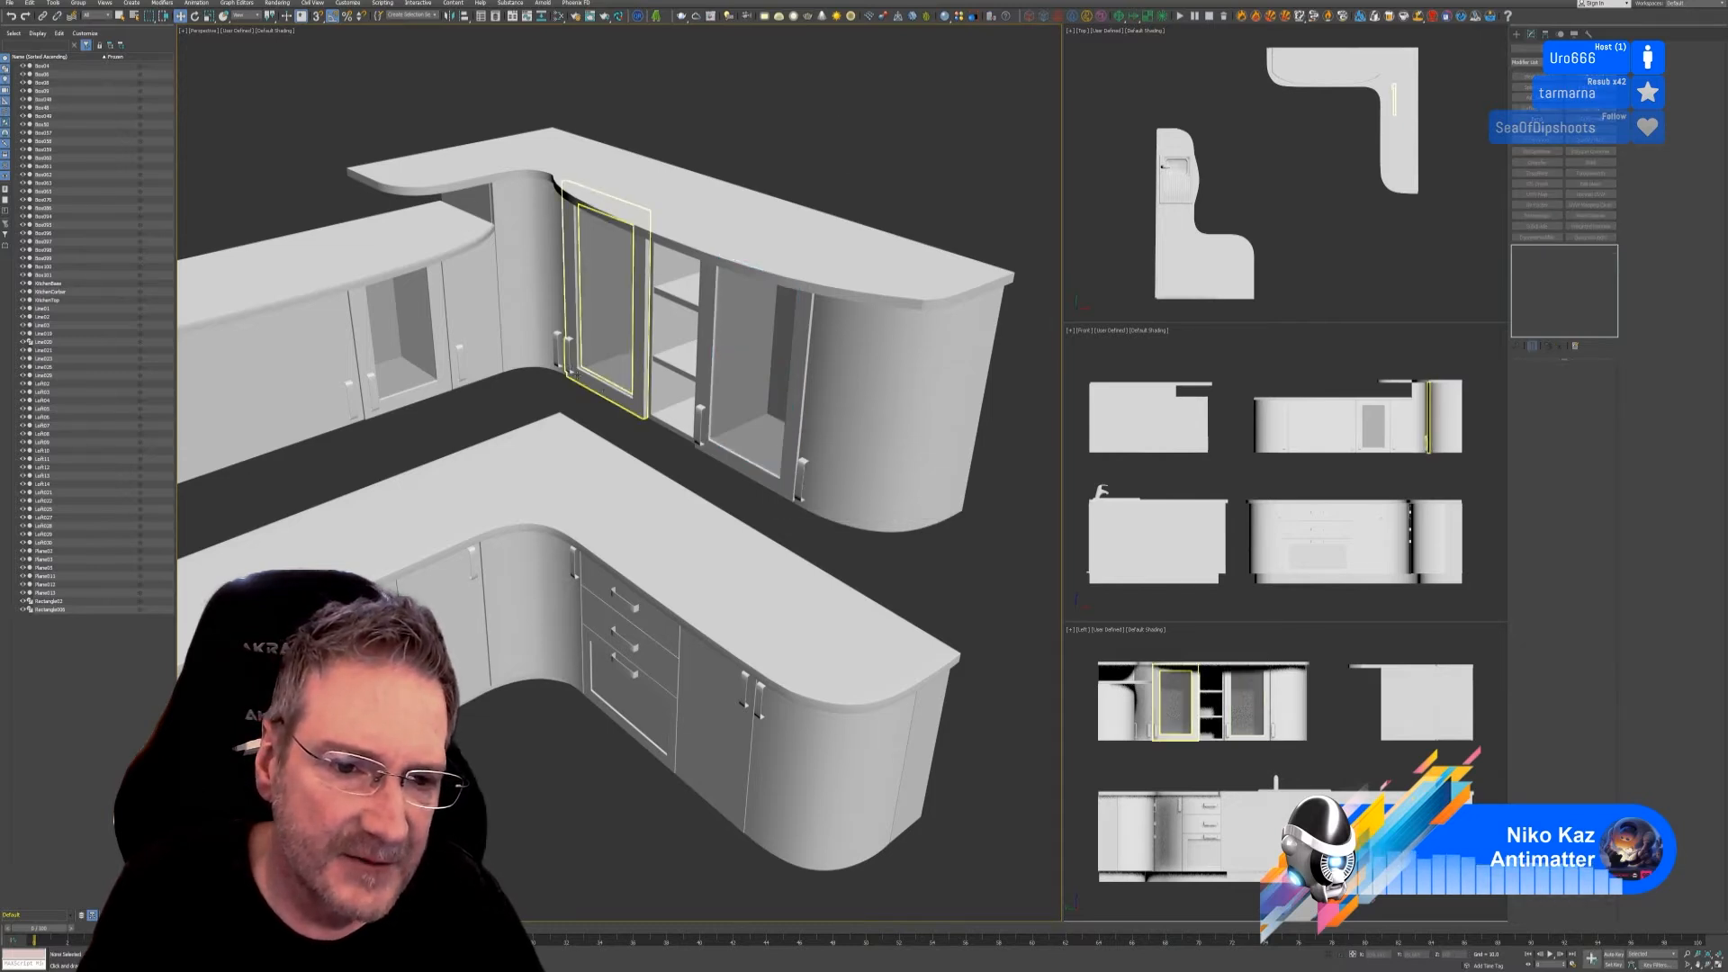
Step: Try once more to attach the reset glass pane to the glazed corner door frame, and undo it
left_click(576, 374)
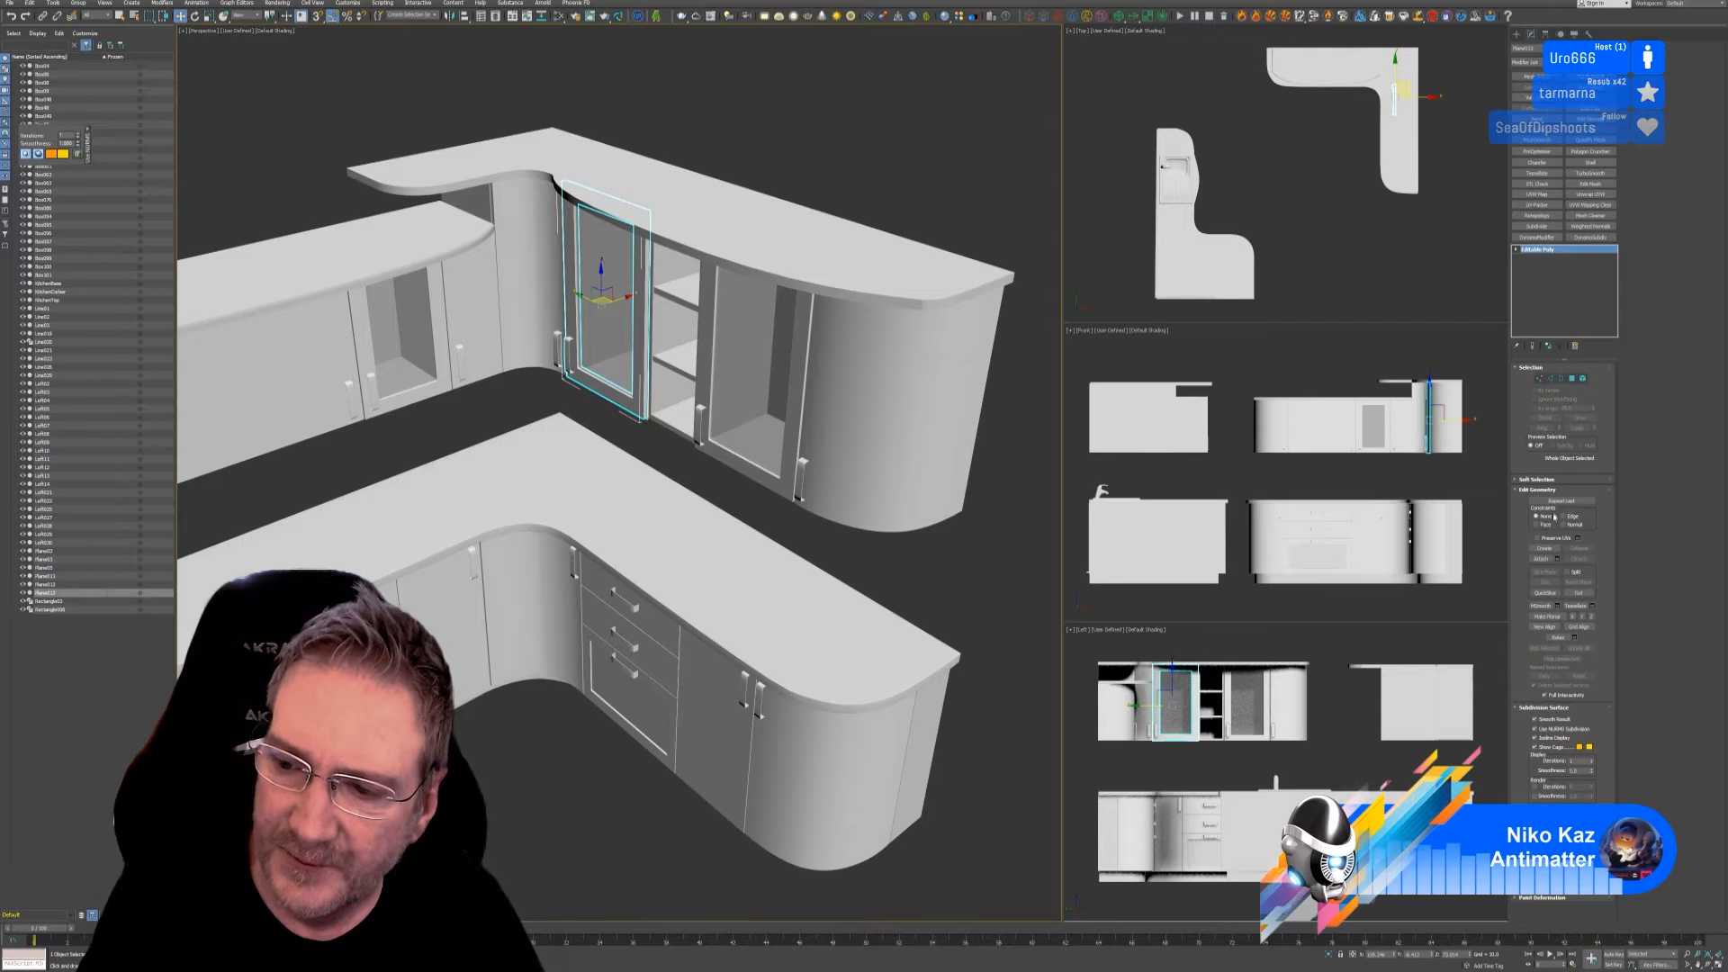
left_click(1540, 558)
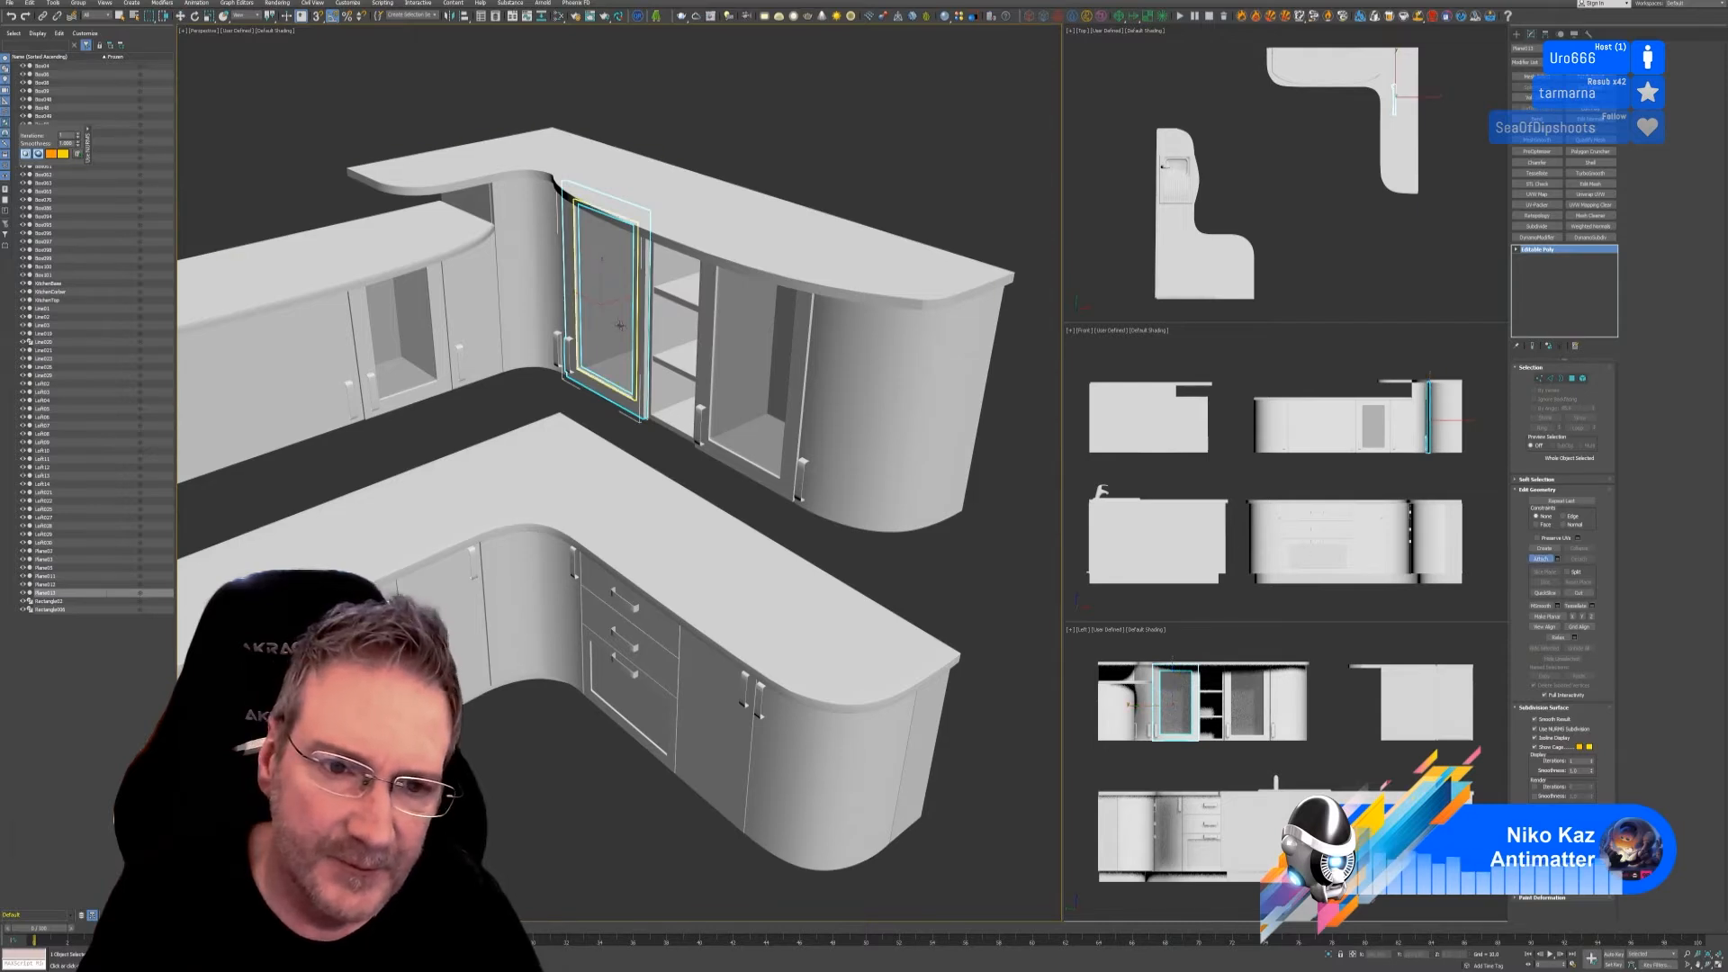
left_click(619, 321)
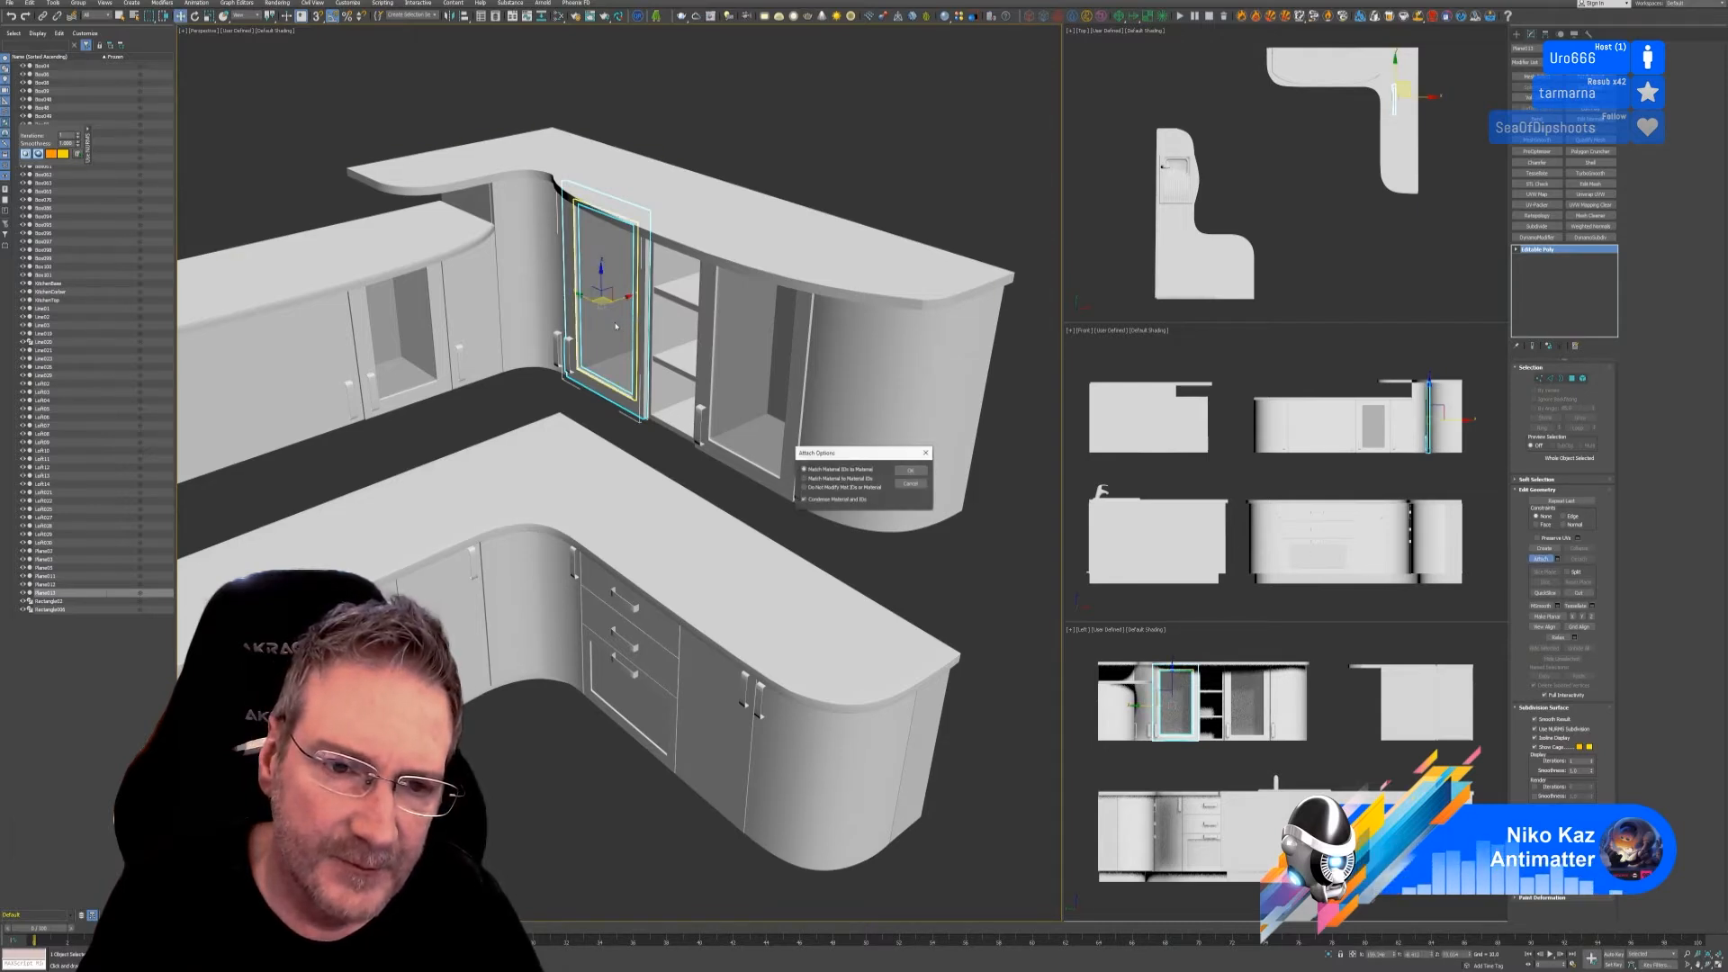
left_click(911, 471)
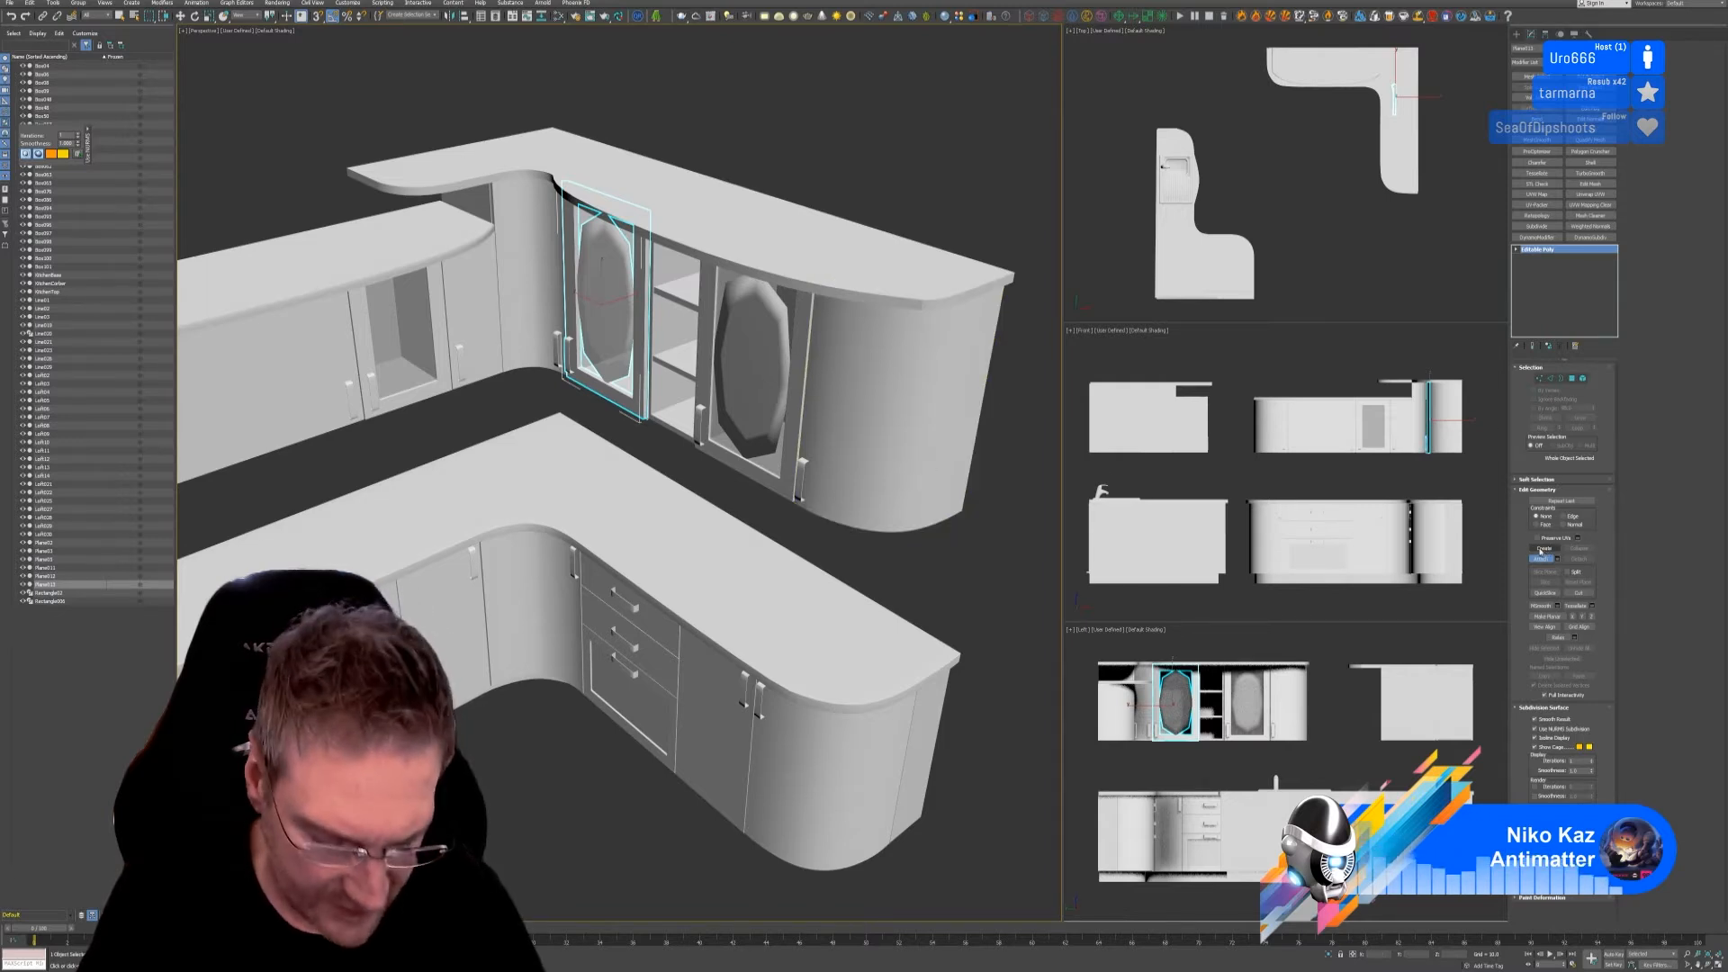
key("ctrl+z")
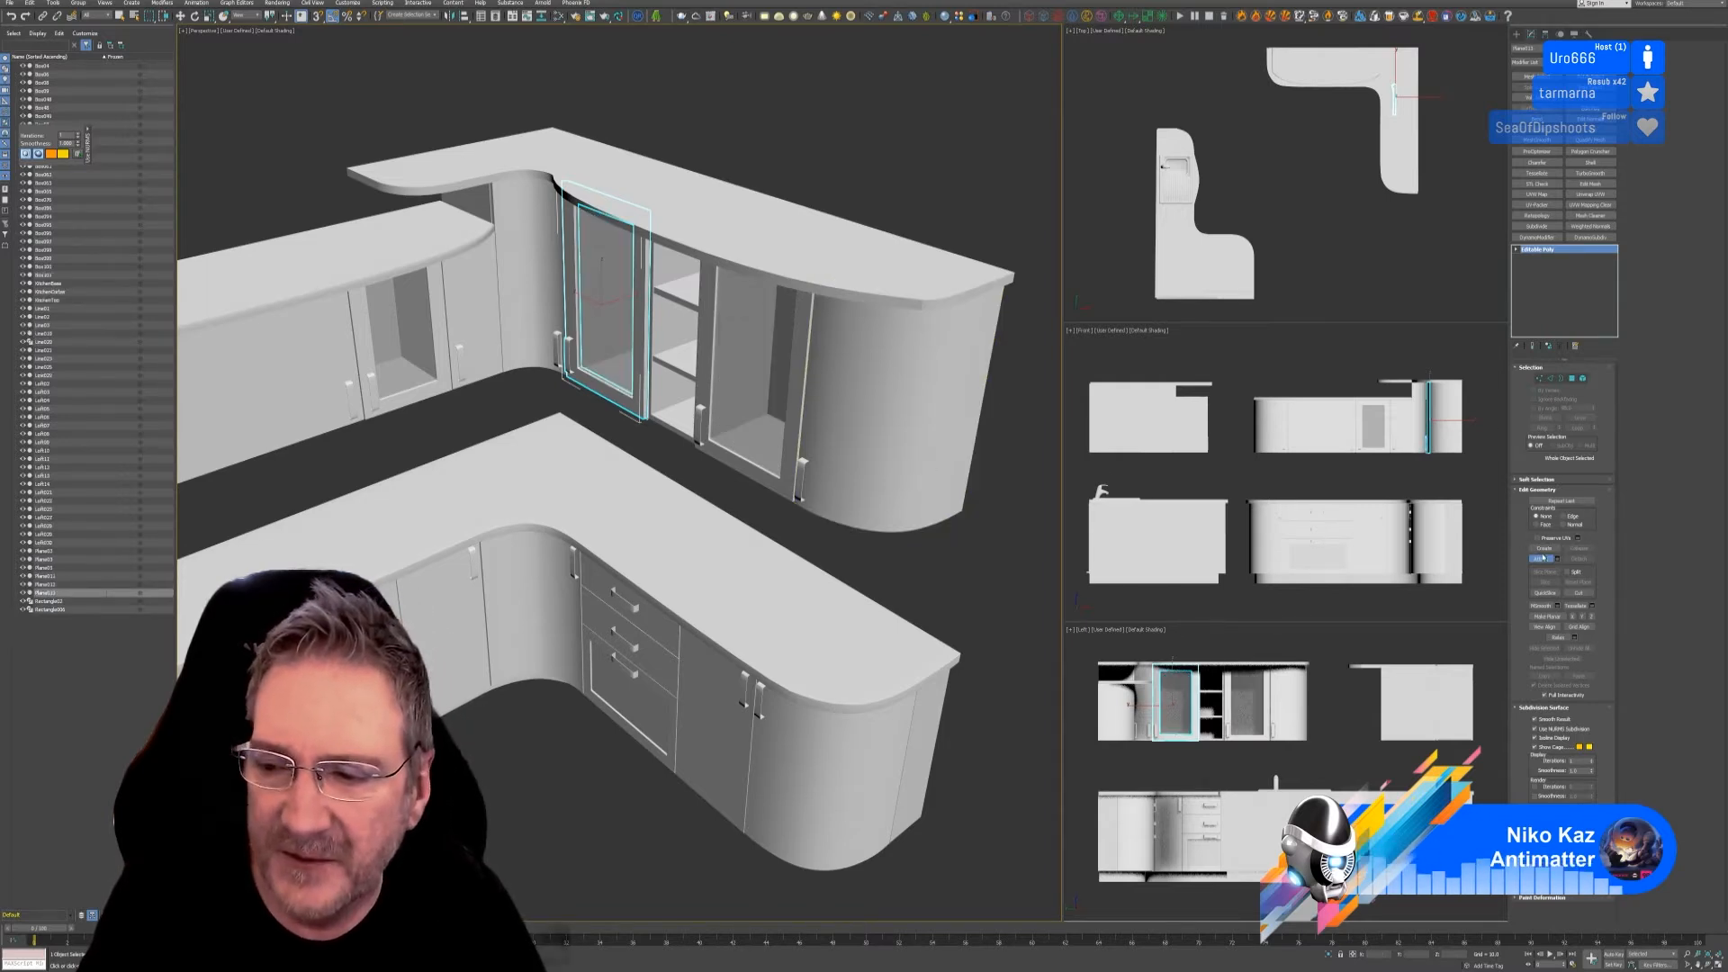
left_click(924, 199)
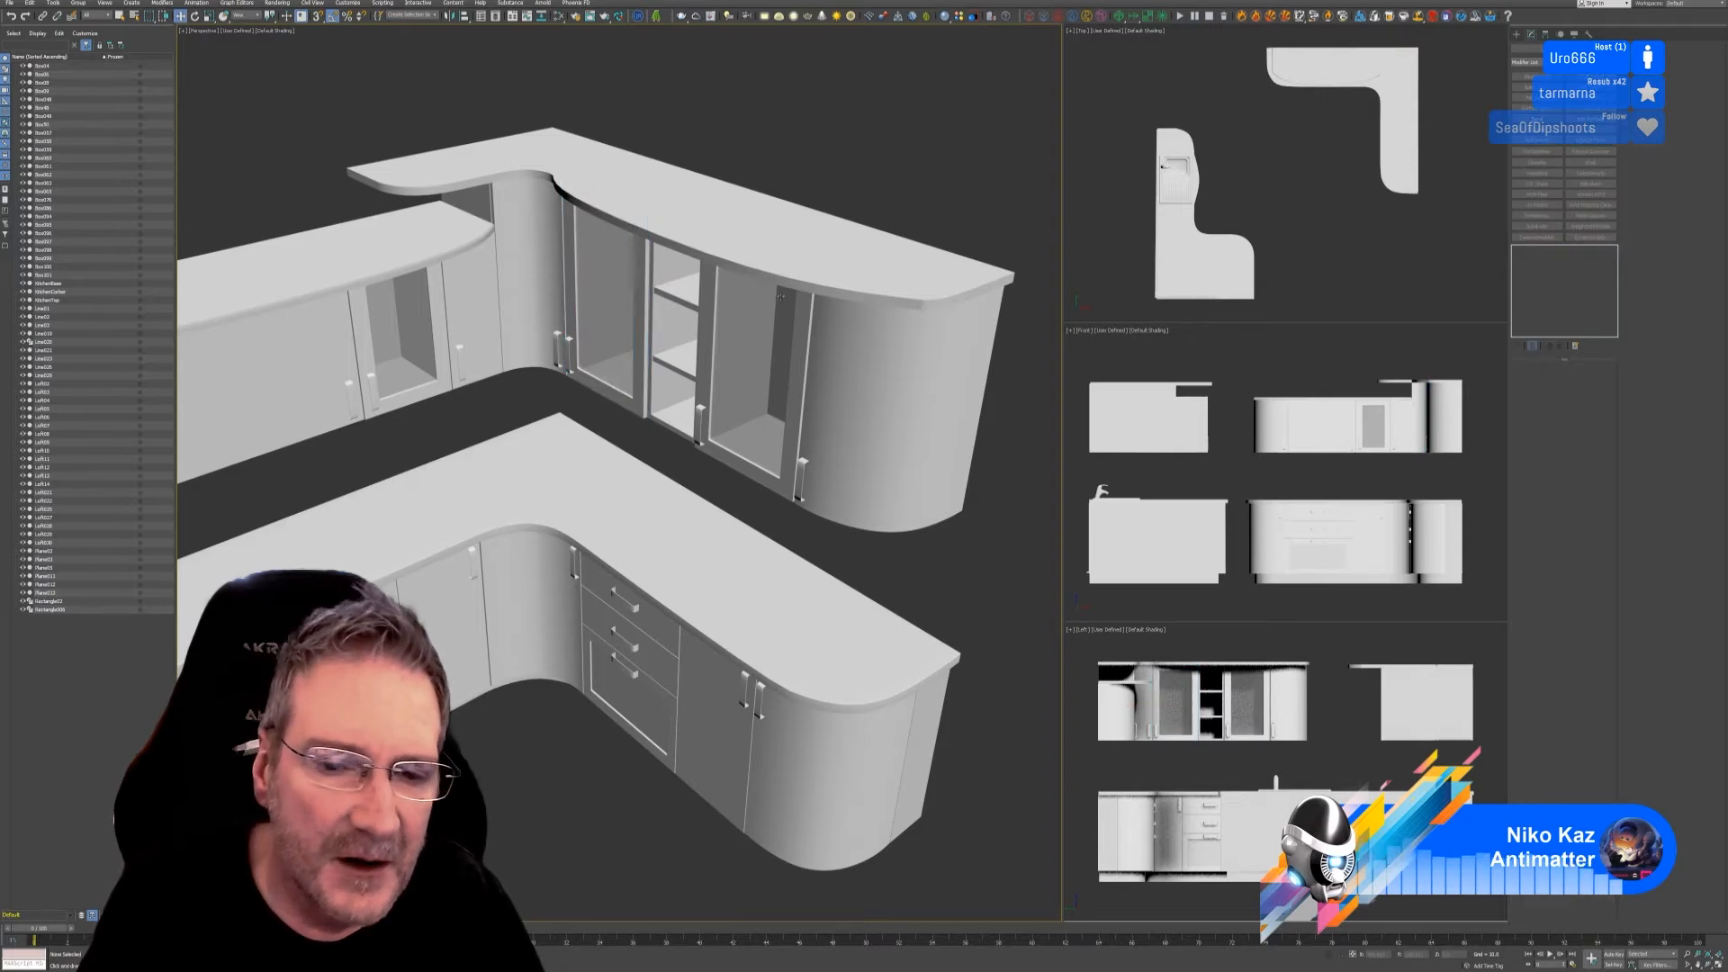
Step: Isolate the glazed corner door frame together with its glass pane
left_click(764, 360)
left_click(770, 426)
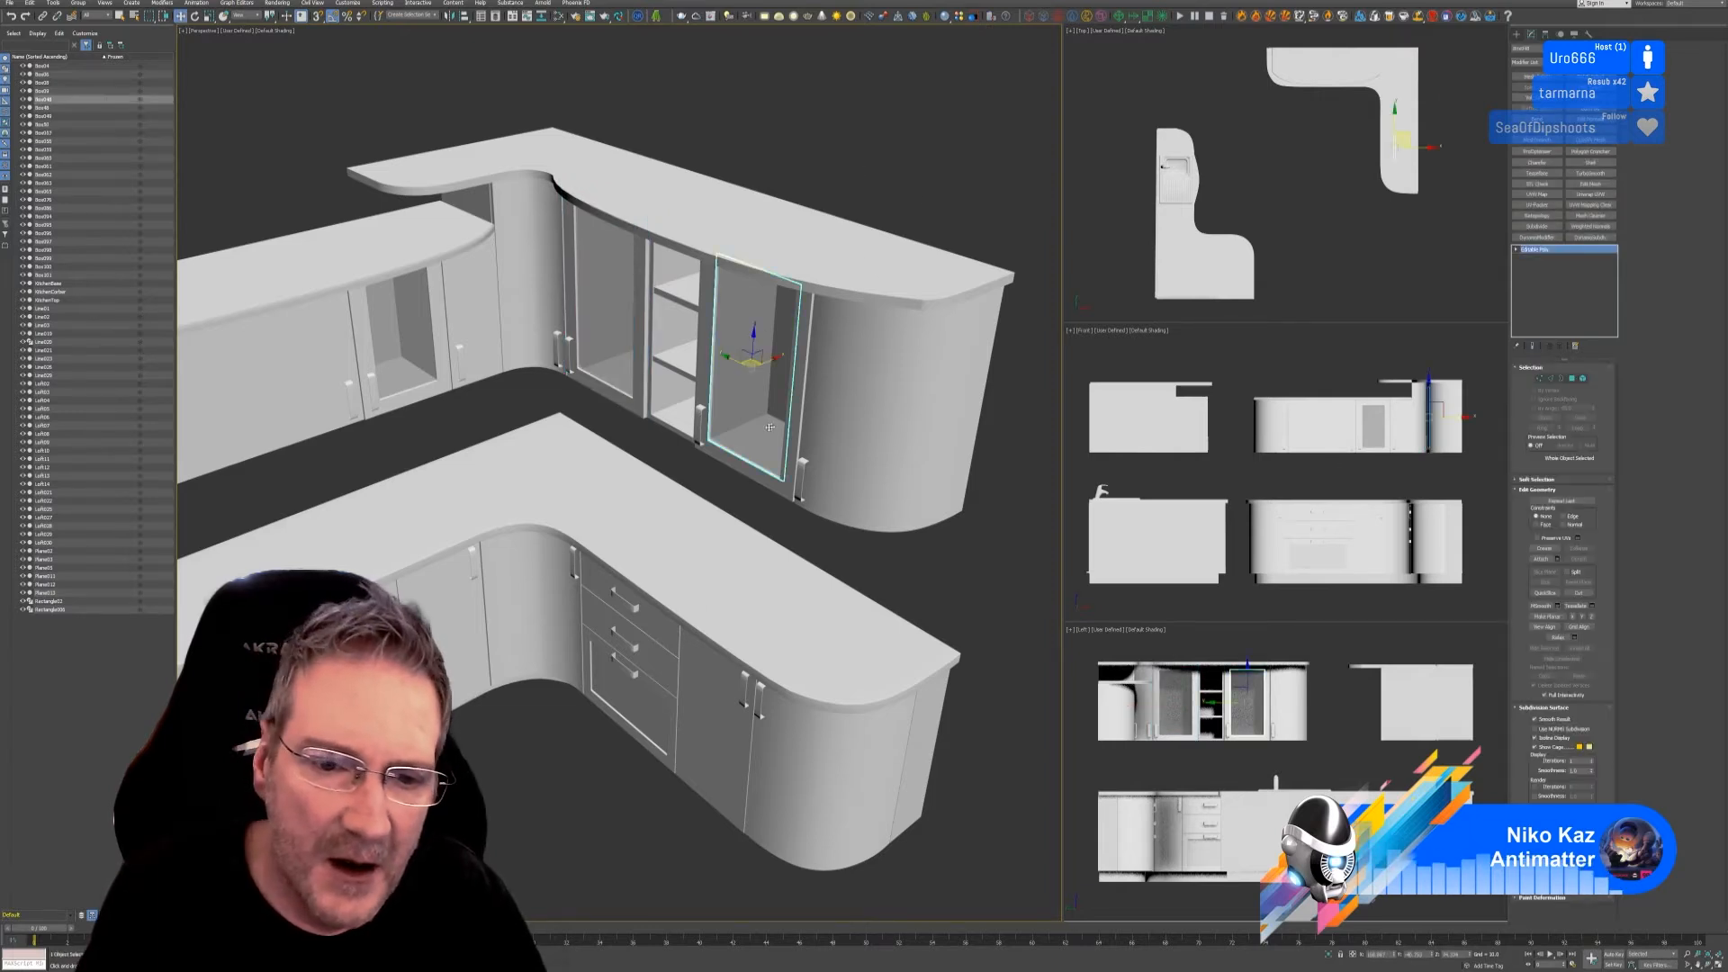
left_click(621, 342)
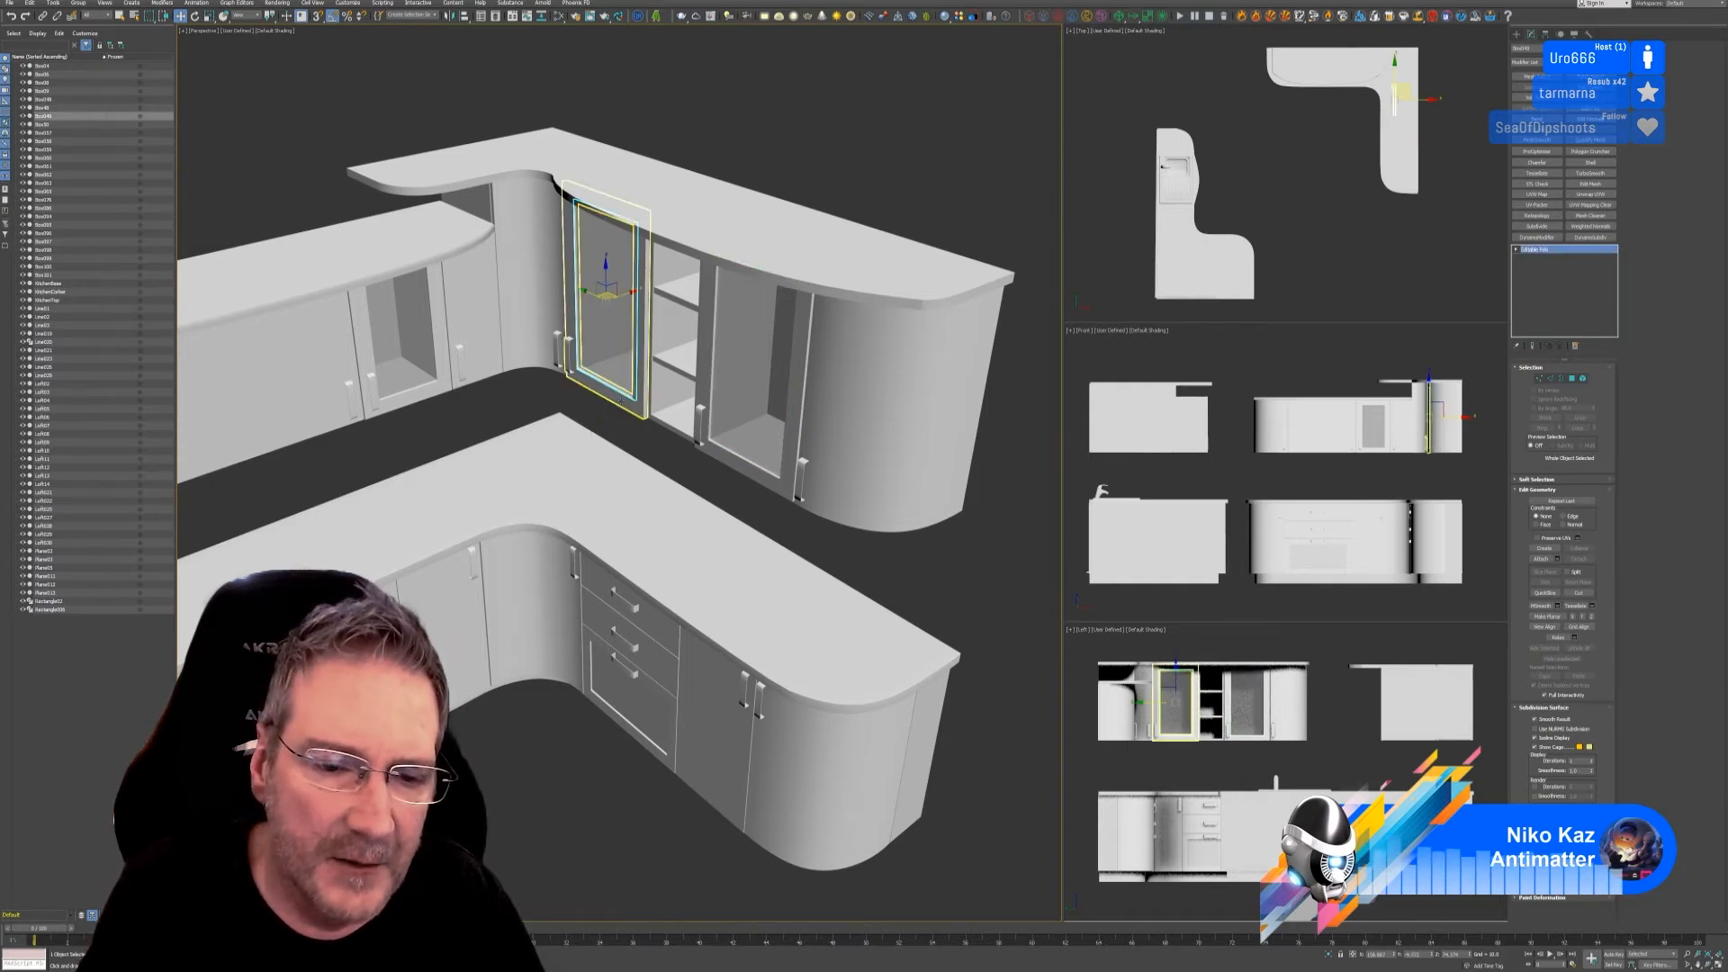
left_click(612, 395, "ctrl")
key("alt+q")
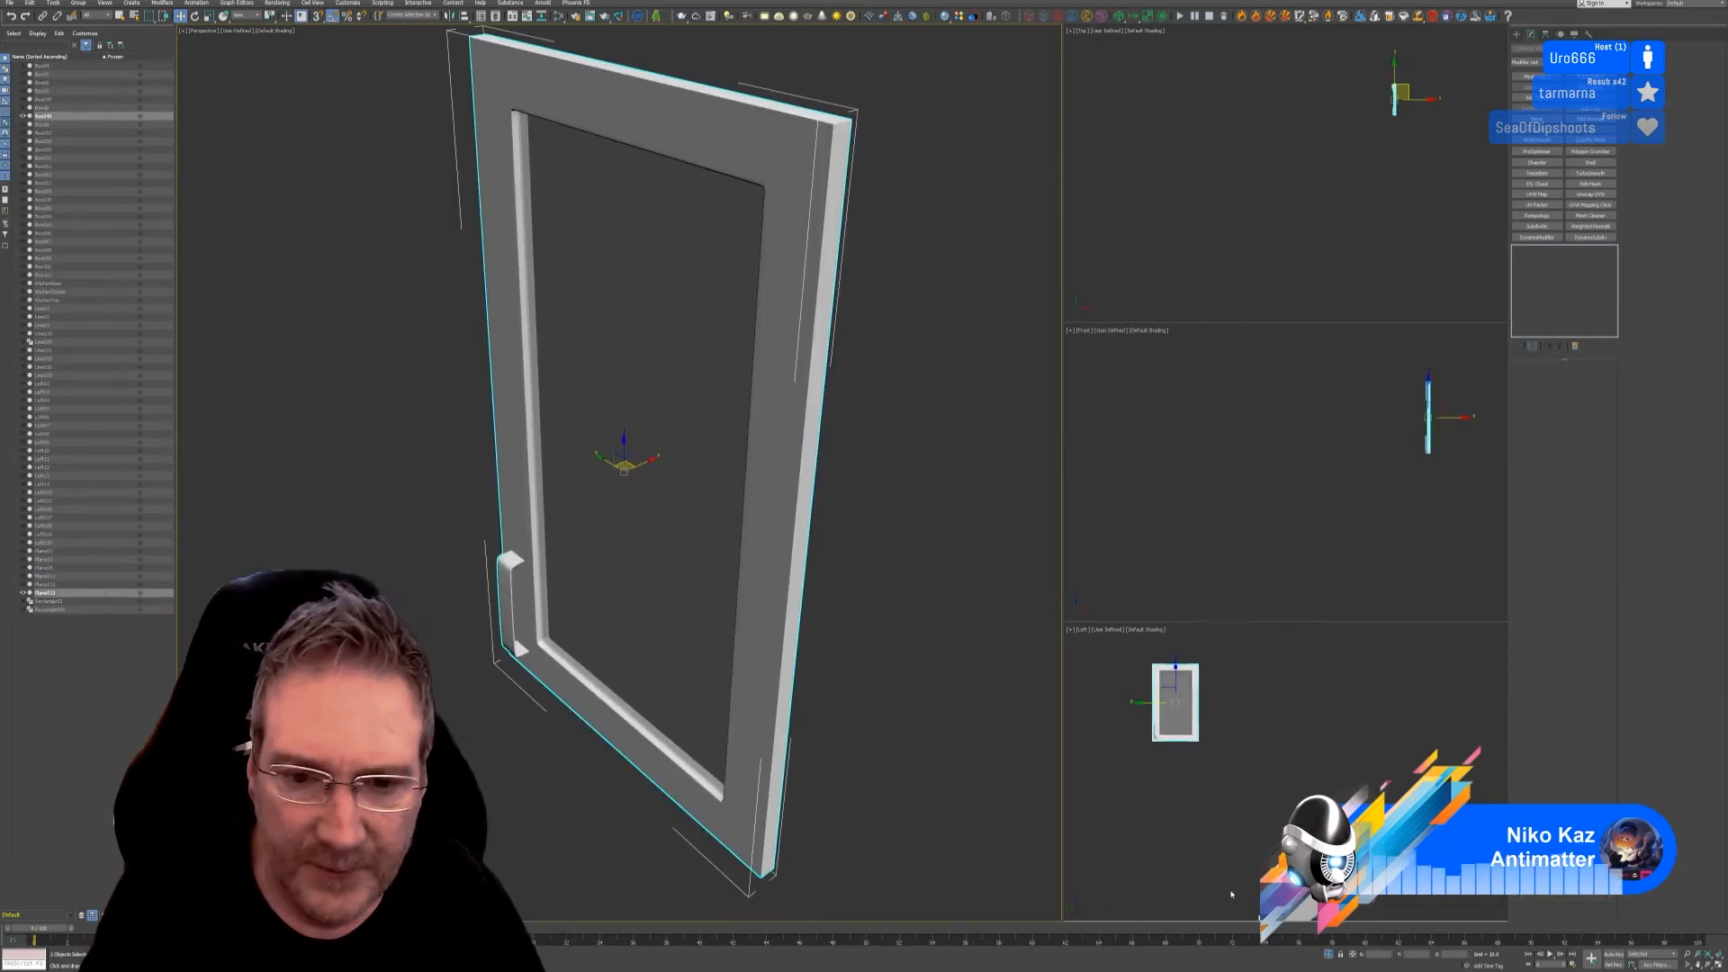
Step: Apply Reset XForm to the isolated glazed corner door frame
left_click(736, 466)
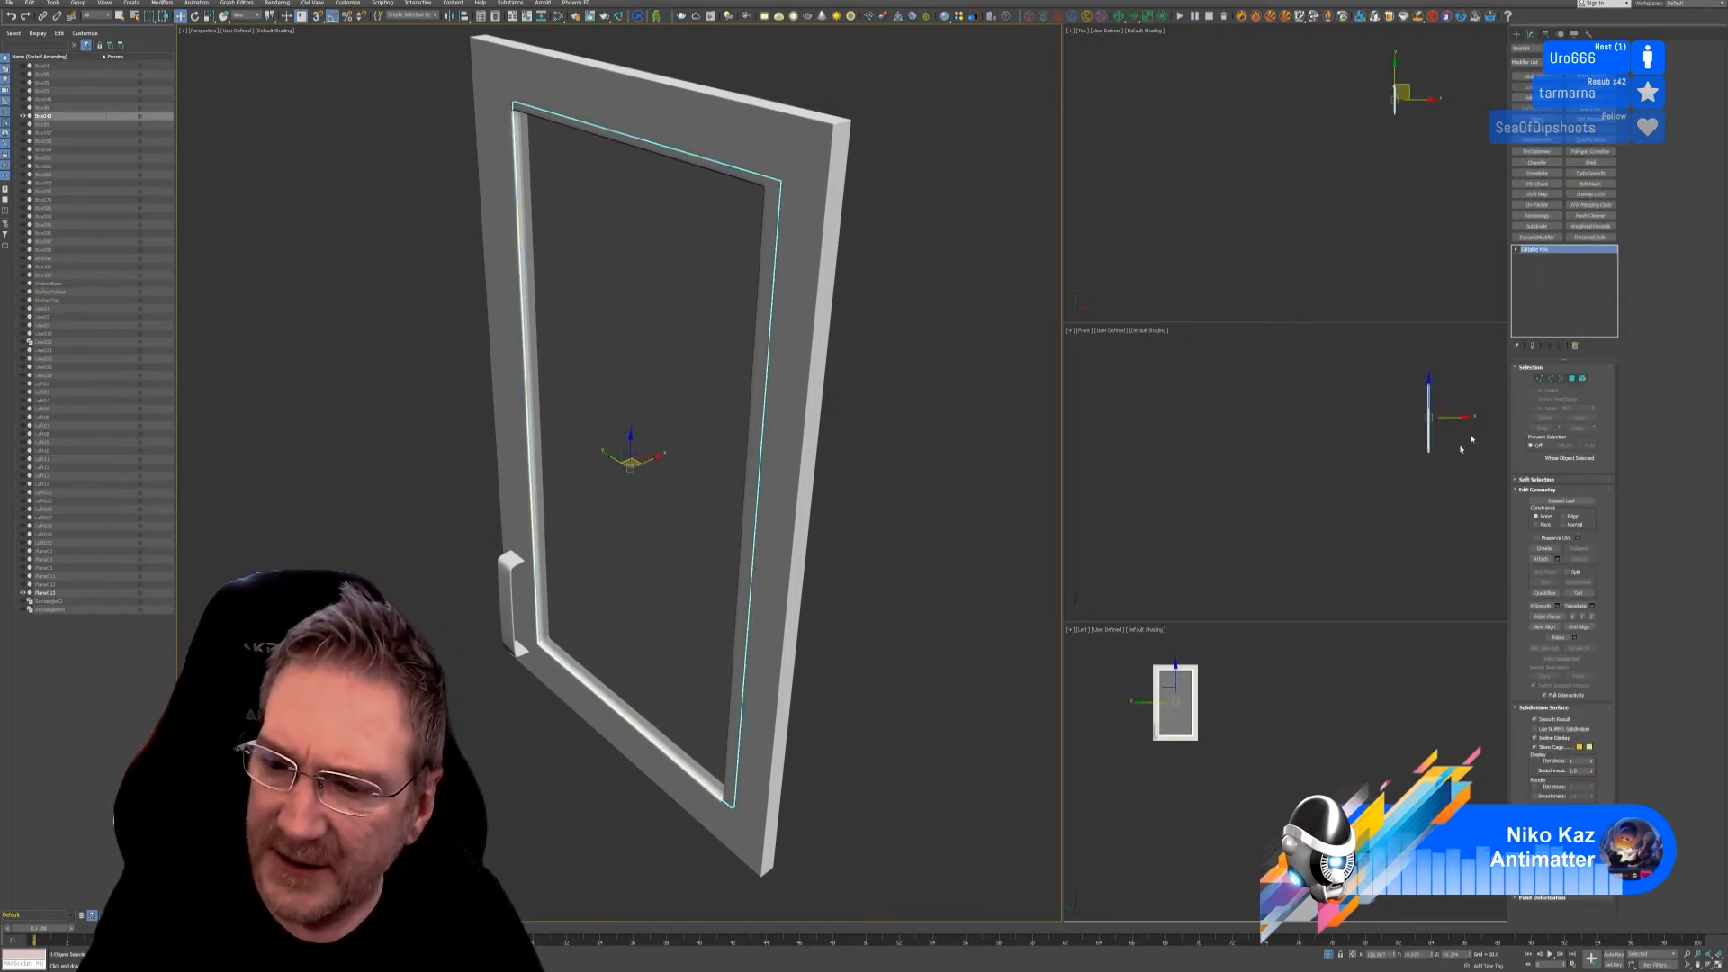
scroll(1431, 438, "up", 5)
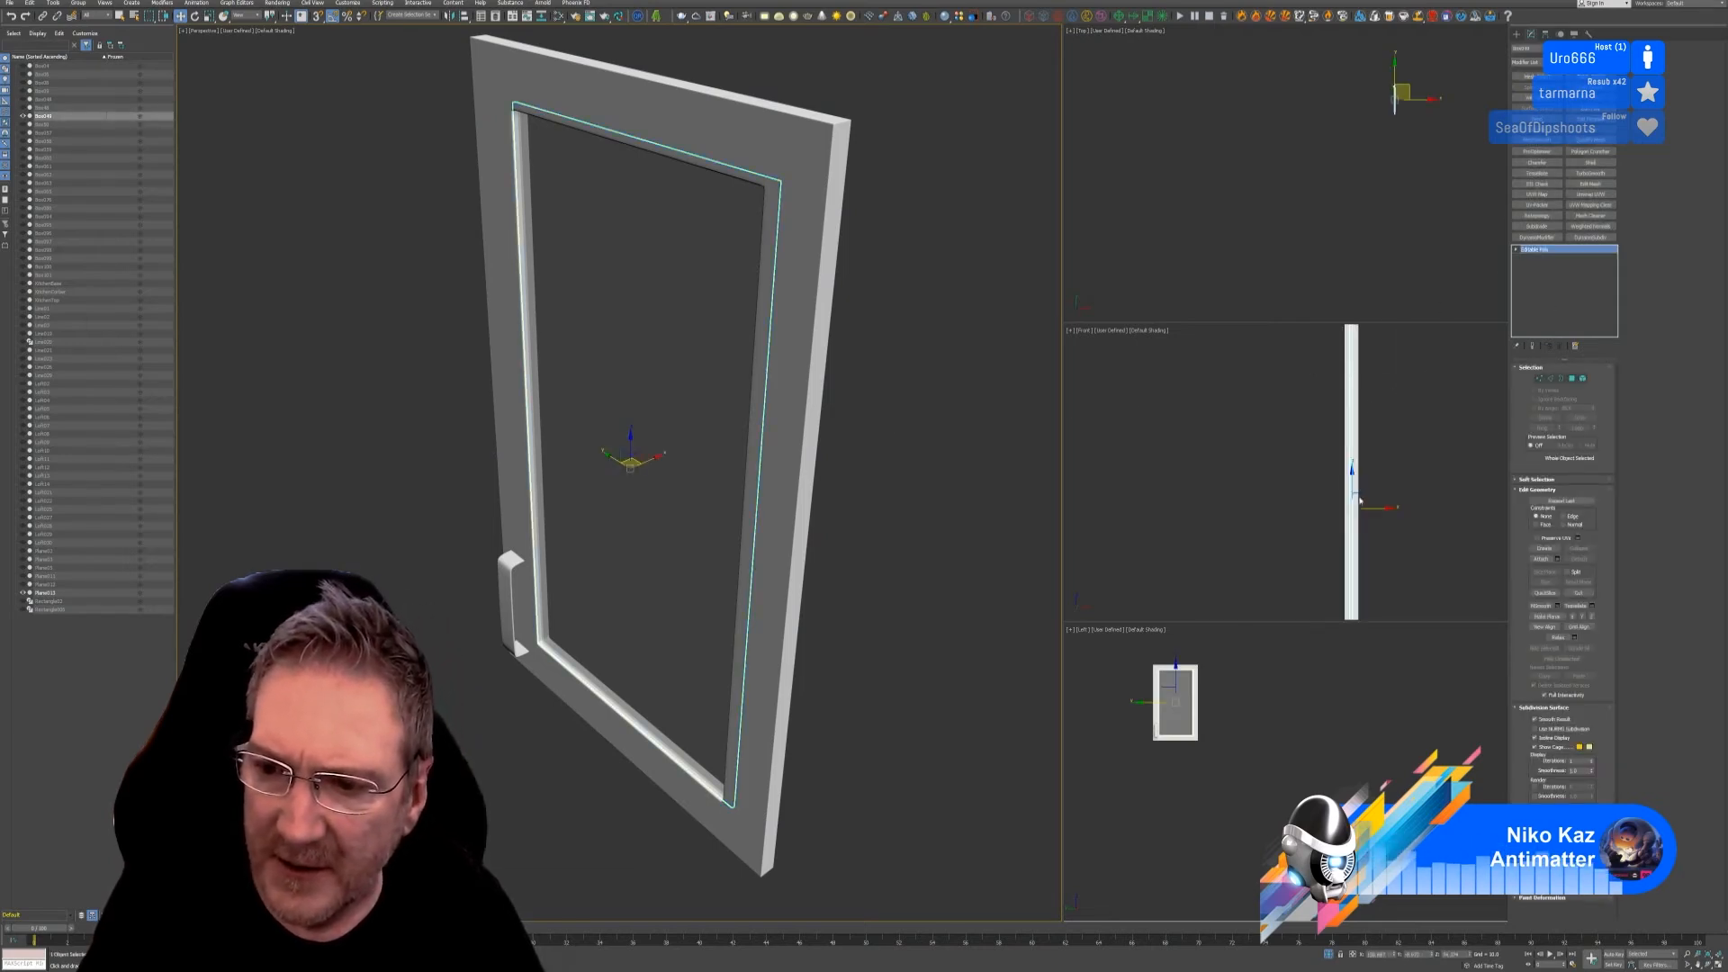
middle_click_drag(631, 491, 624, 451)
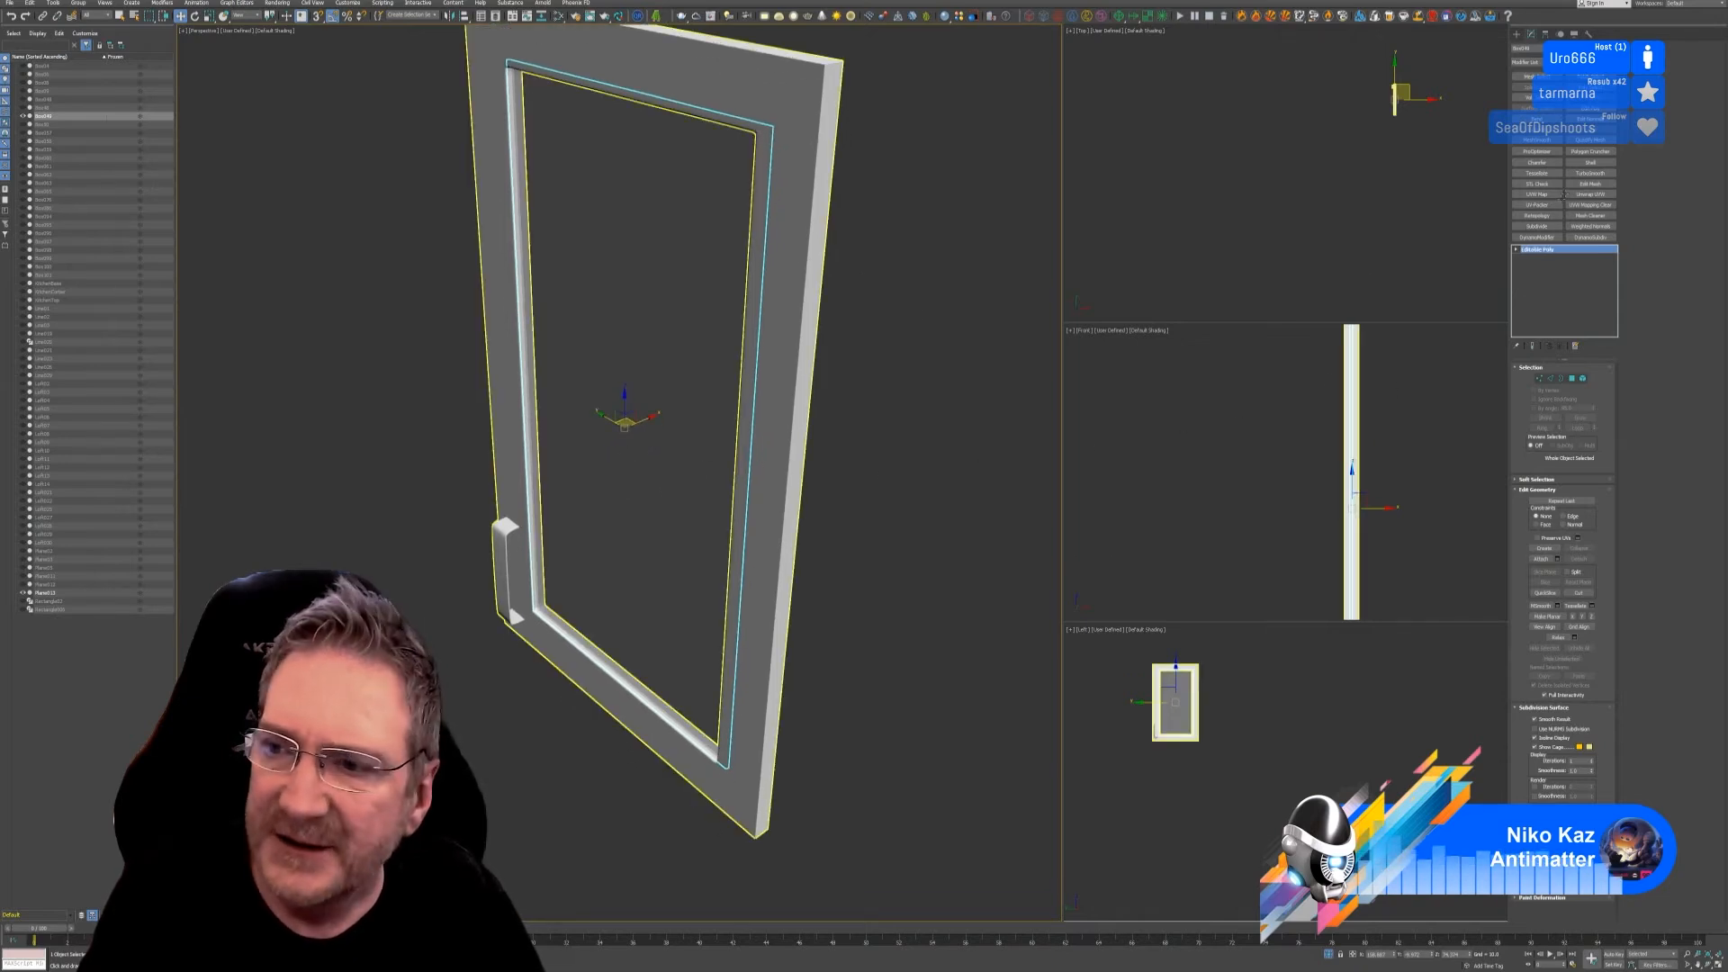
left_click(1588, 33)
left_click(1562, 149)
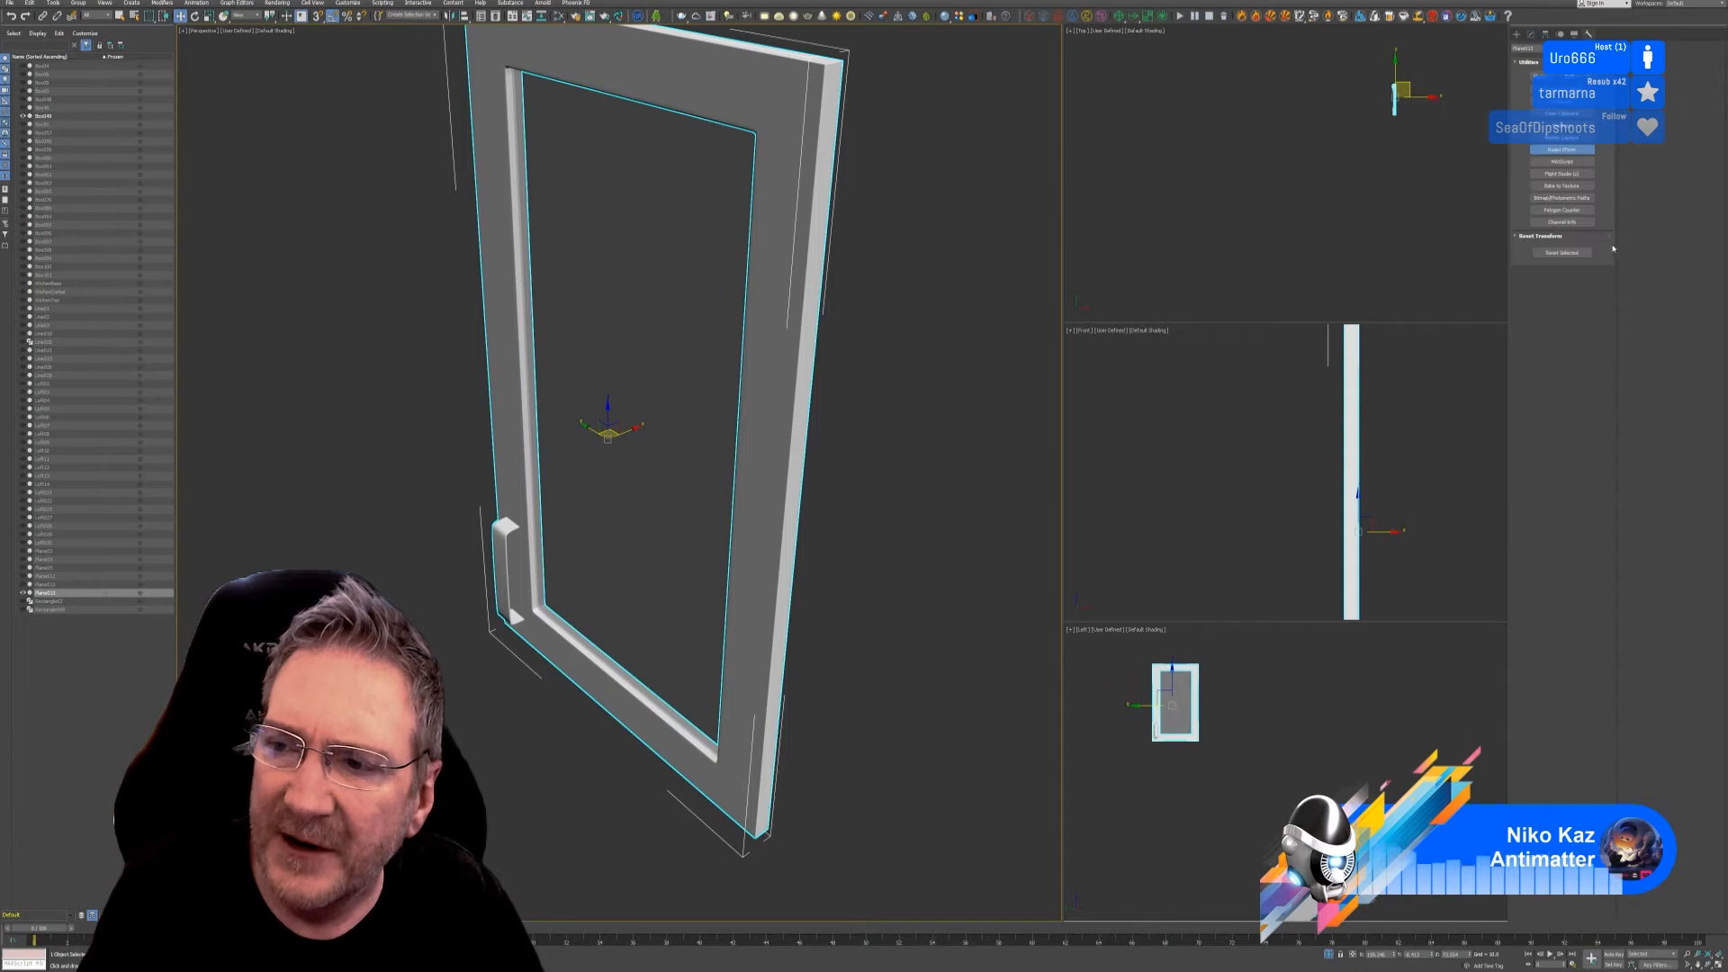
left_click(1571, 254)
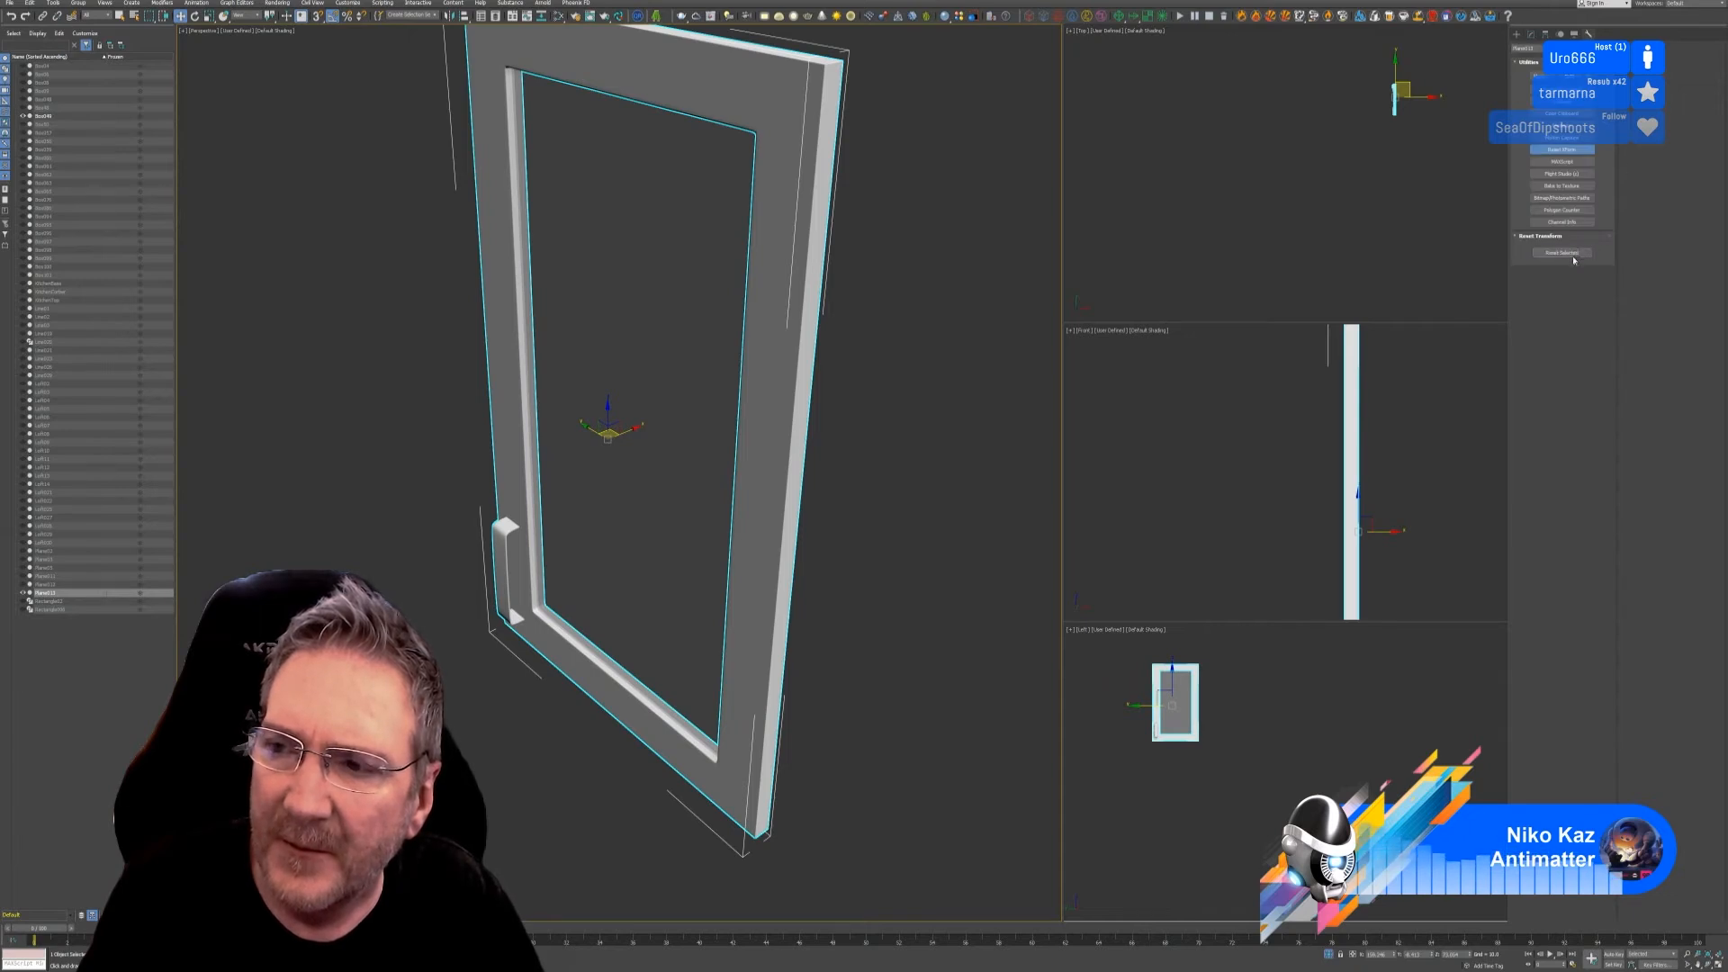
left_click(934, 340)
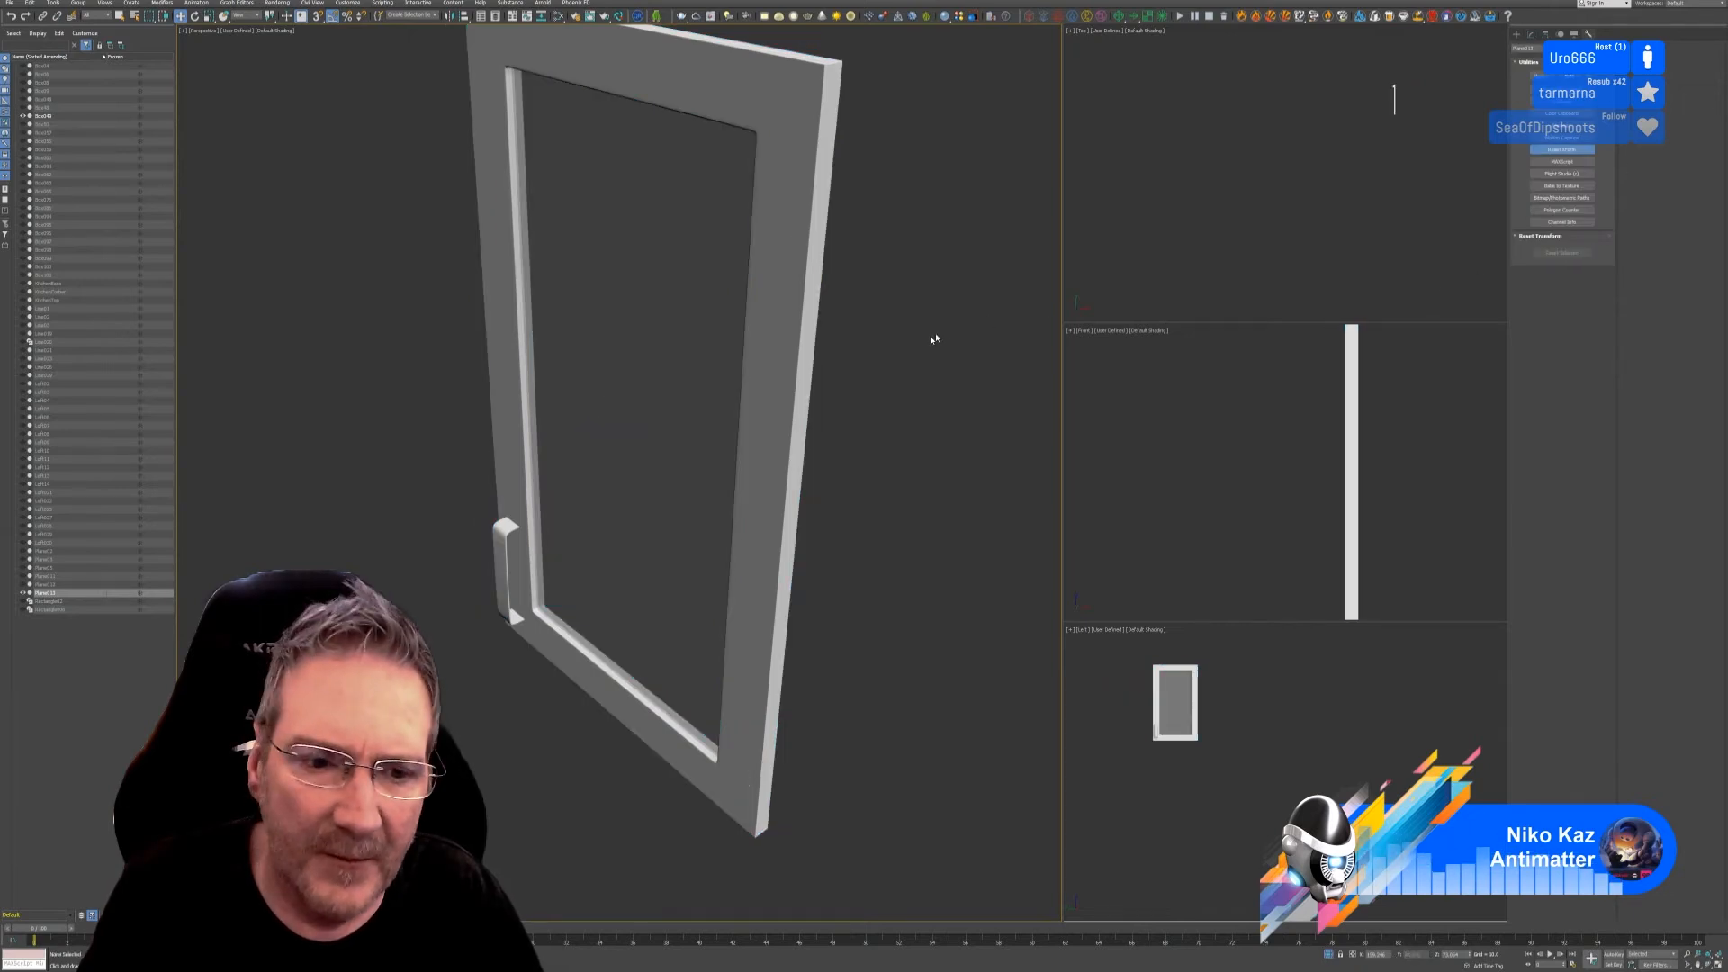
left_click(801, 356)
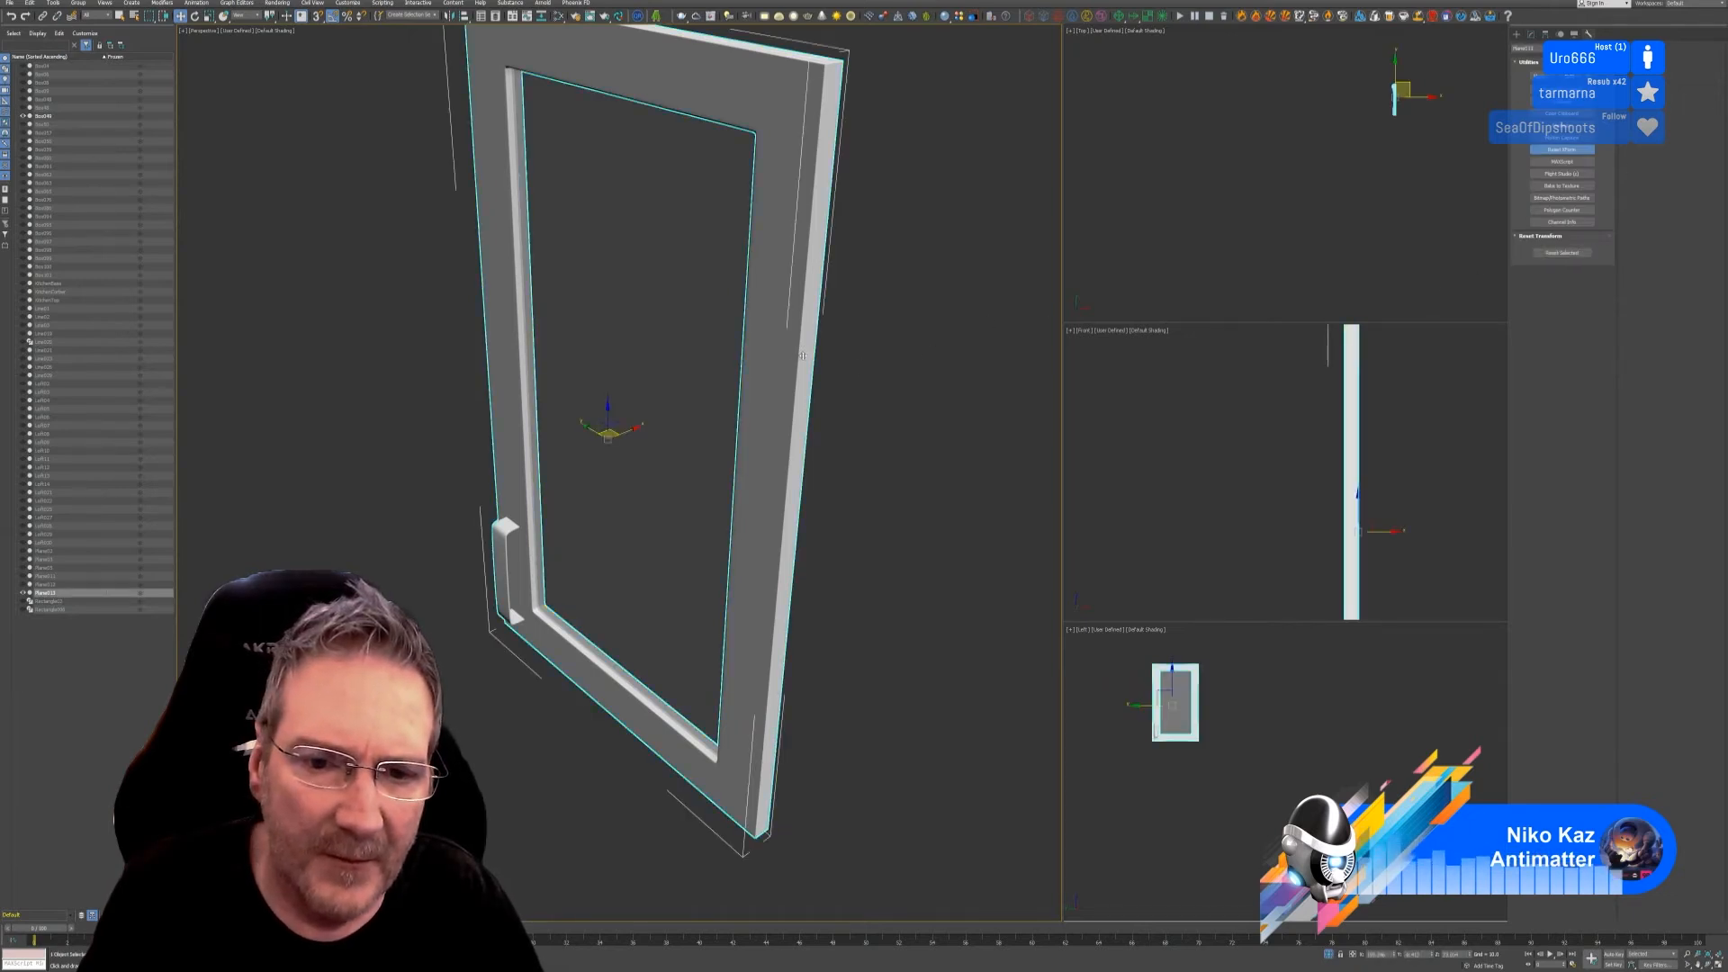
left_click(1561, 252)
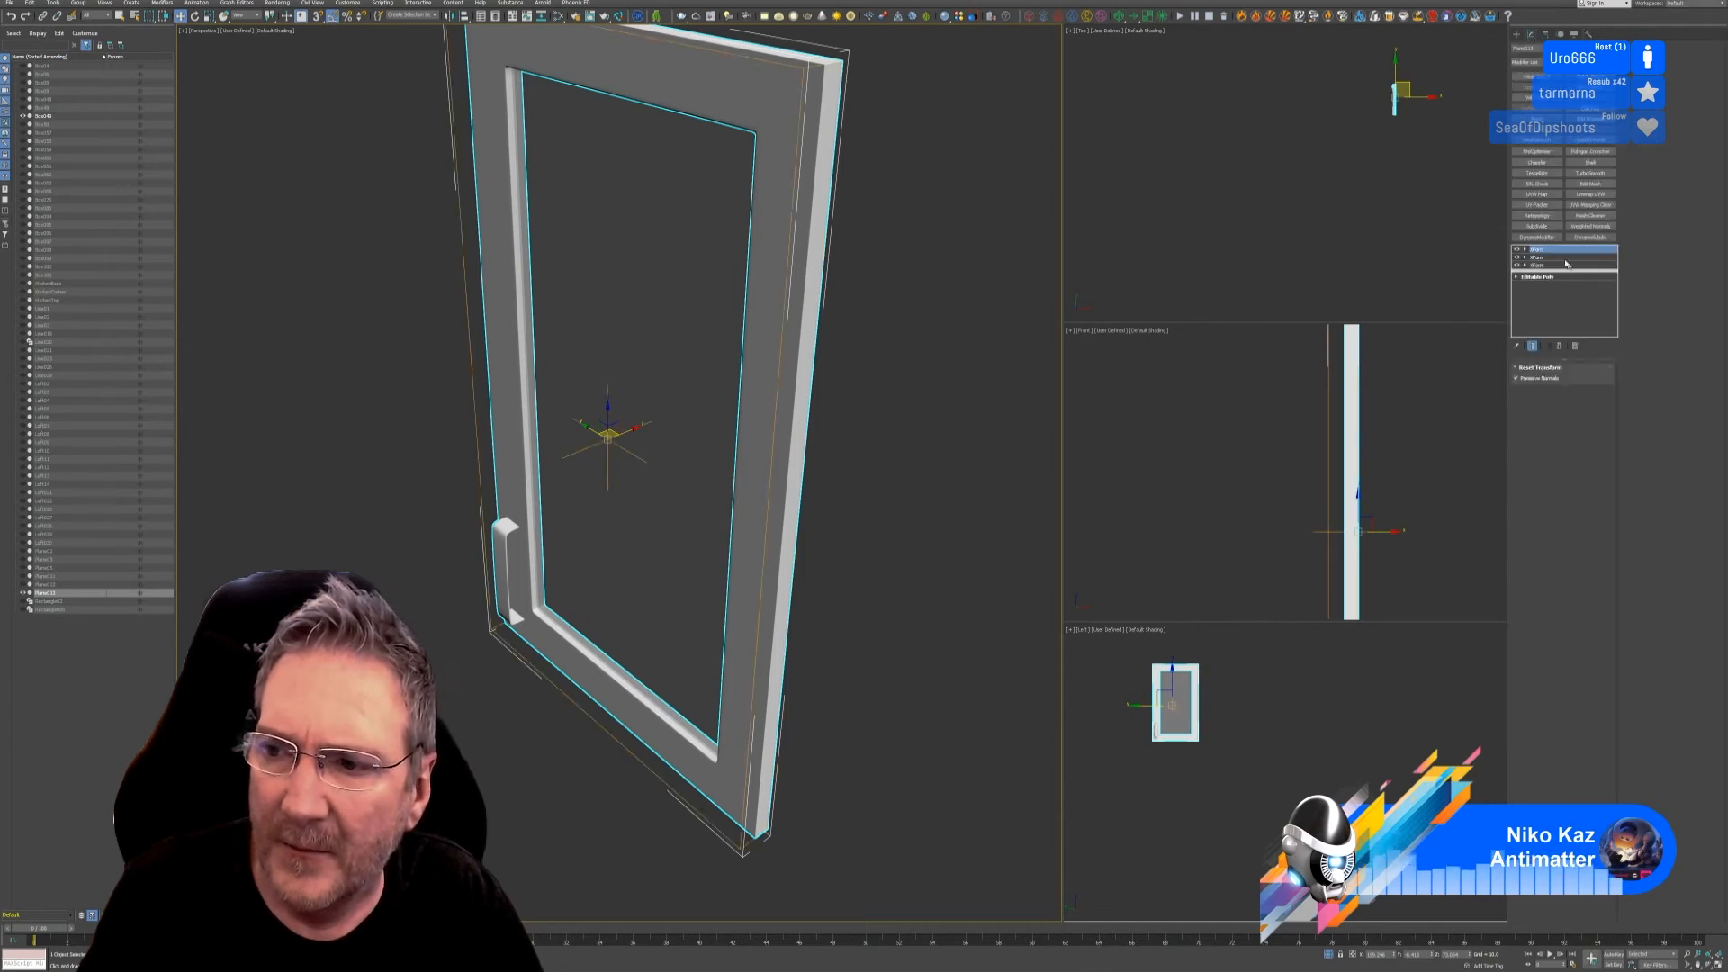
Step: Collapse all the XForm modifiers on the glazed corner door frame into its Editable Poly base
right_click(1549, 250)
left_click(1568, 277)
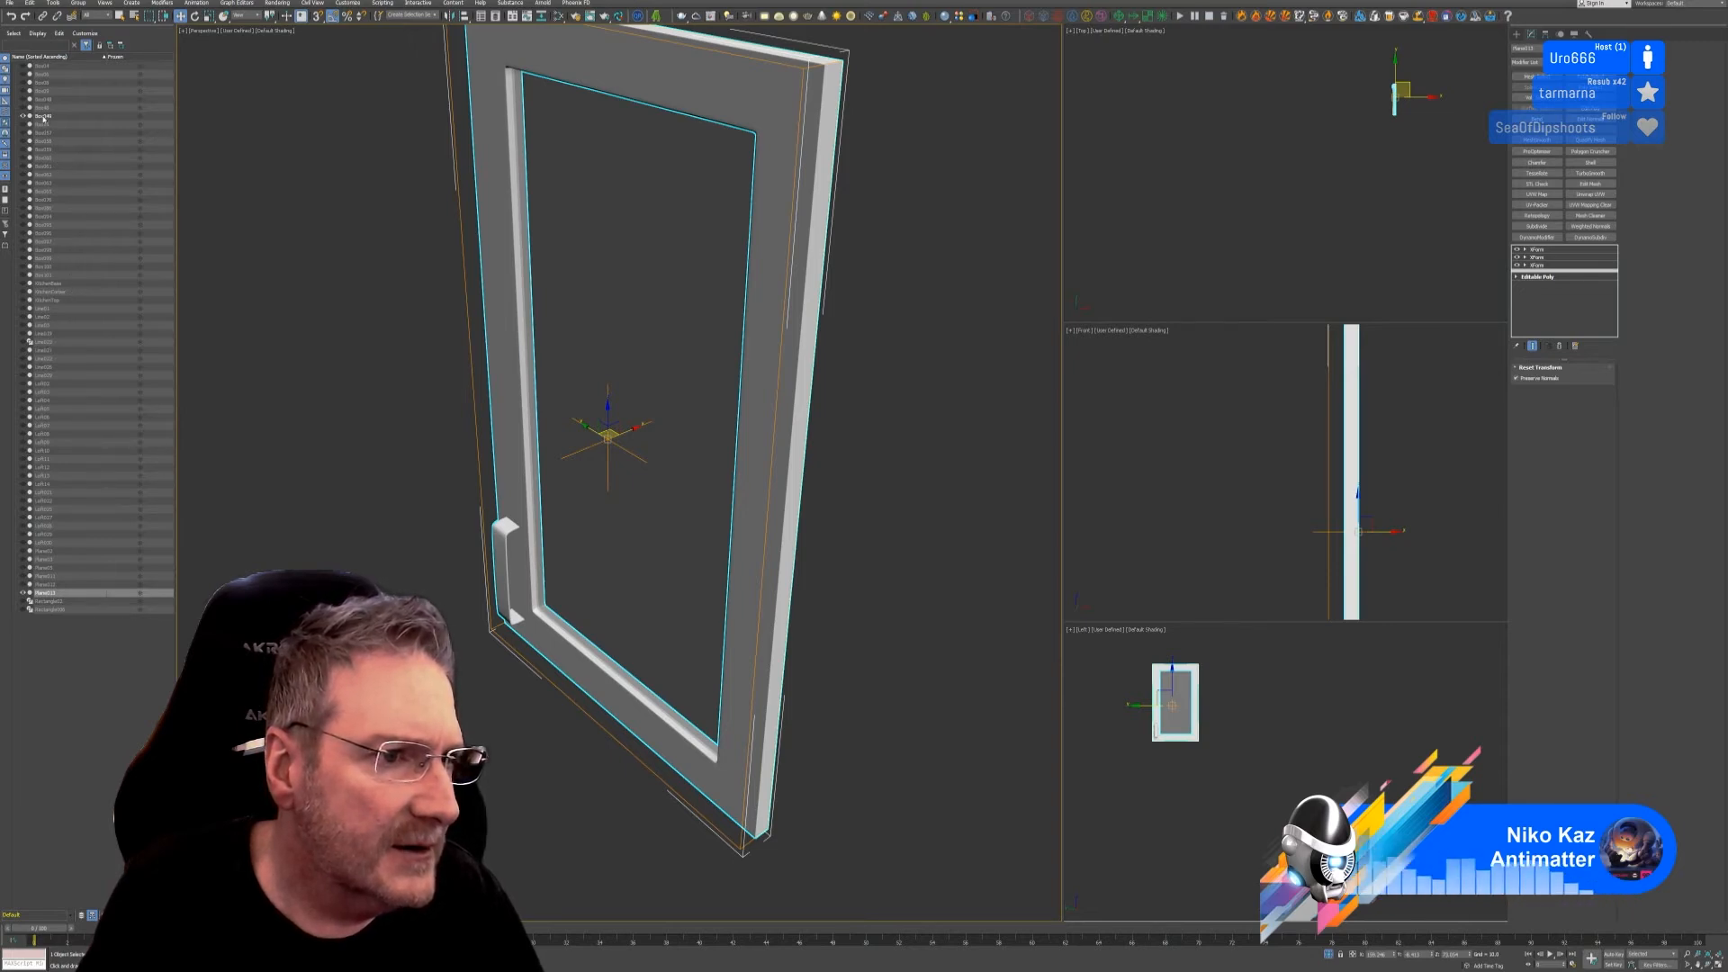
left_click(1550, 253)
right_click(1549, 253)
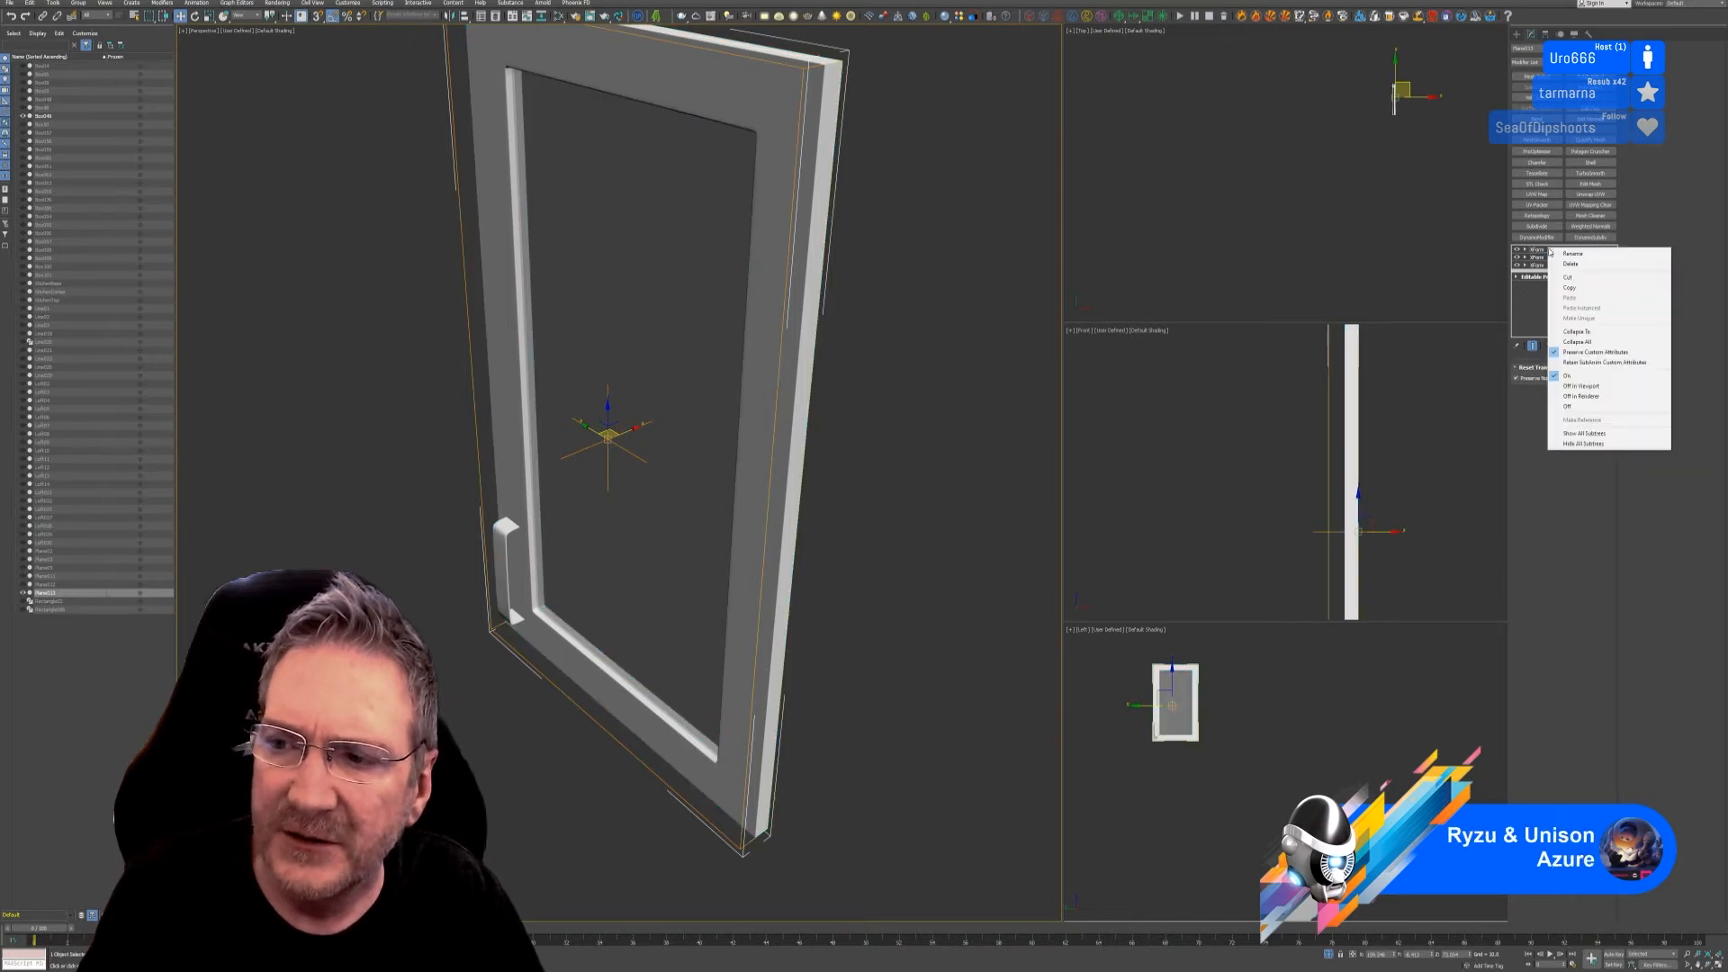
left_click(1570, 342)
left_click(880, 511)
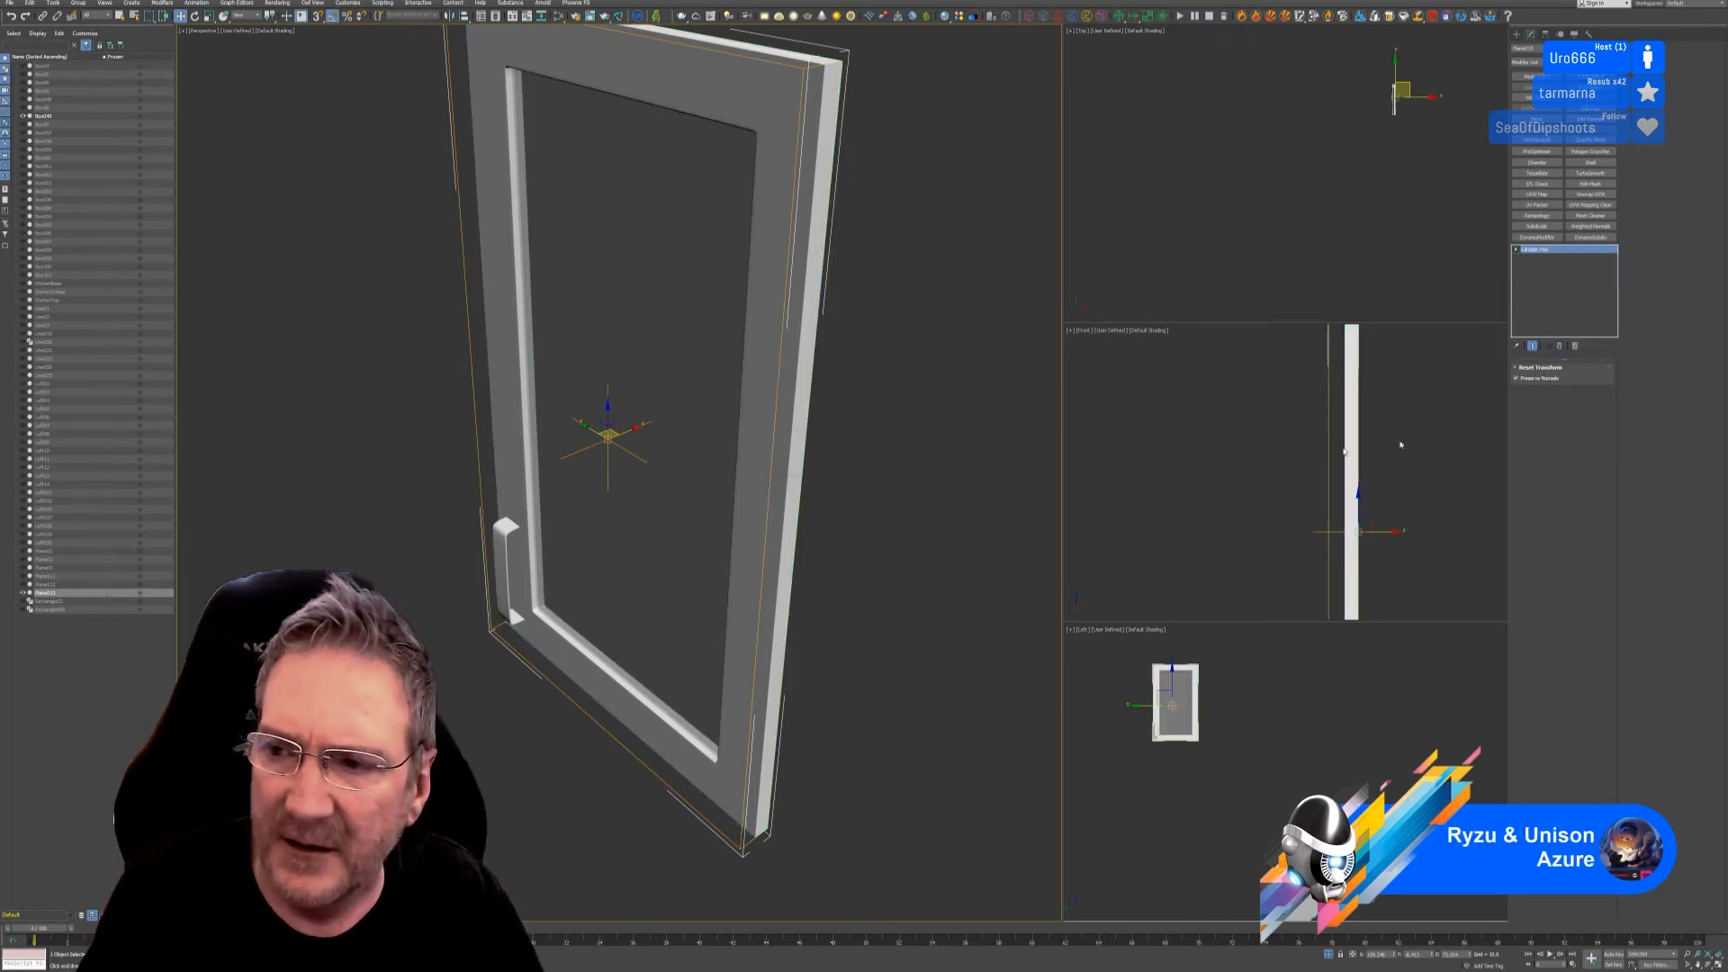
left_click(1534, 251)
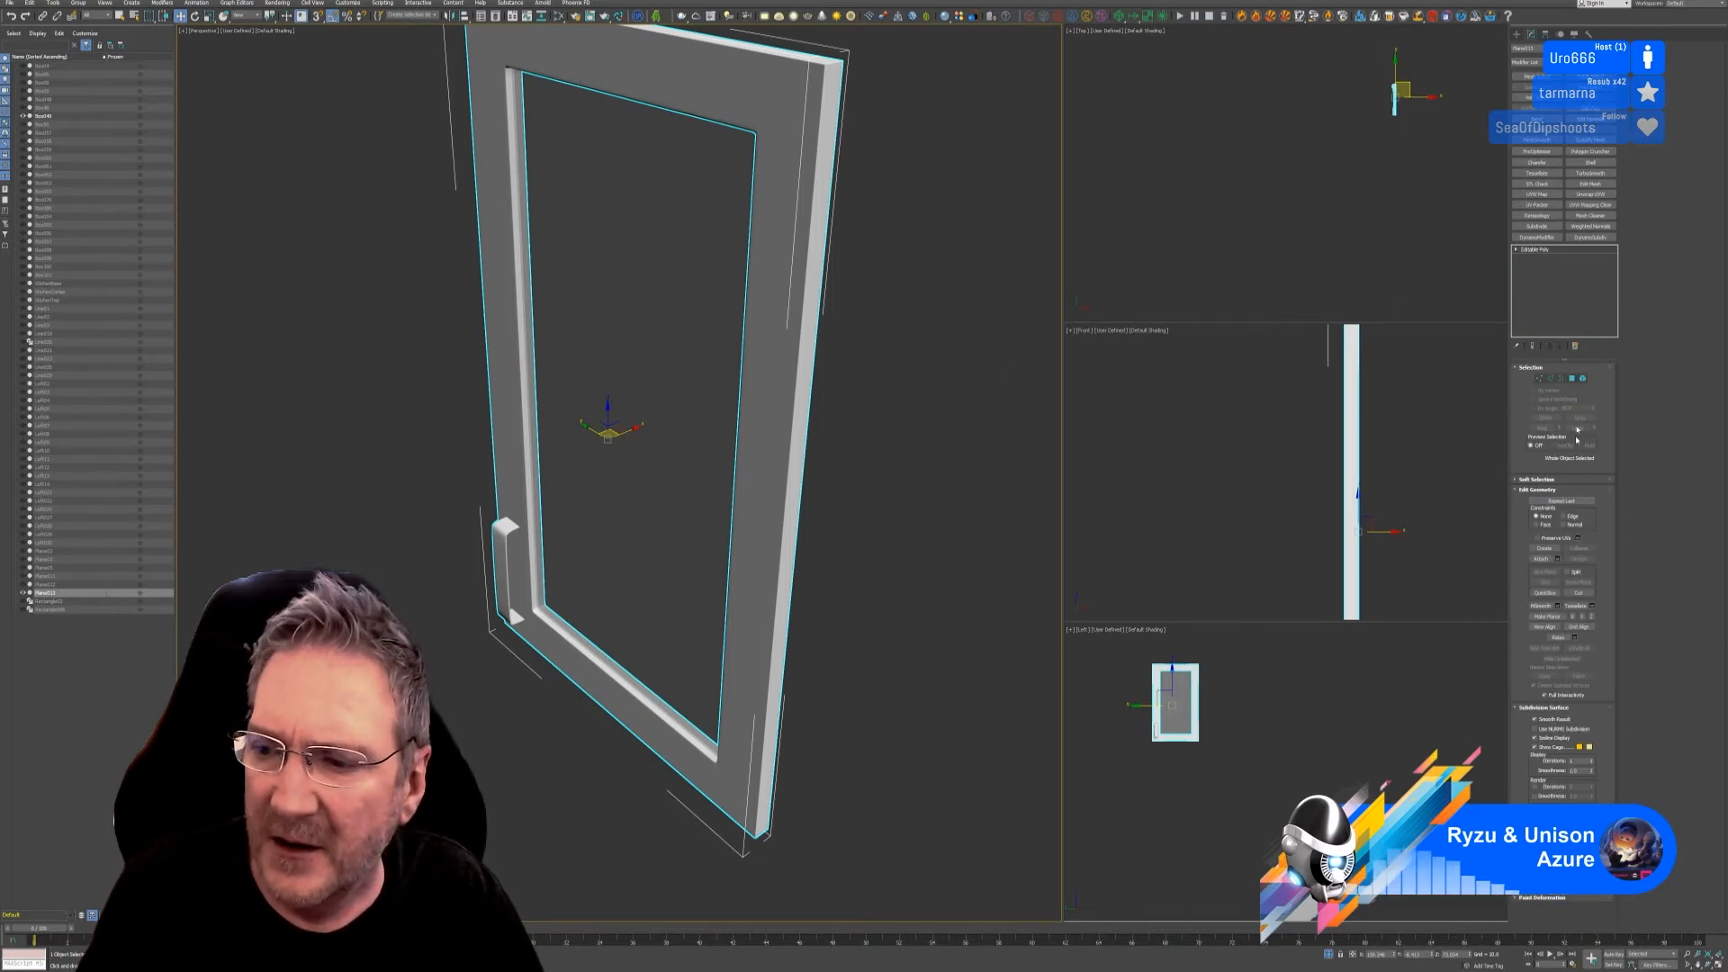
Step: Attach the glass pane to the glazed corner door frame using Match Material IDs to Material, and exit isolation
left_click(1540, 558)
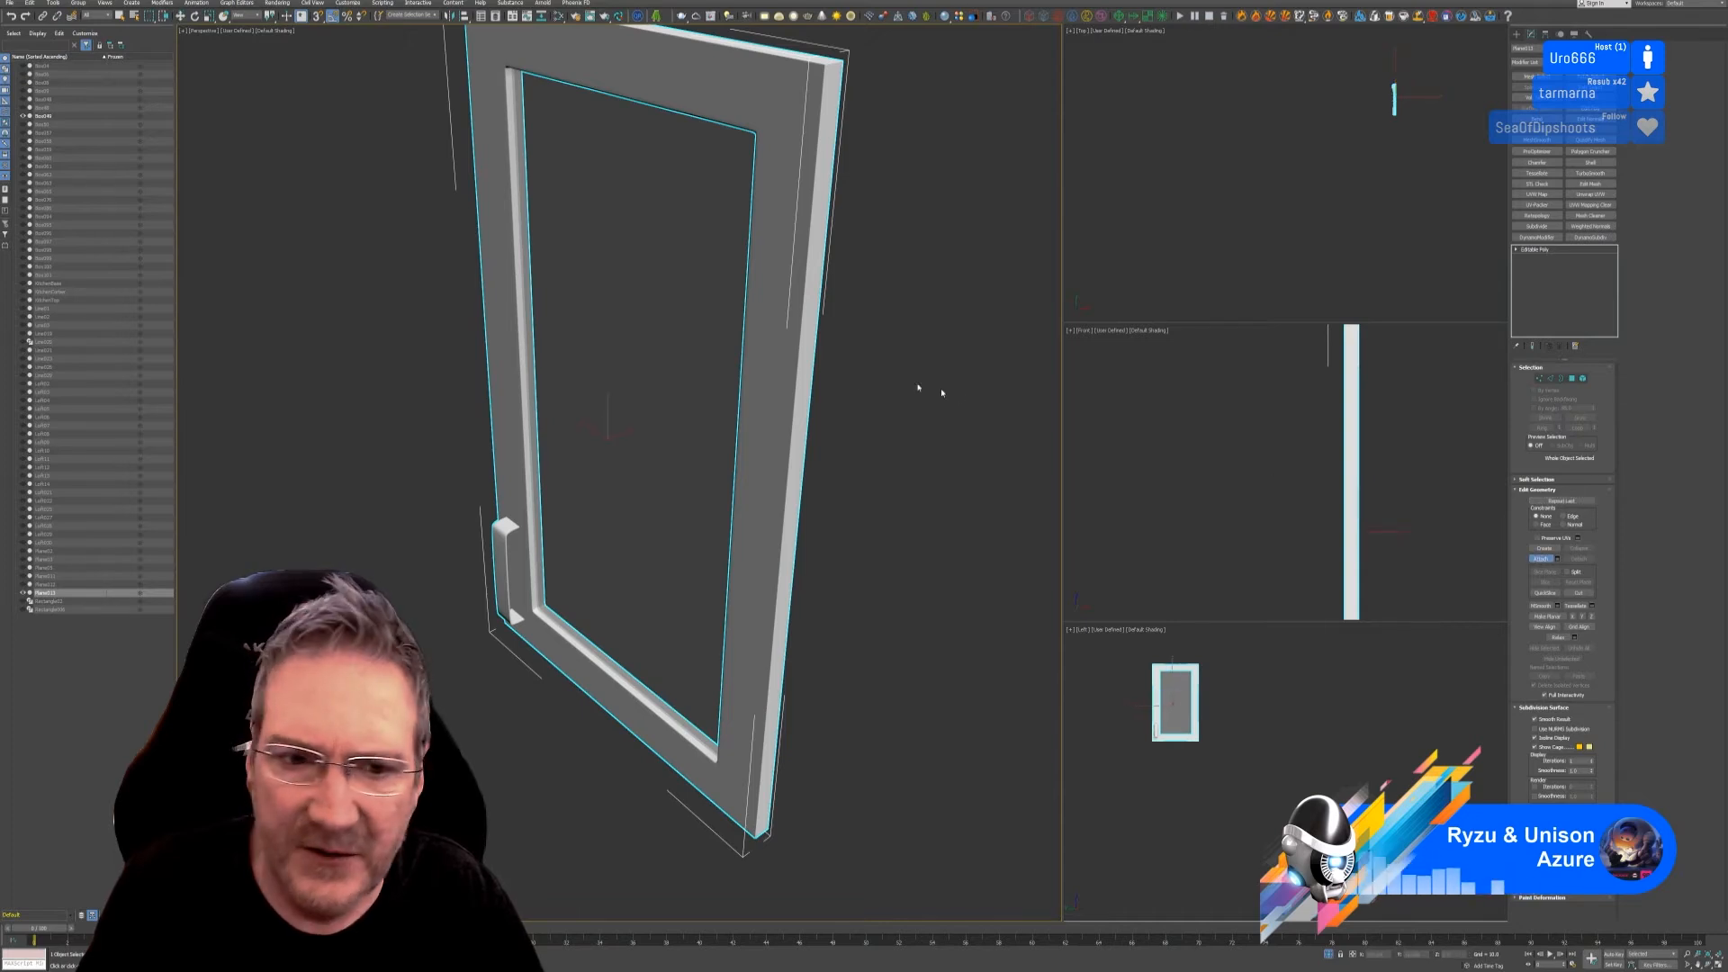
left_click(689, 358)
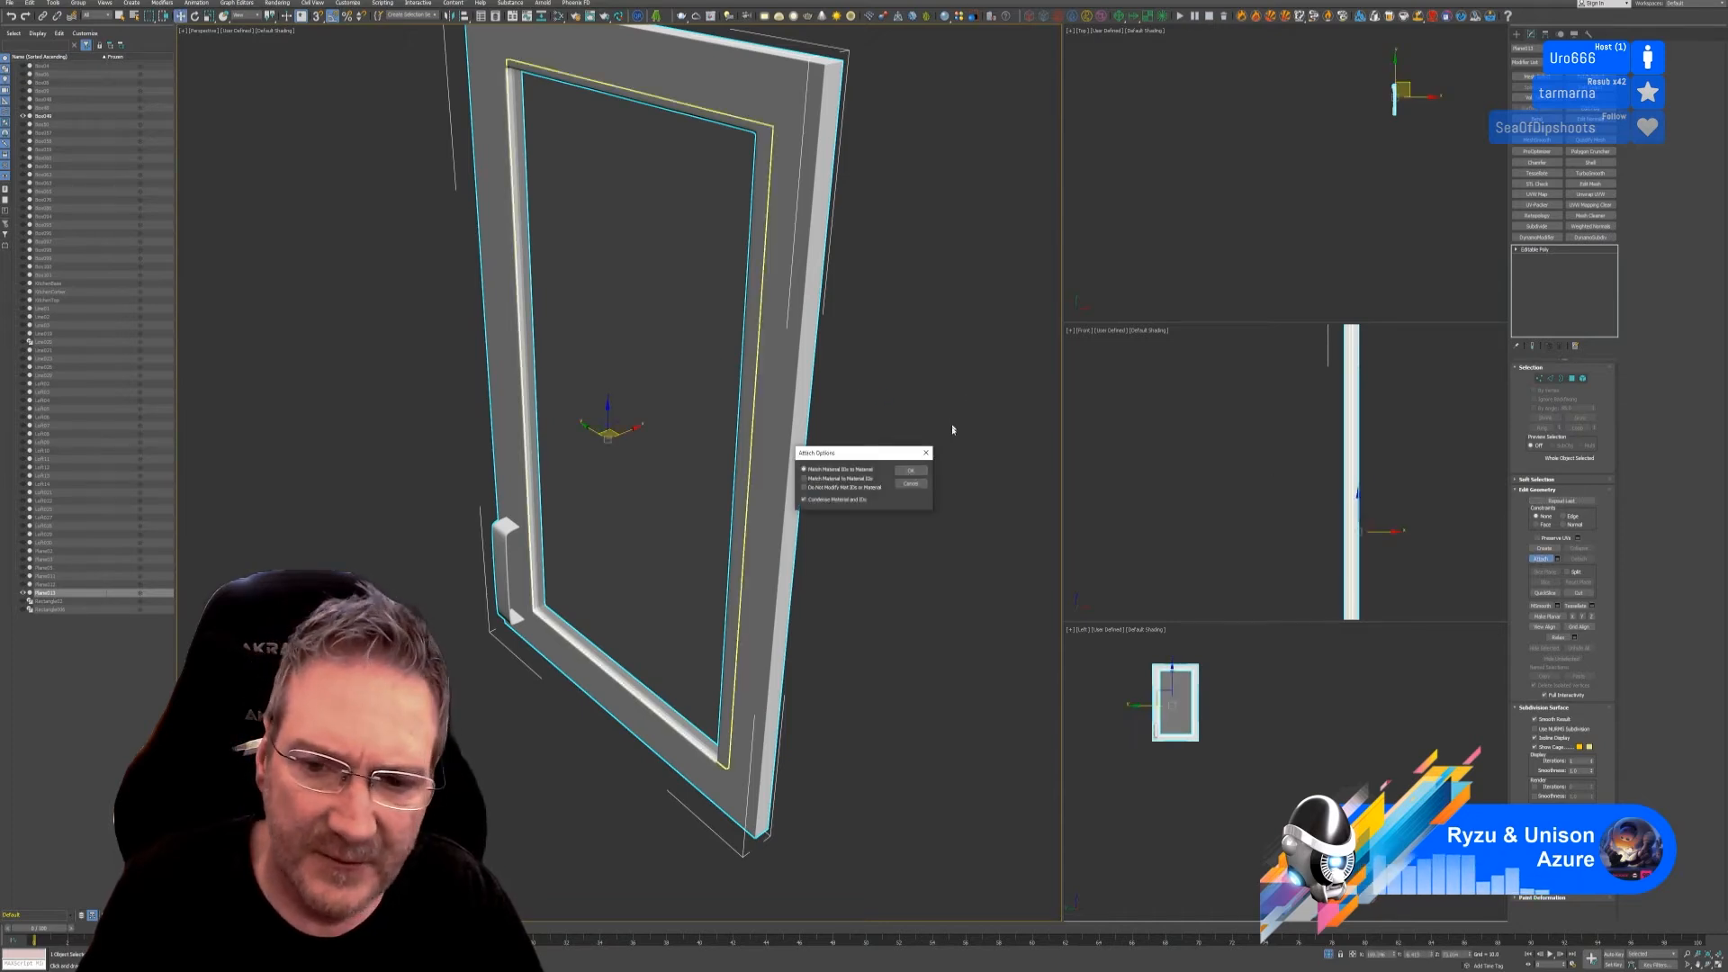
left_click(910, 473)
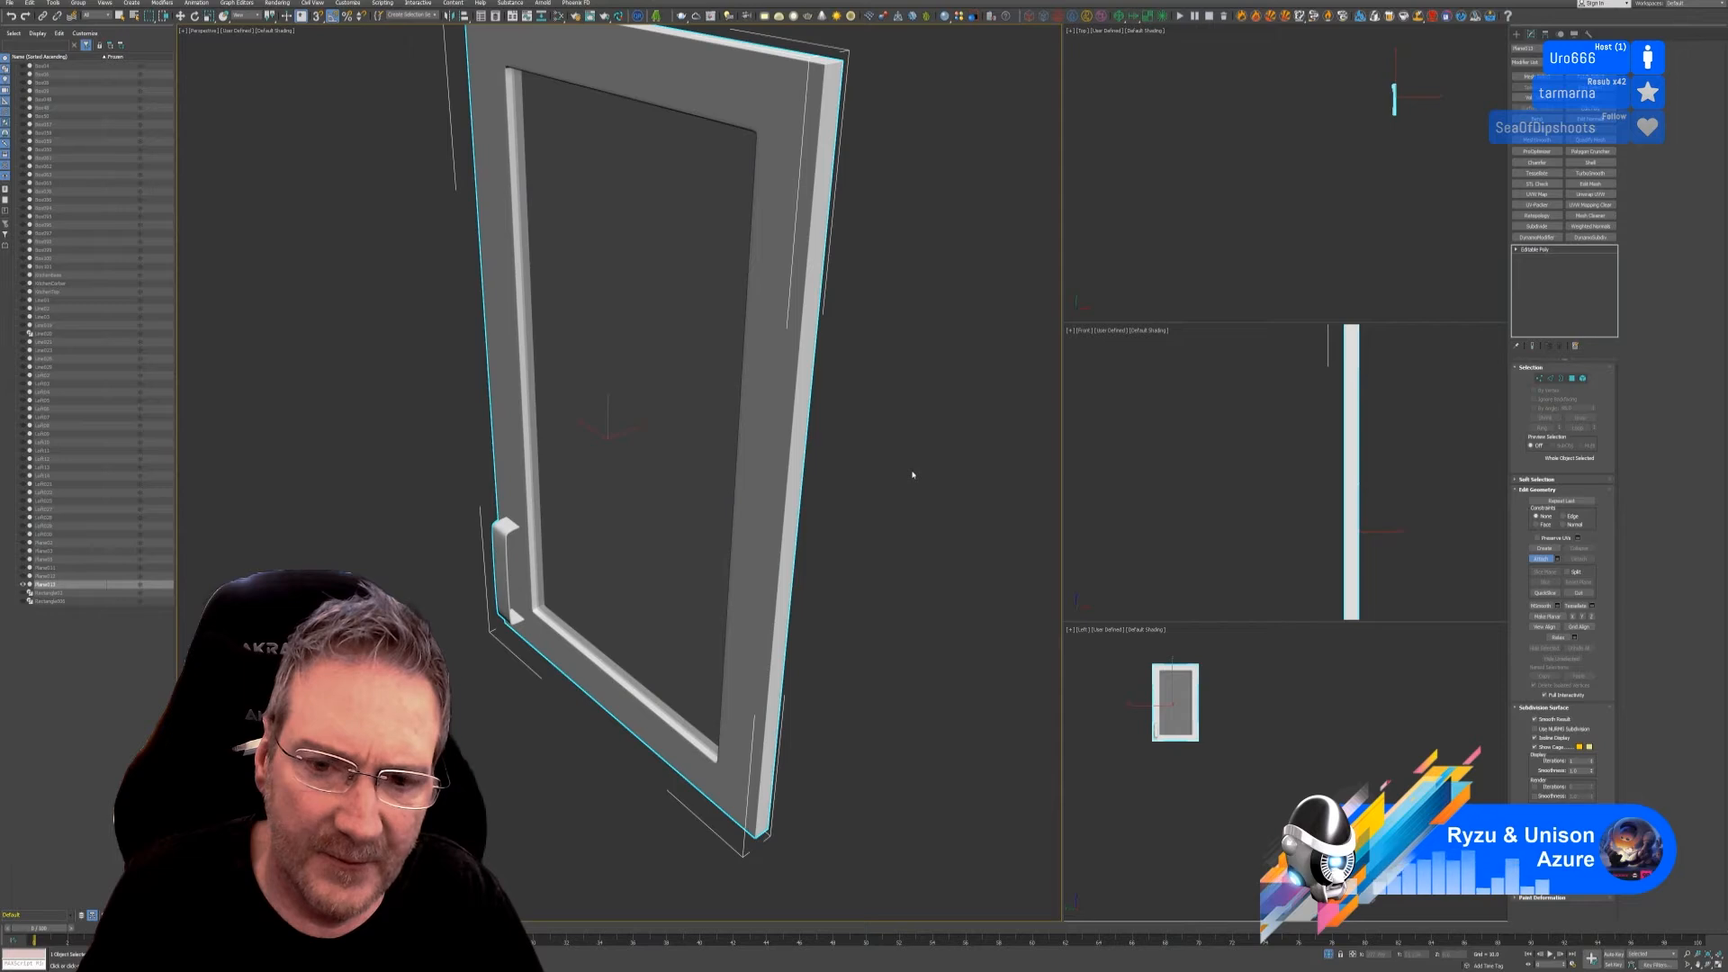
left_click(1556, 565)
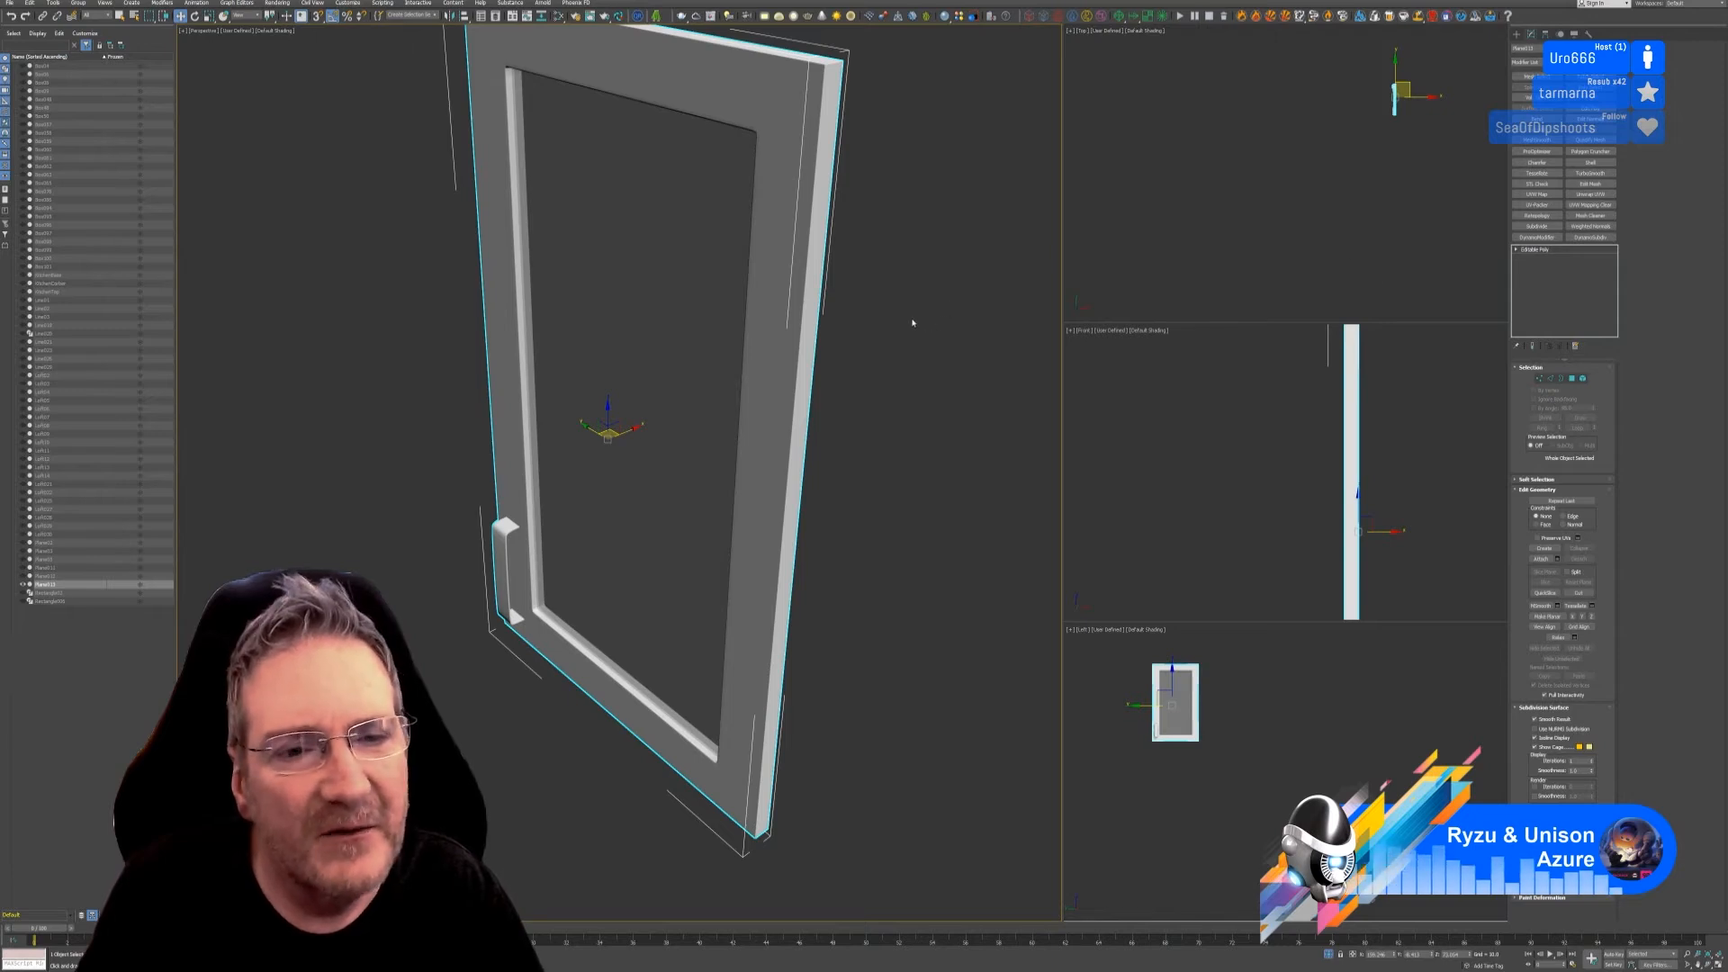
middle_click_drag(912, 322, 928, 389, "alt")
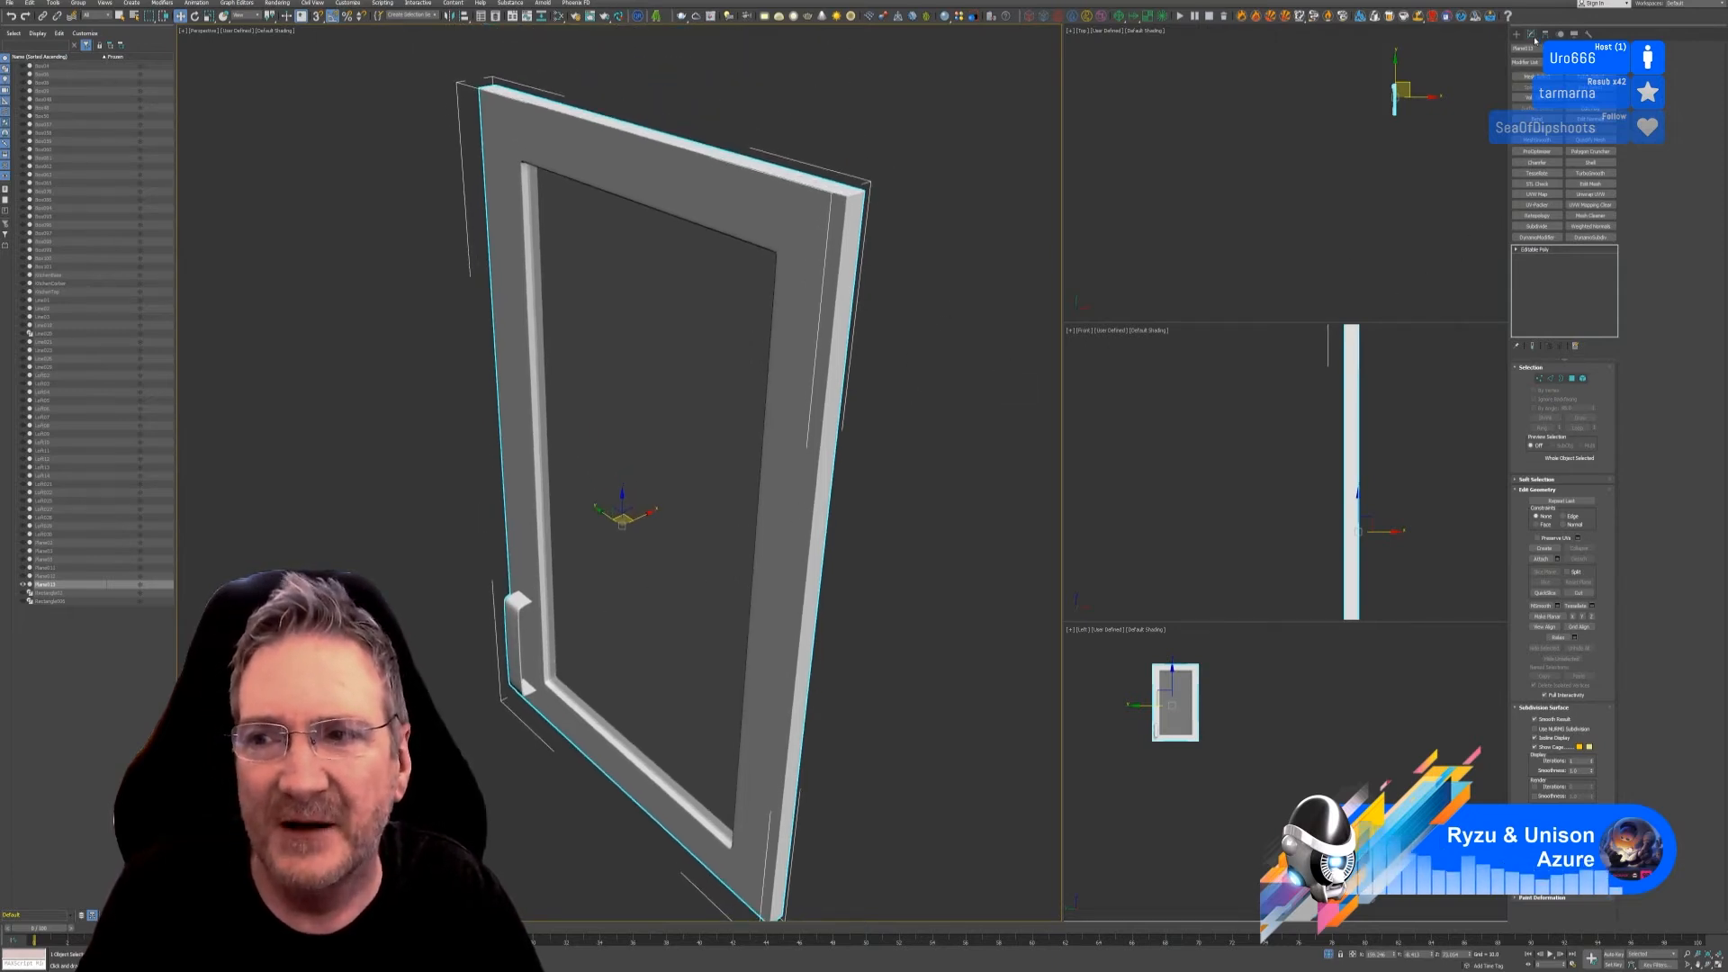
key("alt+q")
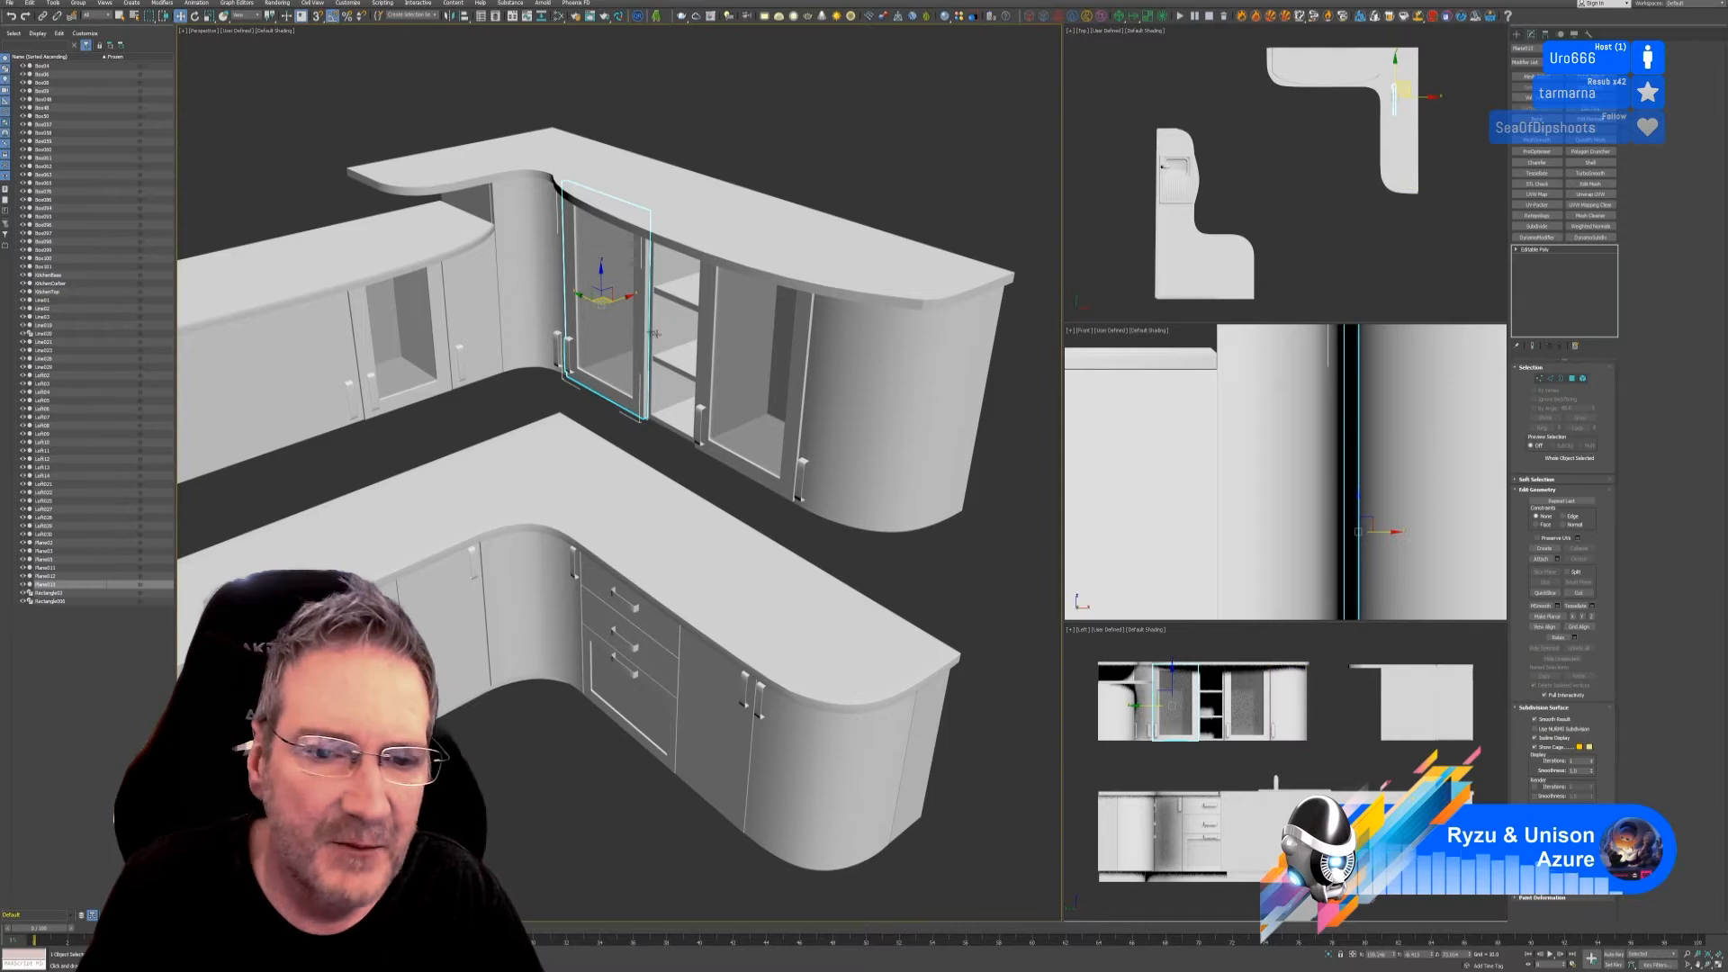
Step: Check the modifier stacks of the glazed wall door beside the curved end unit and its glass pane
left_click(798, 331)
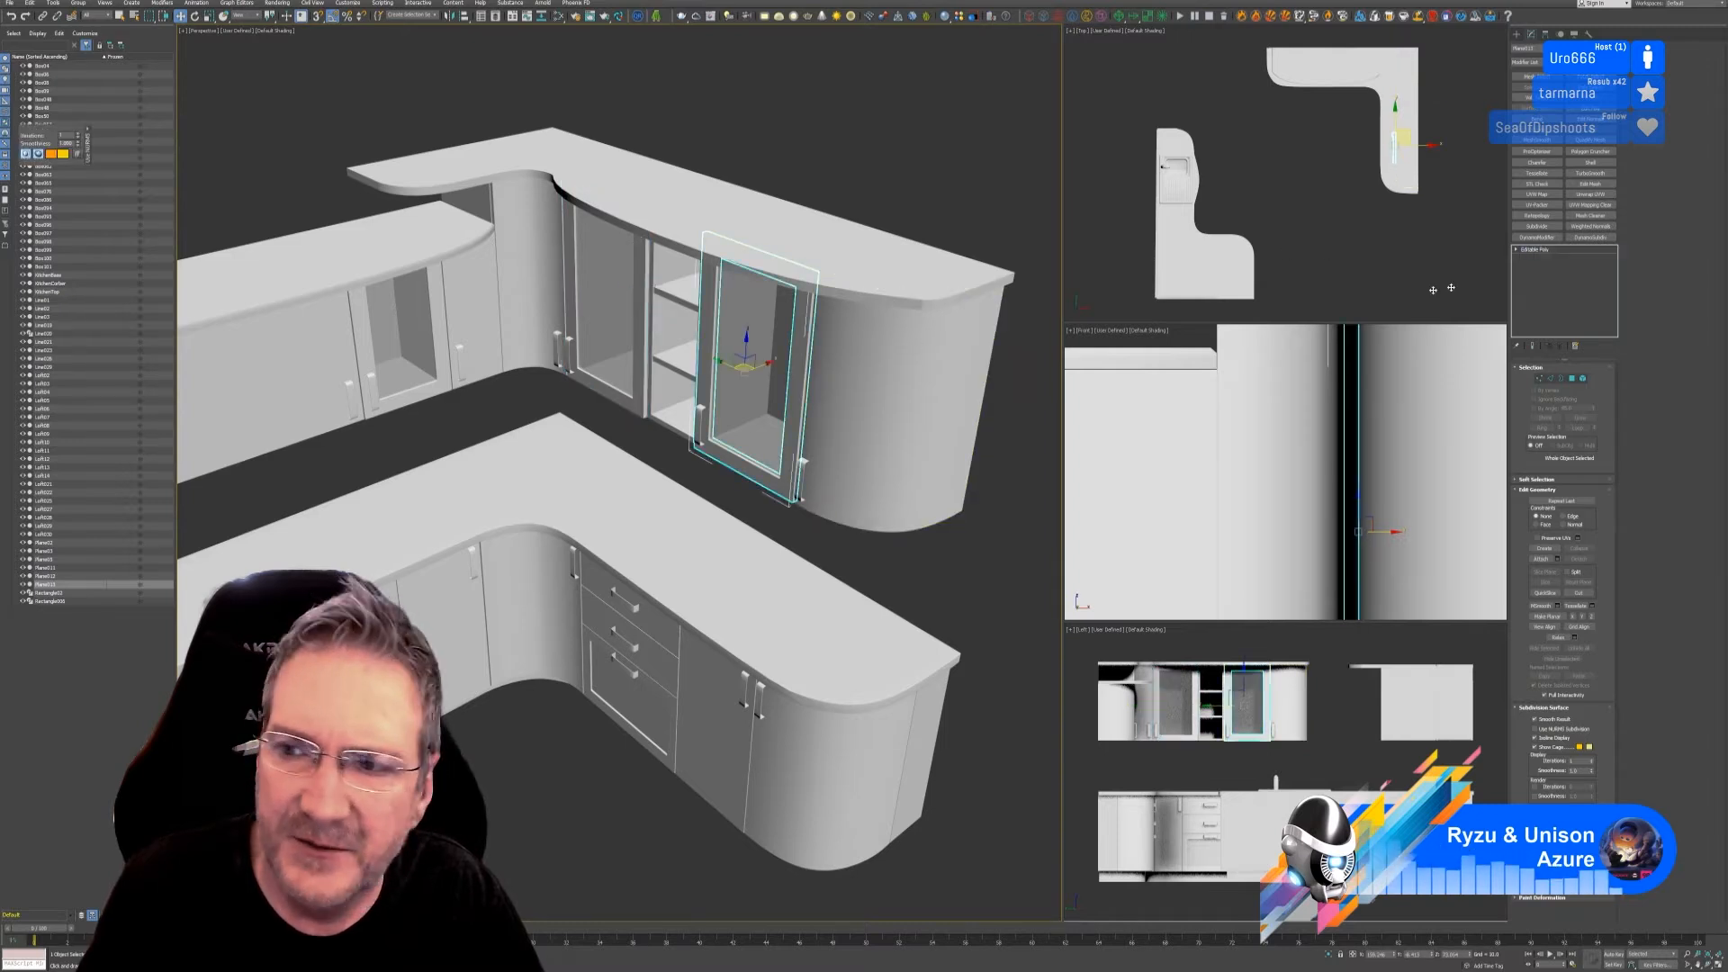
left_click(1550, 251)
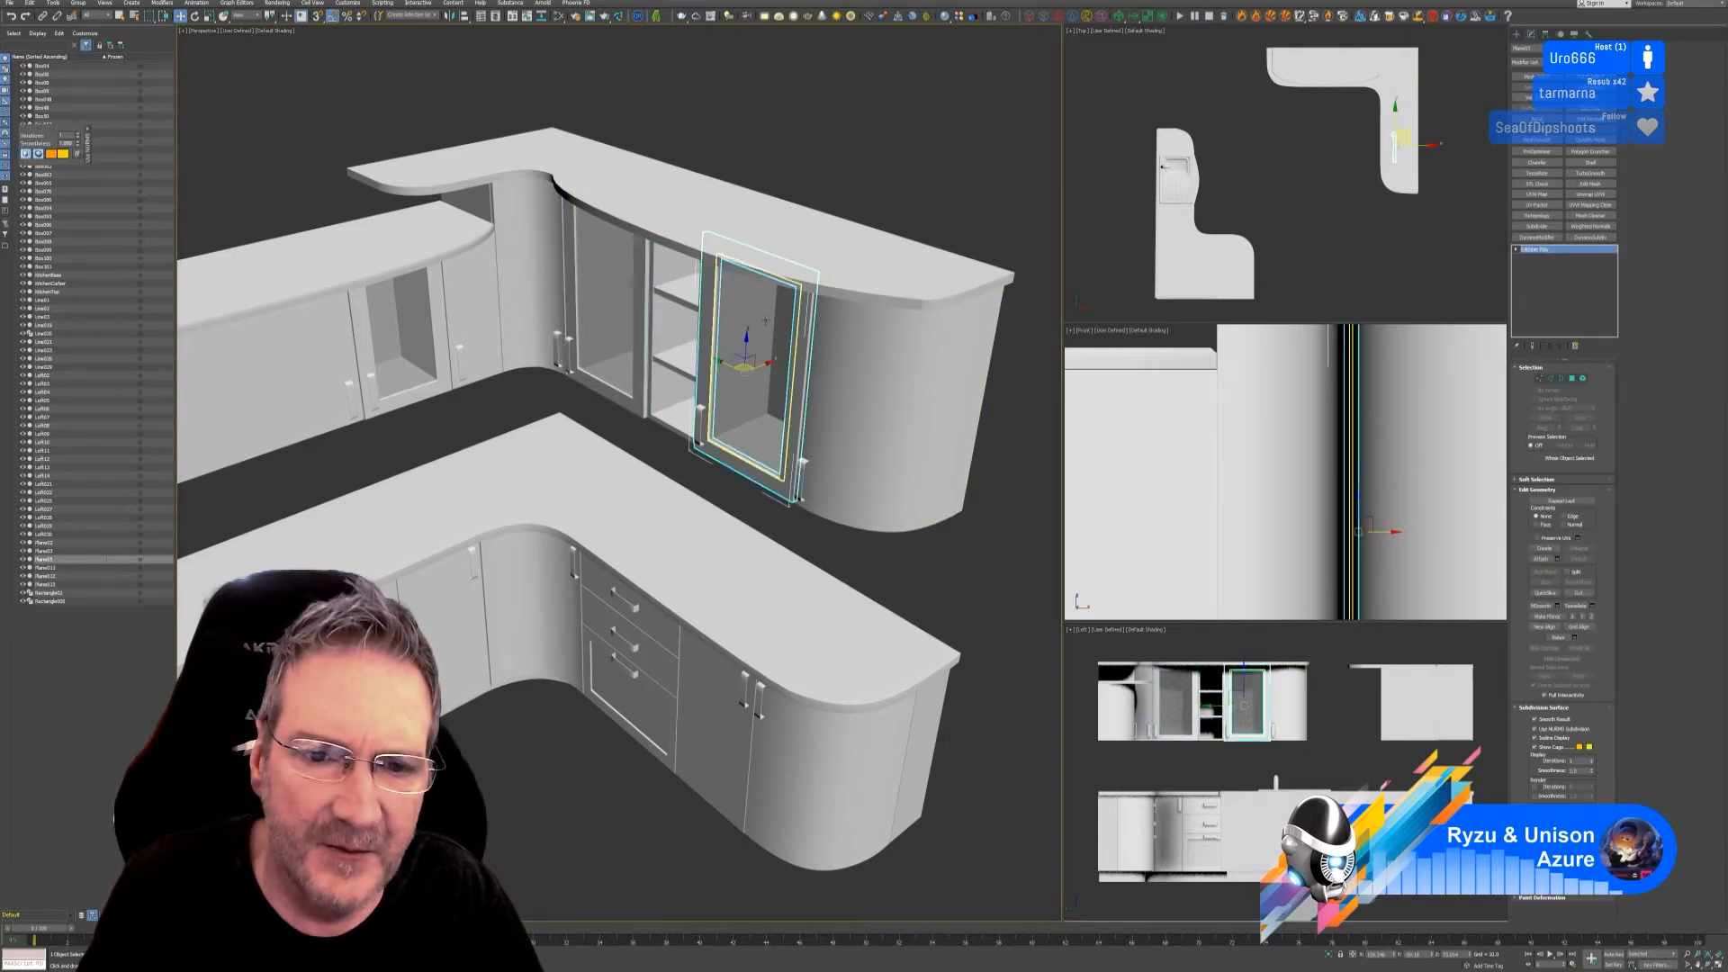
left_click(796, 333)
left_click(1549, 252)
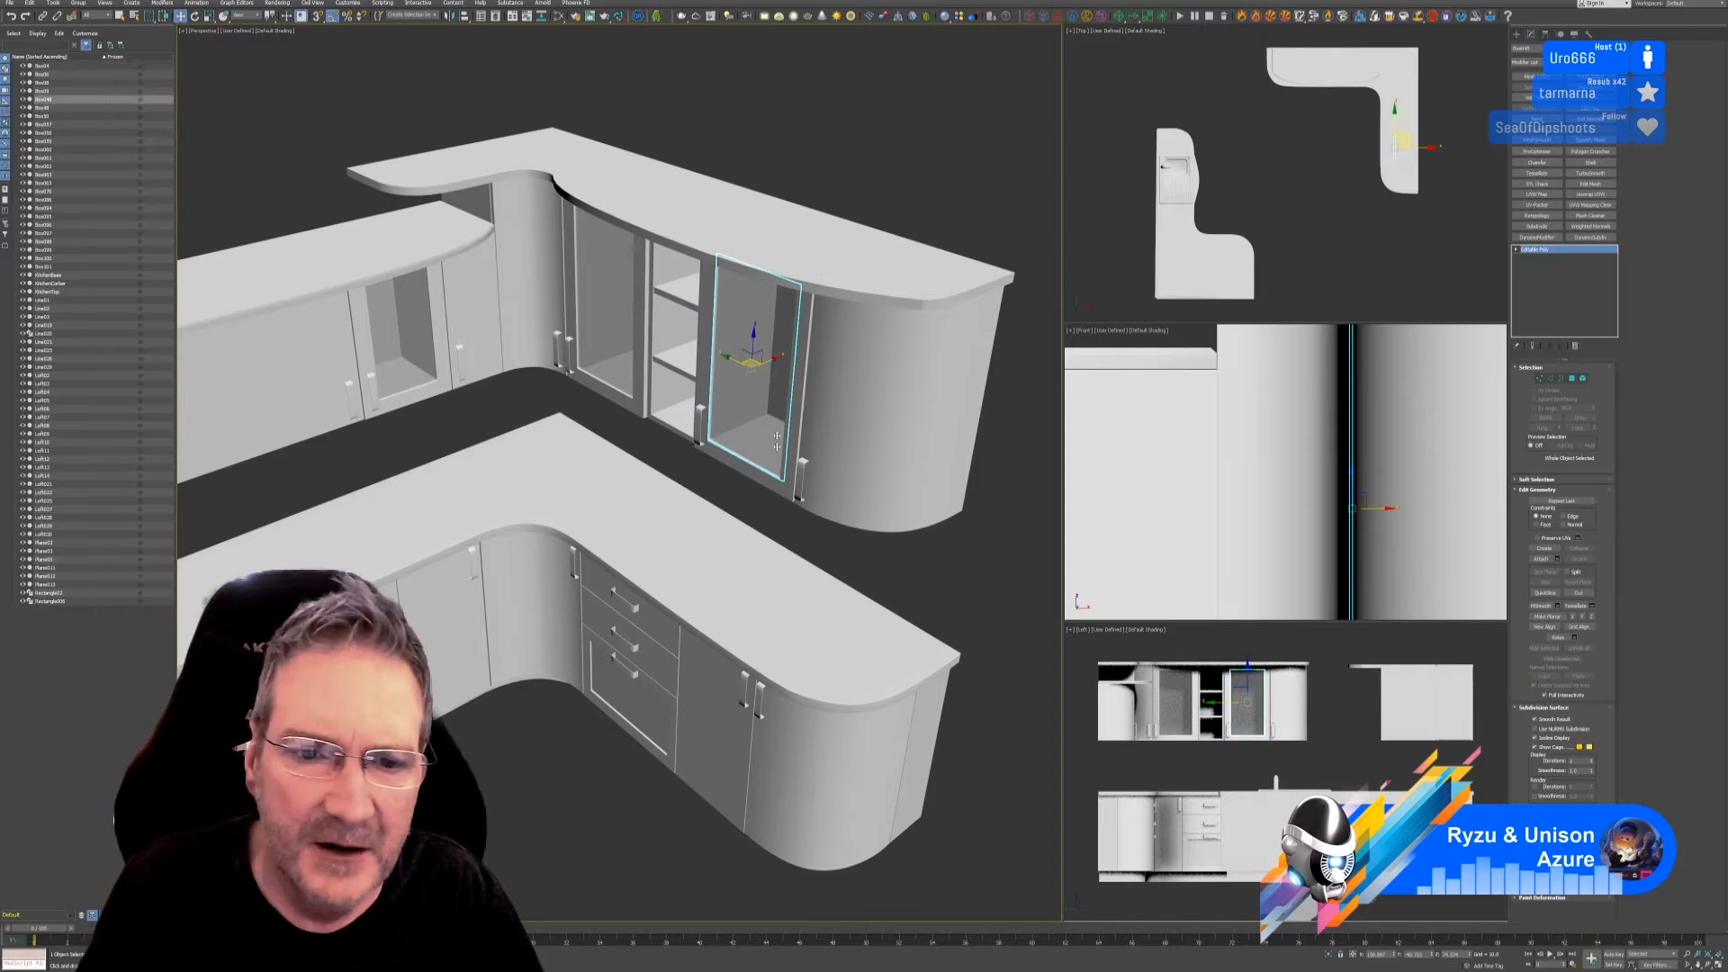
left_click(818, 547)
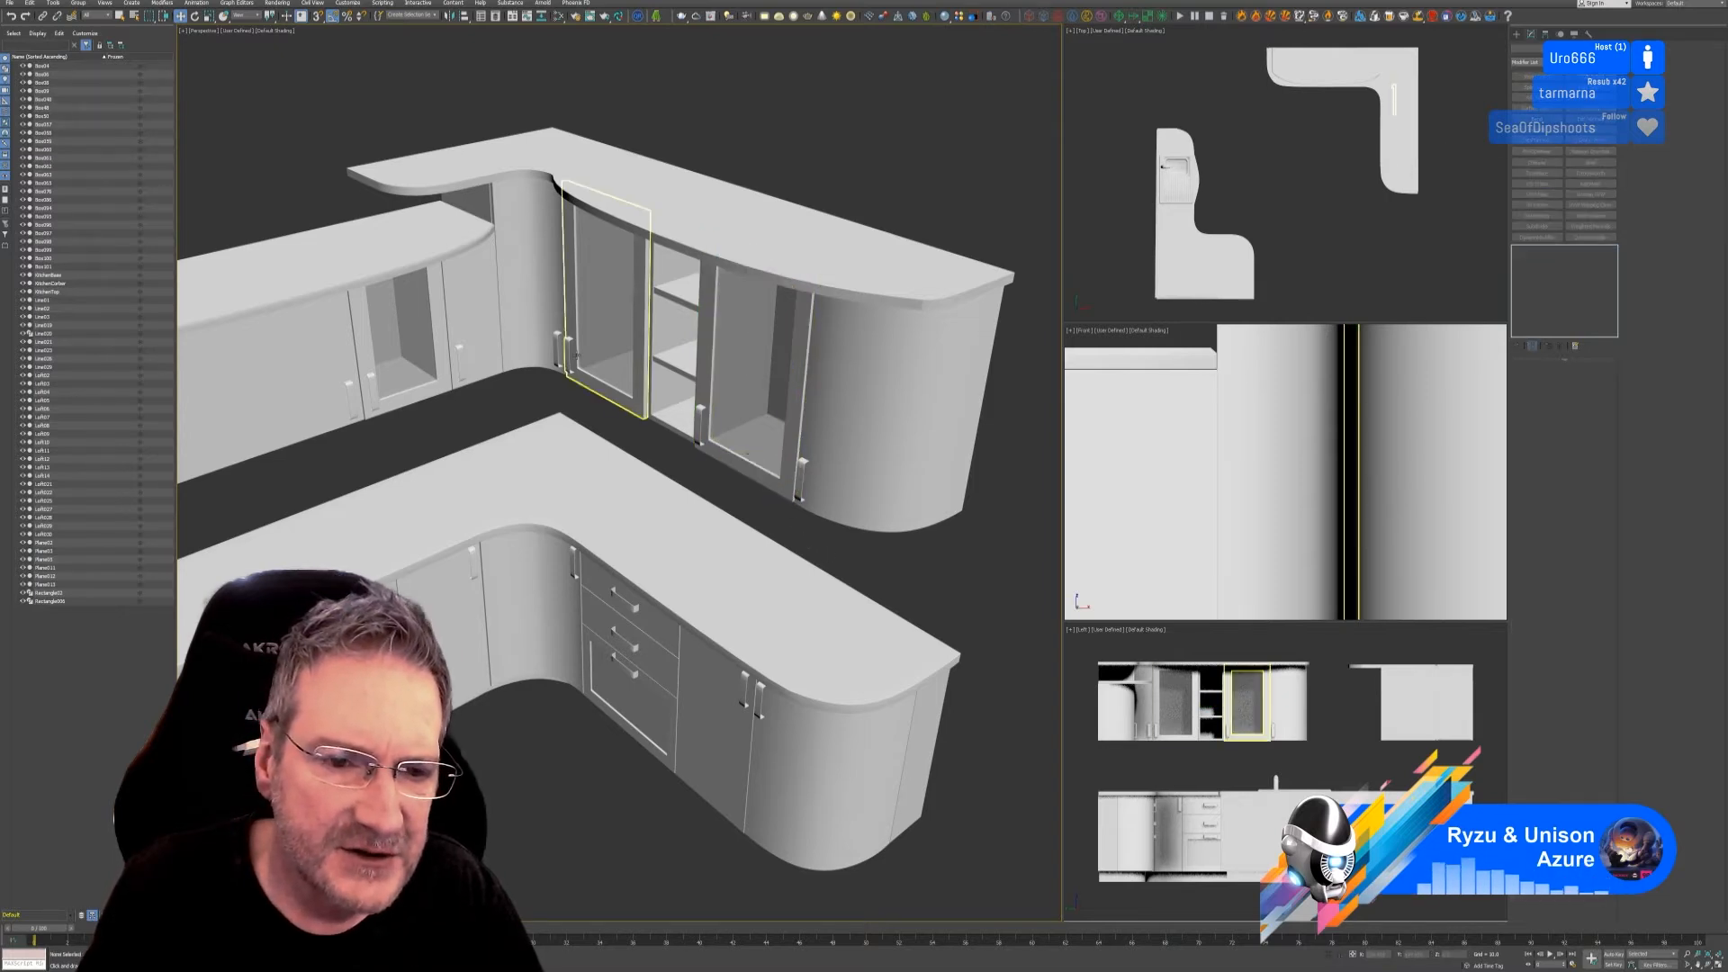
Step: Attach the door handle to the curved end door of the wall cabinets beside the glazed door
middle_click_drag(540, 630, 814, 495, "alt")
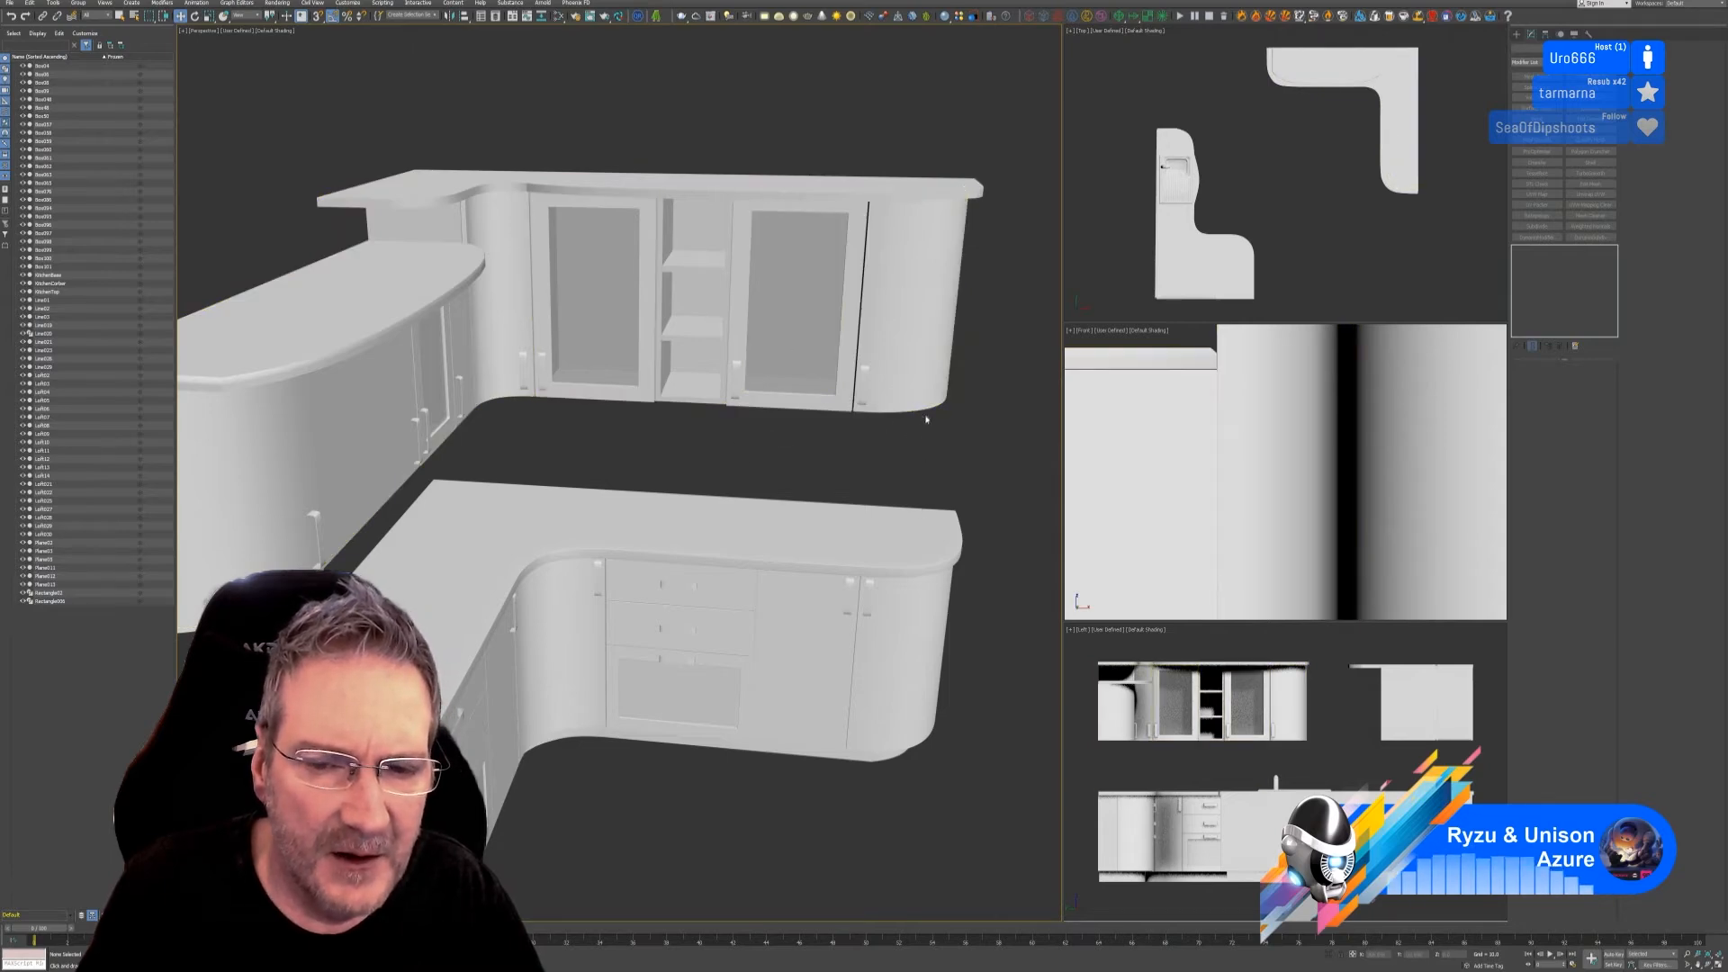
scroll(925, 443, "down", 3)
middle_click_drag(829, 669, 777, 714, "alt")
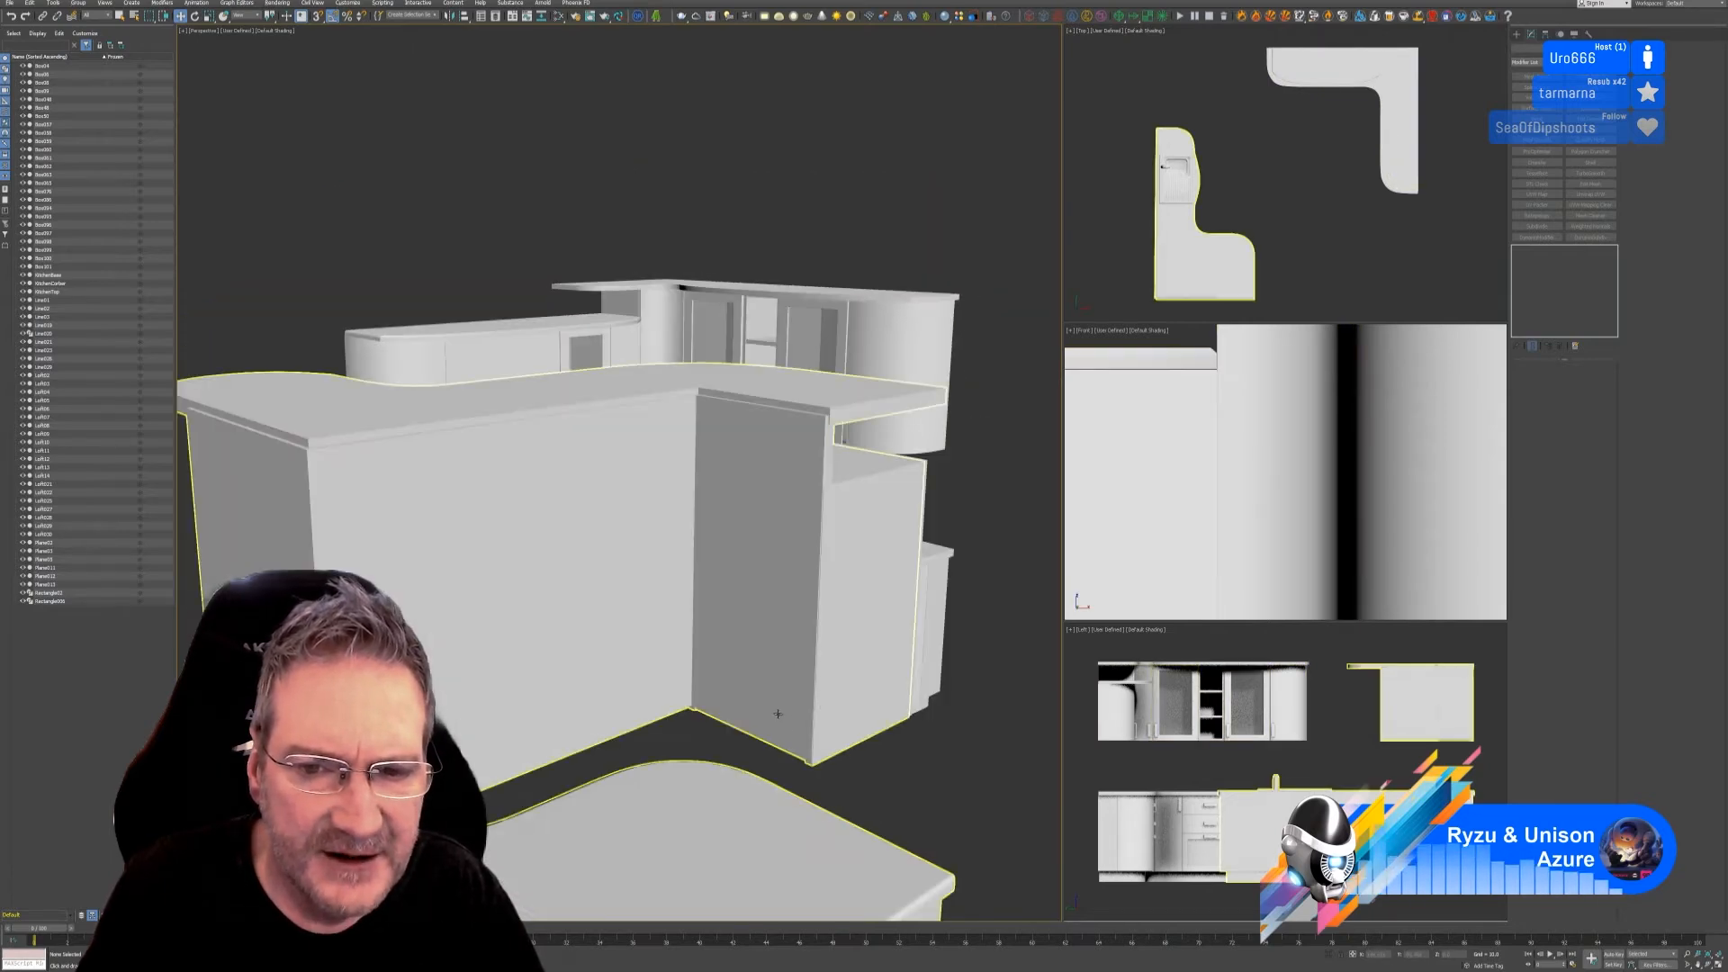
middle_click_drag(977, 574, 937, 578, "alt")
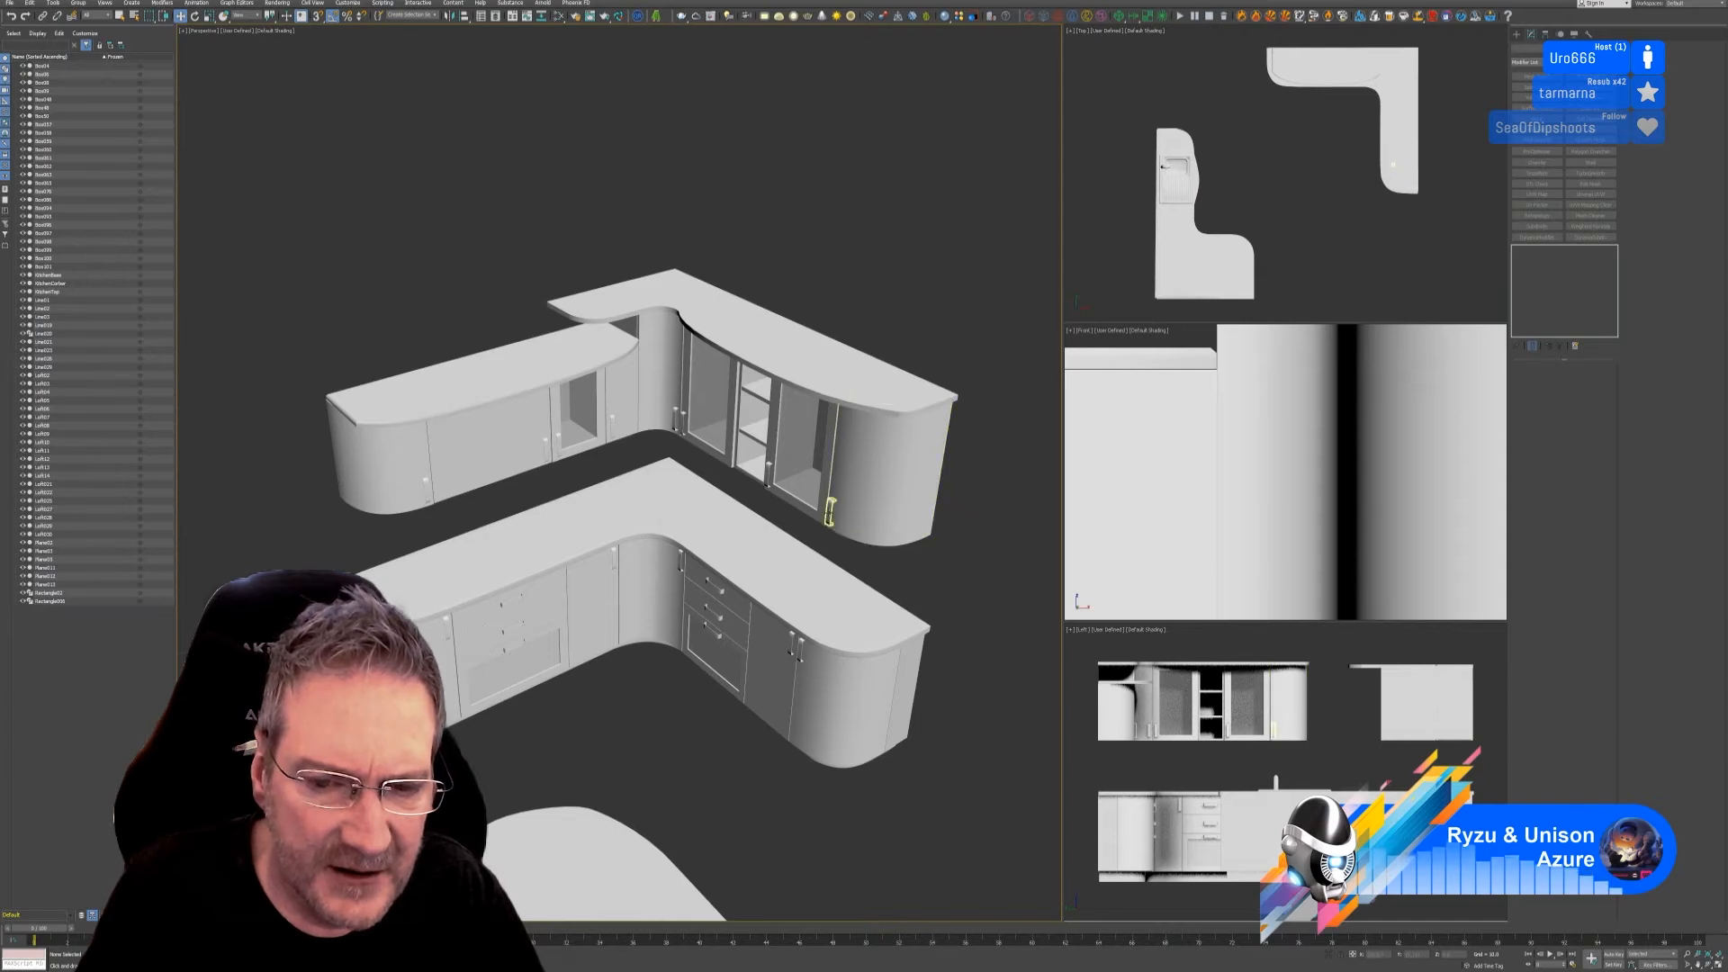
middle_click_drag(768, 781, 849, 468, "alt")
left_click(850, 462)
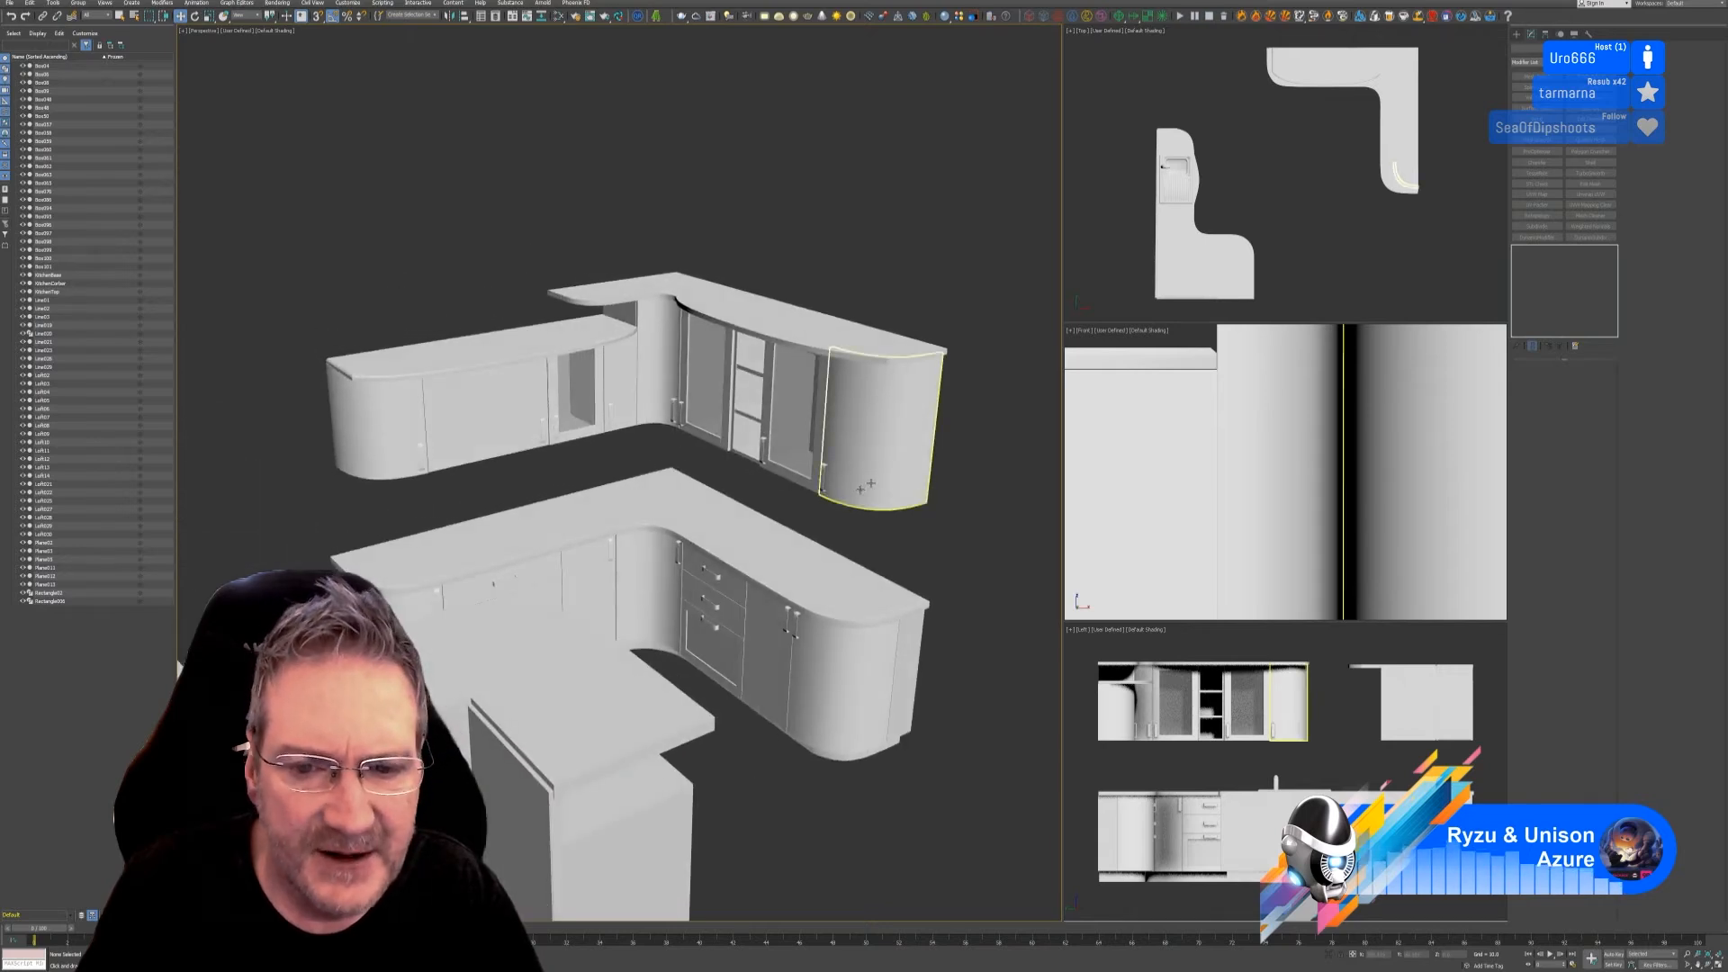
scroll(850, 461, "up", 4)
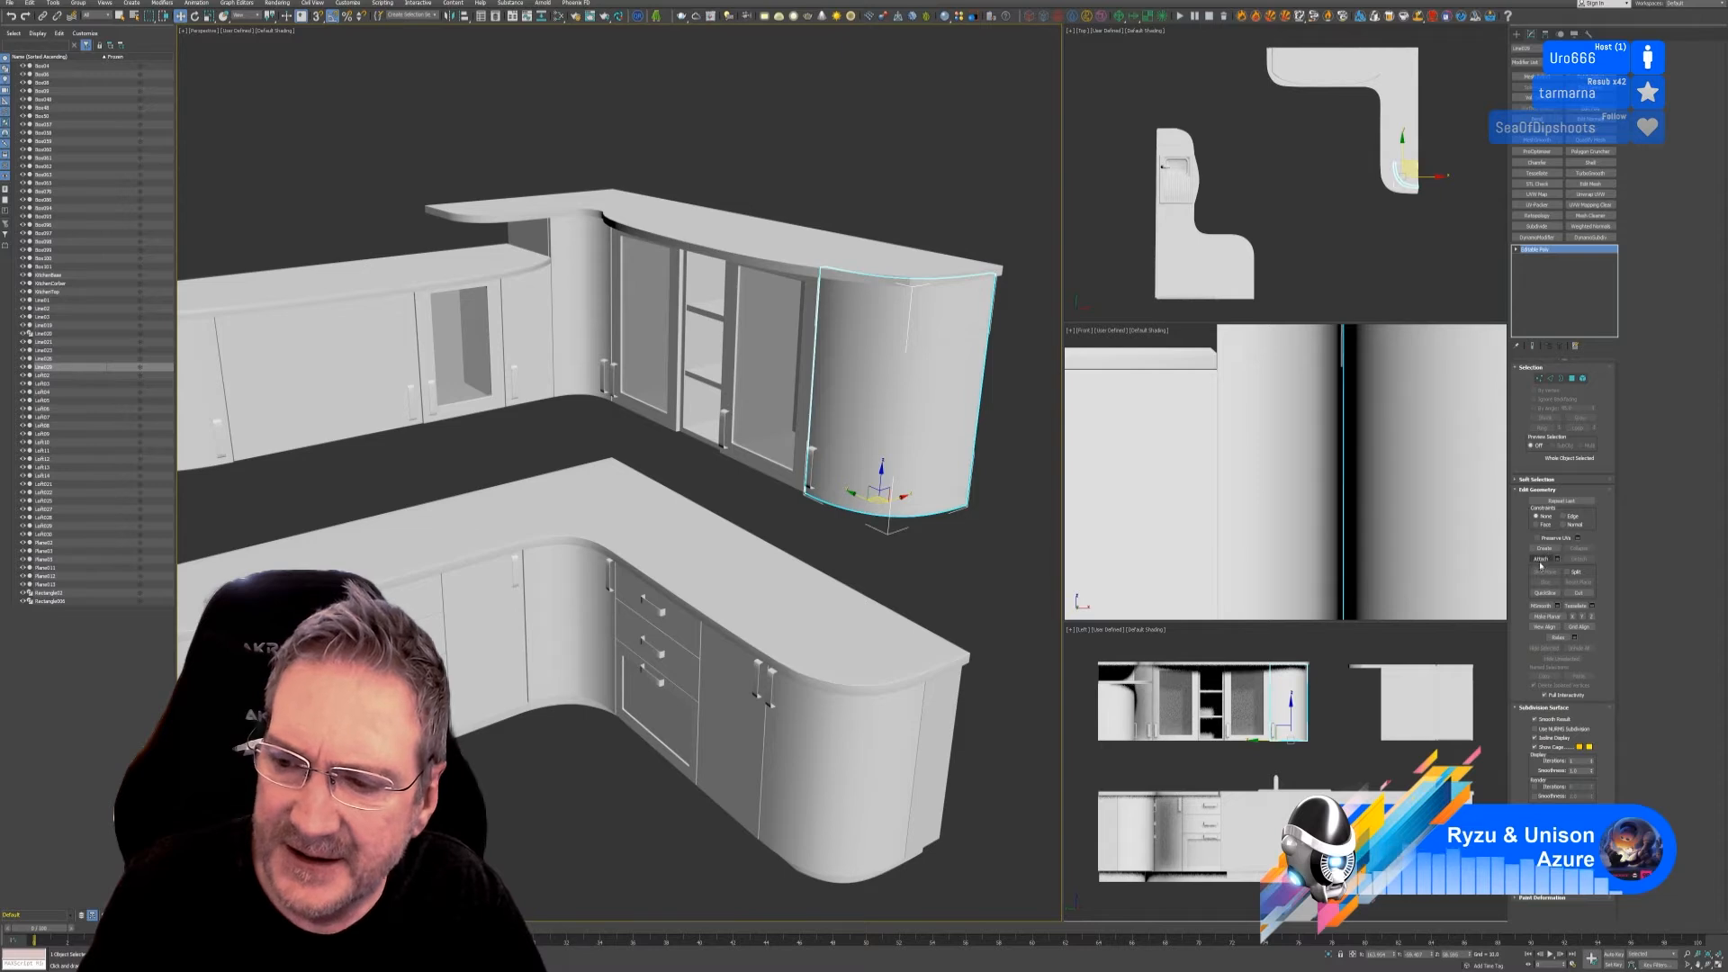
left_click(1540, 559)
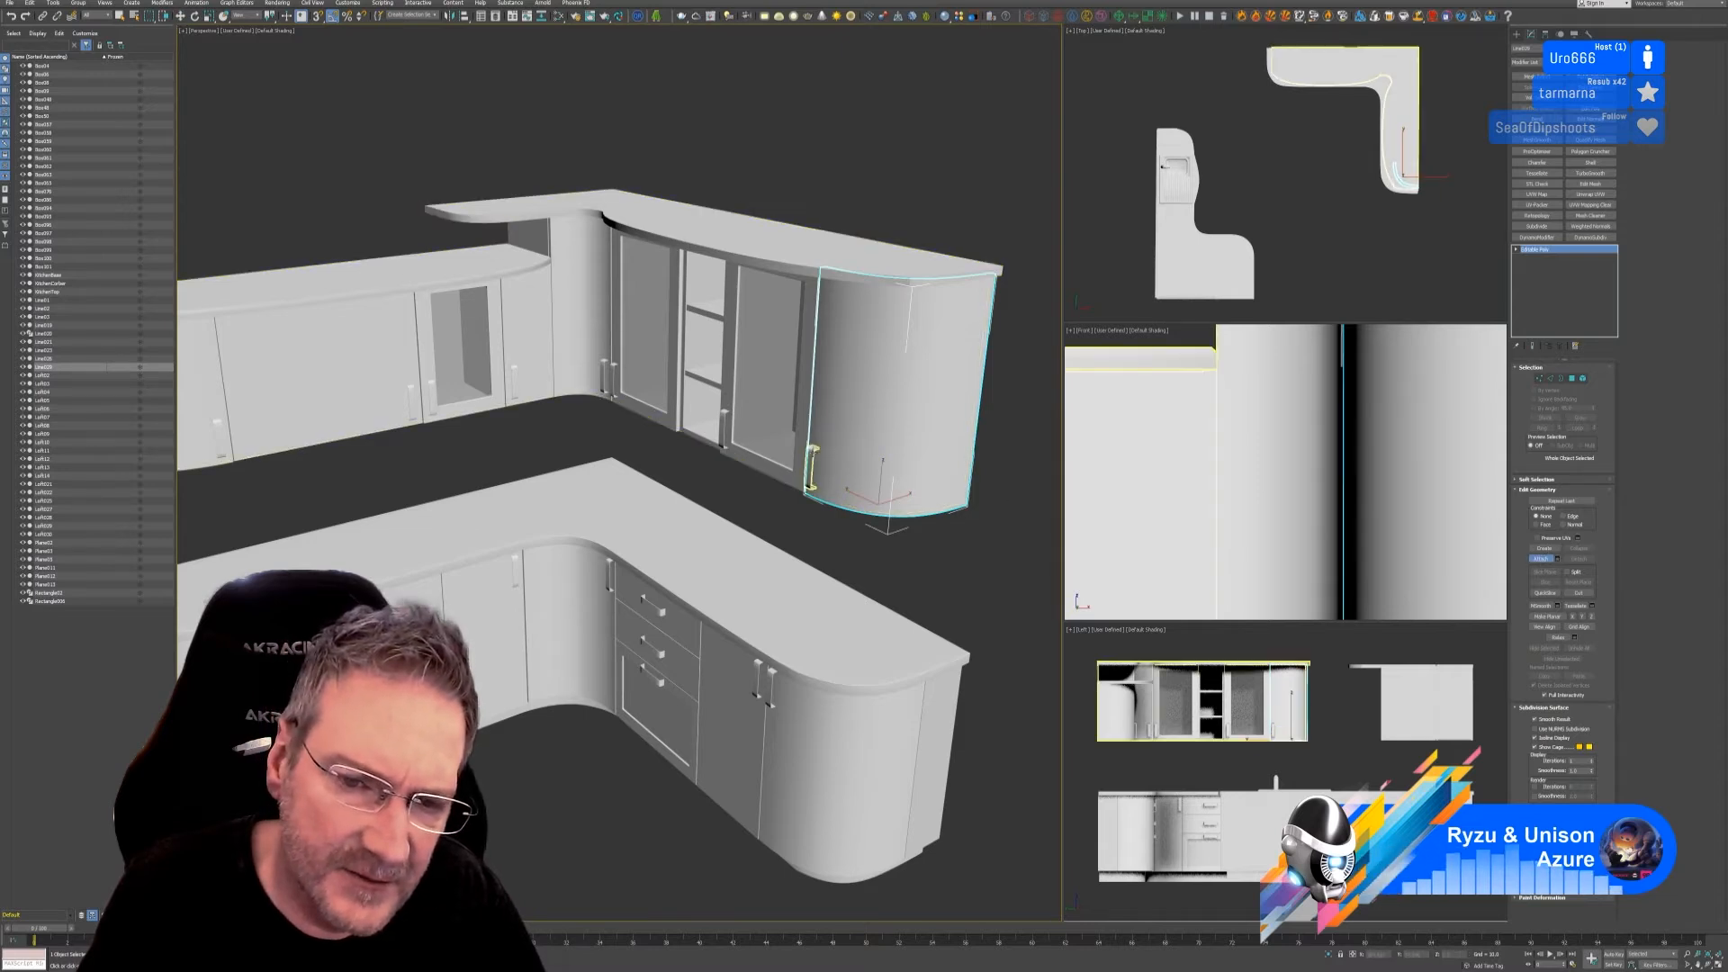
left_click(813, 460)
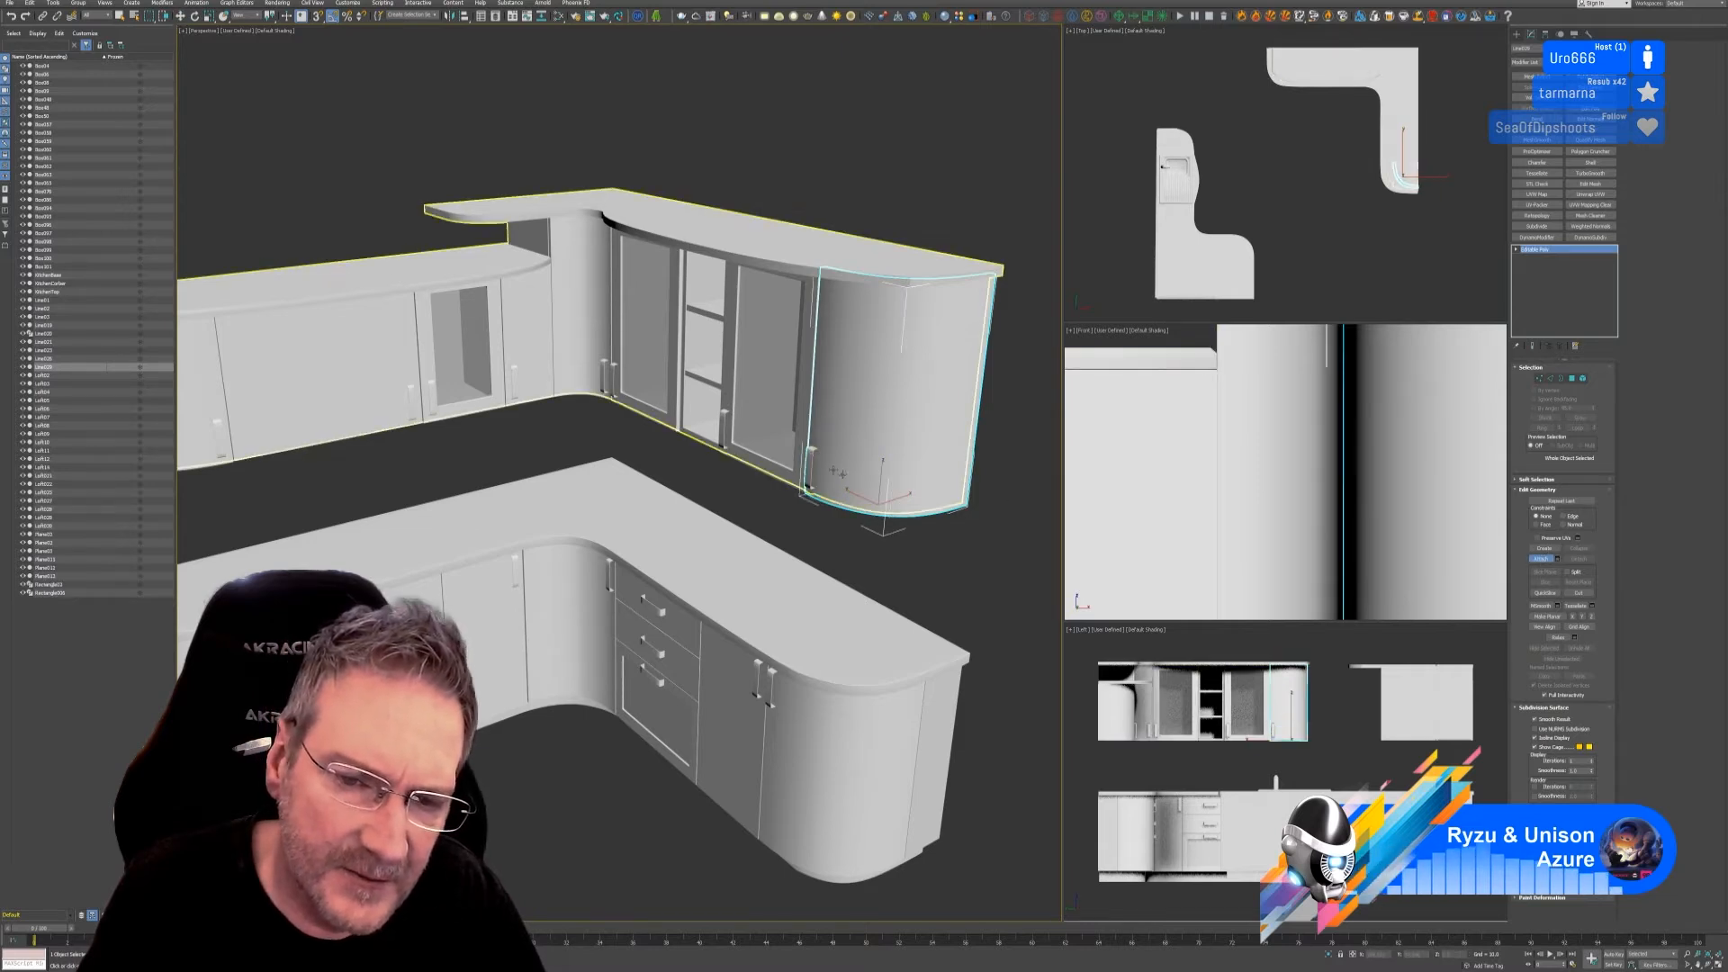
left_click(1542, 560)
left_click(948, 575)
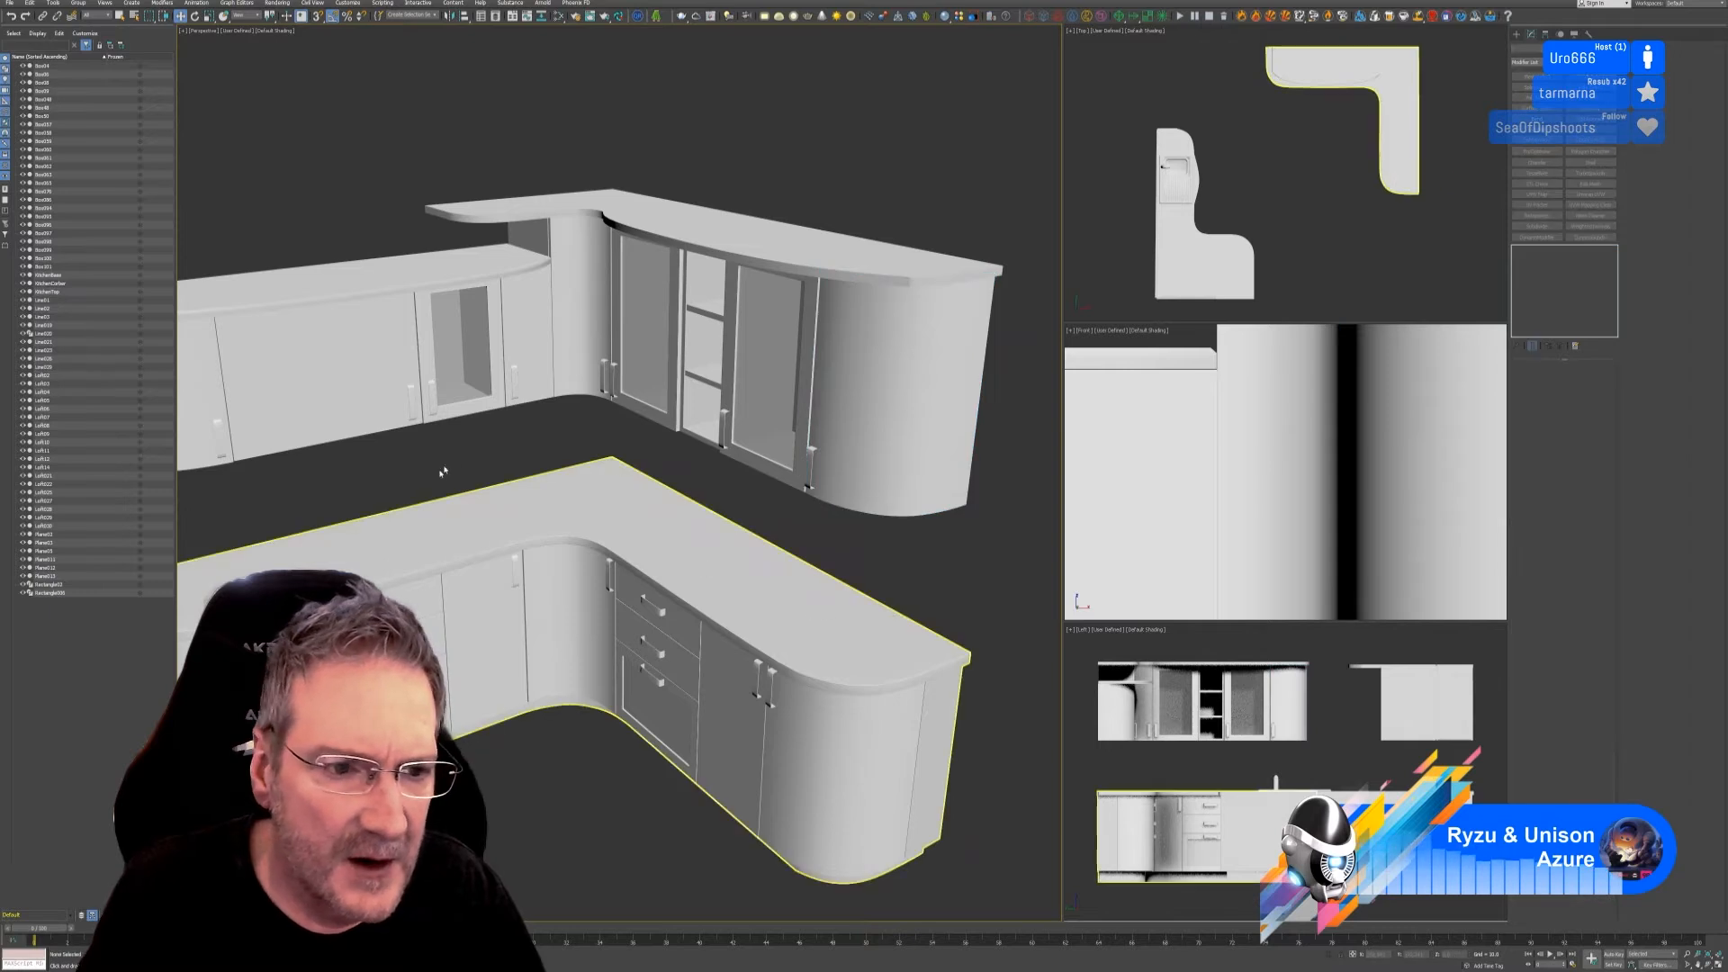
Step: Examine the remaining wall and base cabinet doors, drawers and handles from several sides
middle_click_drag(442, 472, 305, 396, "alt")
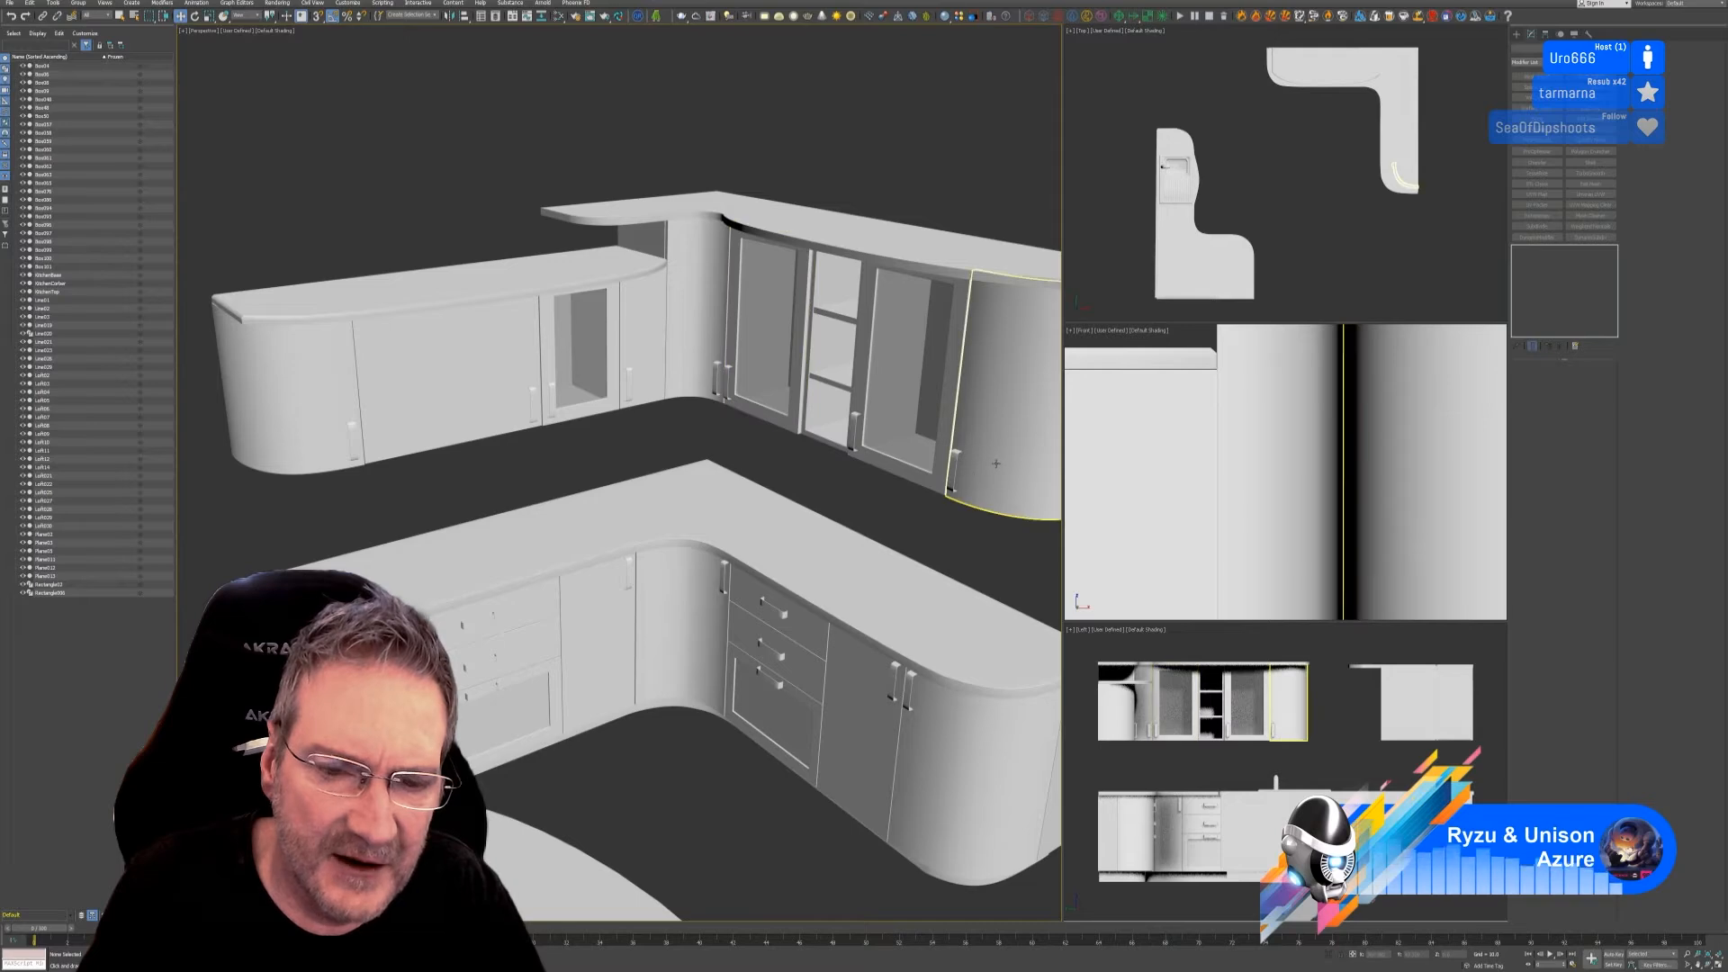
middle_click_drag(567, 727, 693, 679)
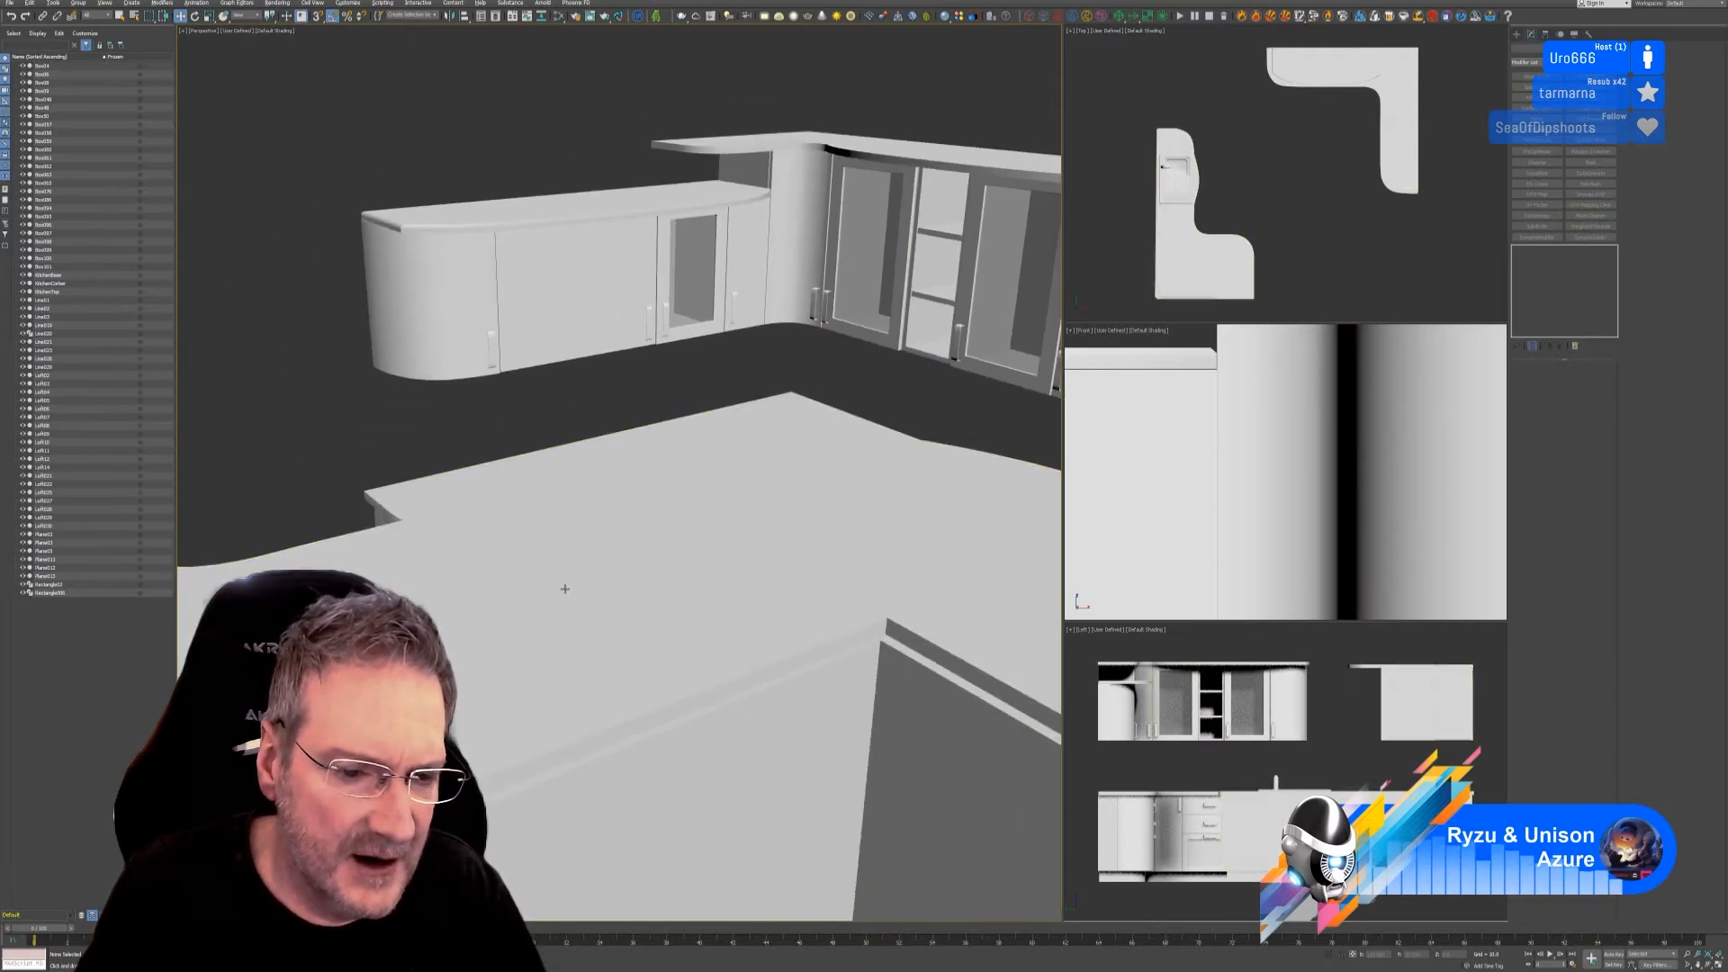
mouse_move(563, 586)
middle_mouse_down("alt")
mouse_move(554, 610)
mouse_move(537, 605)
middle_mouse_up("alt")
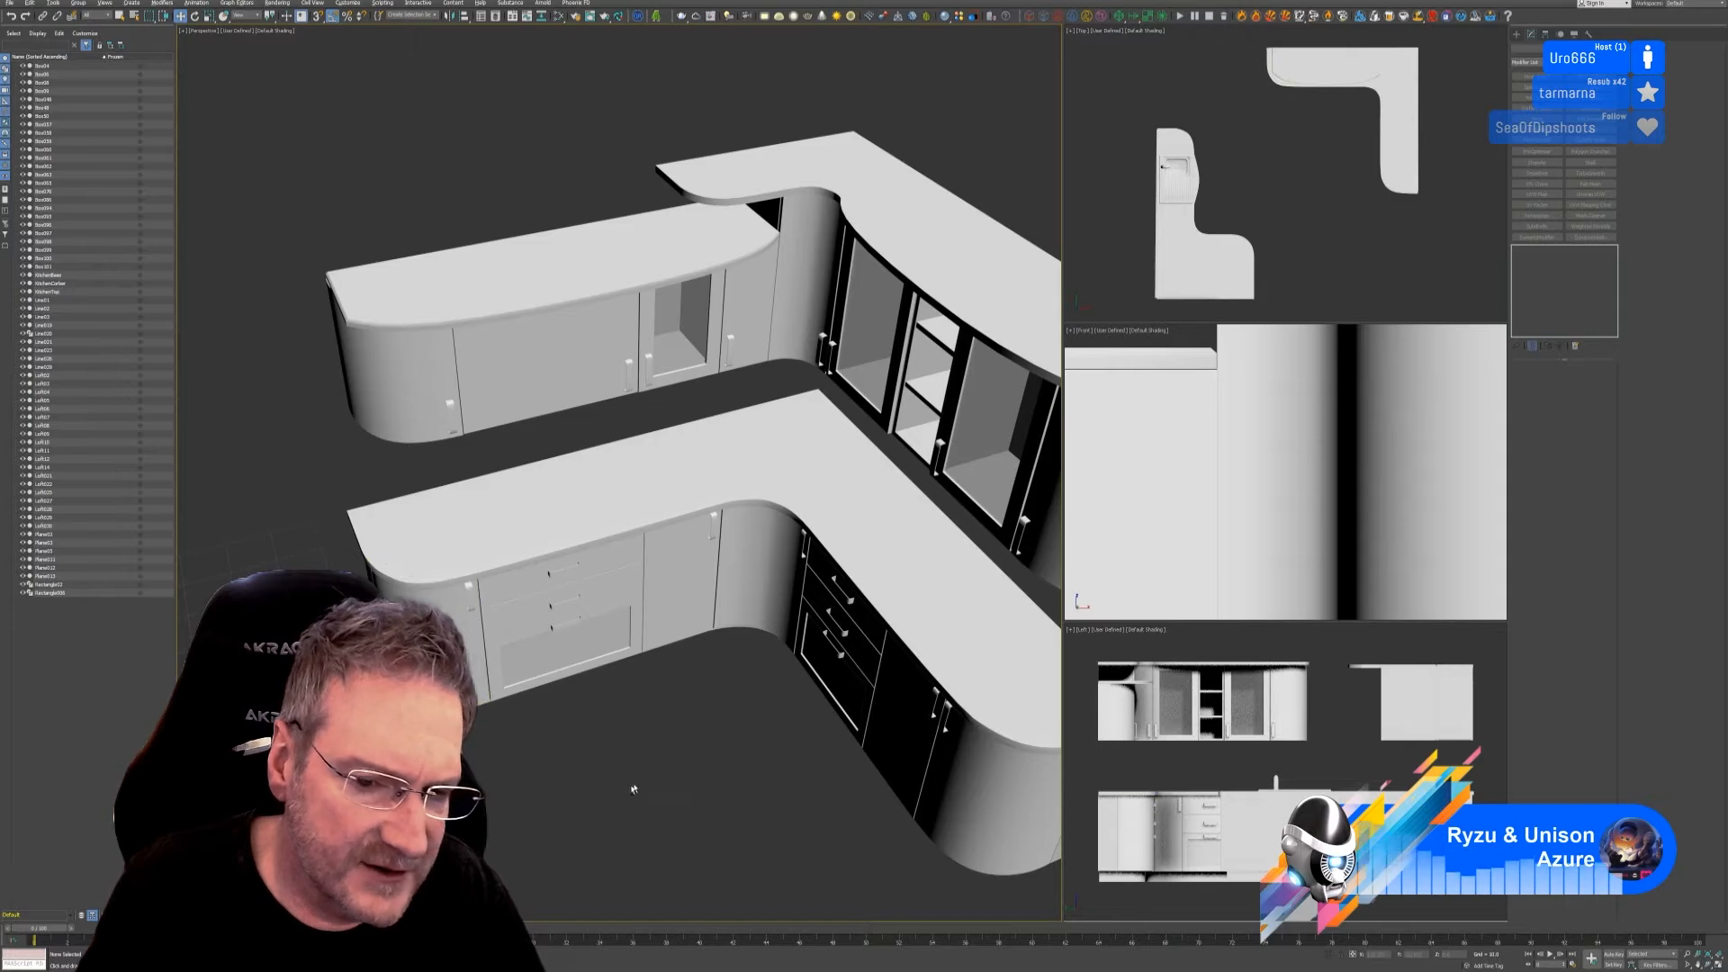
middle_click_drag(633, 789, 495, 792, "alt")
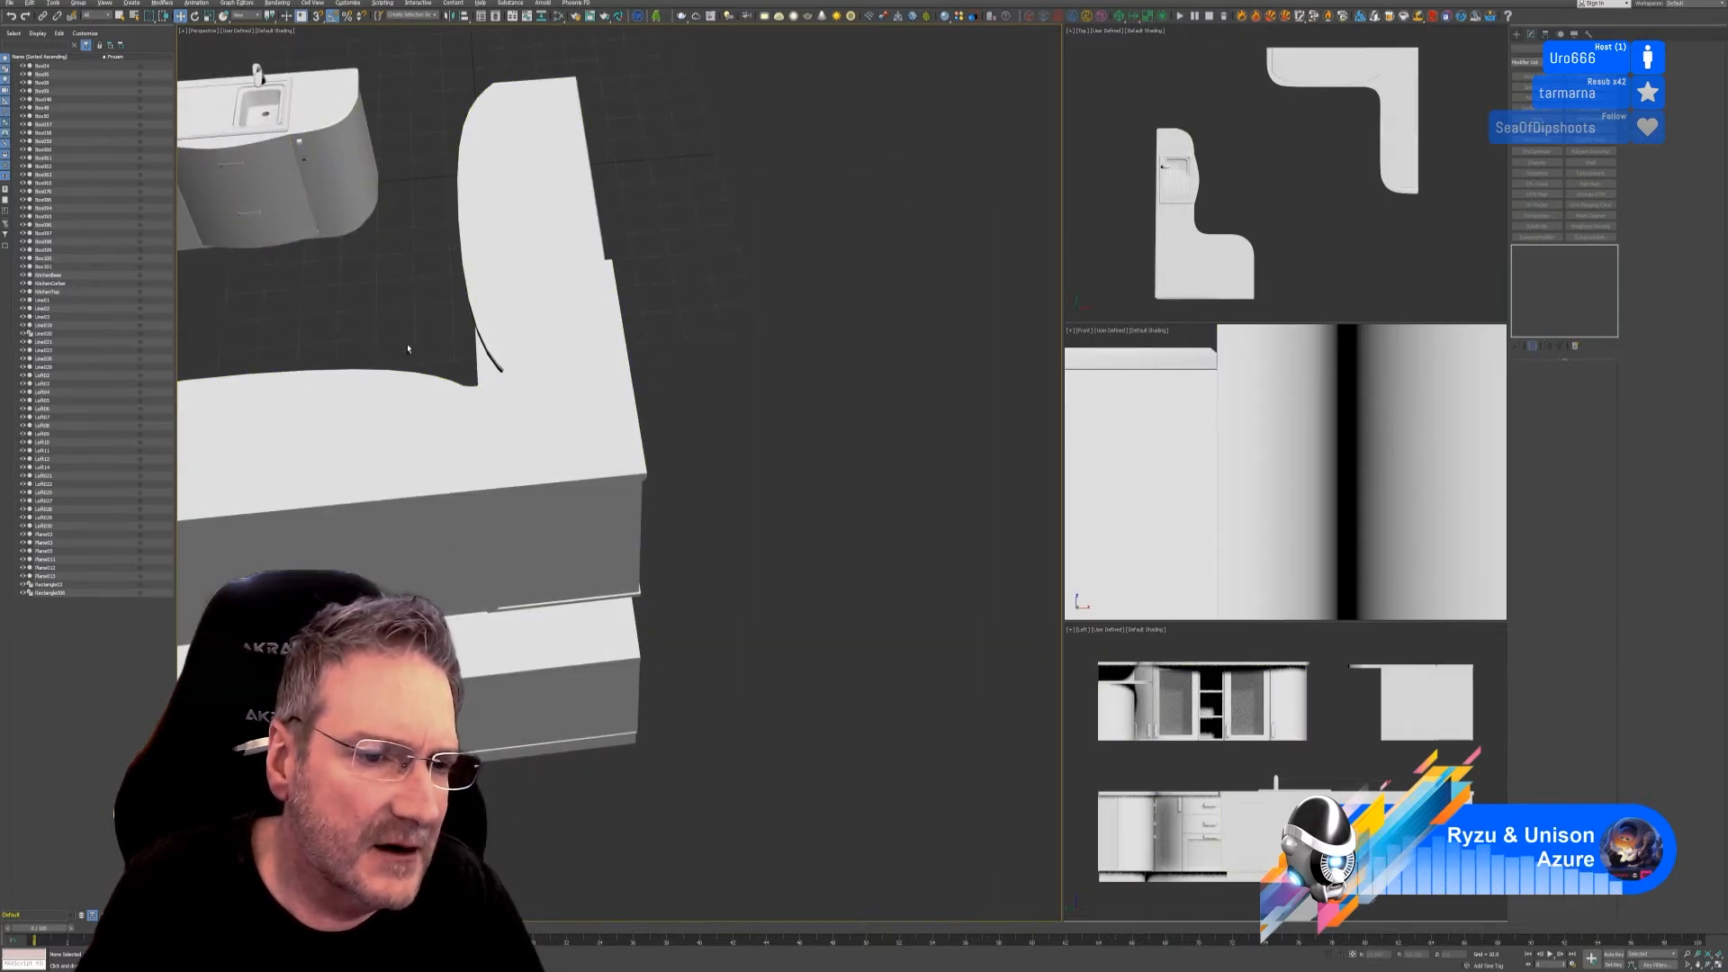
middle_click_drag(374, 393, 456, 340, "alt")
scroll(521, 615, "up", 3)
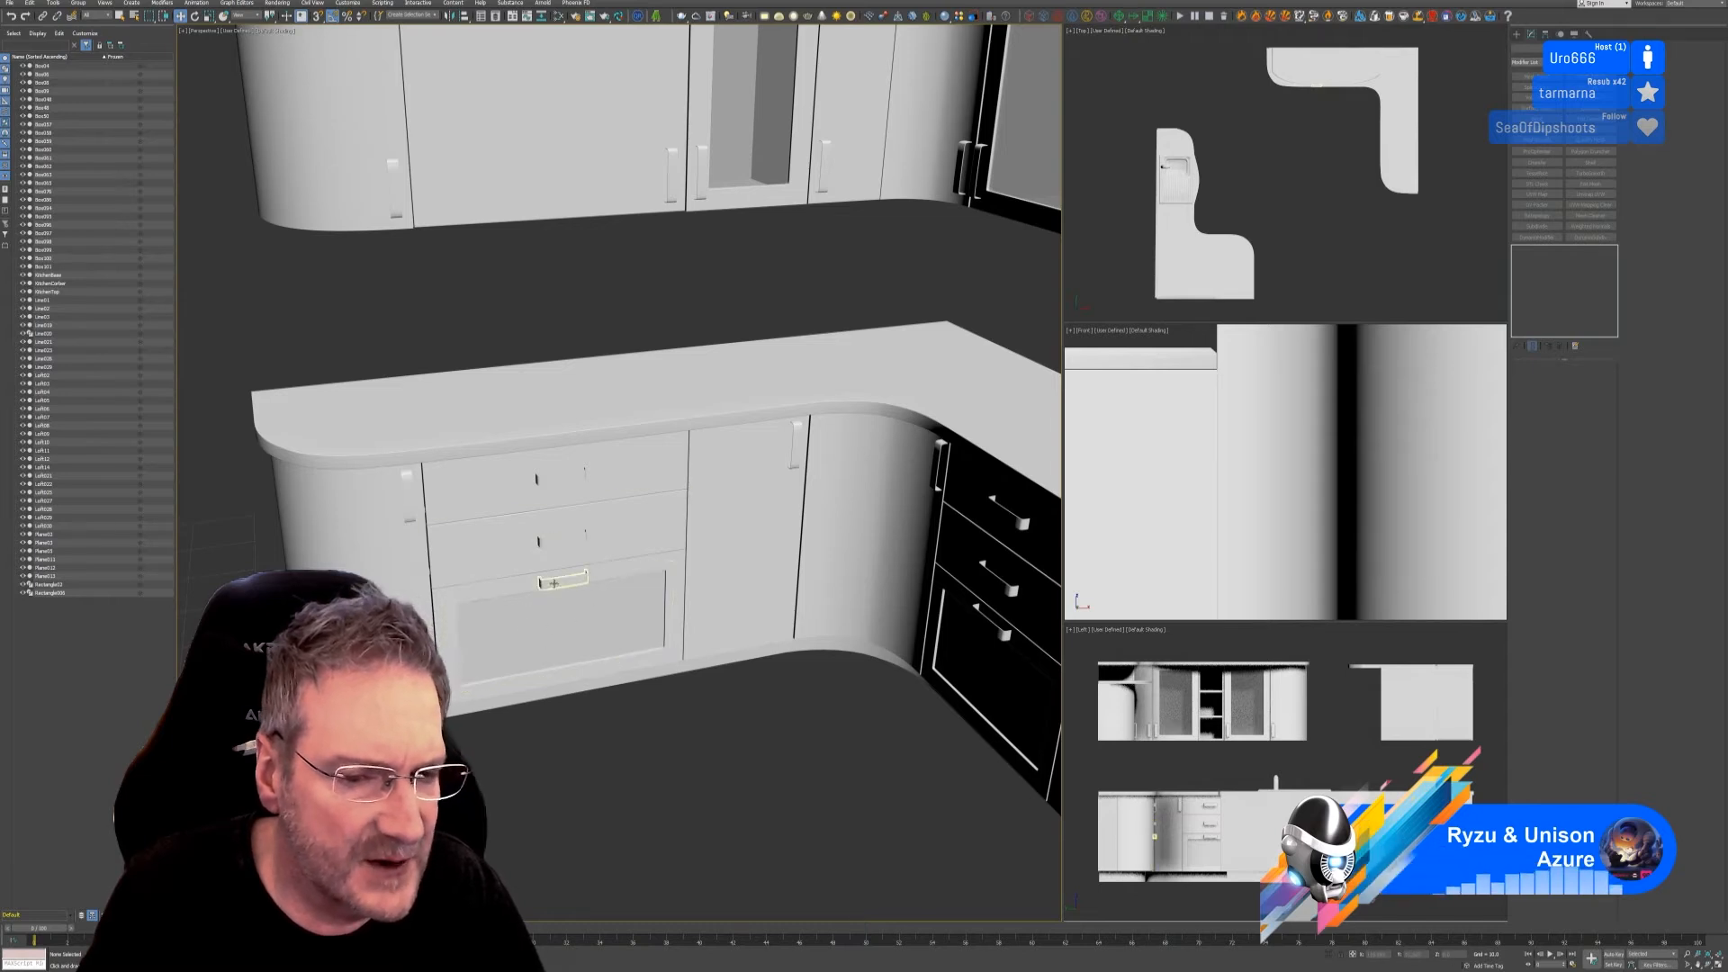
Step: Attach the drawer handle to the top drawer front of the base cabinets on the straight run
scroll(562, 599, "up", 3)
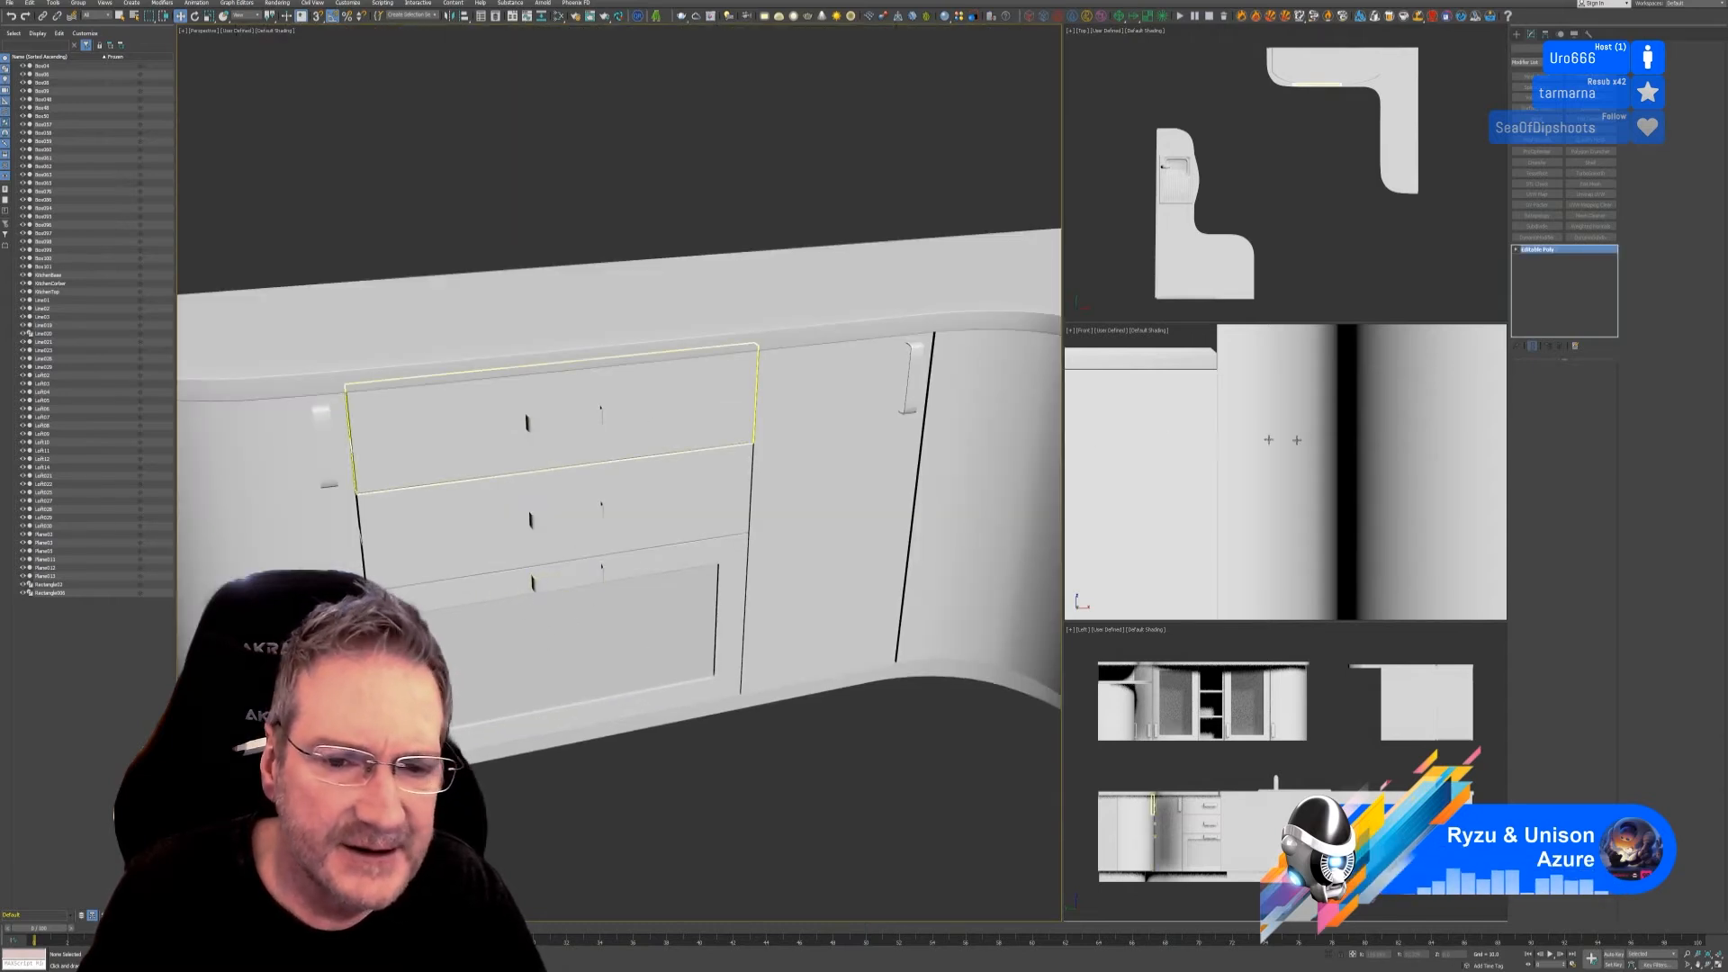
left_click(648, 412)
left_click(1540, 558)
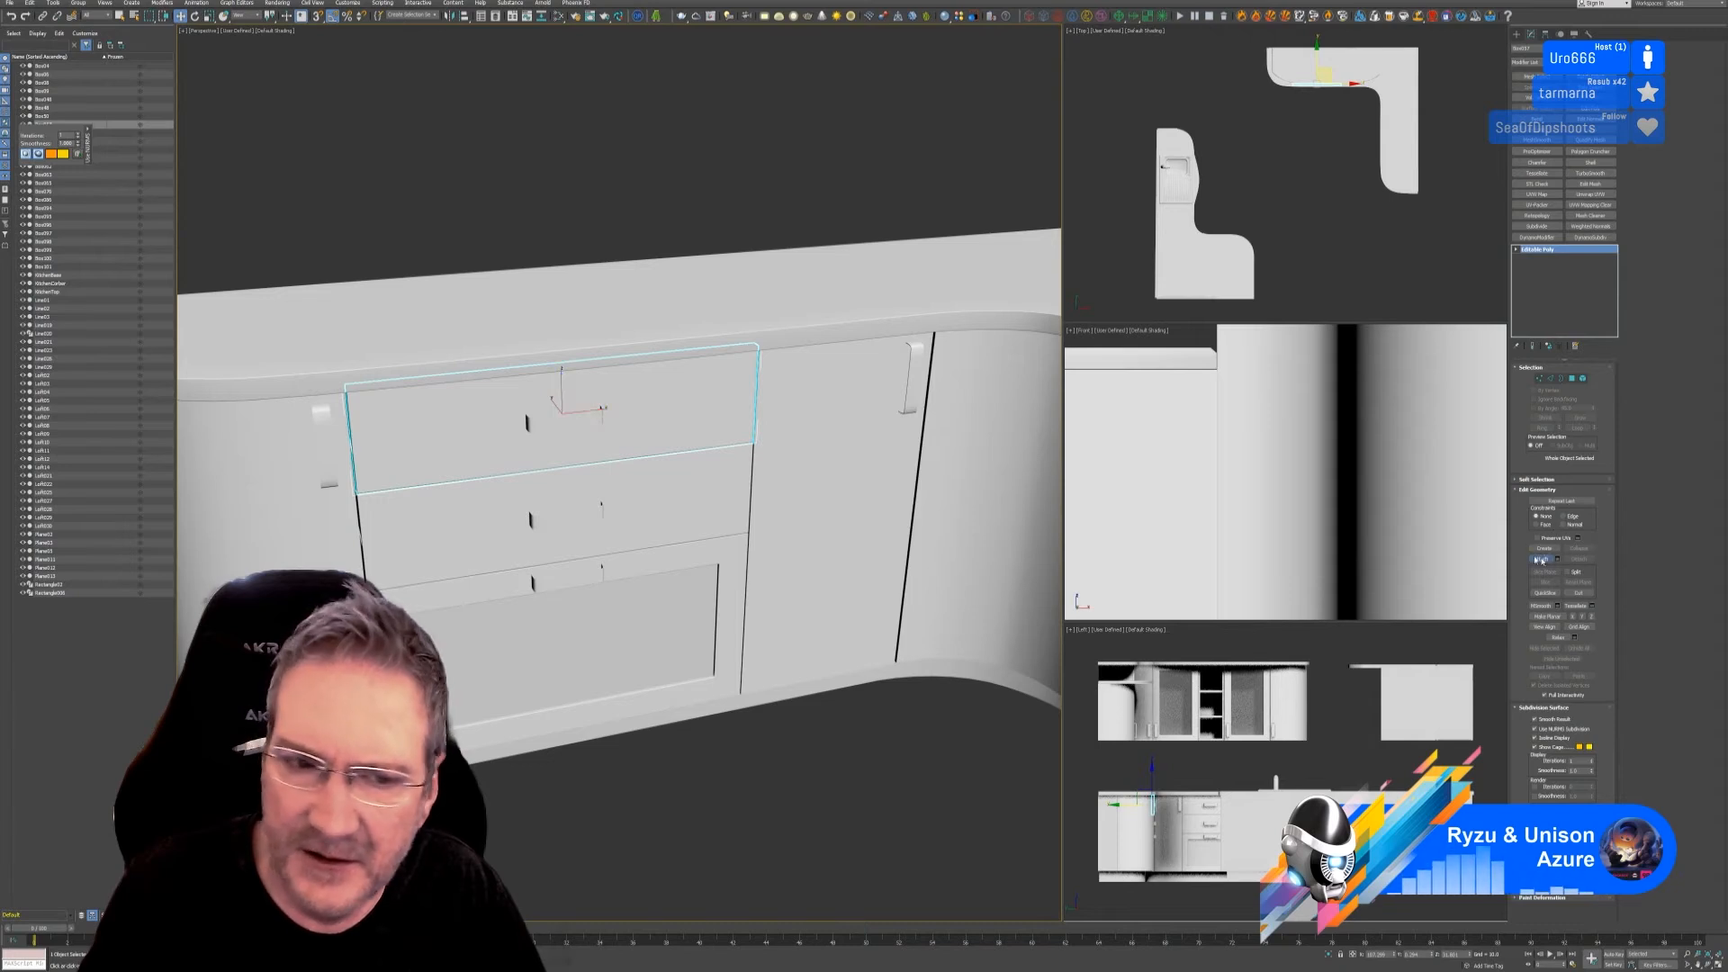
left_click(529, 423)
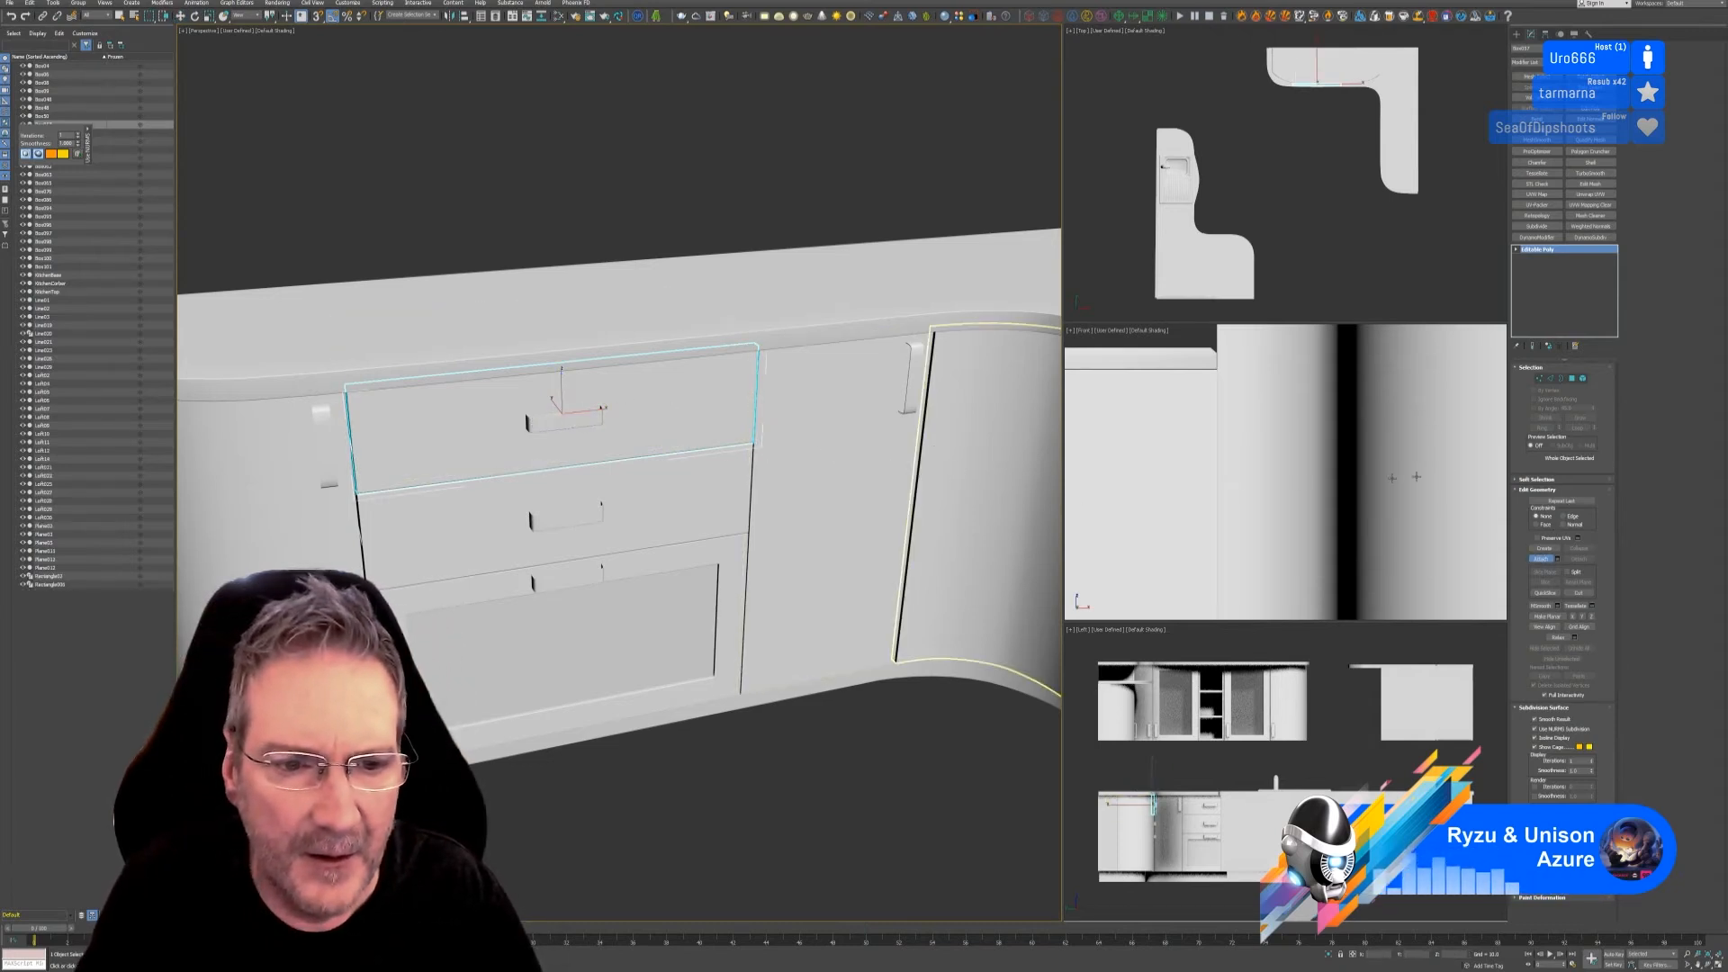
left_click(791, 733)
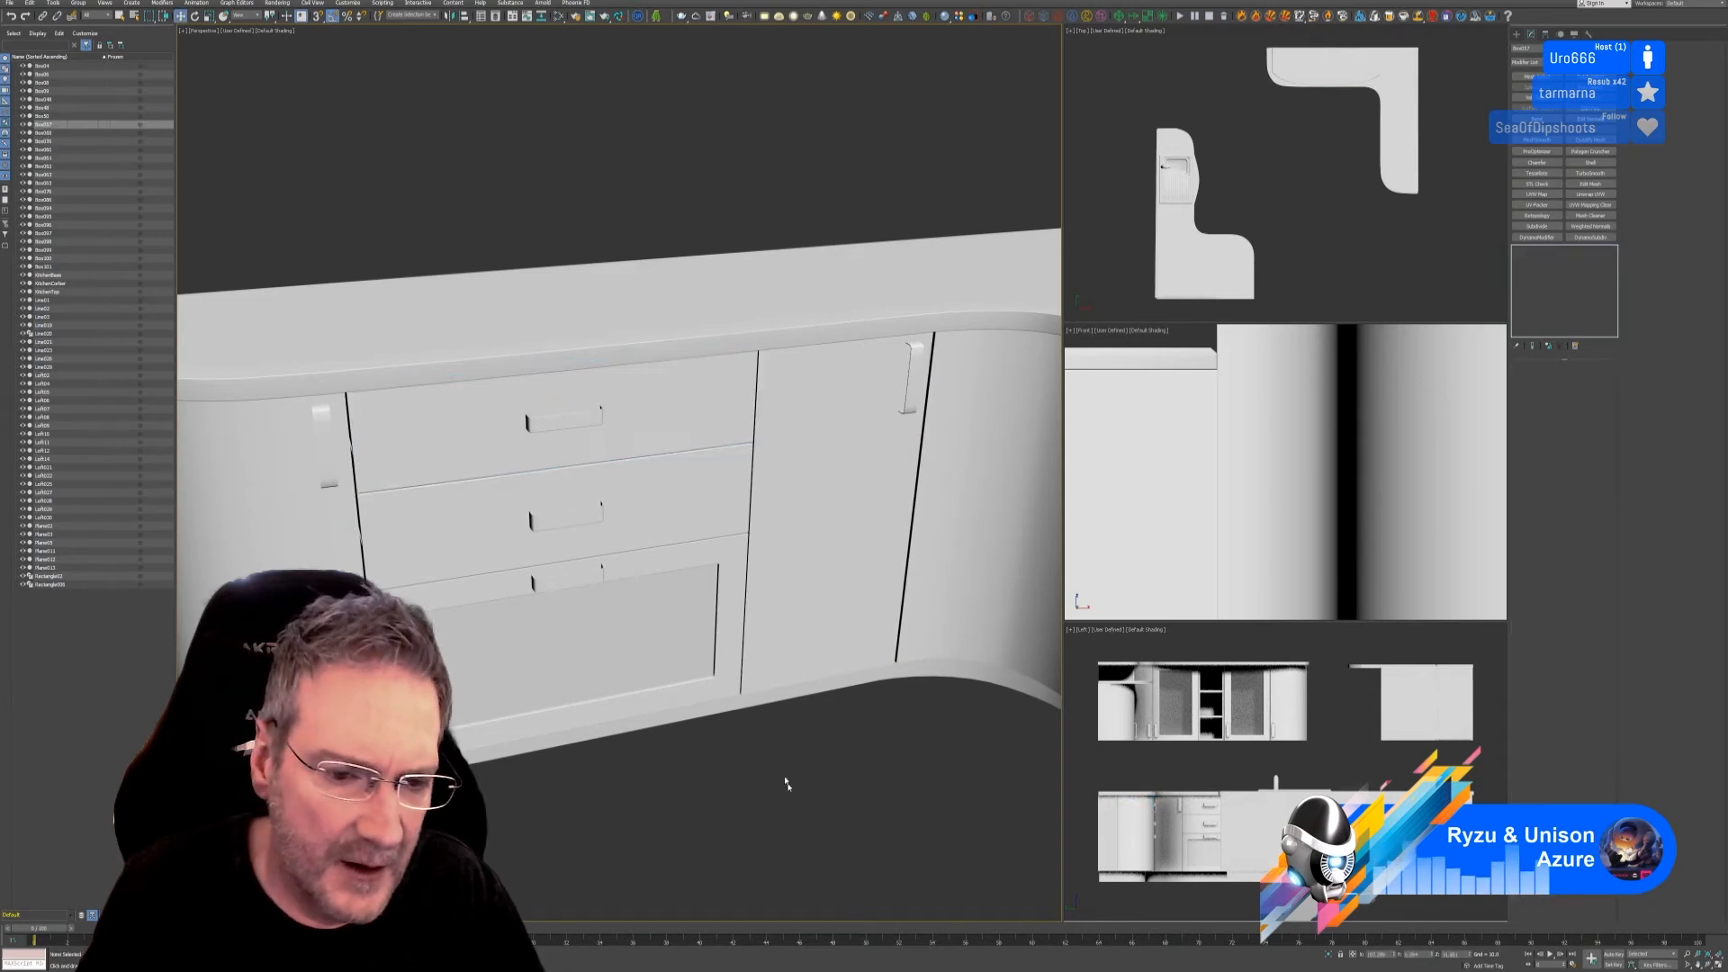
Step: Attach the handle to the framed bottom drawer front below the two plain drawers
left_click(689, 688)
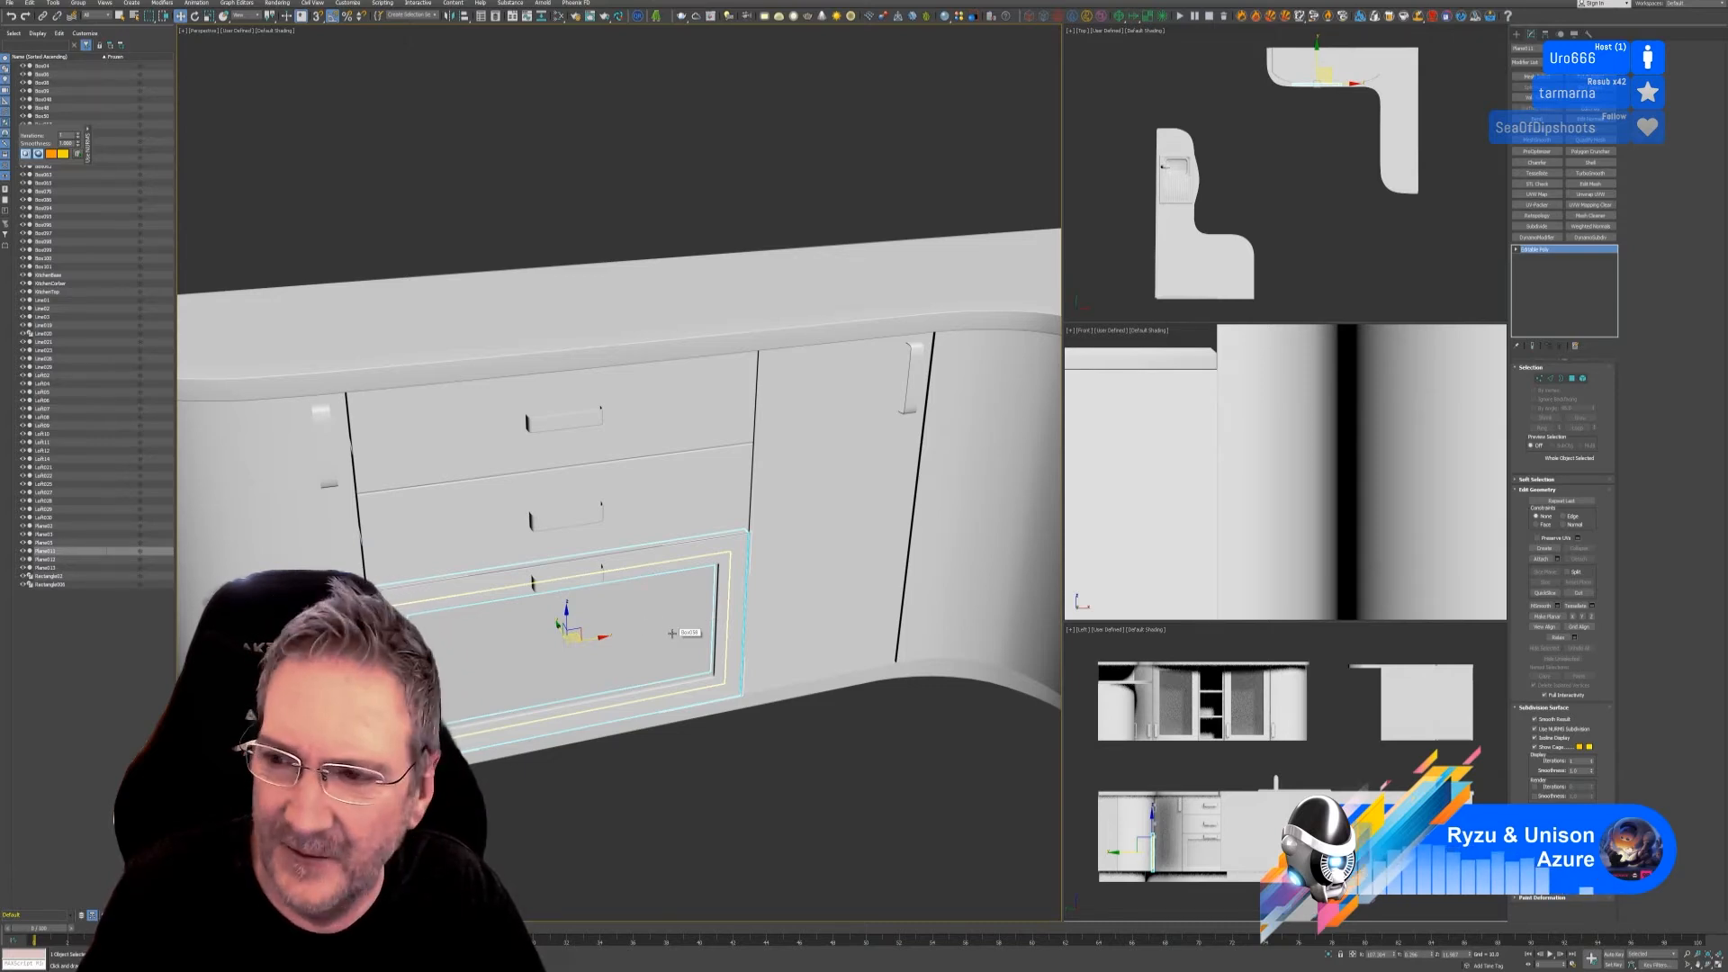
left_click(671, 632)
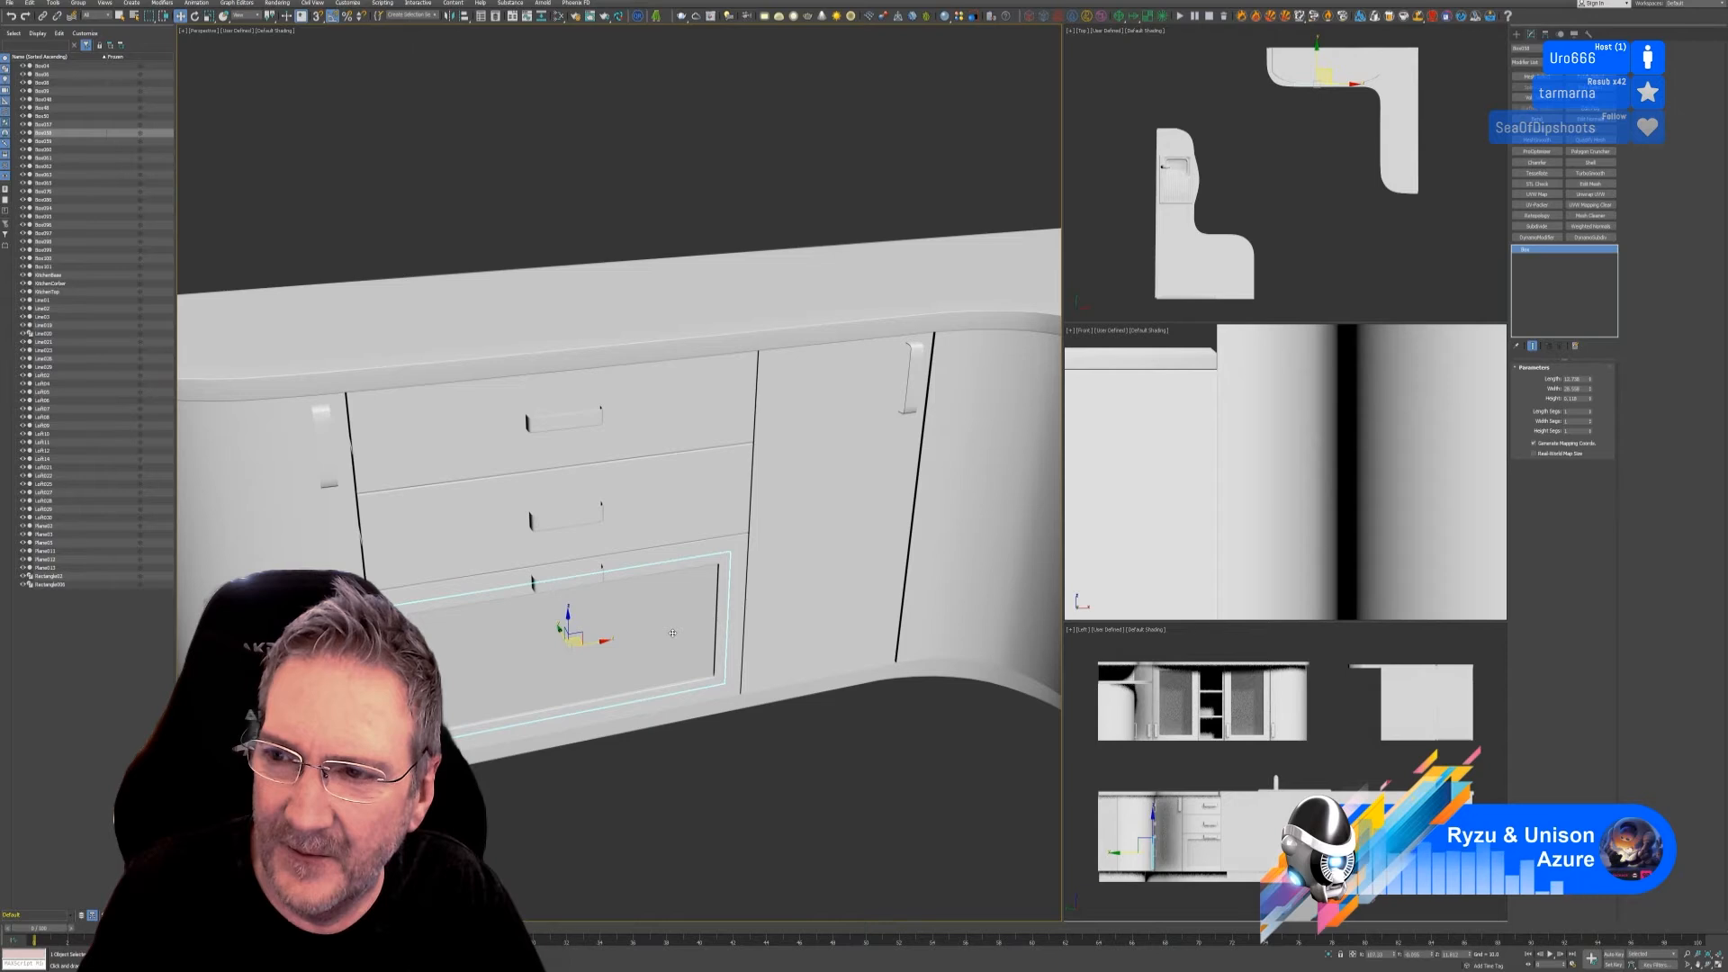
left_click(696, 694)
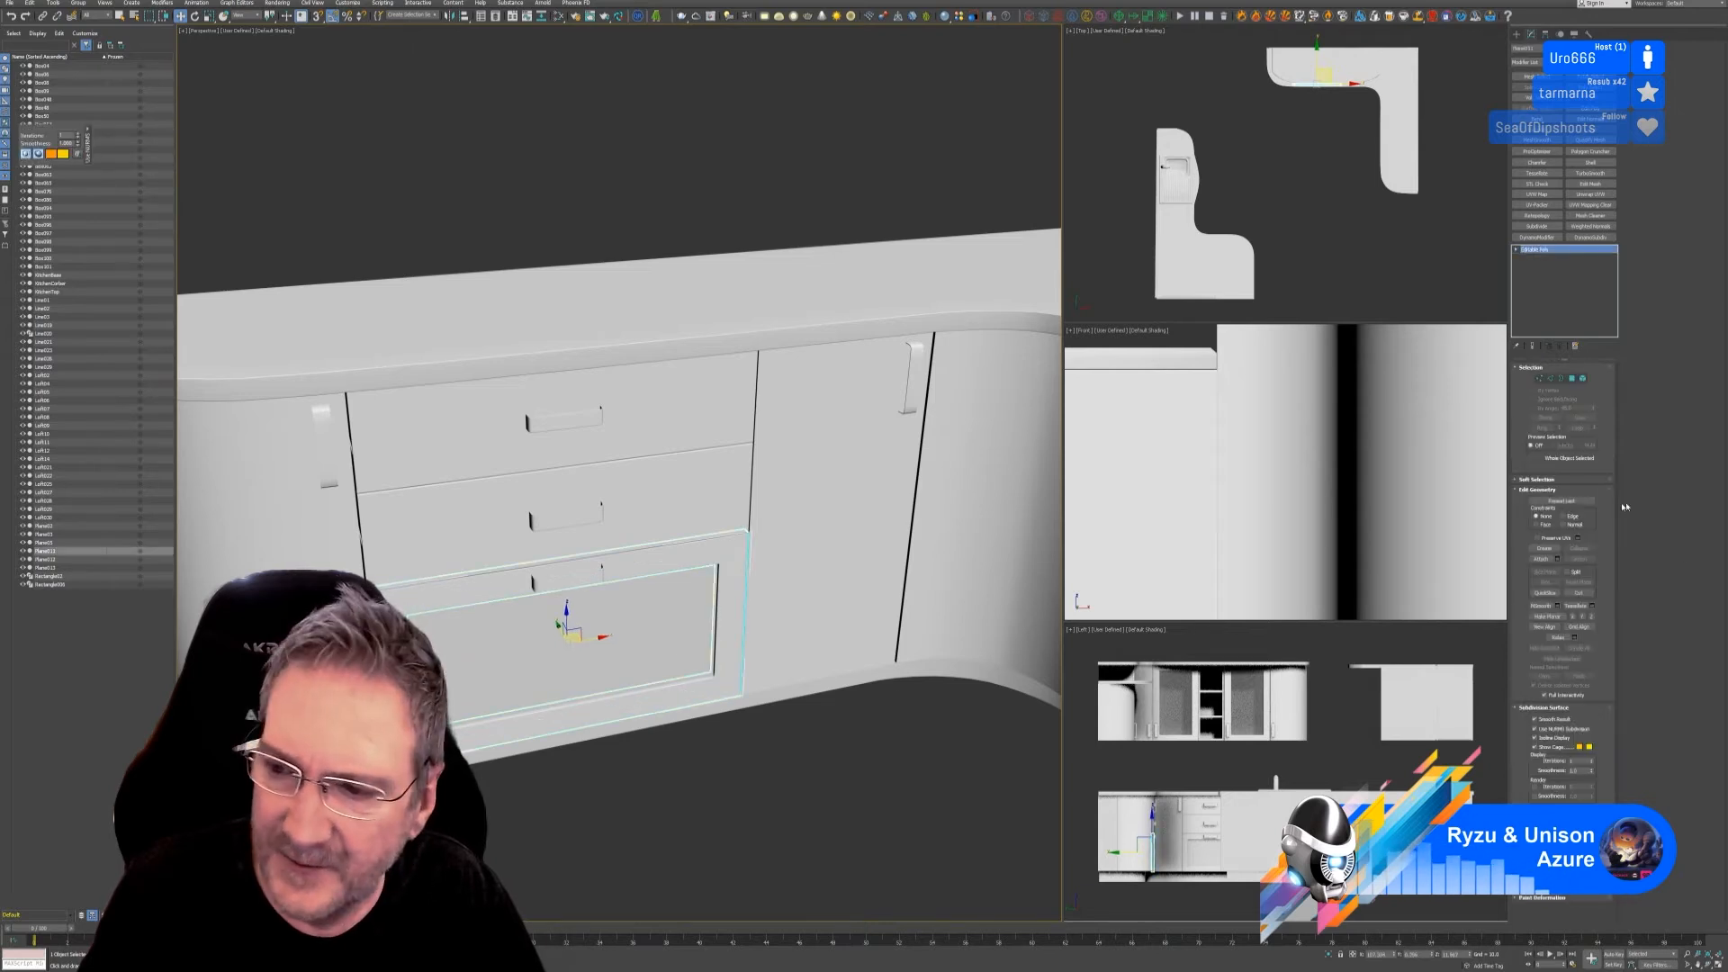
left_click(1537, 560)
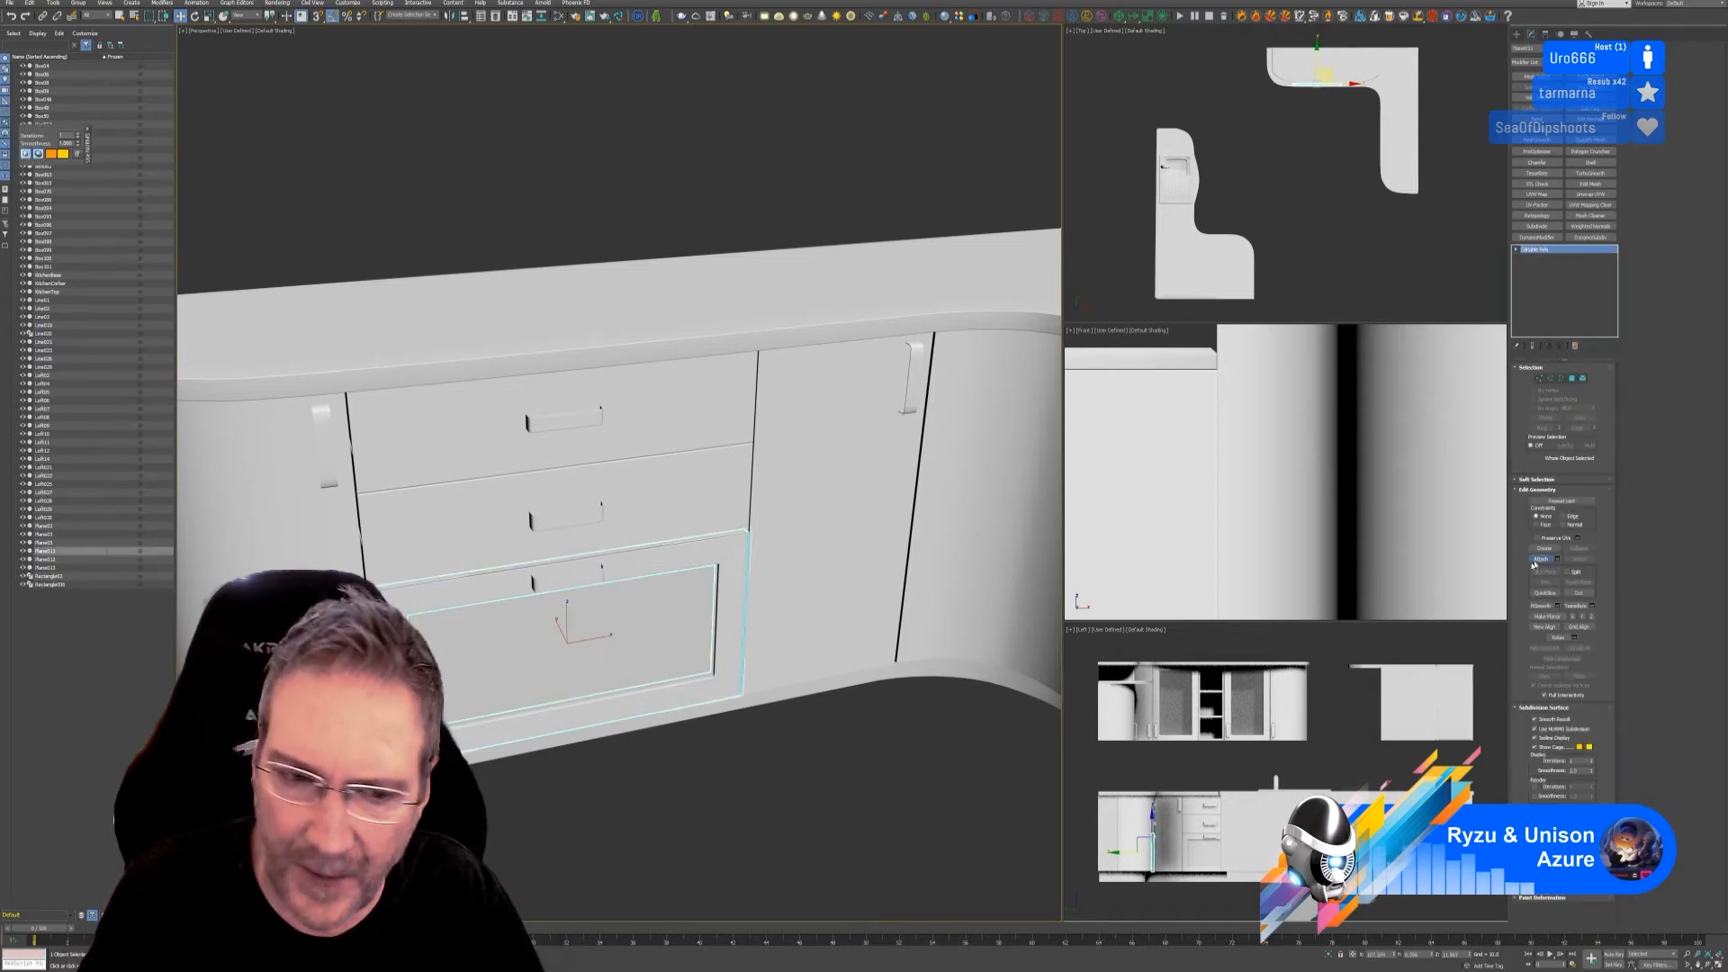
left_click(569, 582)
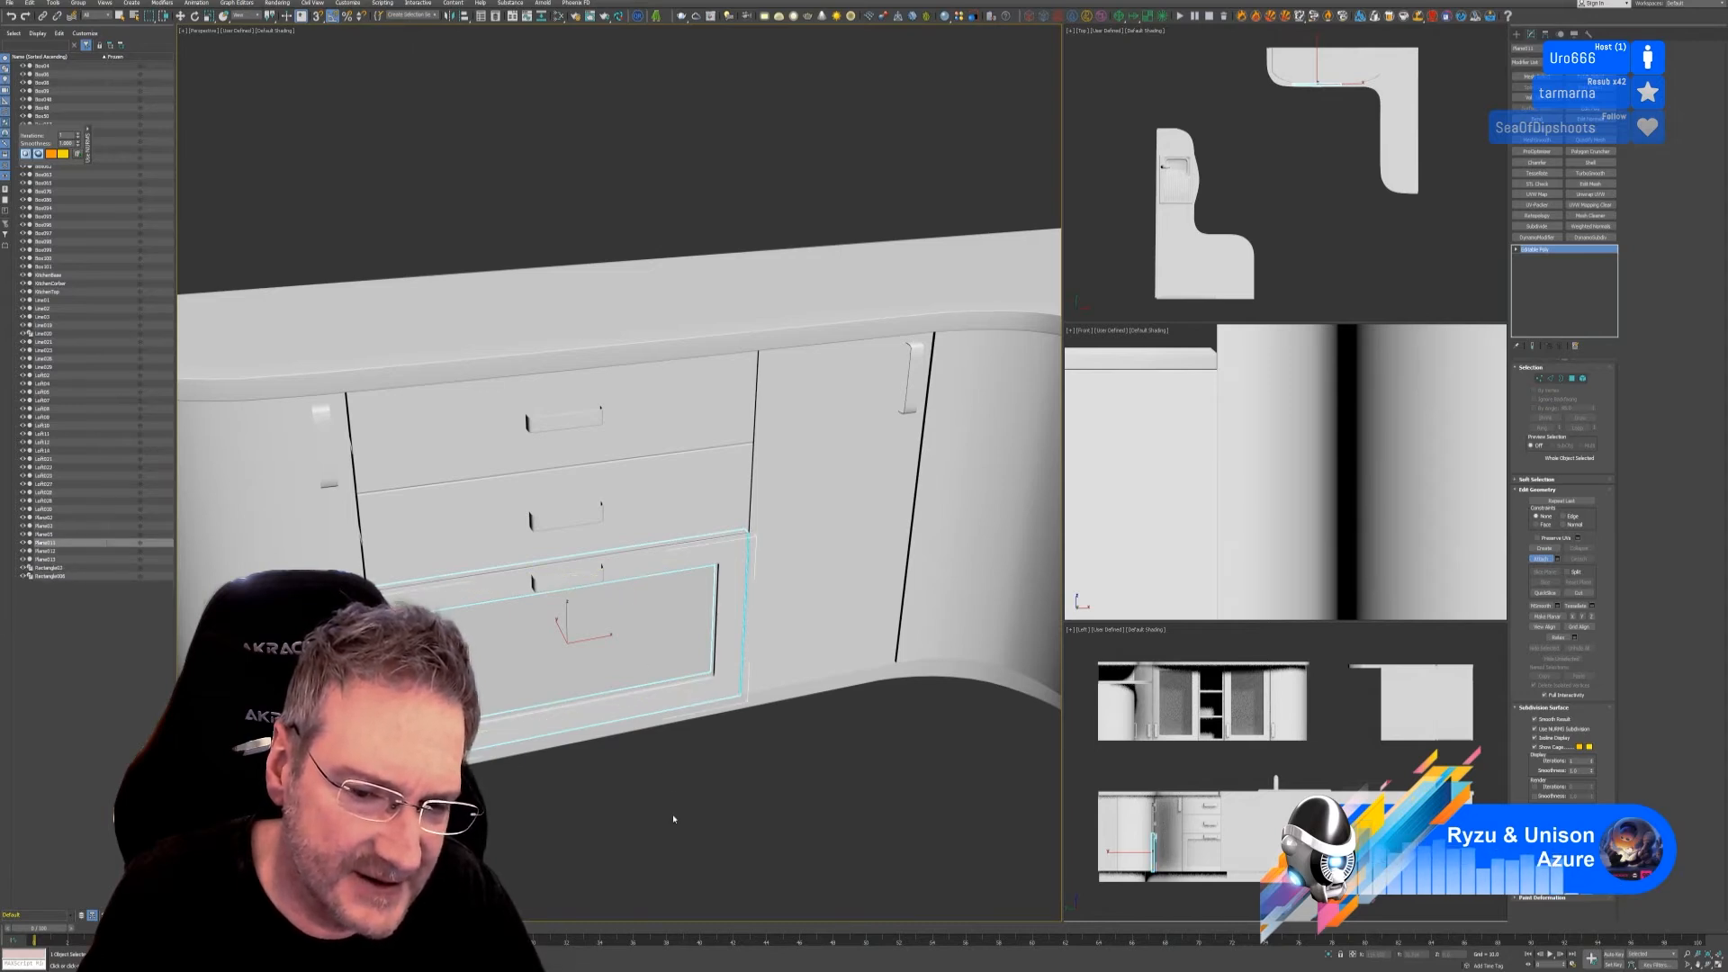
Step: Try to attach the inset panel to the framed drawer front with Match Material IDs to Material, and undo the attachment
right_click(679, 655)
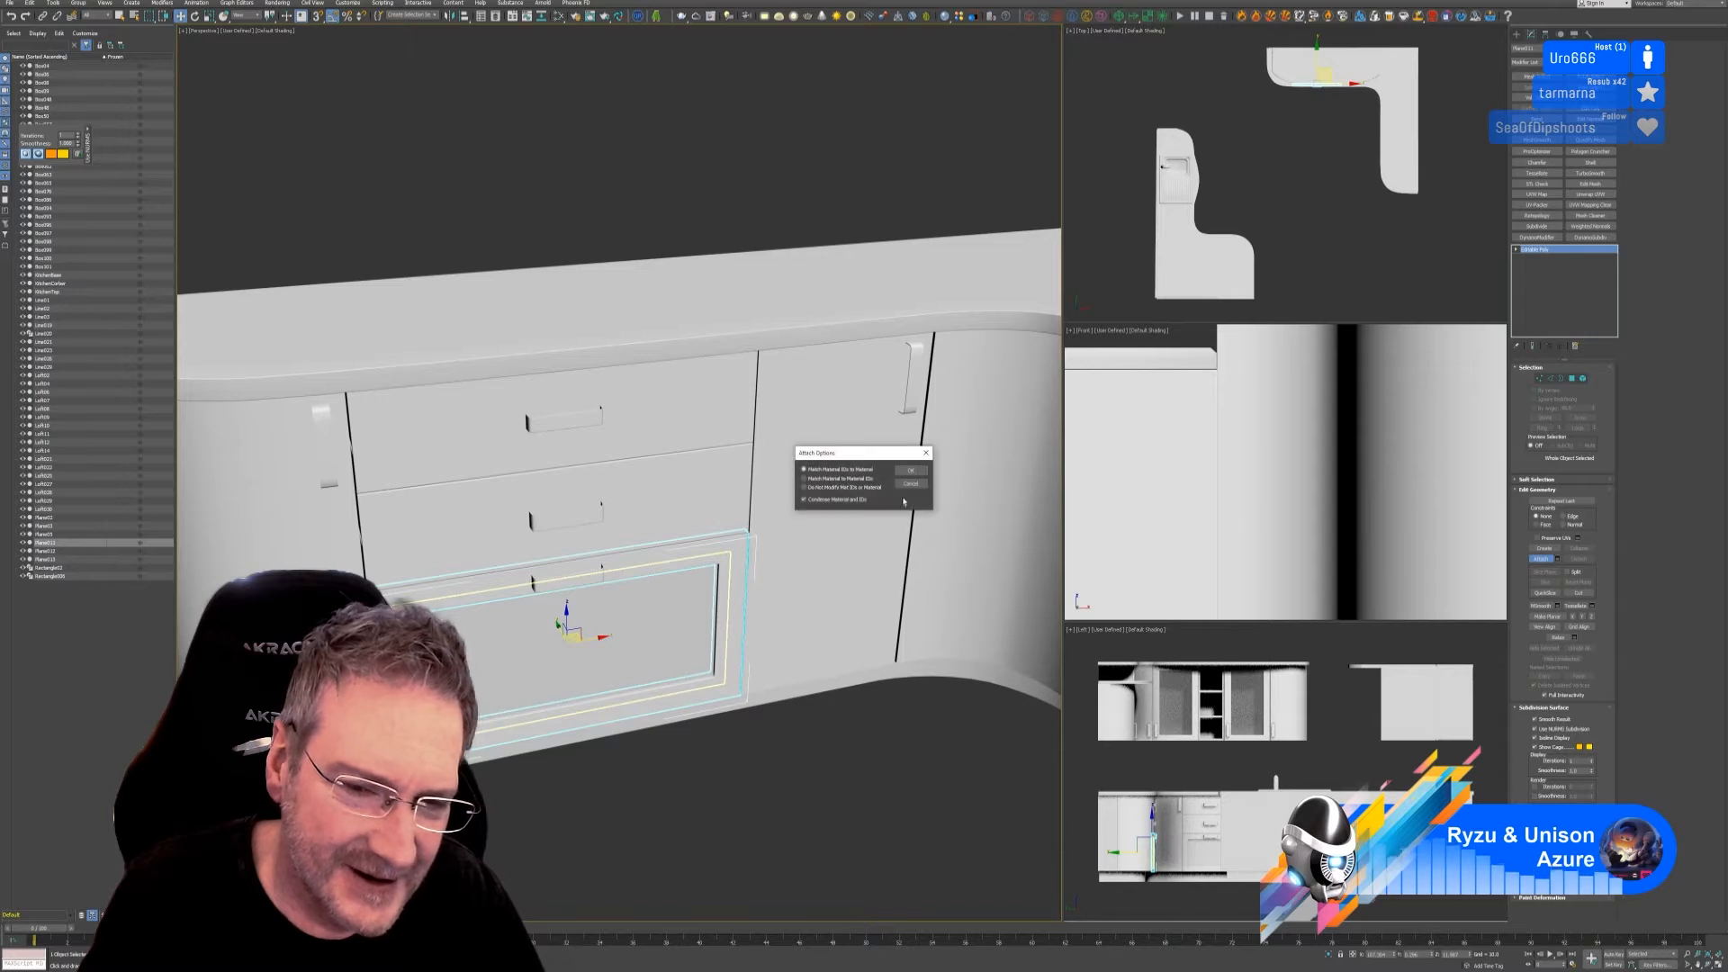
left_click(909, 471)
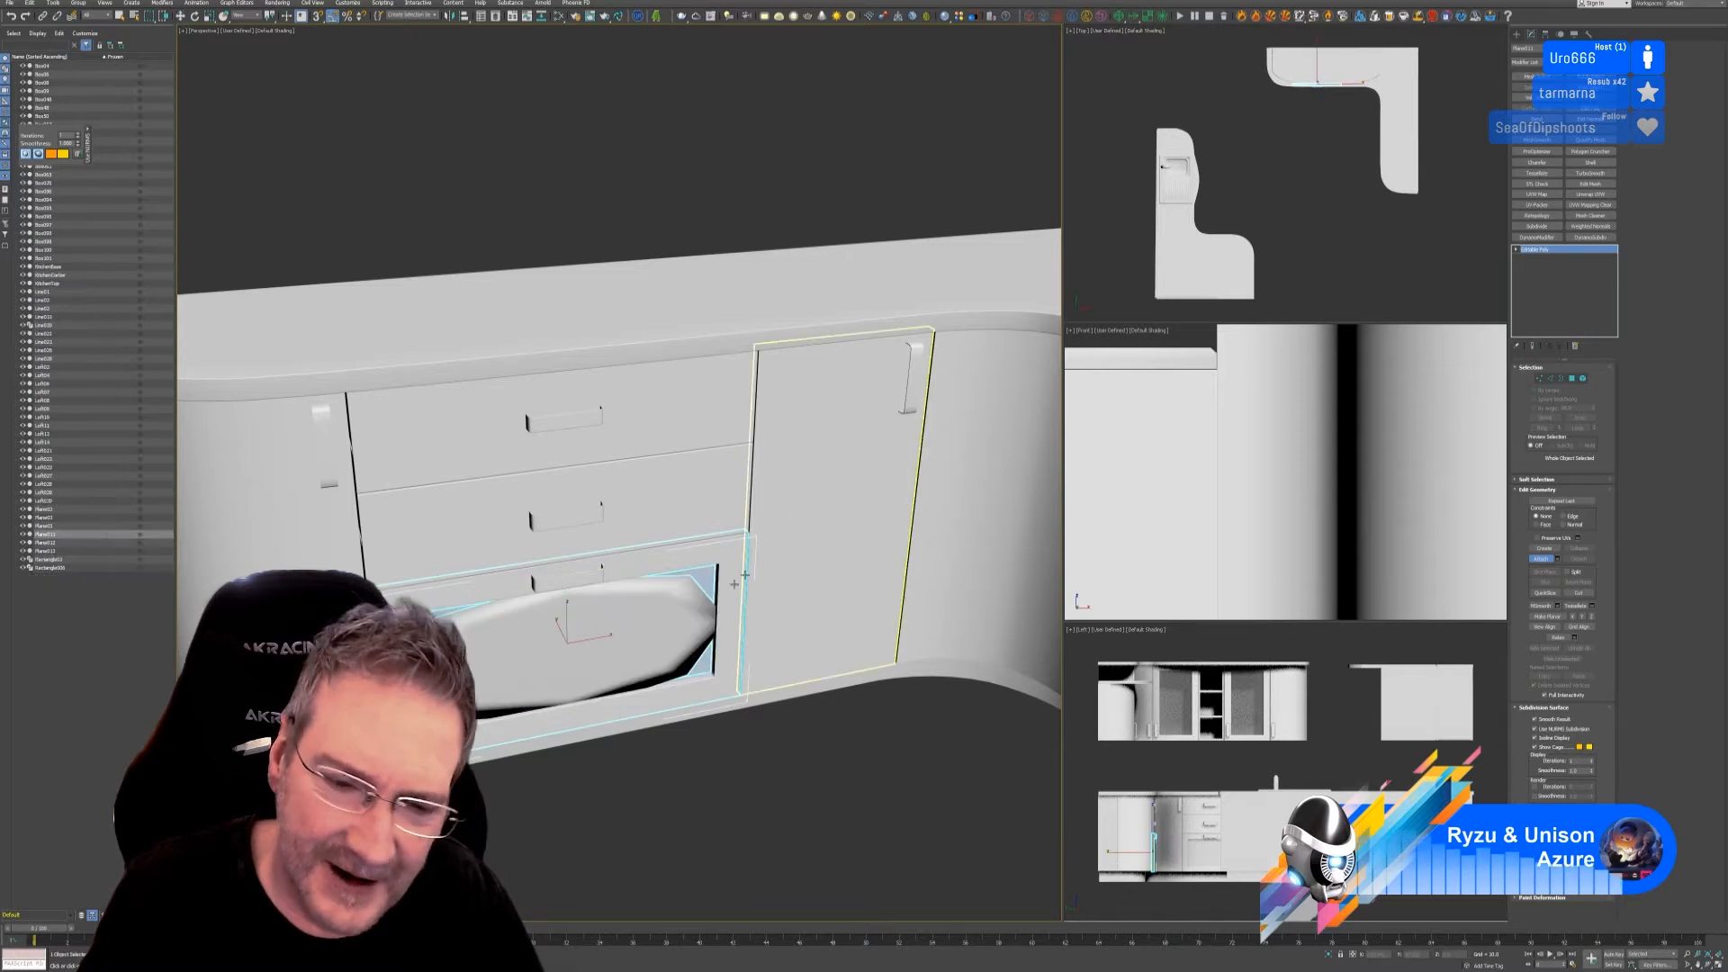
key("ctrl+z")
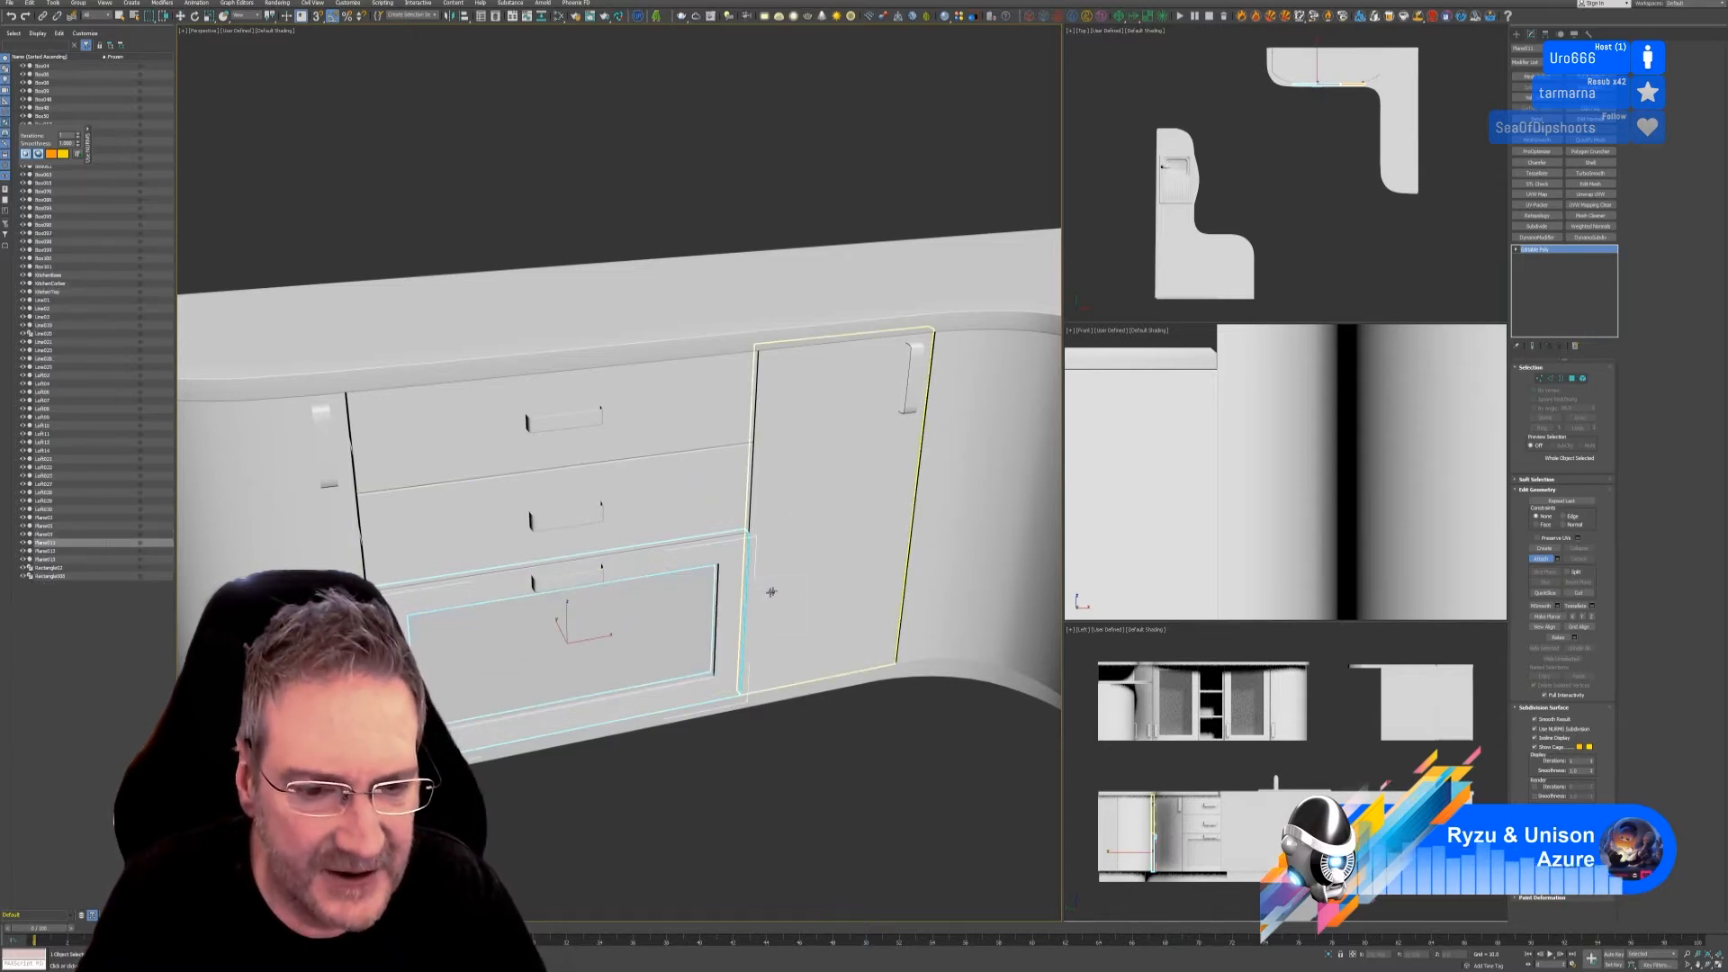
left_click(1541, 558)
key("w")
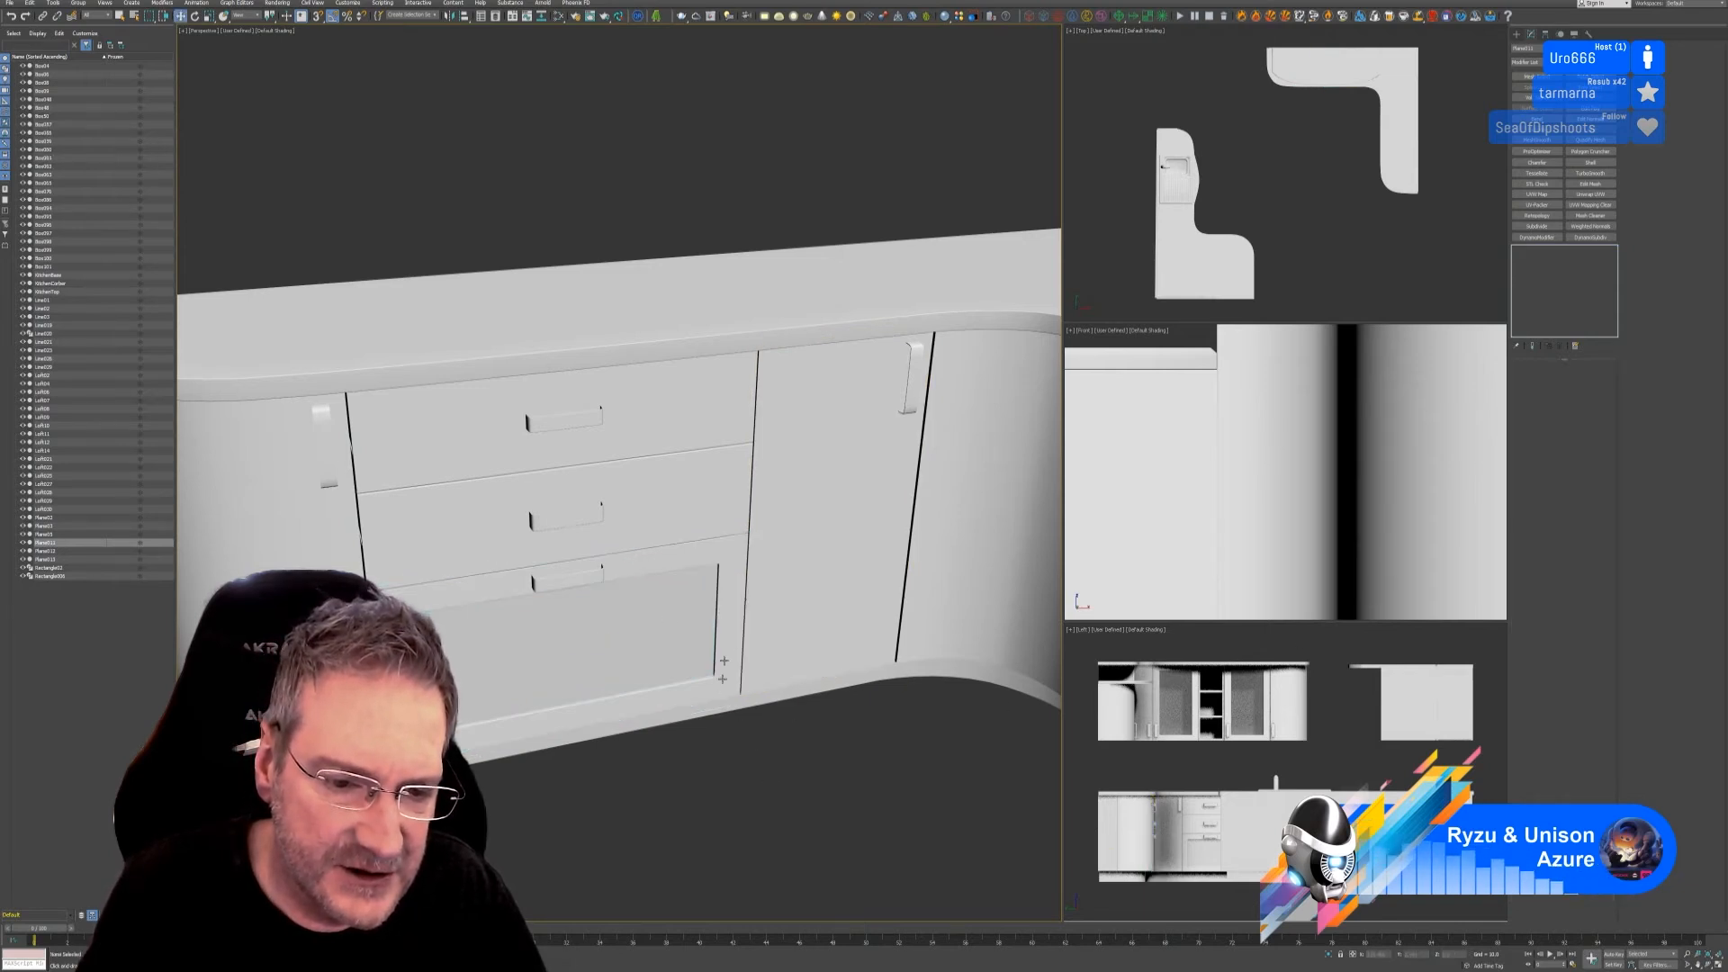
Step: Isolate the framed drawer front with its inset panel, add Edit Poly to the panel and collapse its modifier stack
left_click(684, 592, "ctrl")
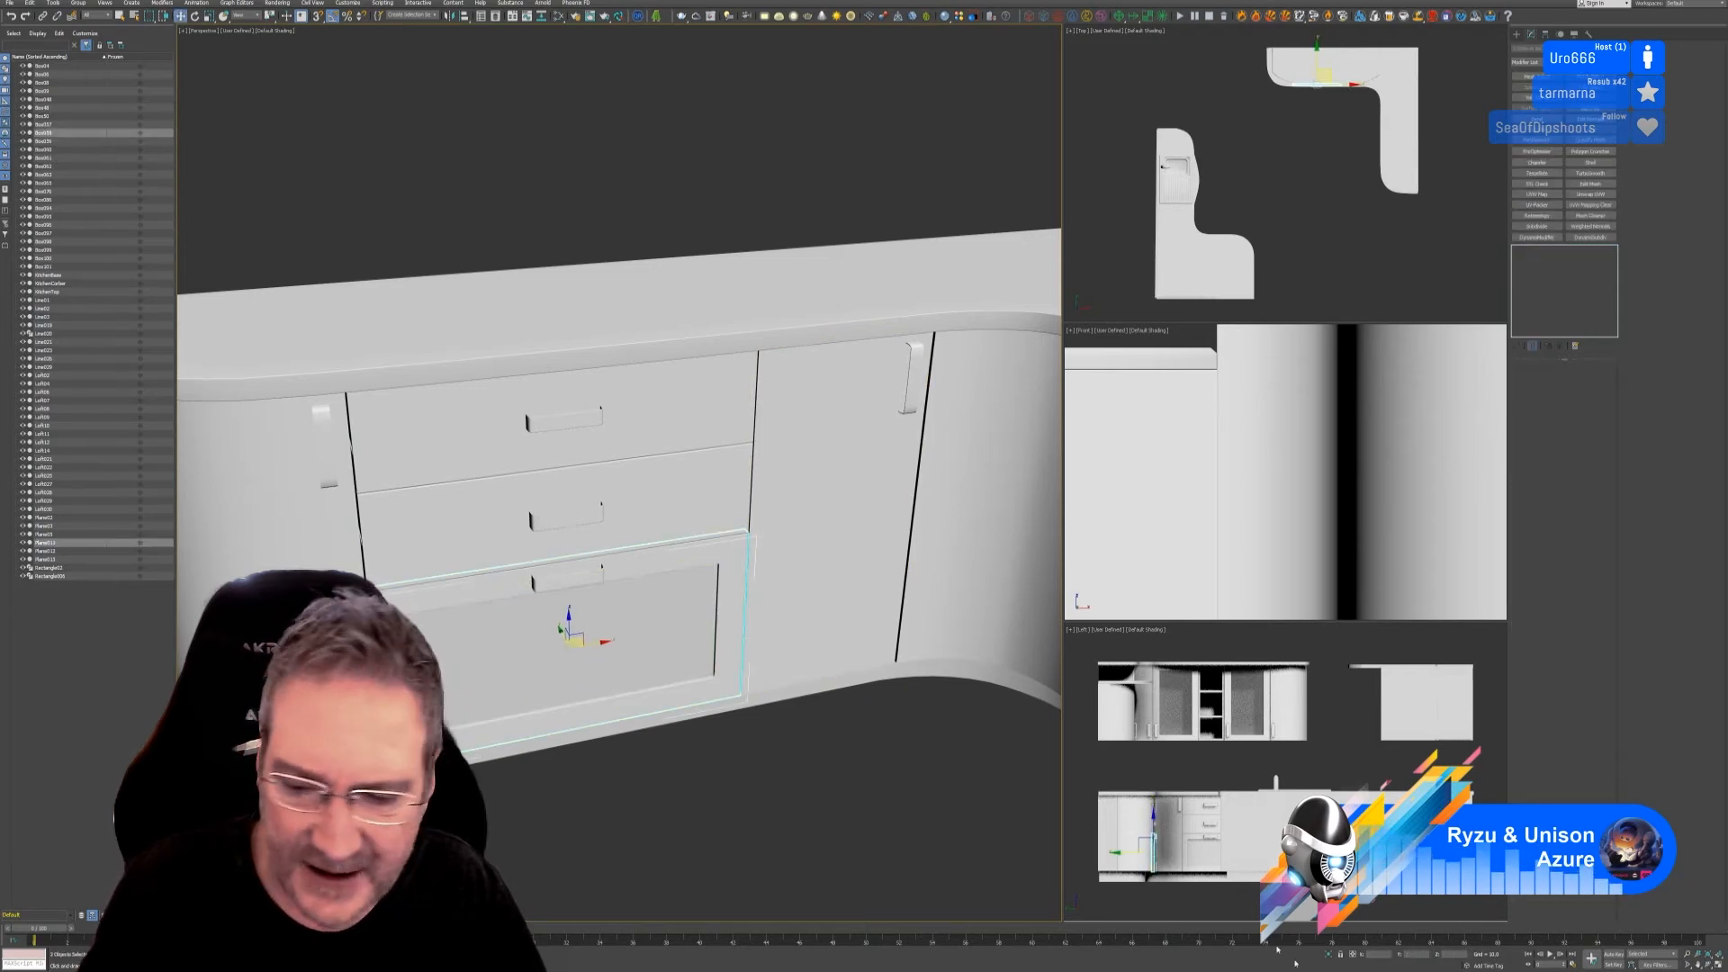
key("alt+q")
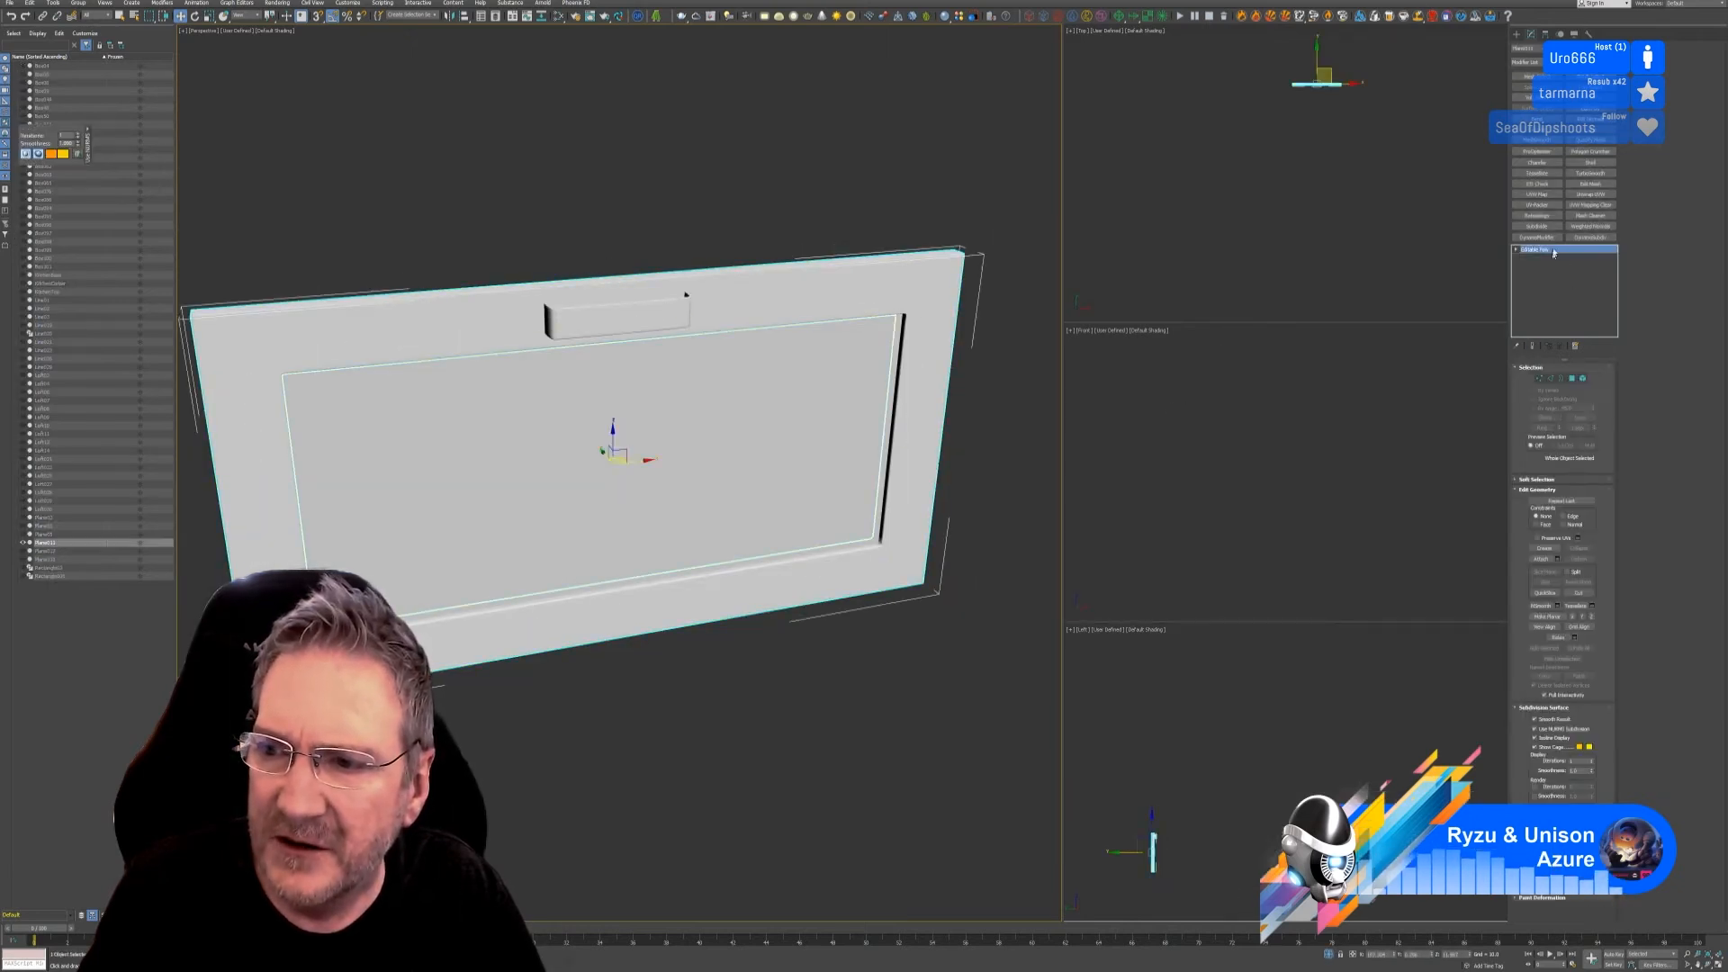
left_click(861, 676)
left_click(845, 447)
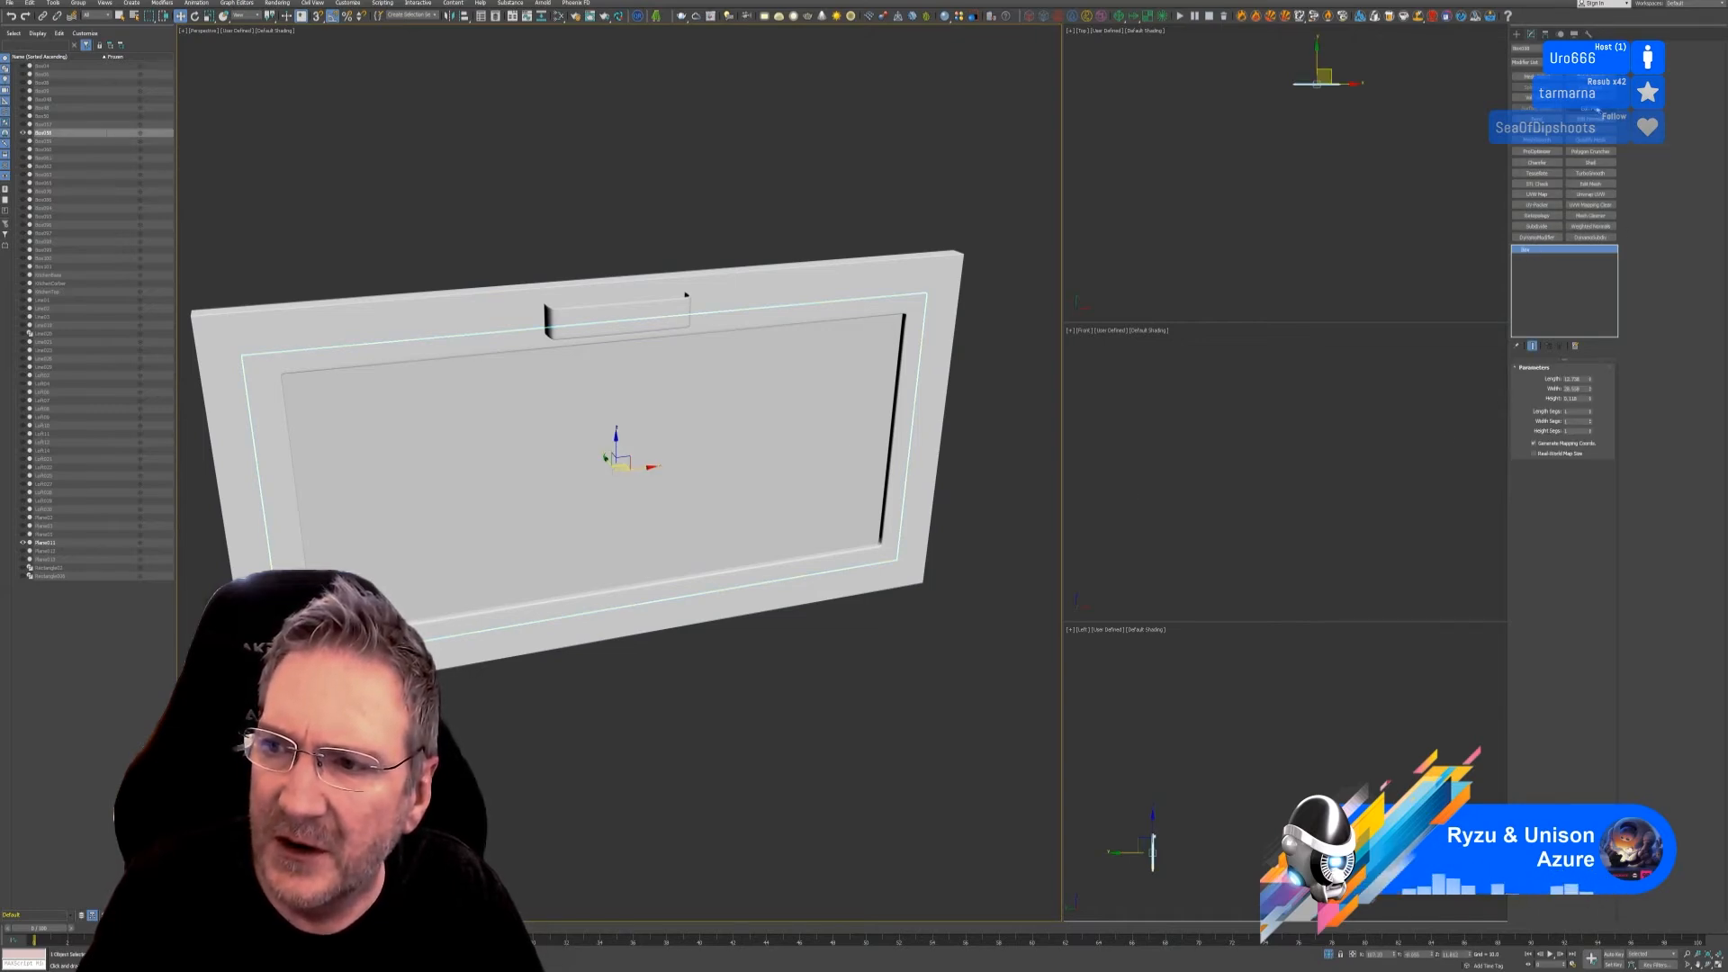
left_click(1558, 239)
right_click(1534, 250)
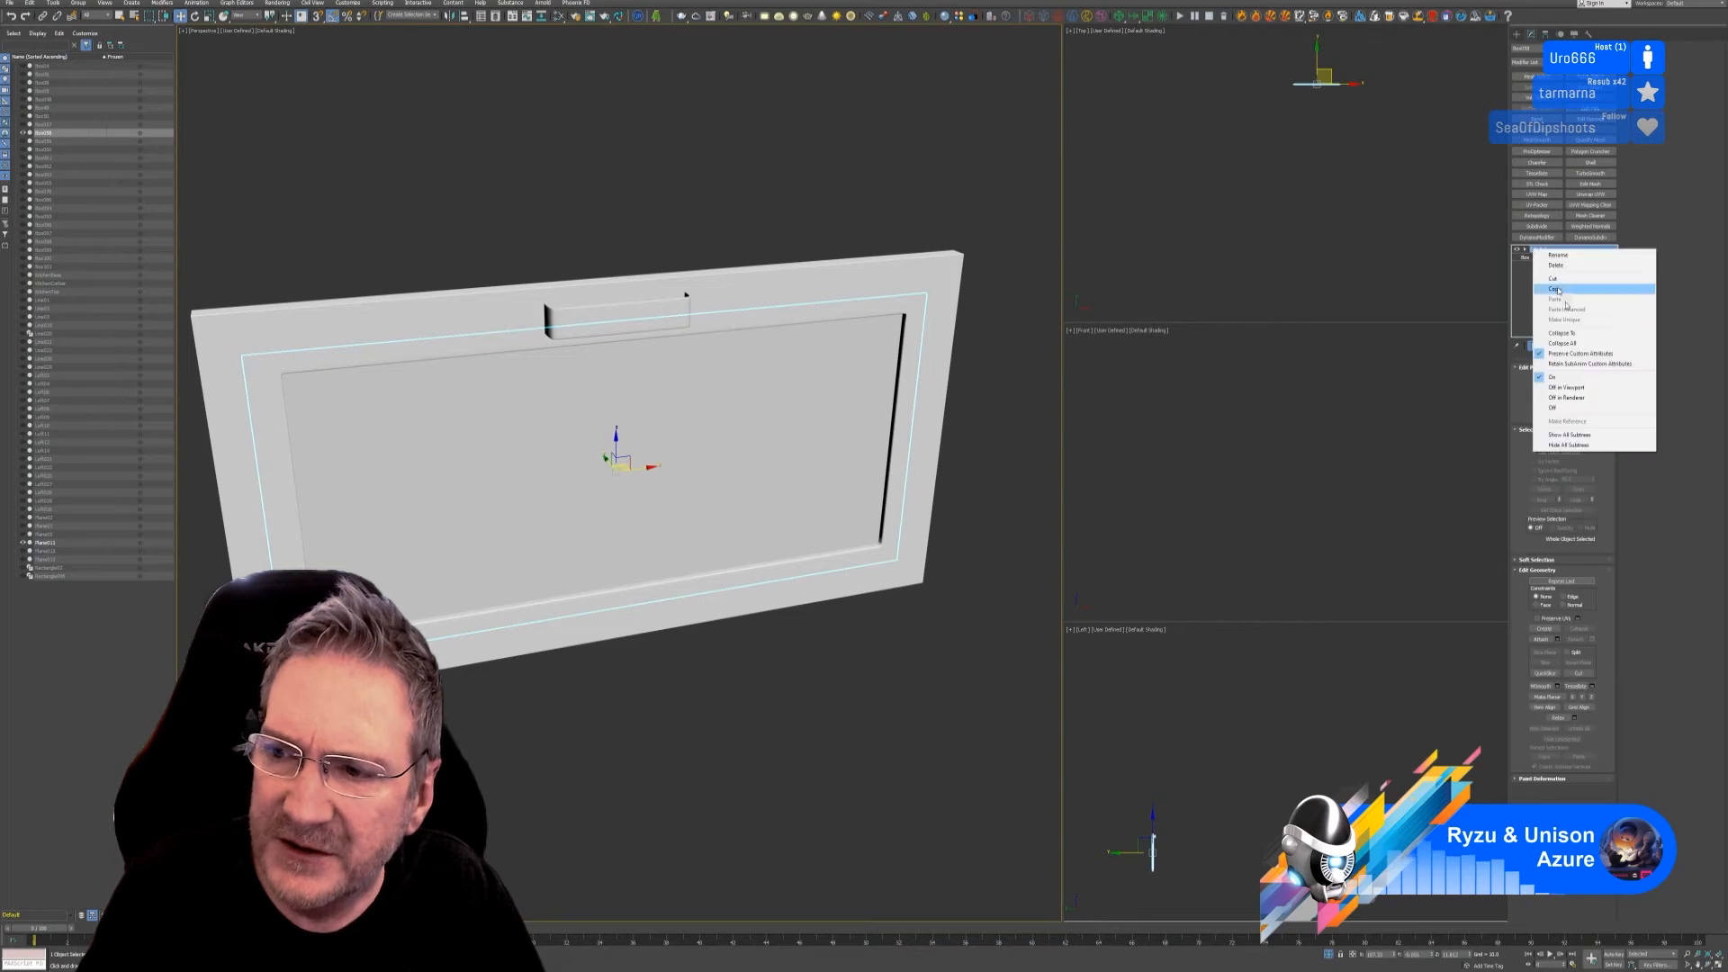
left_click(1588, 347)
left_click(906, 512)
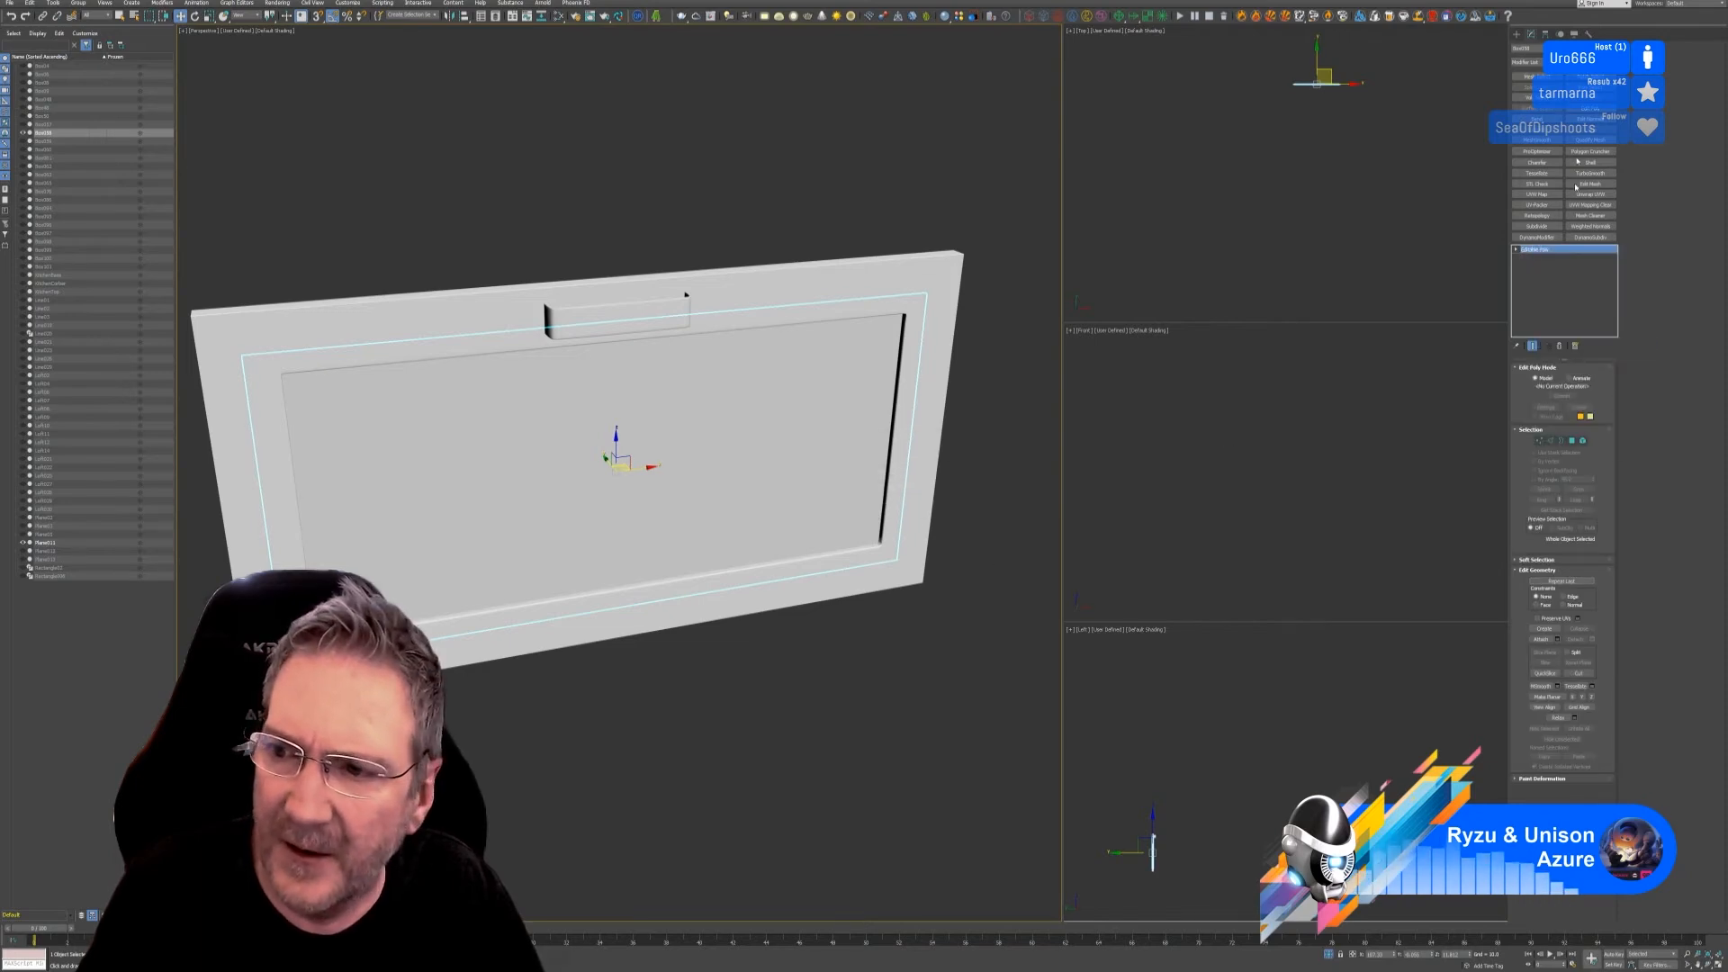
Step: Reset the transforms of the inset panel and of the drawer frame with Reset XForm
left_click(1587, 33)
left_click(1561, 150)
left_click(1561, 253)
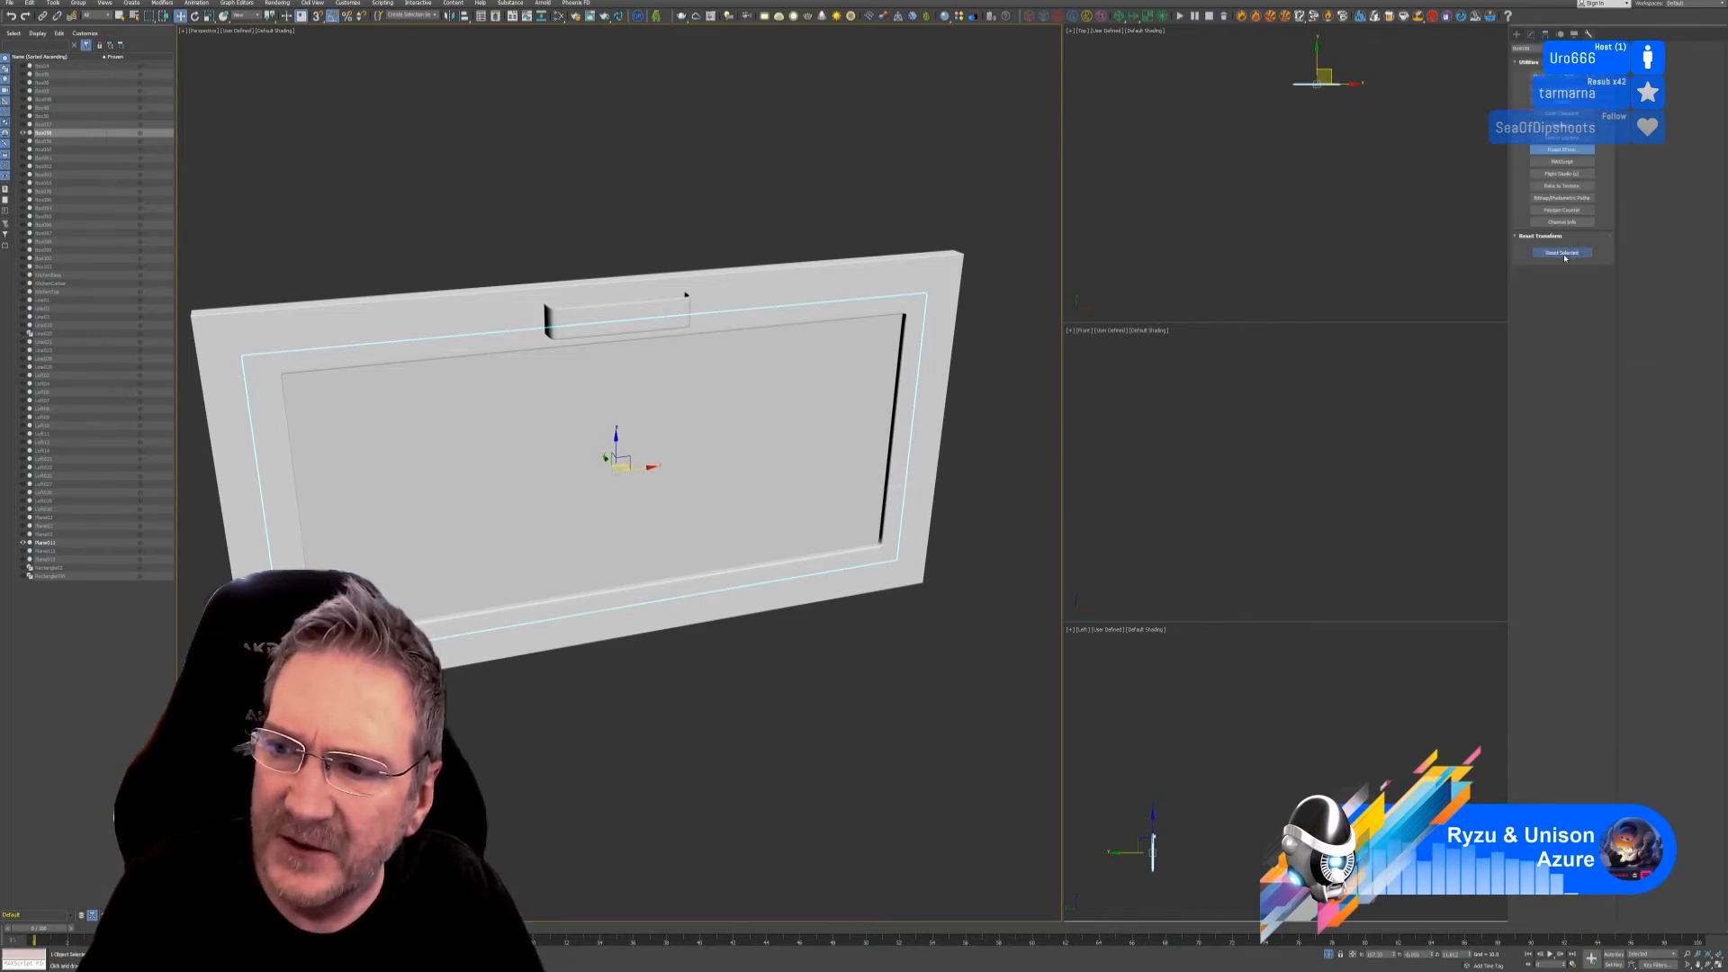
left_click(936, 275)
left_click(1546, 254)
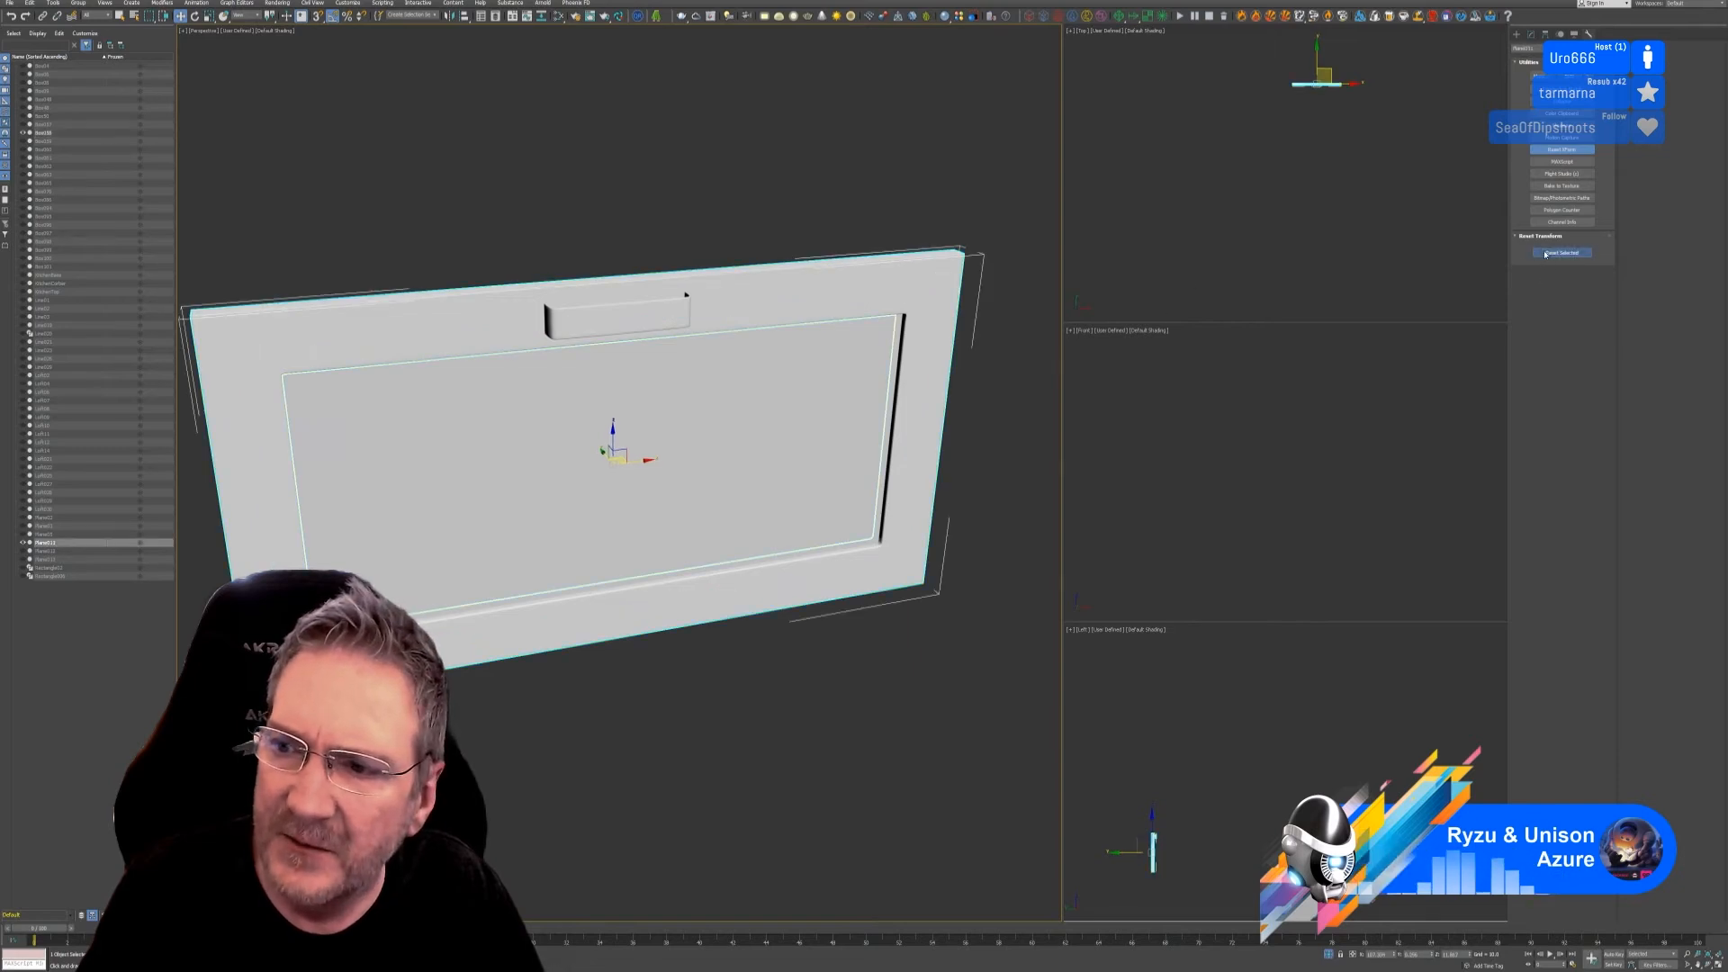
Step: Collapse the modifier stacks of the drawer frame and the inset panel to bake in the reset transforms
right_click(1546, 259)
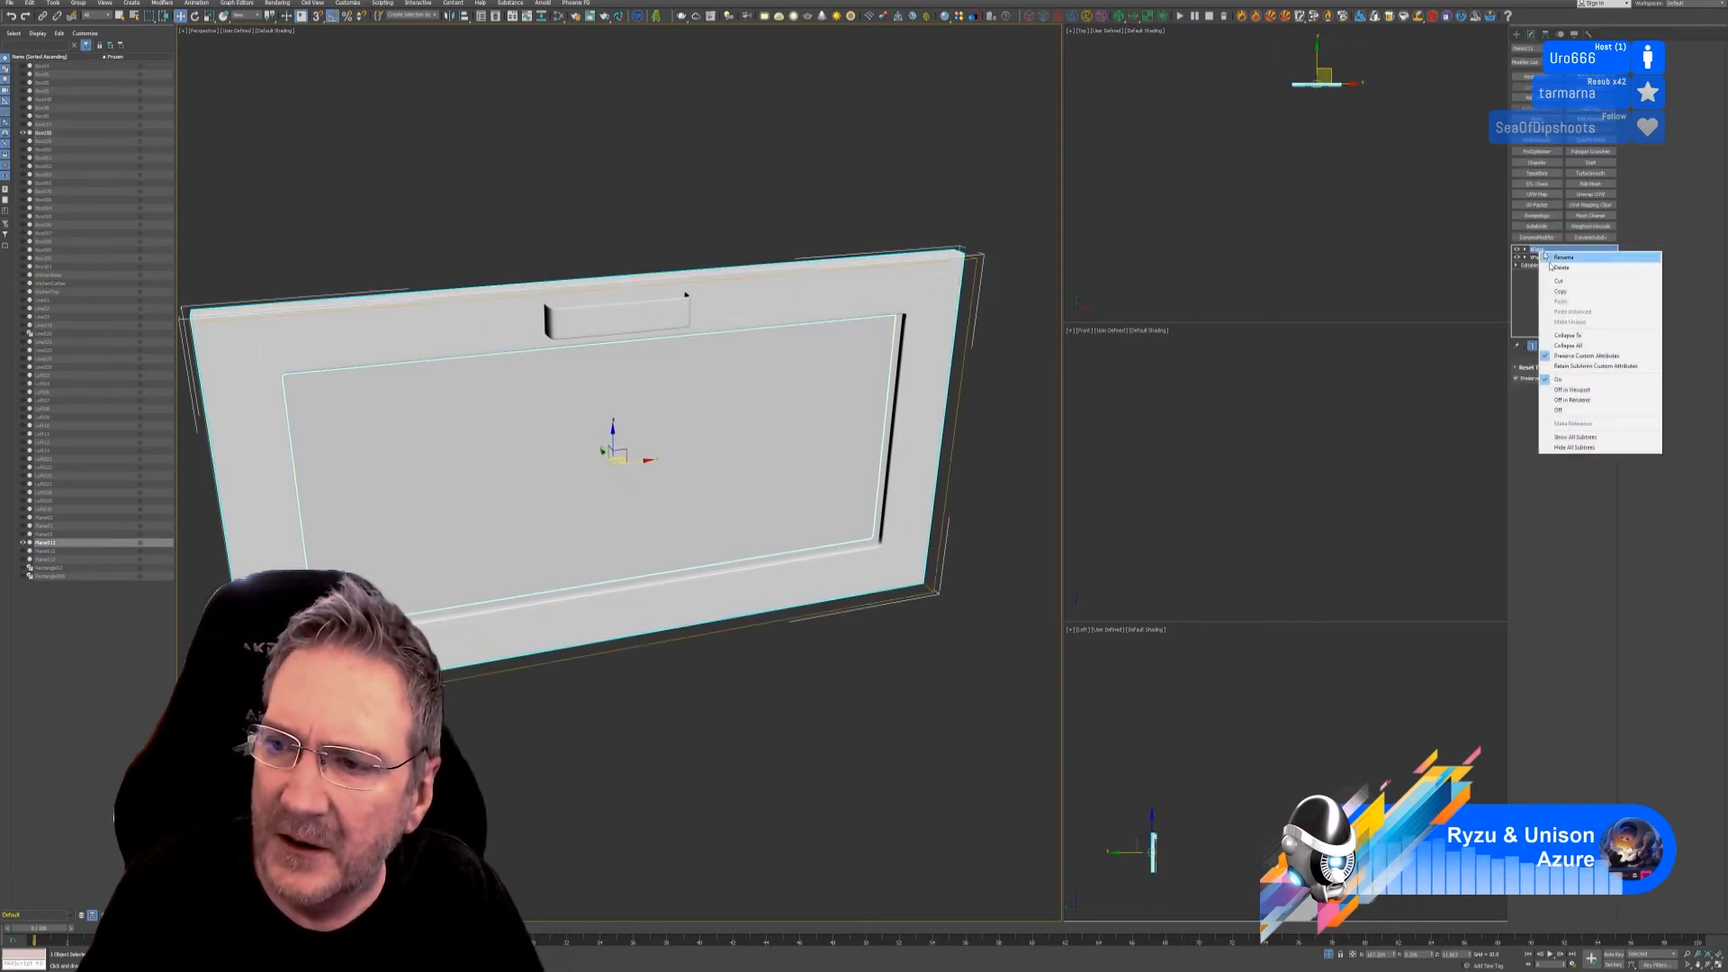
left_click(1562, 344)
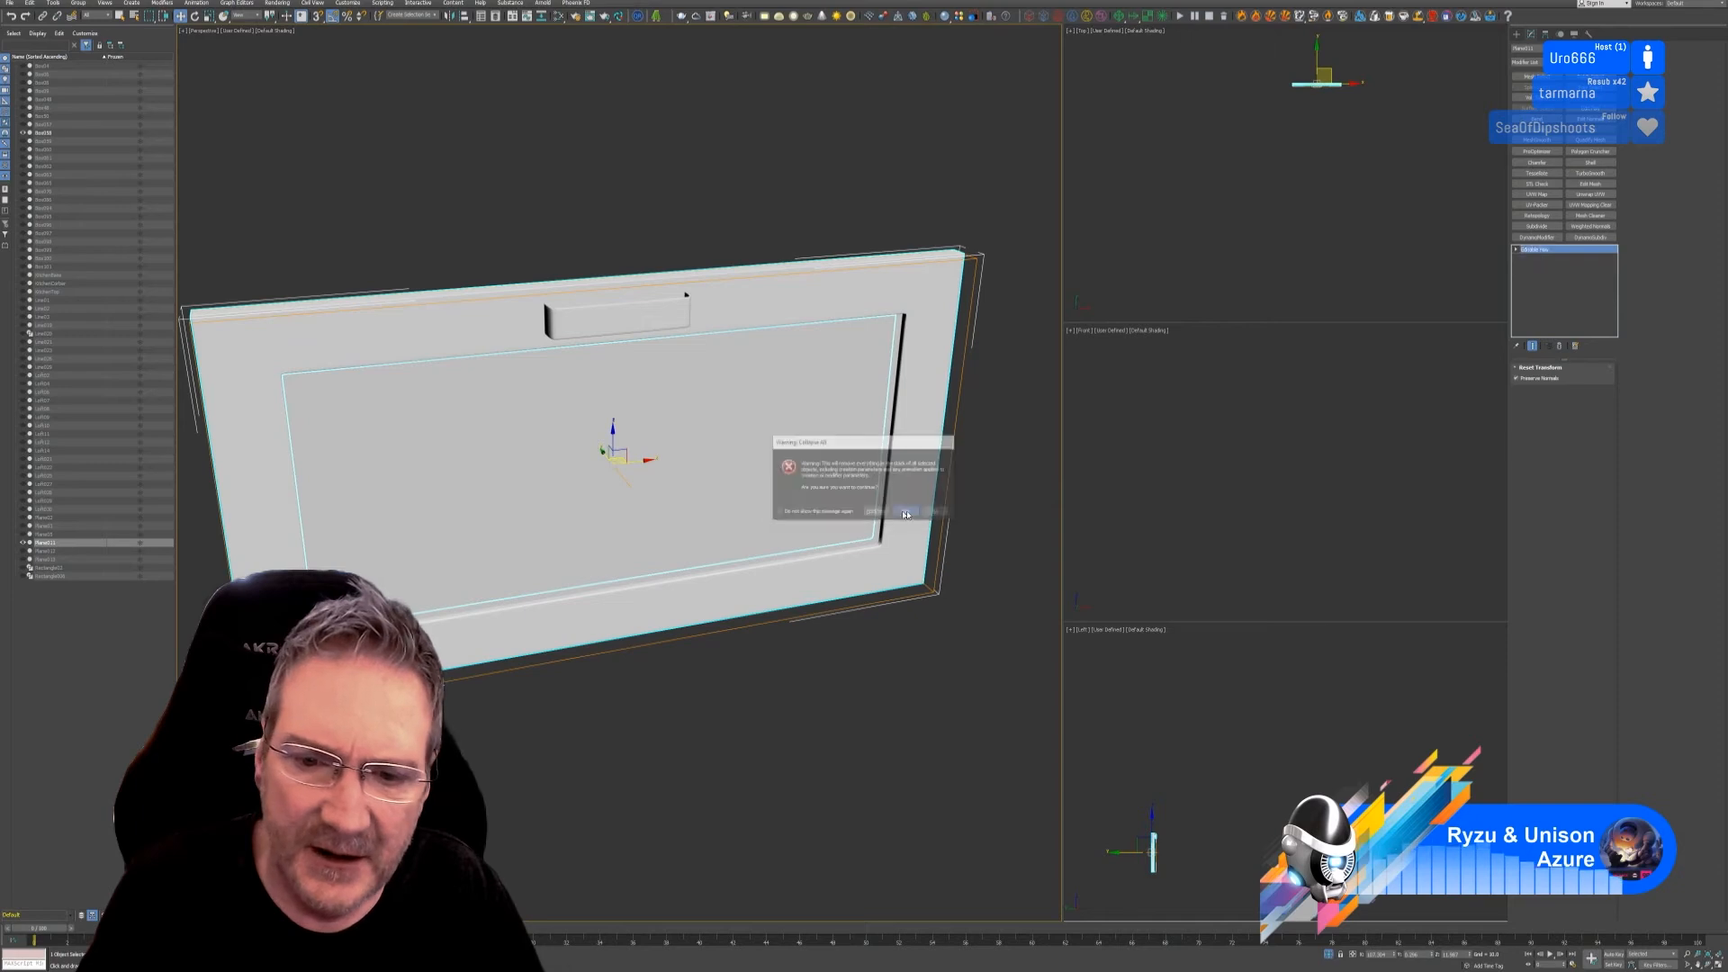
left_click(936, 512)
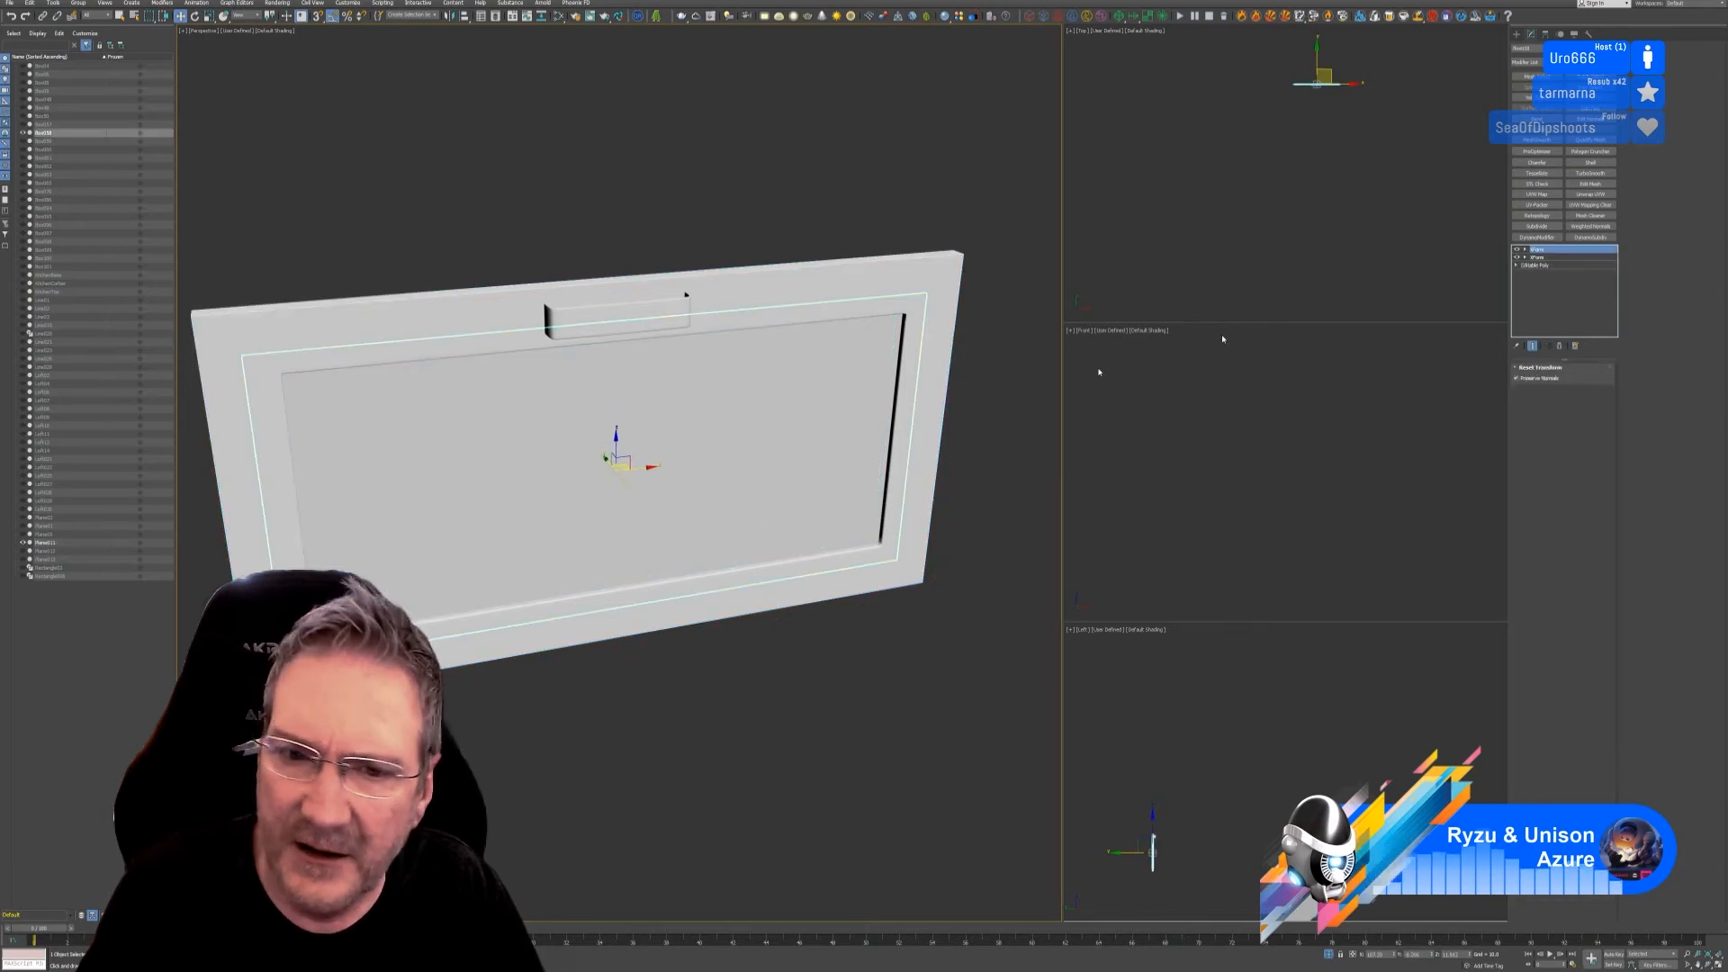
right_click(1533, 253)
left_click(1562, 344)
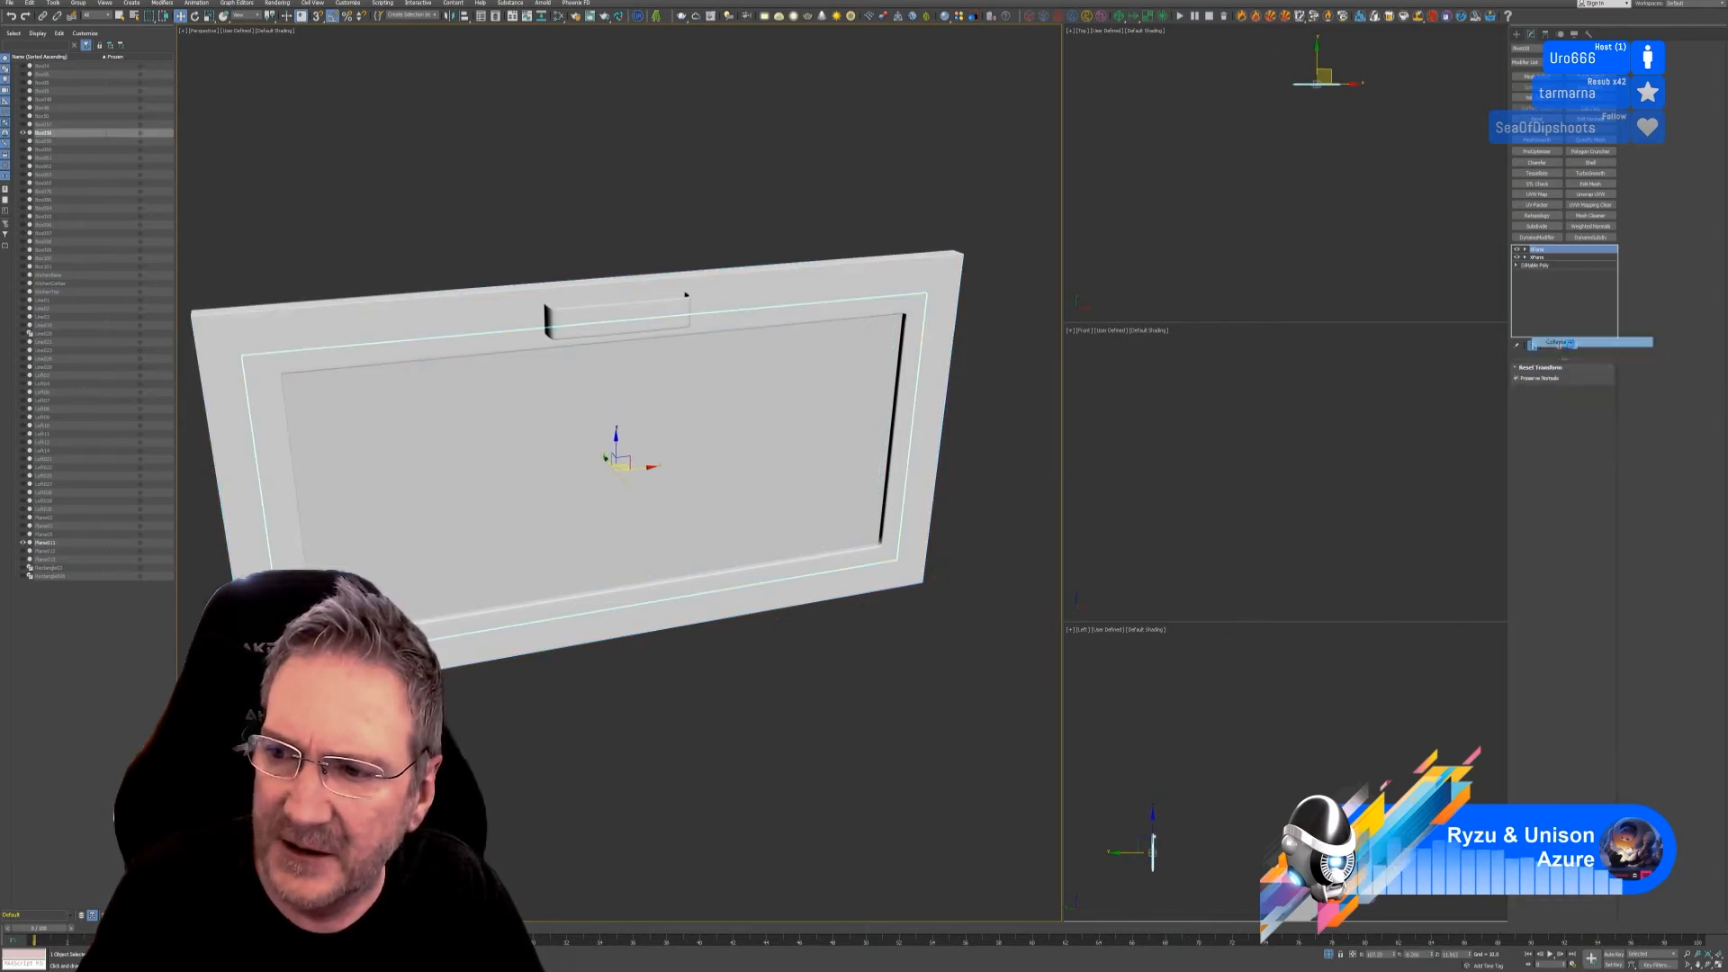
left_click(907, 511)
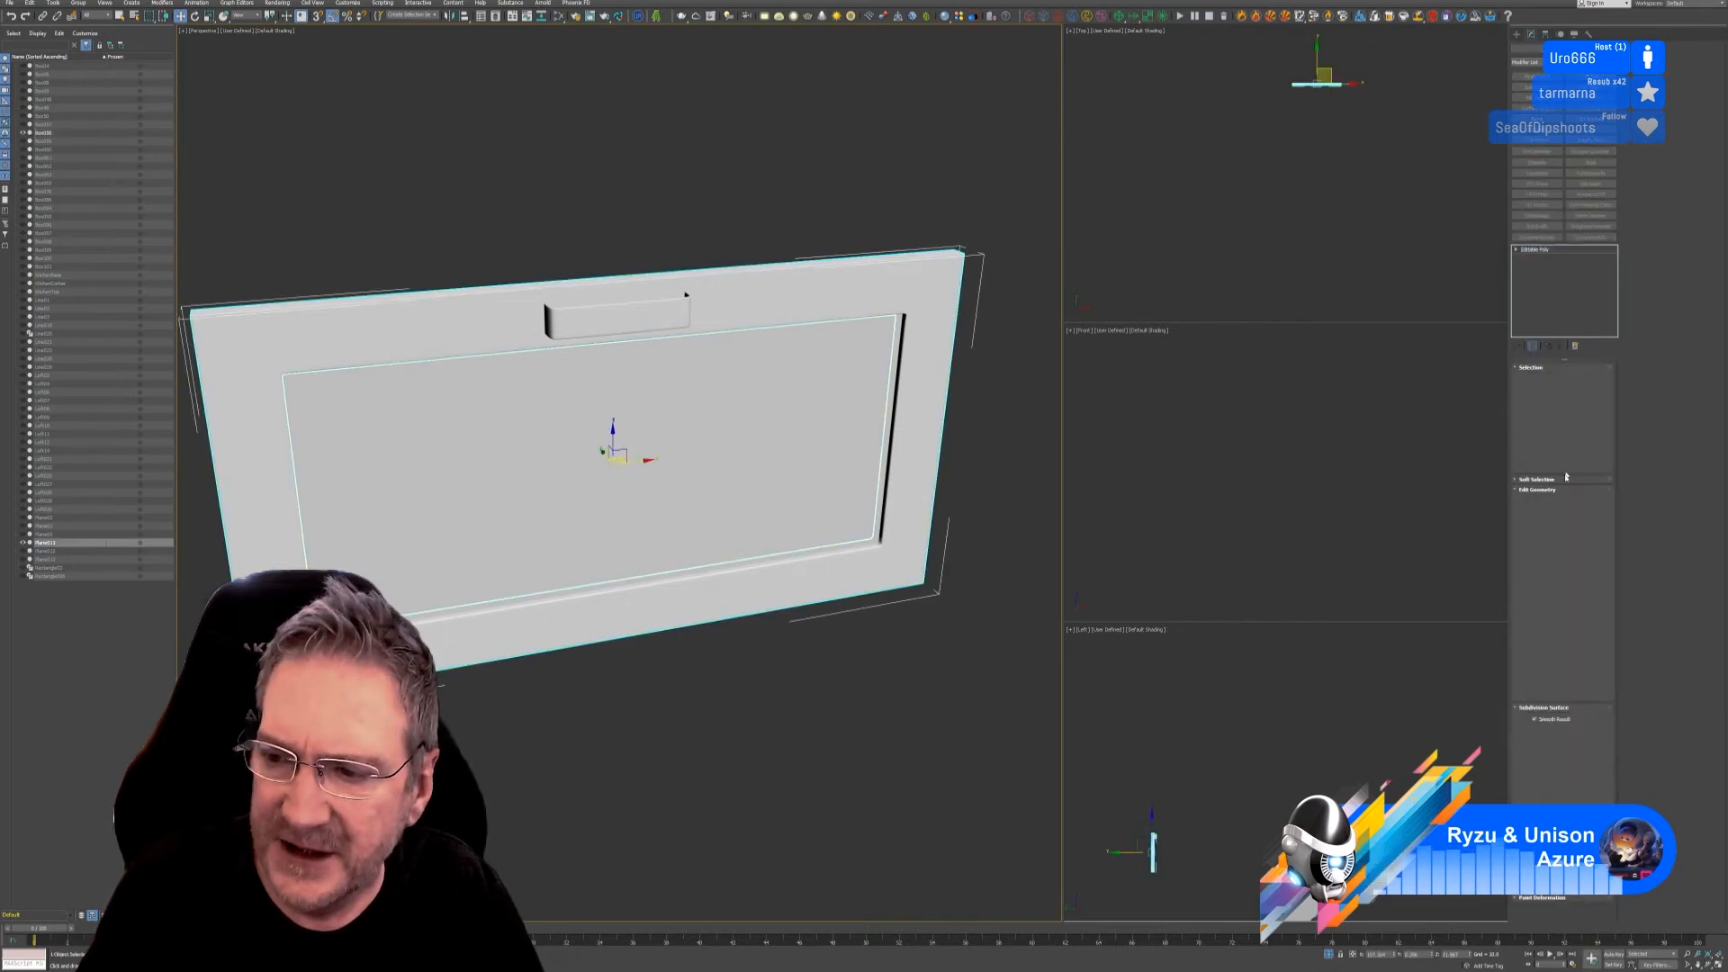
Step: Attach the inset panel to the drawer frame, and exit isolation
left_click(1542, 559)
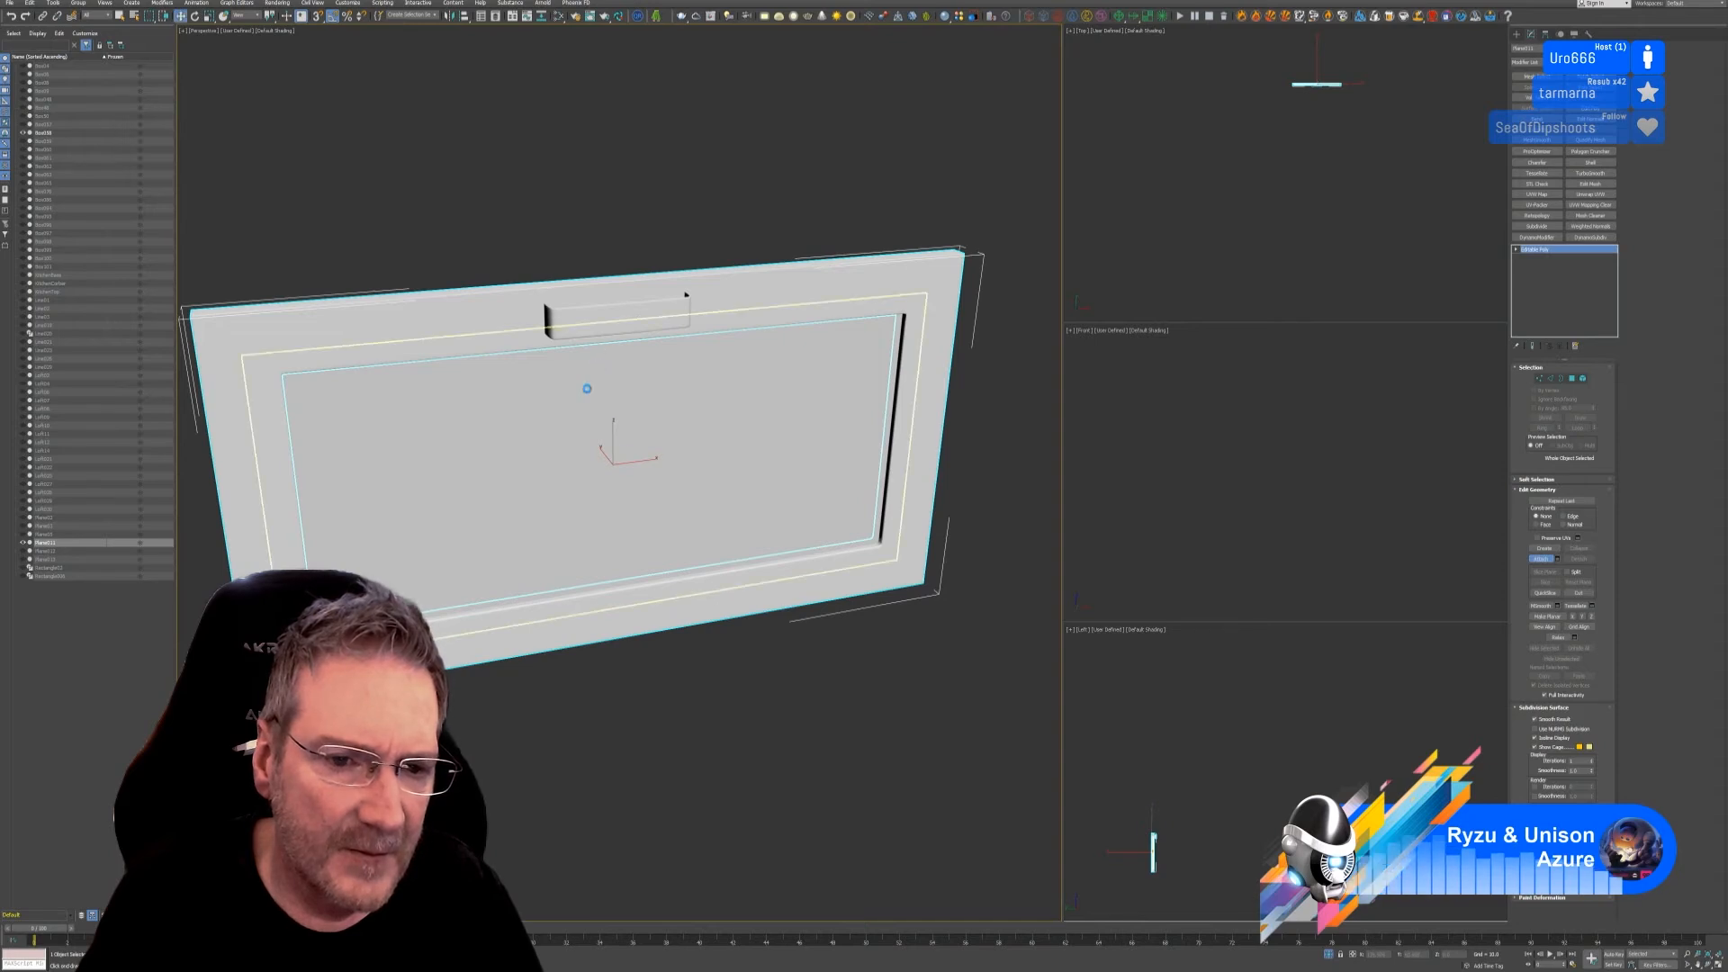
left_click(587, 389)
left_click(917, 471)
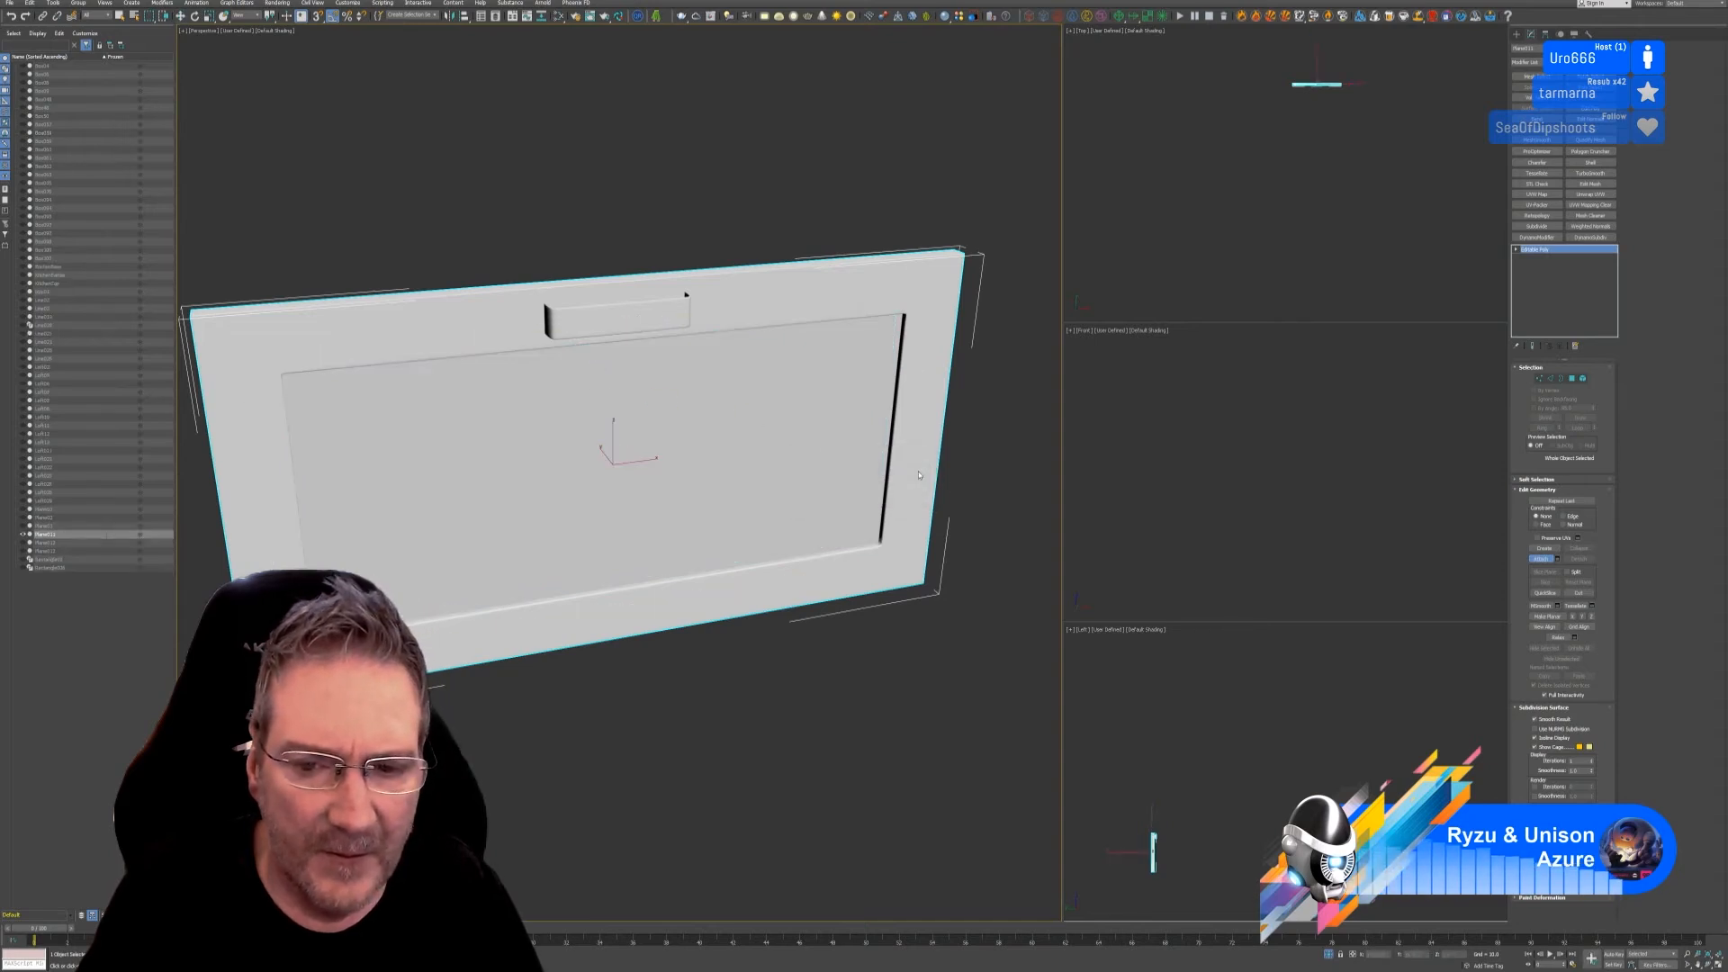
left_click(1542, 561)
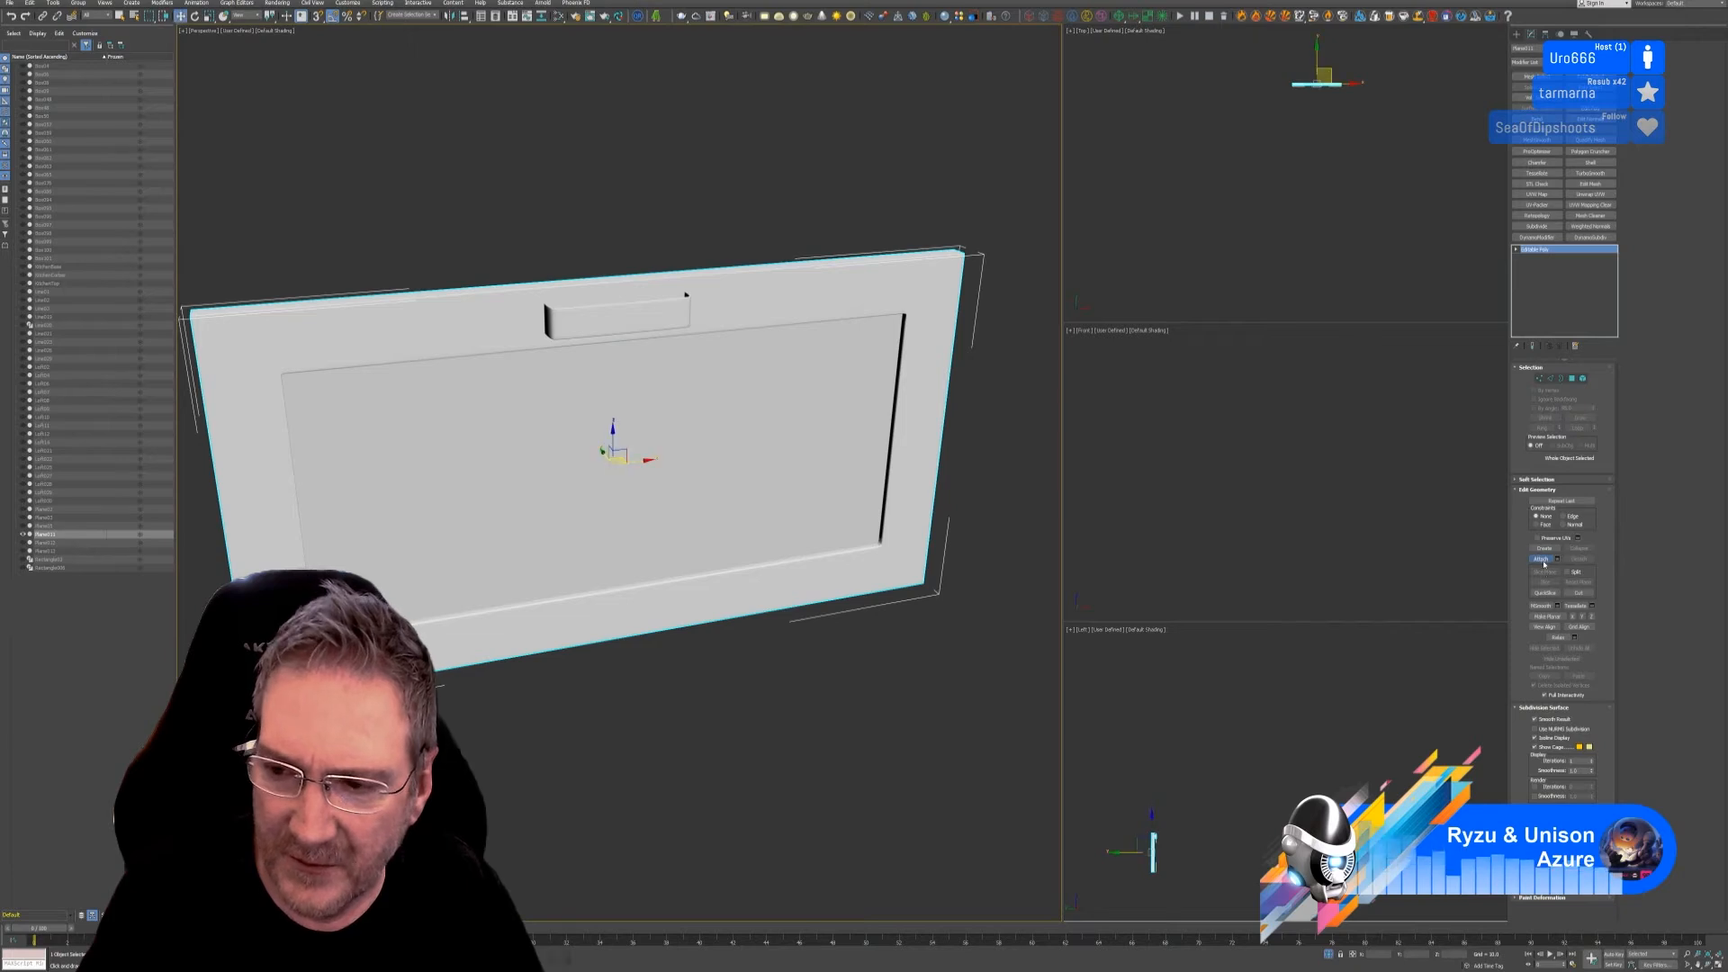
key("alt+q")
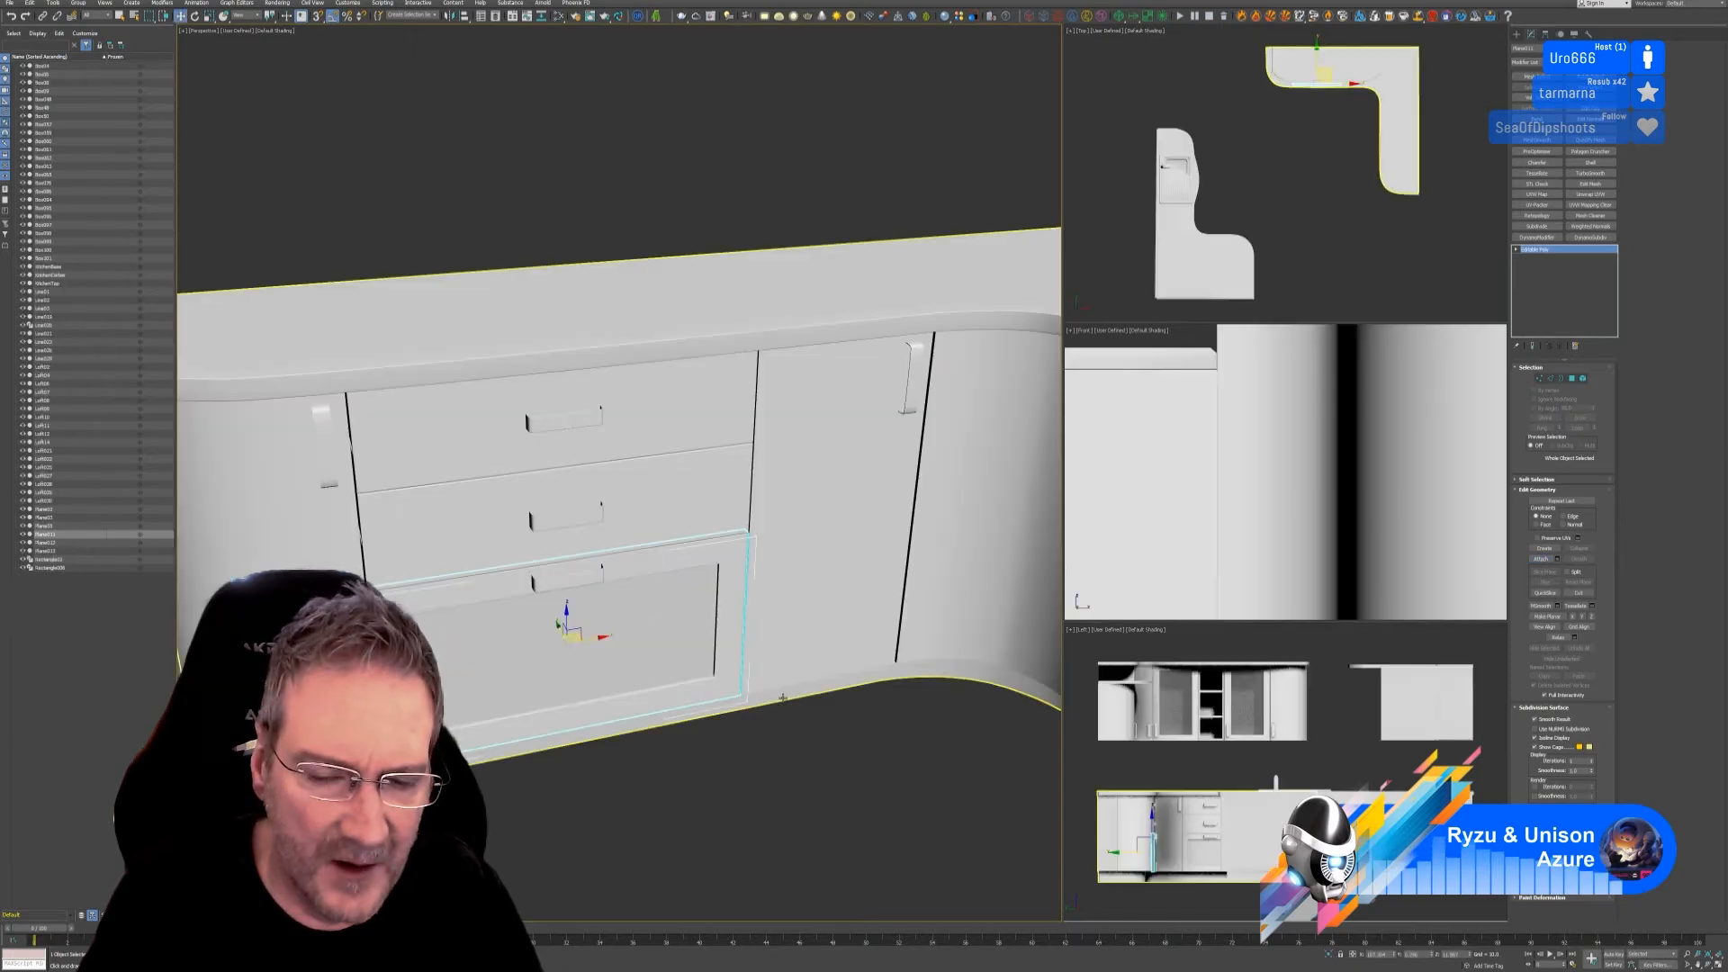
Step: Attach the door handle to the narrow flat base cabinet door between the drawers and the curved corner
scroll(644, 567, "down", 3)
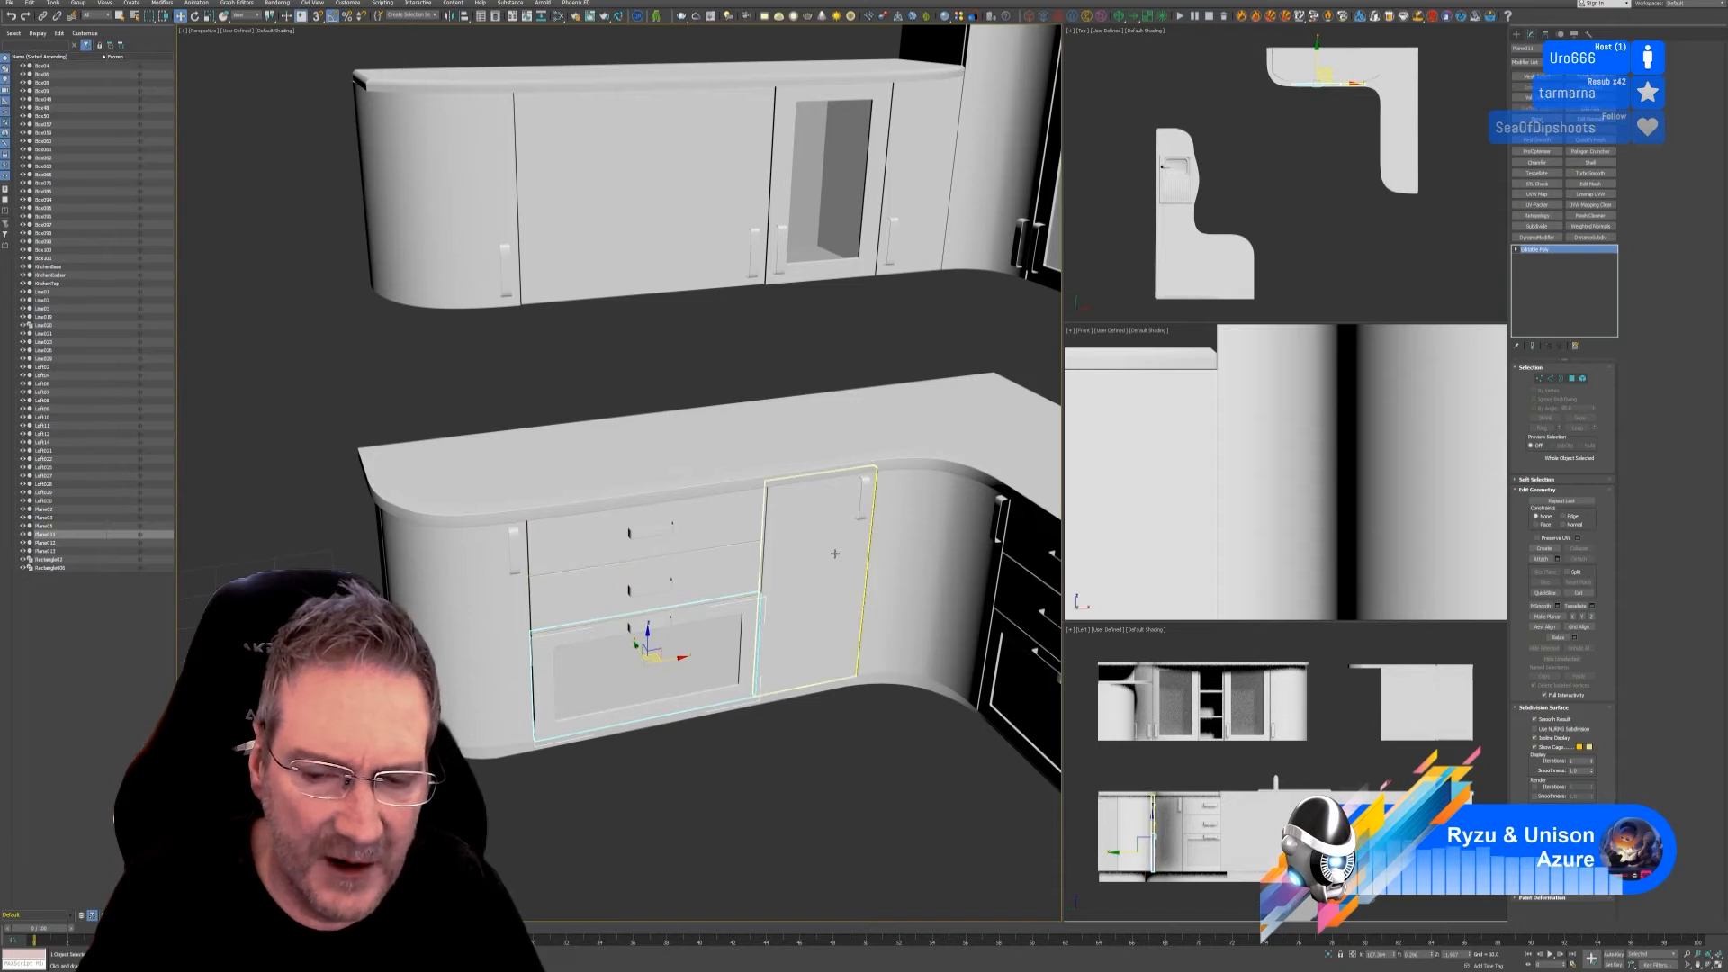
middle_click_drag(856, 706, 738, 710)
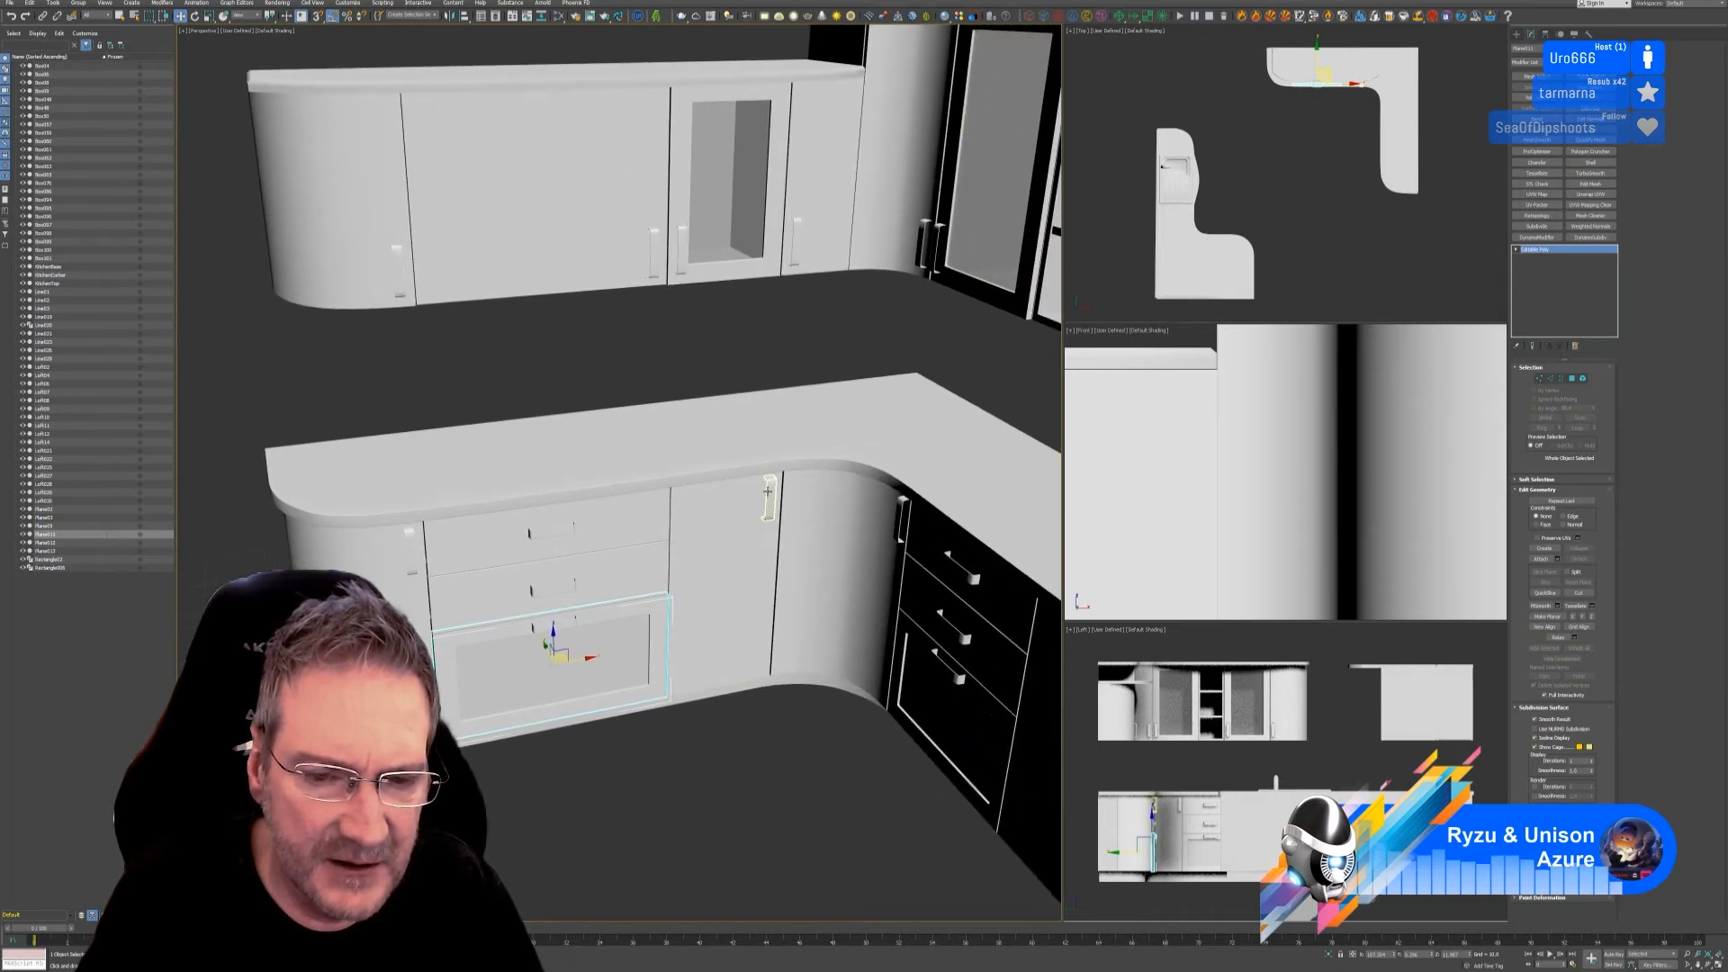
left_click(724, 576)
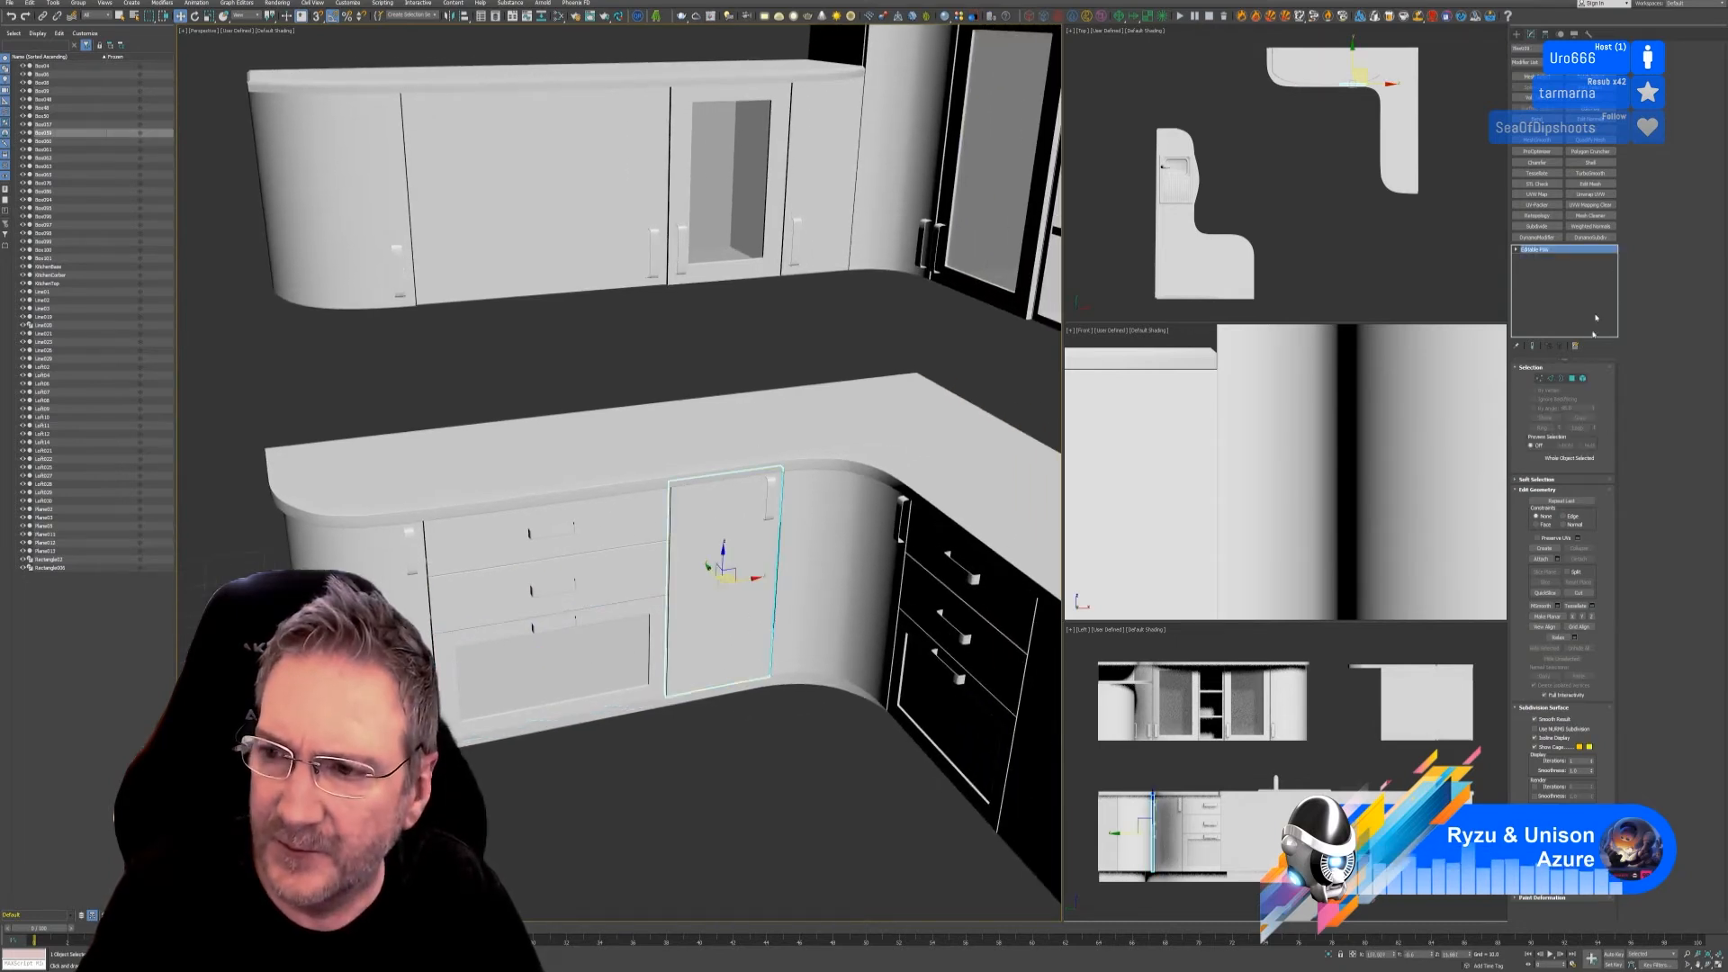
left_click(1550, 557)
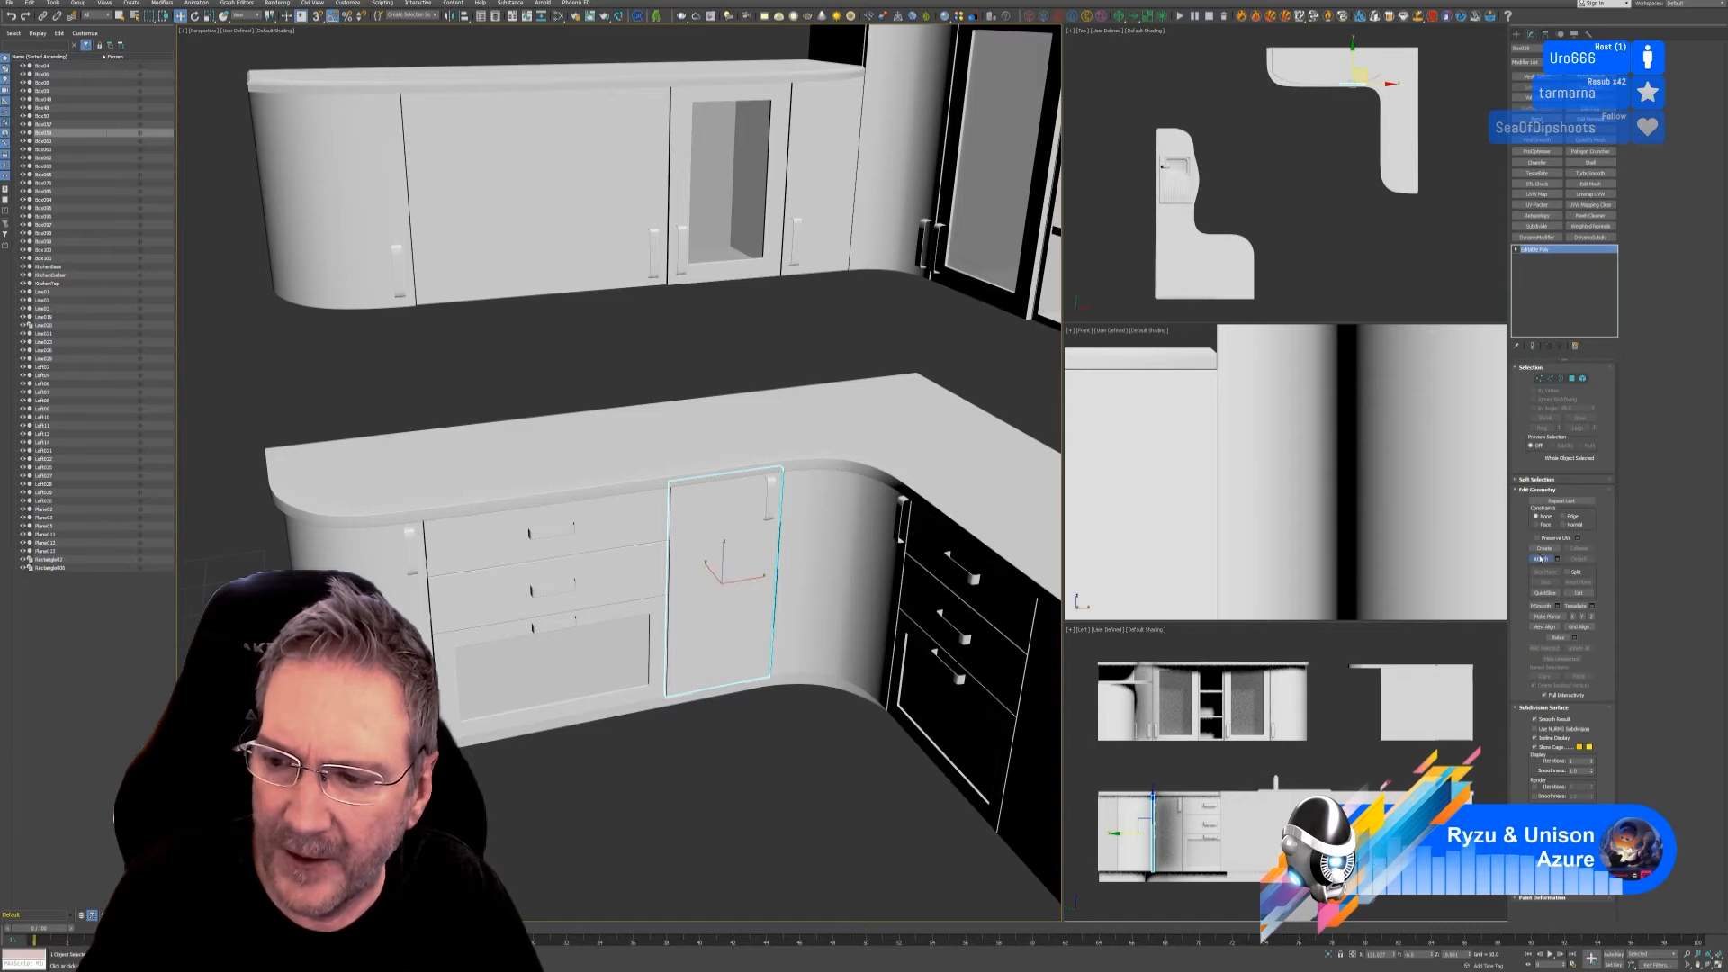
left_click(769, 506)
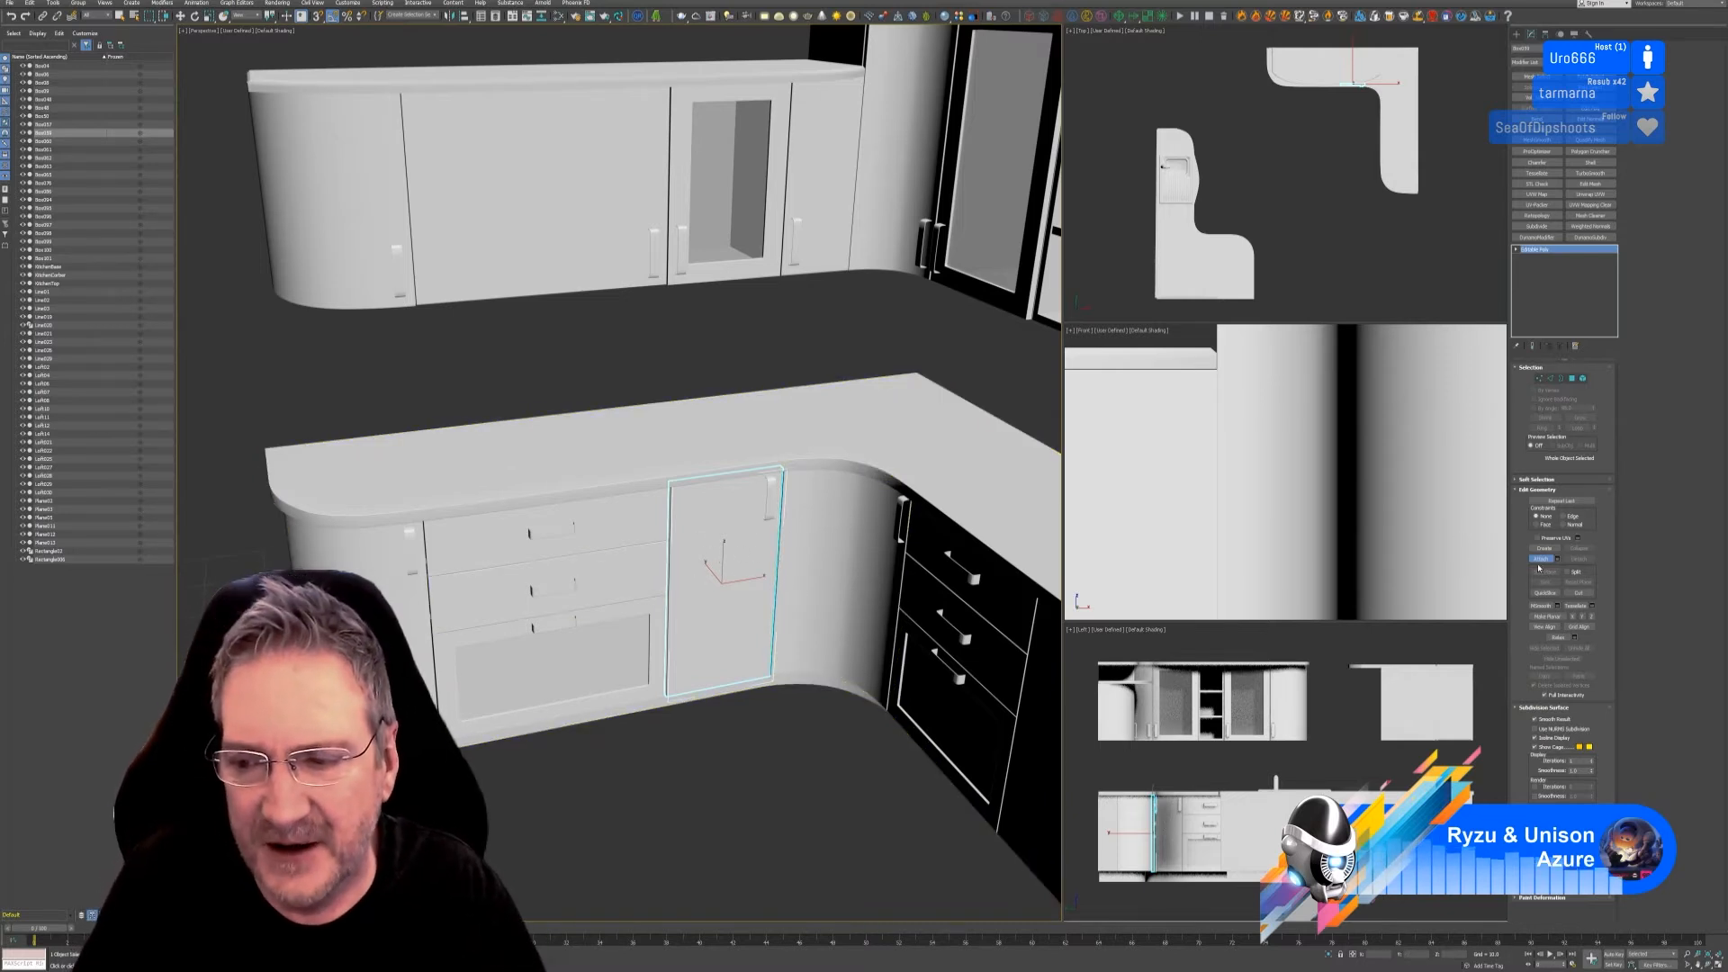
key("w")
scroll(823, 765, "down", 5)
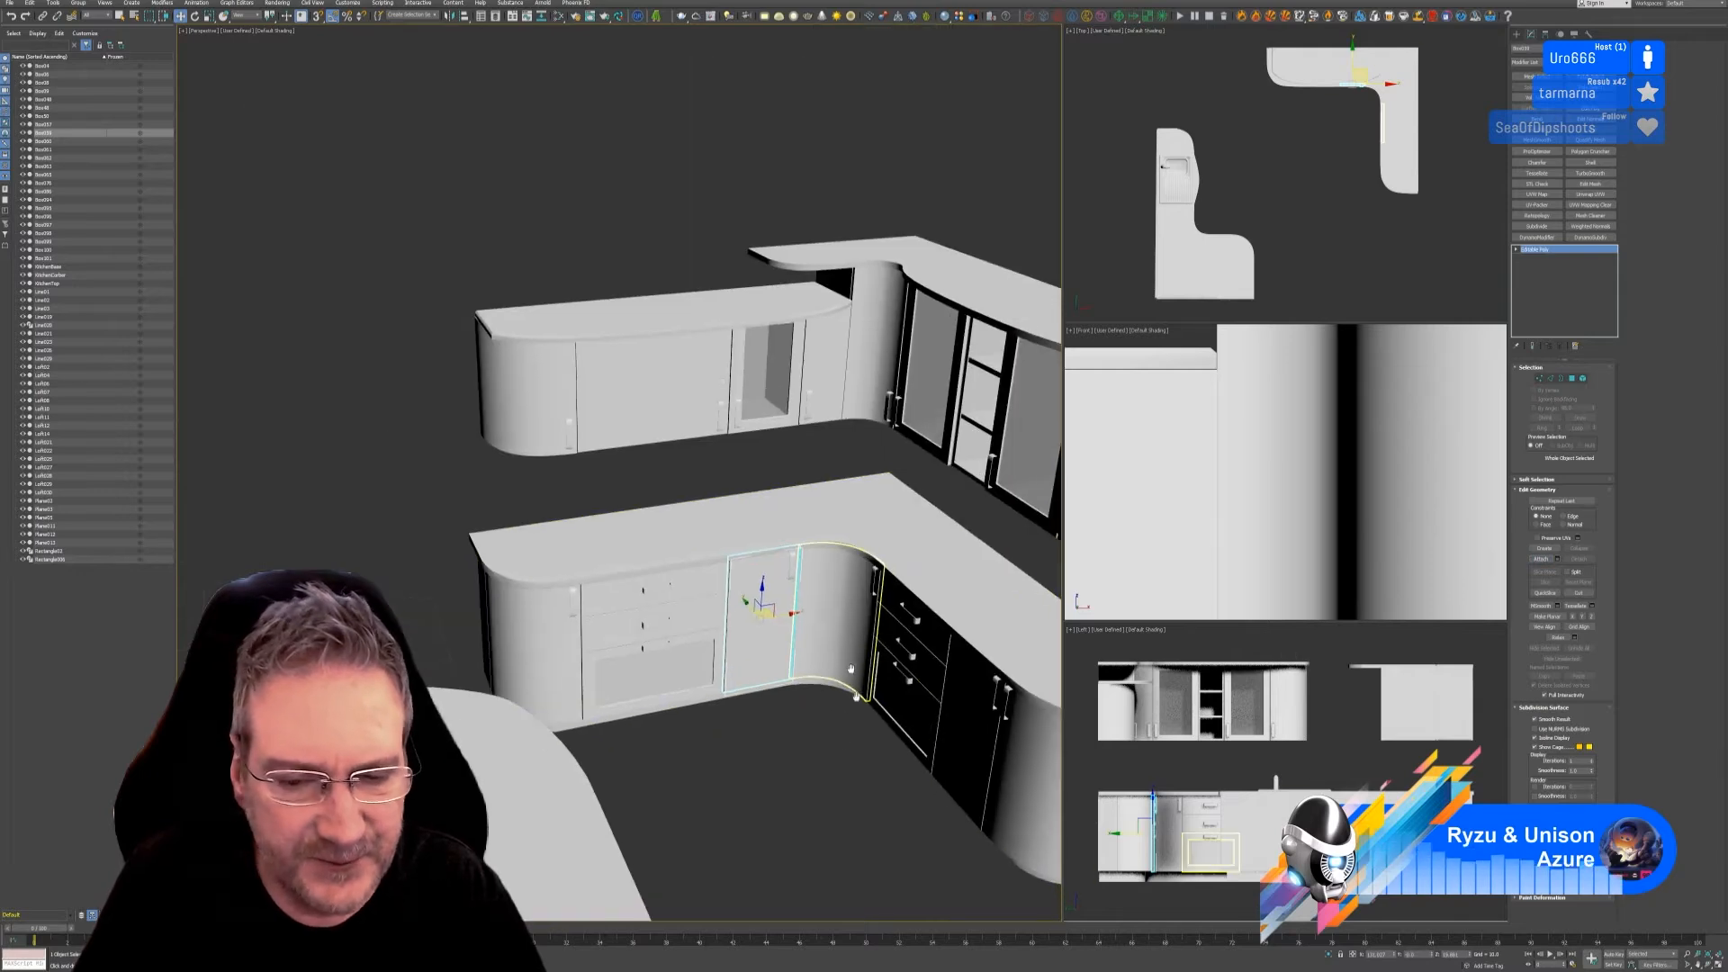
Step: Attach the bar handle to the top drawer front of the three-drawer base unit beside the curved corner
scroll(864, 766, "up", 5)
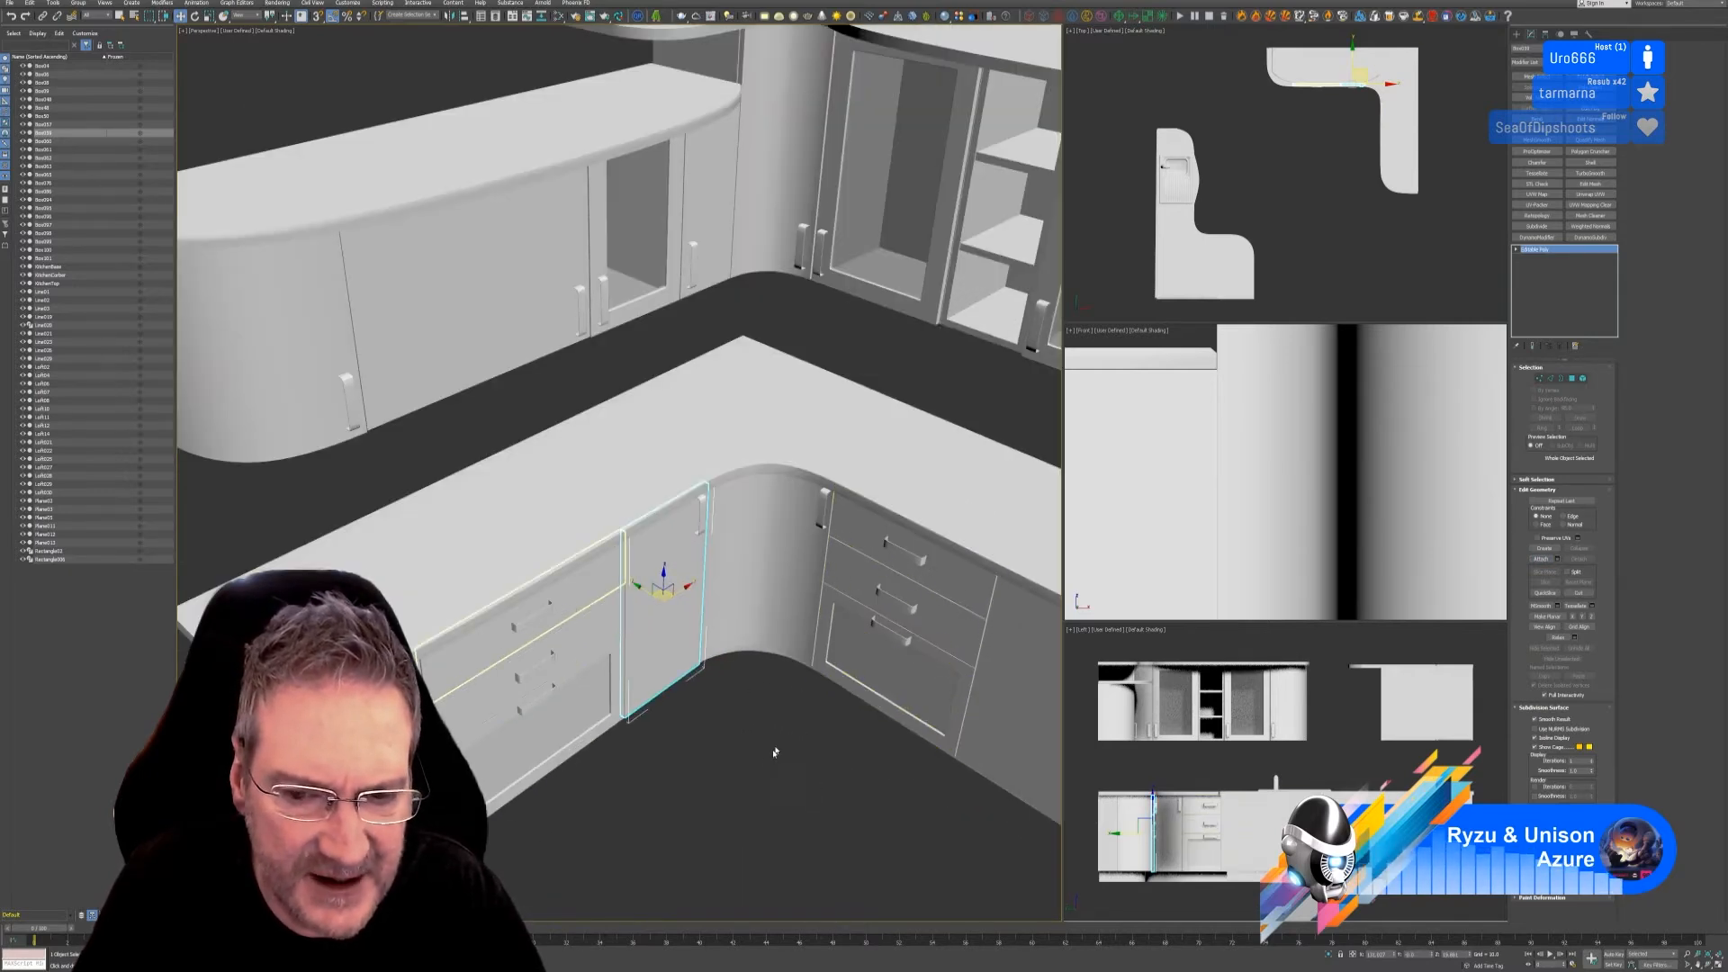
mouse_move(774, 751)
middle_mouse_down("alt")
mouse_move(759, 770)
mouse_move(790, 766)
middle_mouse_up("alt")
scroll(957, 571, "up", 3)
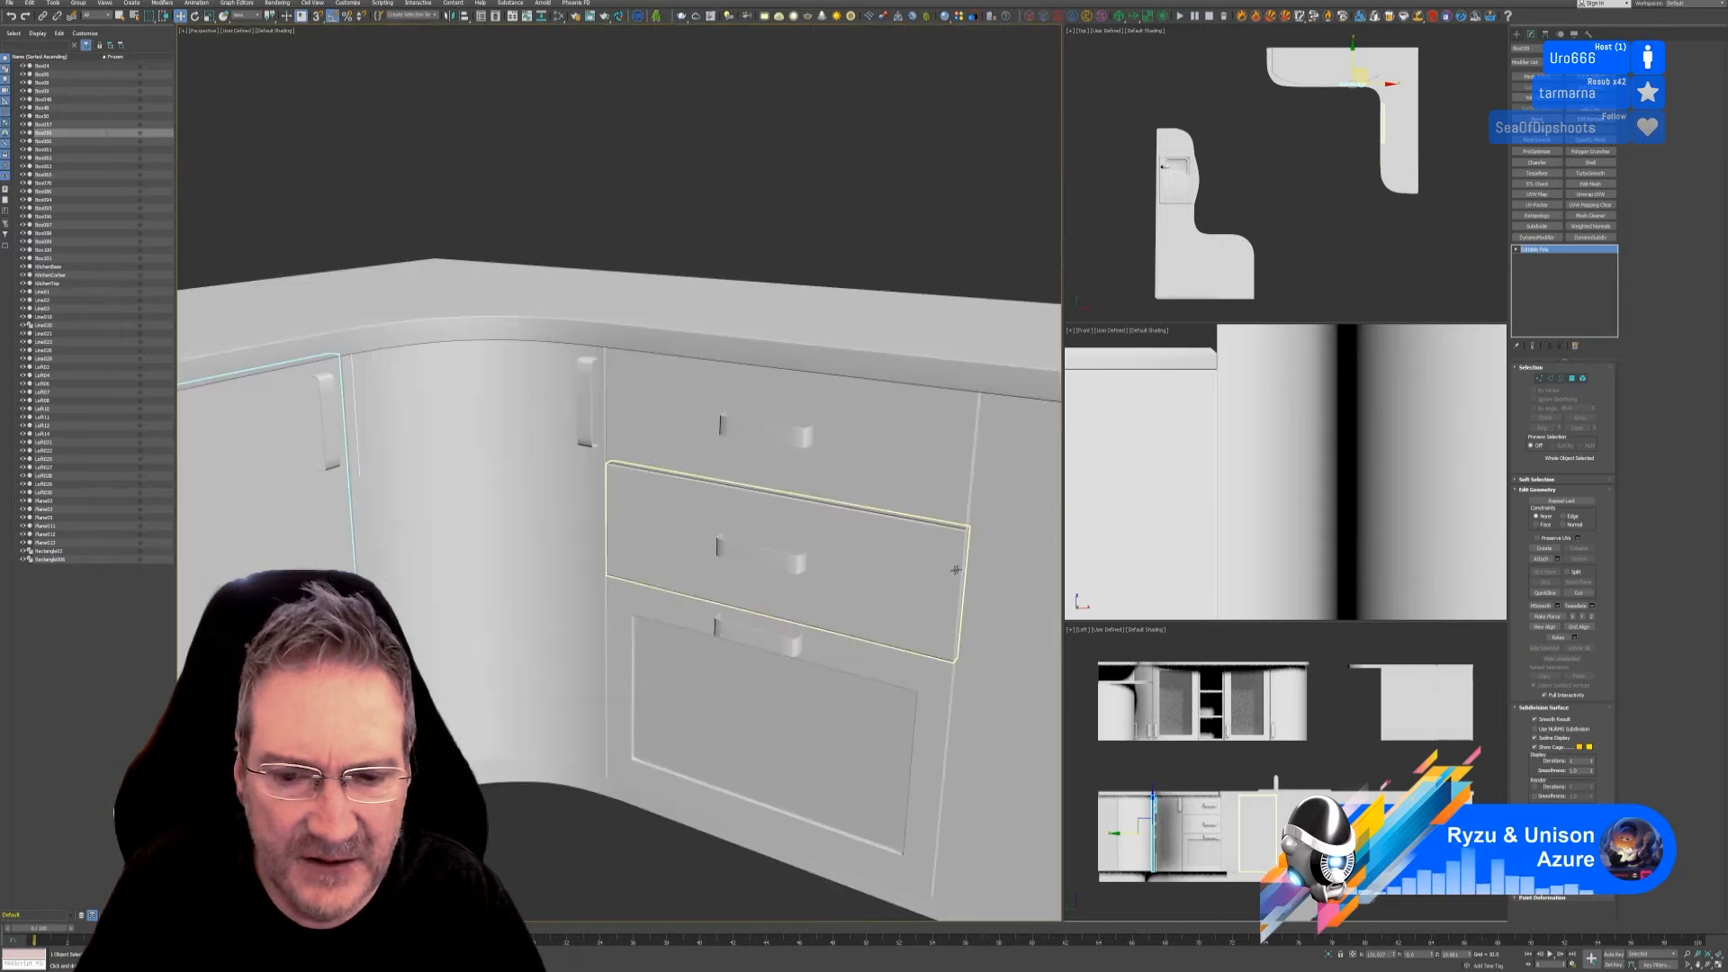
left_click(833, 445)
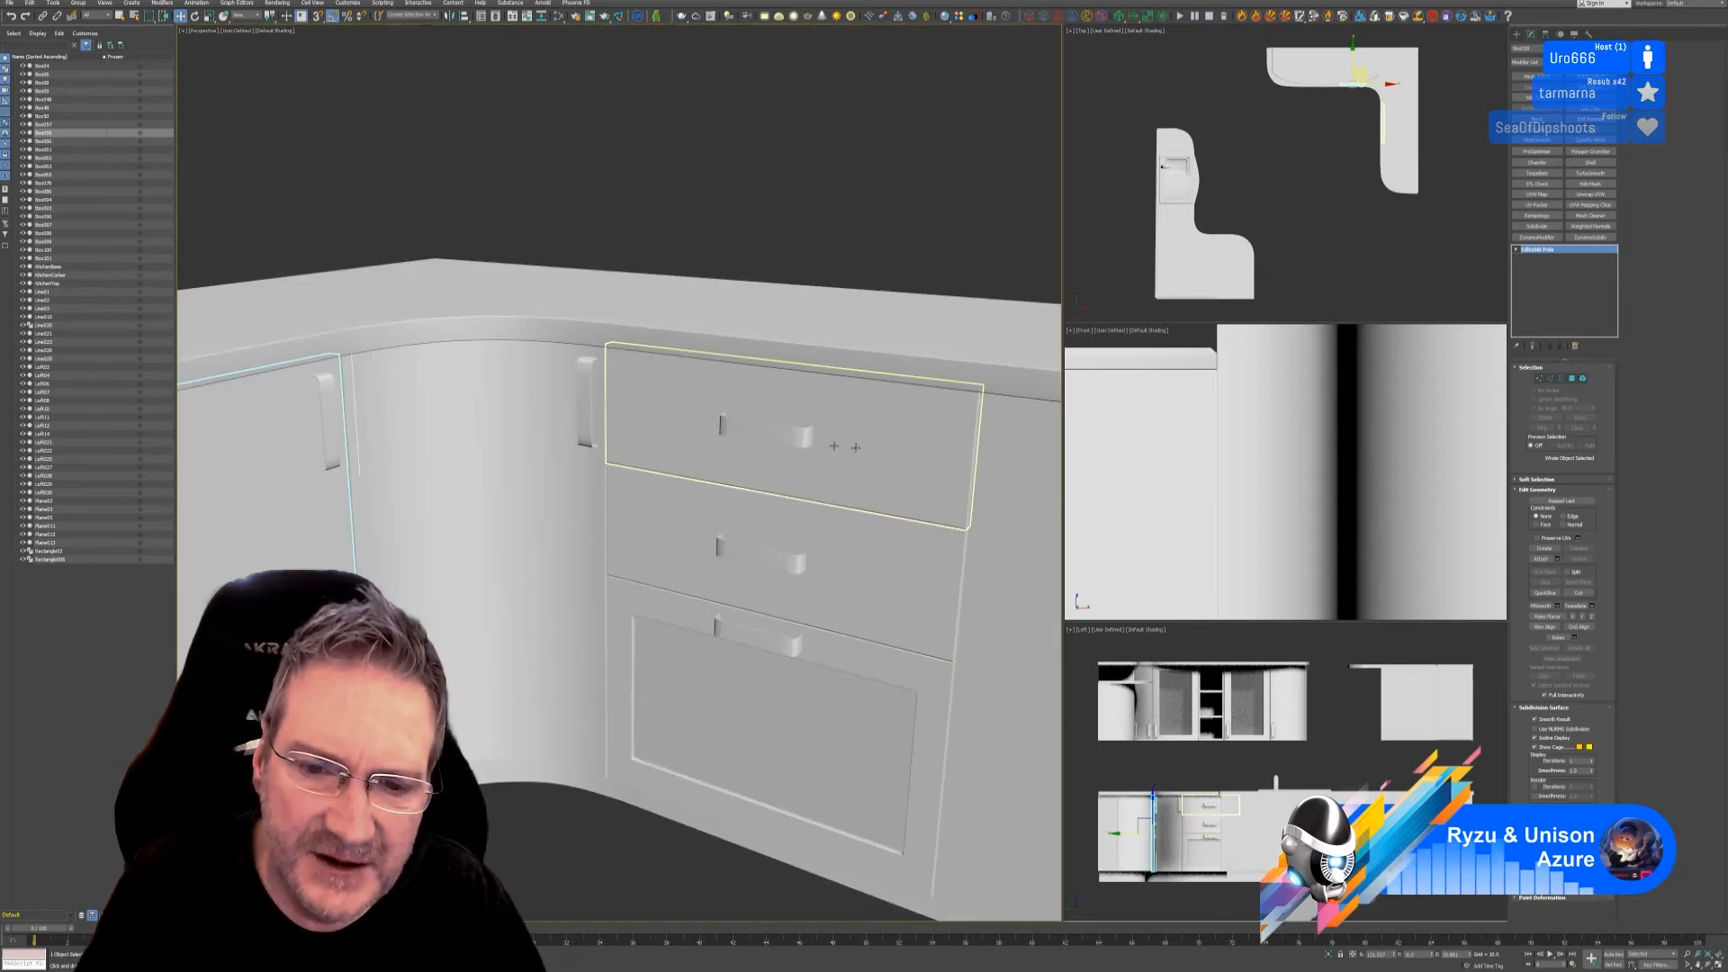
left_click(834, 445)
left_click(1540, 558)
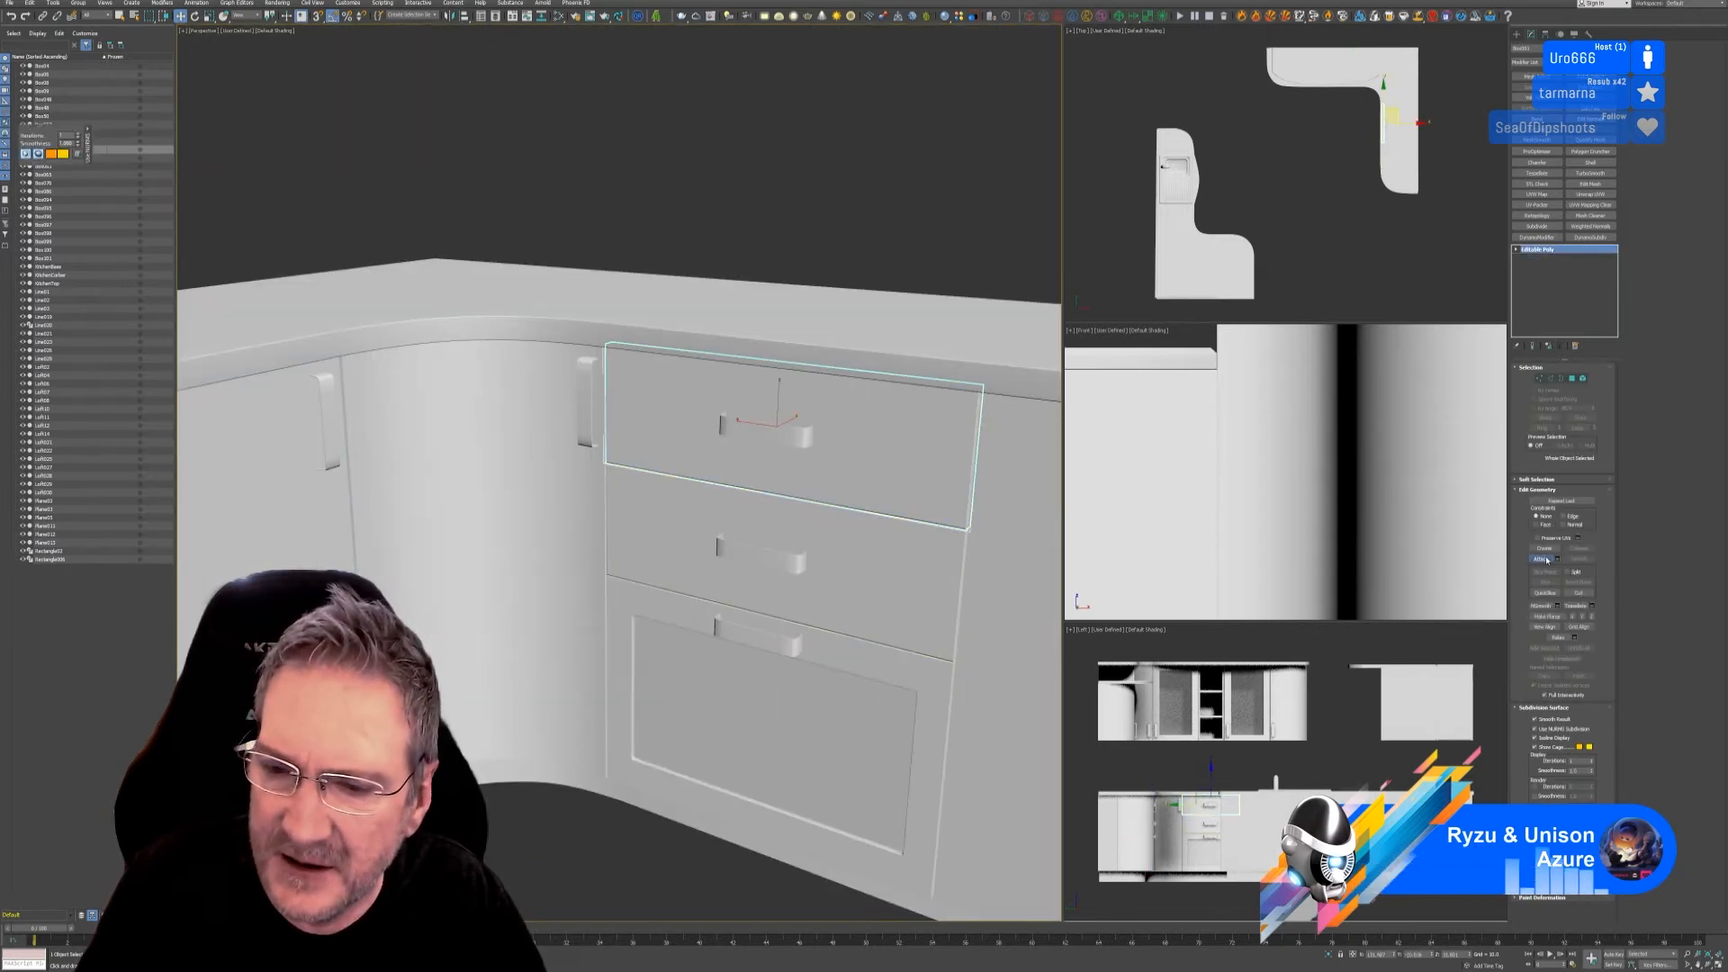
left_click(825, 458)
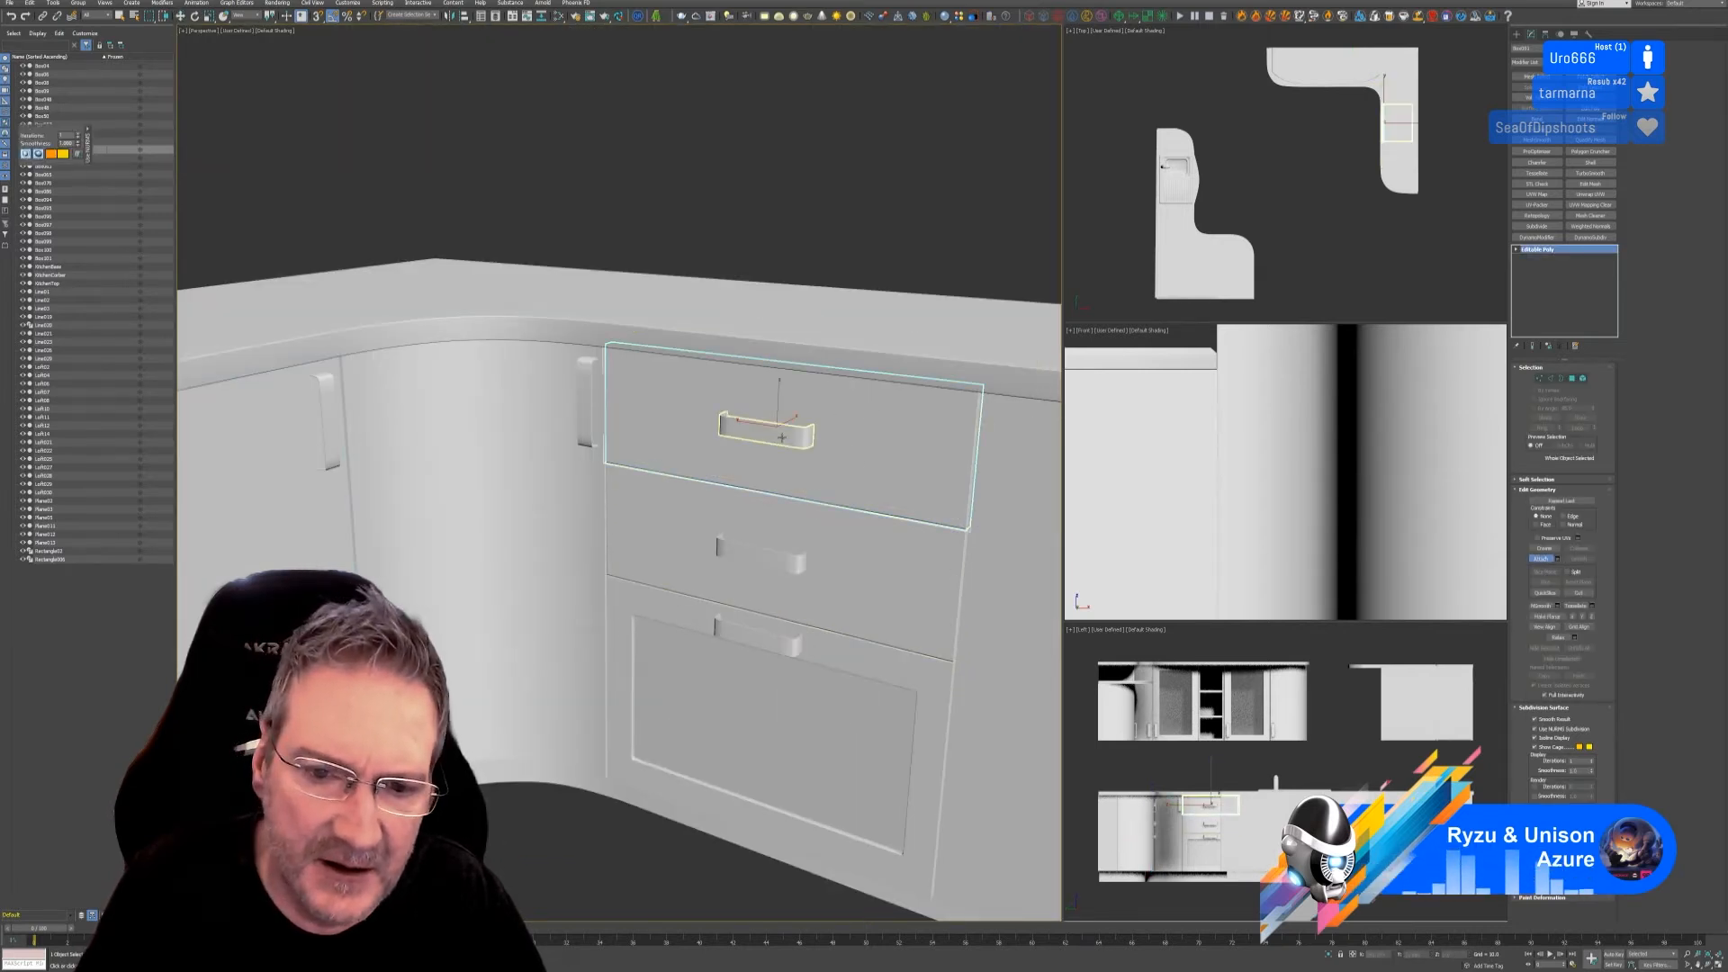
left_click(1540, 559)
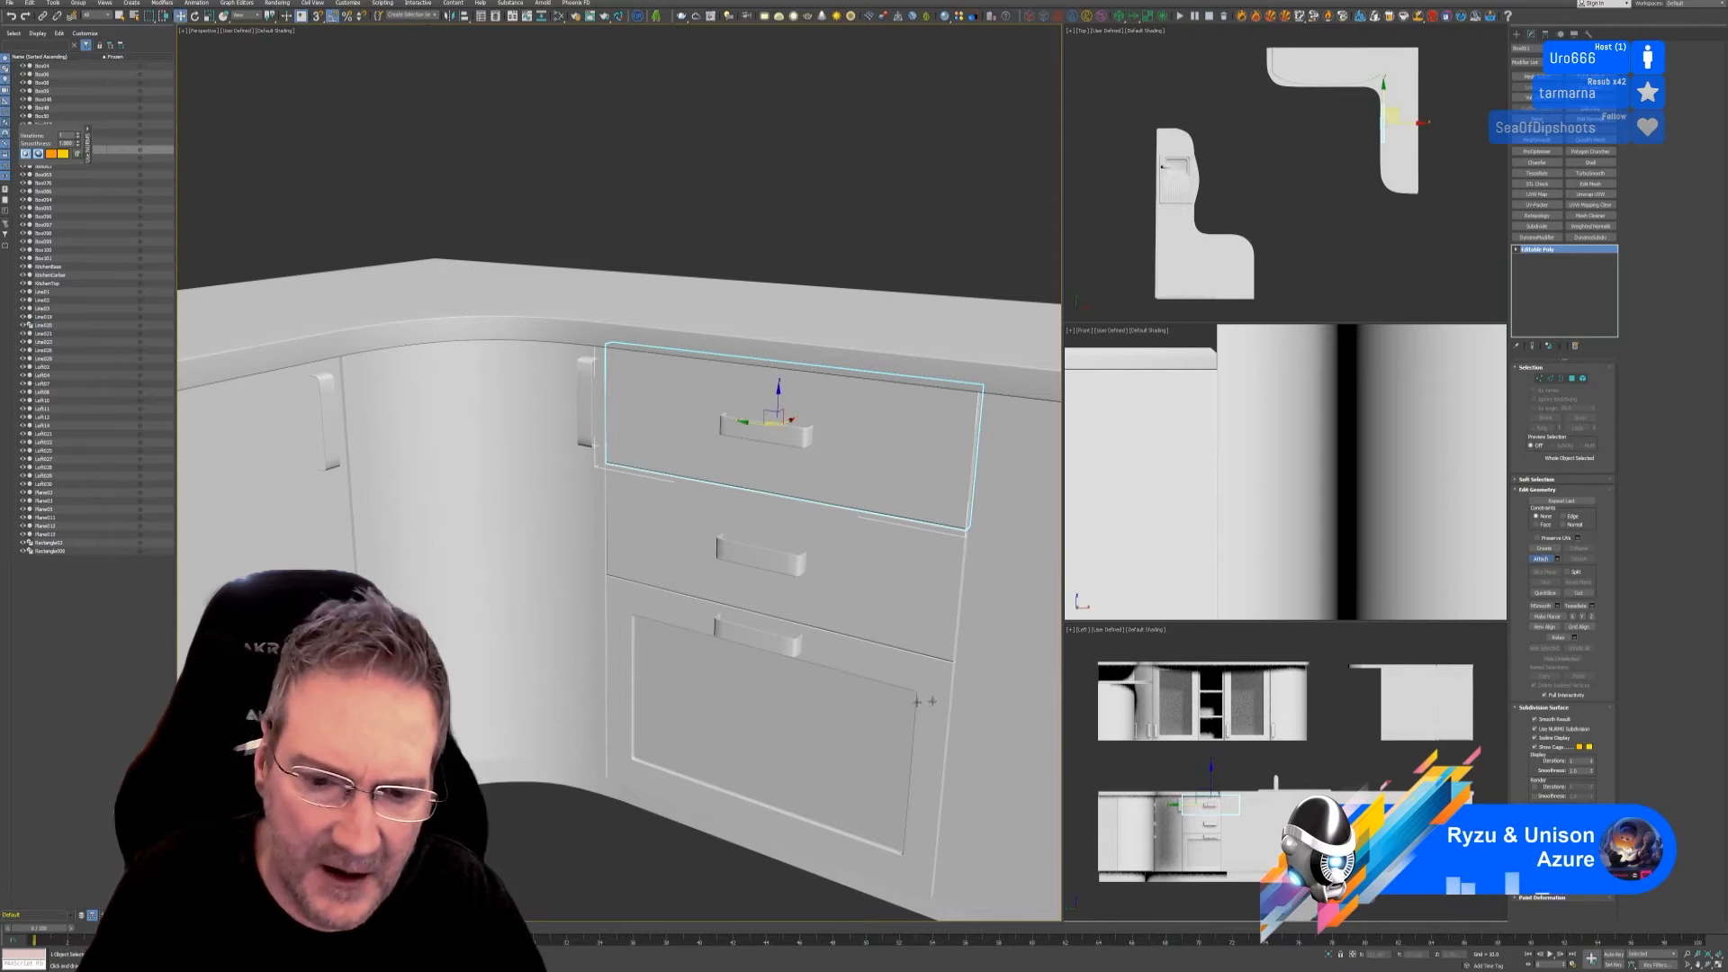
Step: Isolate the bottom drawer's frame and inset panel, and reset the transforms of both with Reset XForm
left_click(827, 694)
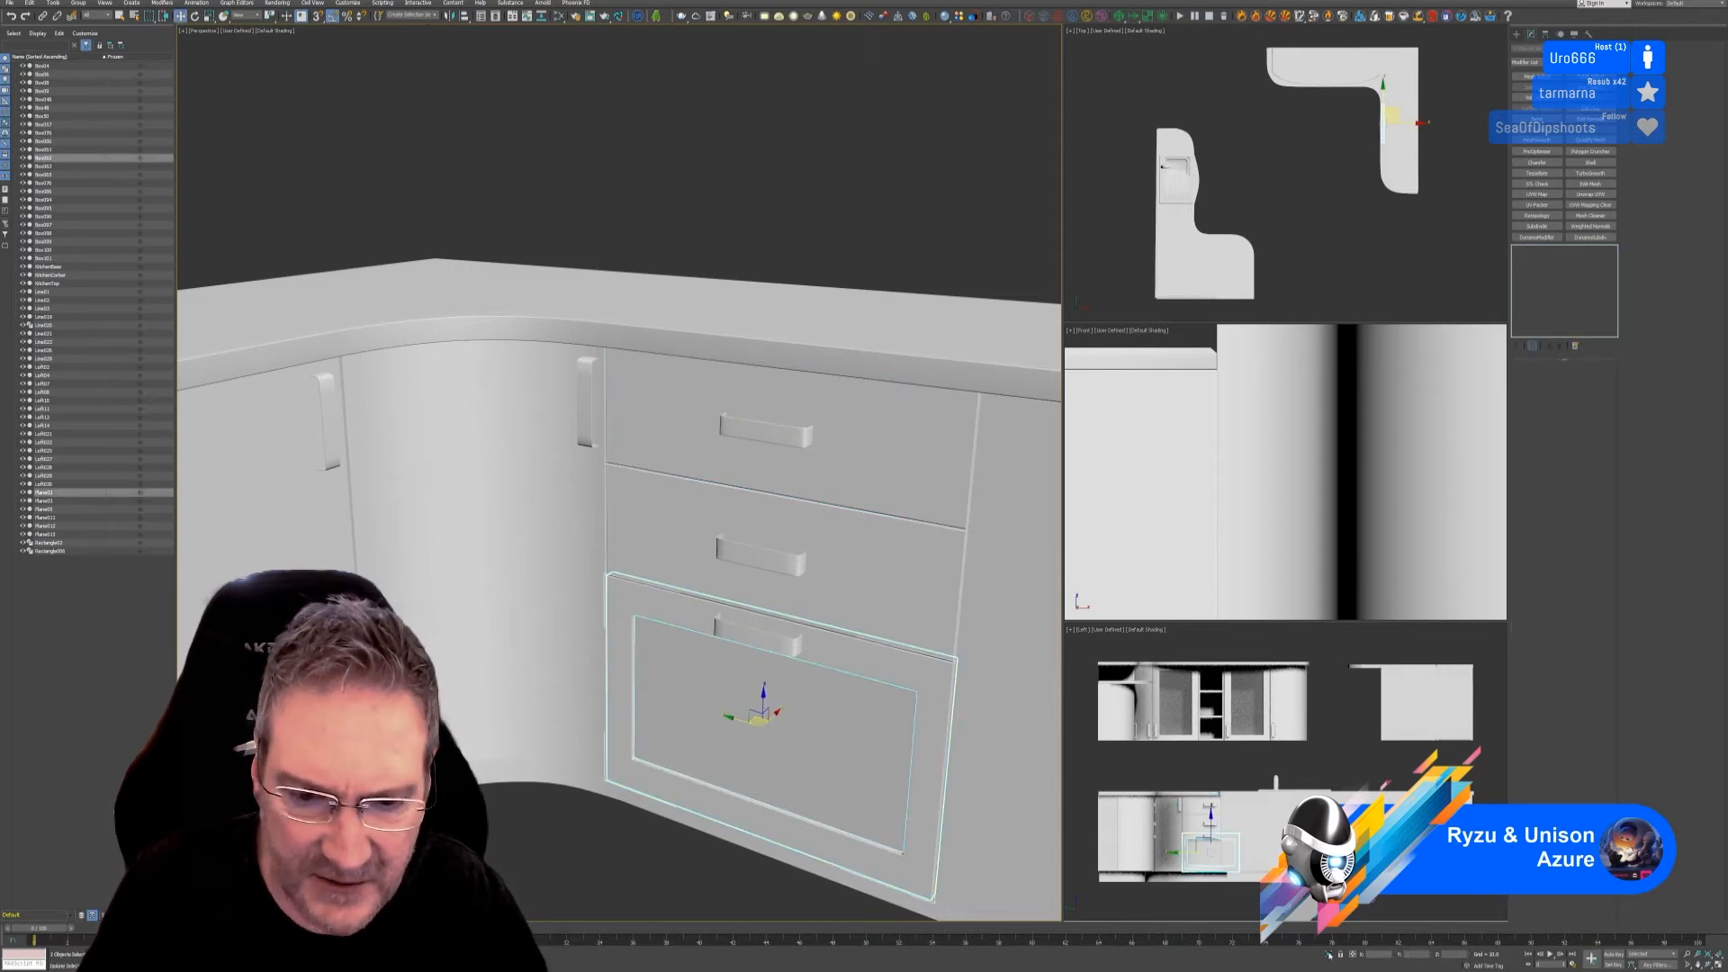
left_click(1328, 954)
left_click(710, 760)
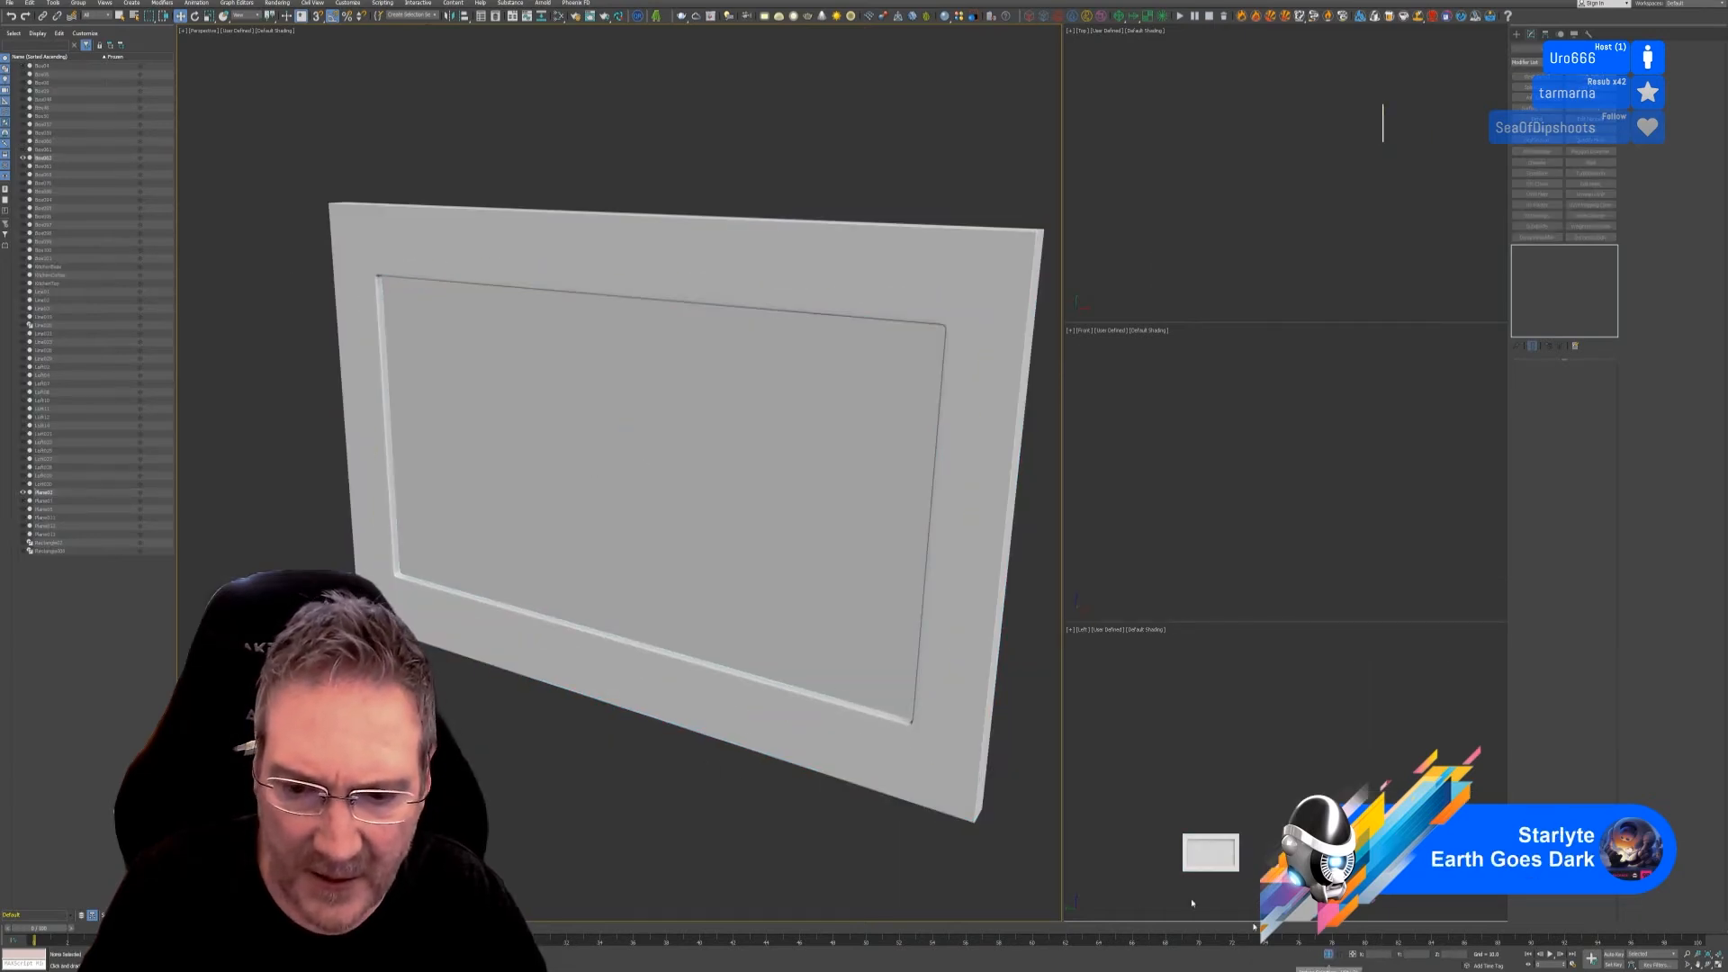
left_click(958, 781)
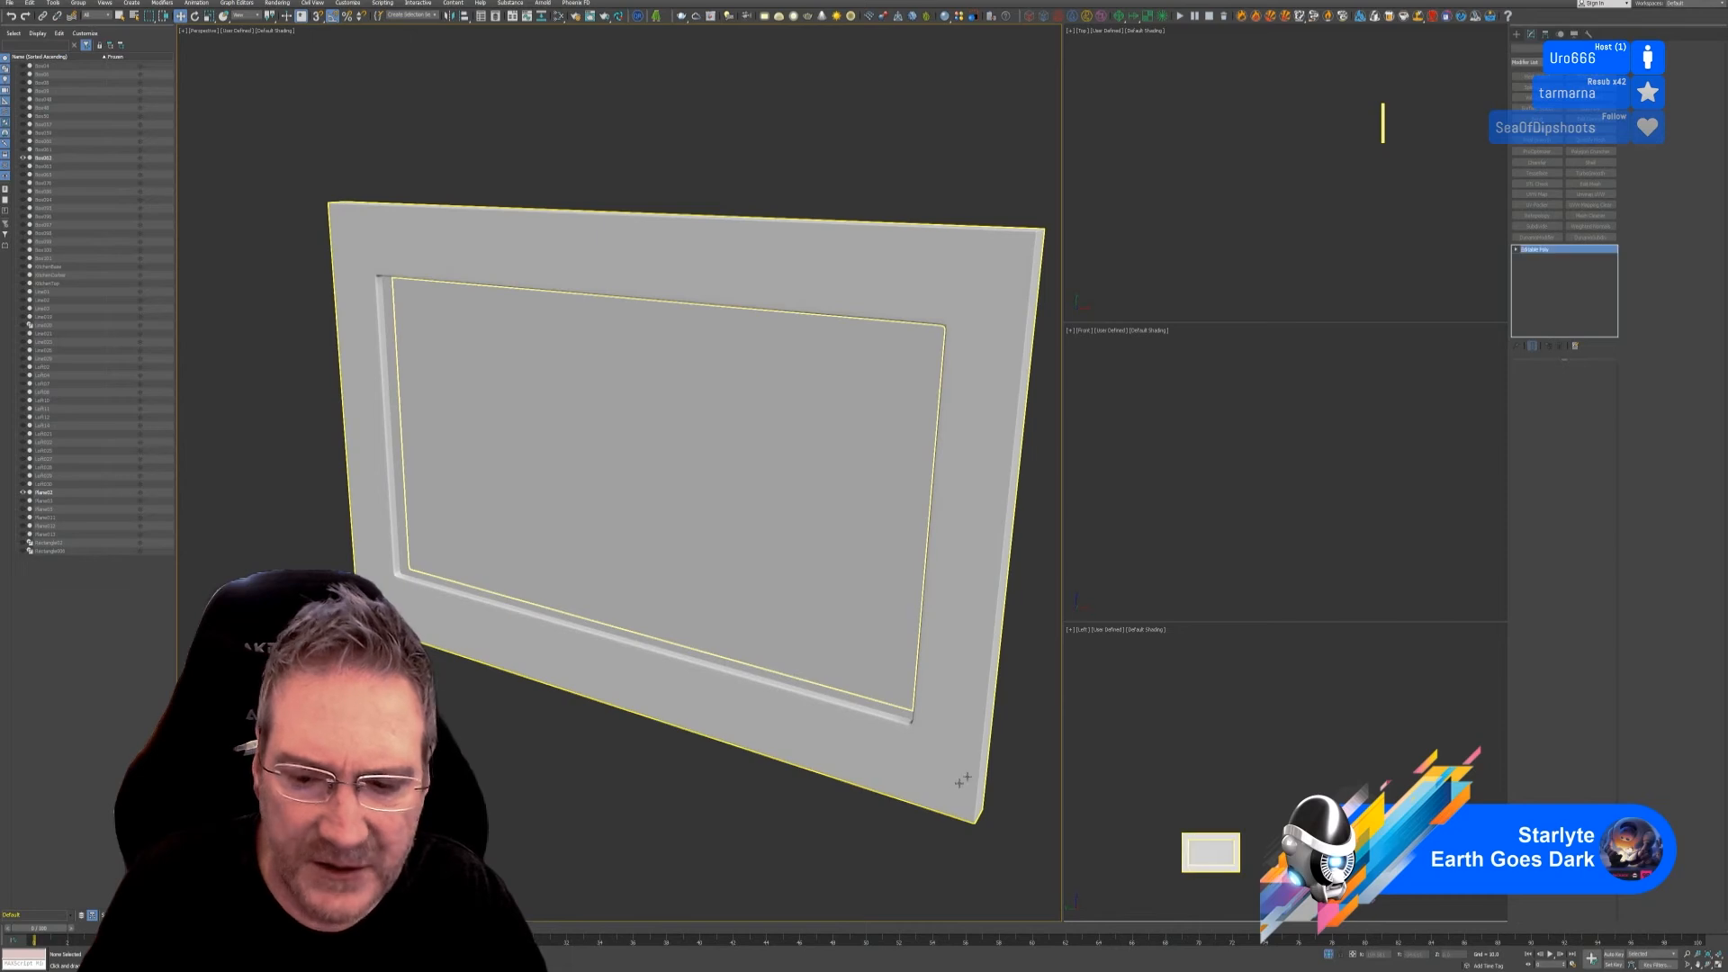
left_click(1587, 33)
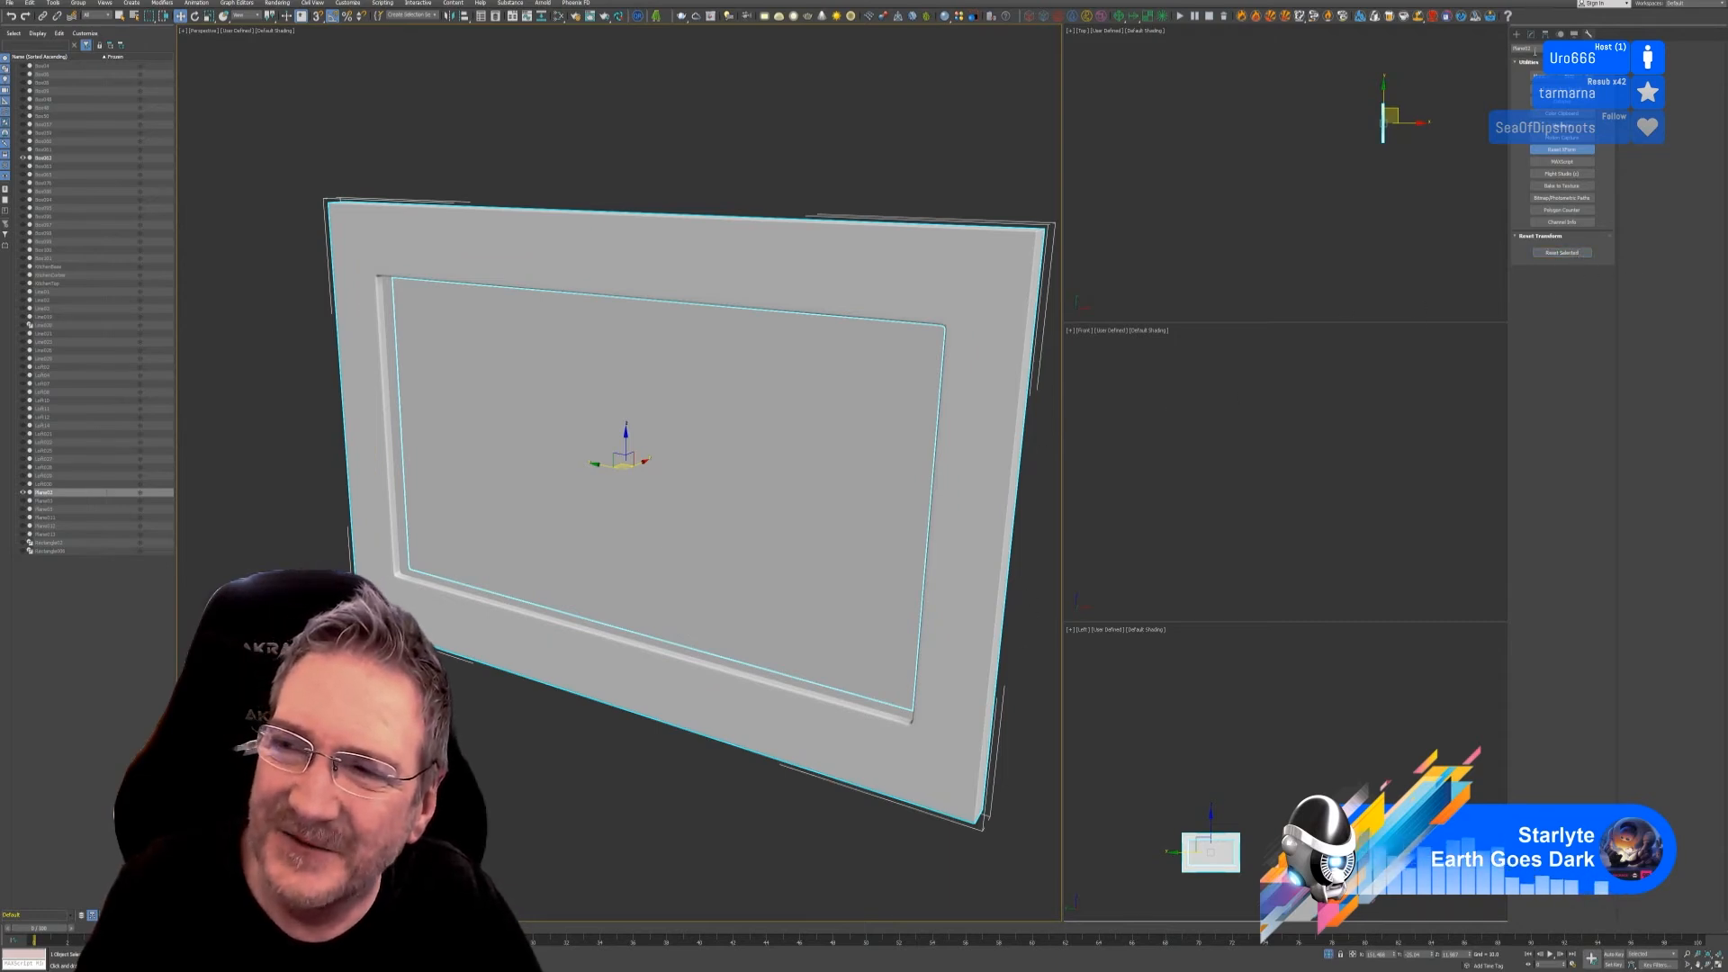
left_click(992, 308)
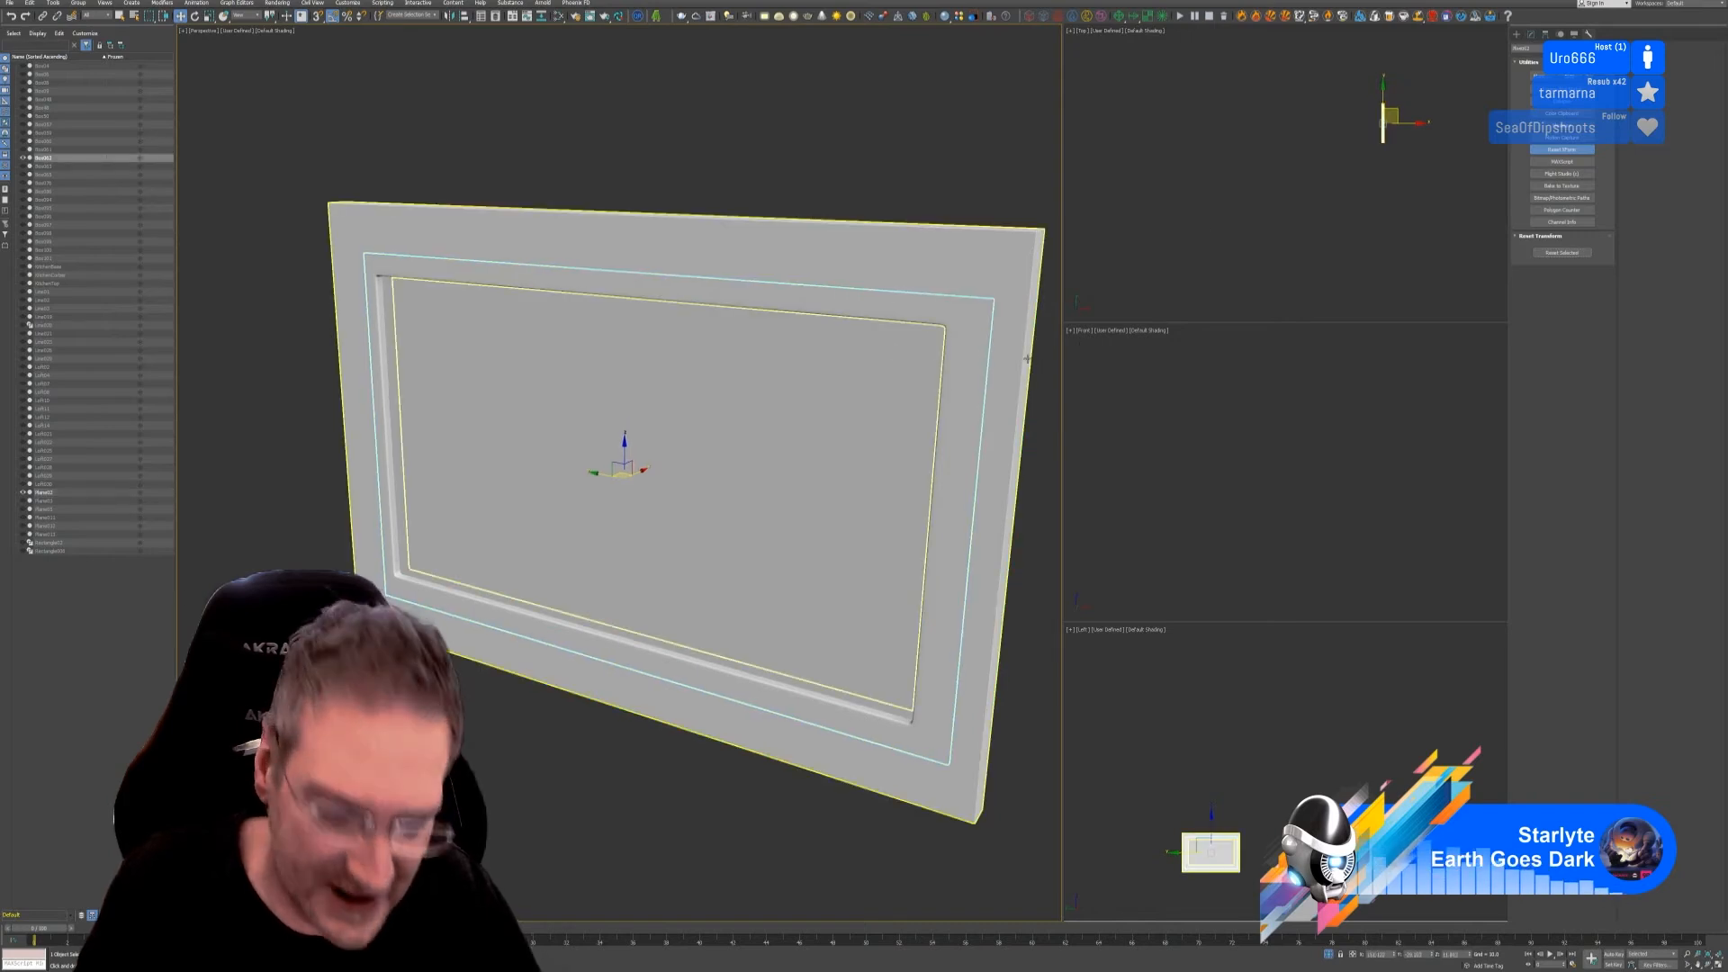
left_click(1563, 253)
Step: Collapse the full modifier stacks of the bottom drawer's inset panel and frame, and clear the selection
left_click(1533, 34)
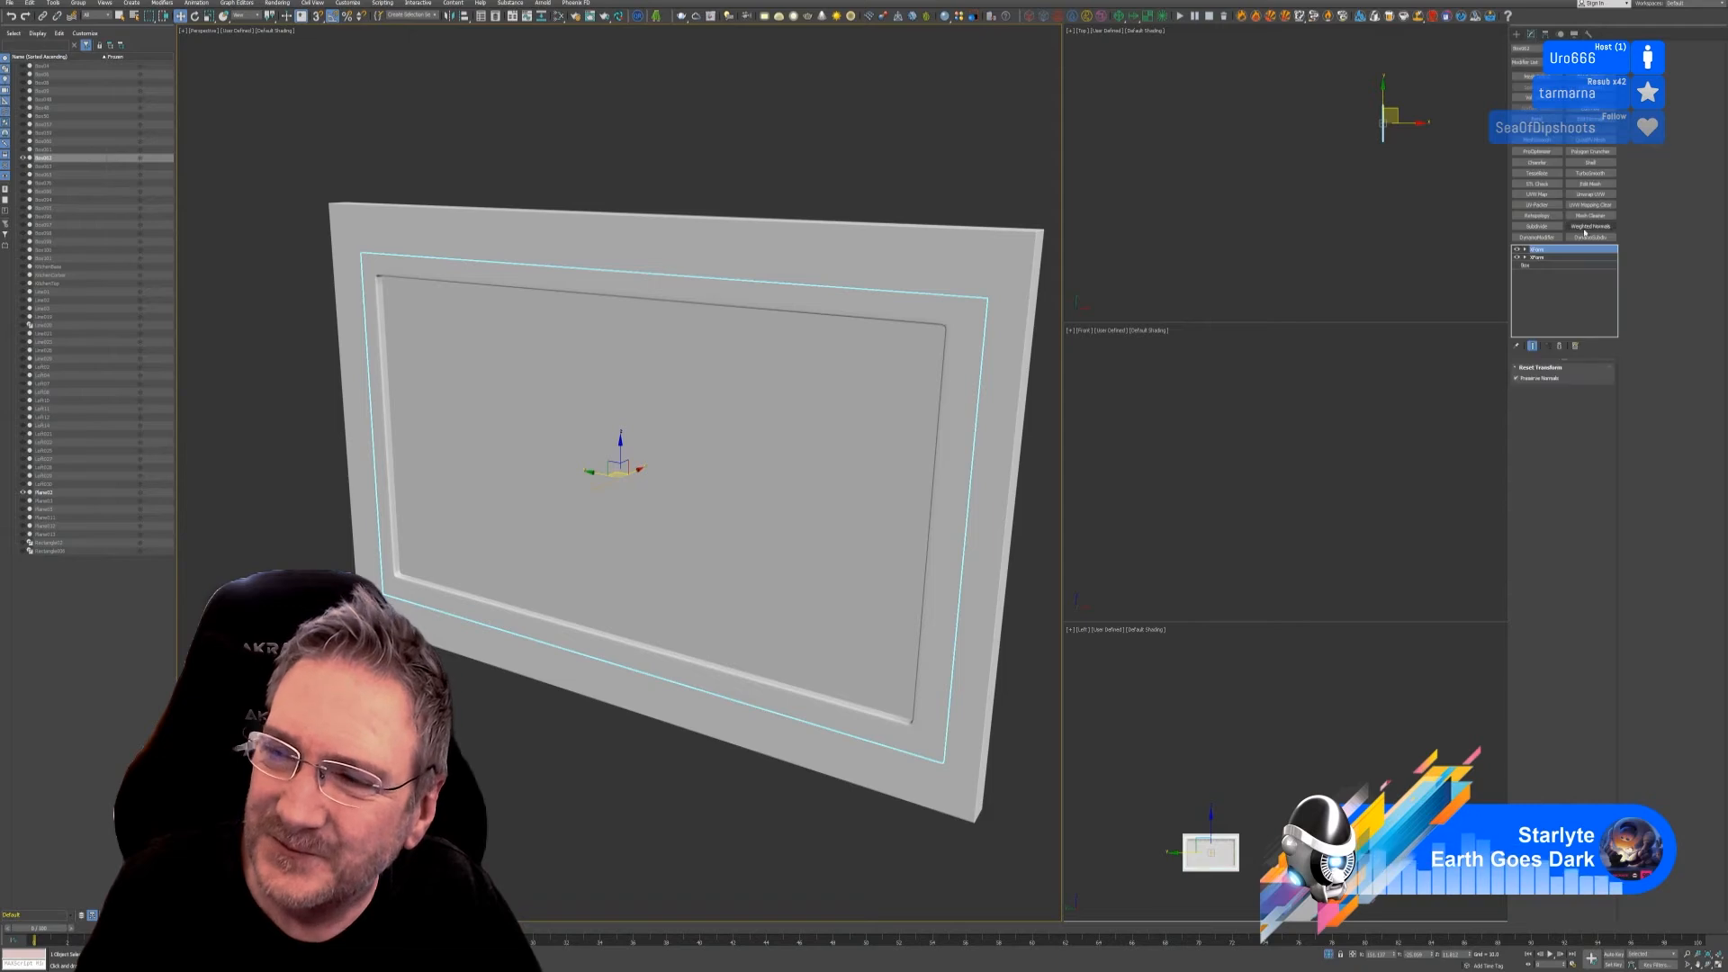
right_click(1546, 257)
left_click(1576, 350)
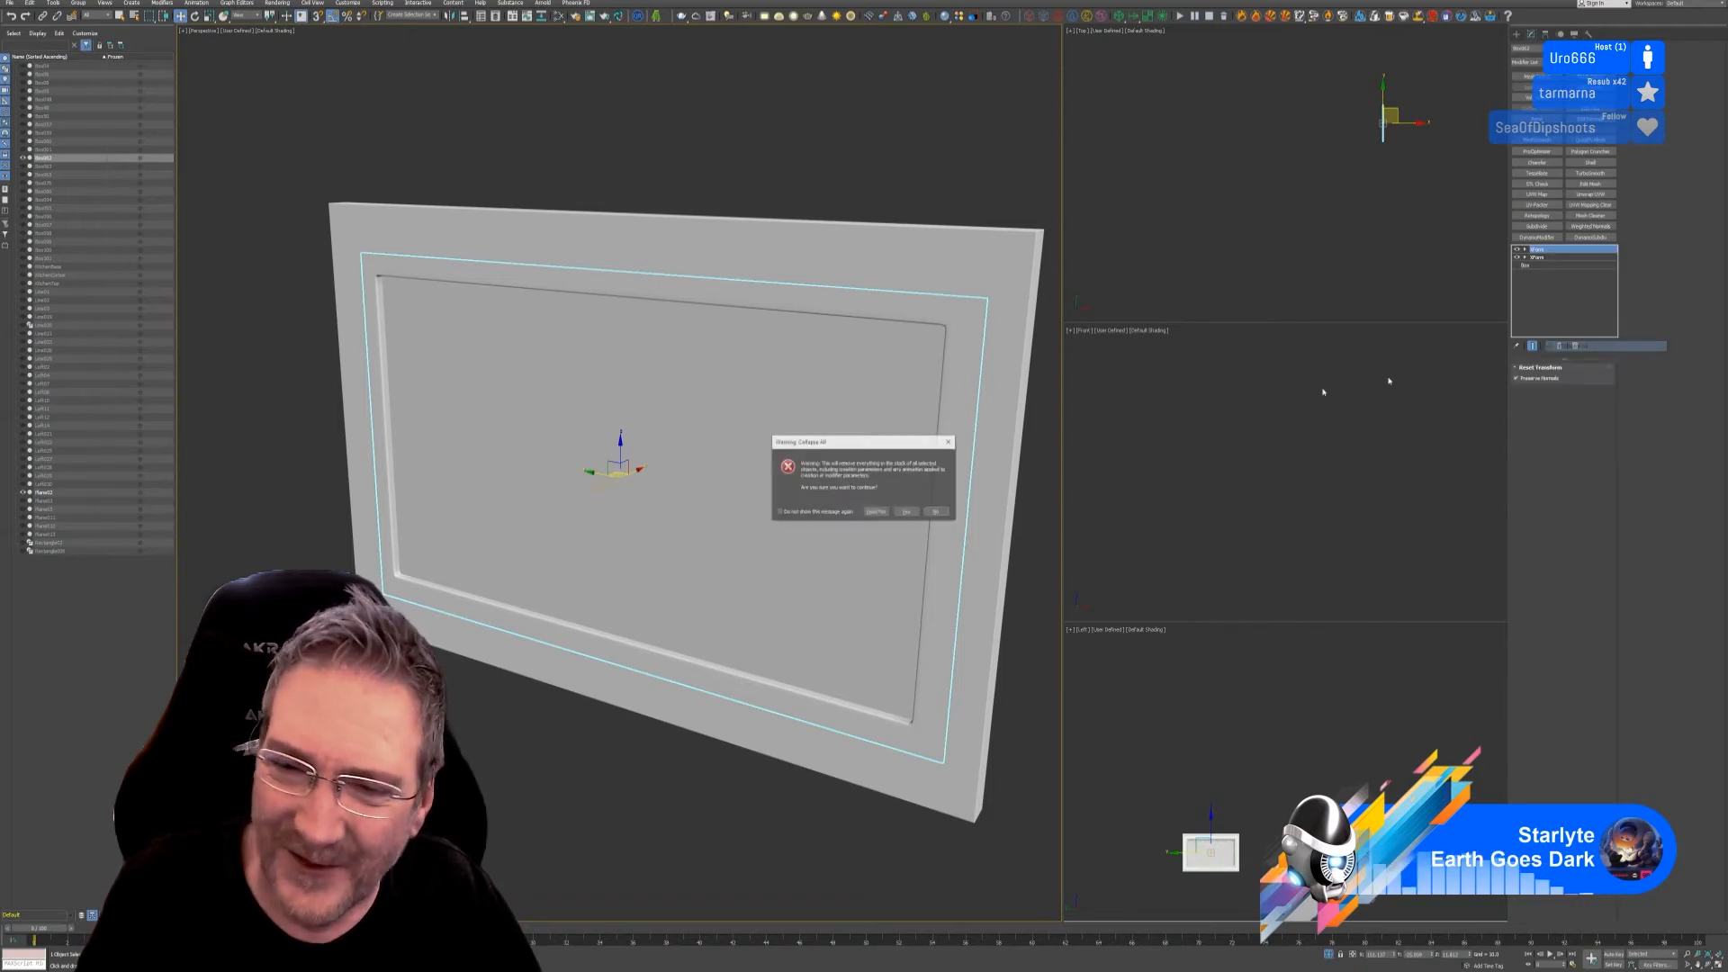
left_click(899, 512)
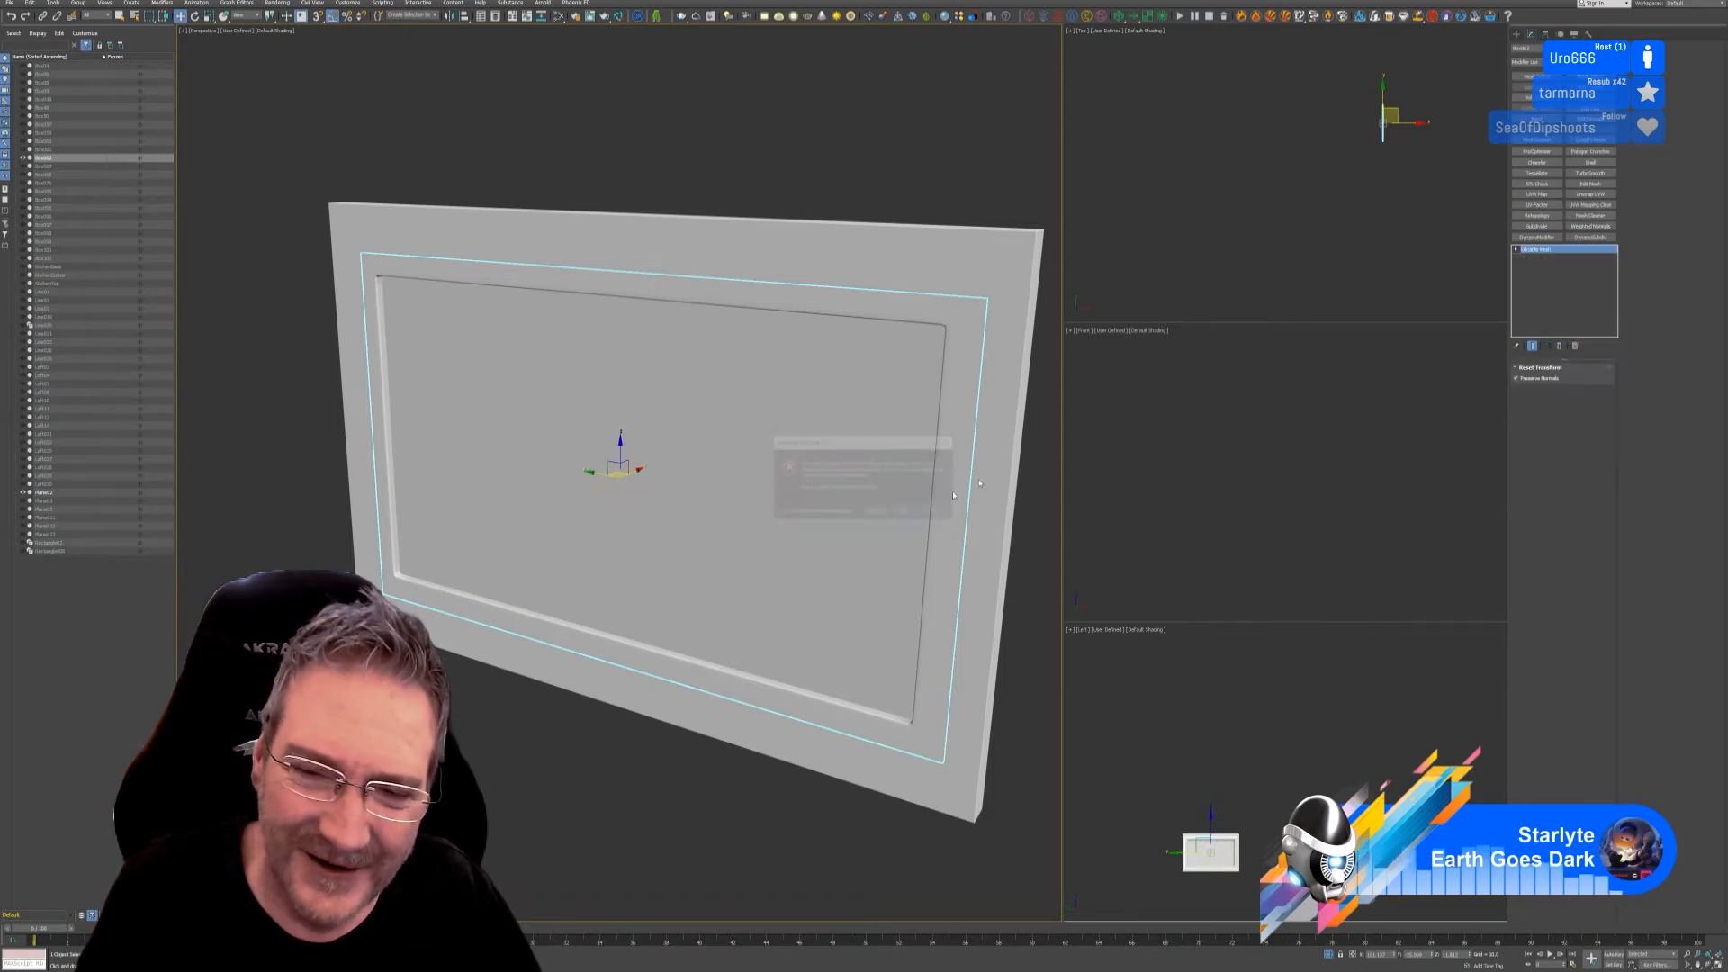
left_click(1044, 292)
right_click(1541, 250)
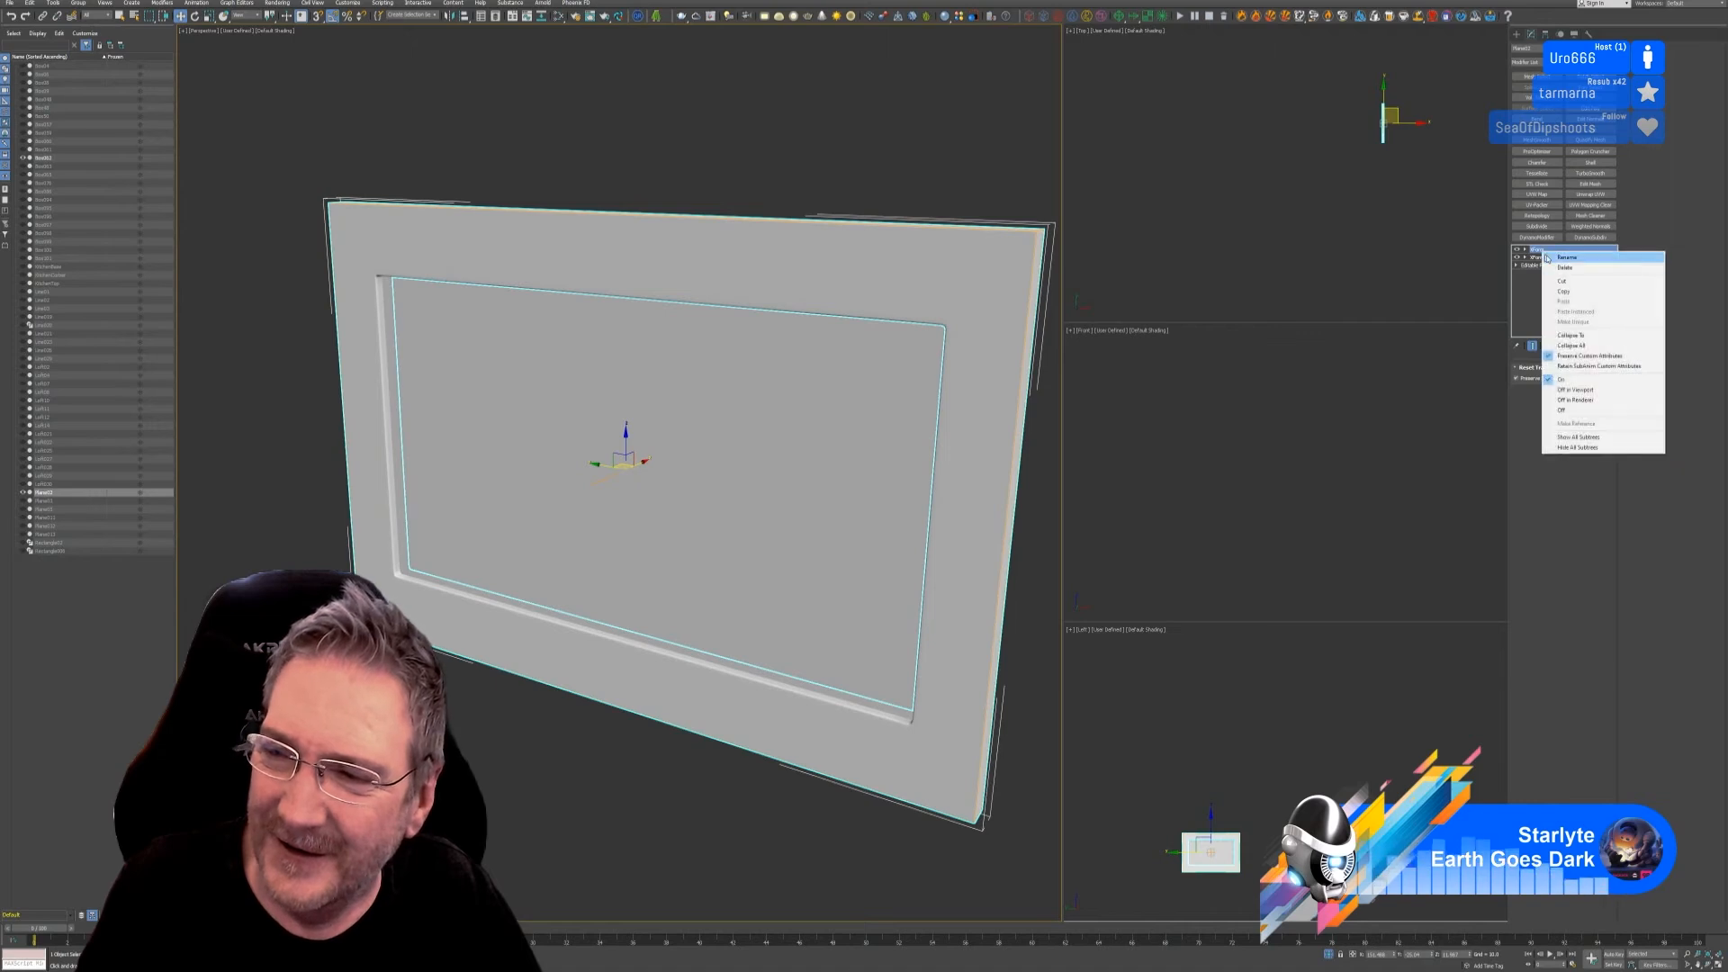
left_click(1569, 345)
left_click(903, 512)
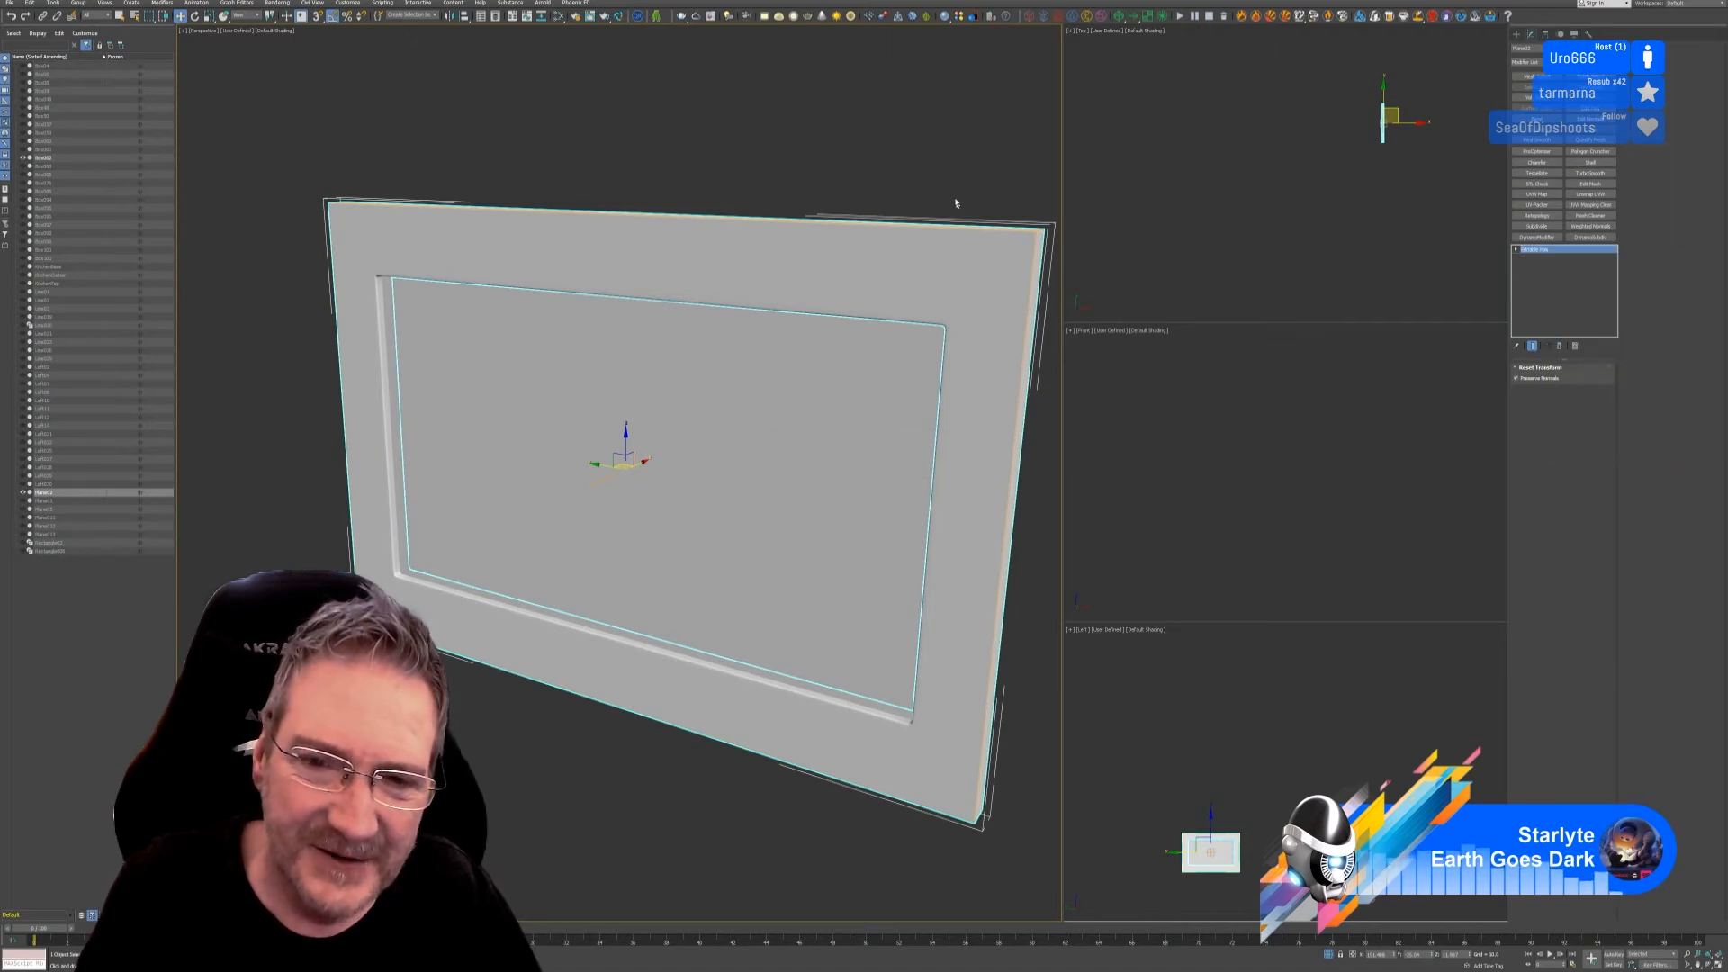
key("ctrl+d")
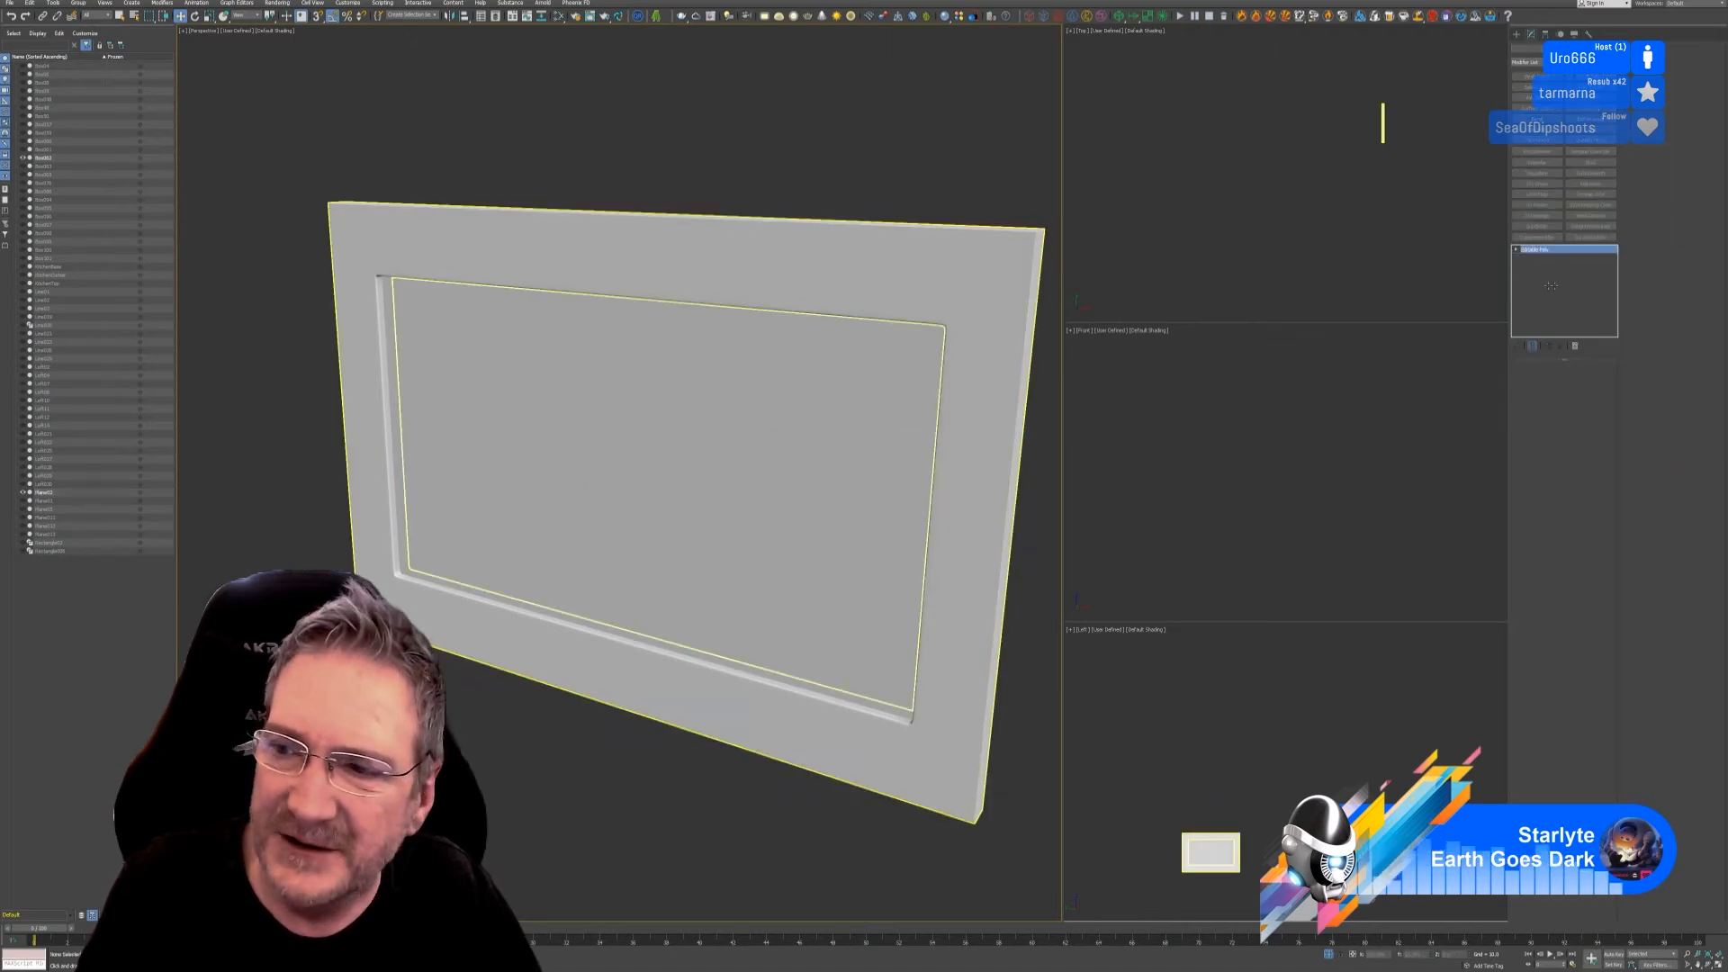
Step: Attach the inset panel to the bottom drawer's frame, and exit isolation
left_click(847, 492)
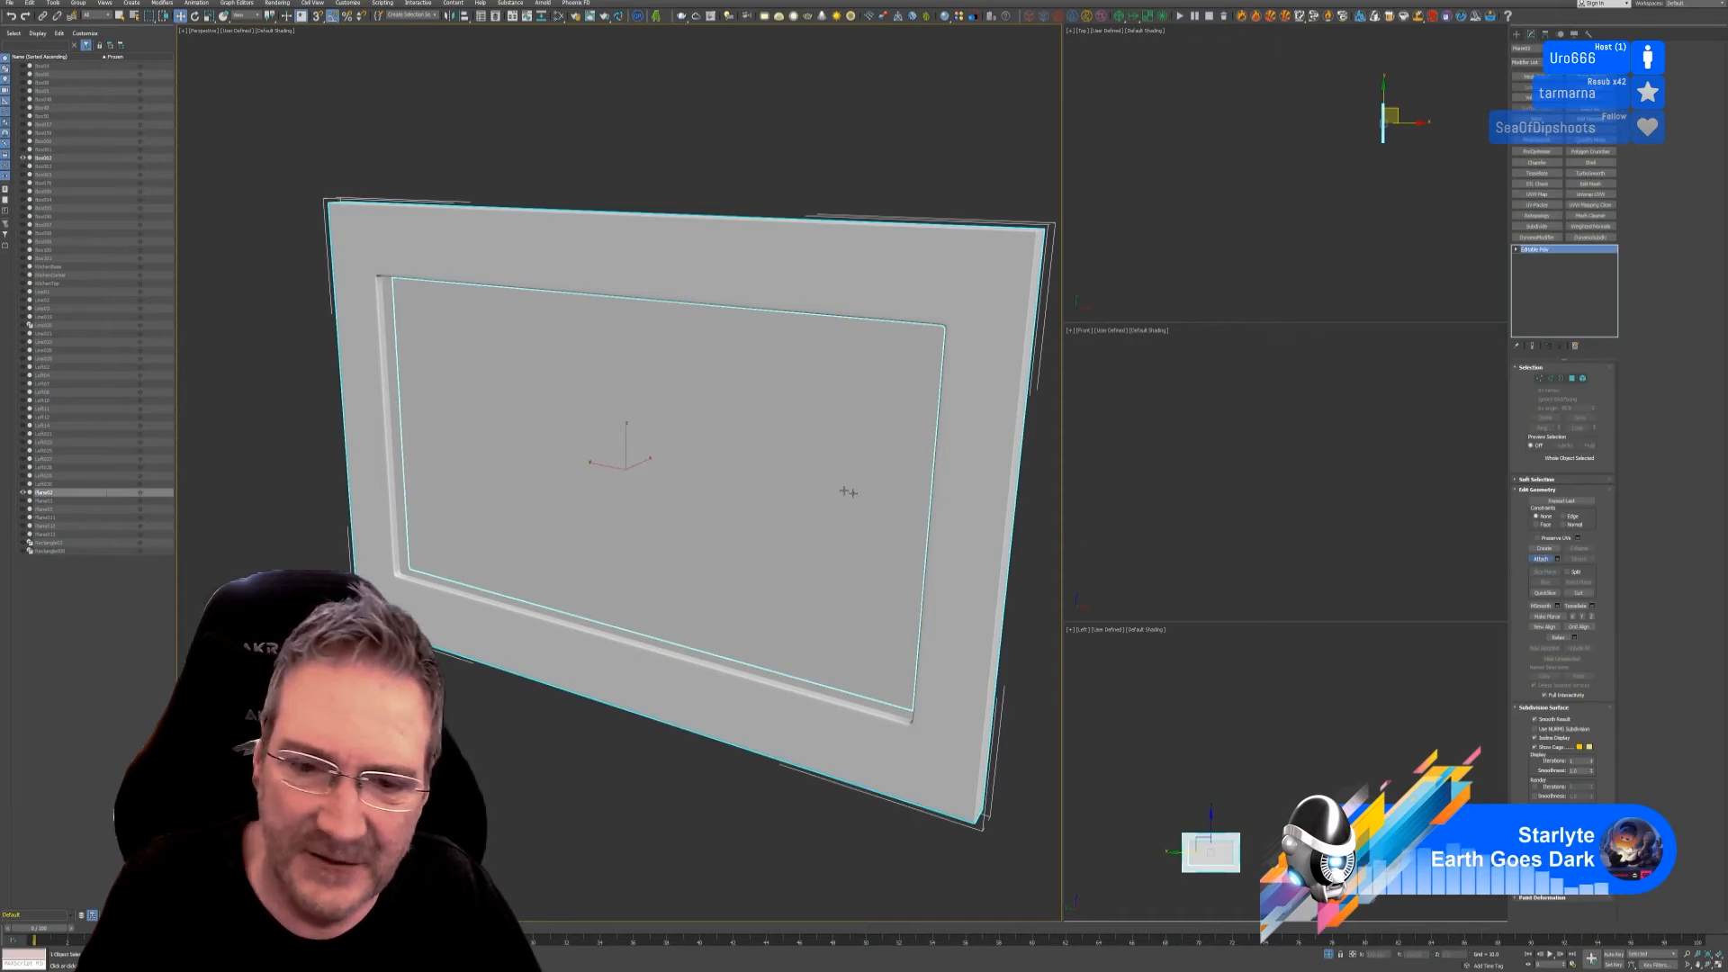
left_click(800, 483)
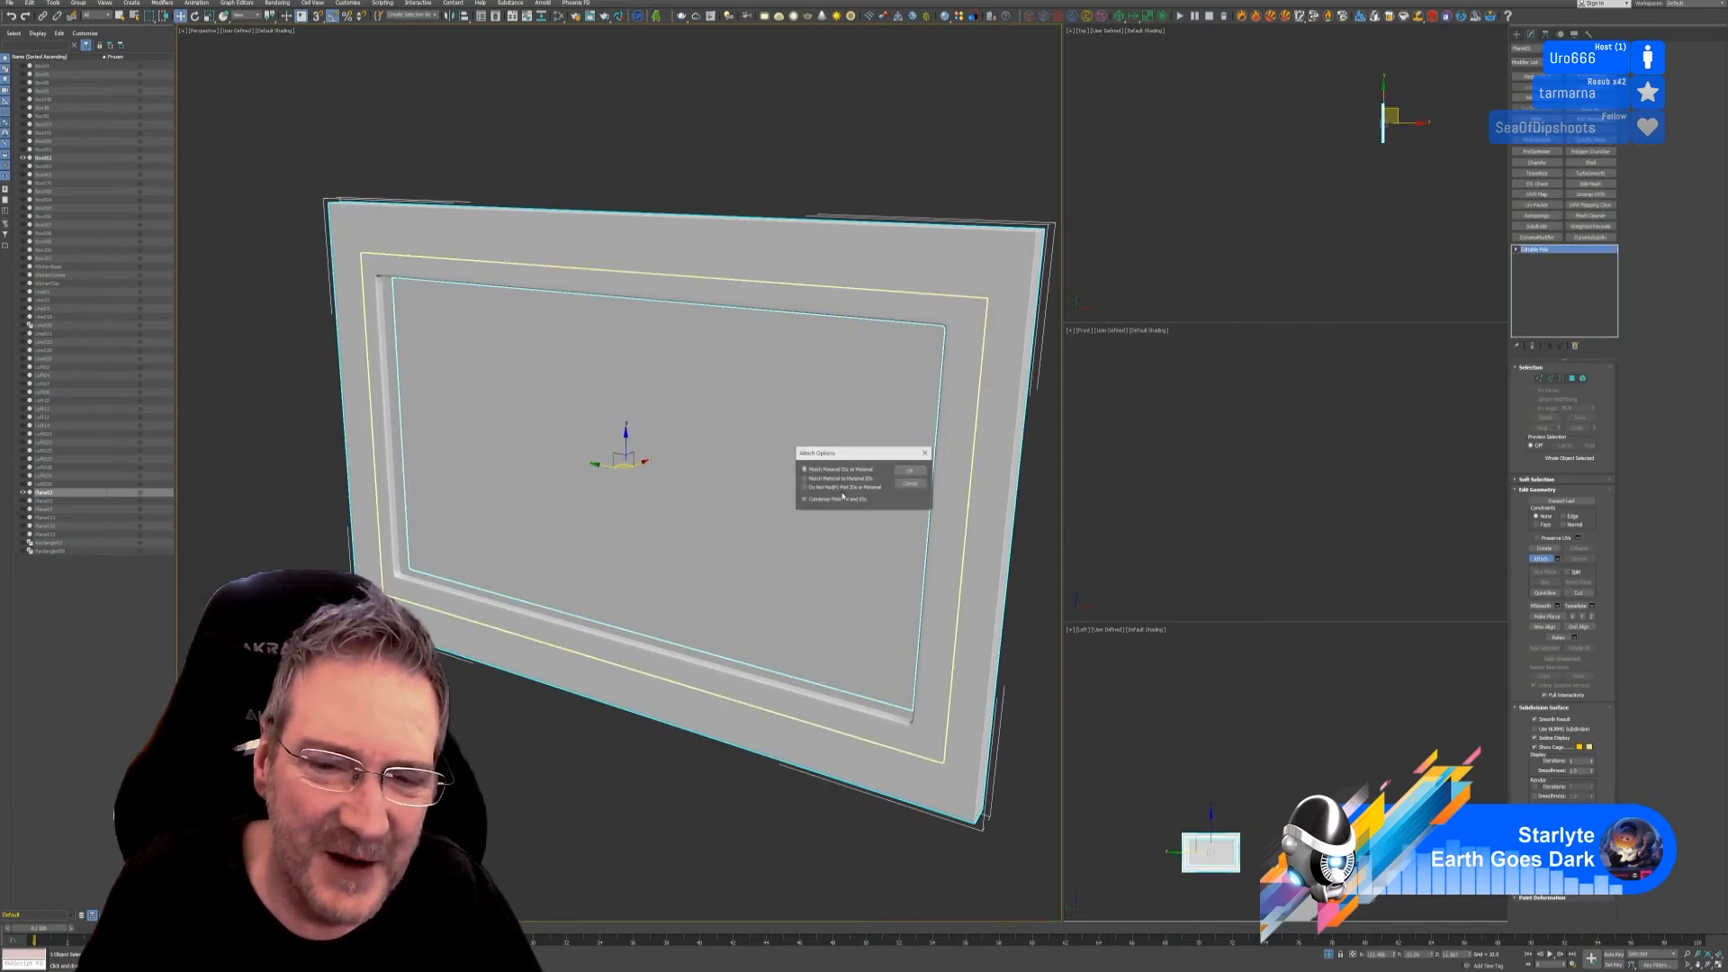
left_click(911, 473)
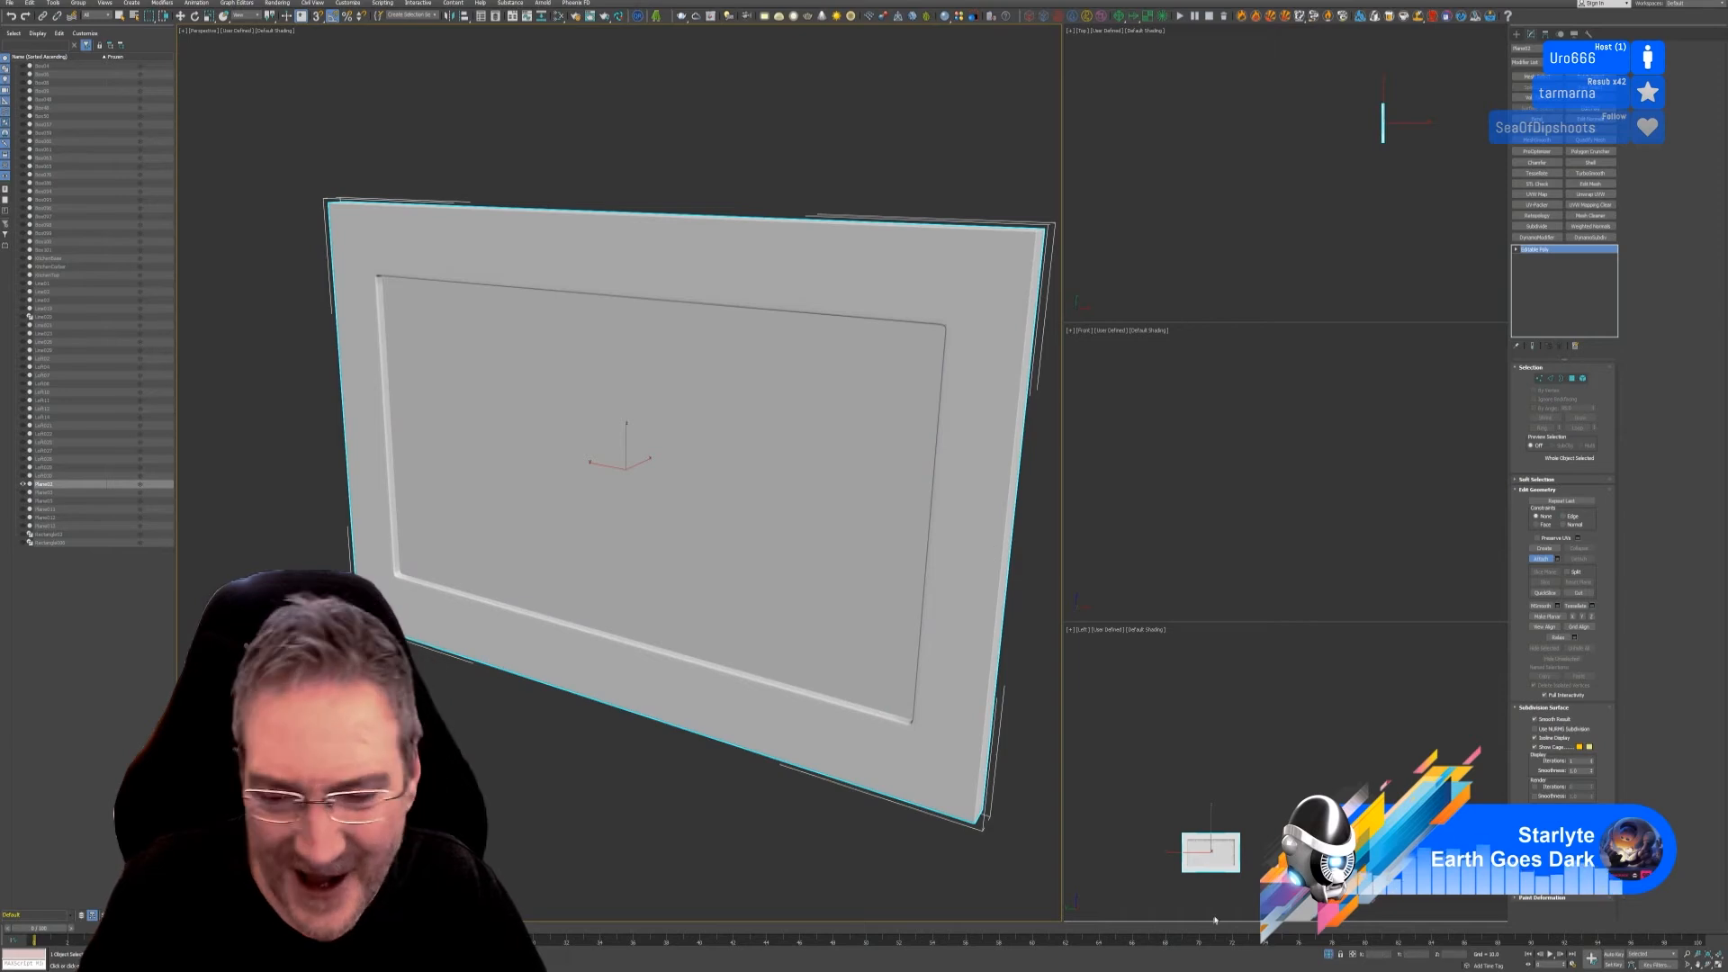
left_click(1327, 954)
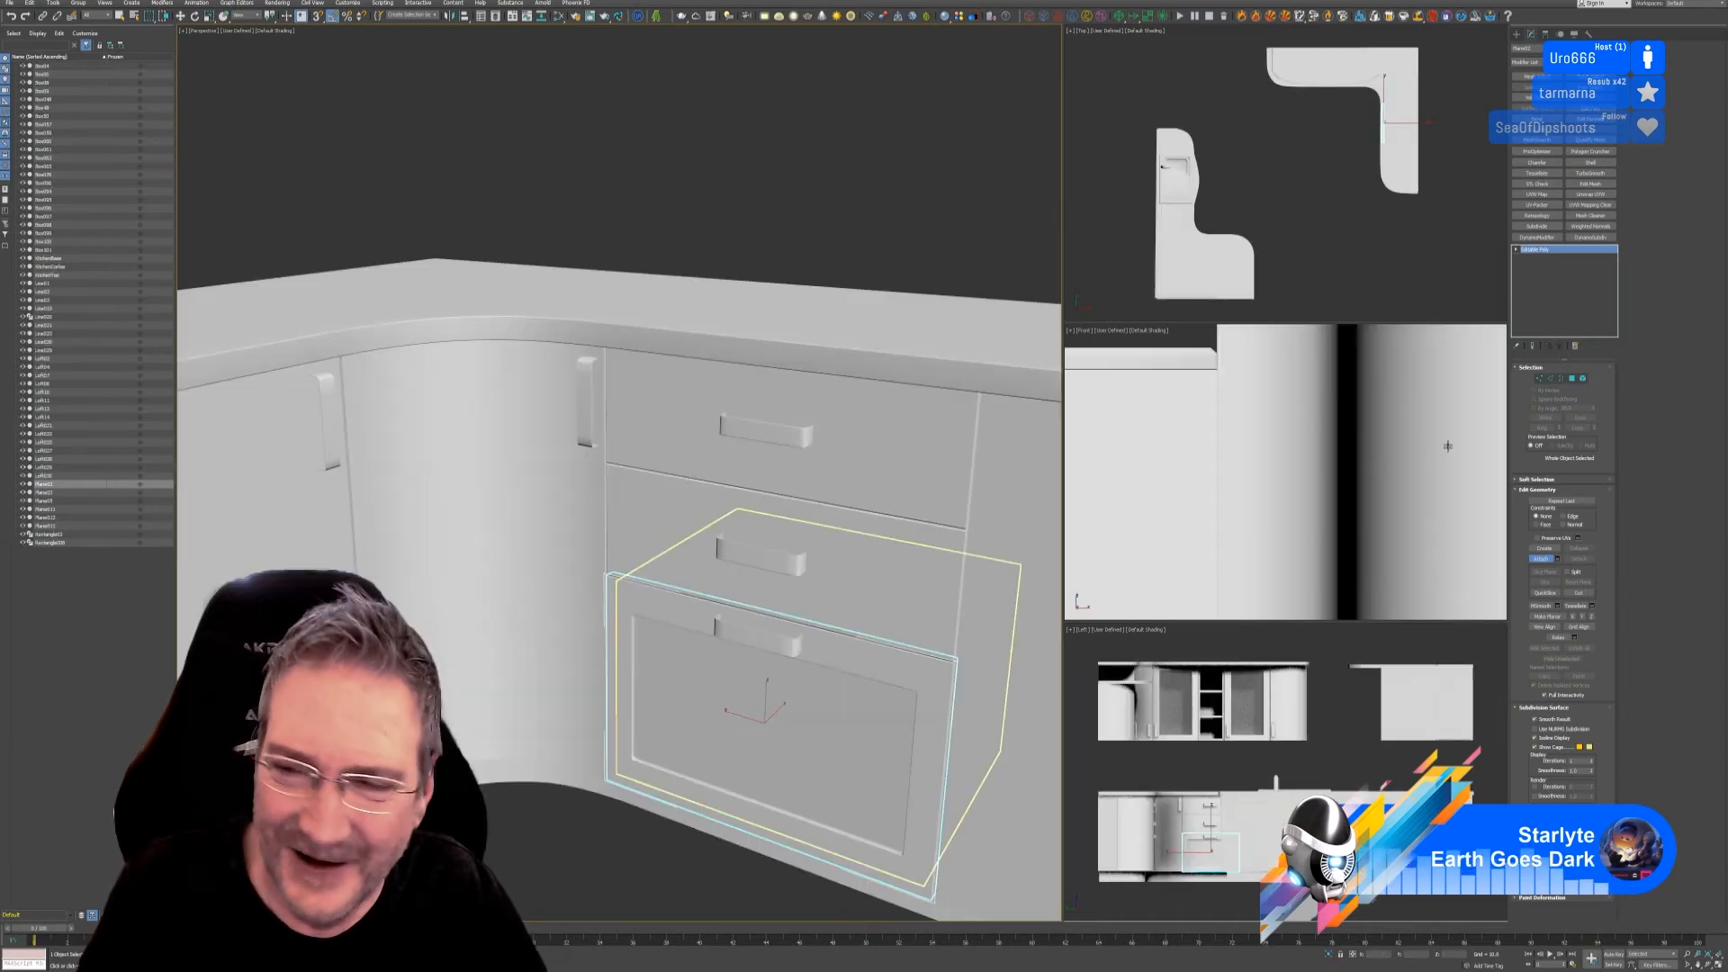
Step: Attach the bar handle to the framed bottom drawer front
left_click(785, 648)
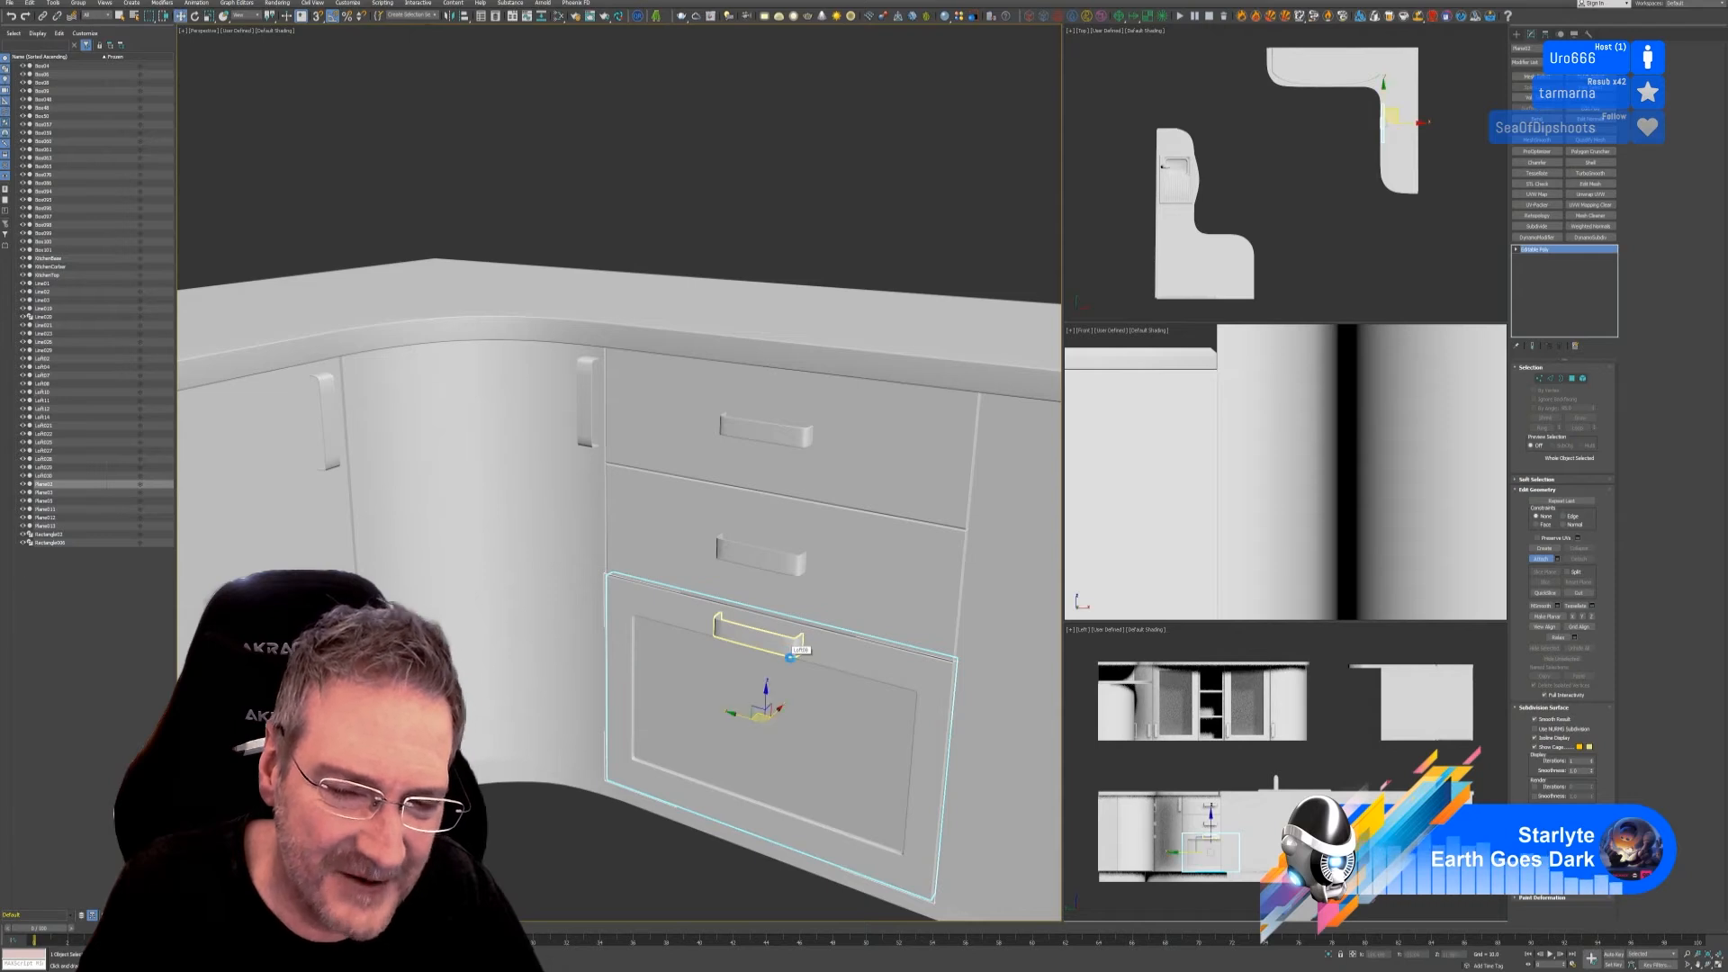
left_click(910, 470)
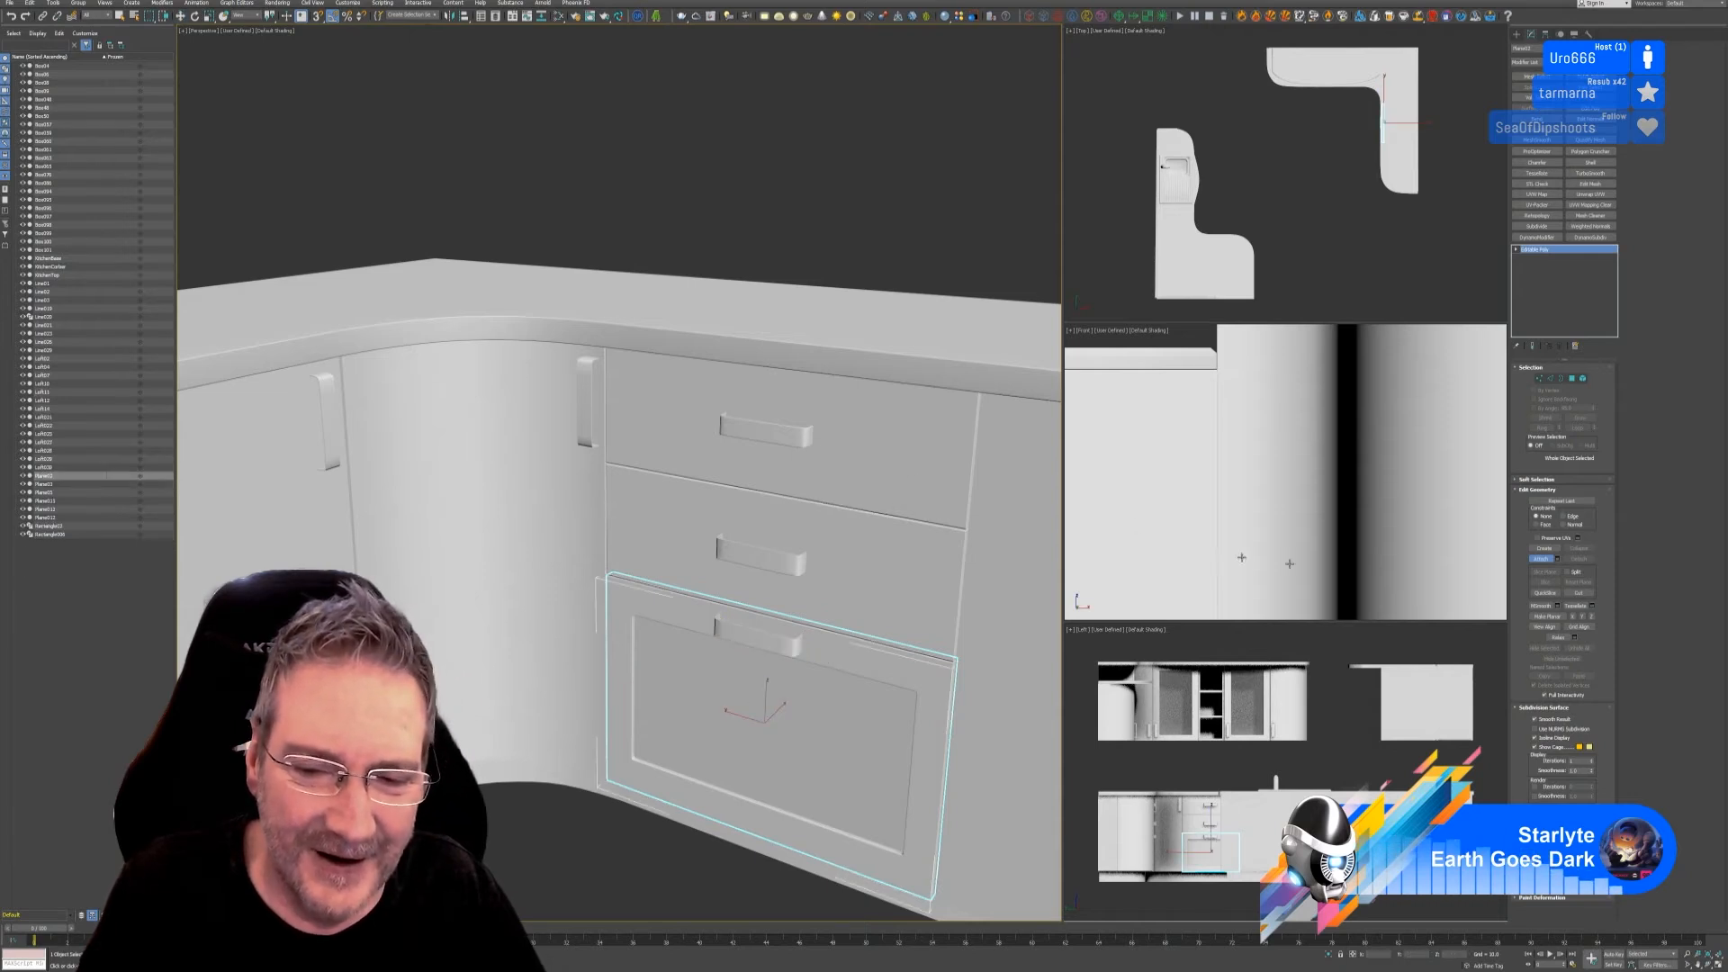
left_click(1541, 559)
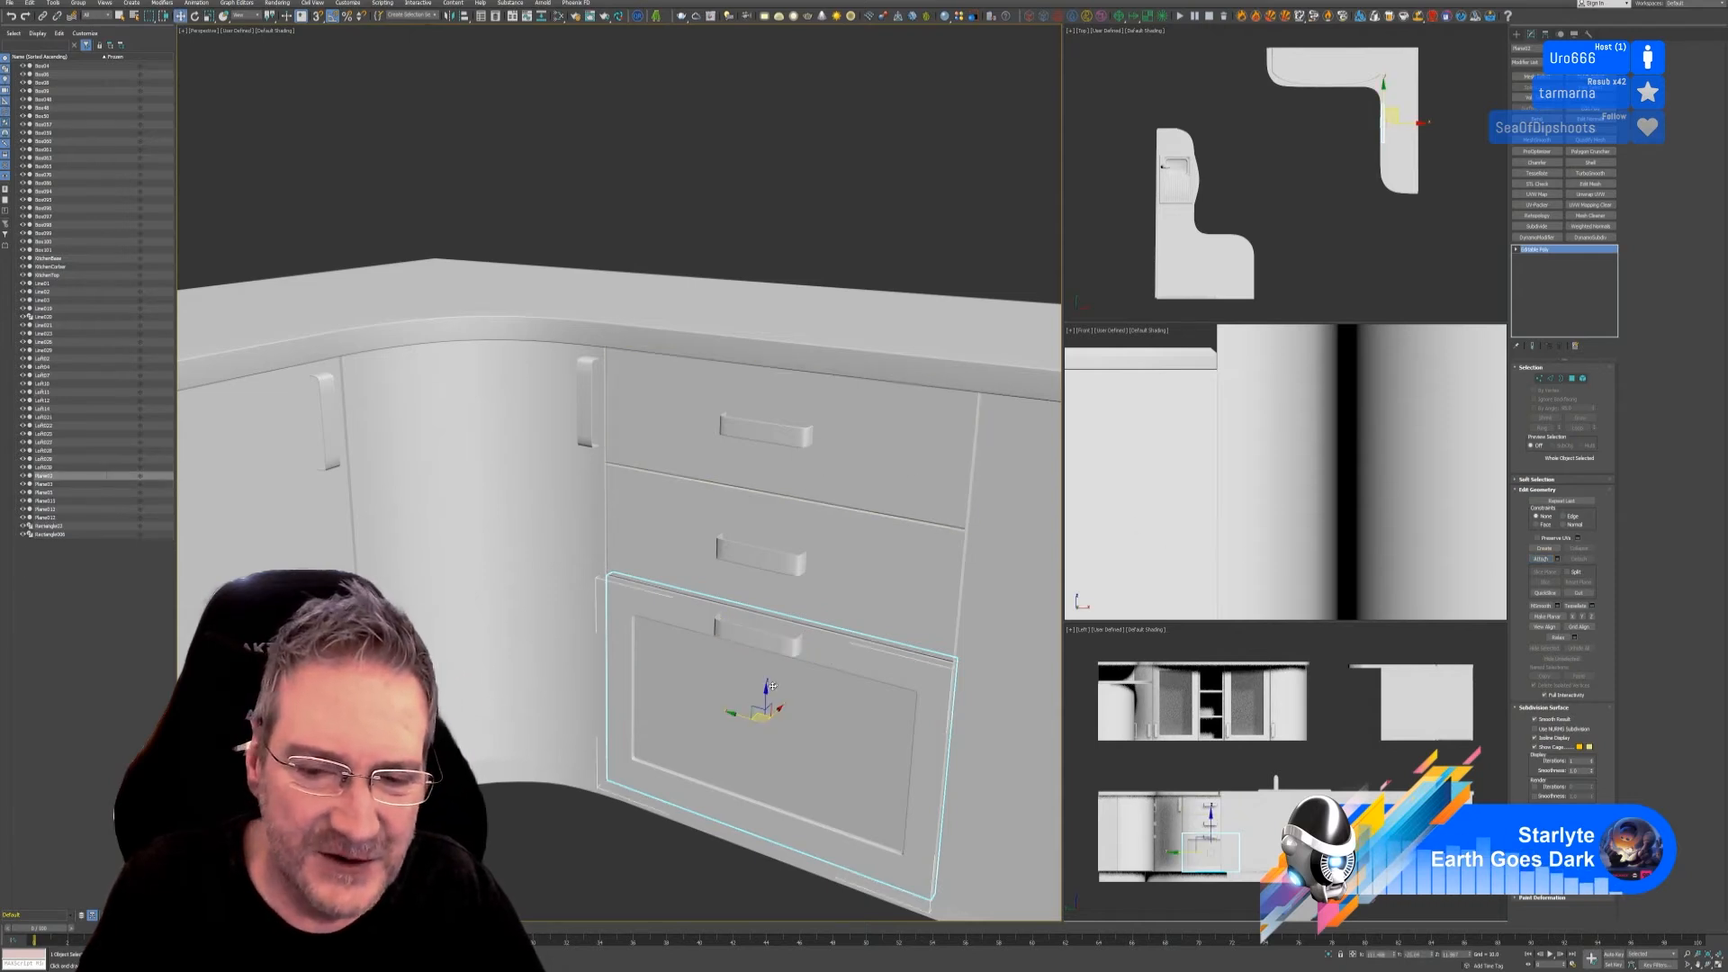
Step: Attach the vertical handle to the flat base cabinet door between the drawers and the rounded end
middle_click_drag(799, 481, 541, 424)
scroll(541, 425, "down", 3)
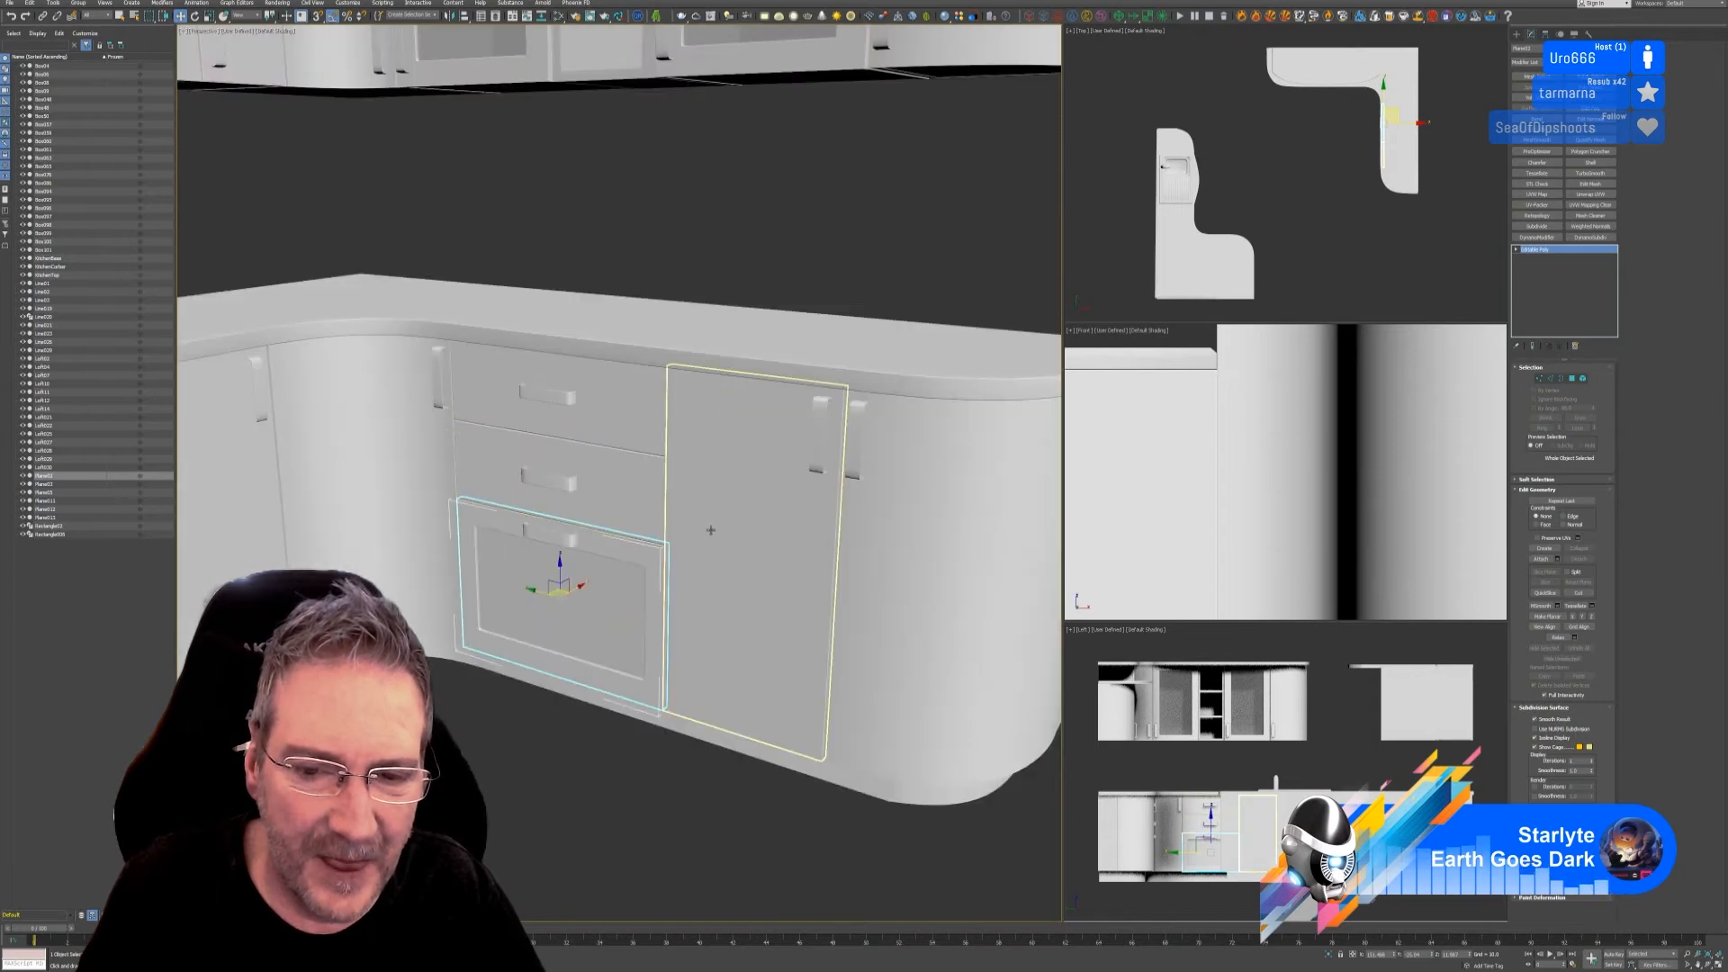
left_click(747, 540)
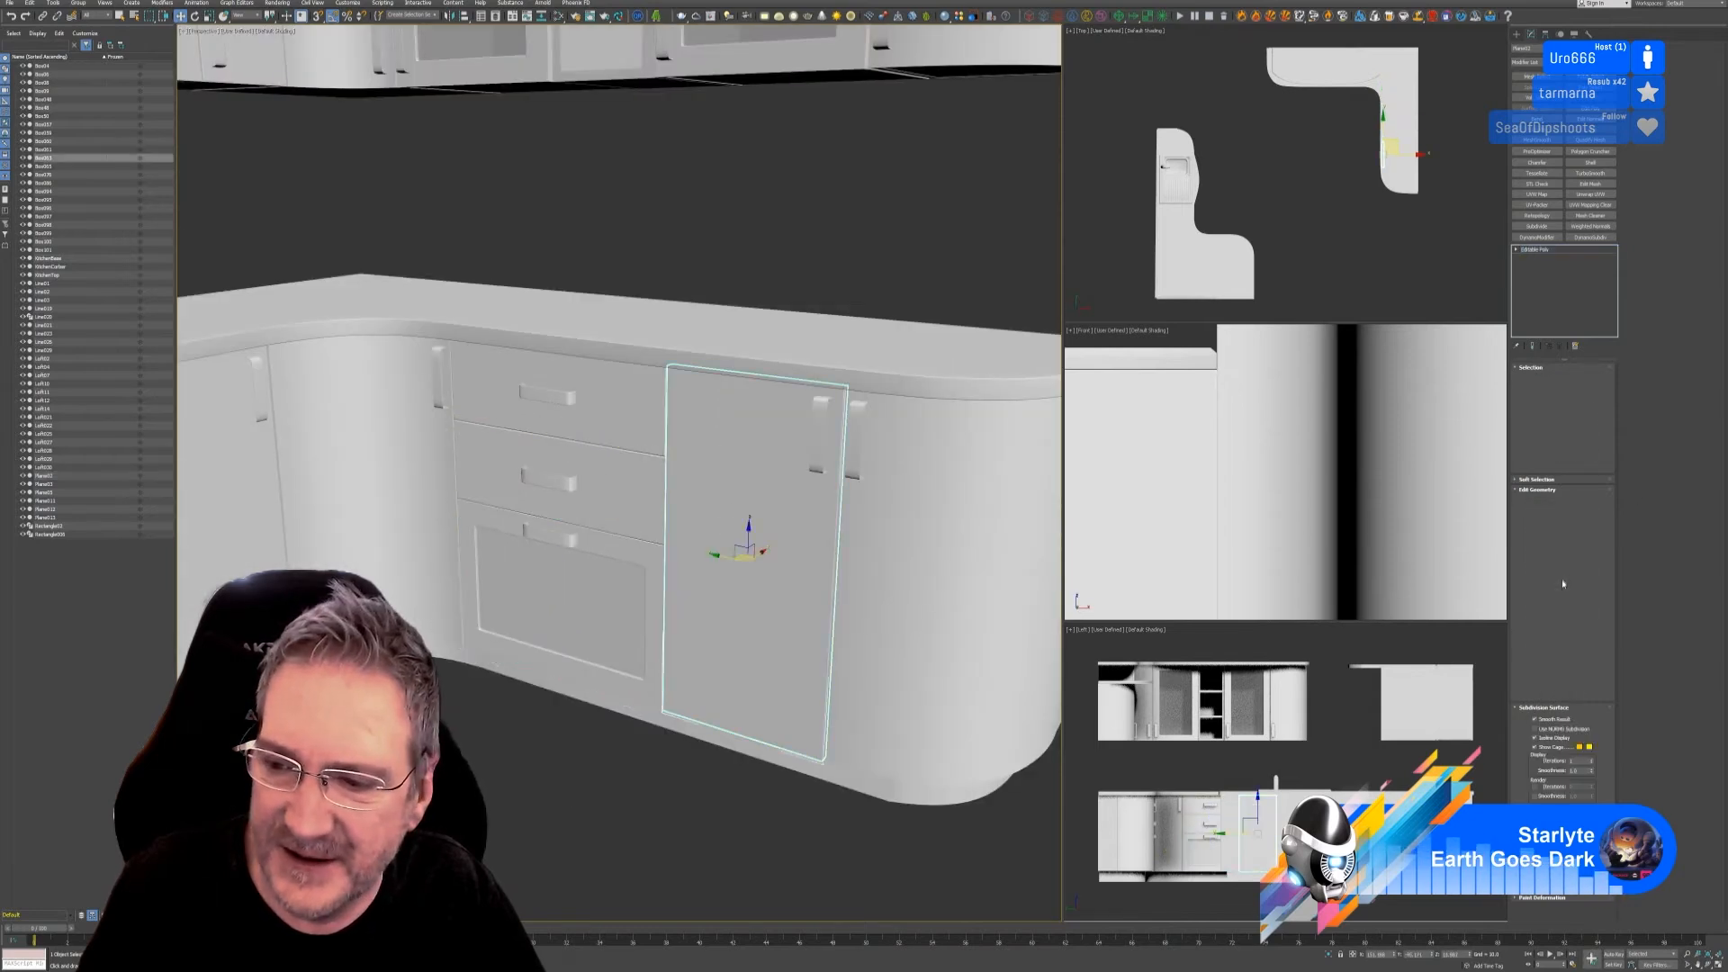
left_click(1541, 559)
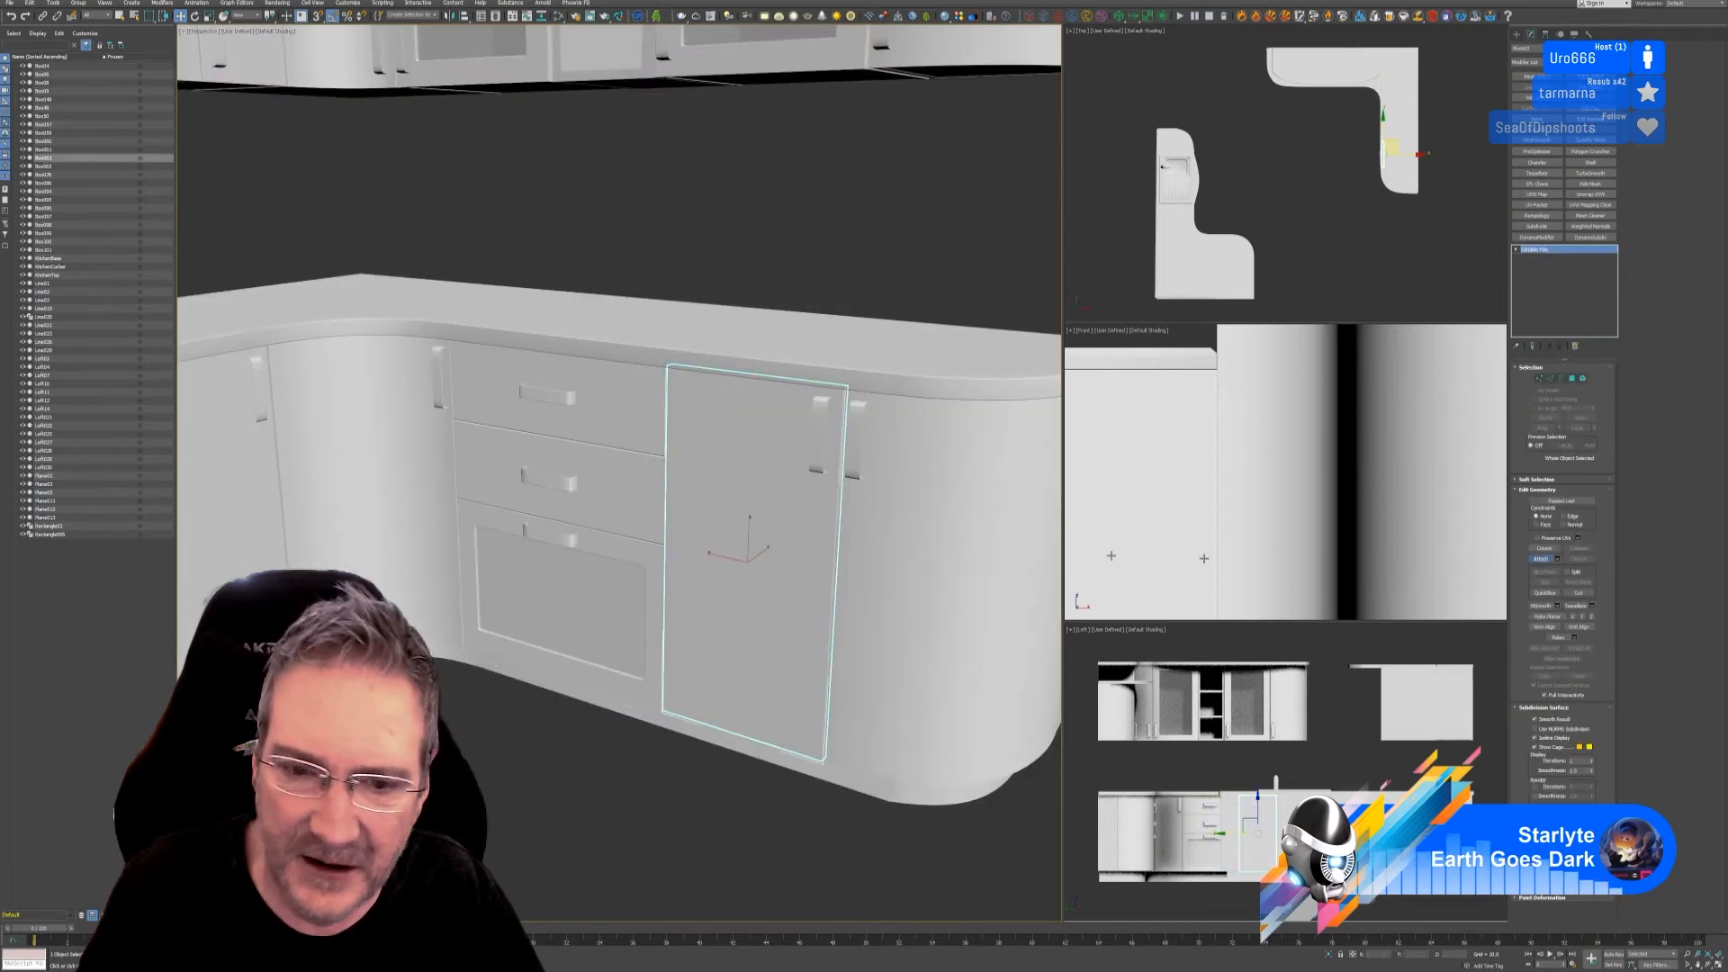
left_click(820, 455)
left_click(1540, 560)
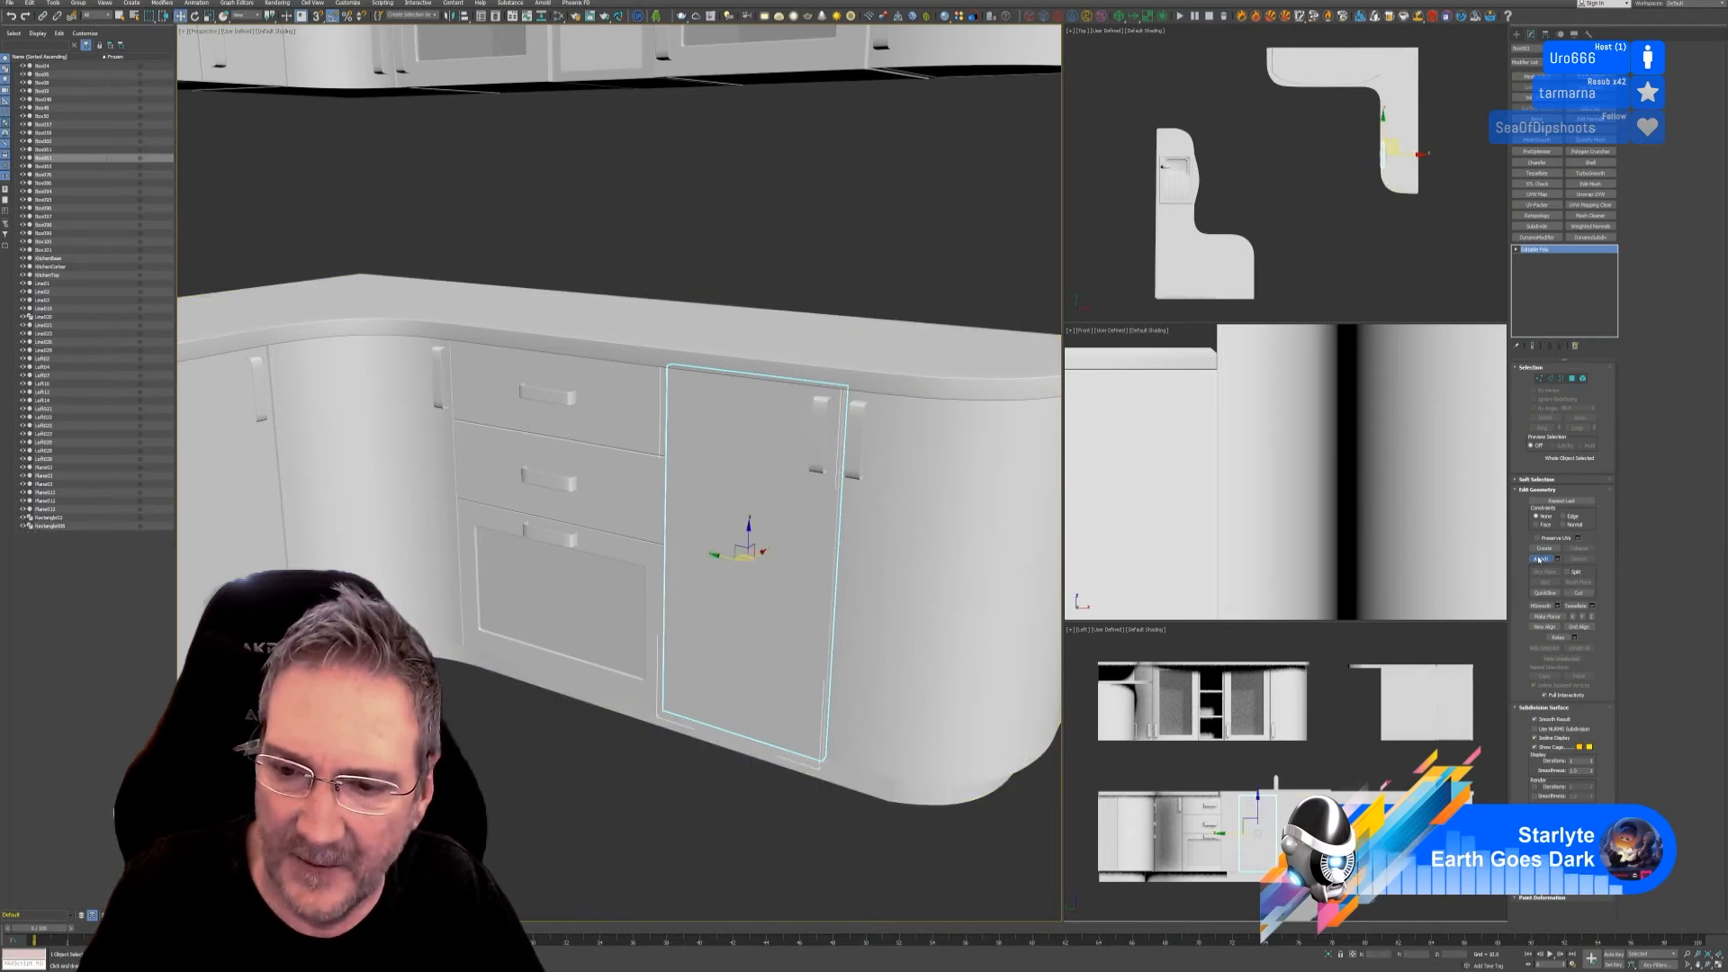
Step: Attach the bar handle to the top front of the three-drawer stack on the sink counter's base units
scroll(628, 554, "down", 3)
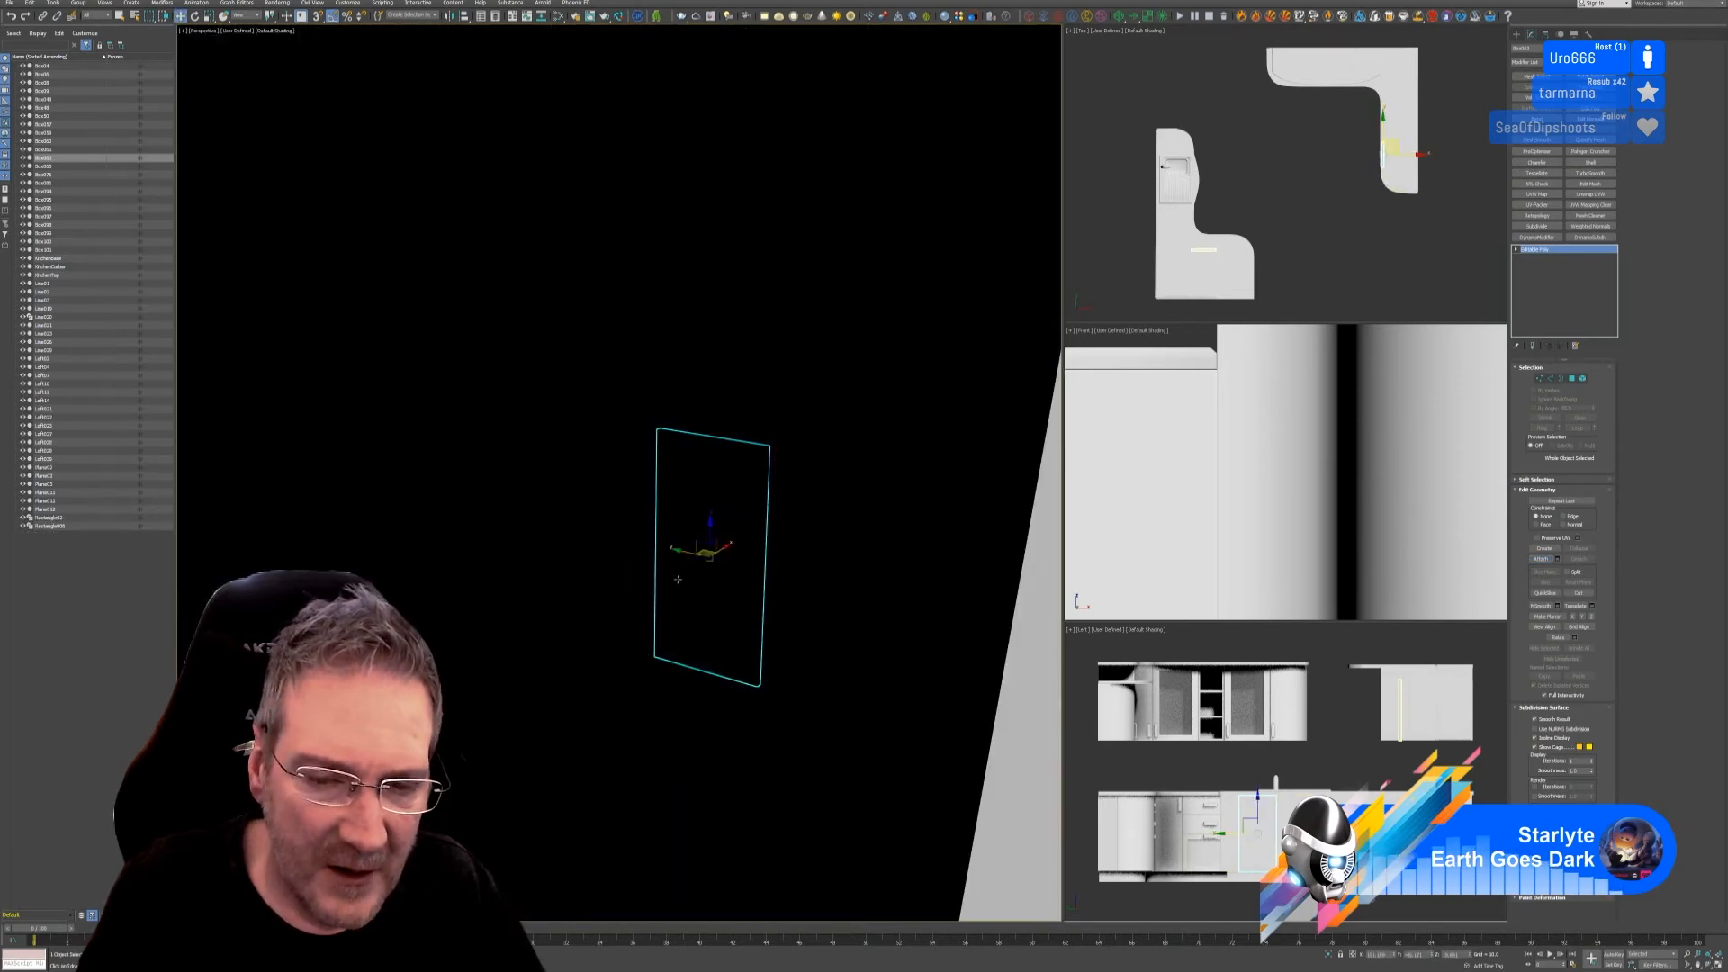
middle_click_drag(788, 643, 744, 670, "alt")
scroll(744, 670, "down", 4)
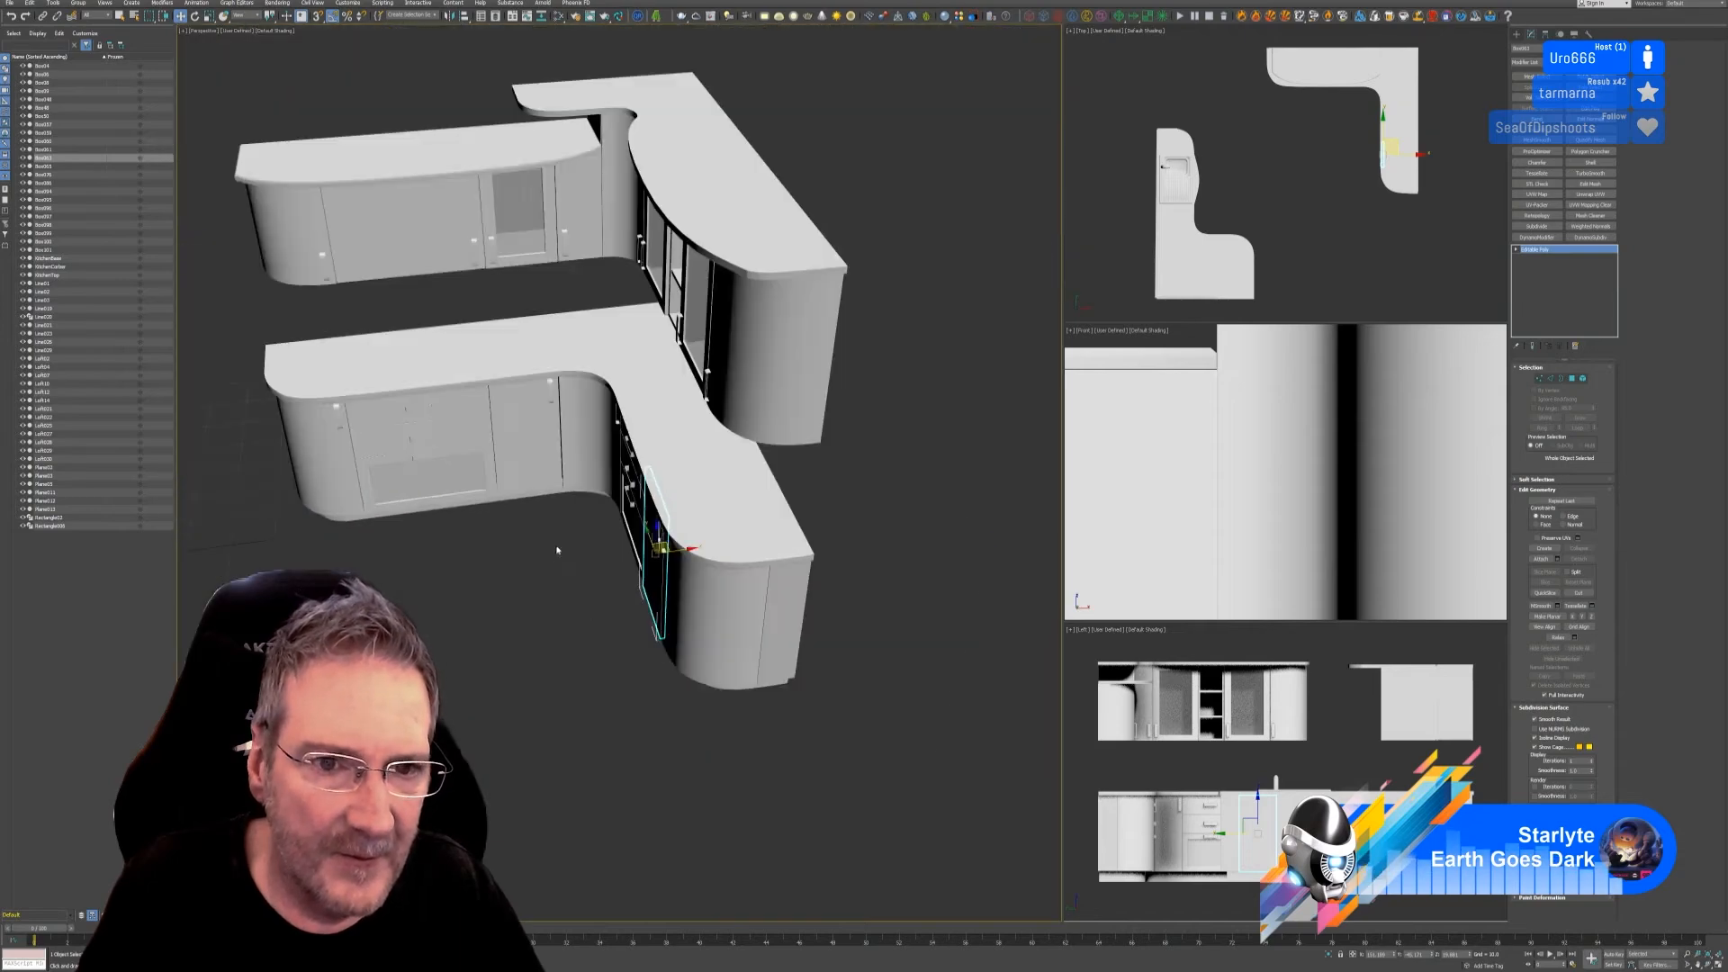
middle_click_drag(586, 732, 451, 714, "alt")
middle_click_drag(914, 378, 747, 498)
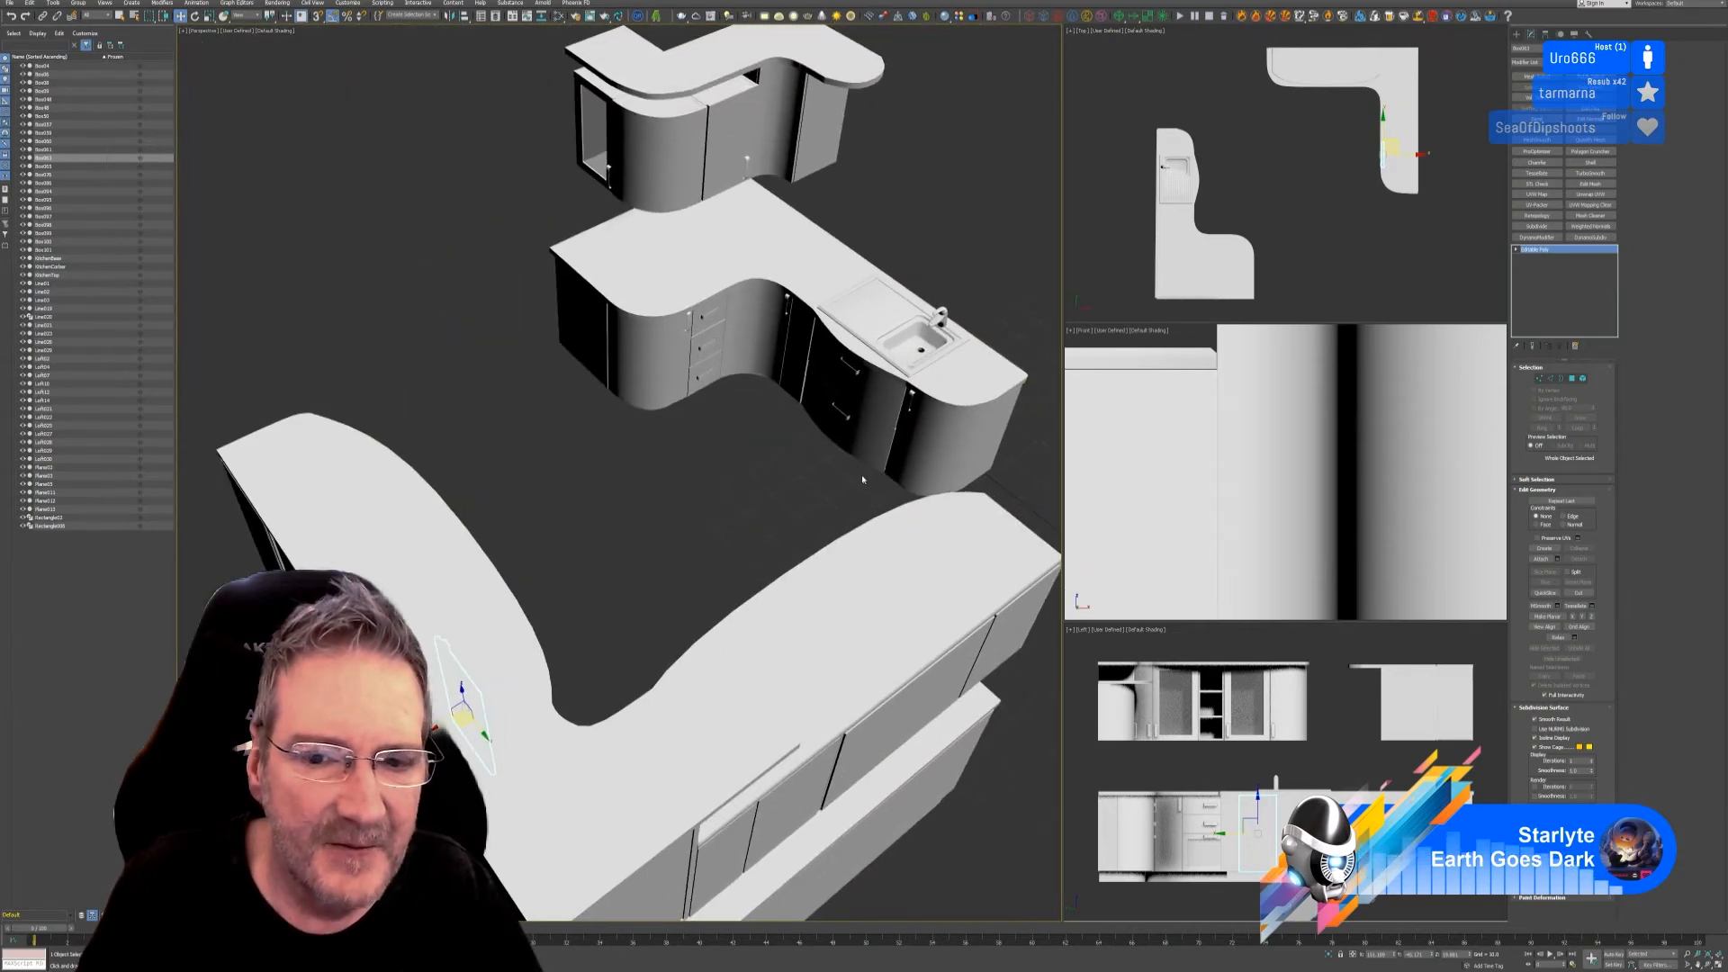
scroll(861, 474, "up", 3)
left_click(581, 304)
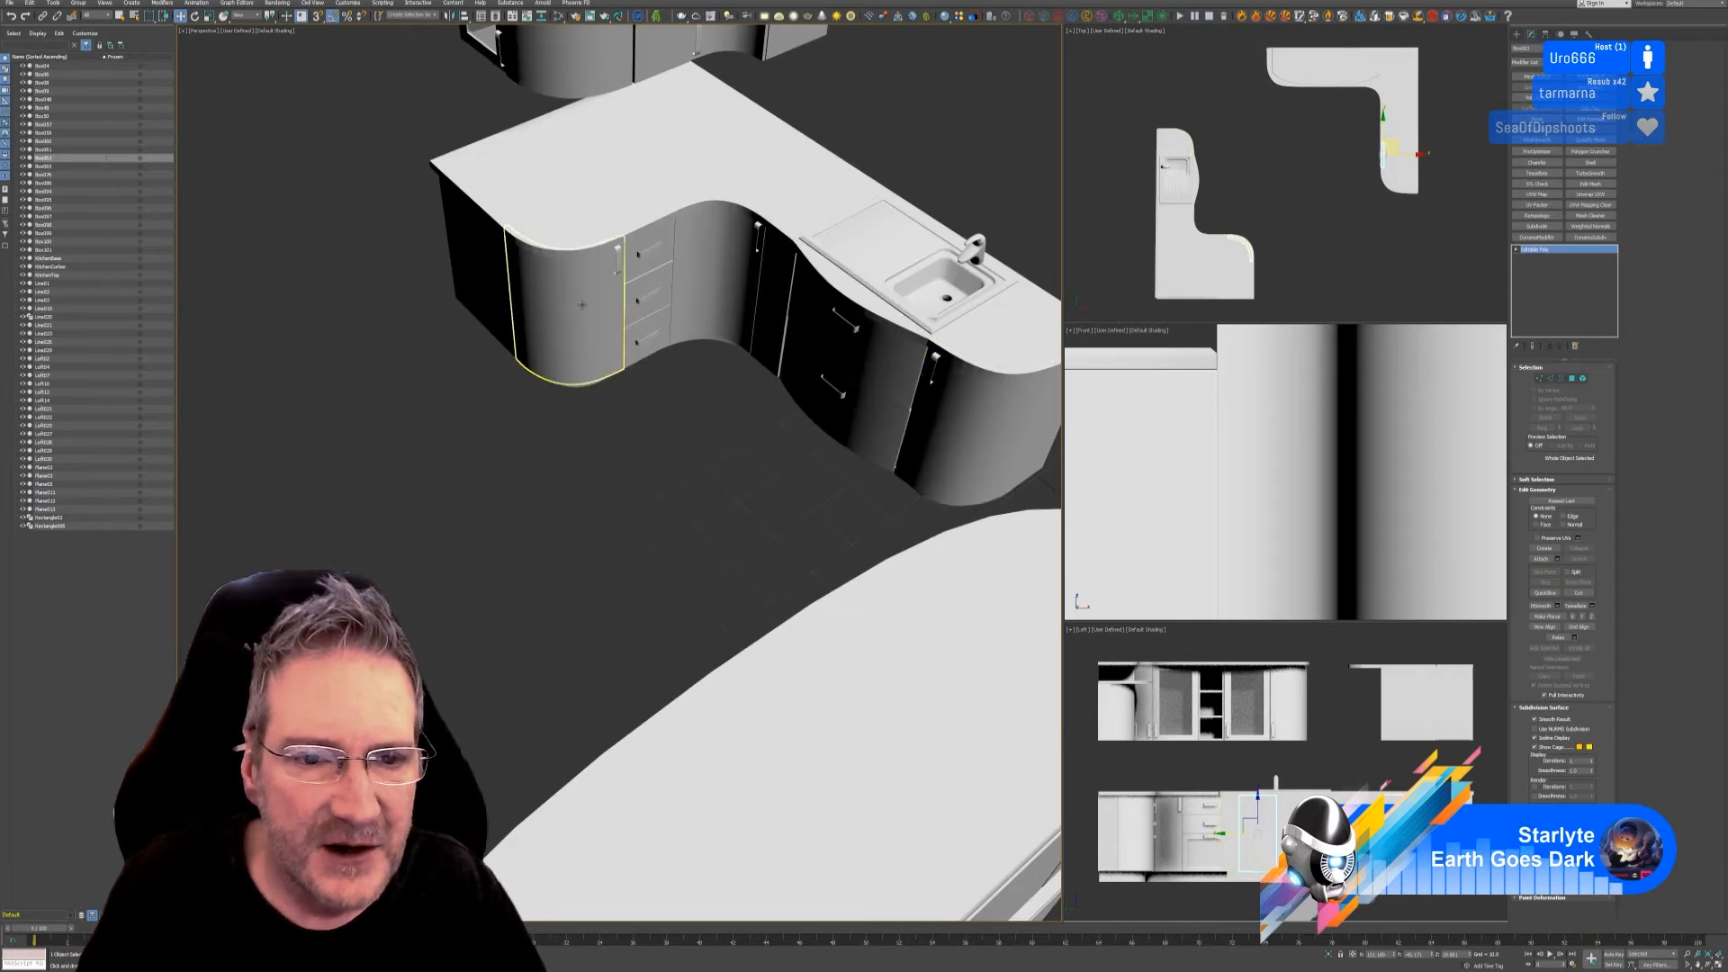
scroll(637, 290, "up", 4)
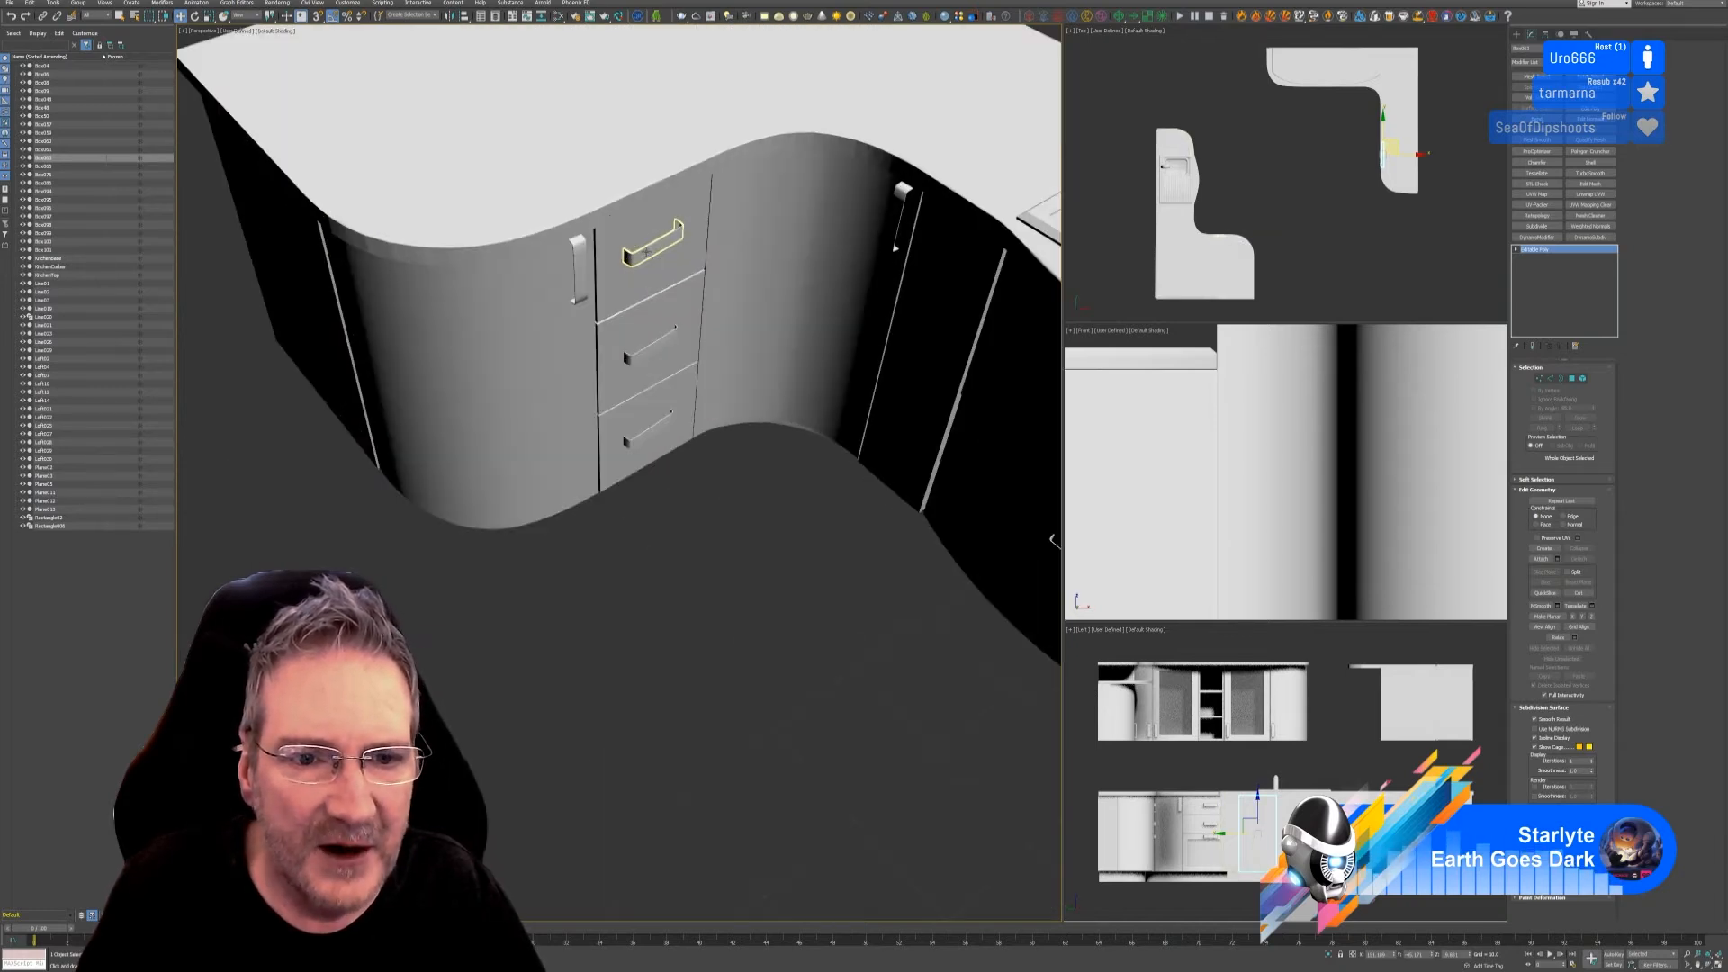
left_click(673, 262)
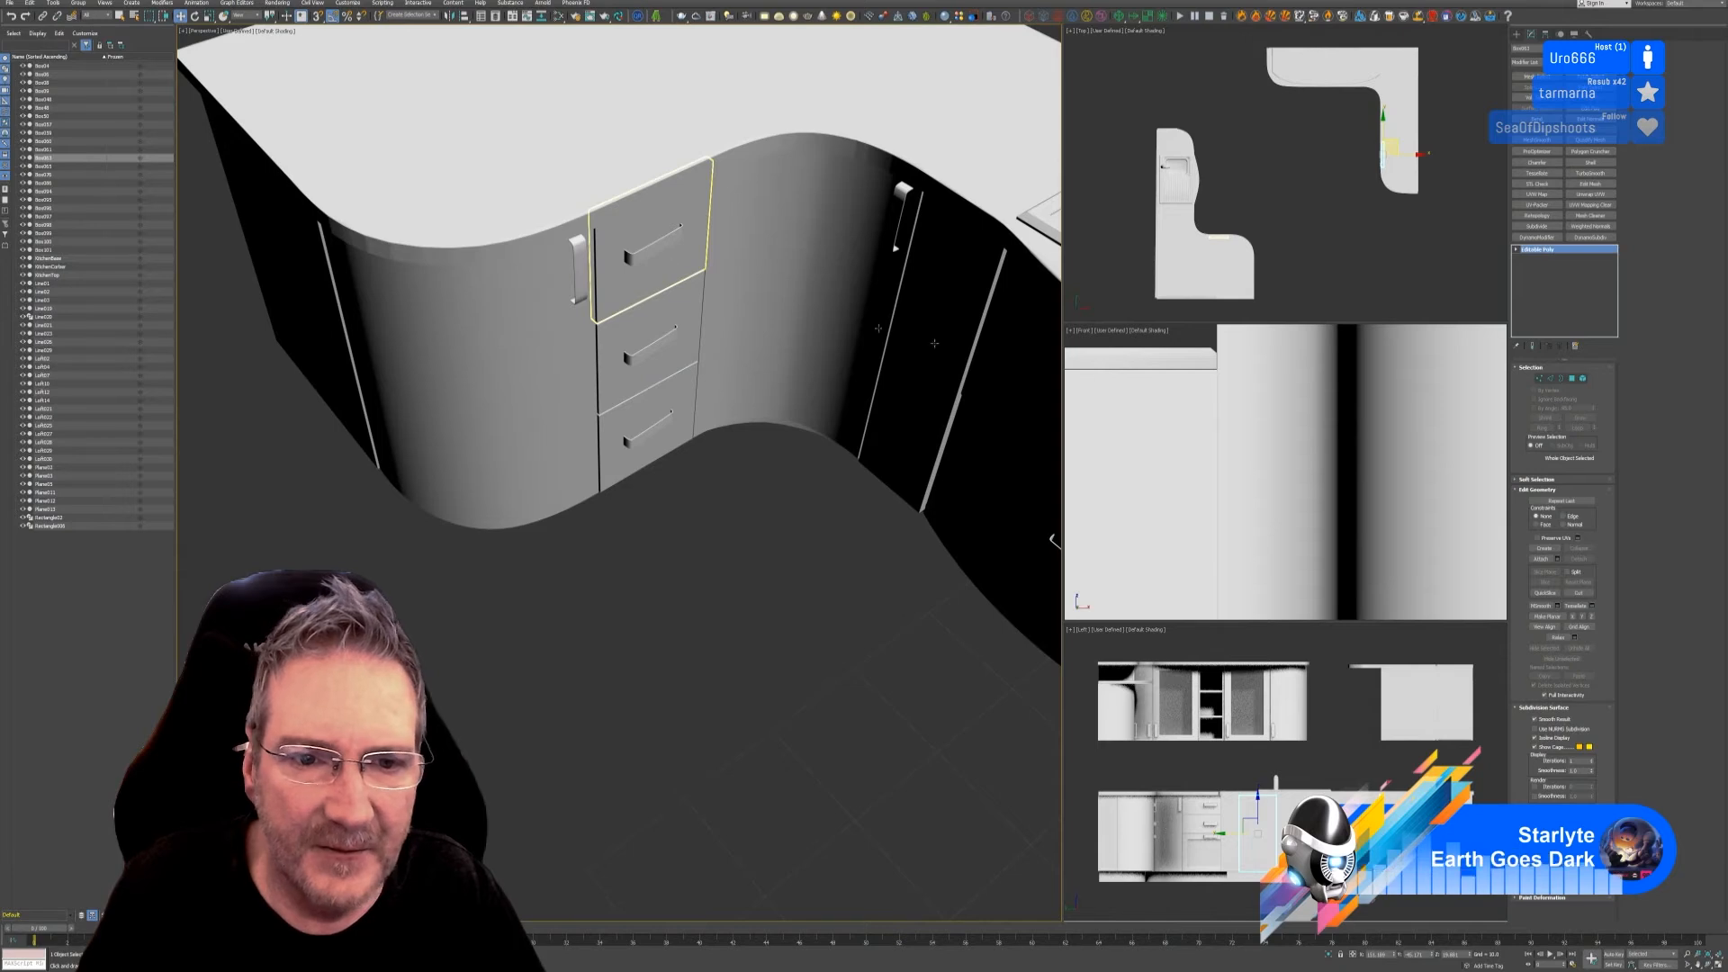
left_click(1541, 559)
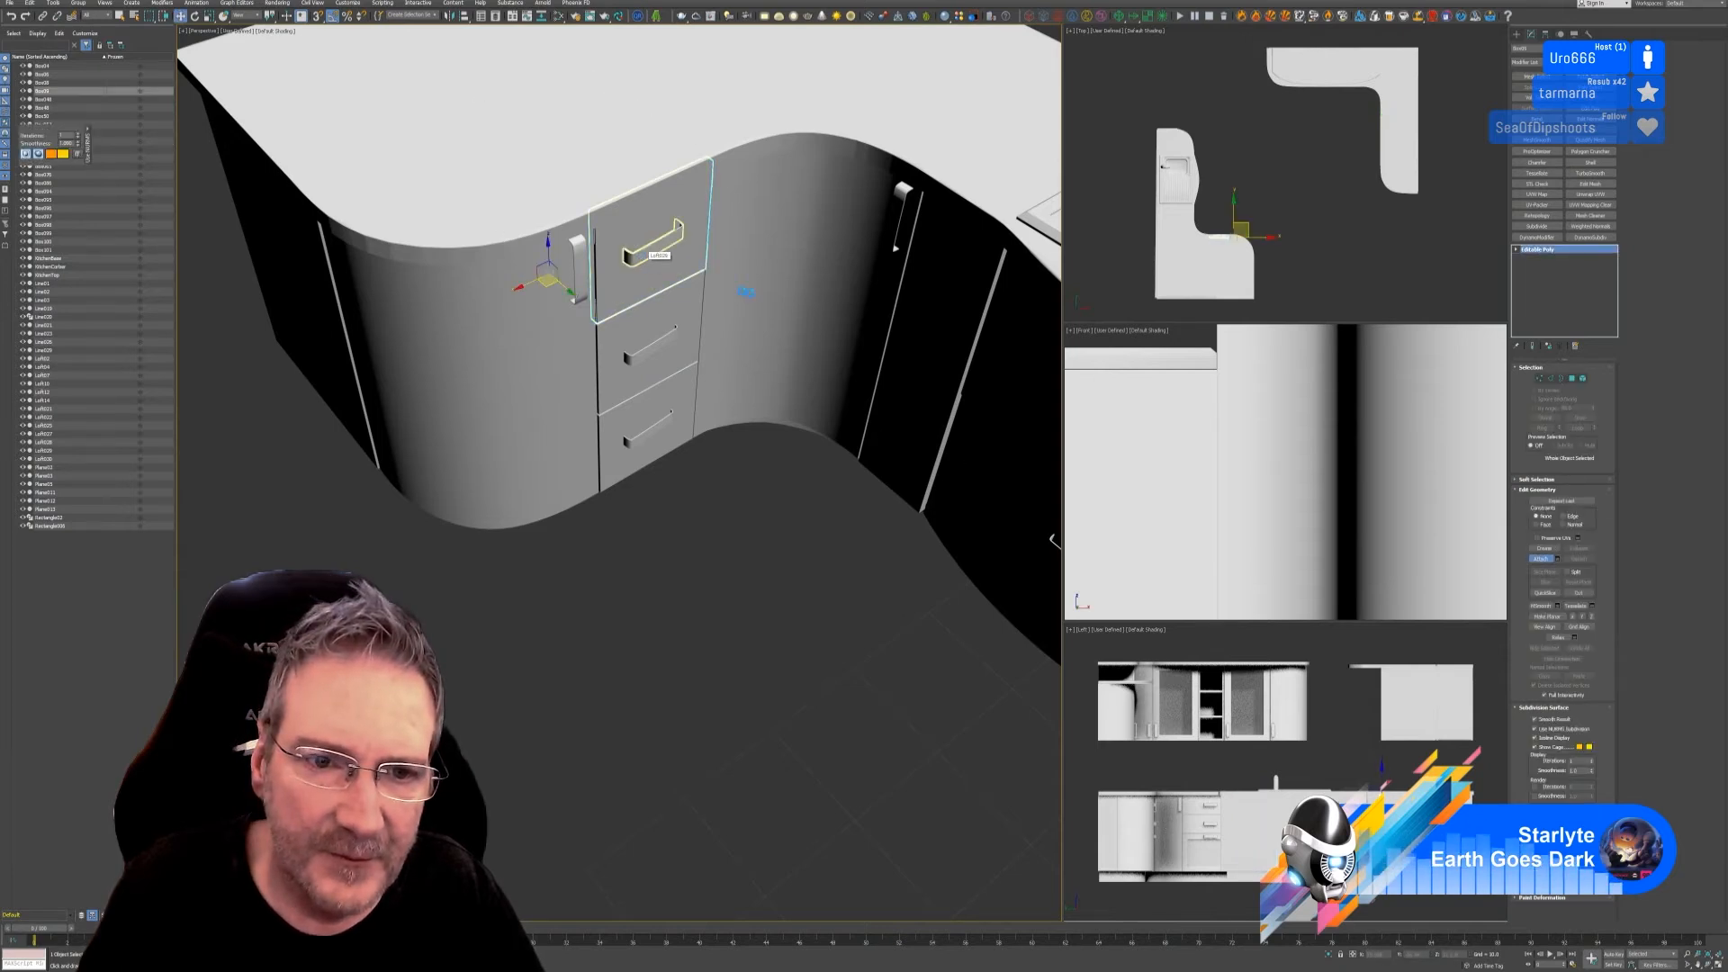
left_click(640, 257)
left_click(921, 469)
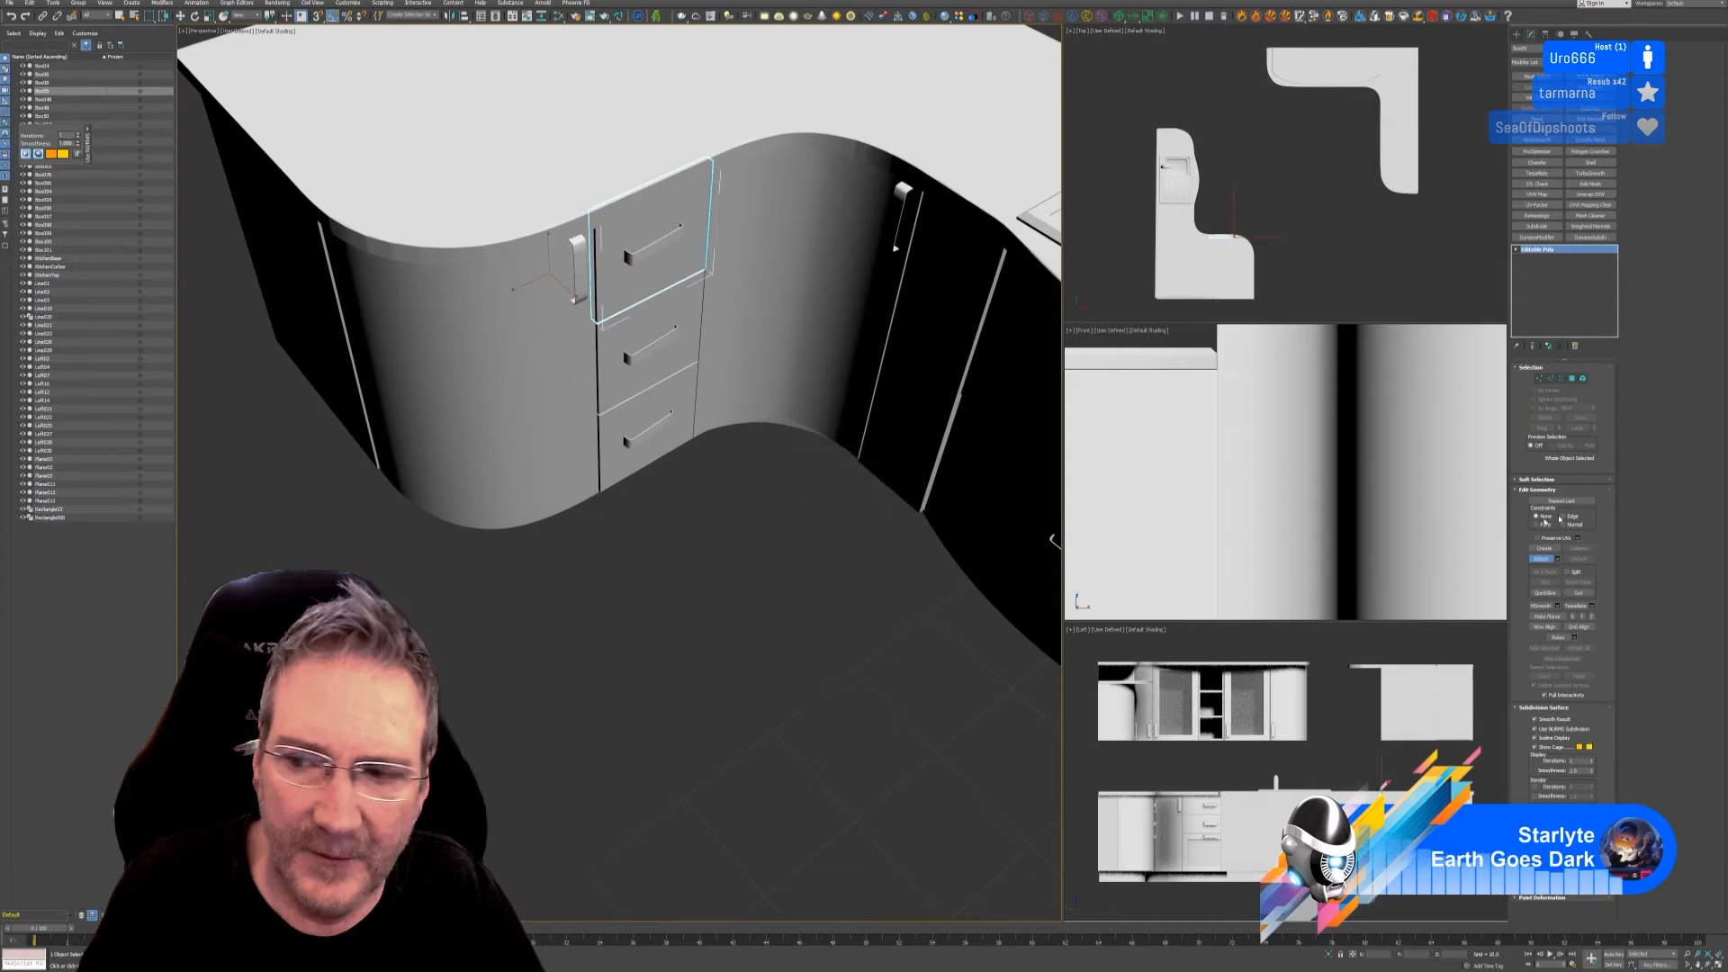
left_click(1540, 559)
middle_click_drag(839, 713, 885, 682, "alt")
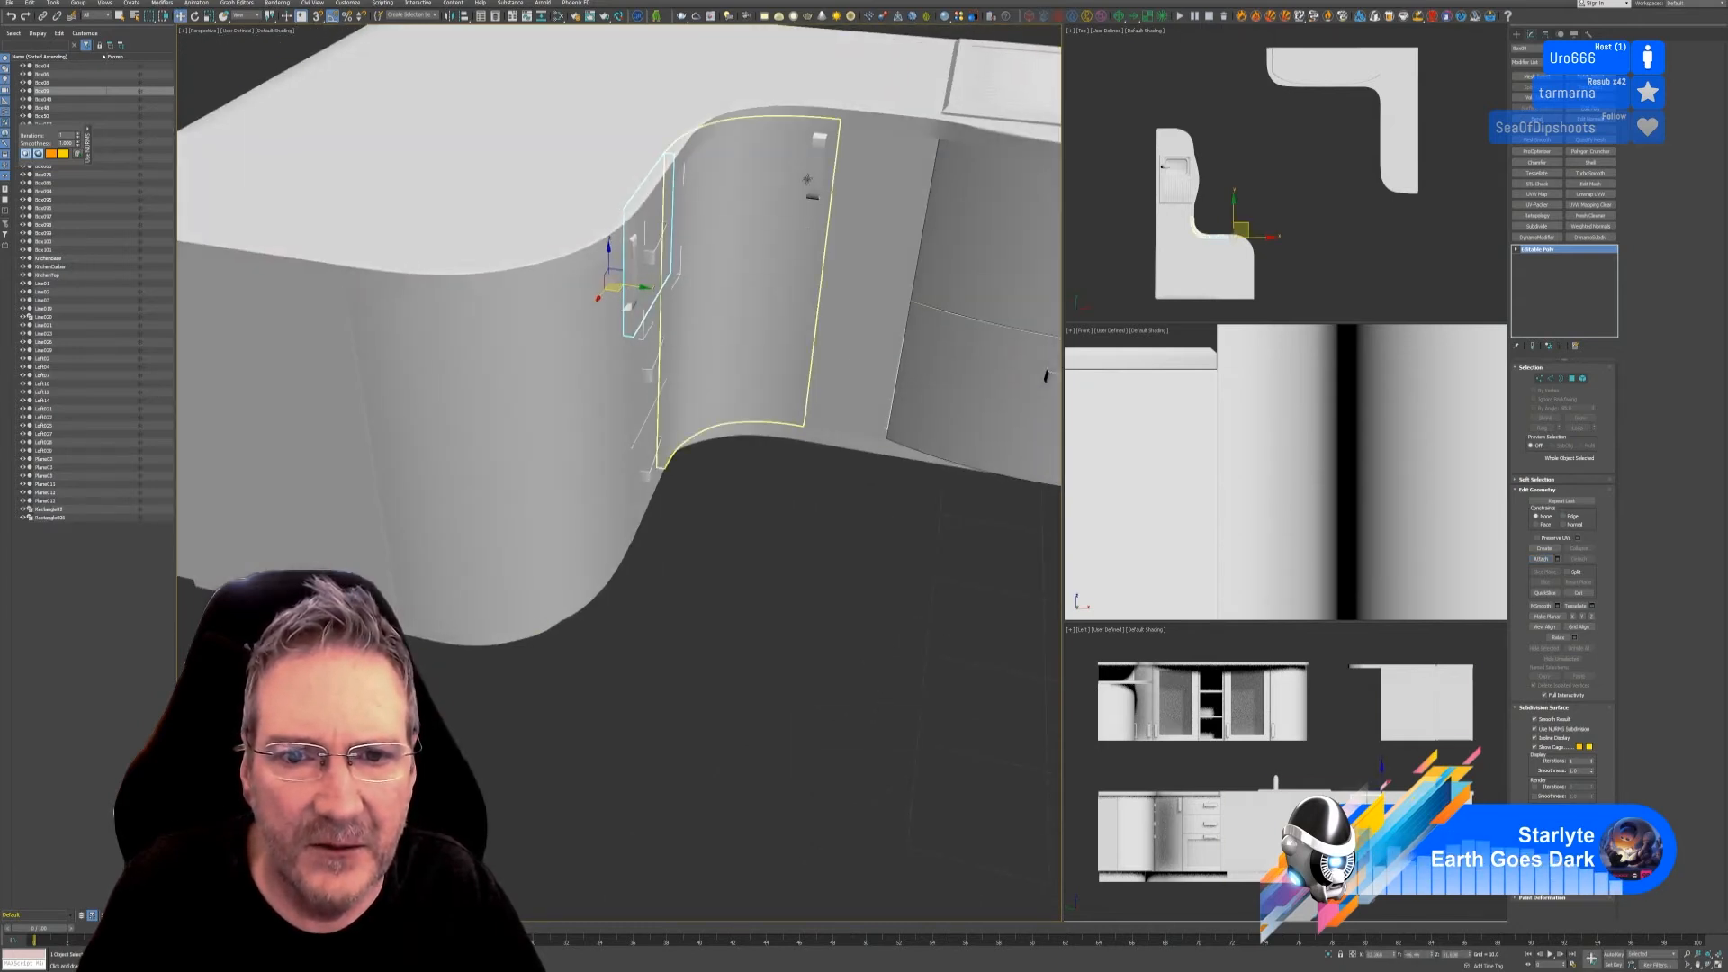
left_click(720, 261)
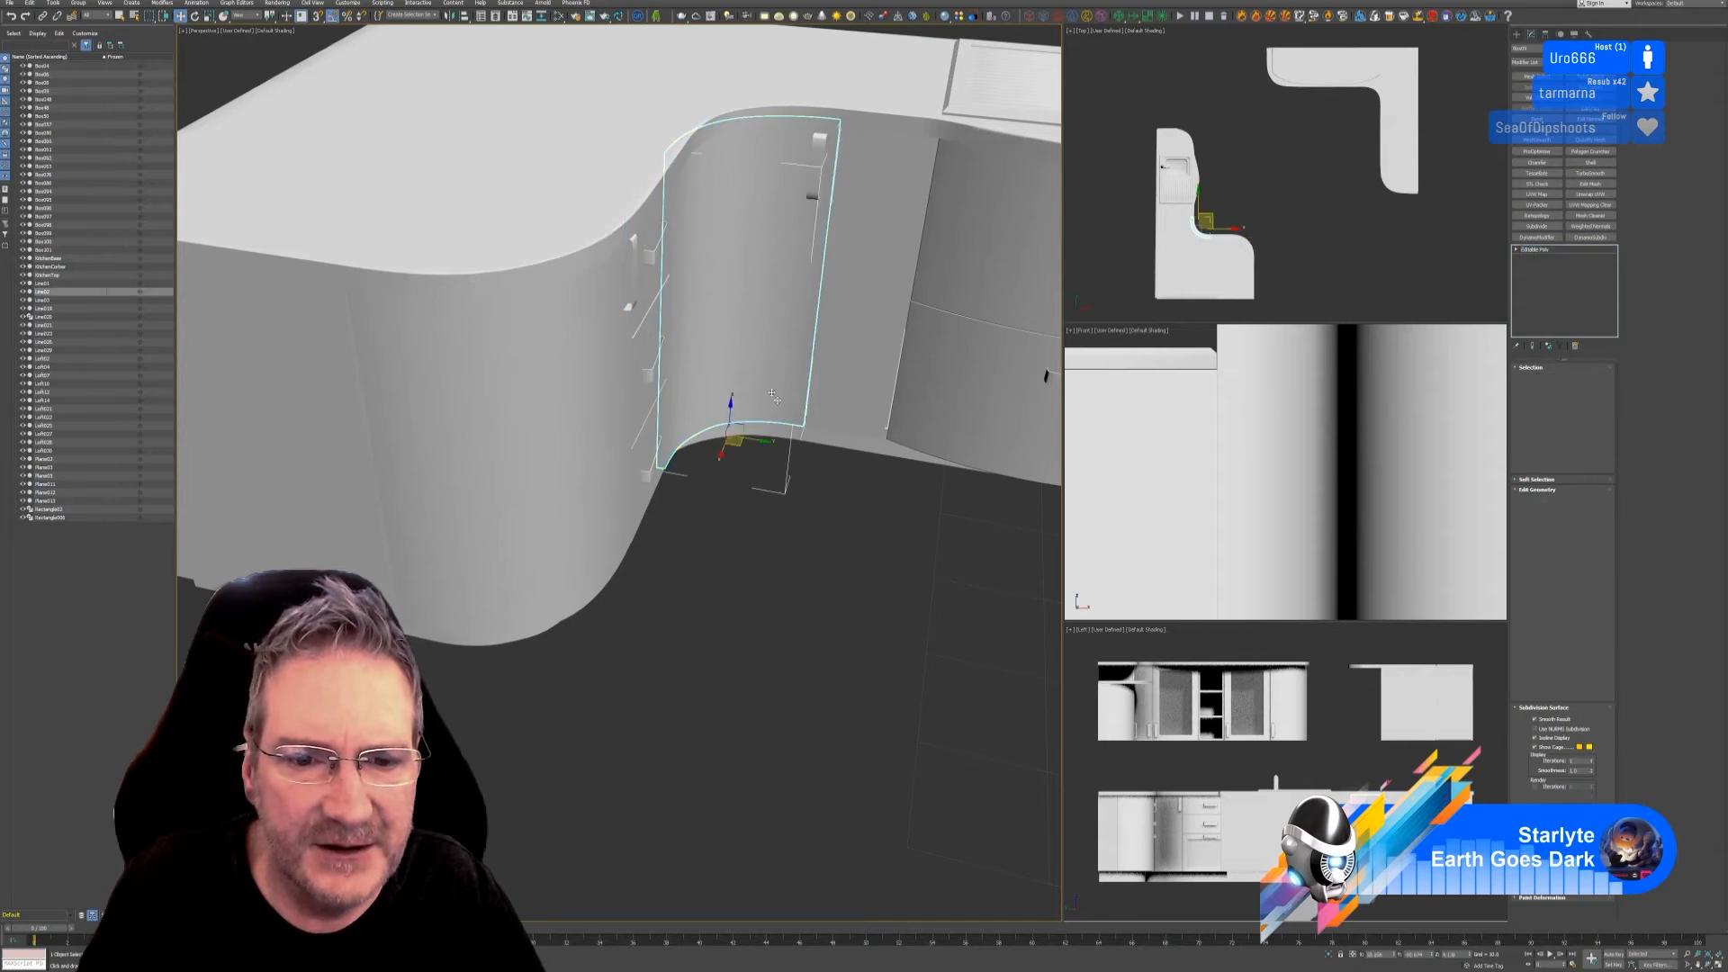
left_click_drag(730, 445, 666, 422)
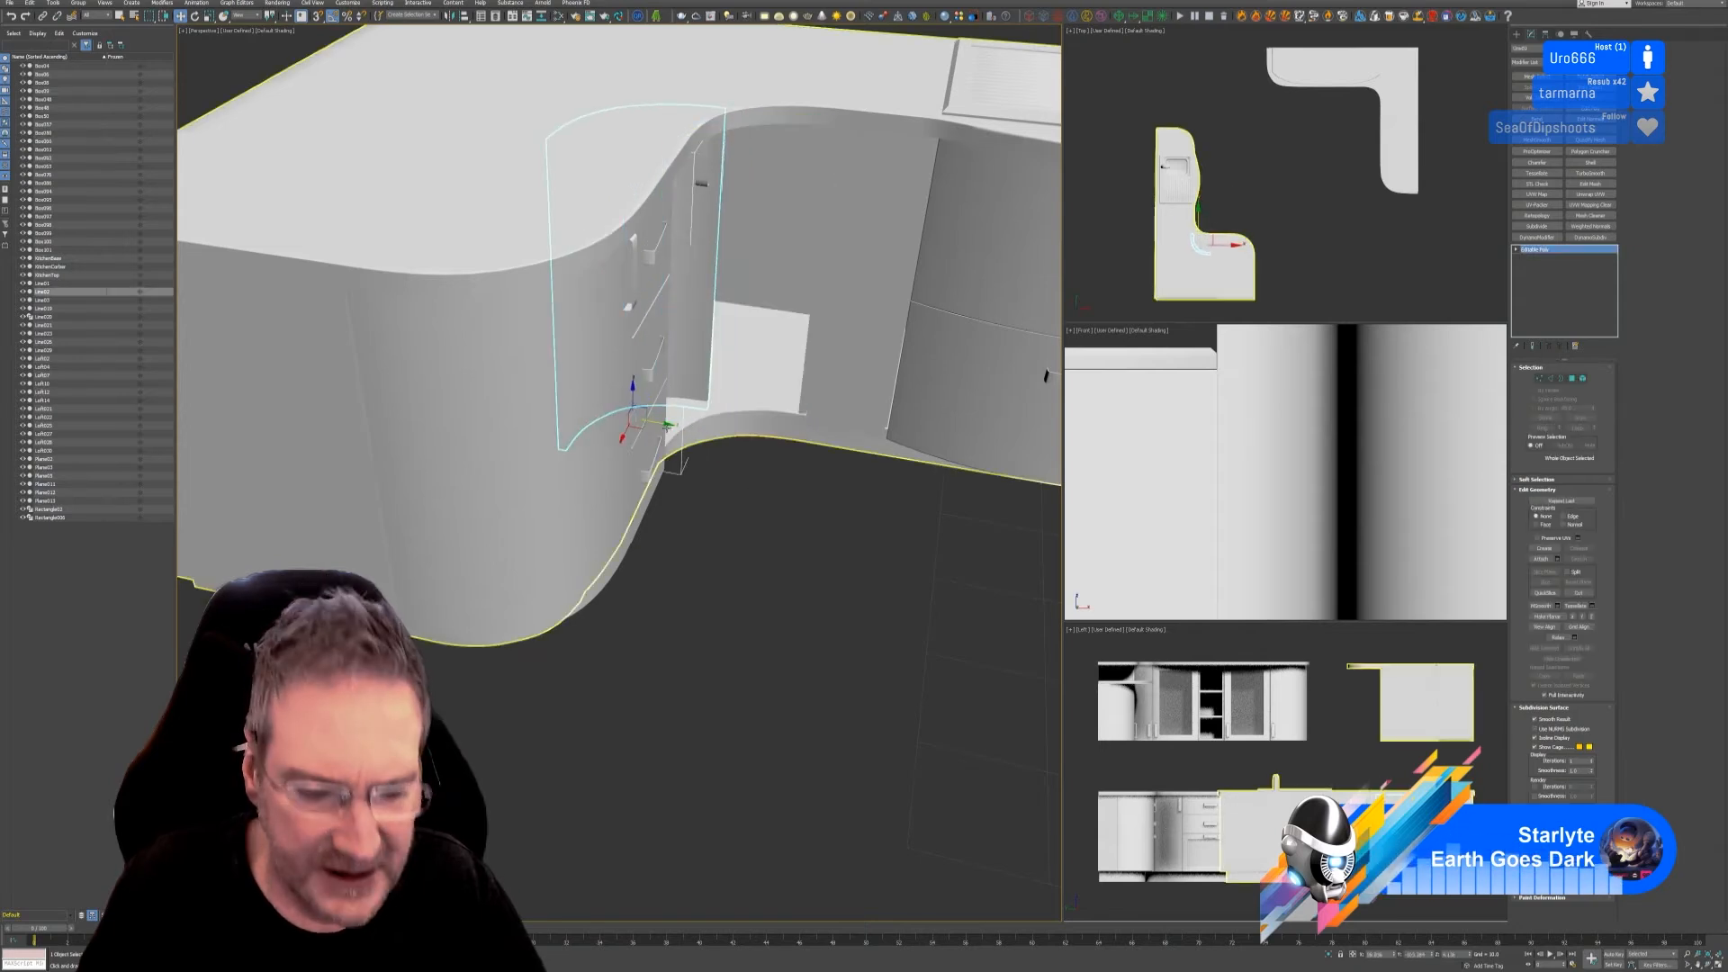
key("ctrl+z")
Step: Collapse the full modifier stack of the lower curved drawer front beneath the sink
middle_click_drag(878, 575, 629, 558, "alt")
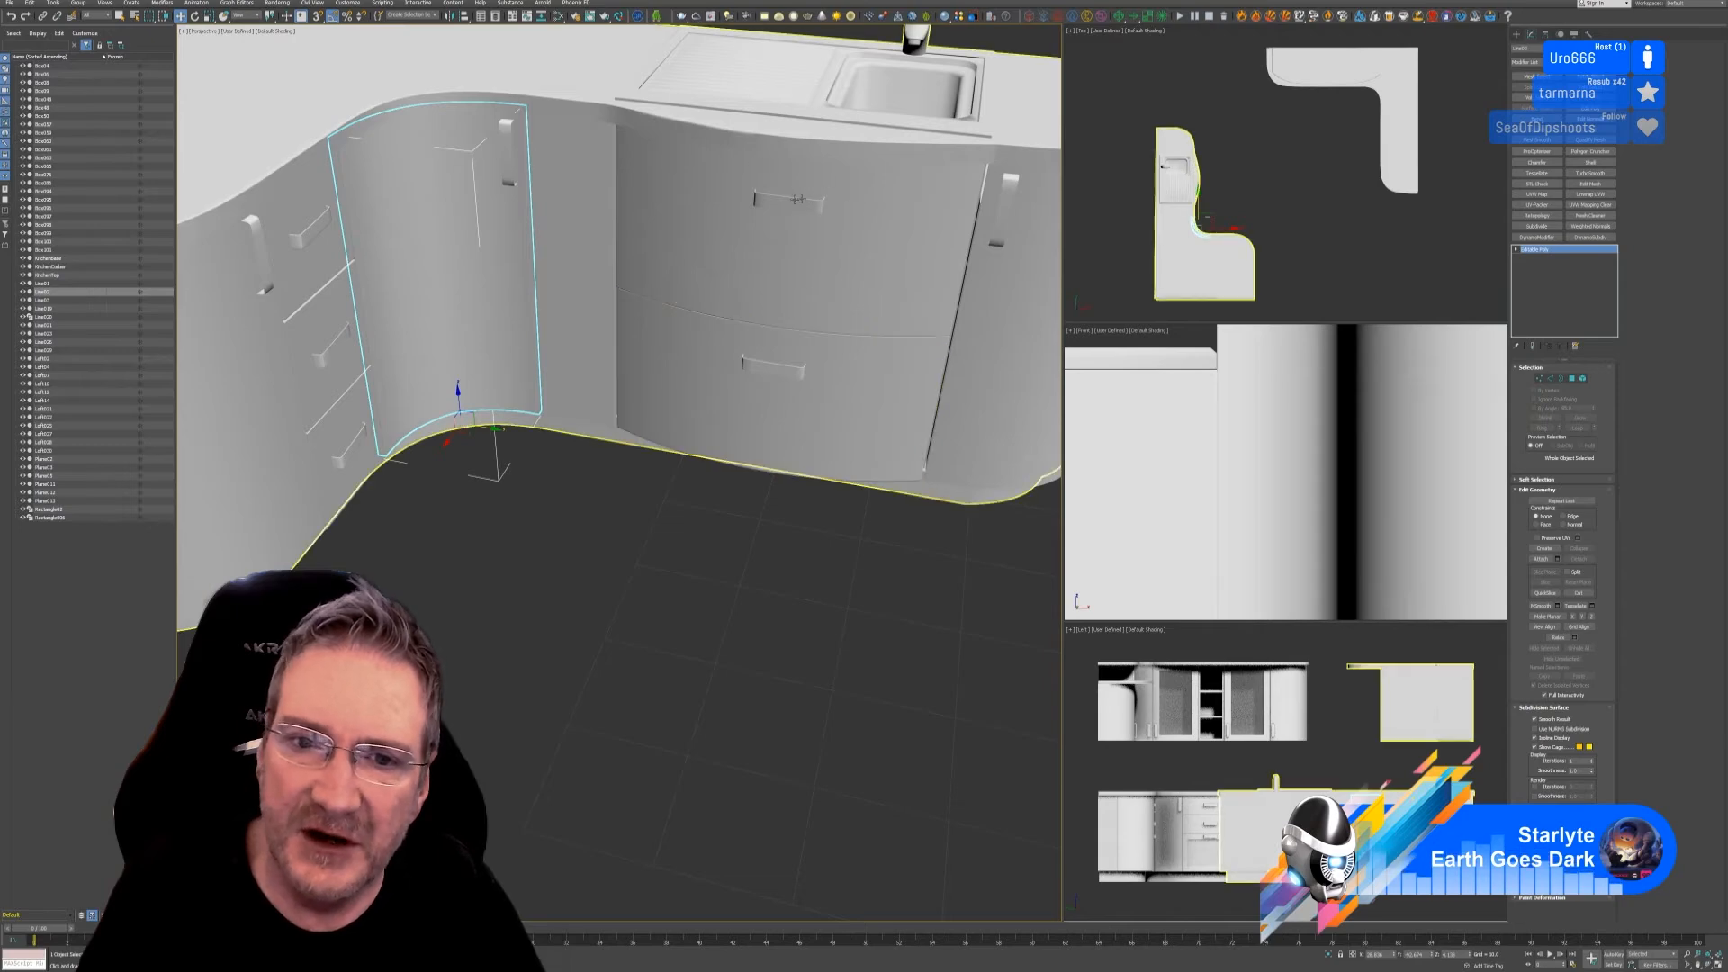
middle_click_drag(796, 220, 770, 358, "alt")
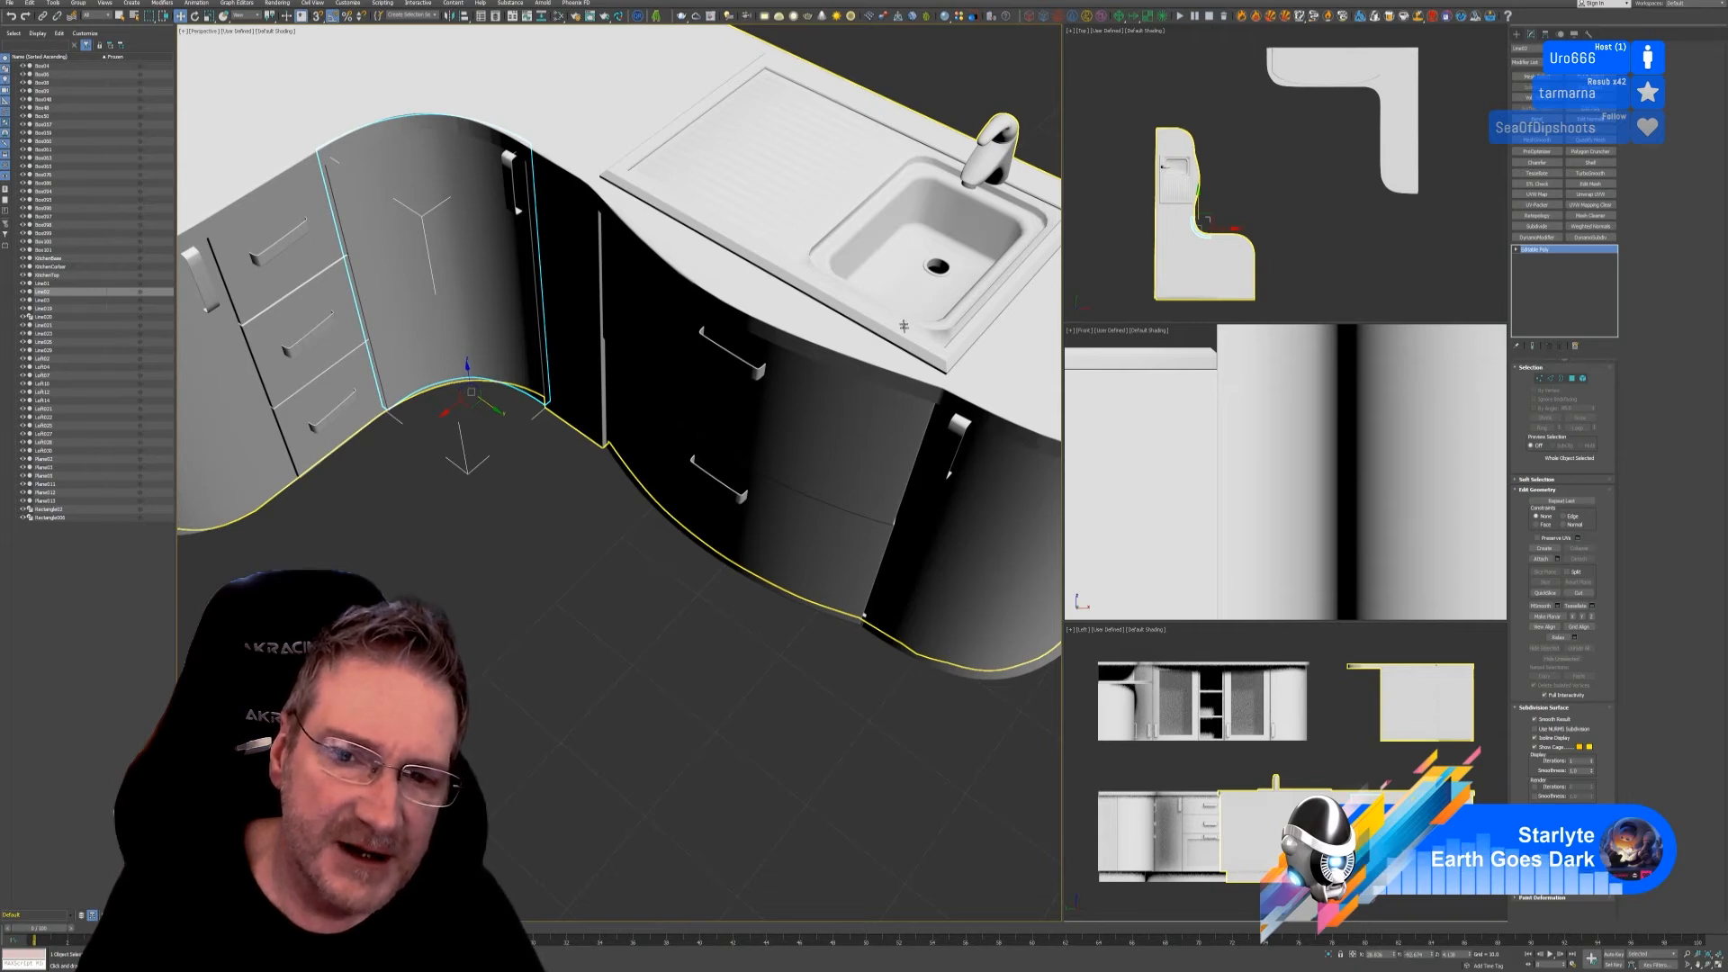
middle_click_drag(782, 481, 716, 675, "alt")
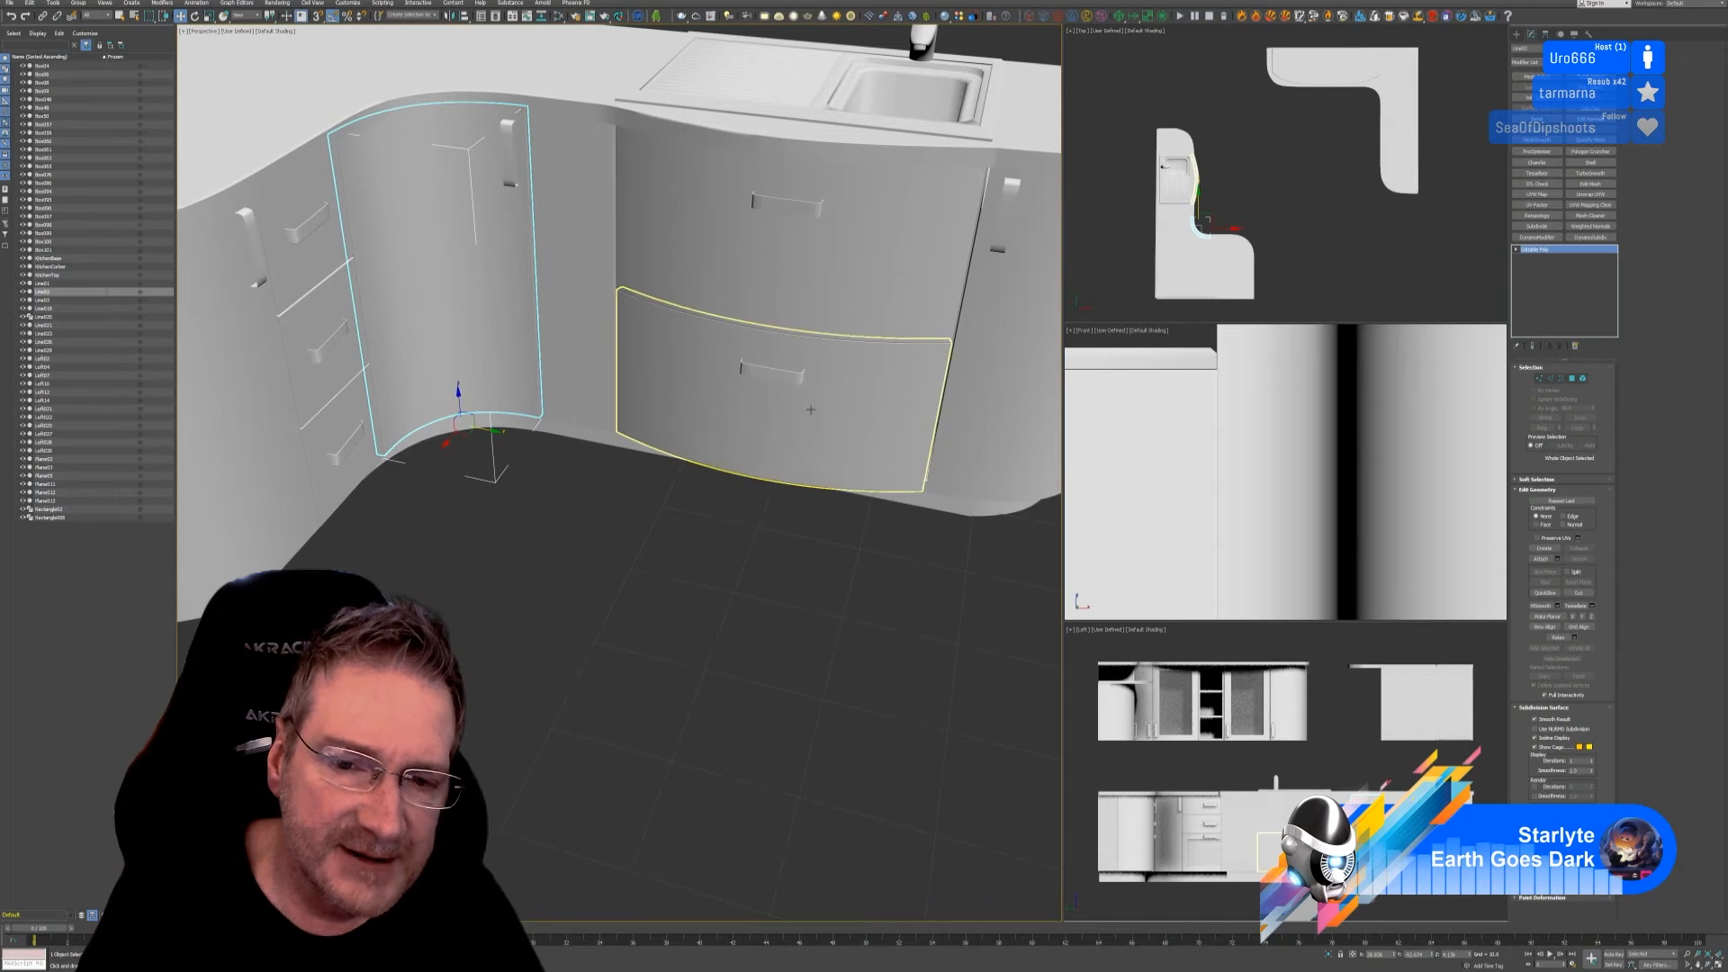
left_click(900, 441)
right_click(1537, 262)
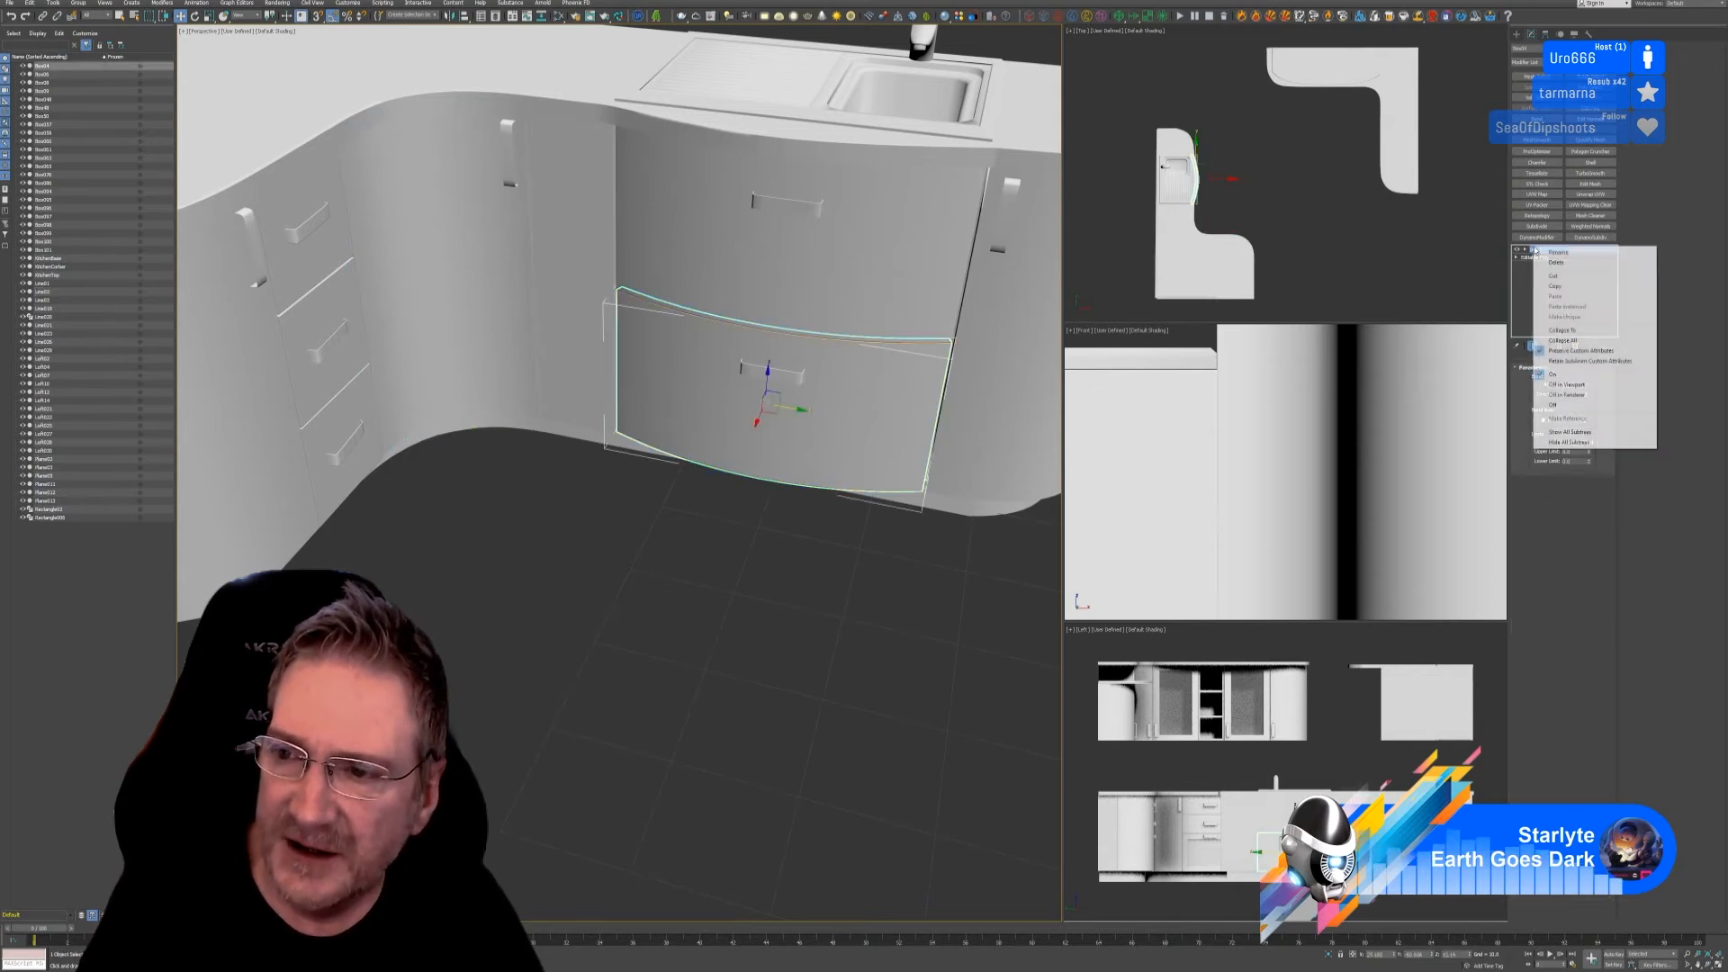
left_click(1557, 335)
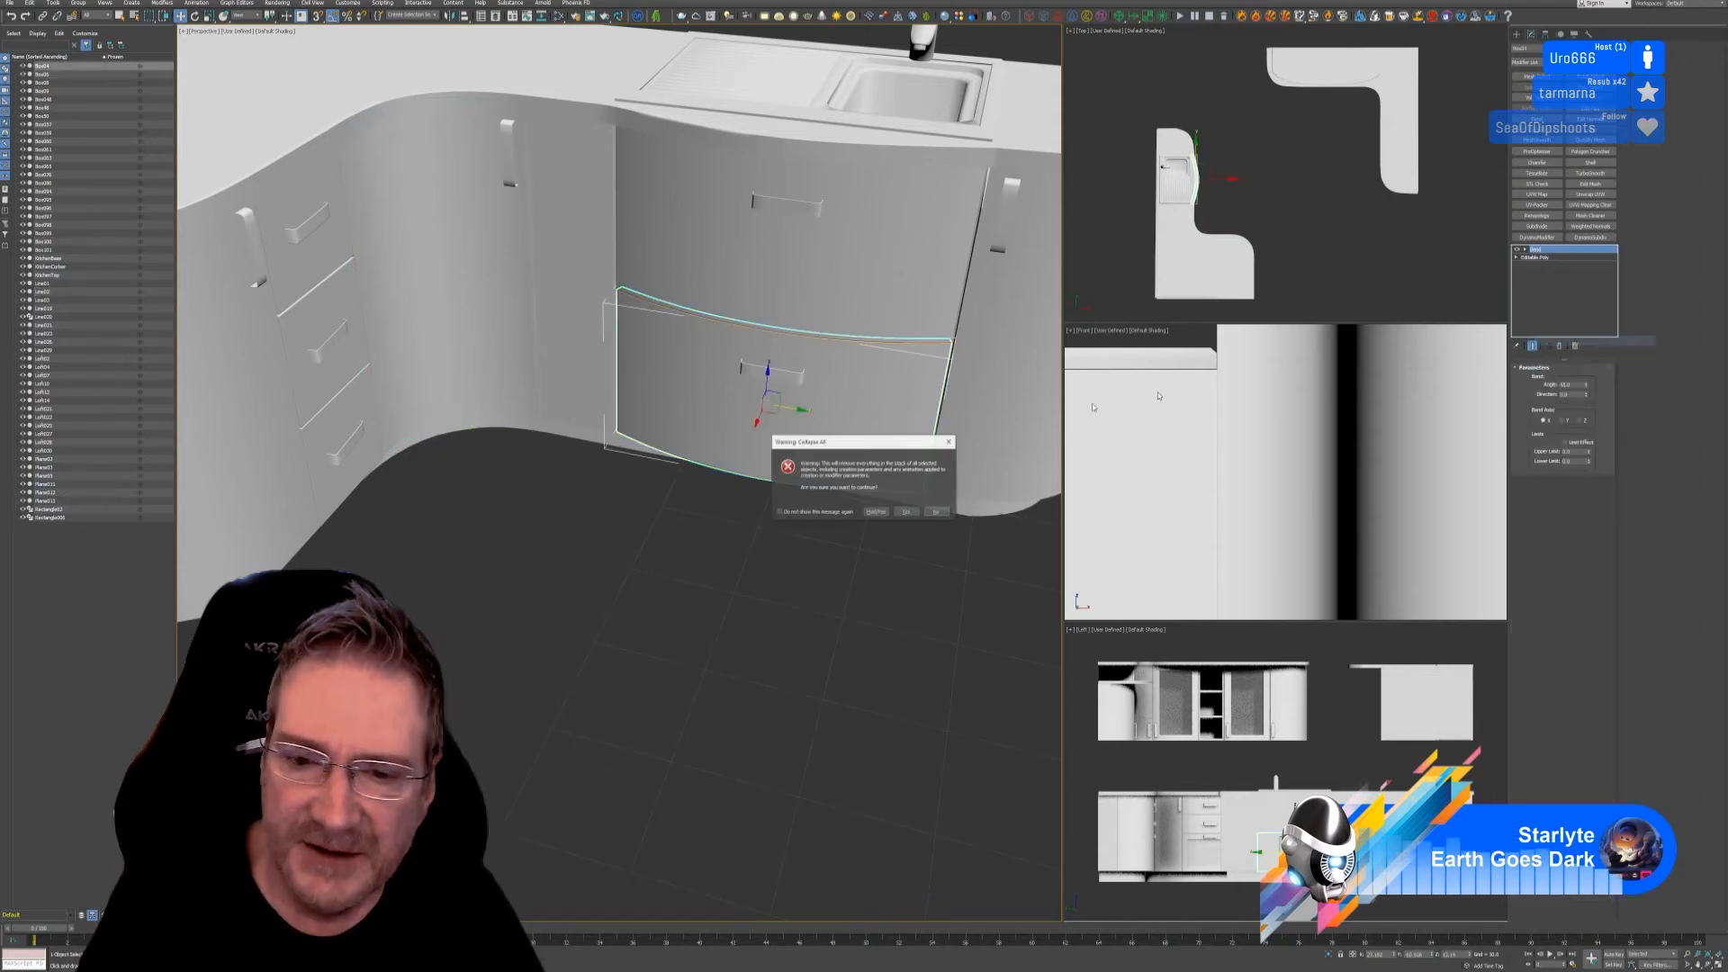
left_click(905, 511)
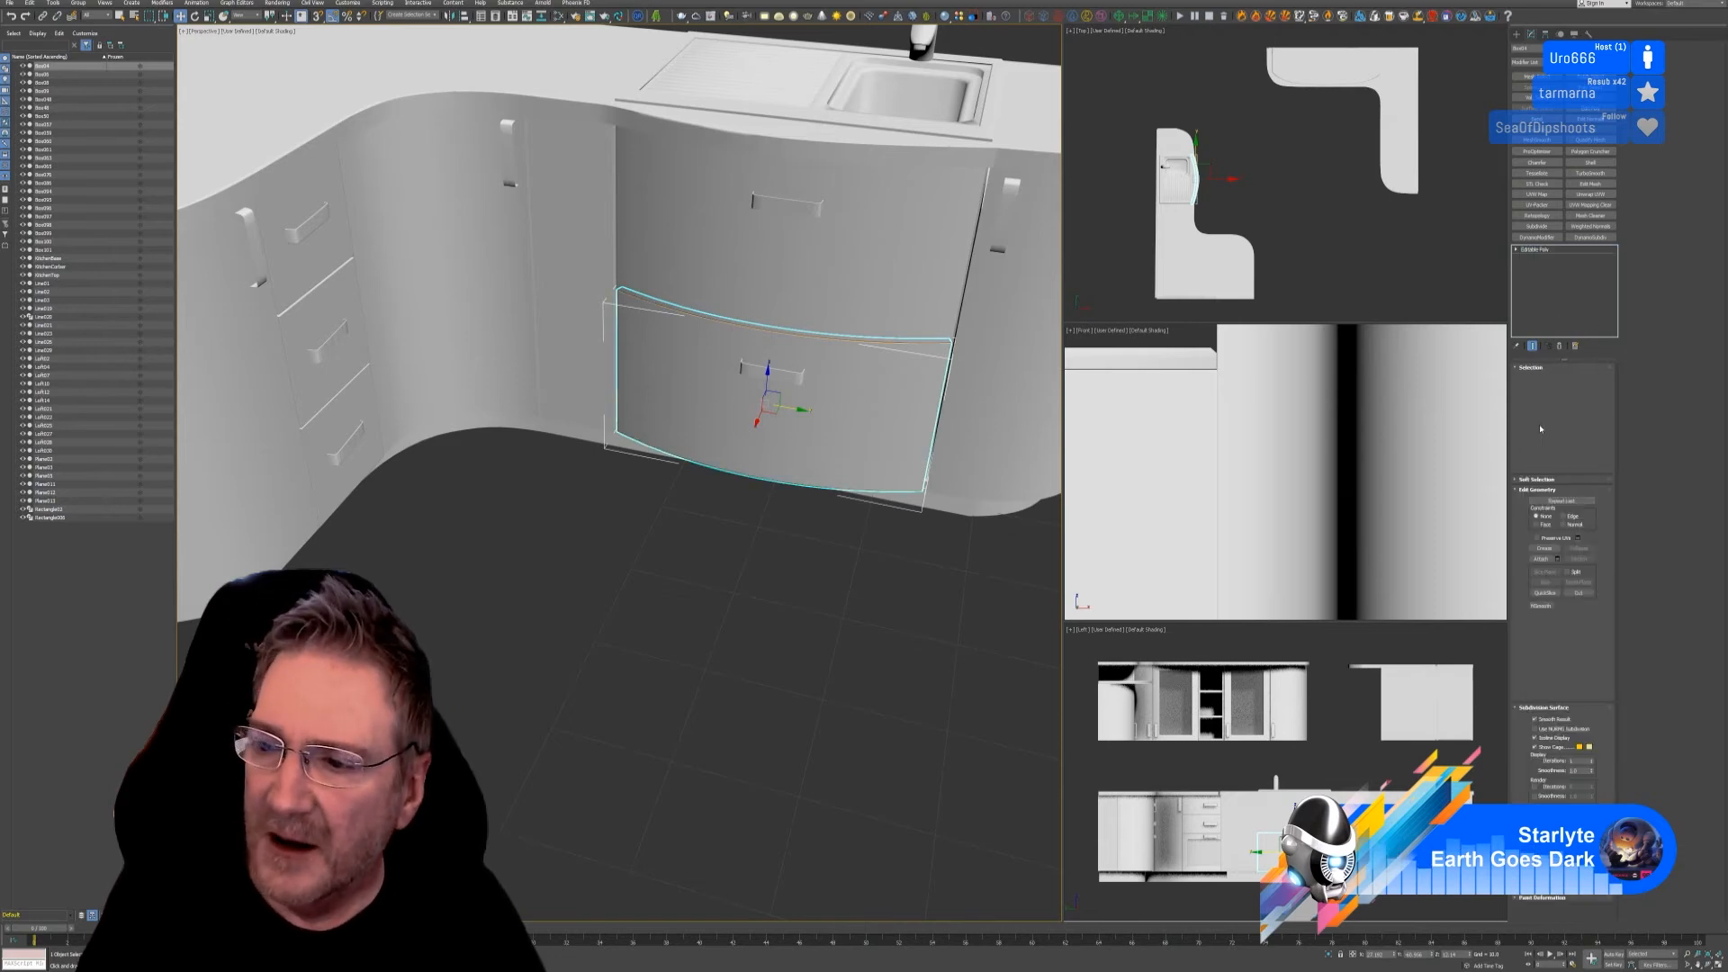
Step: Attach the bar handle to the lower curved drawer front beneath the sink, matching material IDs to material
left_click(1538, 249)
left_click(807, 376)
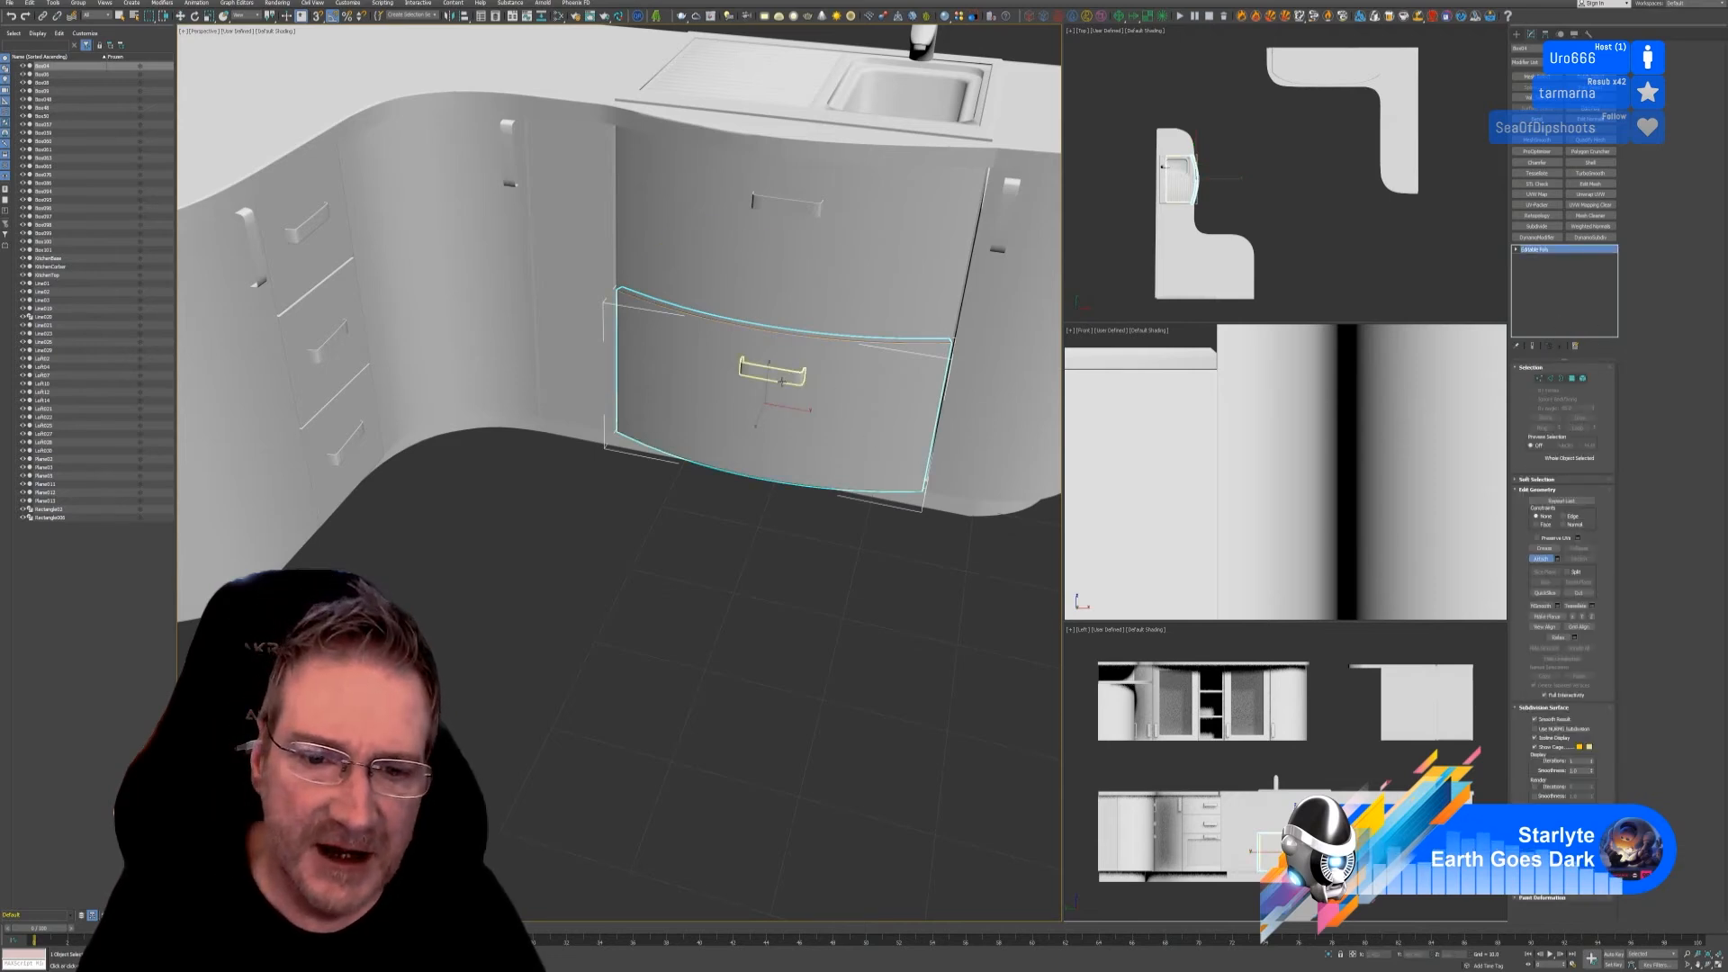
left_click(910, 470)
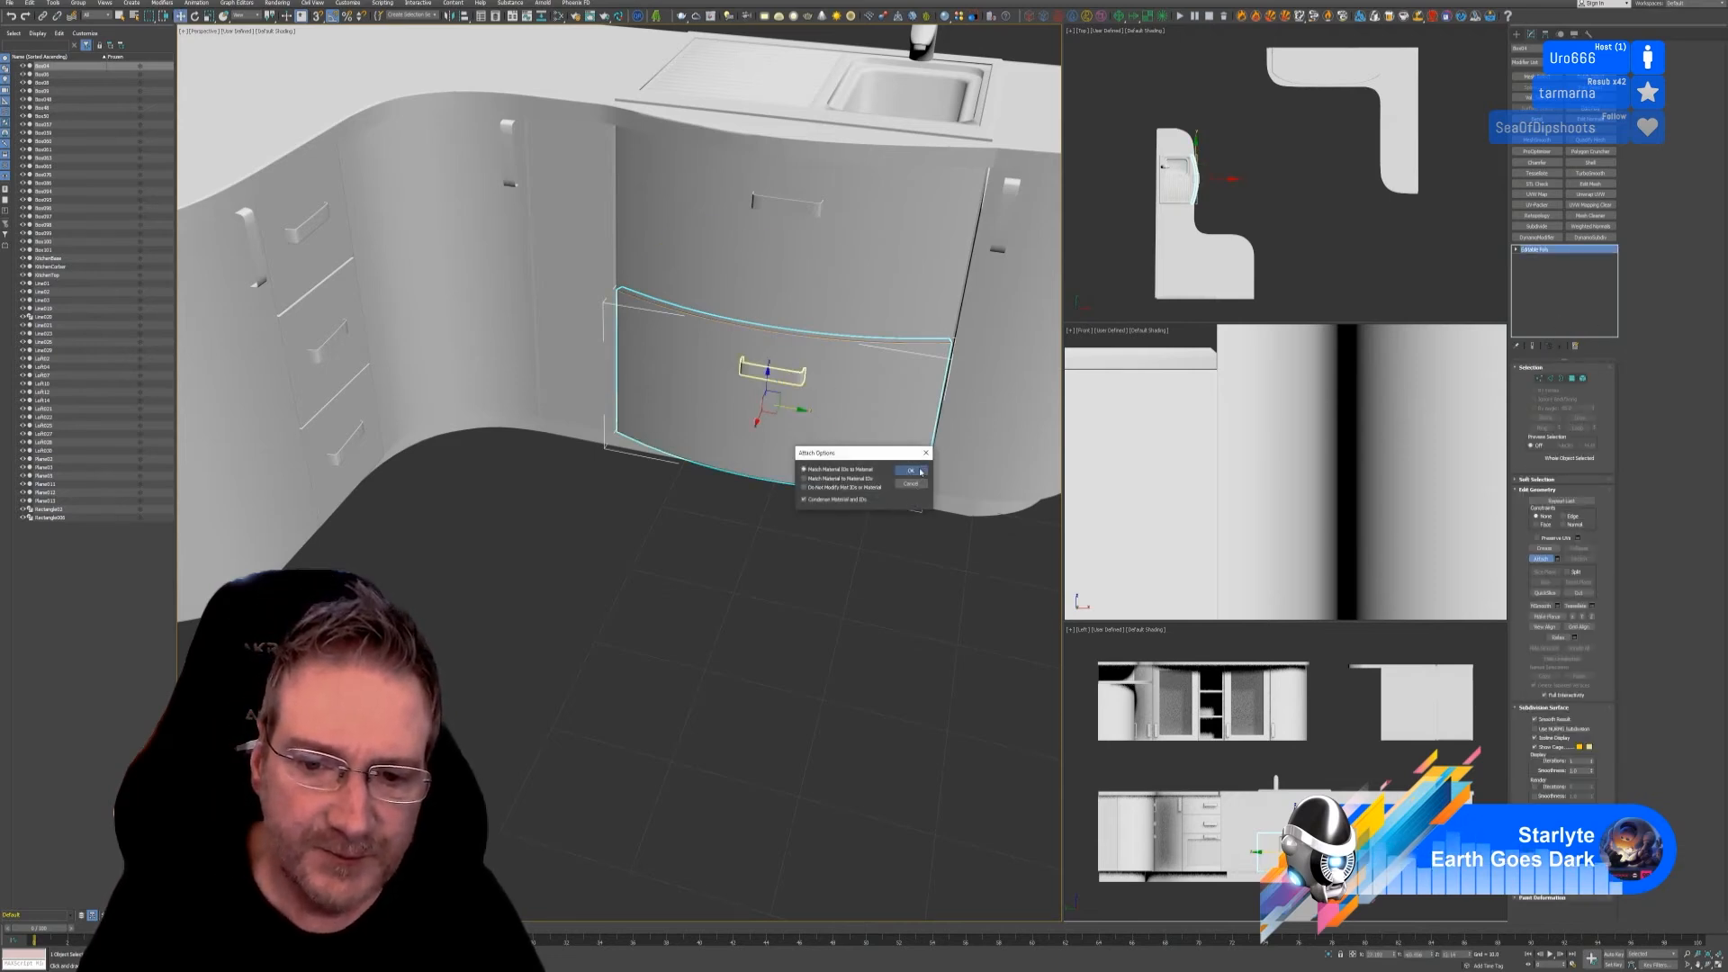
scroll(844, 541, "down", 3)
middle_click_drag(916, 545, 764, 585)
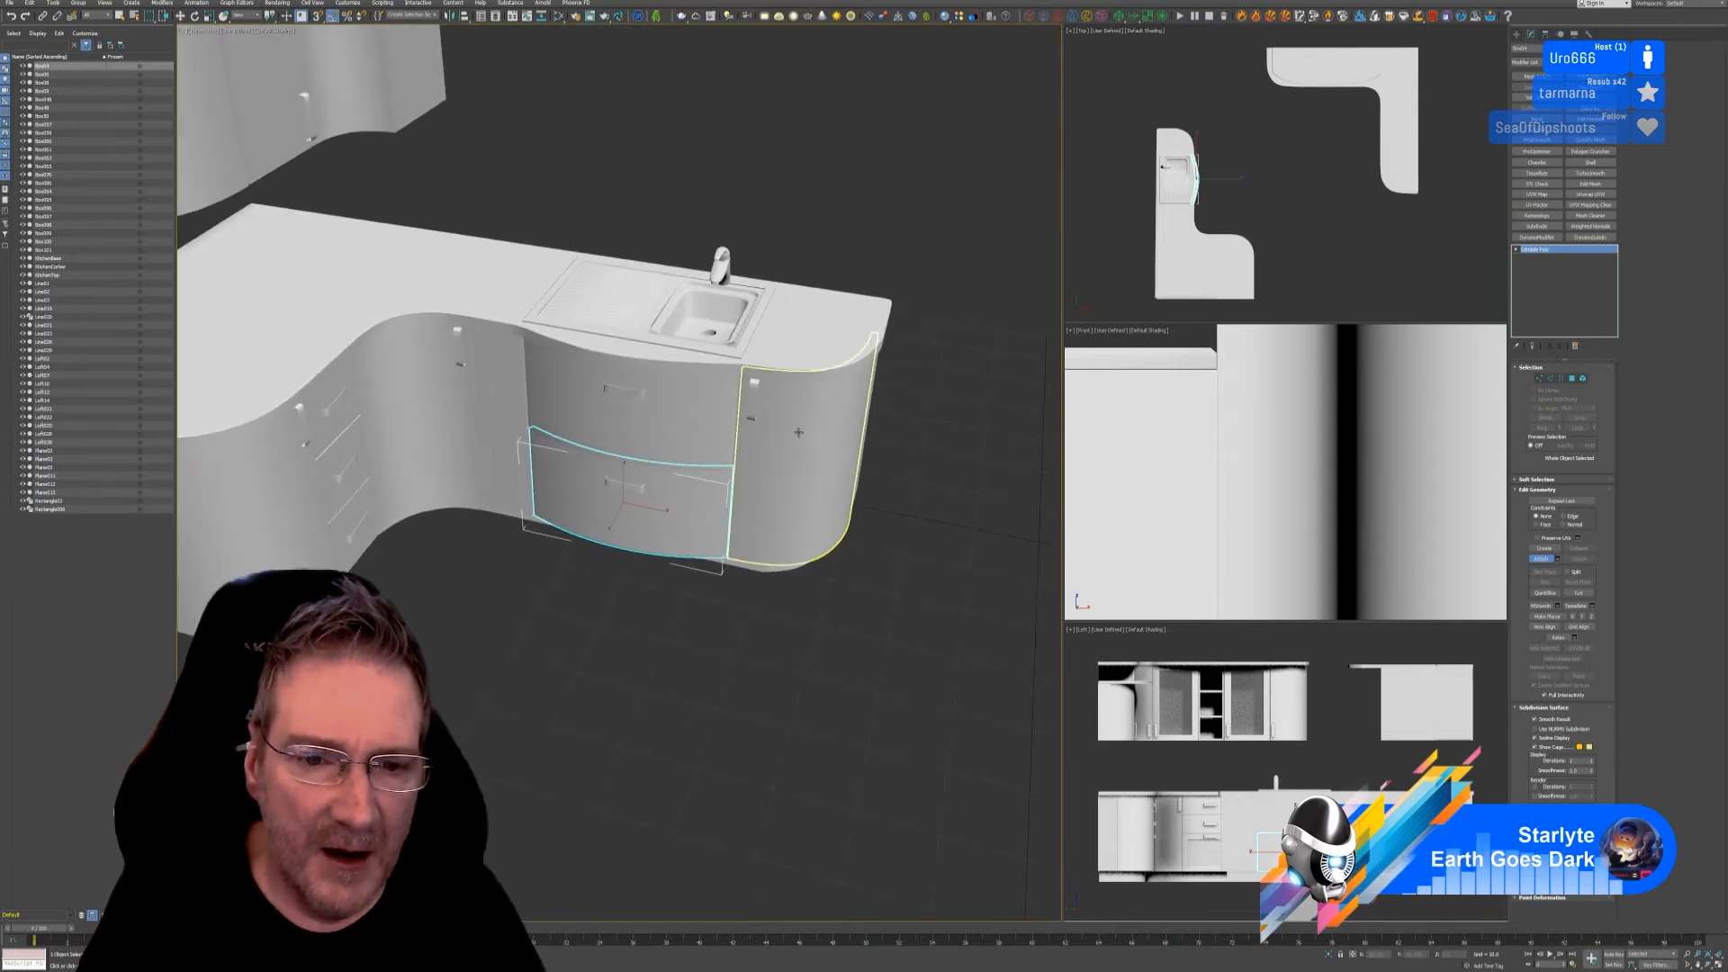
middle_click_drag(551, 541, 656, 730)
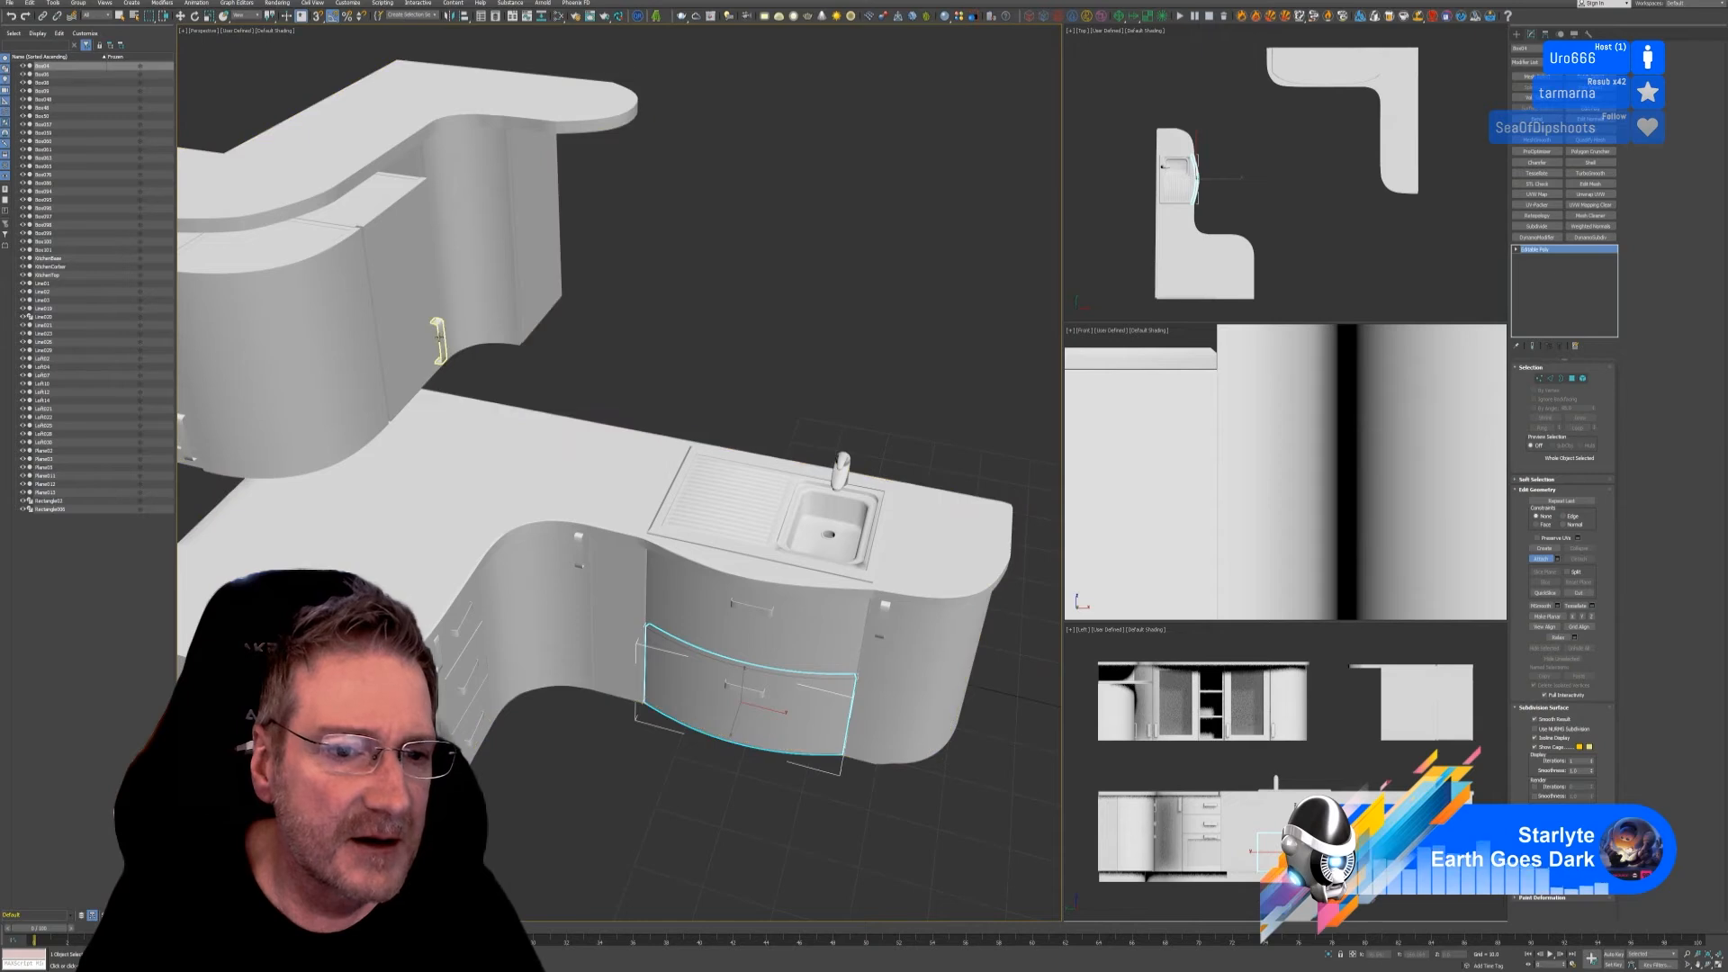
scroll(401, 339, "up", 3)
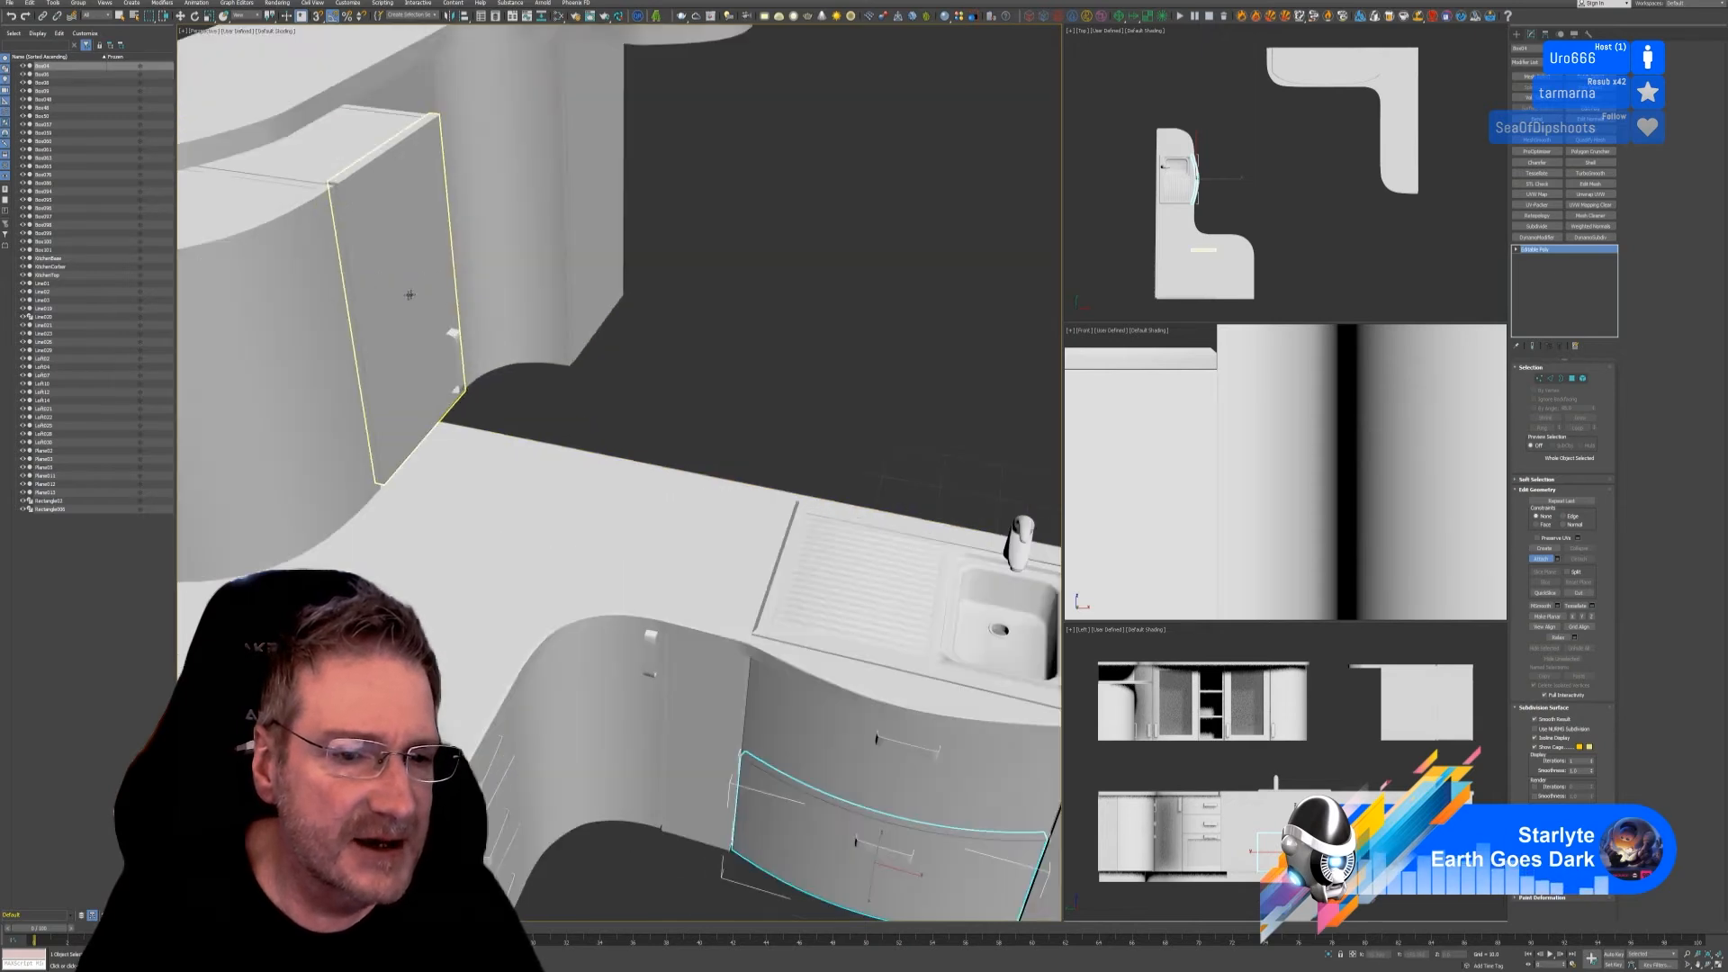
left_click(1419, 463)
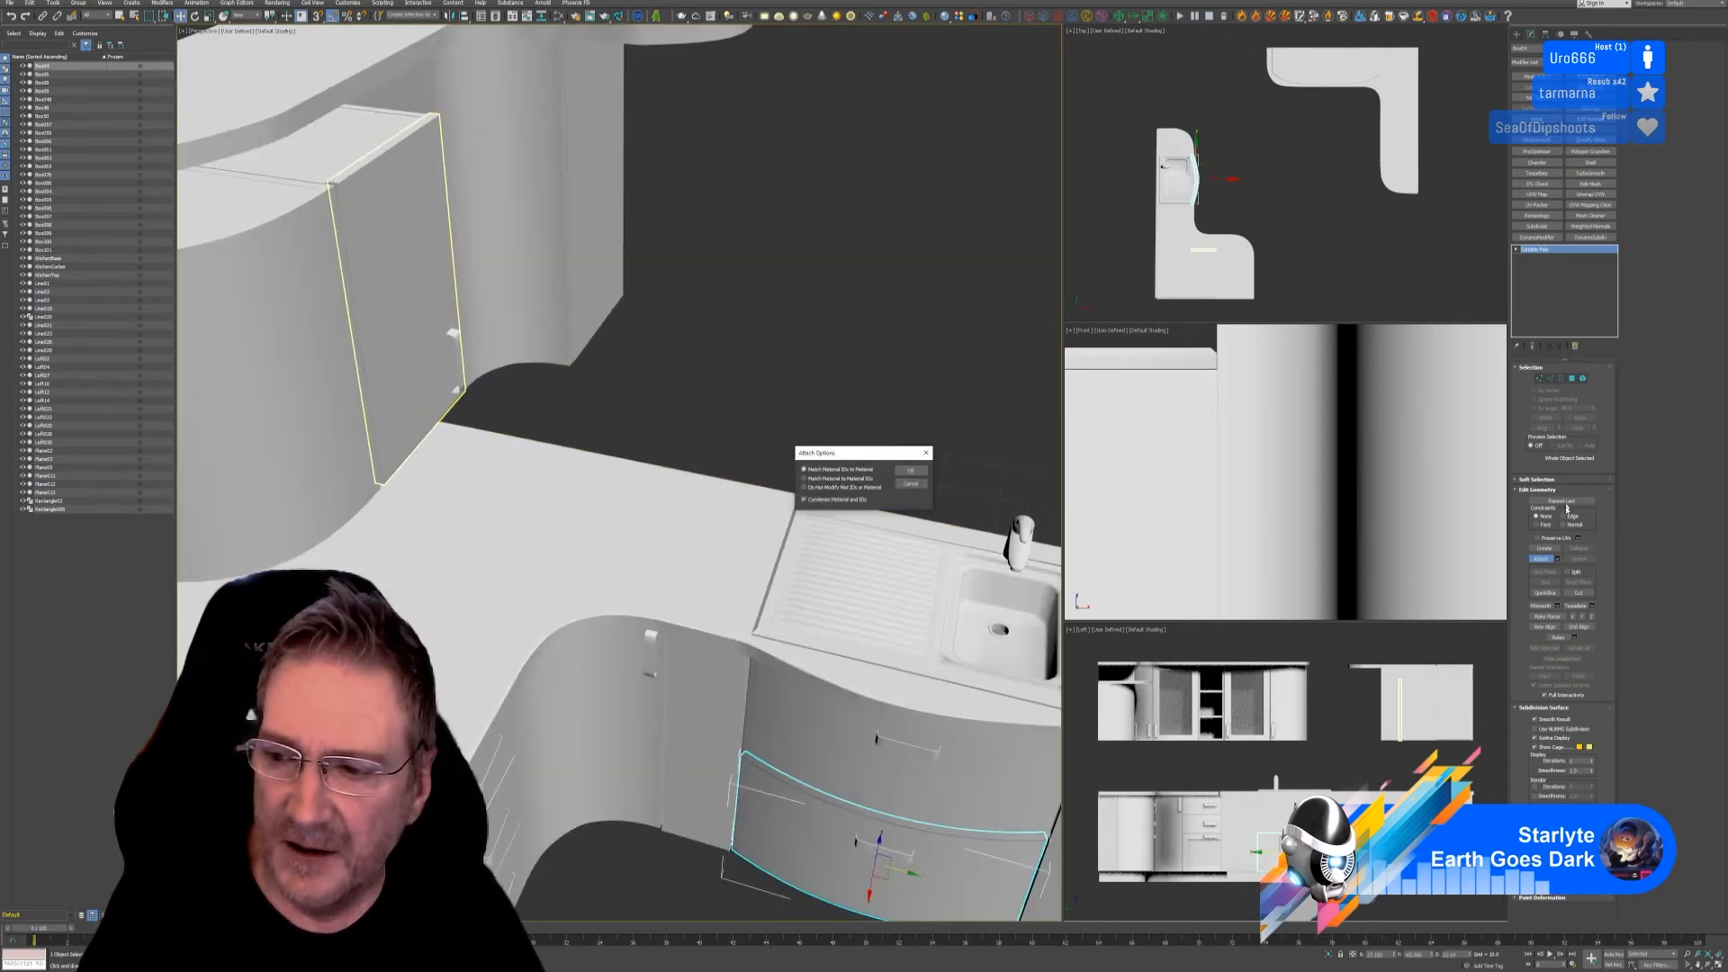
left_click(909, 484)
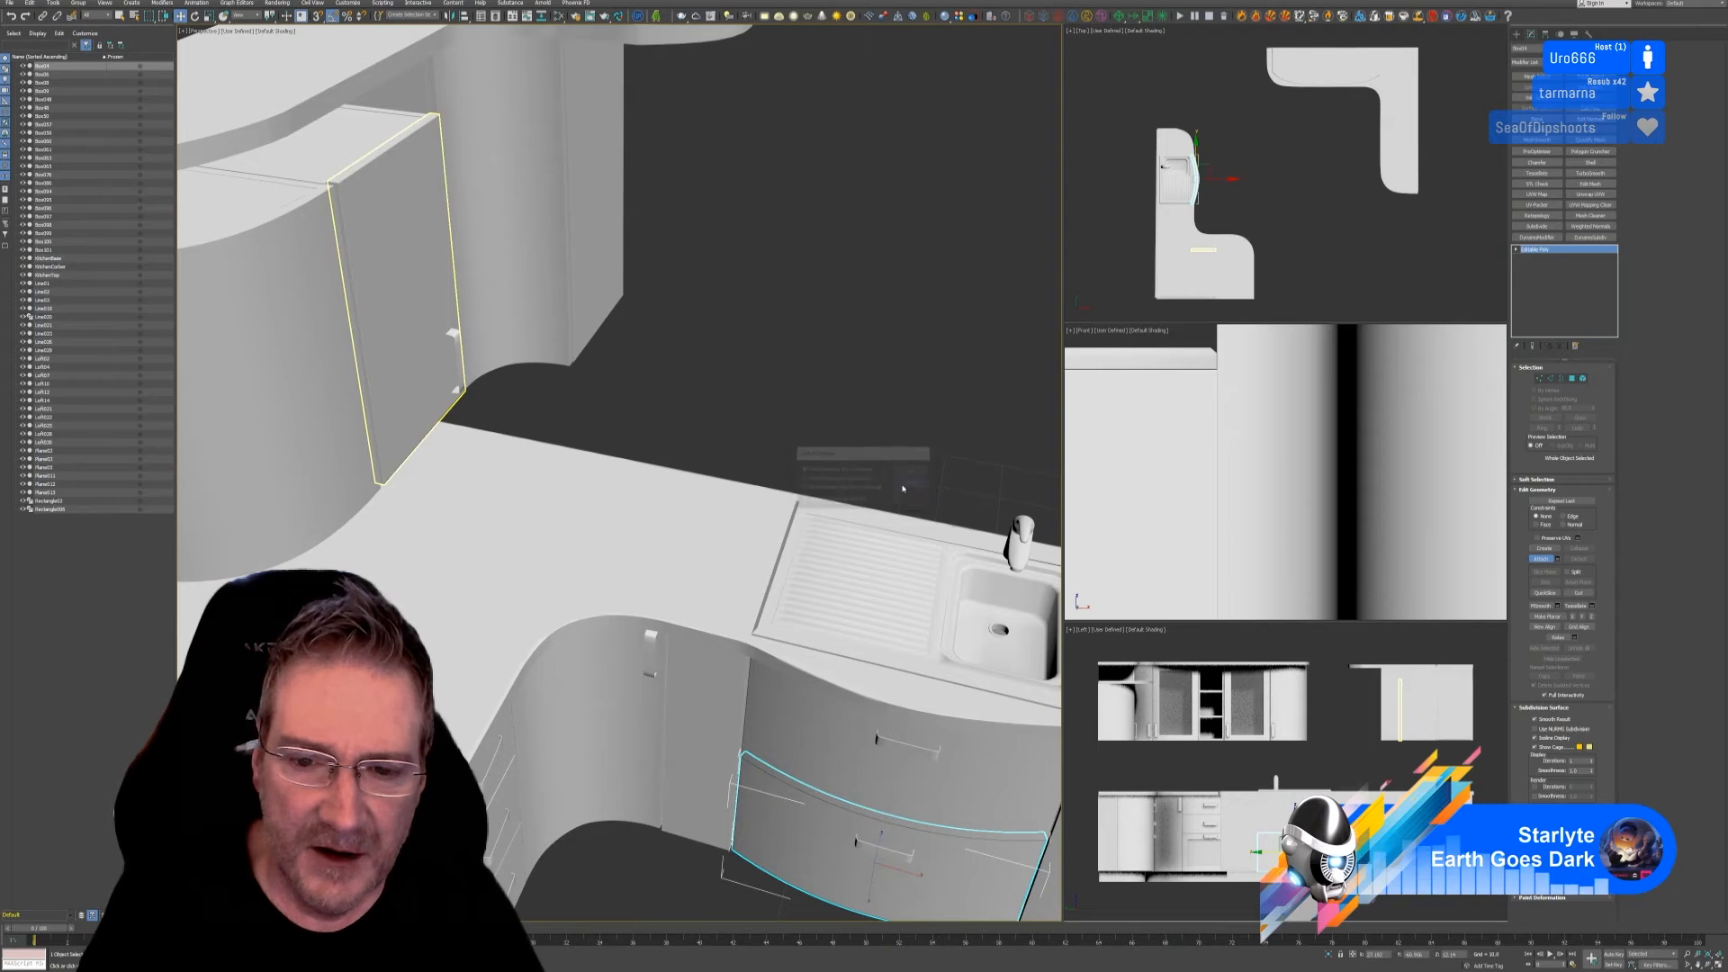
left_click(1540, 559)
Step: Attach the vertical handle to the flat wall cabinet door beside the rounded corner above the sink counter
left_click(783, 294)
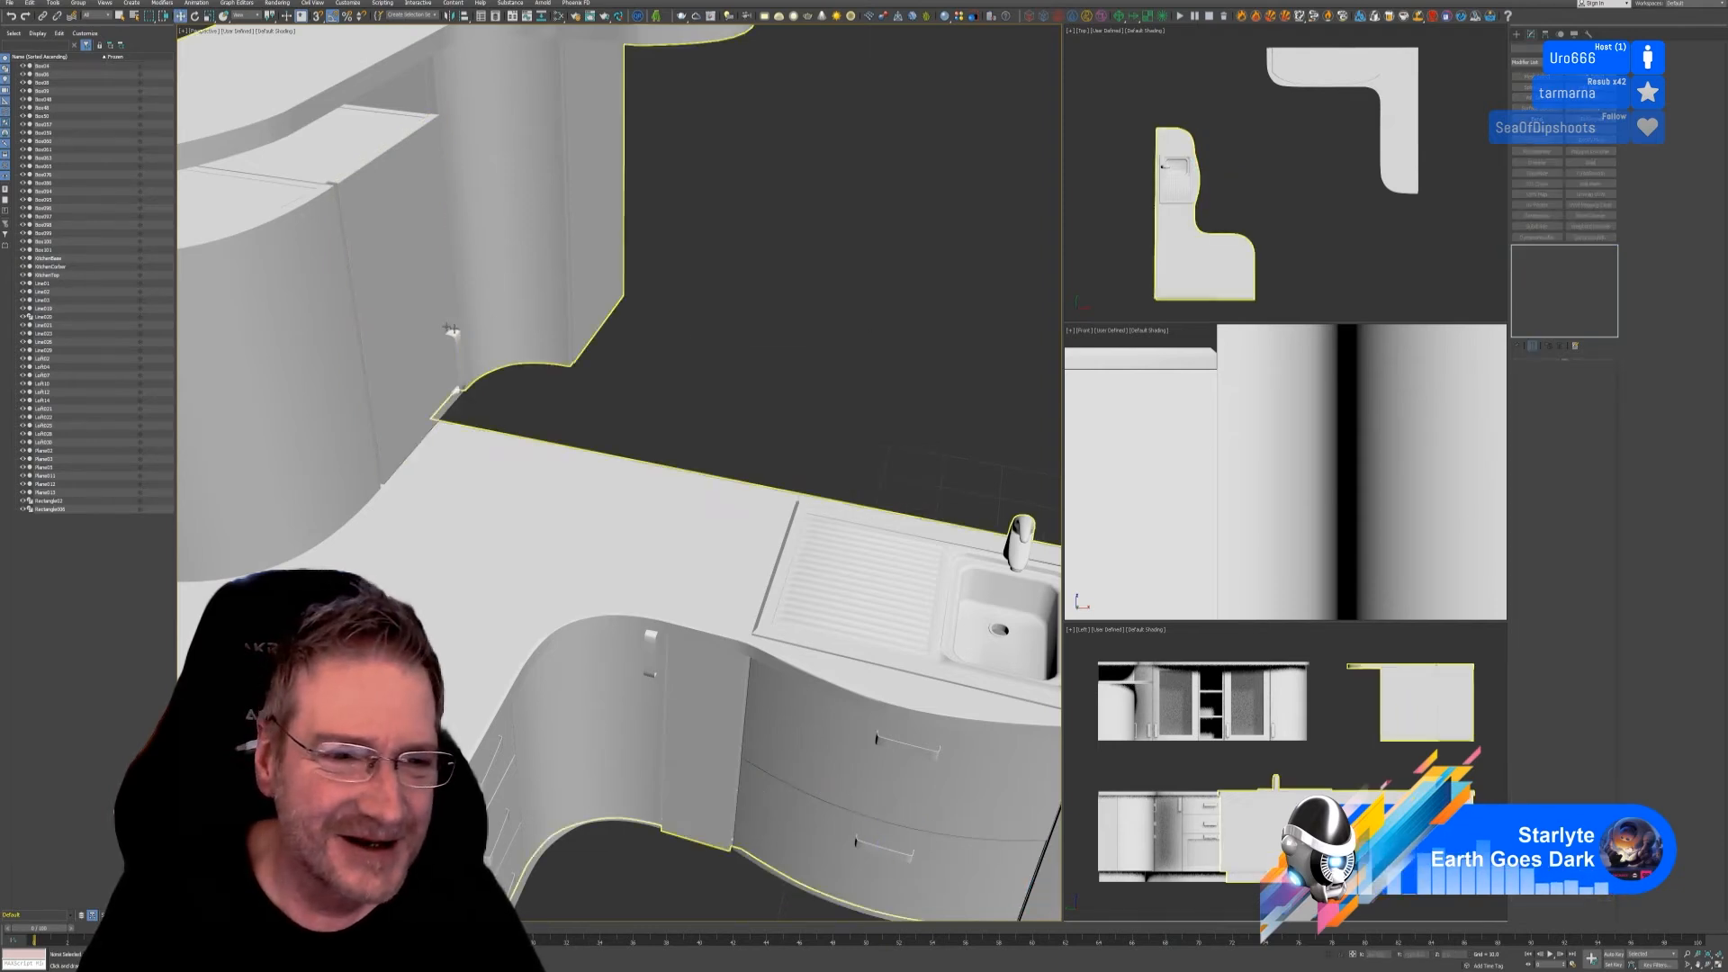
left_click(1463, 464)
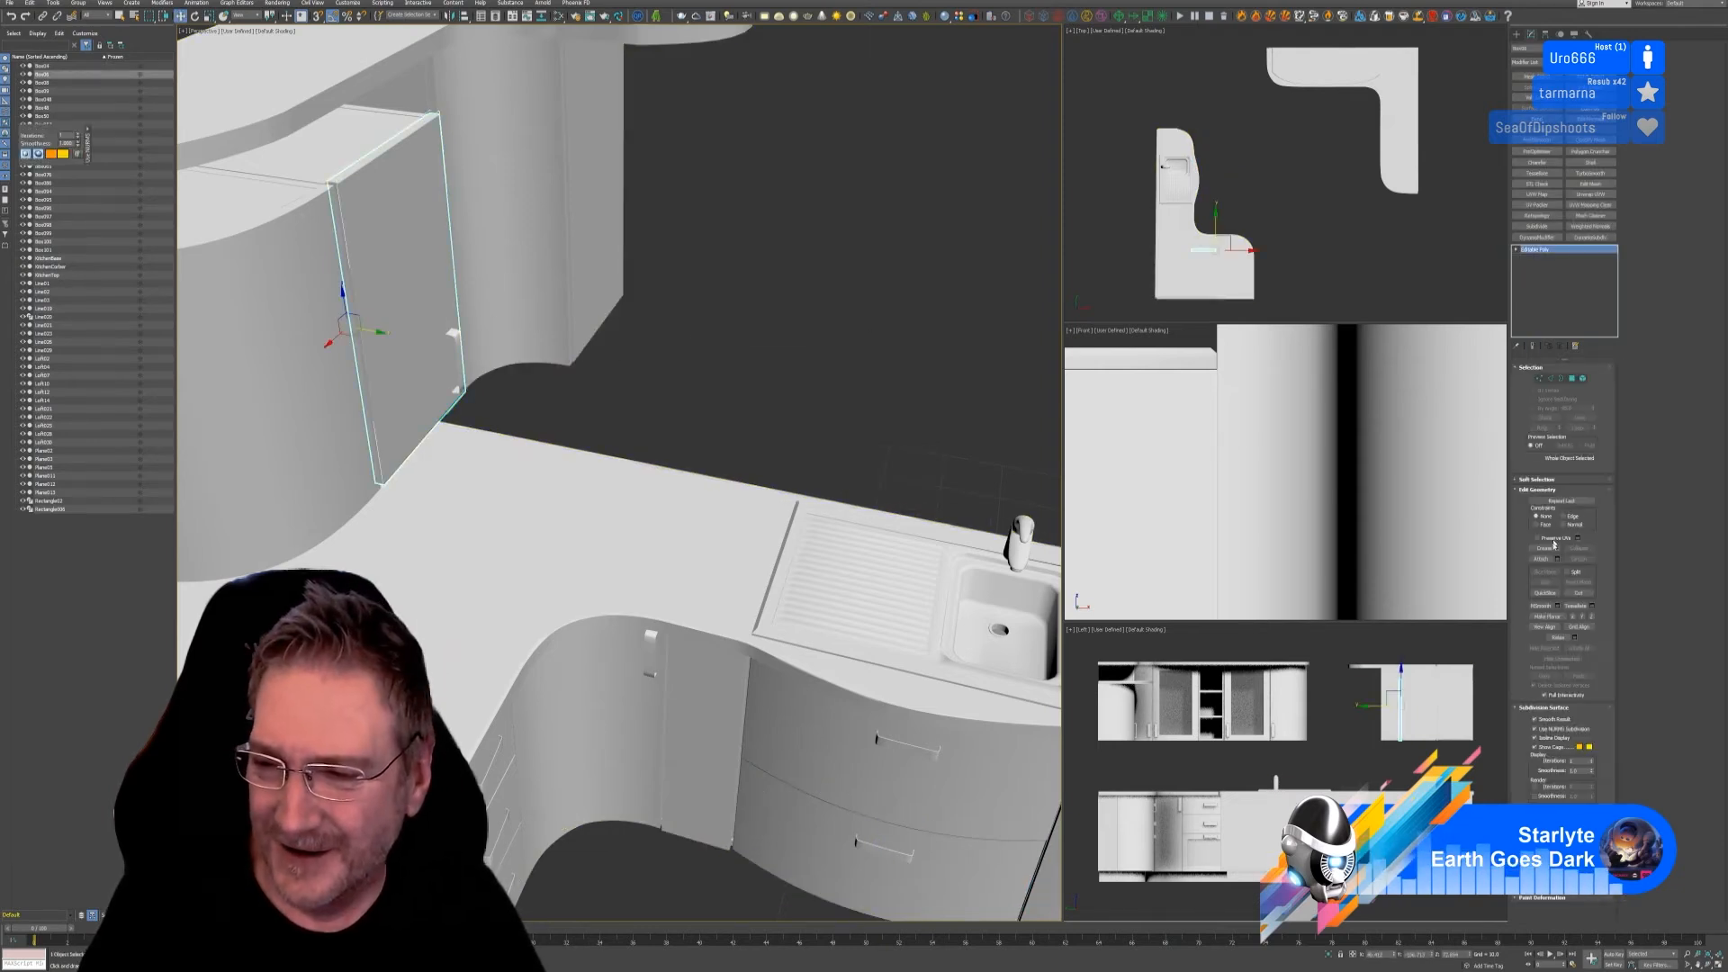
left_click(1540, 560)
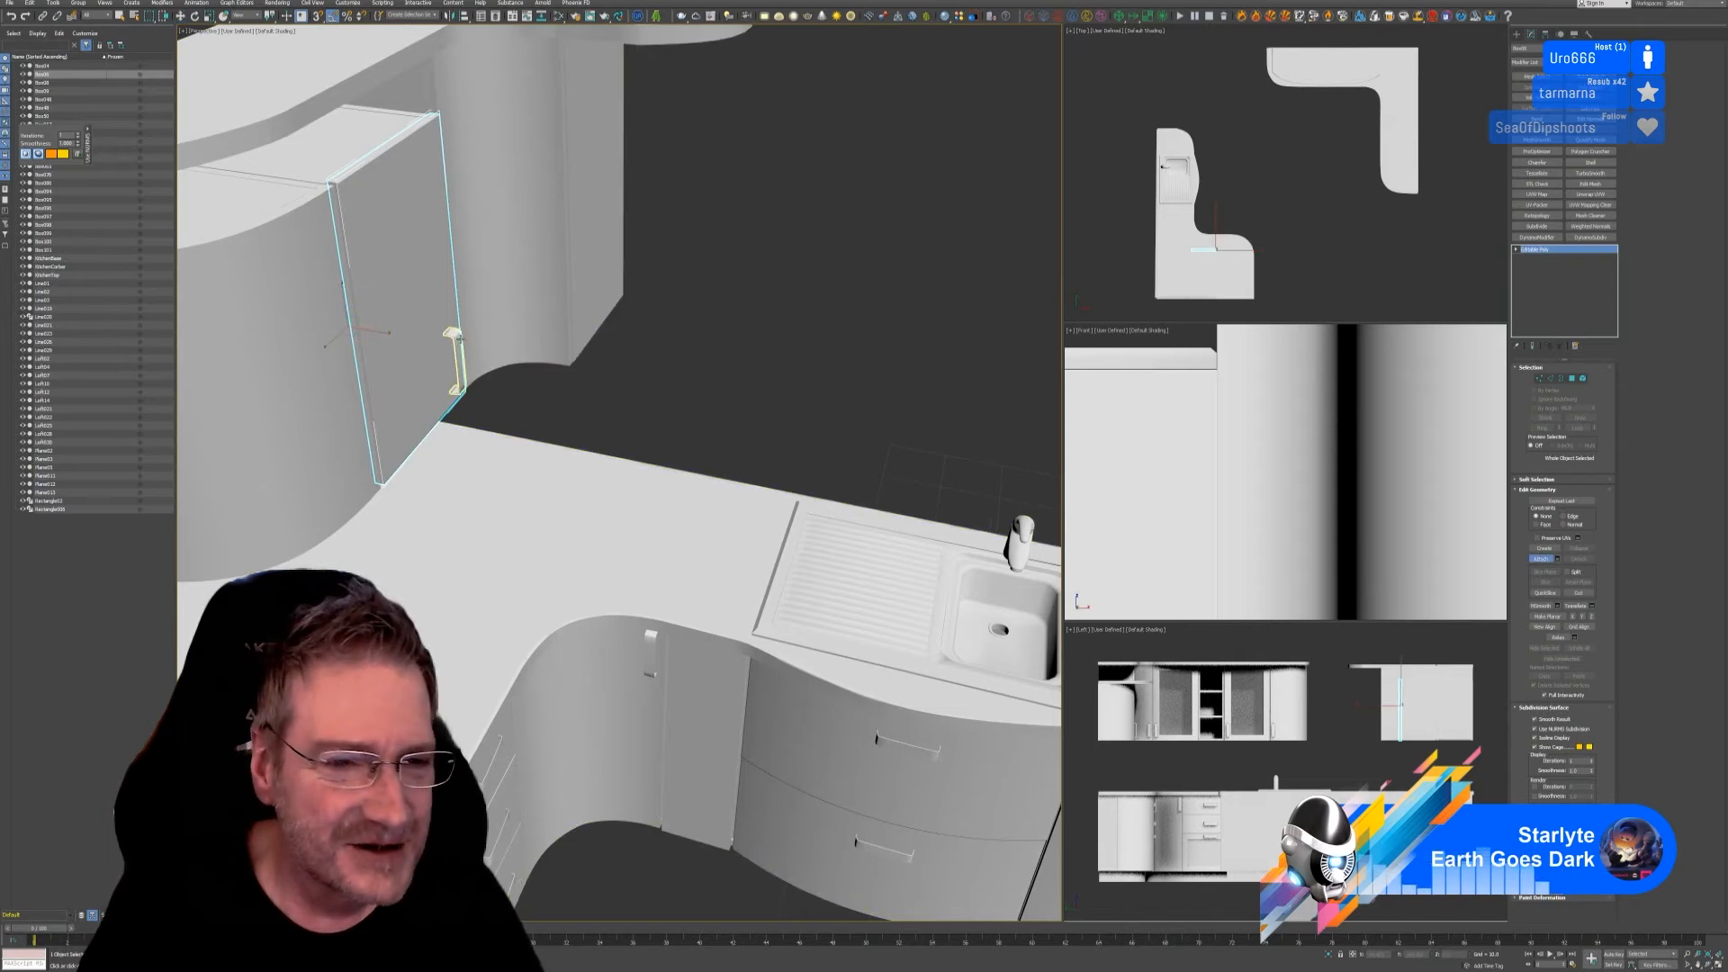
left_click(457, 341)
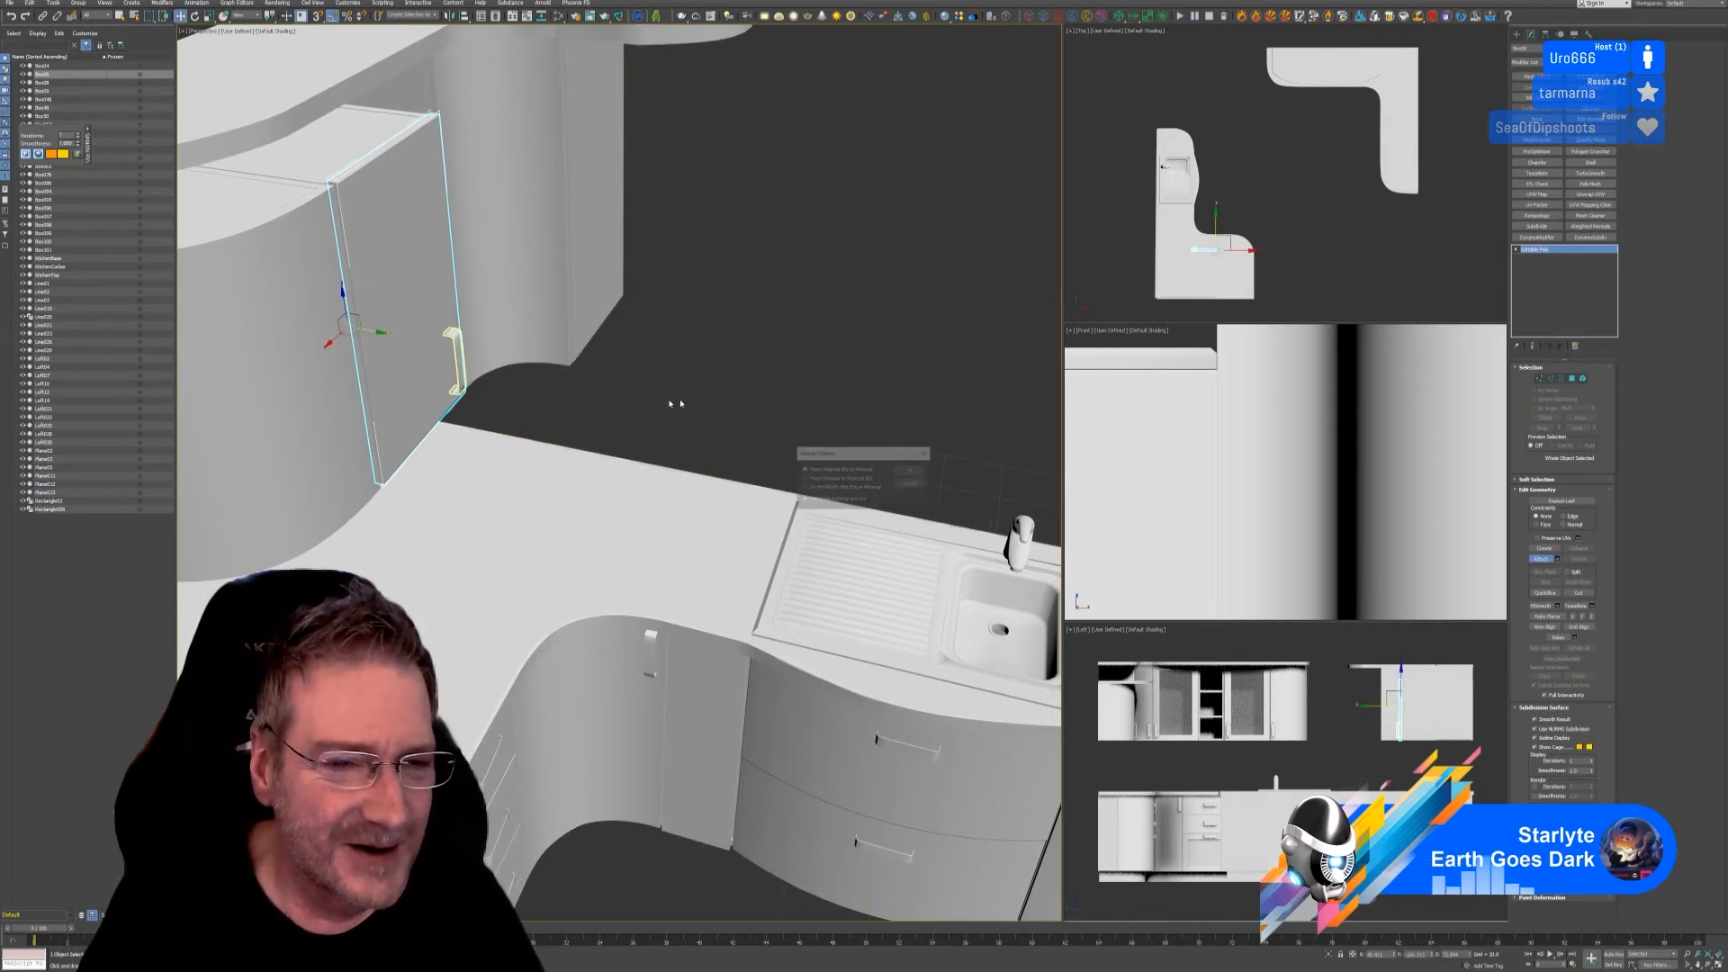
left_click(911, 470)
Step: Isolate the glass pane and frame of the end wall cabinet's door
scroll(756, 436, "down", 5)
mouse_move(621, 397)
middle_mouse_down("alt")
mouse_move(744, 385)
mouse_move(640, 416)
middle_mouse_up("alt")
scroll(479, 394, "up", 3)
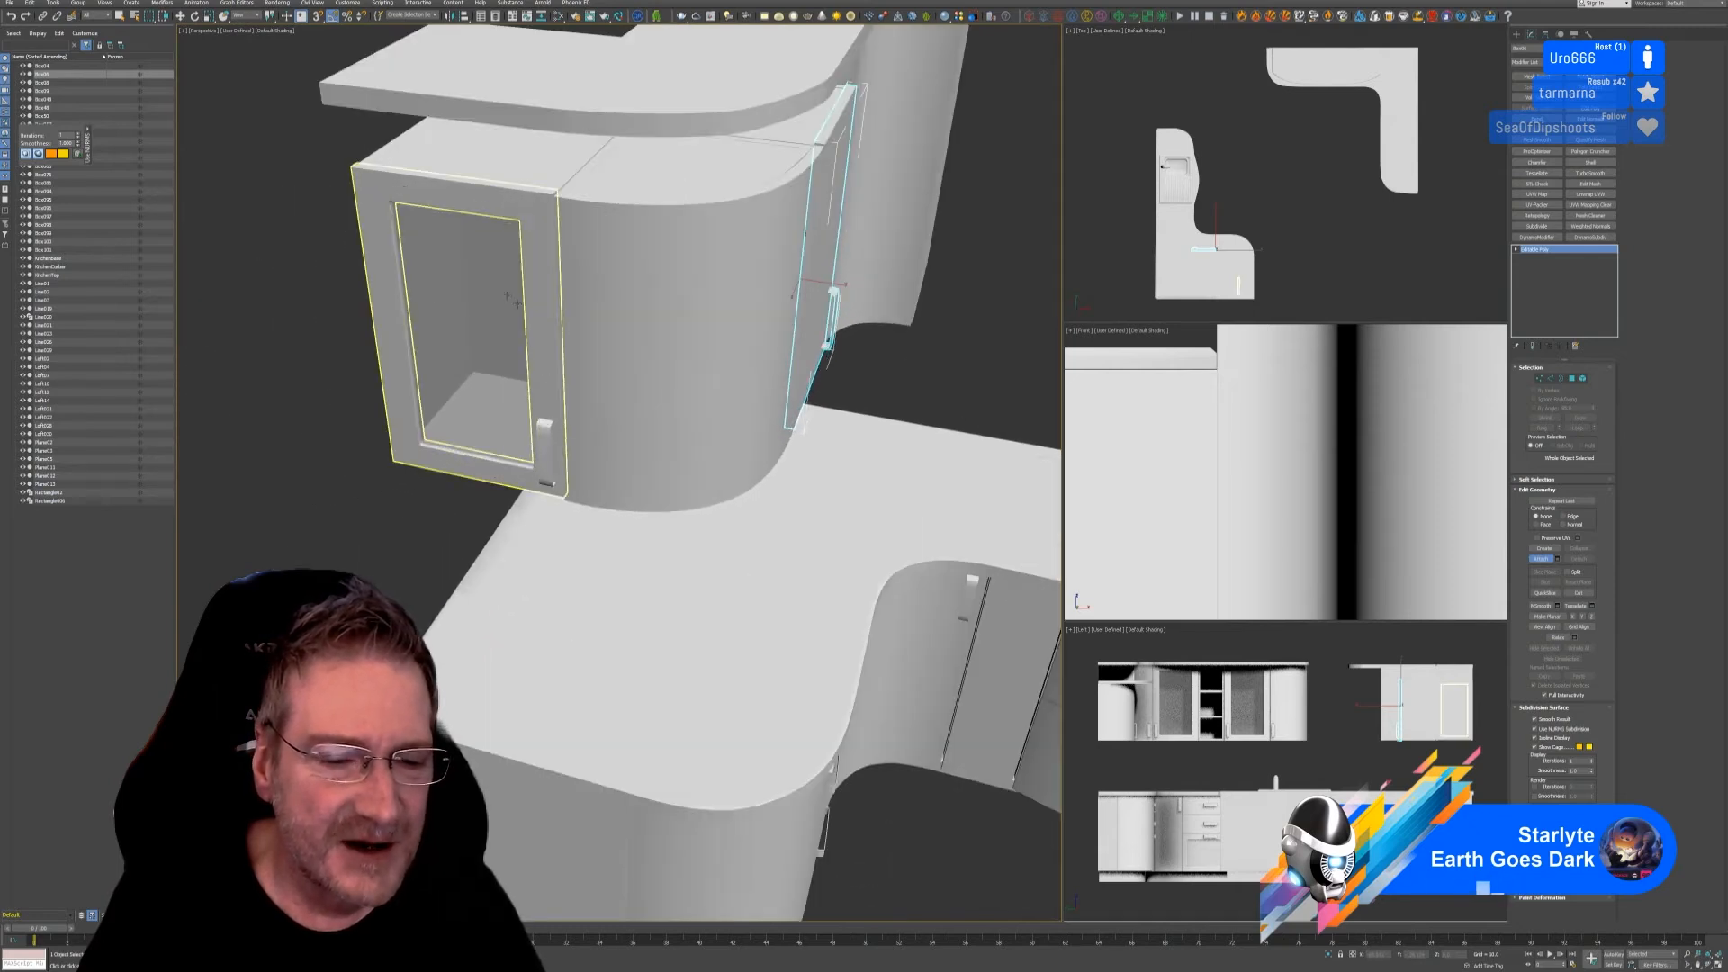
left_click(1539, 559)
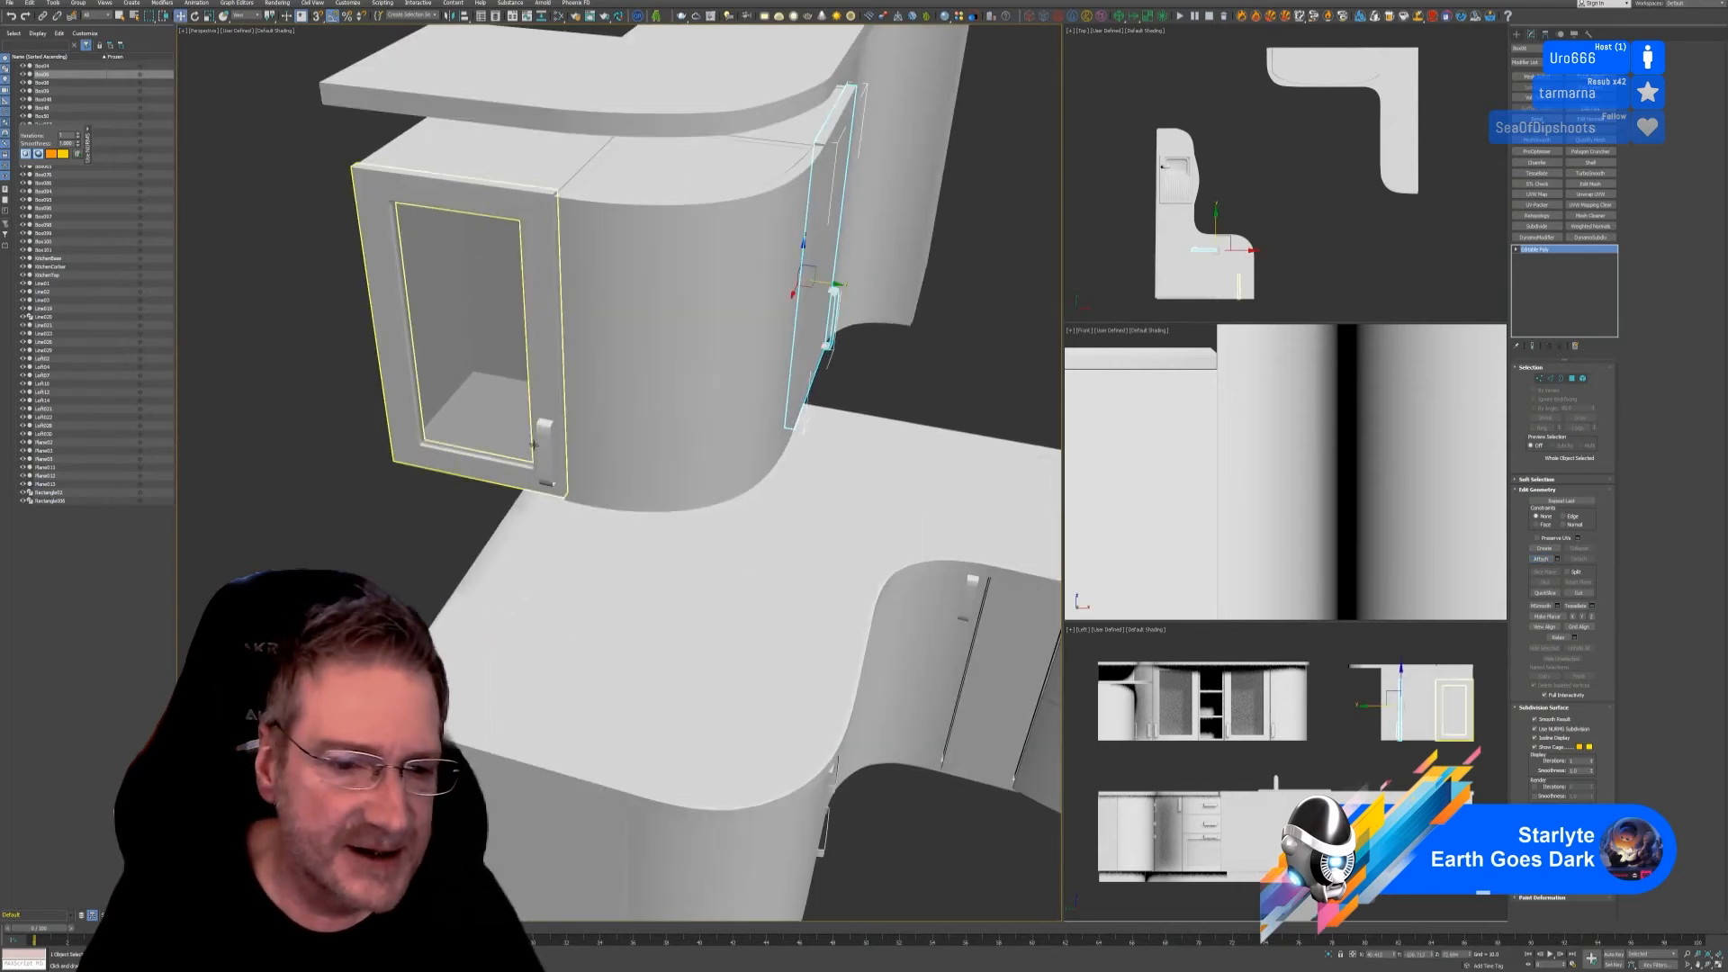
left_click(514, 371)
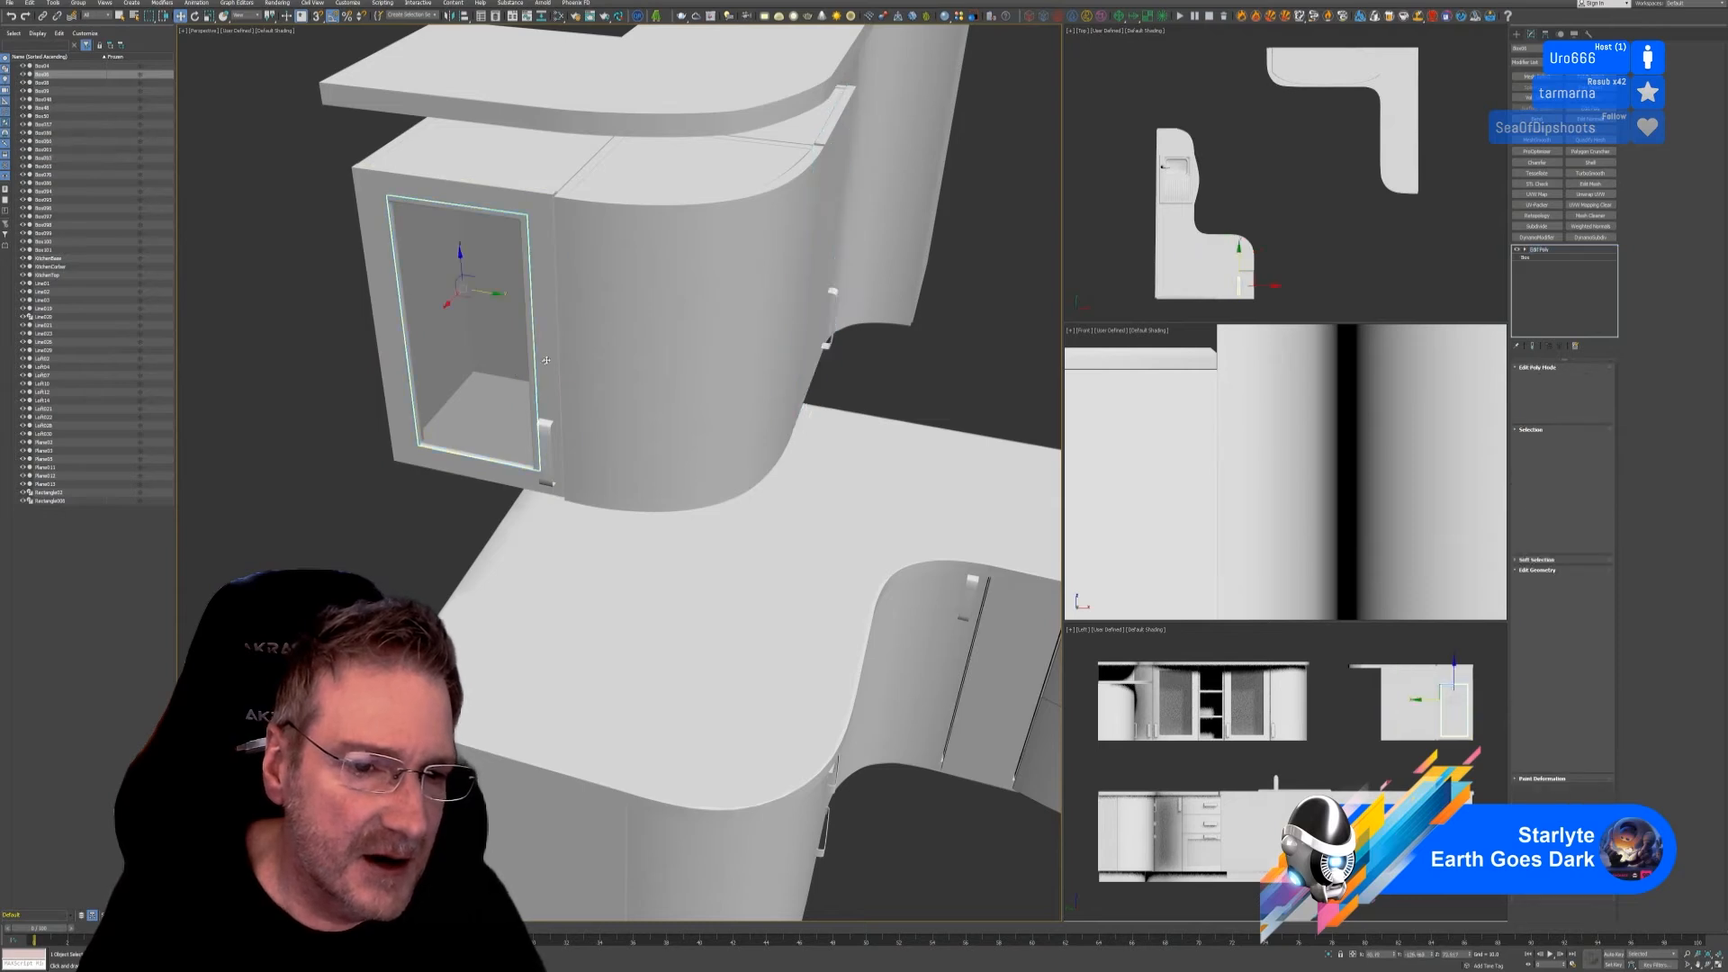
left_click(538, 381, "ctrl")
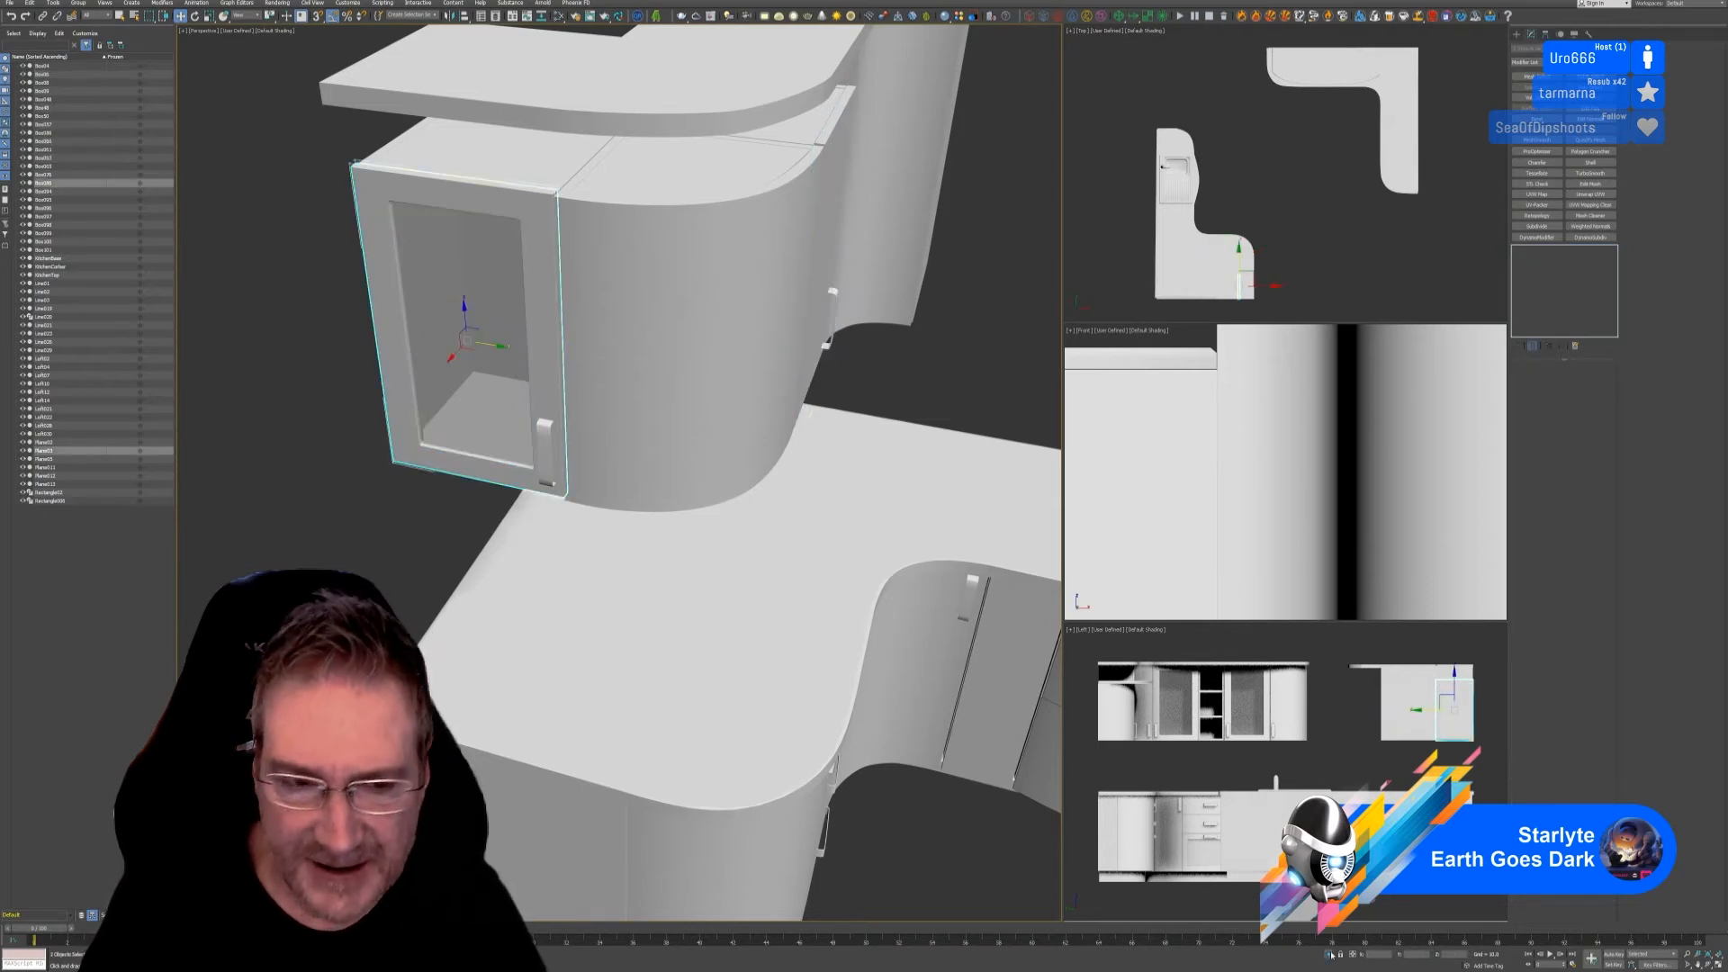
left_click(1332, 956)
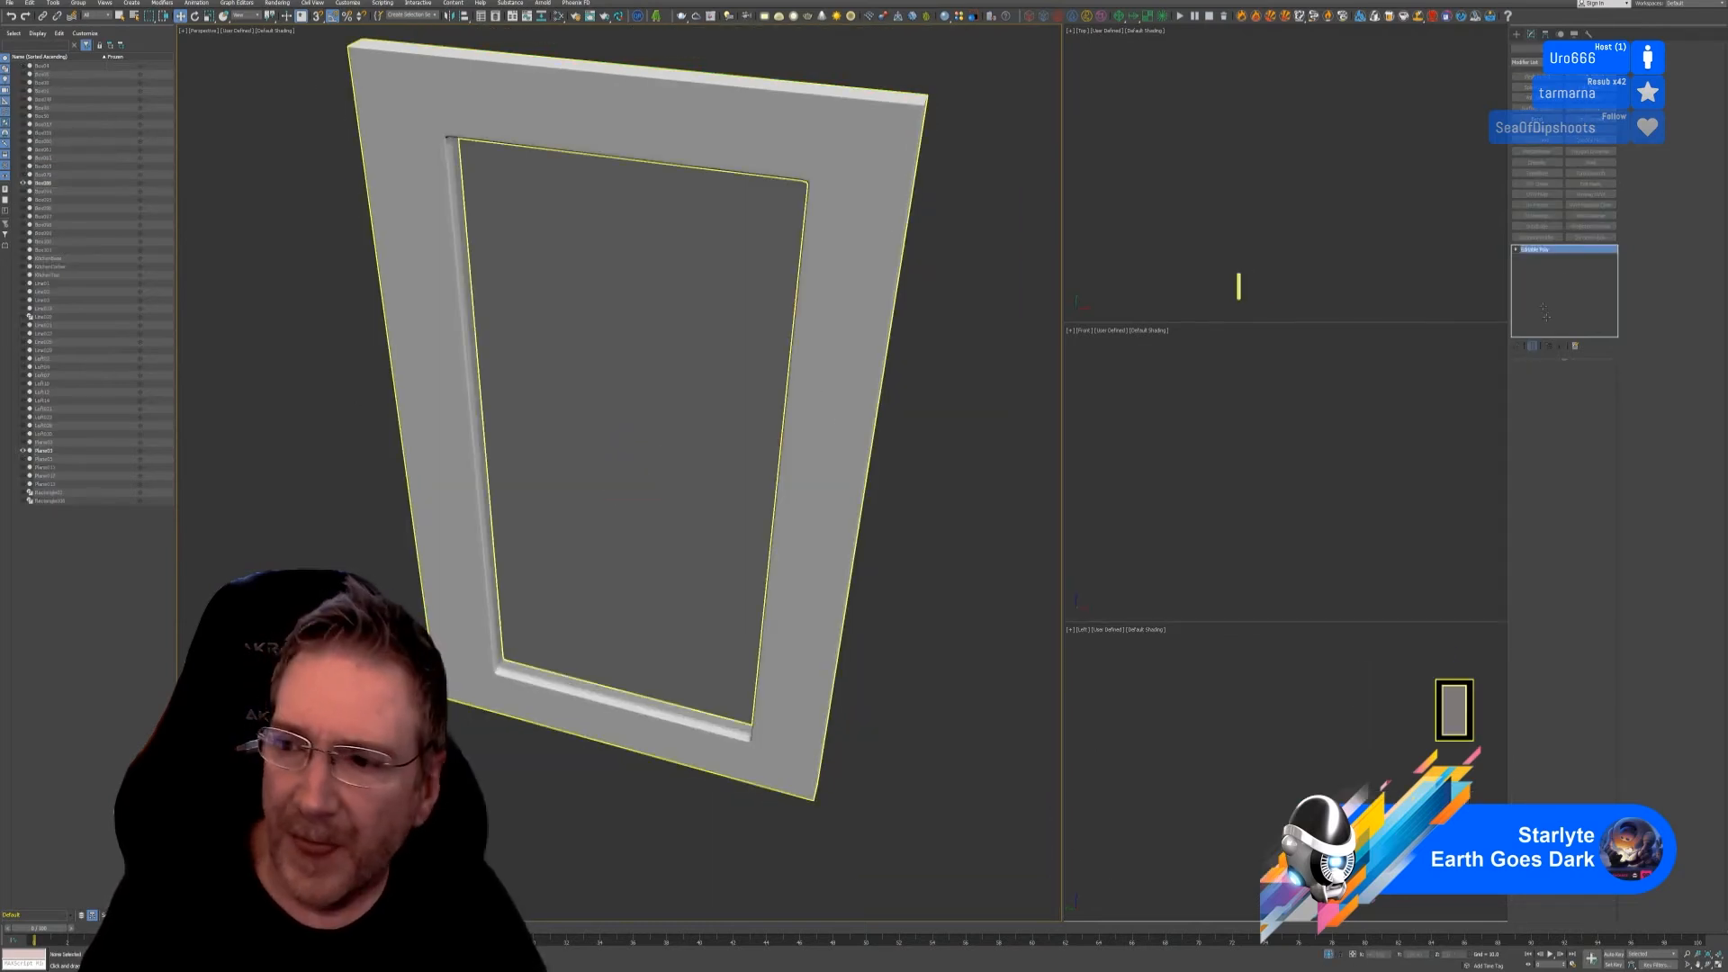
Step: Reset the transform of the isolated door frame with Reset XForm, and select the glass pane
left_click(1588, 33)
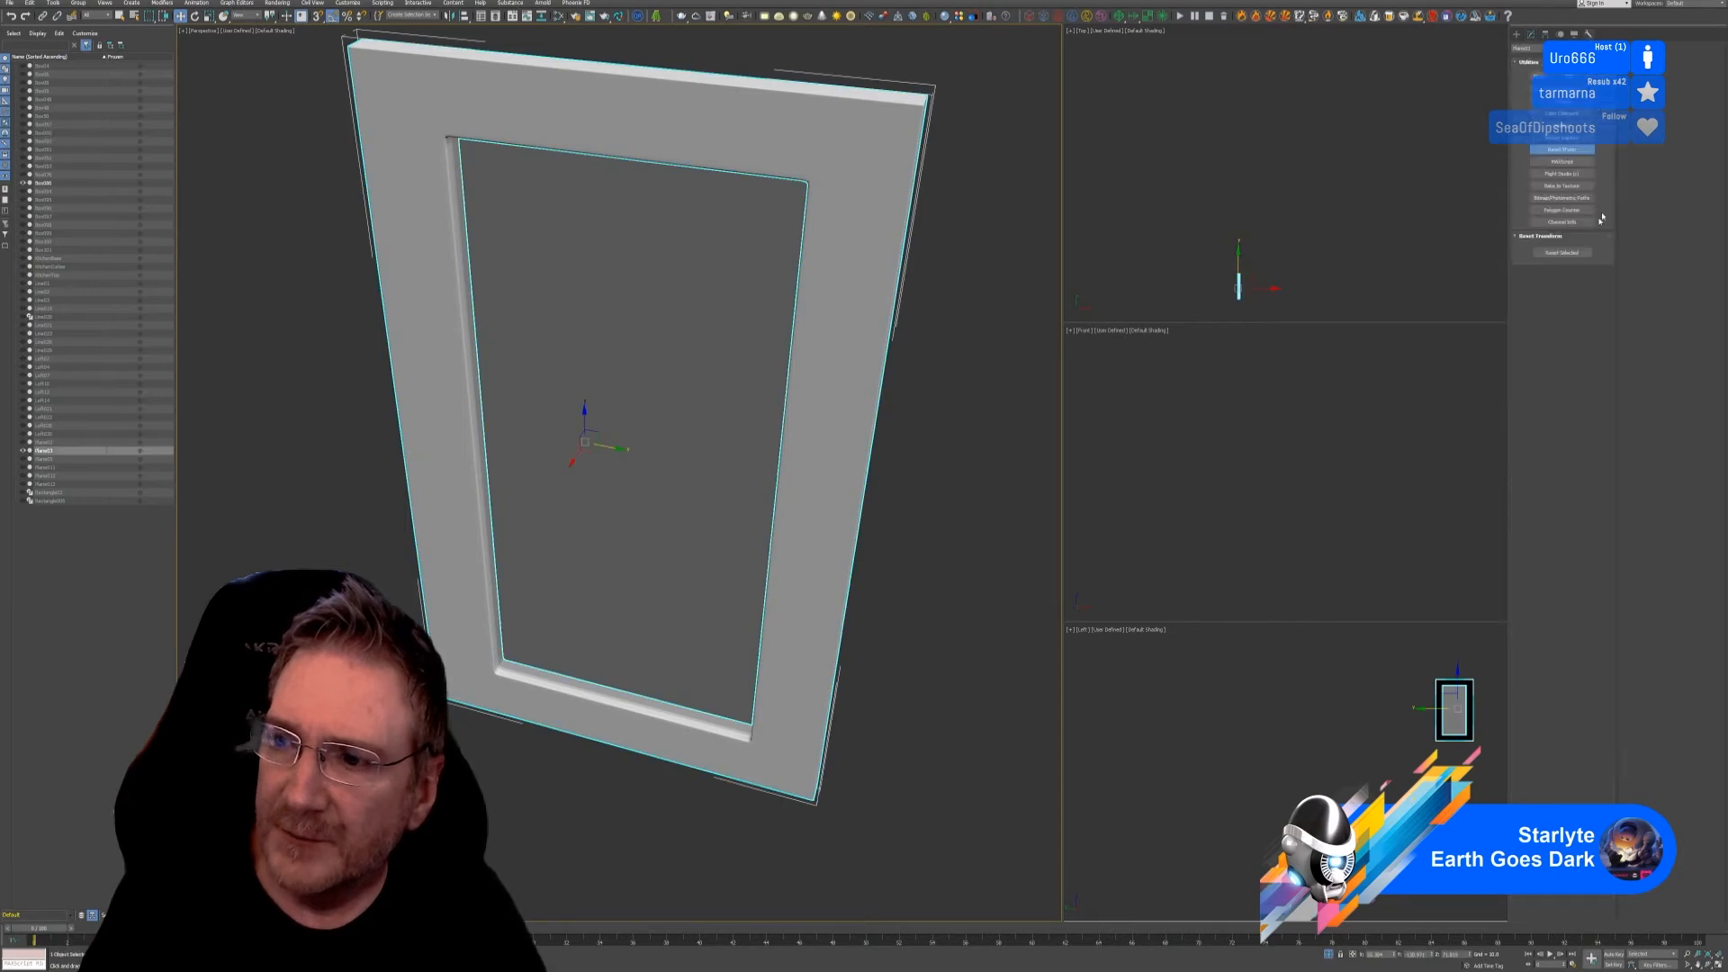
left_click(1555, 253)
left_click(765, 232)
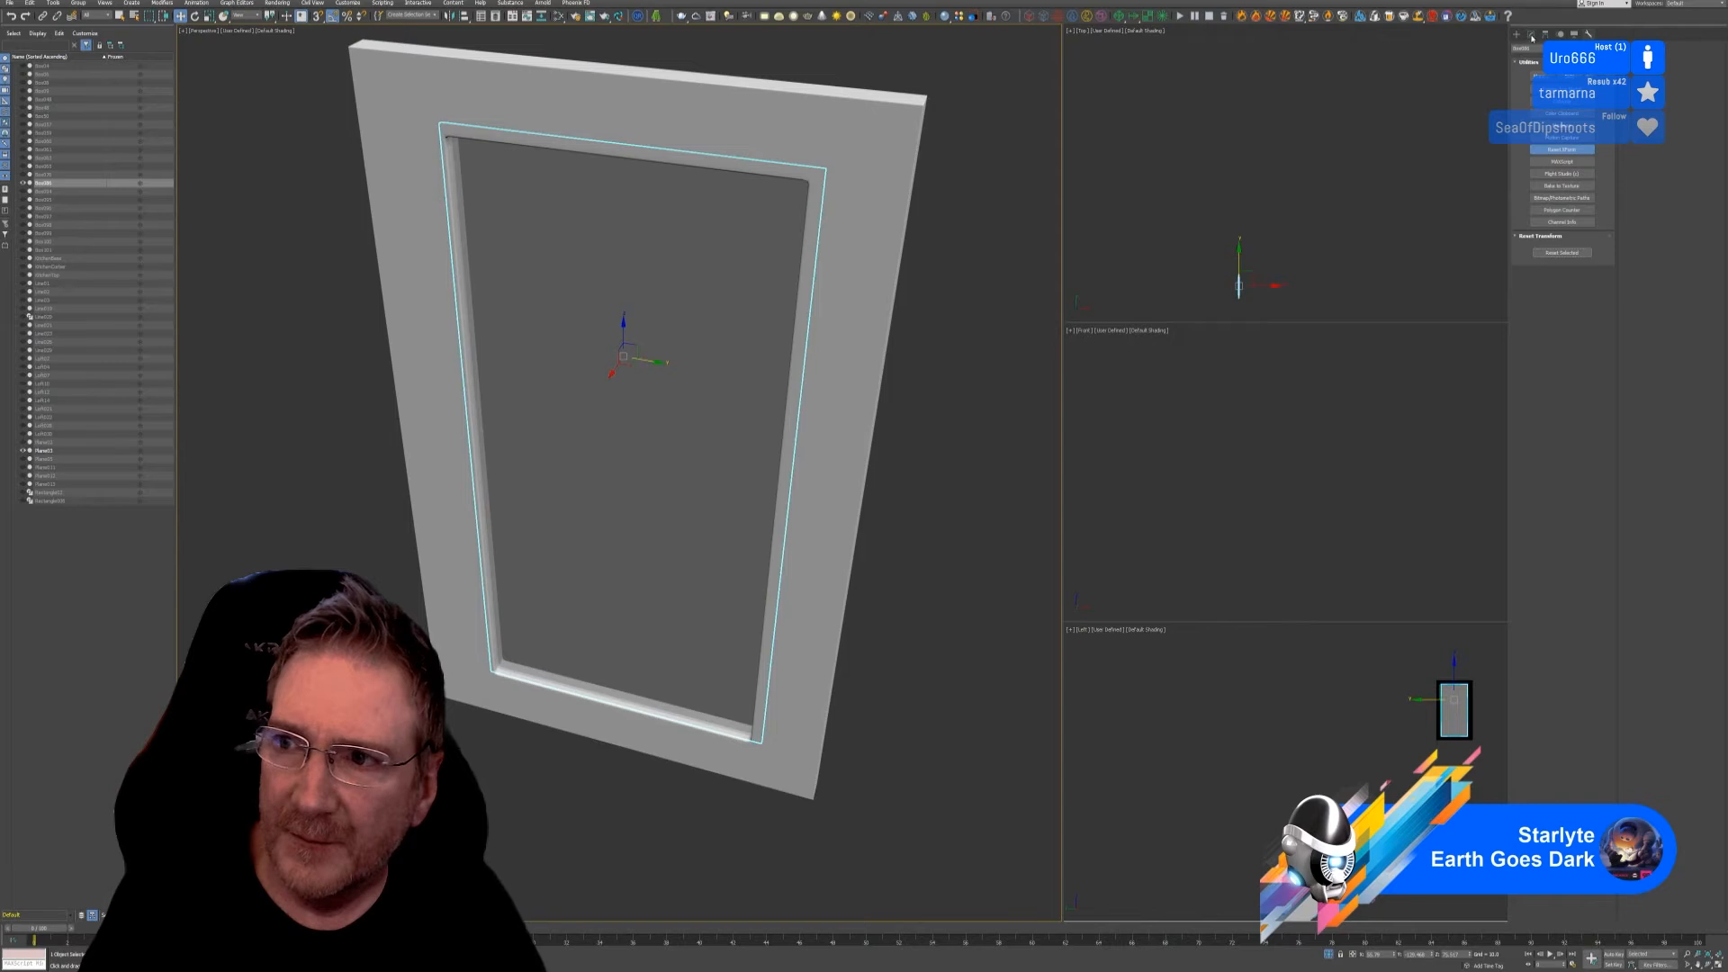
Step: Collapse the entire modifier stack of the glass pane inside the cabinet door frame
left_click(1531, 36)
right_click(1540, 250)
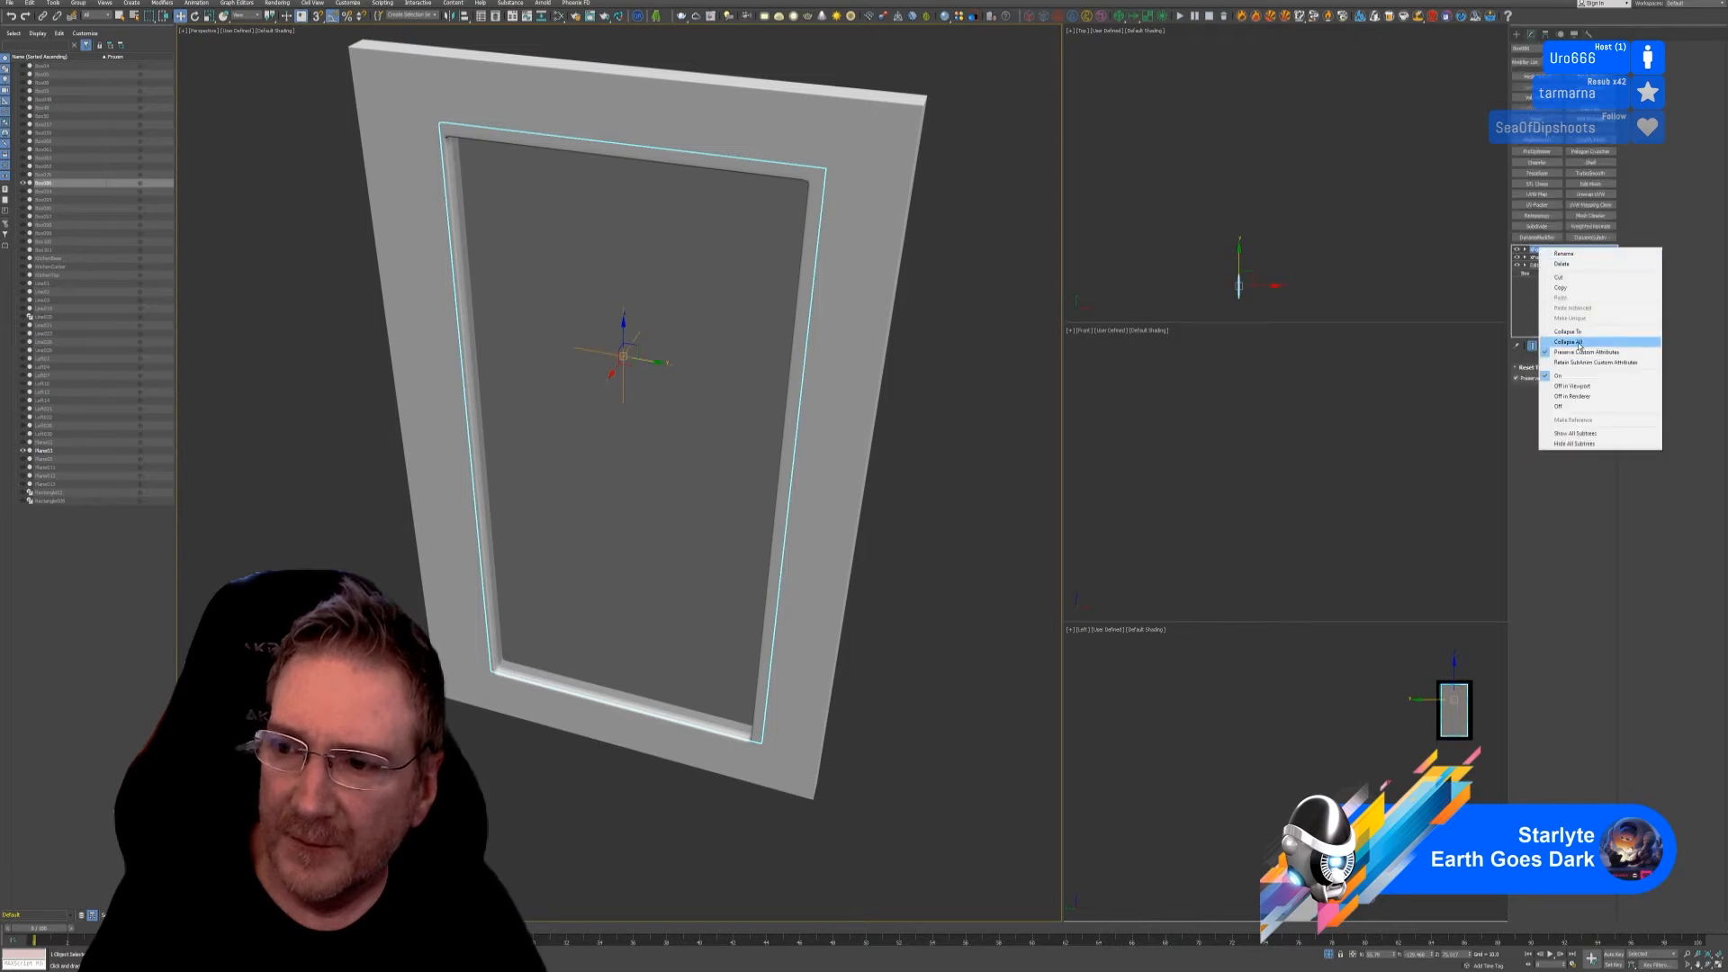
left_click(1568, 342)
left_click(905, 512)
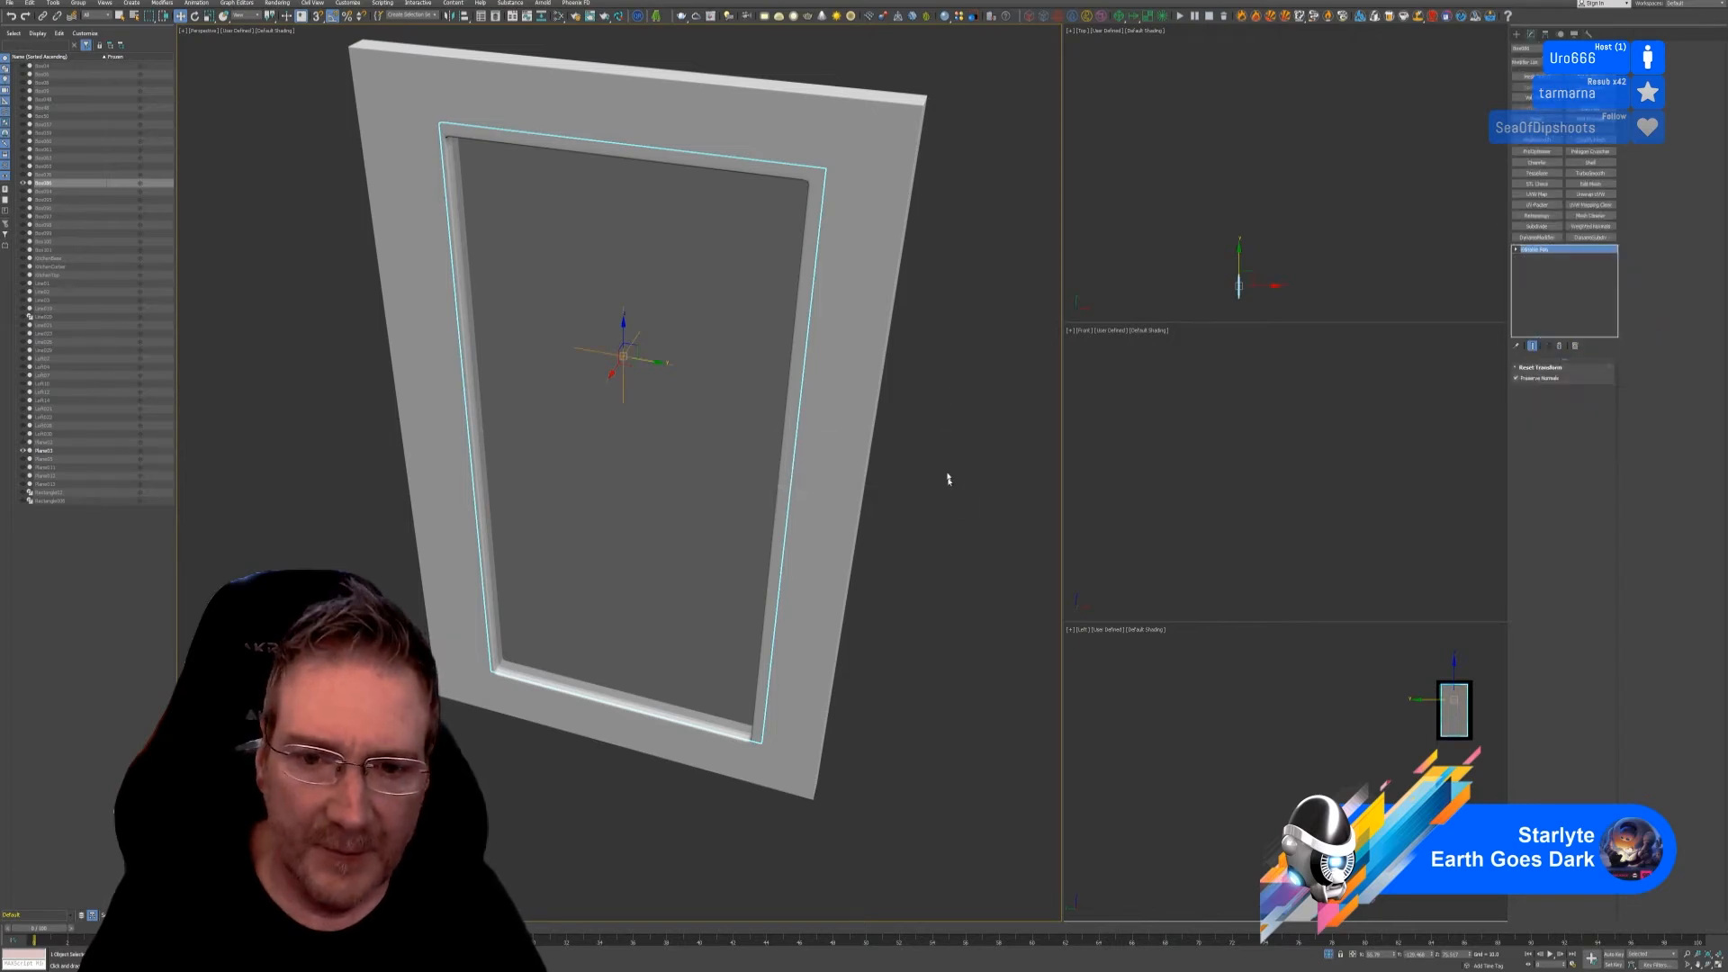
Step: Collapse the cabinet door frame's XForm modifiers into its base mesh
left_click(892, 233)
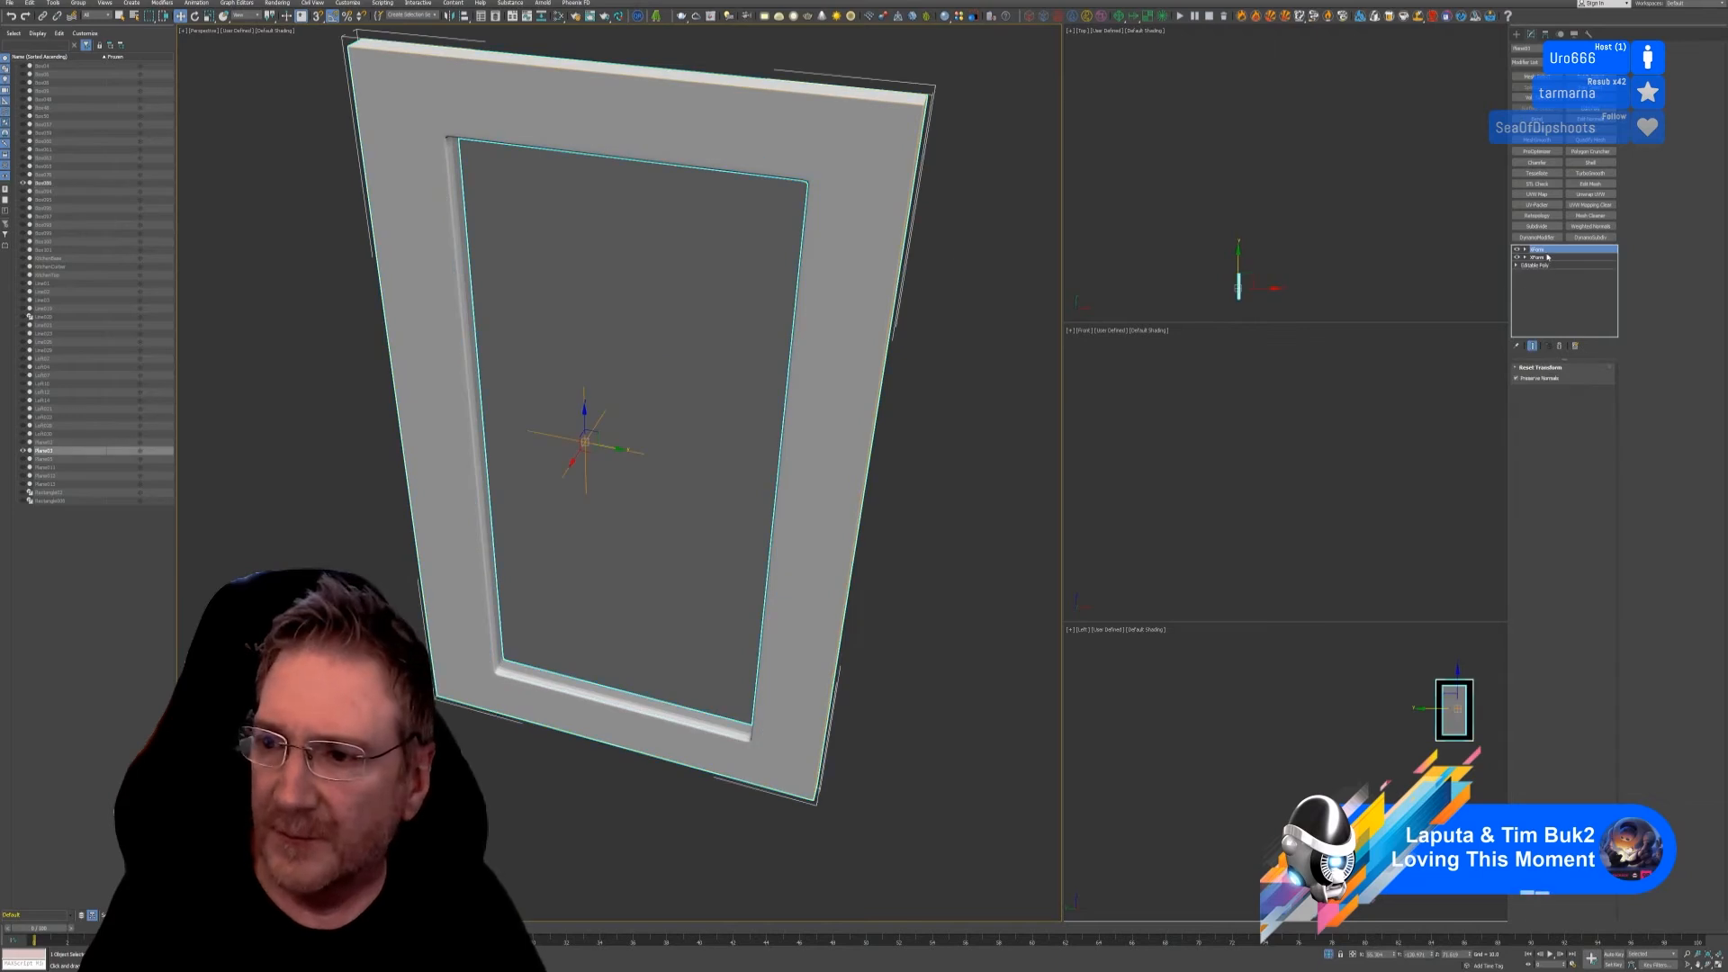
right_click(1548, 258)
left_click(1567, 342)
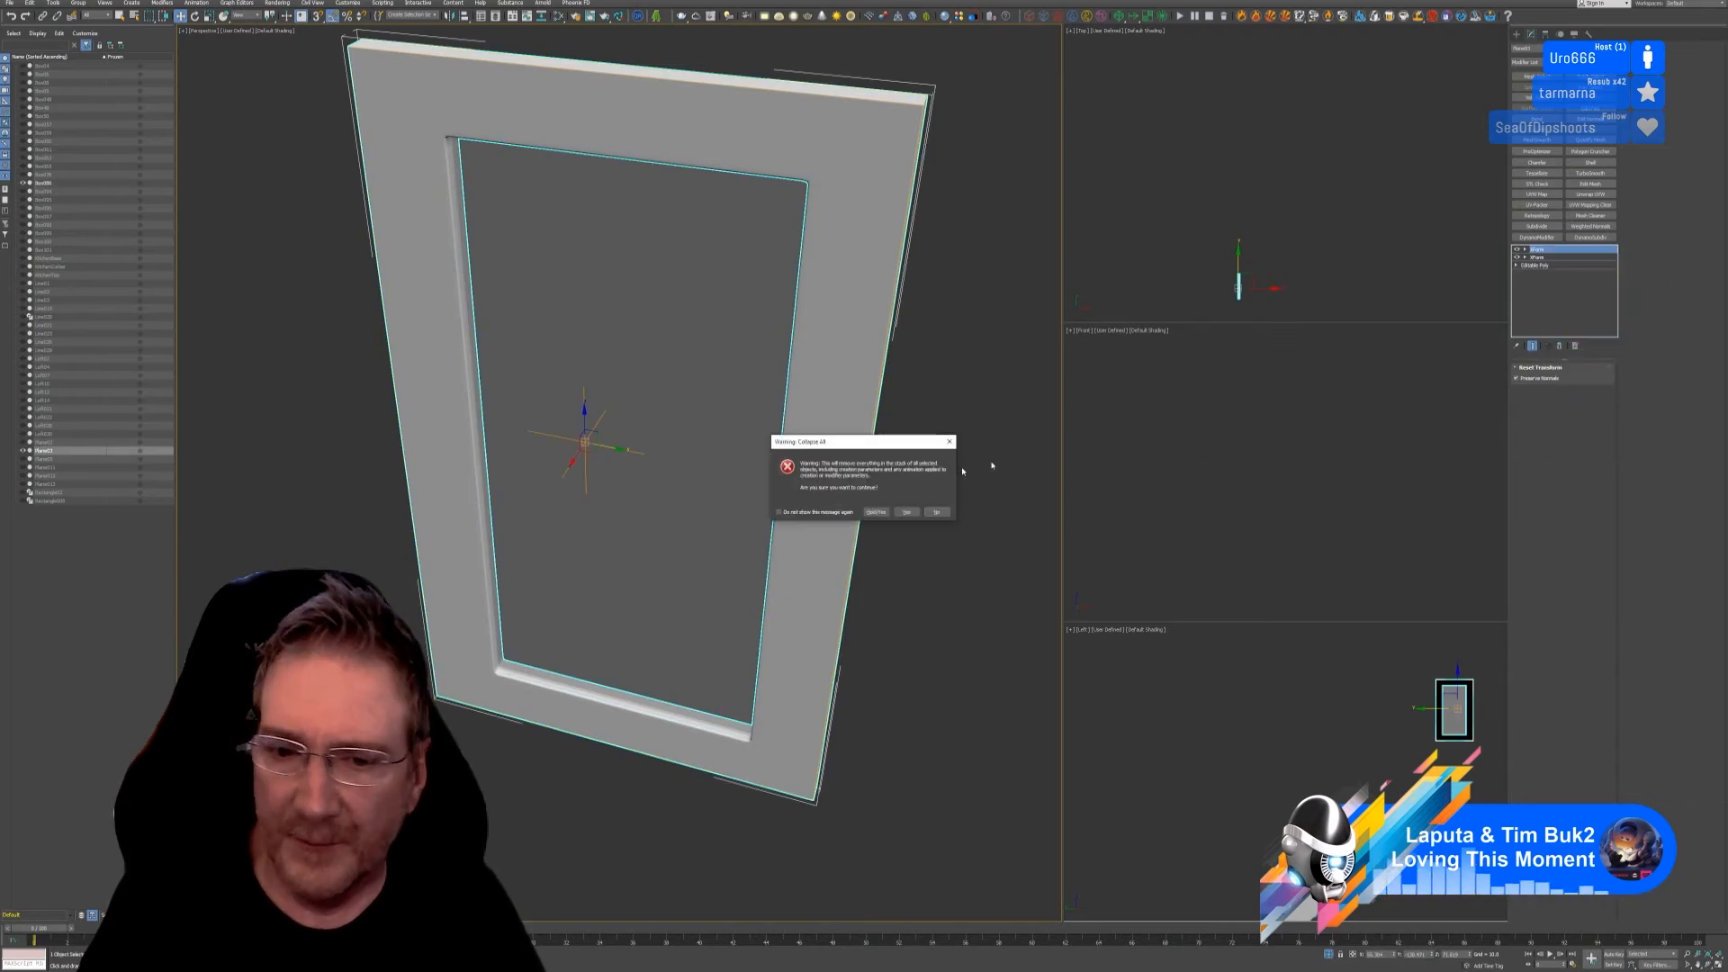
left_click(909, 512)
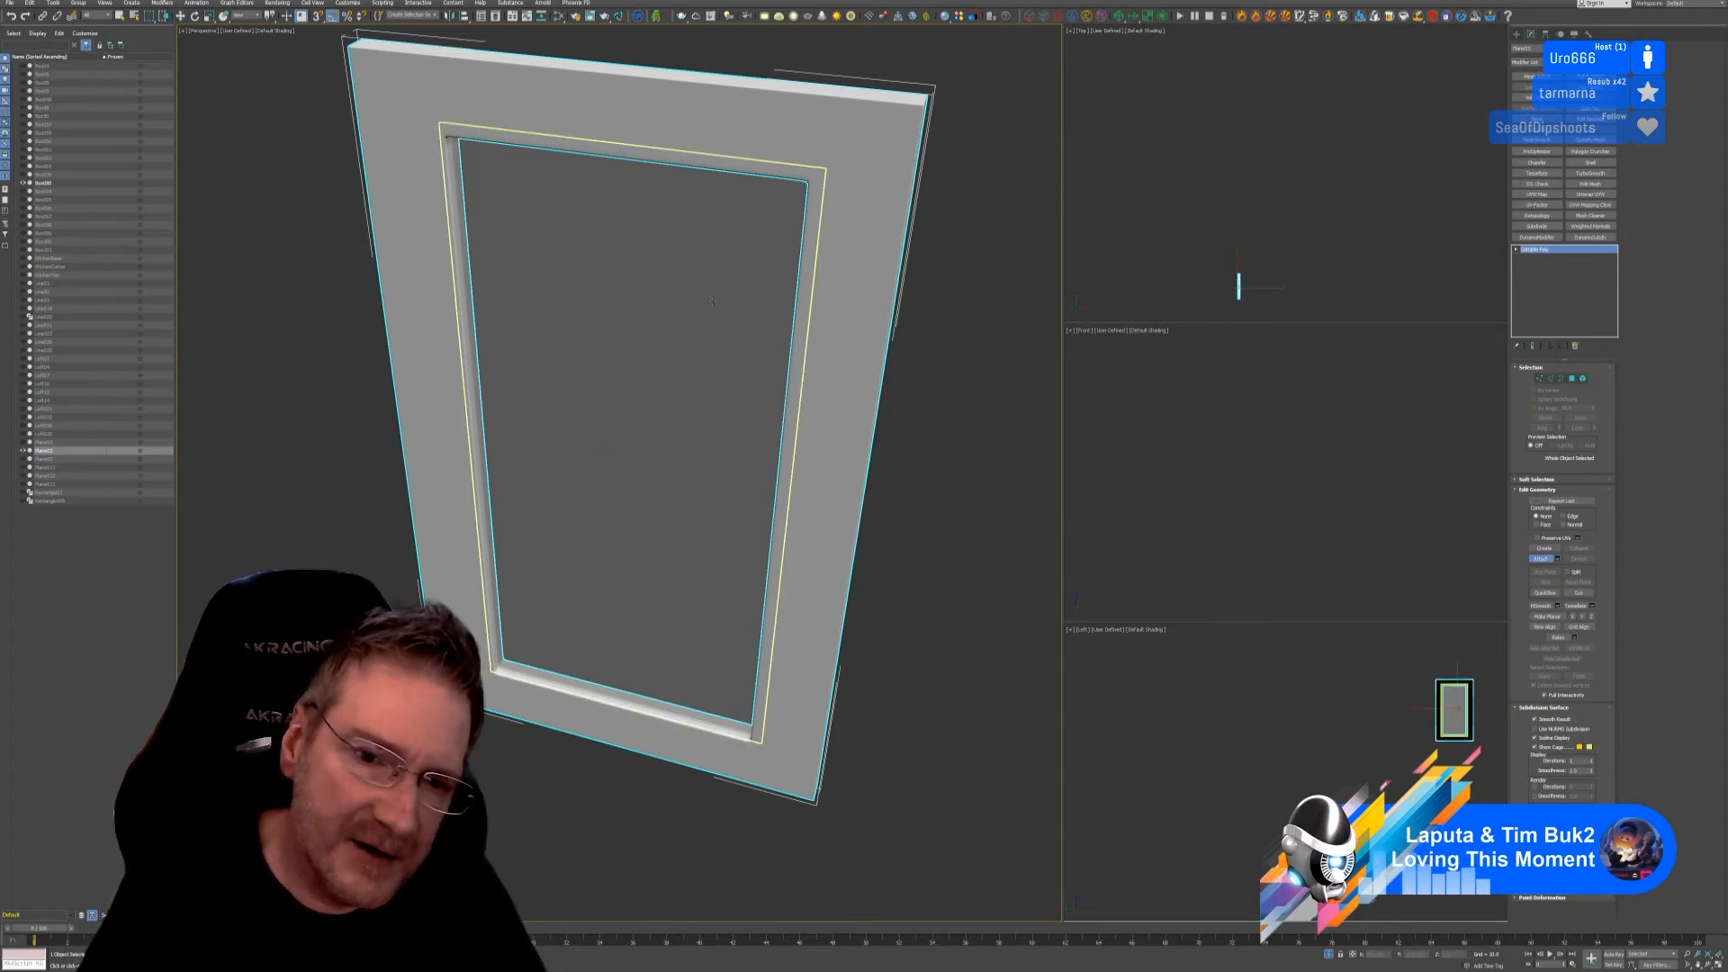
Step: Attach the glass pane to the door frame, matching material IDs to material, and exit isolation
left_click(746, 327)
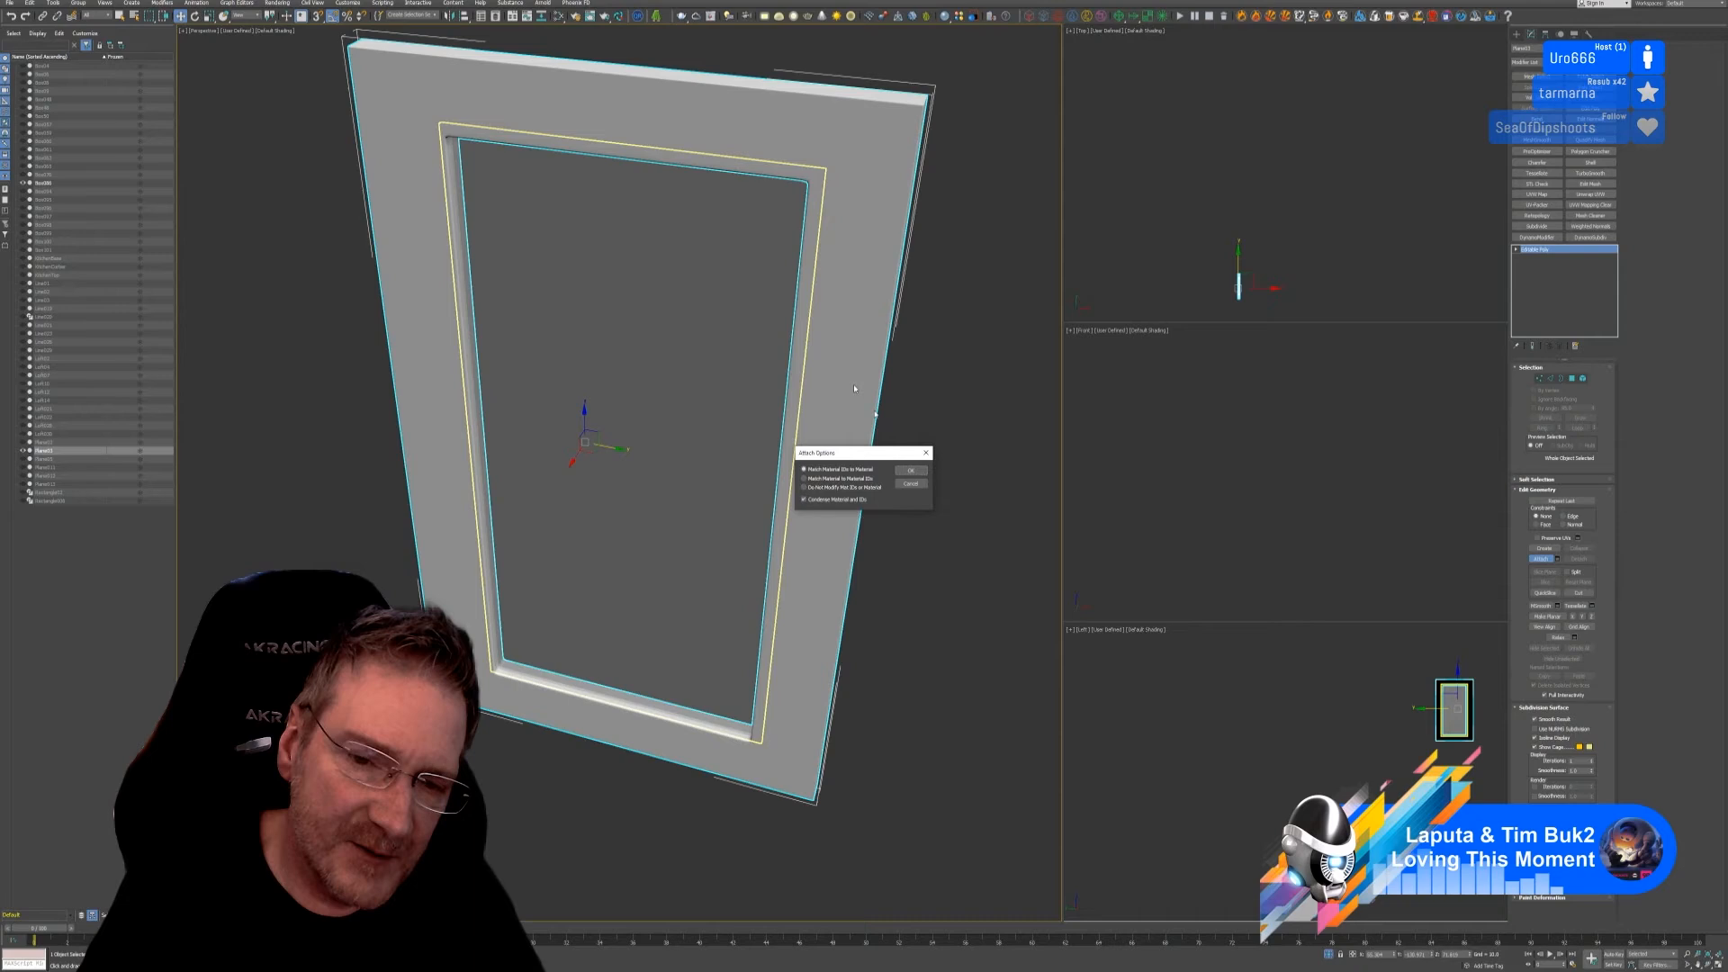
left_click(909, 472)
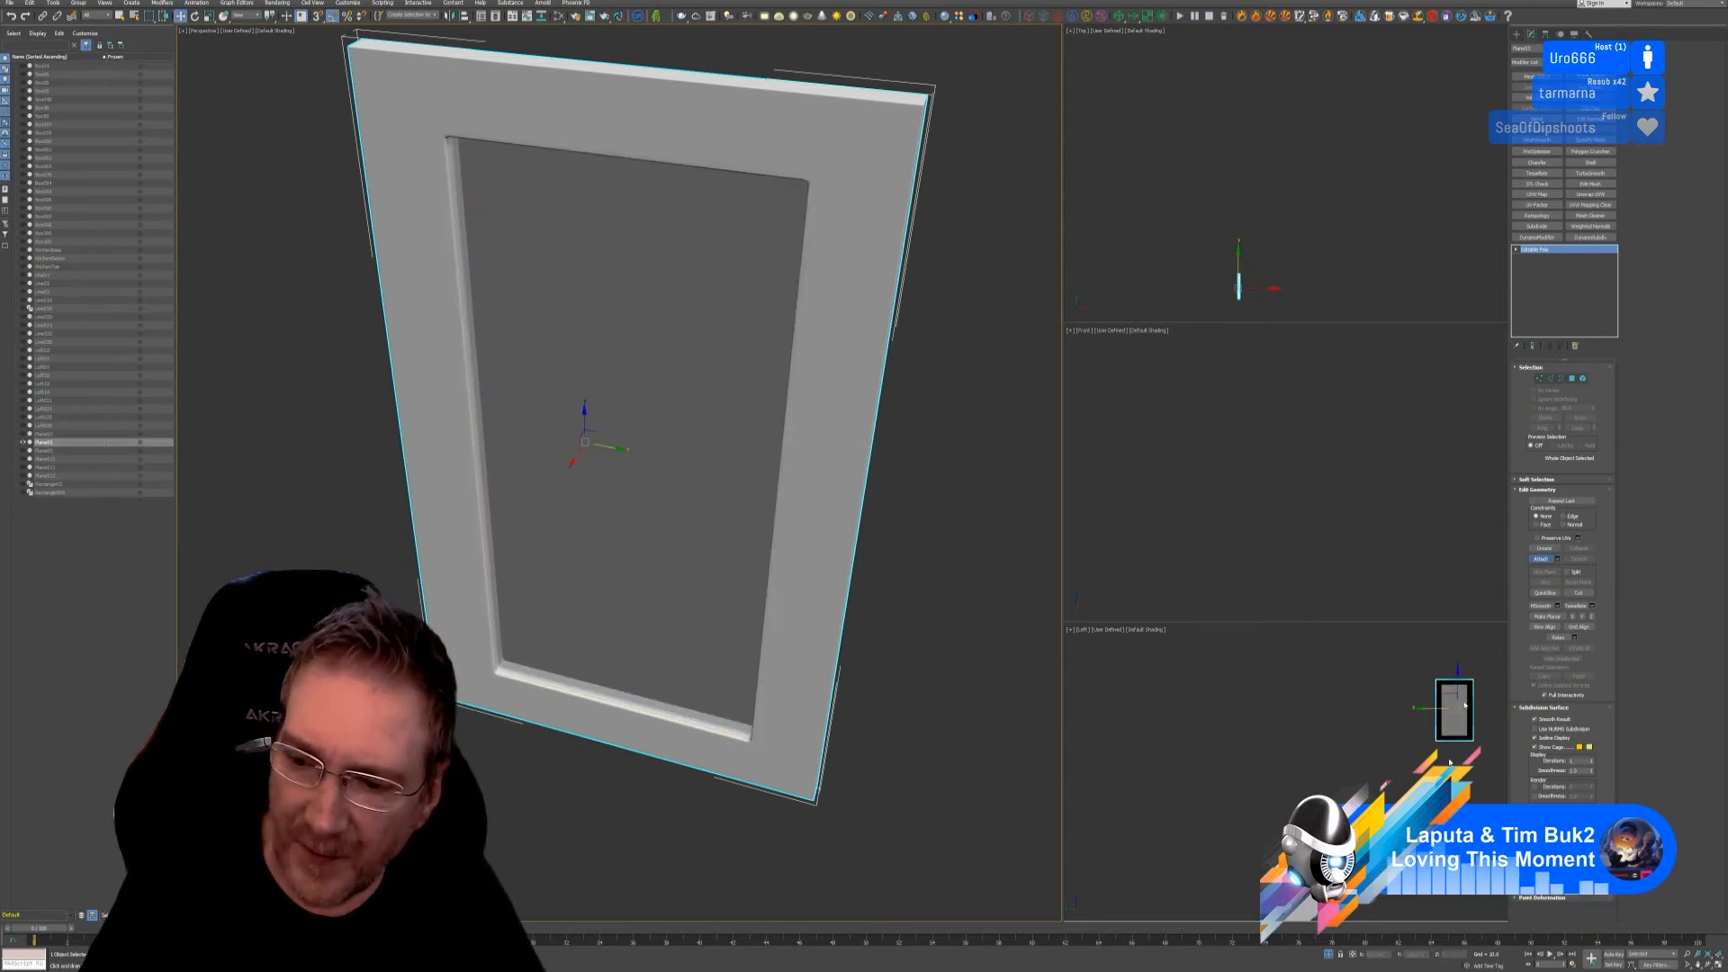
left_click(1329, 955)
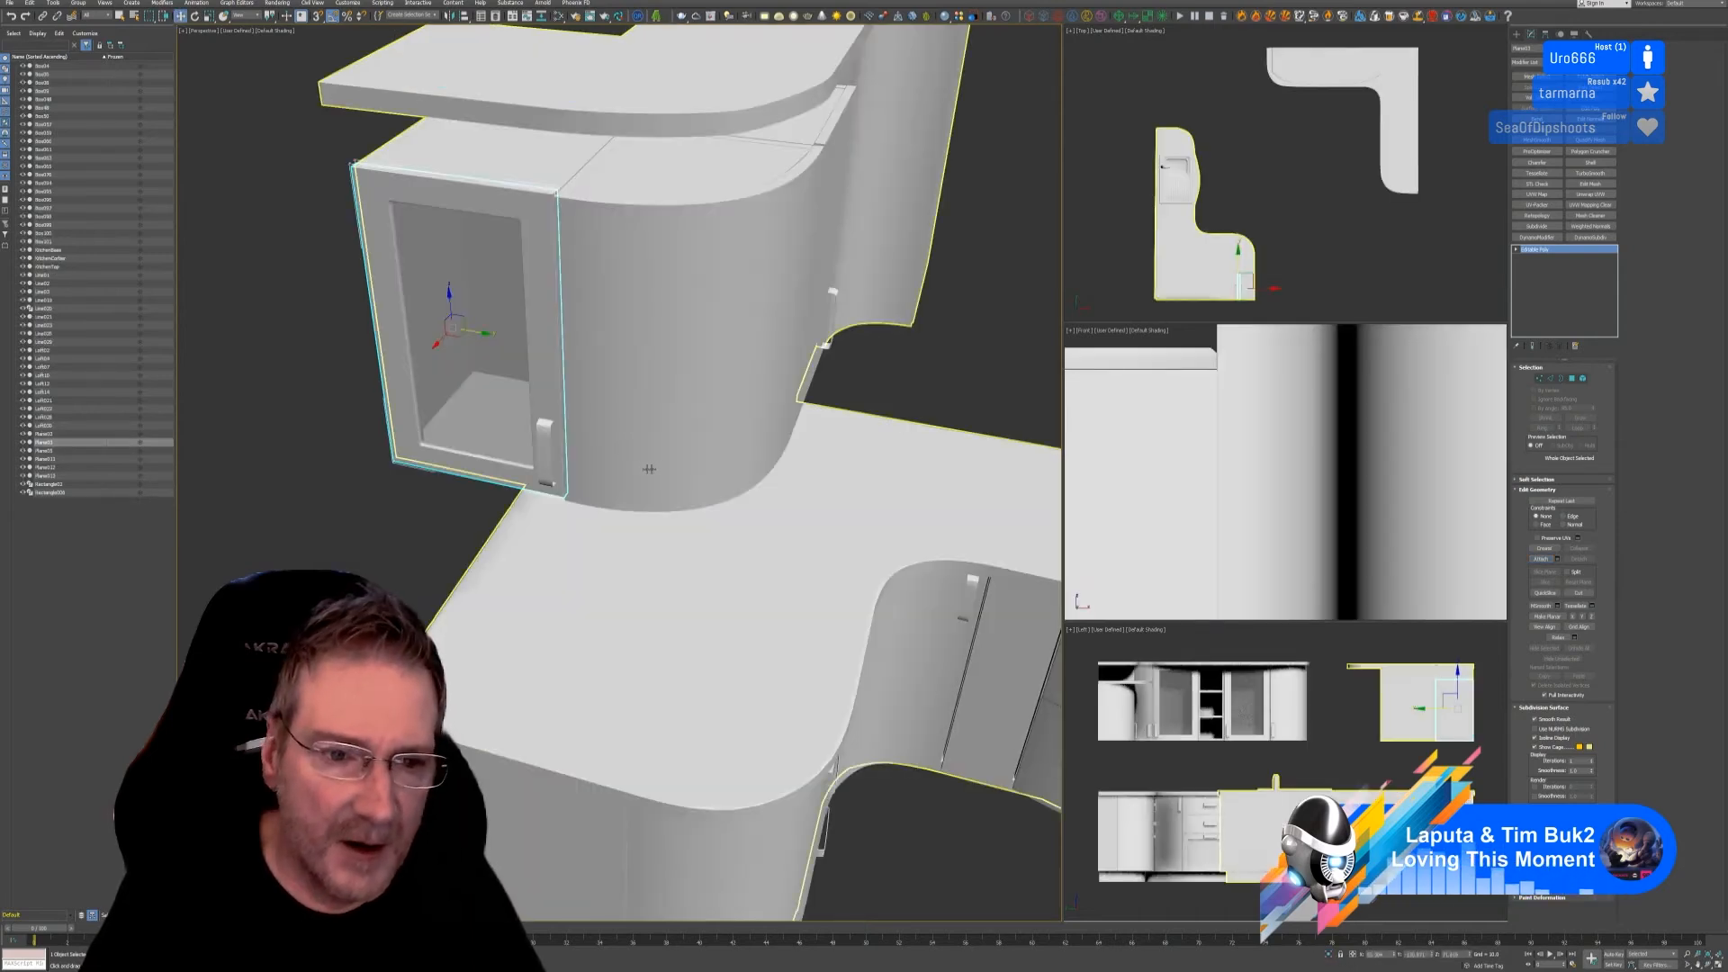
Step: Attach the door handle to the glazed wall-cabinet door, matching material IDs to material
left_click(1540, 559)
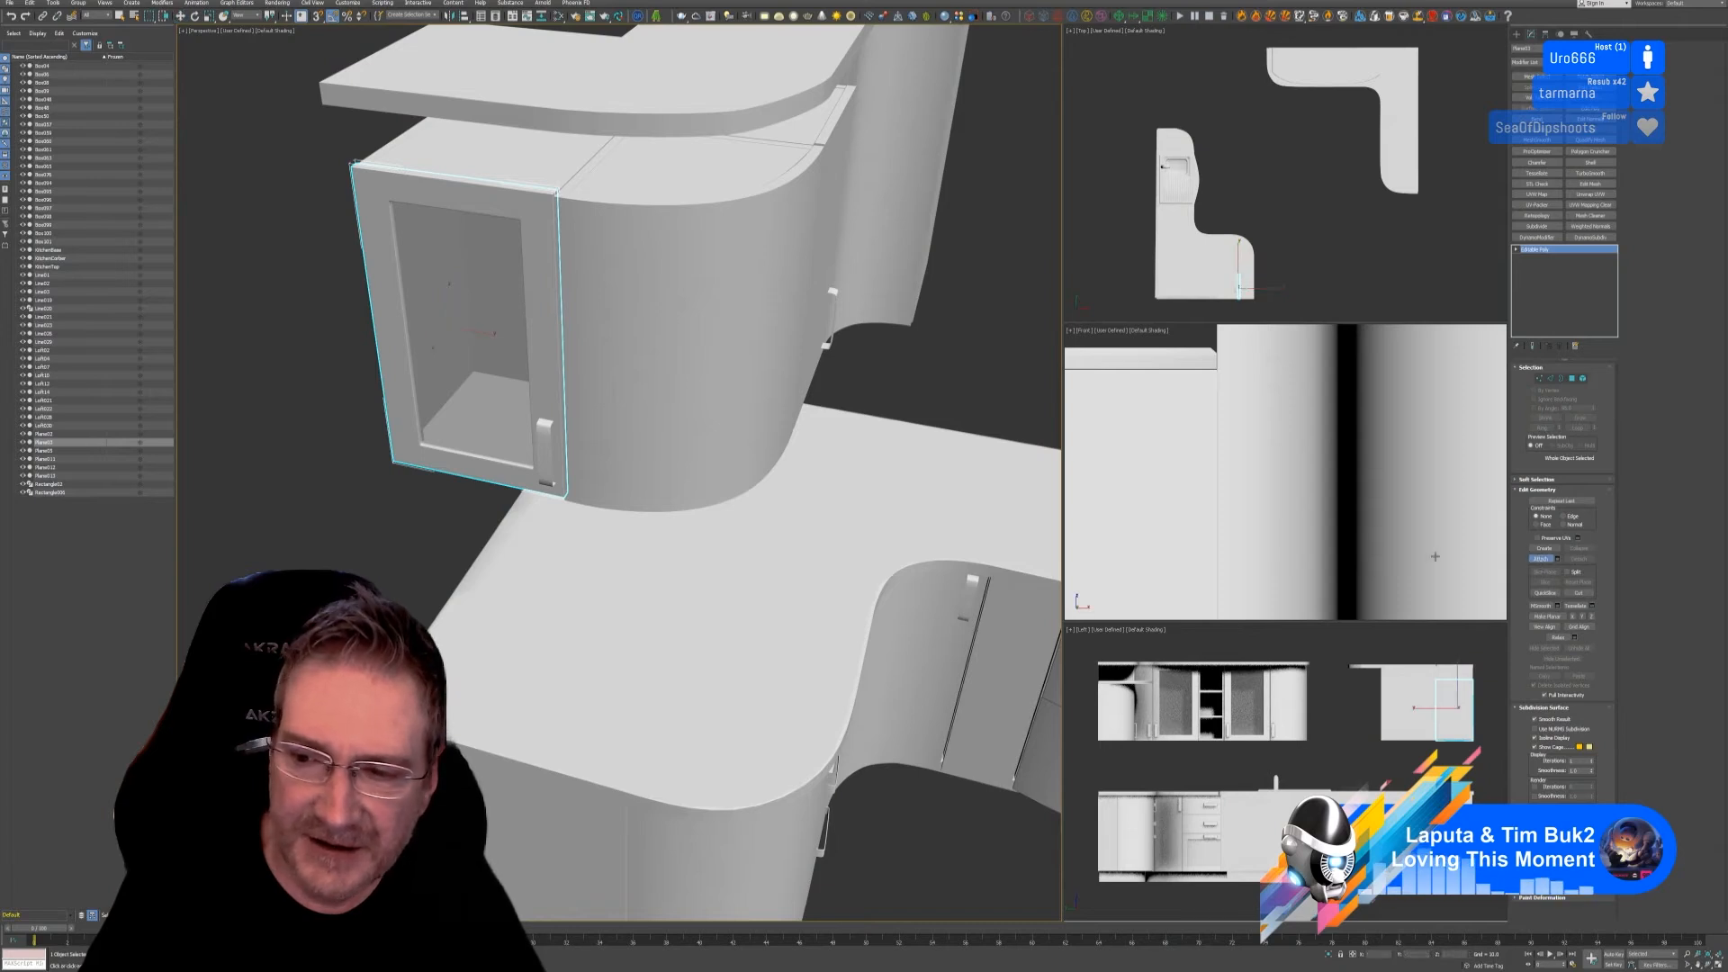
left_click(558, 434)
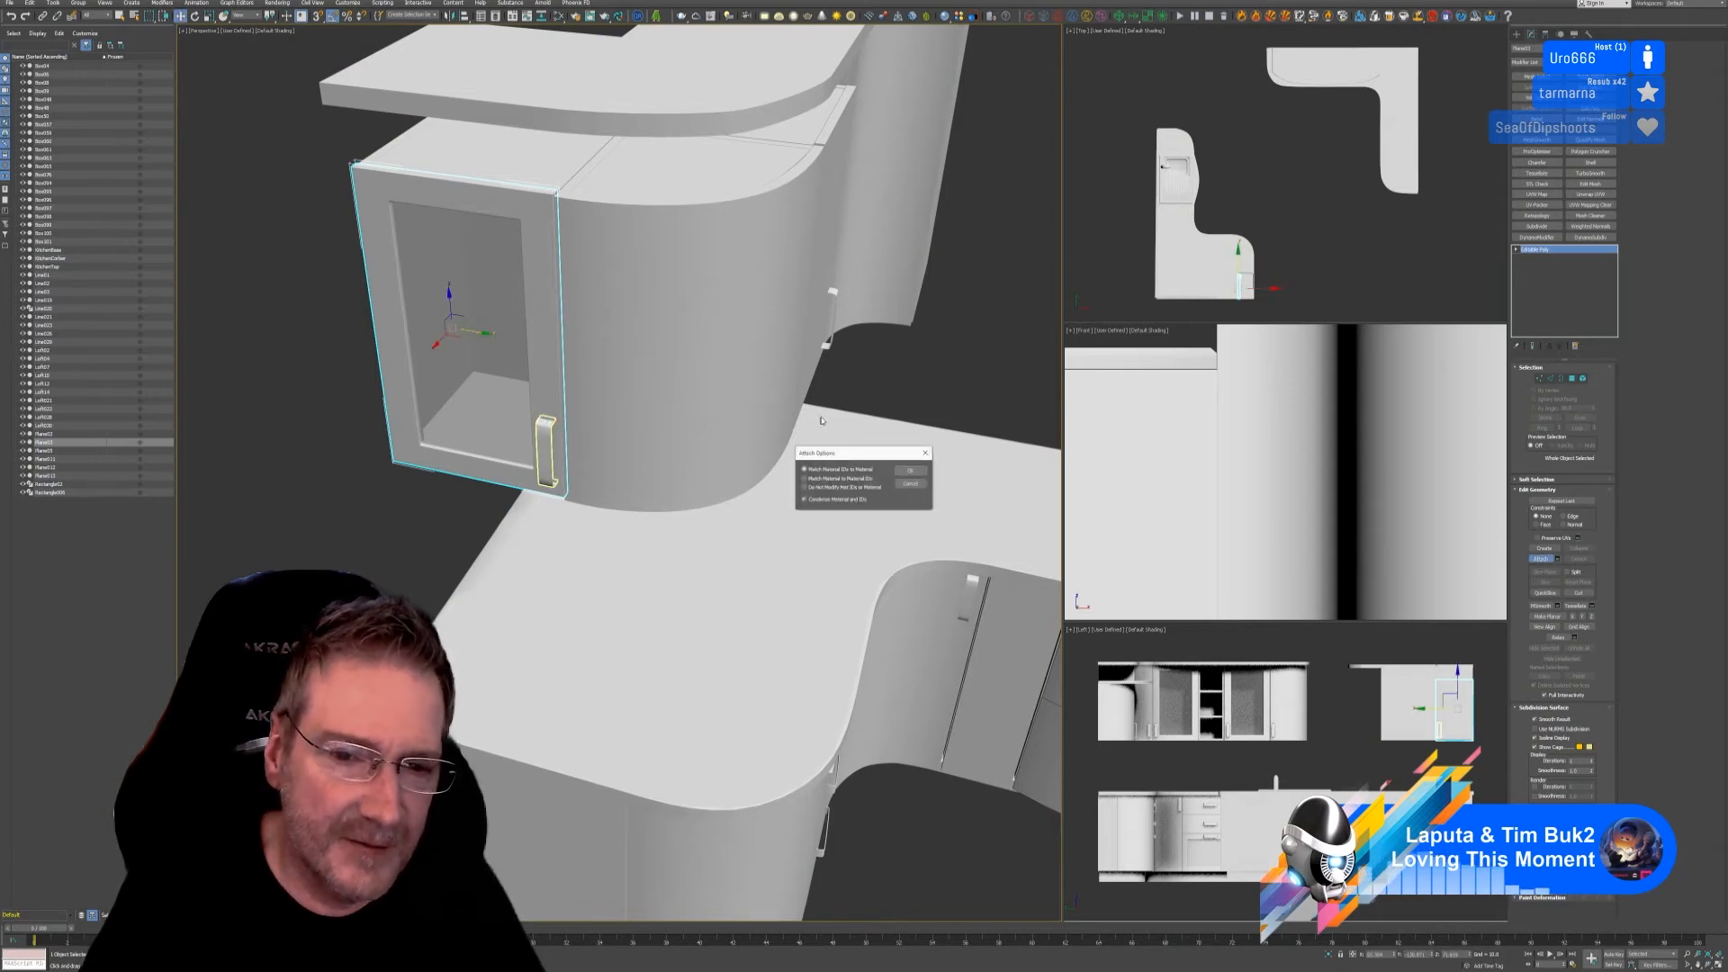
left_click(907, 471)
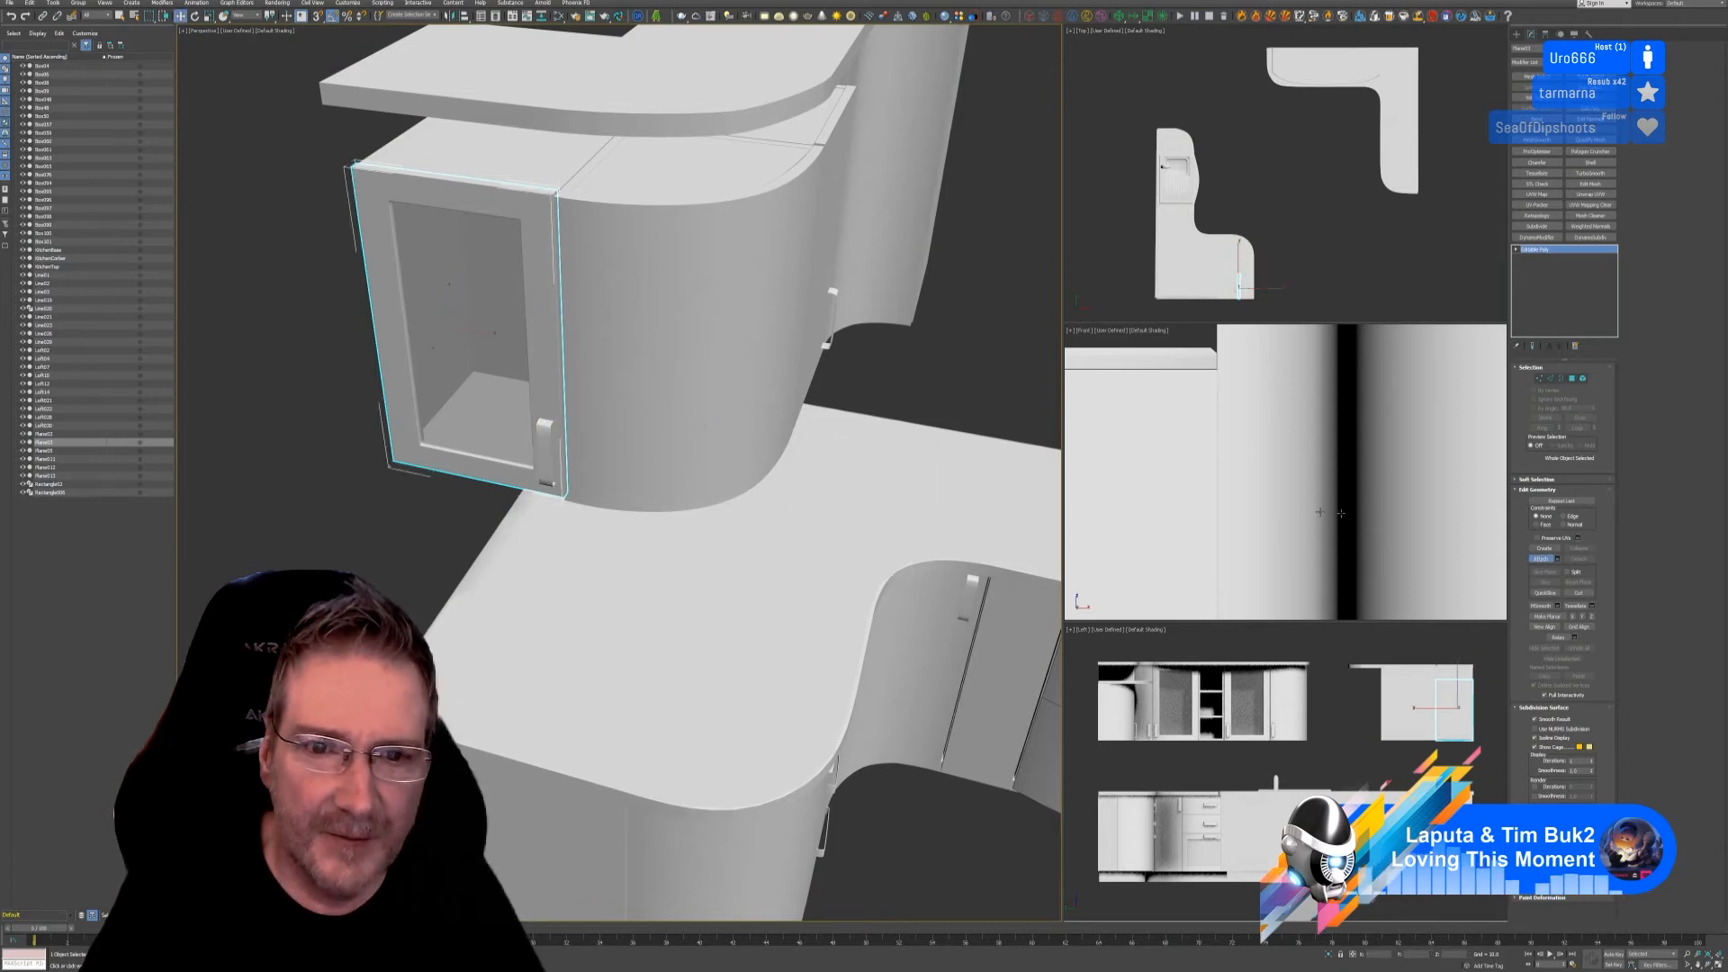
left_click(1539, 559)
Step: Examine the corner kitchen's cabinets from several sides and the gaps and edges around its small drawer fronts up close
scroll(919, 411, "down", 6)
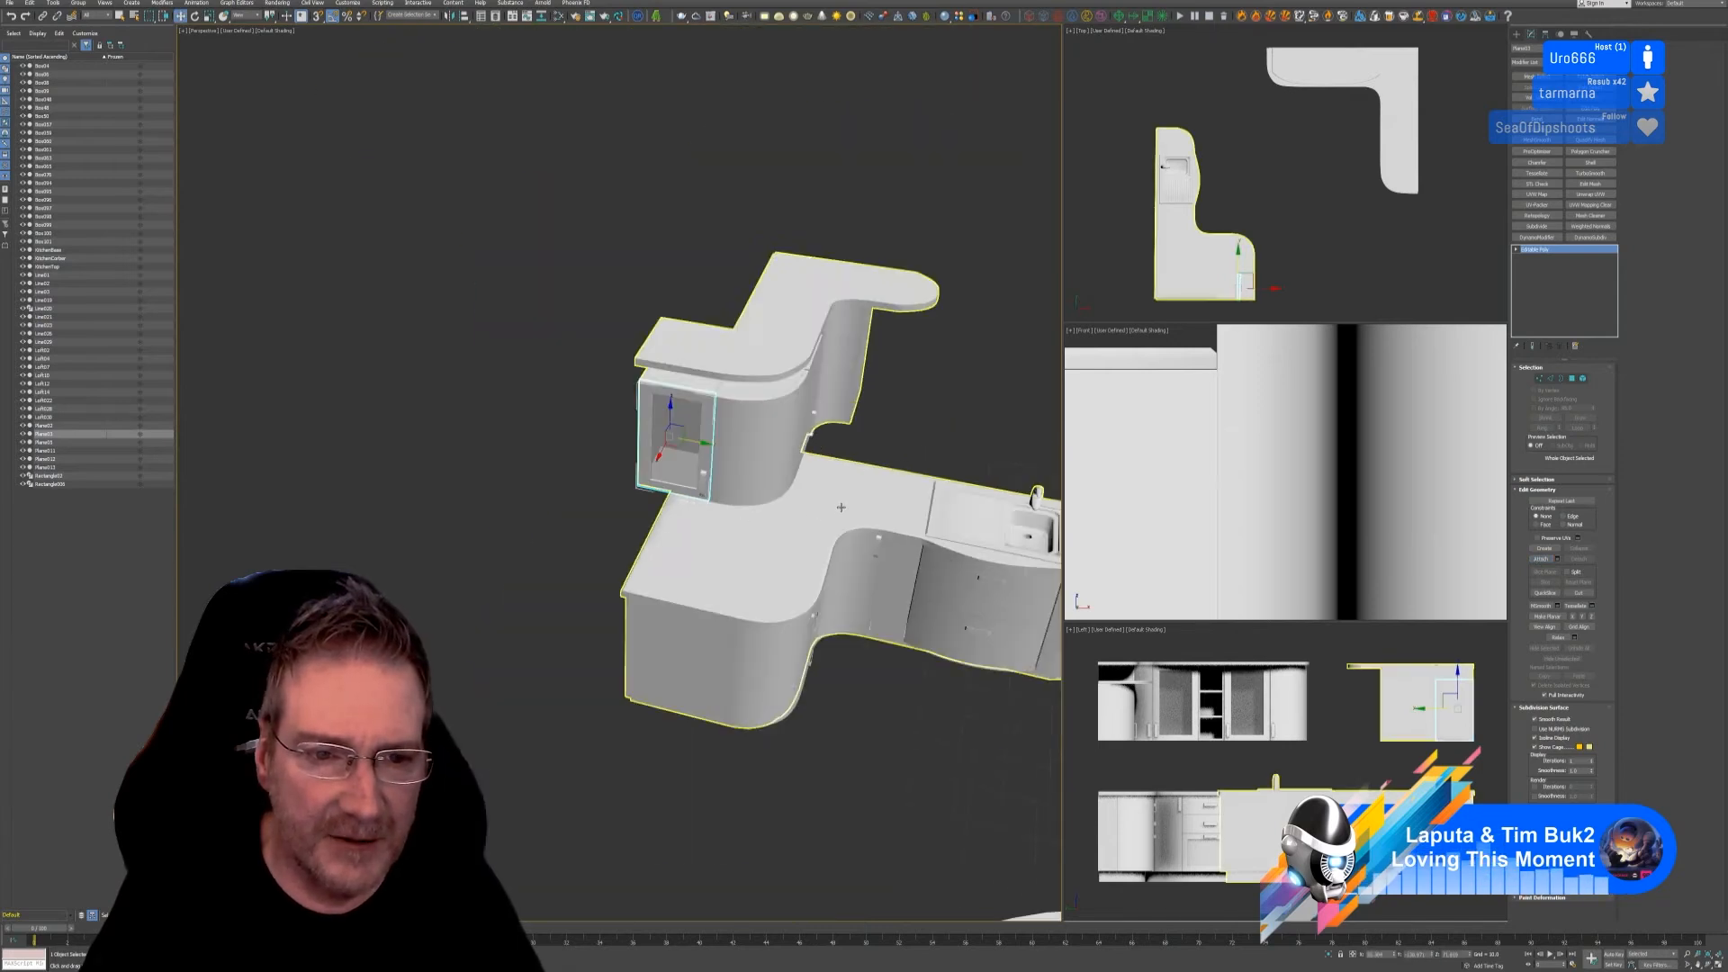
middle_click_drag(919, 411, 787, 381)
middle_click_drag(765, 735, 823, 737, "alt")
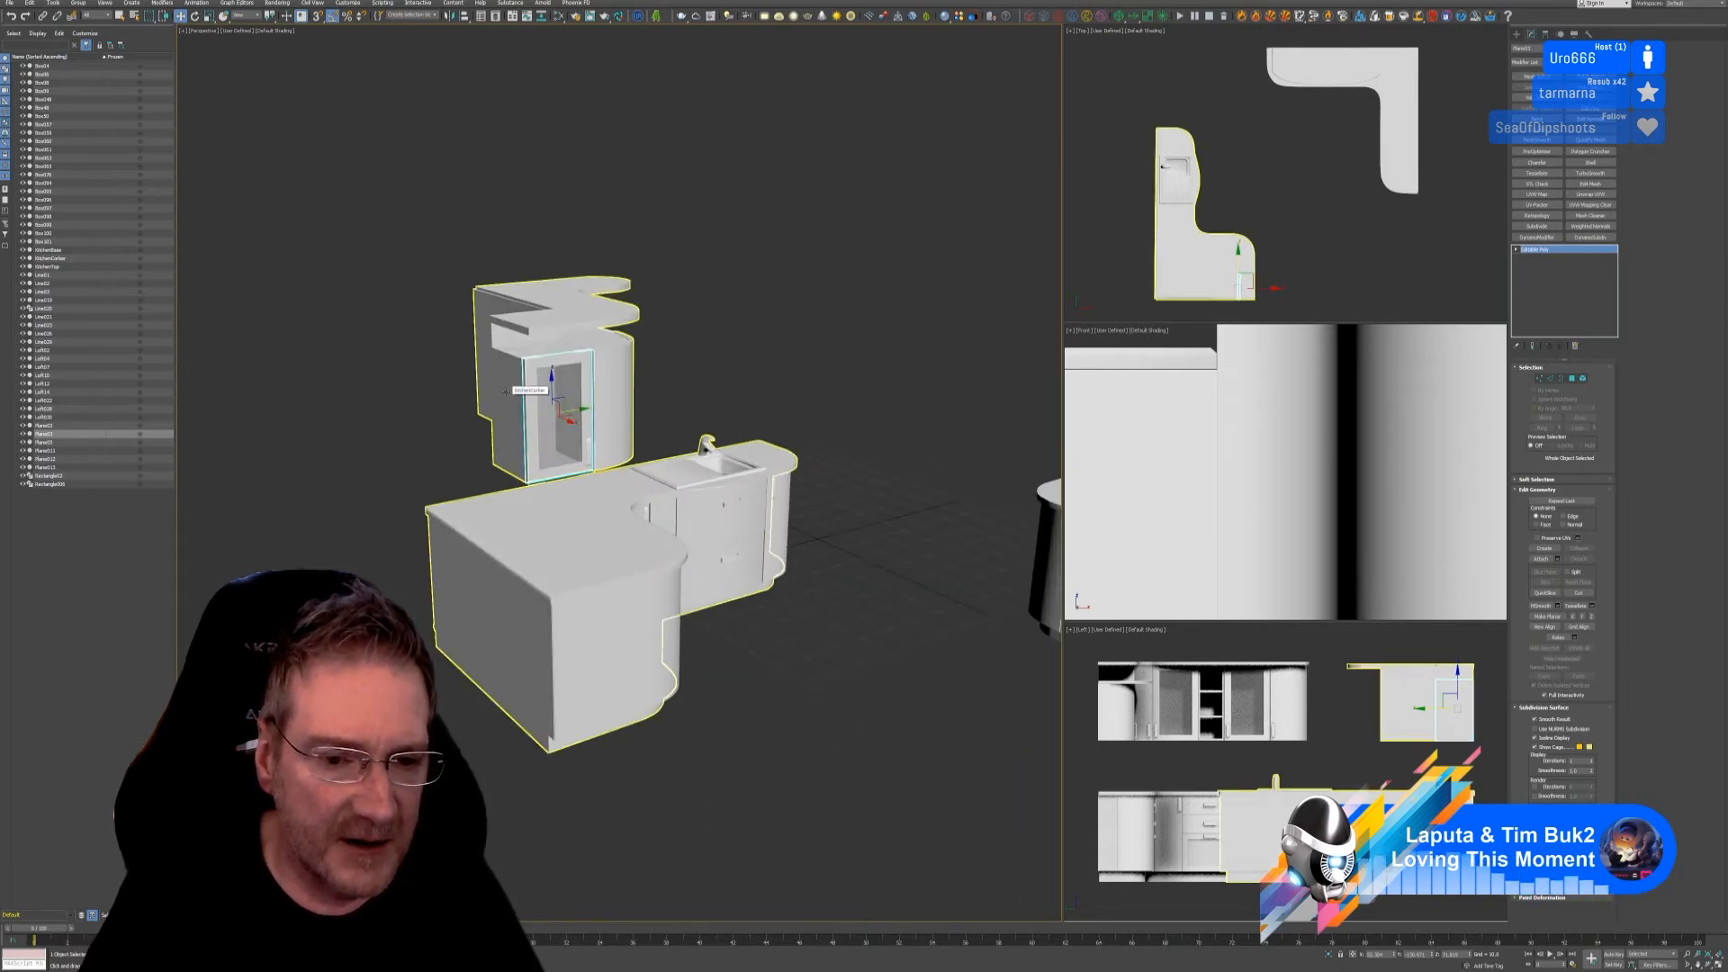
middle_click_drag(879, 734, 776, 757, "alt")
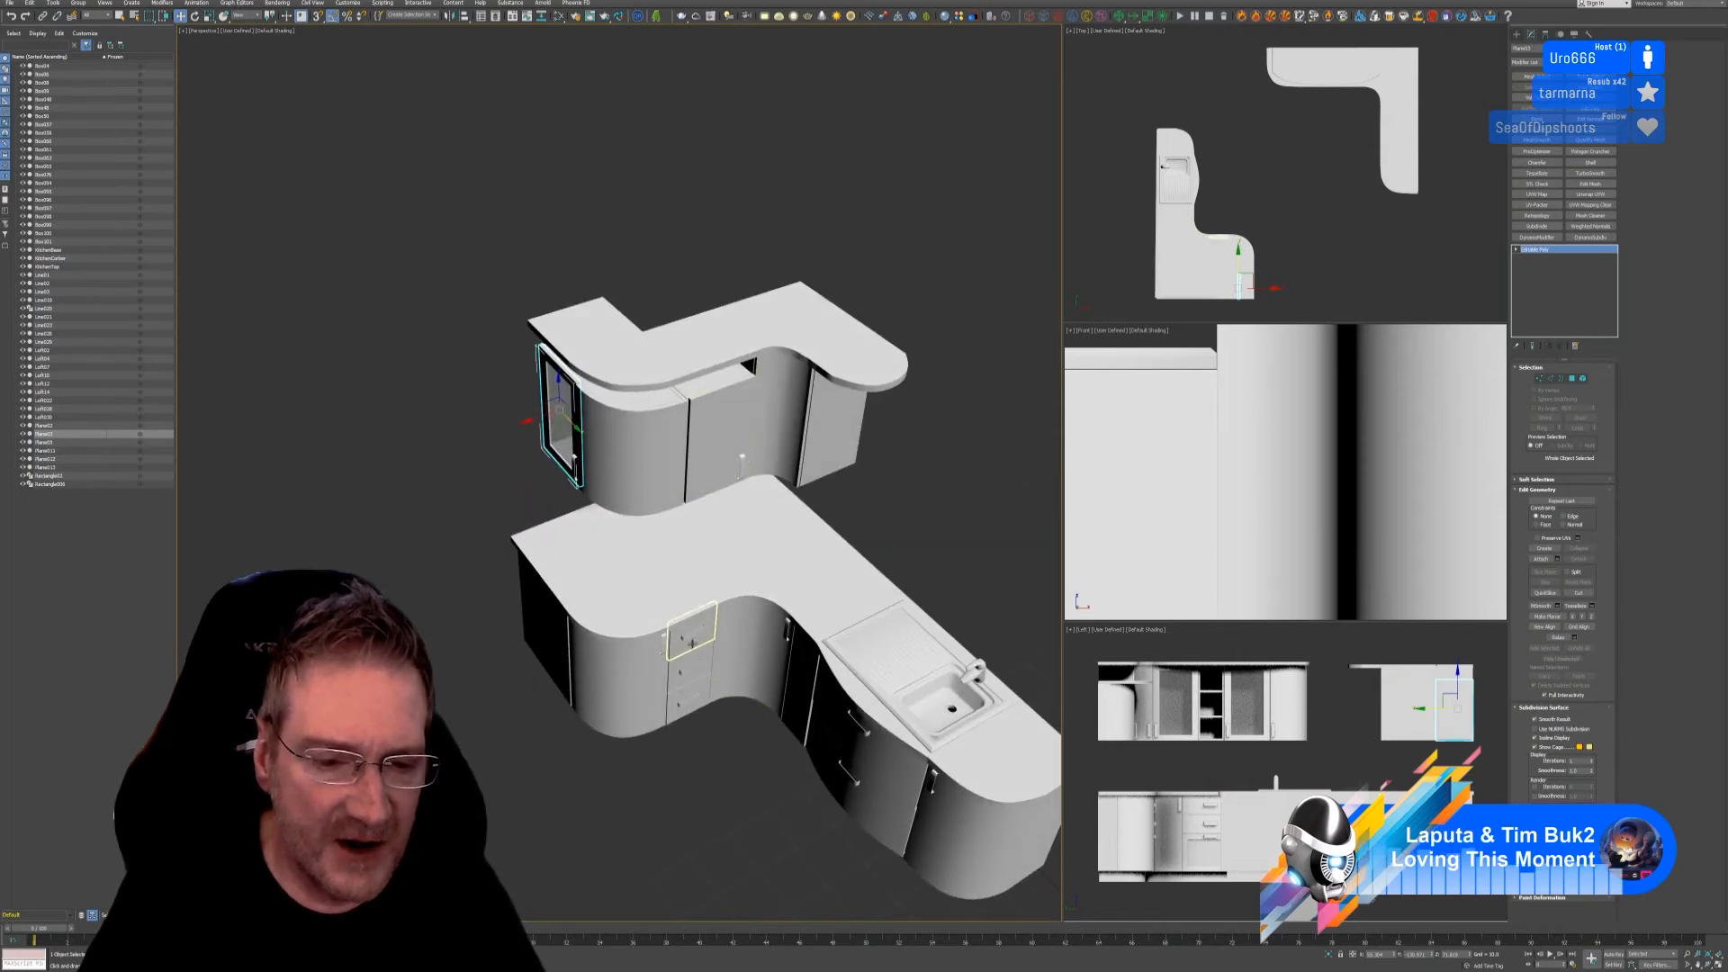
middle_click_drag(665, 767, 715, 707, "alt")
scroll(709, 659, "up", 5)
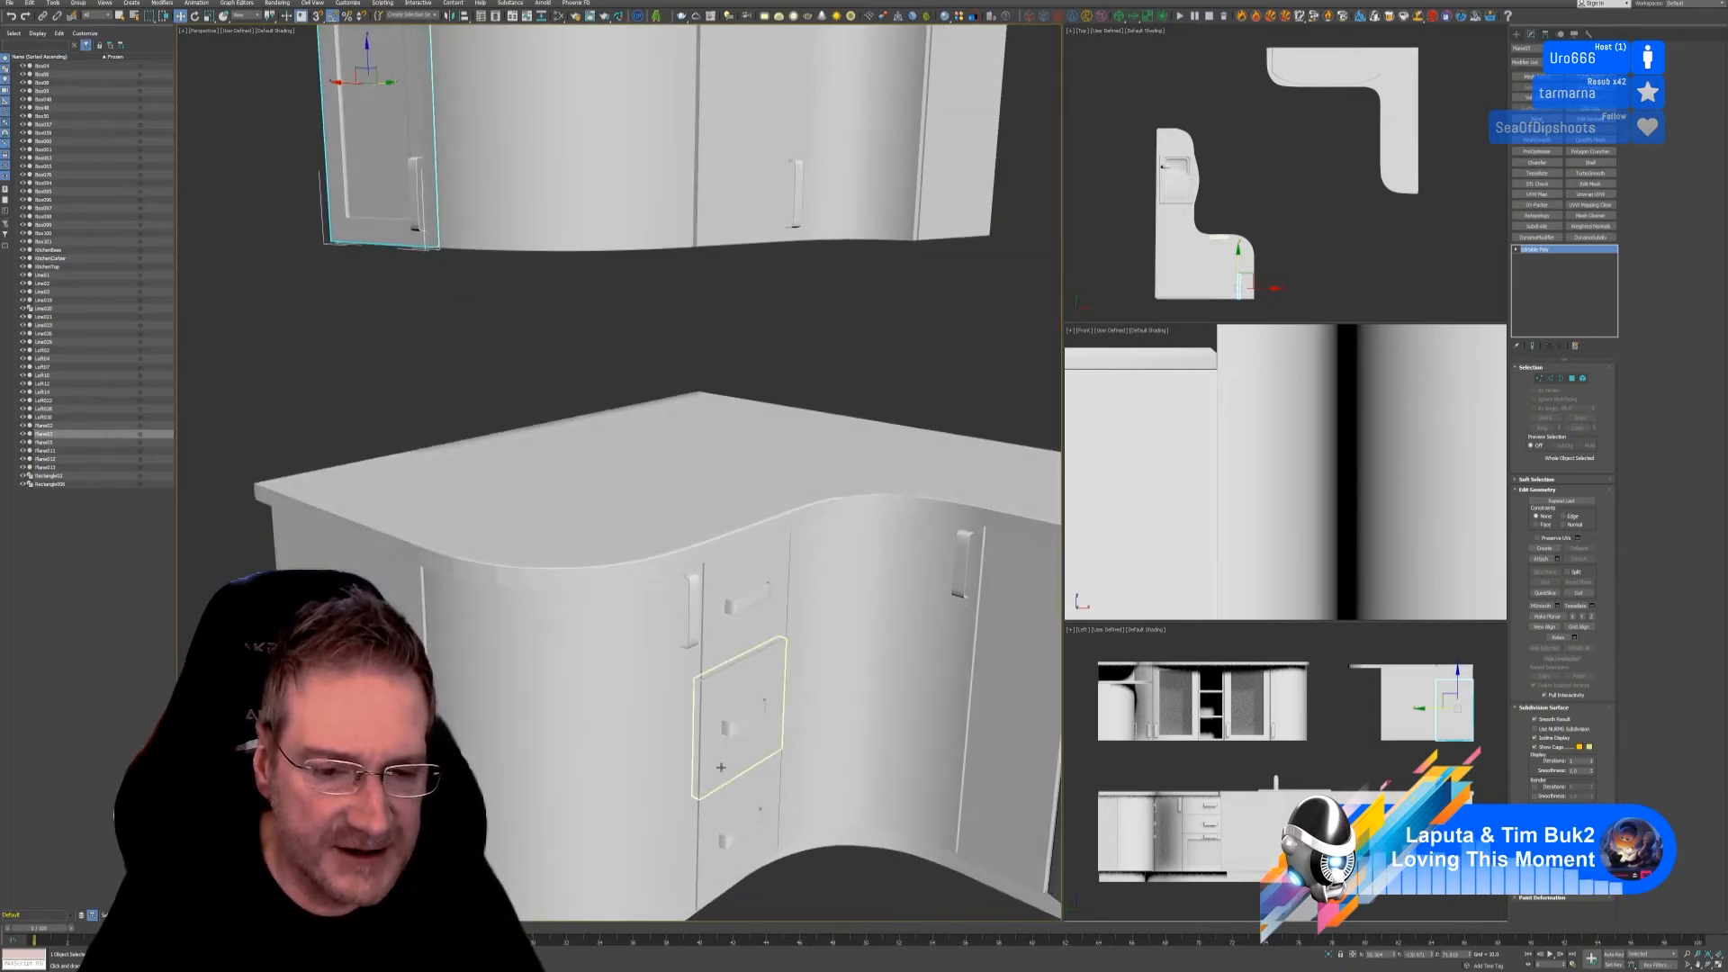
scroll(715, 705, "up", 5)
scroll(663, 658, "up", 5)
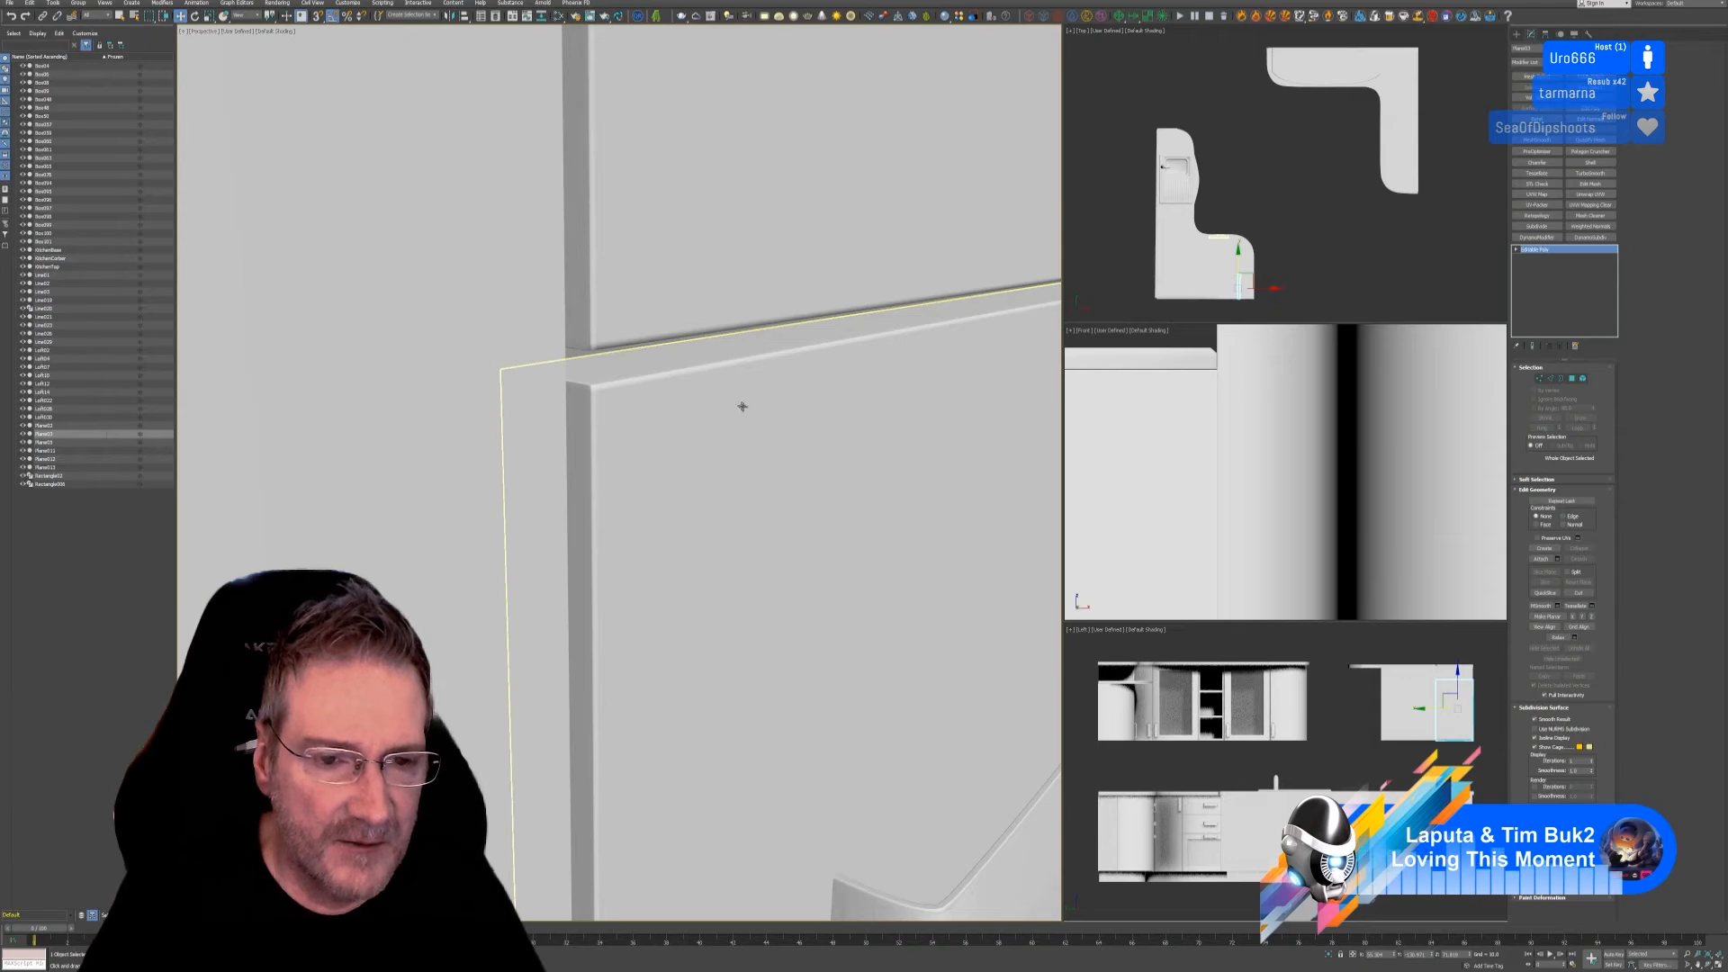
scroll(742, 406, "down", 15)
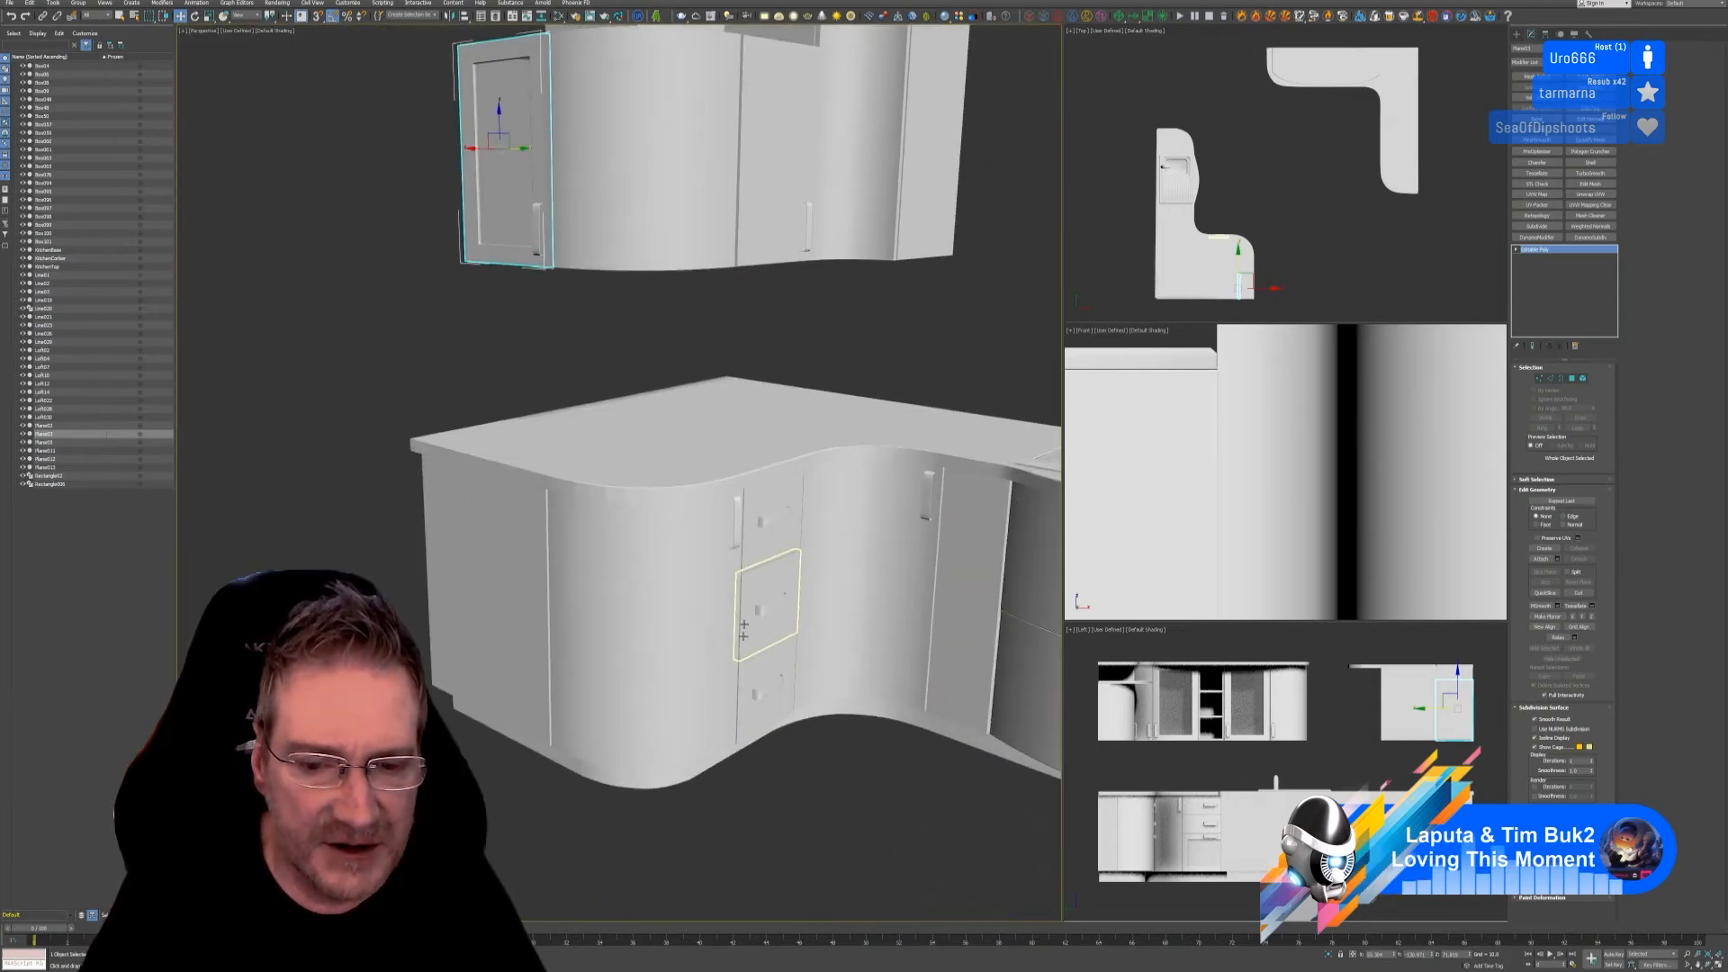
scroll(744, 629, "up", 15)
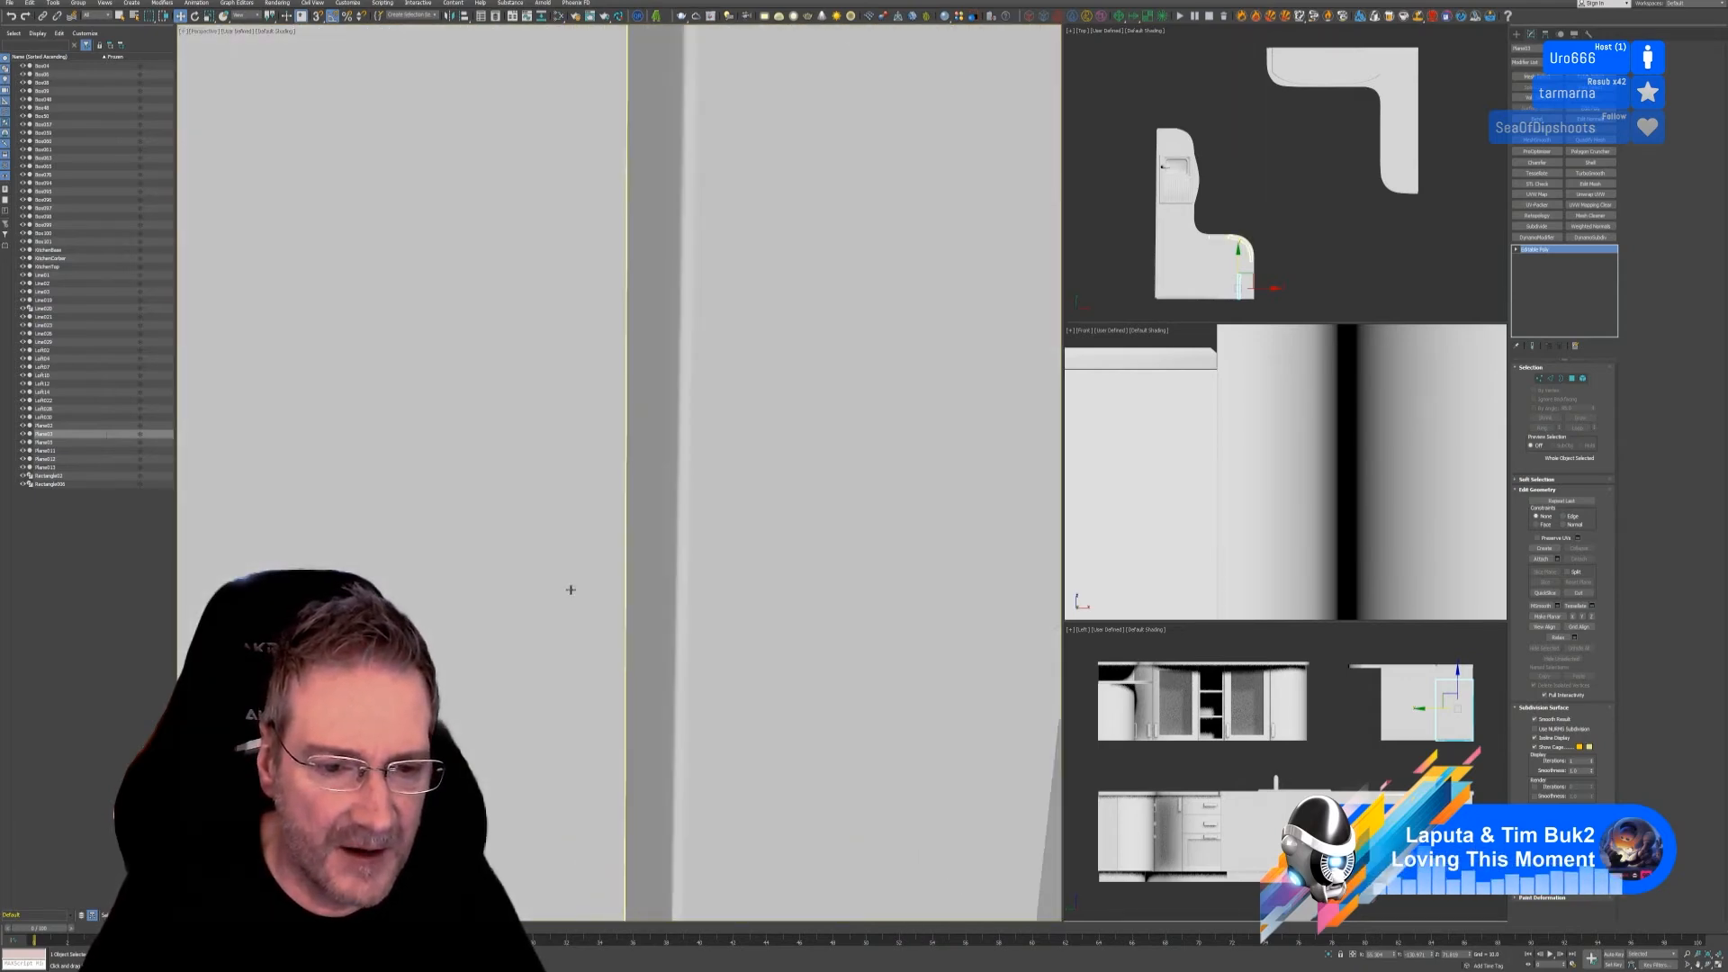
scroll(590, 589, "up", 5)
scroll(624, 579, "down", 10)
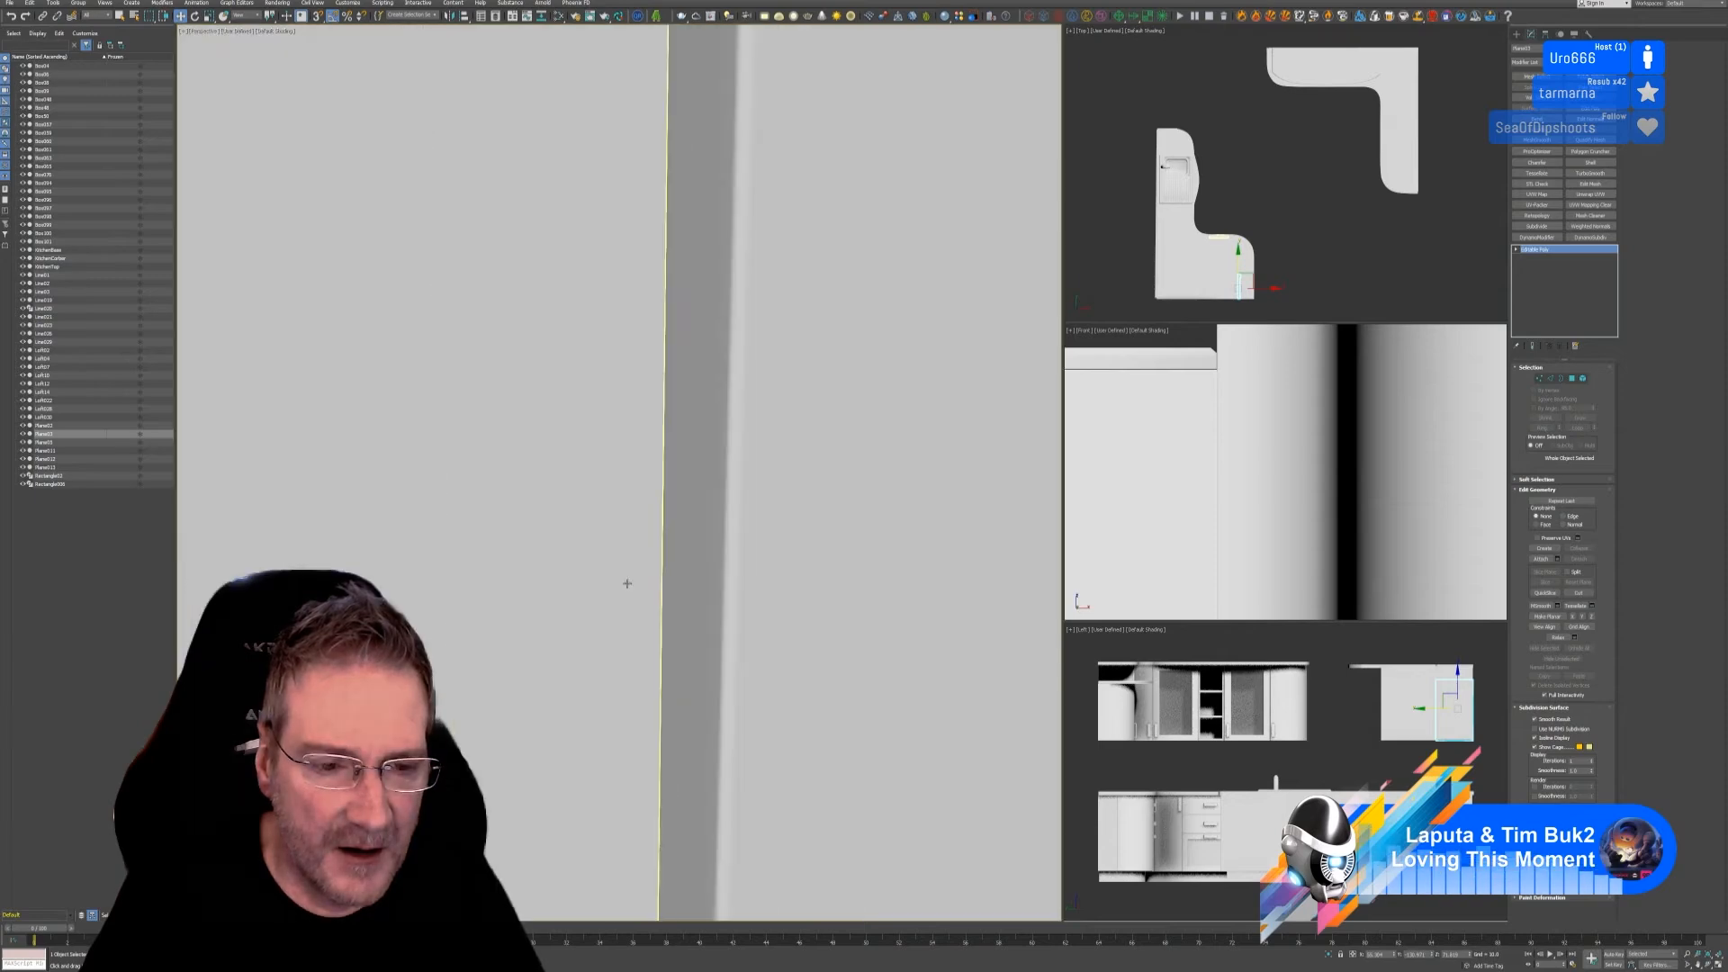
scroll(638, 585, "up", 3)
scroll(634, 591, "down", 1)
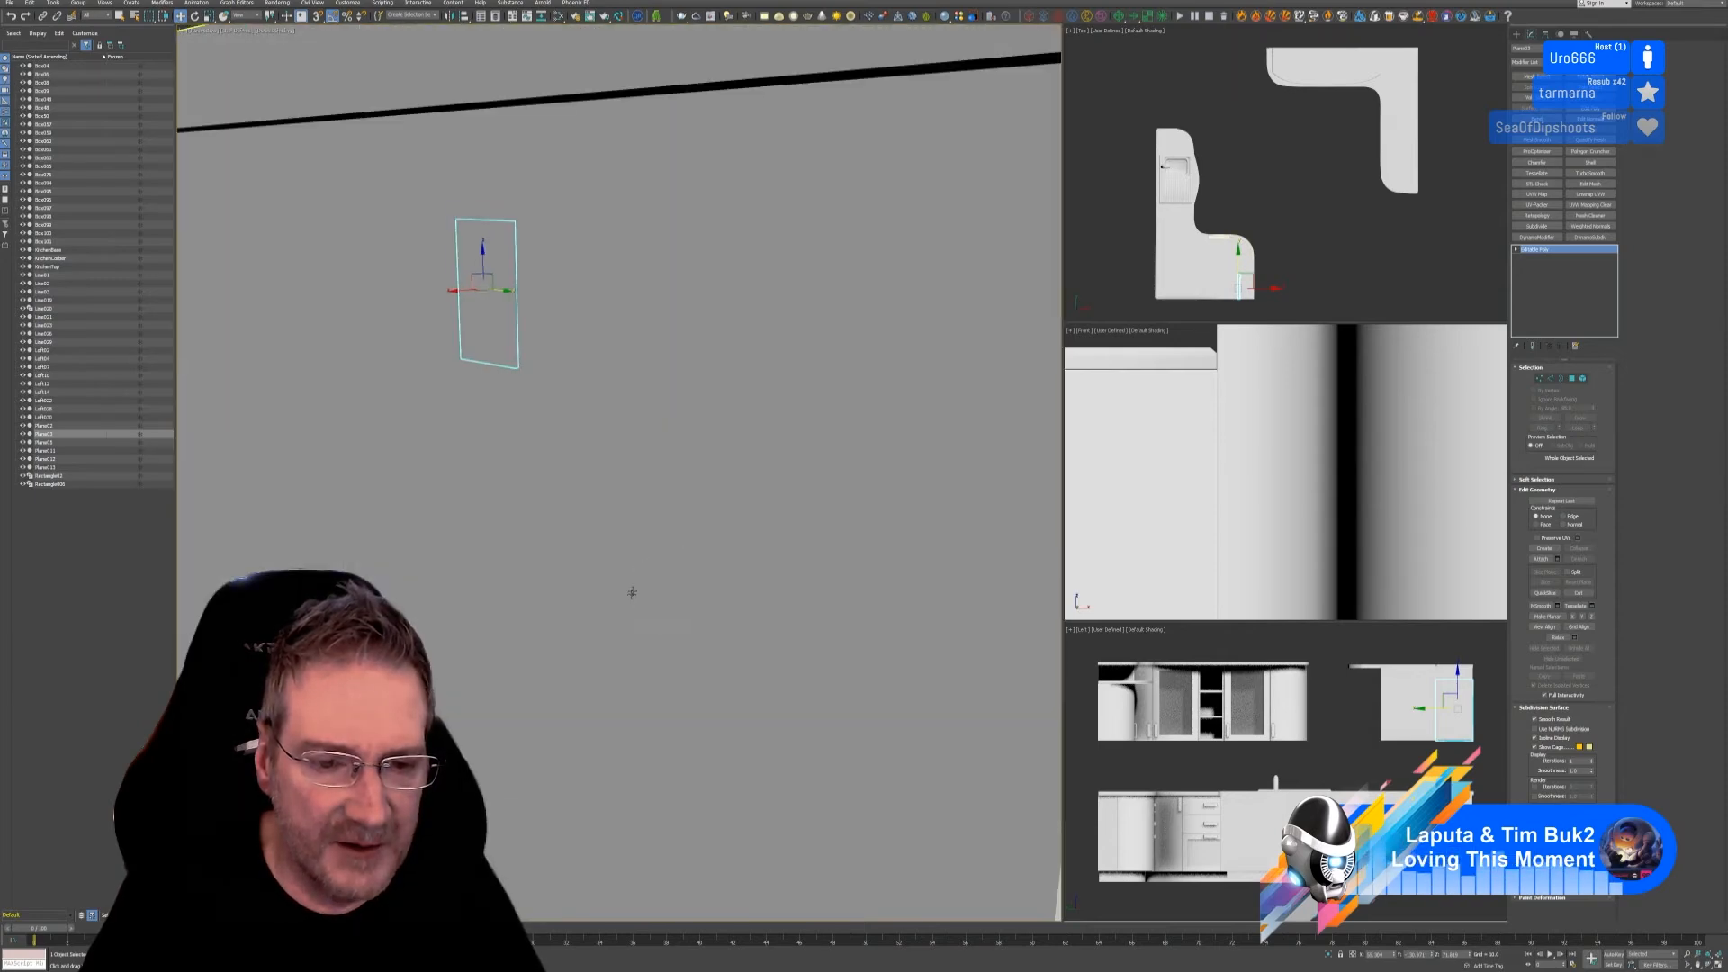
scroll(633, 592, "up", 3)
scroll(757, 633, "down", 15)
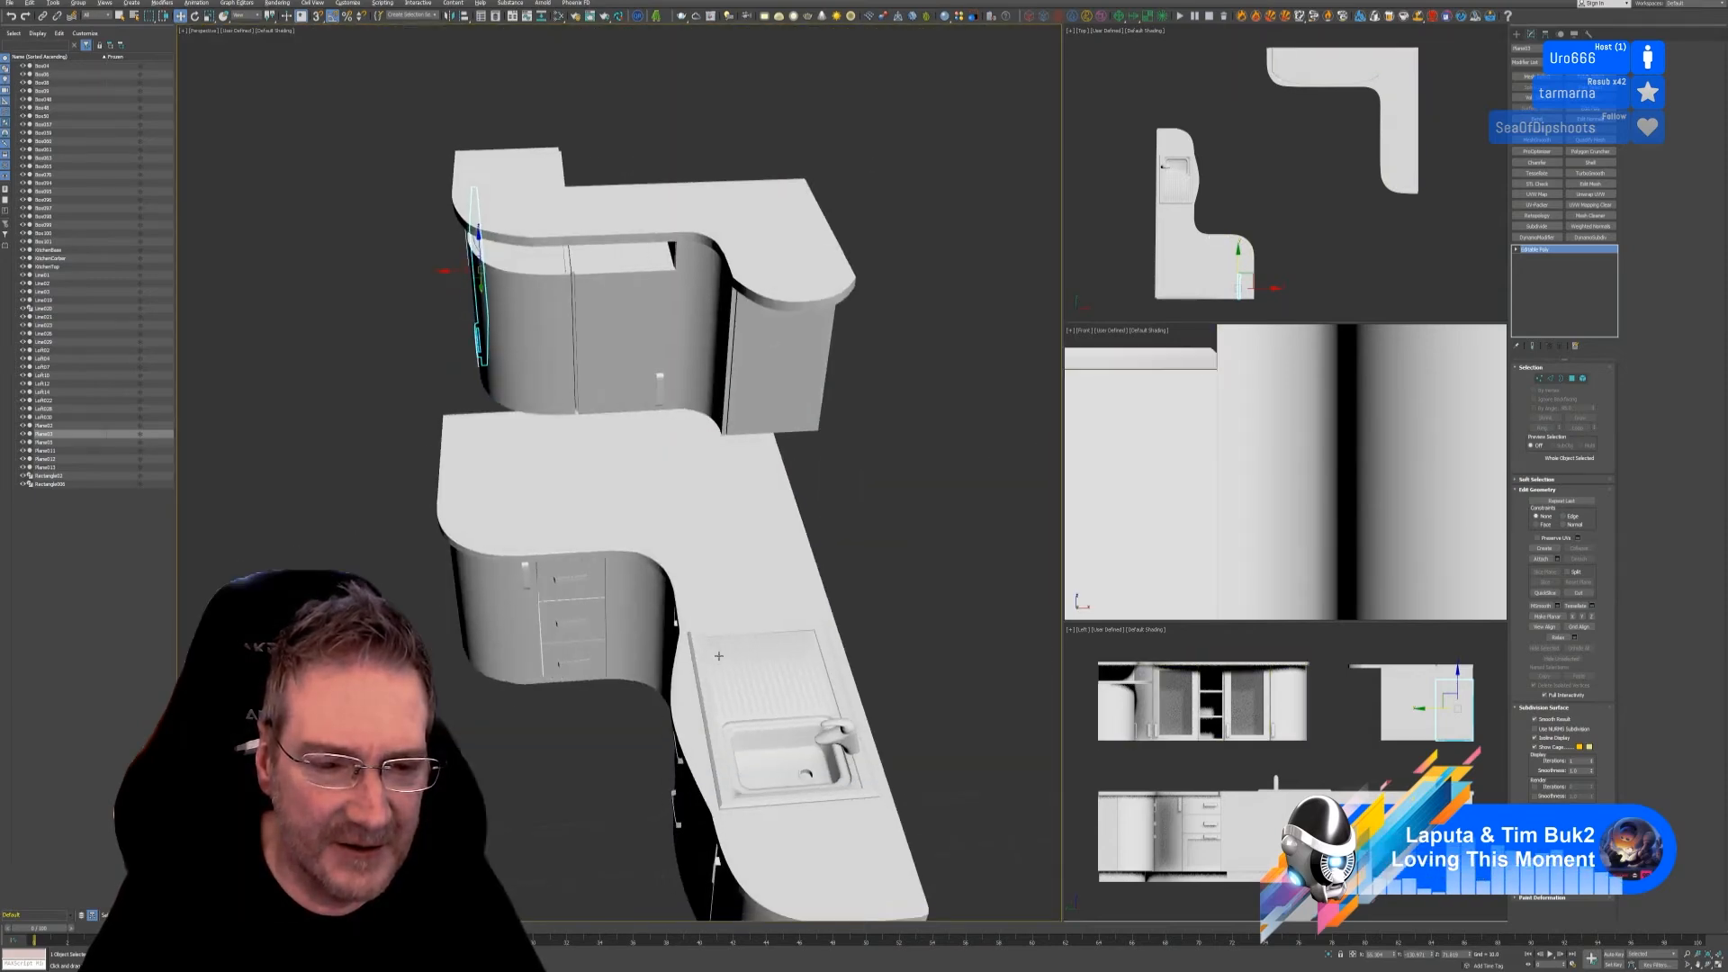
Step: Isolate the corner kitchen carcass to examine its open compartments, and restore the hidden objects
left_click(638, 744)
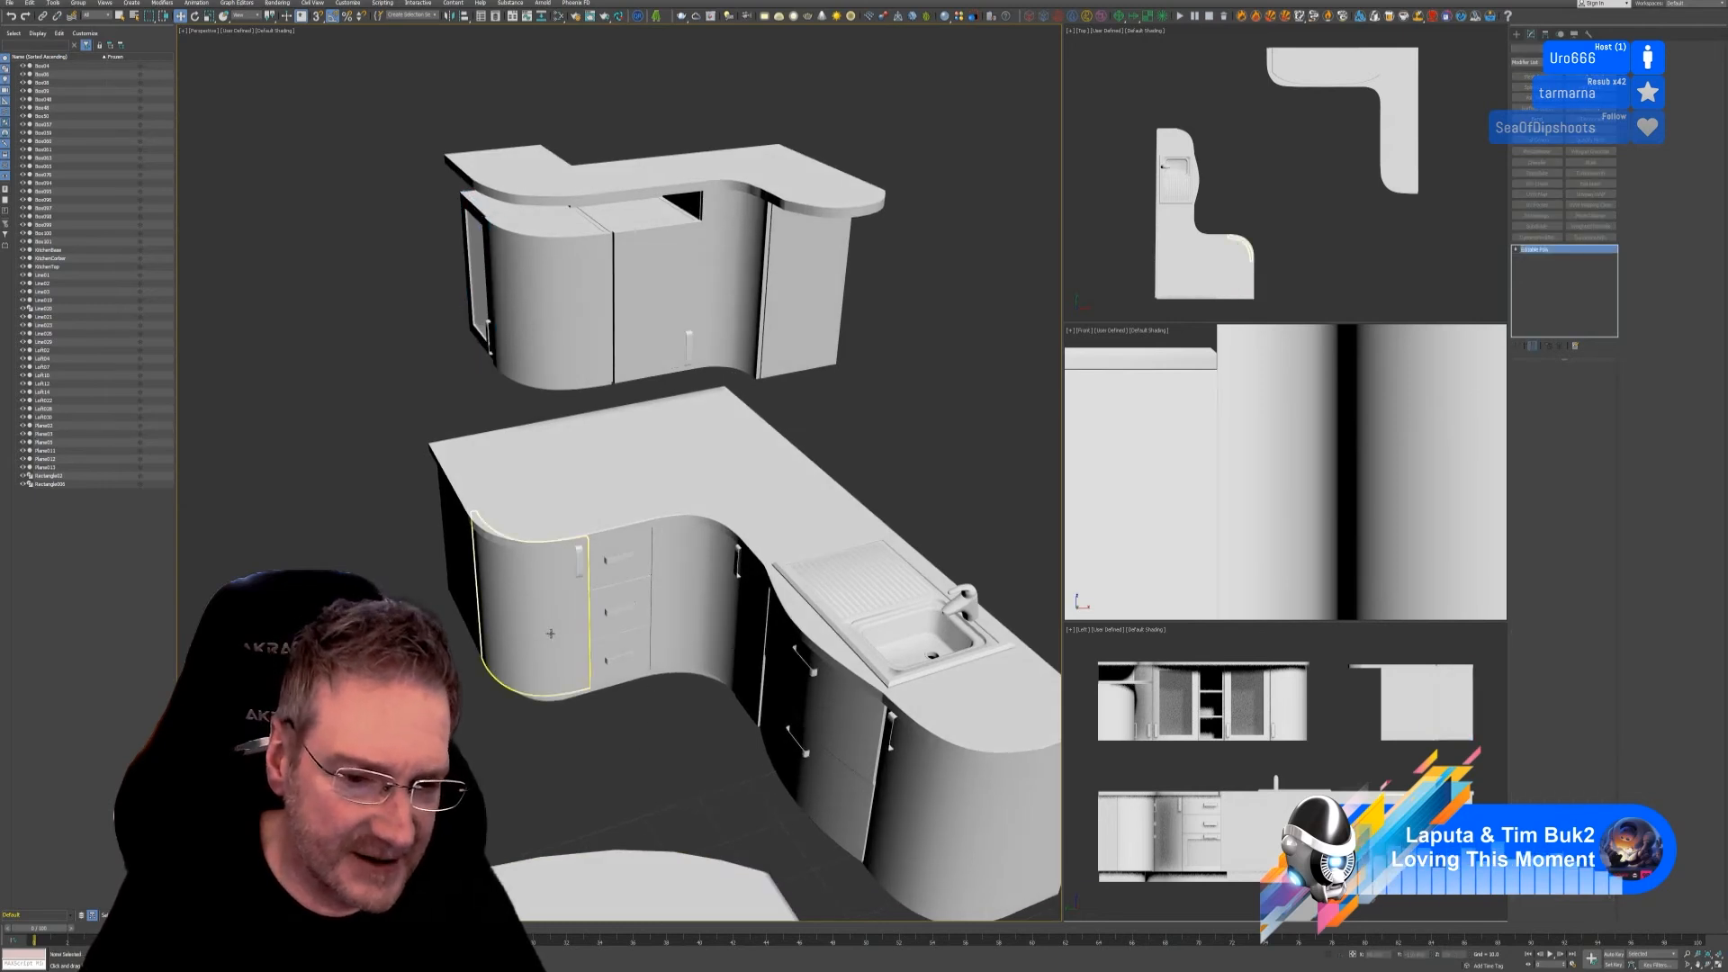
left_click(667, 492)
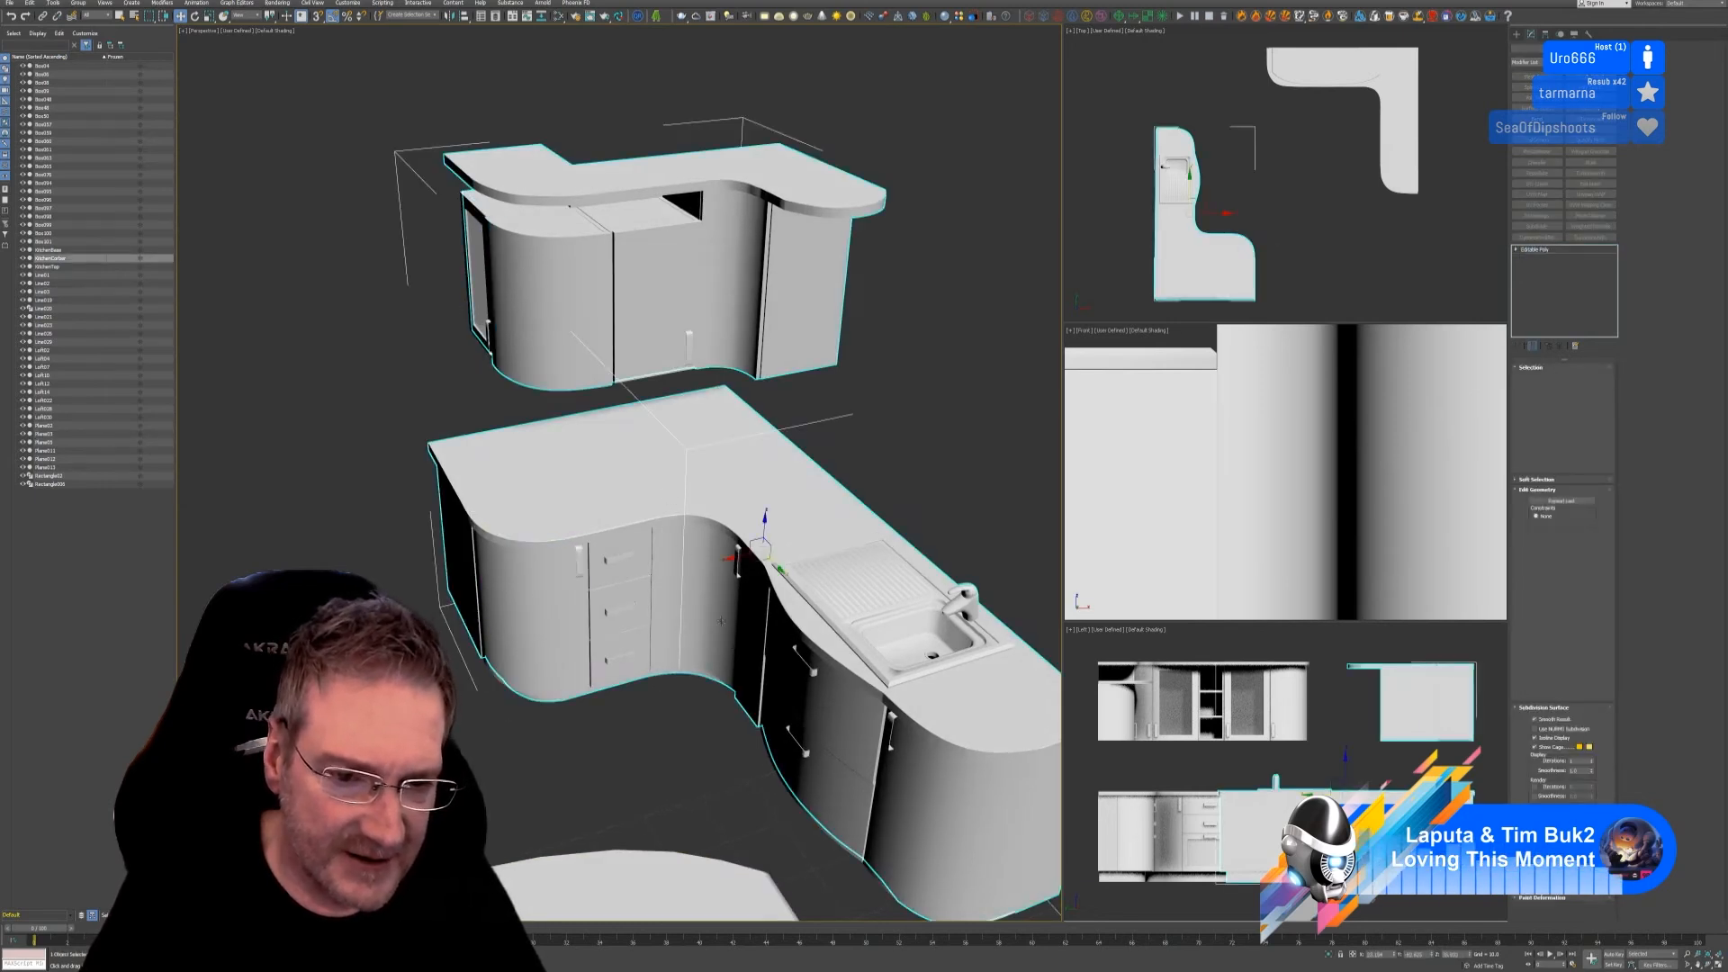
left_click(1327, 956)
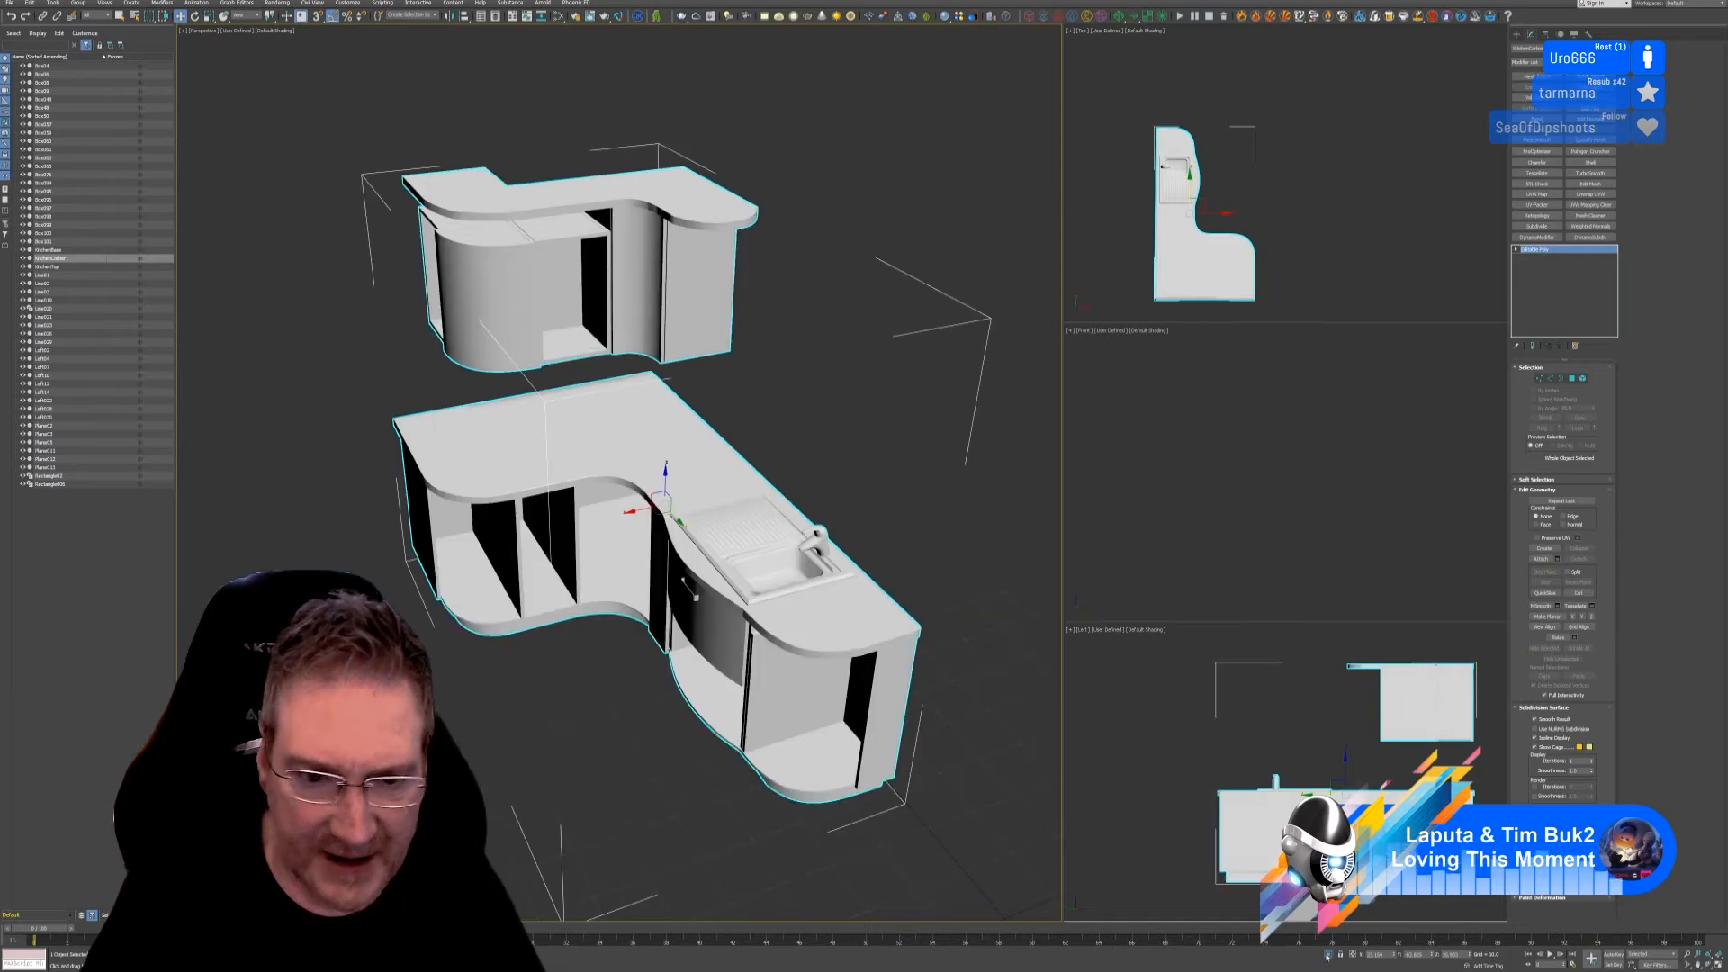
mouse_move(601, 719)
middle_mouse_down("alt")
mouse_move(617, 693)
mouse_move(667, 691)
mouse_move(588, 687)
middle_mouse_up("alt")
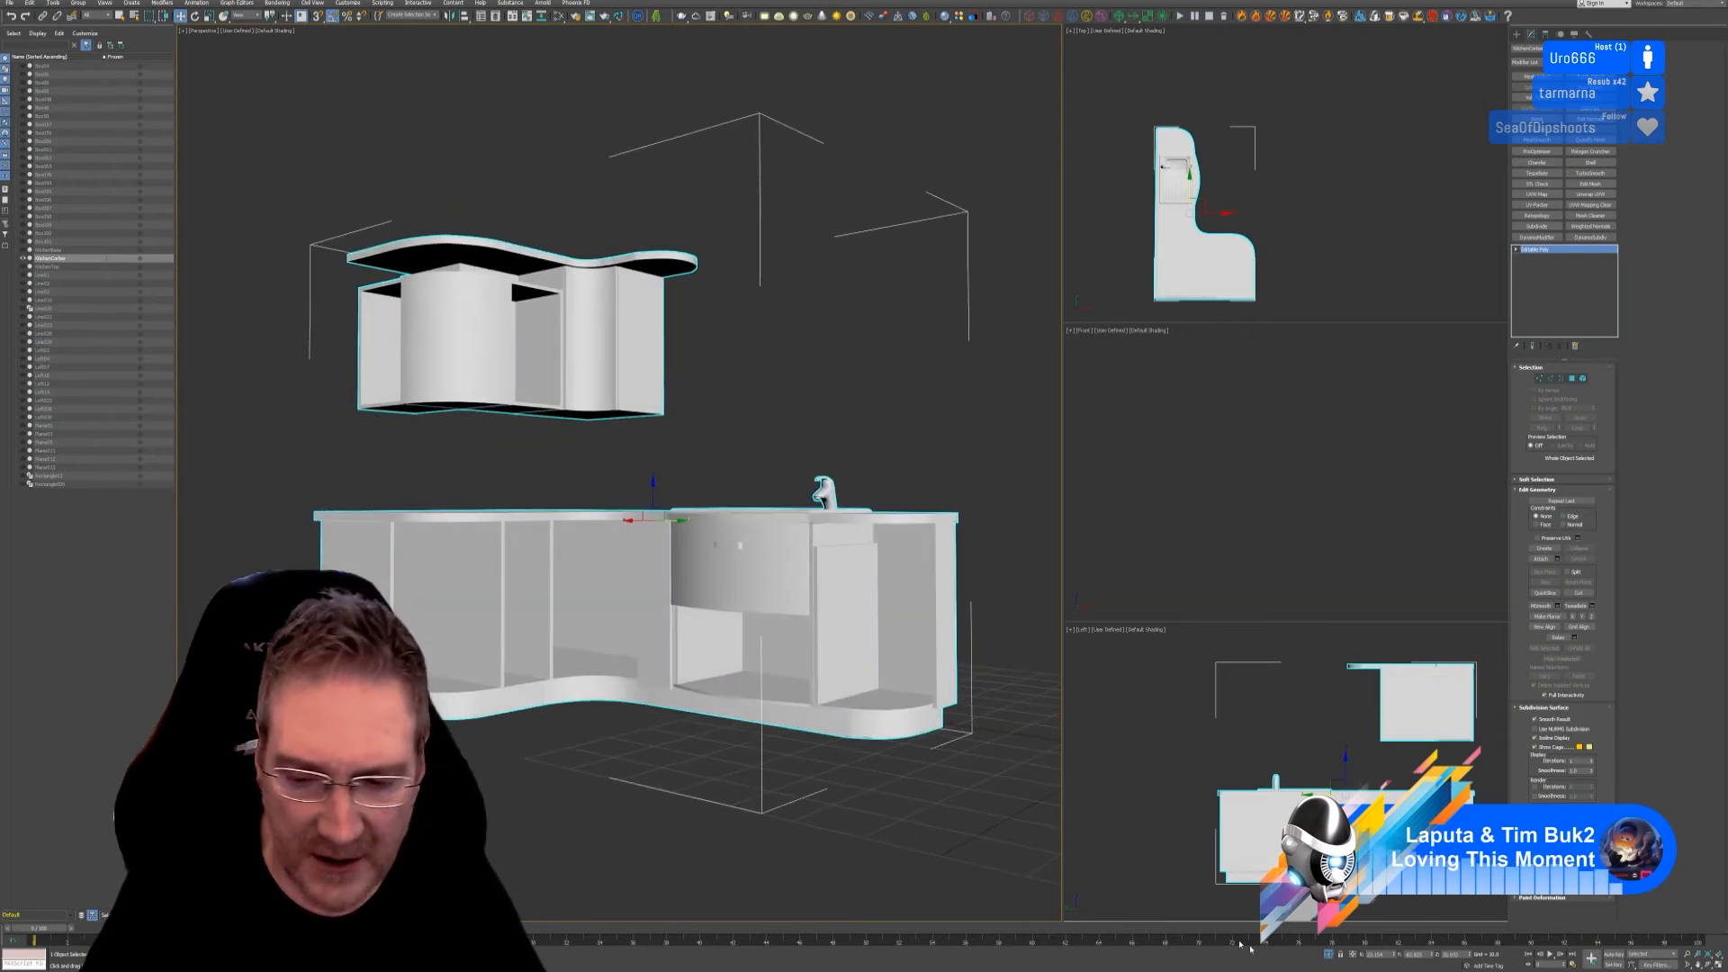
key("alt+q")
left_click(639, 769)
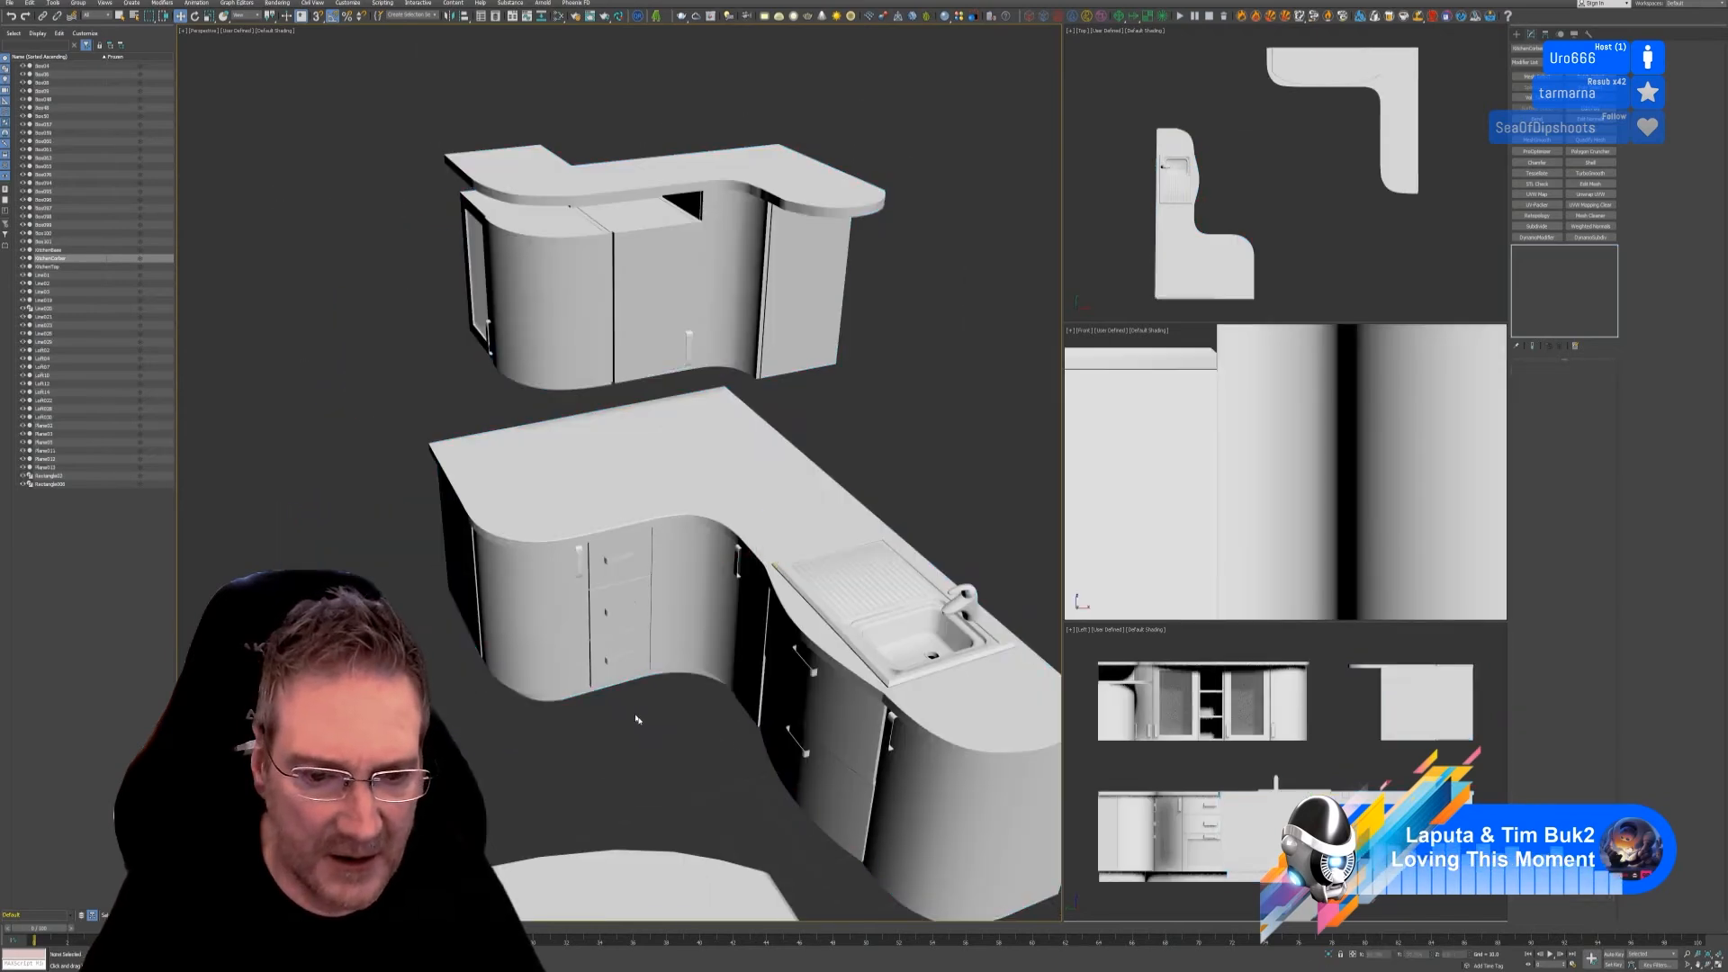
middle_click_drag(639, 769, 674, 612, "alt")
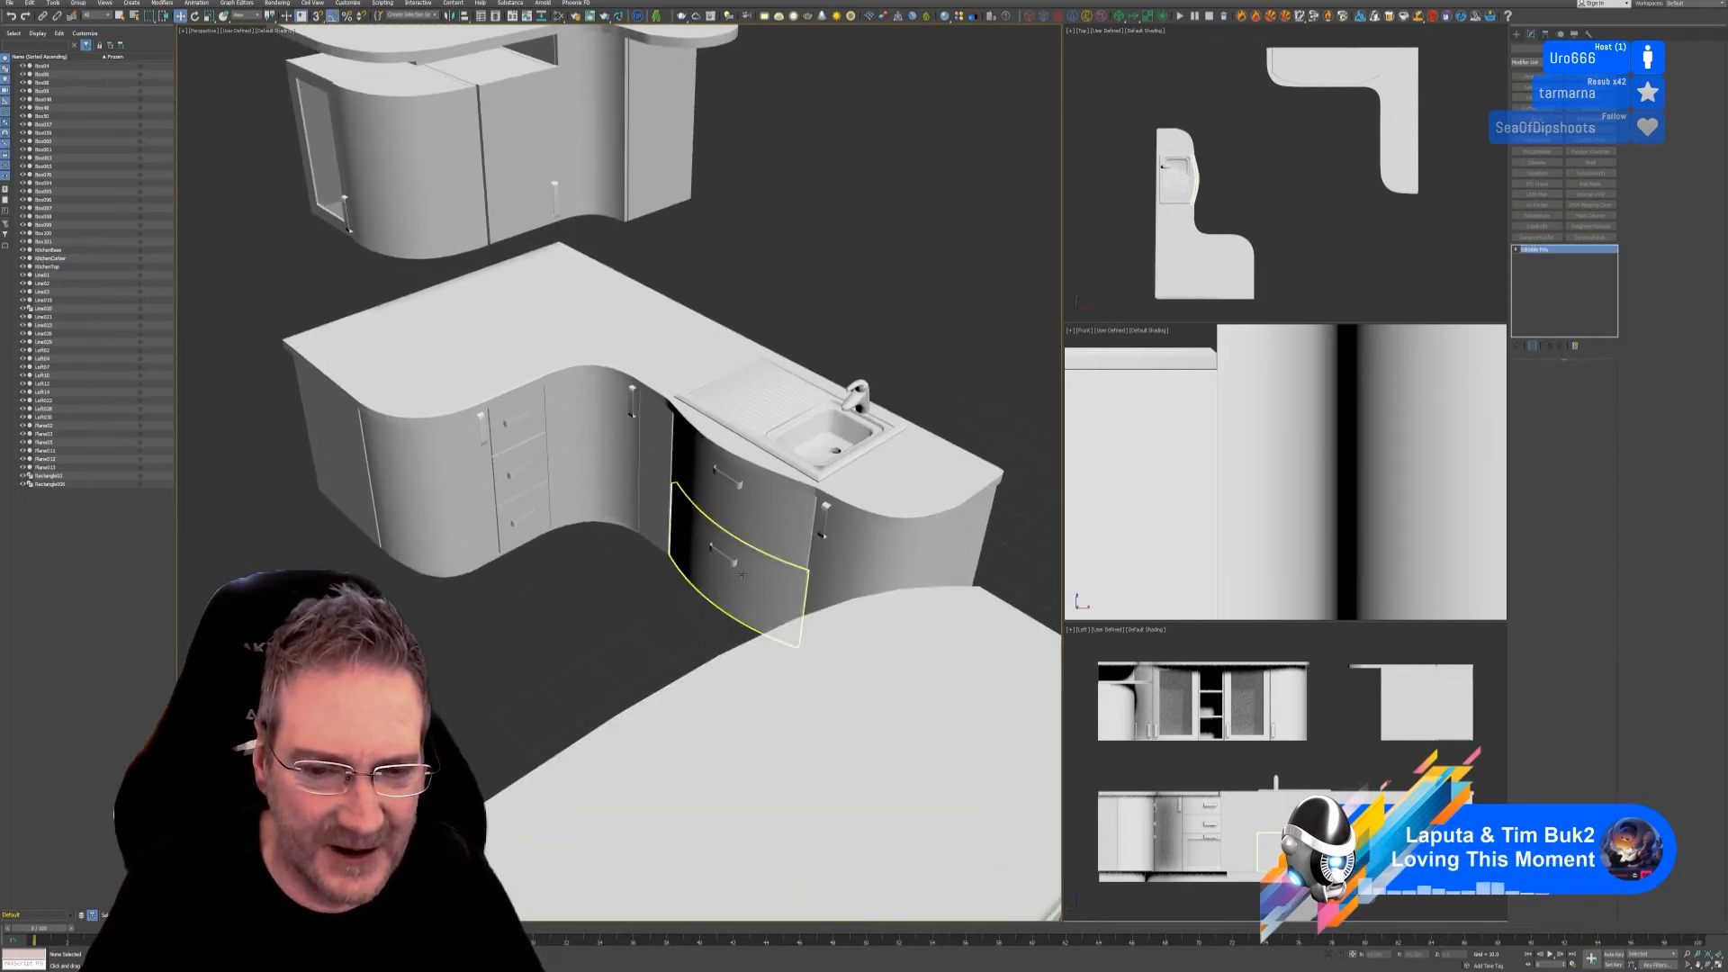
Step: Isolate the corner kitchen carcass again, examine the opening behind the lower curved drawer under the sink, and exit isolation
left_click(663, 672)
mouse_move(663, 670)
middle_mouse_down("alt")
mouse_move(629, 643)
mouse_move(641, 667)
middle_mouse_up("alt")
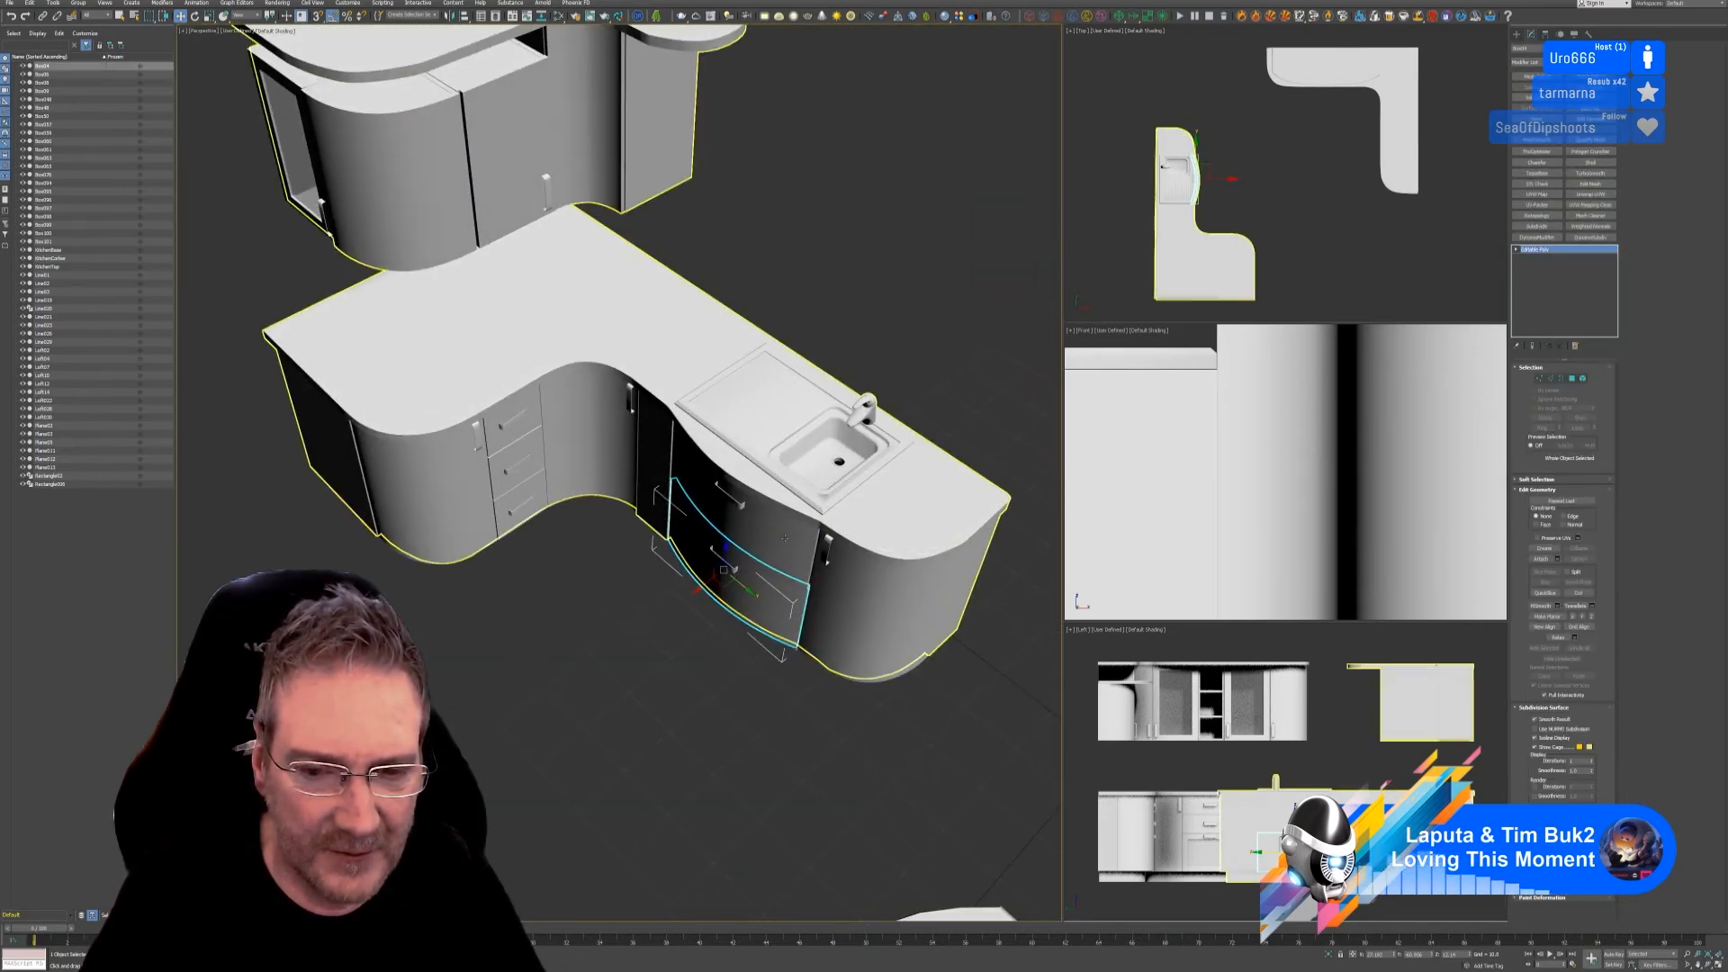
left_click(1220, 864)
key("alt+q")
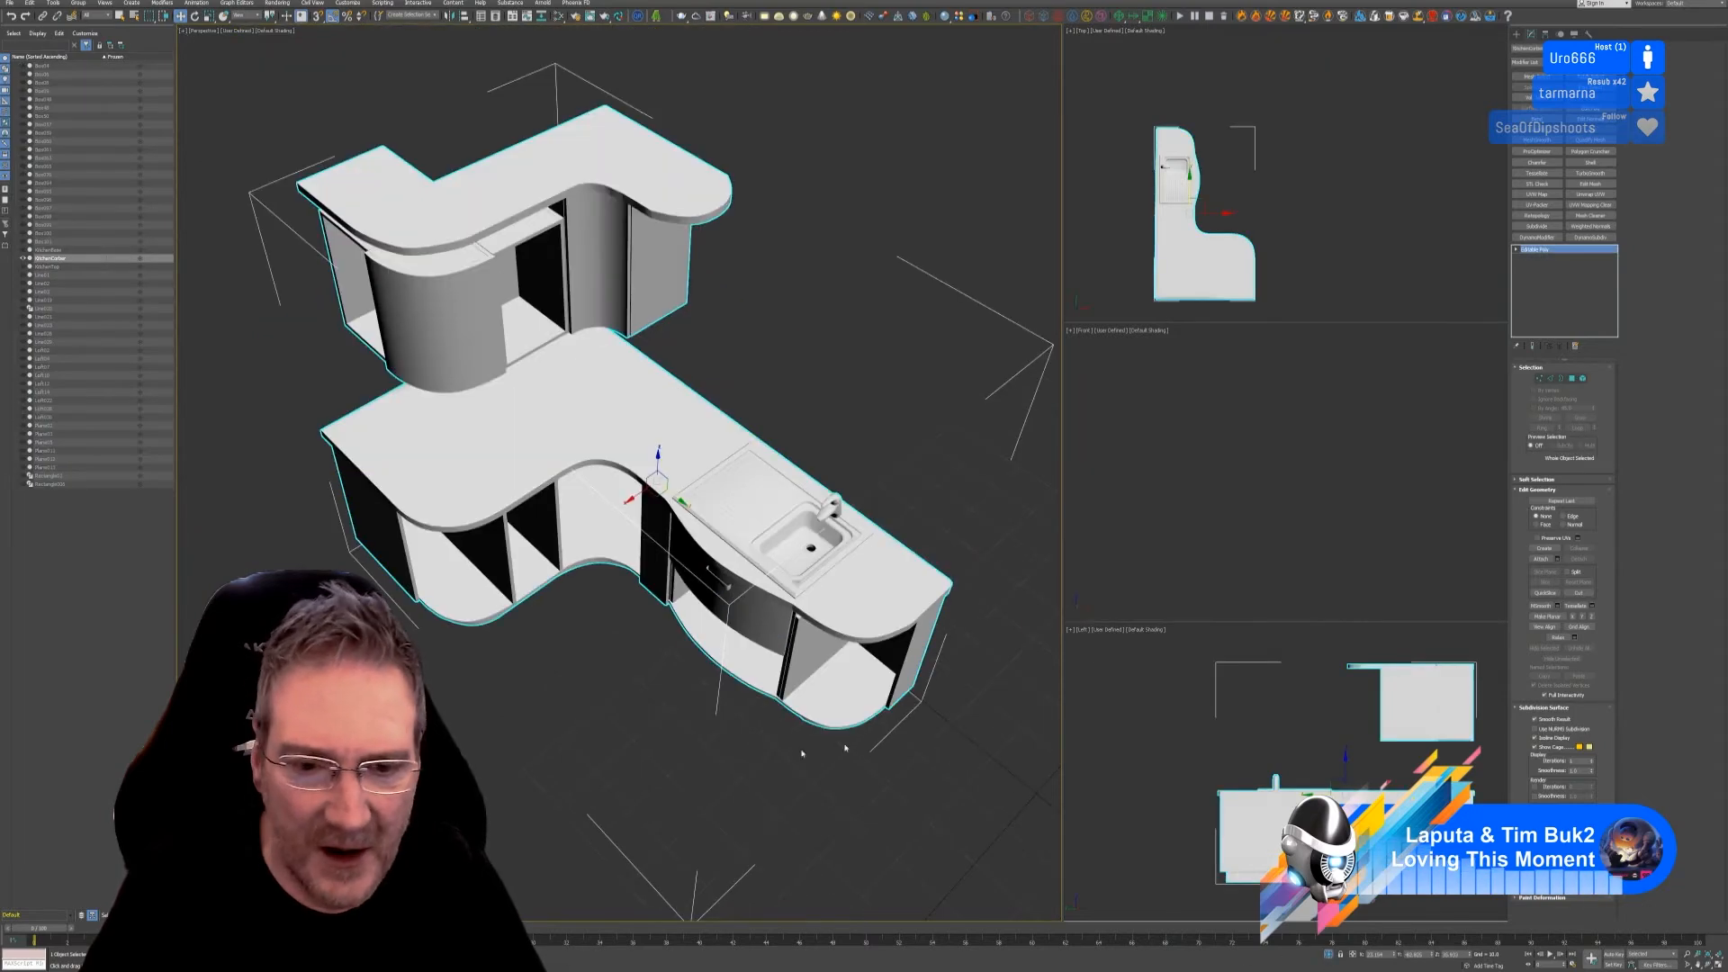
middle_click_drag(760, 791, 697, 752, "alt")
scroll(741, 741, "up", 5)
scroll(716, 751, "down", 2)
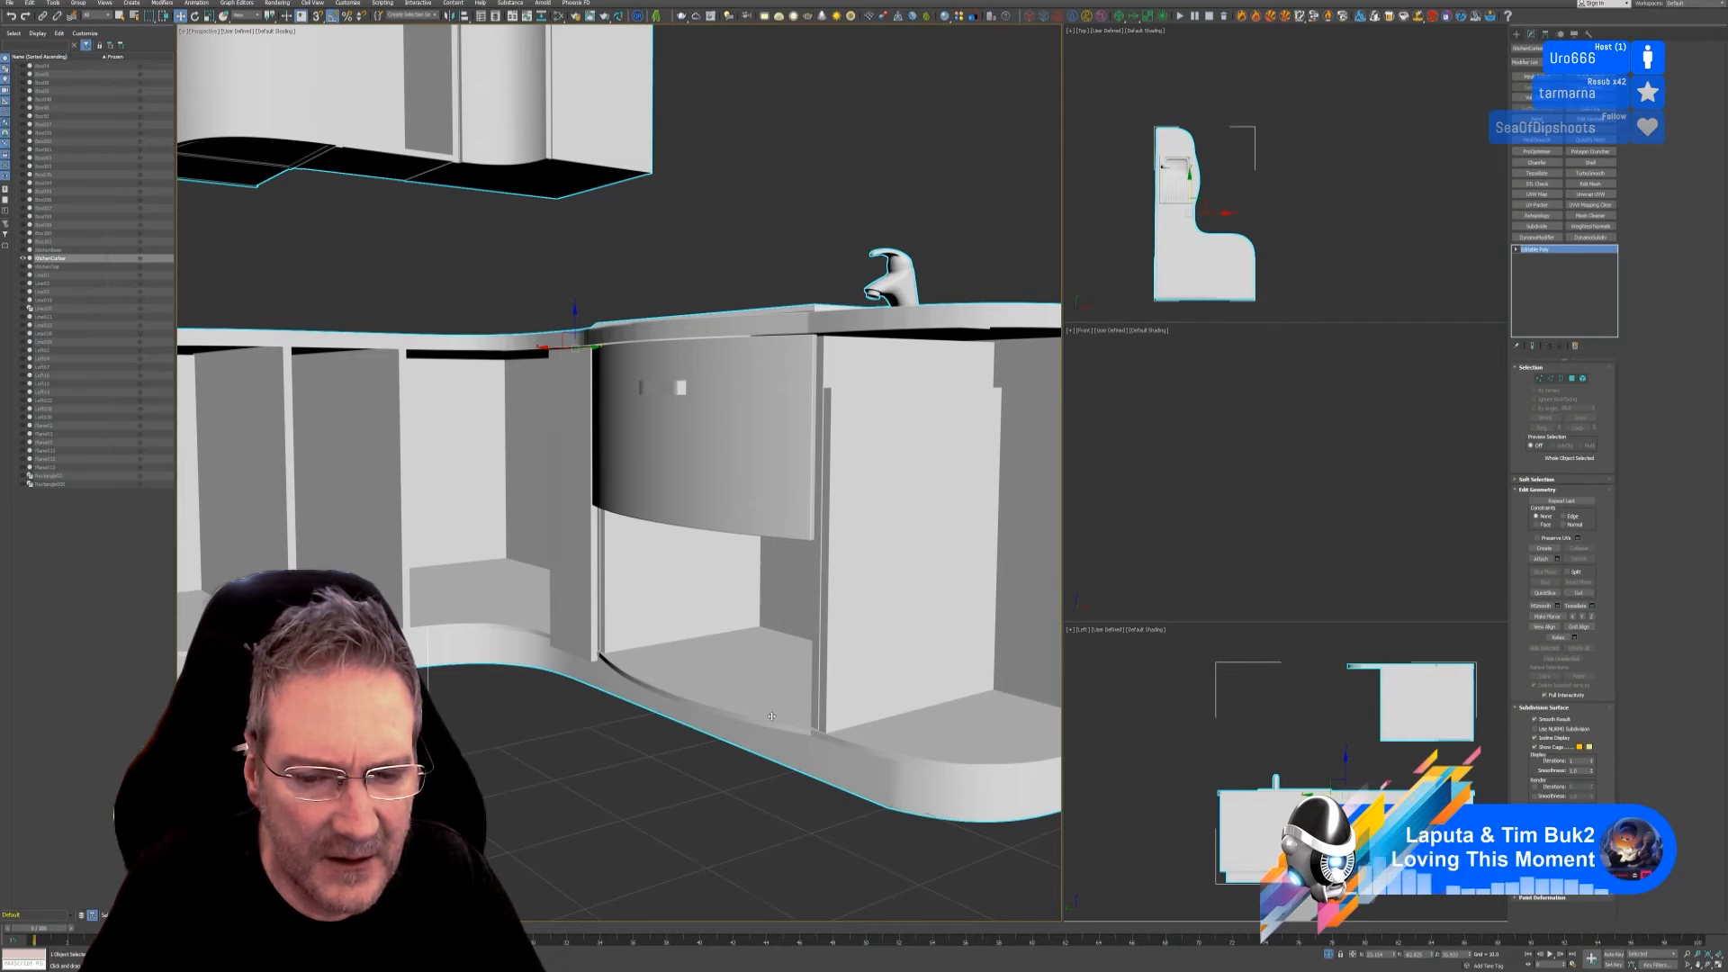
left_click(1329, 959)
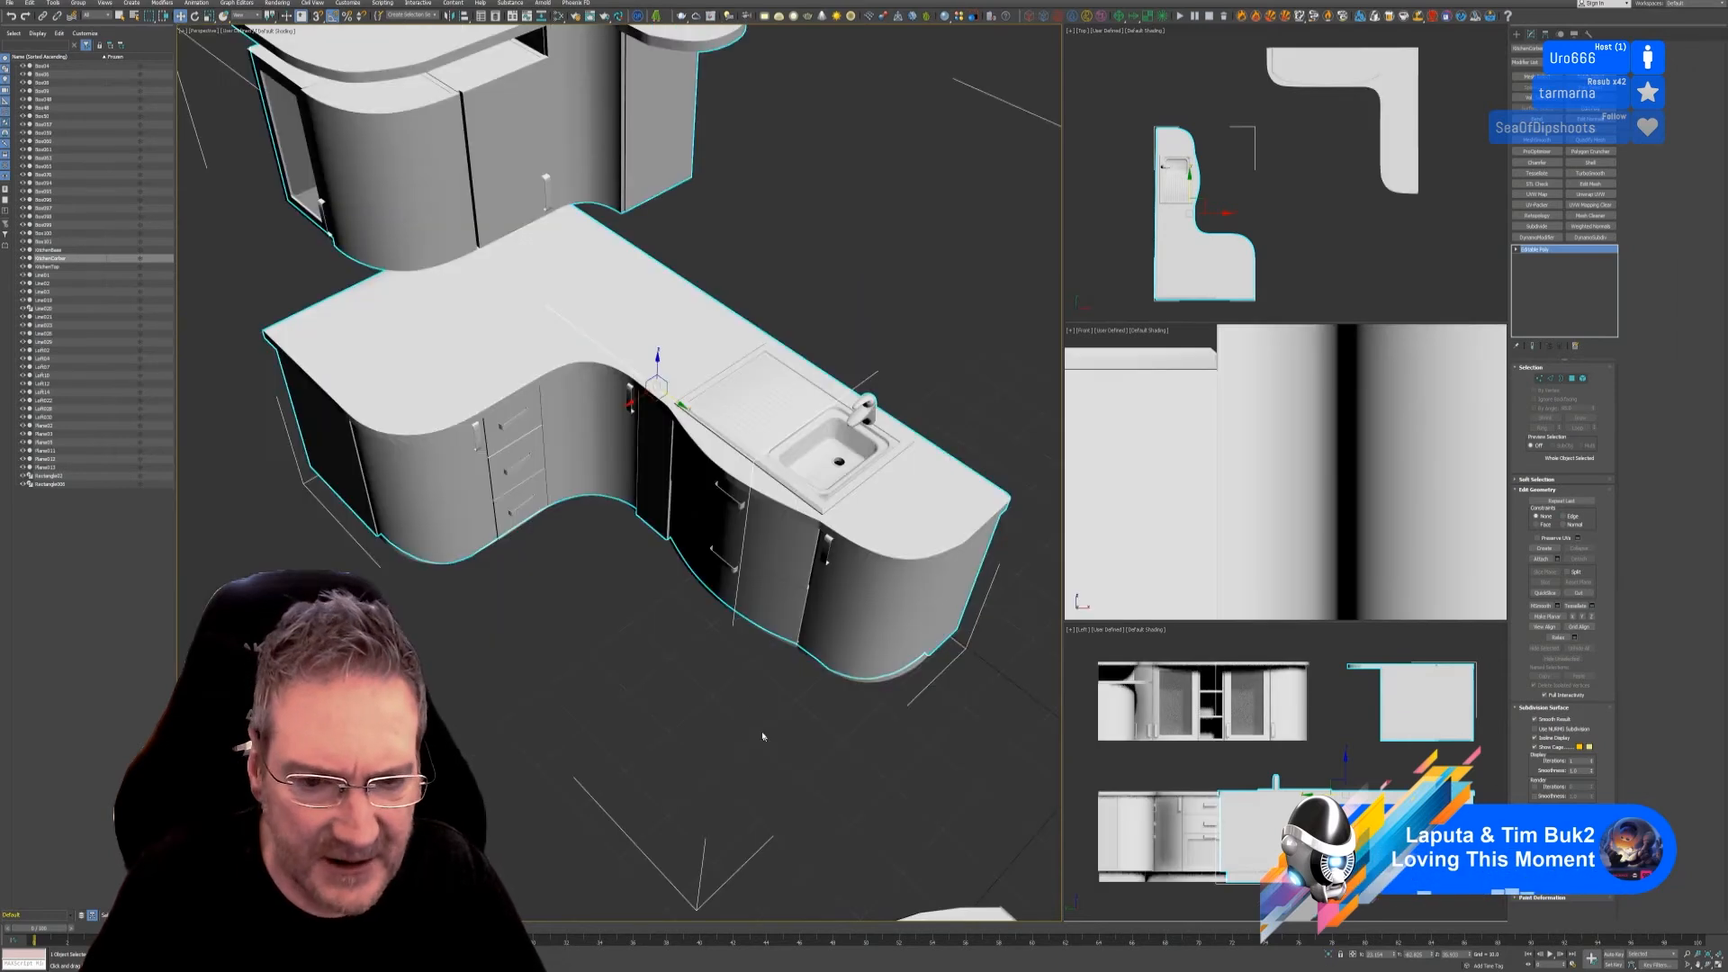
Step: Try pulling the lower curved drawer front under the sink outward from the unit, and undo the move
left_click(740, 594)
scroll(743, 612, "up", 3)
mouse_move(791, 791)
middle_mouse_down("alt")
mouse_move(784, 767)
mouse_move(774, 778)
middle_mouse_up("alt")
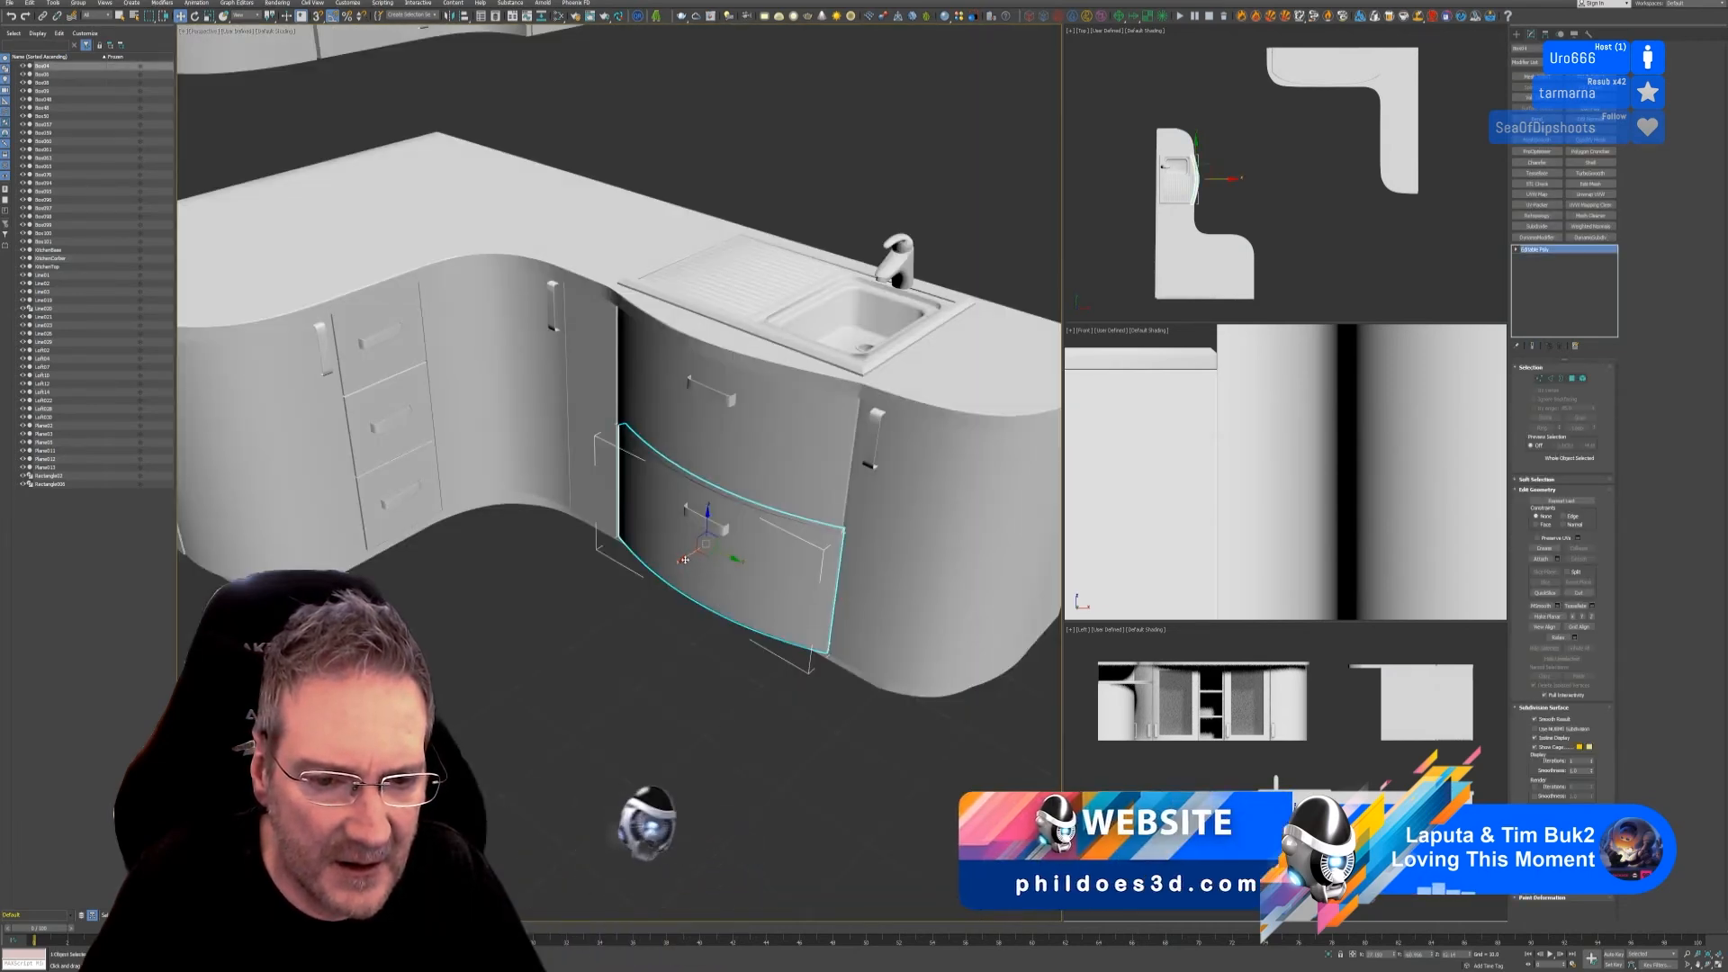
left_click_drag(696, 563, 462, 661)
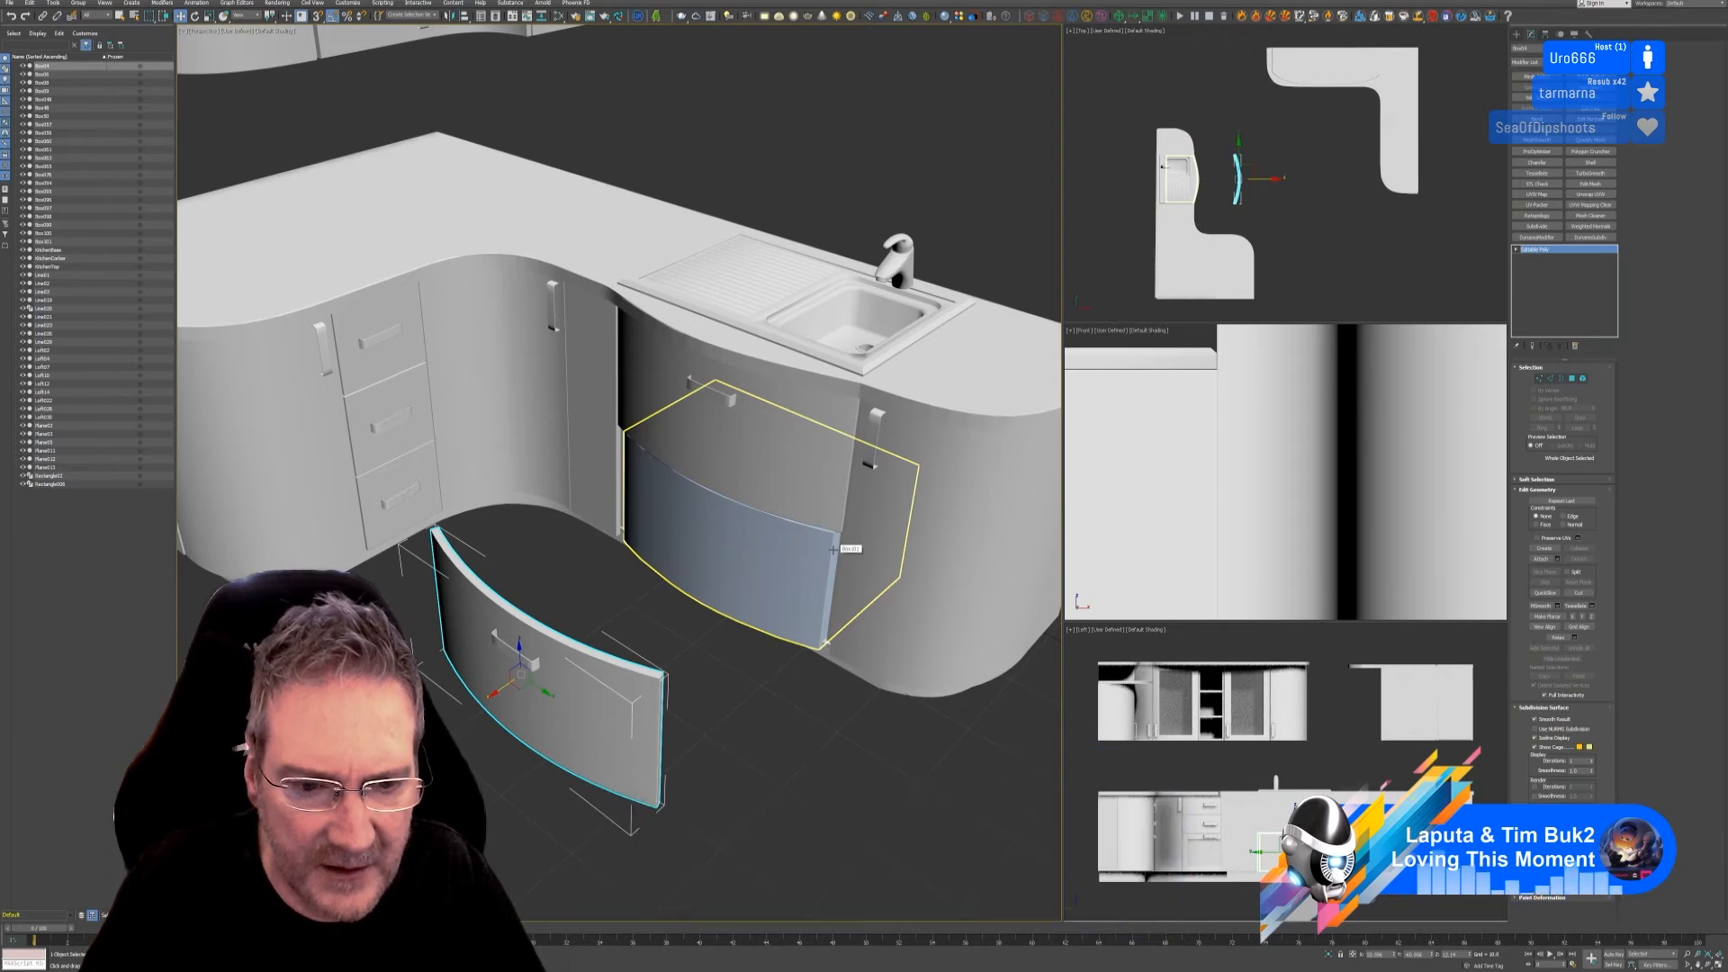
key("ctrl+z")
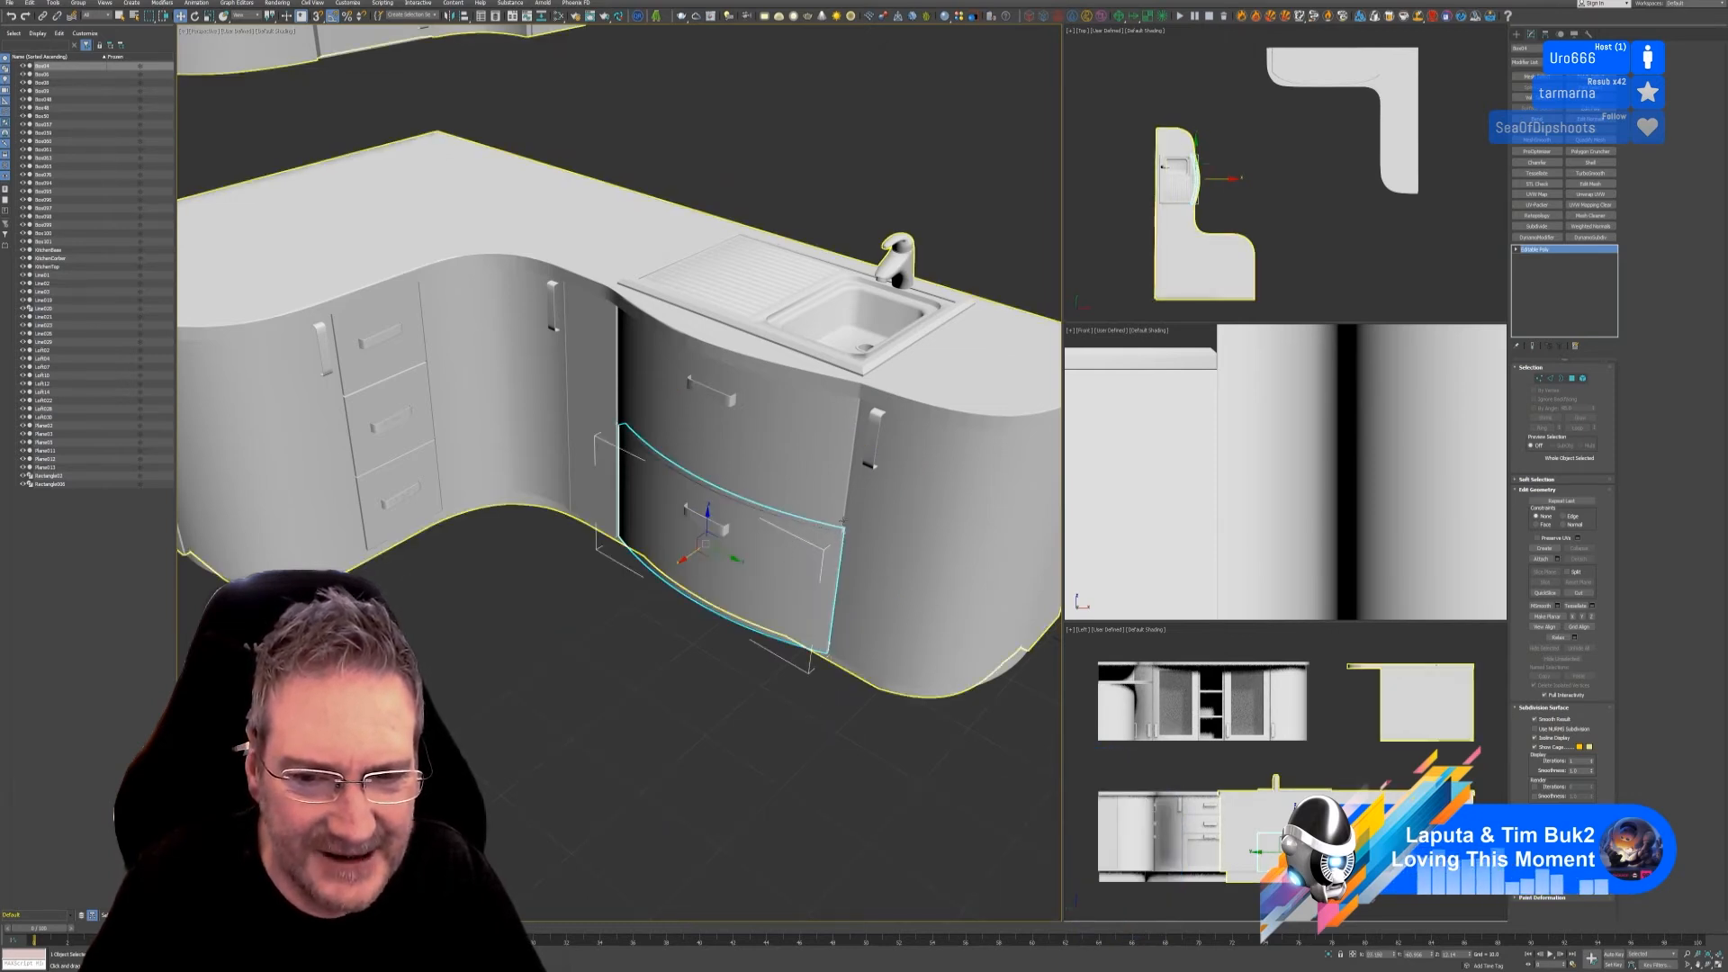
scroll(850, 553, "up", 2)
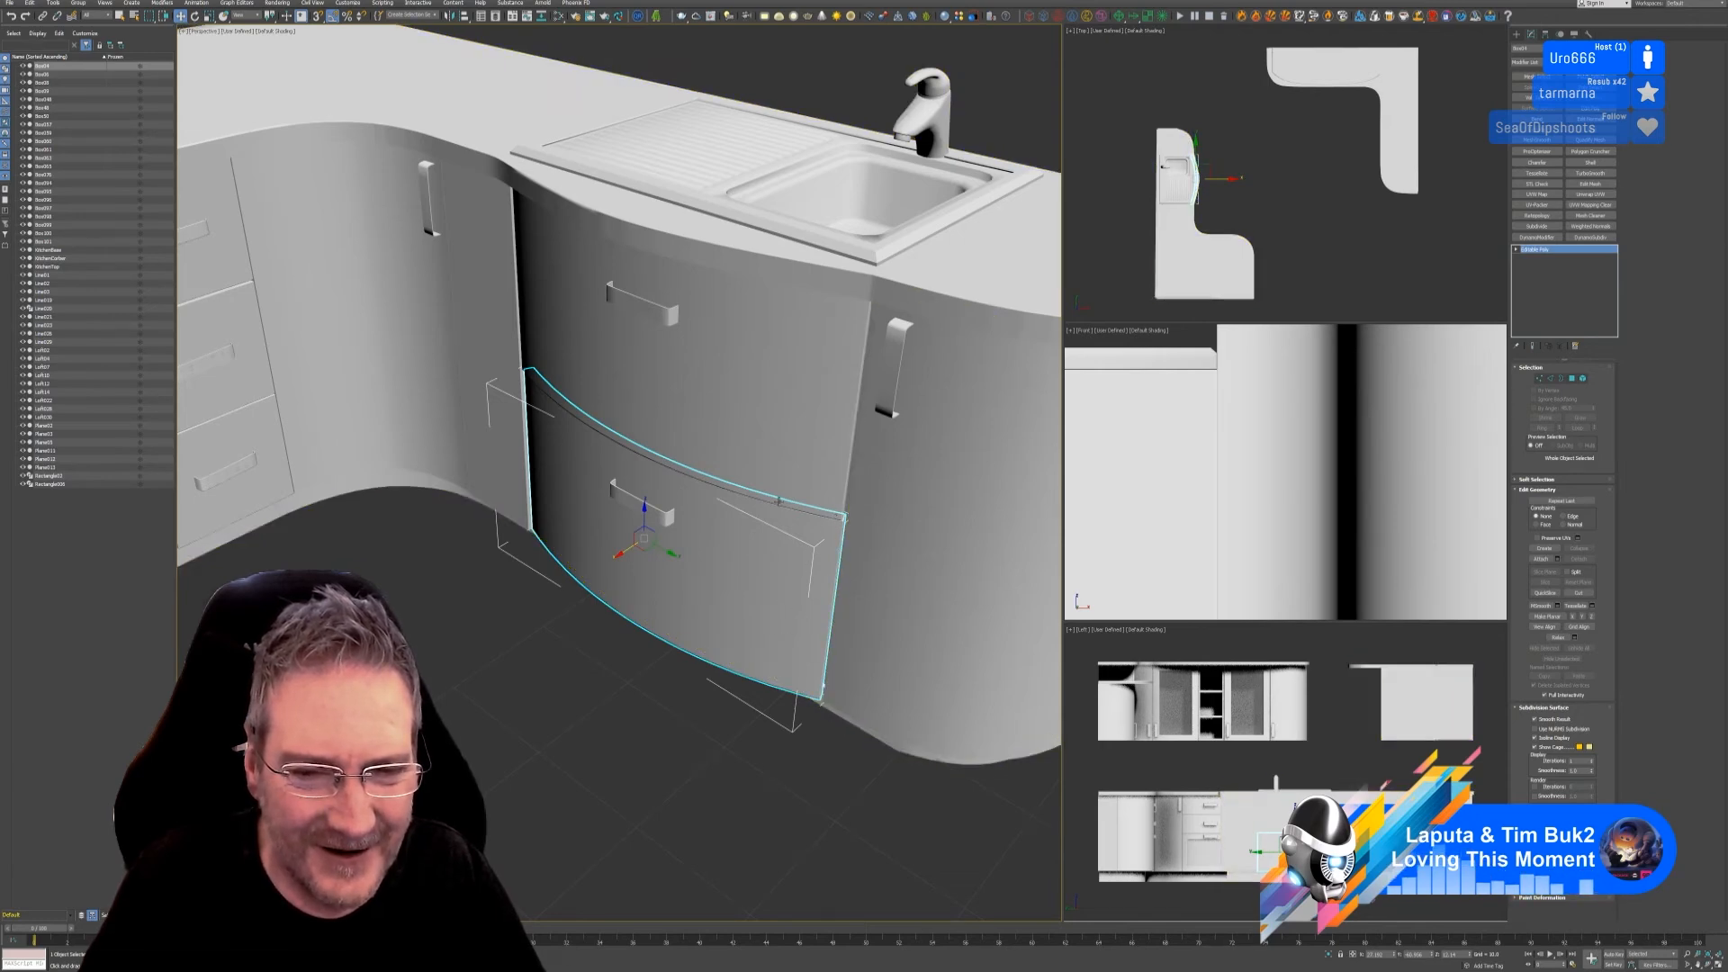
Step: Display the perspective view in wireframe to see behind the lower curved drawer front under the sink
scroll(778, 501, "up", 2)
middle_click_drag(856, 636, 783, 614, "alt")
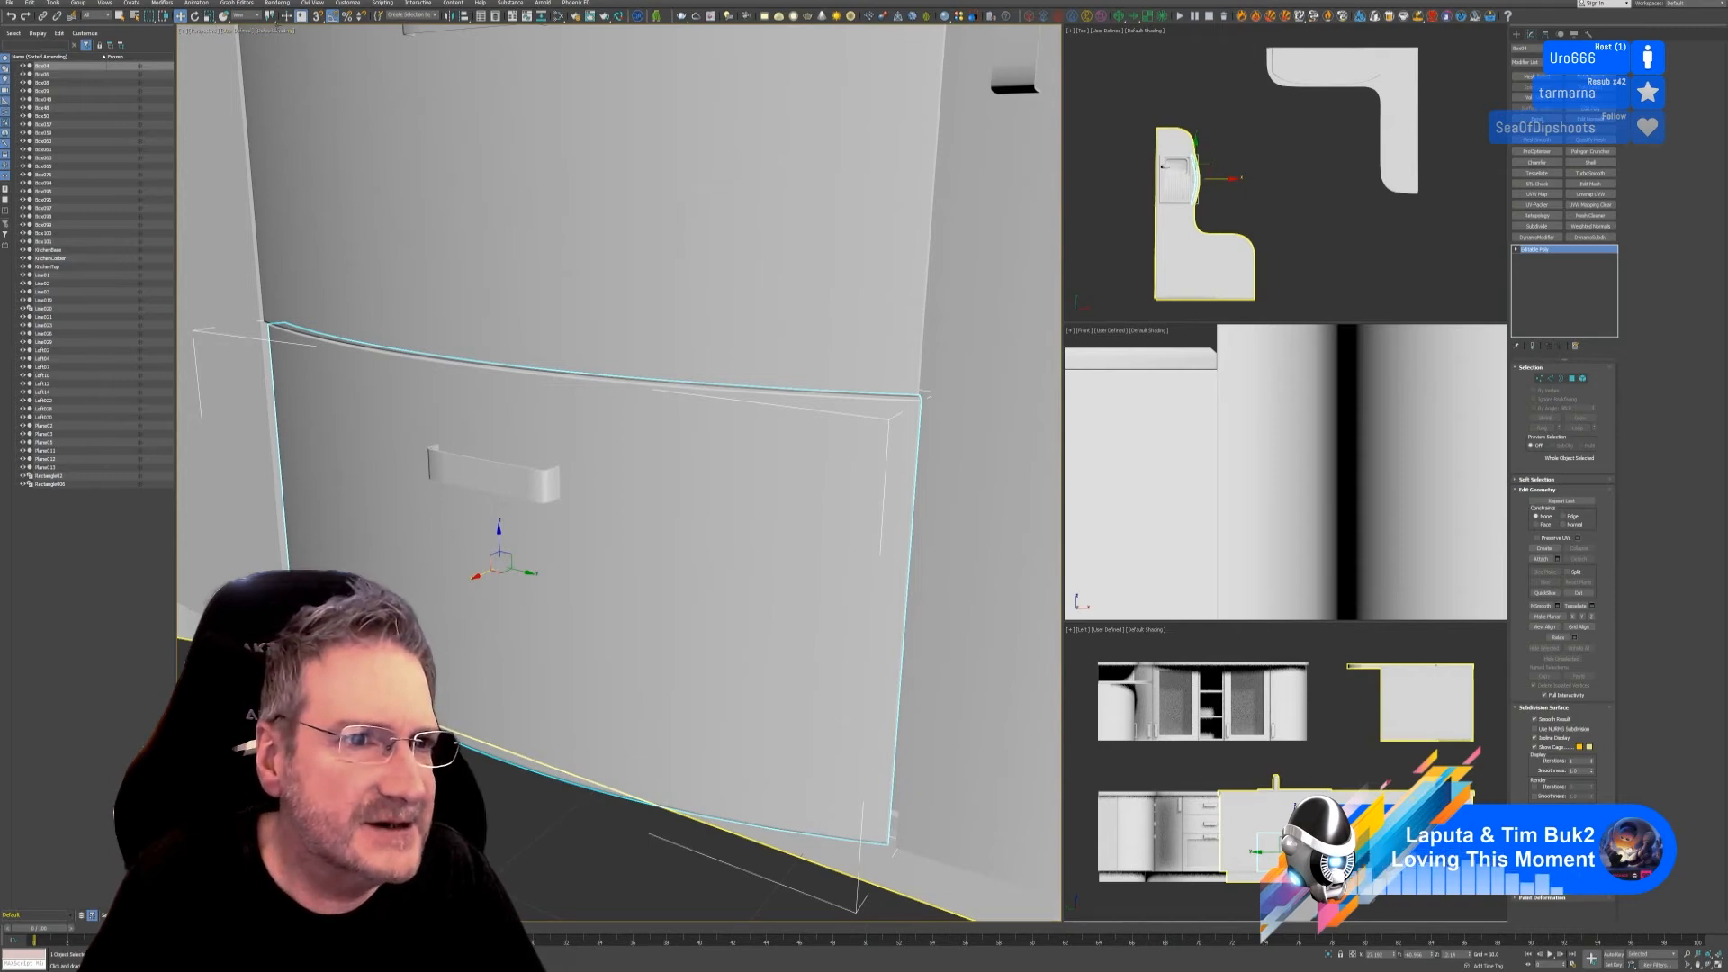
left_click(261, 270)
left_click(274, 31)
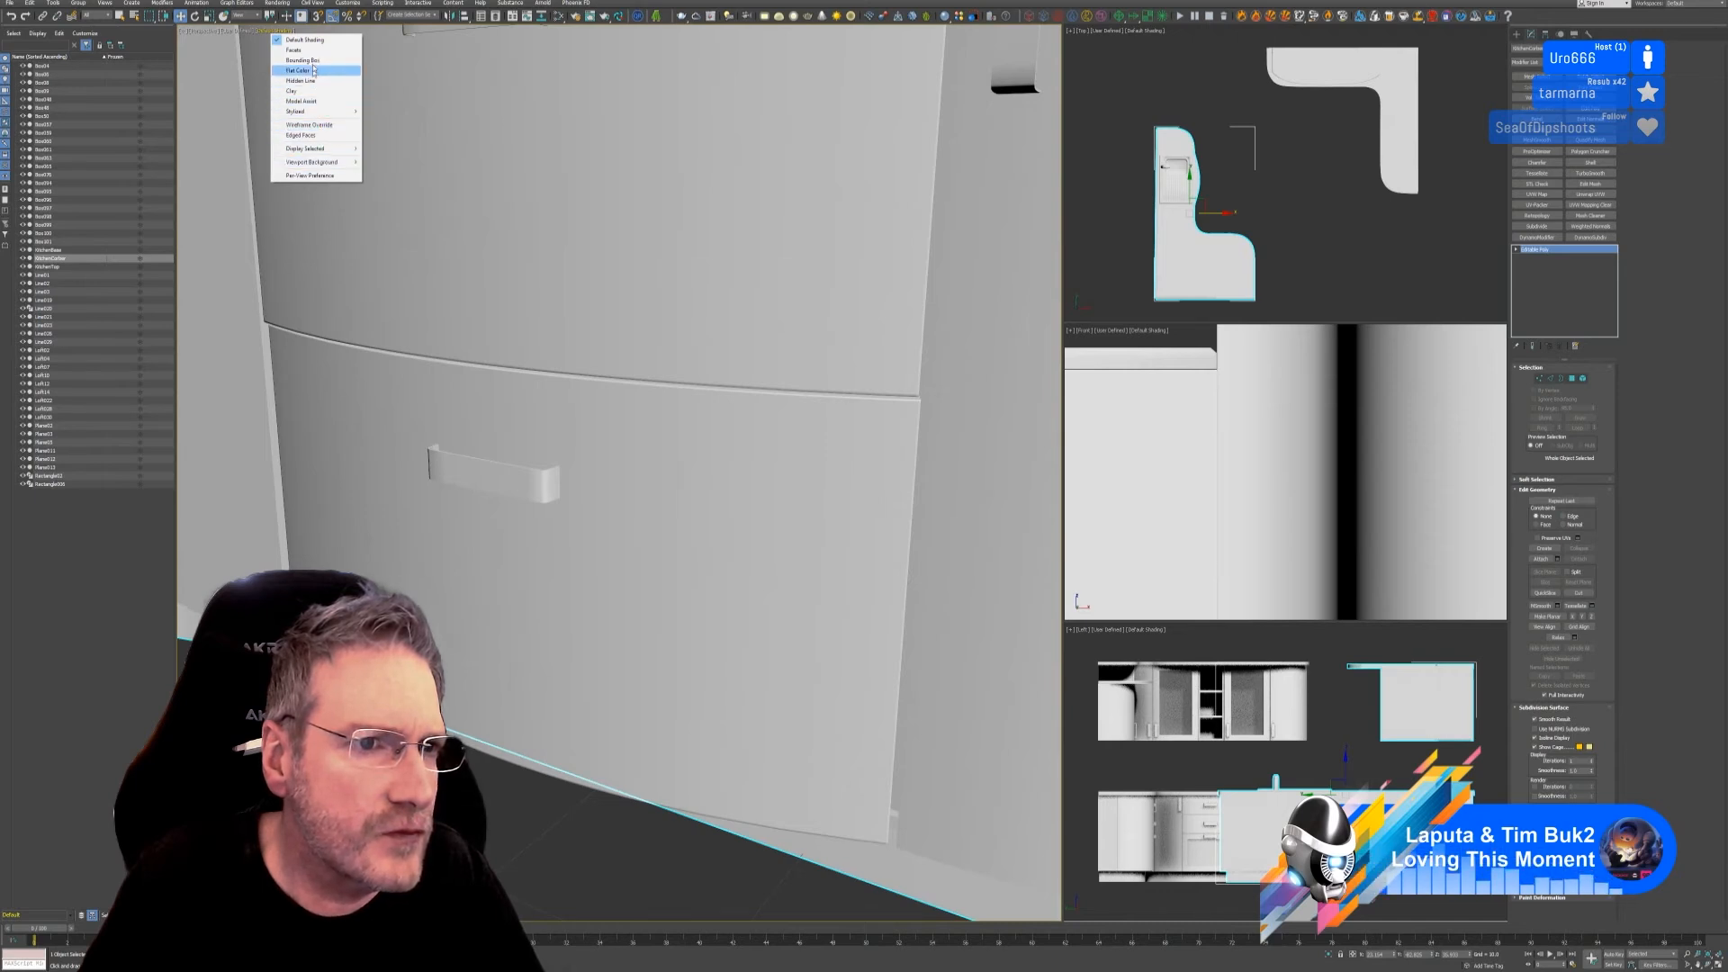
left_click(310, 124)
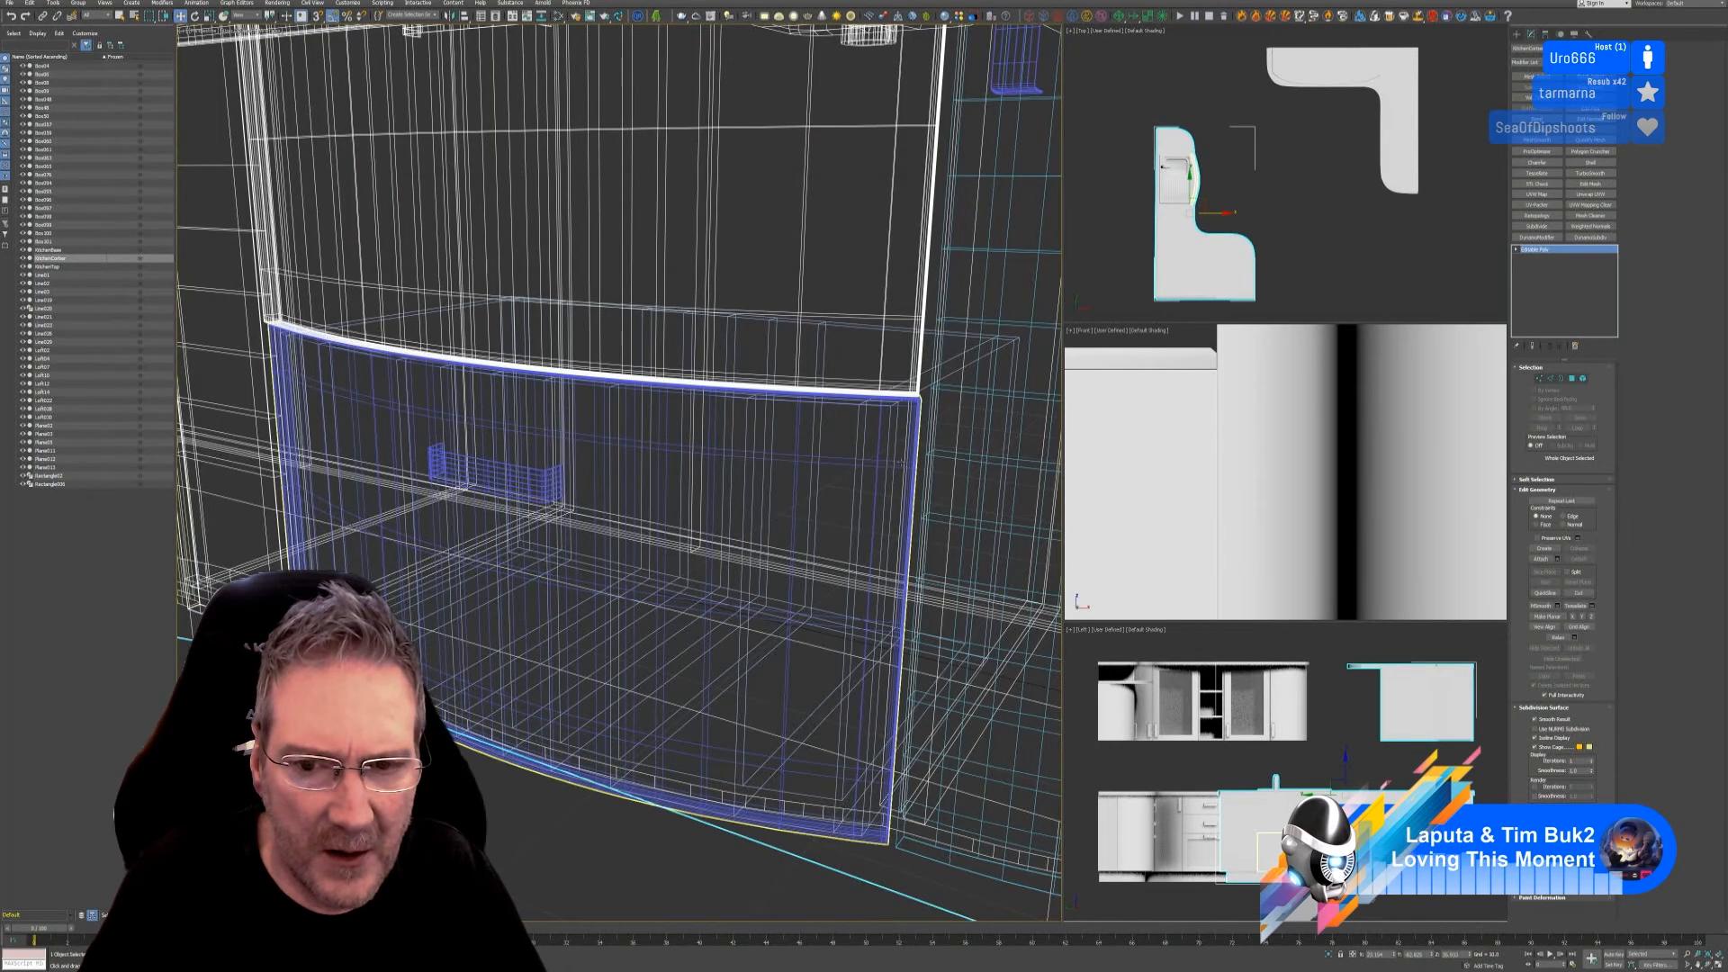
Step: Examine the overlapping objects at the upper corner of the lower curved drawer in wireframe to locate its drawer box
left_click(922, 399)
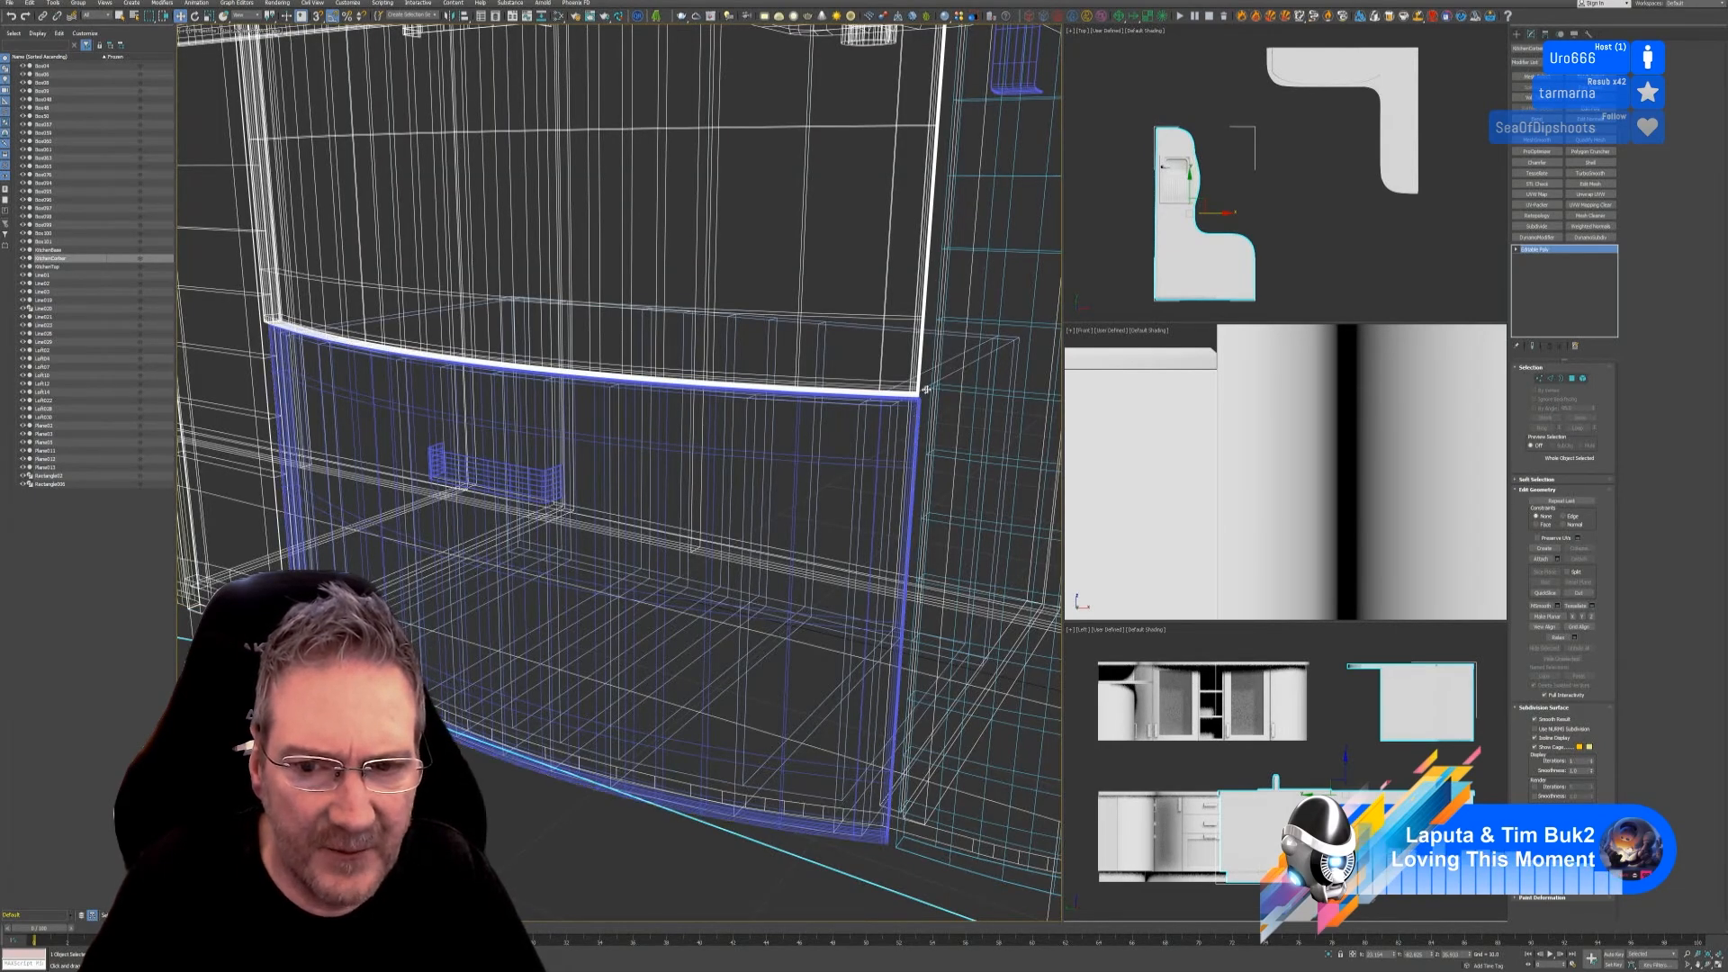
key("5")
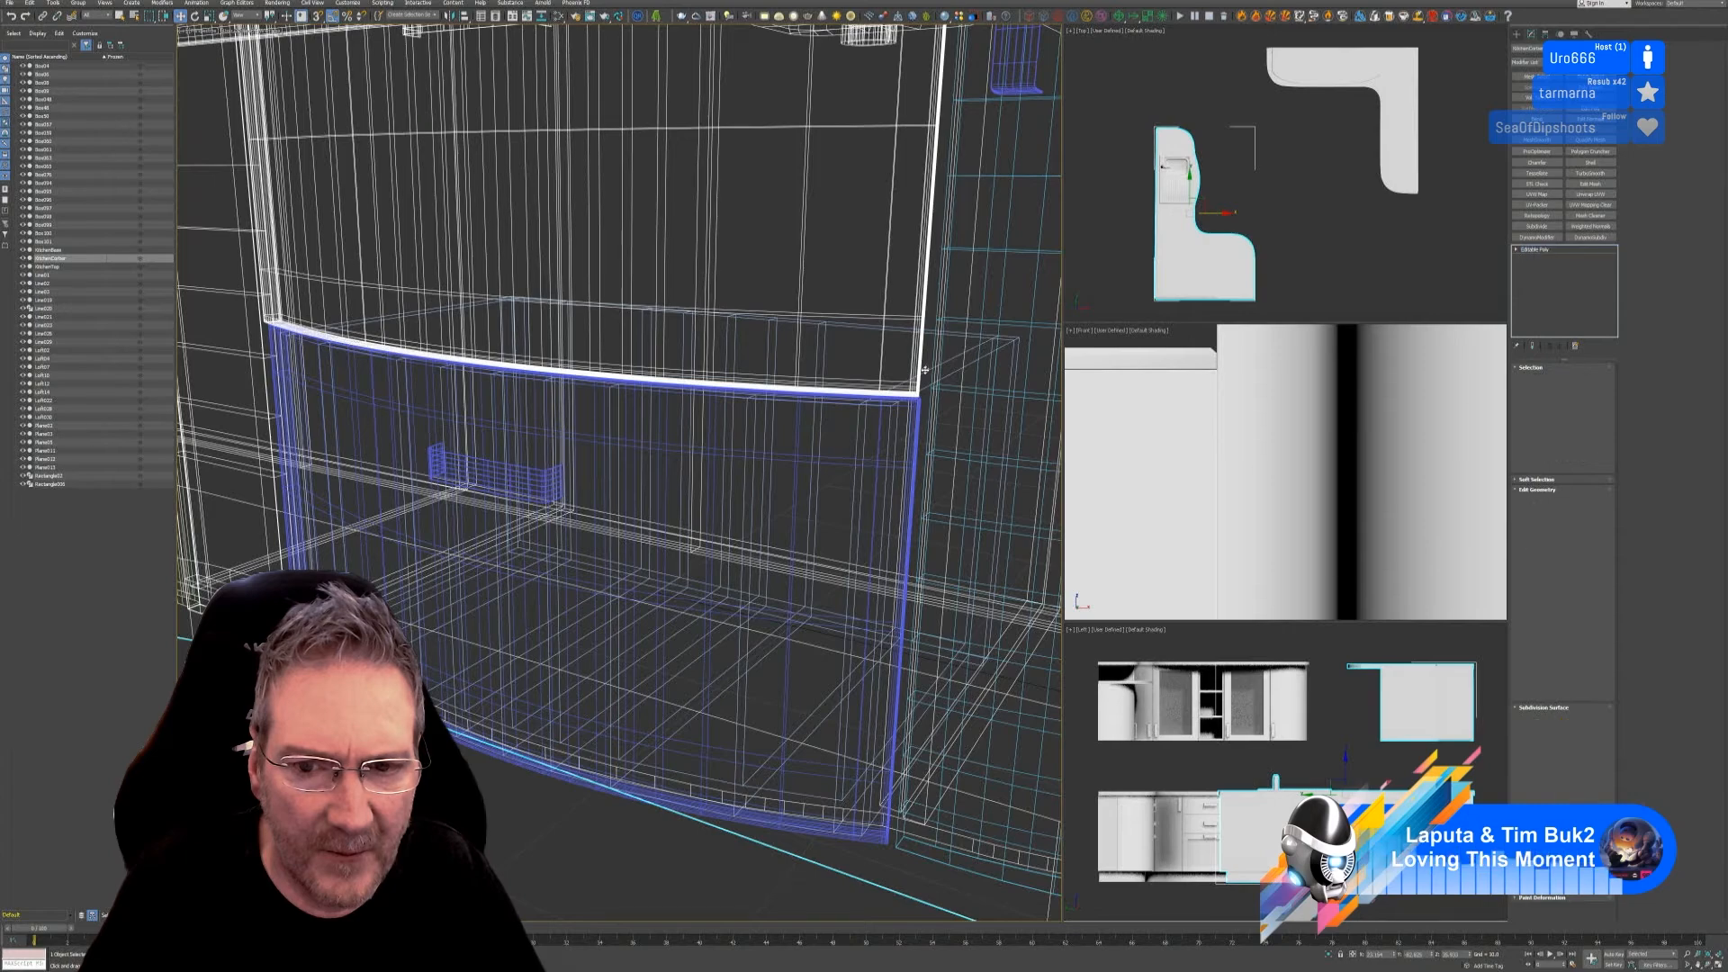
left_click(796, 633)
mouse_move(796, 633)
middle_mouse_down("alt")
mouse_move(818, 644)
mouse_move(798, 641)
middle_mouse_up("alt")
middle_click_drag(795, 640, 788, 626, "alt")
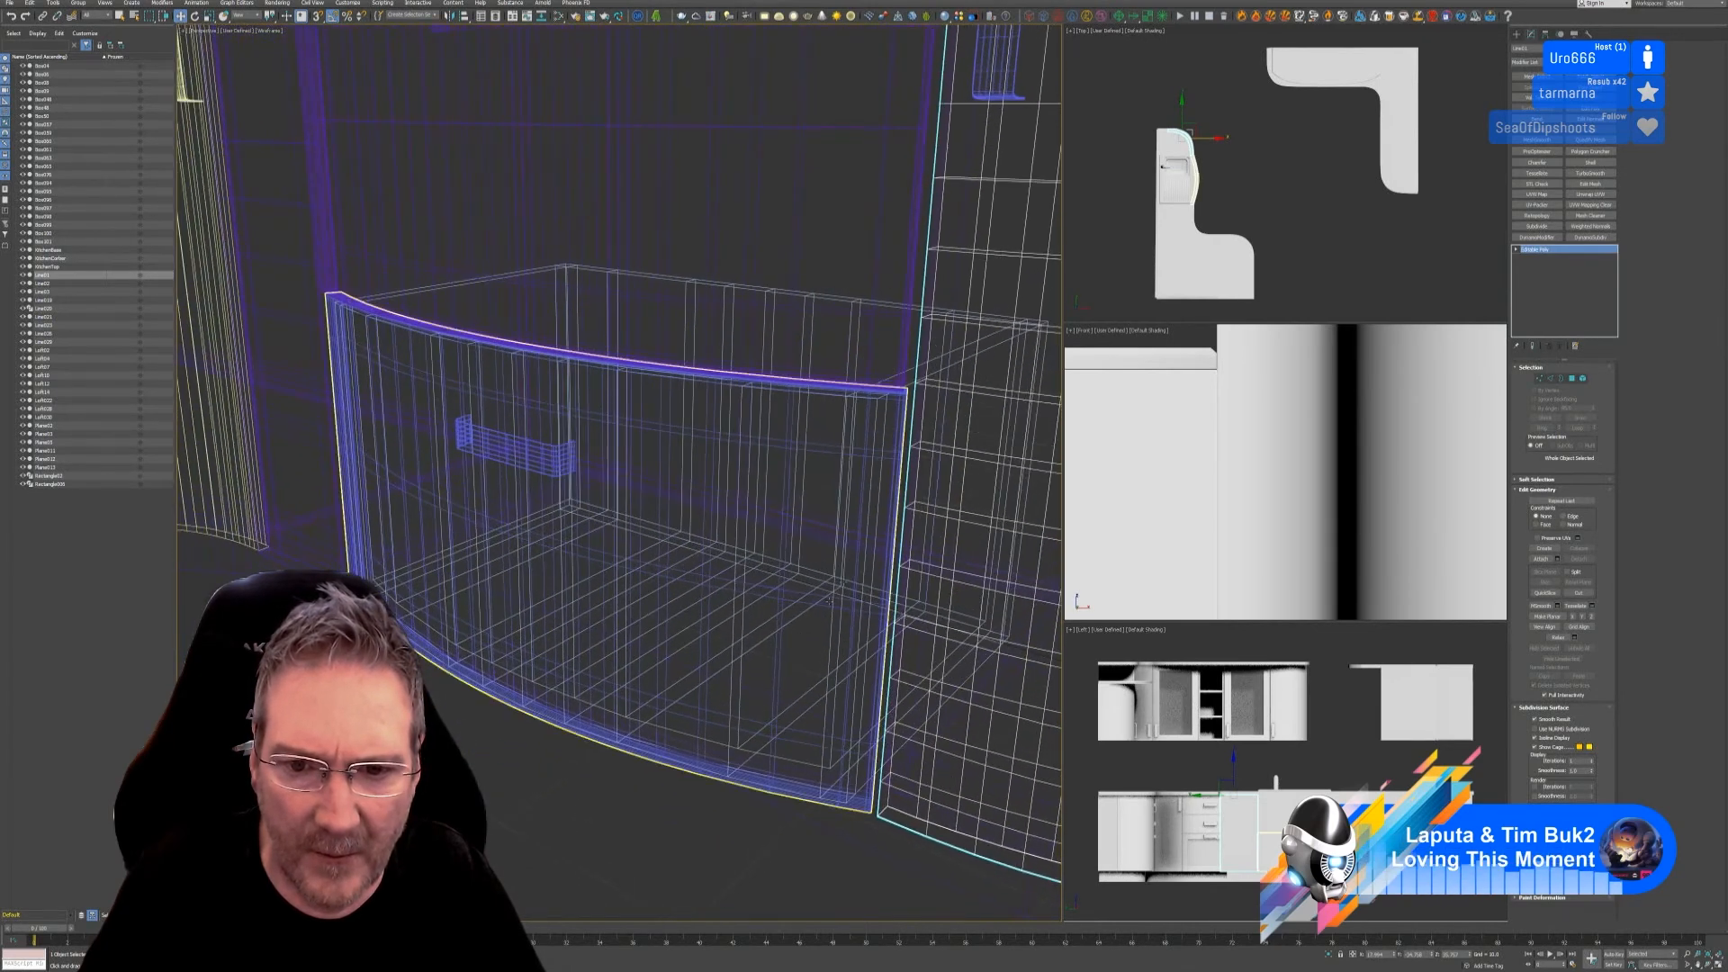
left_click(907, 385)
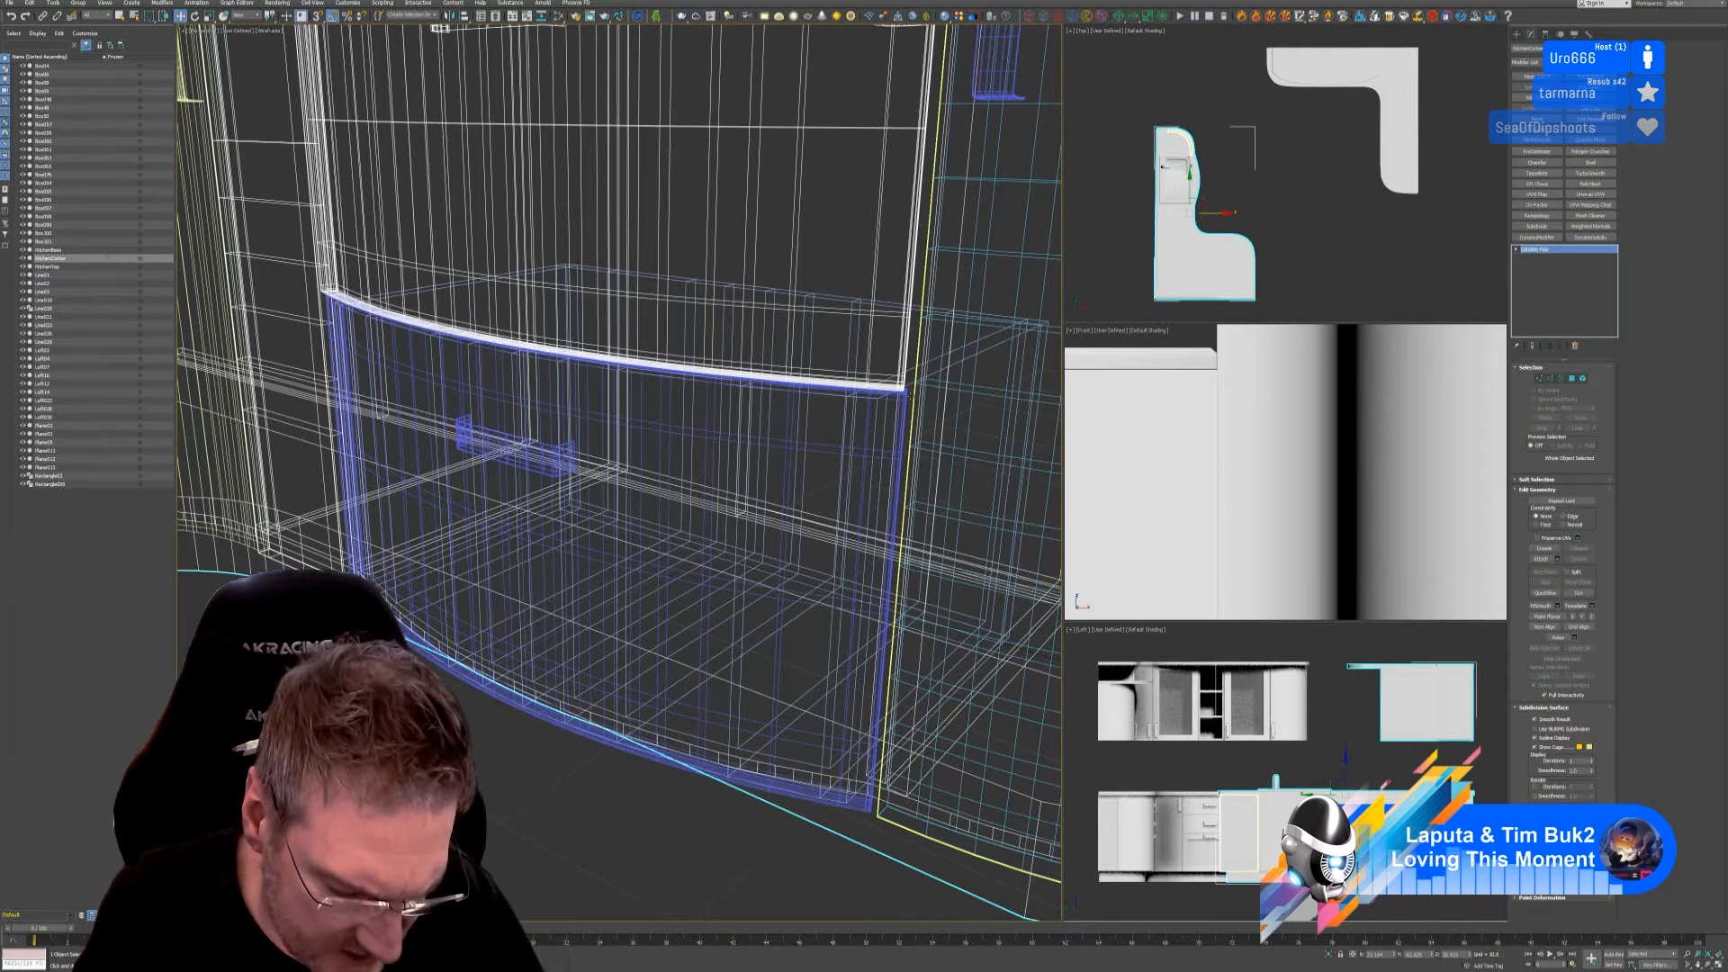
left_click(913, 391)
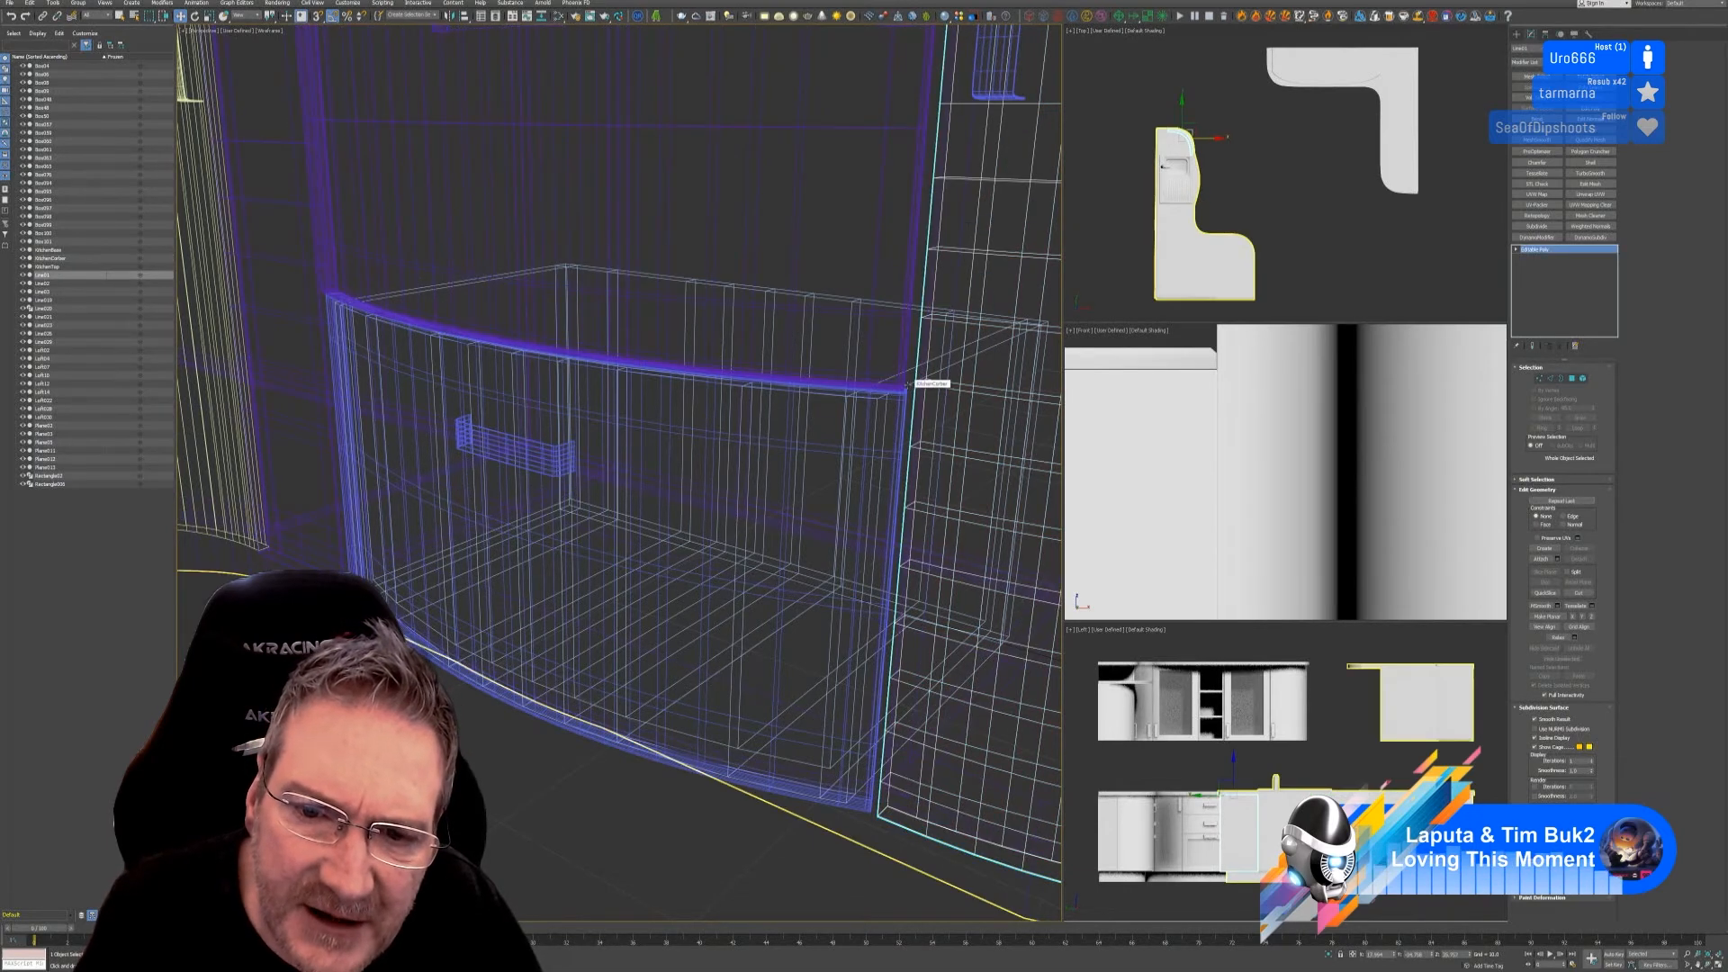
left_click(907, 387)
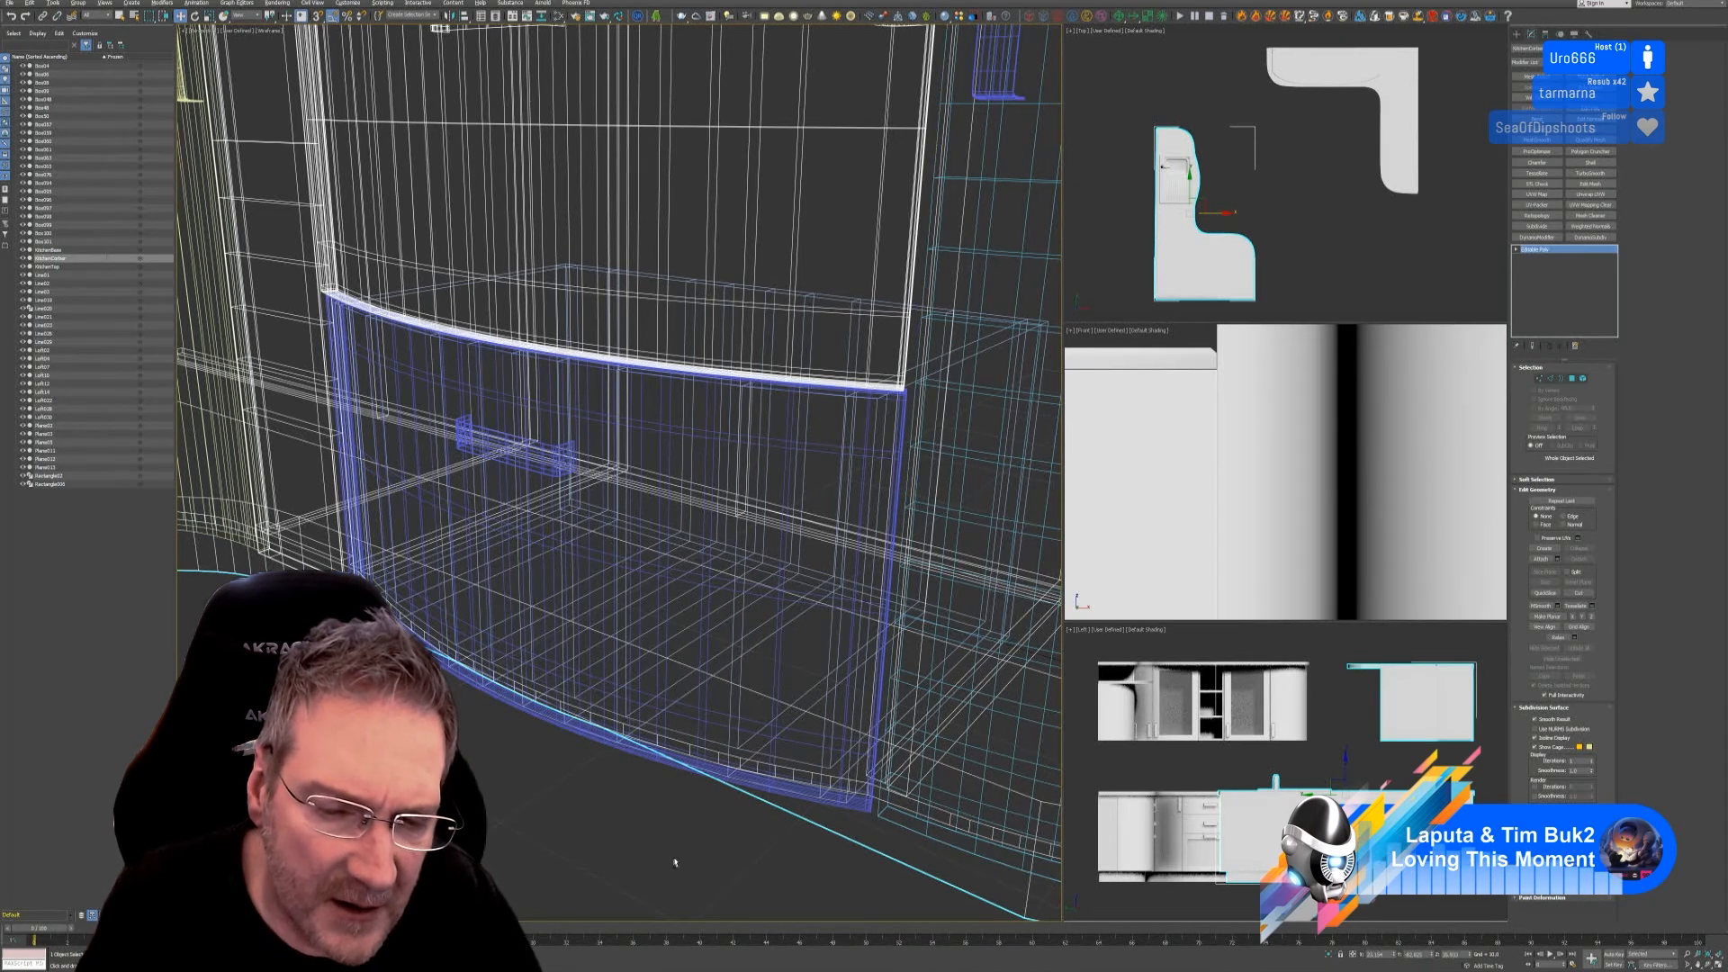
mouse_move(674, 862)
middle_mouse_down("alt")
mouse_move(656, 843)
mouse_move(675, 842)
mouse_move(644, 844)
middle_mouse_up("alt")
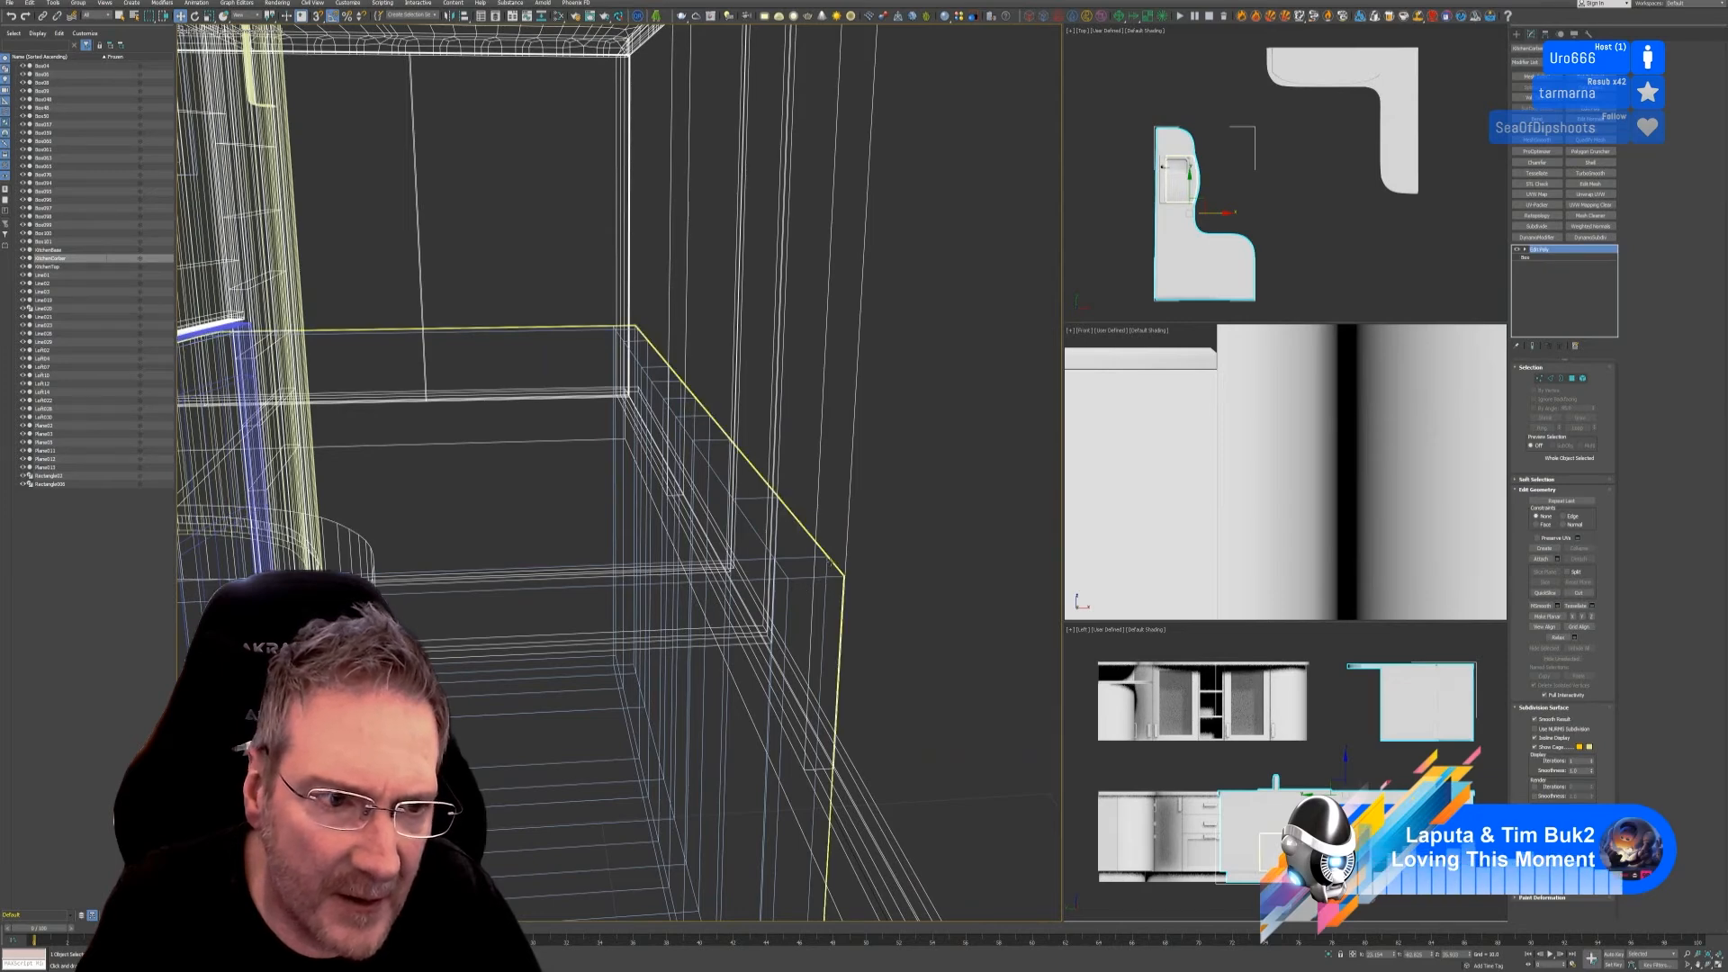
Step: Select the drawer box behind the lower curved front under the sink, and return the view to default shading
left_click(576, 558)
scroll(581, 558, "down", 5)
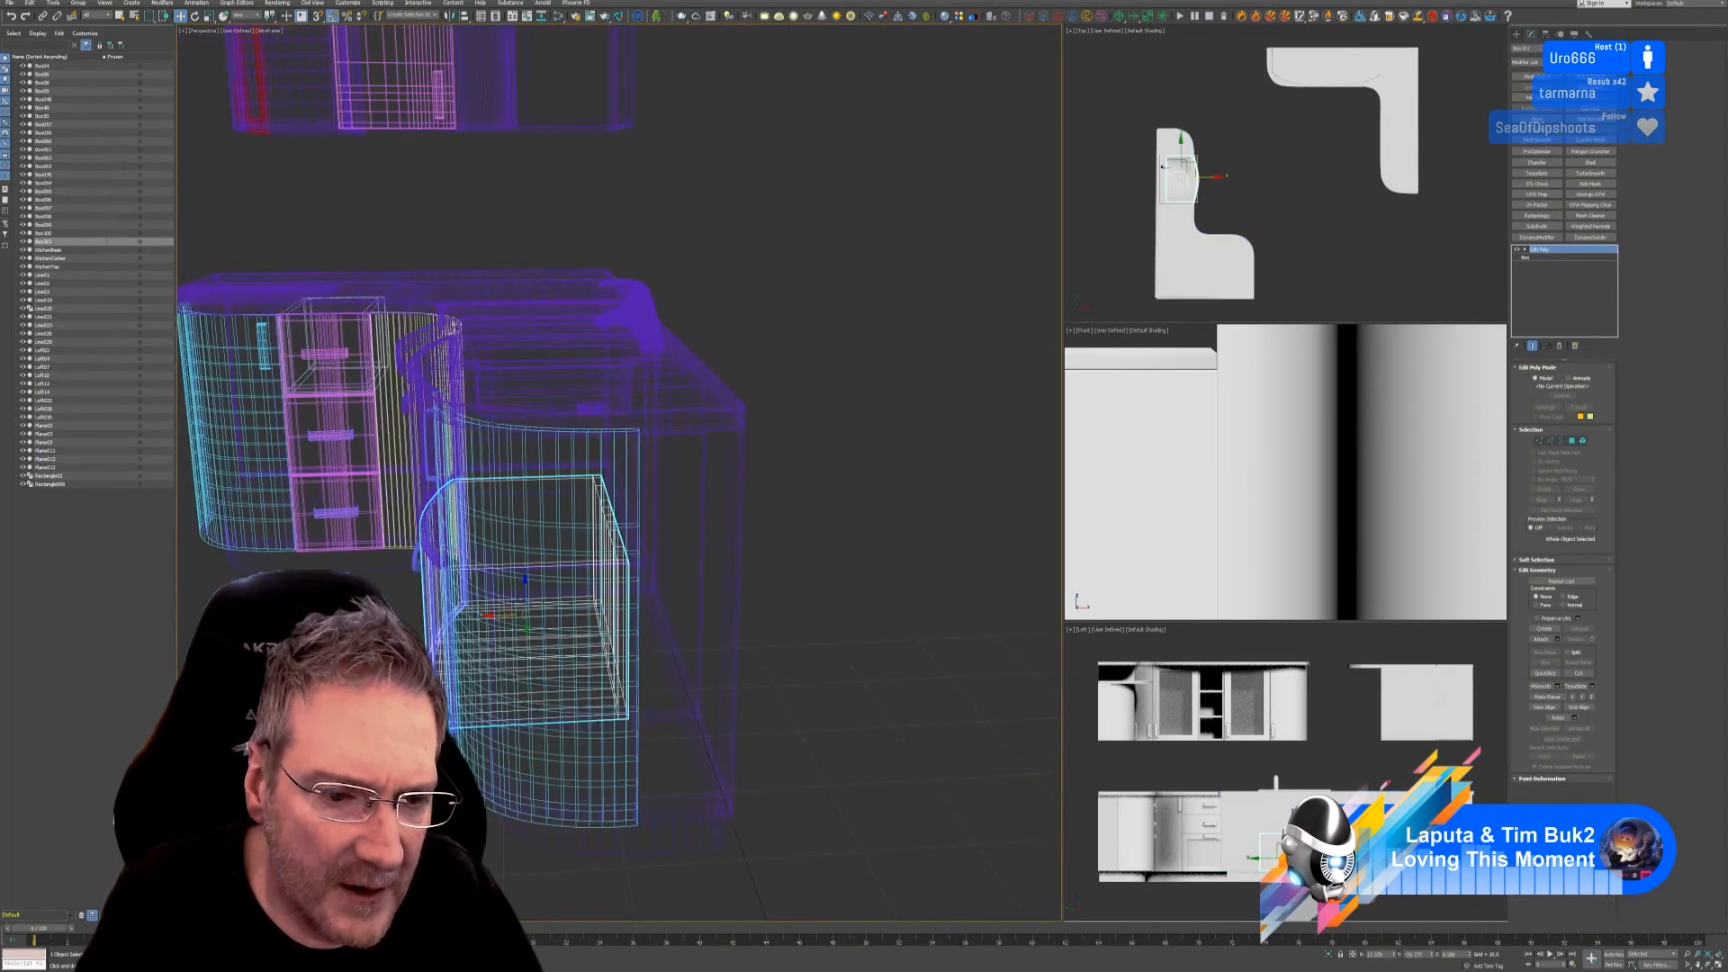
middle_click_drag(581, 559, 693, 545, "alt")
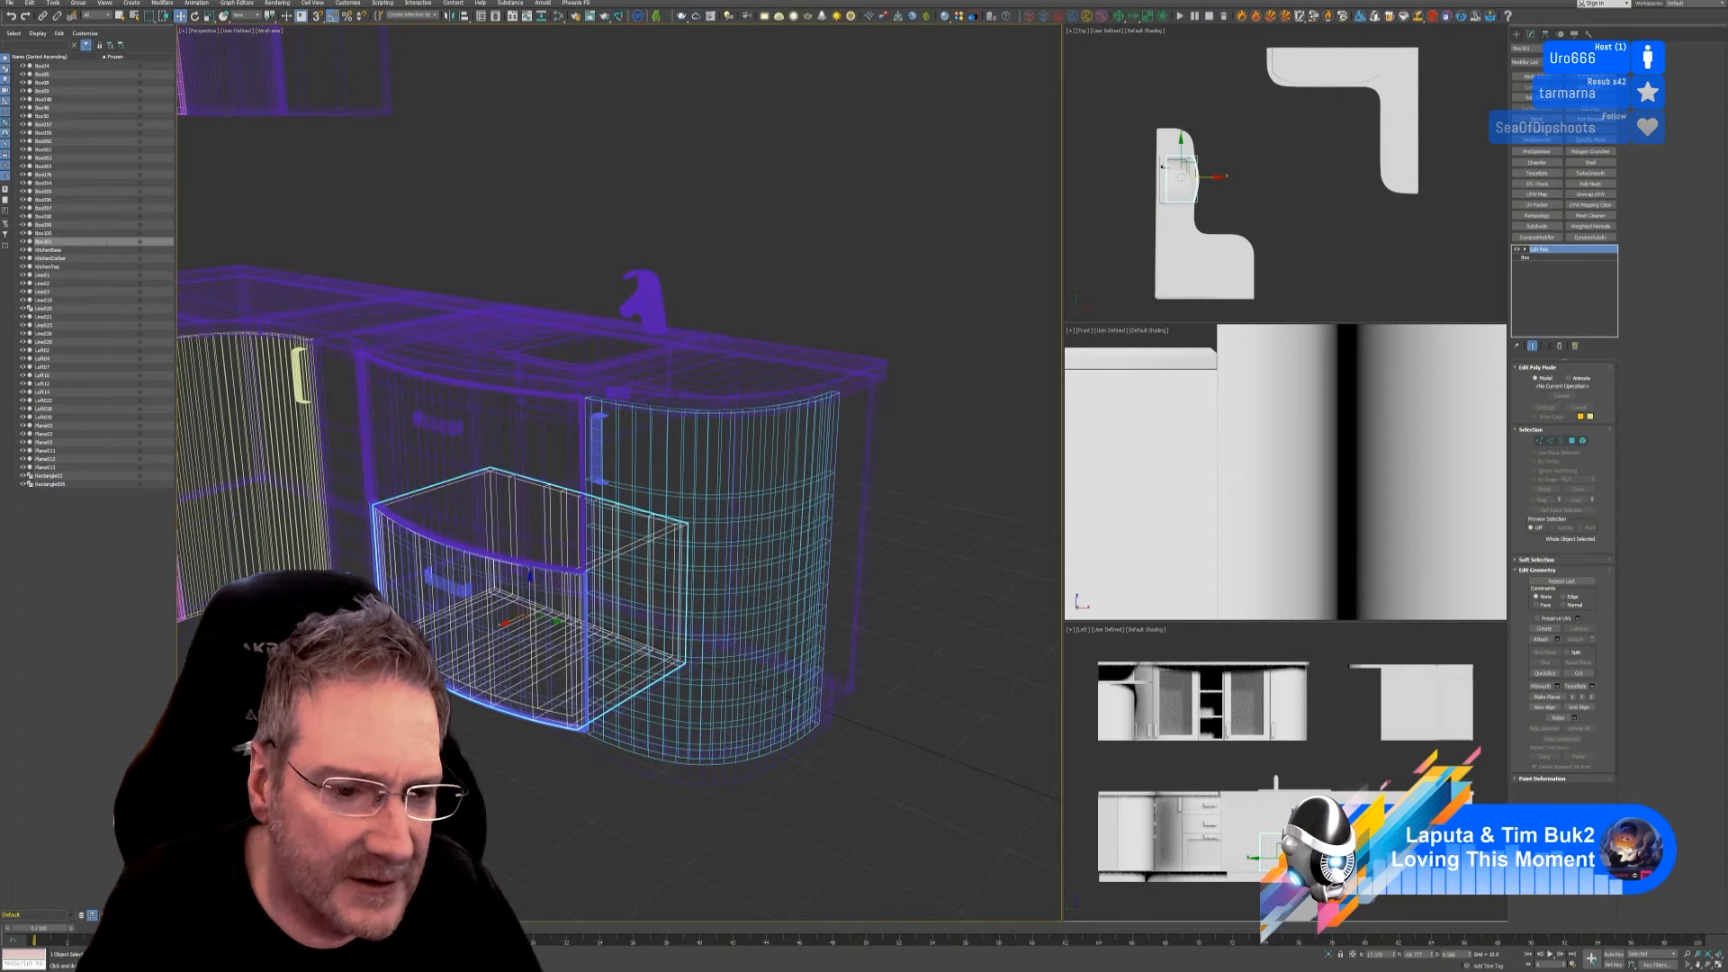
left_click(269, 33)
left_click(288, 47)
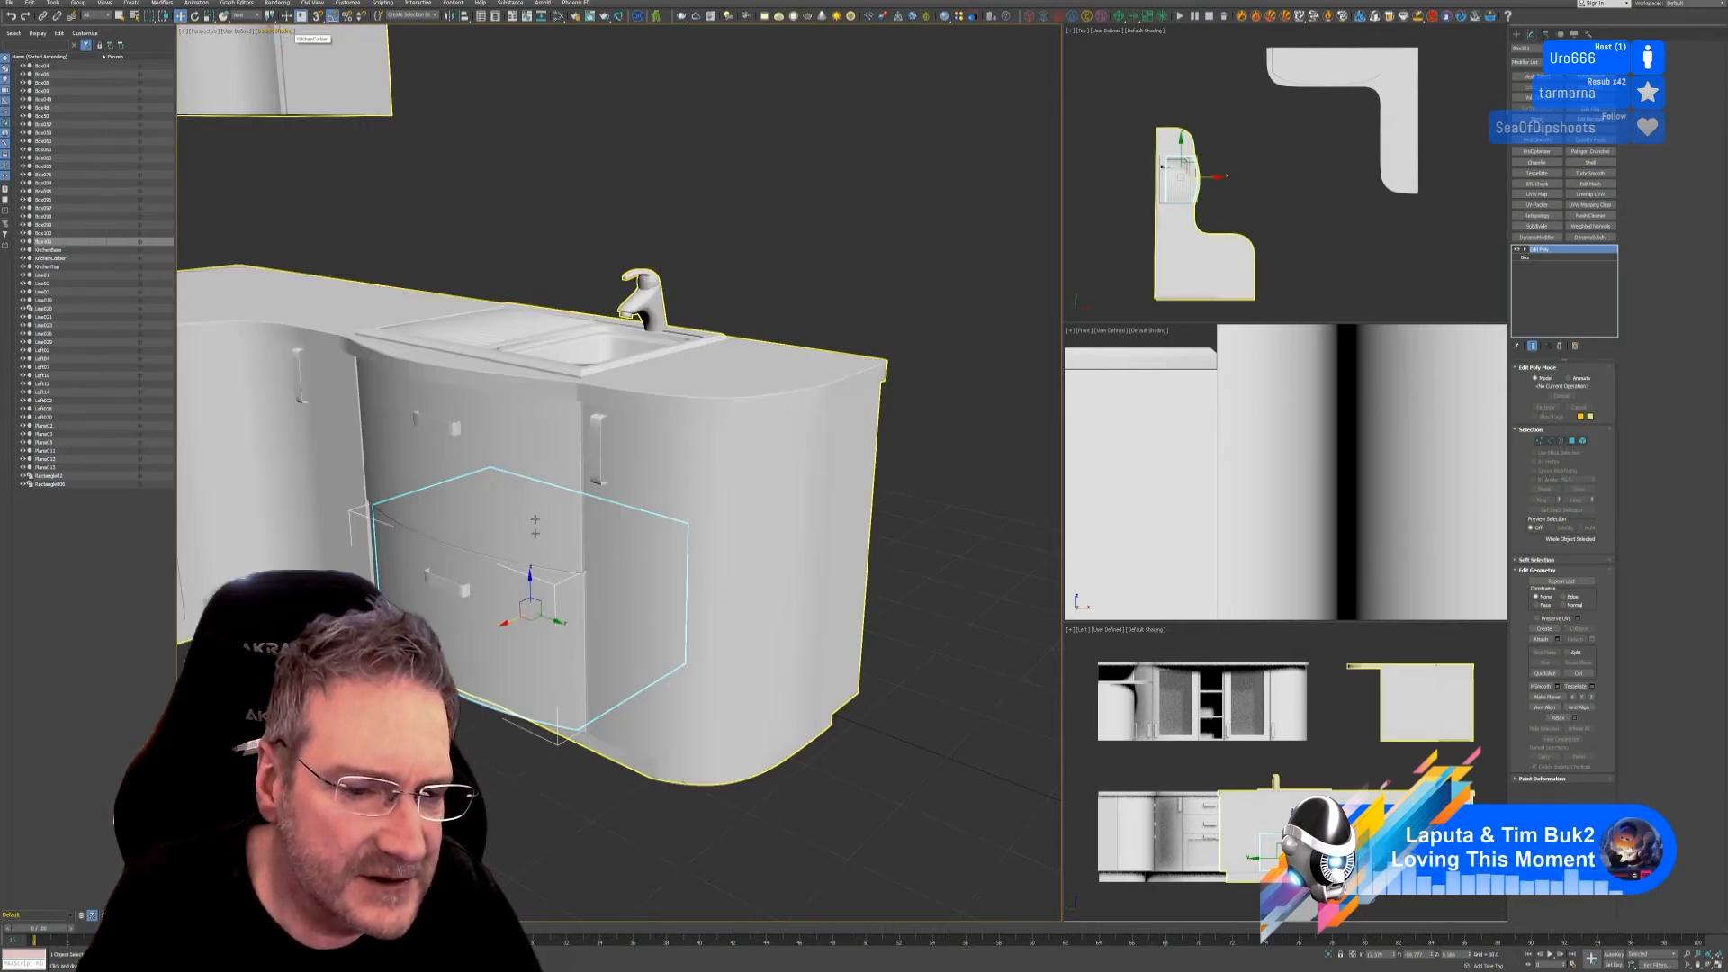
Step: Add the lower curved drawer front to the selection and isolate it together with its box
left_click(490, 587, "ctrl")
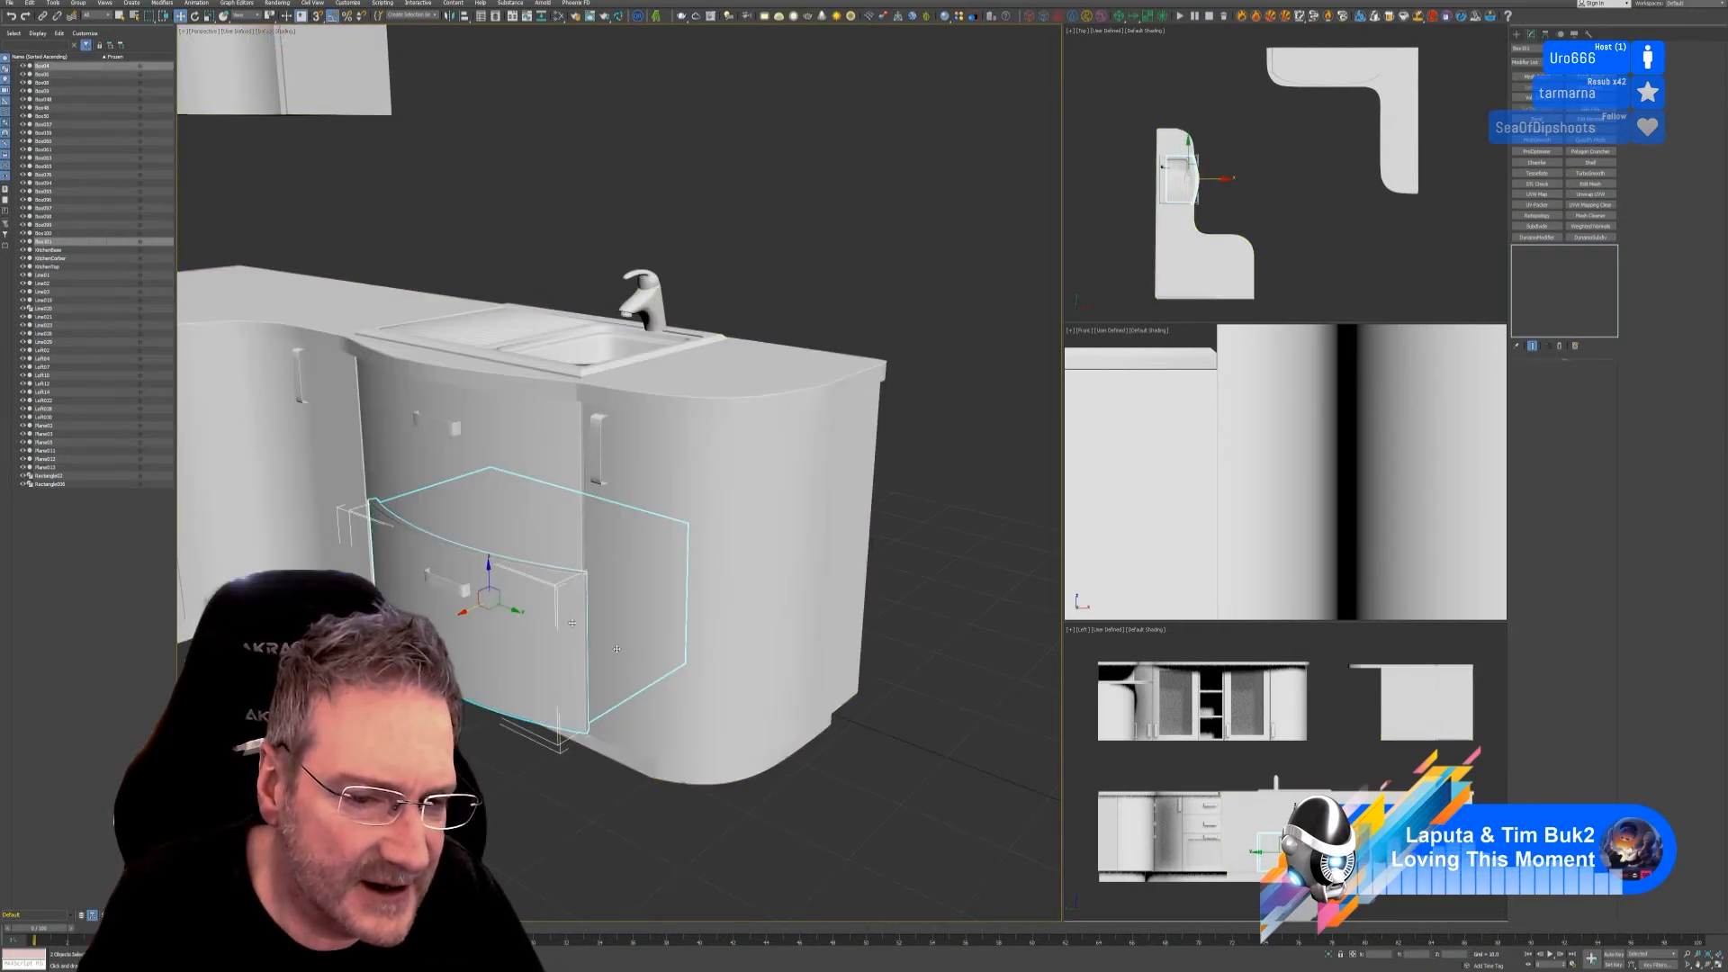
left_click(1330, 957)
middle_click_drag(684, 675, 531, 748, "alt")
left_click(849, 401)
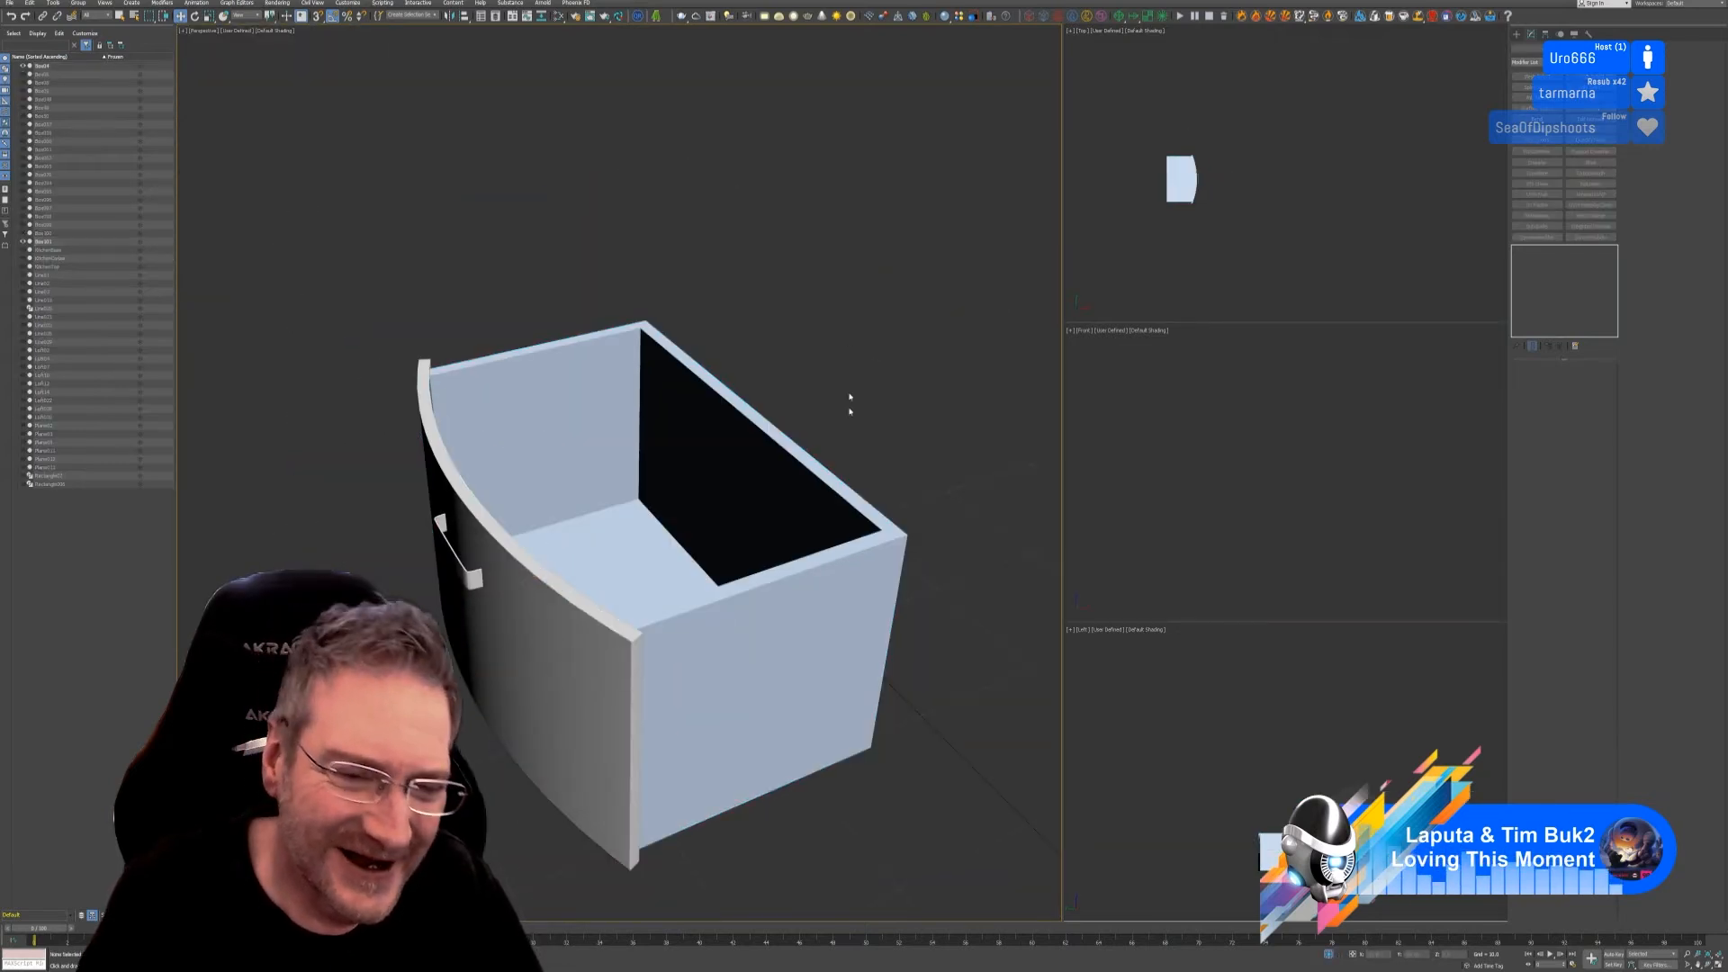
Step: Attach the drawer box to the curved drawer front as one object, and exit isolation
left_click(572, 654)
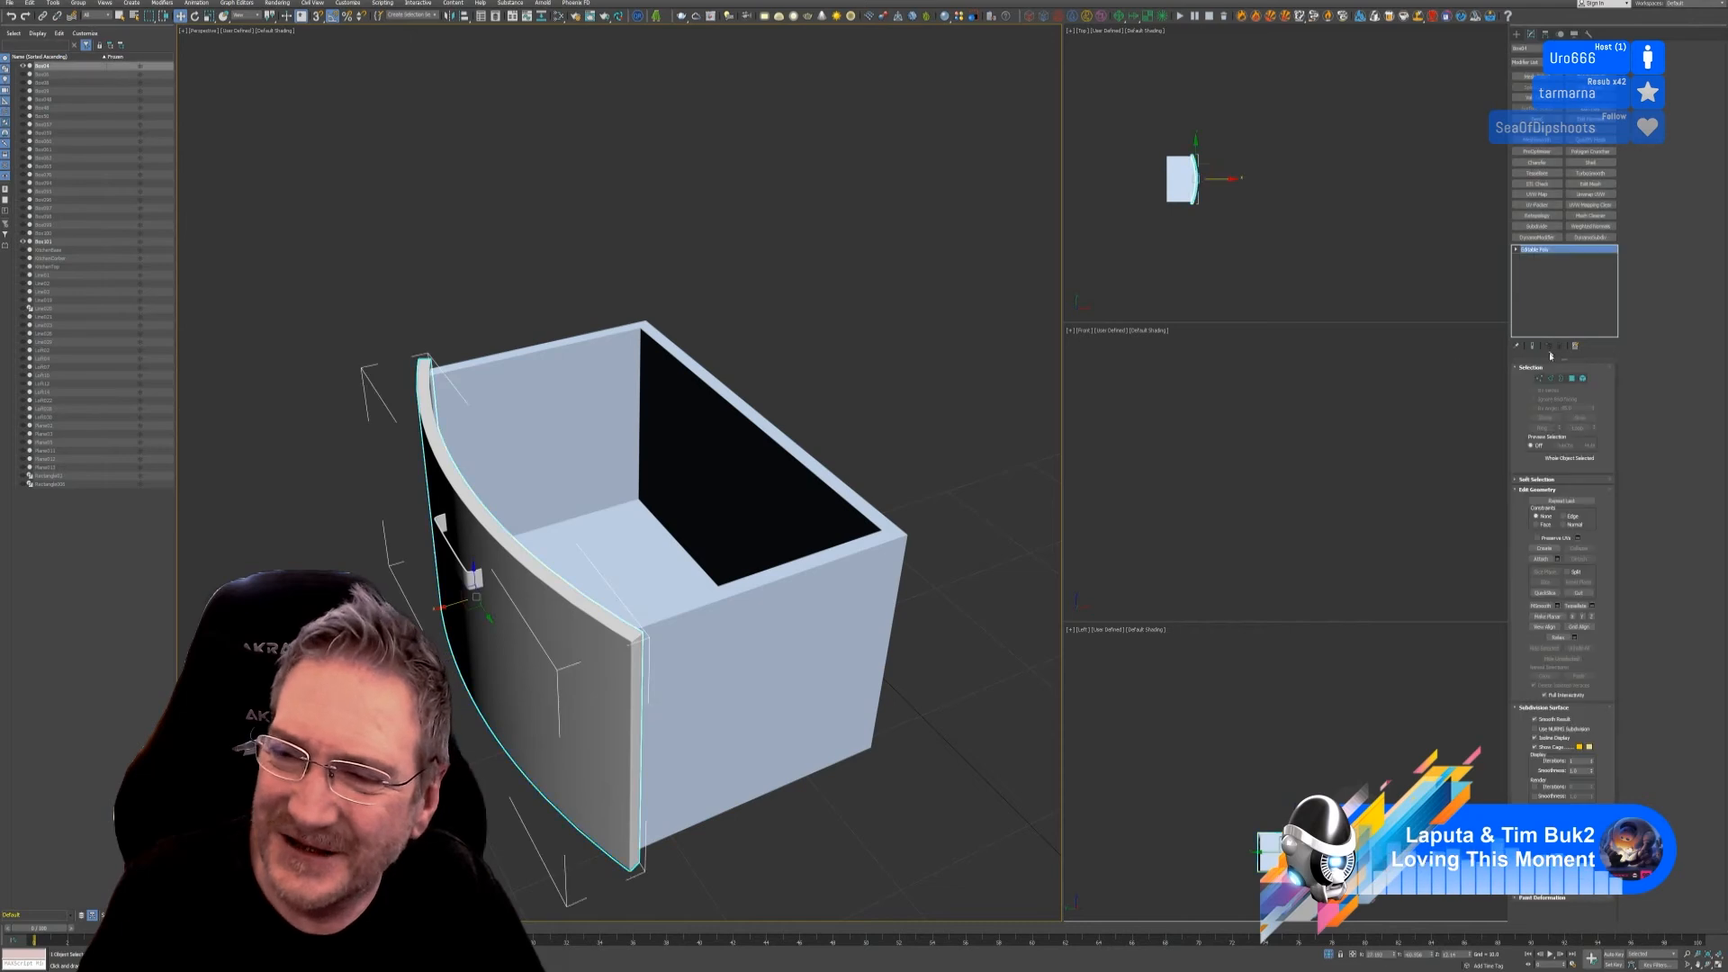
left_click(1541, 557)
left_click(909, 555)
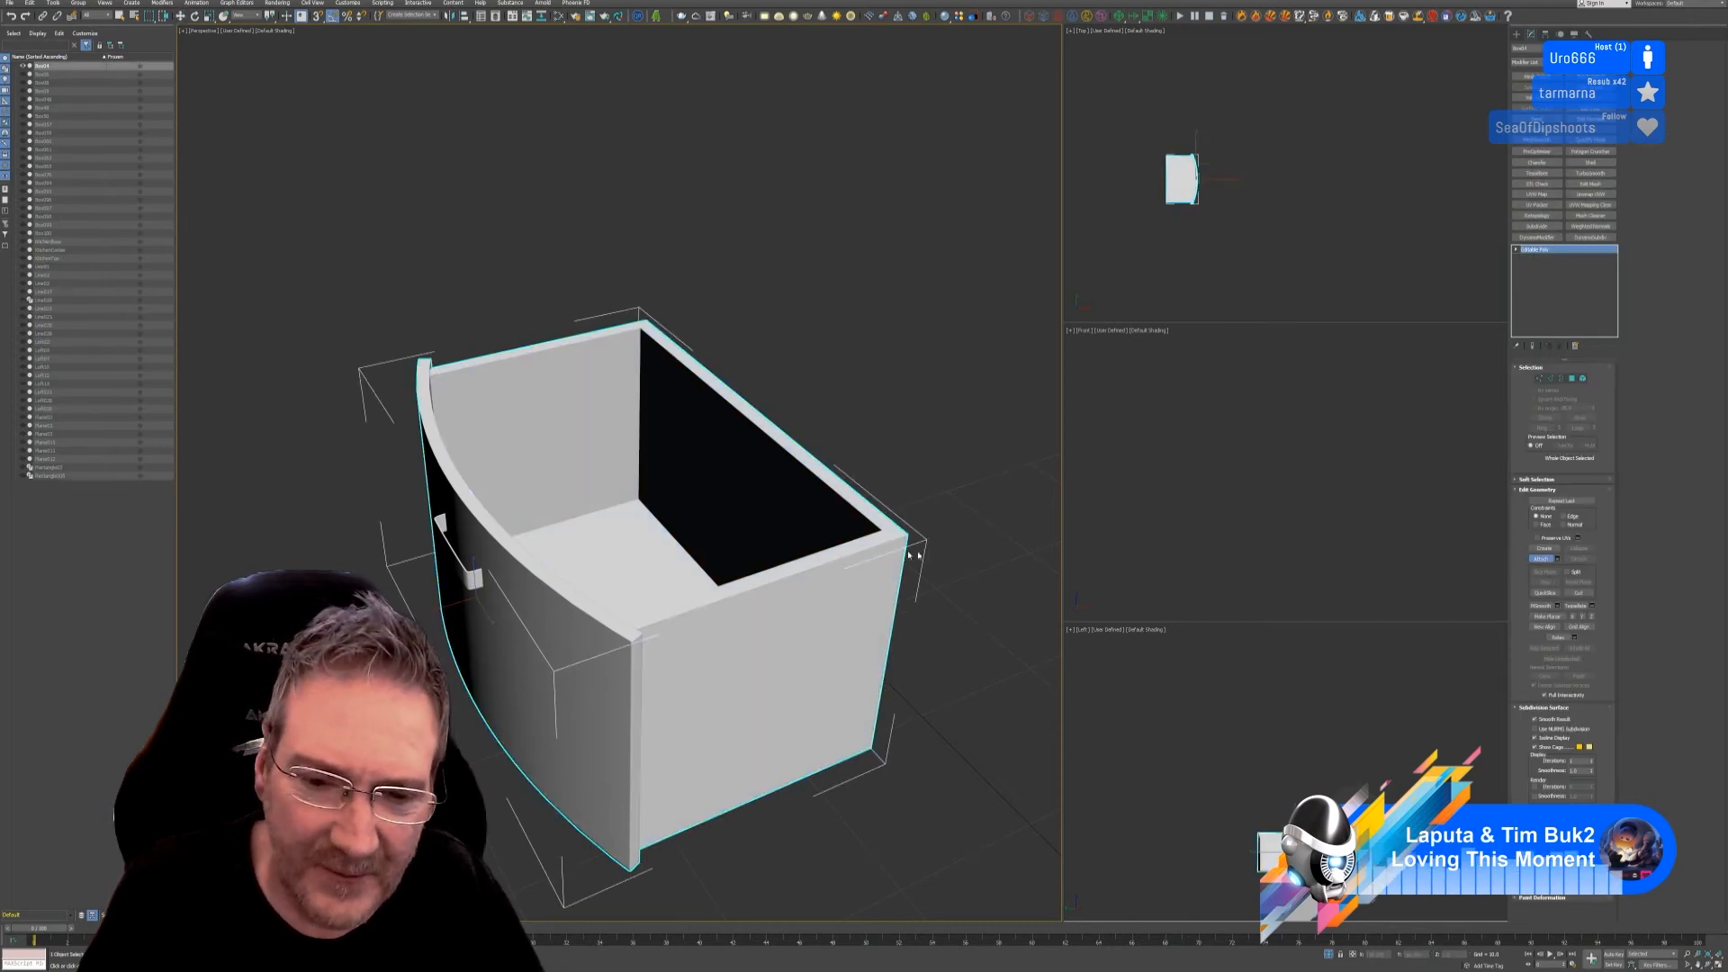
key("w")
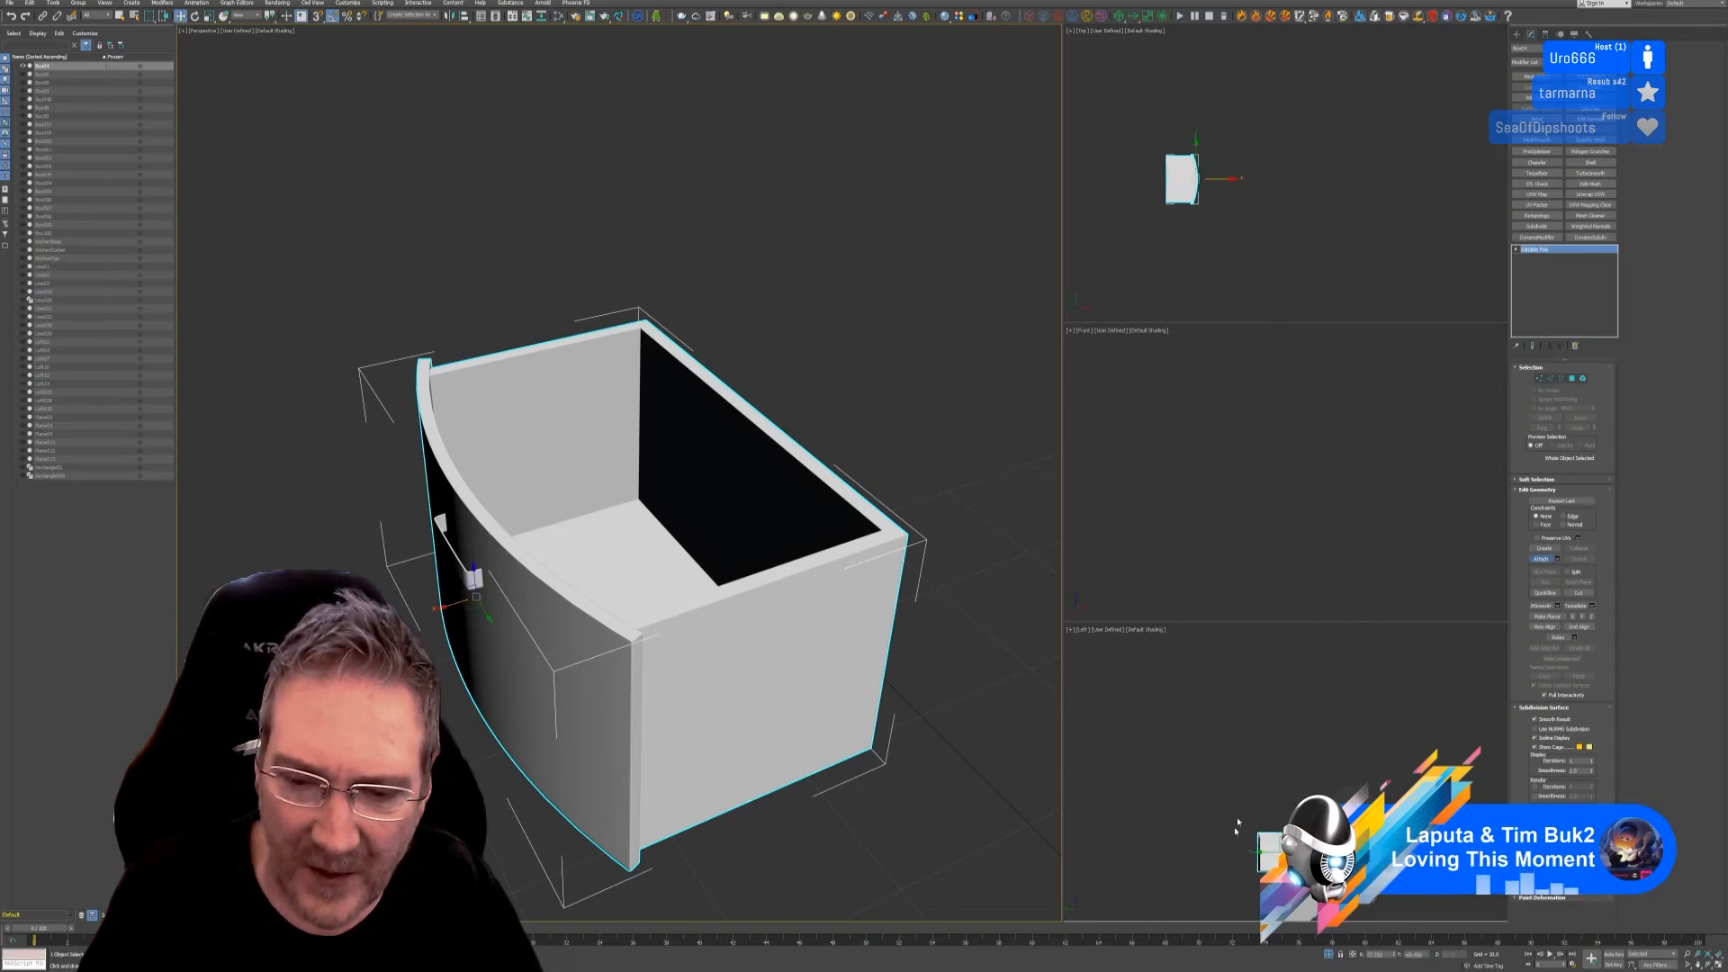
left_click(1329, 954)
scroll(757, 617, "down", 2)
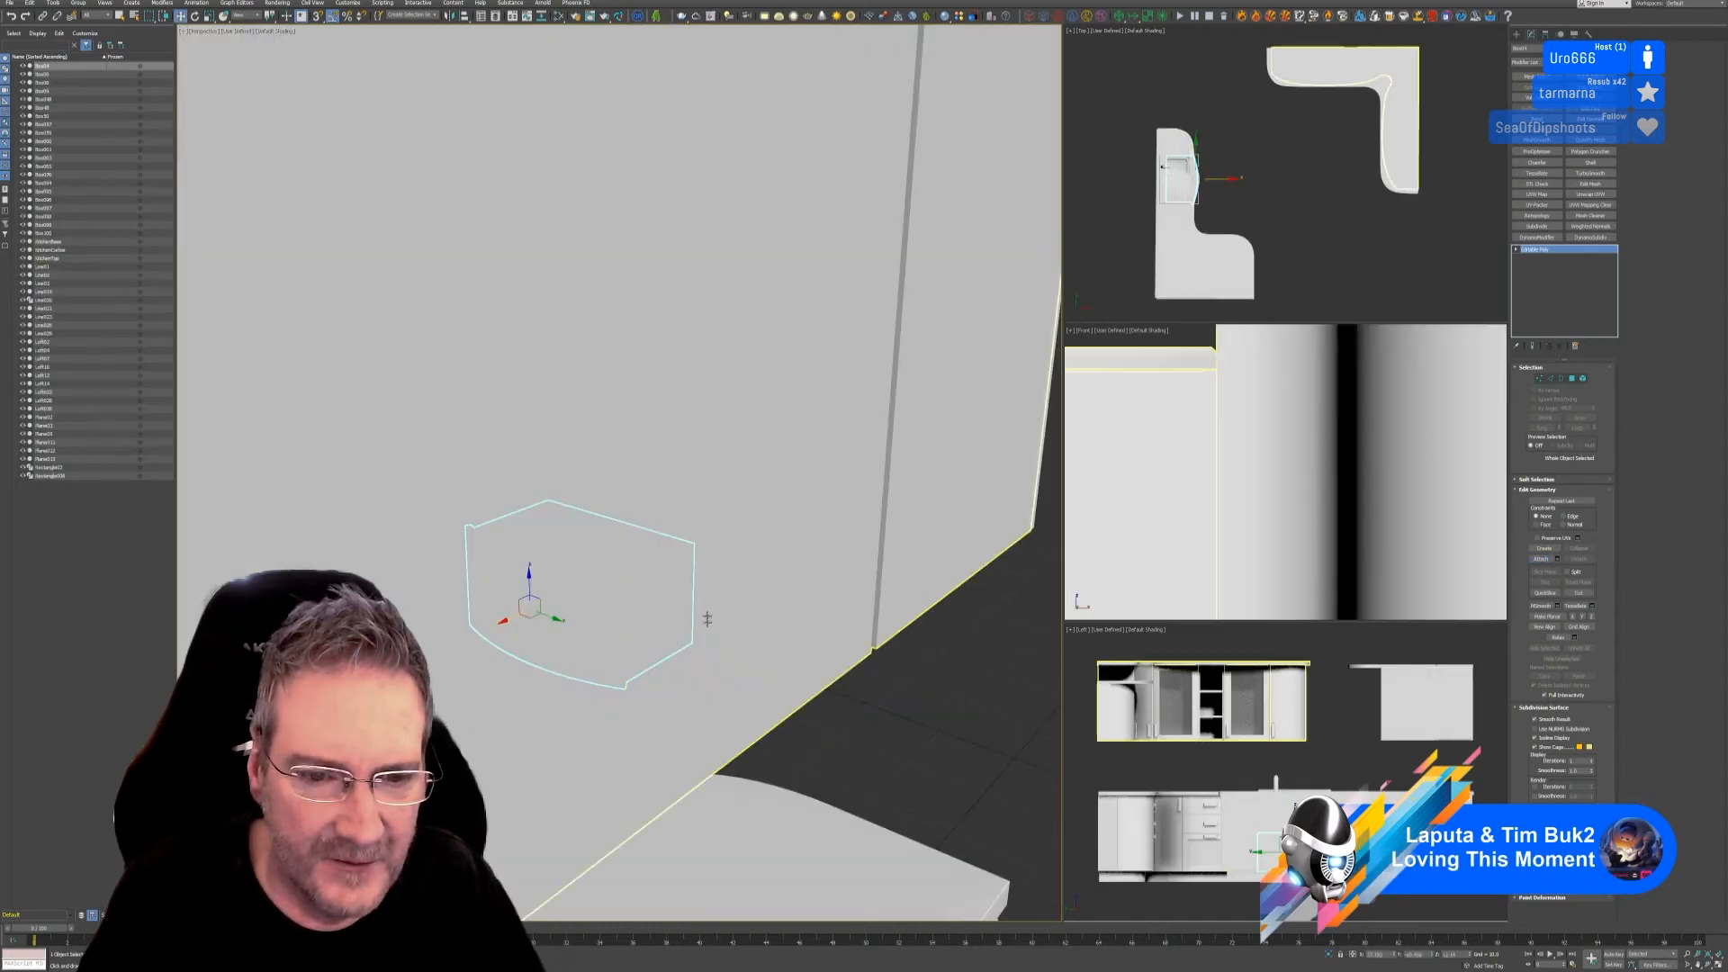
scroll(732, 662, "down", 4)
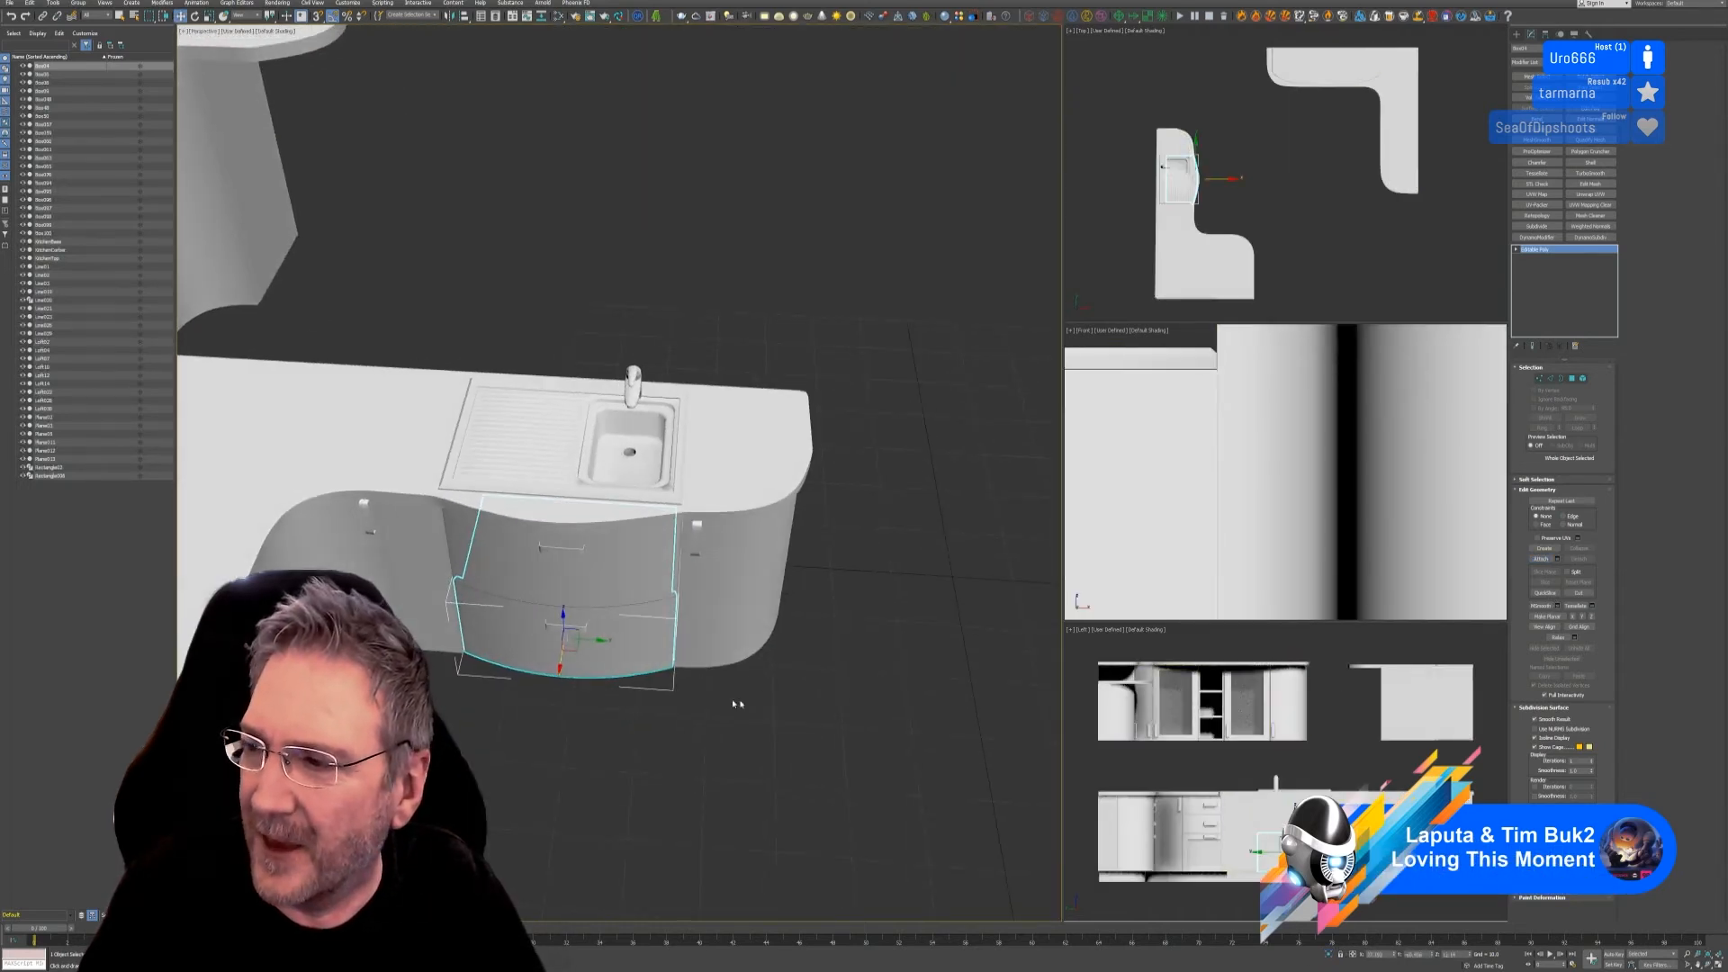
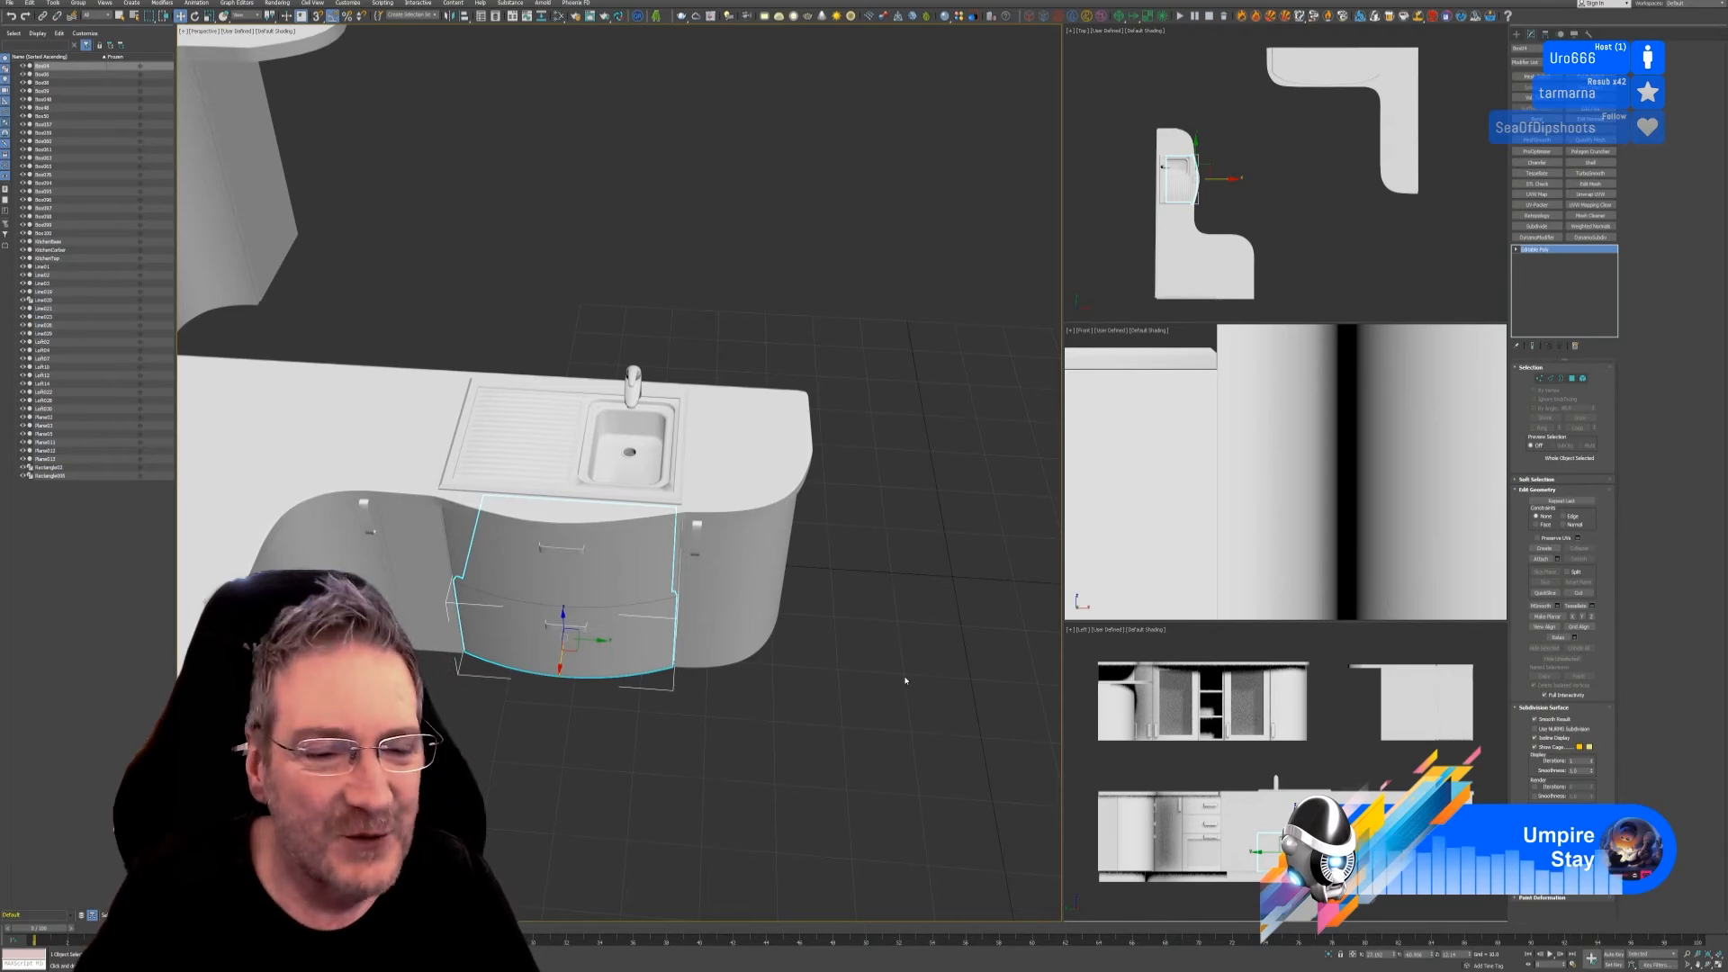
Step: Examine the kitchen from above and the straight three-drawer stack on the other base unit up close
middle_click_drag(834, 683, 602, 692, "alt")
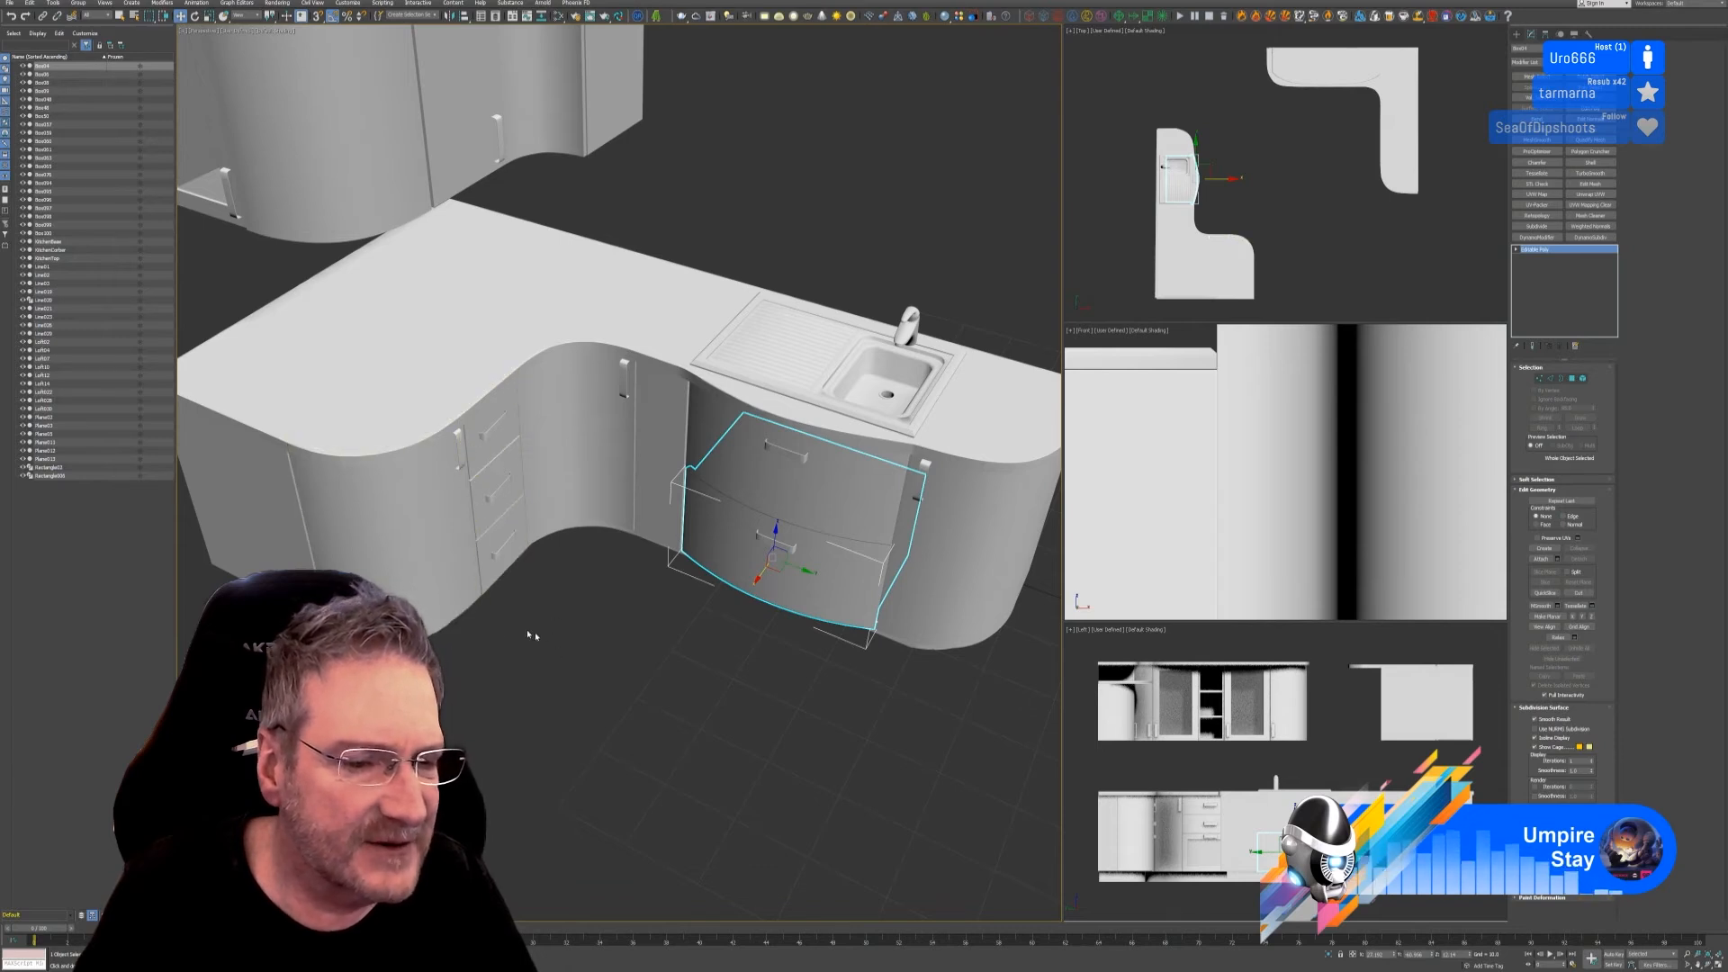
scroll(510, 633, "down", 3)
middle_click_drag(497, 638, 507, 700, "alt")
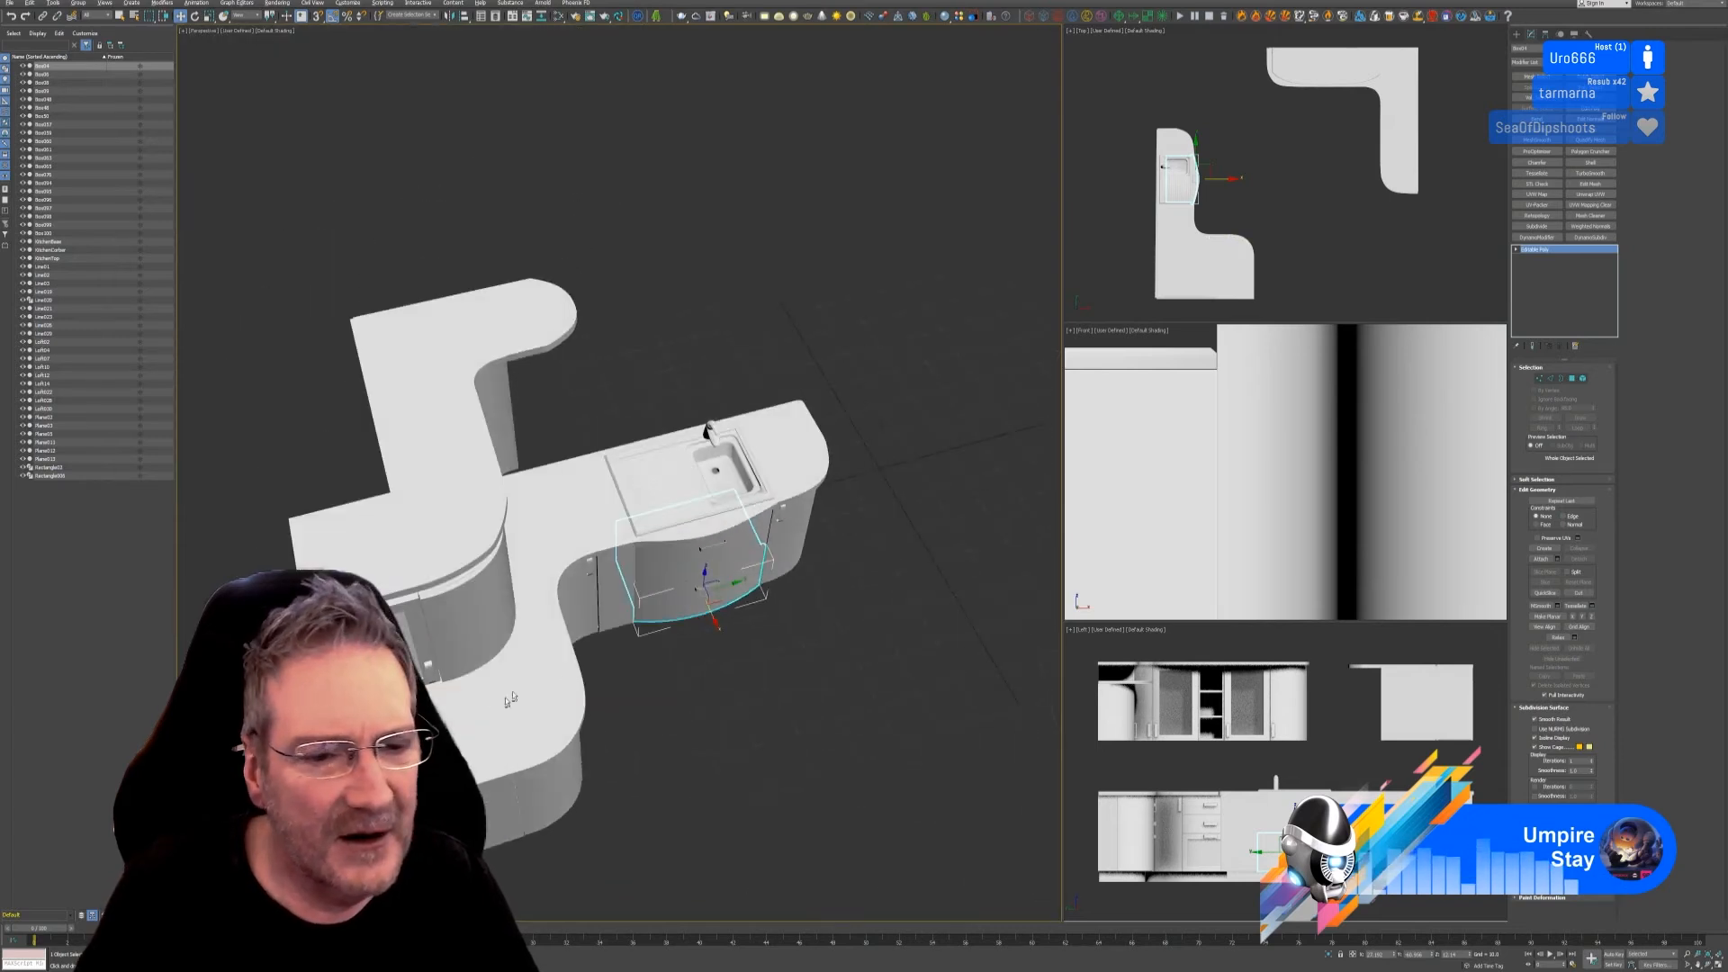
middle_click_drag(737, 694, 527, 617)
middle_click_drag(644, 713, 686, 497, "alt")
scroll(720, 396, "up", 5)
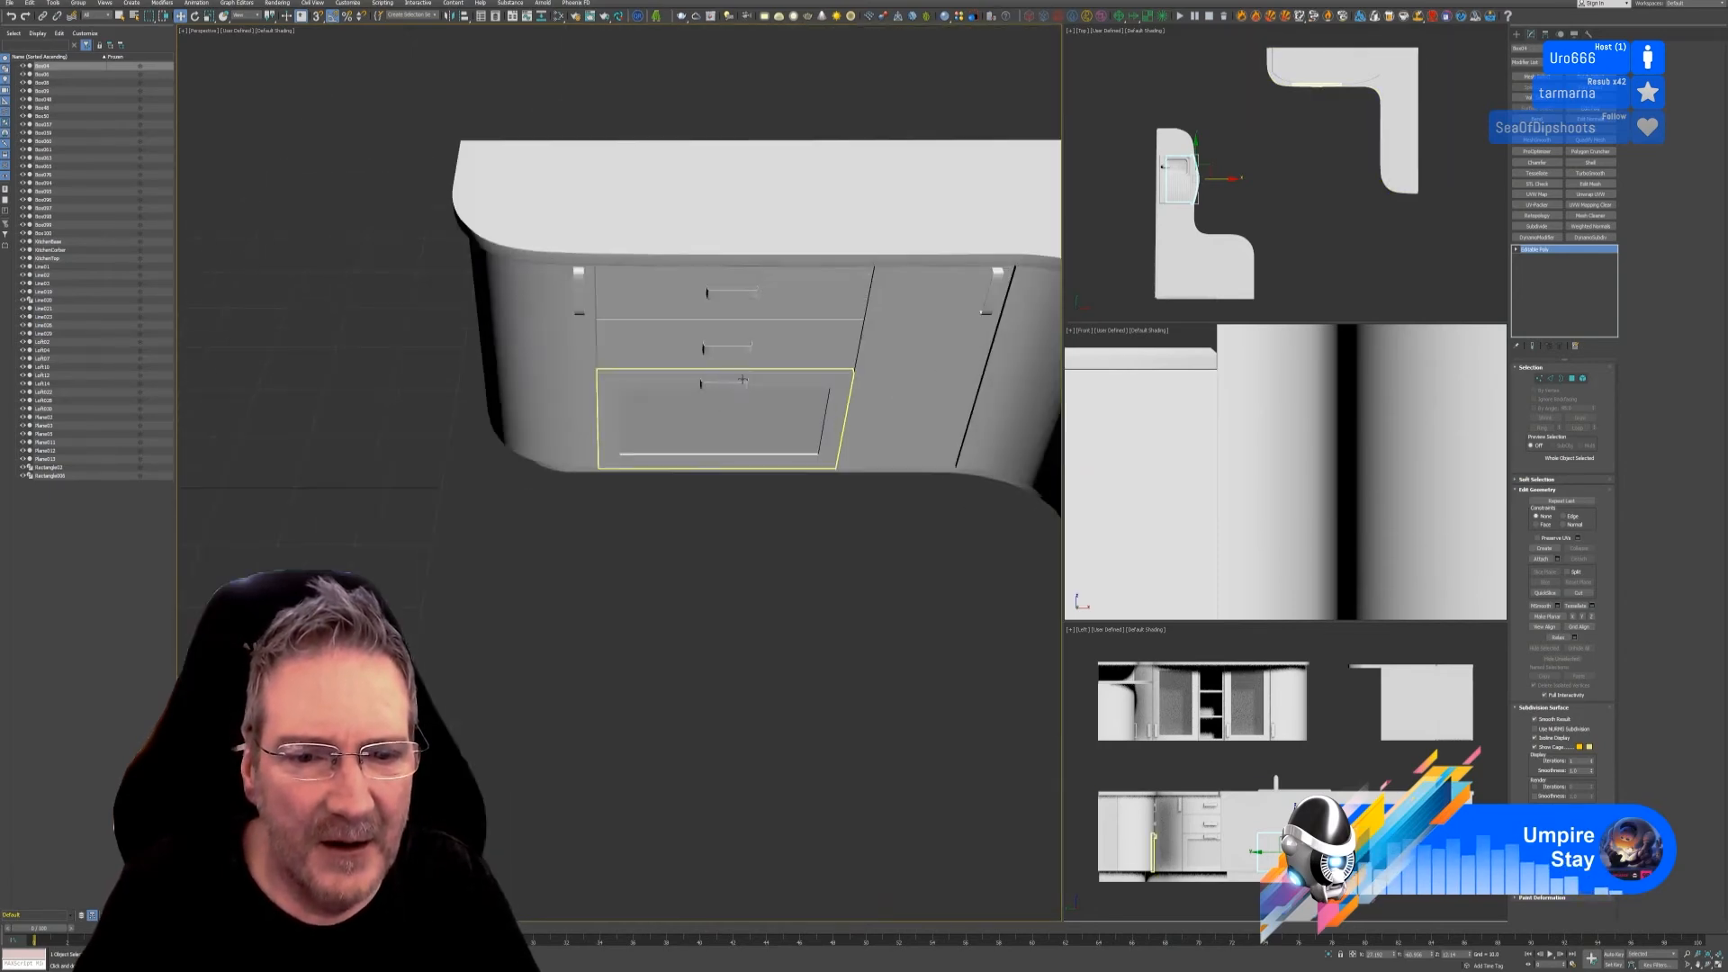
scroll(742, 379, "up", 2)
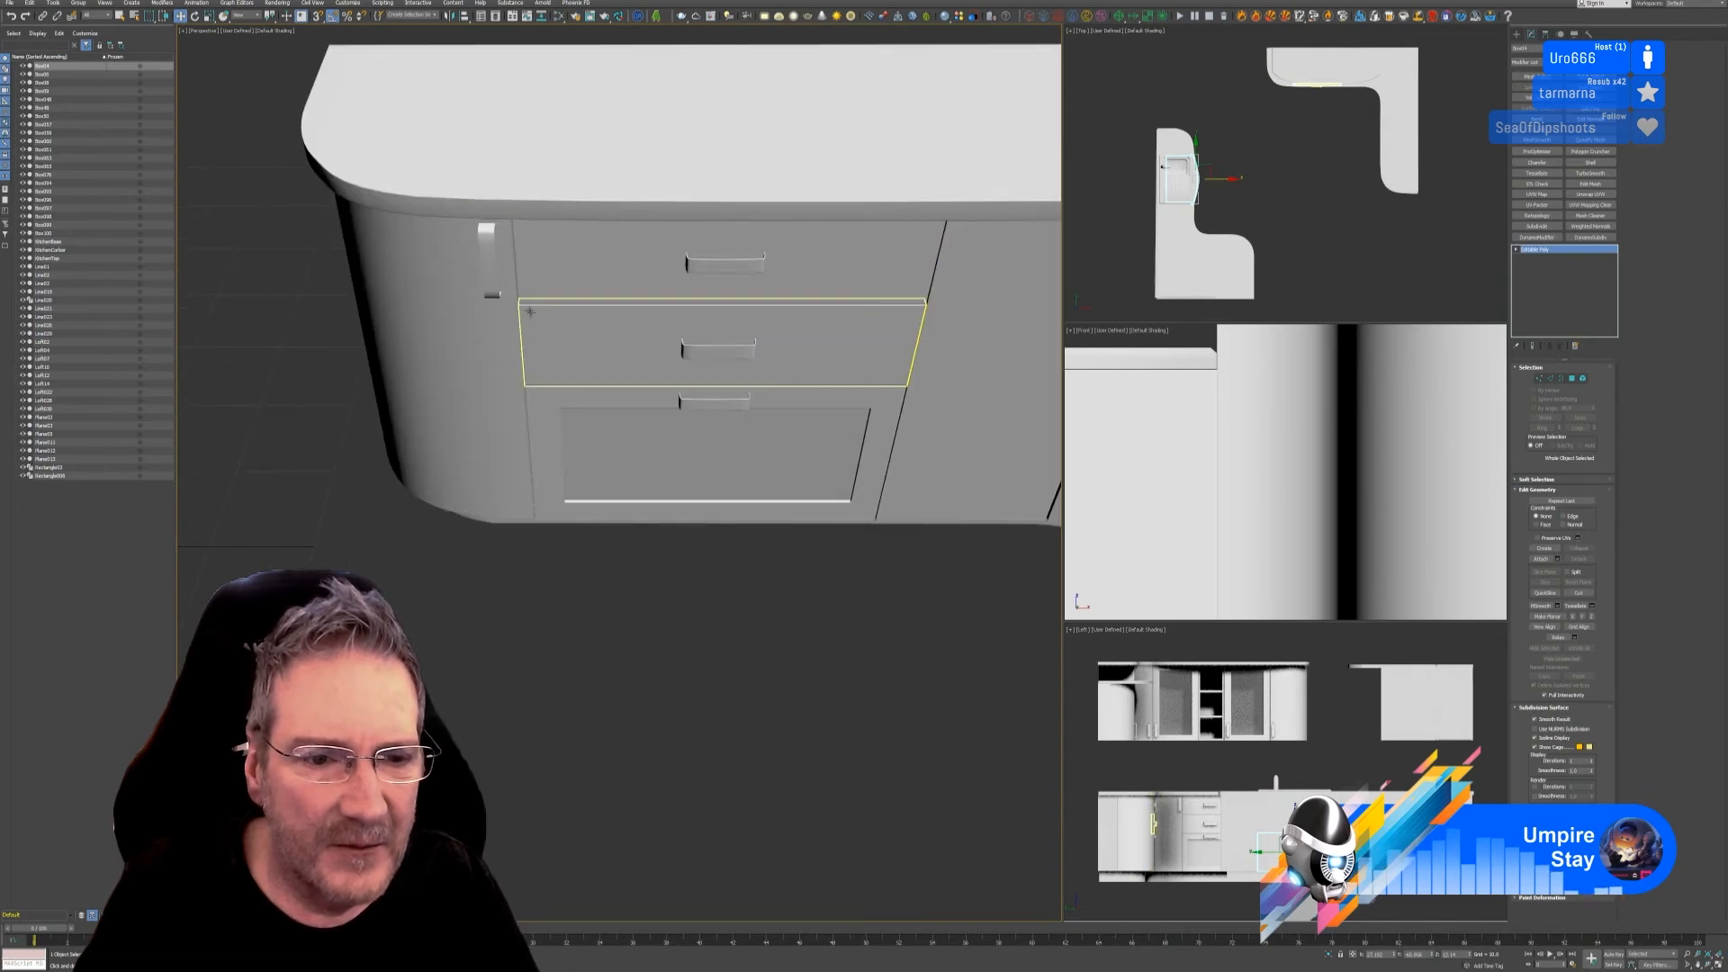
middle_click_drag(628, 659, 658, 661, "alt")
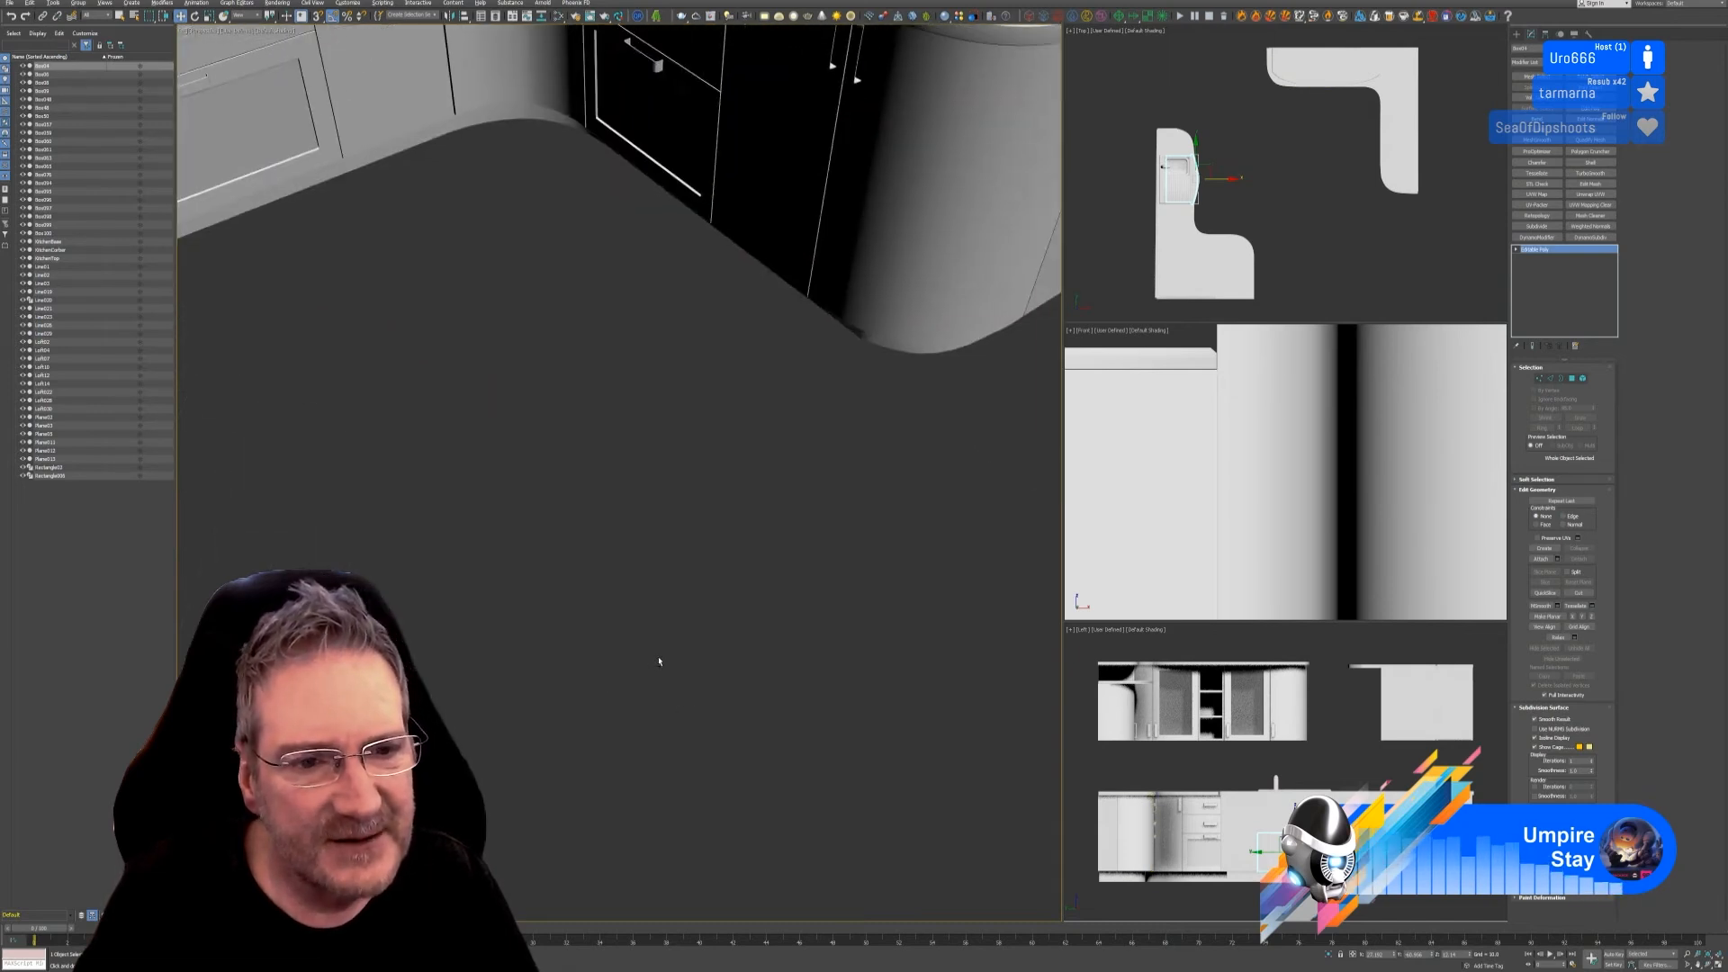
middle_click_drag(389, 322, 798, 553, "alt")
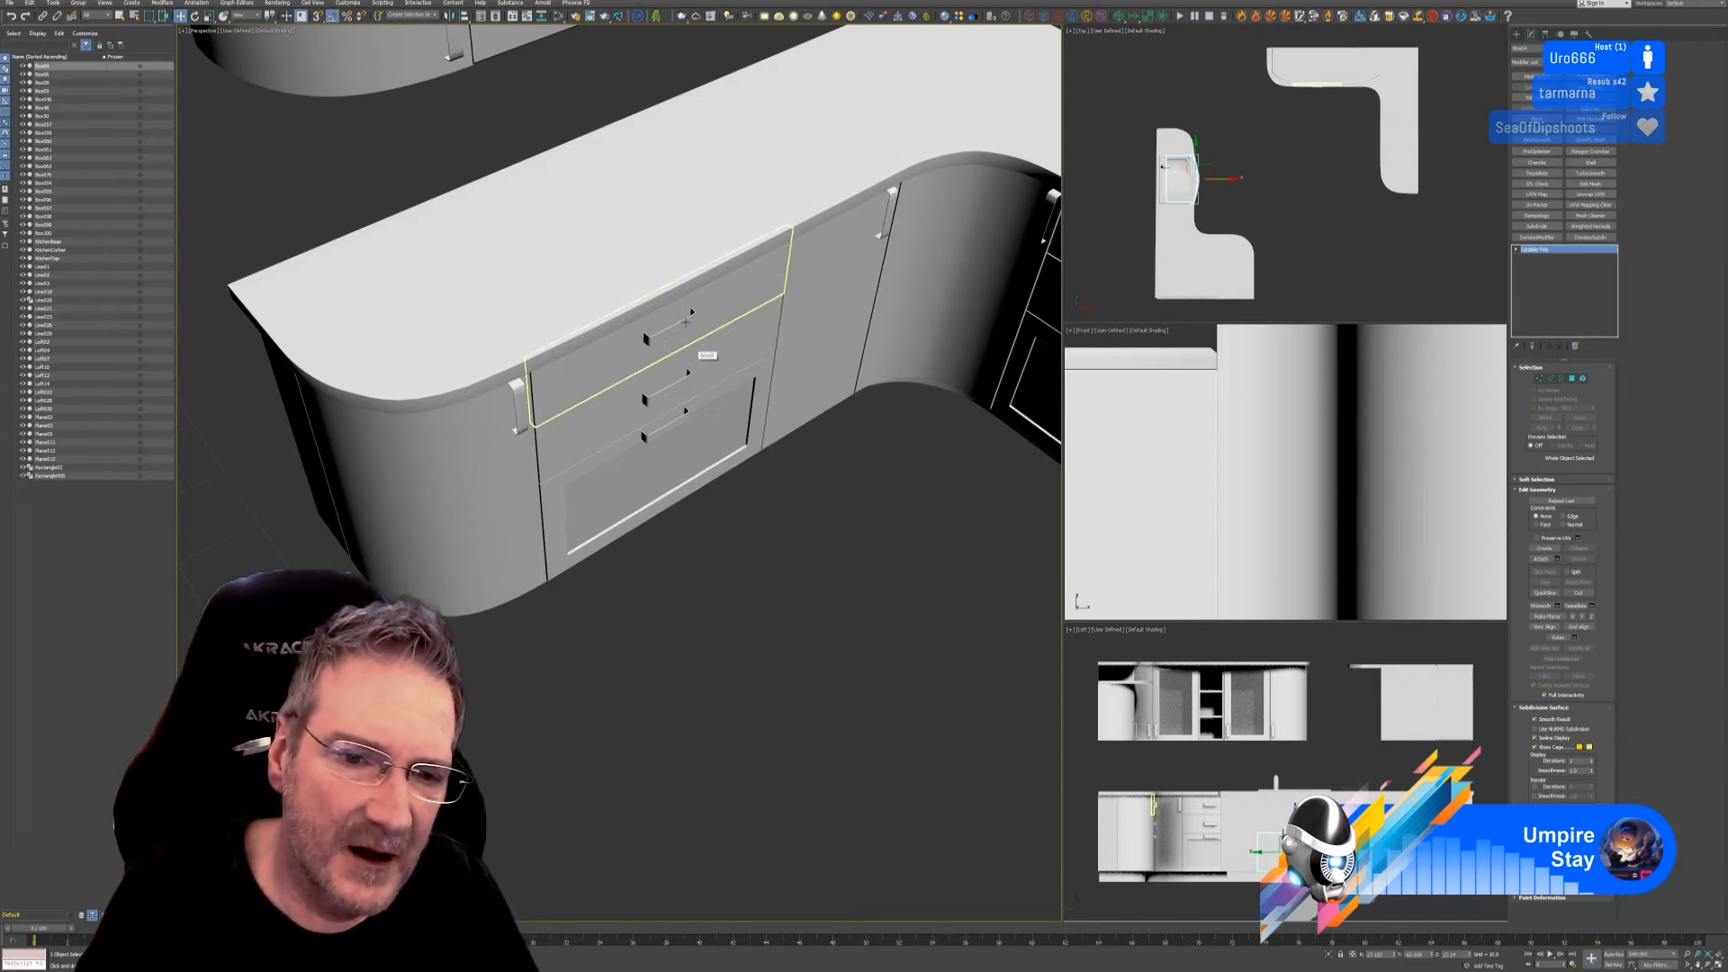
Step: Try pulling the top straight drawer front outward from the unit, and undo the move
left_click(690, 315)
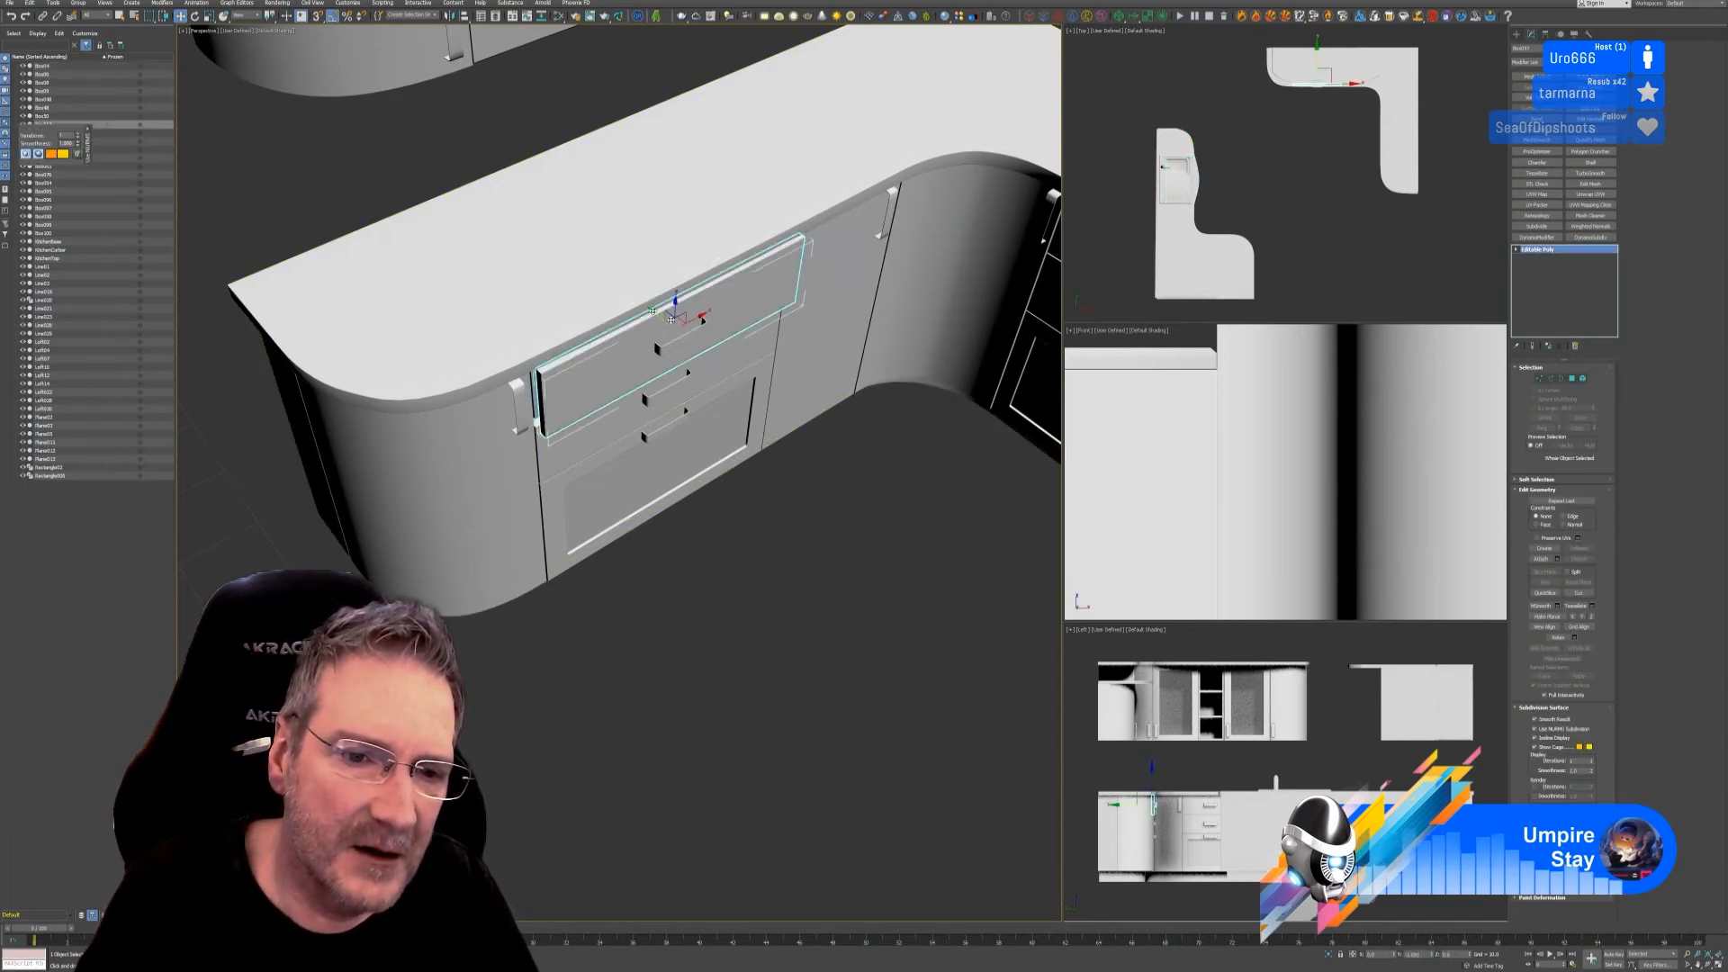
left_click_drag(662, 304, 769, 385)
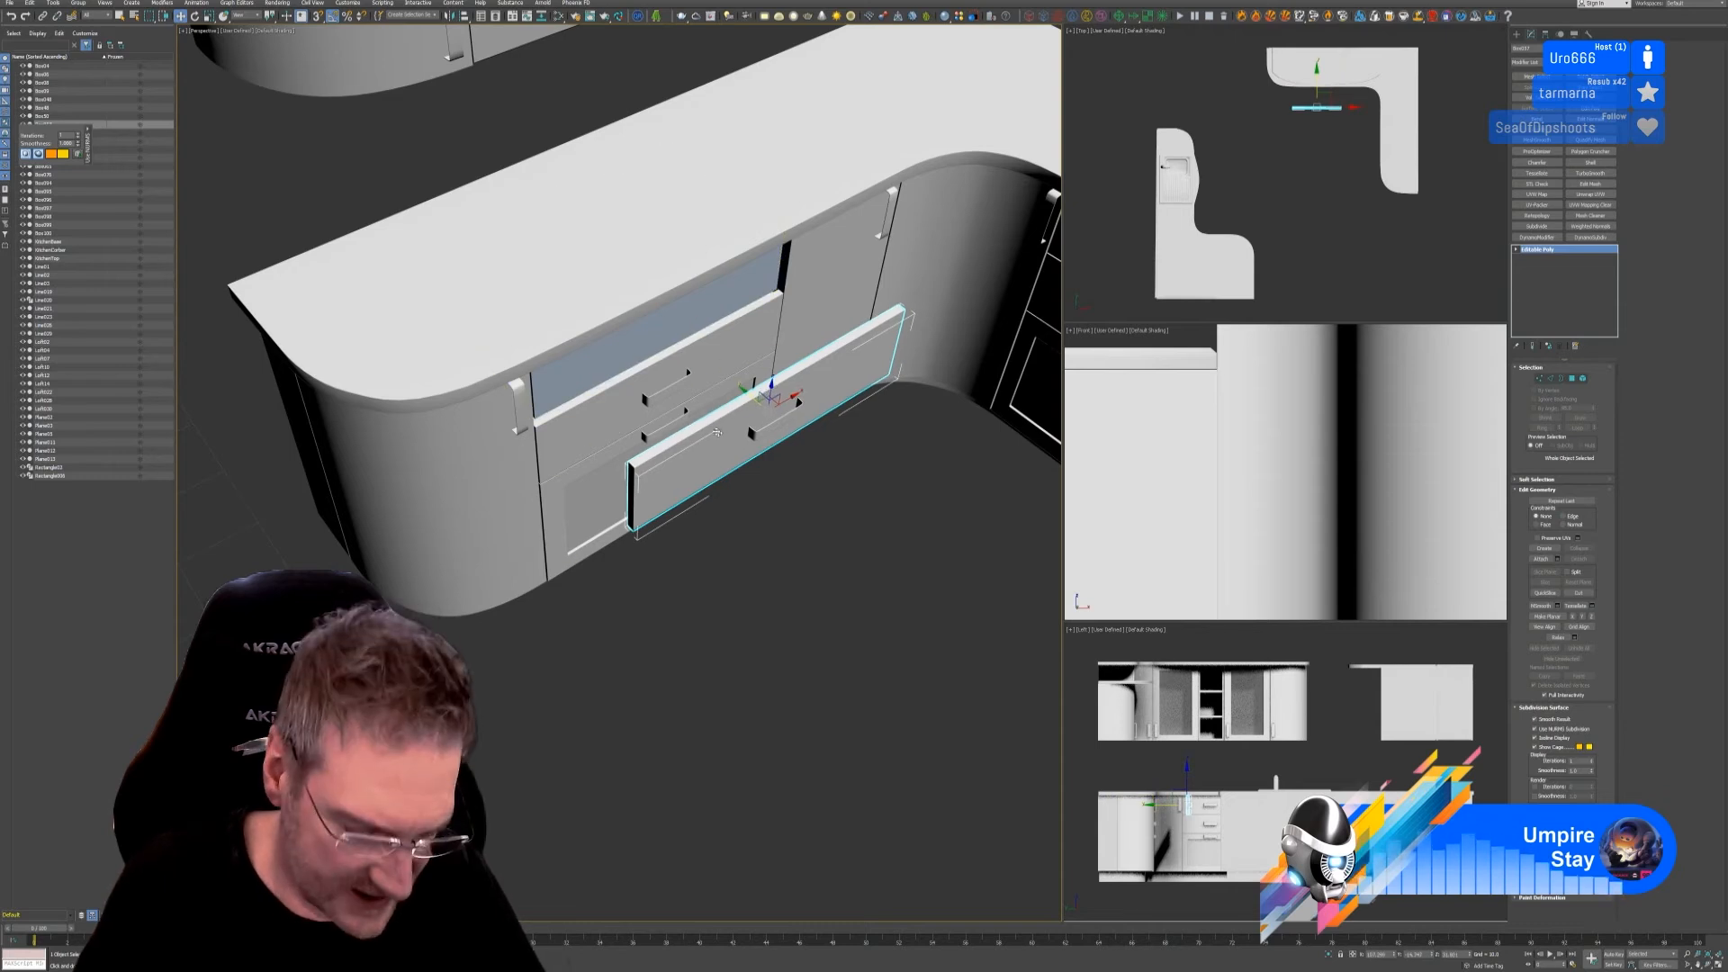
key("ctrl+z")
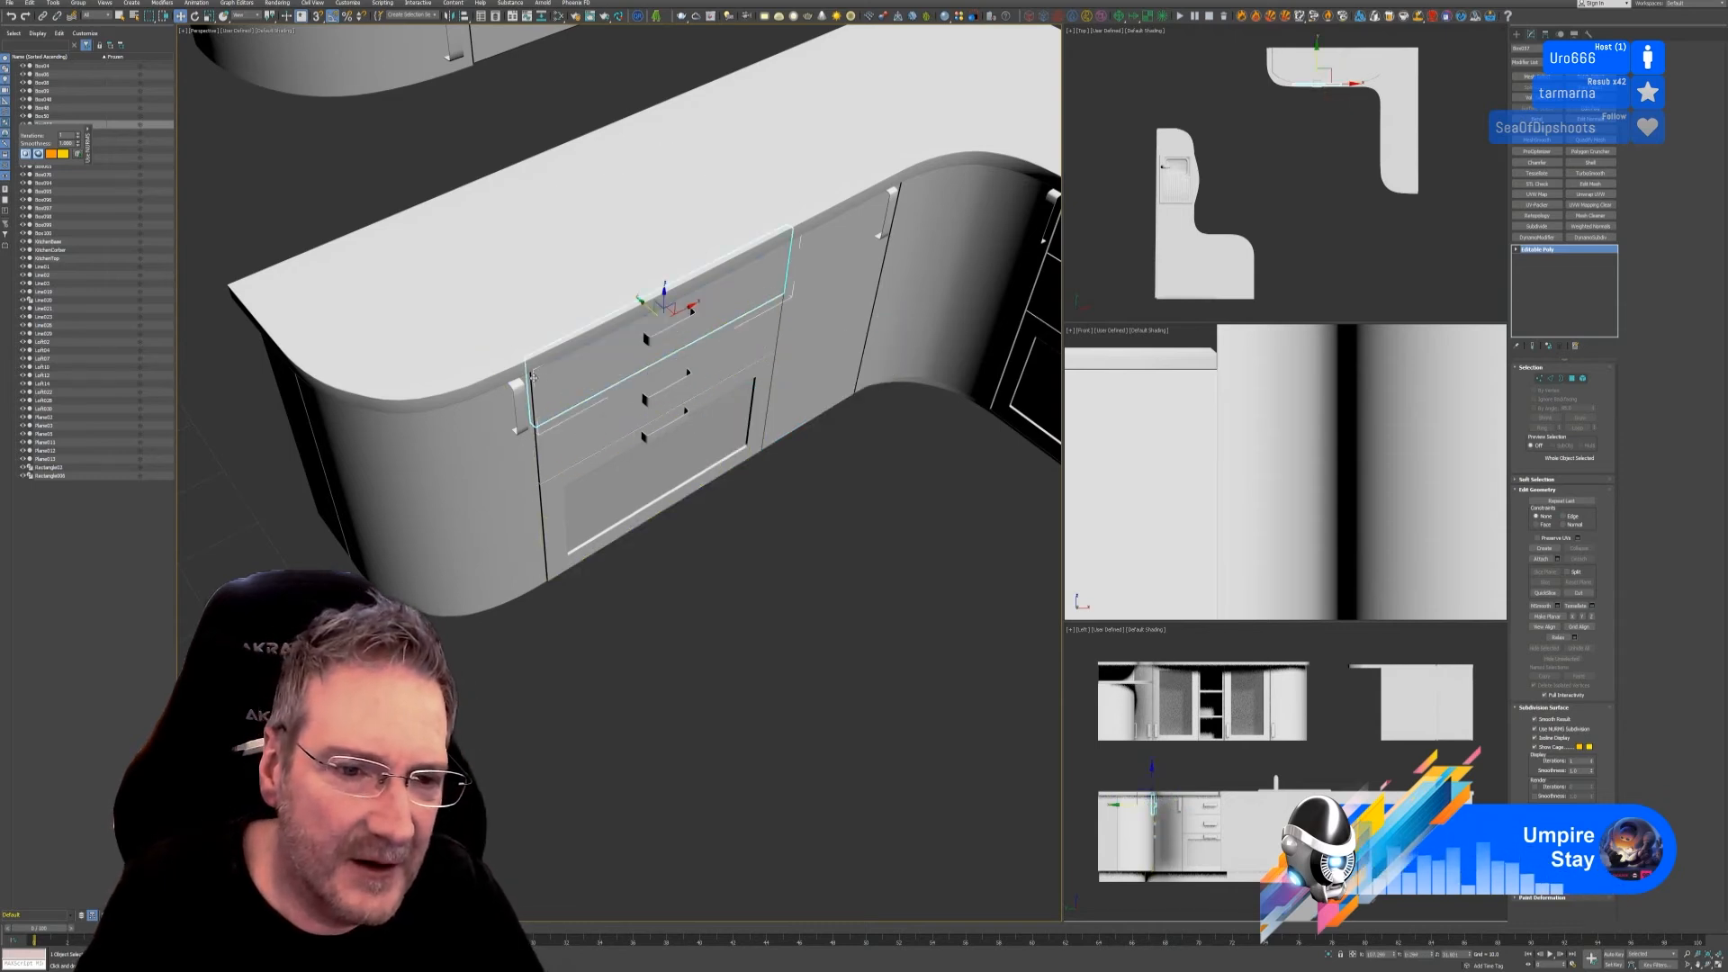
Step: Display the perspective view in wireframe and select the drawer box behind the top straight drawer front
scroll(520, 355, "up", 3)
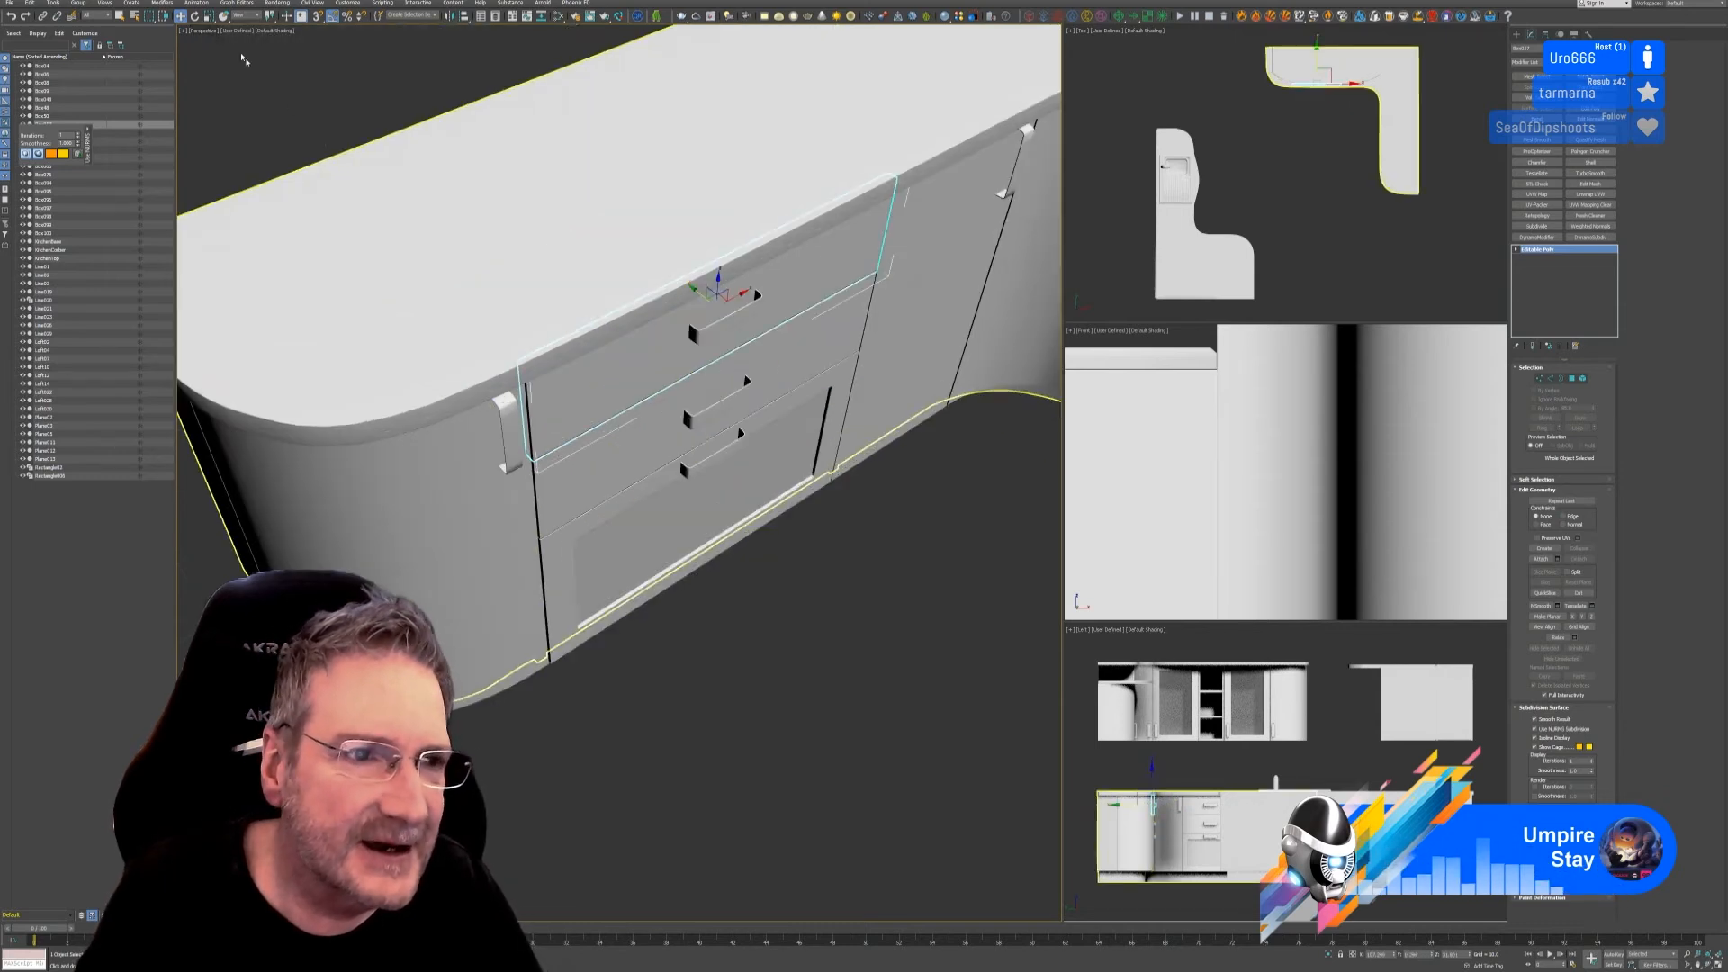
left_click(278, 30)
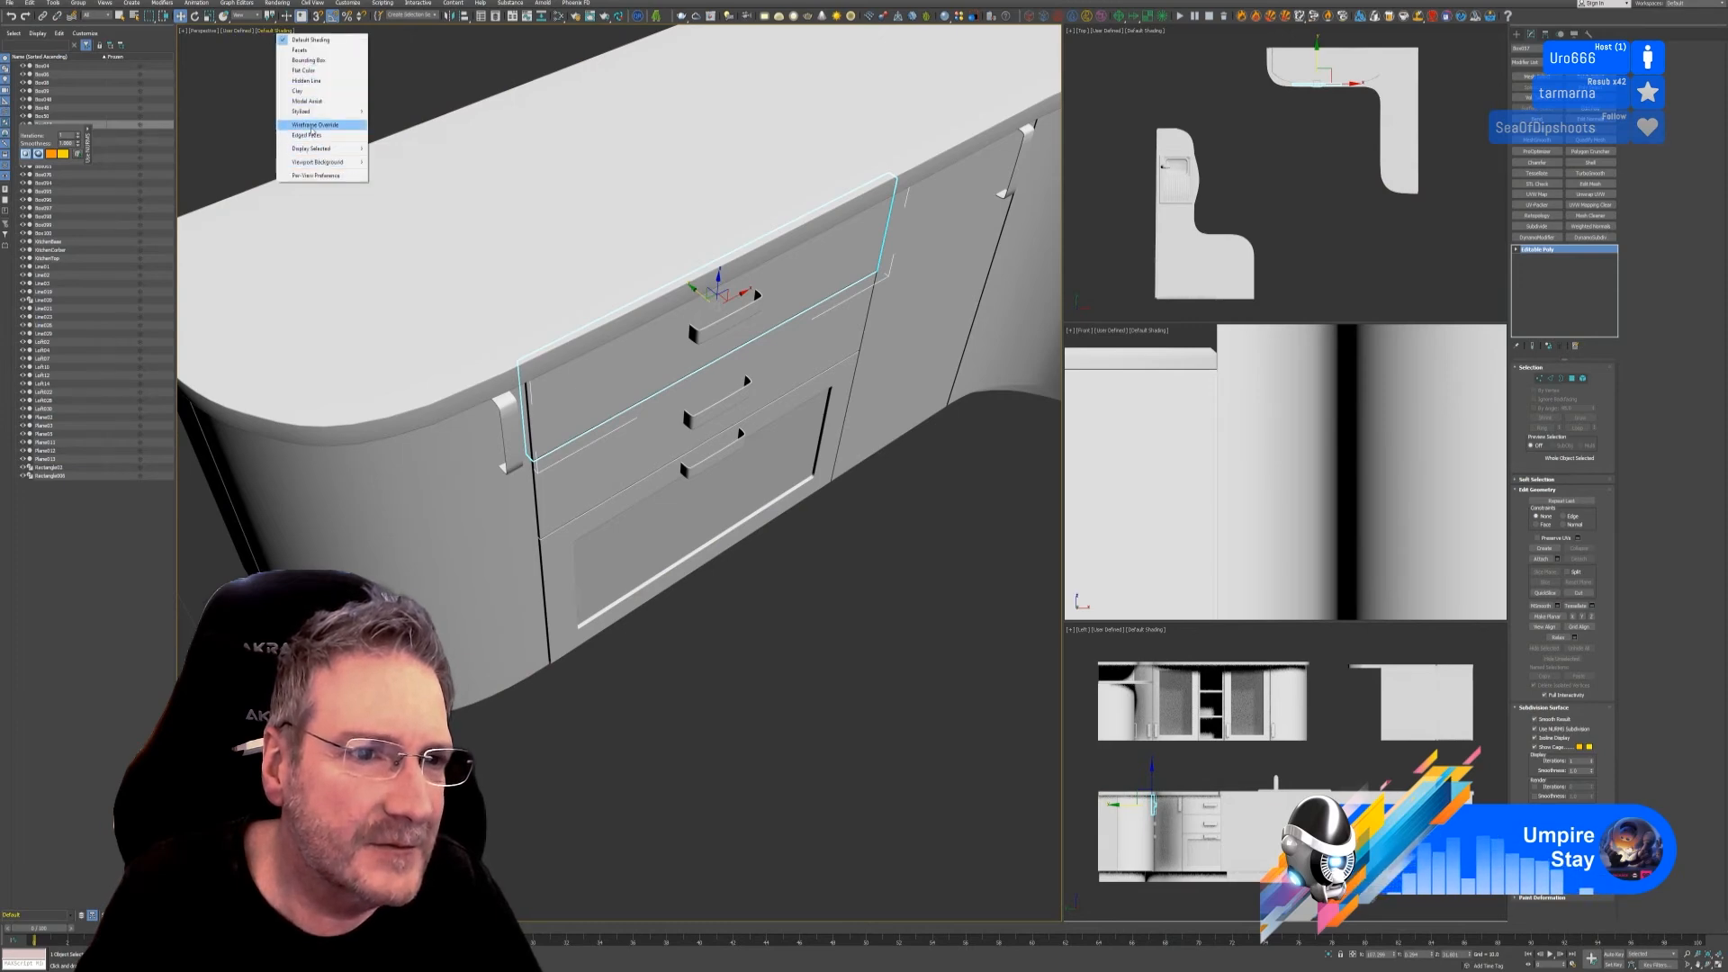
left_click(315, 124)
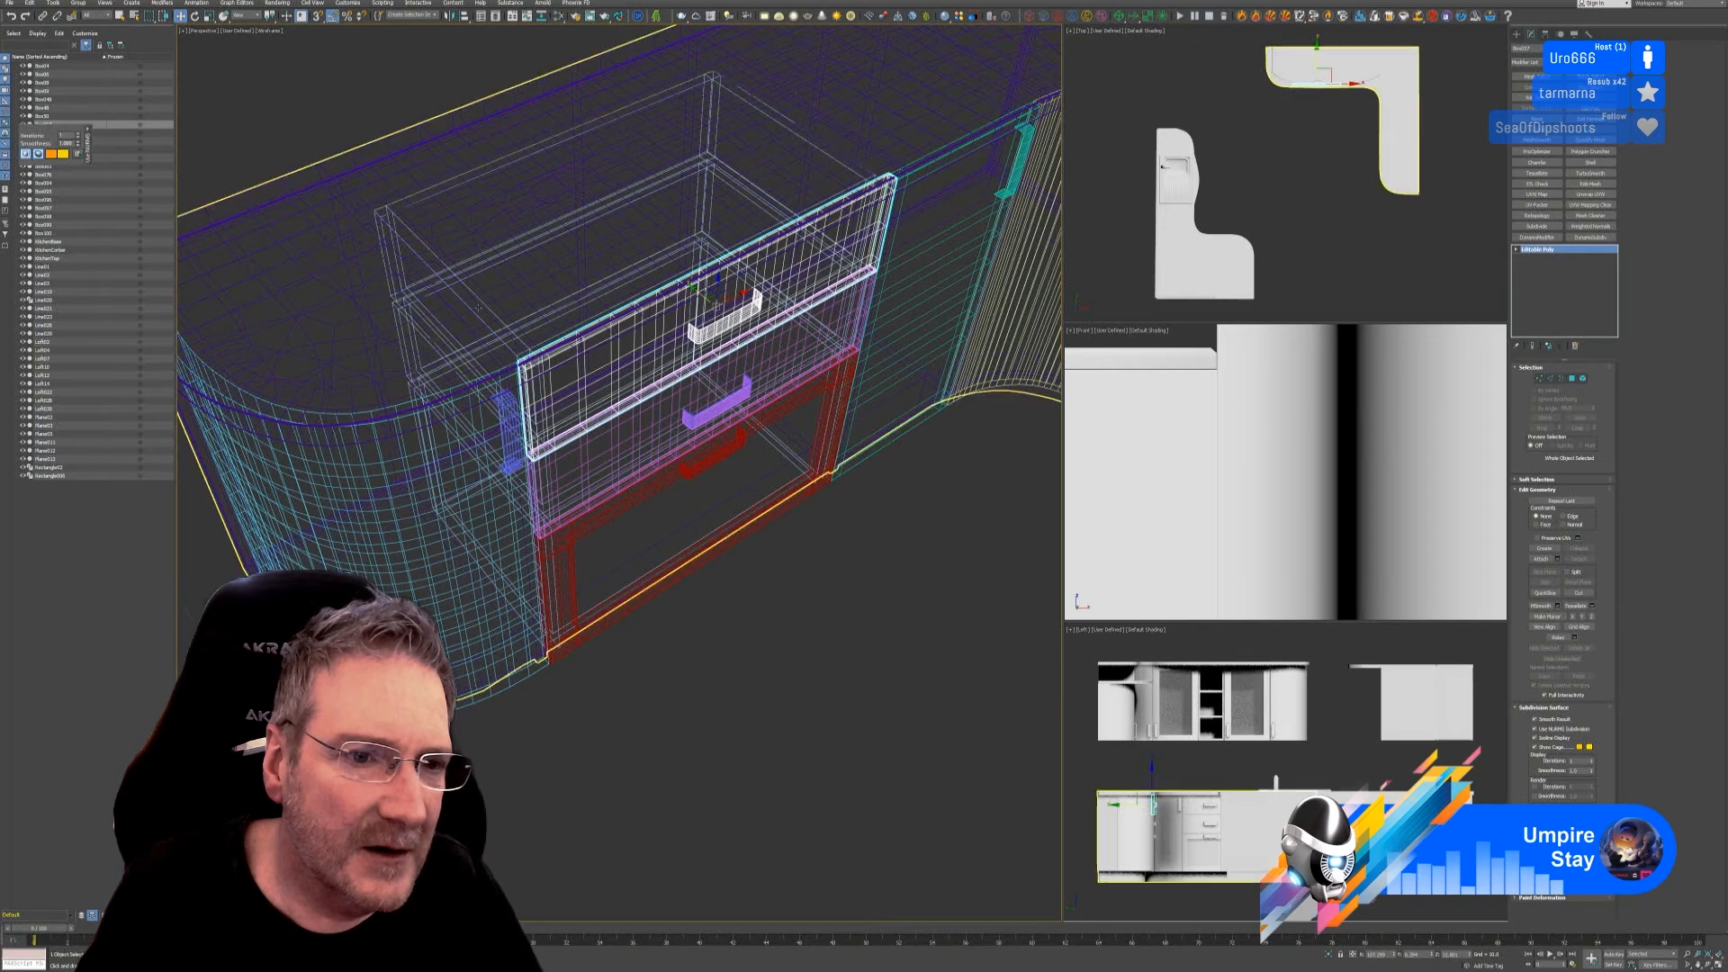
scroll(474, 295, "up", 5)
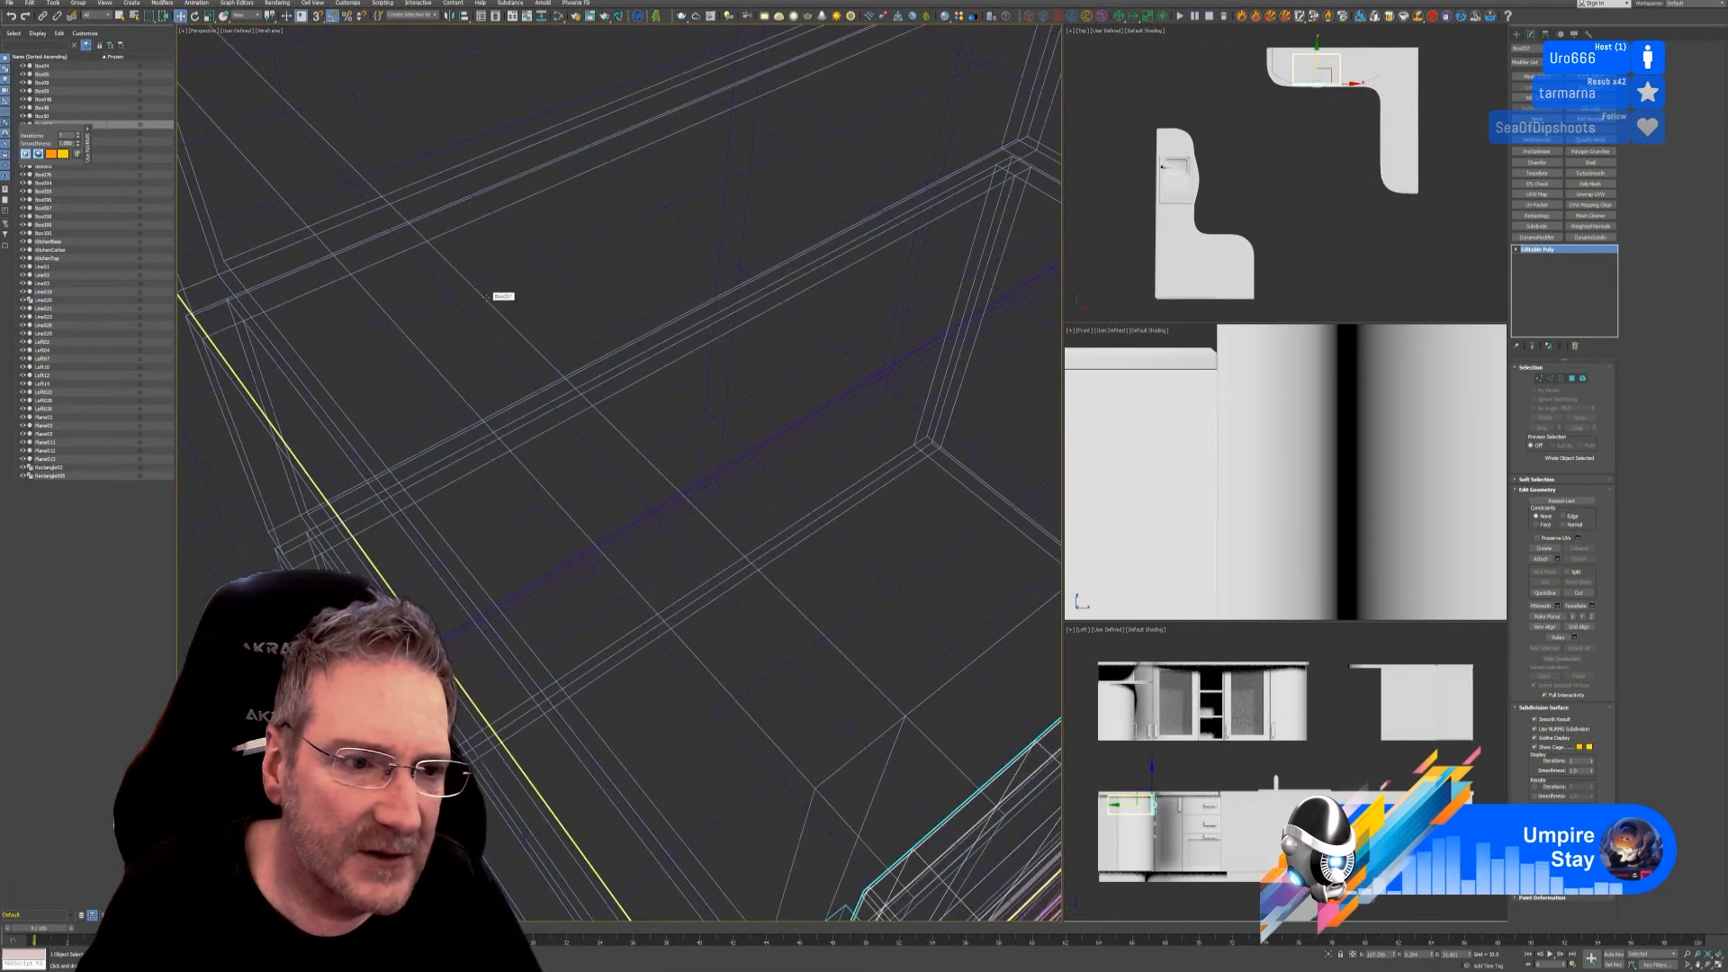
left_click(487, 295)
scroll(494, 289, "down", 6)
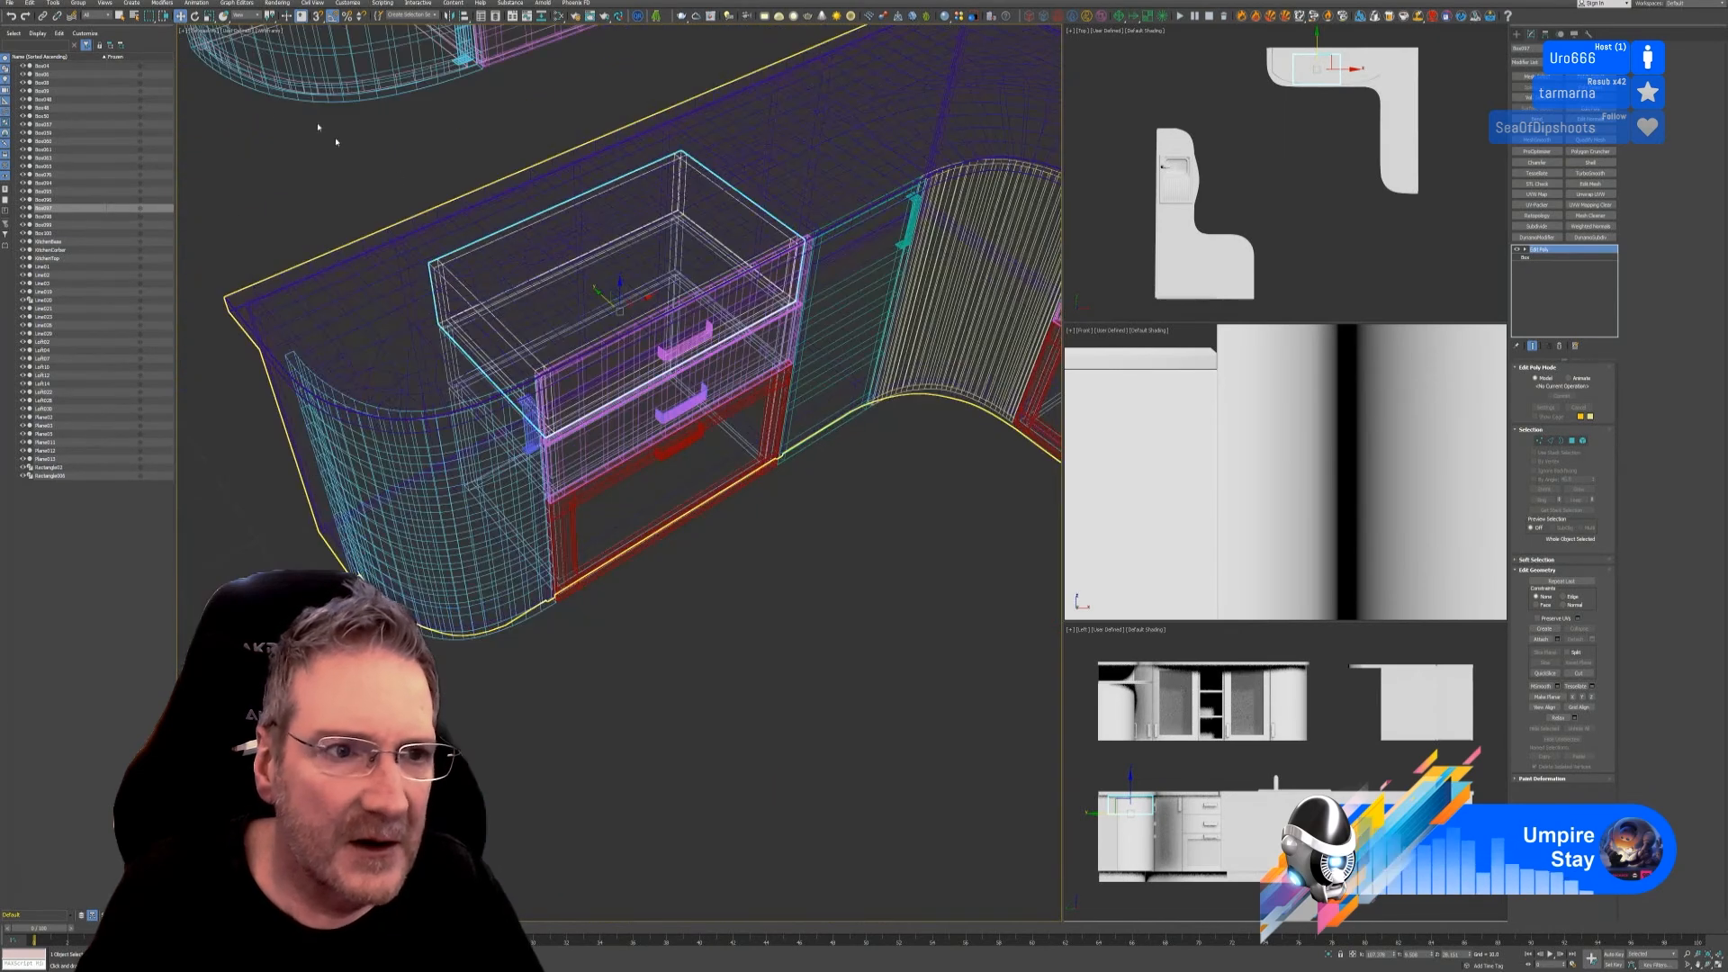
Step: Return the perspective view to default shading, add the top straight drawer front to the selection, and isolate it with its drawer box
left_click(268, 34)
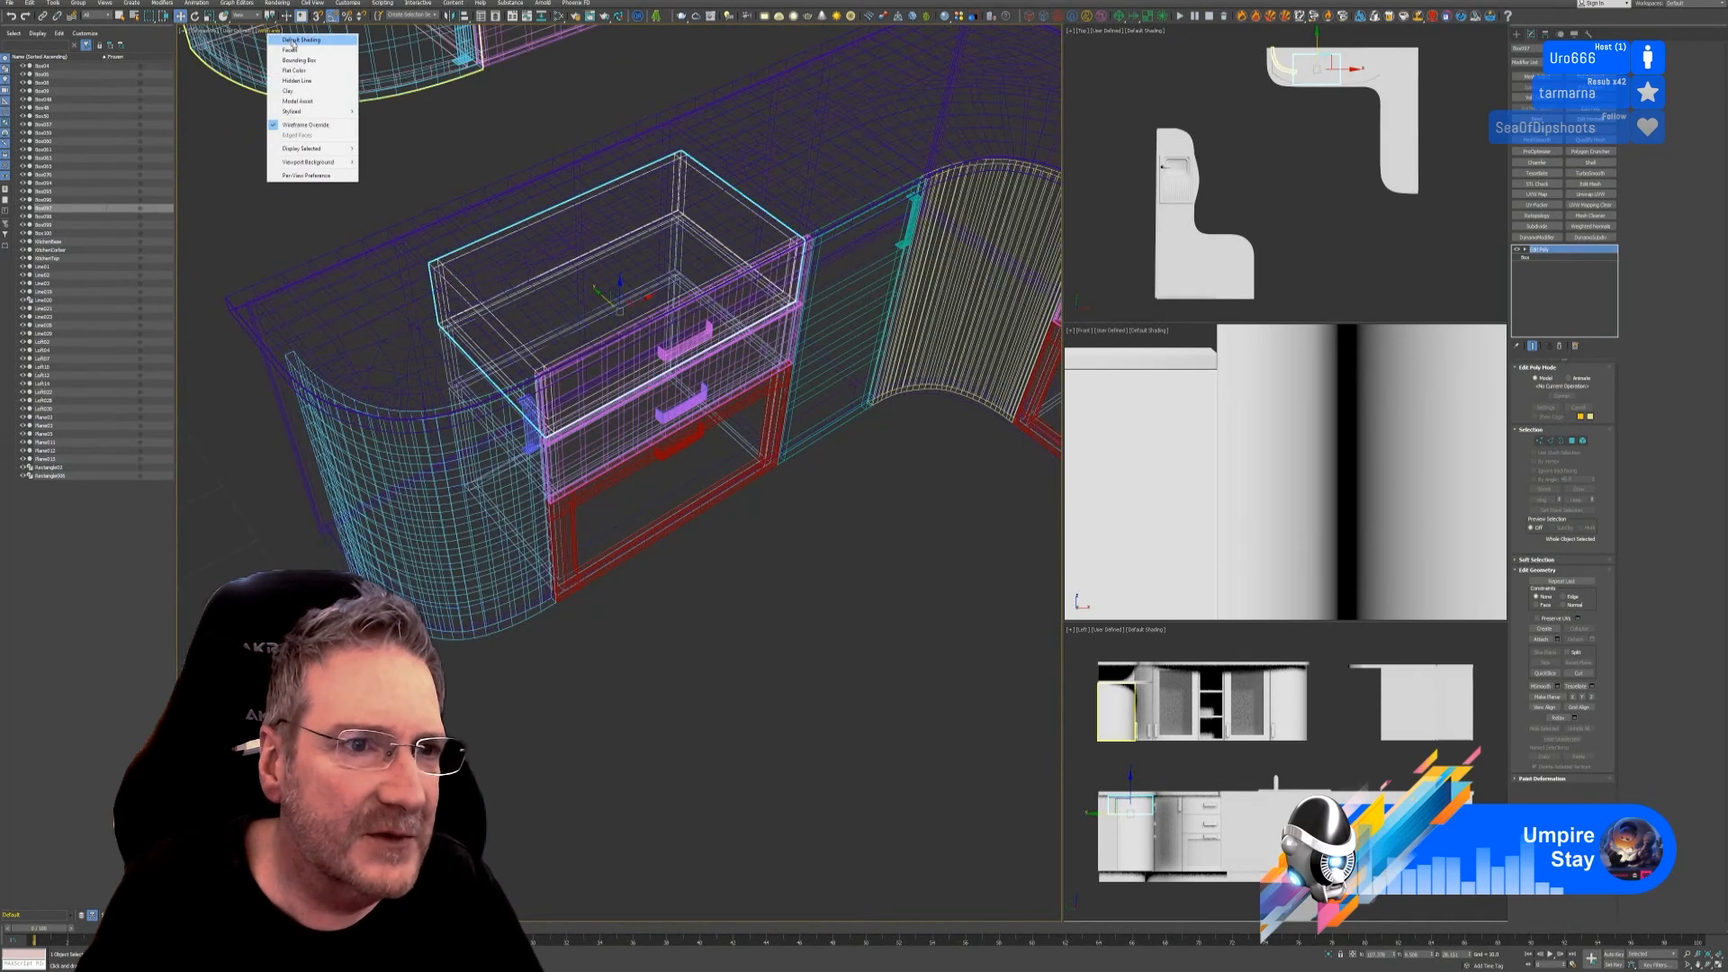
left_click(295, 47)
left_click(634, 379, "ctrl")
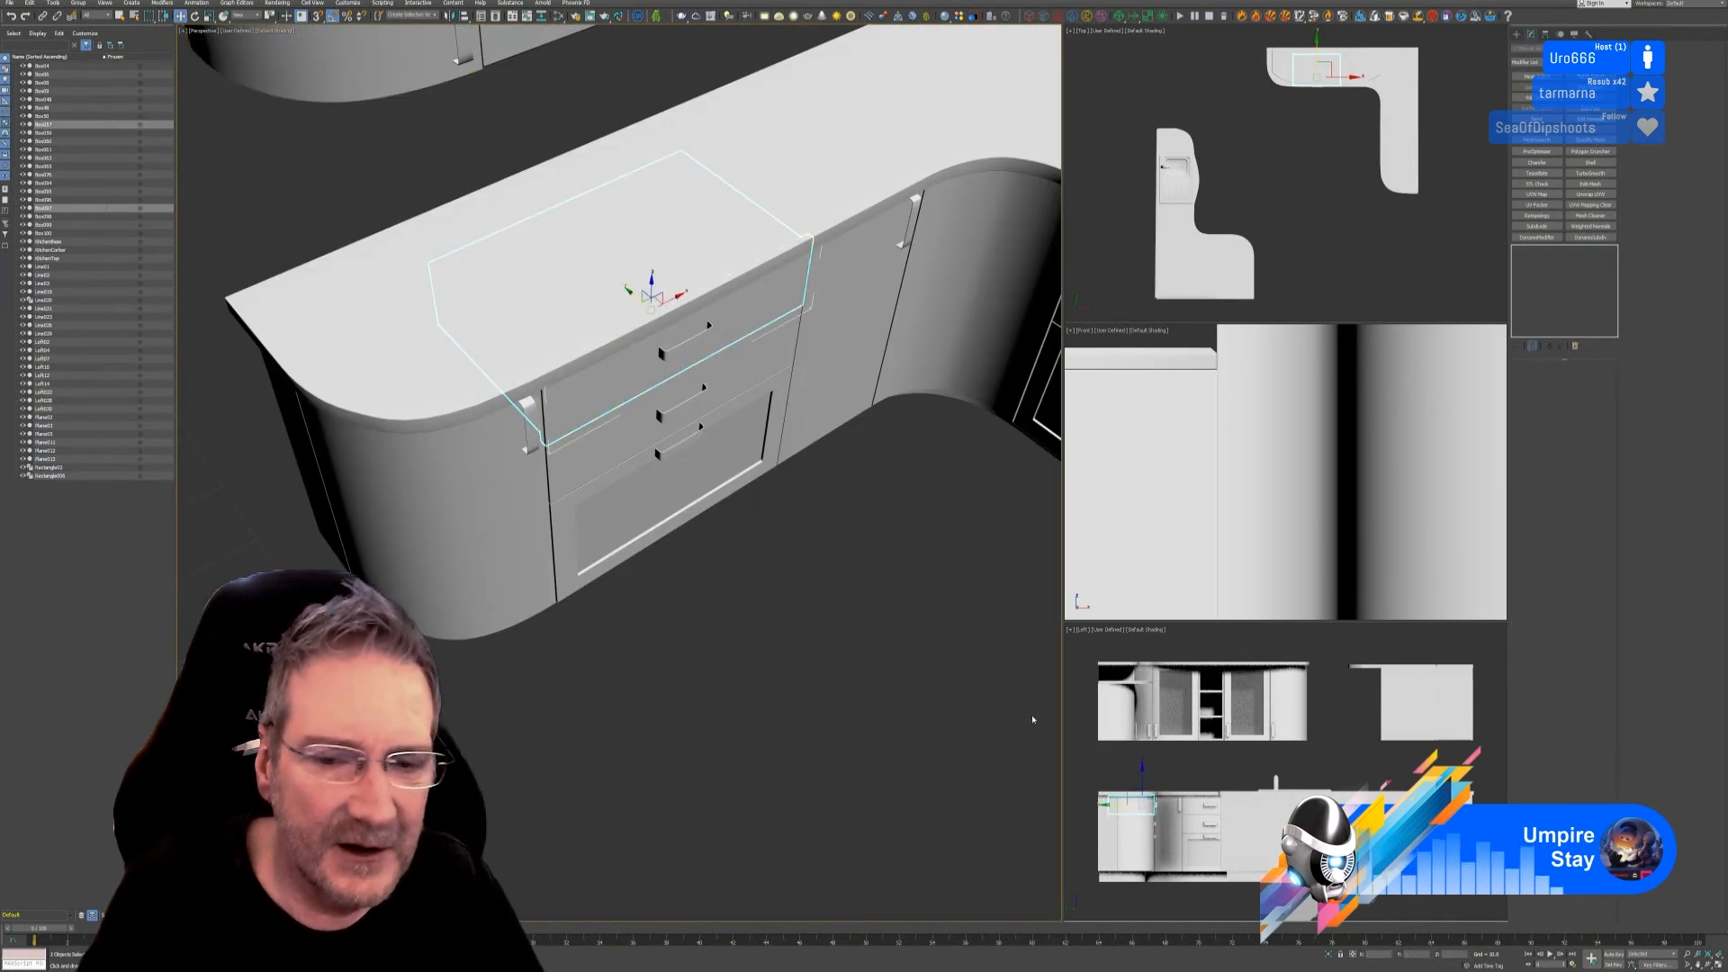
left_click(1328, 956)
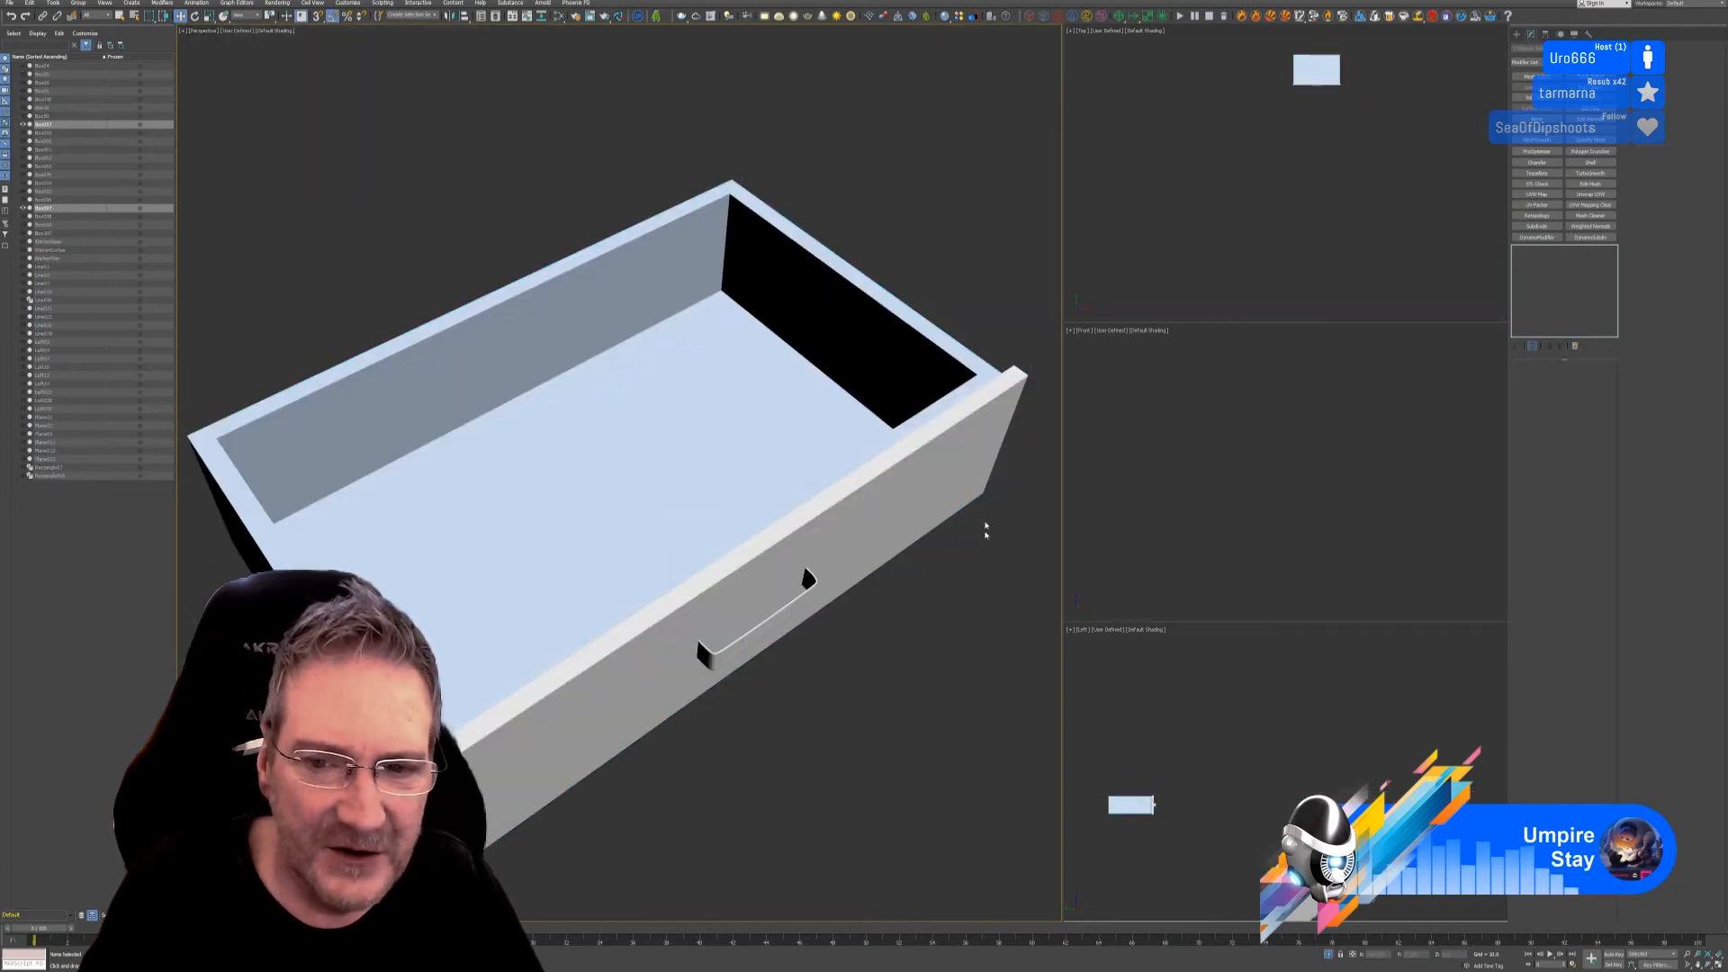
Step: Try attaching the drawer box to the top straight drawer front, and undo the attachment
left_click(928, 396)
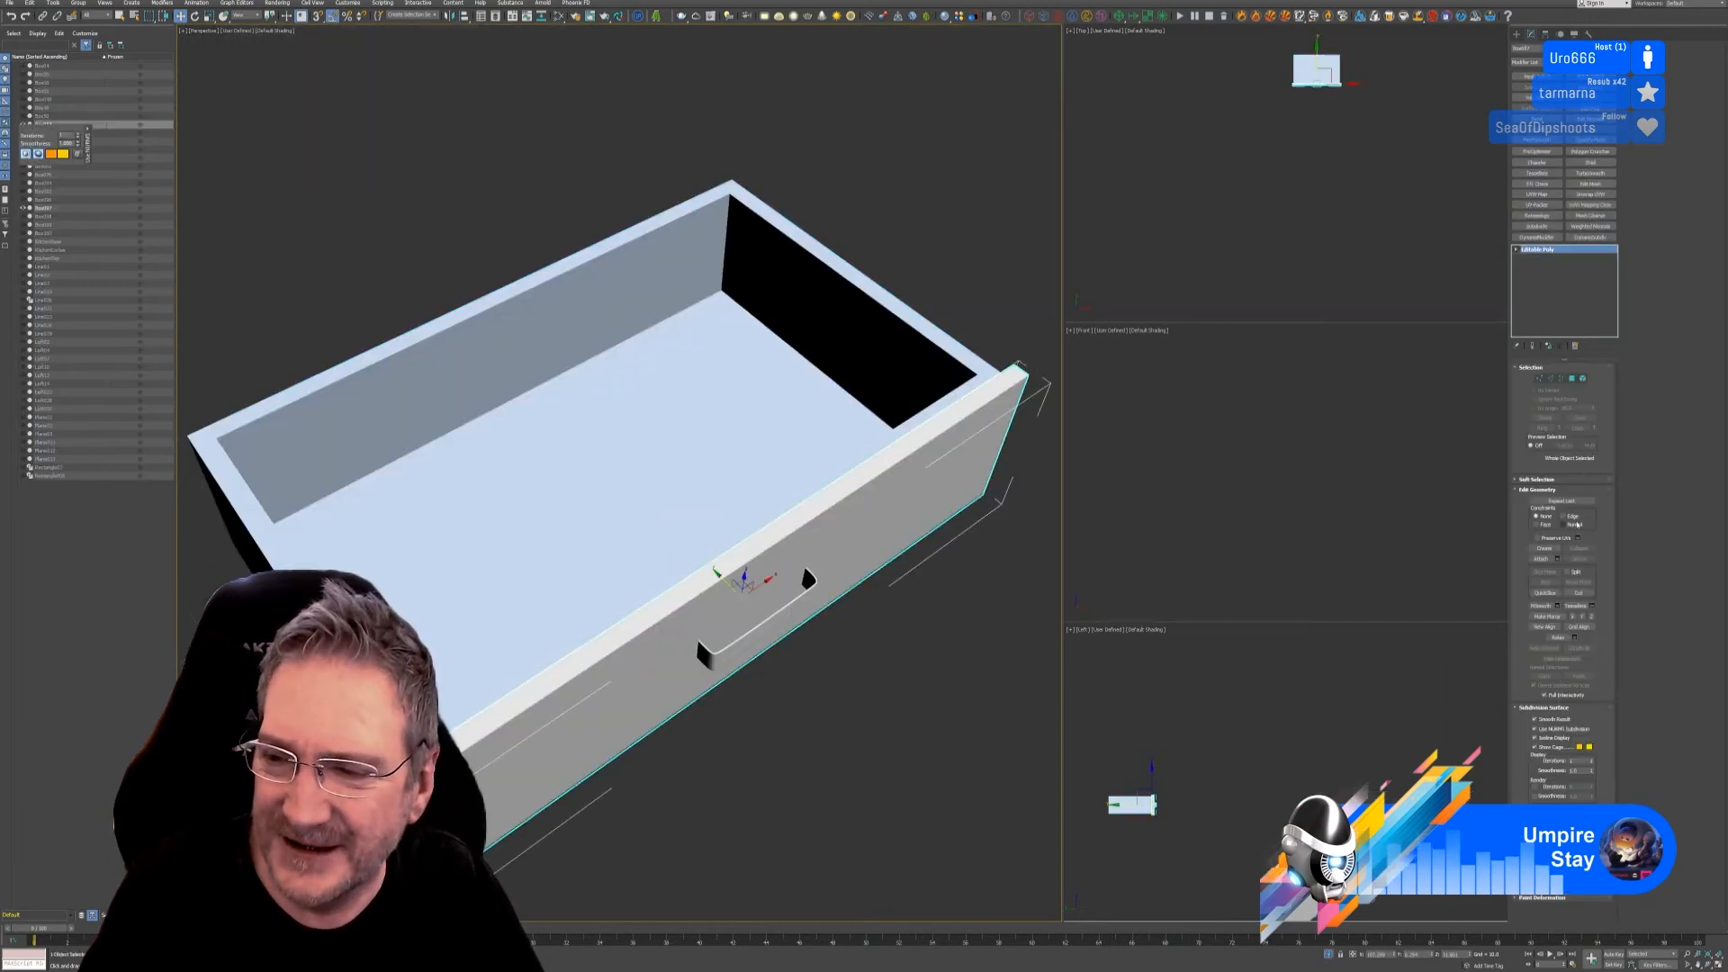
left_click(630, 521)
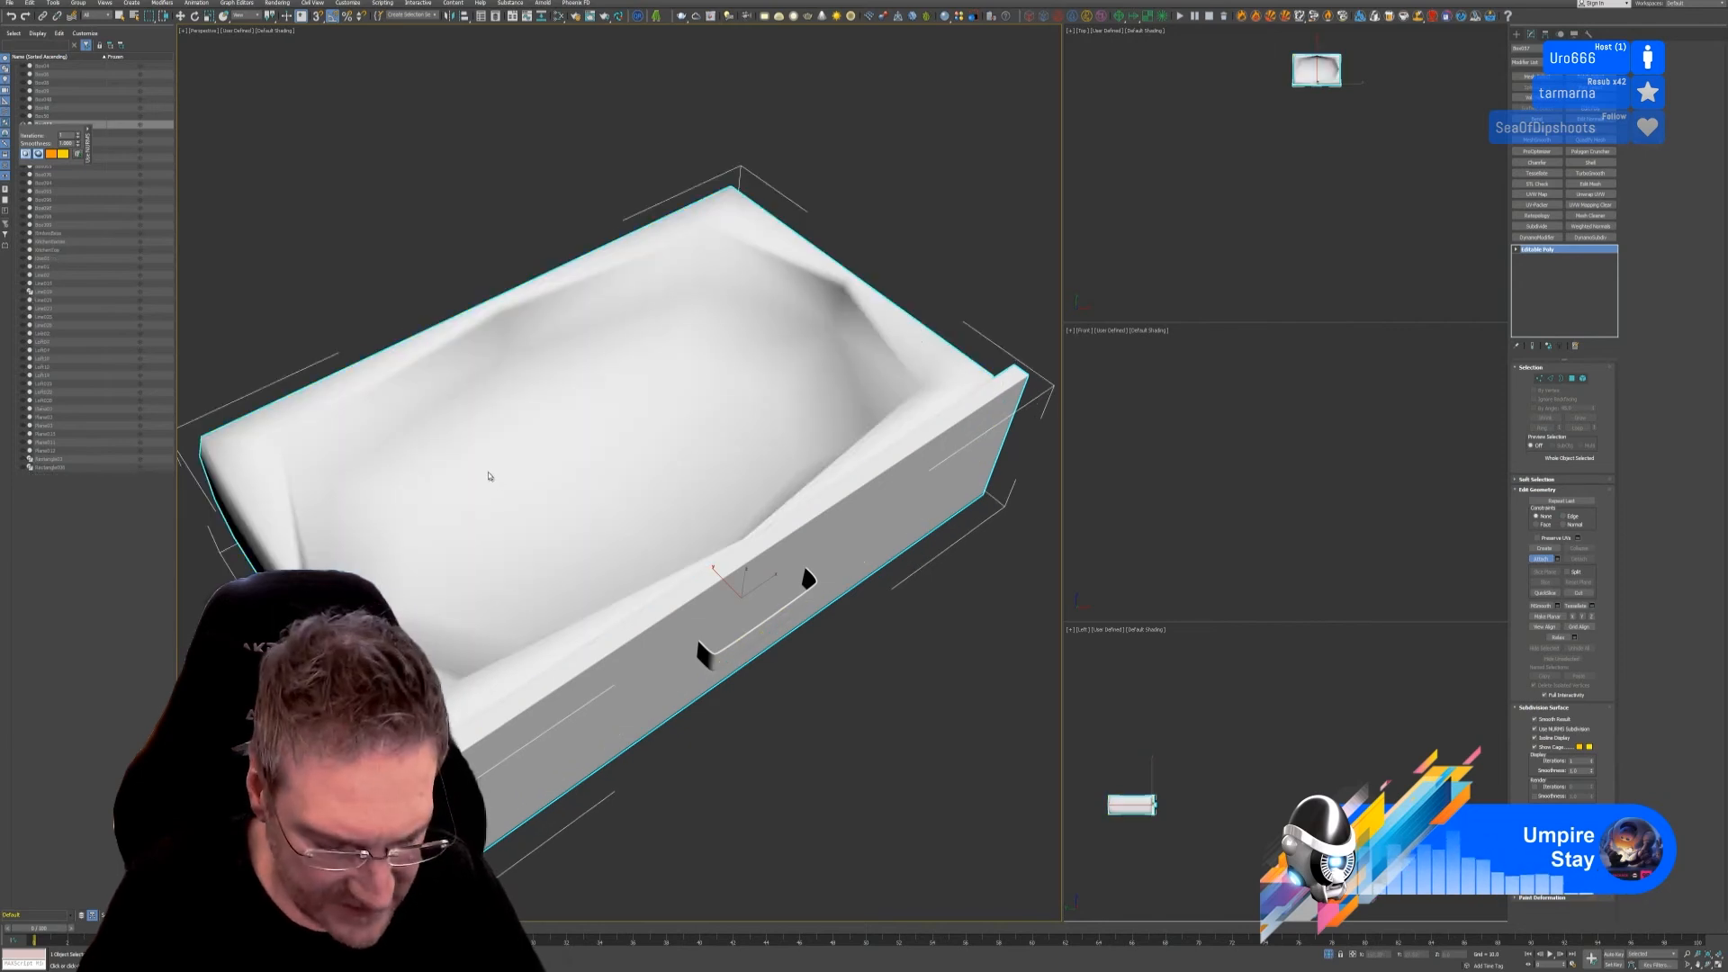
key("ctrl+z")
key("w")
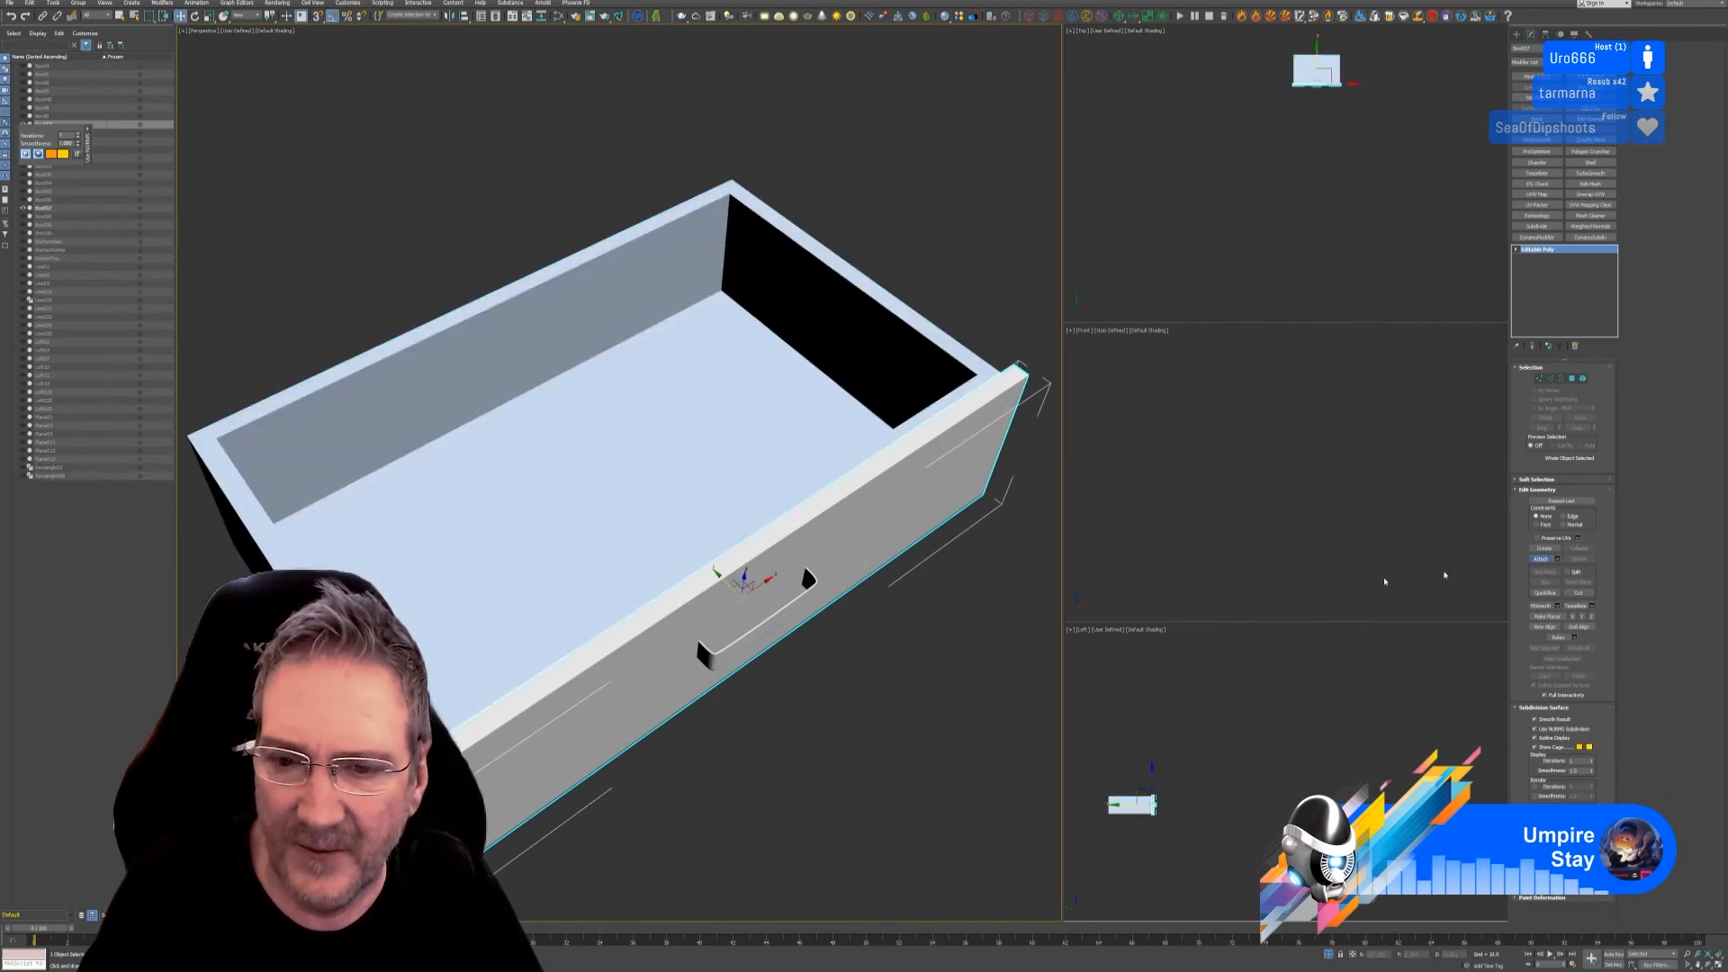
Step: Apply Reset XForm to the top straight drawer front and to its drawer box
left_click(1589, 34)
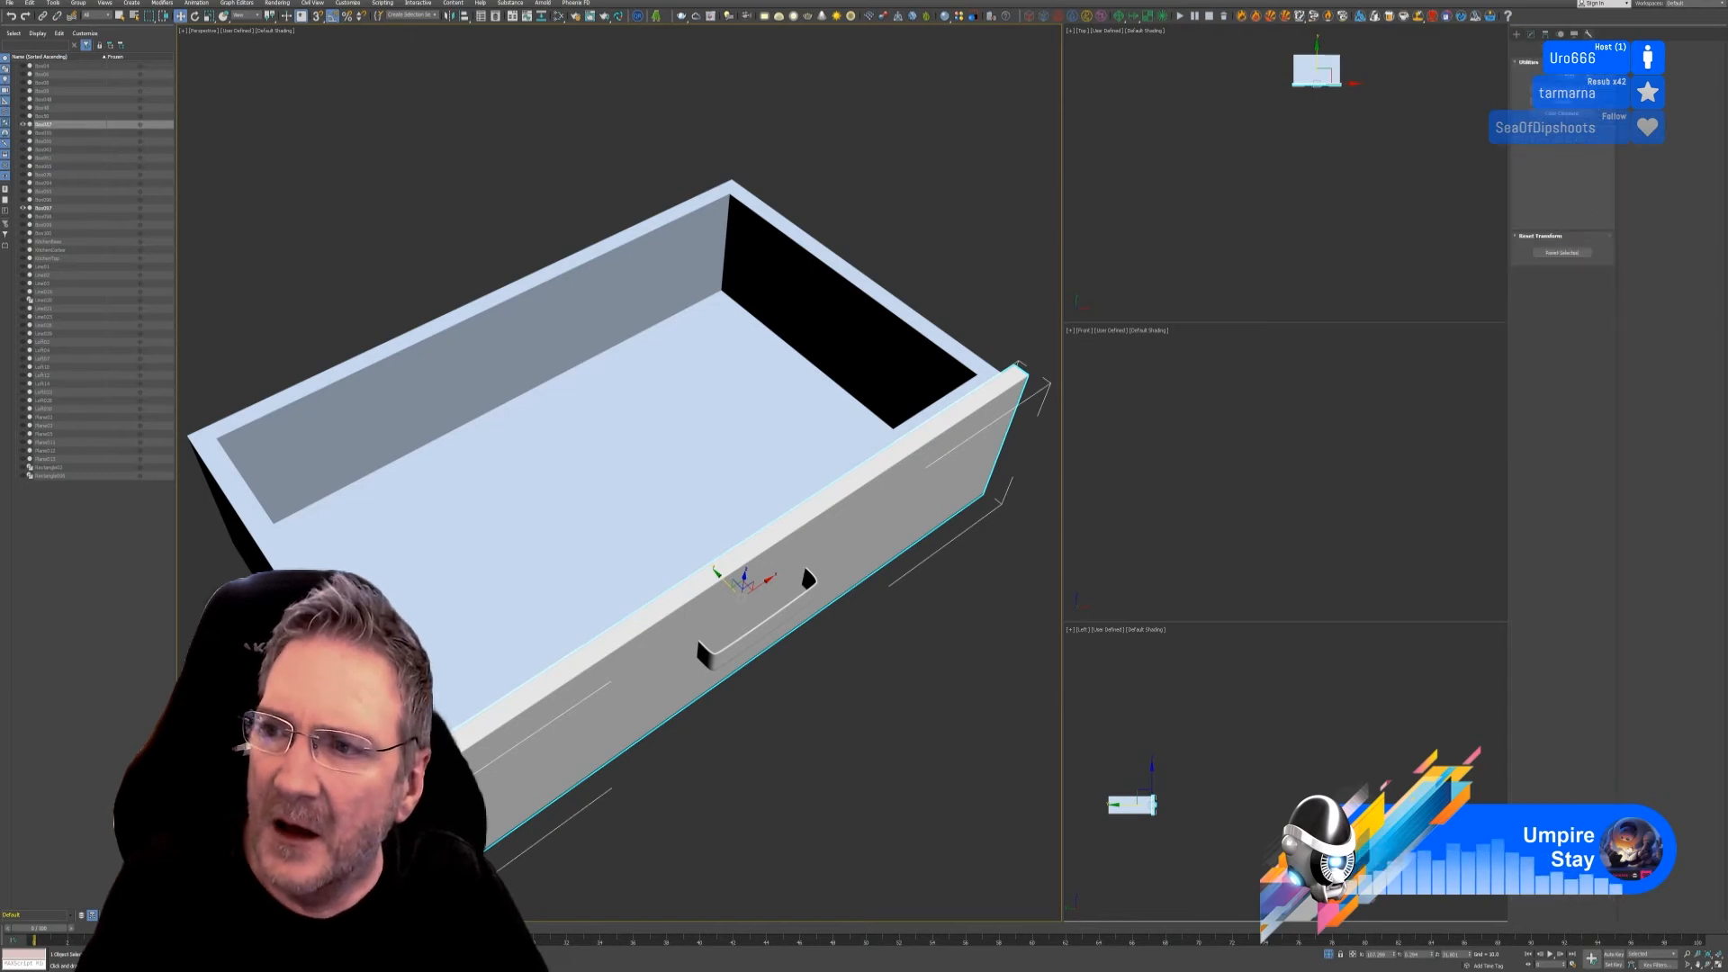
left_click(1561, 149)
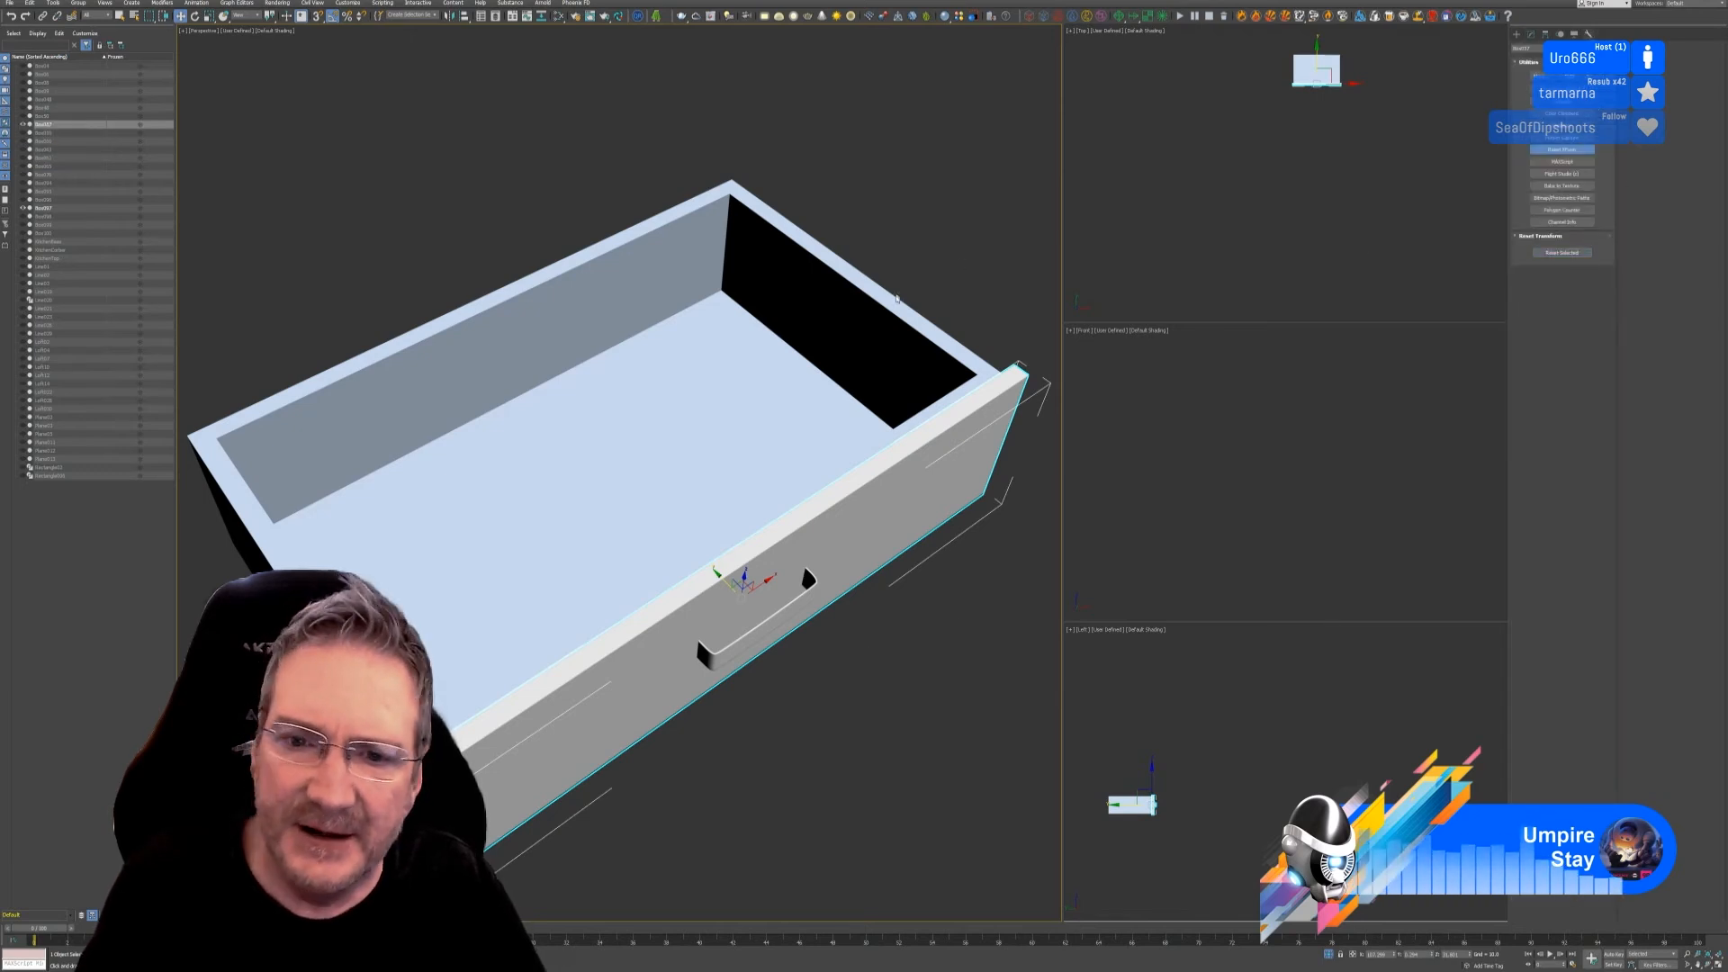
left_click(889, 303)
left_click(1566, 253)
left_click(1566, 253)
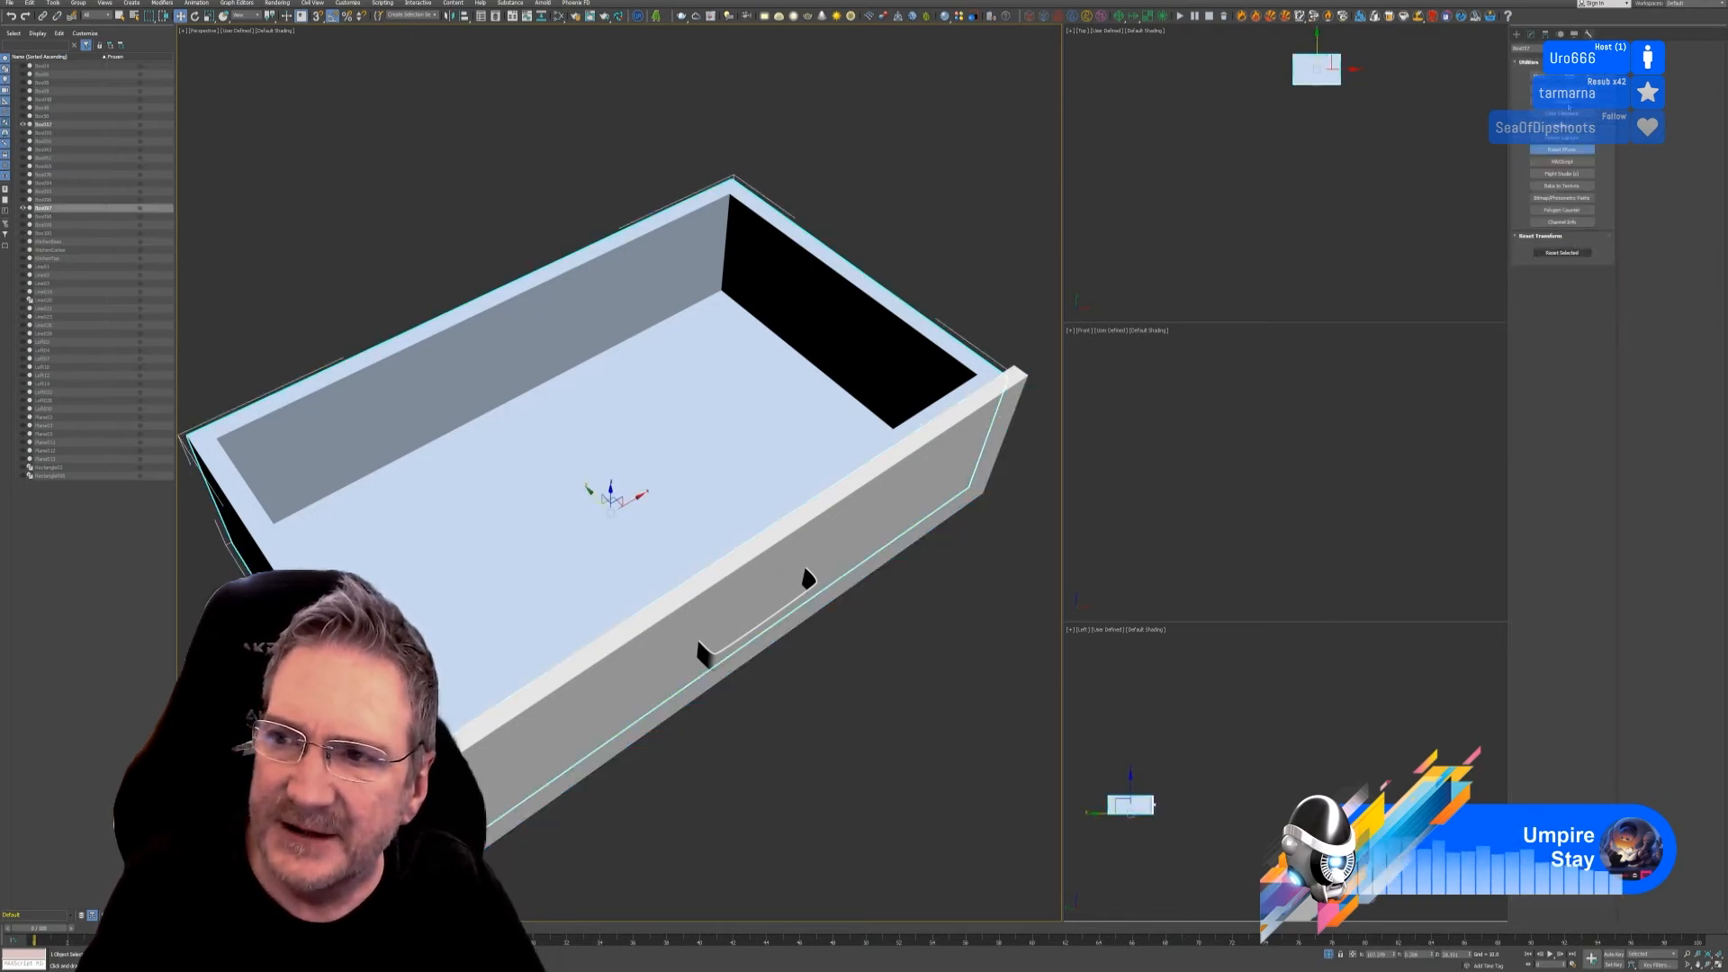
Step: Collapse the whole modifier stack of the drawer box and of the top straight drawer front
right_click(1539, 257)
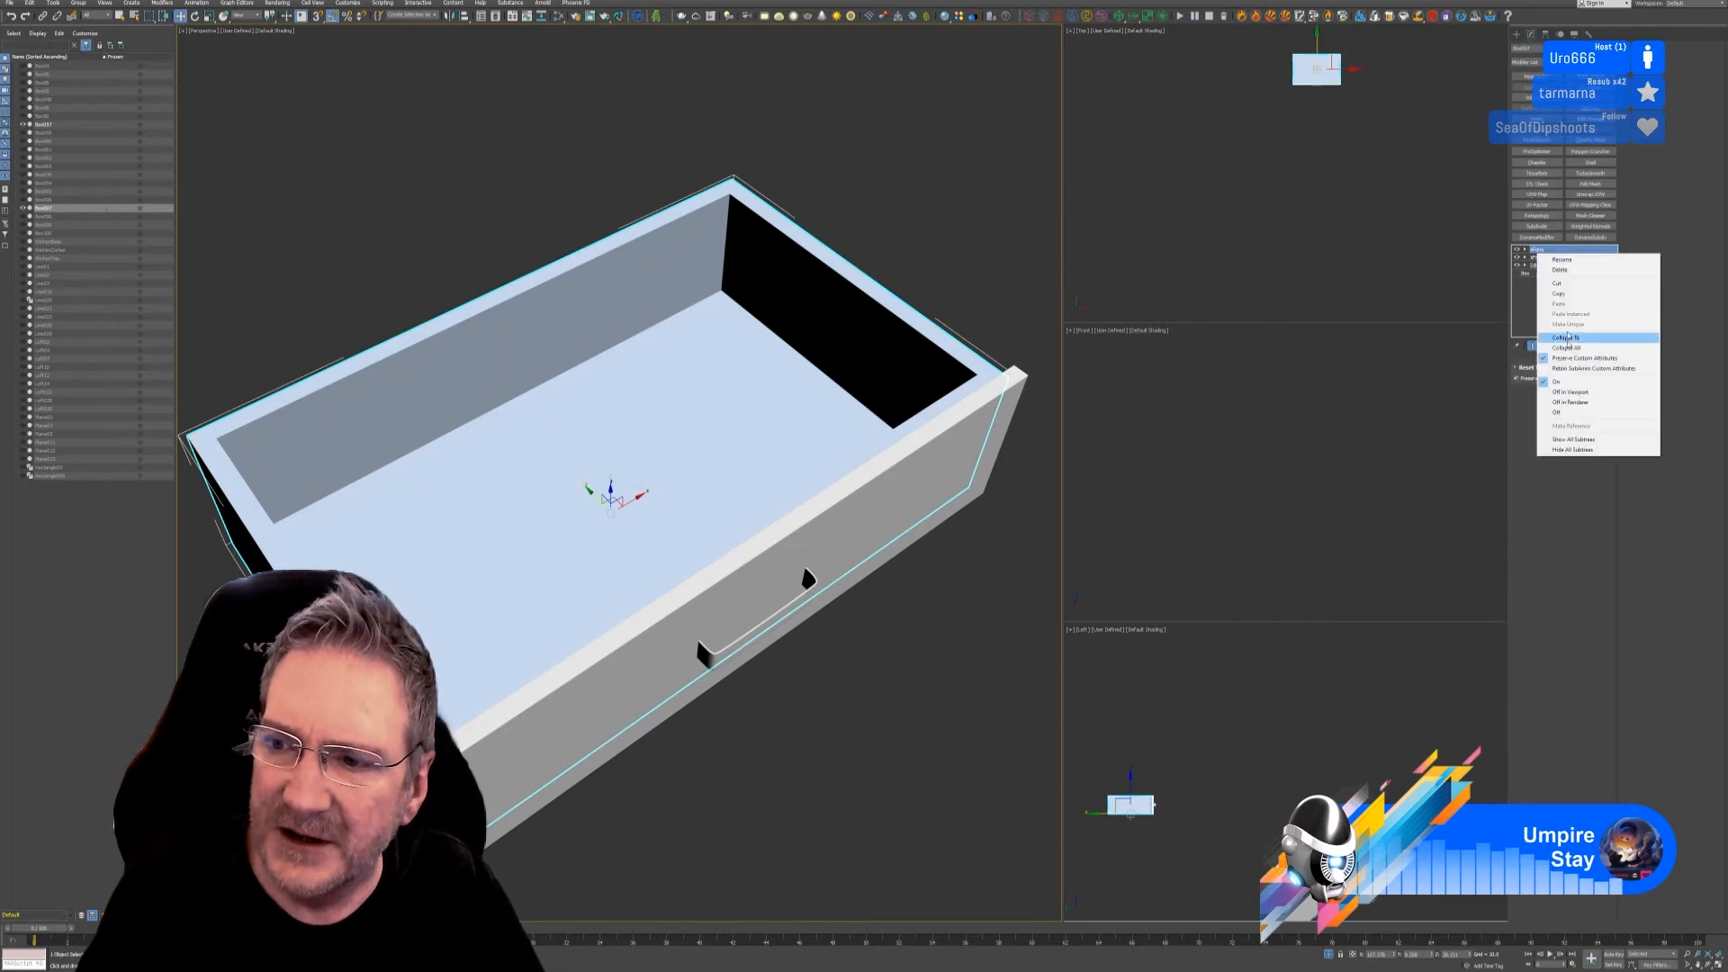
left_click(1584, 354)
left_click(907, 512)
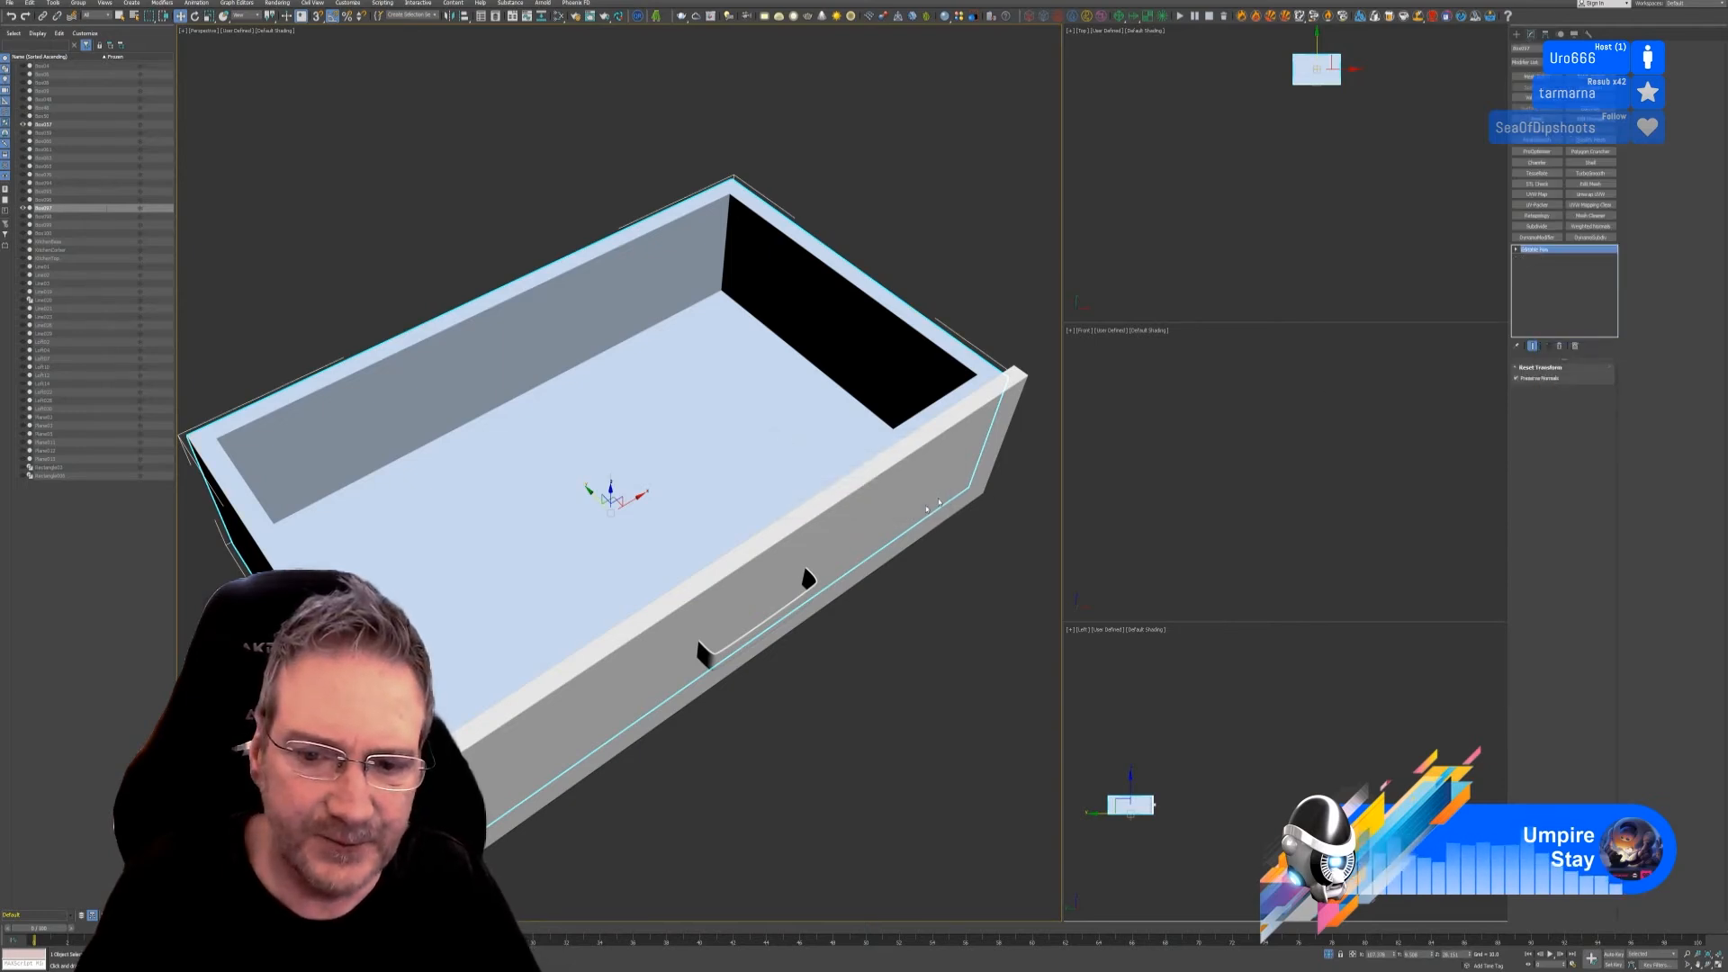
left_click(998, 390)
left_click(1531, 250)
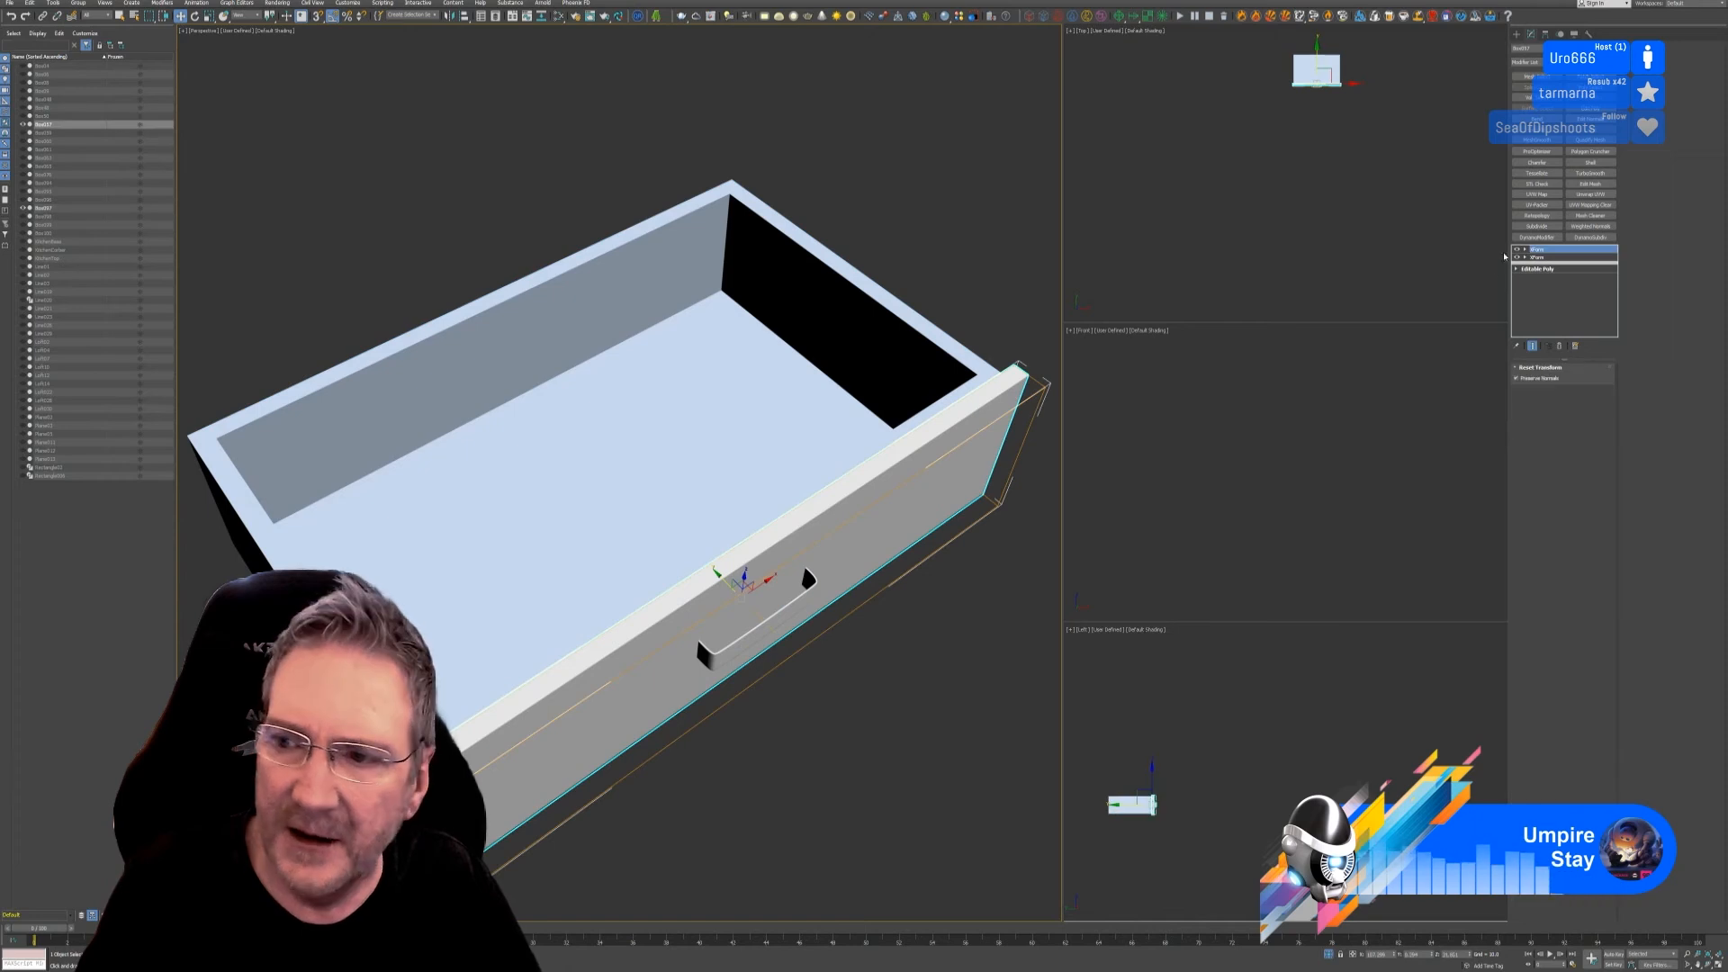
right_click(1542, 251)
left_click(1535, 274)
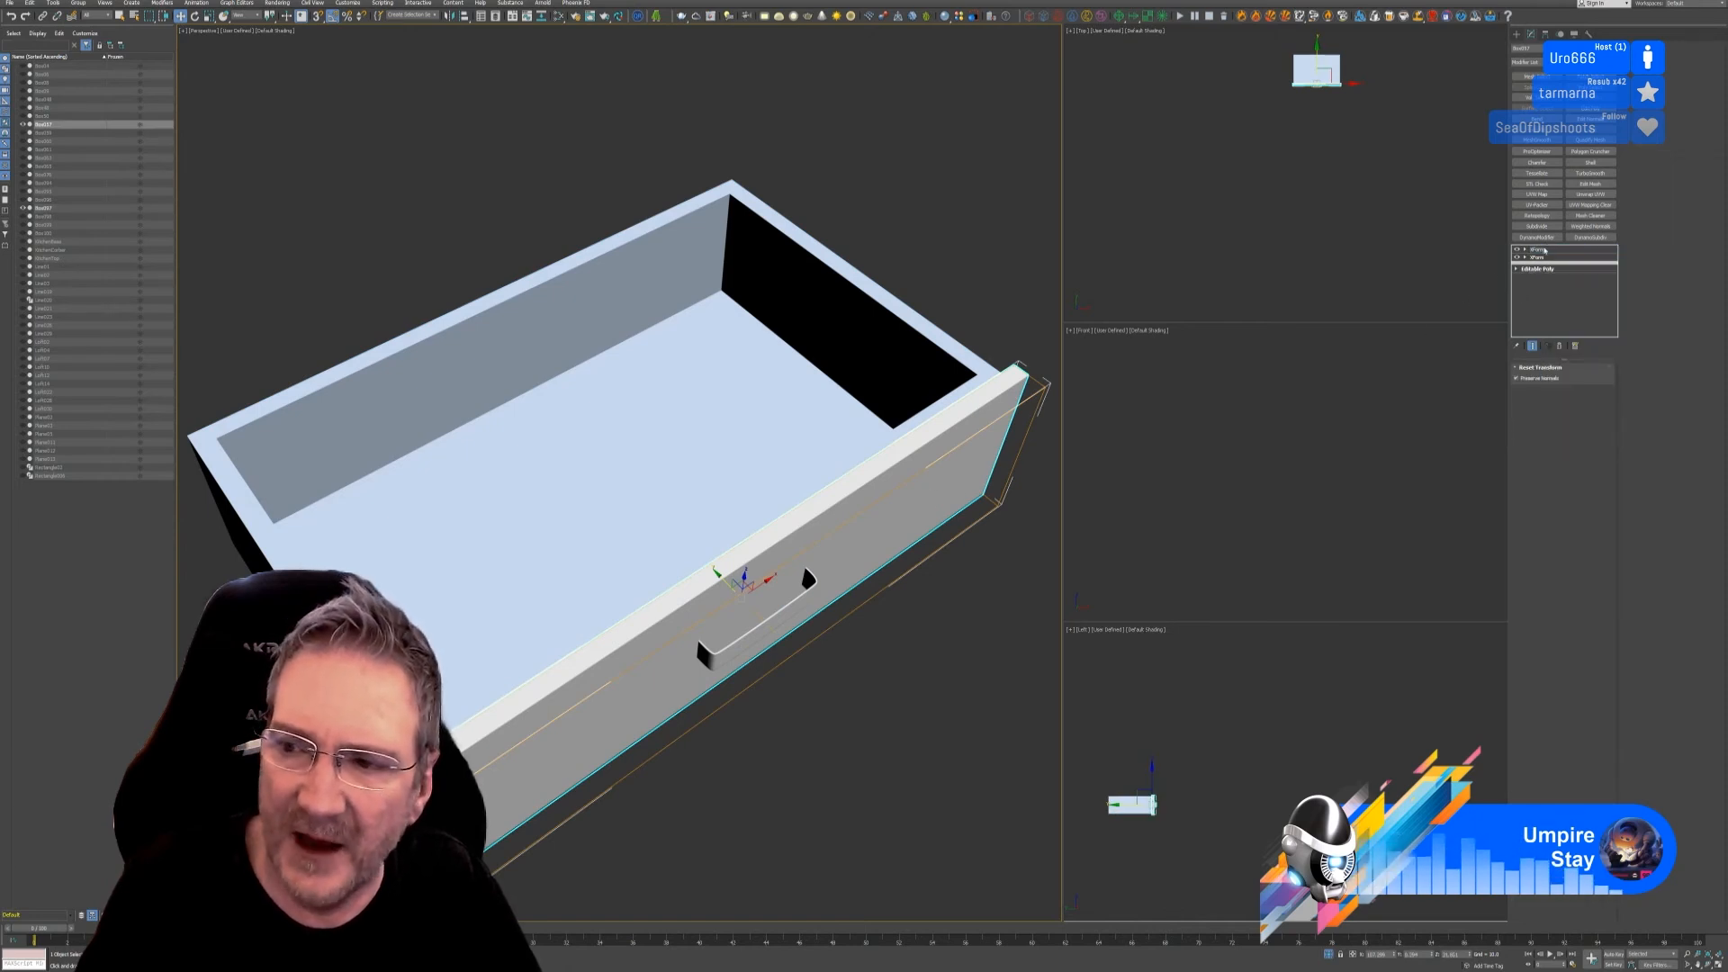
right_click(1540, 251)
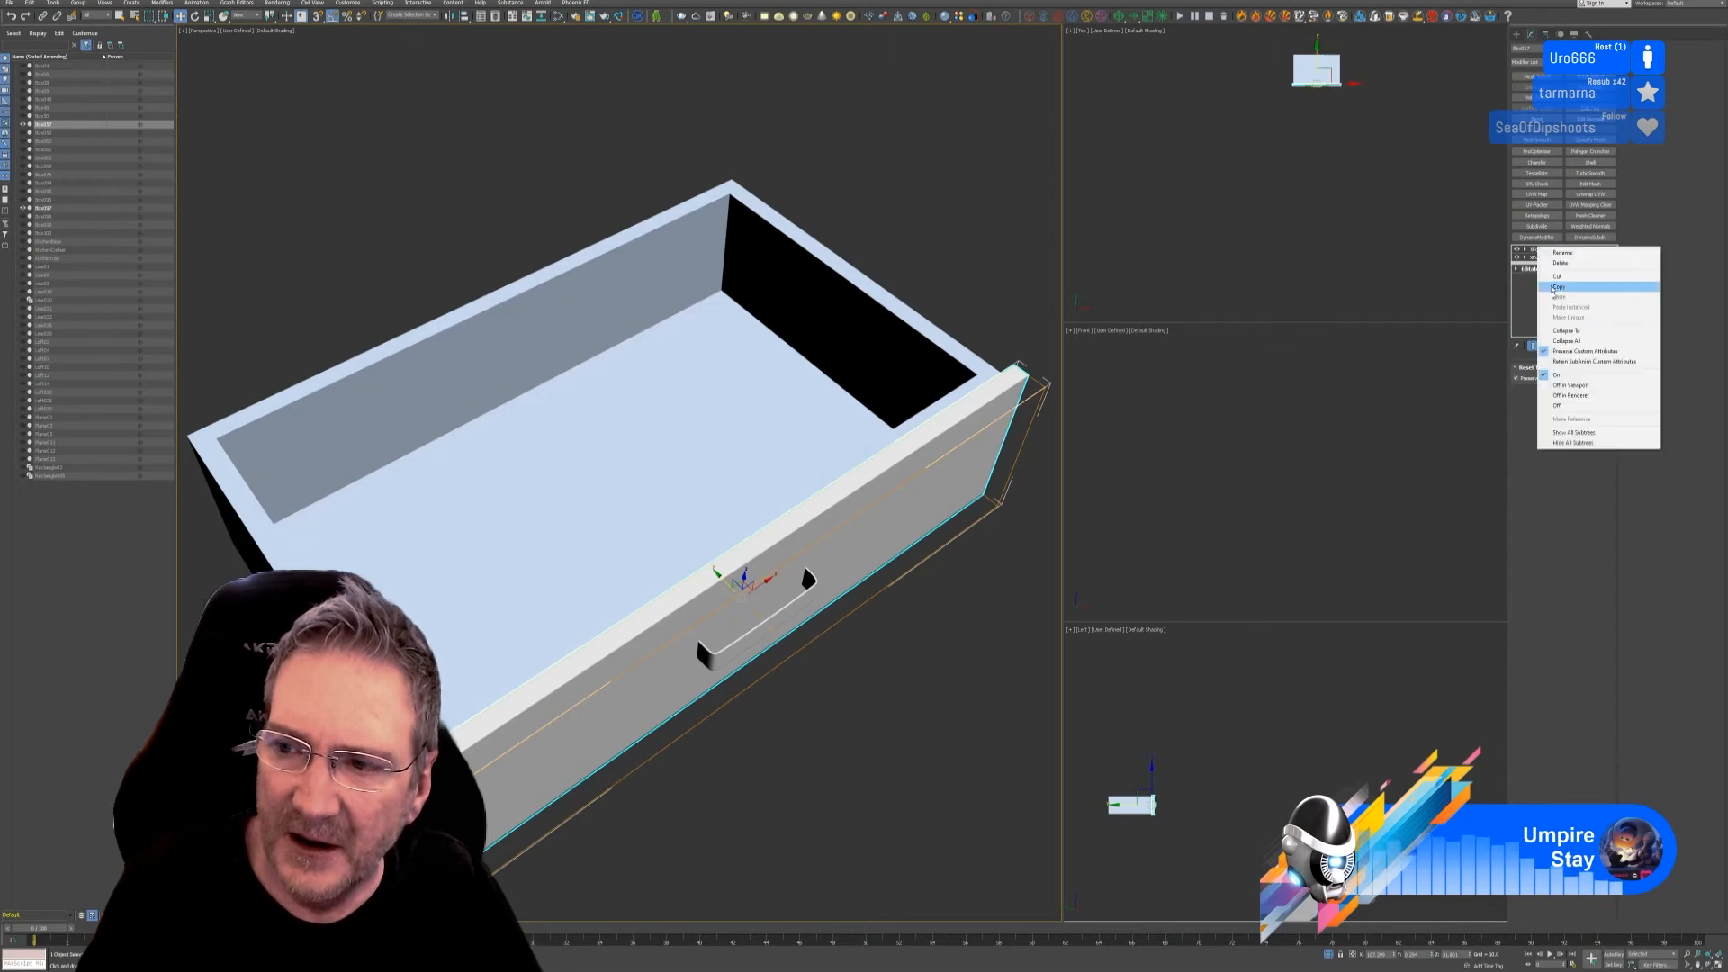
left_click(1557, 343)
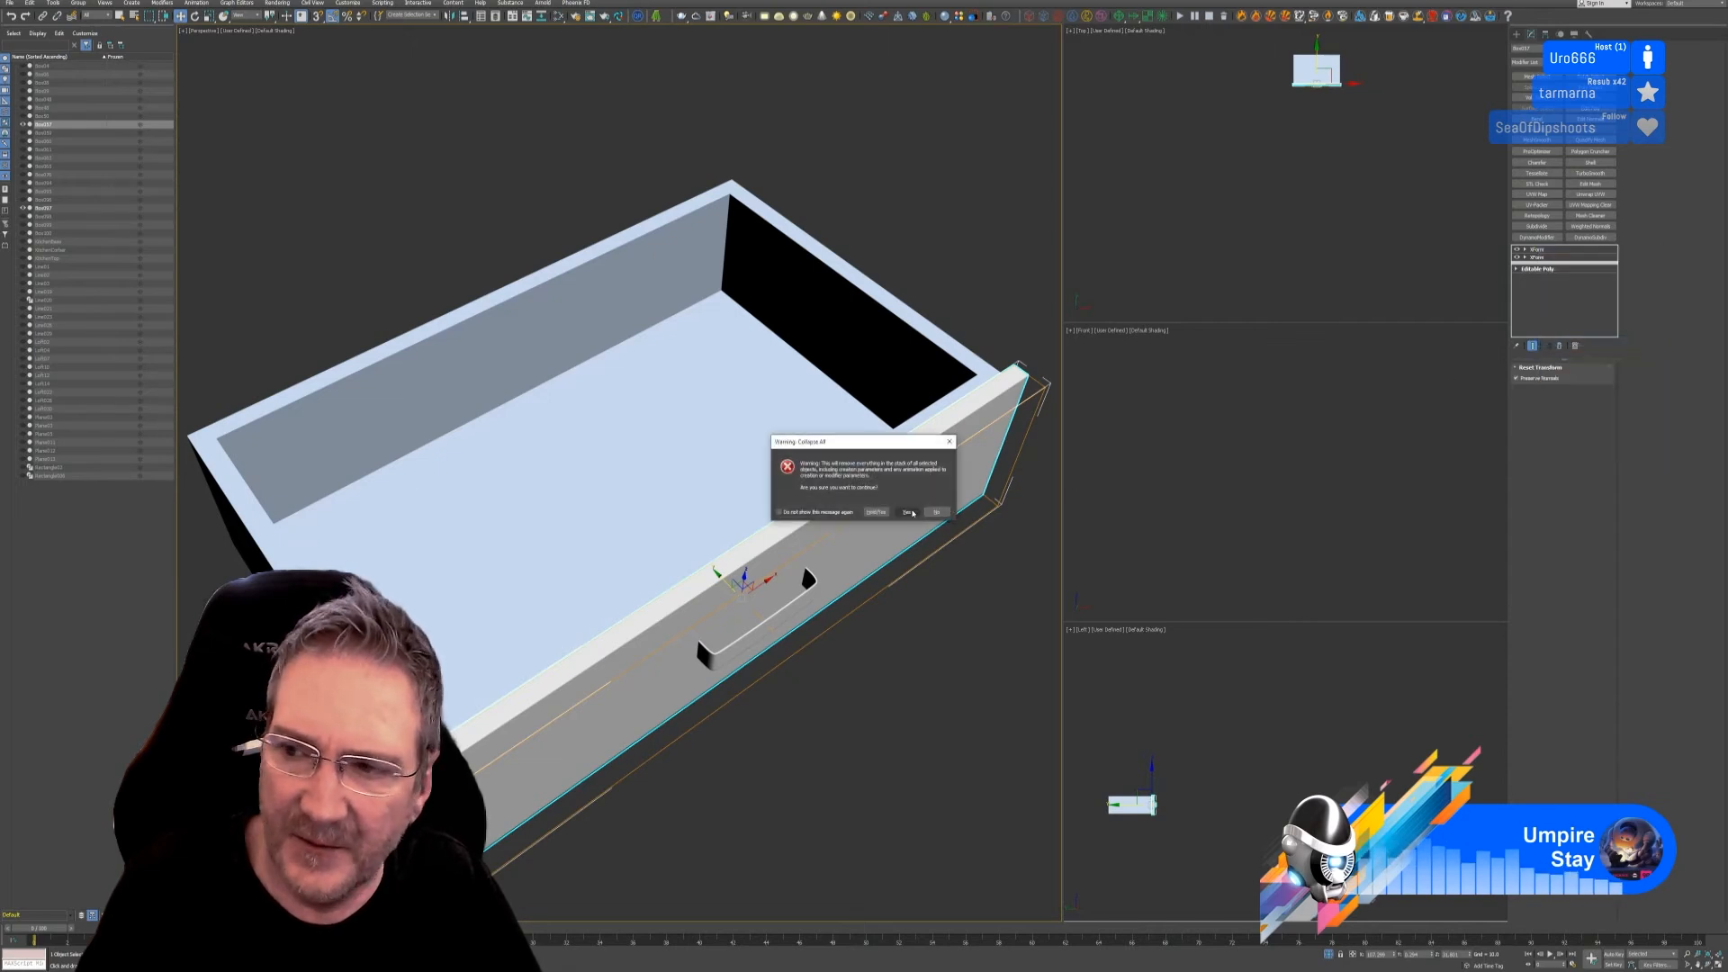
left_click(910, 512)
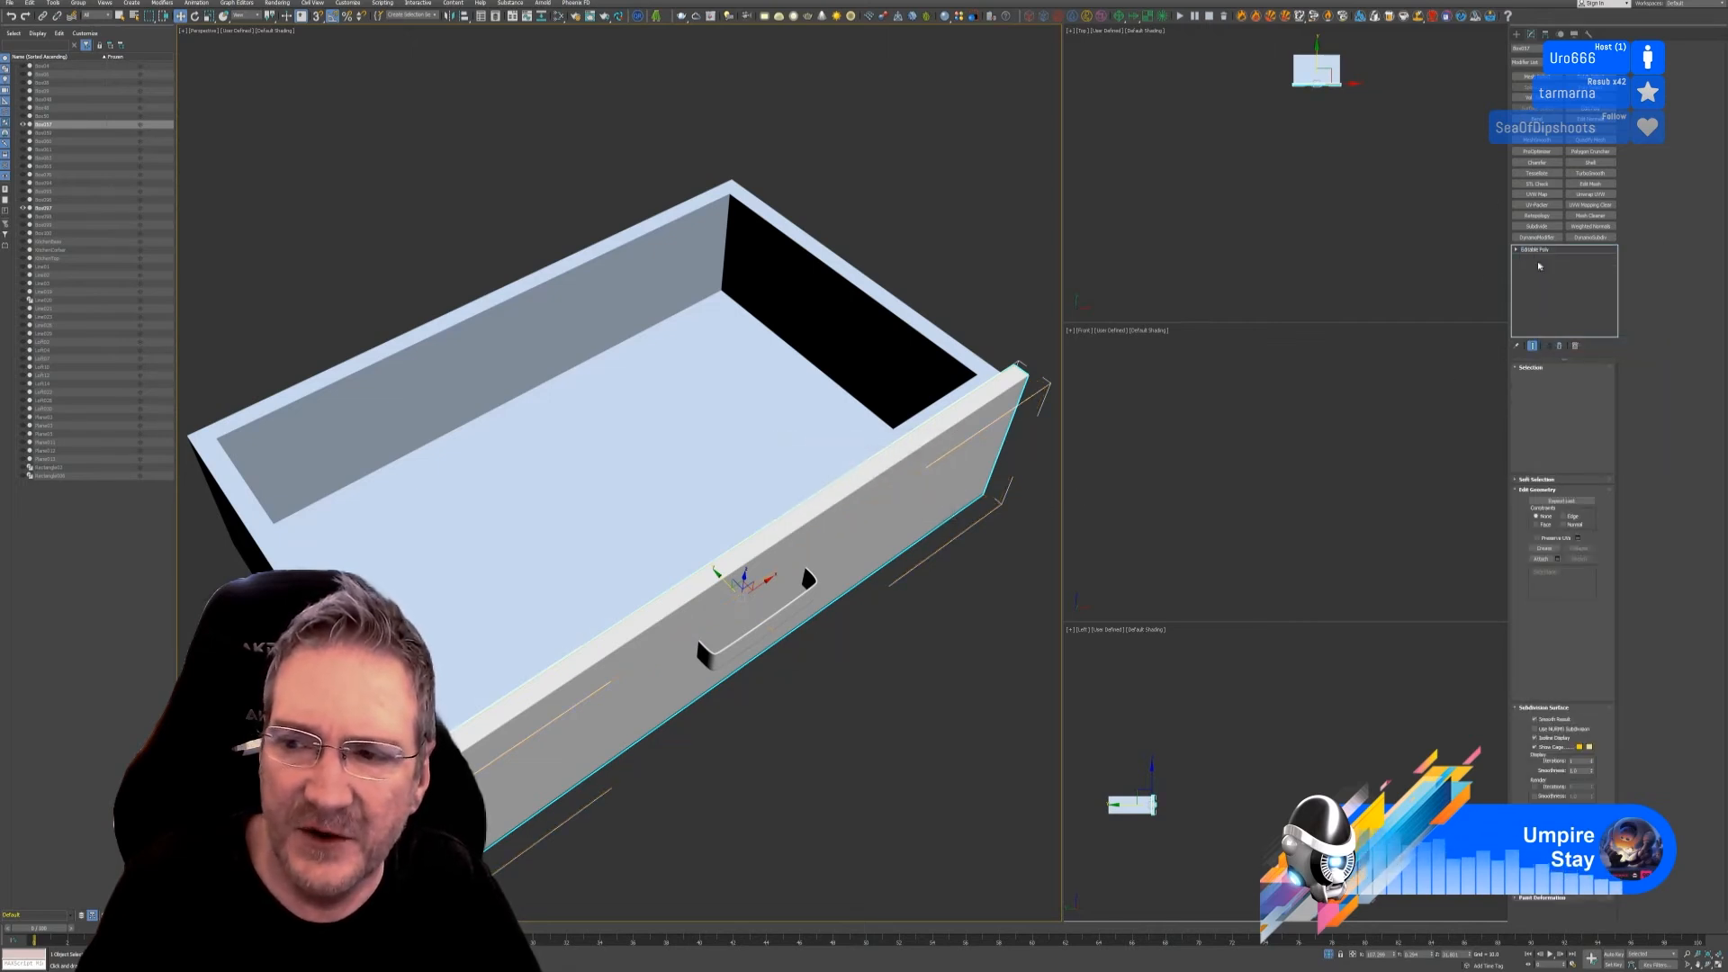
Step: Attach the drawer box to the top straight drawer front as one object, and exit isolation
left_click(1540, 559)
left_click(936, 349)
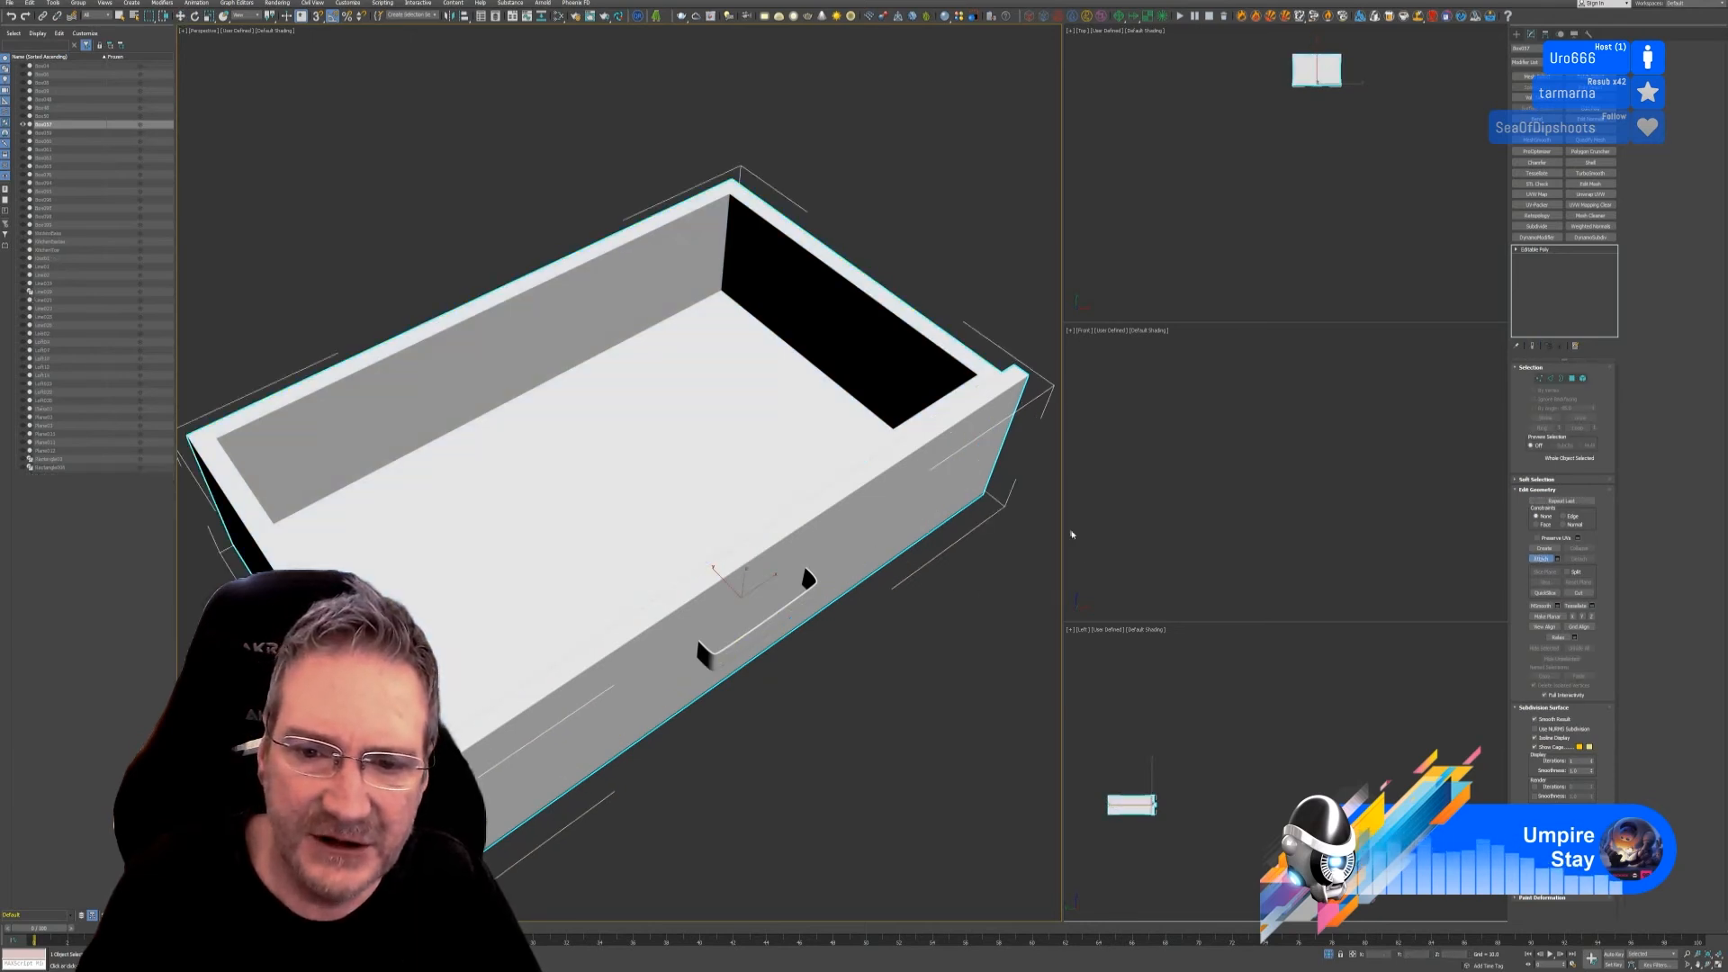
key("w")
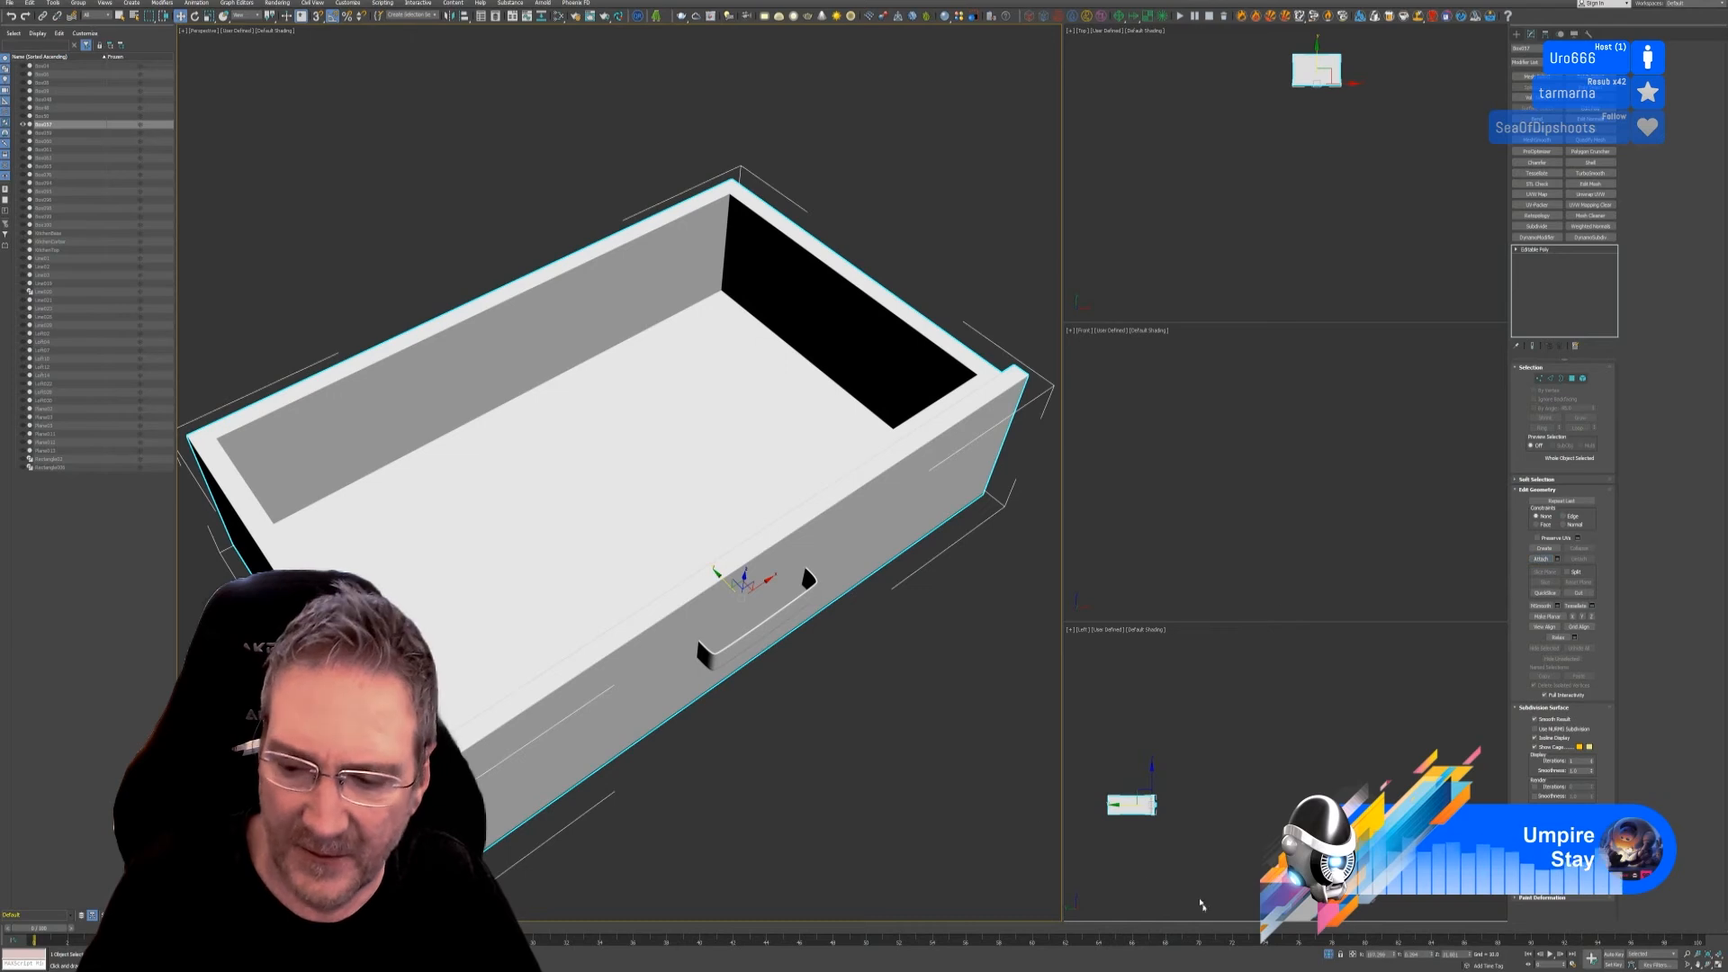
key("alt+q")
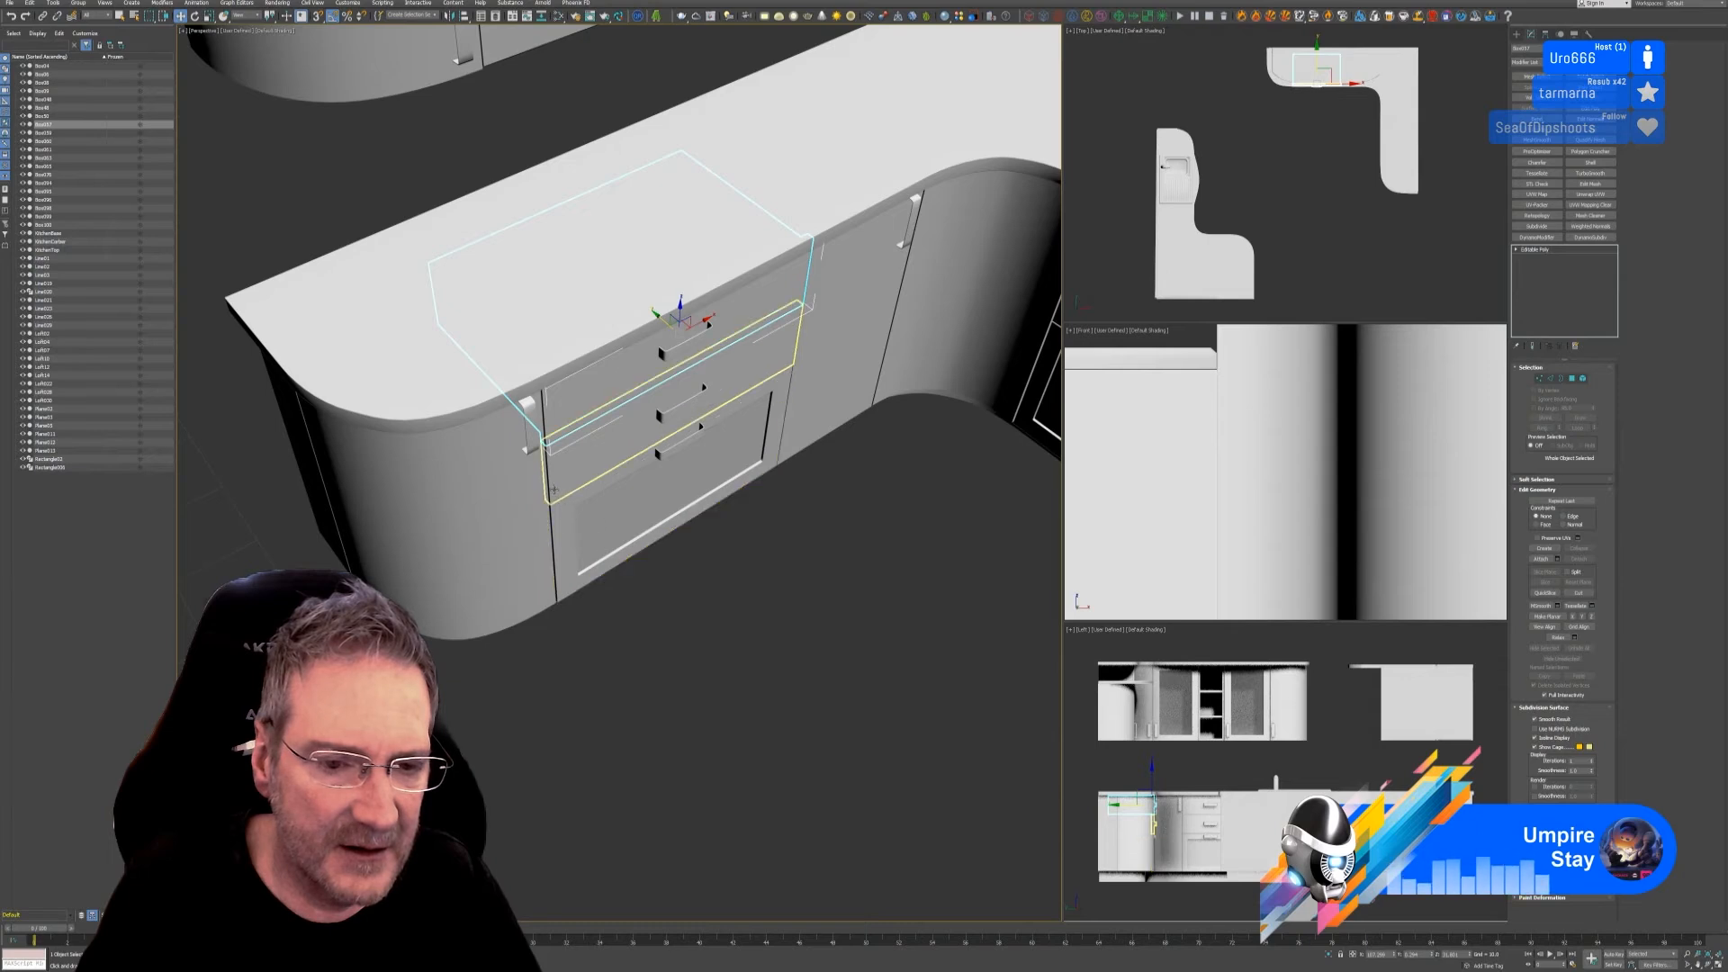
Step: Display the perspective view in wireframe and select the drawer box behind the bottom panelled drawer front
scroll(597, 514, "up", 2)
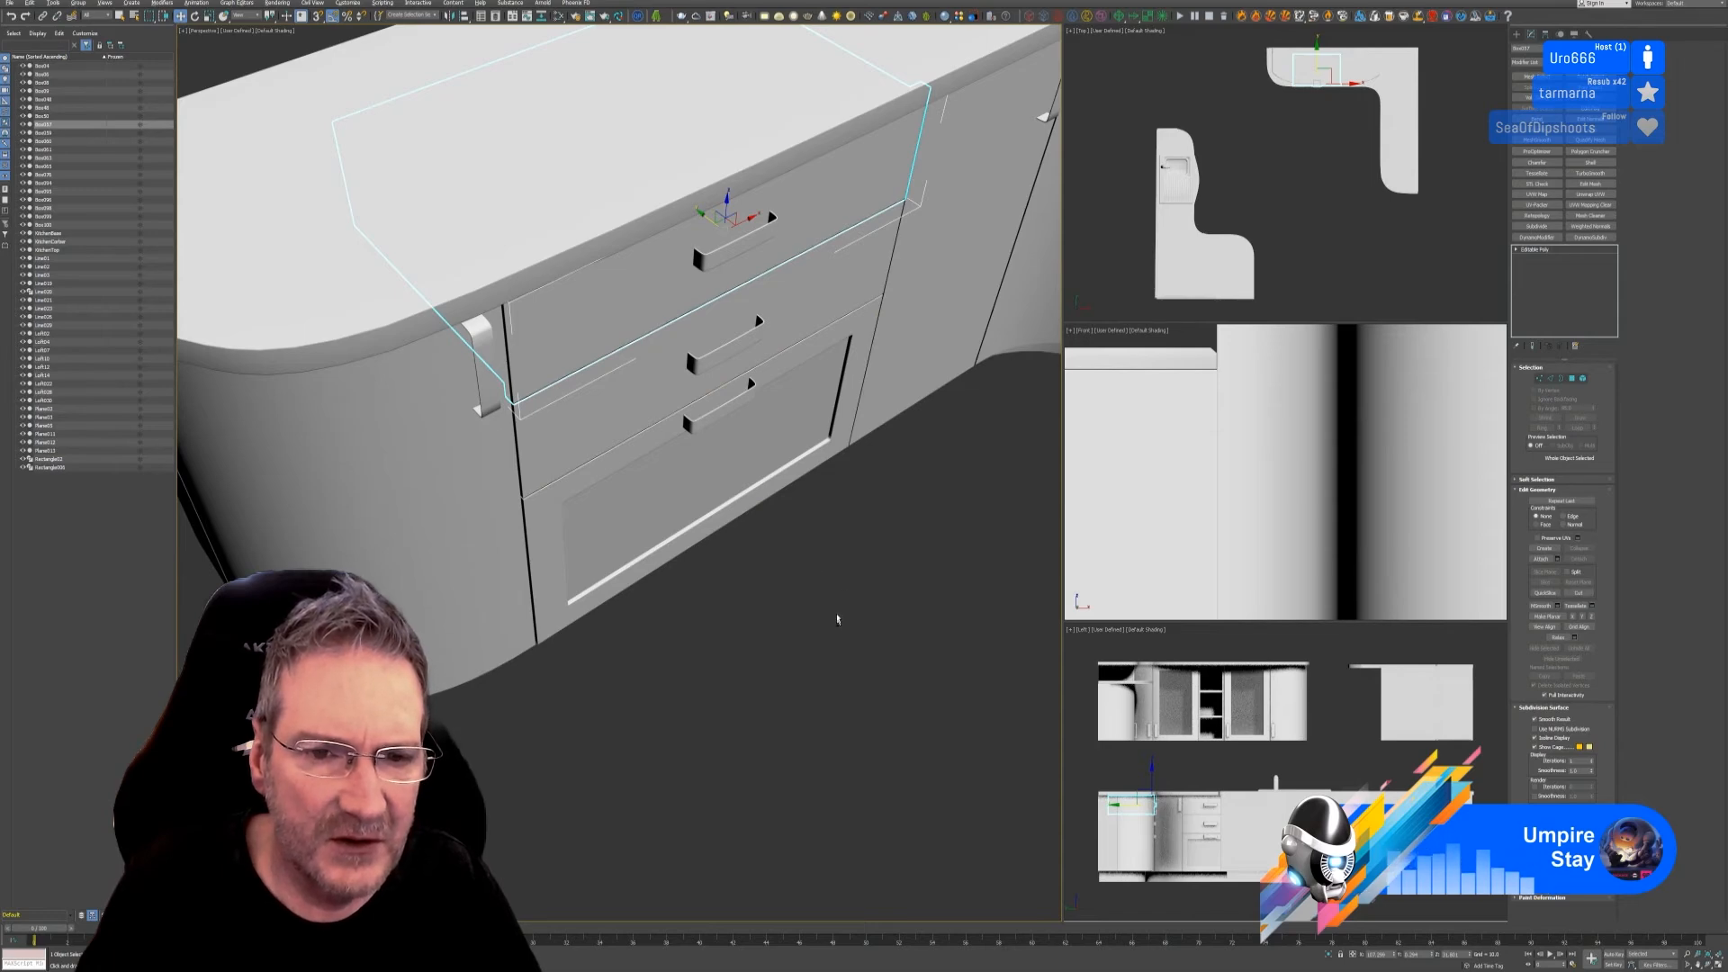
middle_click_drag(836, 619, 773, 582, "alt")
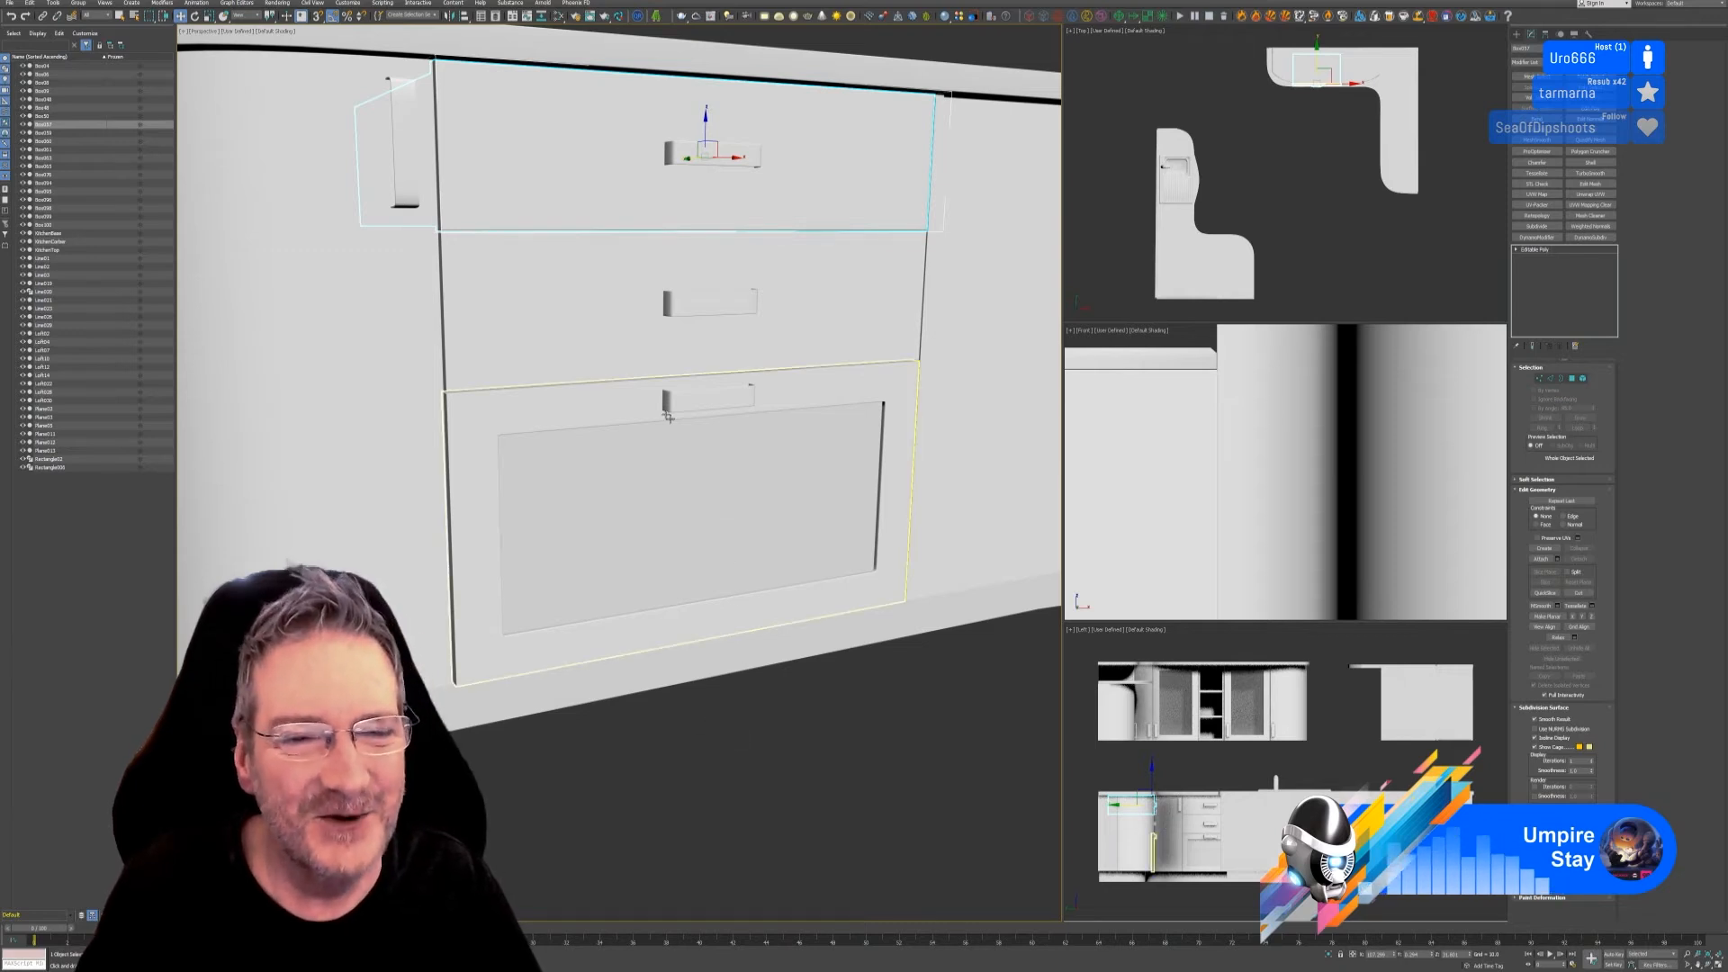
scroll(664, 475, "down", 3)
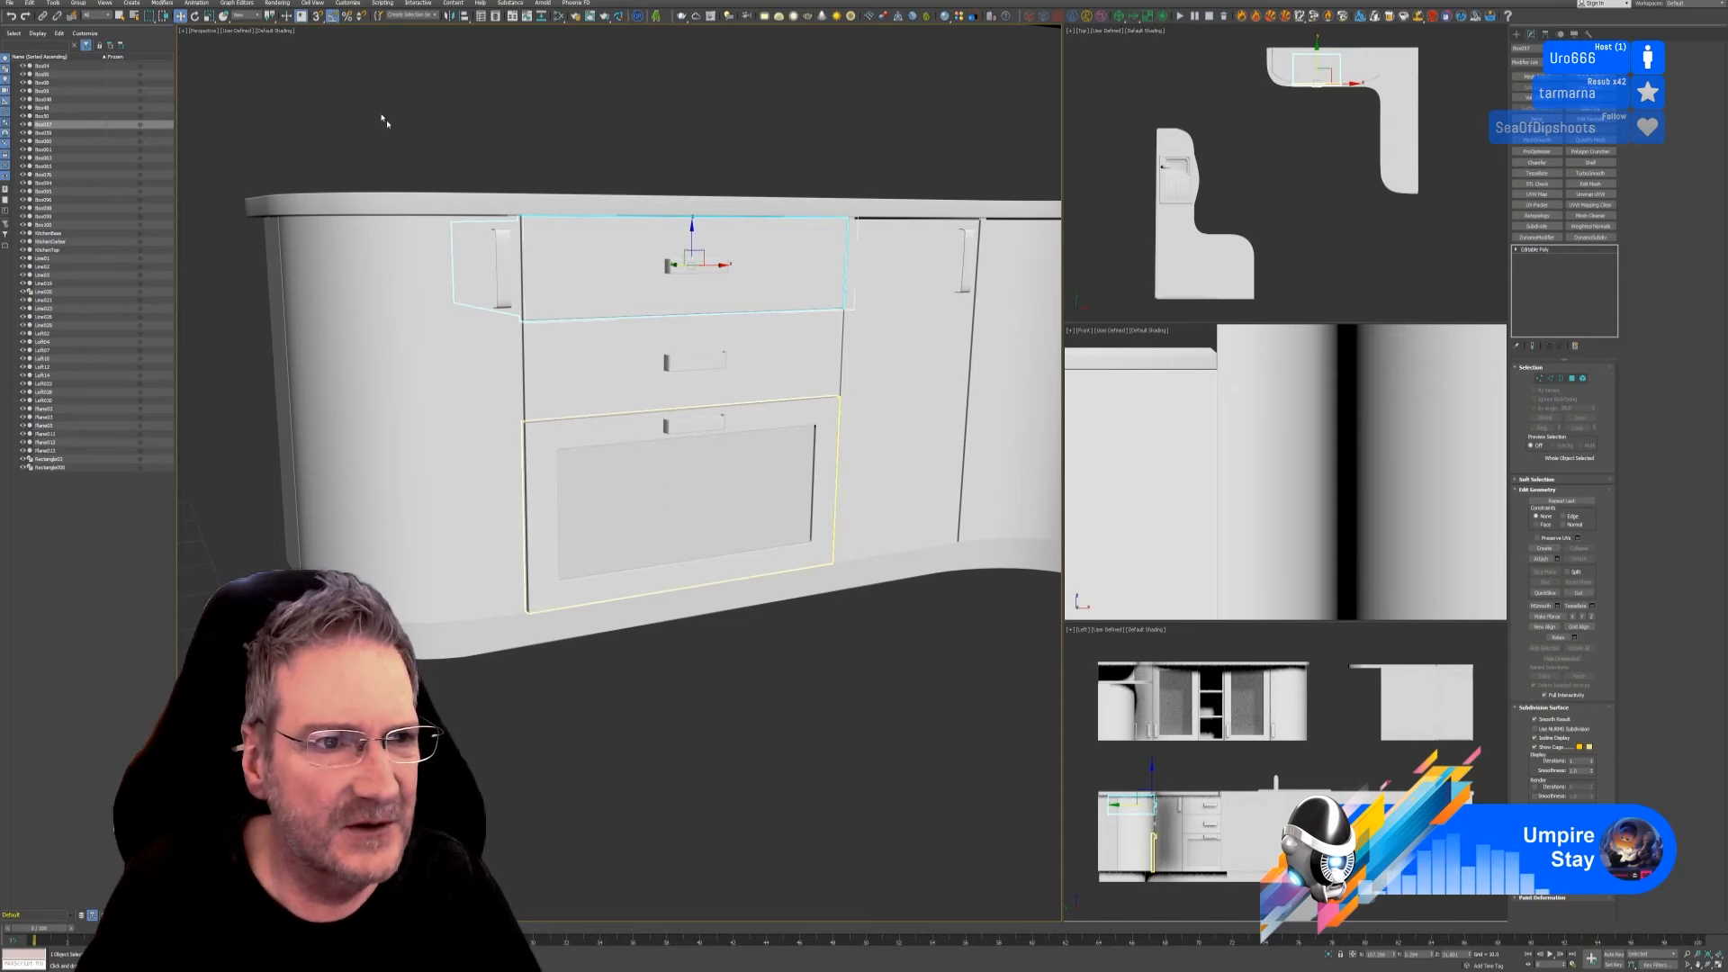
left_click(283, 33)
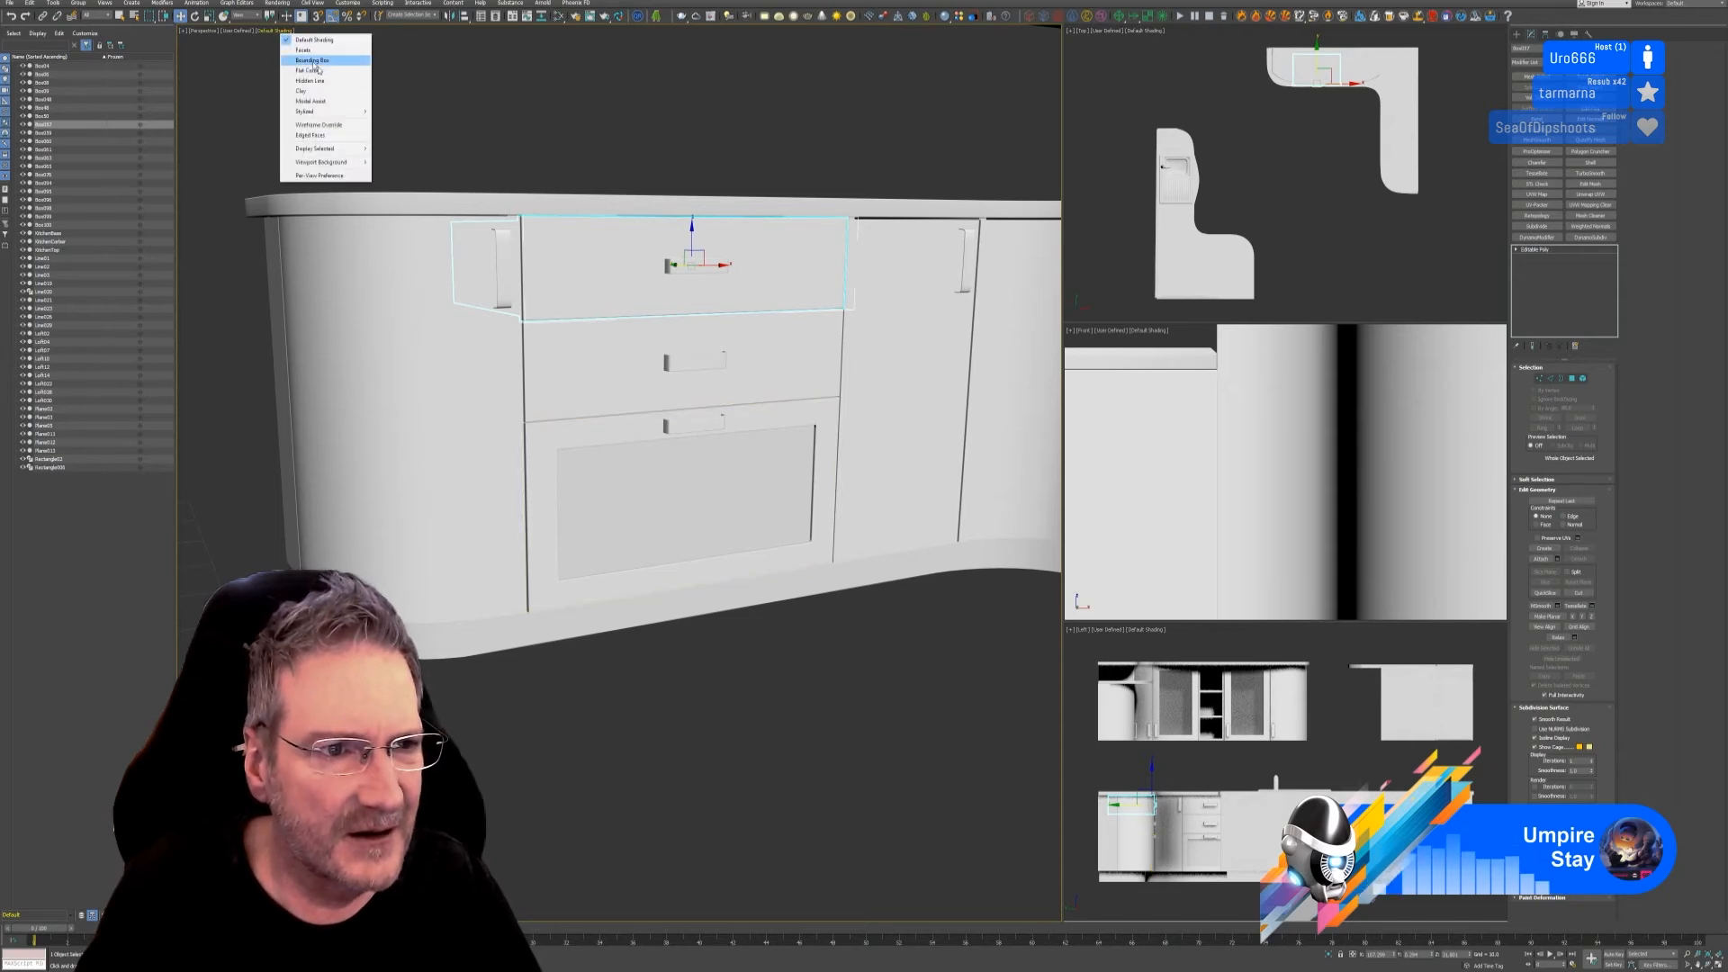
left_click(319, 128)
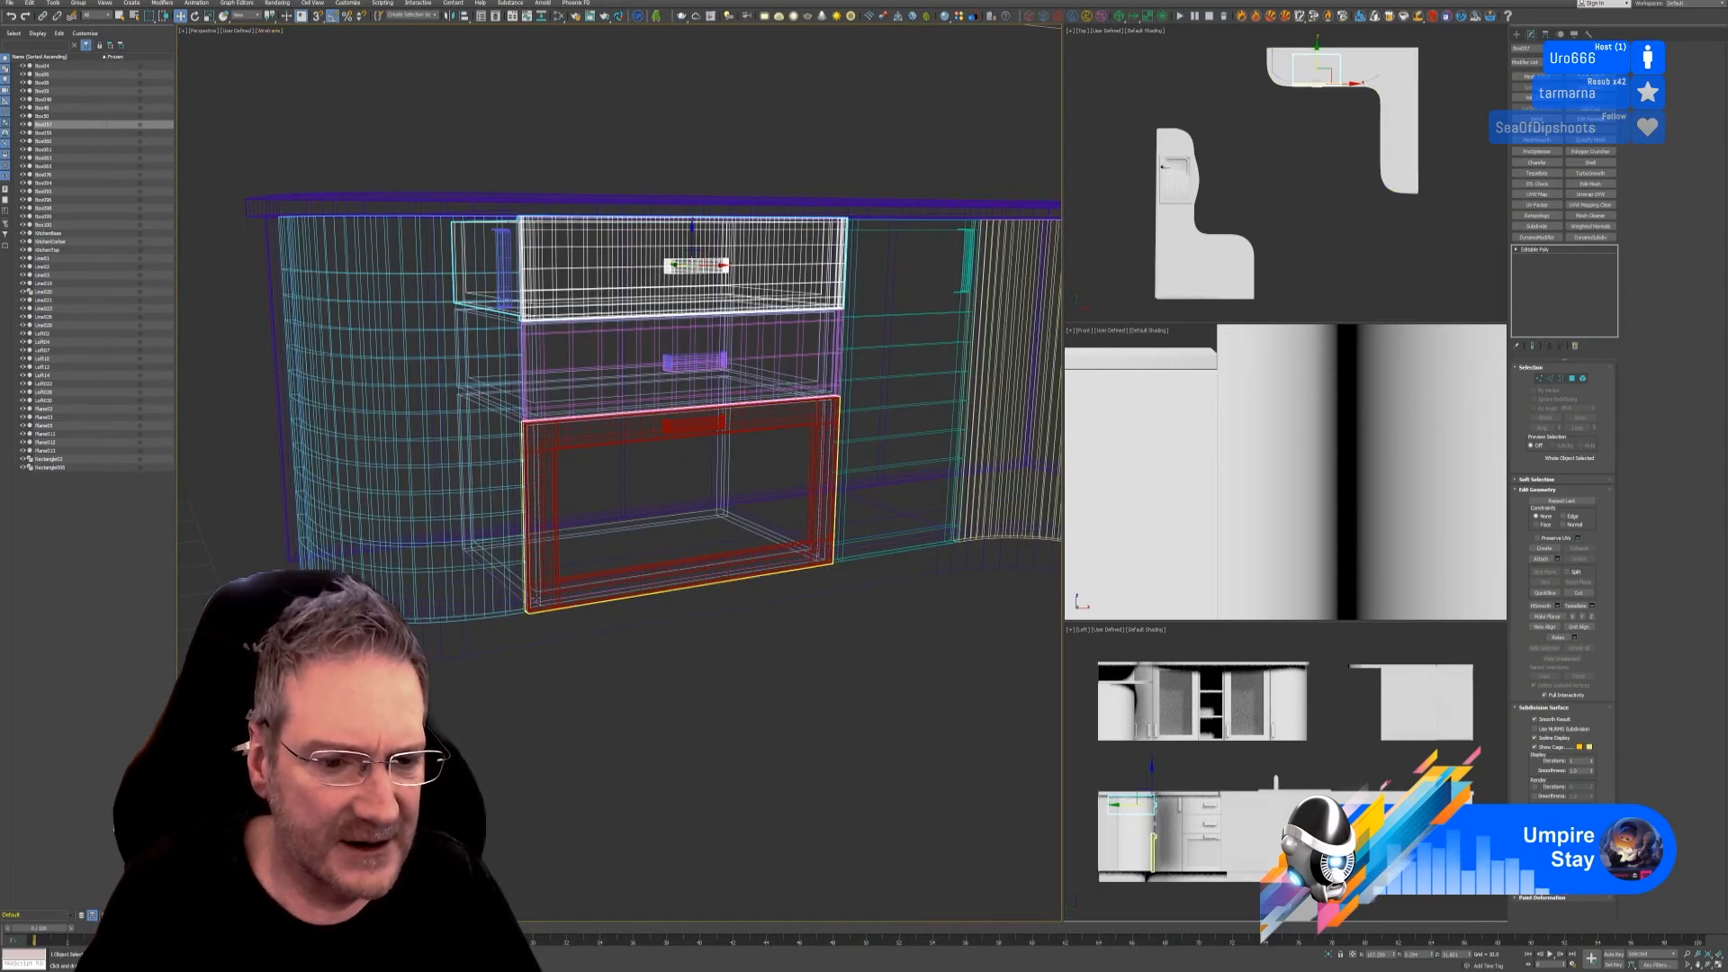
scroll(498, 563, "up", 5)
scroll(497, 565, "up", 3)
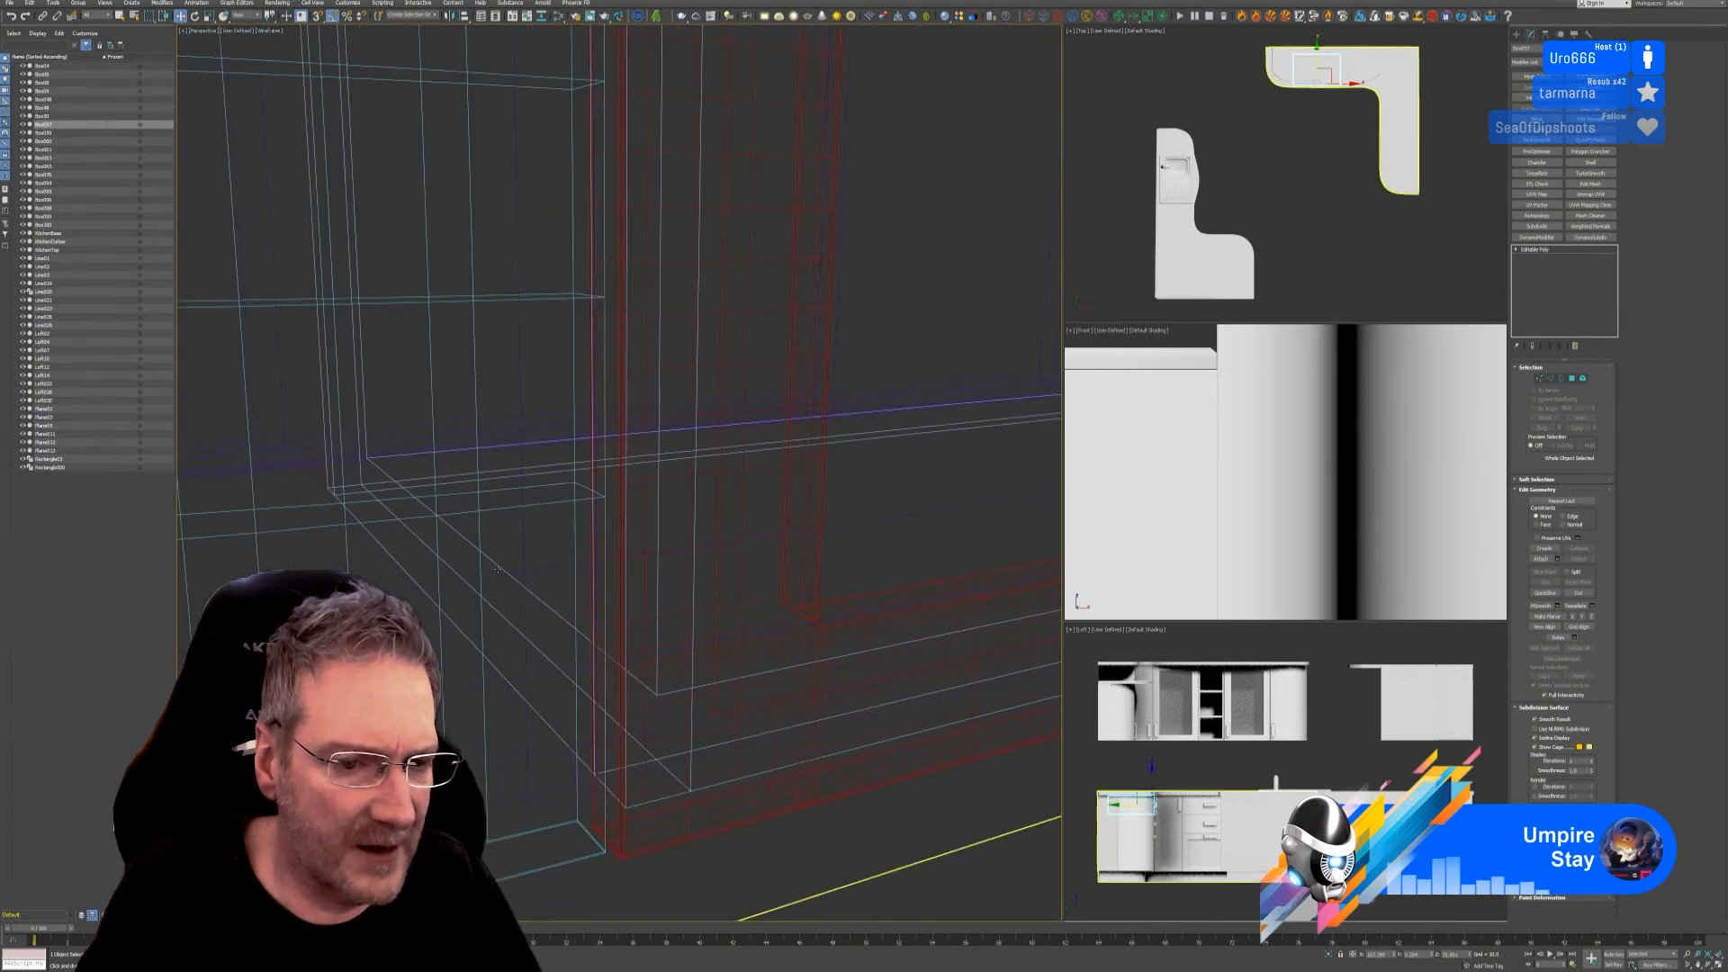
left_click(464, 583)
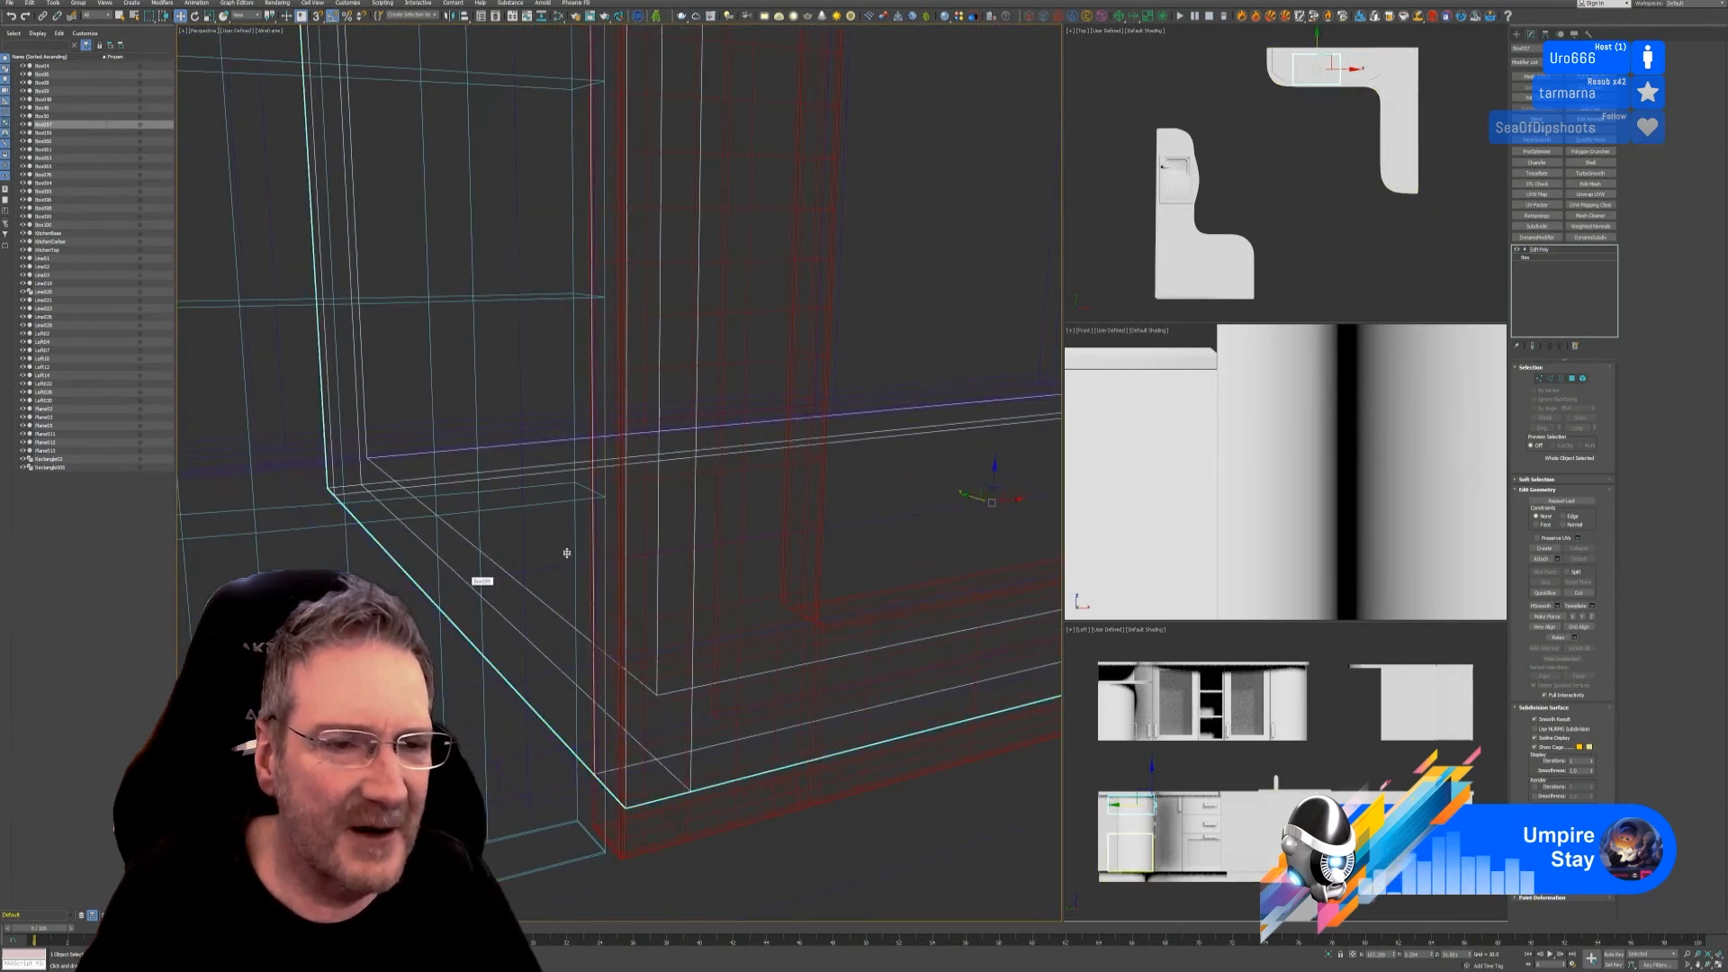
Step: Restore default shading in the perspective view, add the bottom panelled drawer front to the selection, and isolate it with its drawer box
scroll(565, 556, "down", 3)
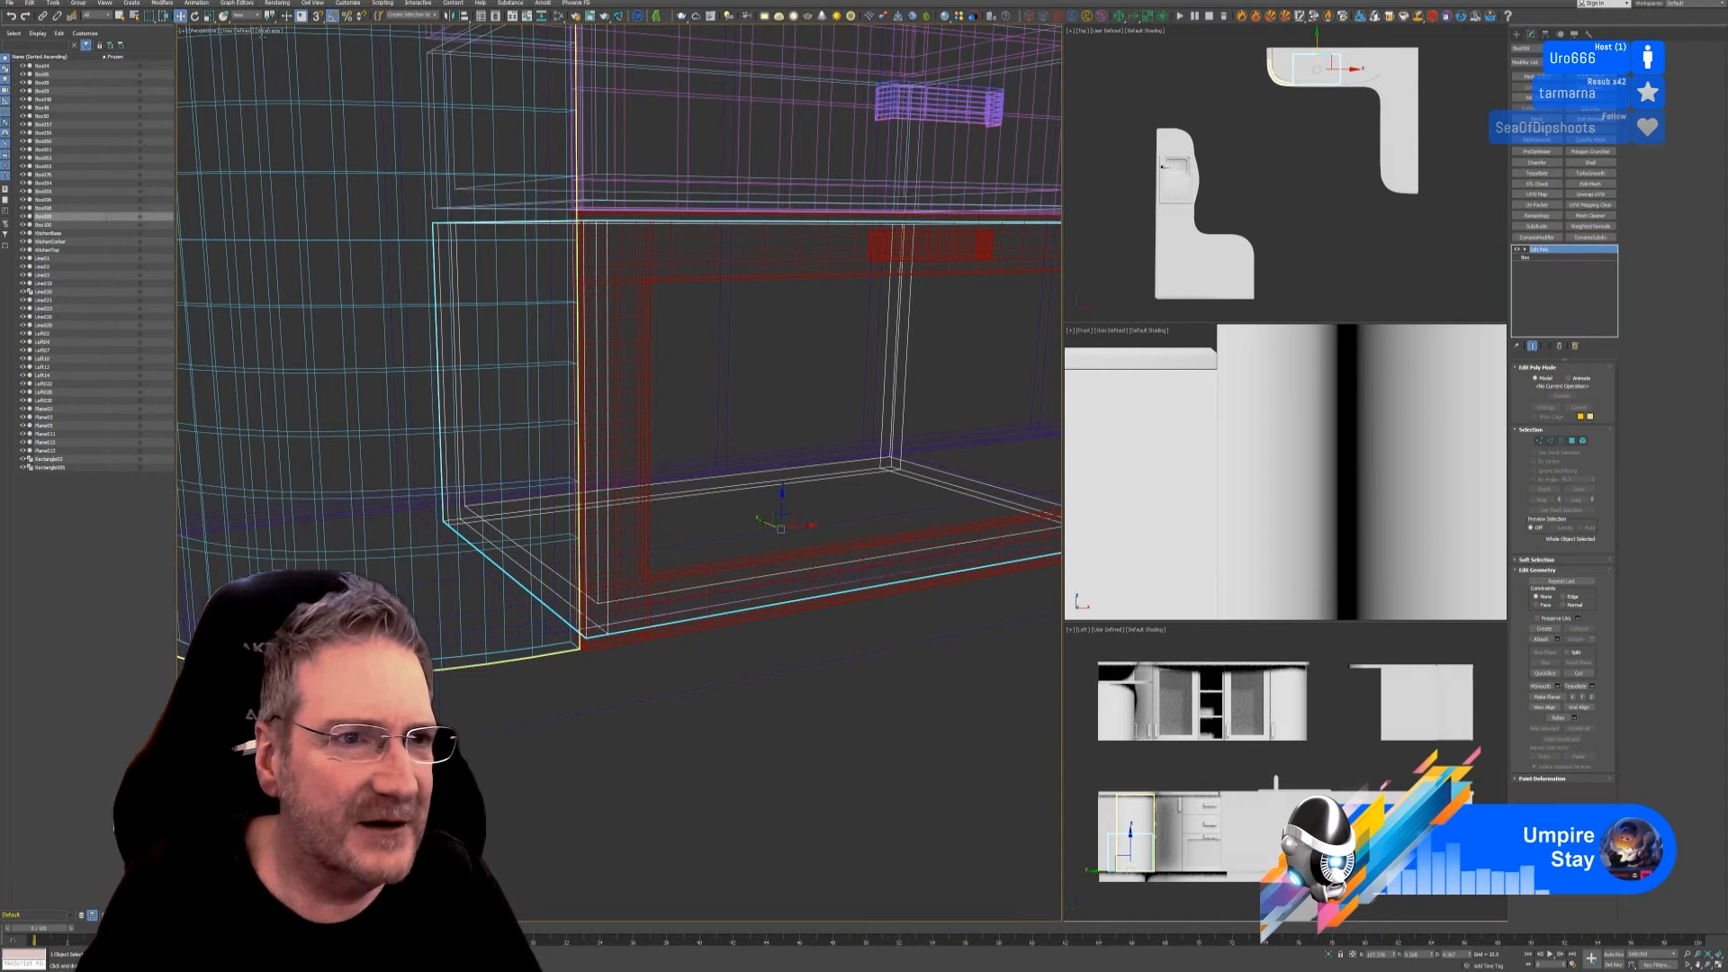
left_click(269, 31)
left_click(300, 40)
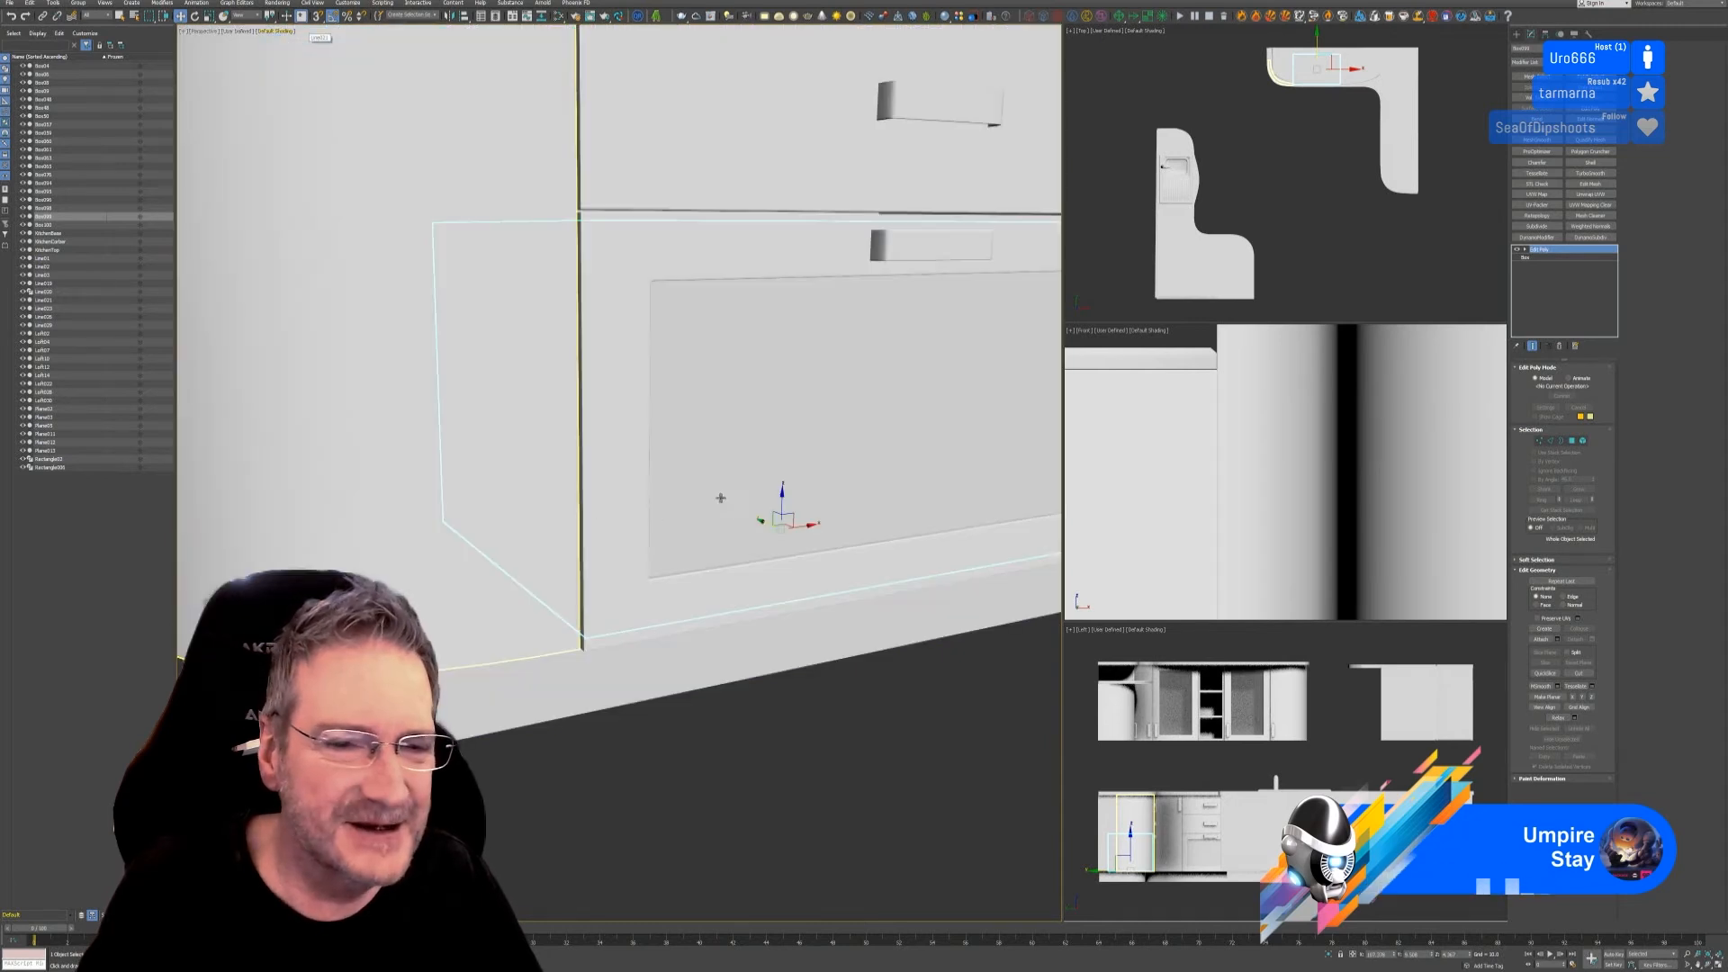
left_click(636, 268, "ctrl")
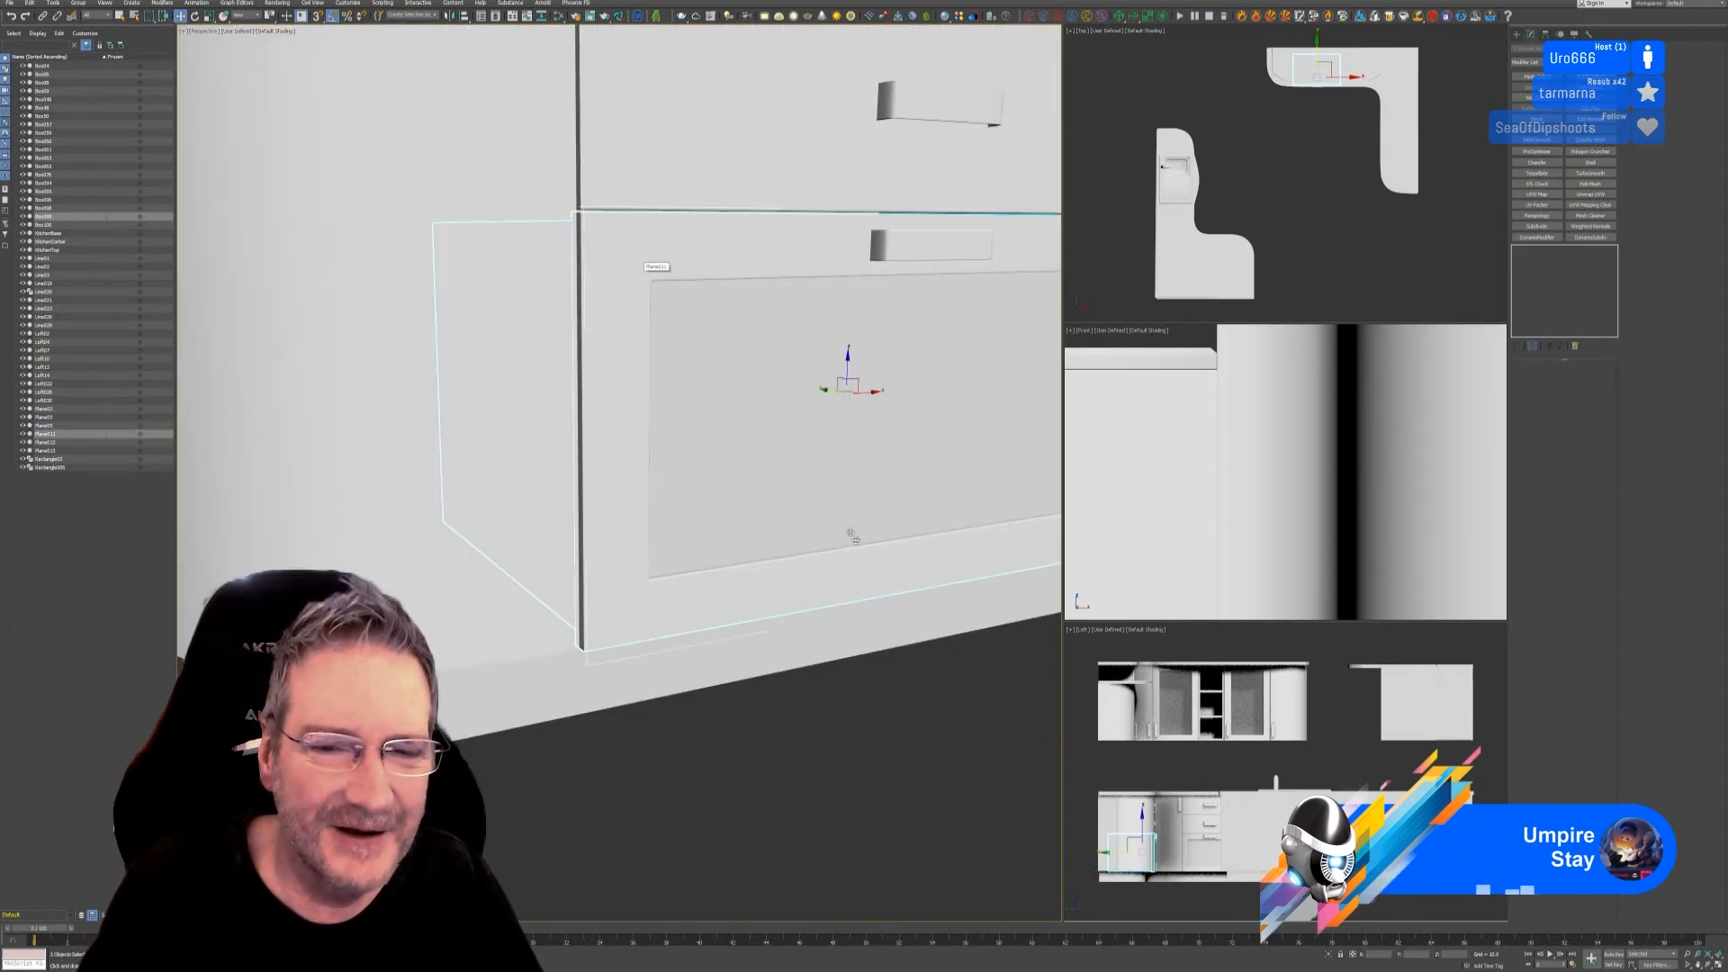
left_click(1328, 954)
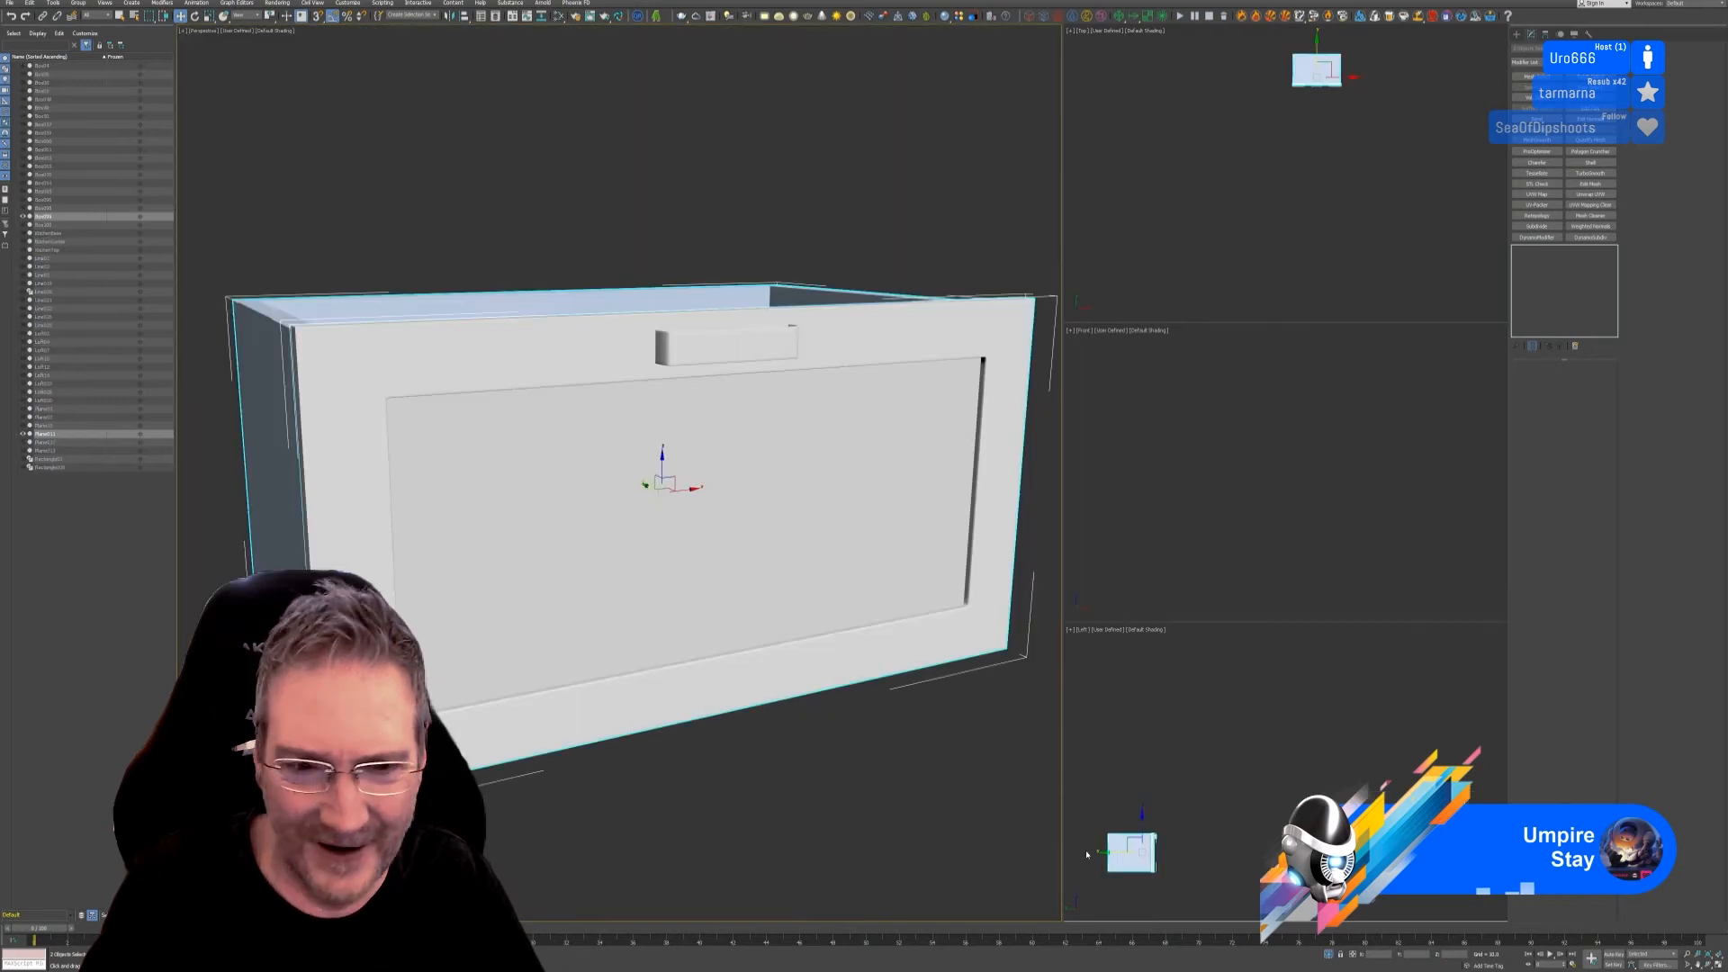
Step: Collapse the whole modifier stack of the isolated bottom drawer box
scroll(802, 768, "down", 3)
left_click(708, 295)
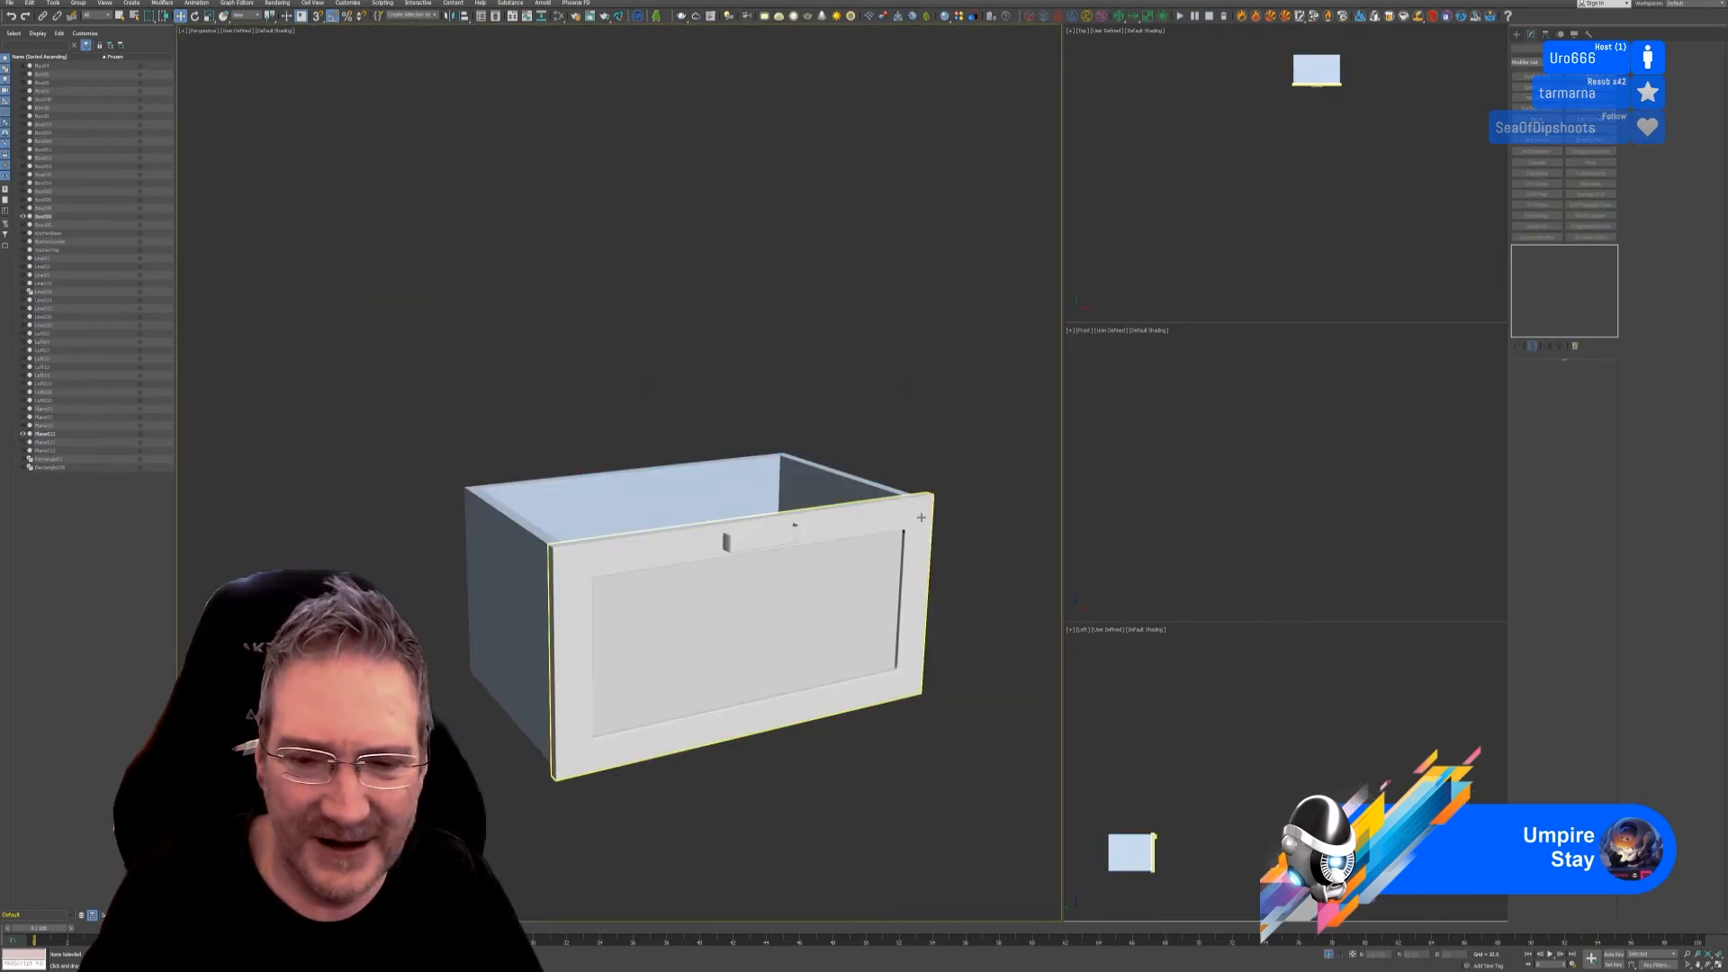
left_click(846, 482)
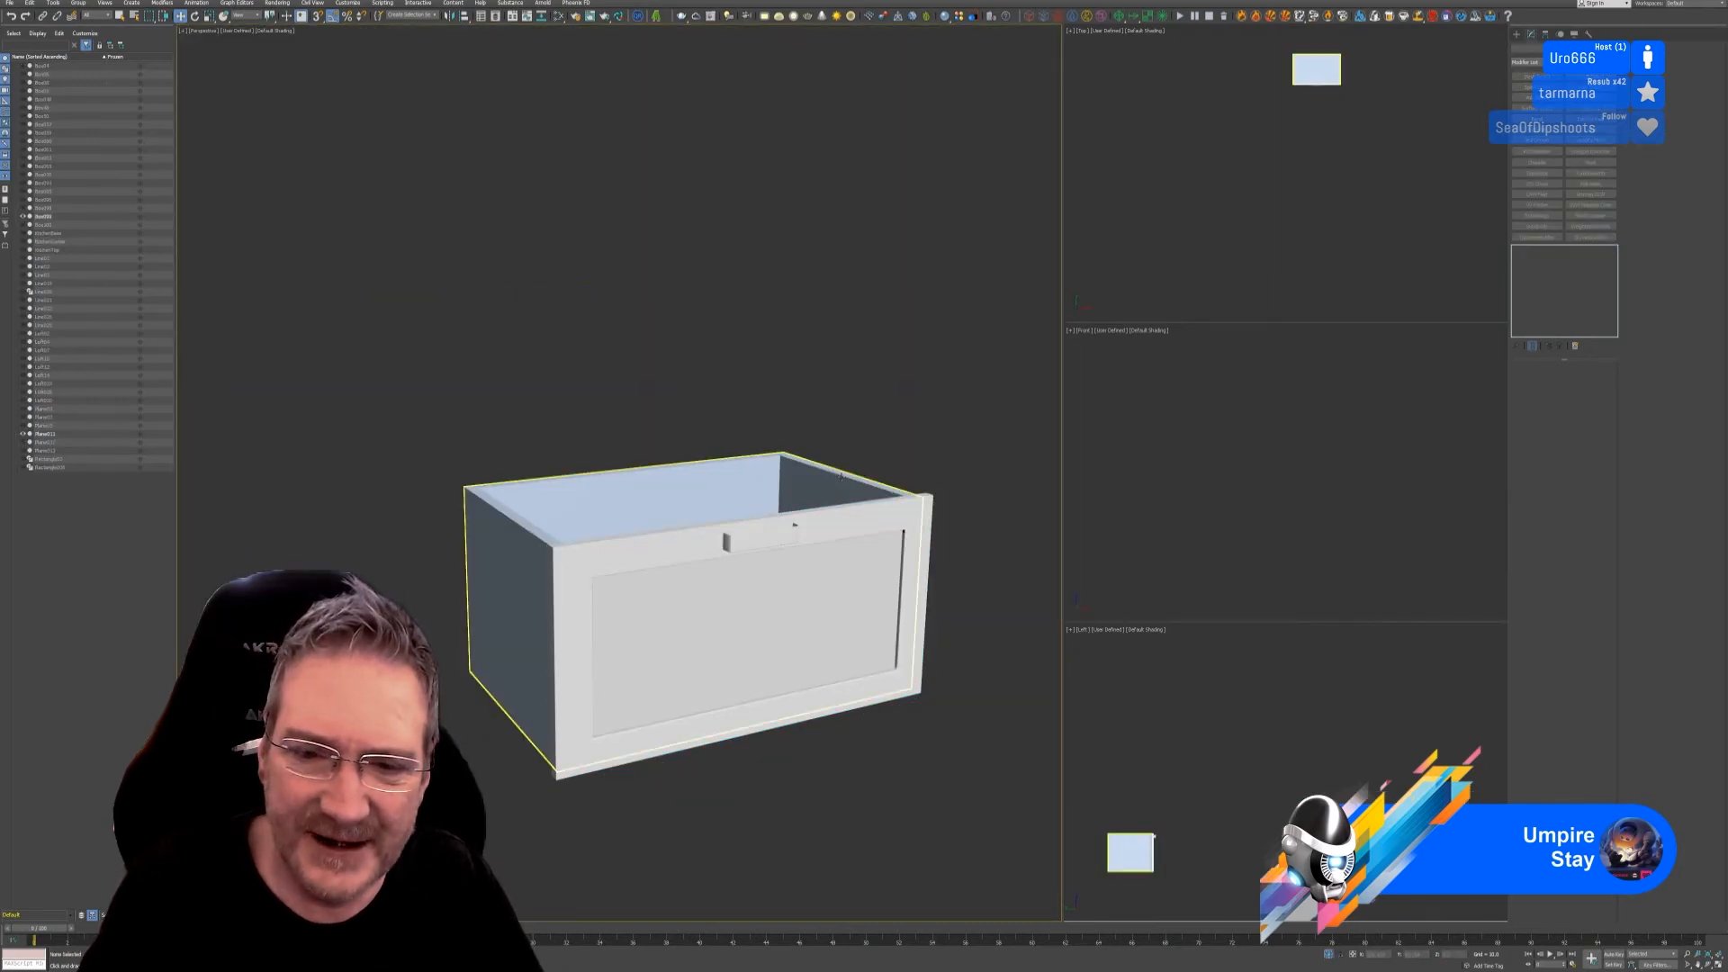
right_click(1547, 256)
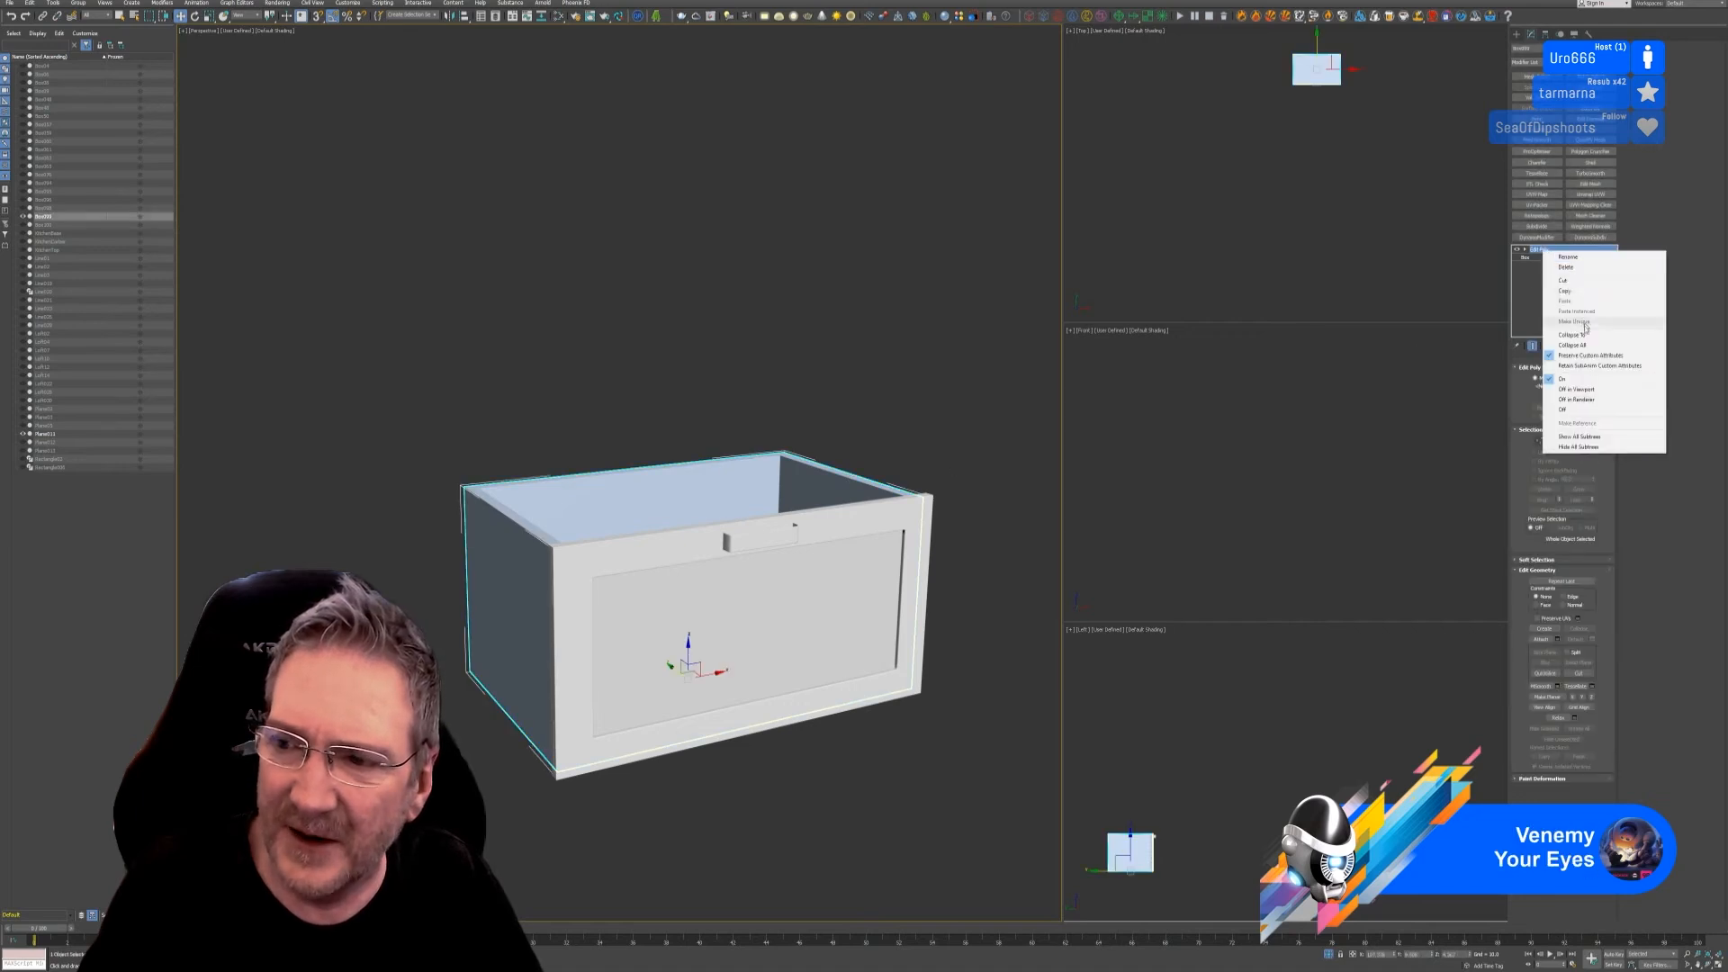
left_click(1584, 346)
left_click(906, 512)
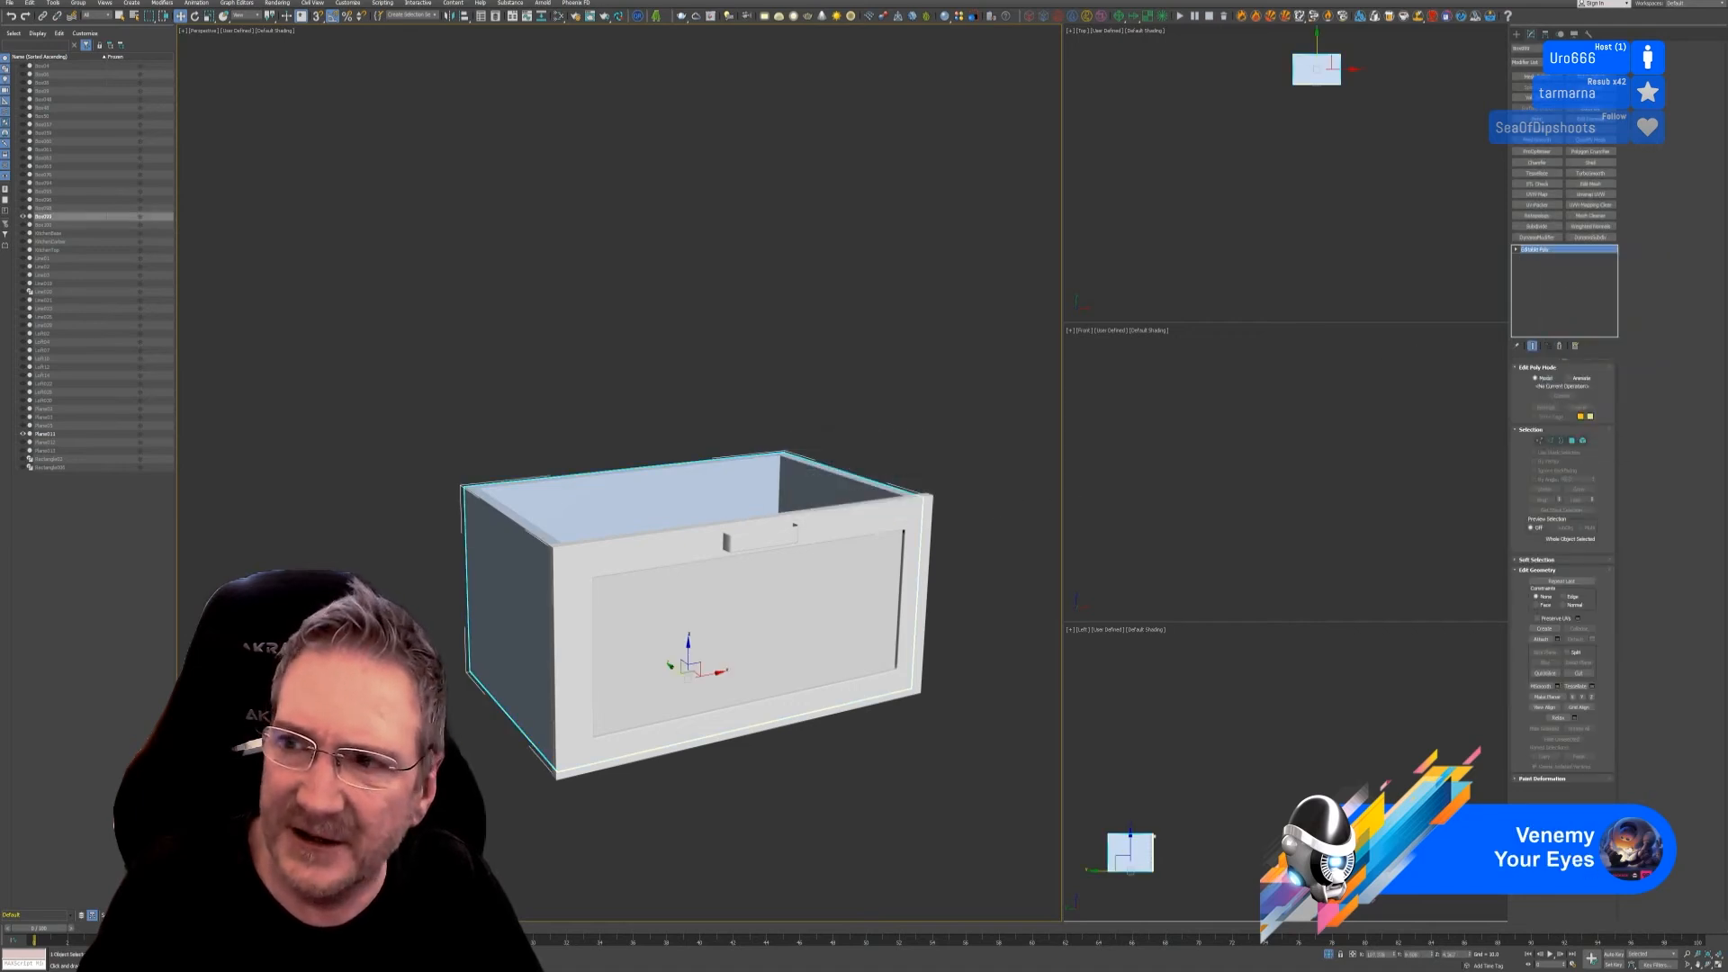
Step: Reset the transform of the isolated bottom drawer box with Reset XForm and collapse its whole modifier stack
left_click(1588, 34)
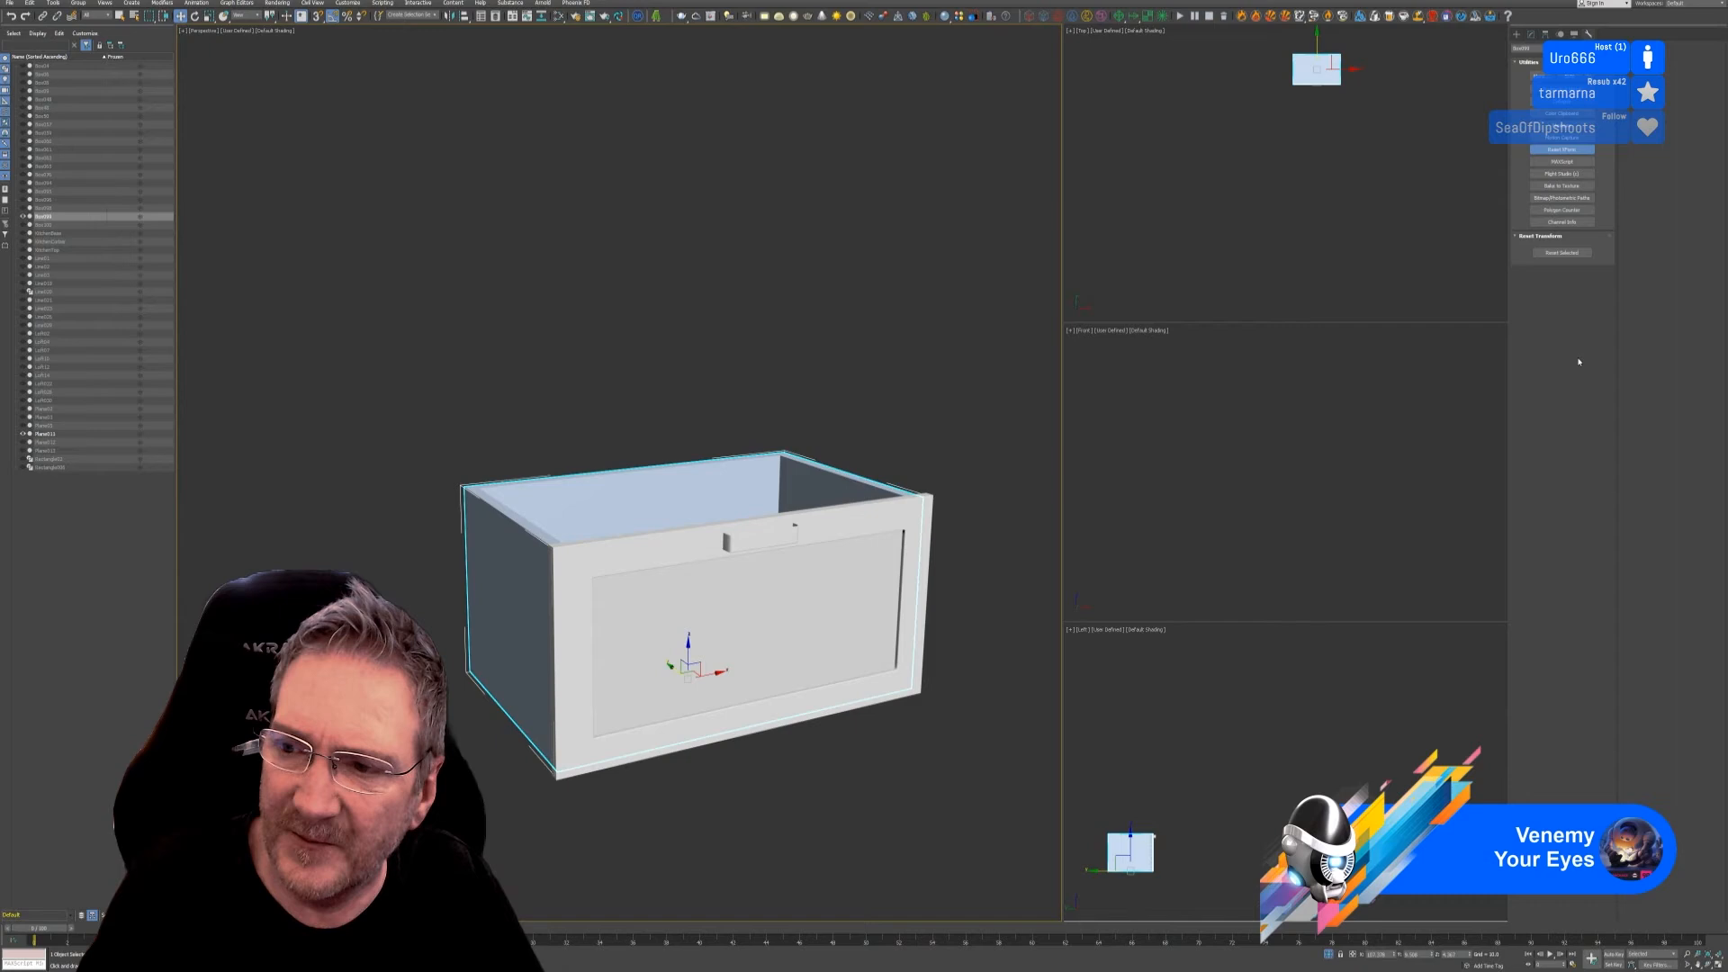
left_click(1571, 251)
left_click(1530, 34)
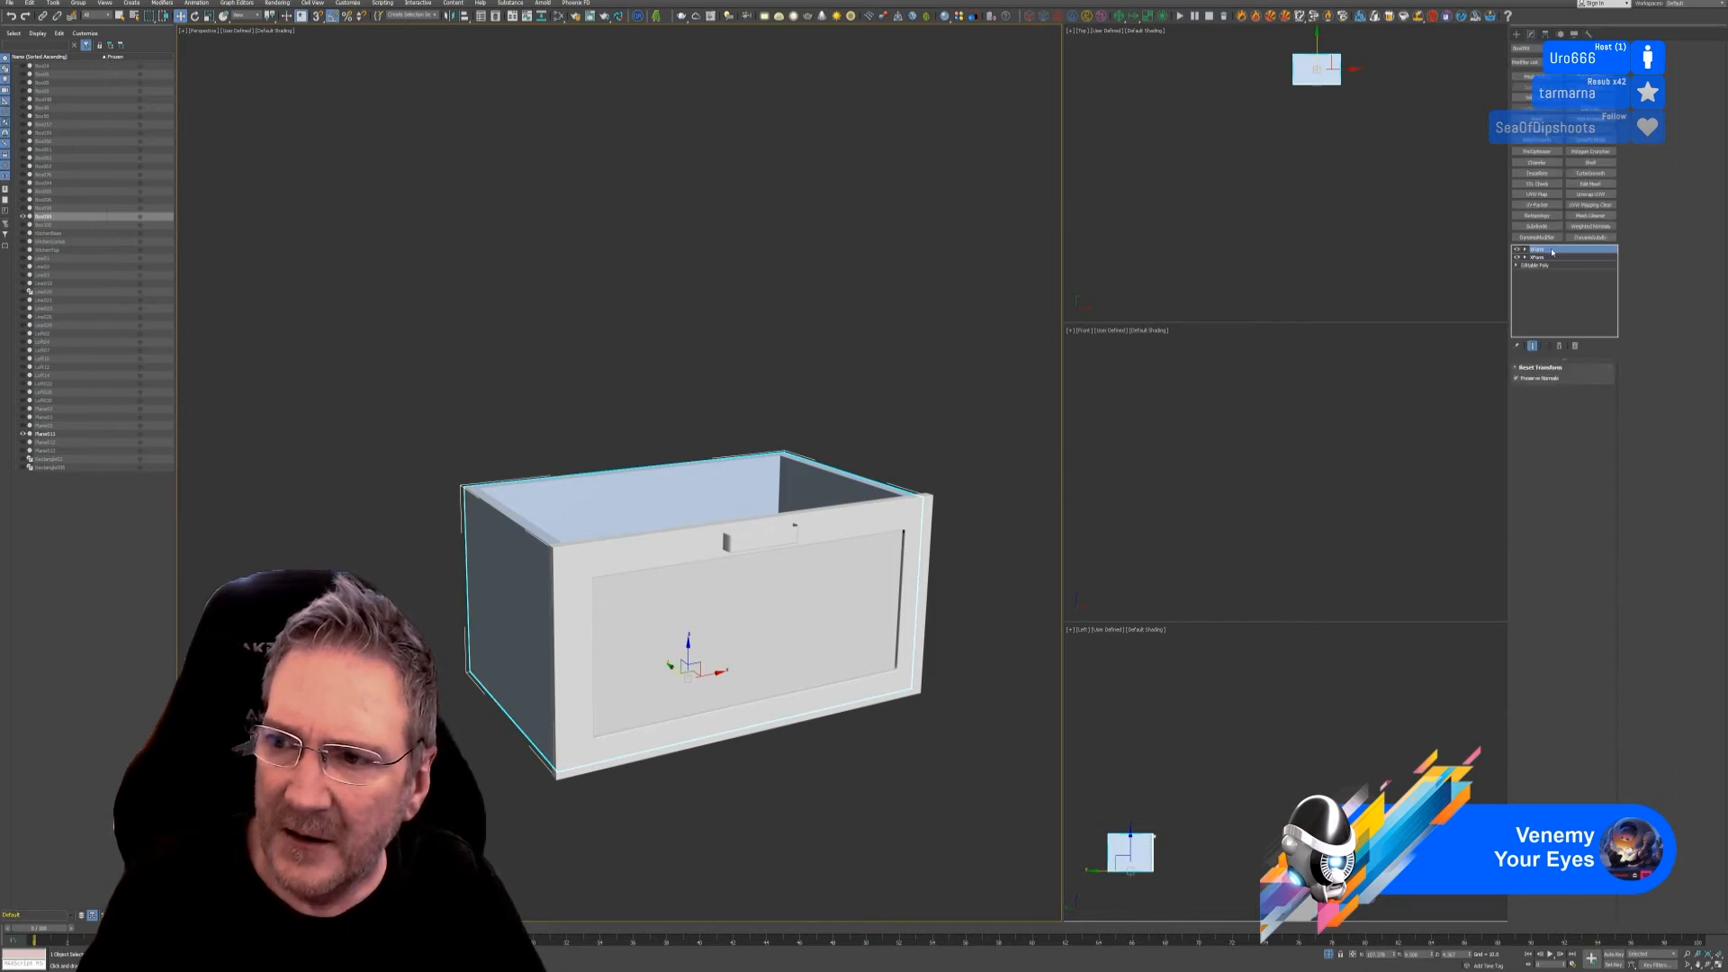
right_click(1551, 252)
left_click(1574, 342)
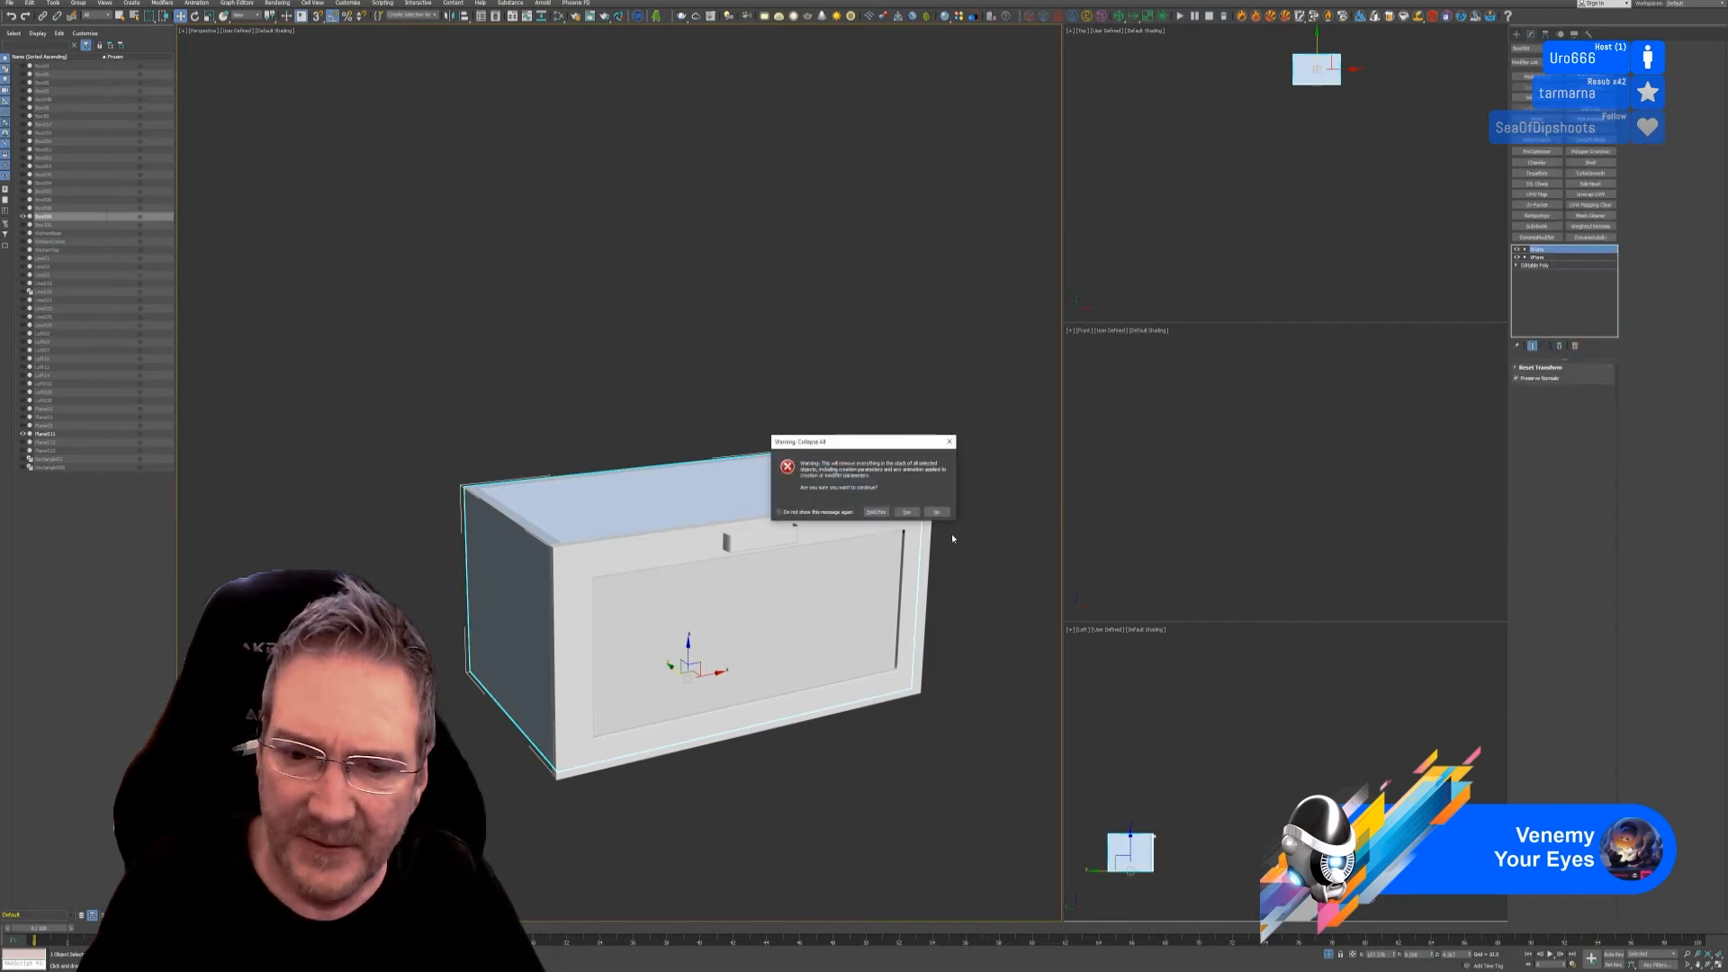
left_click(907, 512)
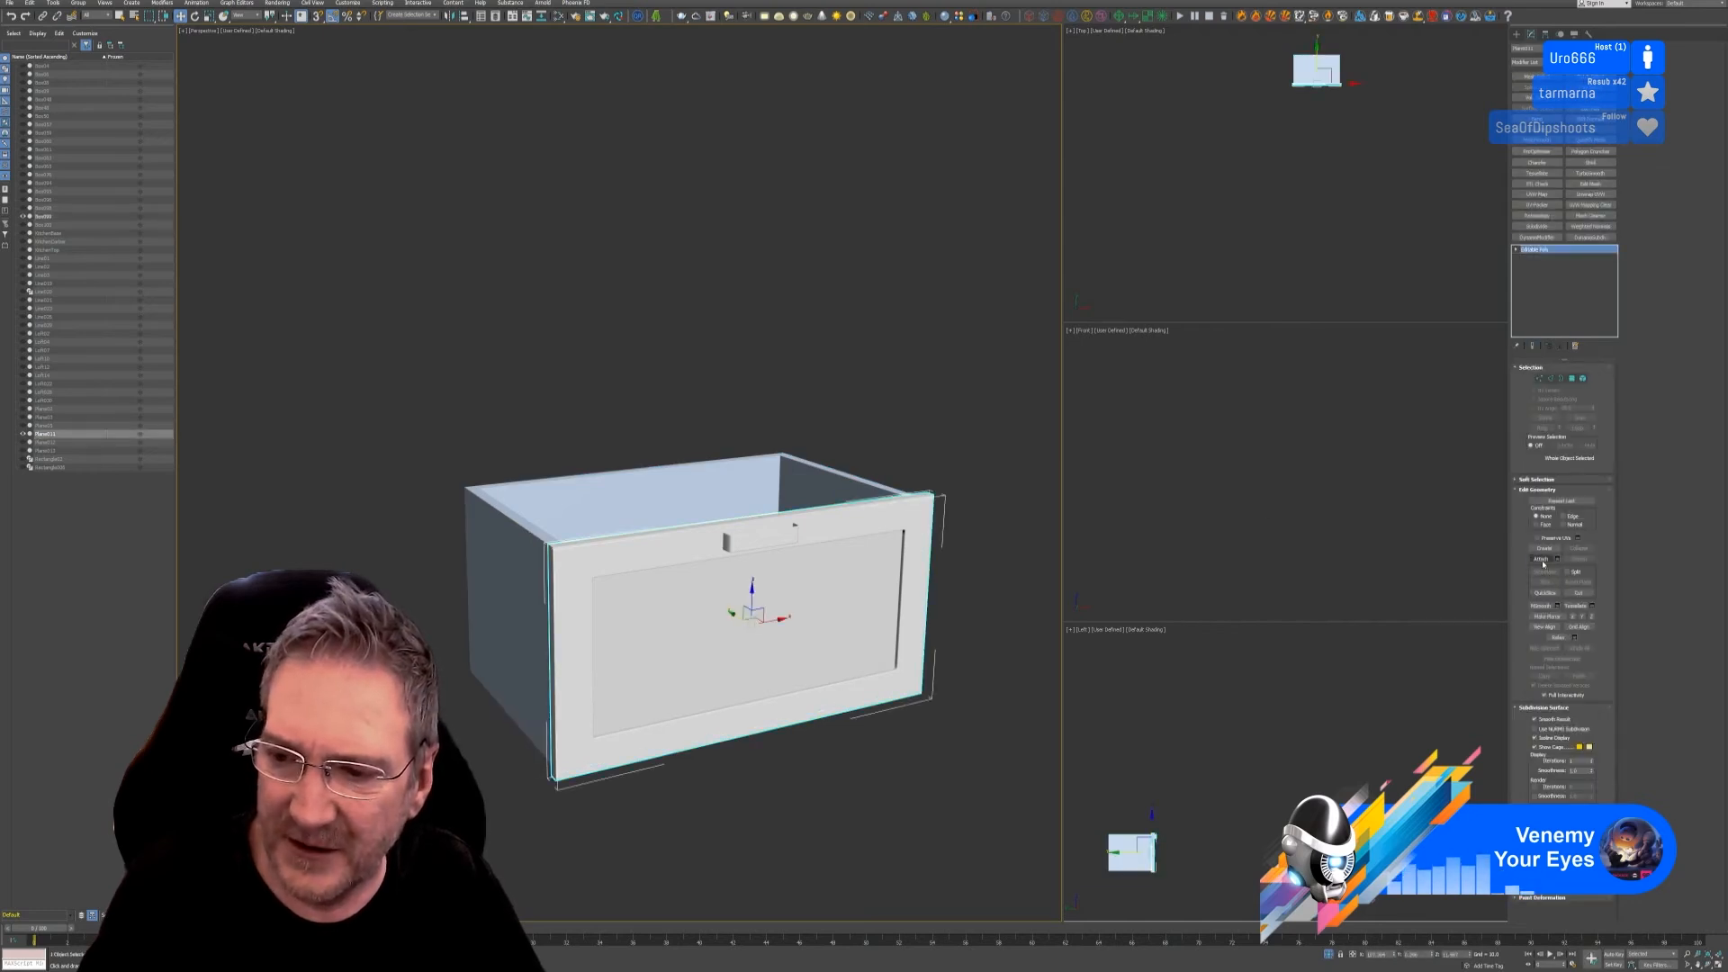
Step: Attach the drawer box to the bottom panelled drawer front as one object, and exit isolation
left_click(1541, 558)
left_click(918, 491)
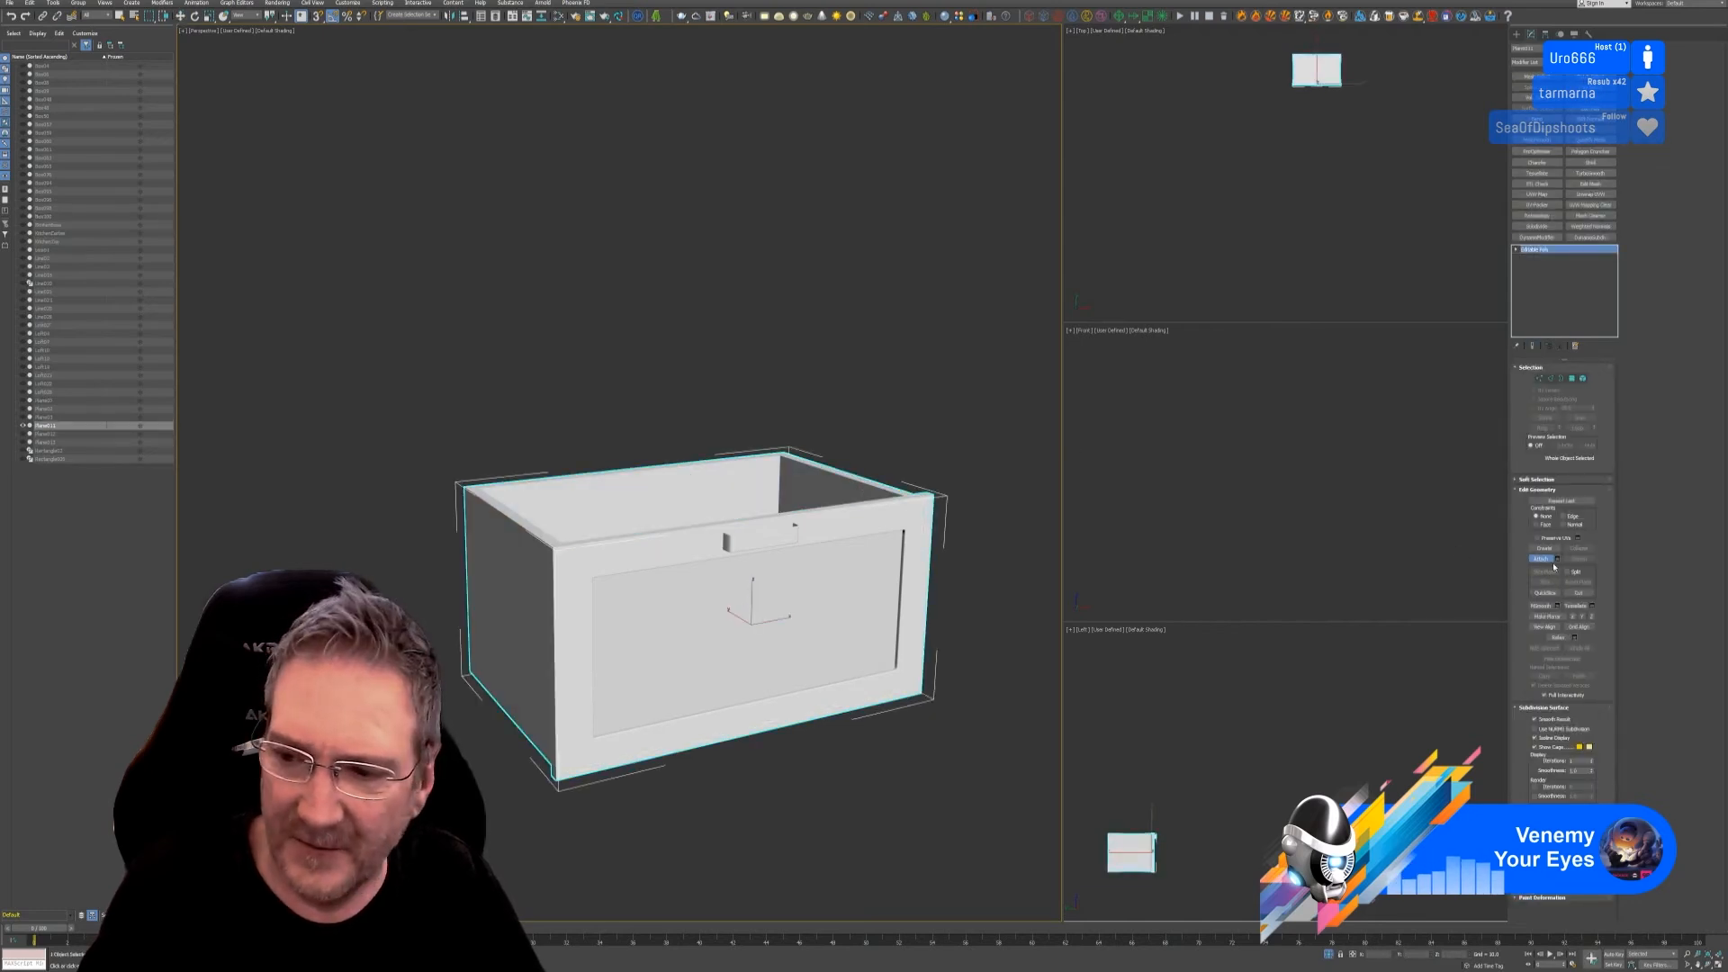
key("w")
left_click(1330, 955)
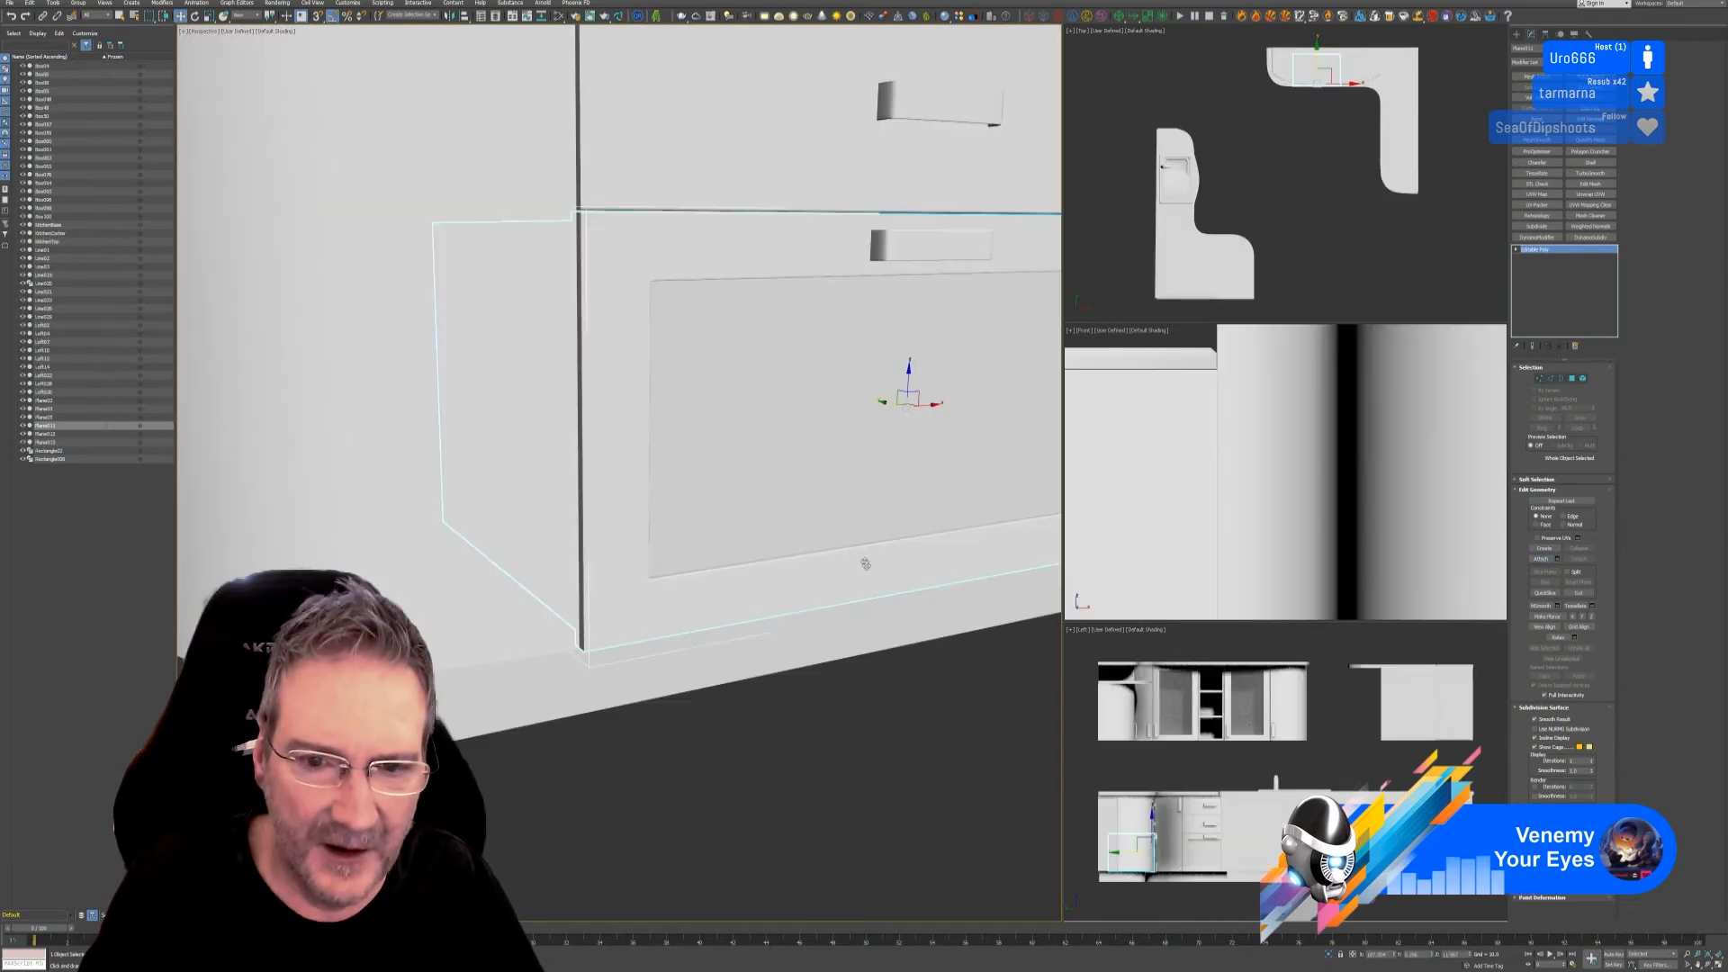
Step: Display the perspective view in wireframe and select the drawer box behind the top drawer front on the other cabinet run
scroll(862, 610, "down", 5)
middle_click_drag(883, 543, 812, 570, "alt")
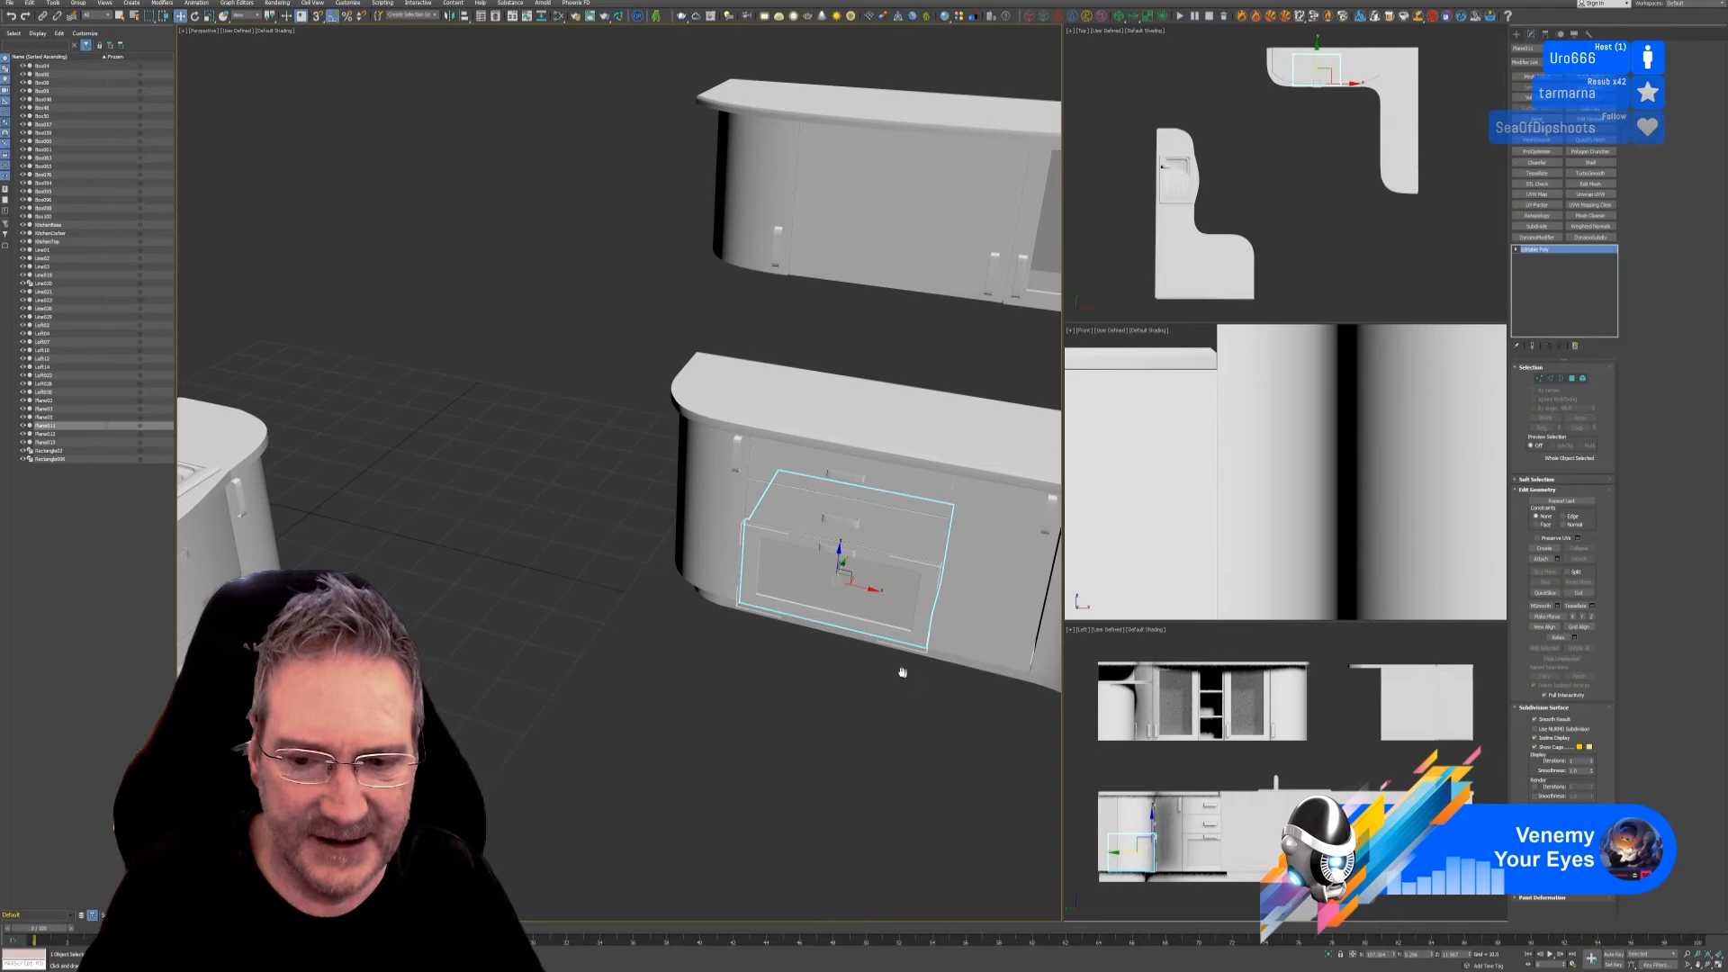
middle_click_drag(903, 672, 657, 676)
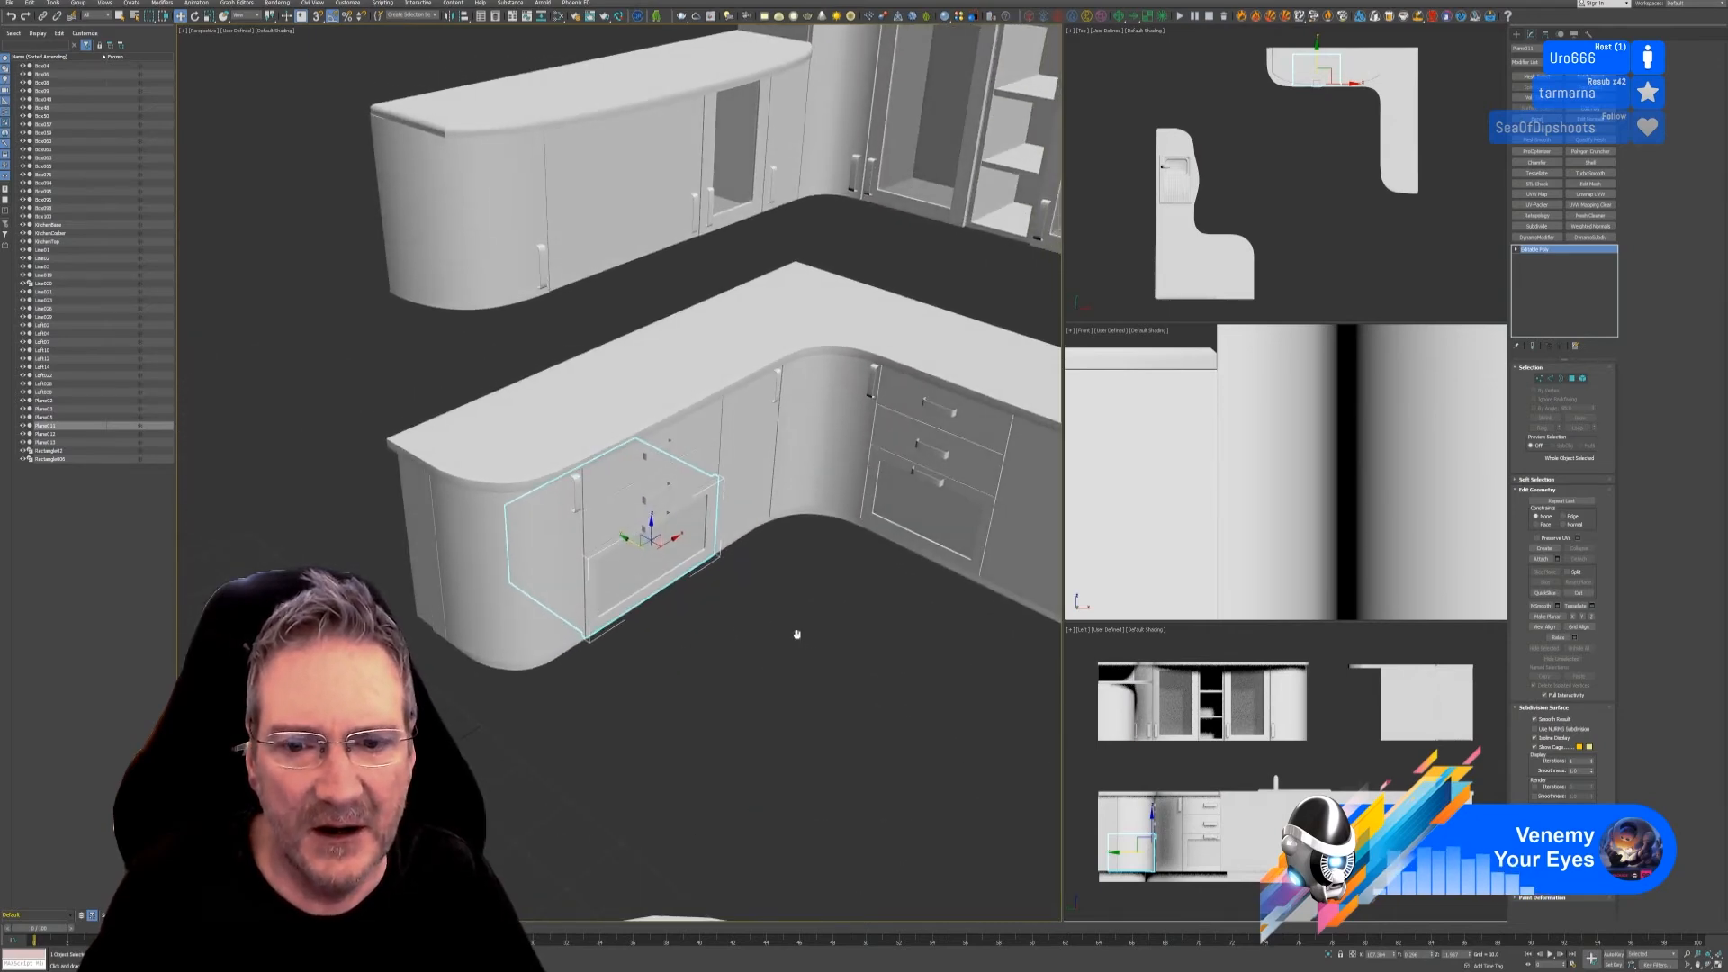
middle_click_drag(796, 635, 731, 623)
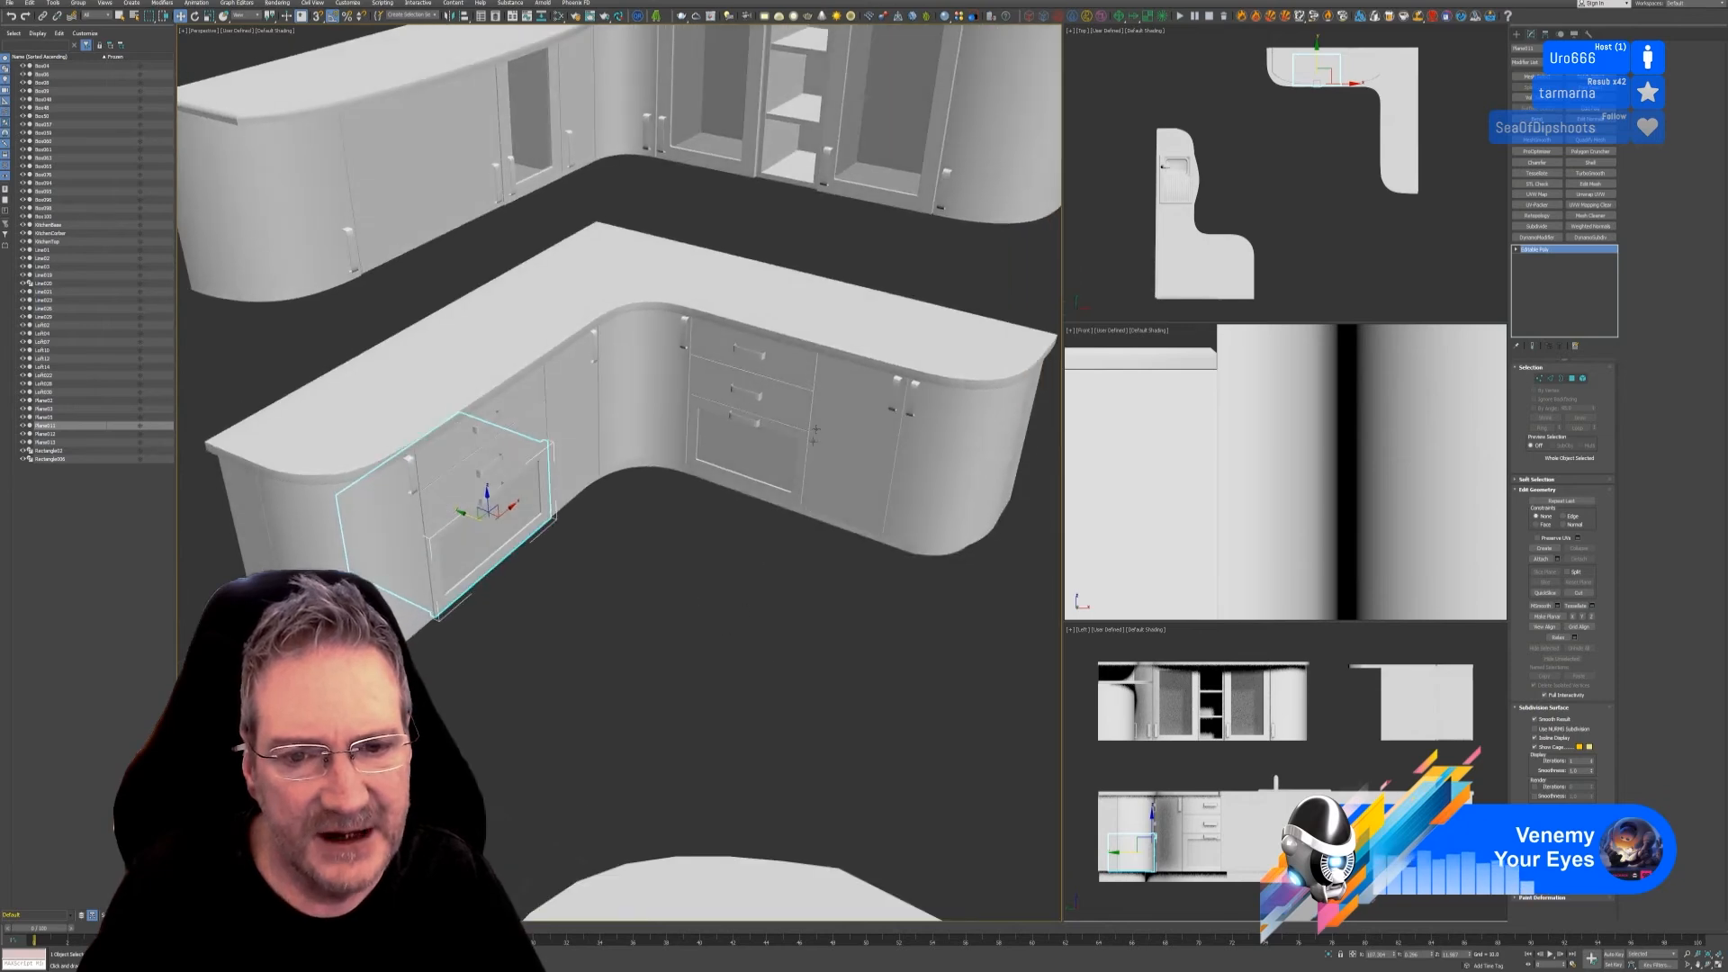
scroll(797, 351, "up", 4)
left_click(220, 45)
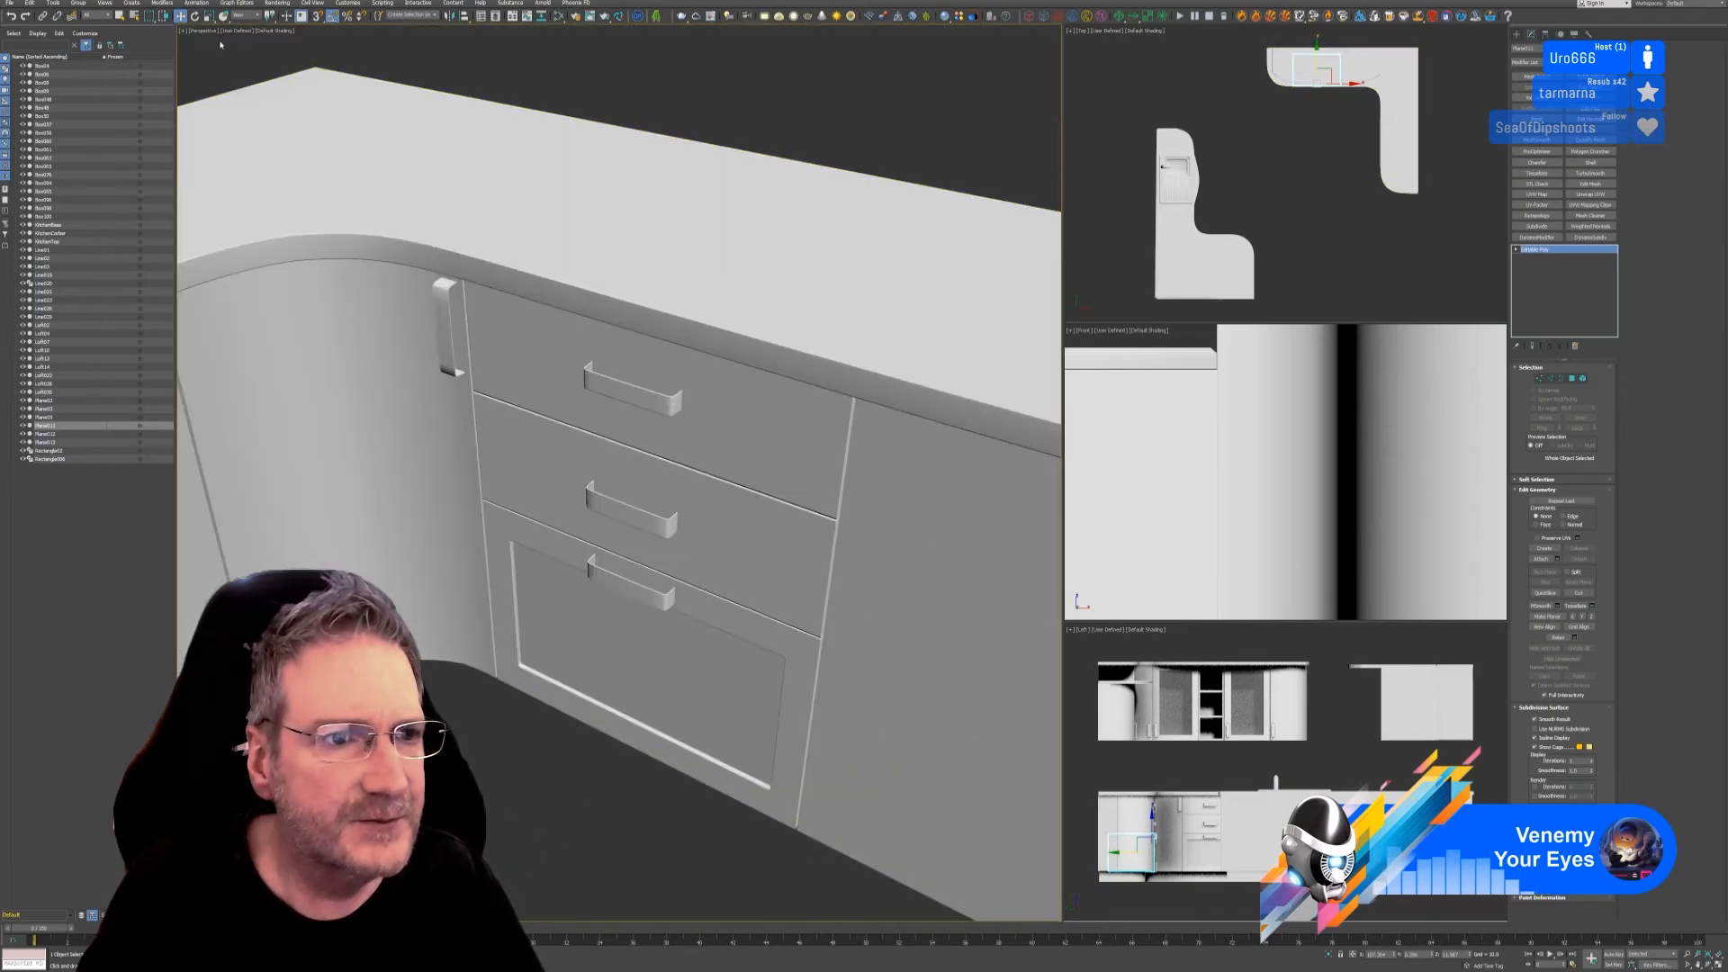
left_click(266, 32)
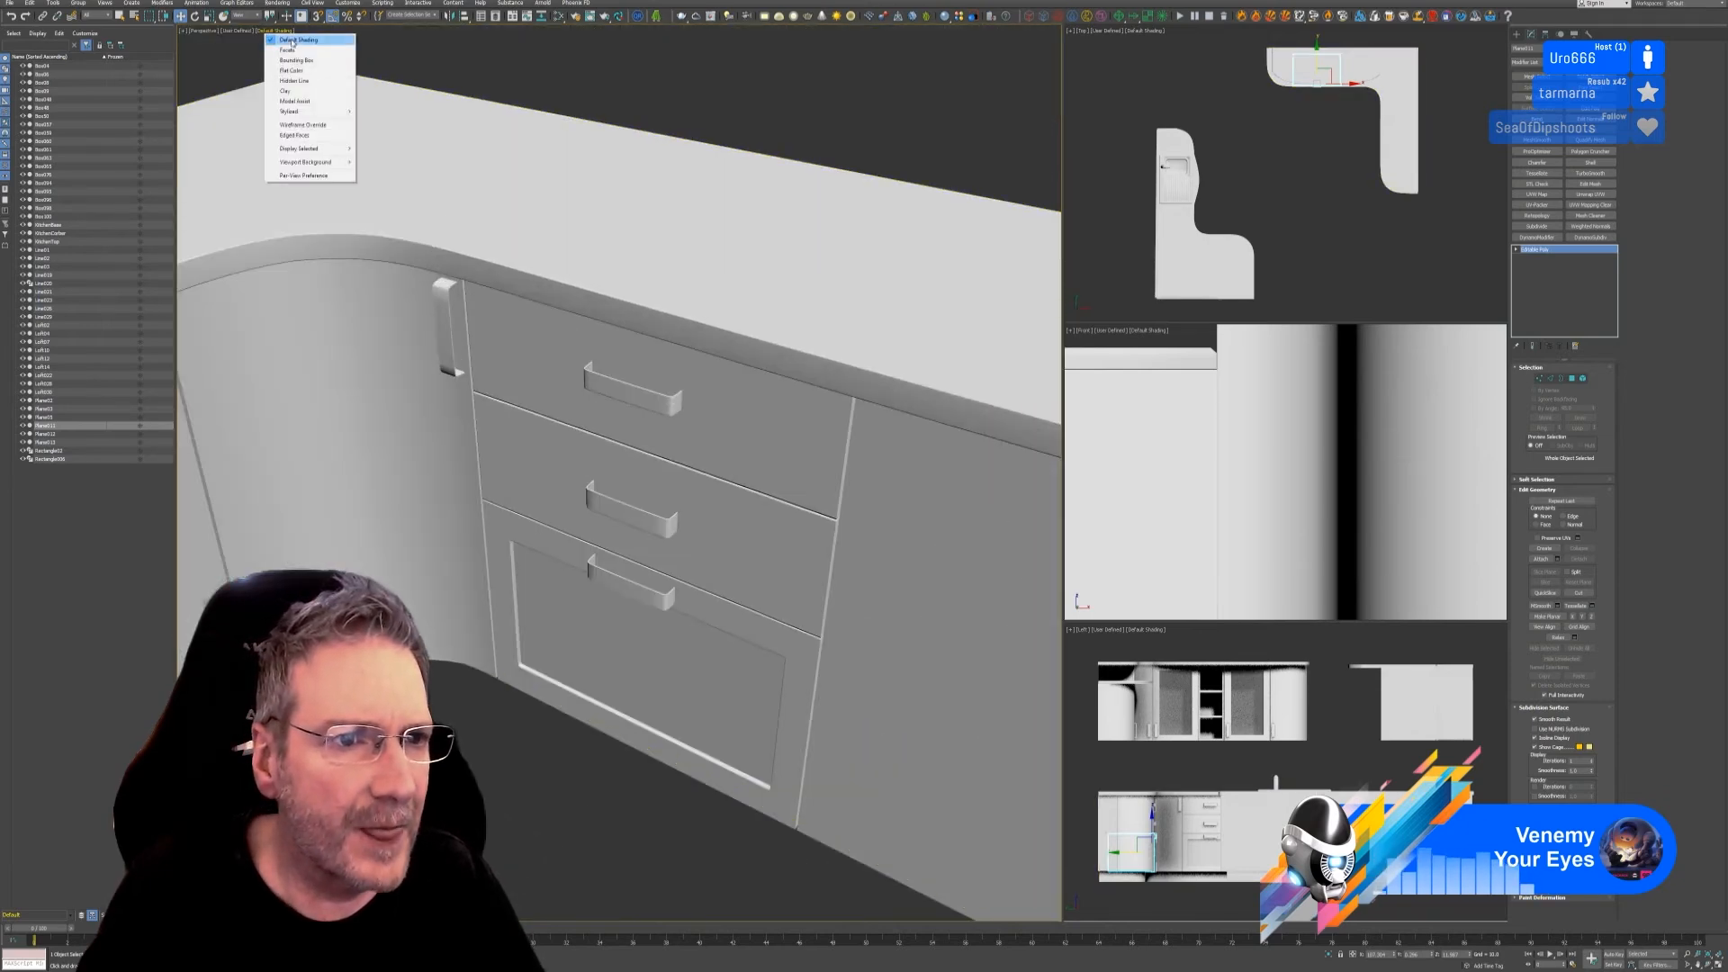
left_click(299, 125)
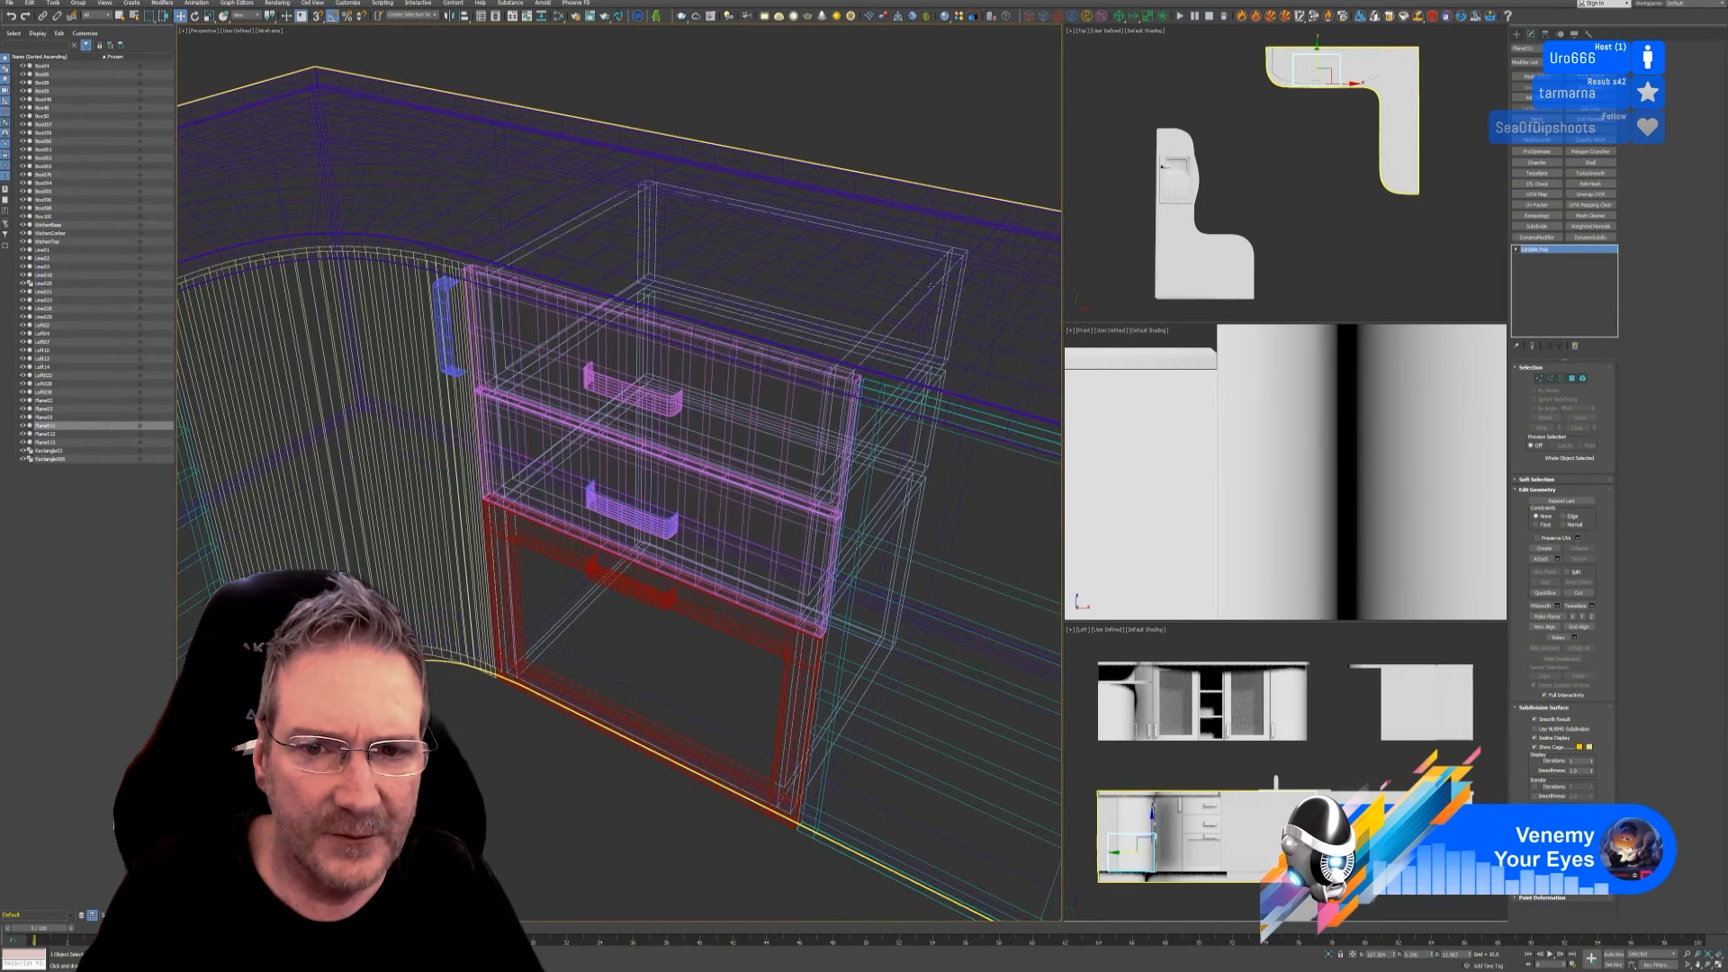
scroll(930, 286, "up", 5)
left_click(850, 330)
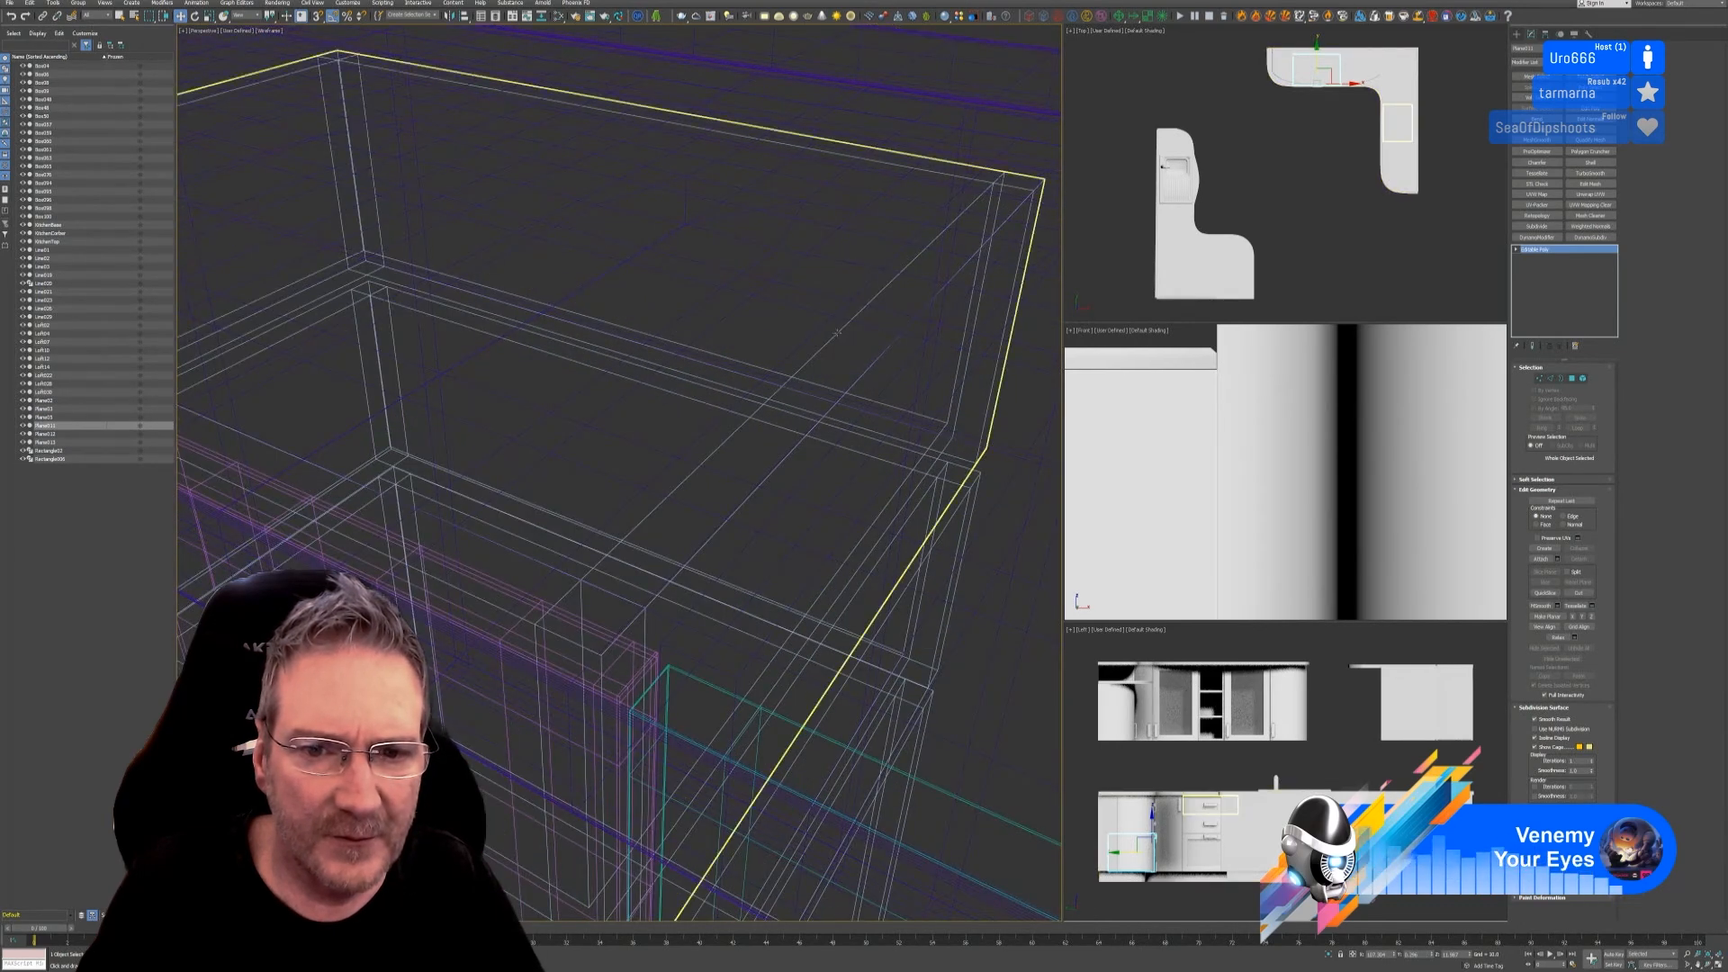
Step: Restore default shading in the perspective view, add the top straight drawer front to the selection, and isolate it with its drawer box
scroll(784, 373, "down", 4)
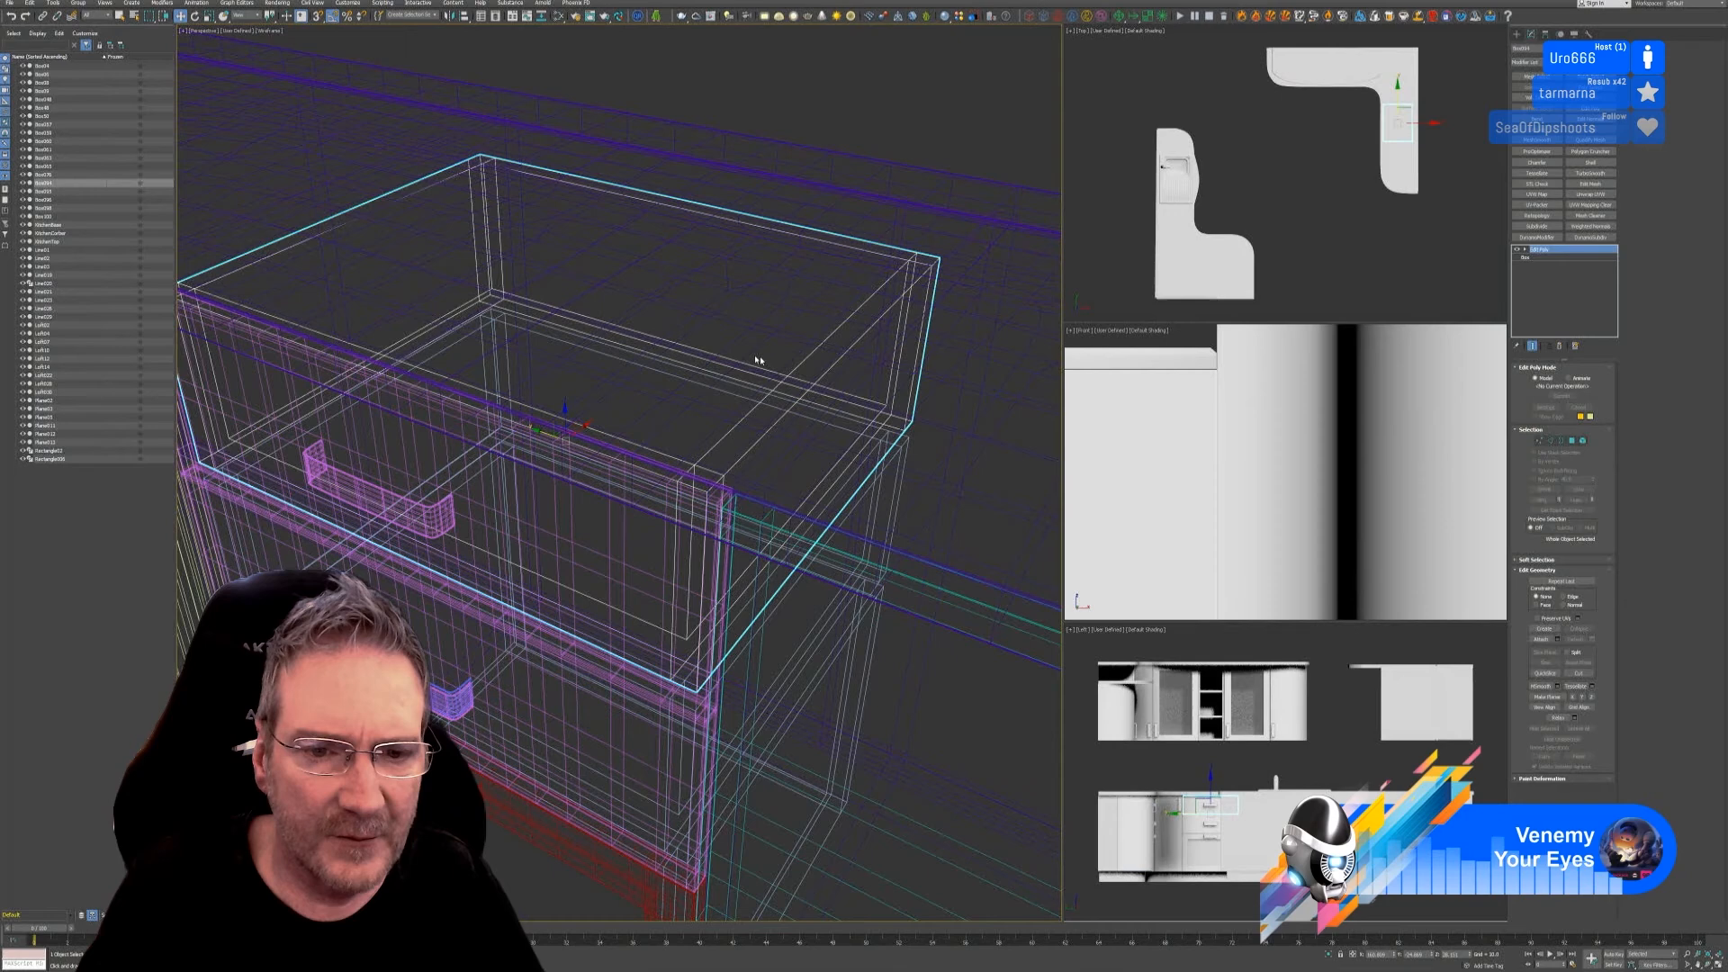
left_click(268, 31)
left_click(294, 44)
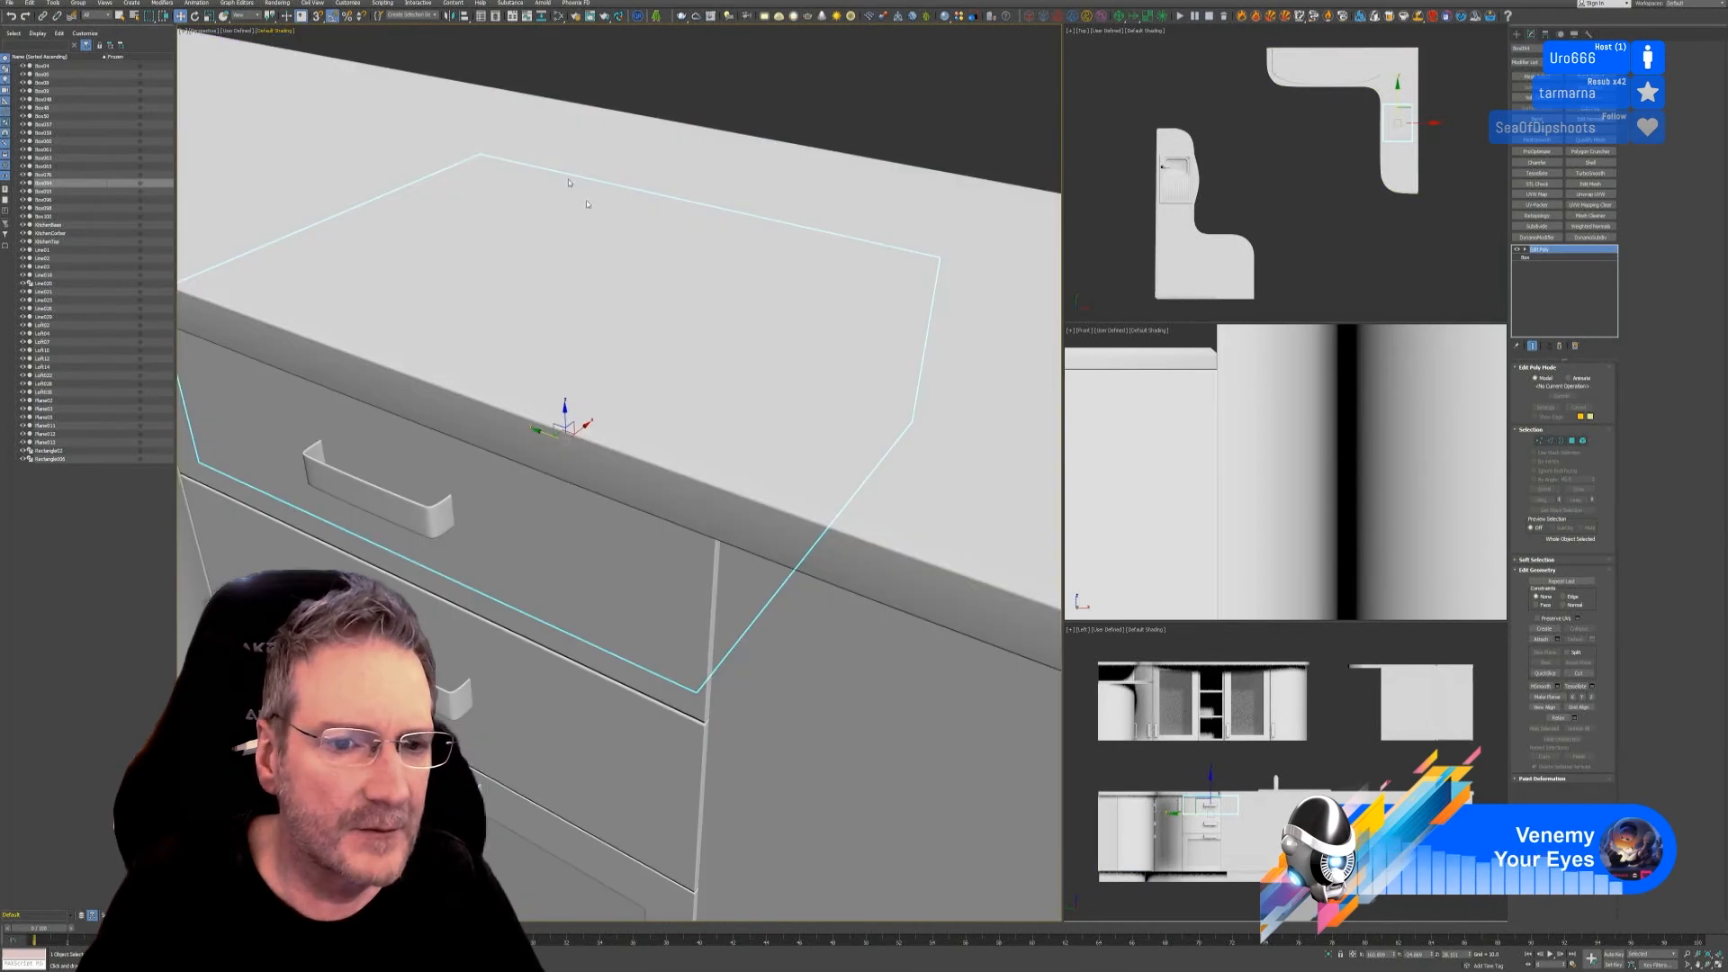
left_click(662, 542, "ctrl")
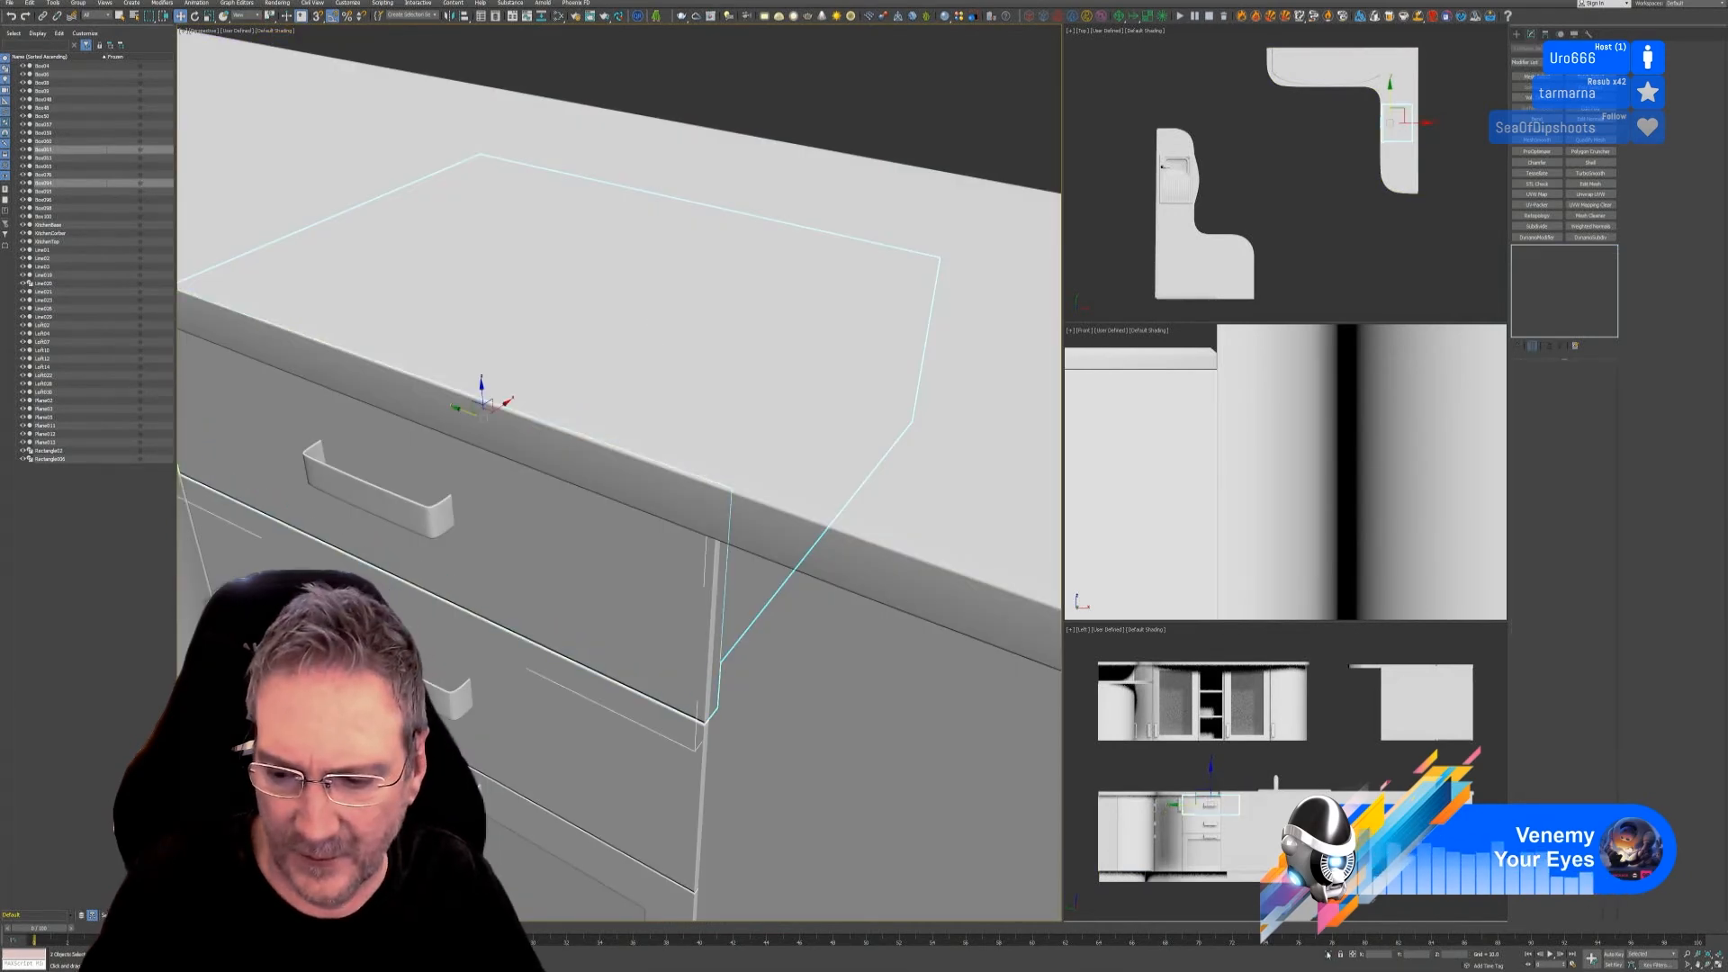
key("alt+q")
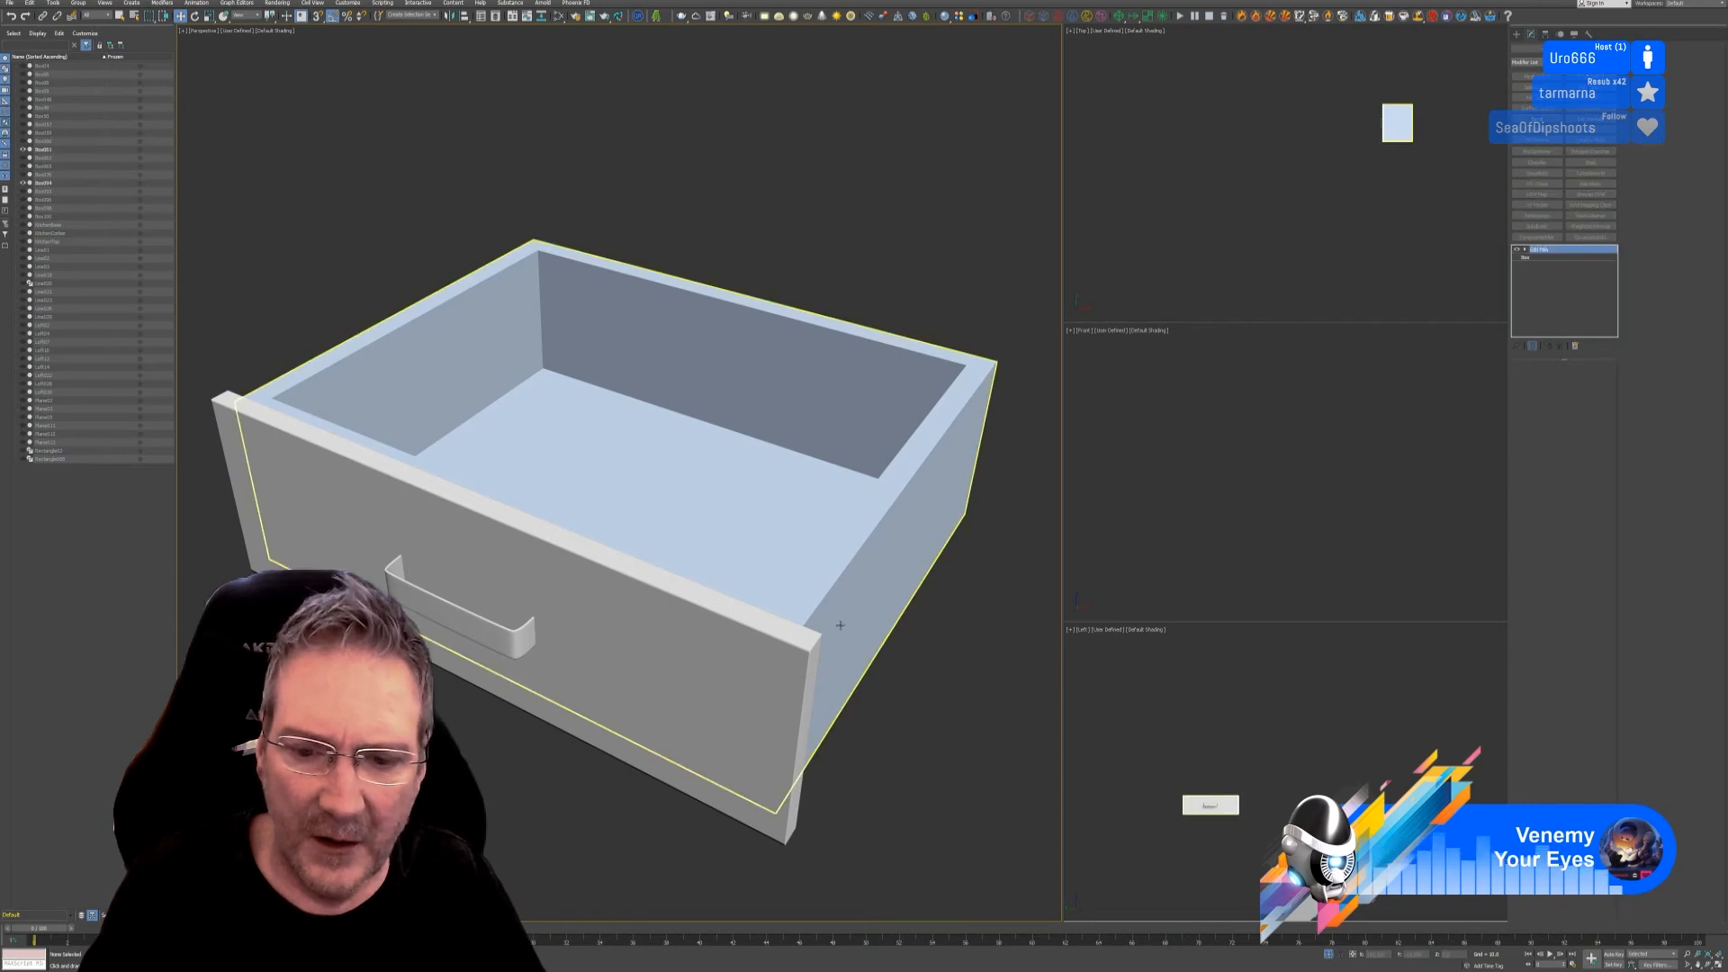
Step: Collapse the whole modifier stack of the isolated top drawer box
left_click(839, 625)
right_click(1545, 250)
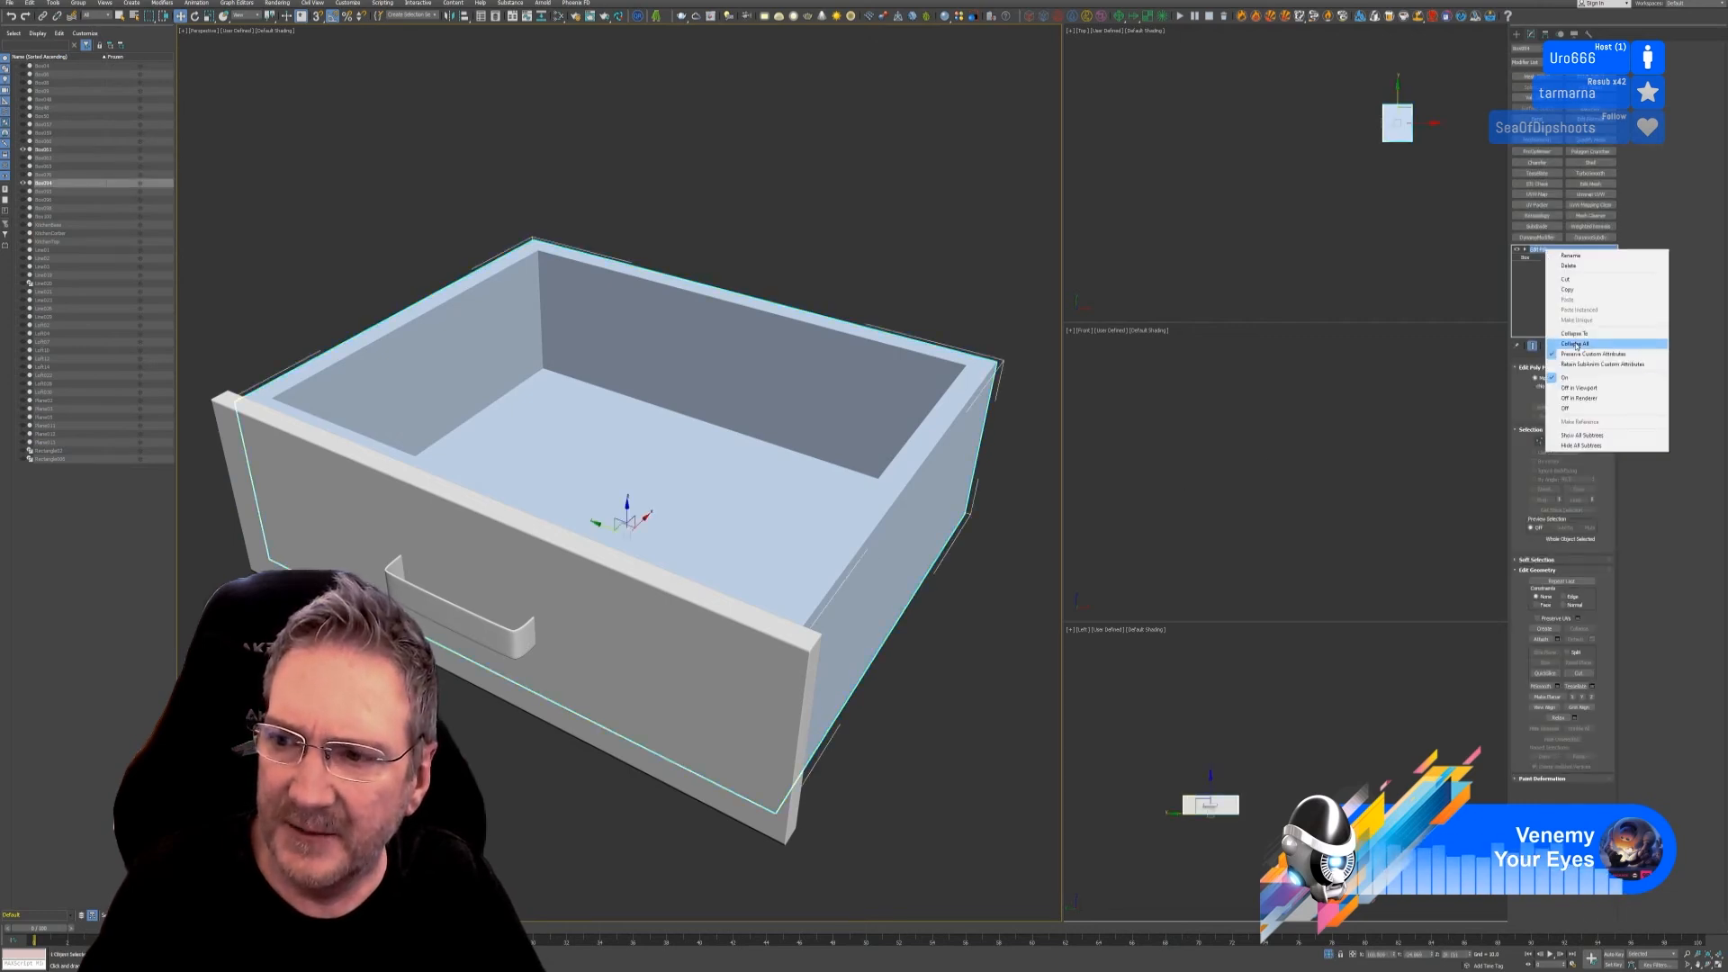
left_click(1575, 345)
left_click(907, 512)
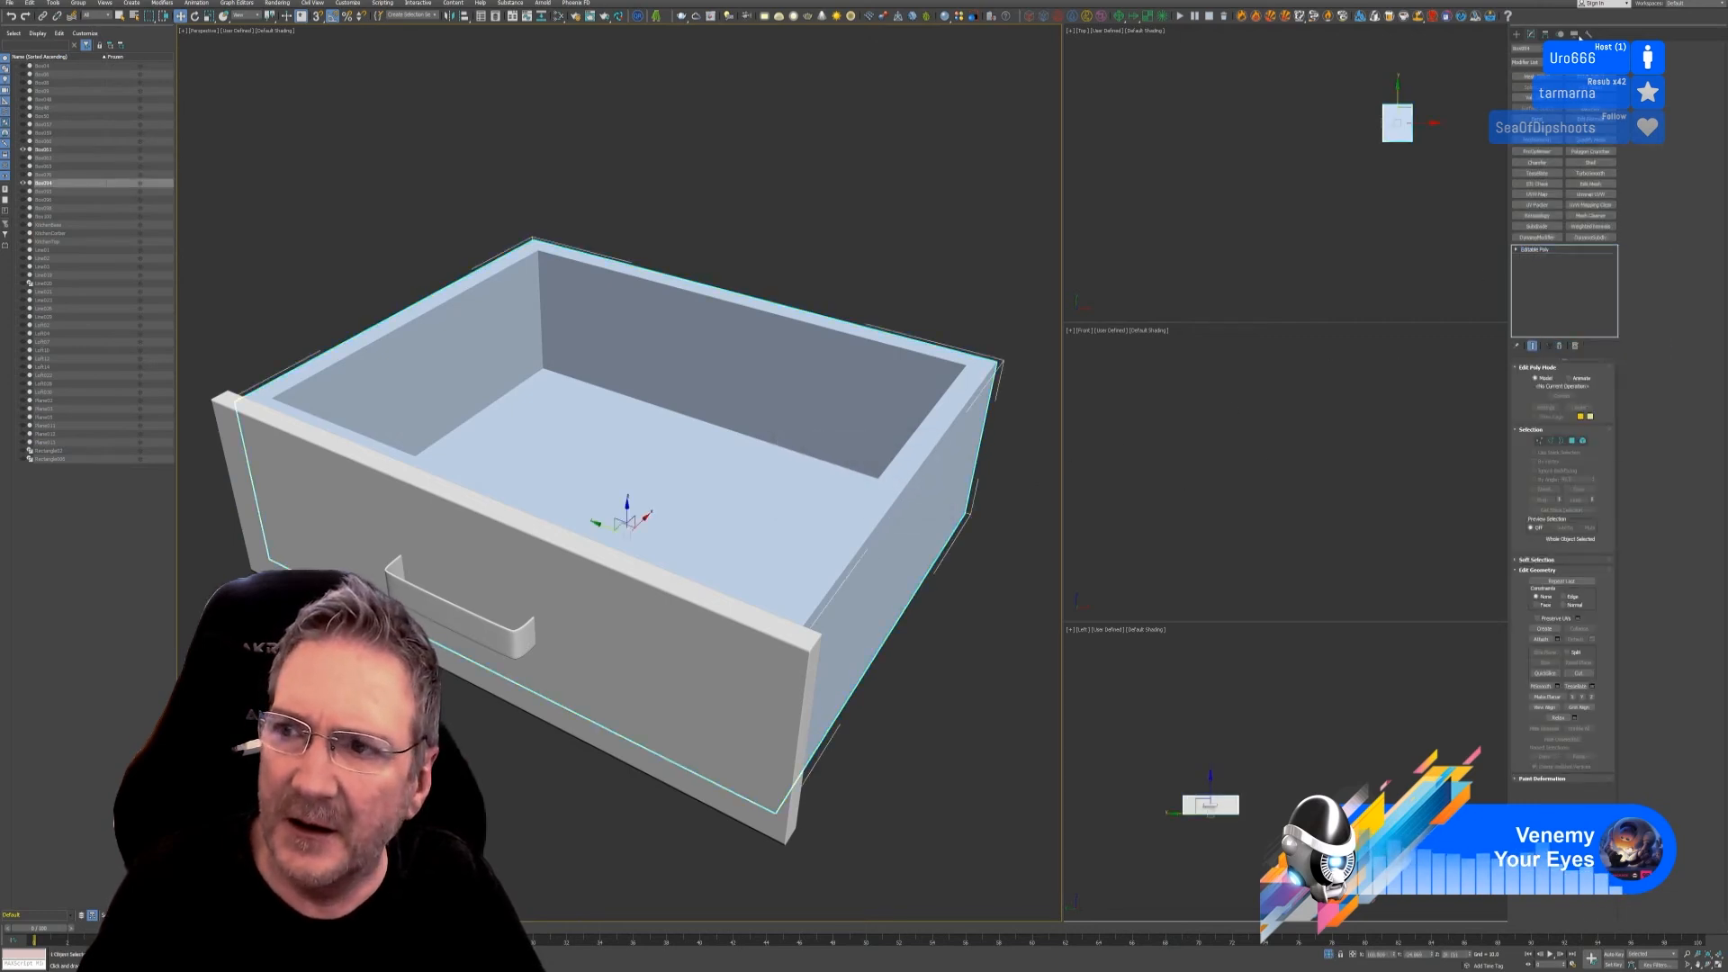
Step: Reset the transform of the top drawer box with Reset XForm and collapse the resulting modifiers
left_click(1588, 33)
left_click(1584, 252)
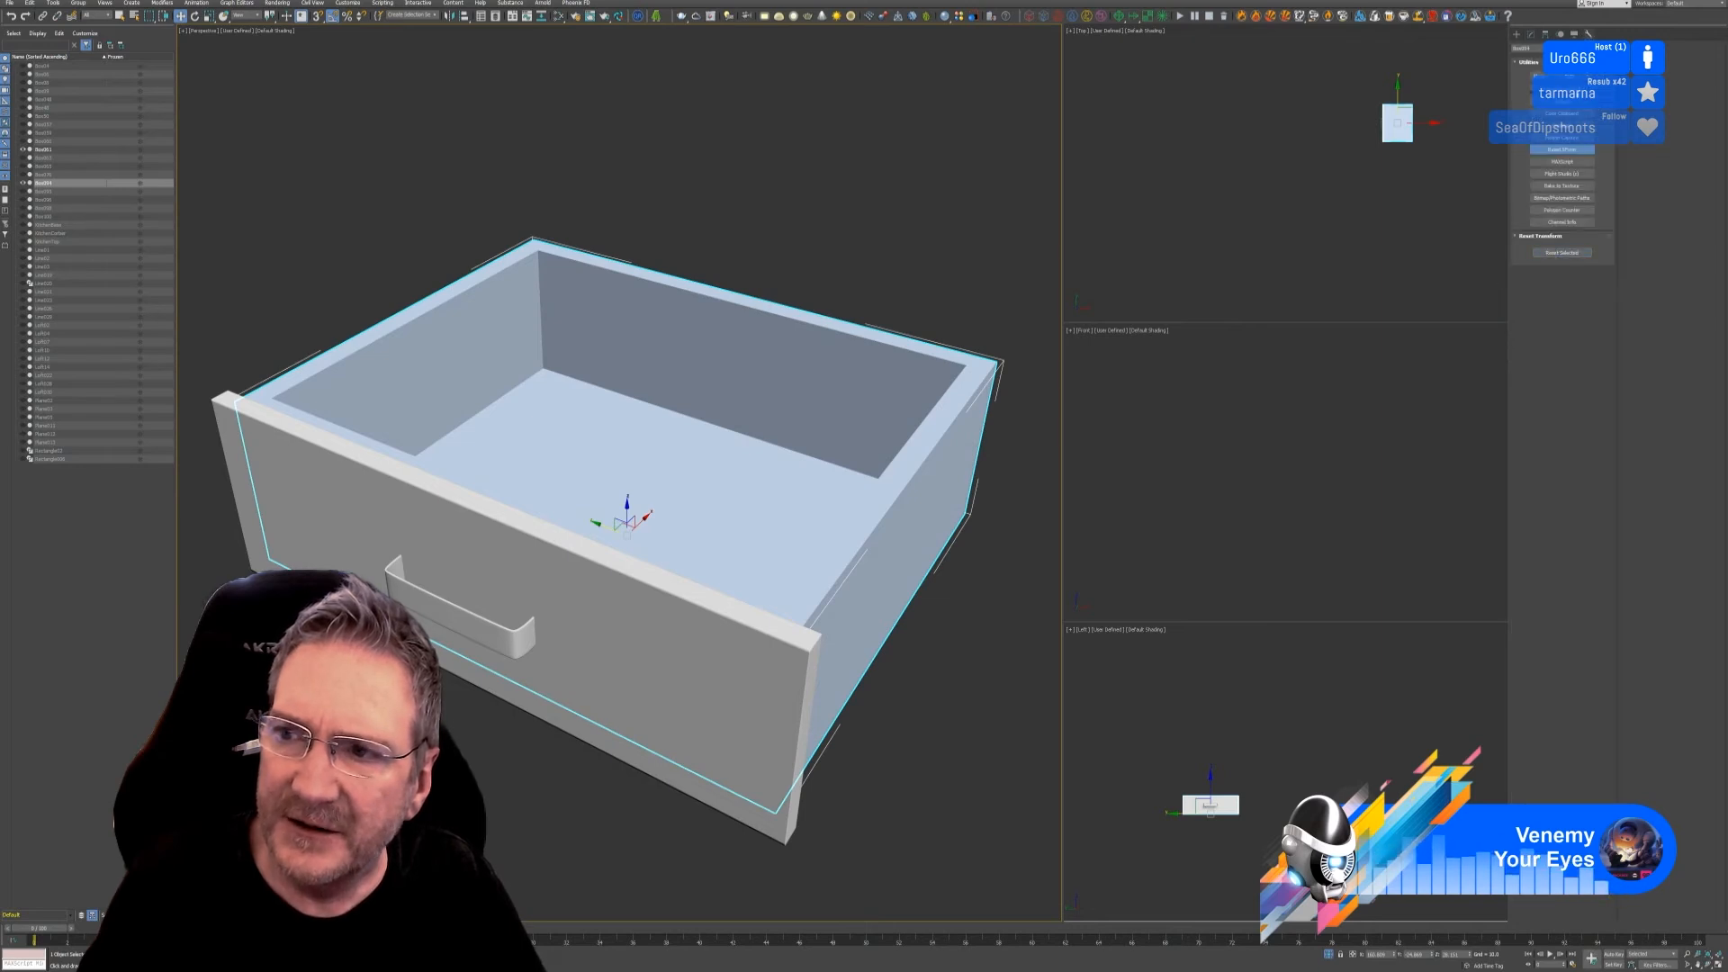
left_click(1532, 34)
right_click(1532, 250)
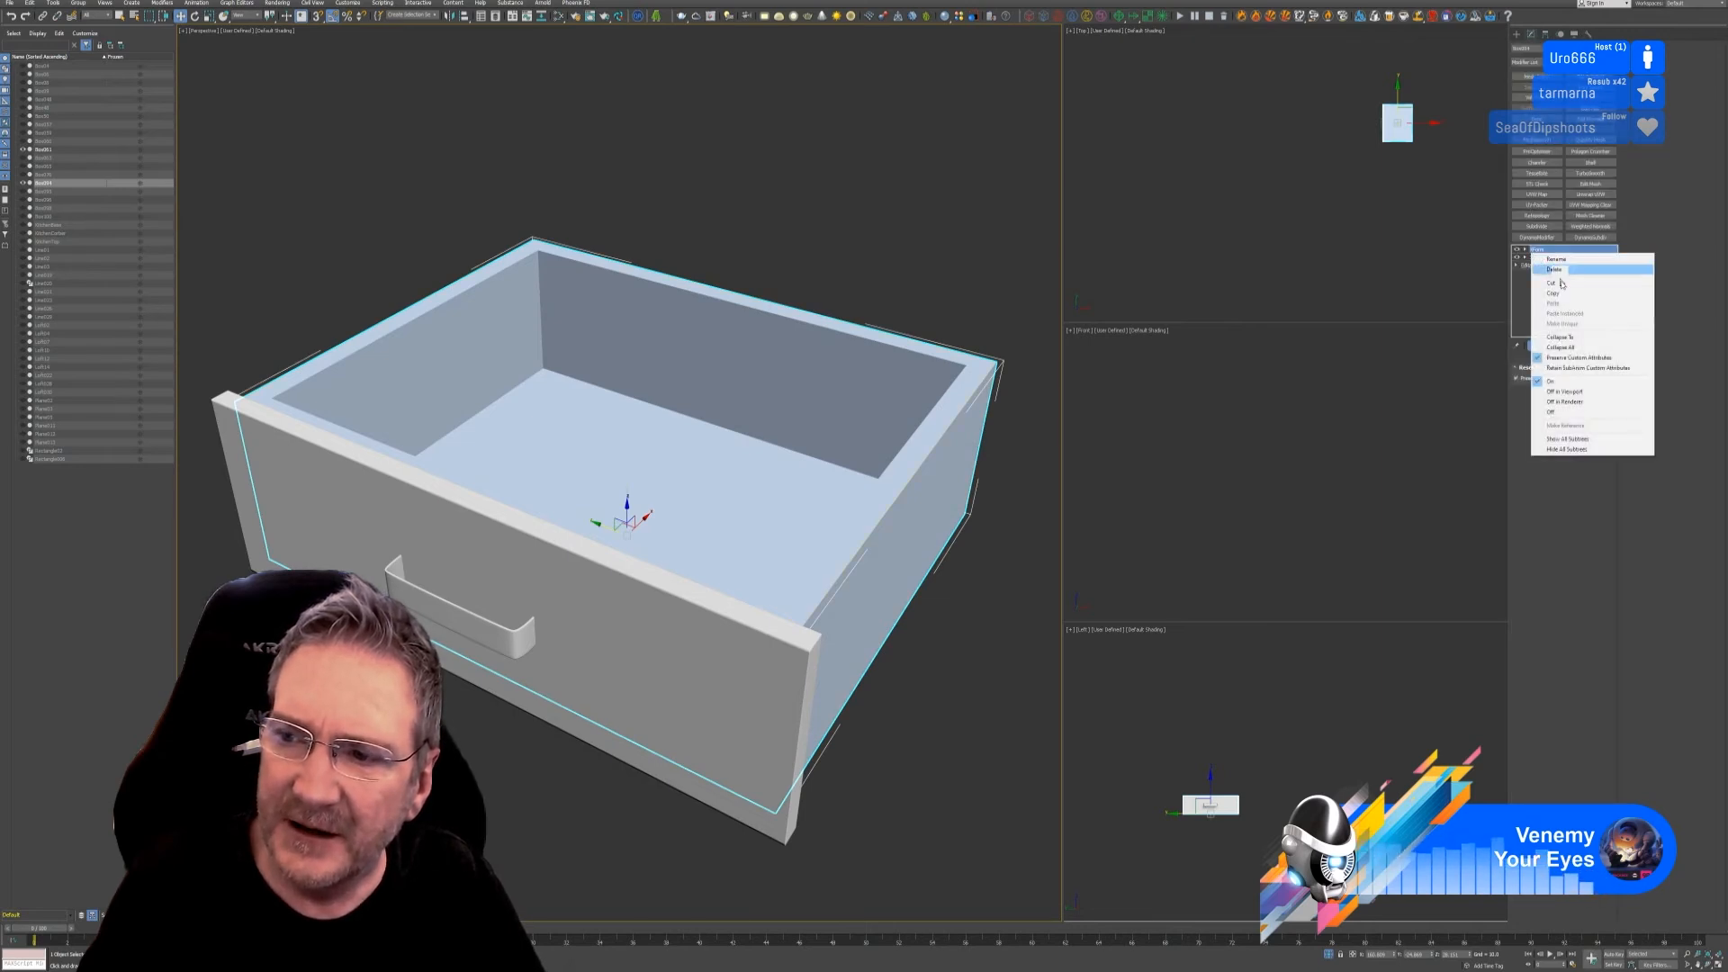
left_click(1560, 349)
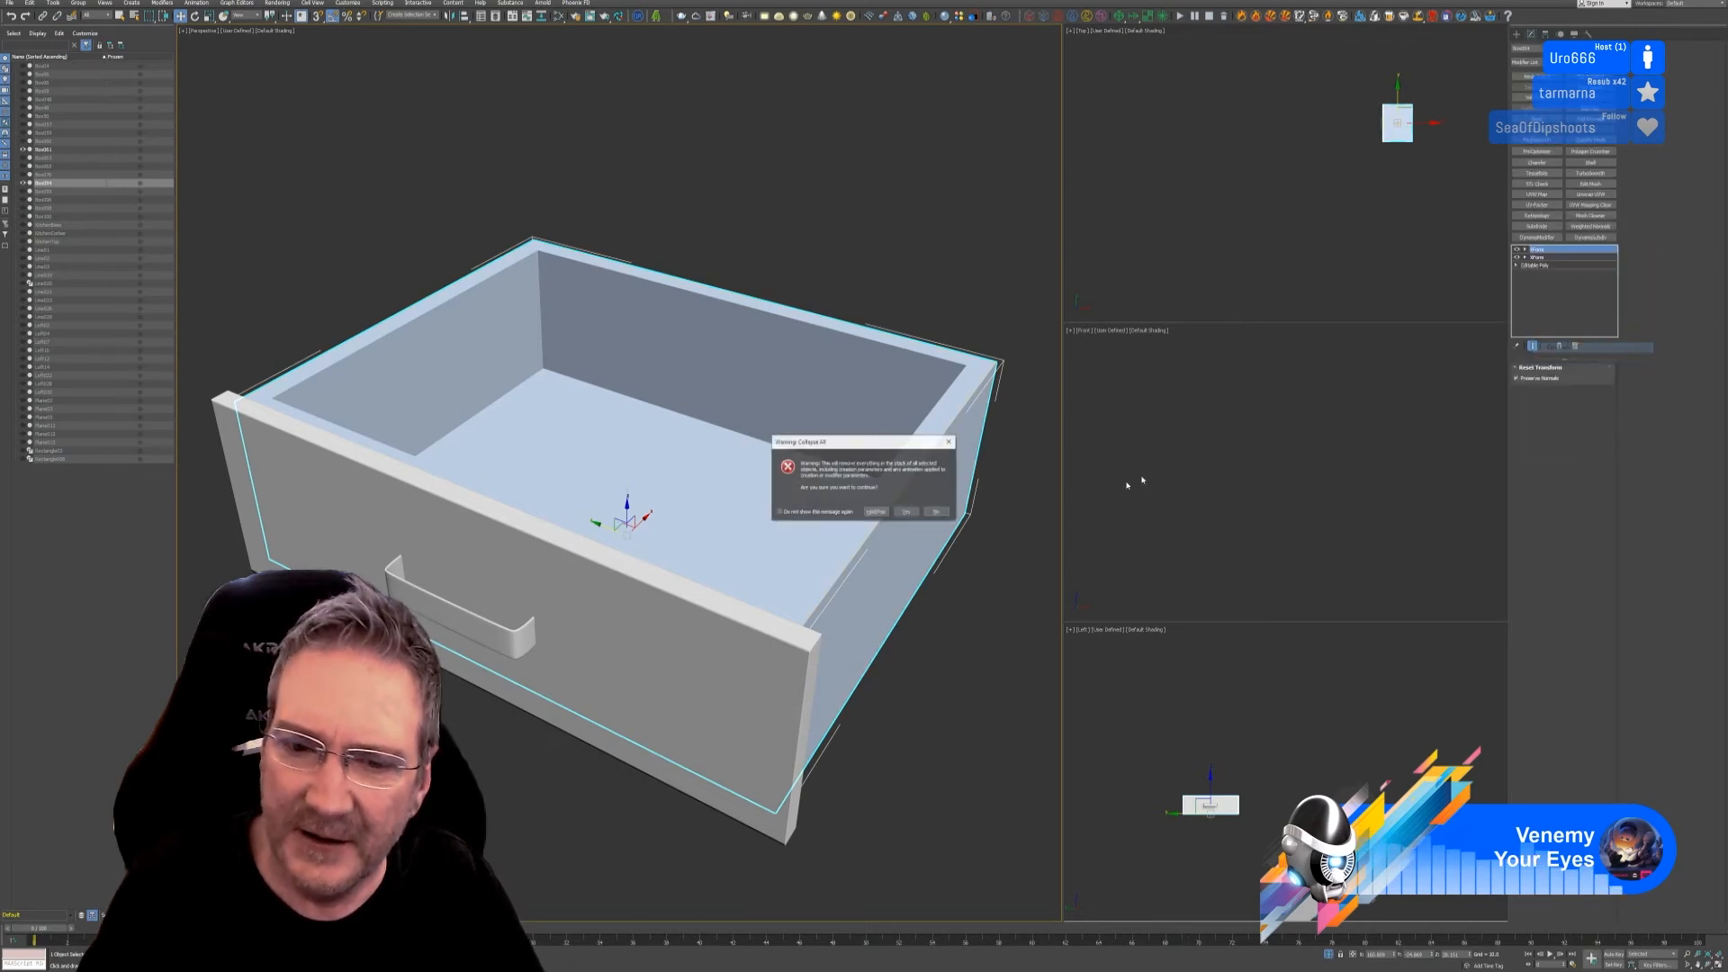
left_click(907, 512)
Step: Select the isolated top drawer front and collapse its Edit Poly modifier into the base object
left_click(733, 663)
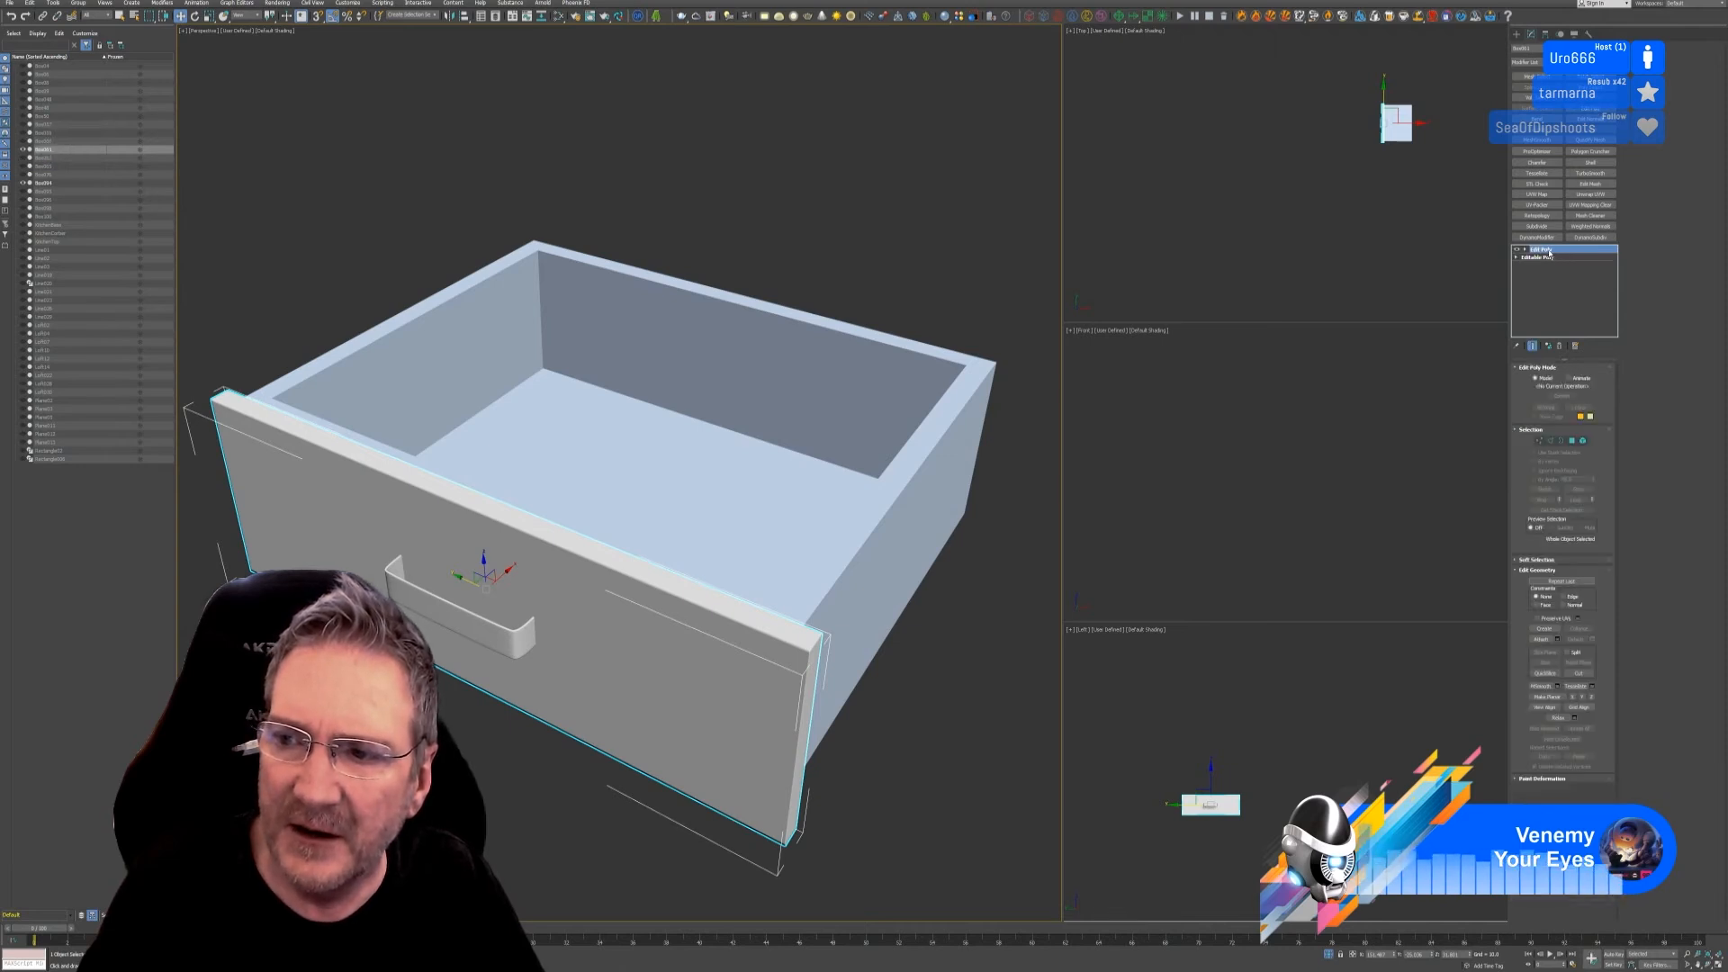
right_click(1547, 249)
left_click(1563, 344)
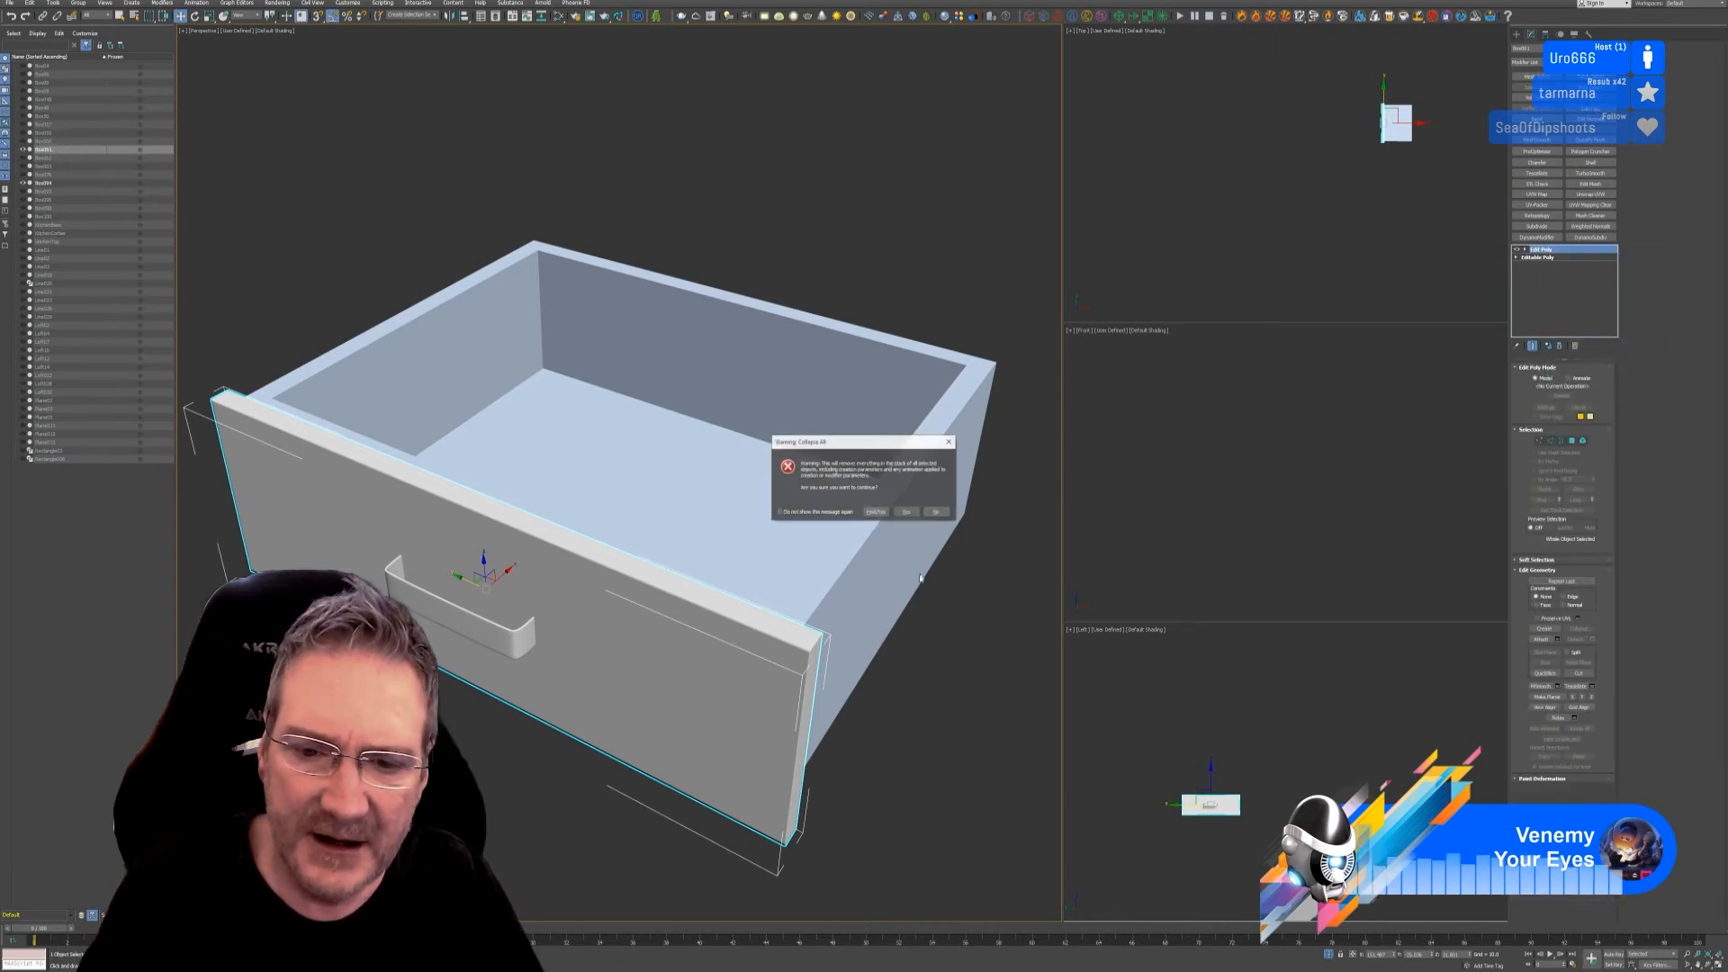
left_click(907, 512)
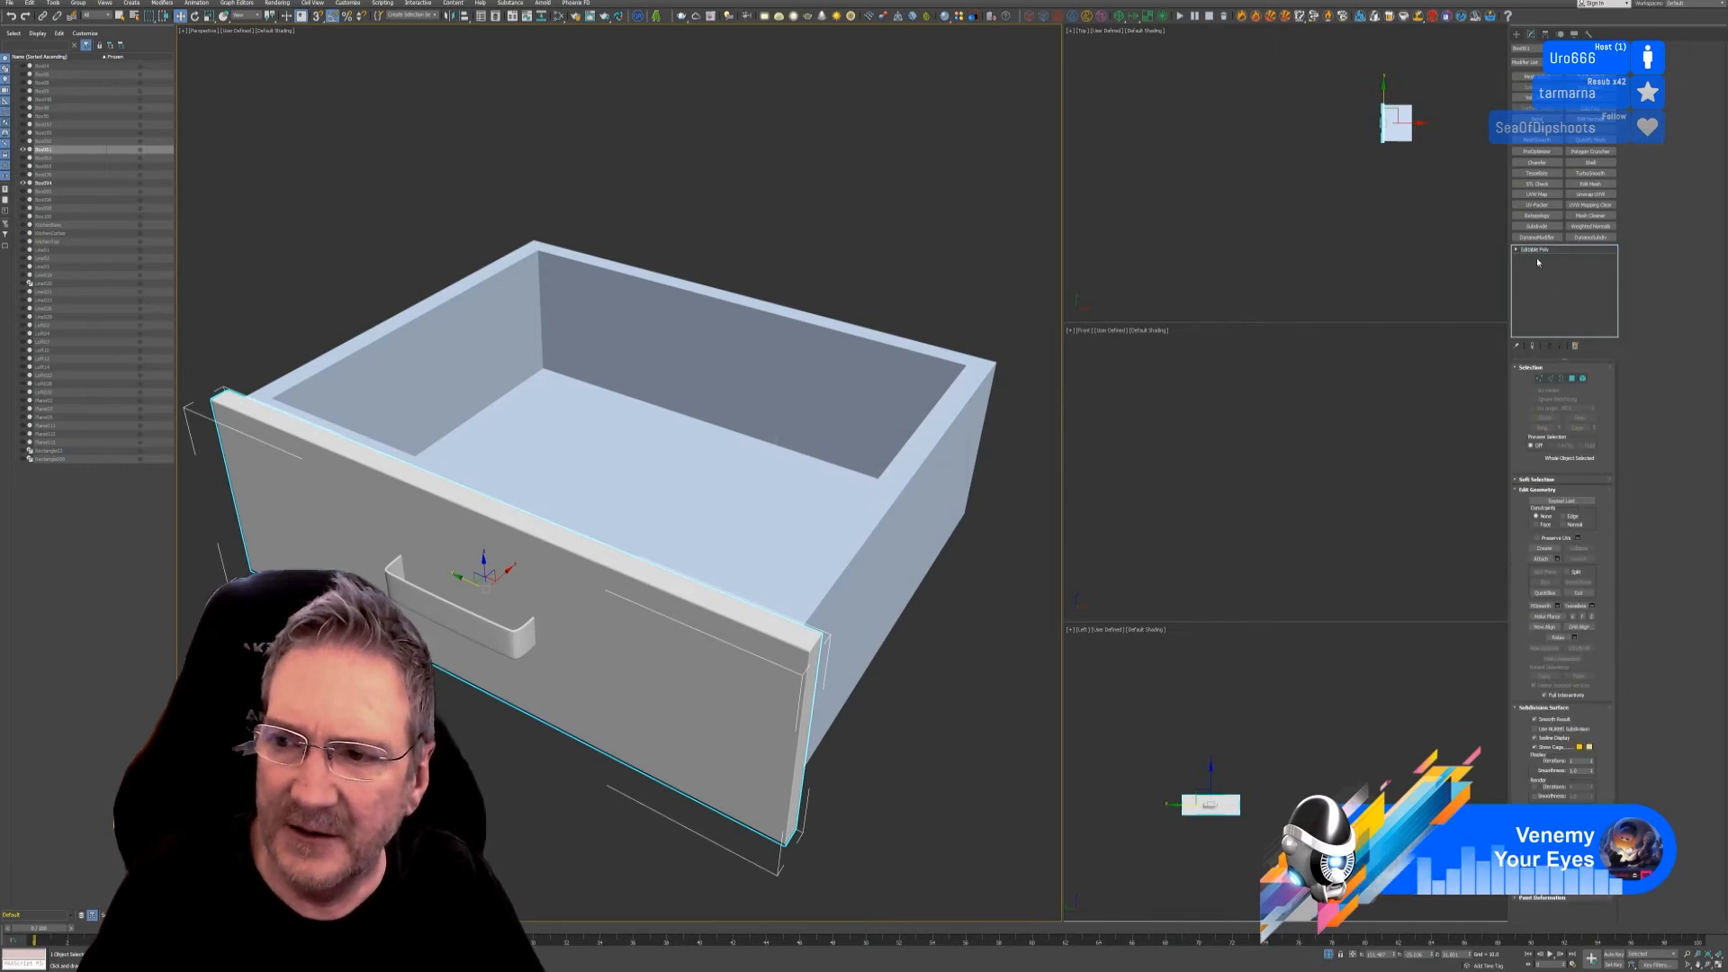
Step: Reset the transform of the top drawer front with Reset XForm and collapse its whole stack
left_click(1588, 34)
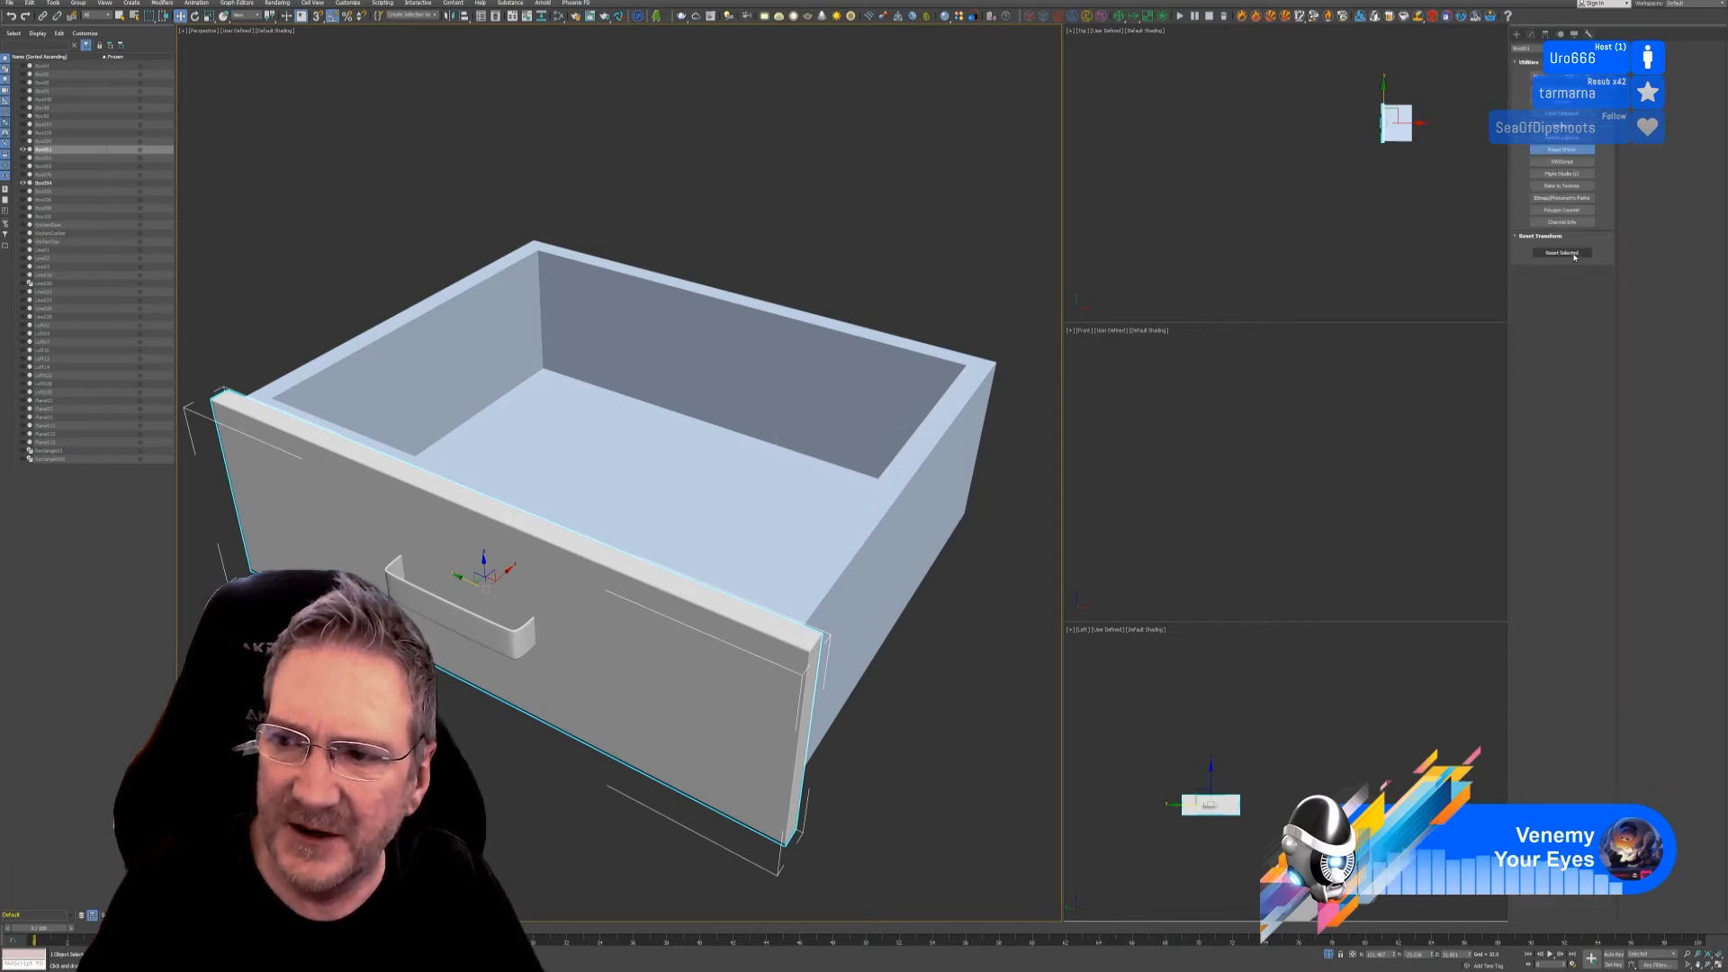
left_click(1529, 34)
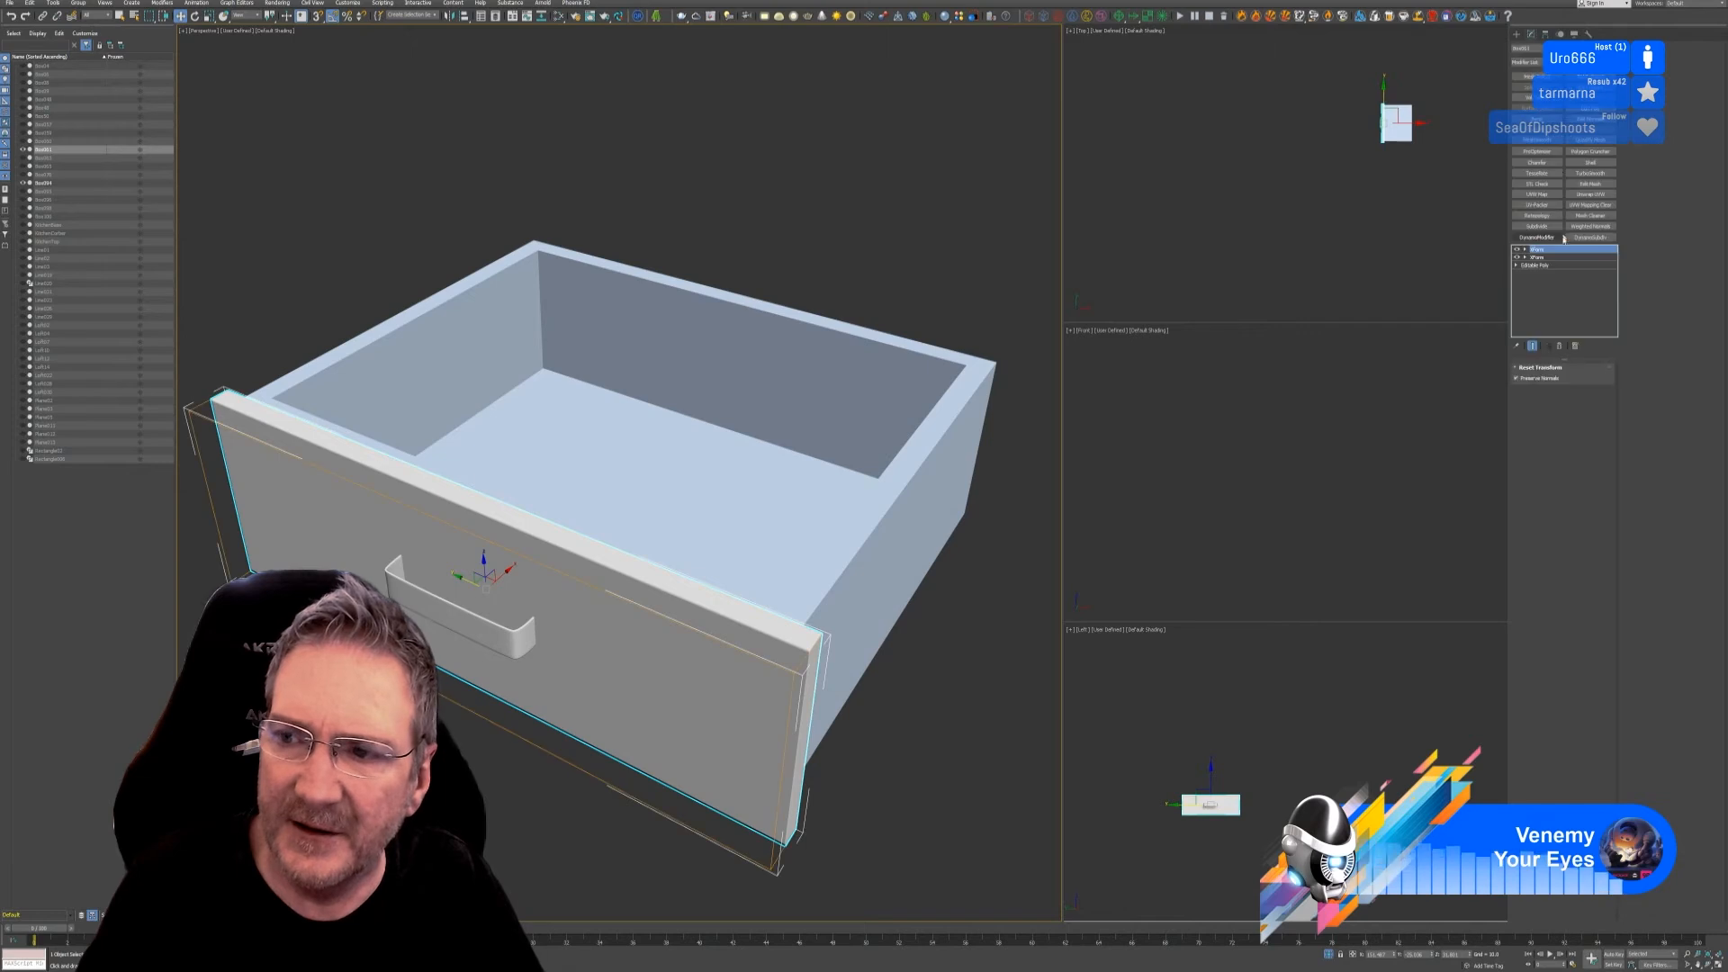
right_click(1546, 250)
left_click(1576, 345)
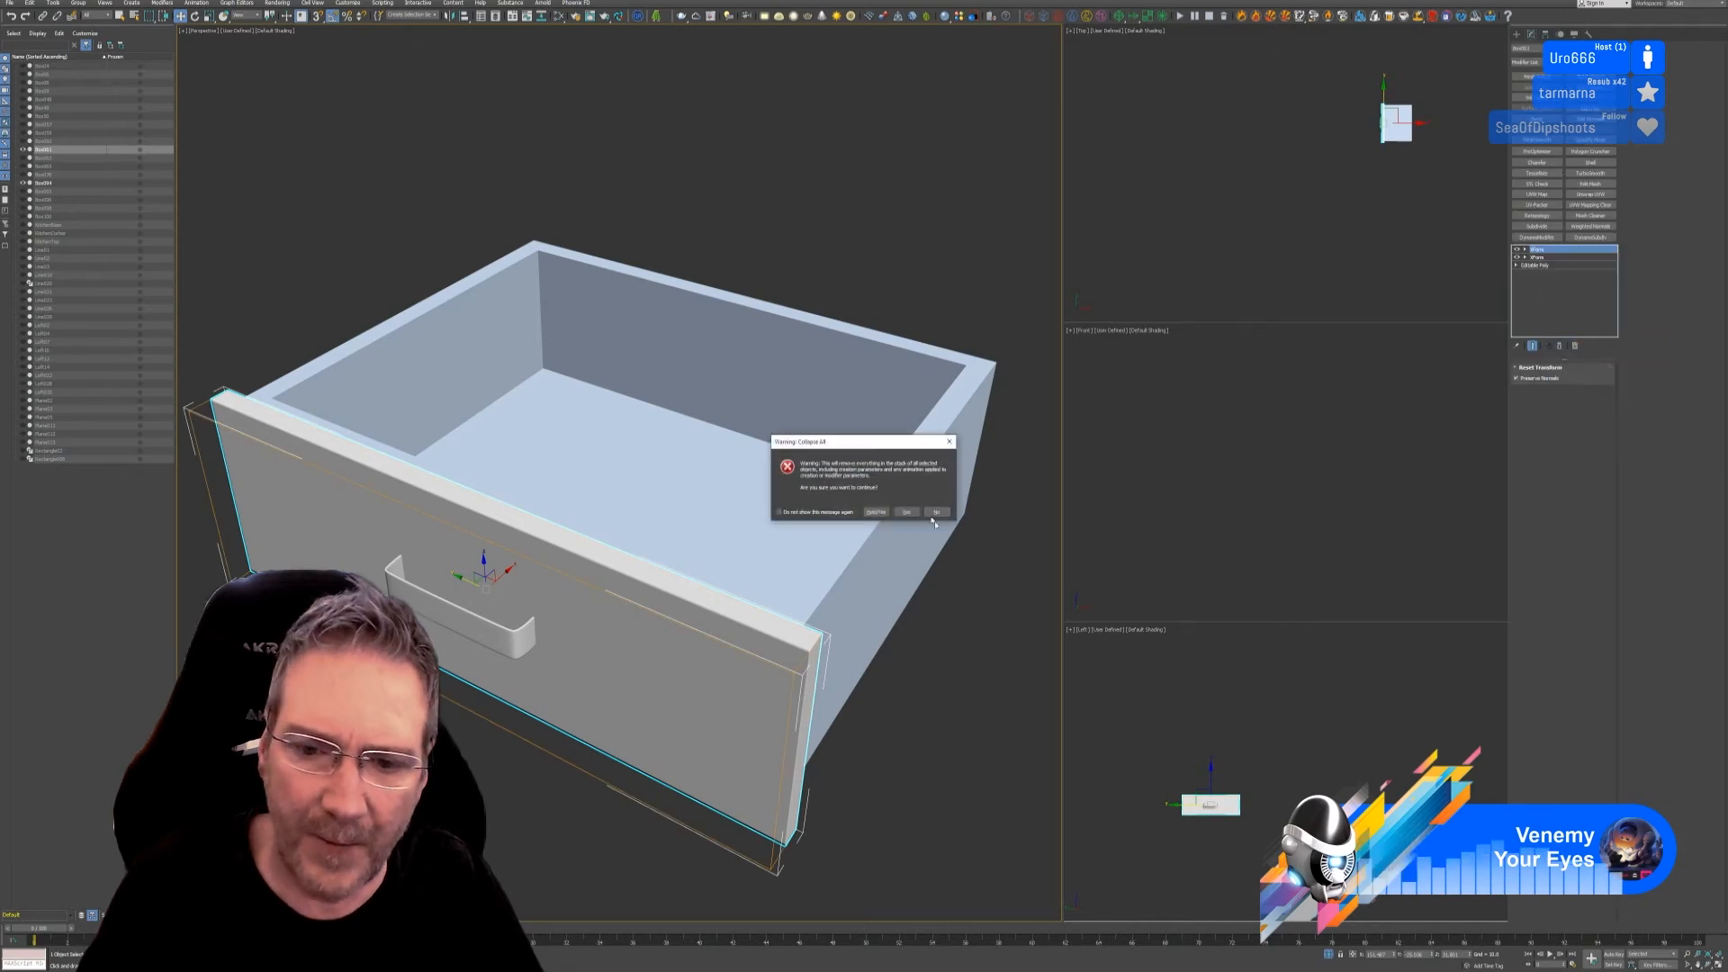
left_click(906, 512)
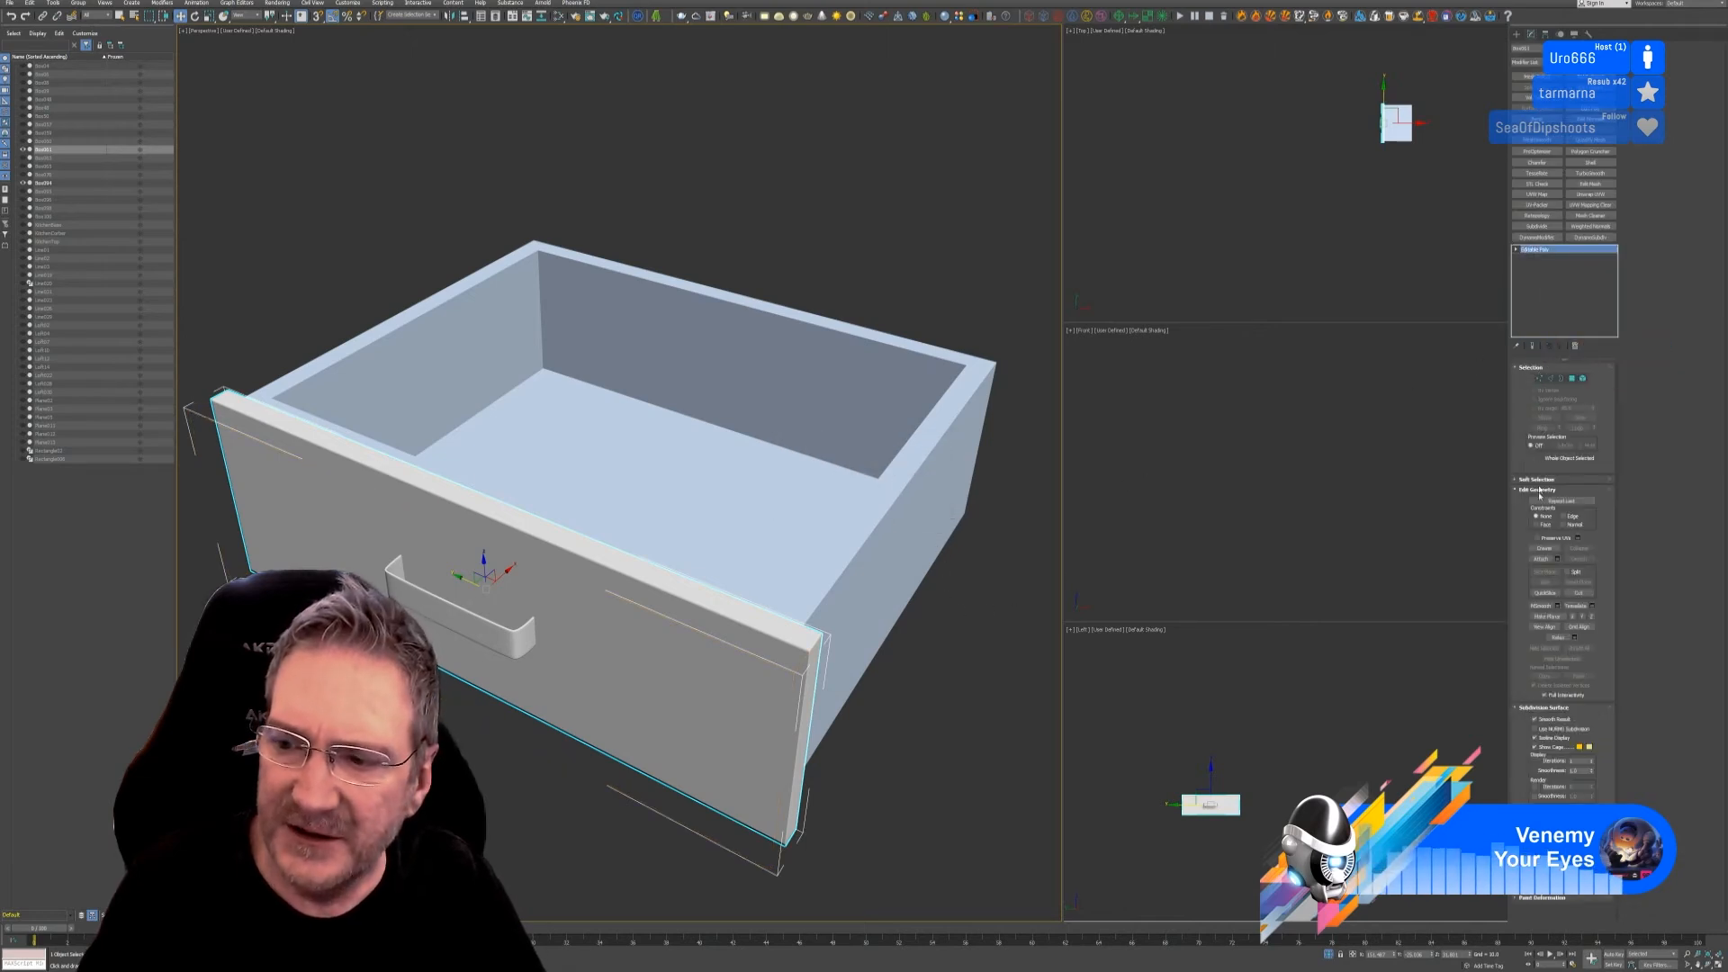
Step: Attach the isolated drawer box to the top drawer front as one object, and exit isolation
left_click(1541, 558)
left_click(926, 456)
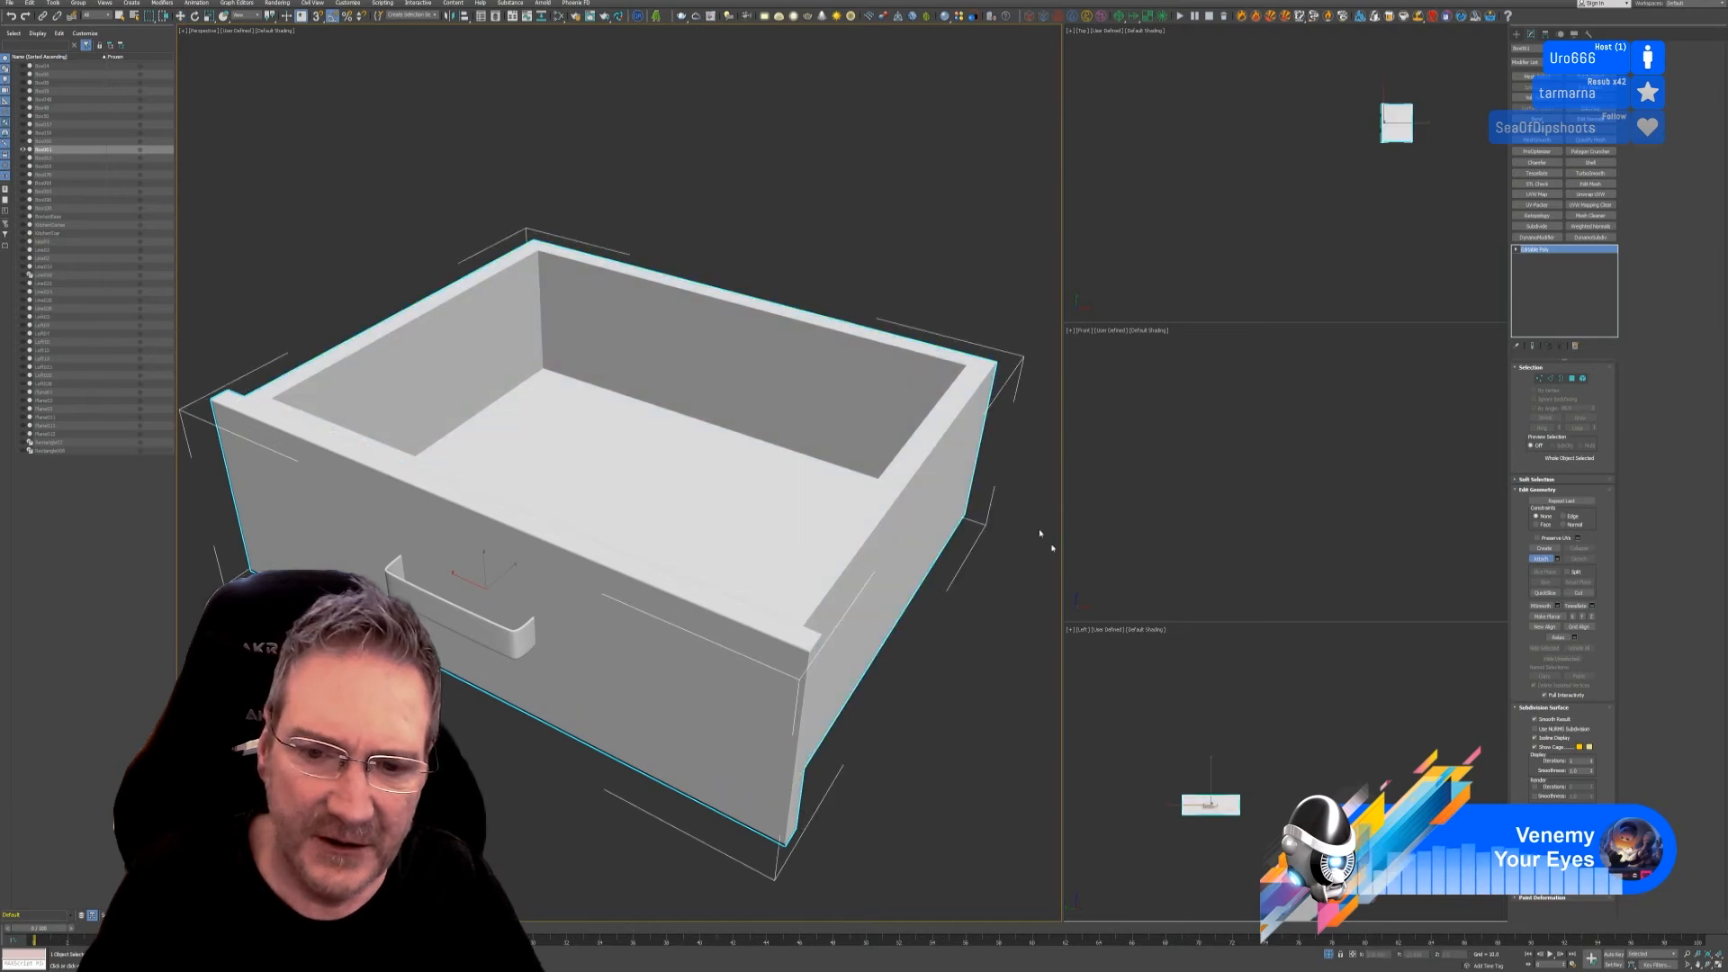
left_click(1327, 955)
Step: Display the perspective view in wireframe and pick the drawer box behind the bottom panelled drawer front with Attach still active
scroll(681, 785, "down", 2)
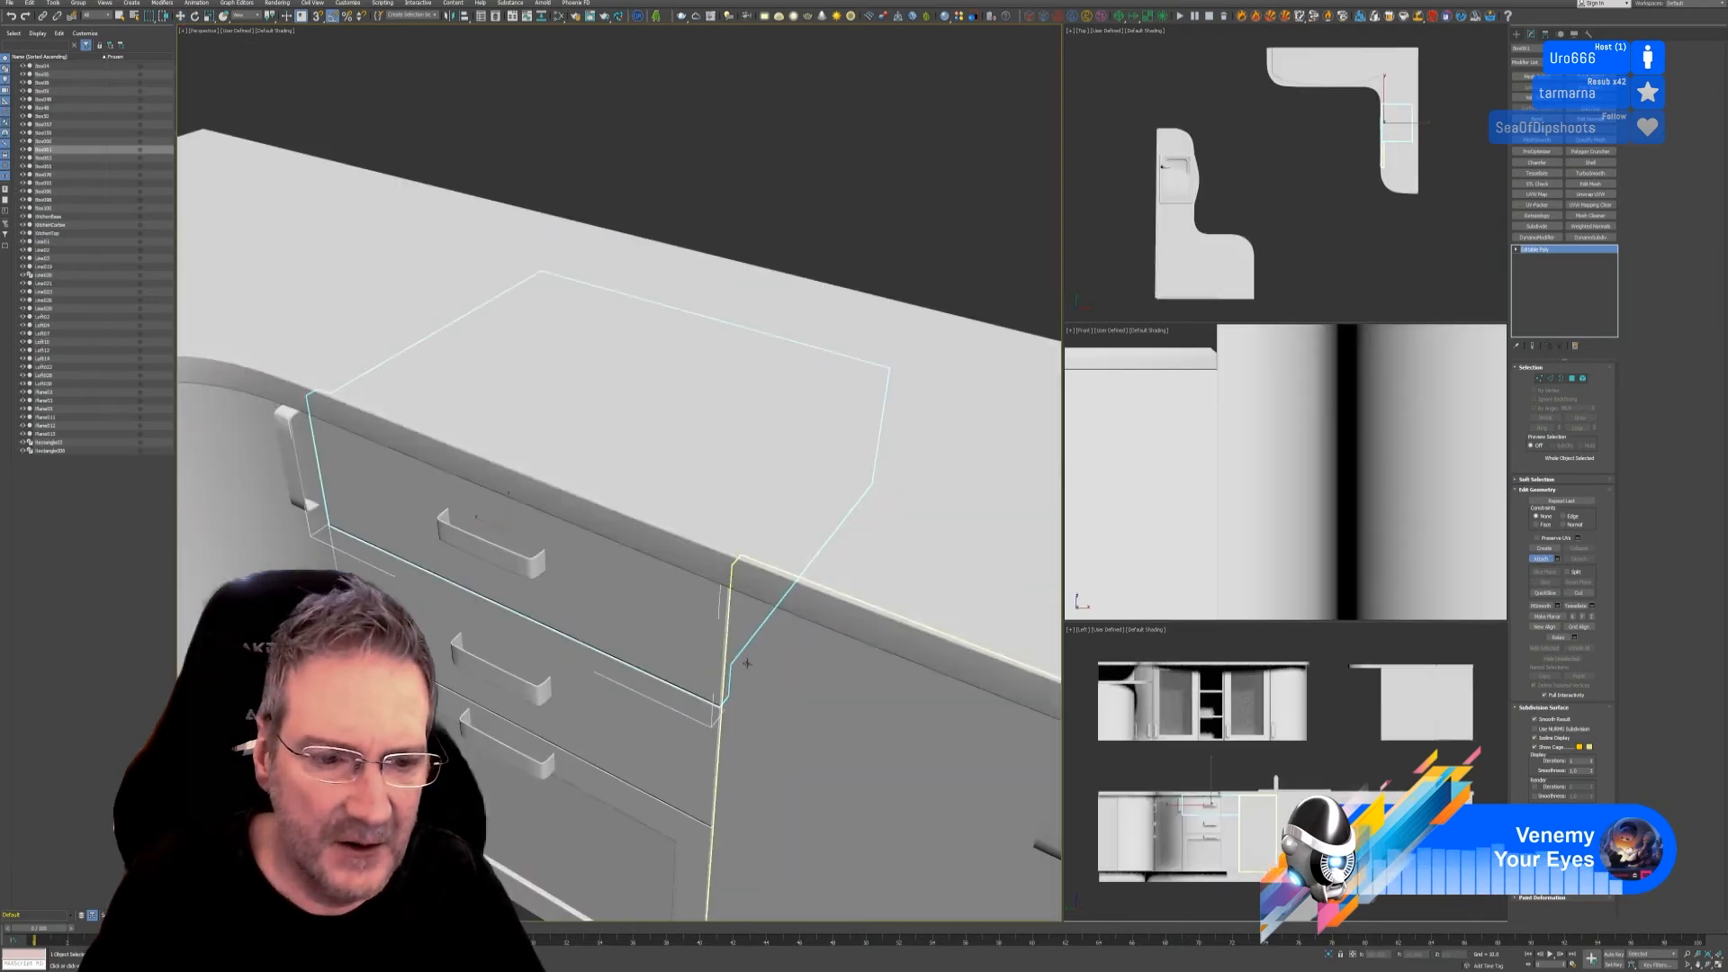
middle_click_drag(797, 675, 826, 531)
scroll(725, 632, "up", 4)
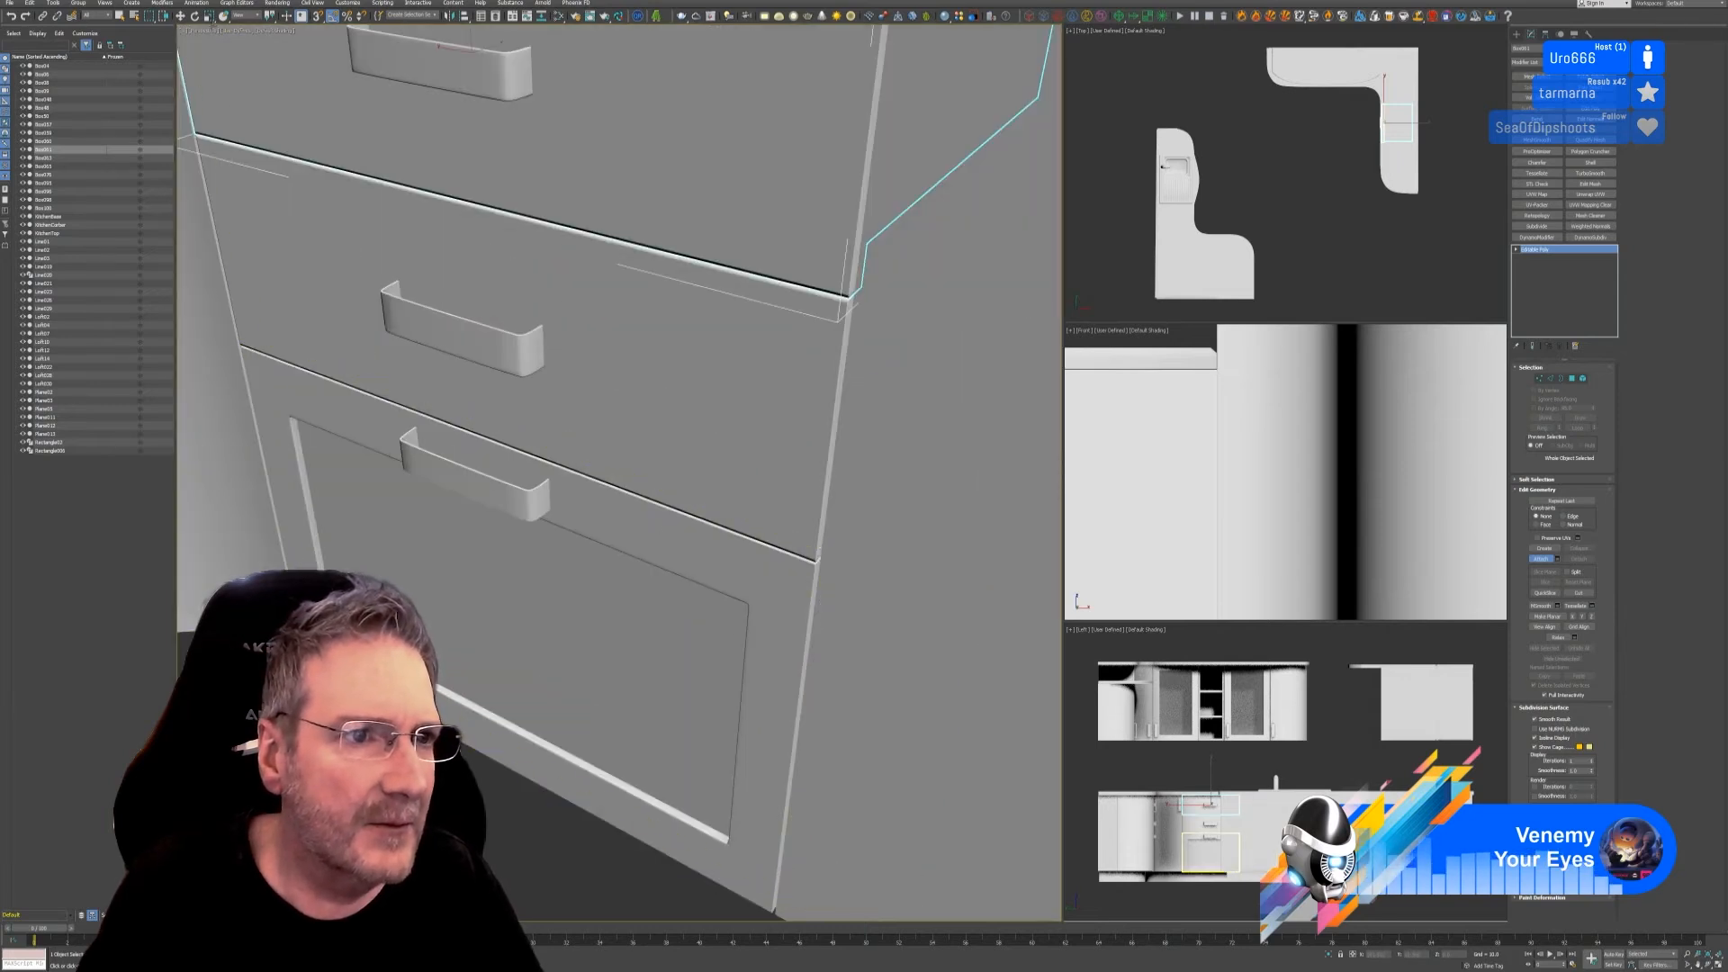
left_click(275, 31)
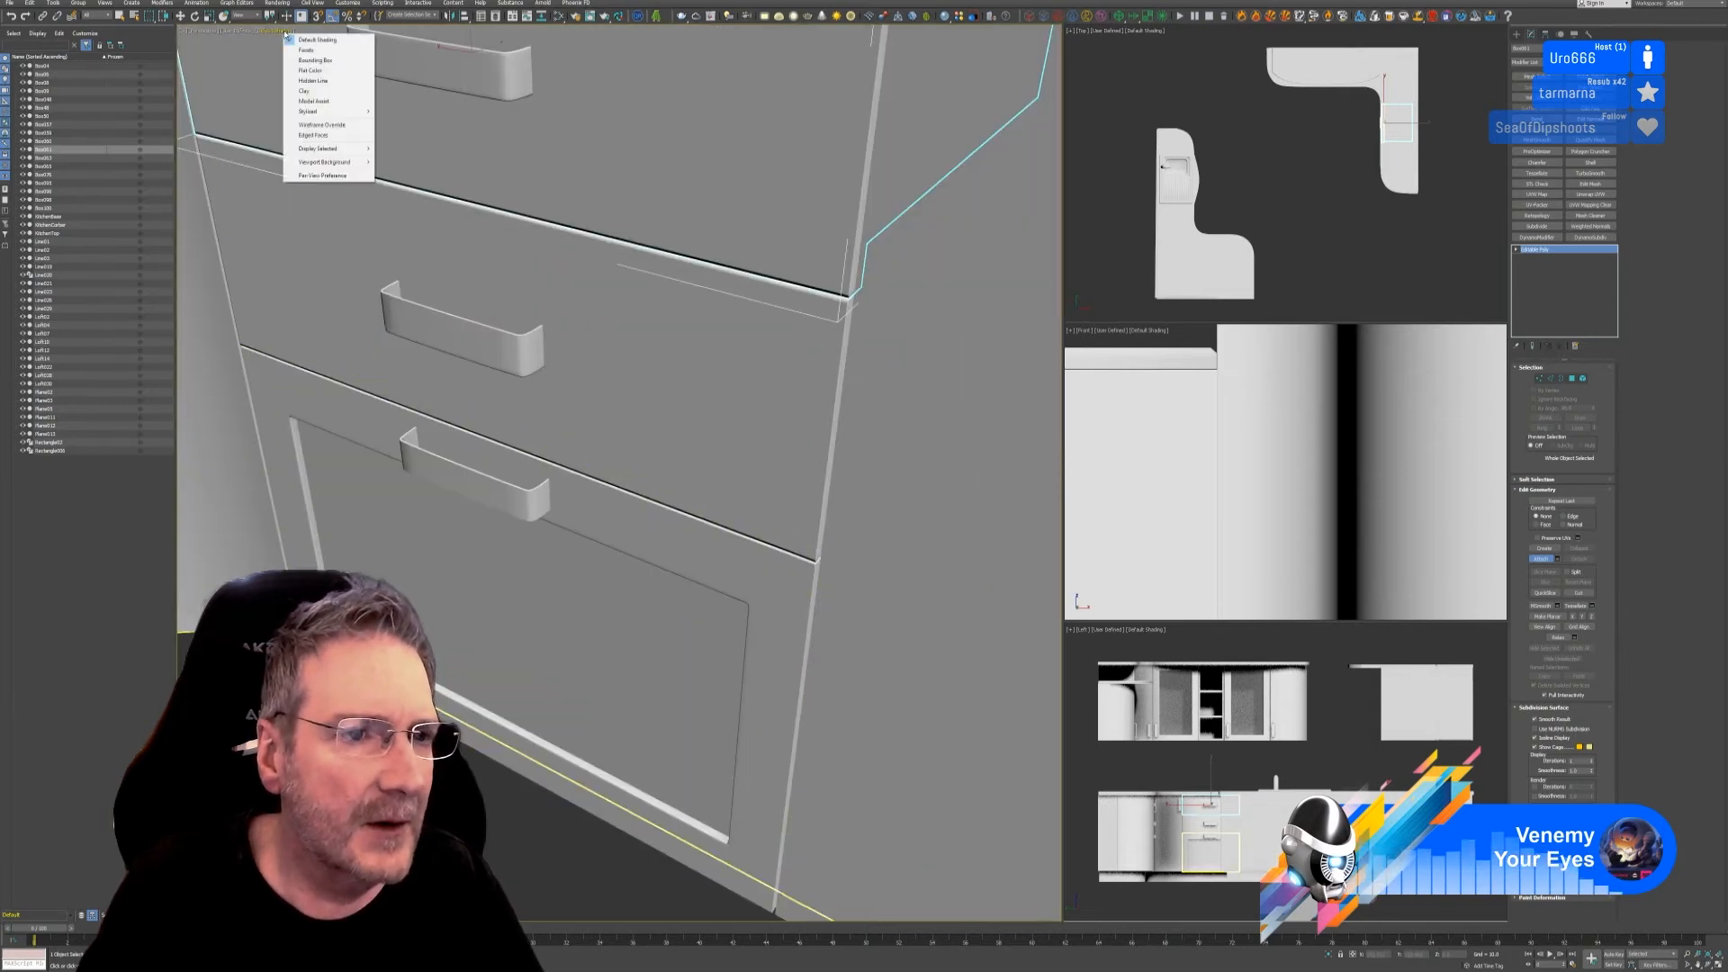
left_click(321, 124)
scroll(942, 485, "up", 3)
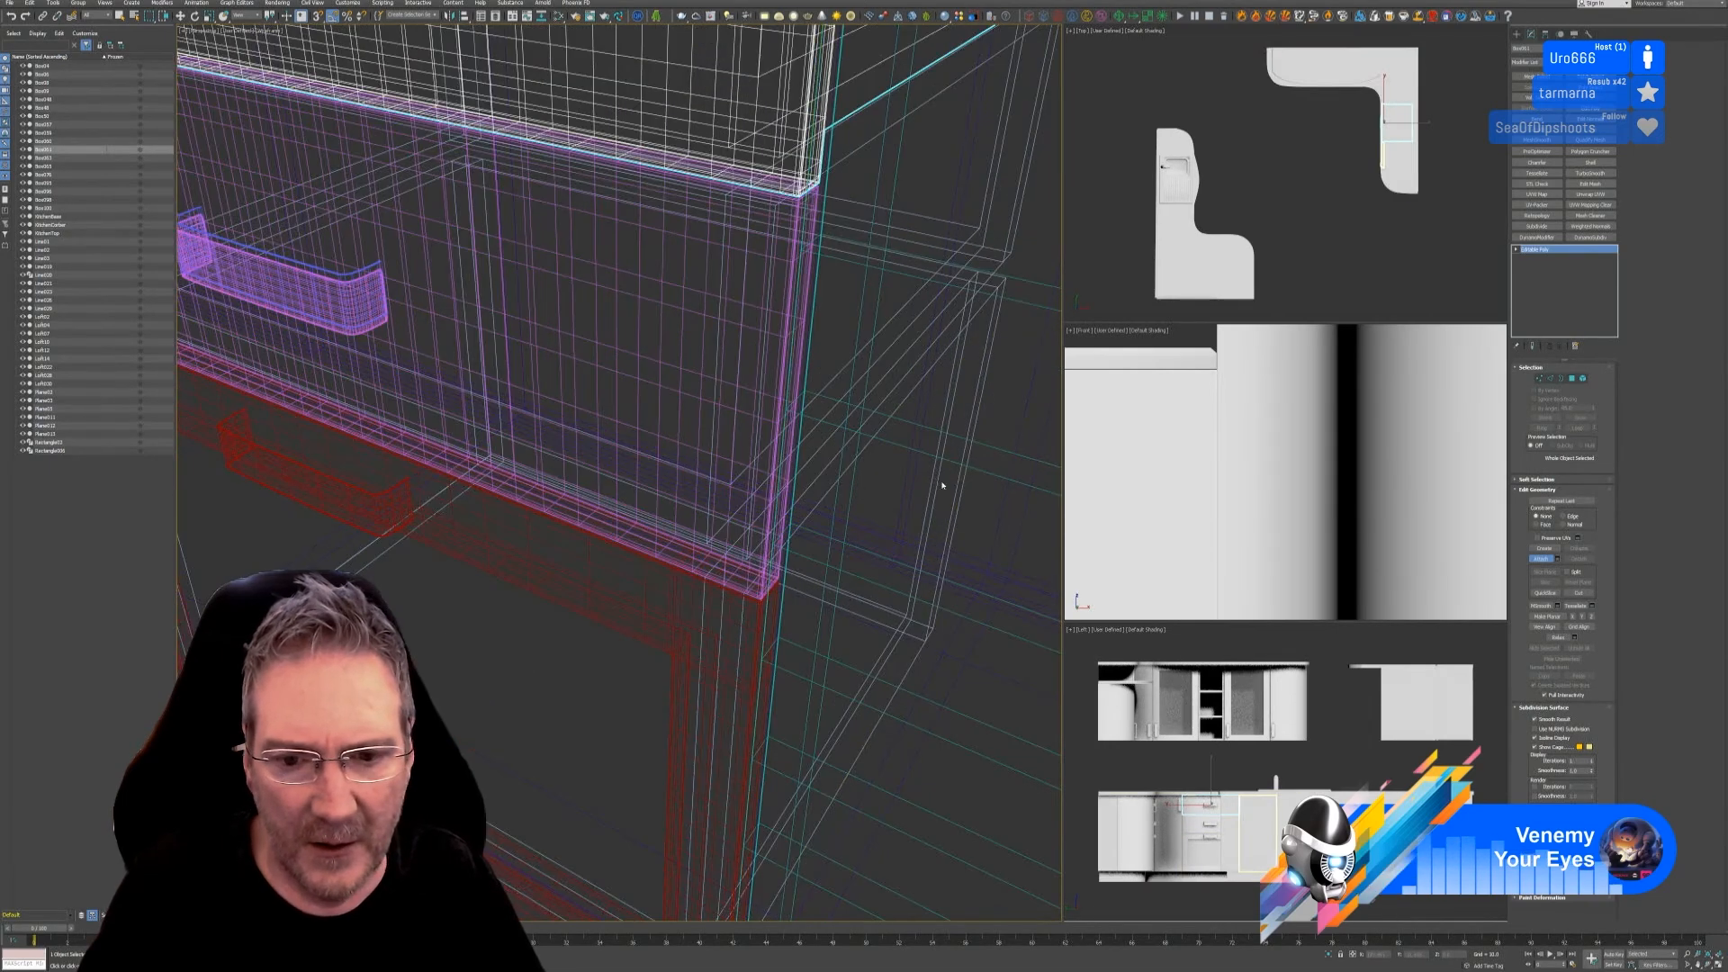
left_click(957, 510)
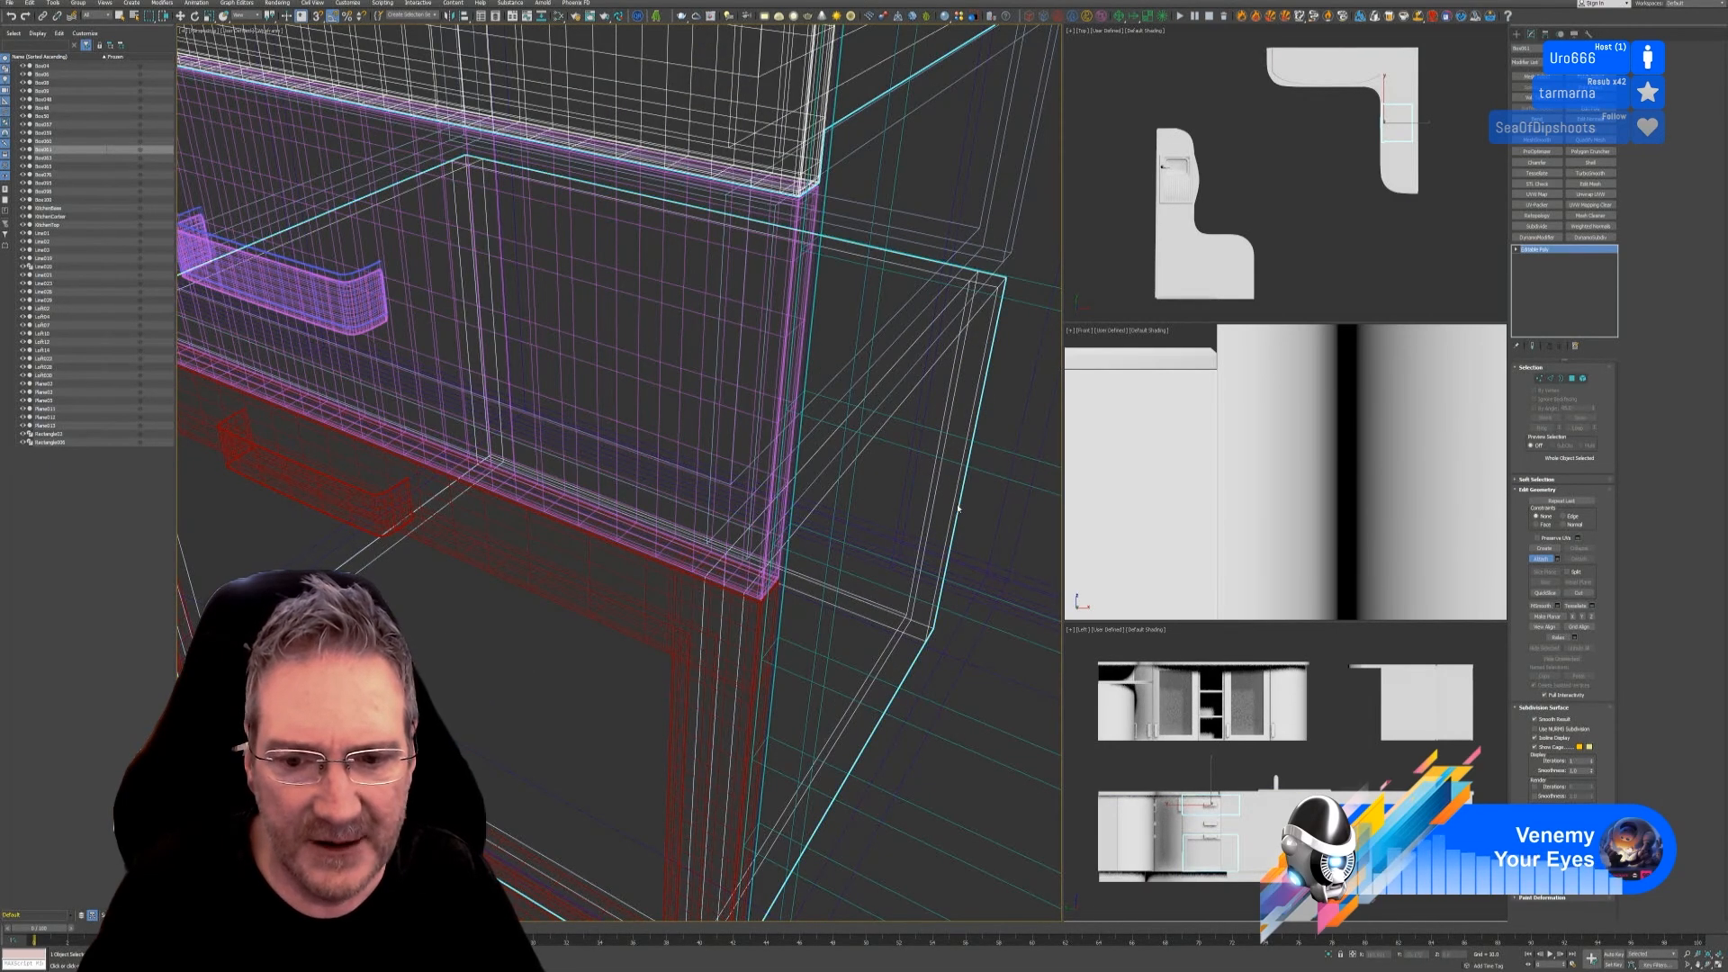
Step: Return the perspective view to default shading, undo the mistaken attachment to the top drawer, and exit Attach mode
key("z")
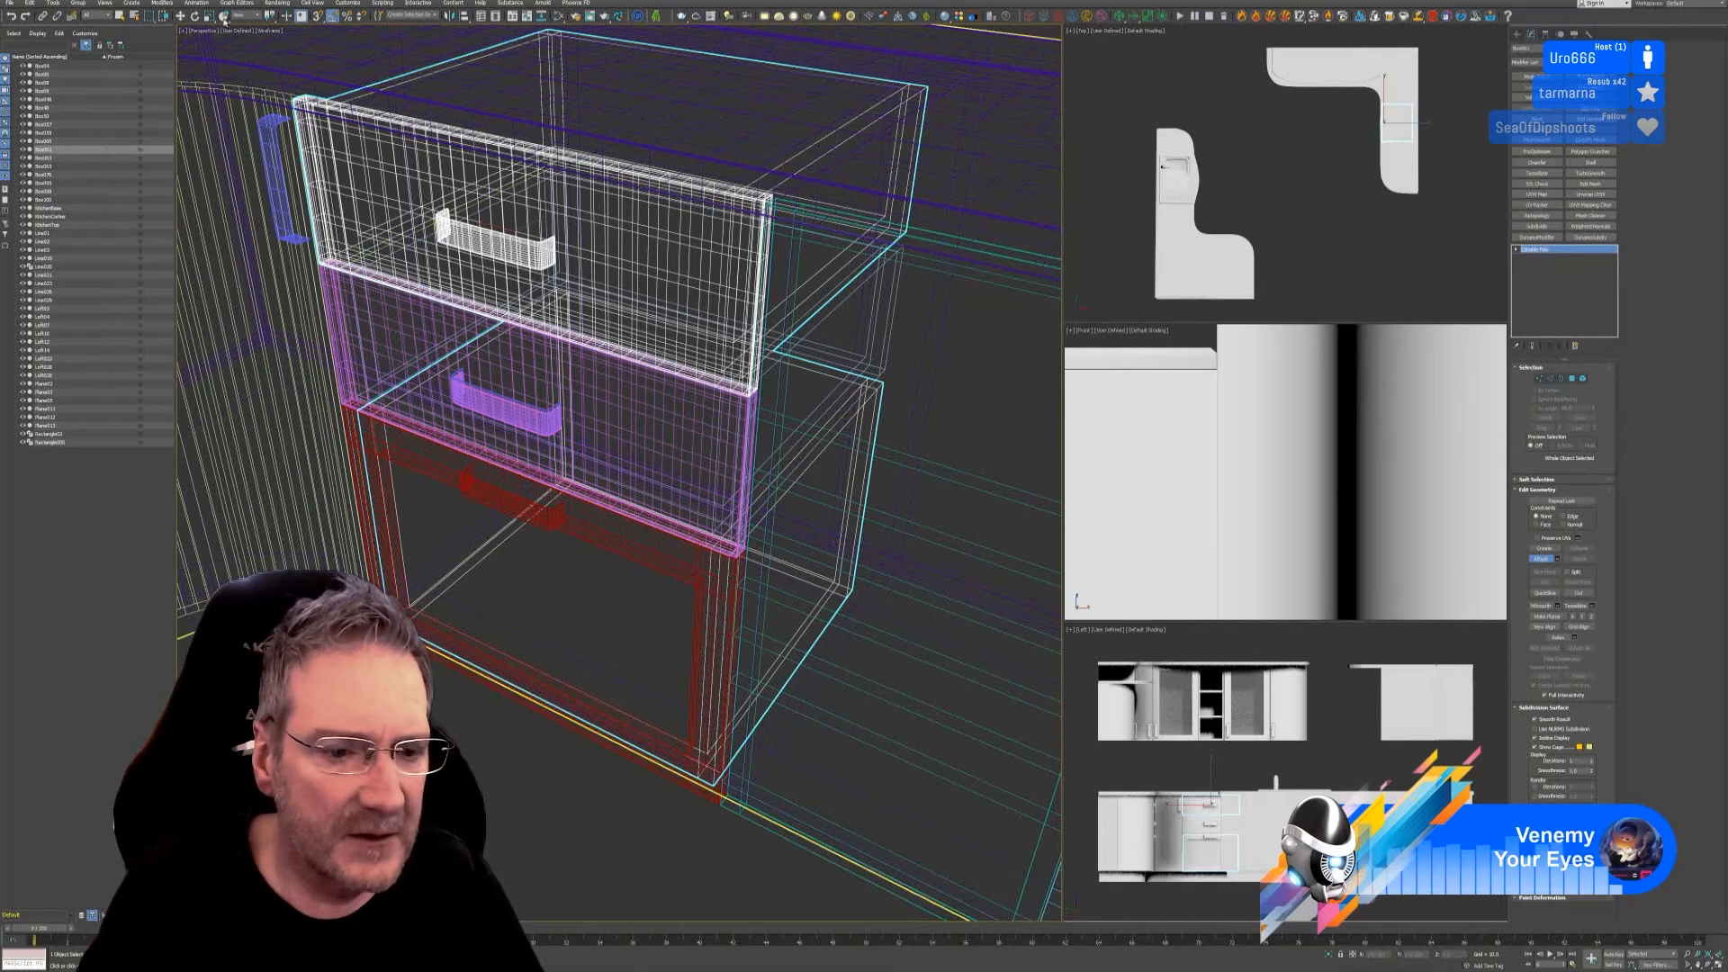
left_click(266, 30)
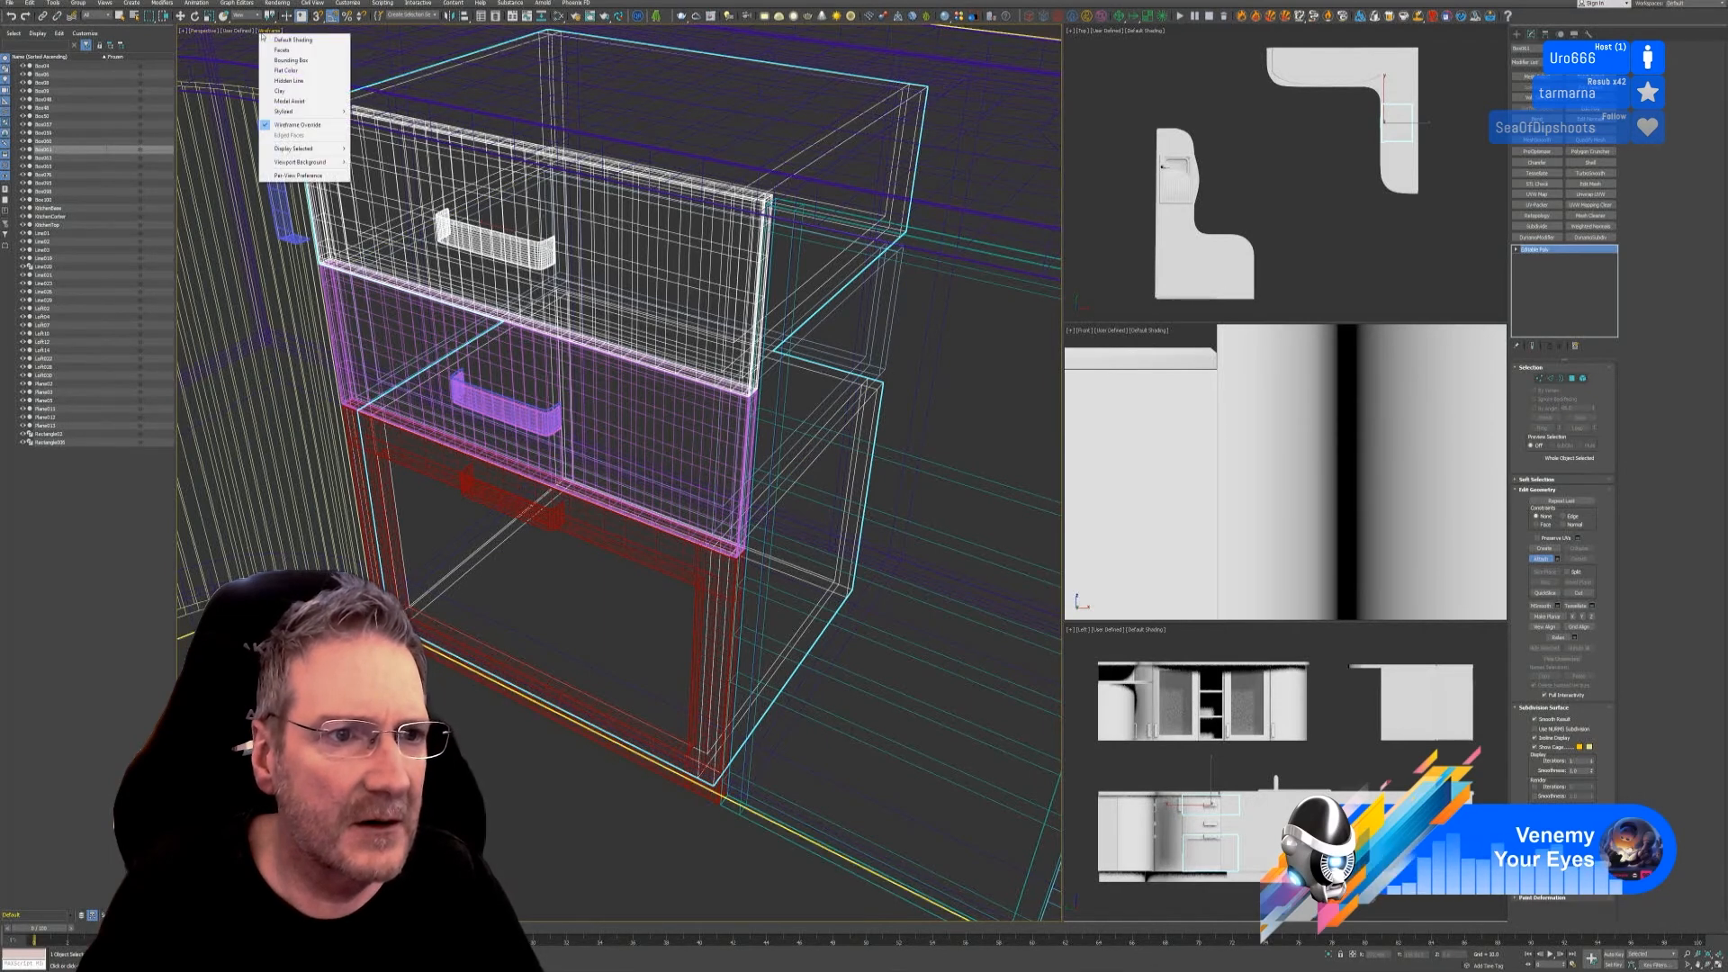
left_click(288, 40)
left_click(713, 593)
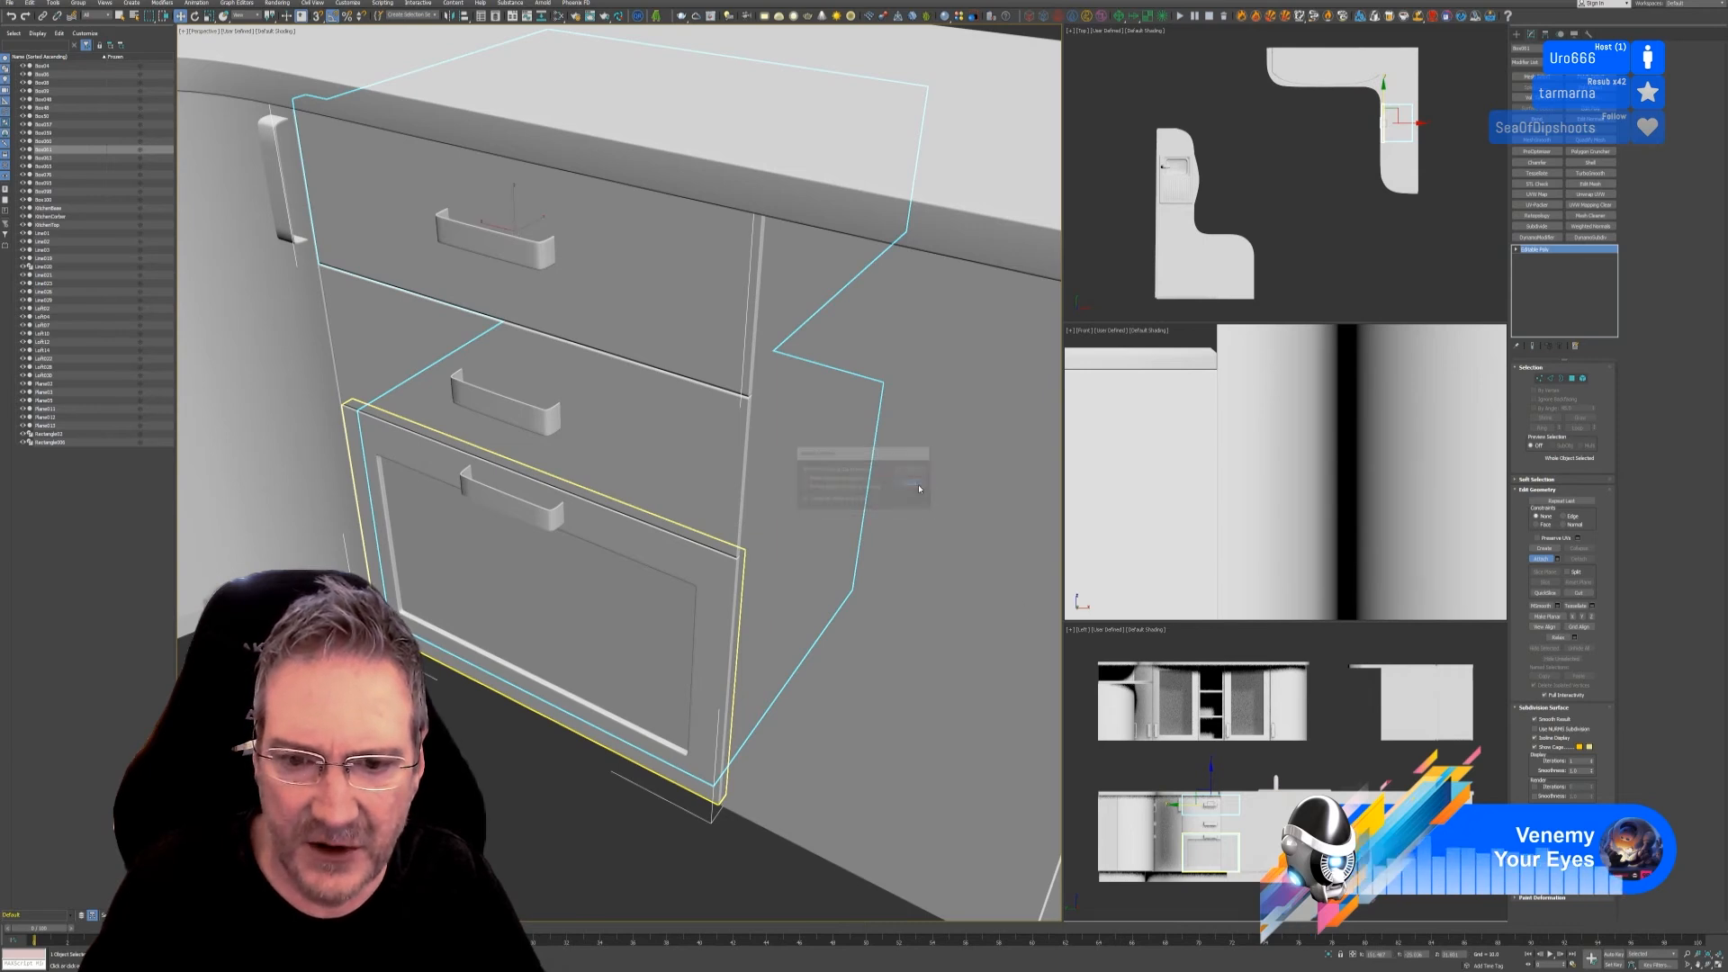
left_click(916, 485)
key("ctrl+z")
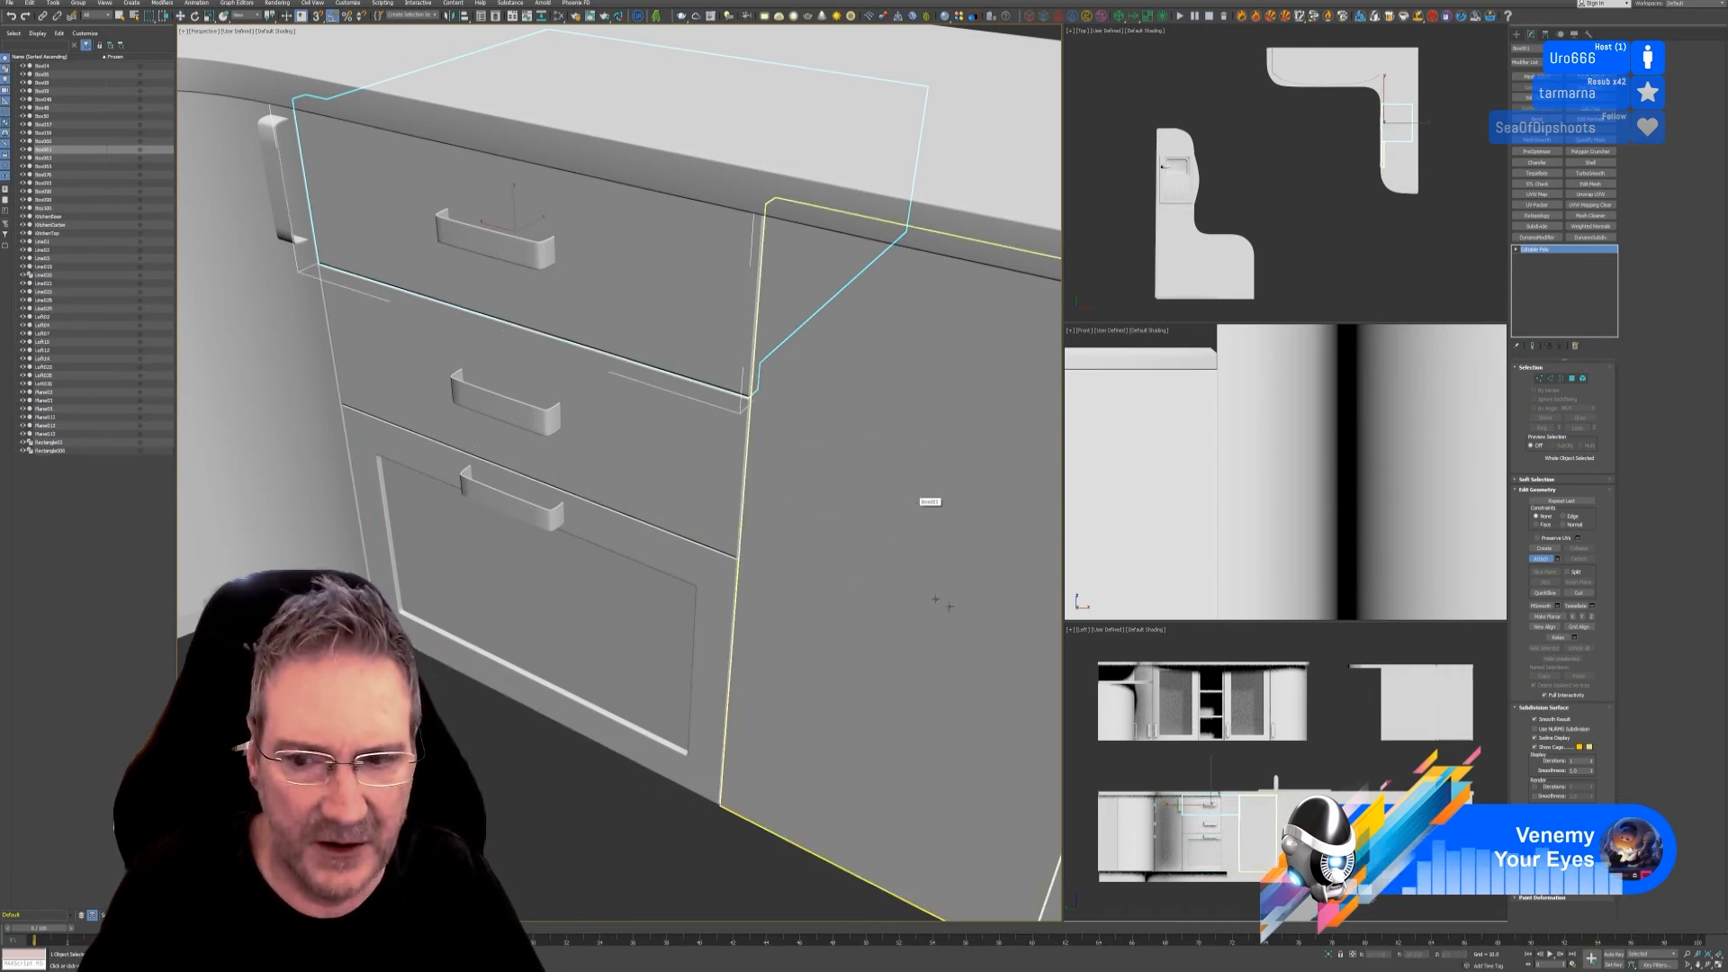
left_click(1541, 559)
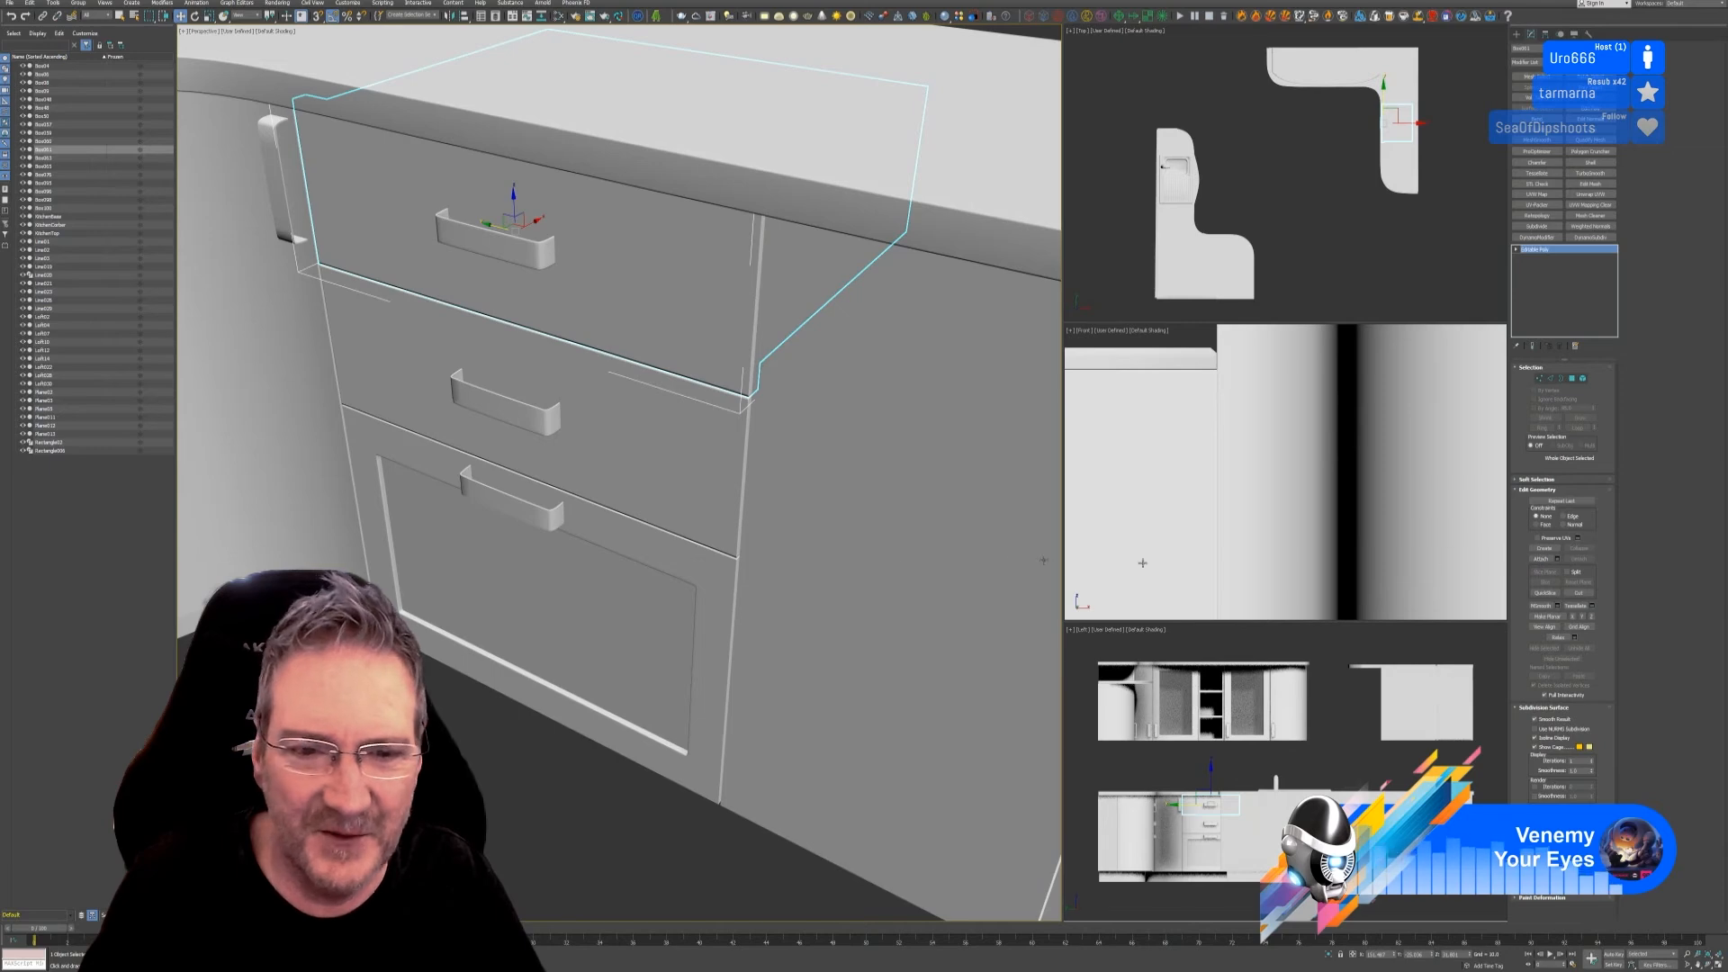
Step: Select the bottom drawer box with the help of wireframe display, add its panelled front to the selection, and isolate both in default shading
left_click(284, 34)
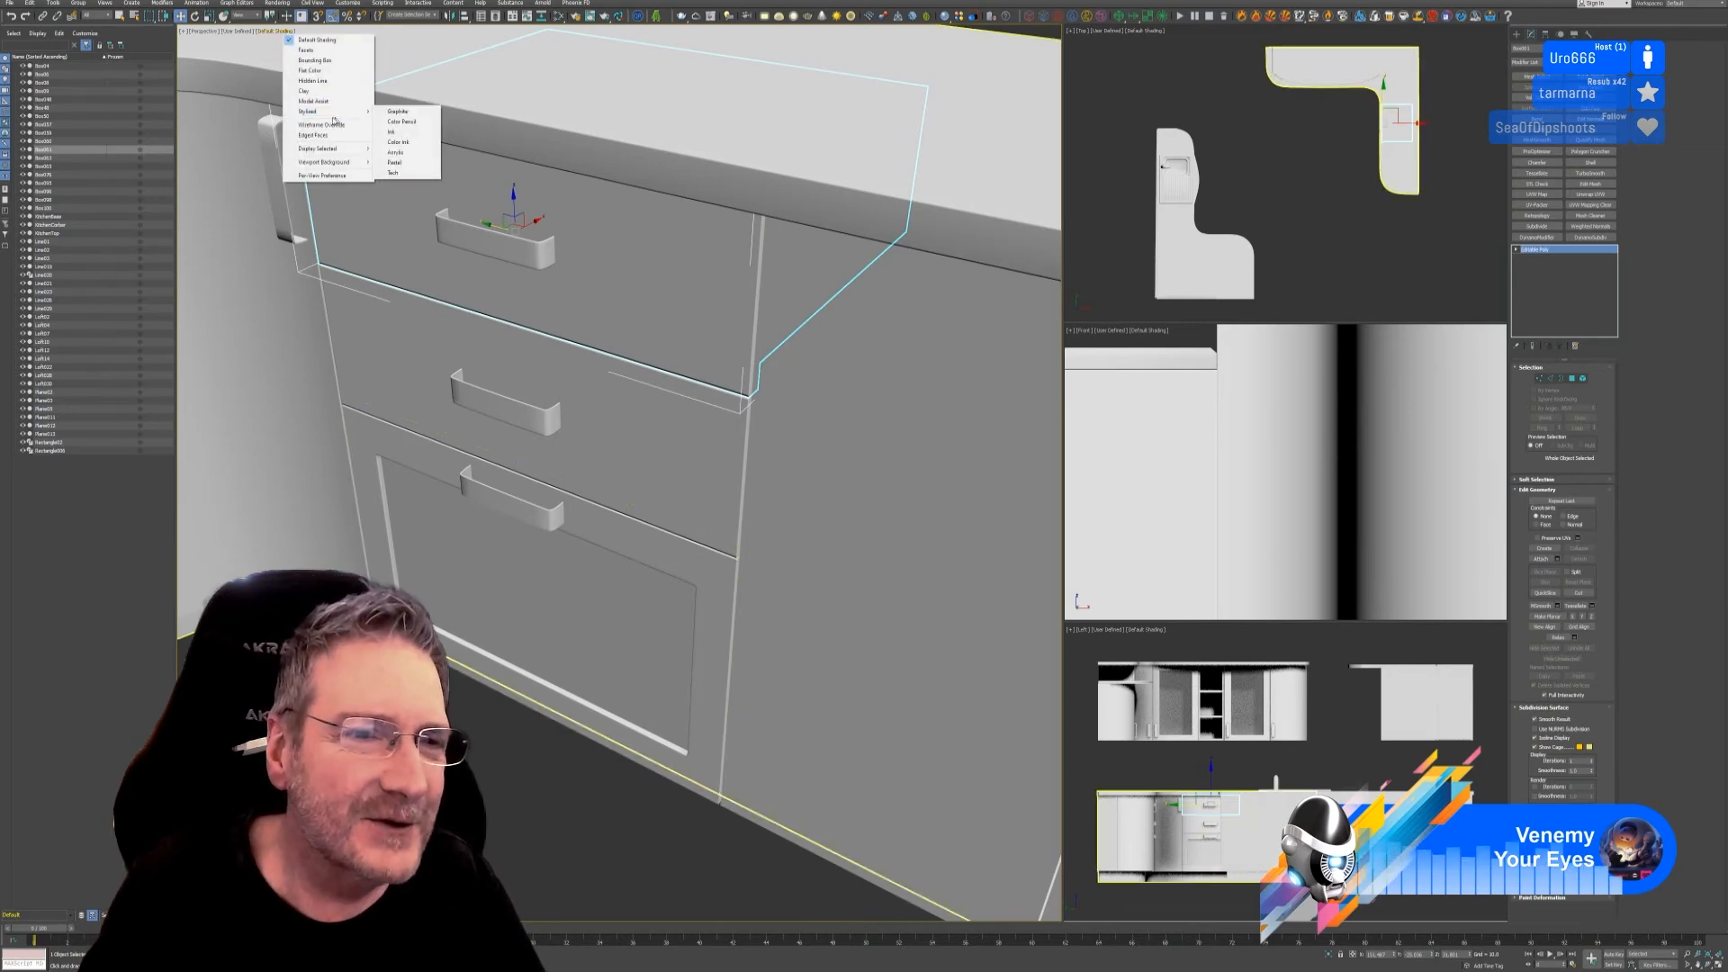
left_click(331, 124)
scroll(872, 472, "up", 5)
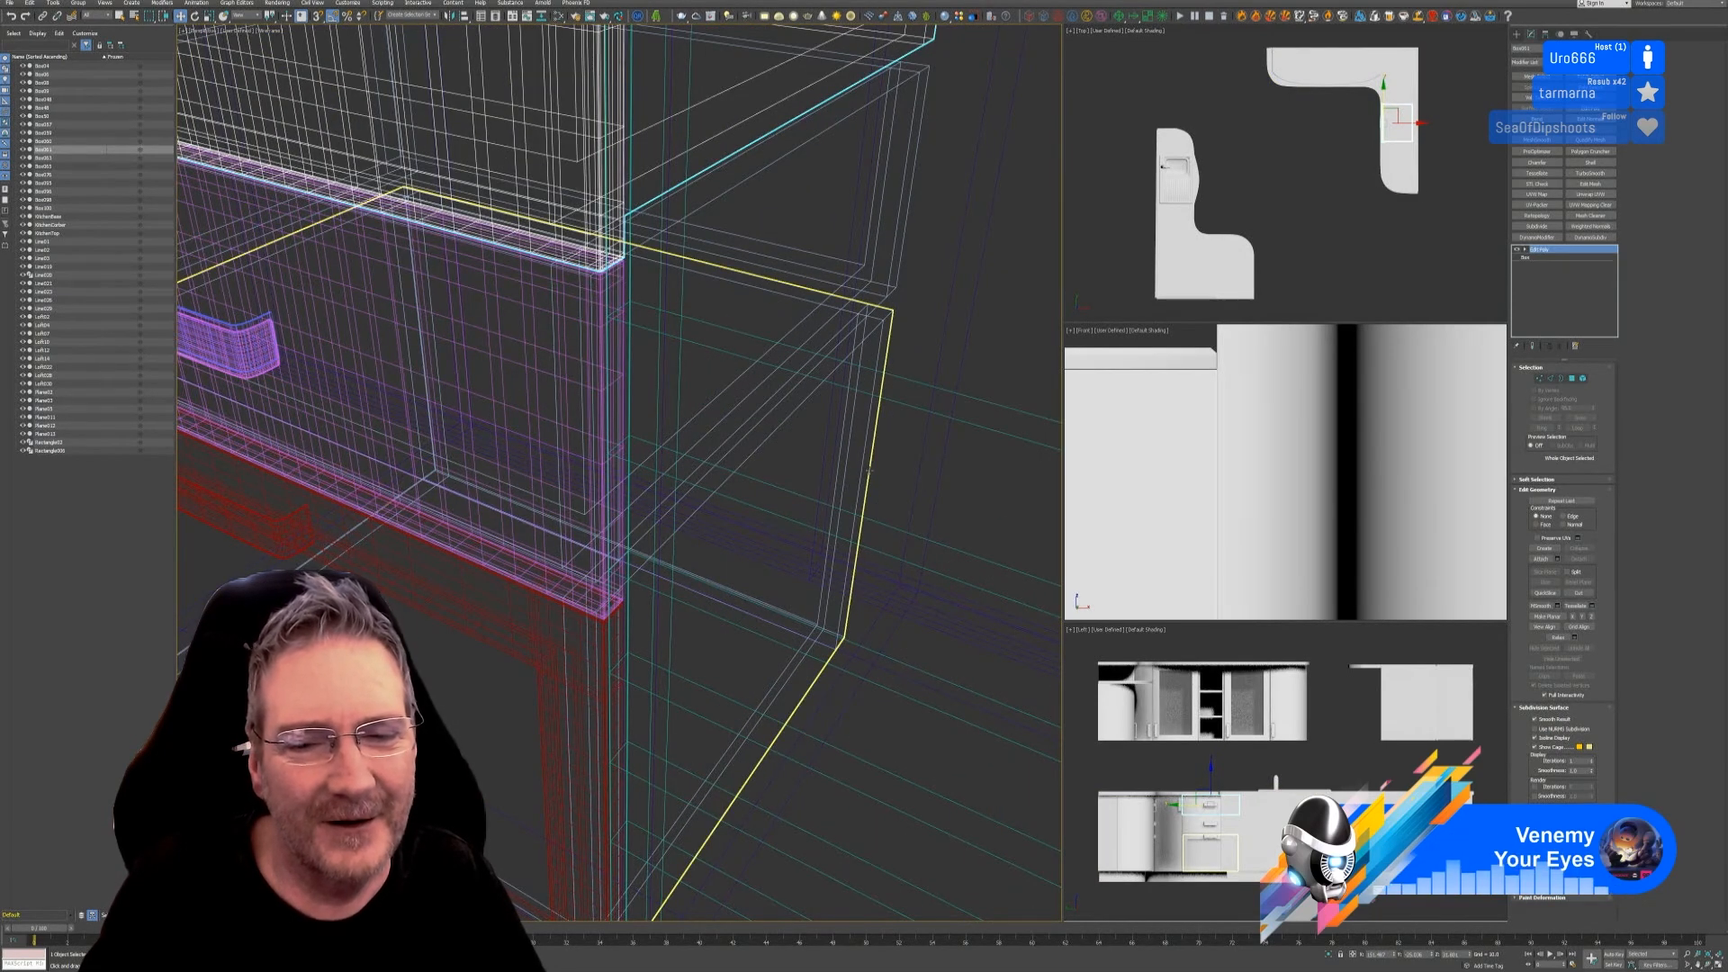
left_click(868, 470)
left_click(268, 31)
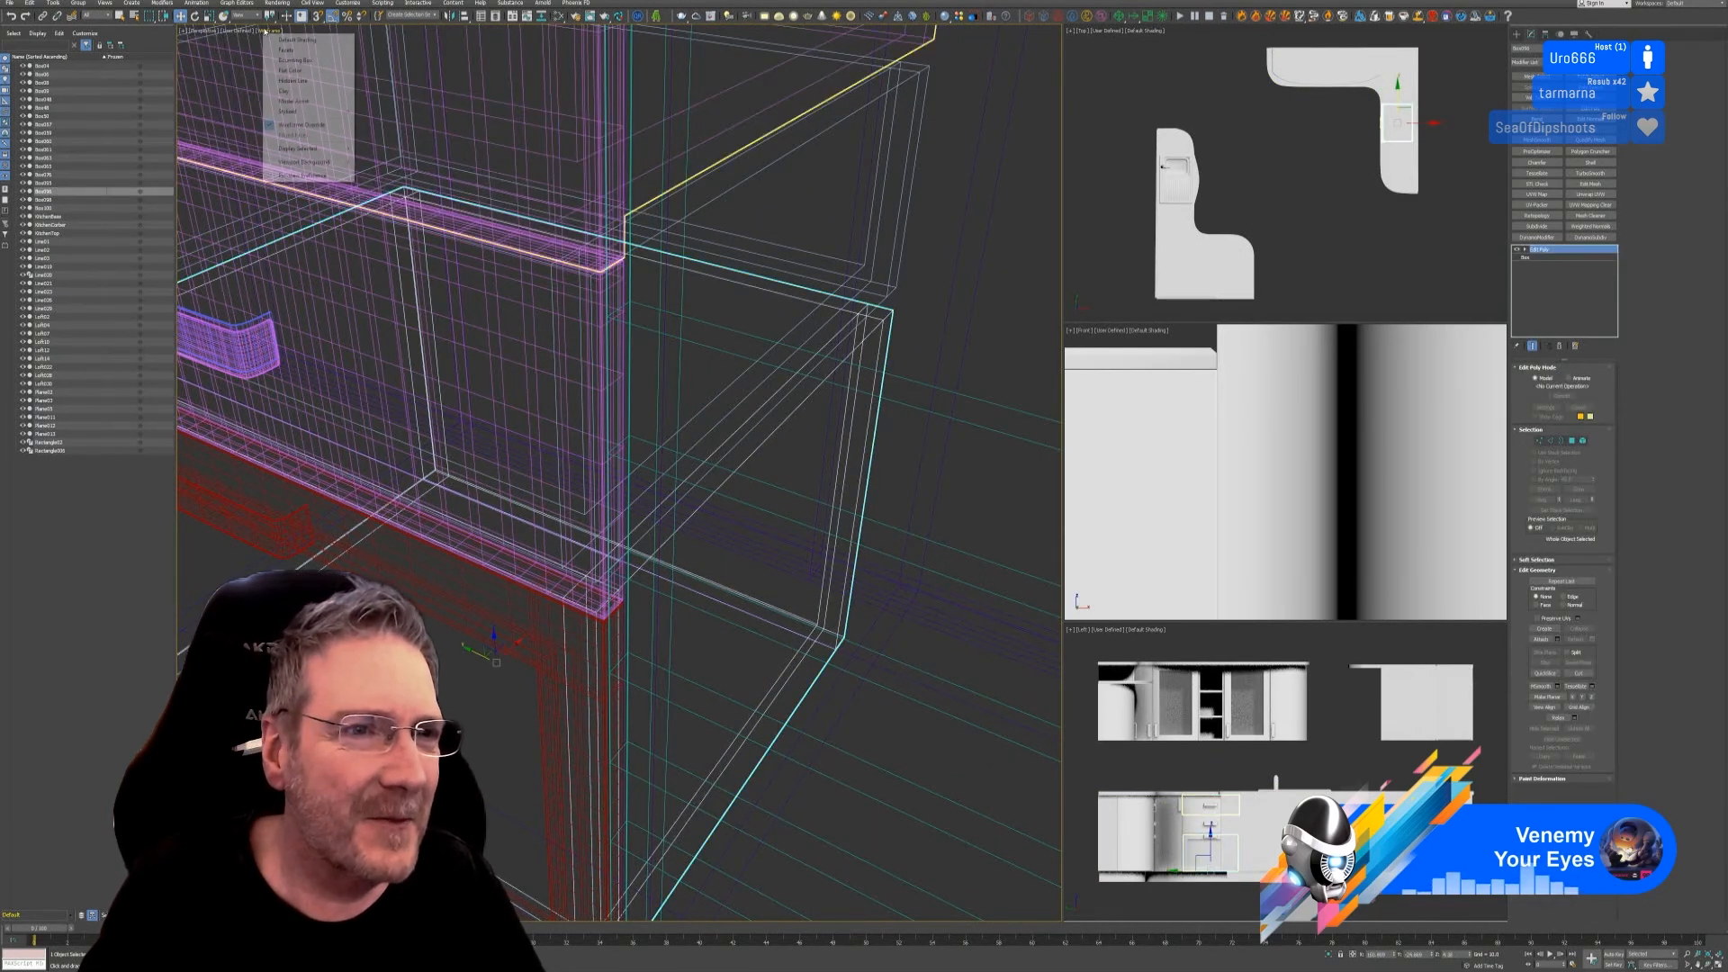
left_click(301, 47)
left_click(513, 587, "ctrl")
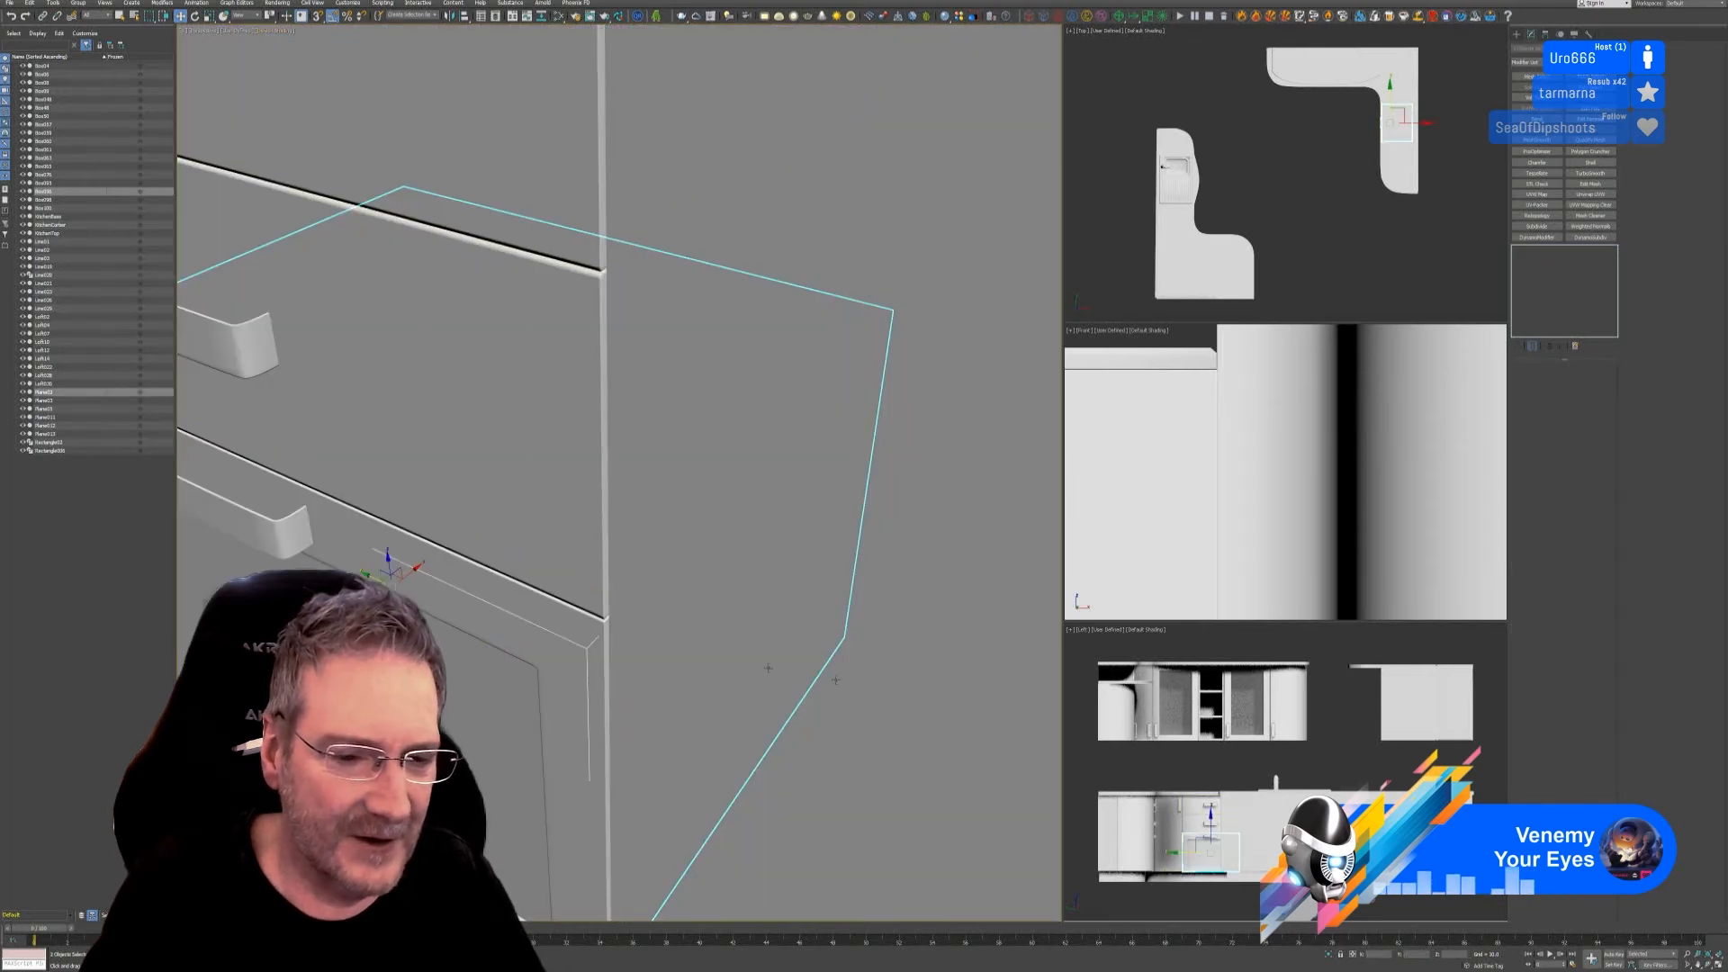
key("z")
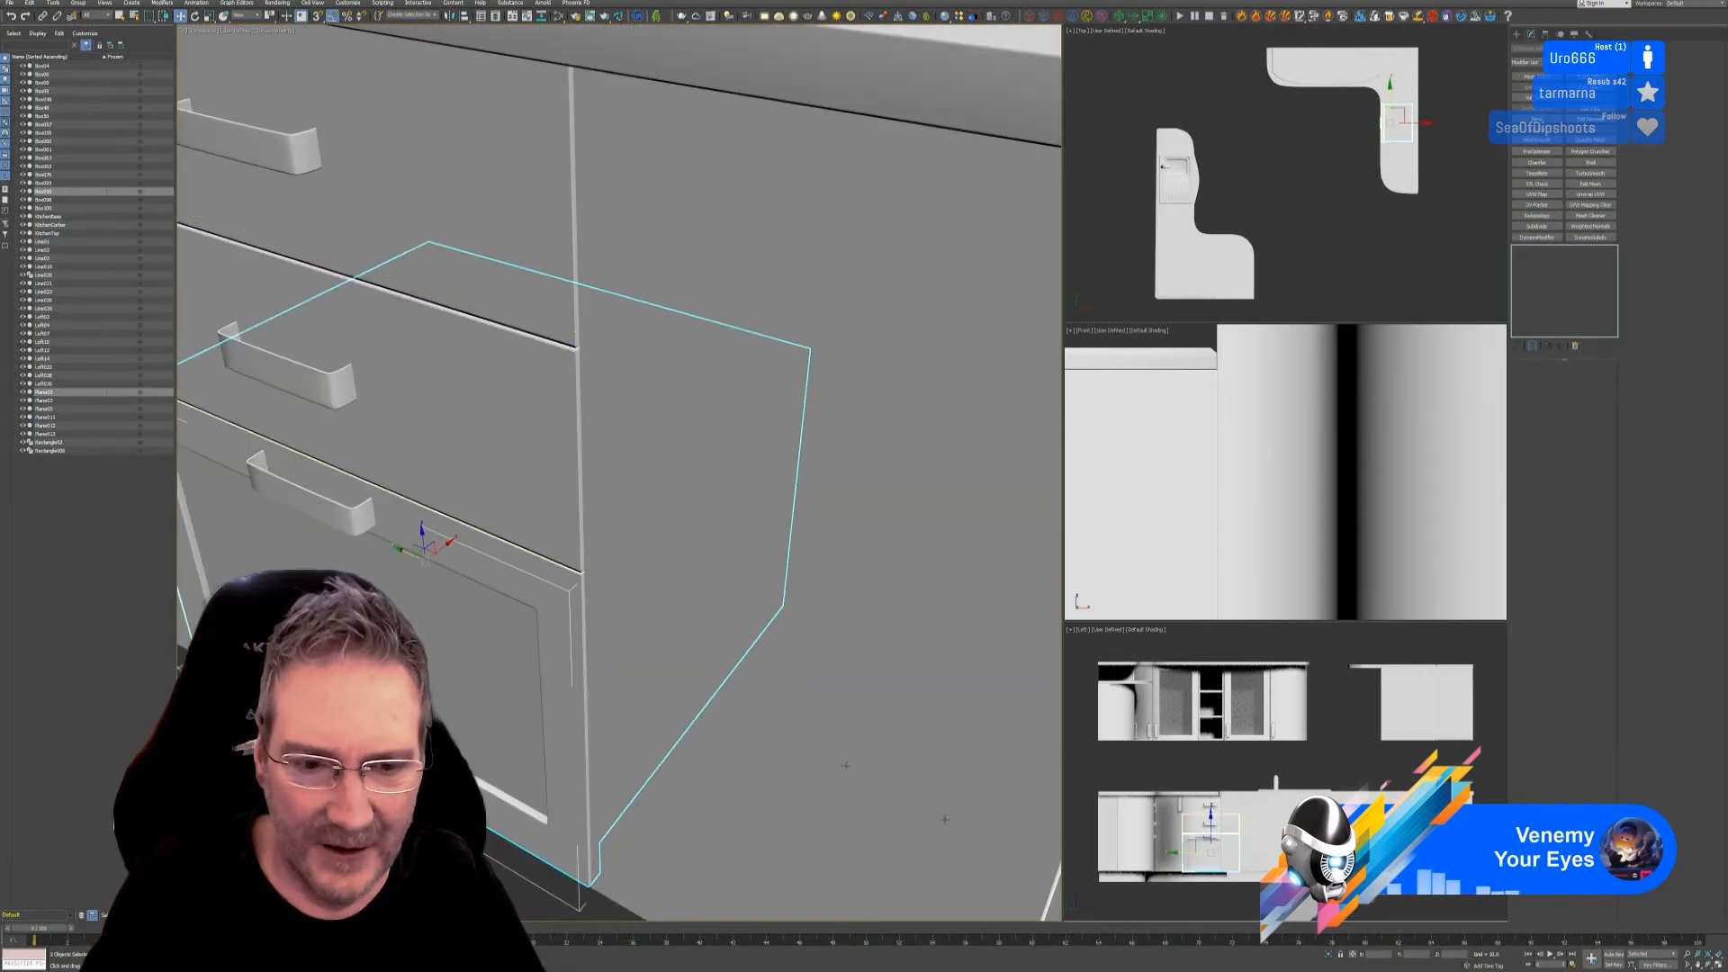
left_click(1331, 957)
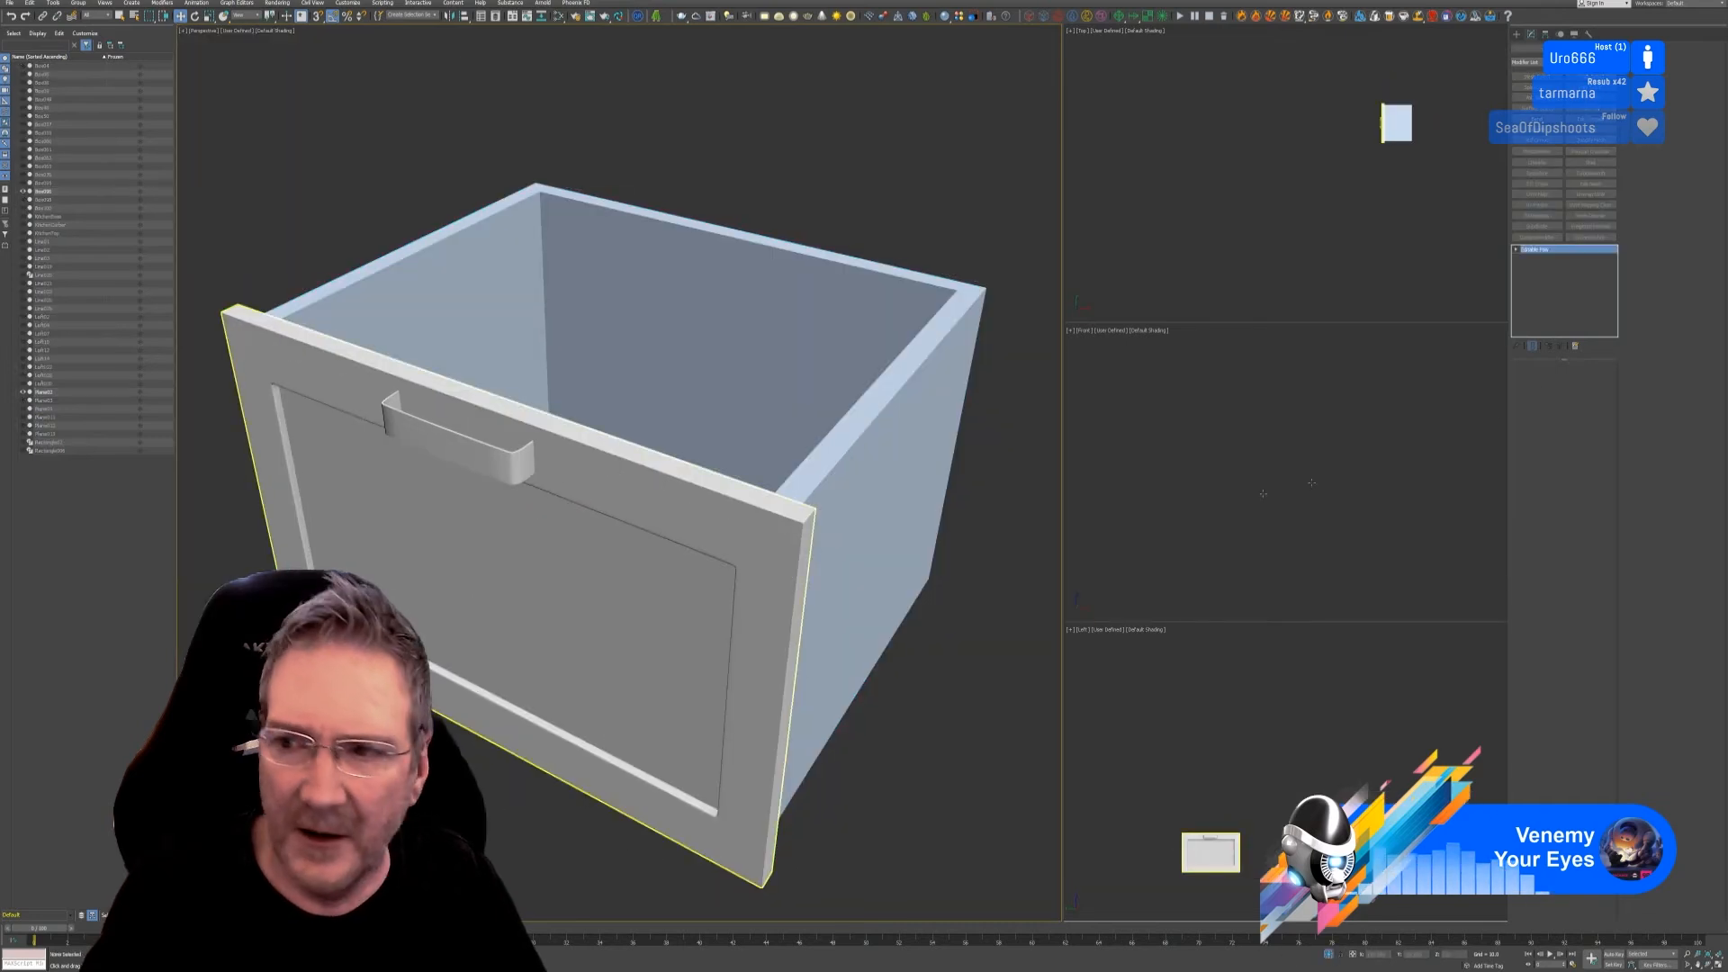
Step: Reset the transform of the isolated bottom drawer box with Reset XForm, collapse its whole stack, and clear the selection
left_click(719, 558)
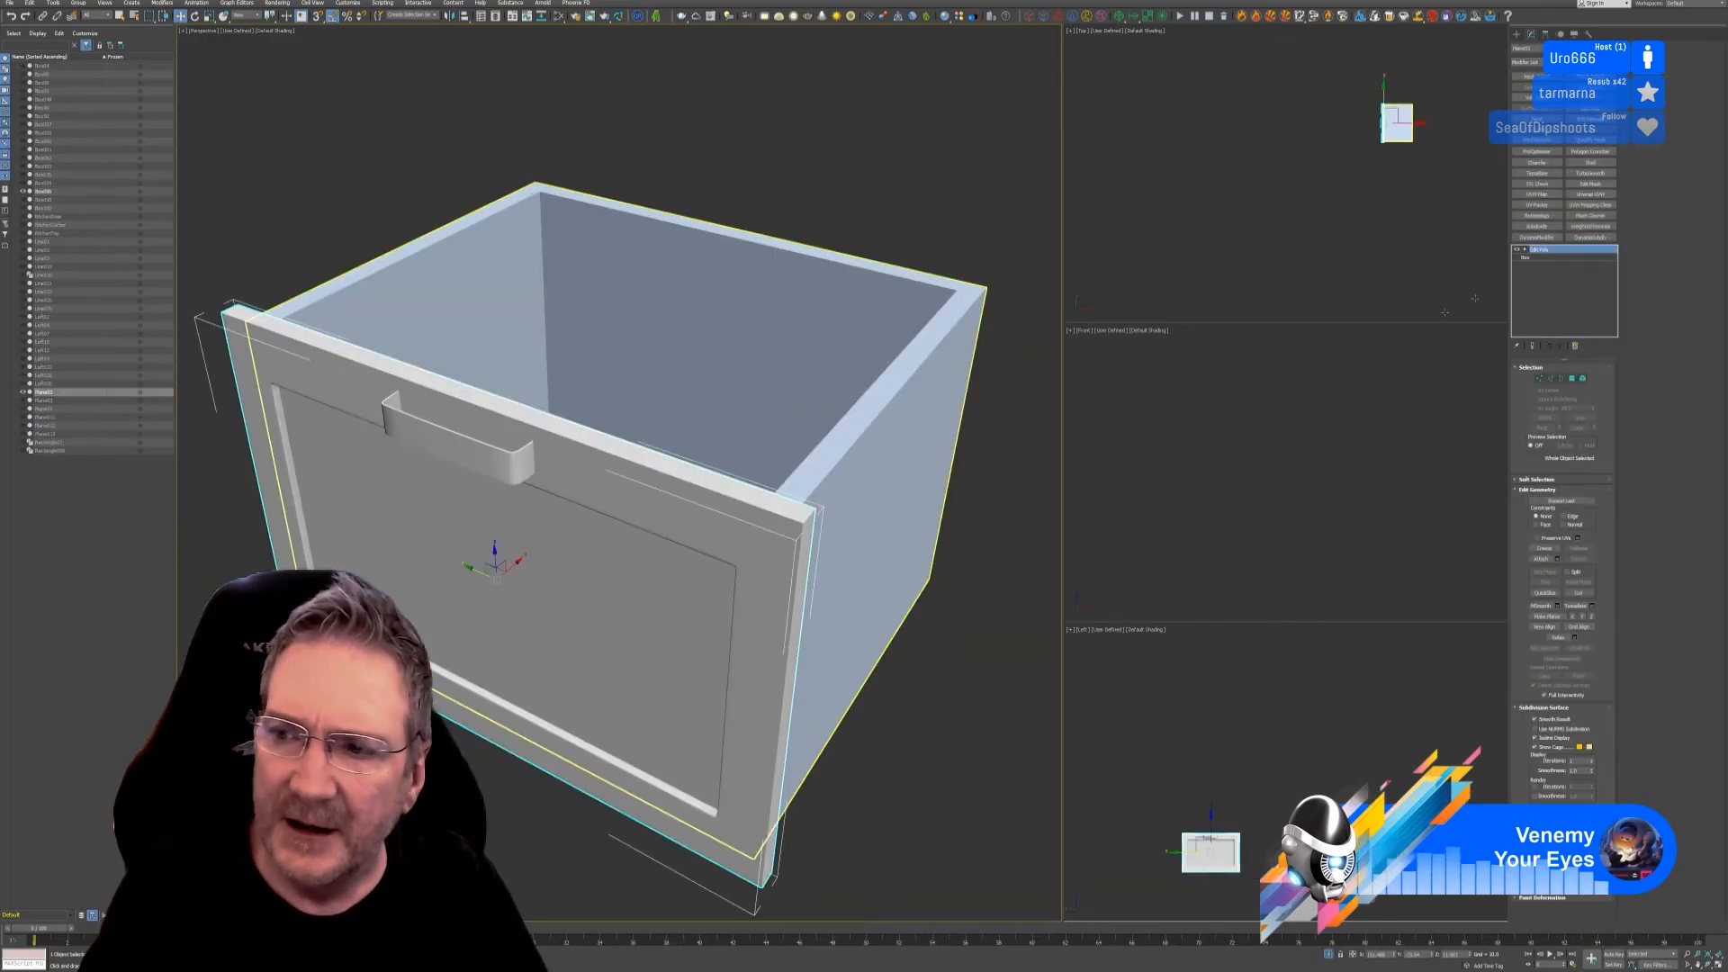
left_click(1582, 34)
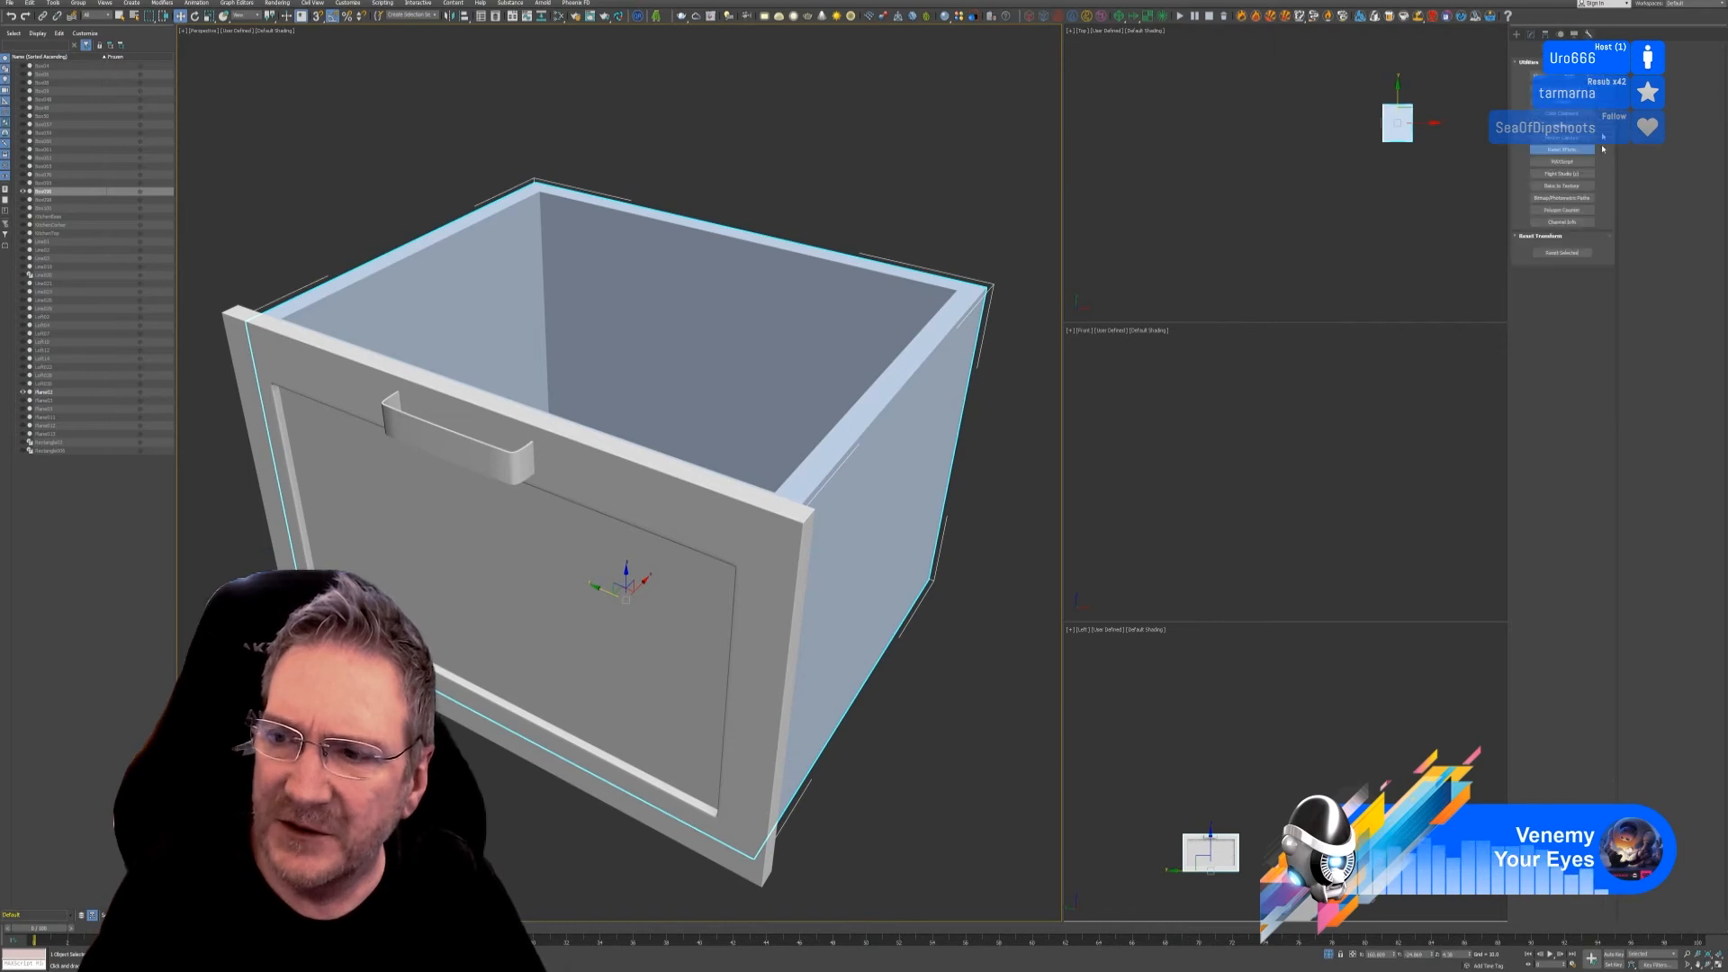
left_click(1558, 254)
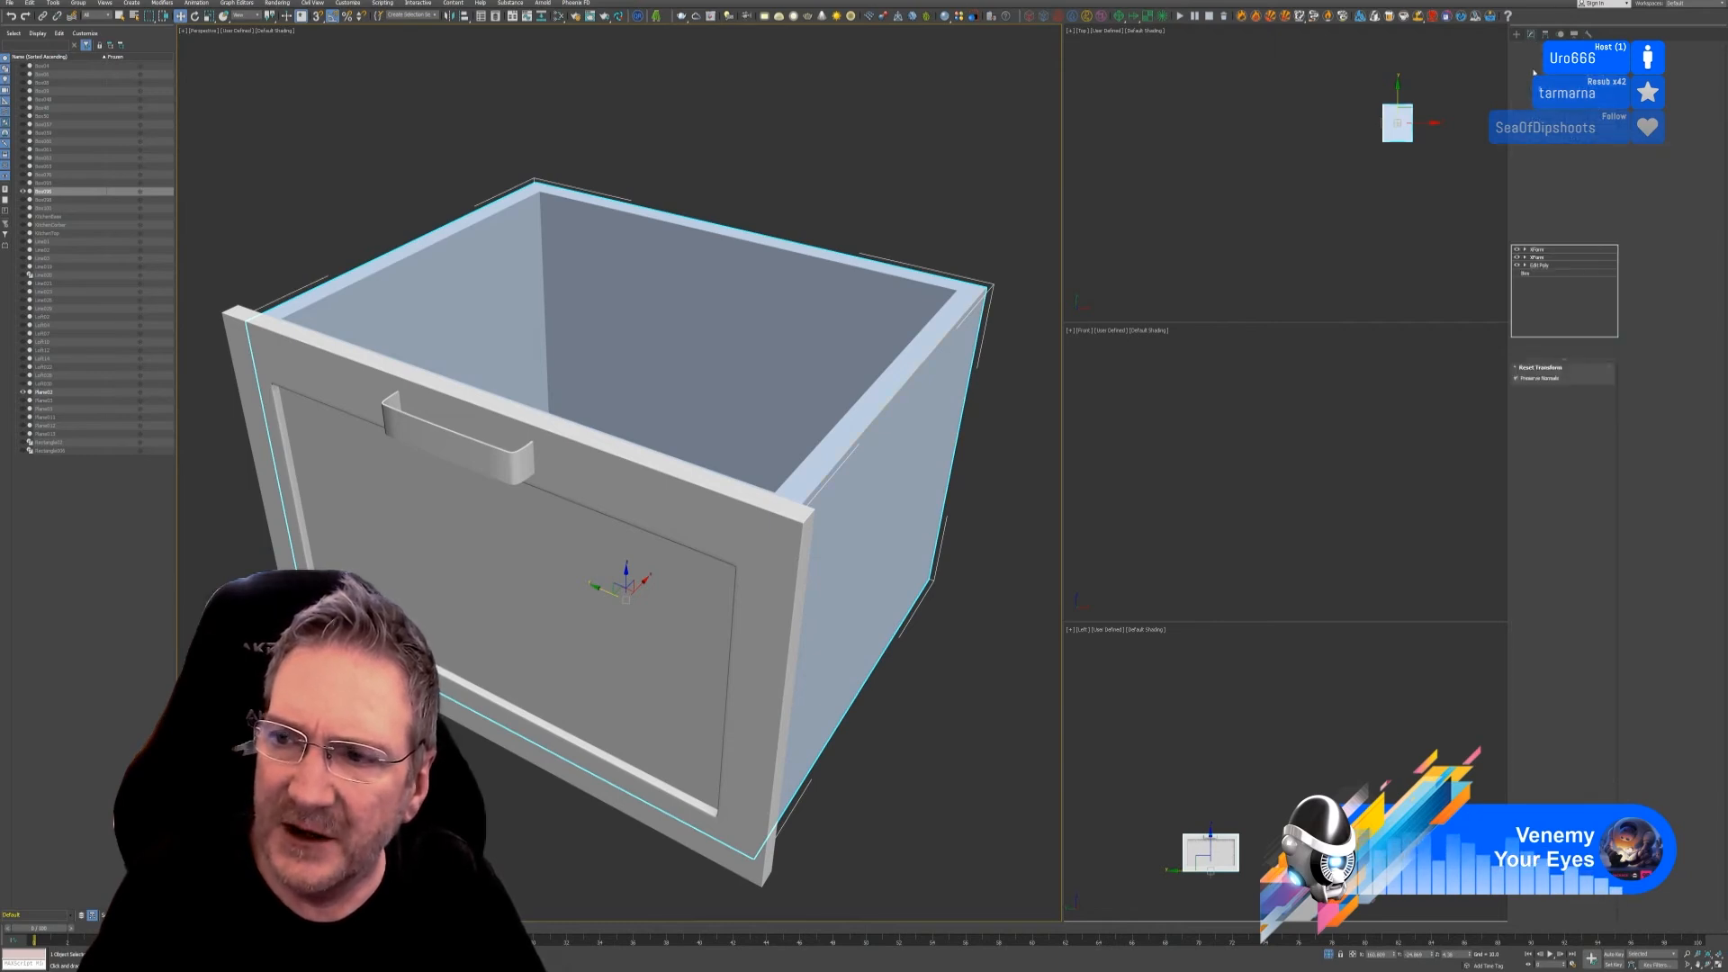
right_click(1541, 251)
left_click(1574, 335)
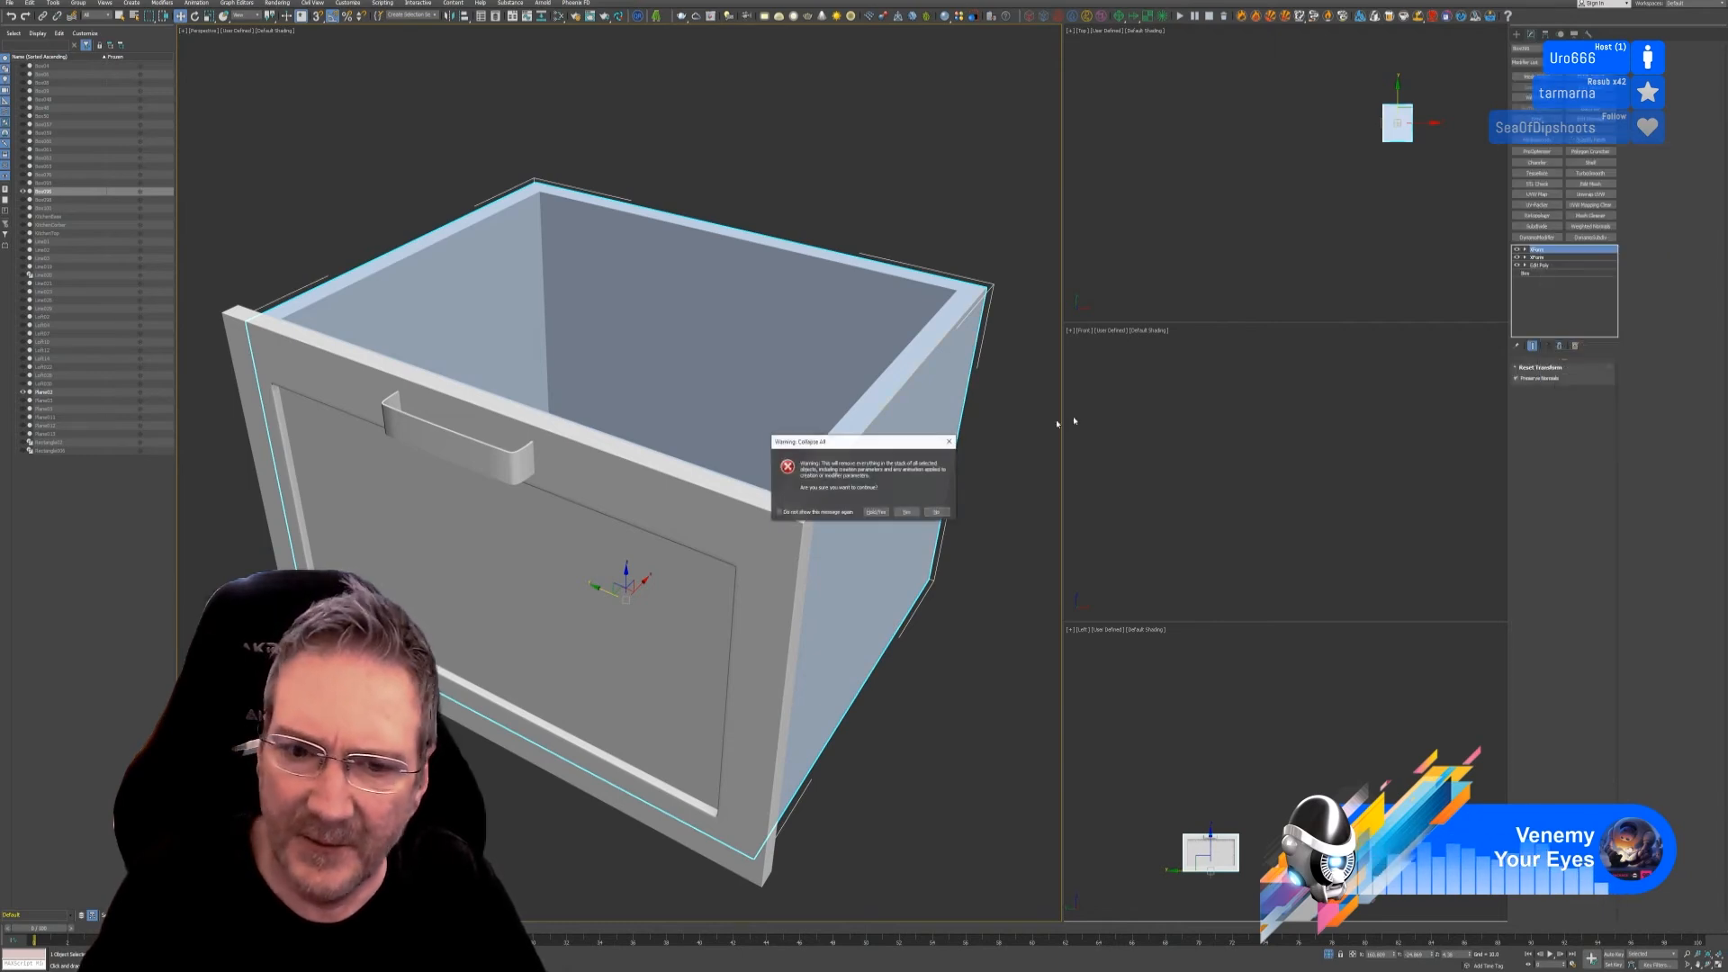
left_click(907, 513)
key("ctrl+d")
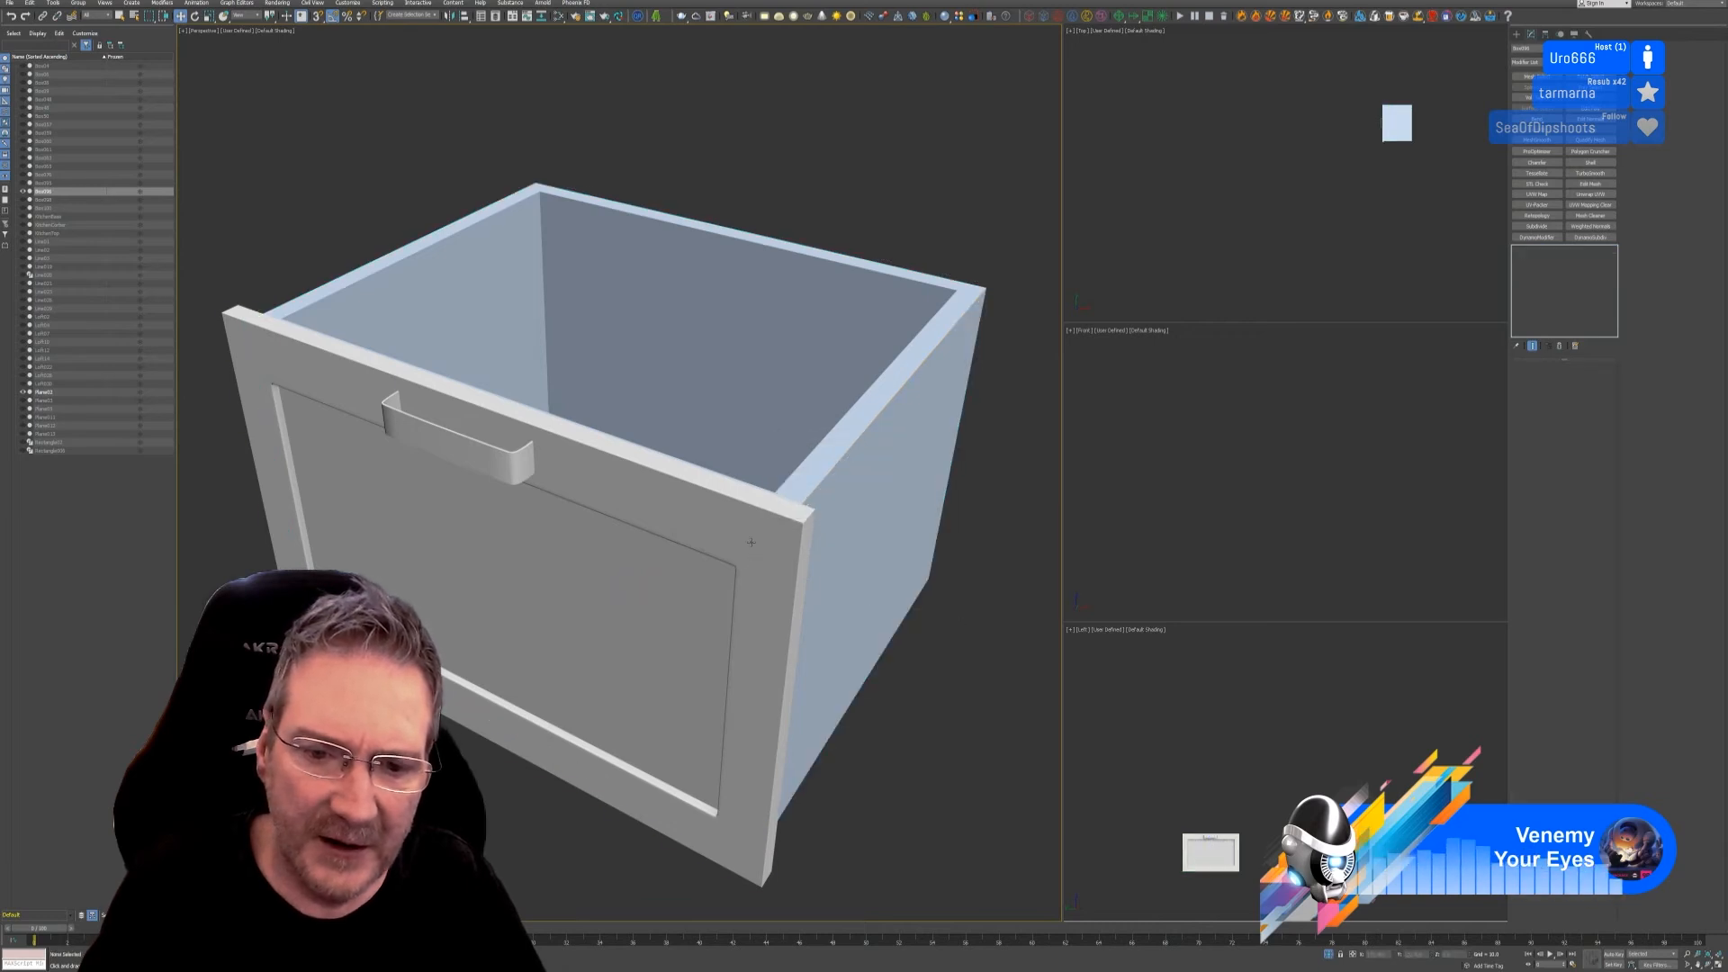
Step: Attach the bottom drawer box to its panelled front as one object, and exit isolation
key("ctrl+z")
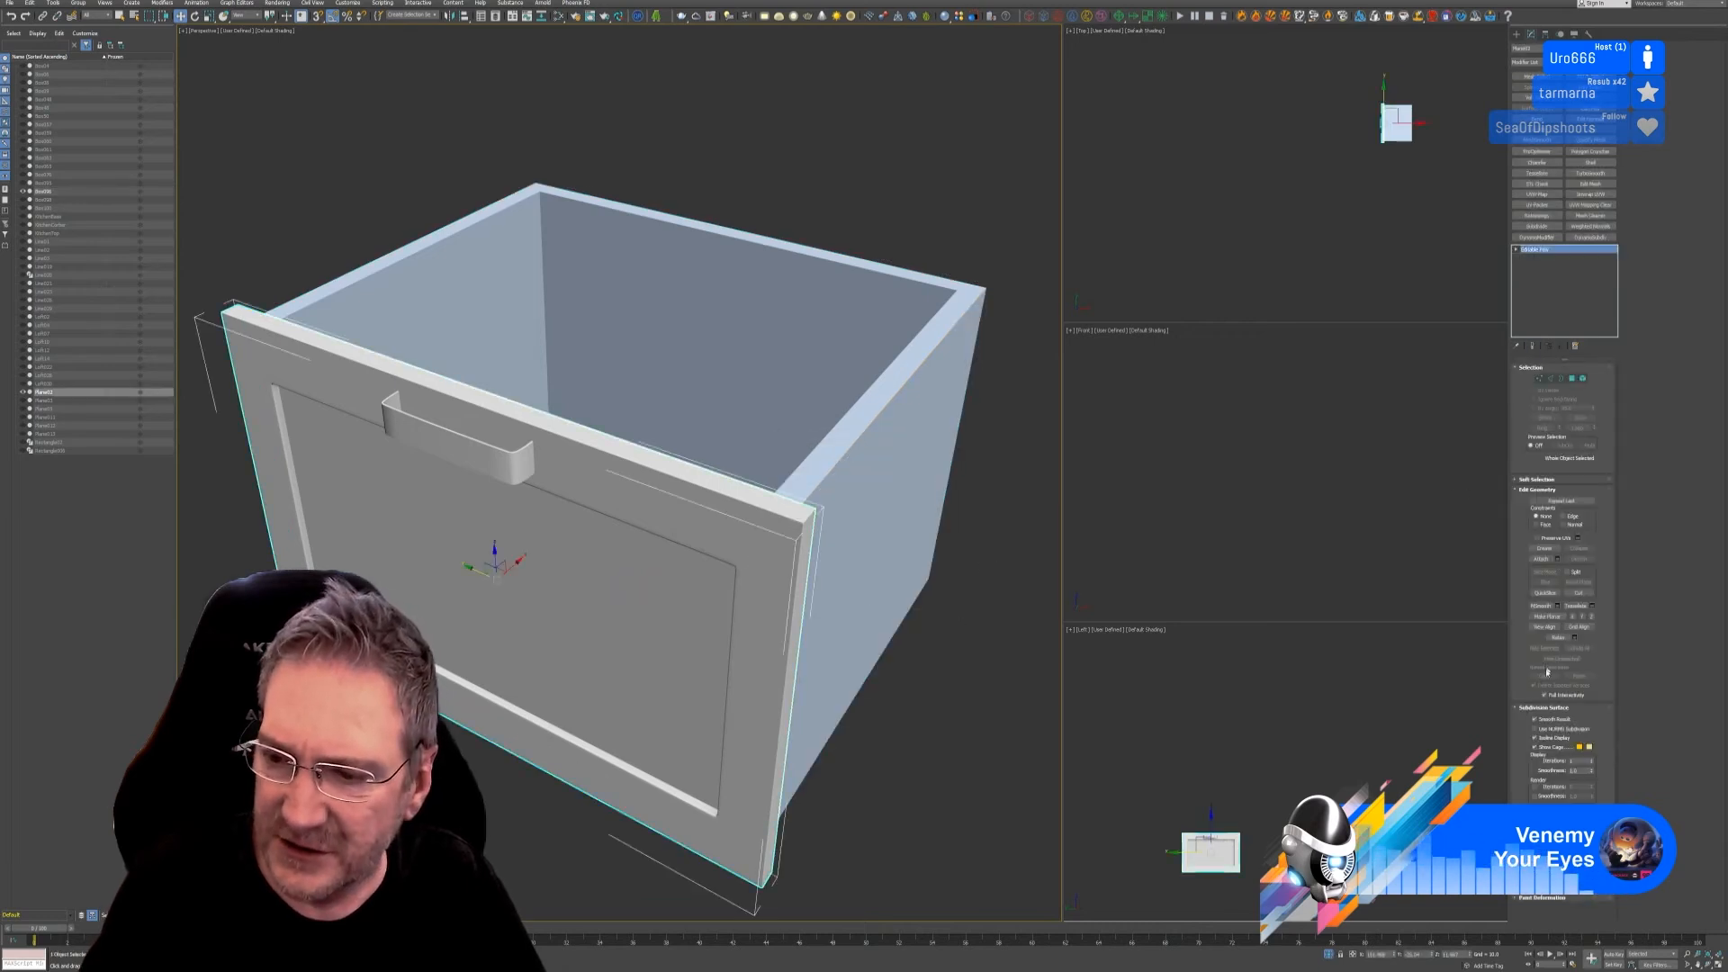
left_click(1543, 561)
left_click(921, 428)
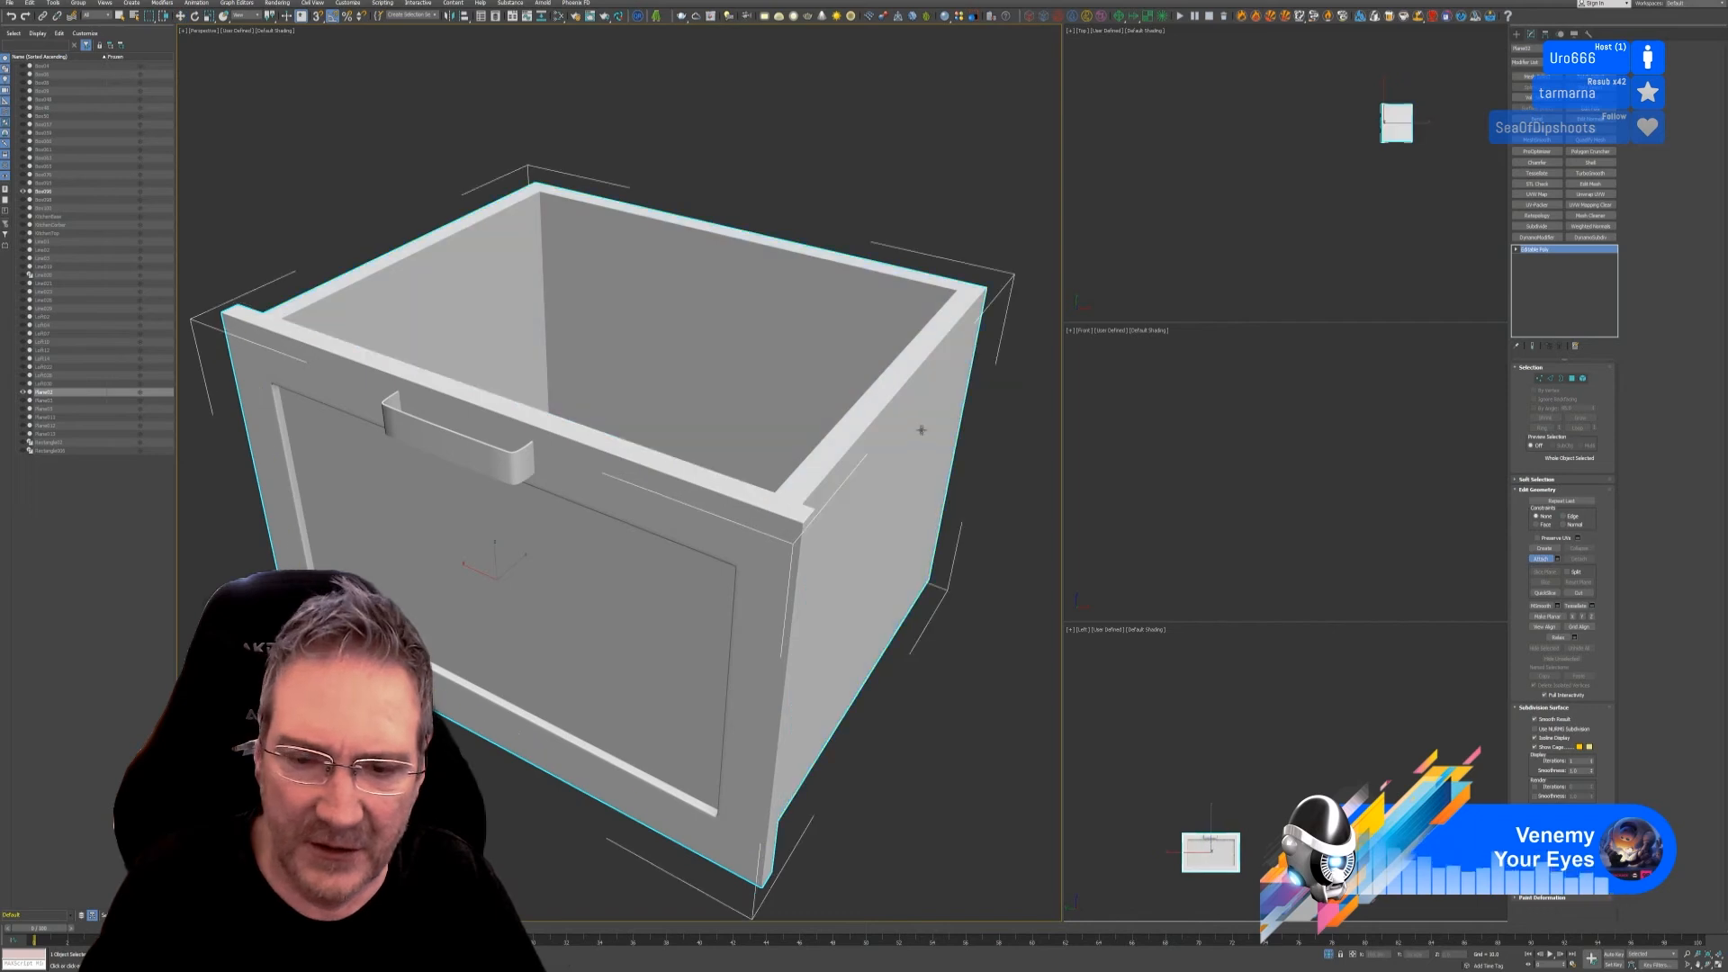
key("w")
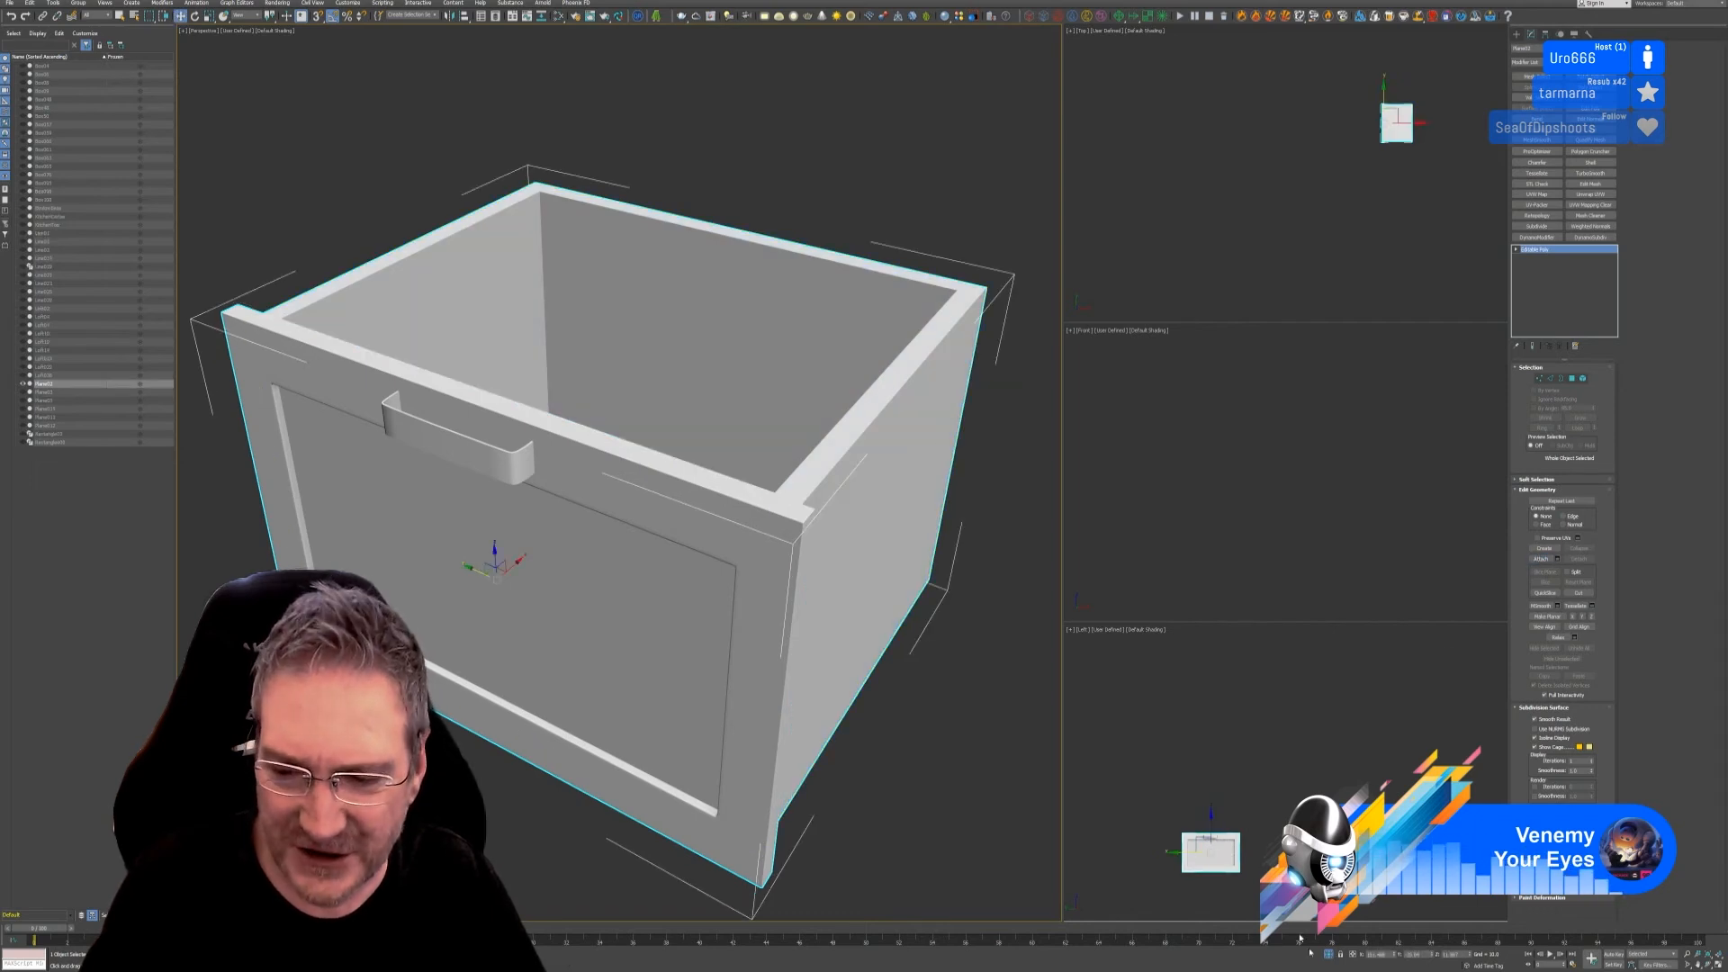
left_click(1330, 954)
Step: Display the perspective view in wireframe and select the box behind the top drawer front on the cabinet run with the sink
scroll(694, 615, "down", 2)
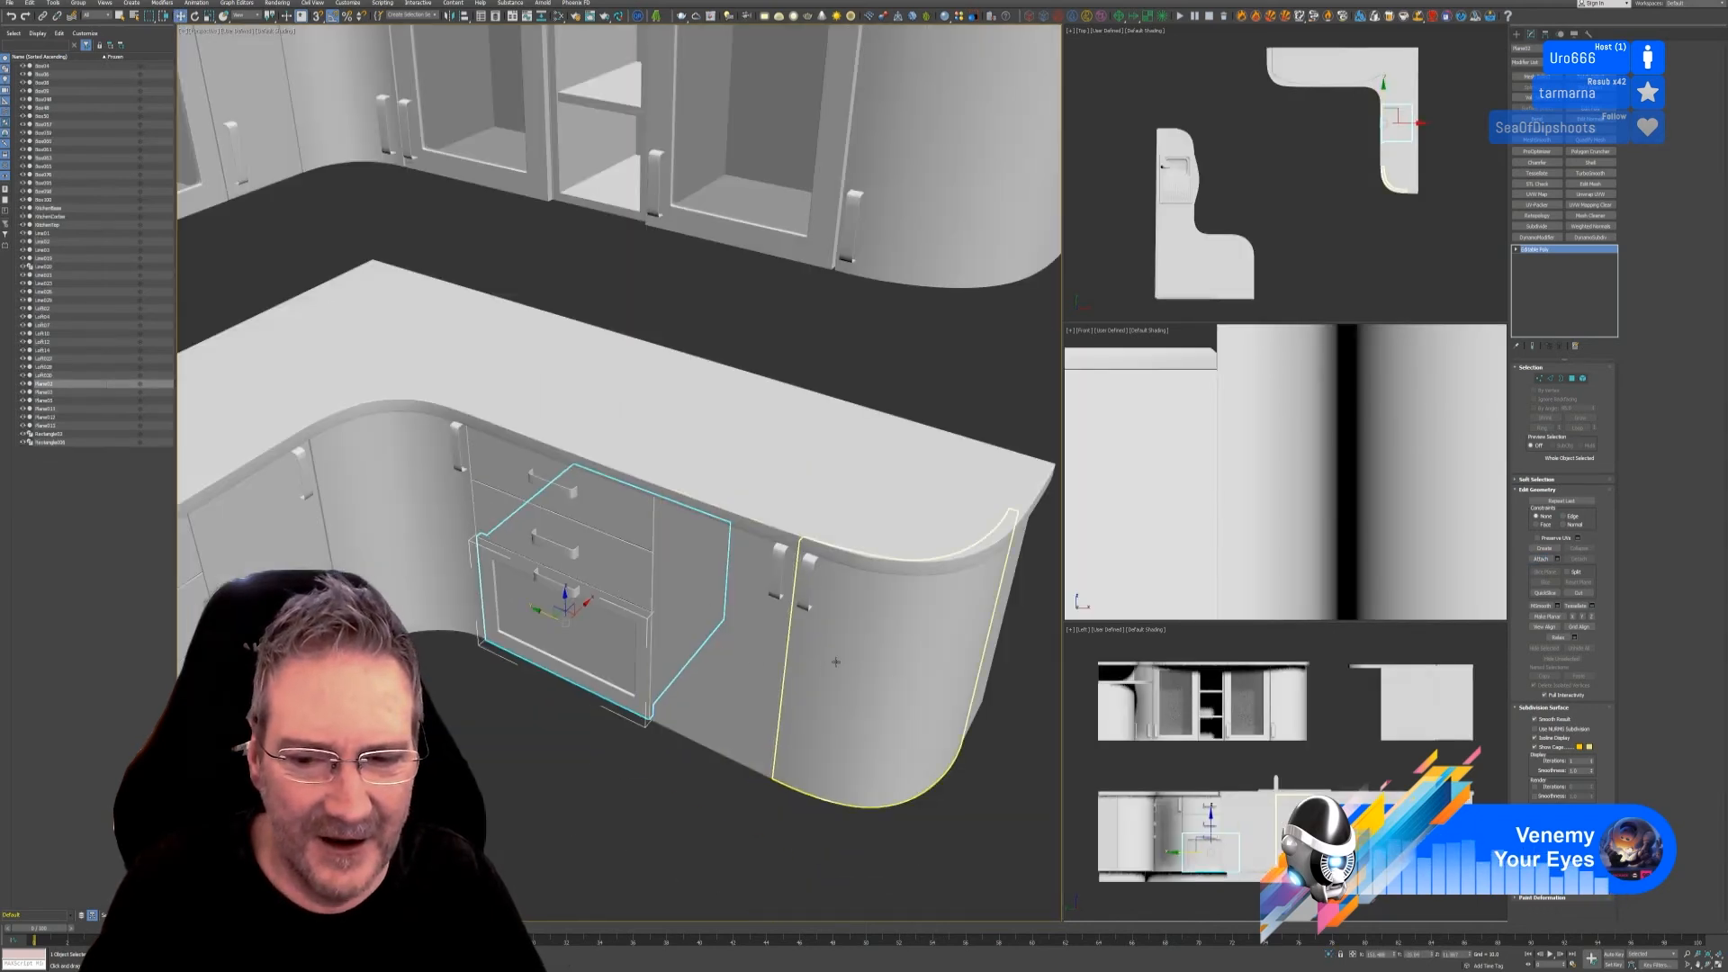
middle_click_drag(715, 377, 667, 439)
middle_click_drag(526, 506, 712, 572)
scroll(712, 572, "down", 2)
middle_click_drag(578, 789, 144, 864, "alt")
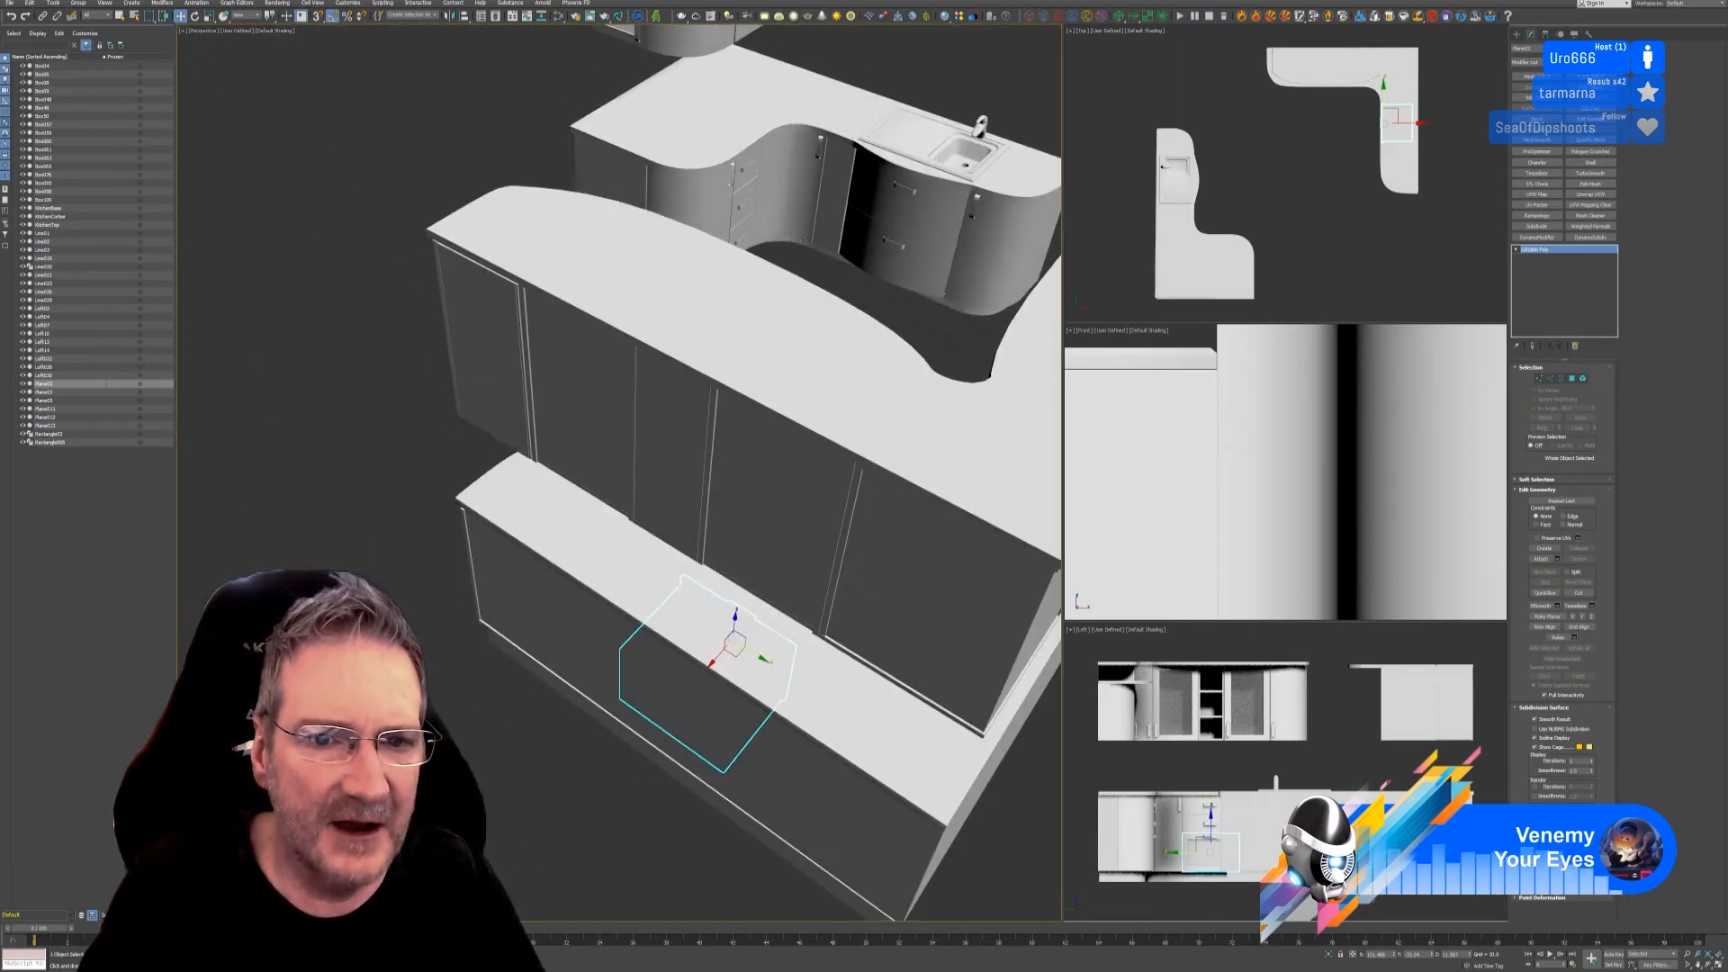
middle_click_drag(824, 187, 490, 410)
scroll(429, 401, "up", 5)
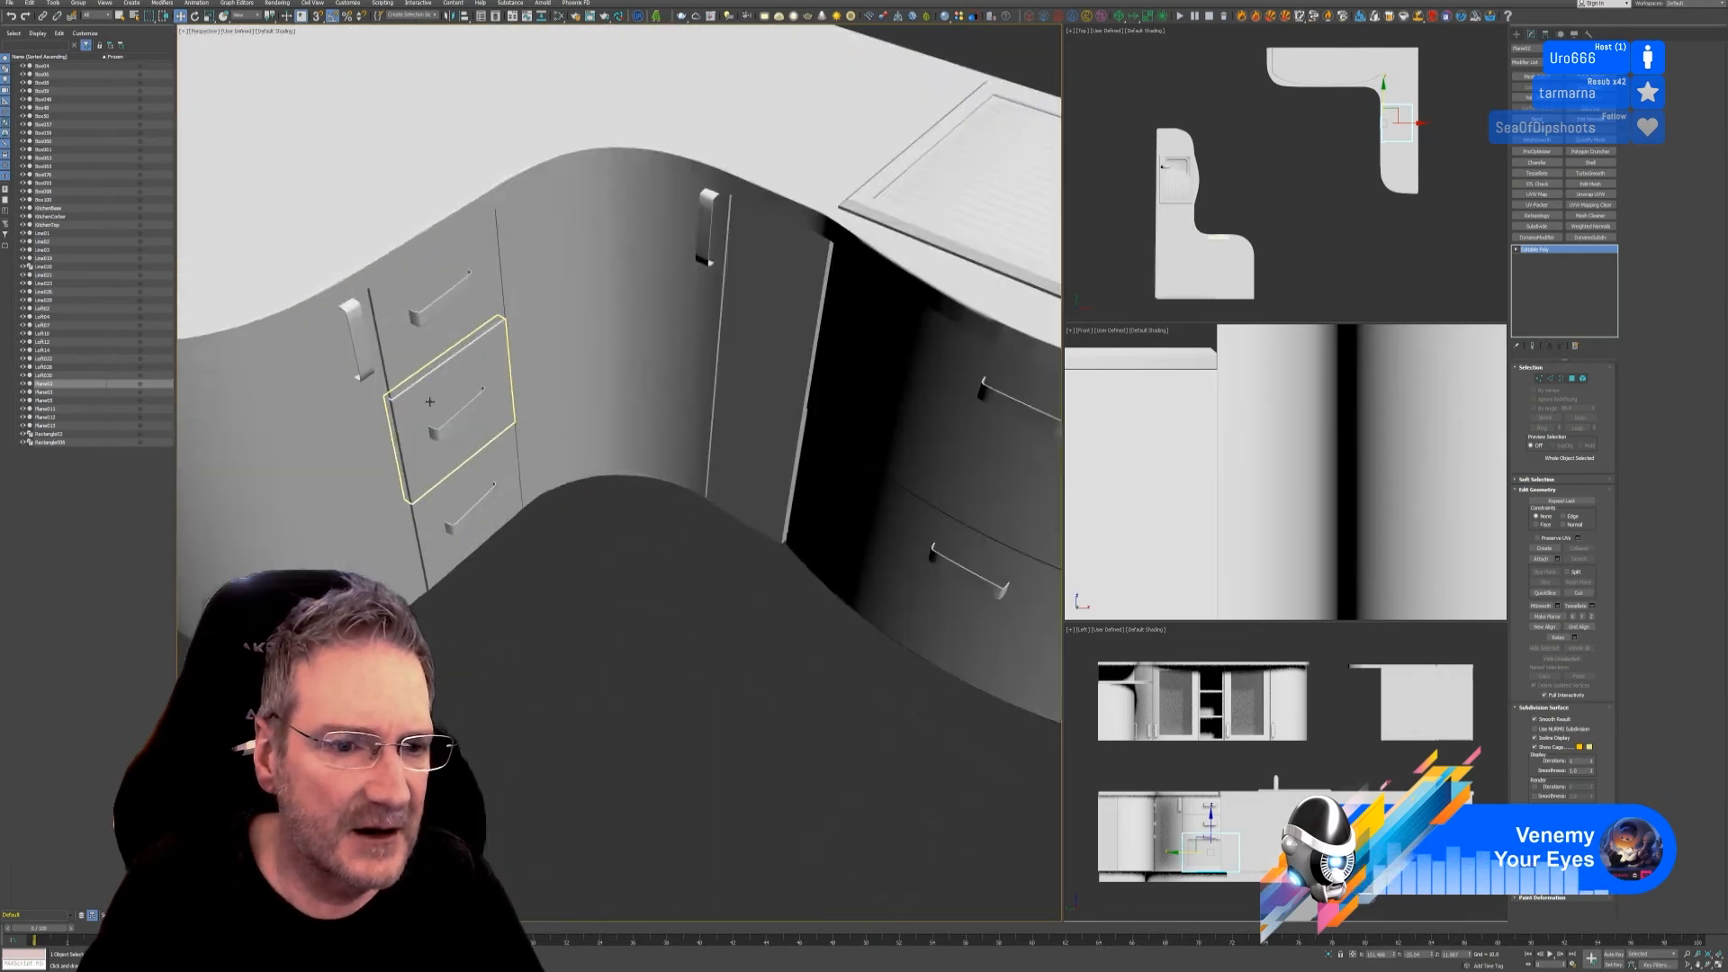
scroll(429, 402, "up", 3)
left_click(332, 47)
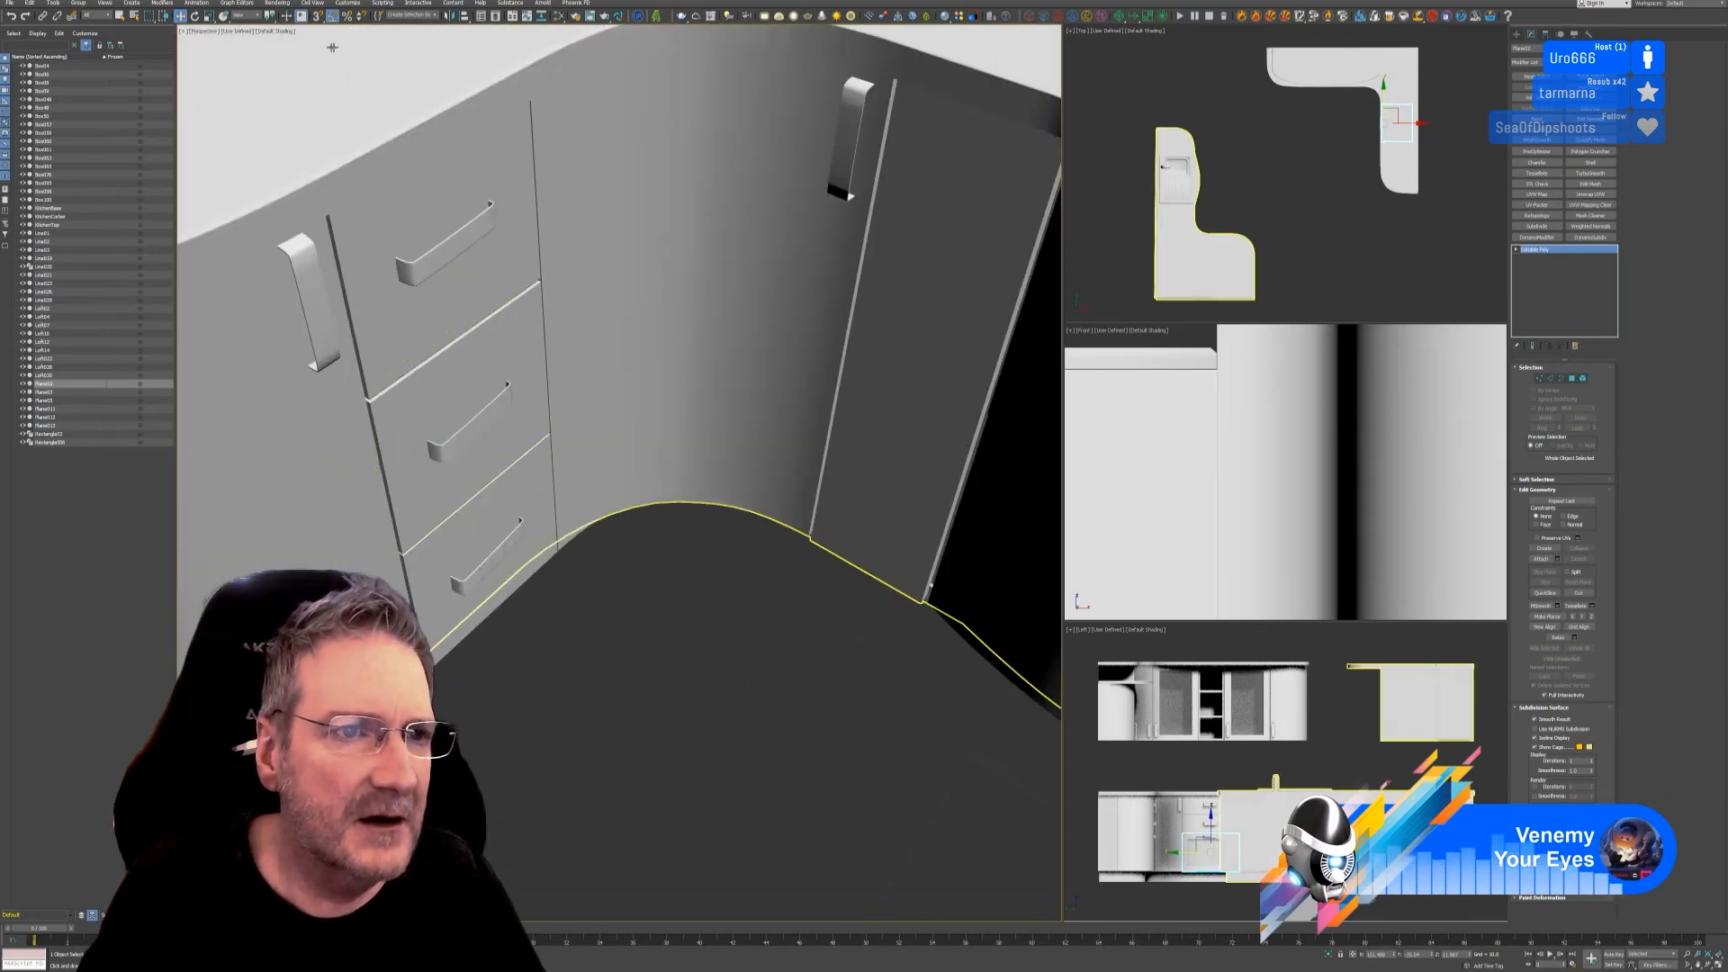
left_click(278, 34)
left_click(311, 126)
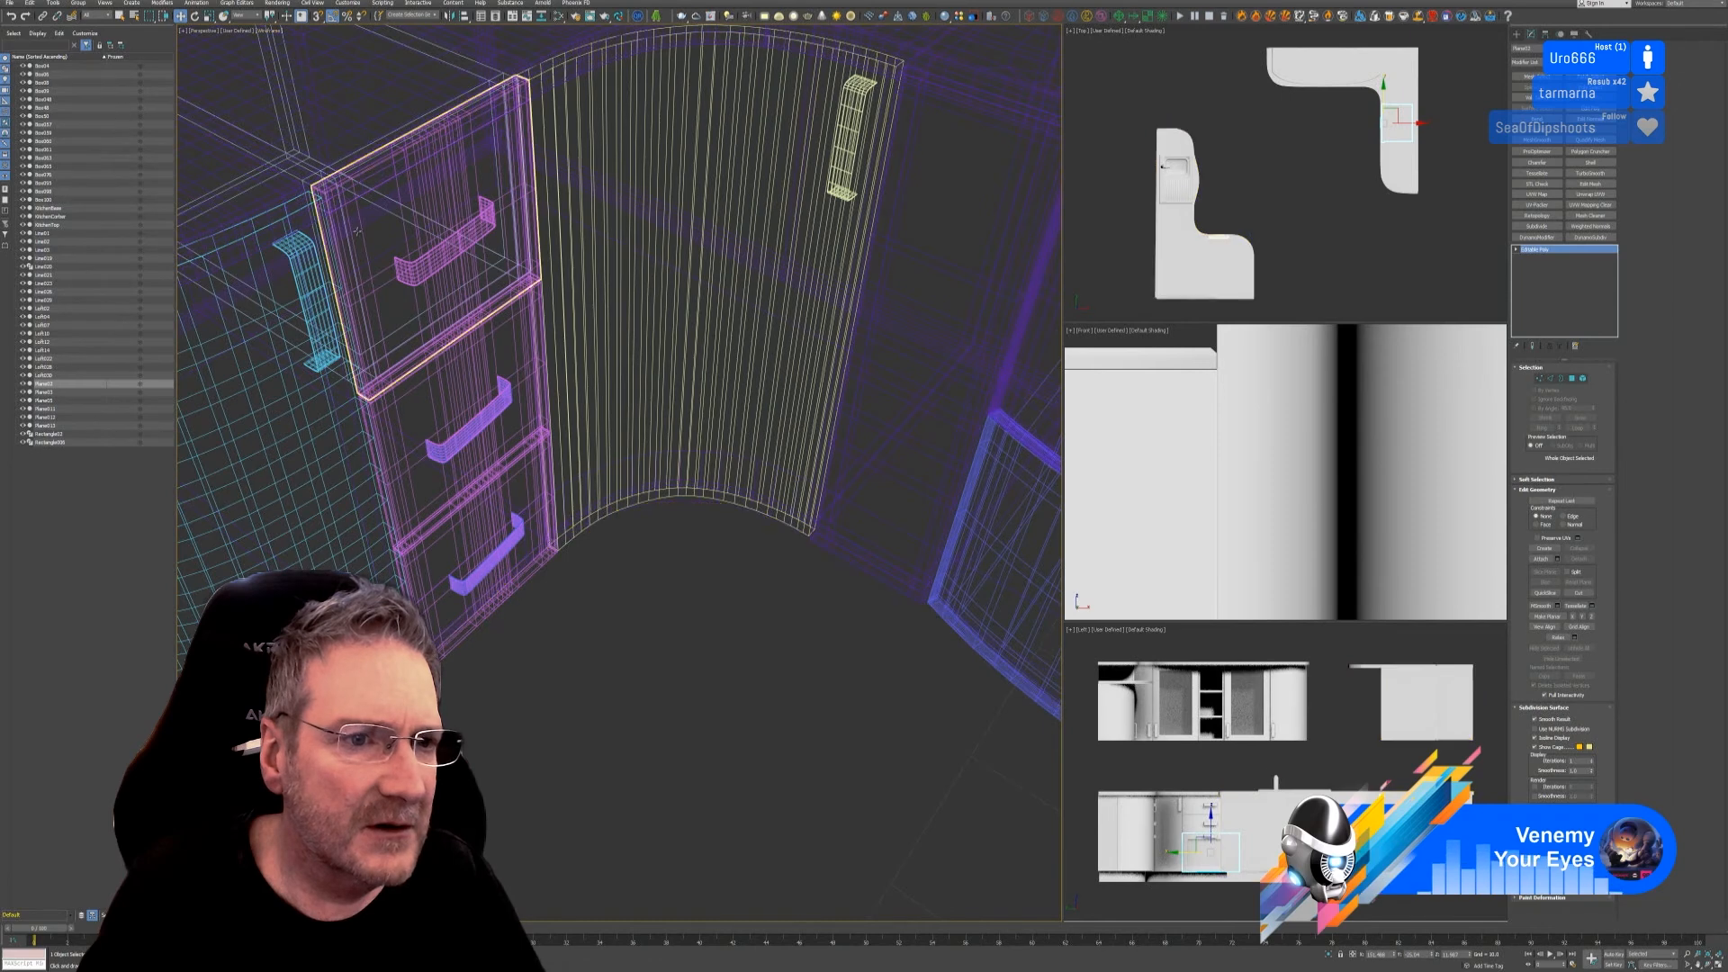
middle_click_drag(524, 299, 763, 424)
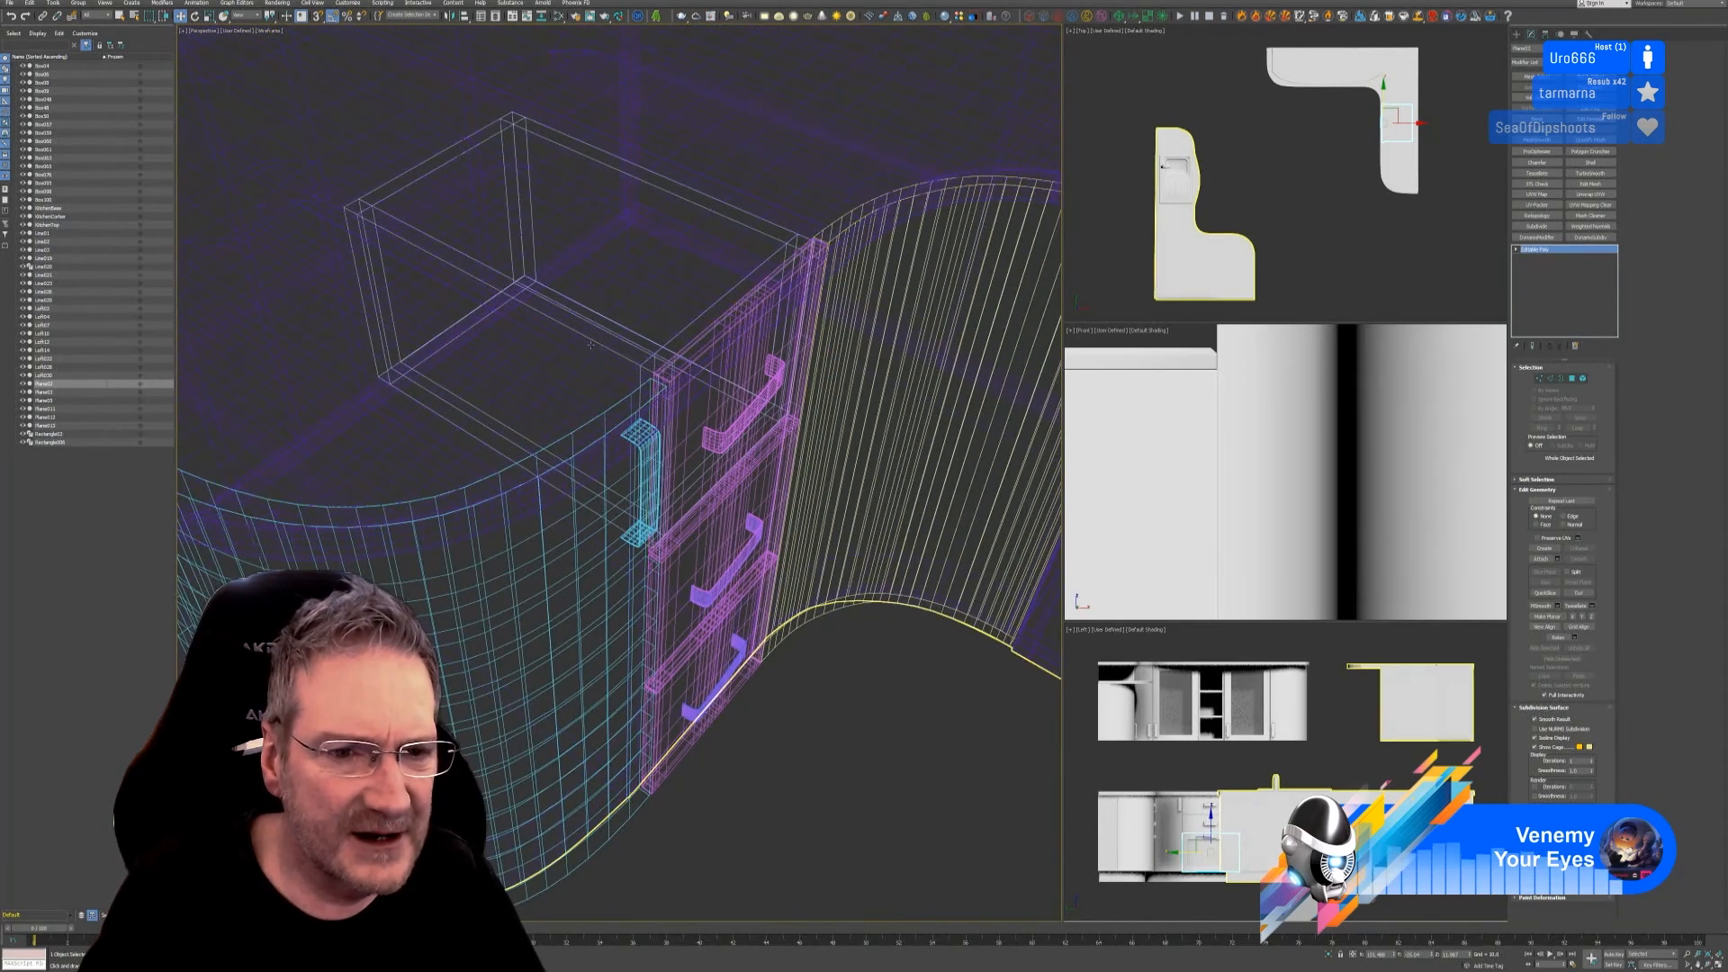
scroll(587, 323, "up", 5)
left_click(587, 323)
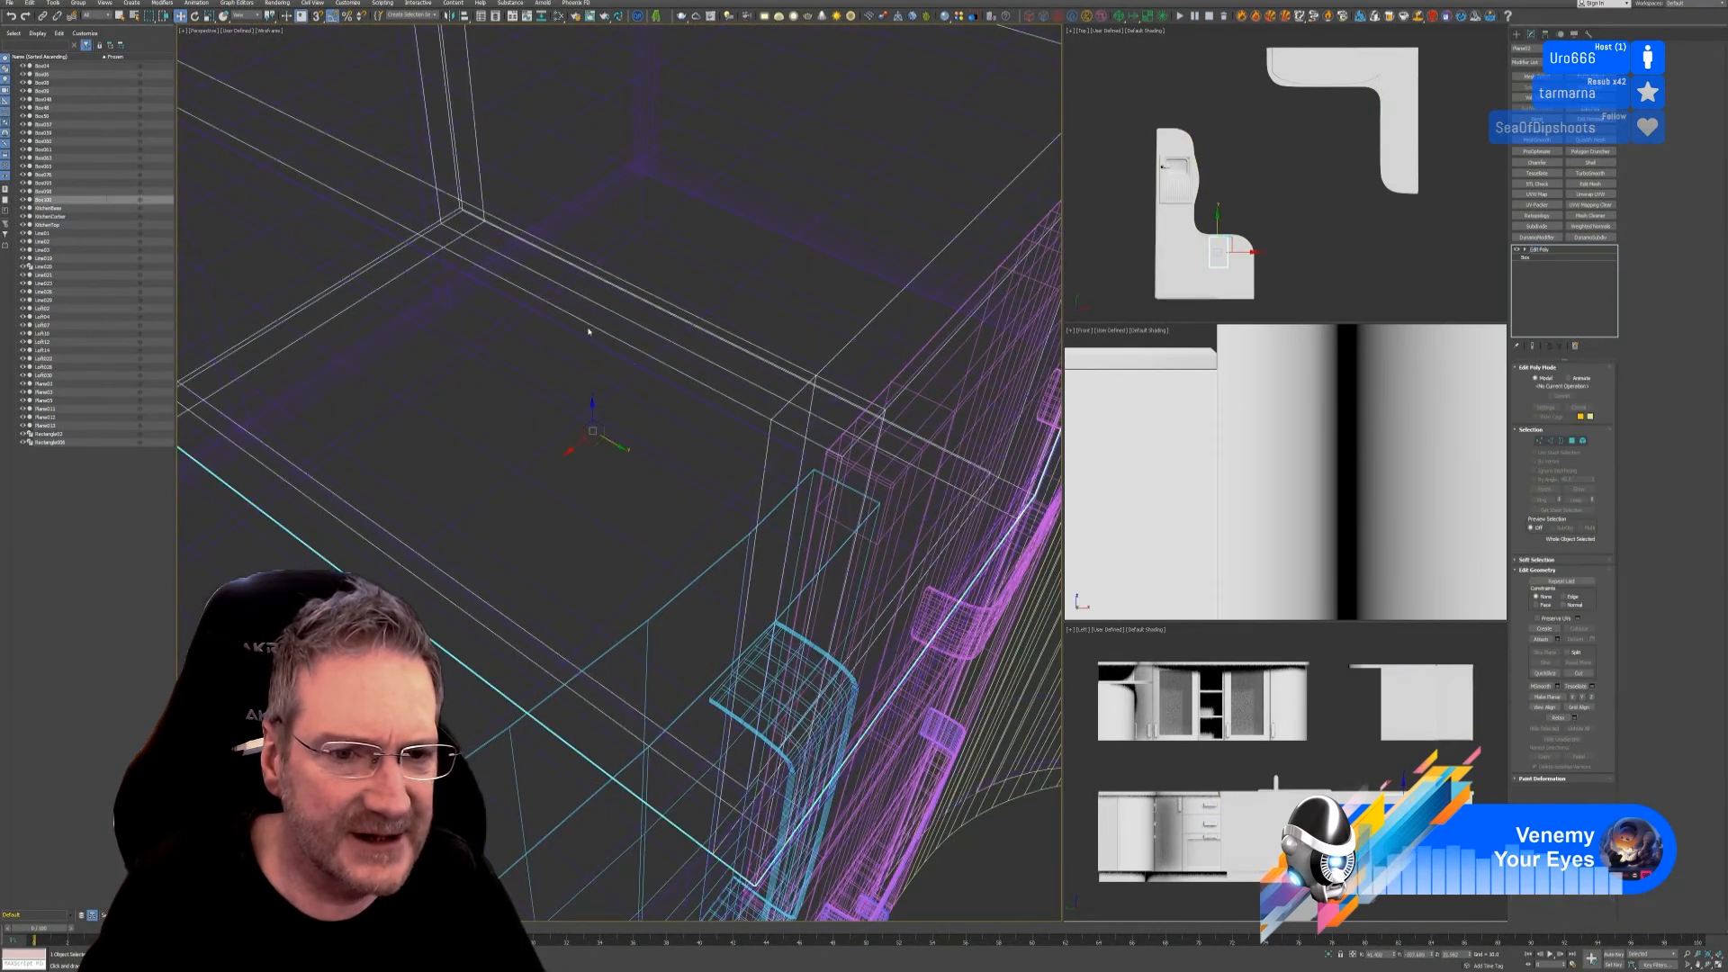
Step: Restore default shading, add the top drawer front to the selected drawer box, isolate both, and clear the selection
scroll(586, 323, "down", 6)
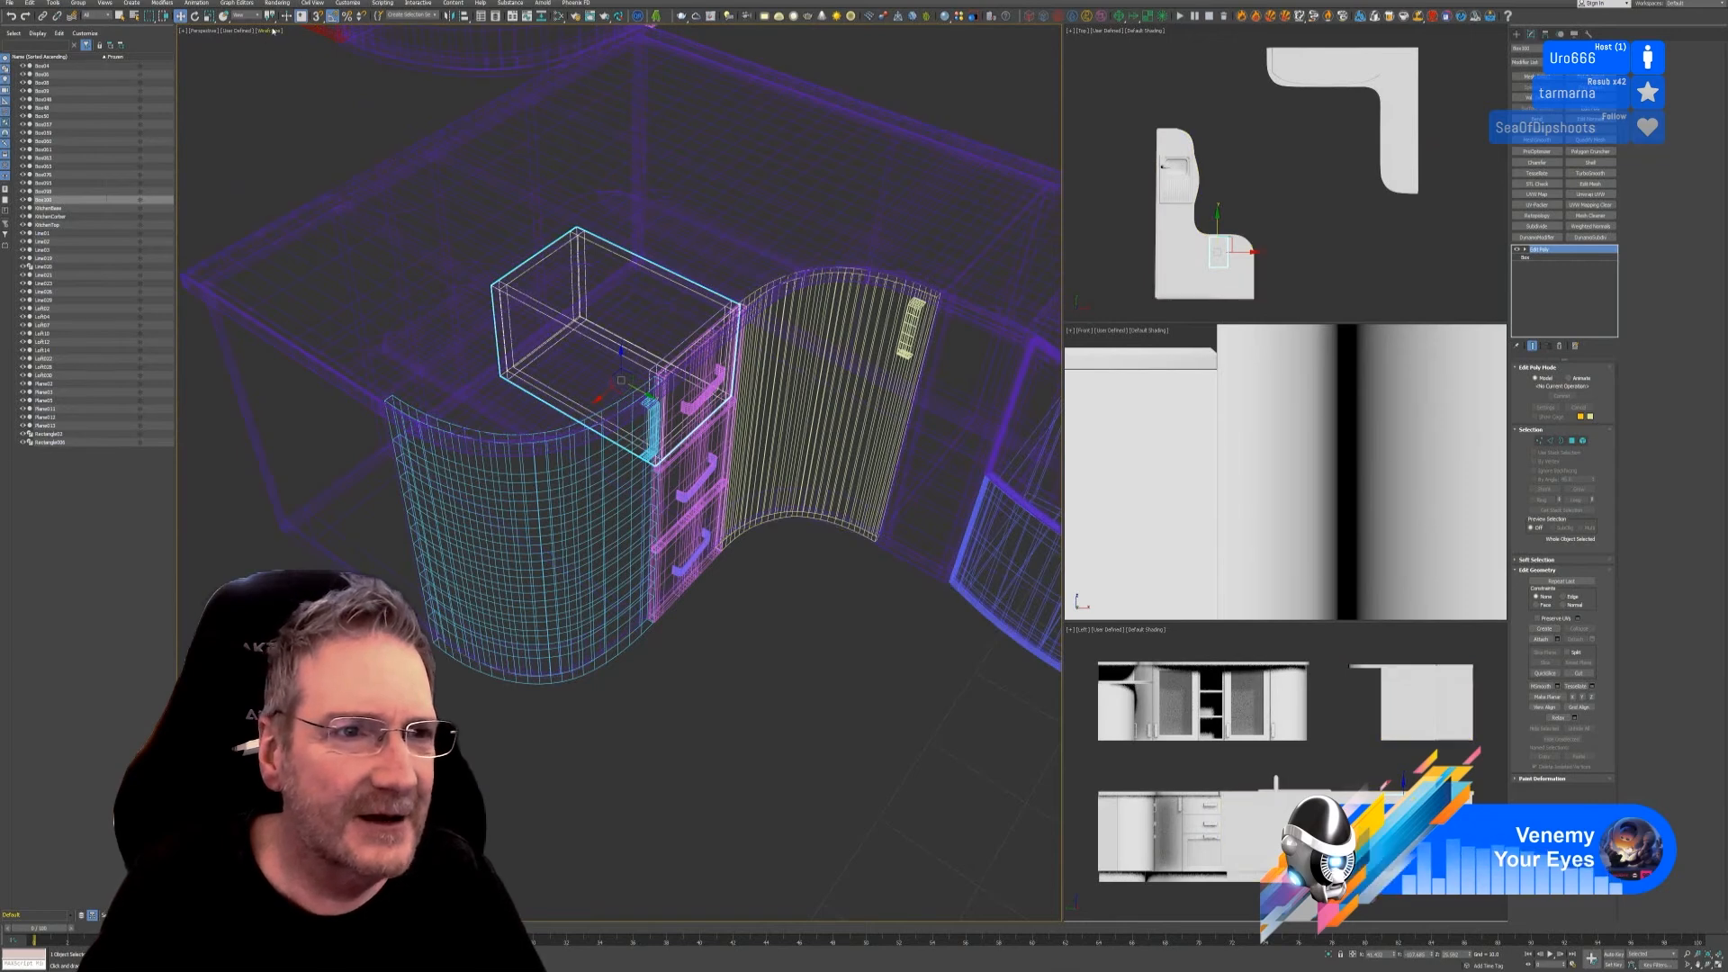
left_click(272, 30)
left_click(289, 43)
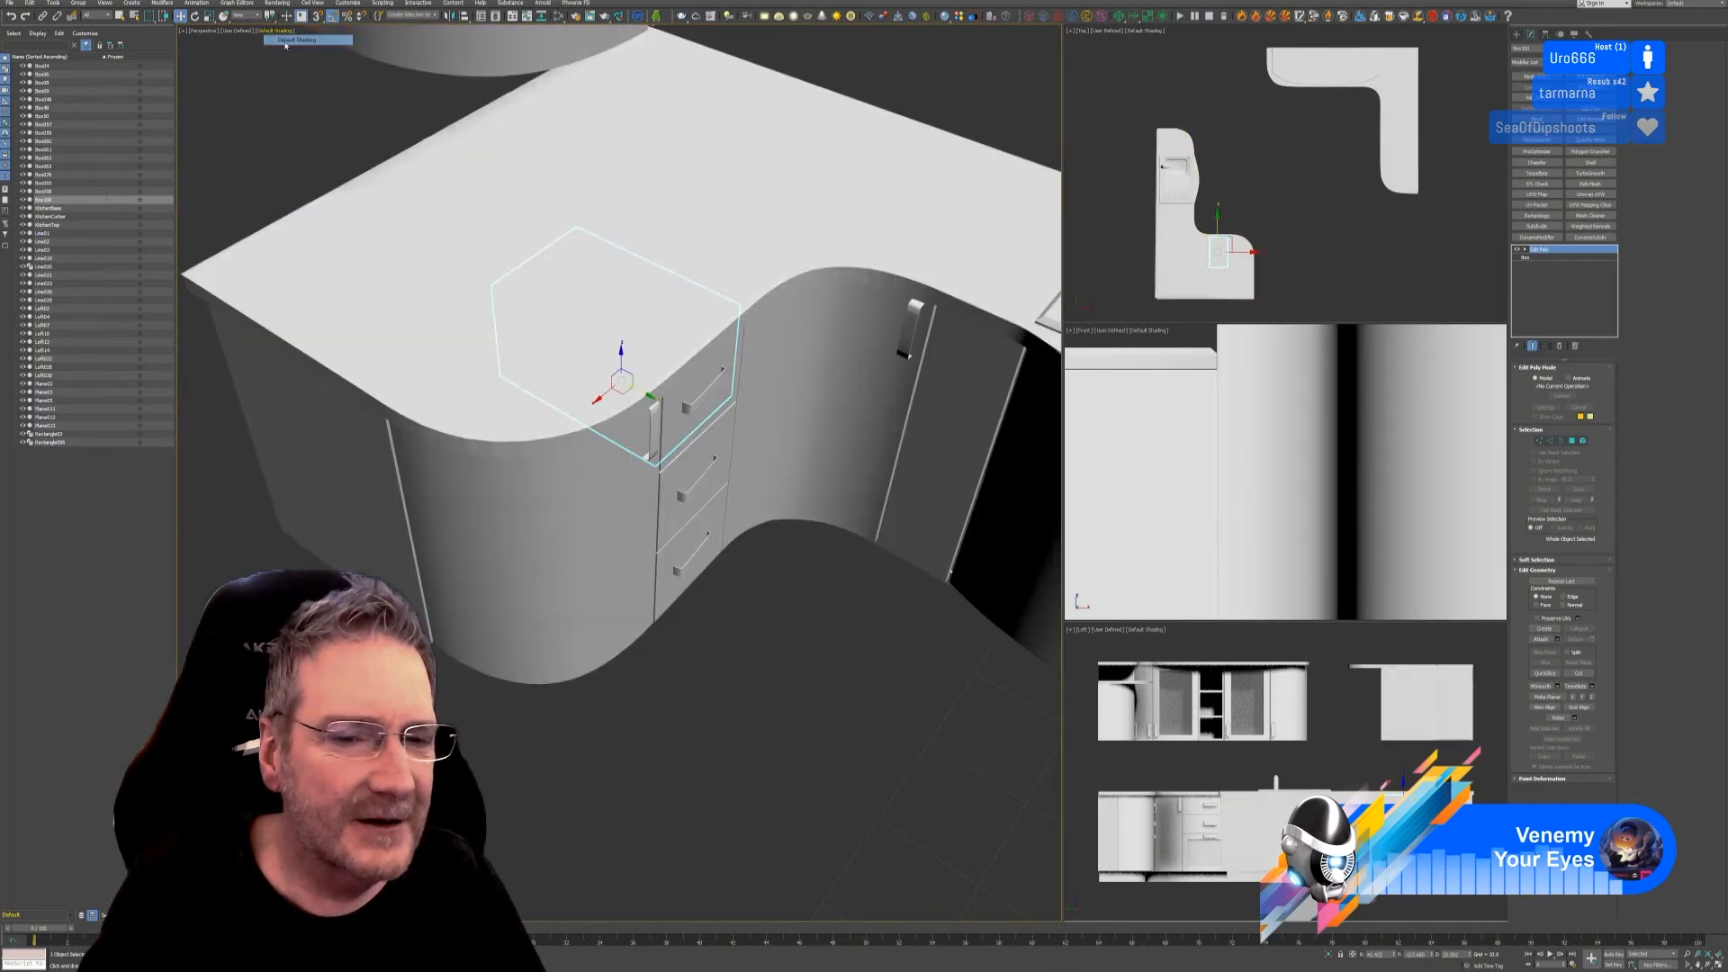
left_click(710, 393, "ctrl")
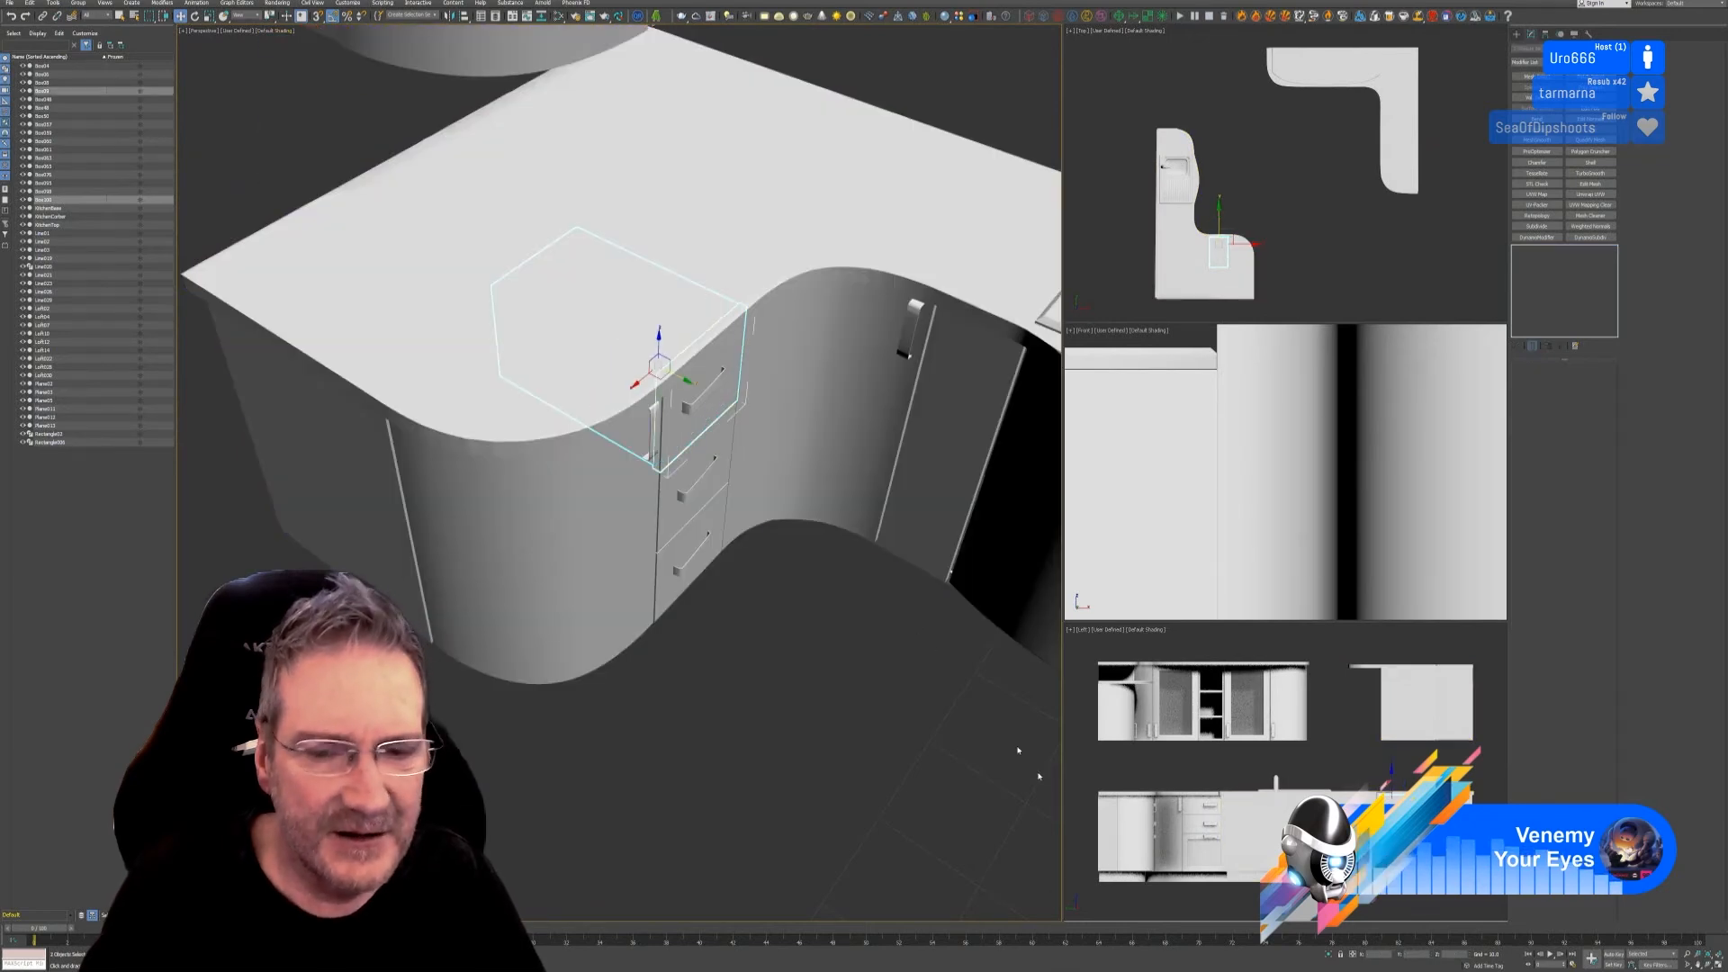
left_click(1329, 954)
left_click(969, 830)
Step: Reset the transform of the isolated top drawer front with Reset XForm and collapse all its modifiers
left_click(869, 588)
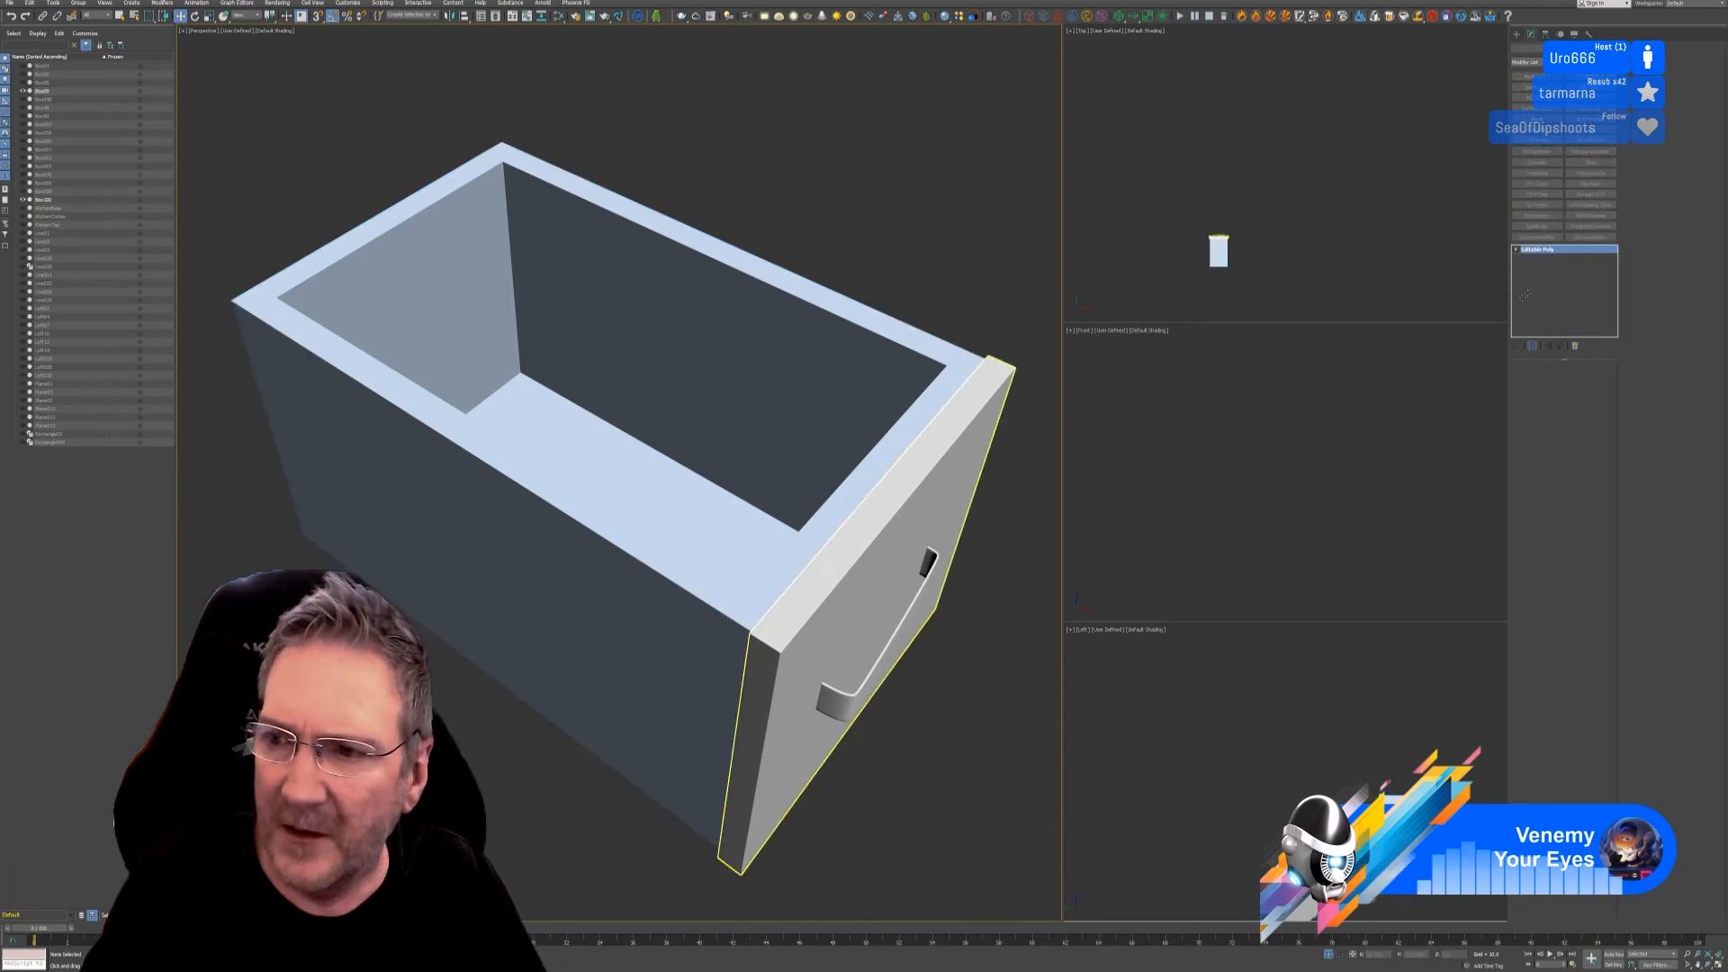
left_click(962, 484)
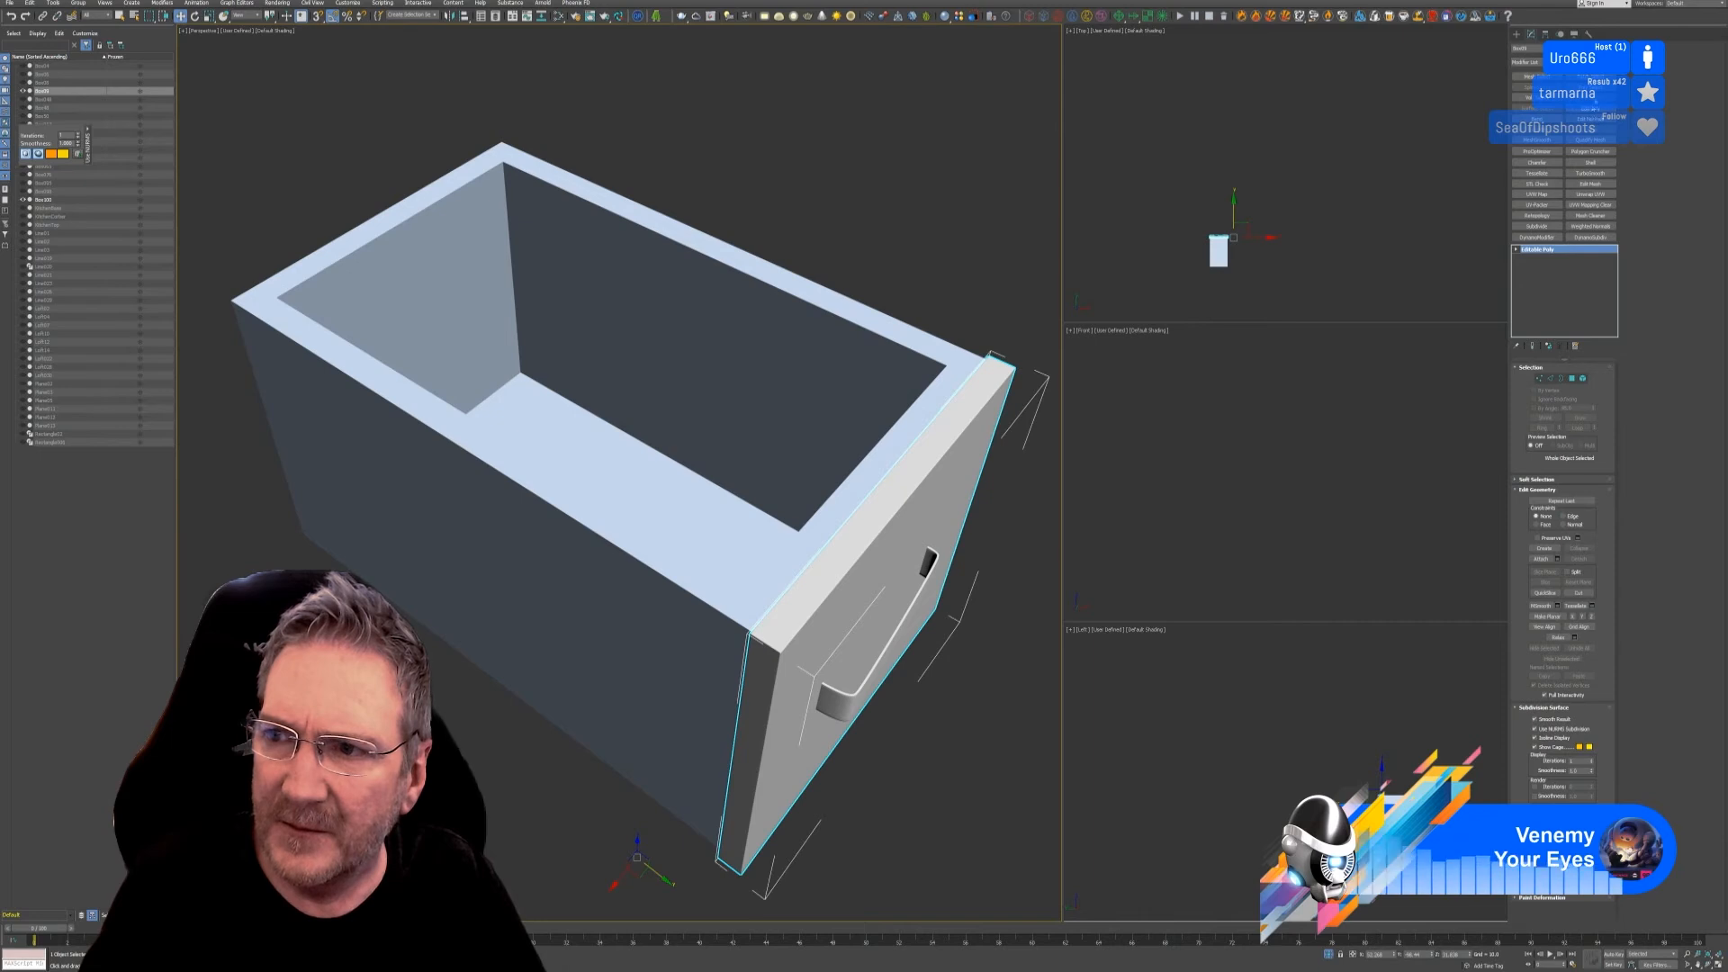
left_click(1587, 34)
left_click(1562, 150)
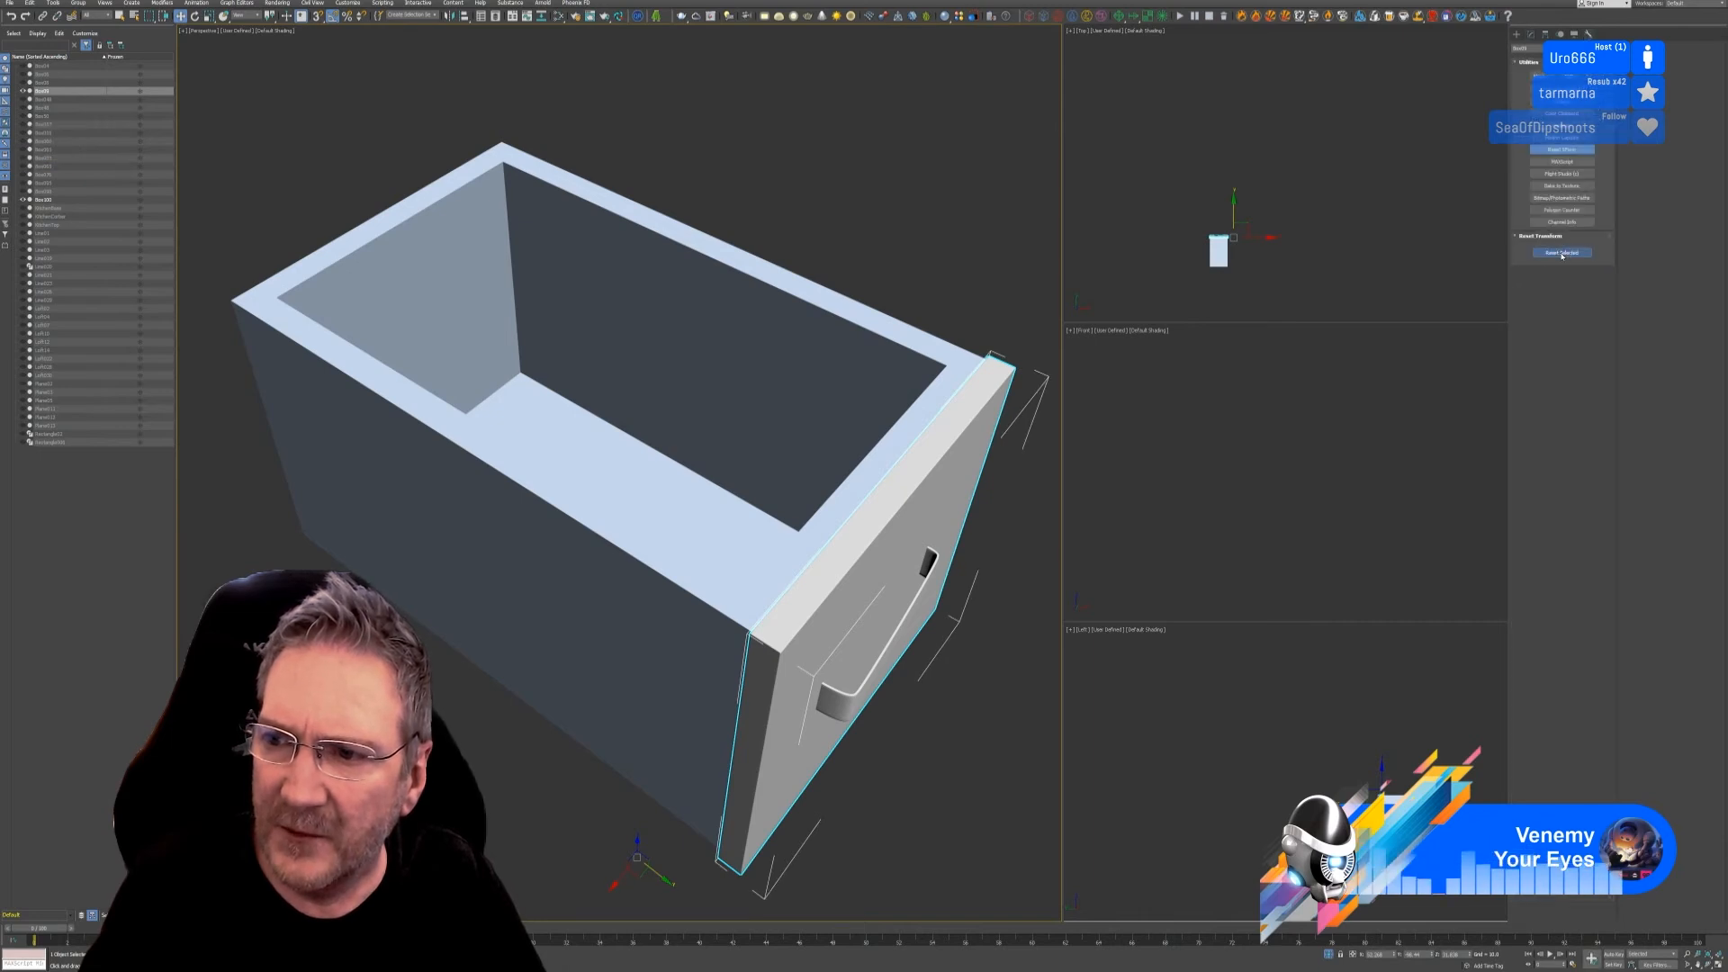
left_click(1562, 252)
left_click(1529, 34)
right_click(1536, 249)
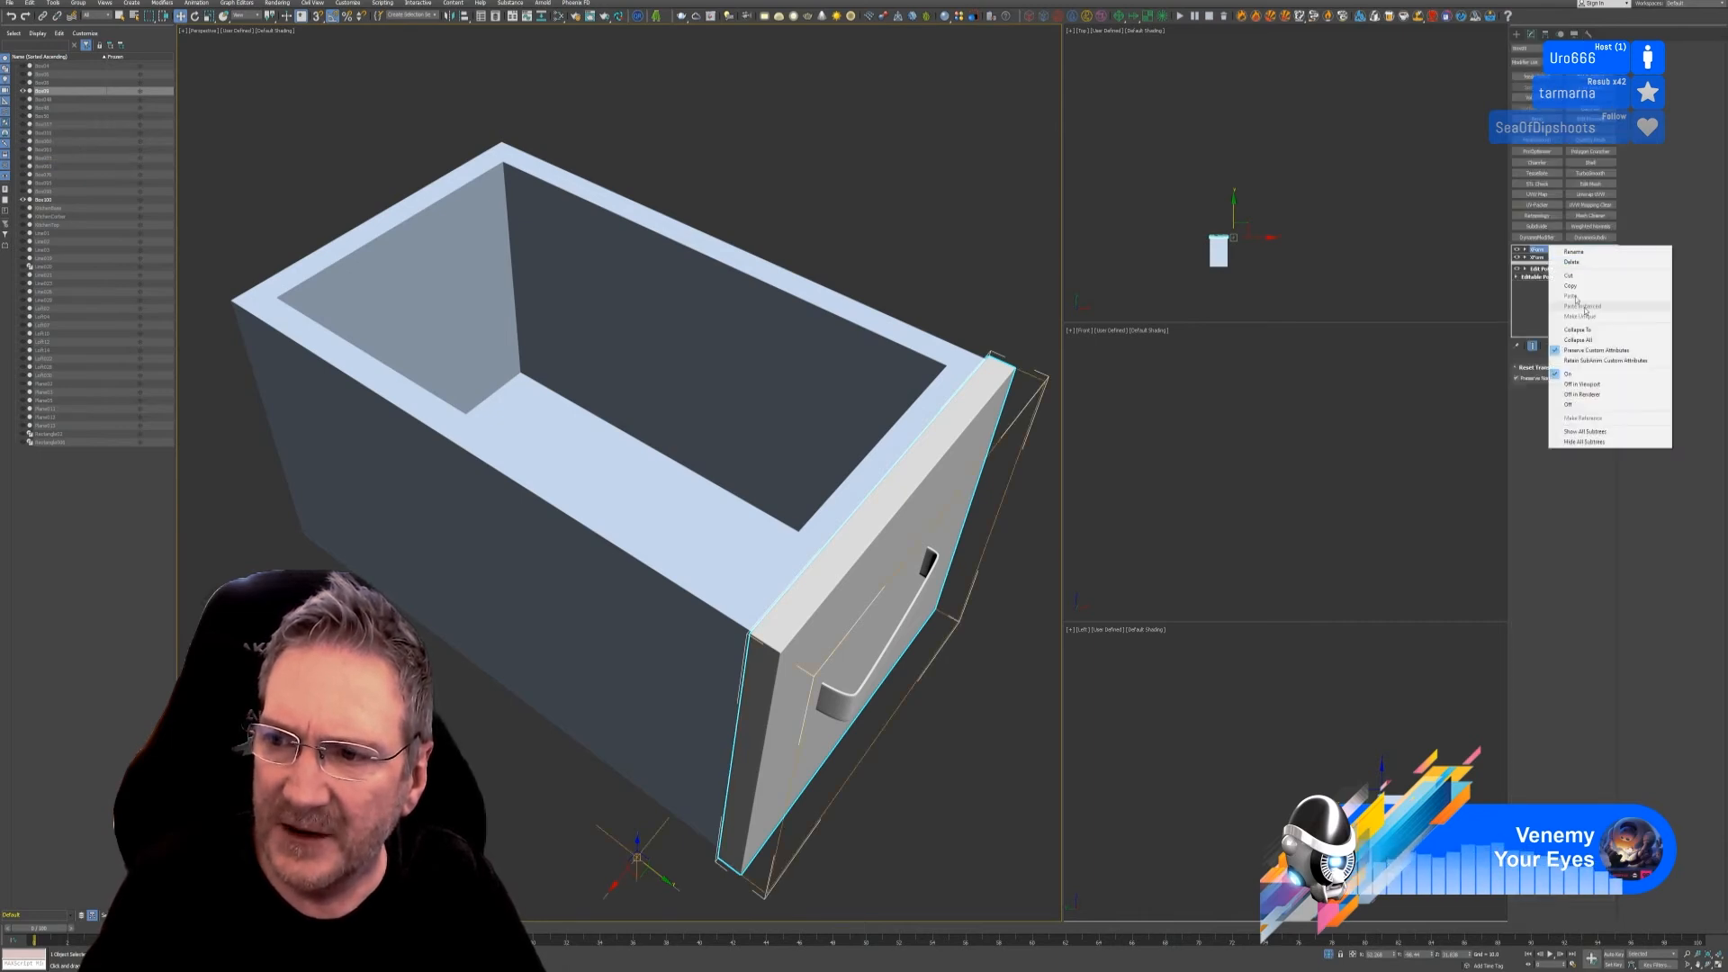
left_click(1588, 340)
left_click(909, 513)
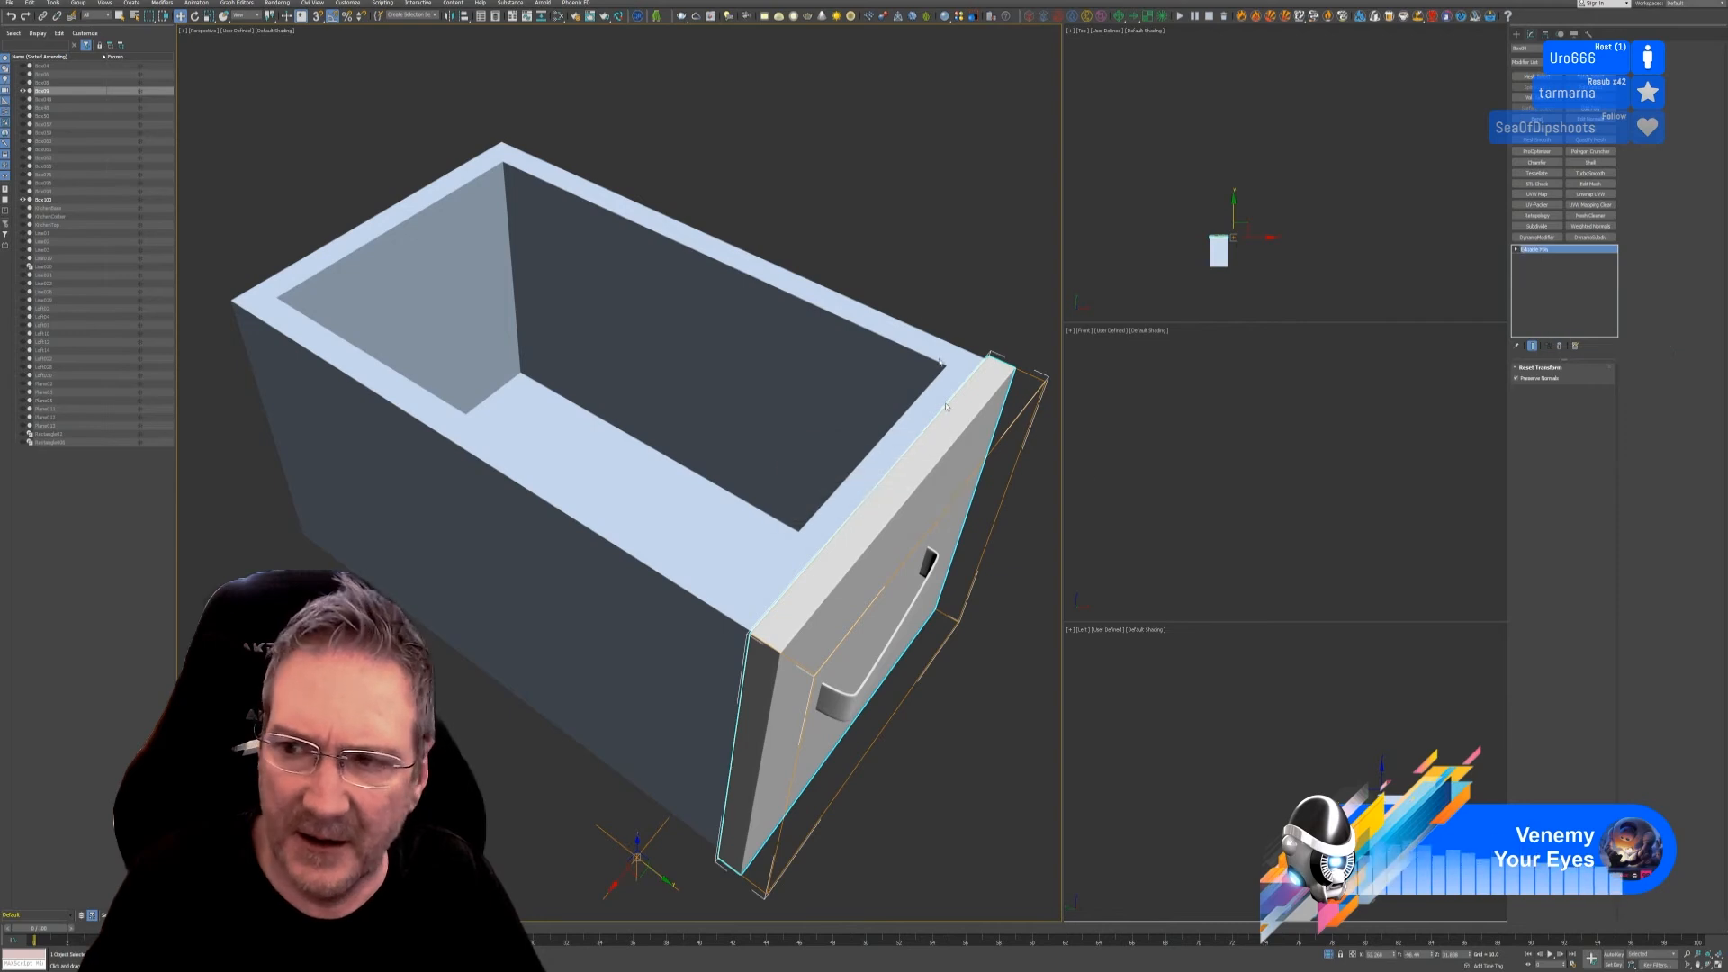
Step: Reset the transform of the isolated drawer box with Reset XForm, collapse all its modifiers, and clear the selection
left_click(869, 322)
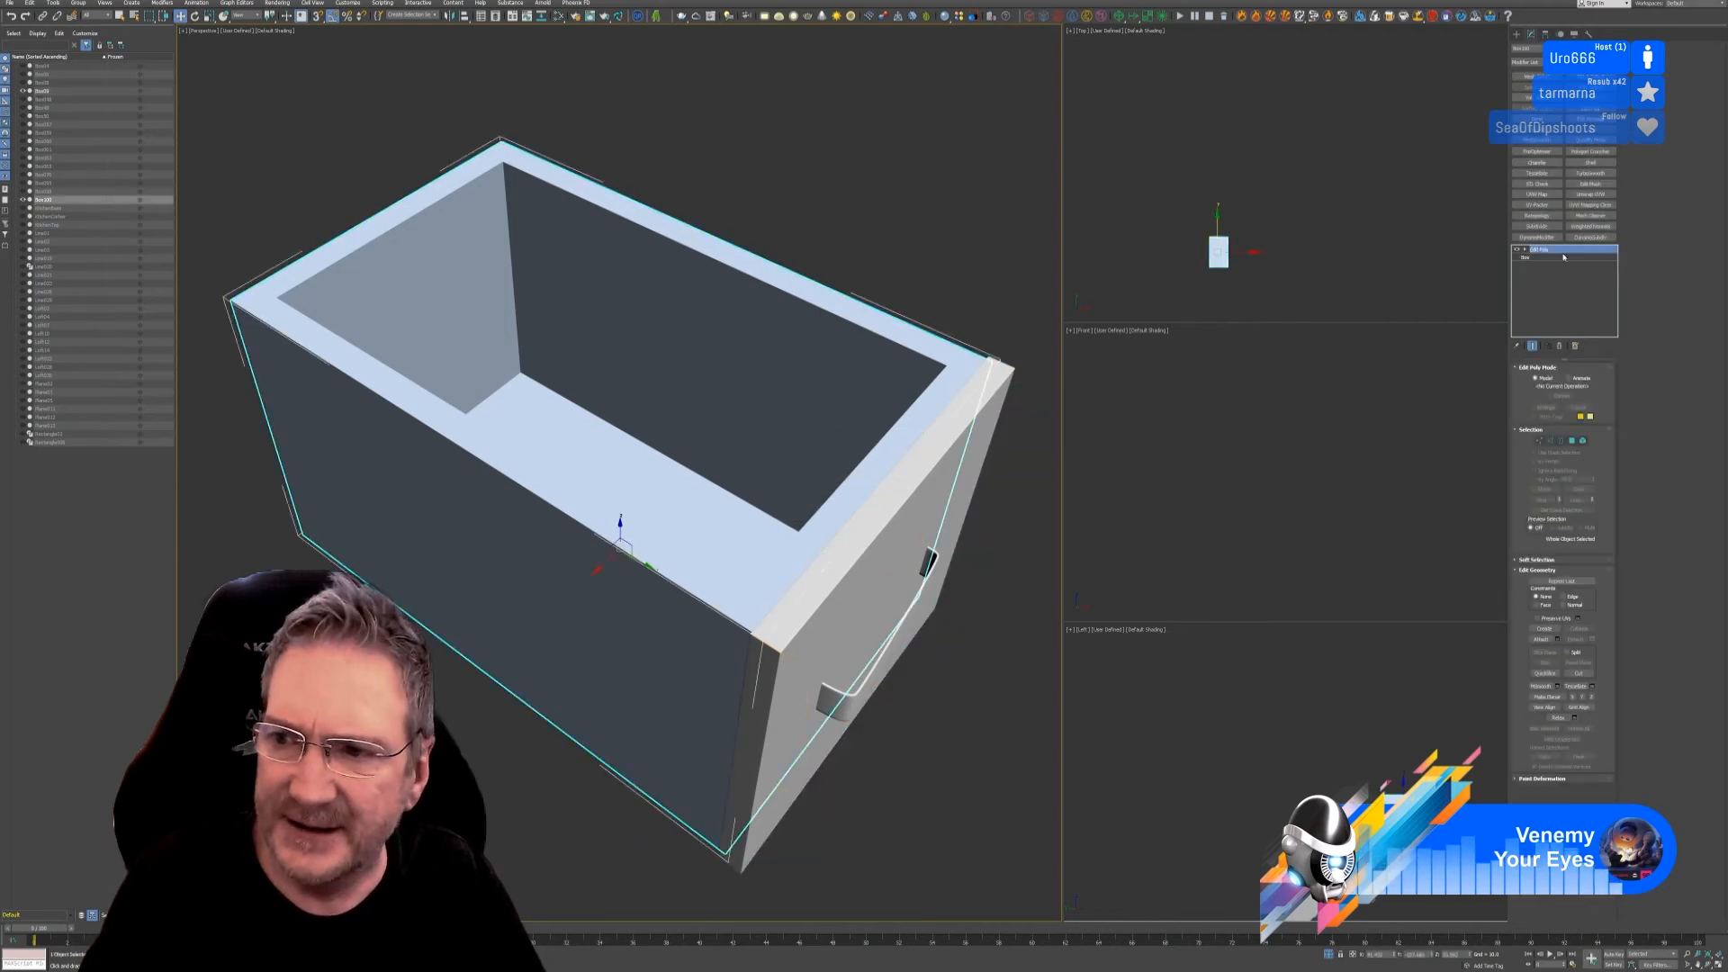
left_click(1588, 34)
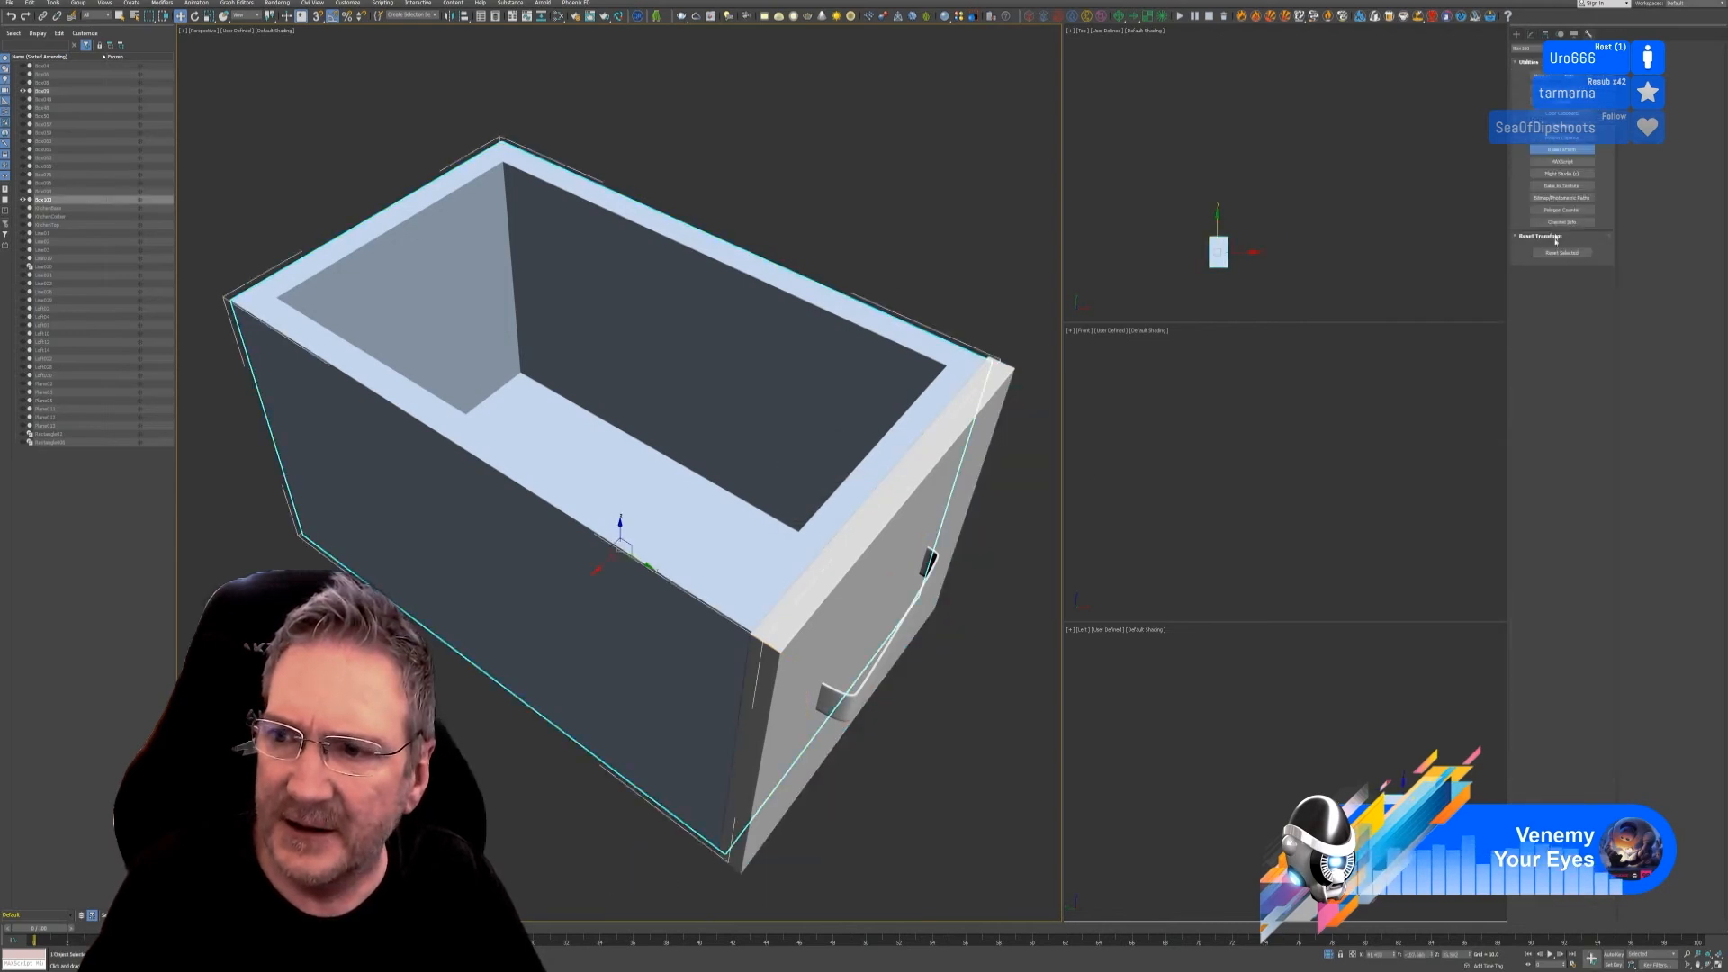
left_click(1561, 252)
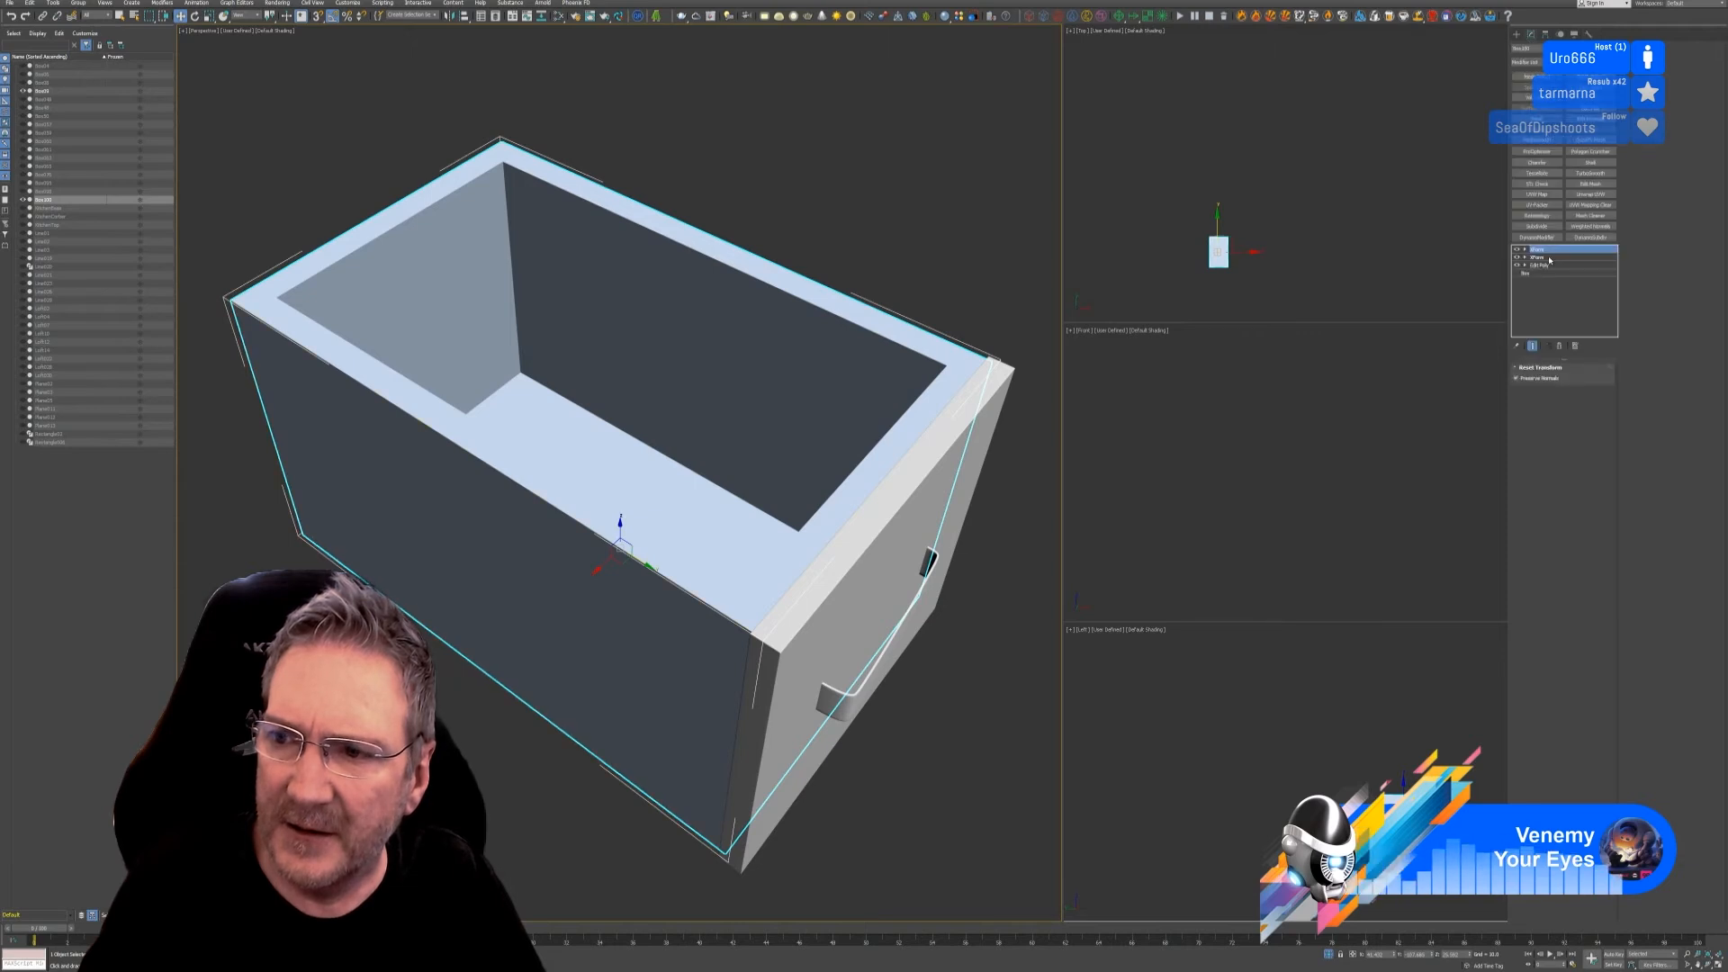
right_click(1543, 251)
left_click(1581, 343)
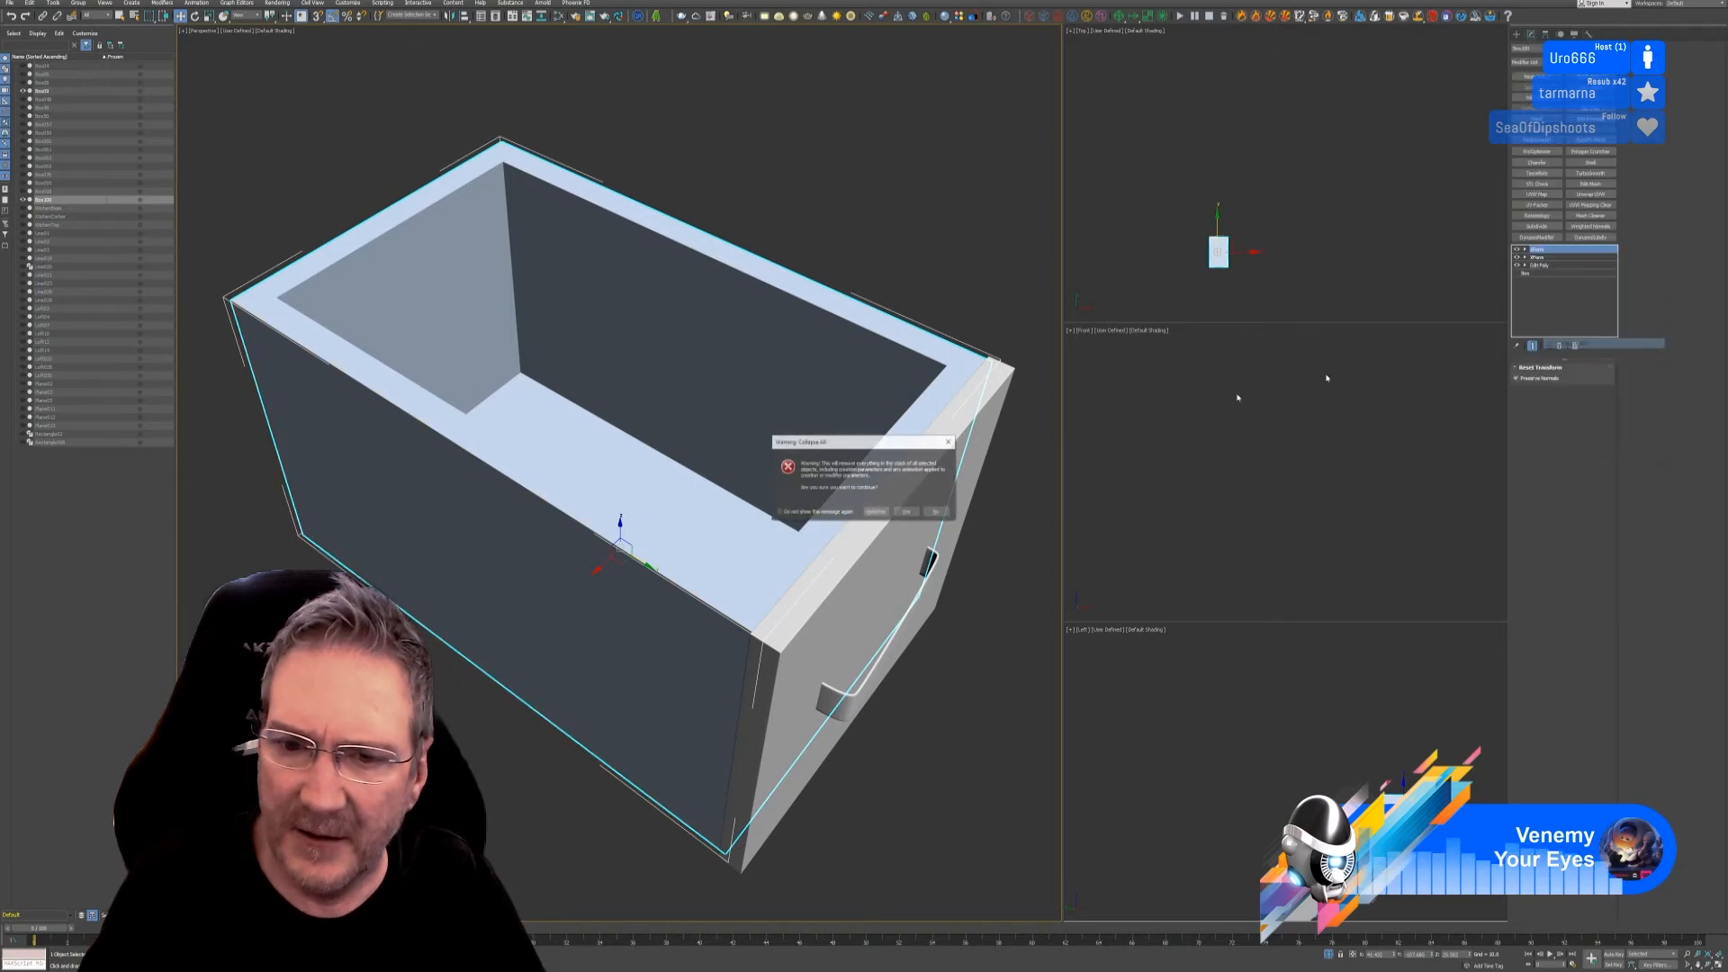
left_click(907, 511)
left_click(966, 519)
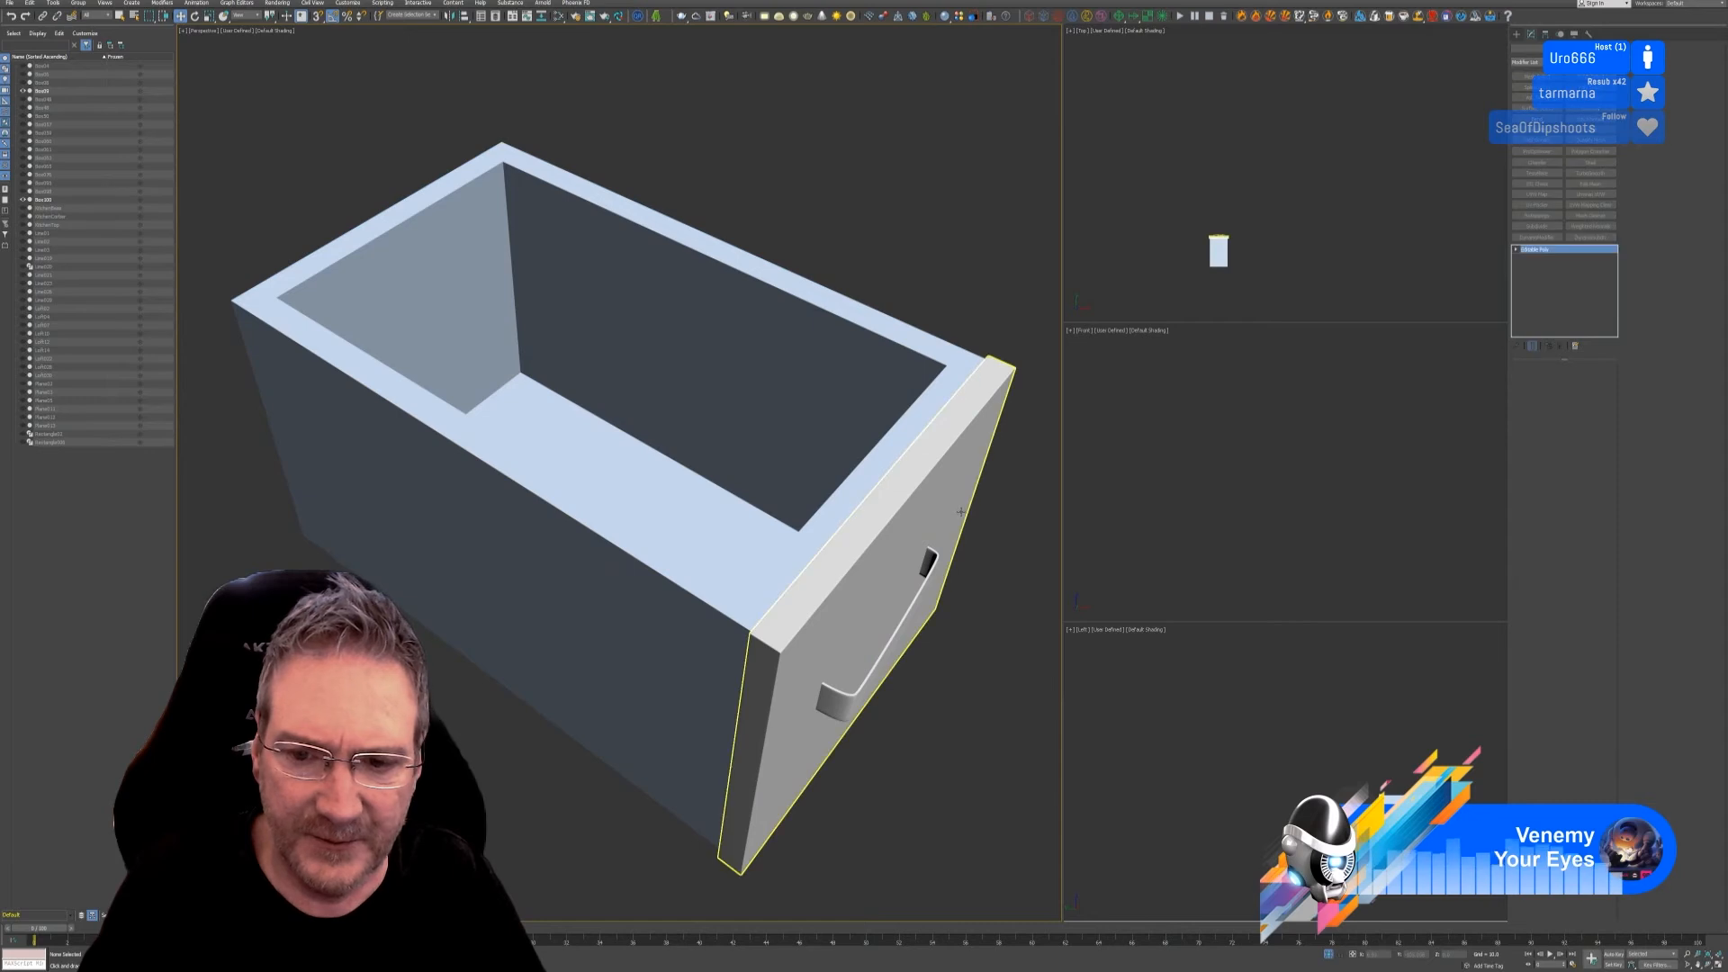
Step: Attach the drawer box to the top drawer front as one object, and exit isolation
left_click(945, 522)
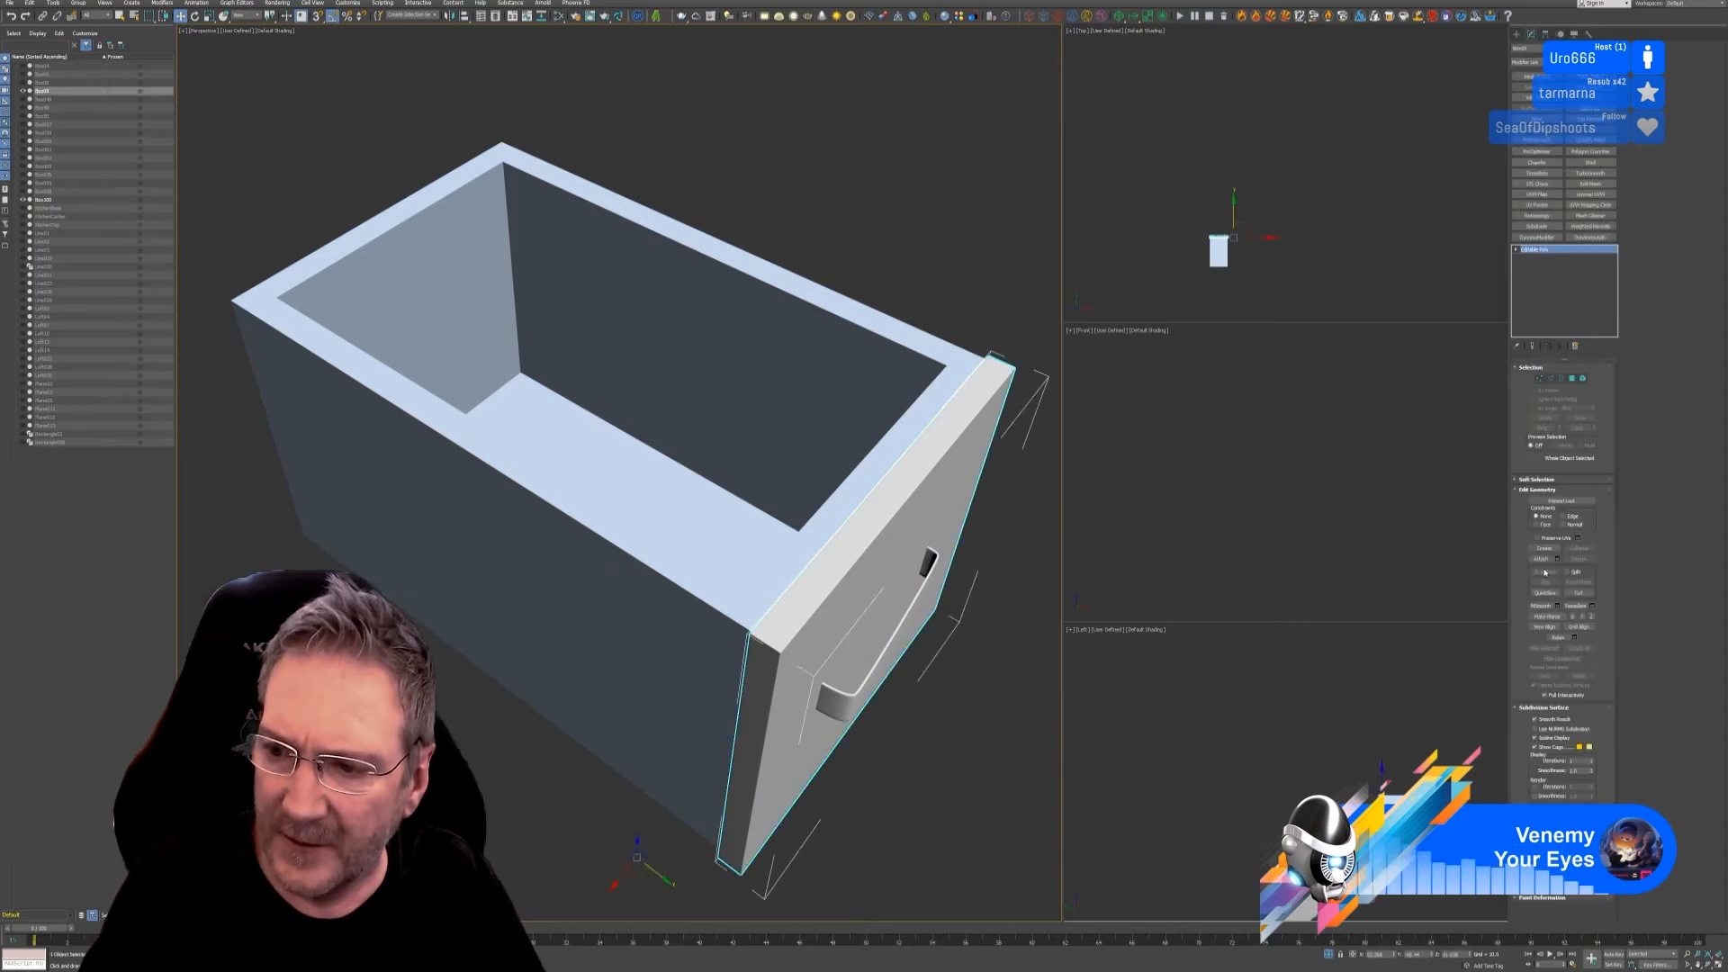
left_click(1539, 559)
left_click(899, 468)
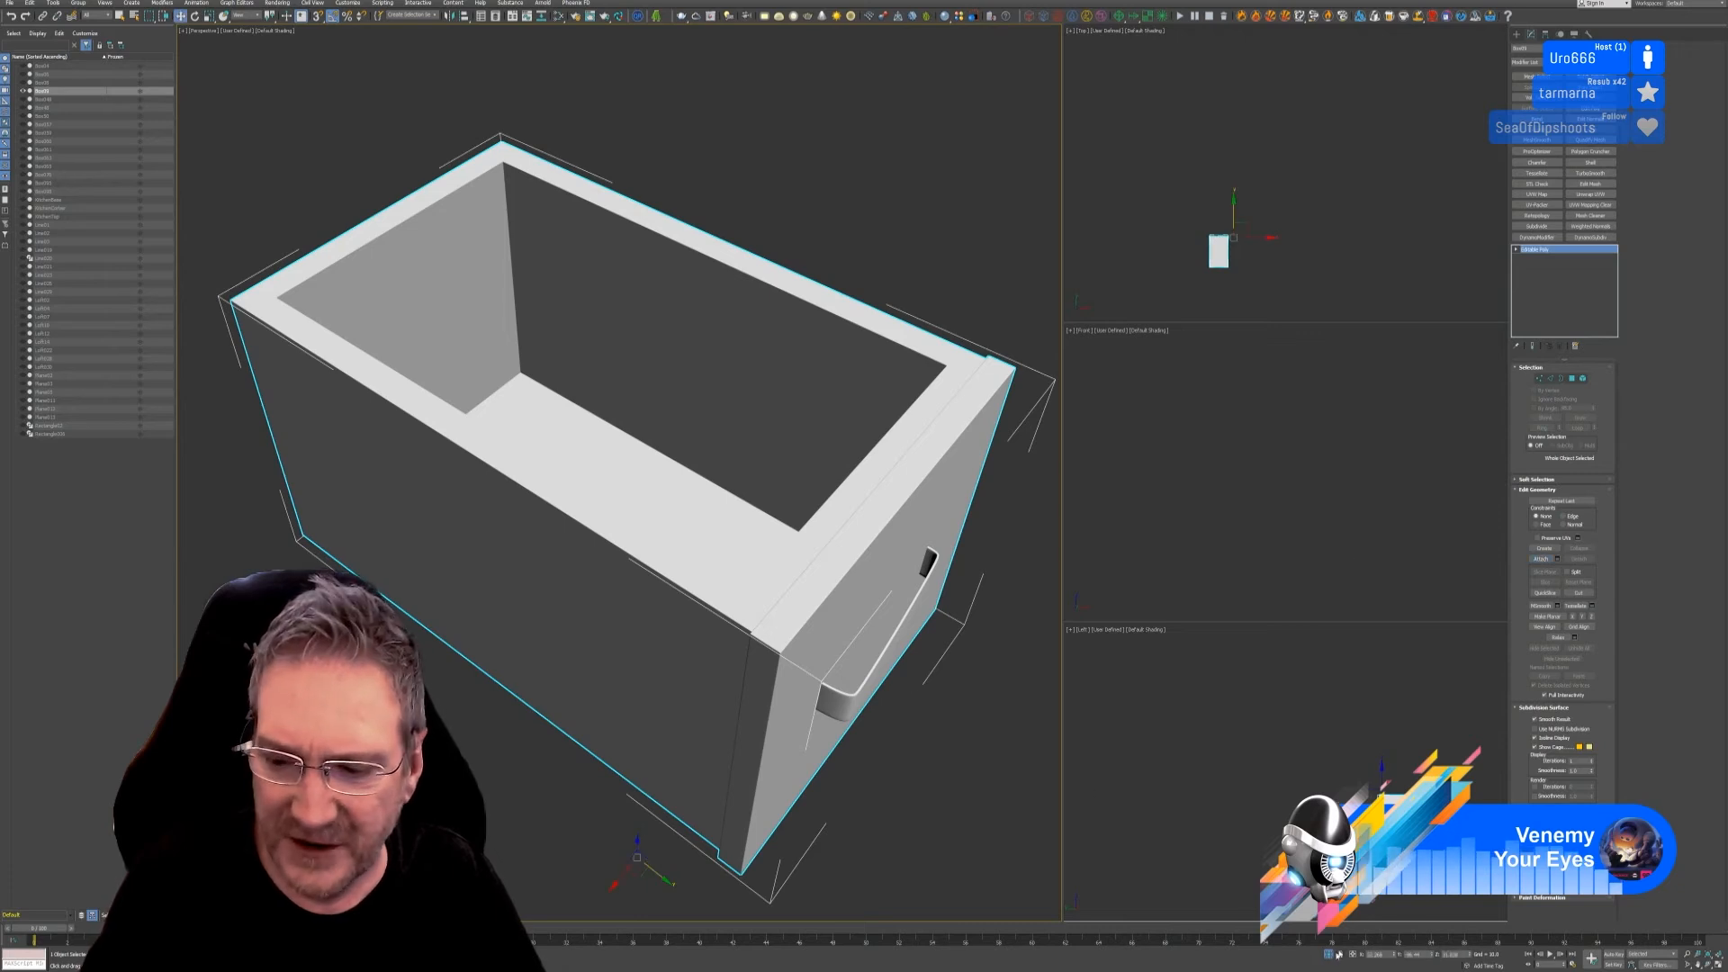
left_click(1329, 953)
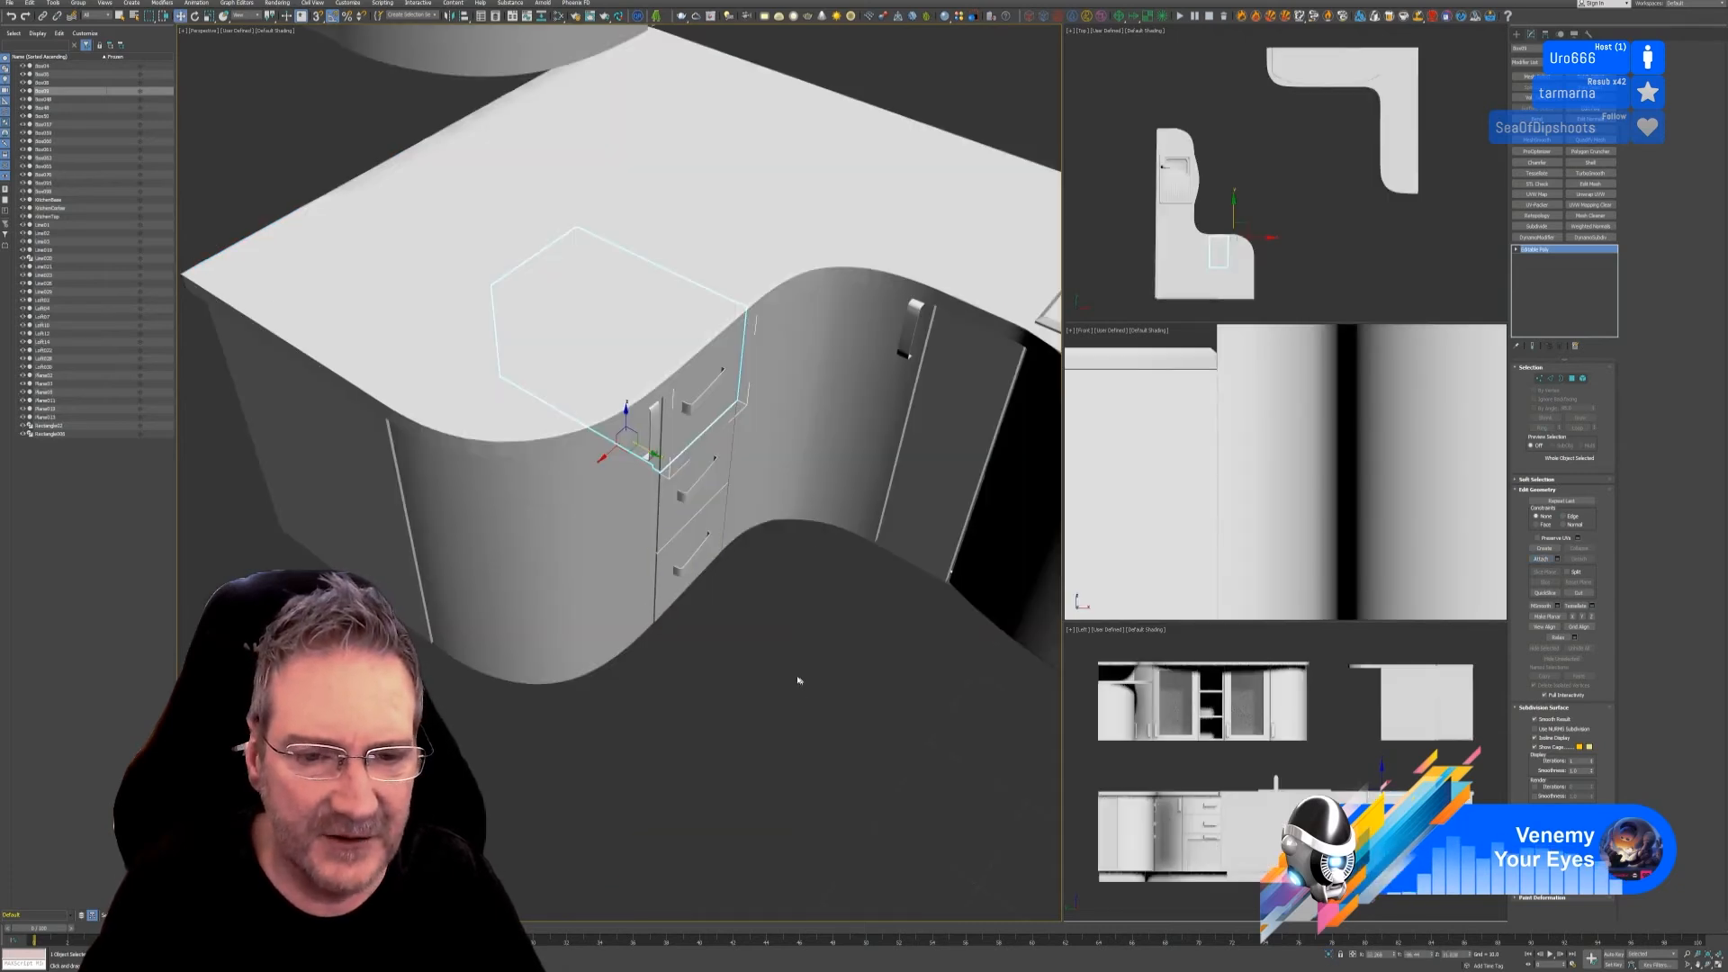
Step: Save the scene and clear the selection of the joined drawer
scroll(725, 637, "down", 4)
scroll(761, 621, "down", 4)
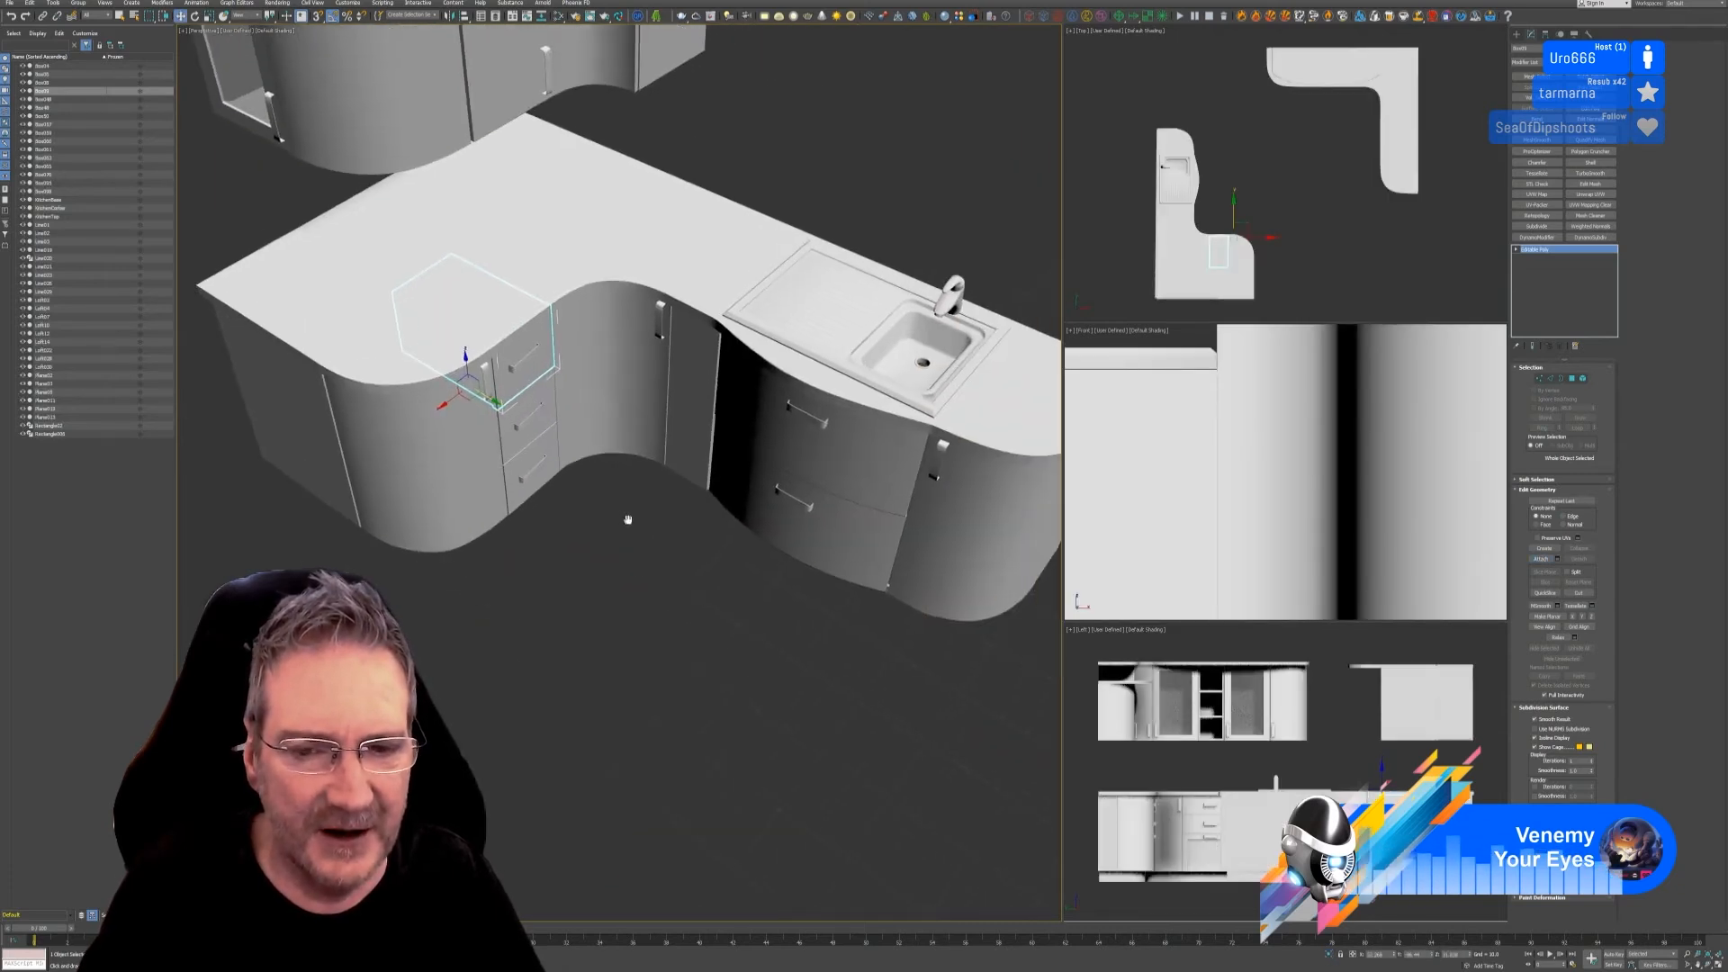
middle_click_drag(647, 574, 718, 573, "alt")
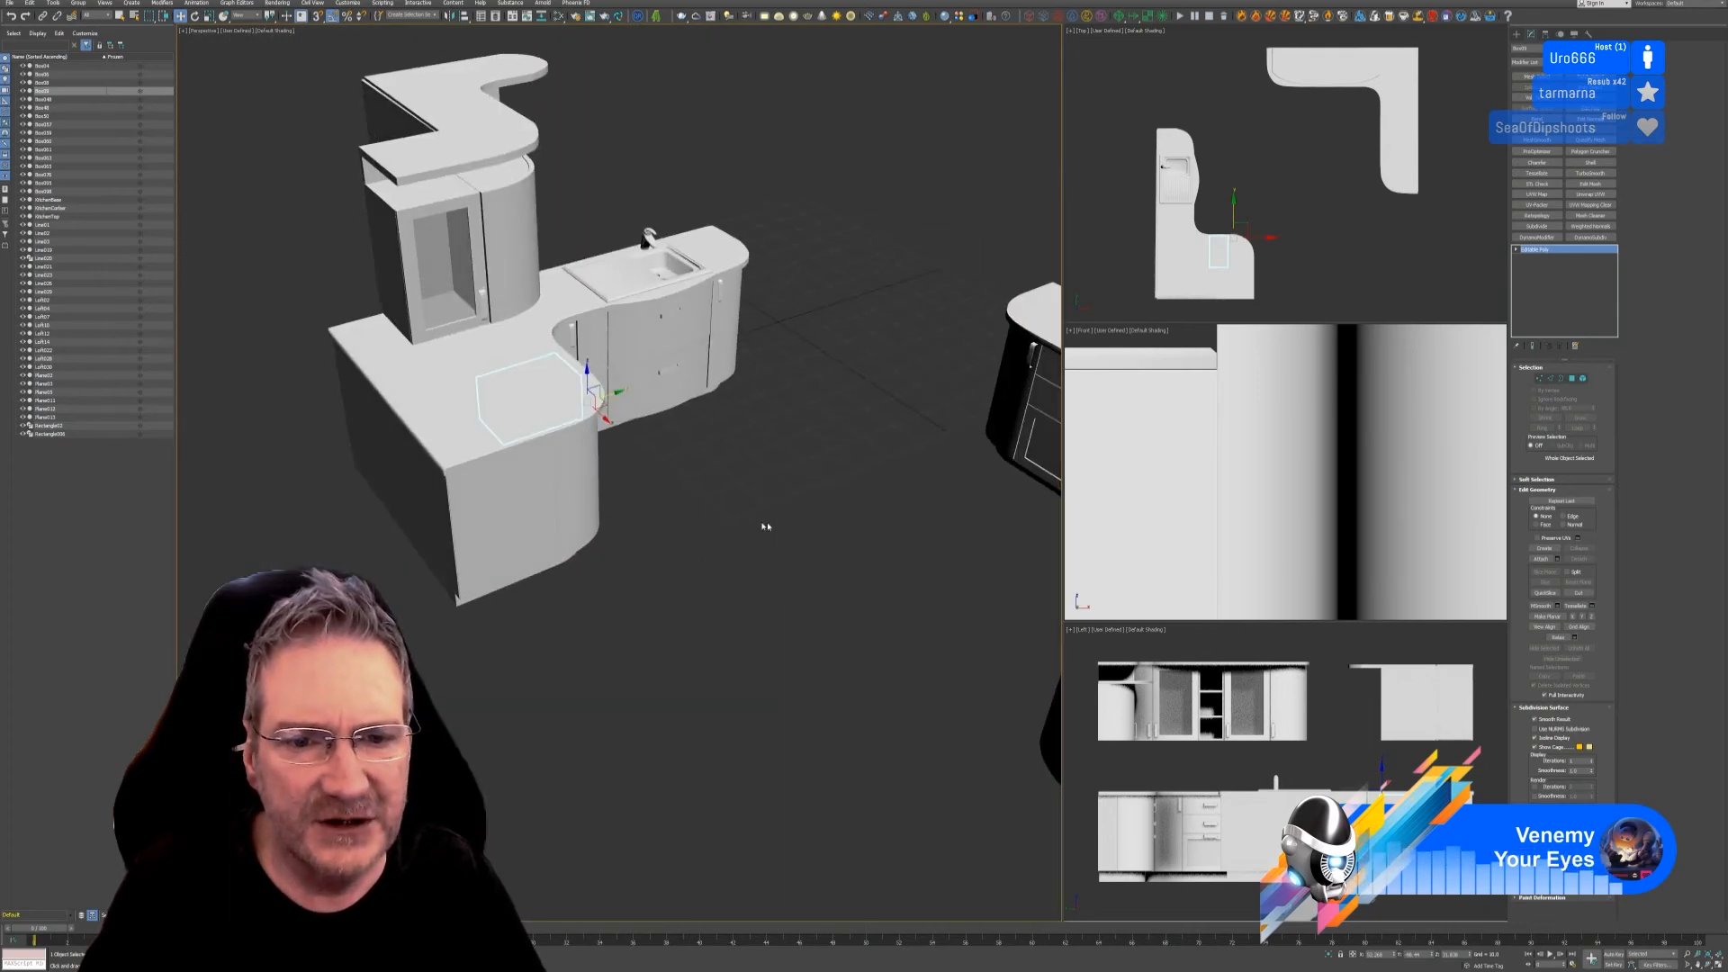
scroll(579, 471, "up", 3)
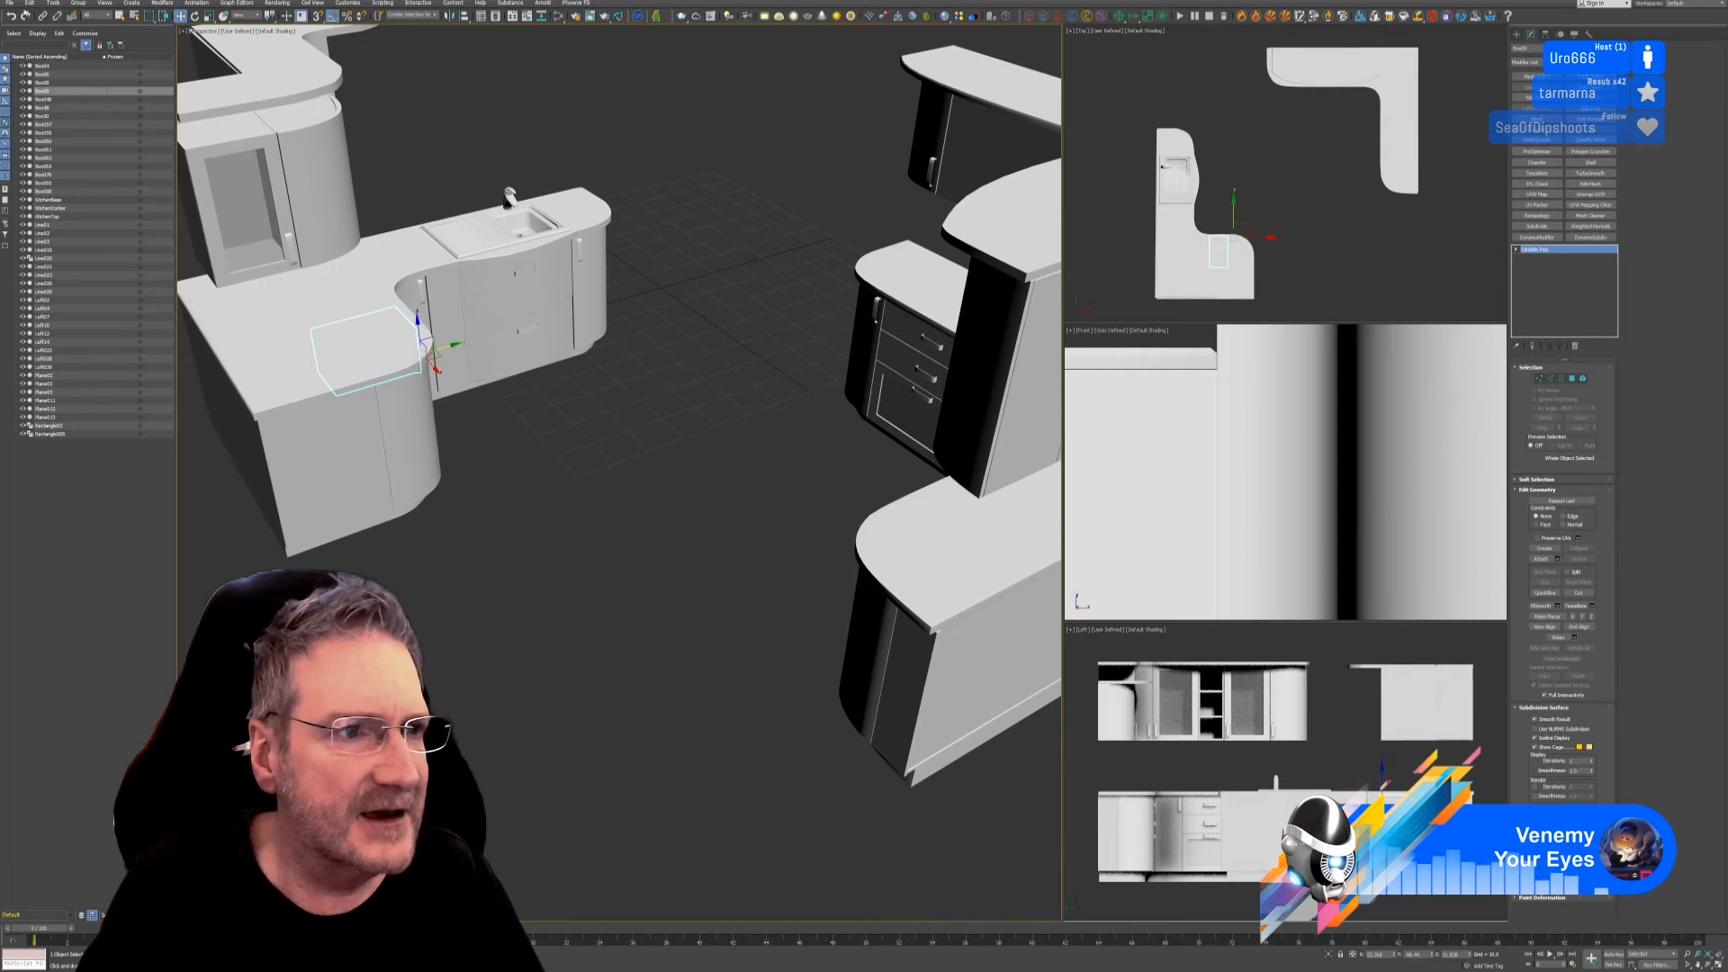
left_click(11, 3)
left_click(27, 73)
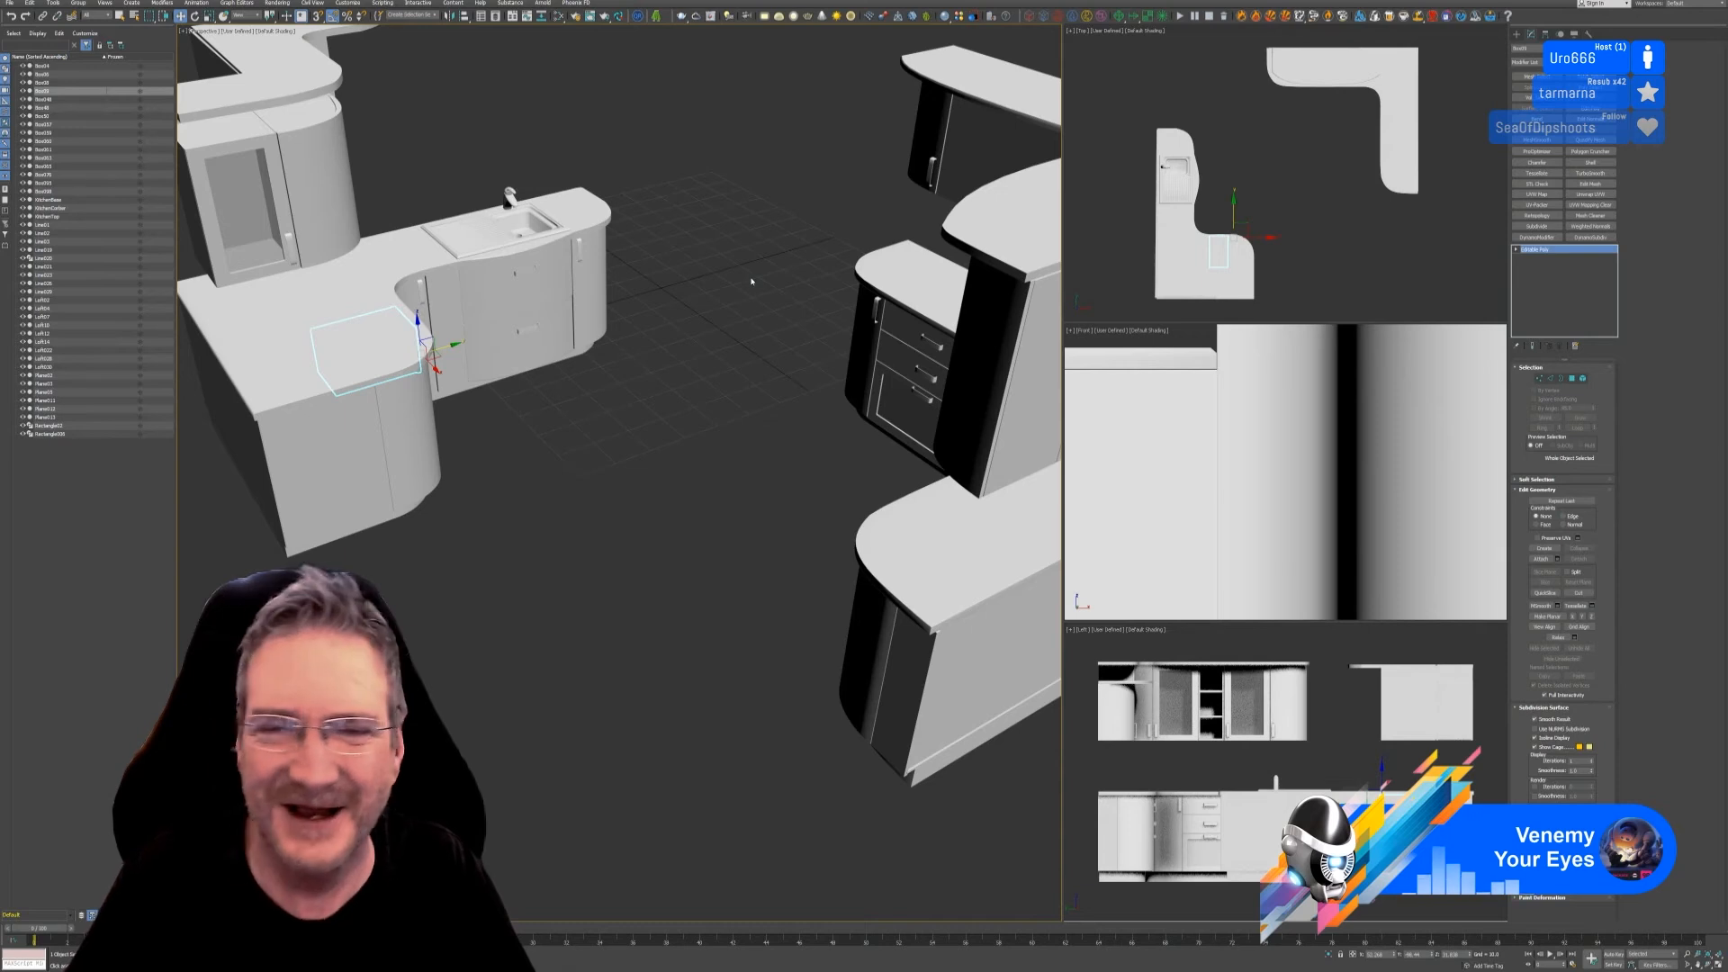
left_click(736, 407)
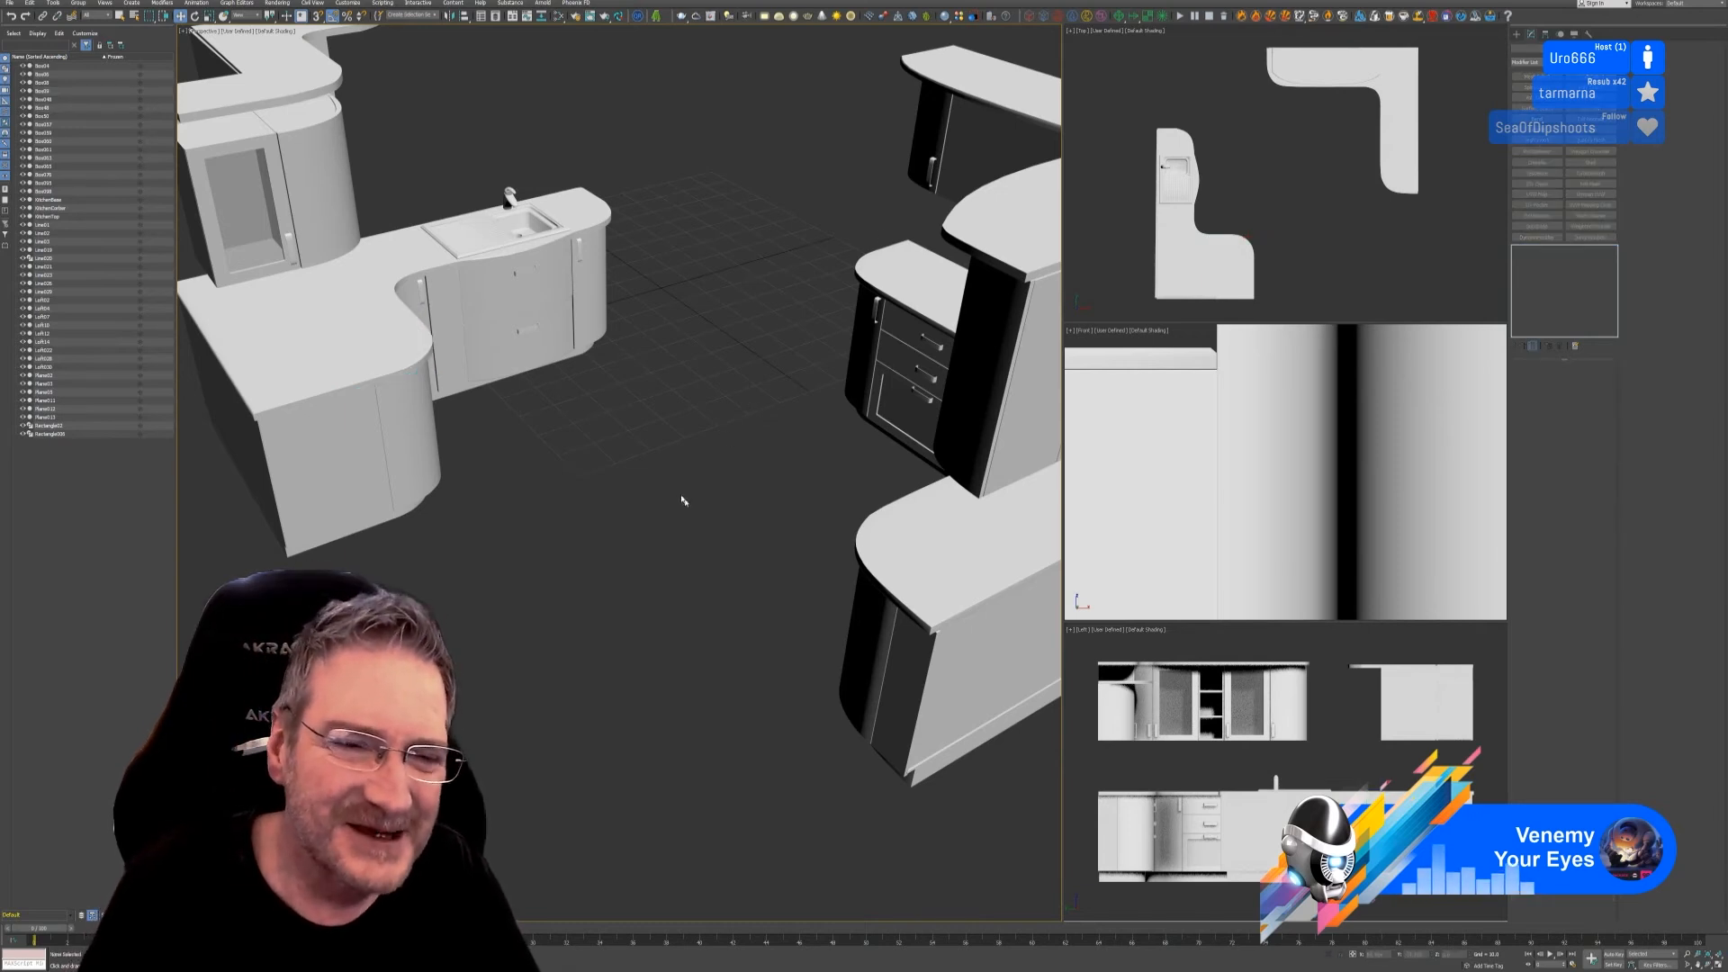
Step: Delete the curved end door and its handle beside the sink to open up that end unit
middle_click_drag(648, 513, 667, 524, "alt")
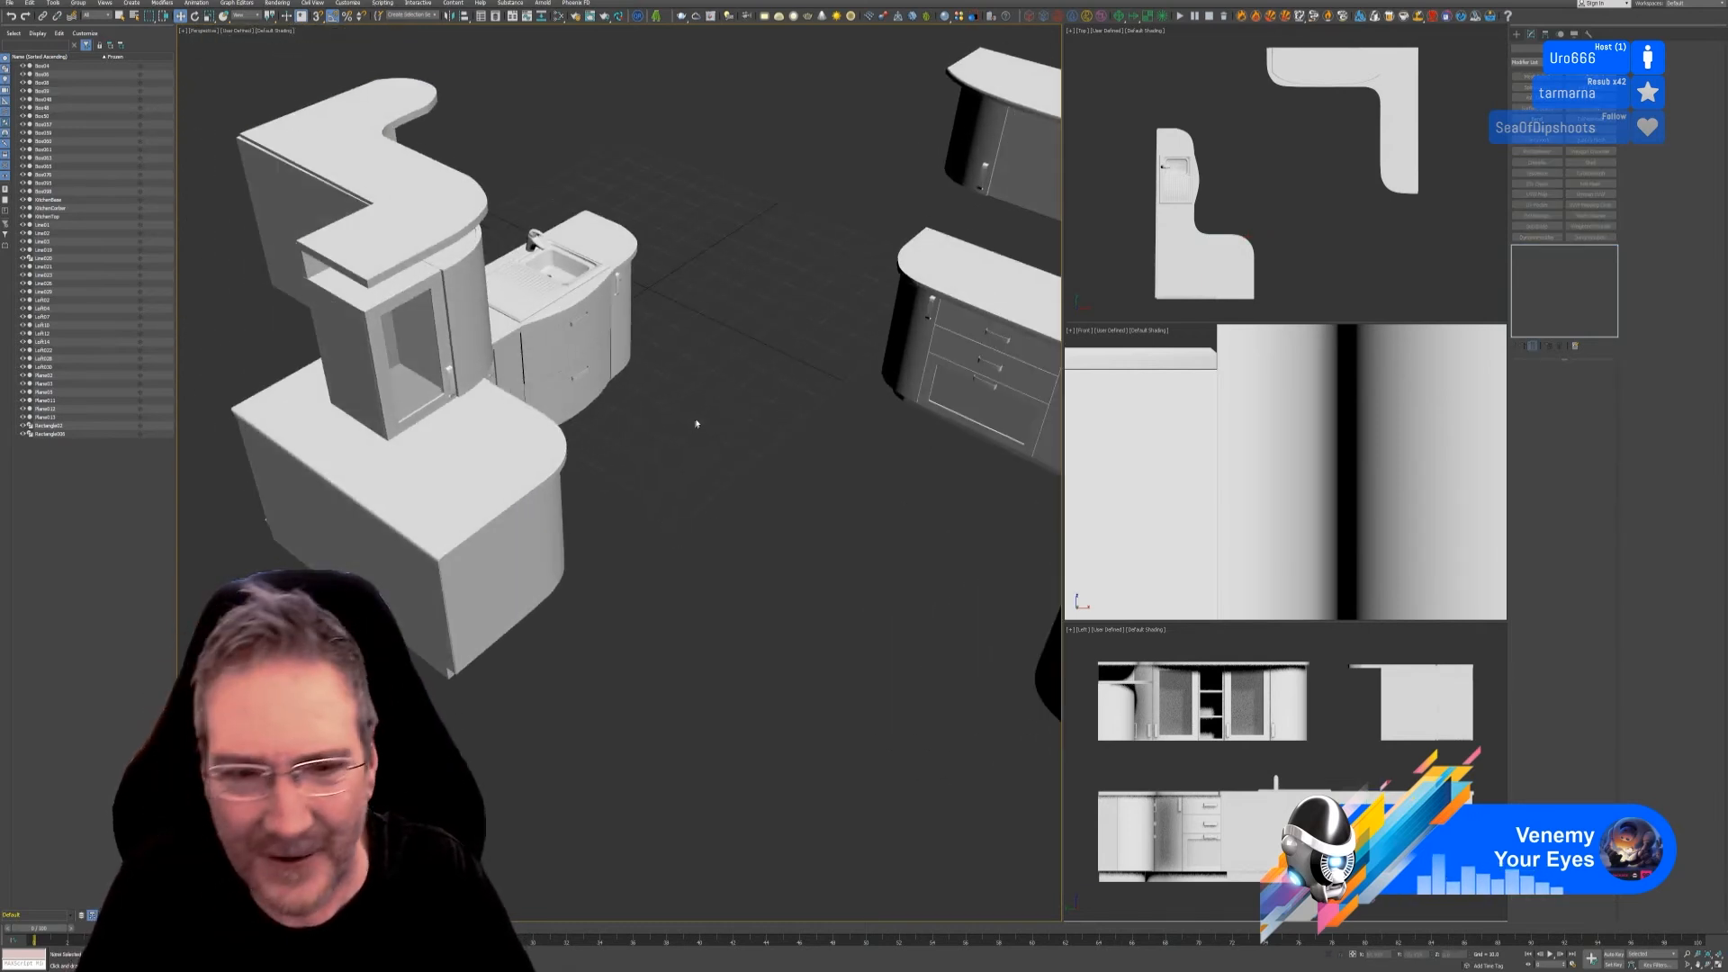
middle_click_drag(617, 405, 540, 396)
scroll(540, 396, "down", 3)
mouse_move(581, 552)
middle_mouse_down("alt")
mouse_move(629, 532)
mouse_move(610, 538)
middle_mouse_up("alt")
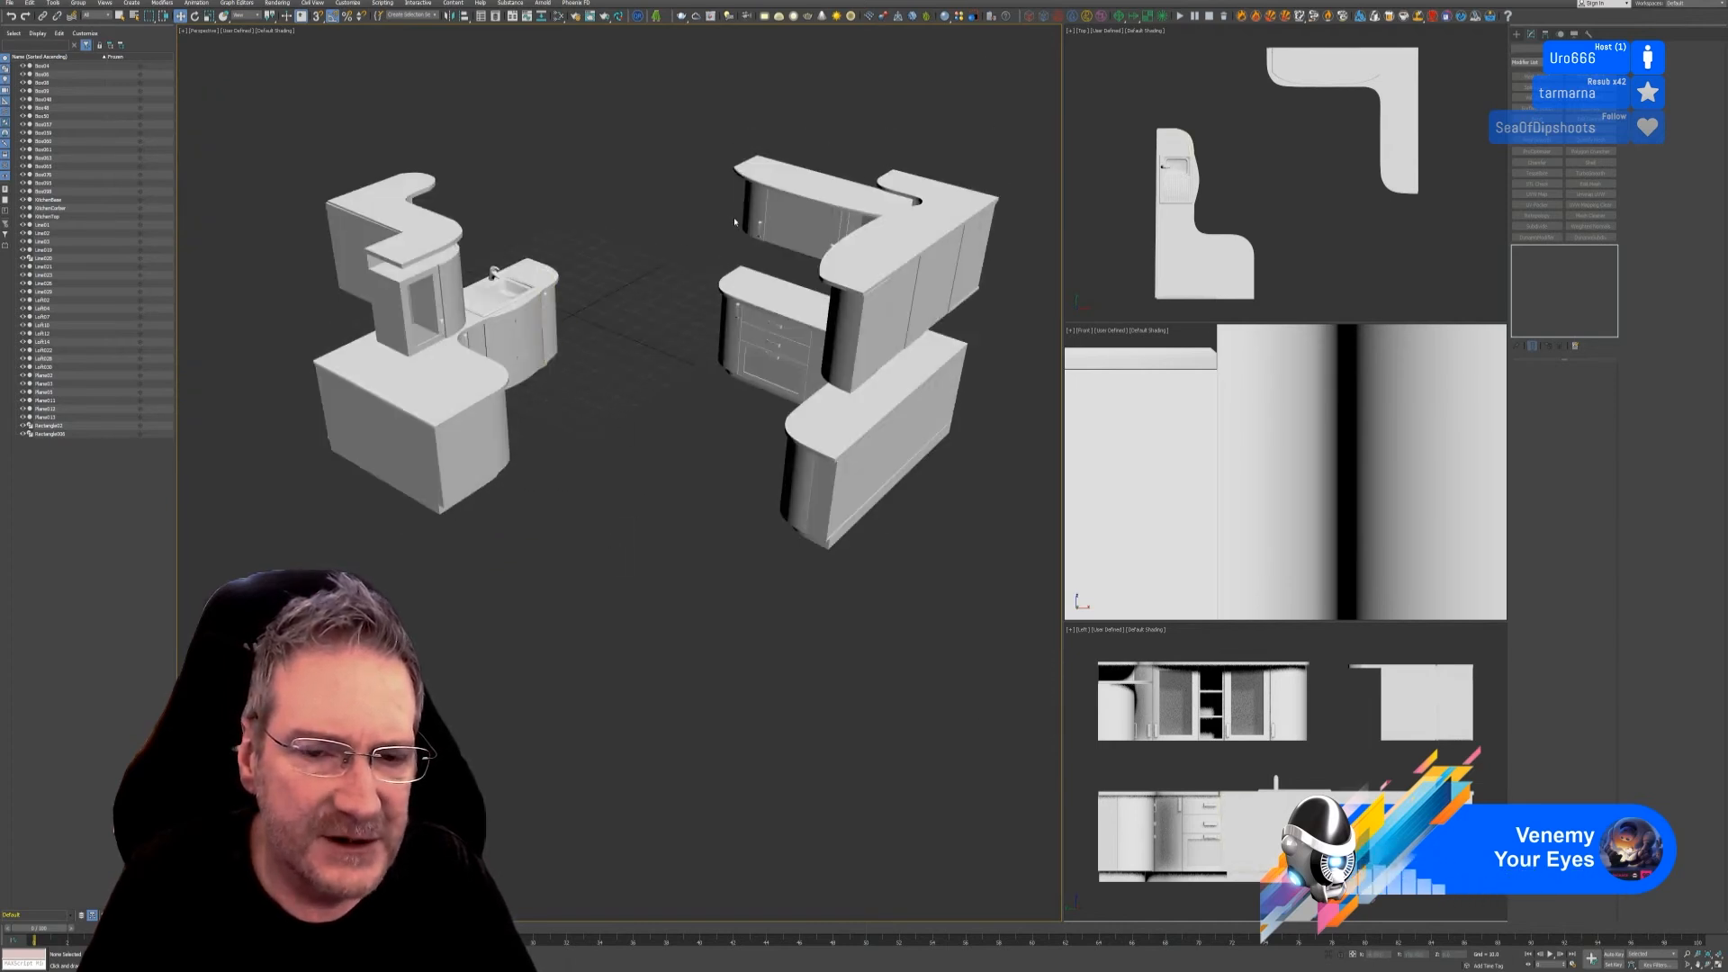
mouse_move(595, 354)
middle_mouse_down("alt")
mouse_move(602, 335)
mouse_move(597, 378)
middle_mouse_up("alt")
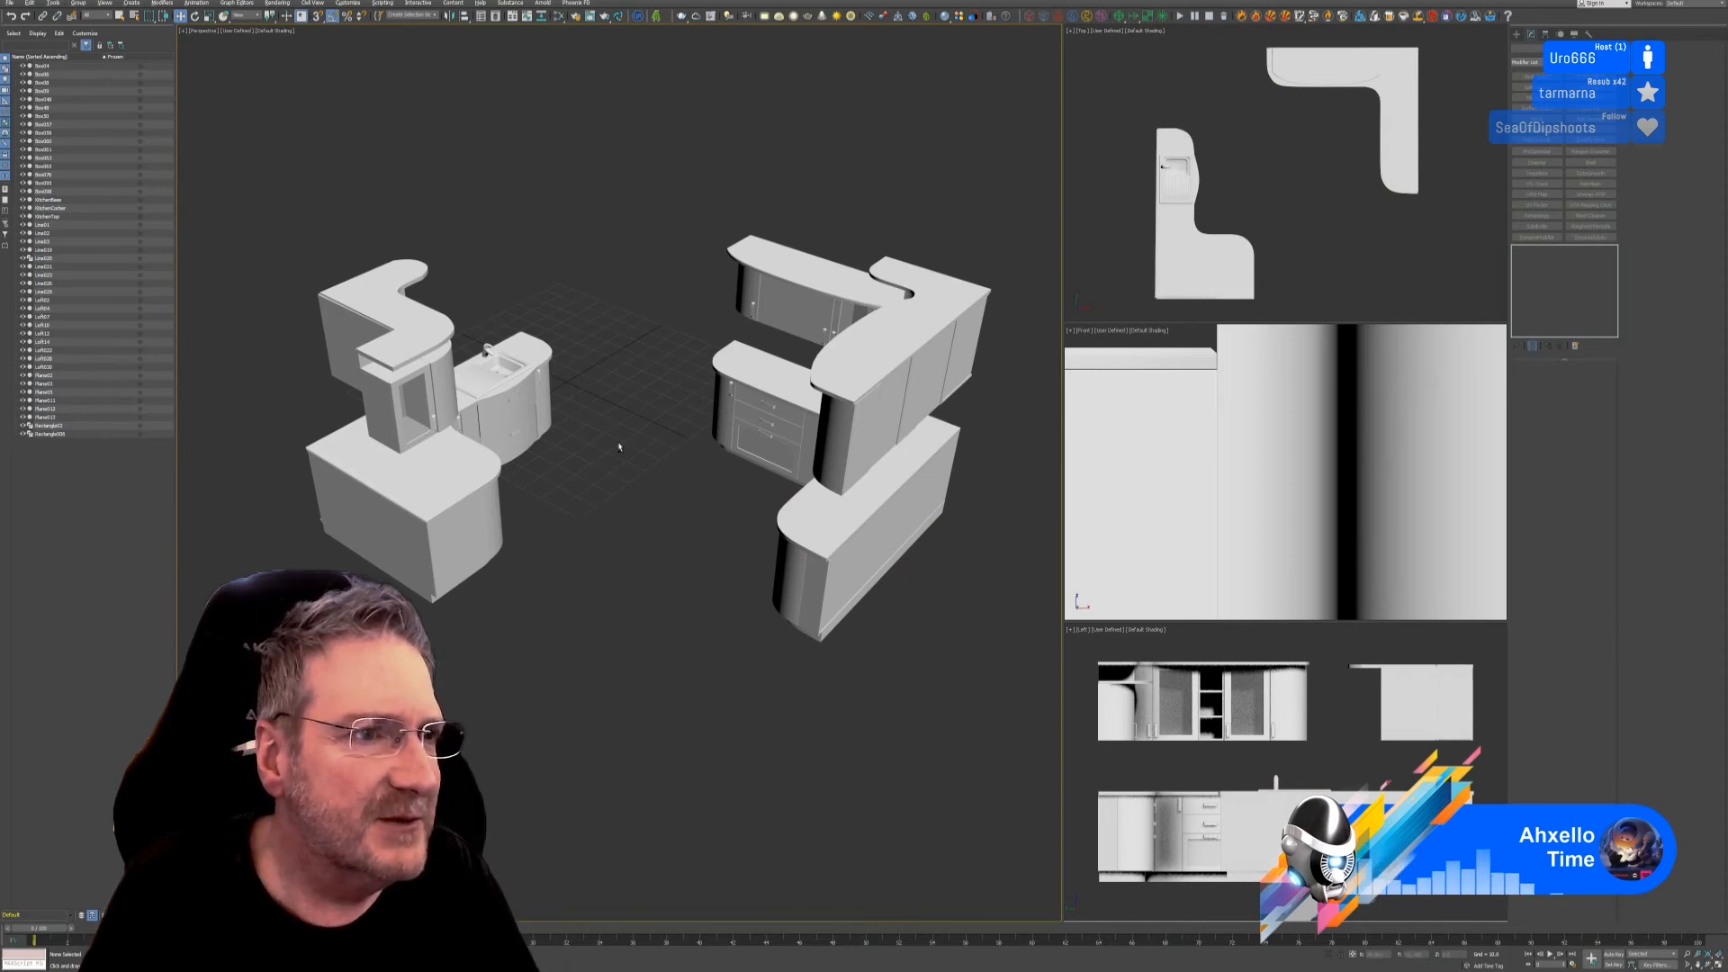
middle_click_drag(618, 446, 526, 456, "alt")
scroll(478, 268, "up", 5)
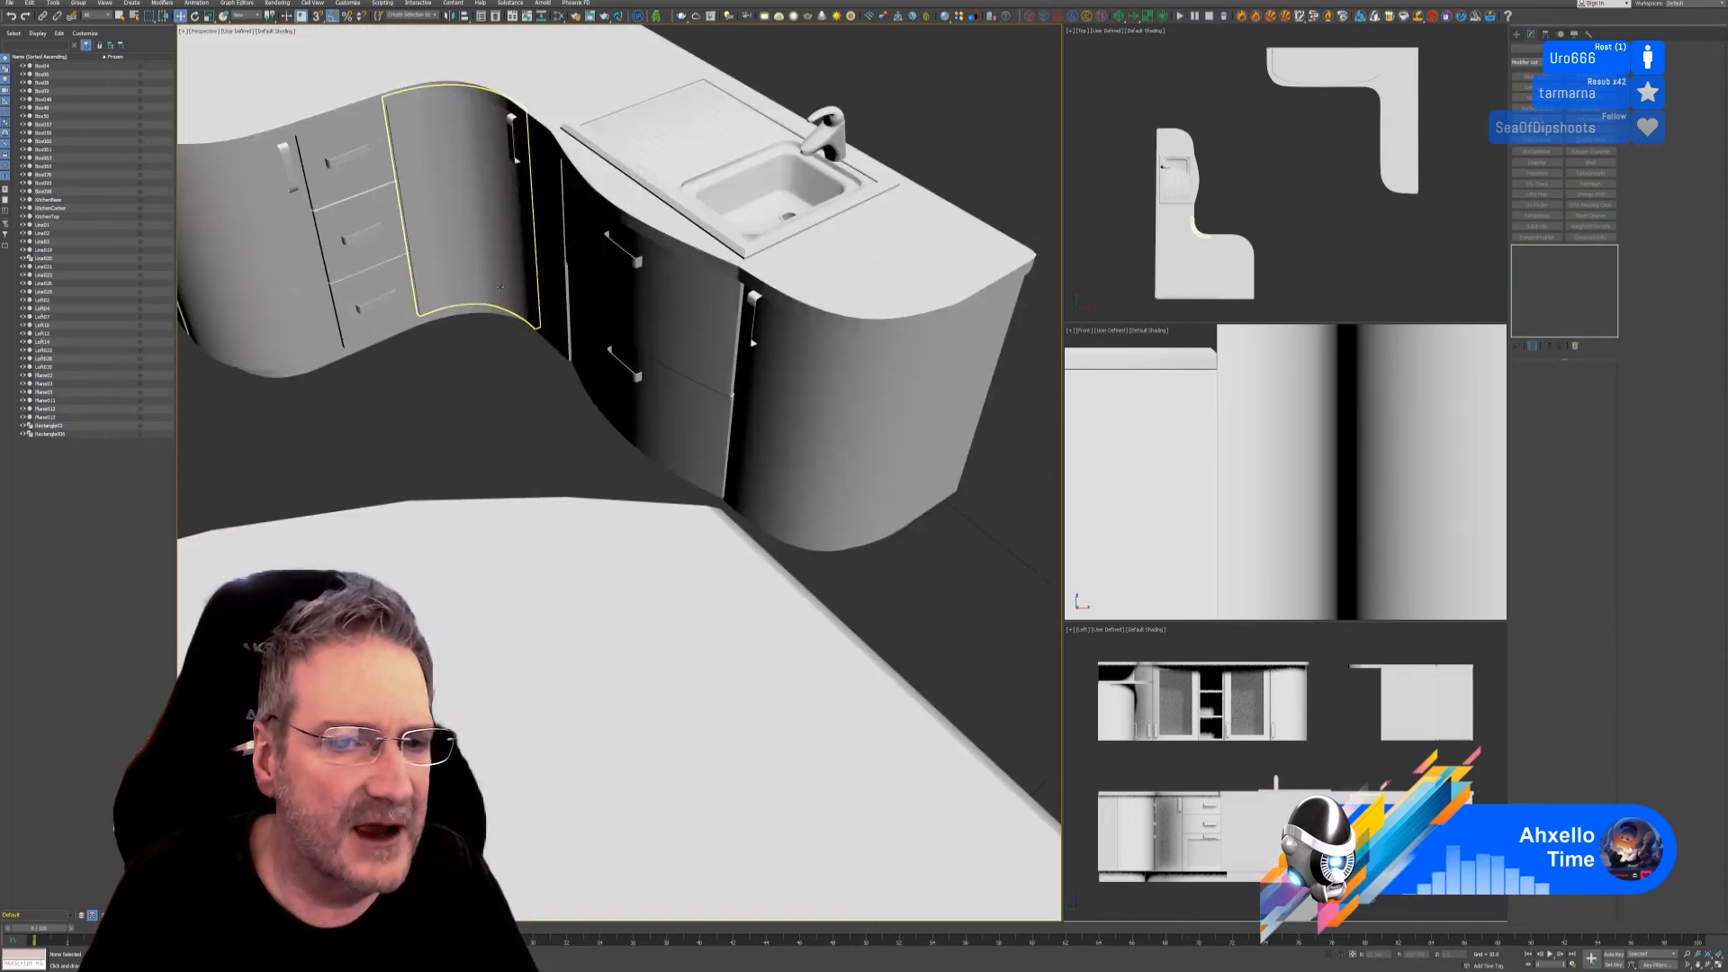
left_click(809, 375)
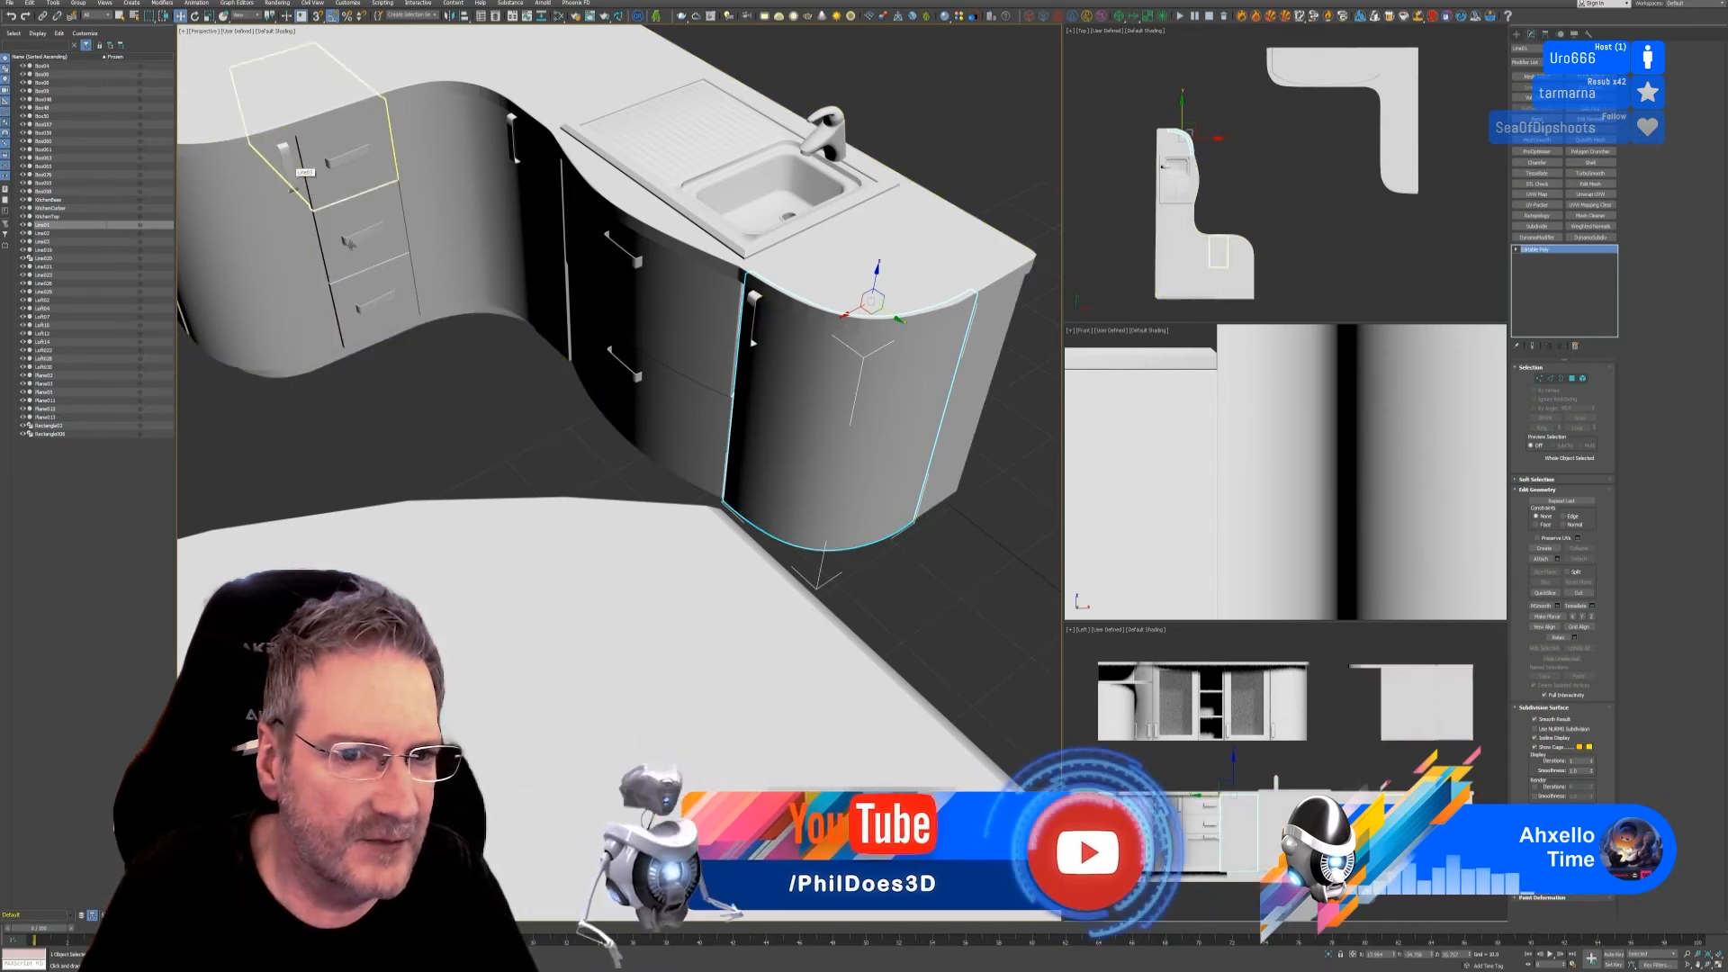
left_click(393, 455)
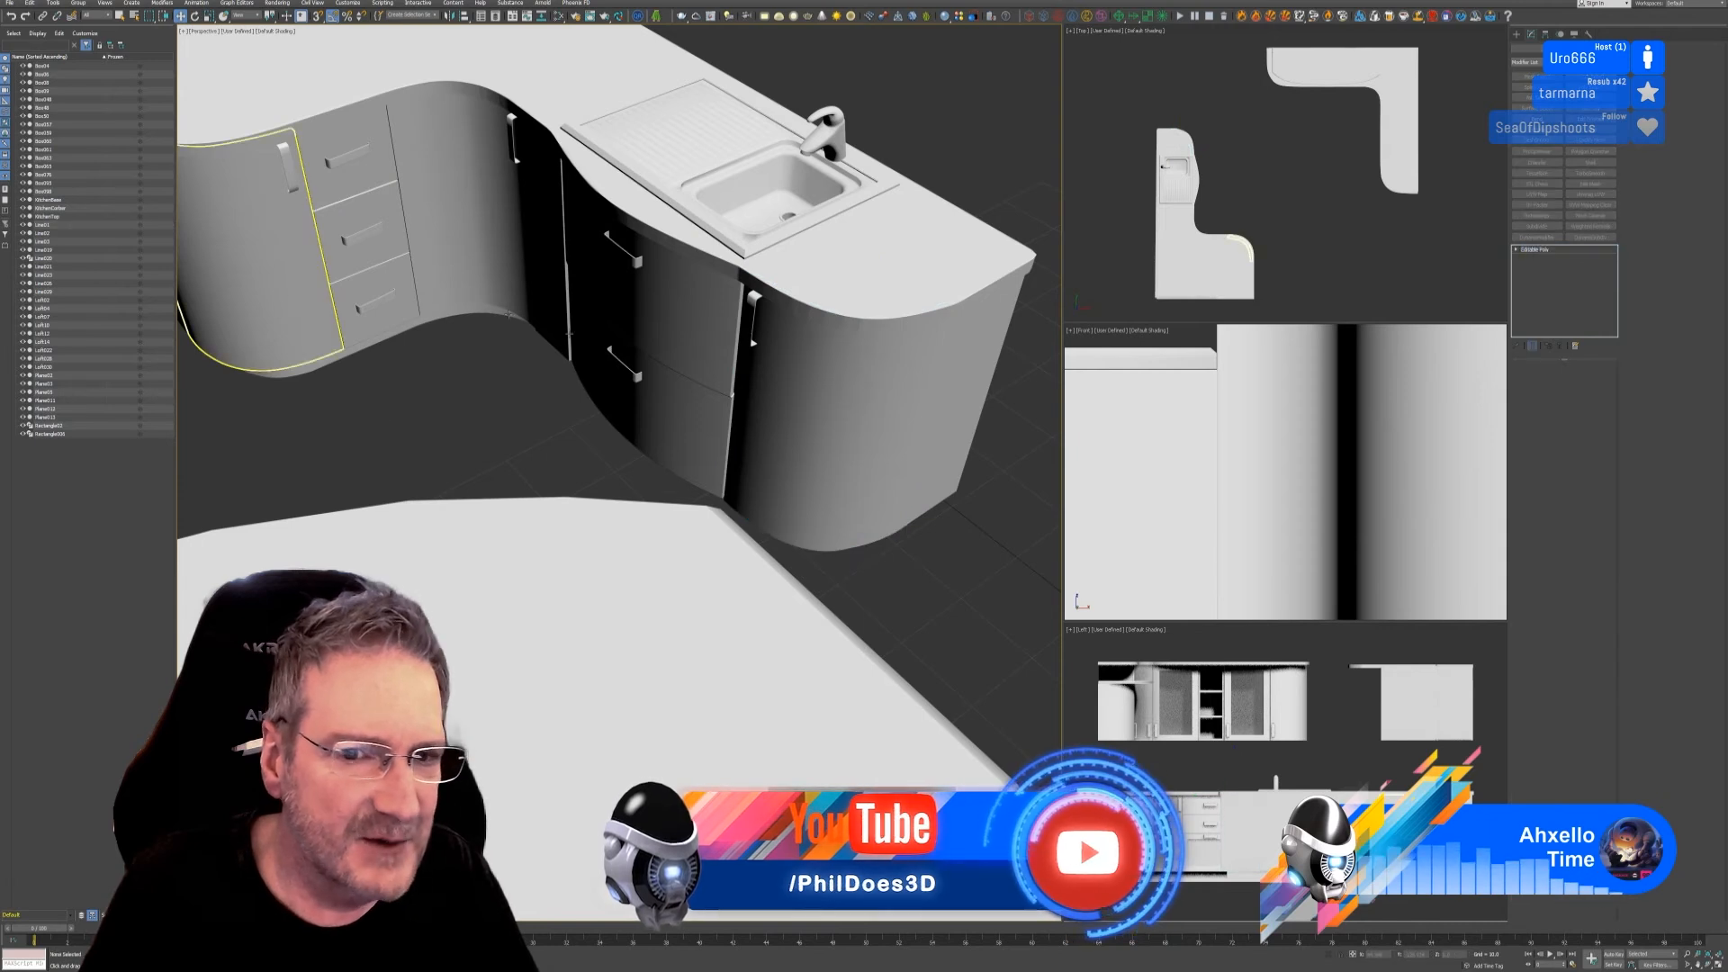
left_click(273, 274)
left_click(798, 382)
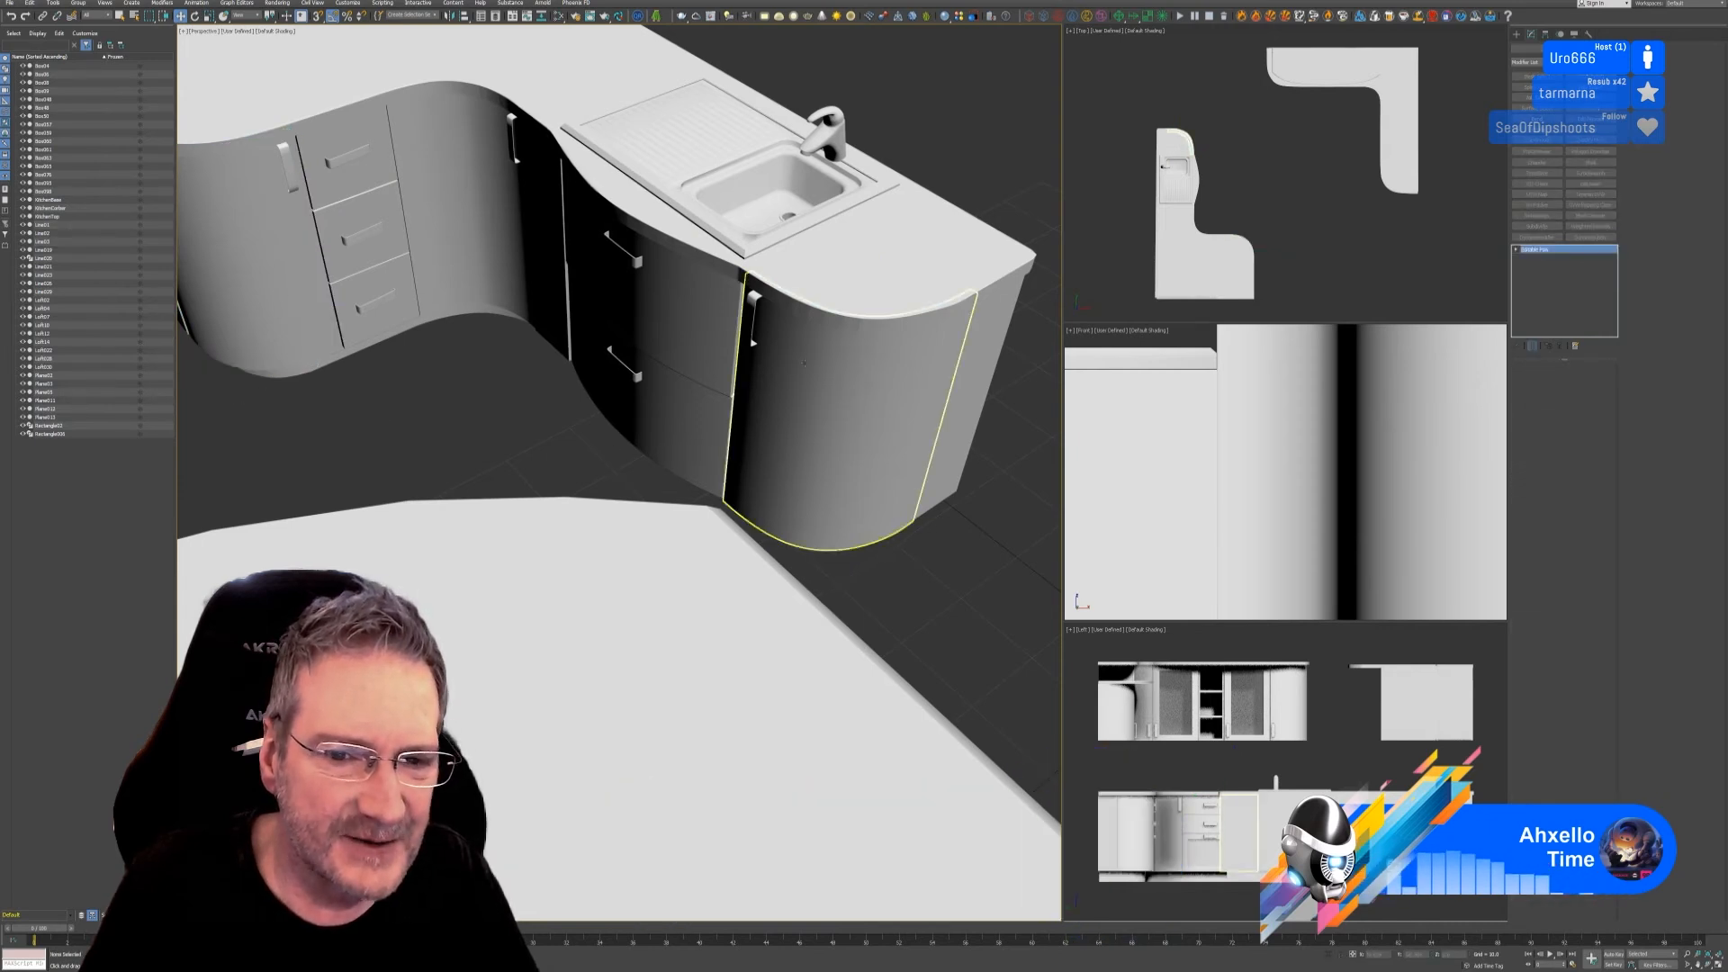
key("Delete")
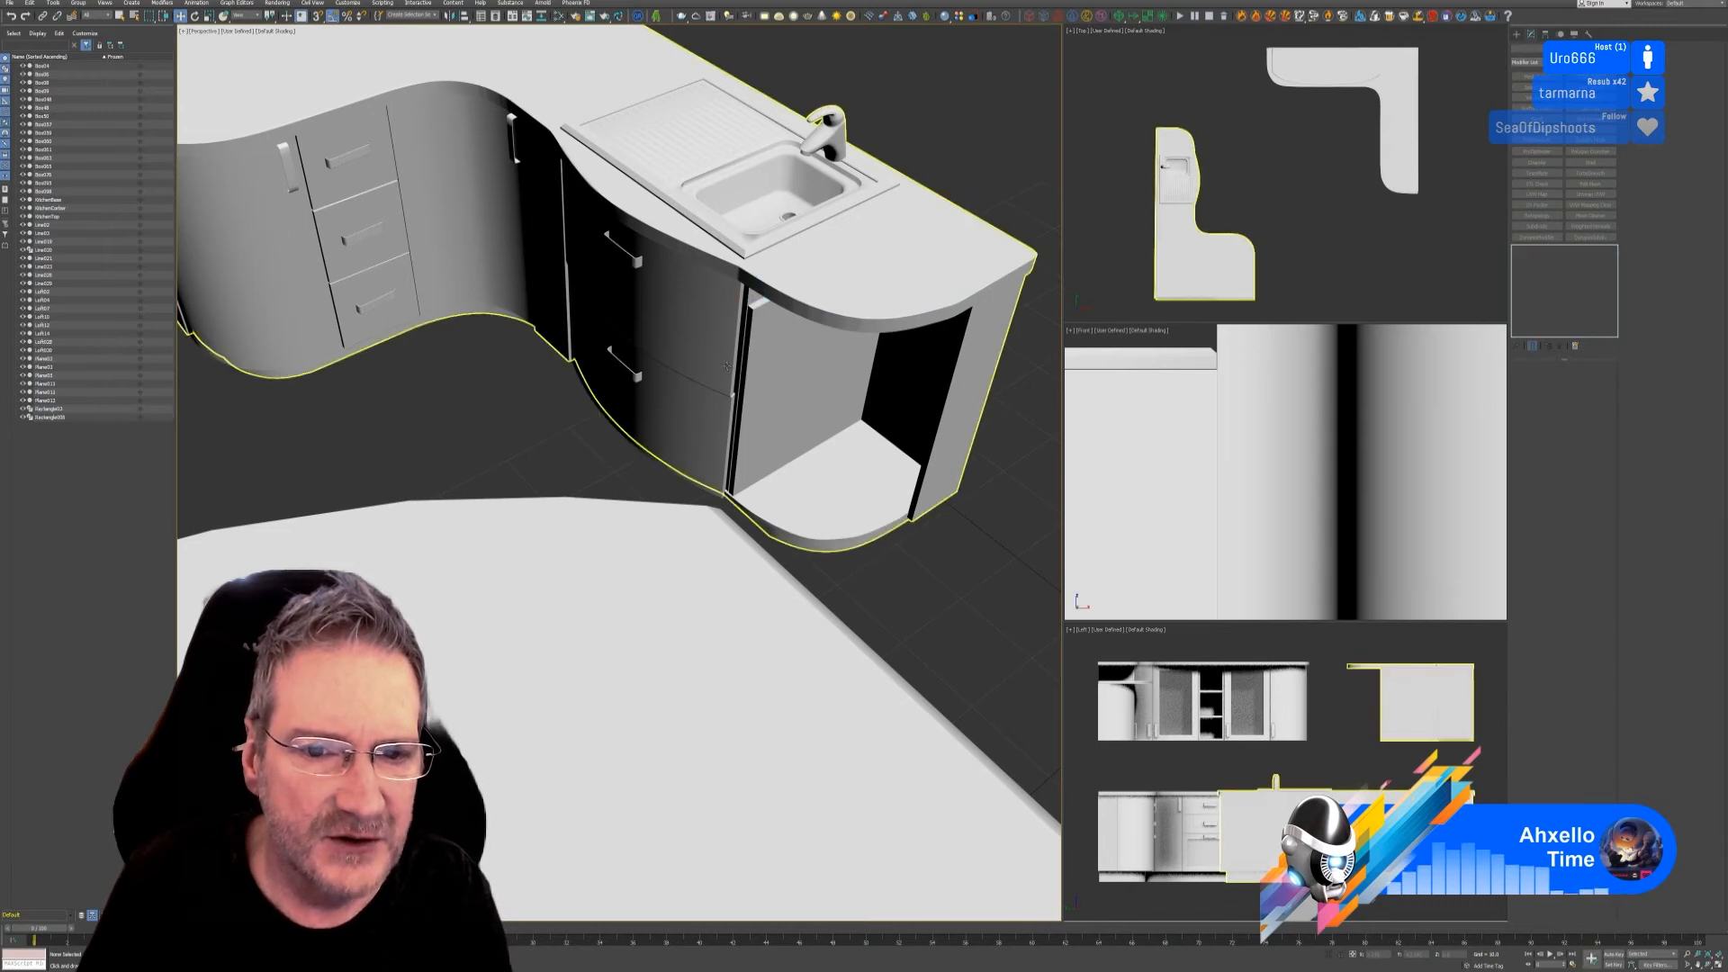
Step: On the cabinet run without the sink, delete the handle and curved door of the end unit beside the panelled drawers
middle_click_drag(799, 385, 937, 470)
scroll(446, 439, "down", 3)
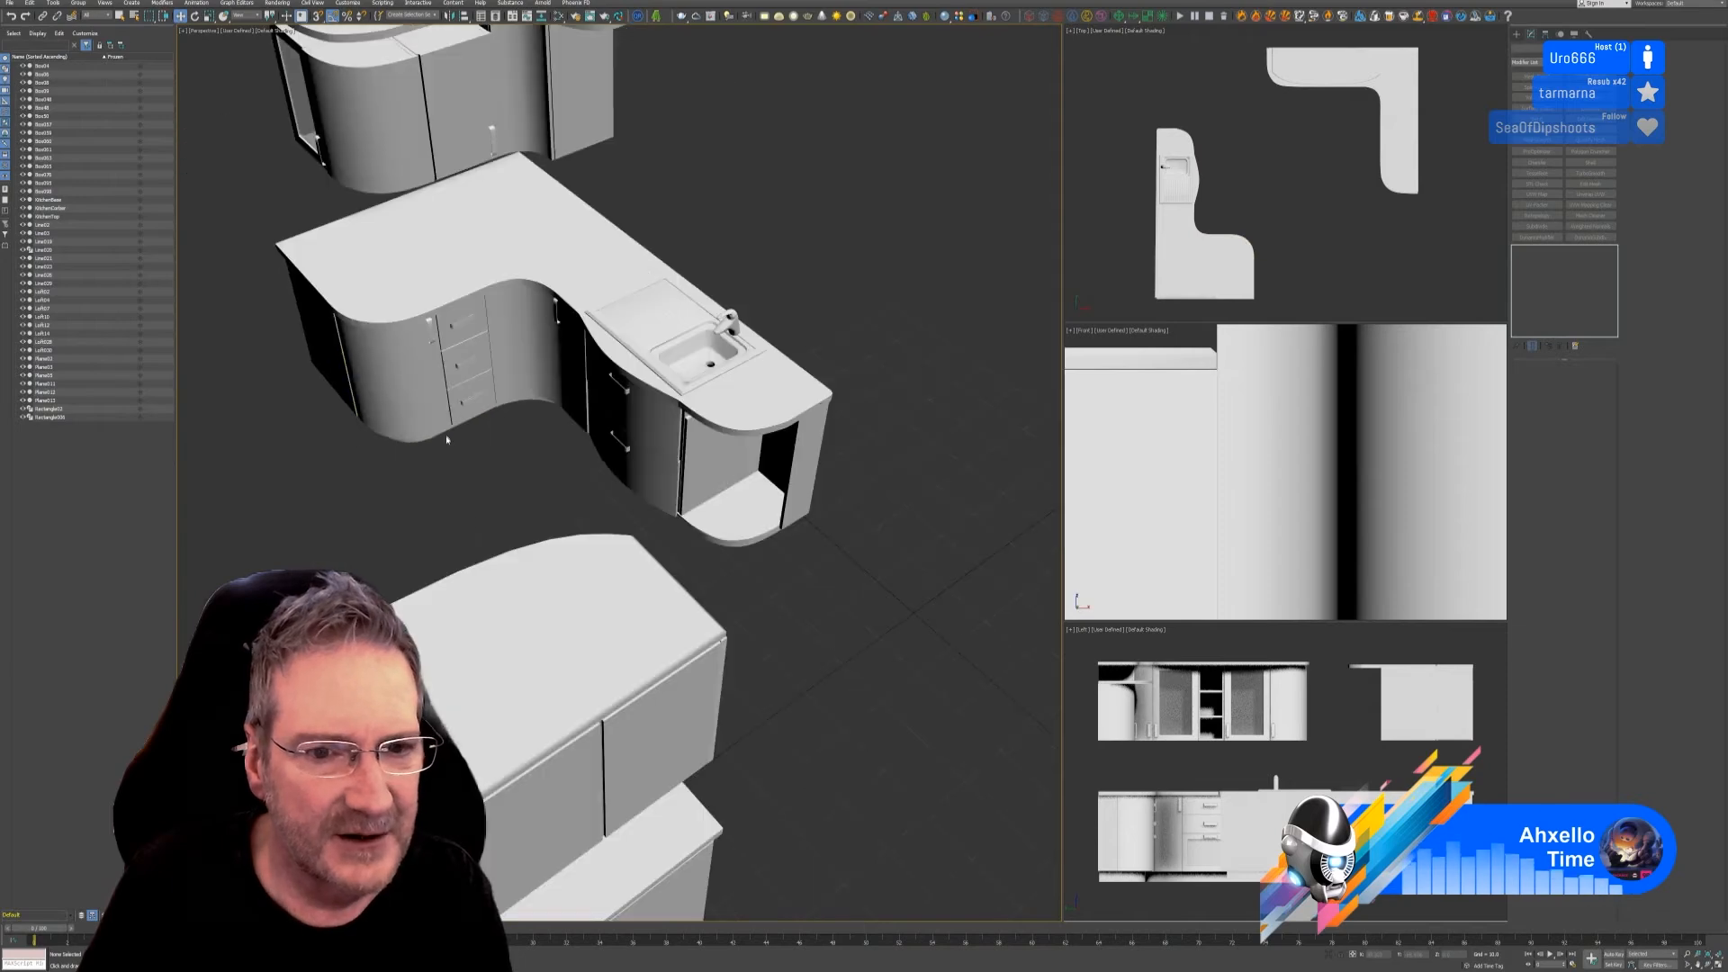
middle_click_drag(422, 510, 552, 525, "alt")
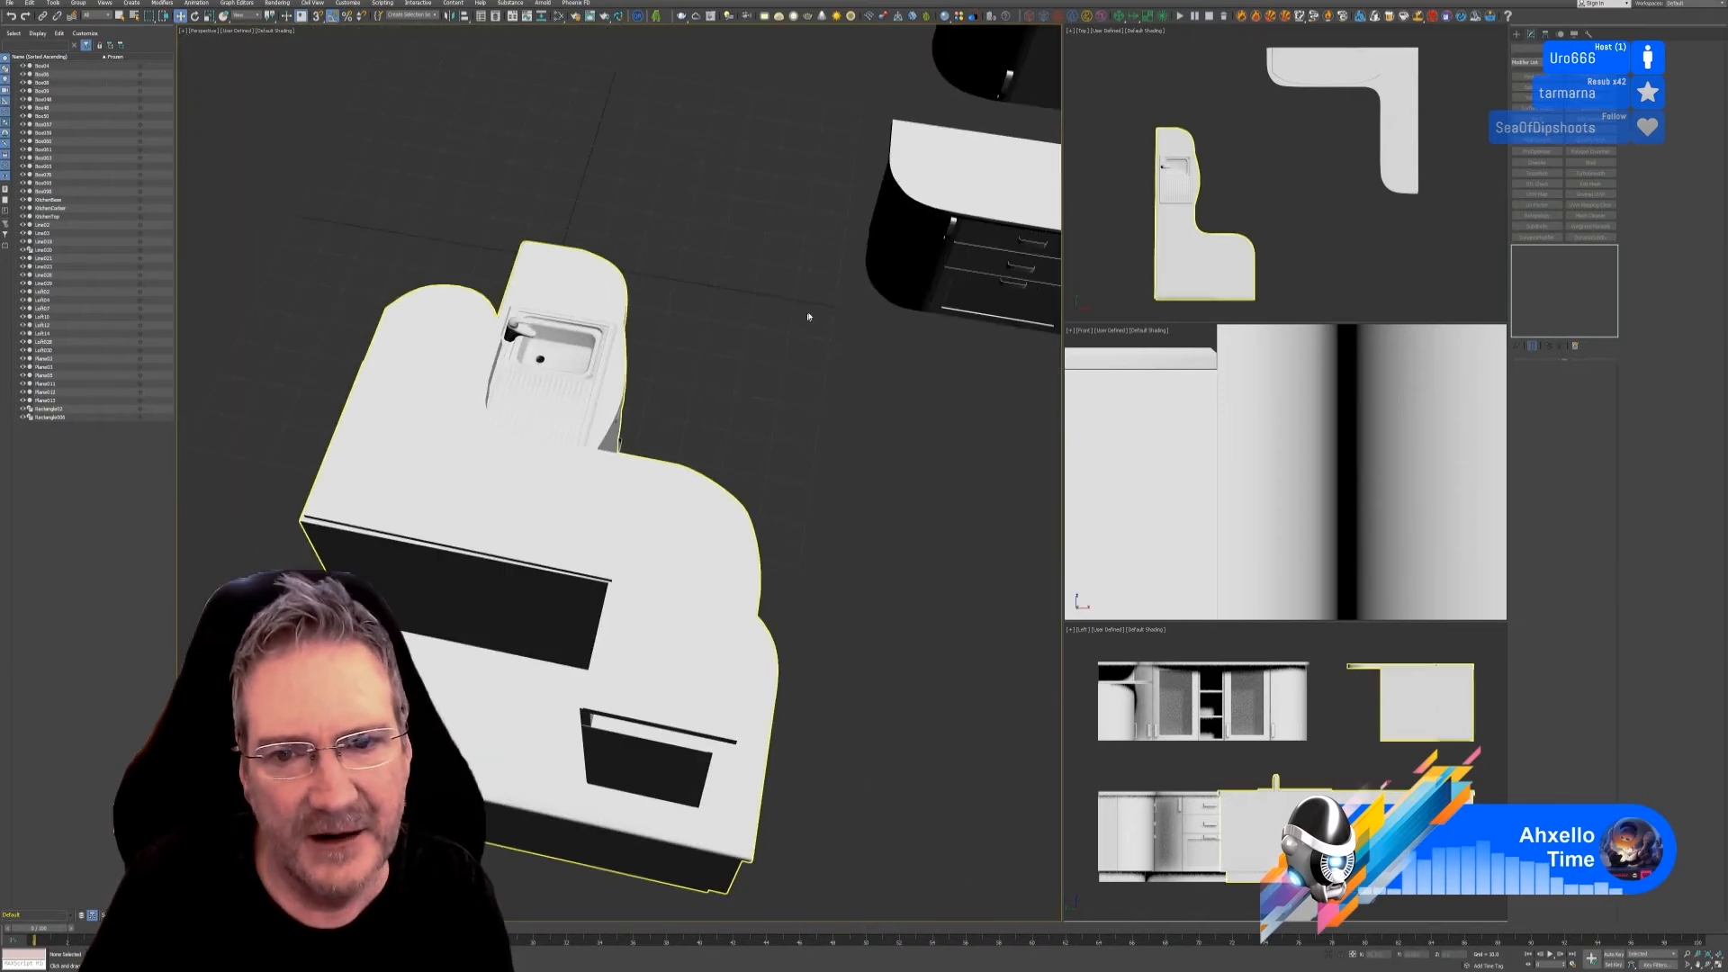
middle_click_drag(806, 316, 620, 348)
scroll(745, 629, "up", 3)
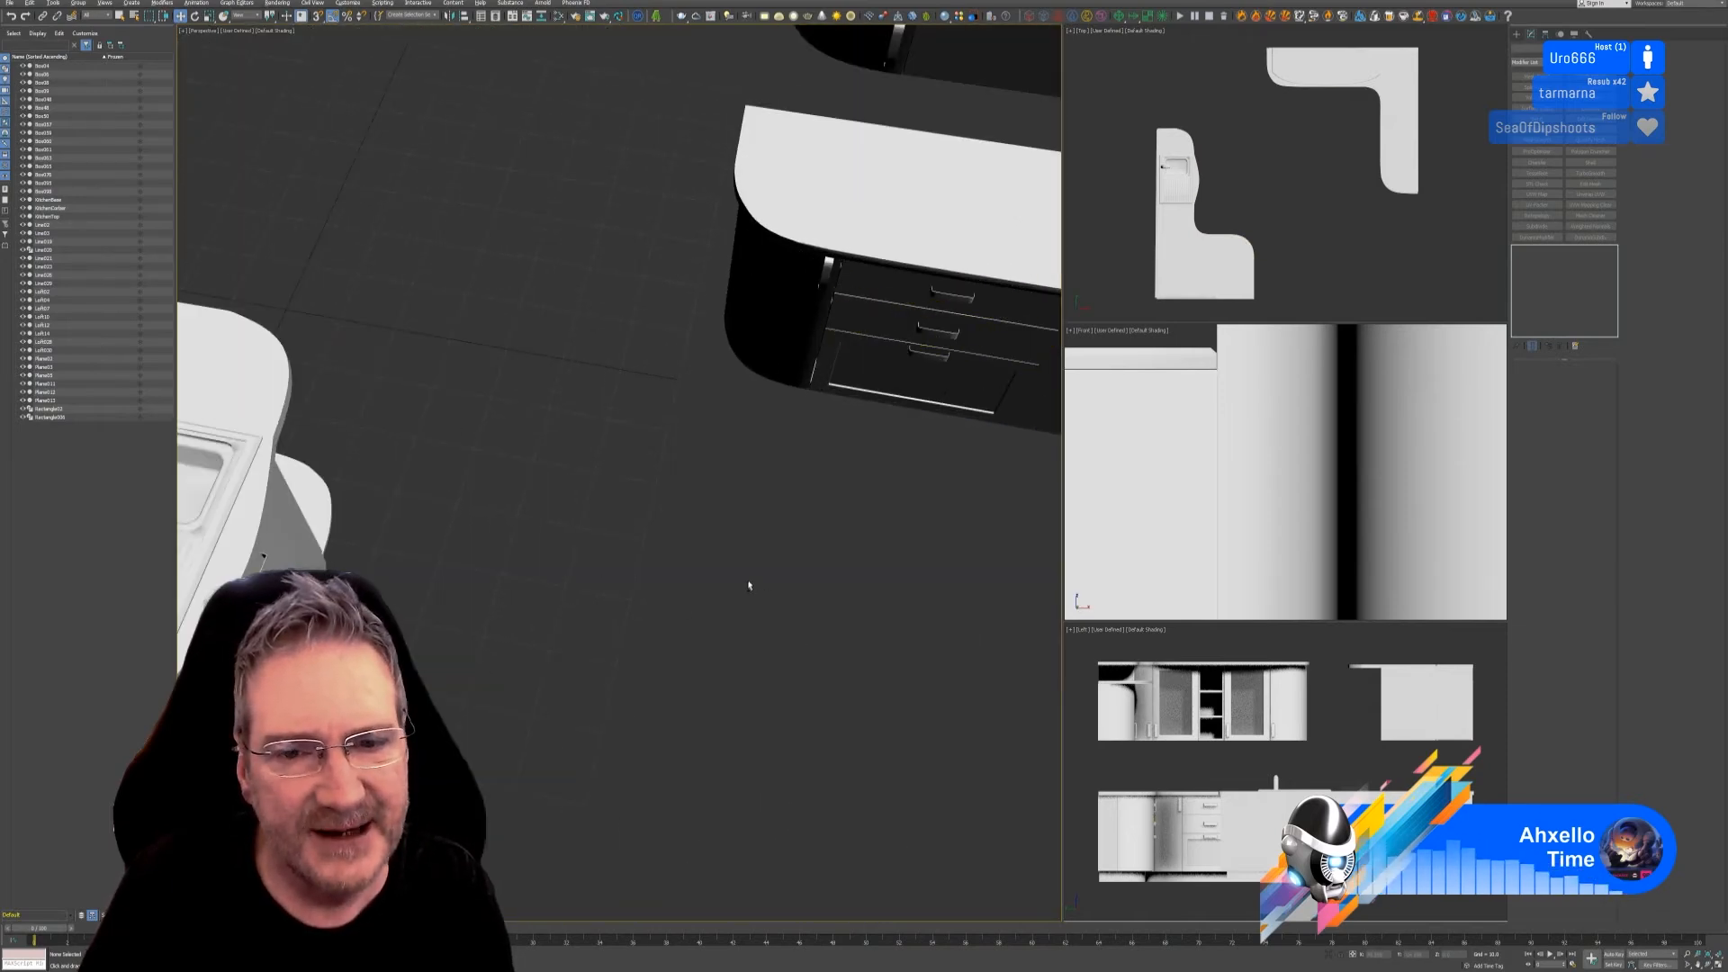
scroll(747, 586, "up", 3)
scroll(779, 564, "down", 4)
scroll(789, 576, "up", 2)
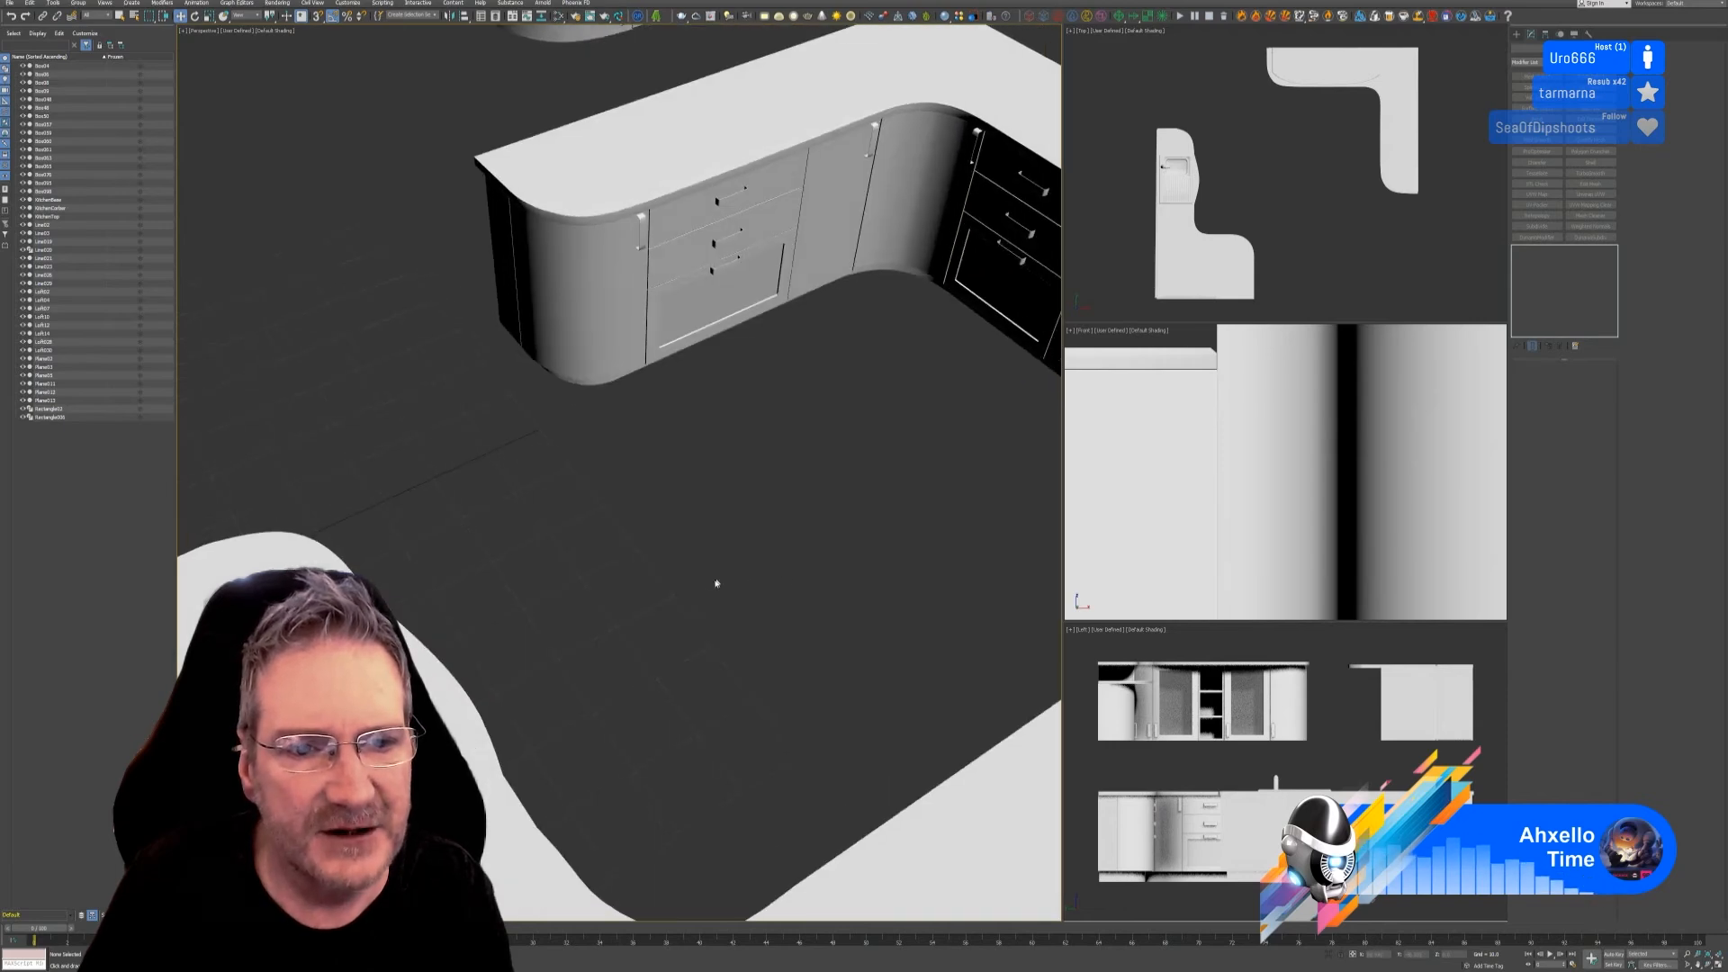
middle_click_drag(649, 576, 585, 540, "alt")
scroll(666, 288, "up", 3)
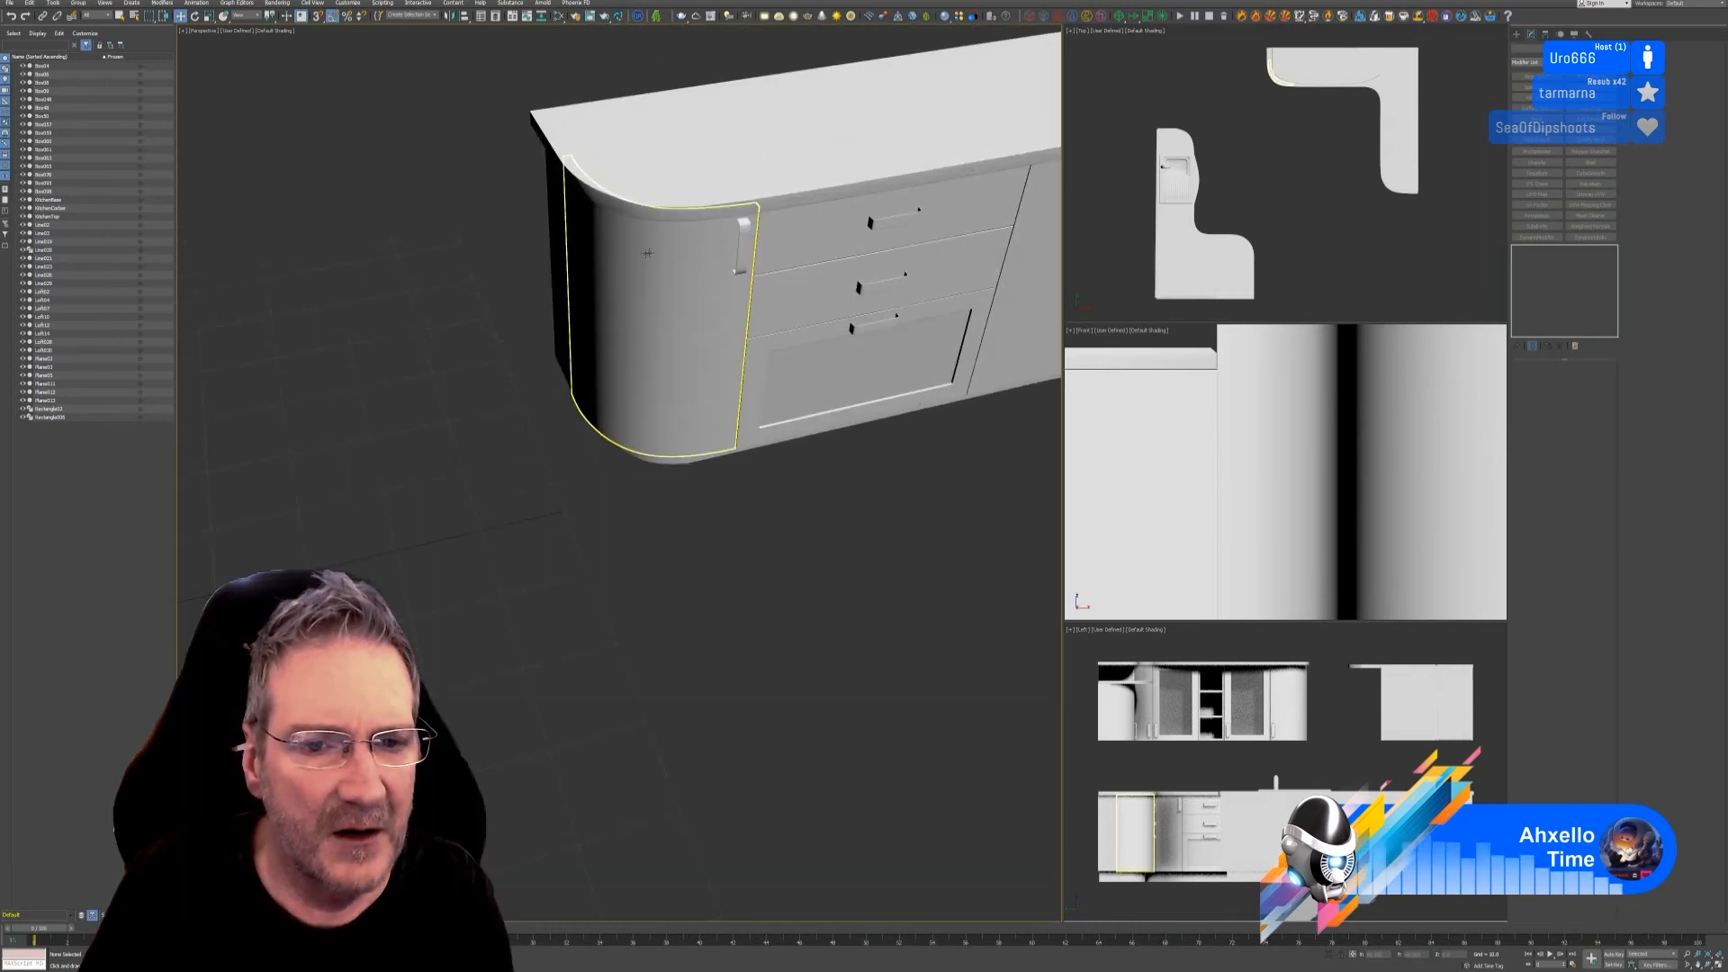
left_click(743, 243)
left_click(721, 278)
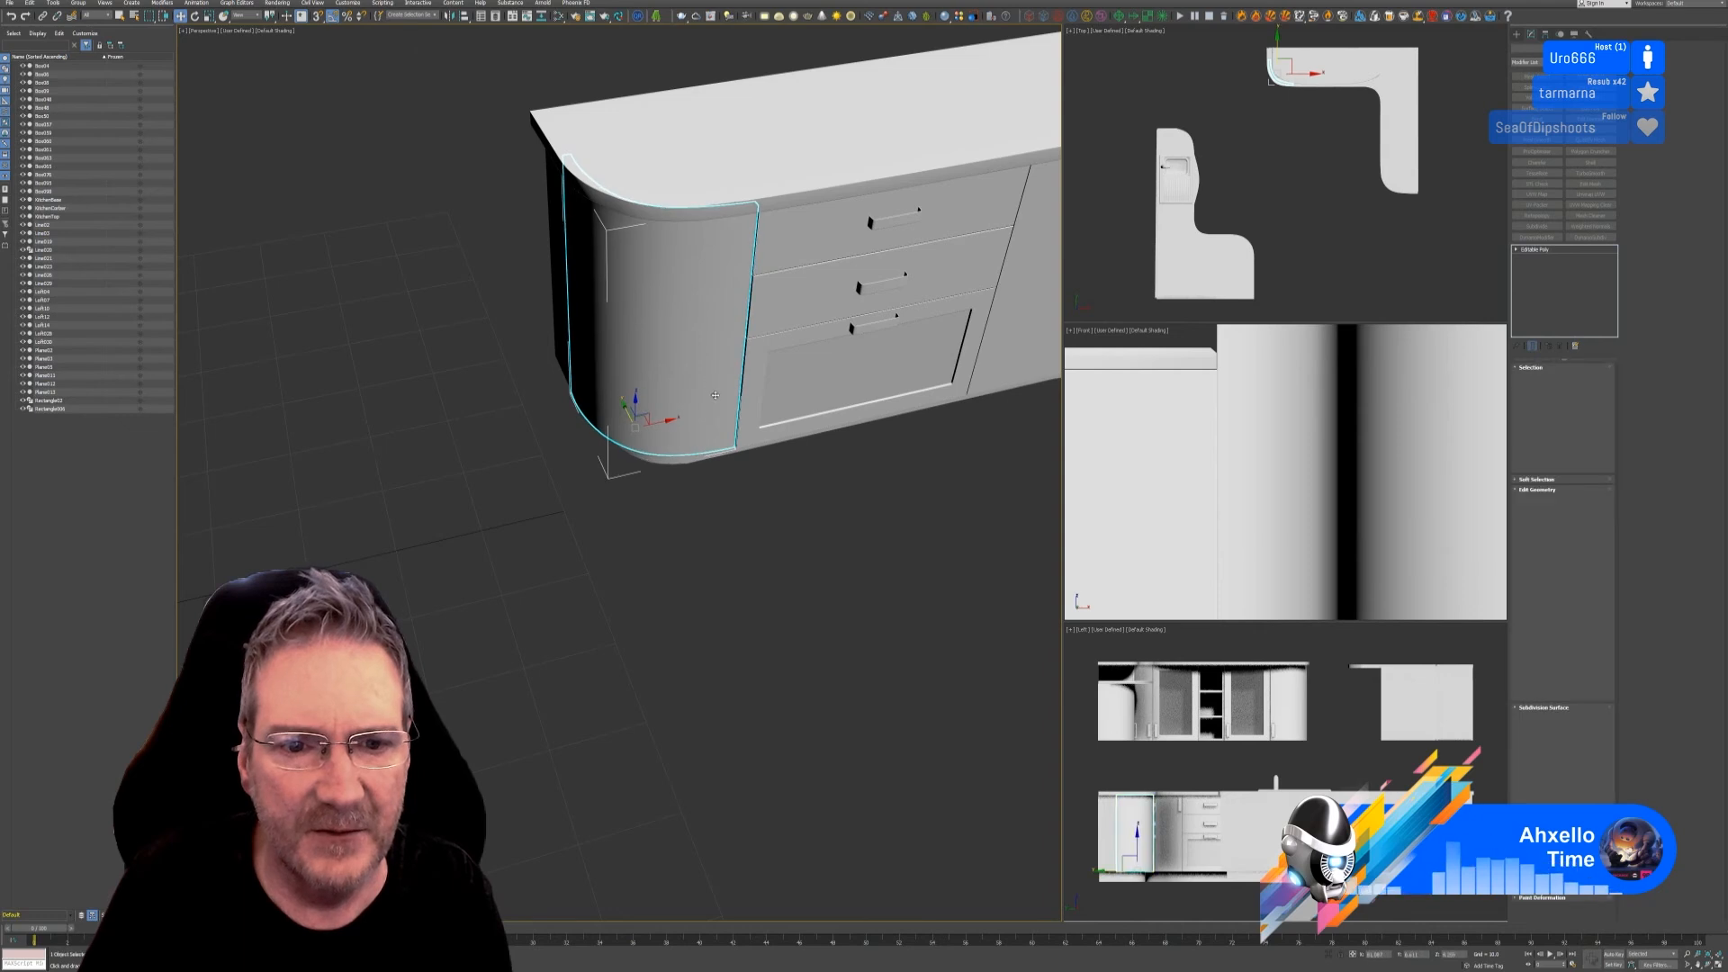
key("Delete")
Step: Delete the curved door and its handle from the end unit at the other end of the same run
middle_click_drag(899, 506, 687, 605, "alt")
left_click(879, 236)
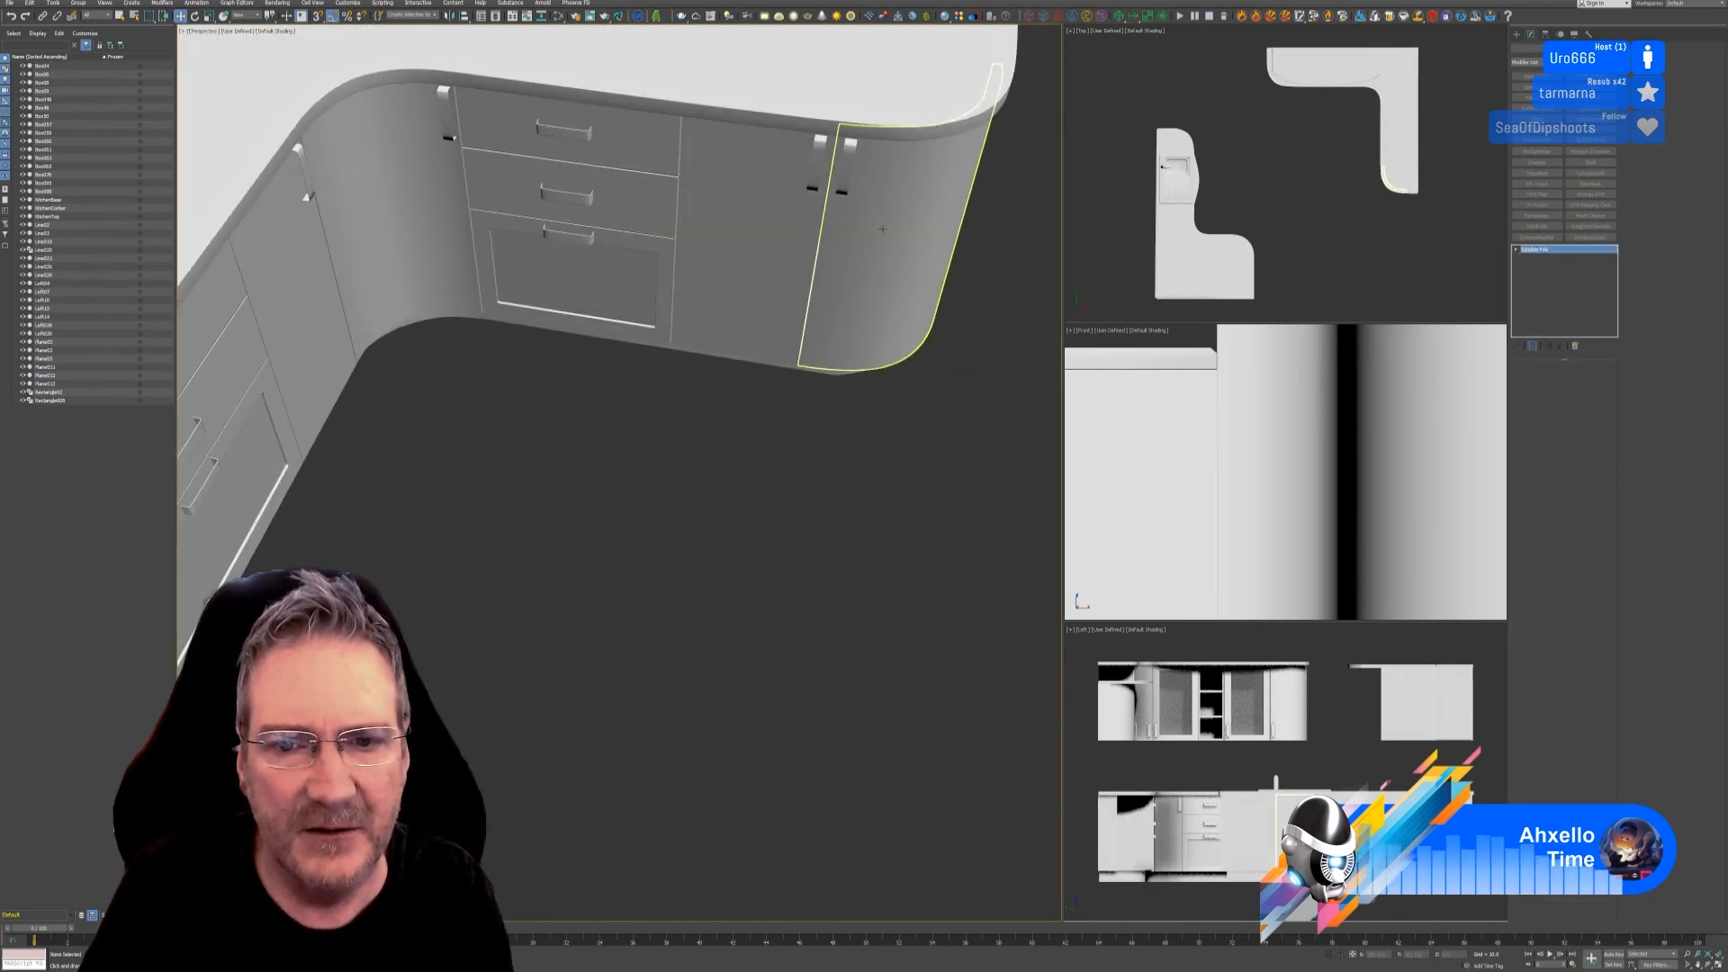
key("Delete")
left_click(846, 167)
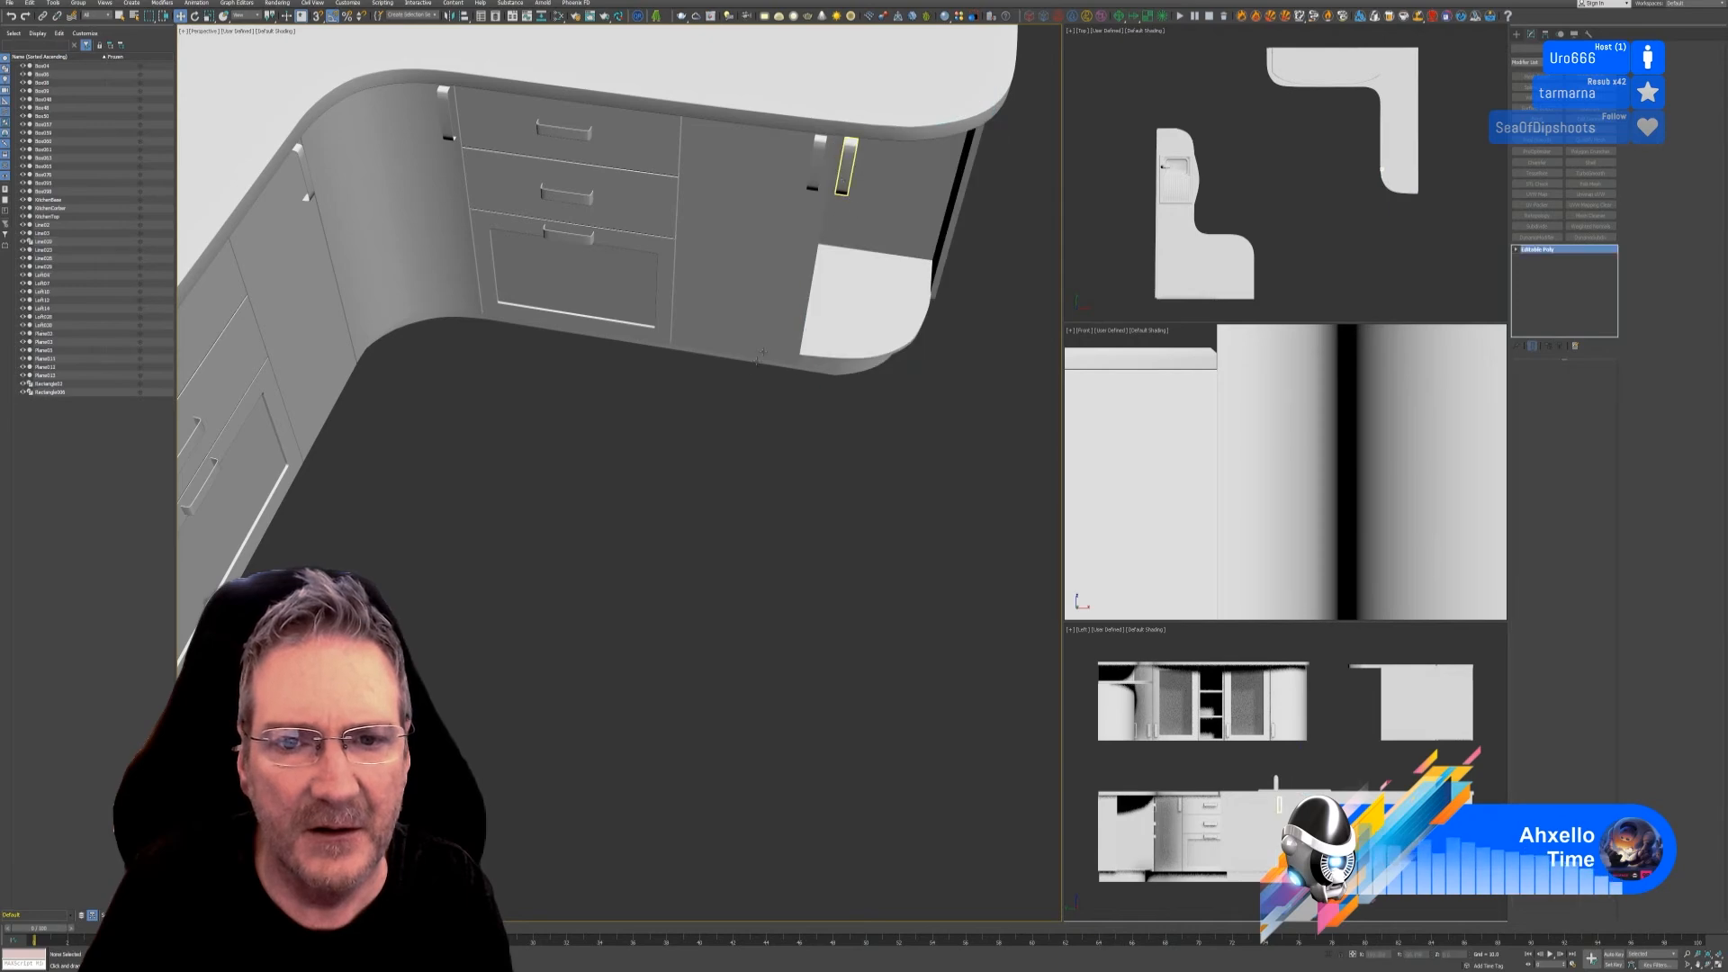
key("Delete")
Step: Inspect the opened end units and the remaining doors and drawers on both base cabinet runs
scroll(727, 346, "down", 4)
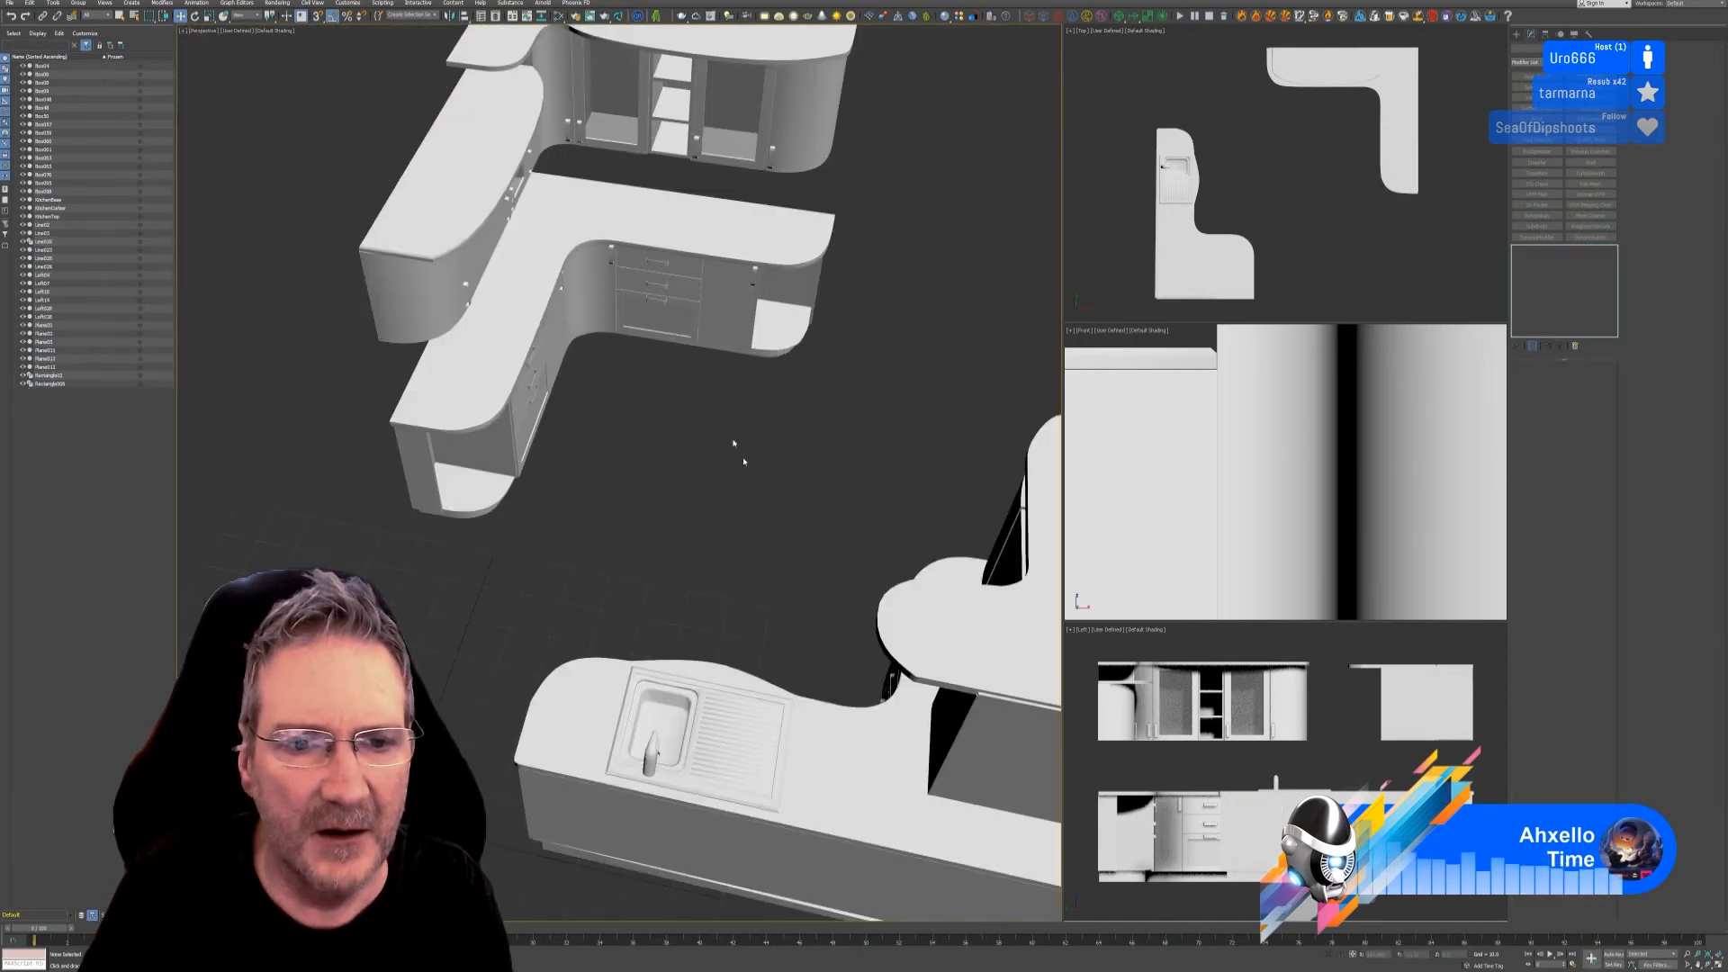
middle_click_drag(725, 529, 542, 531, "alt")
scroll(622, 218, "up", 5)
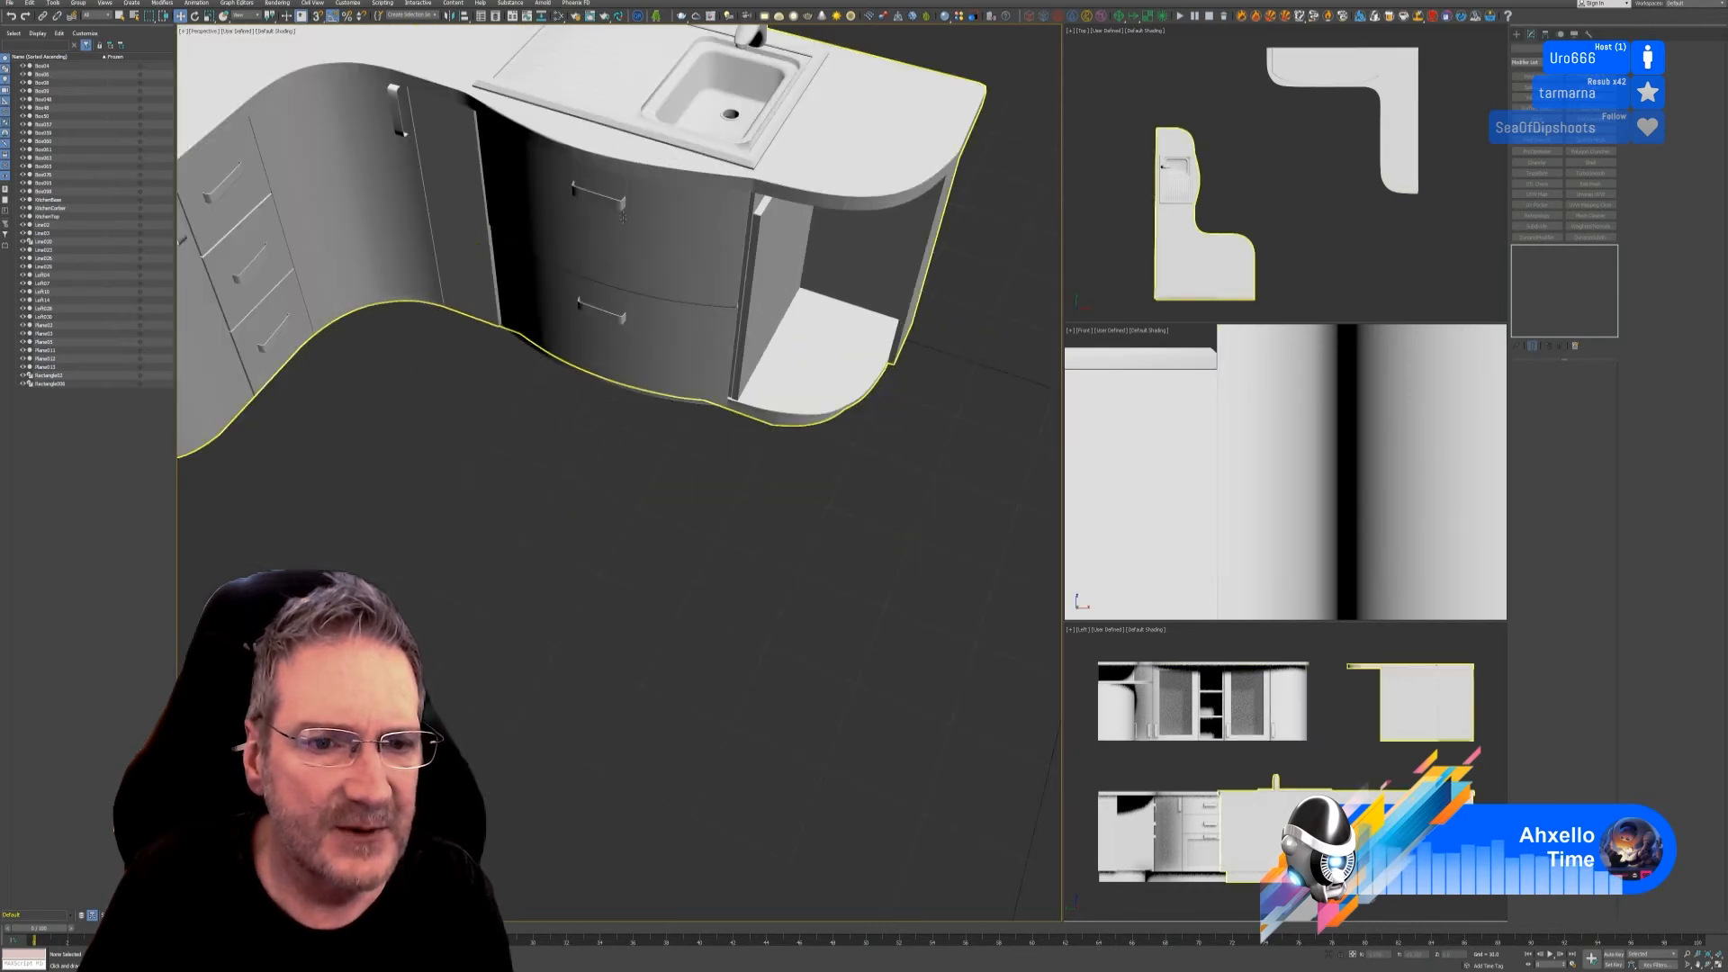
left_click(624, 201)
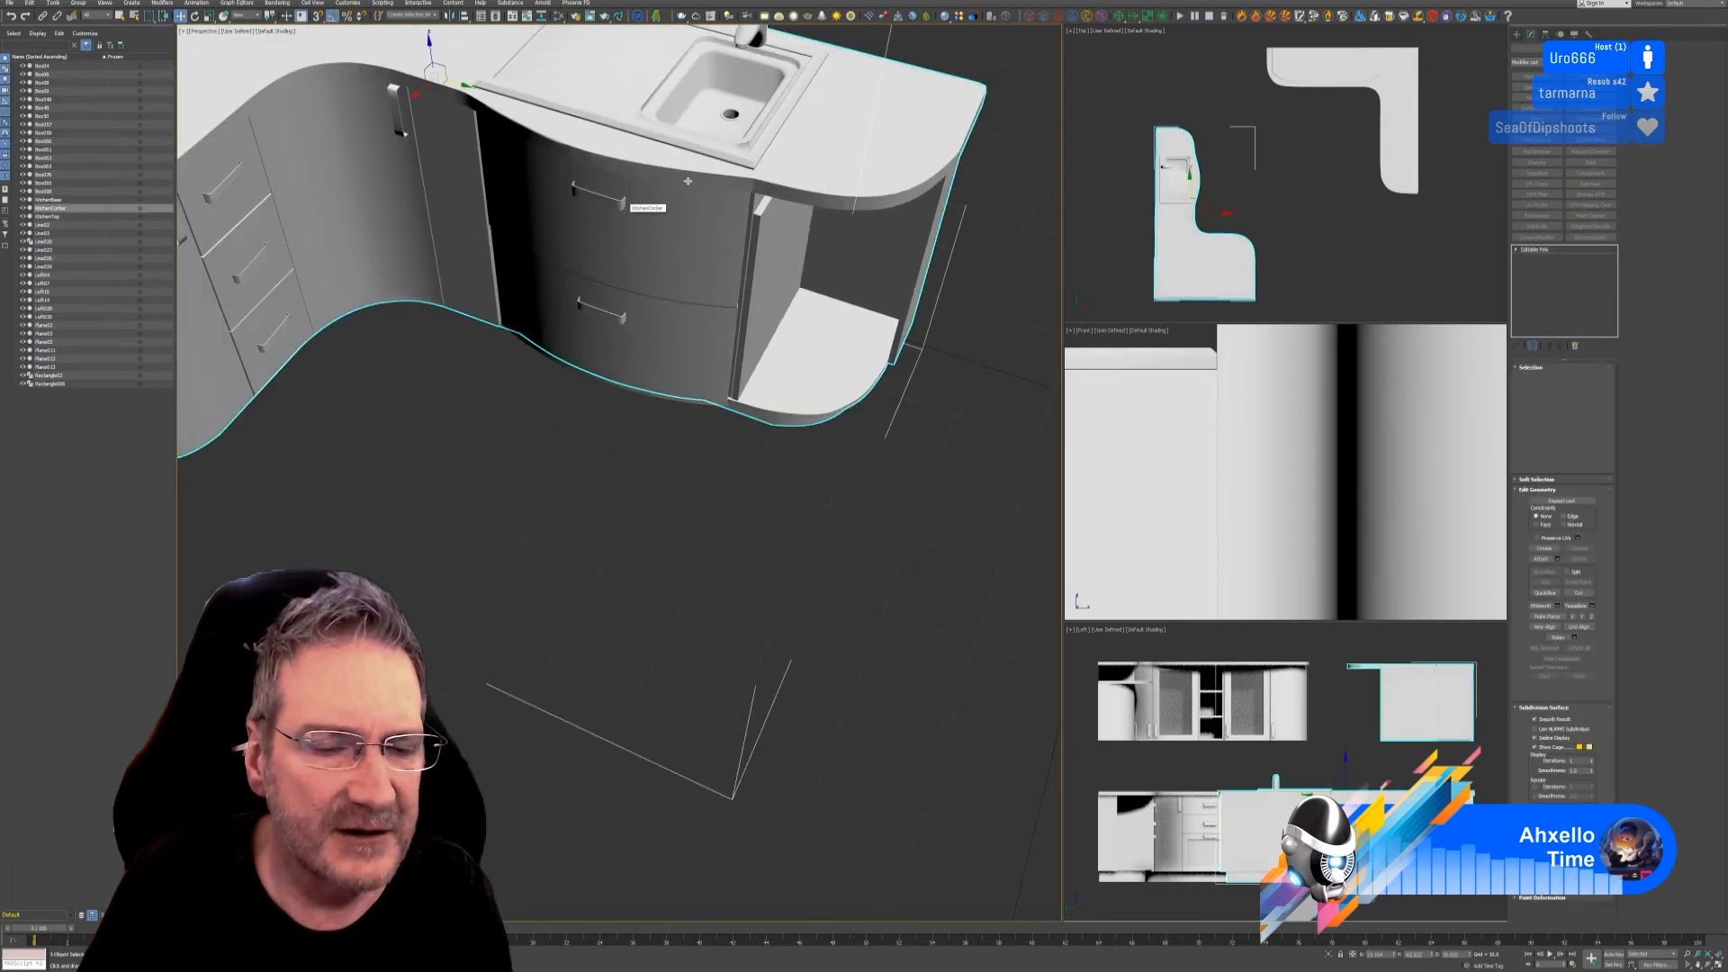
middle_click_drag(415, 332, 560, 418)
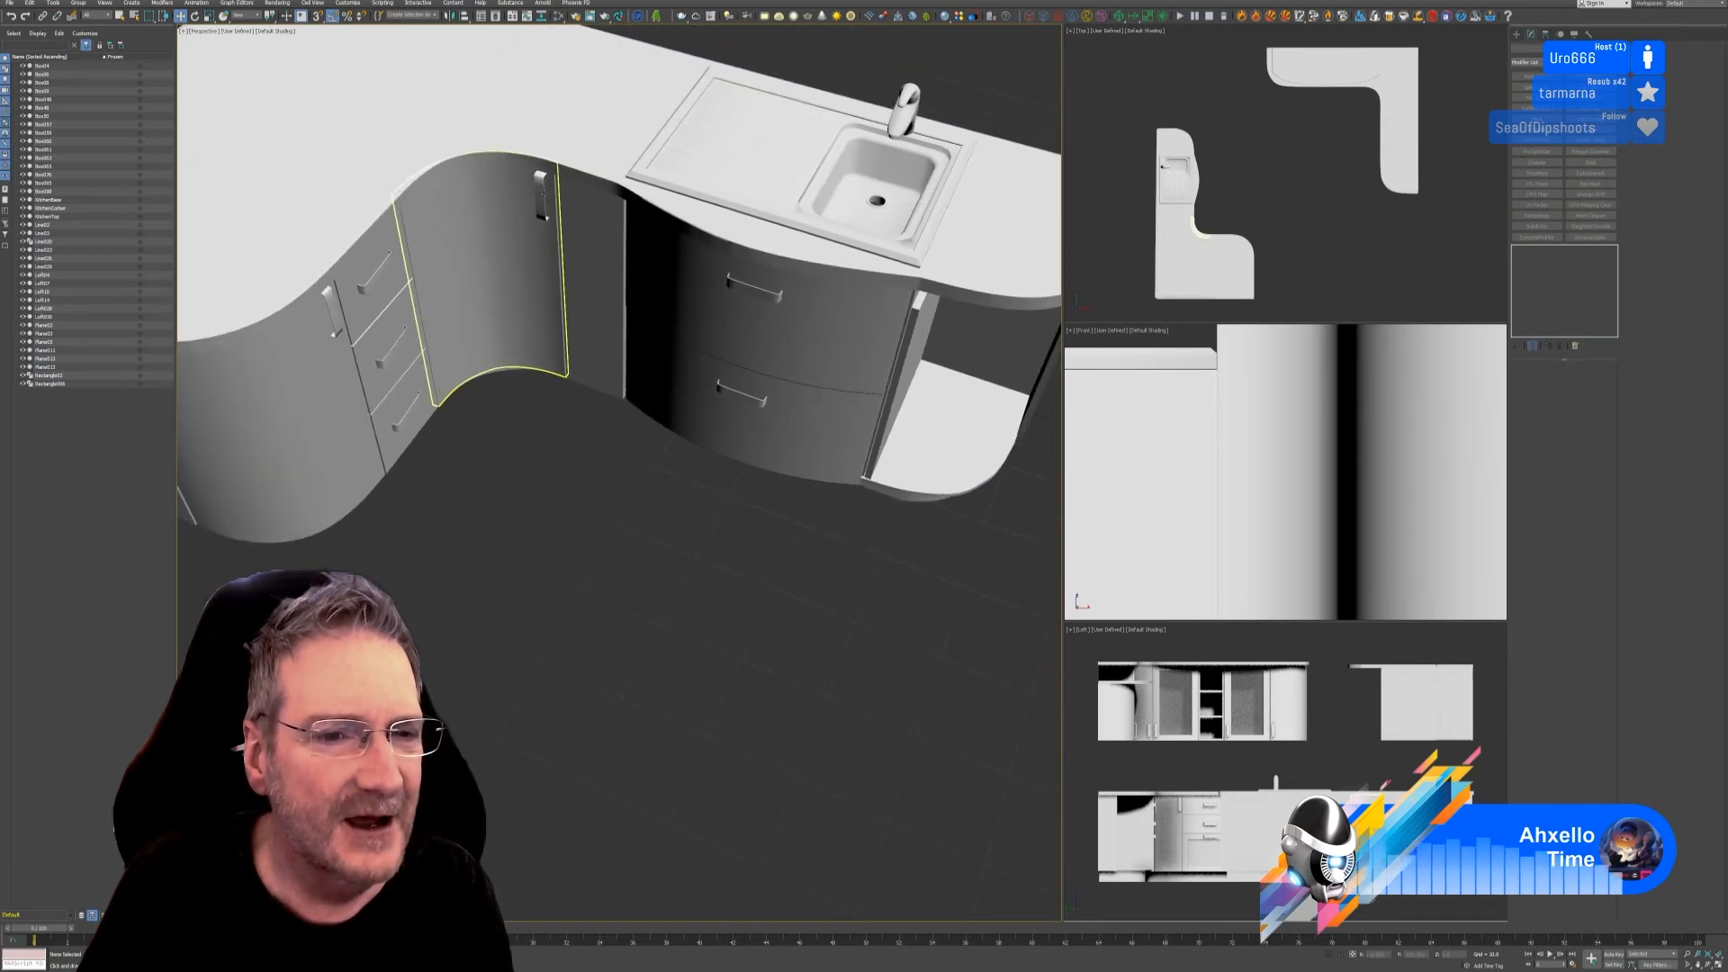
scroll(542, 489, "down", 5)
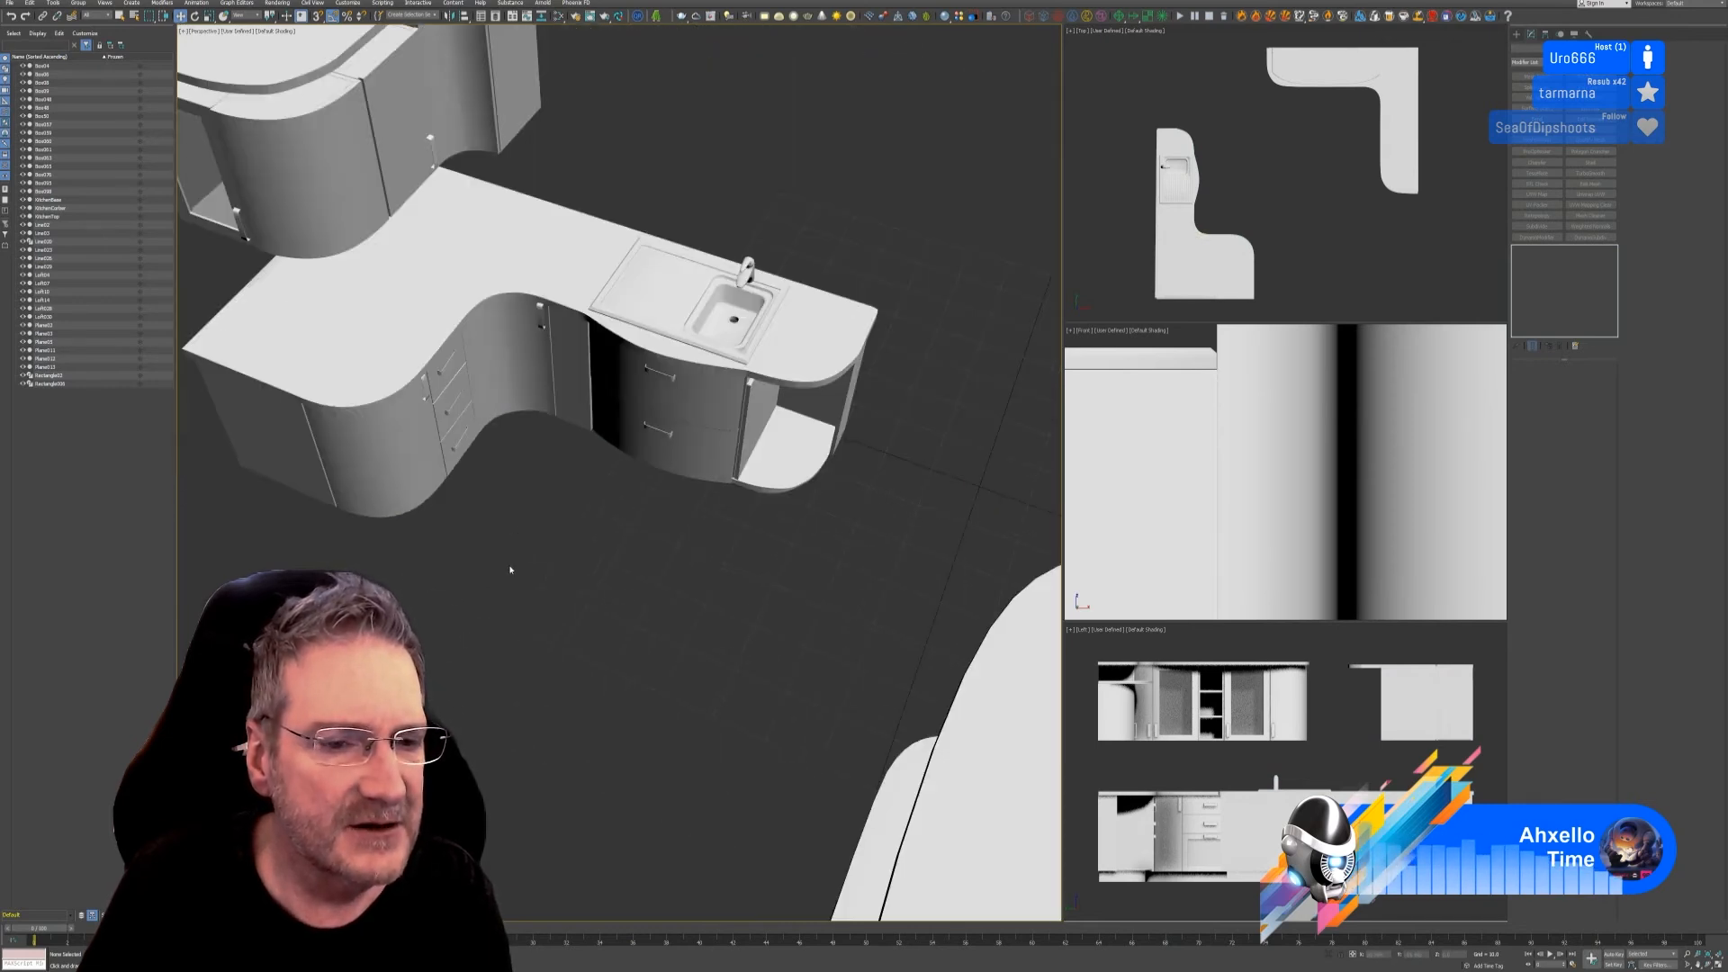
middle_click_drag(529, 627, 648, 623, "alt")
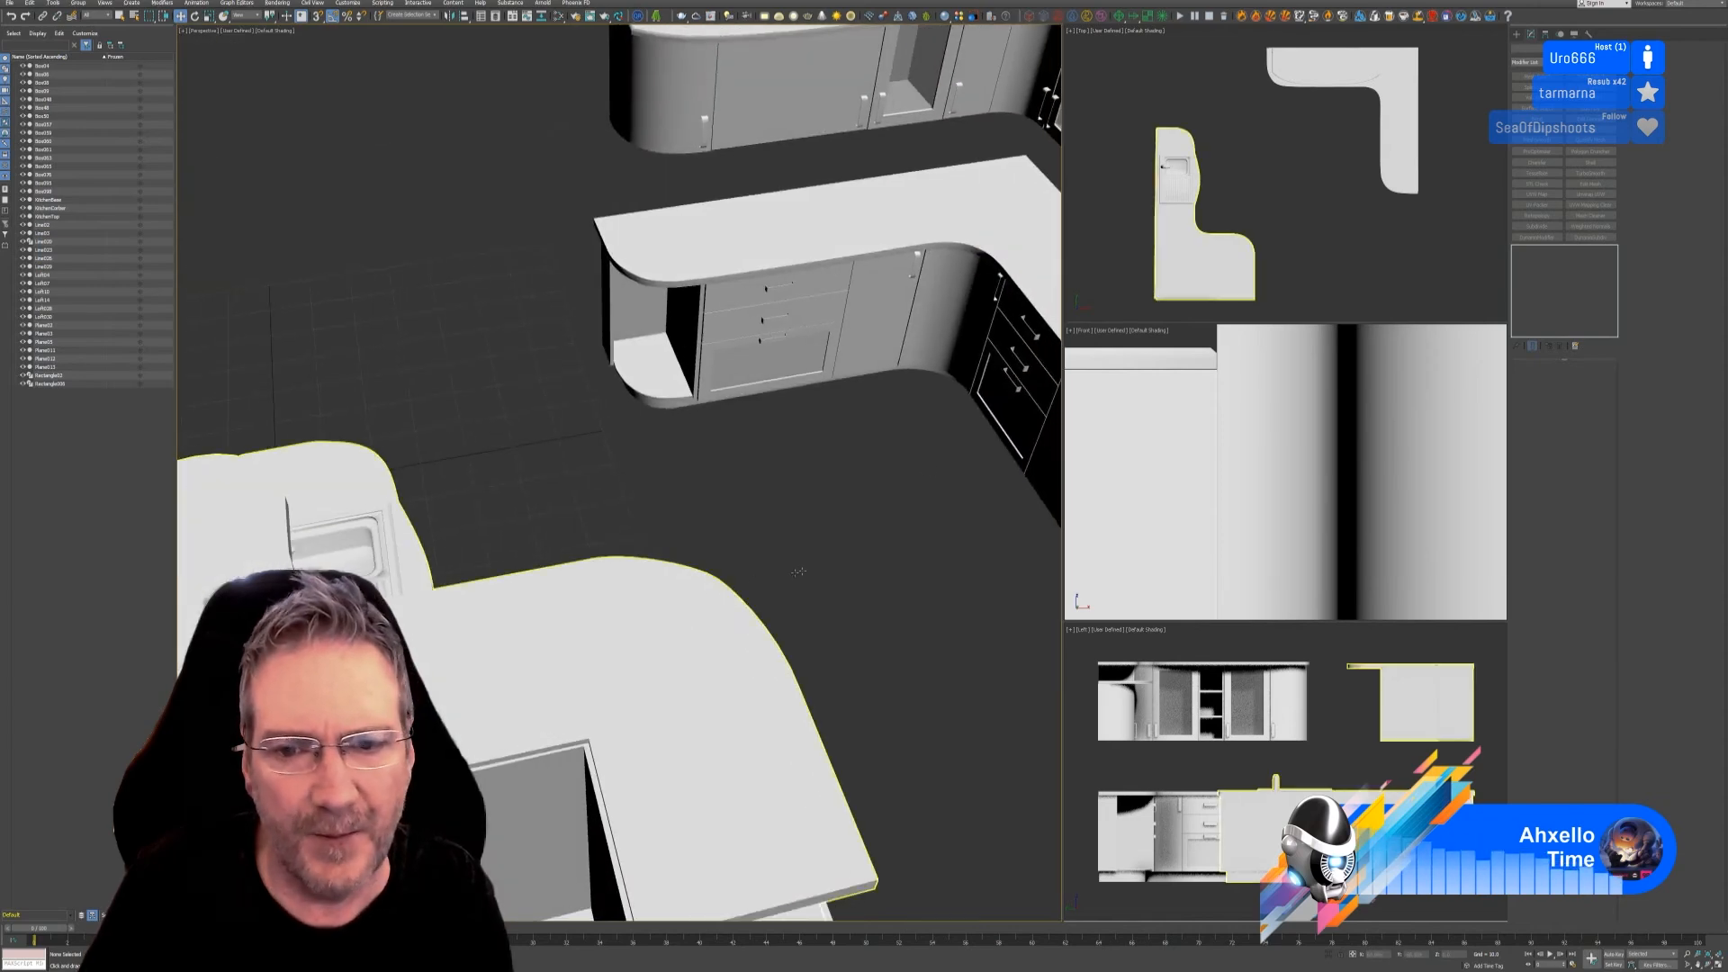
Step: Delete the handle and the curved door of the inner corner unit on the base cabinet run without the sink
scroll(979, 281, "up", 3)
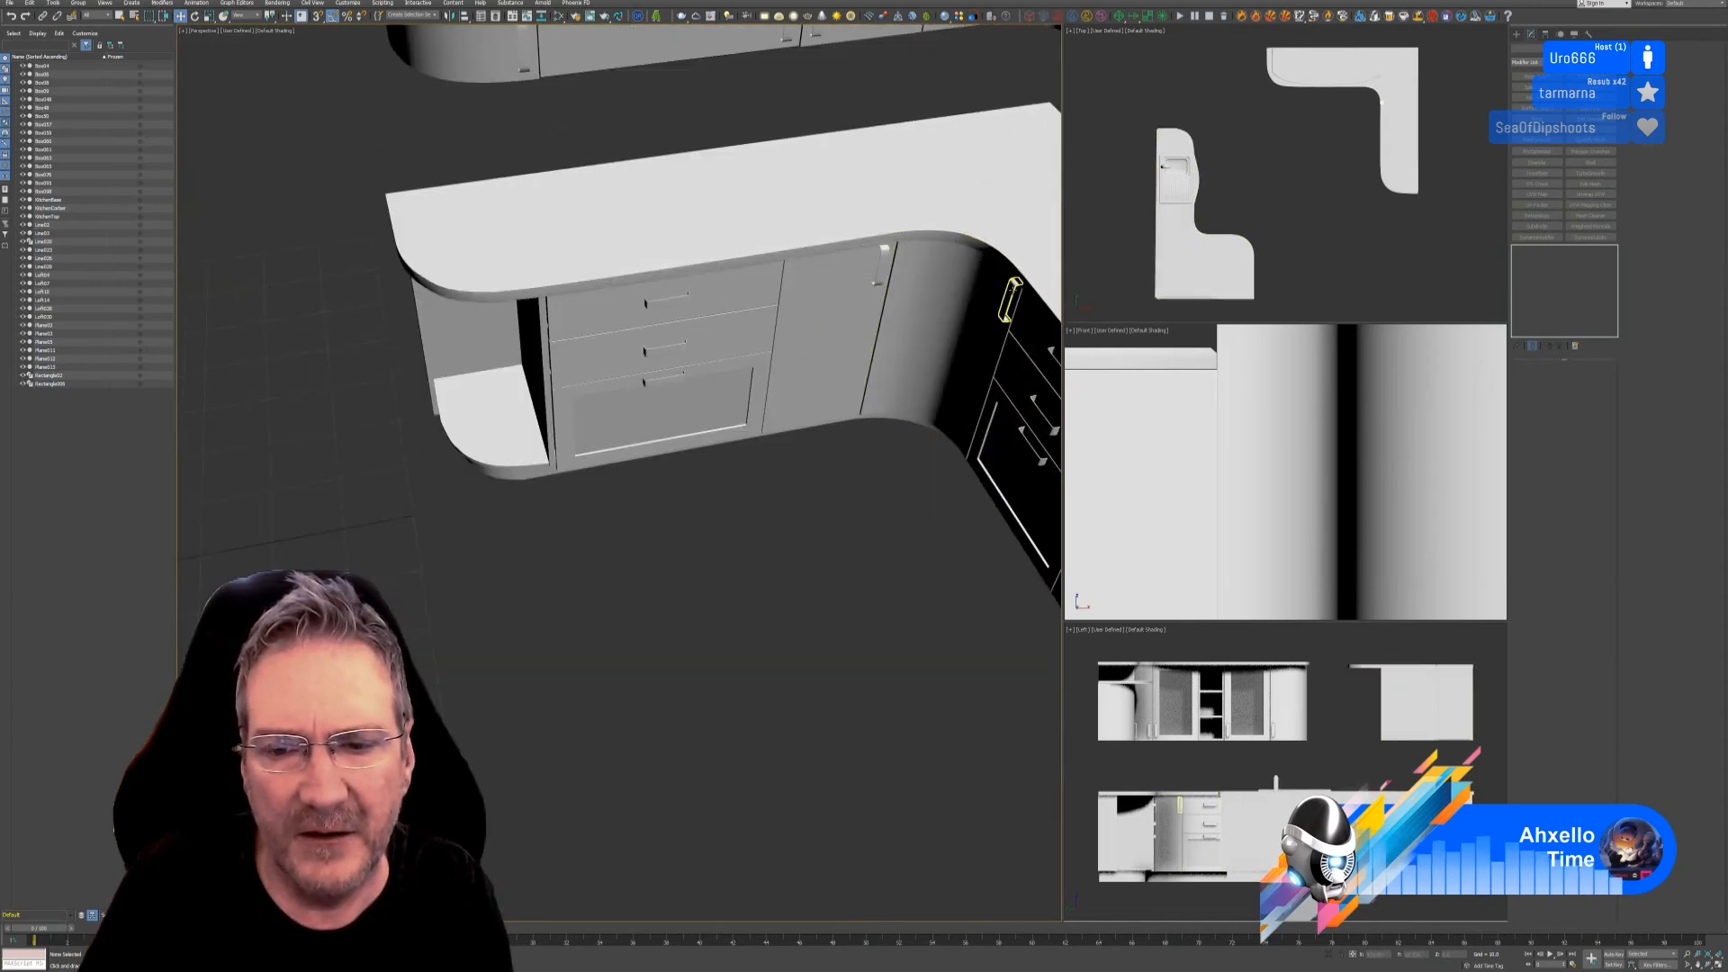
scroll(1010, 290, "down", 2)
scroll(841, 463, "down", 5)
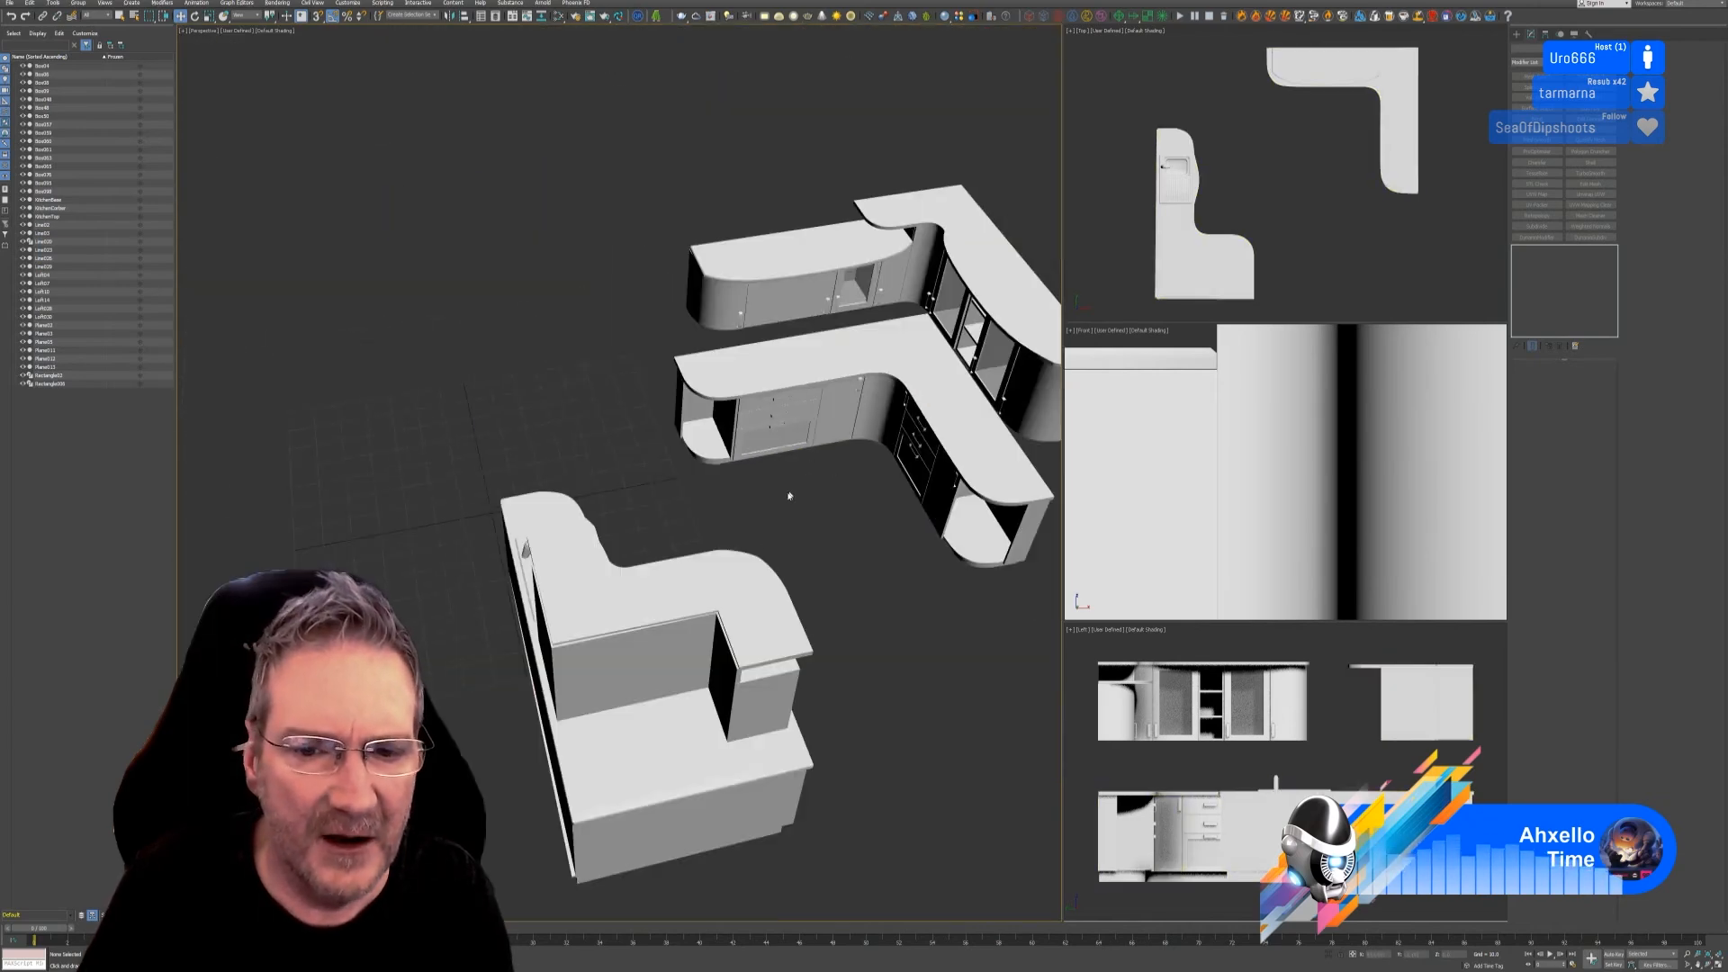
middle_click_drag(790, 611, 850, 378, "alt")
scroll(853, 368, "up", 5)
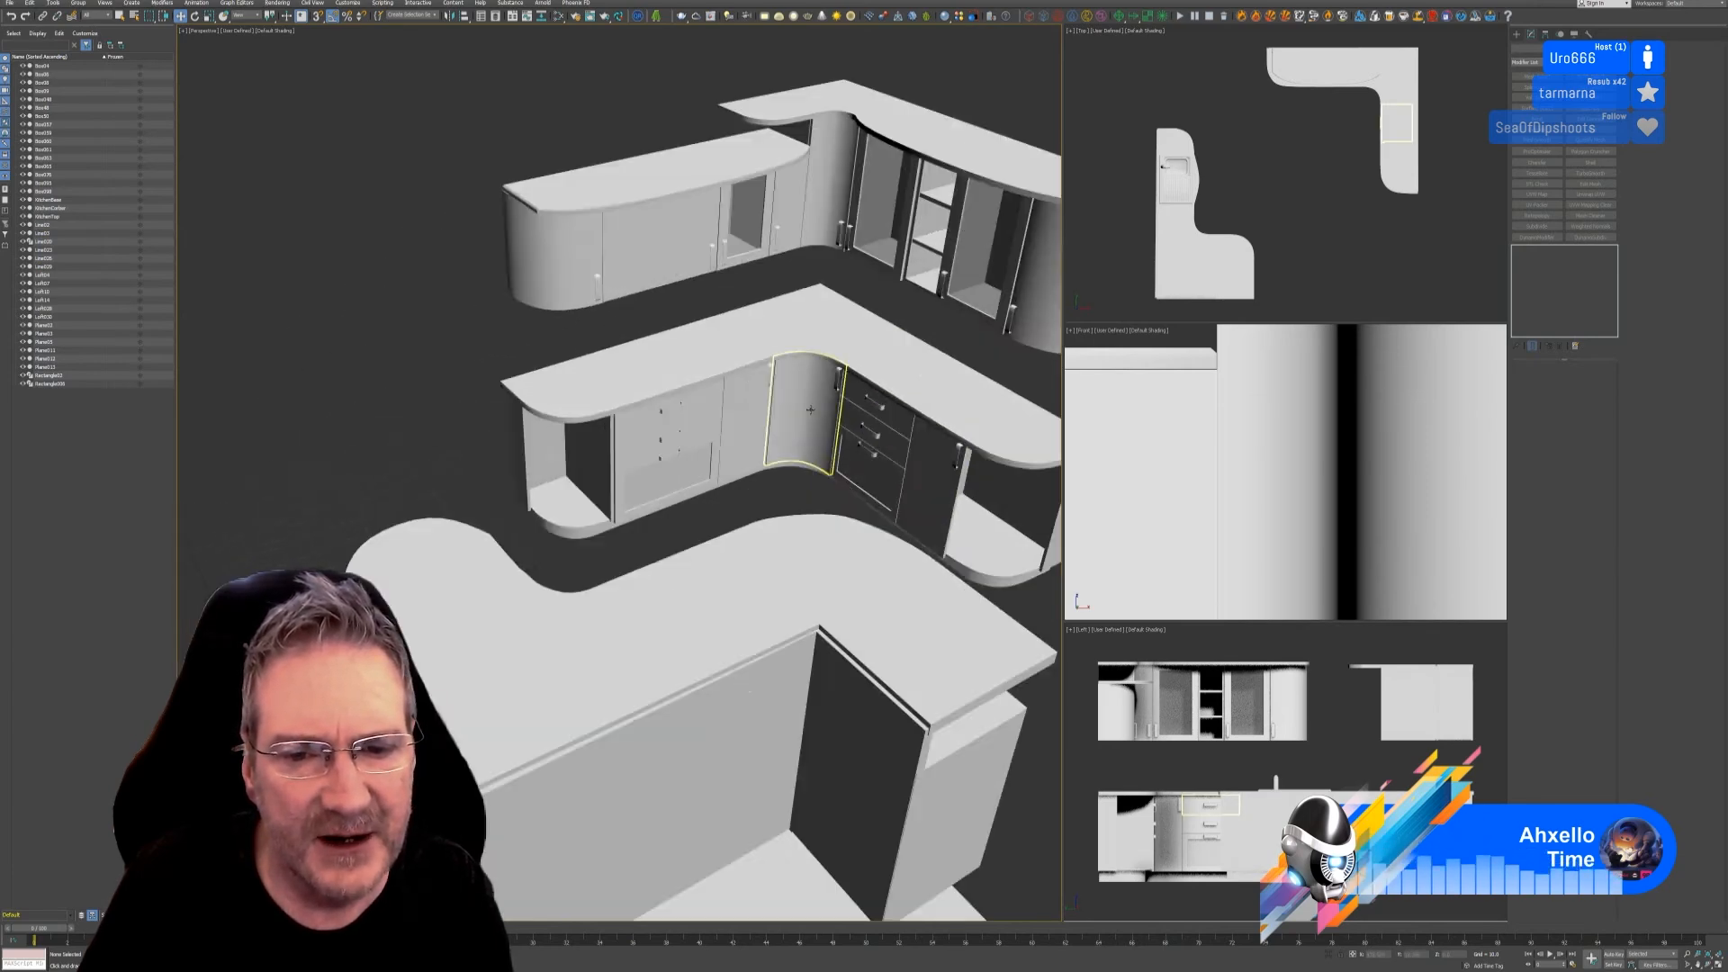
left_click(874, 342)
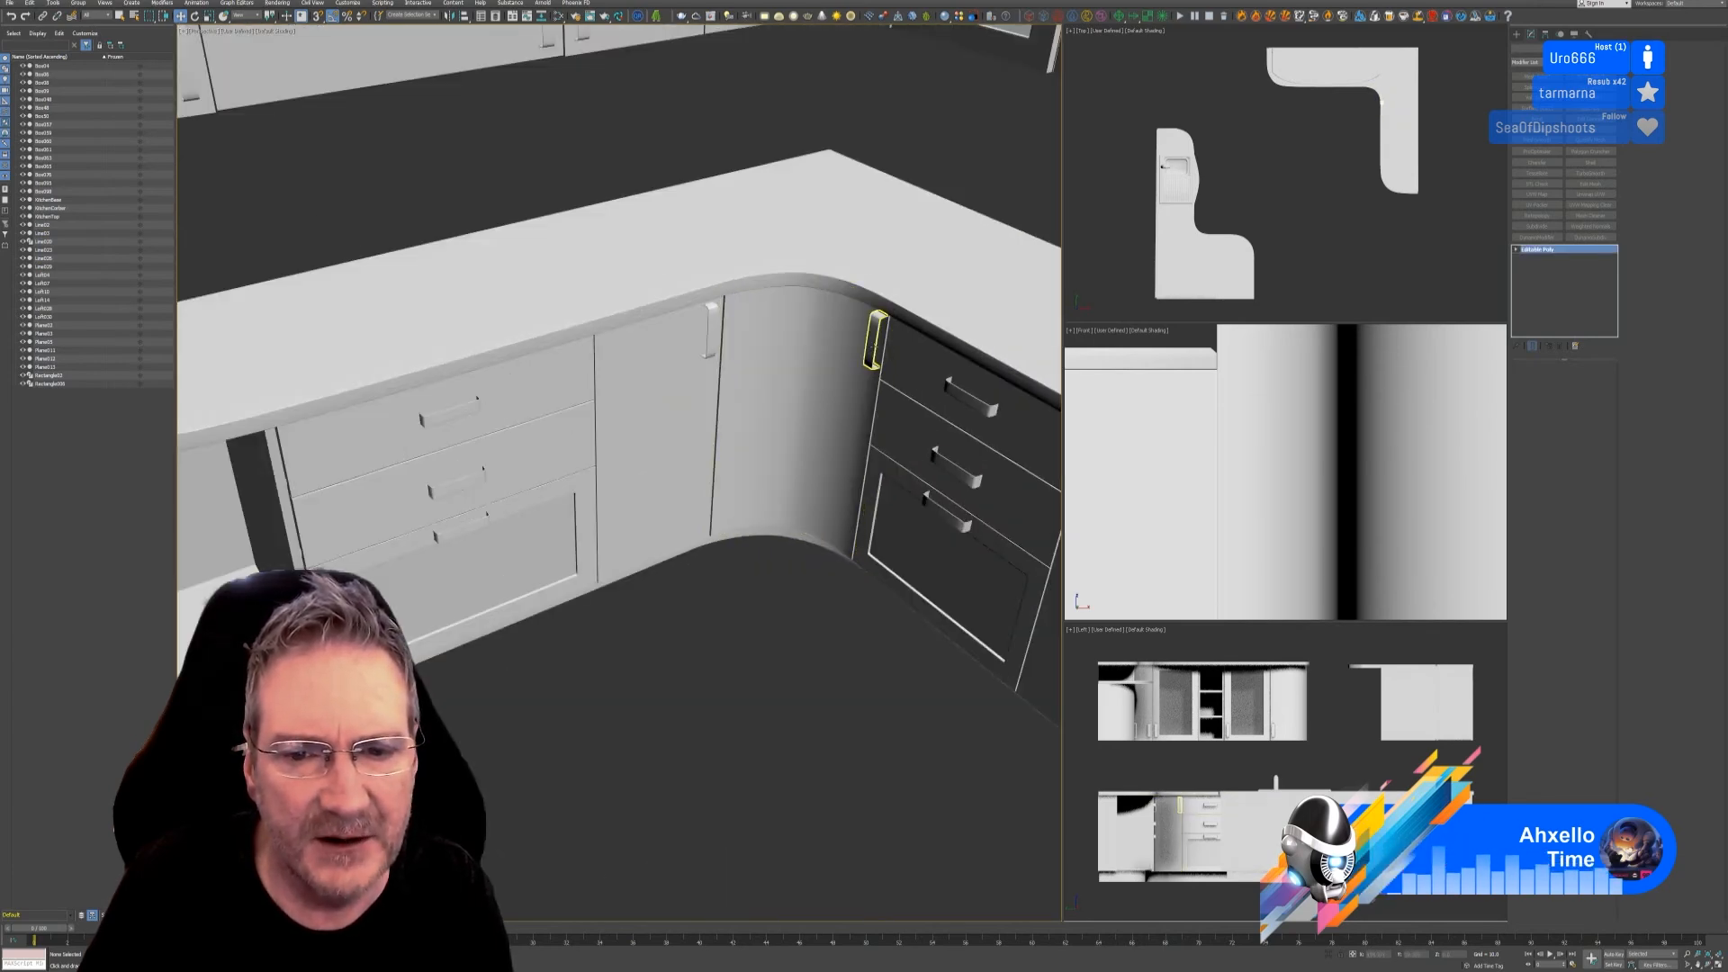
key("Delete")
left_click(810, 367)
key("Delete")
scroll(829, 636, "down", 6)
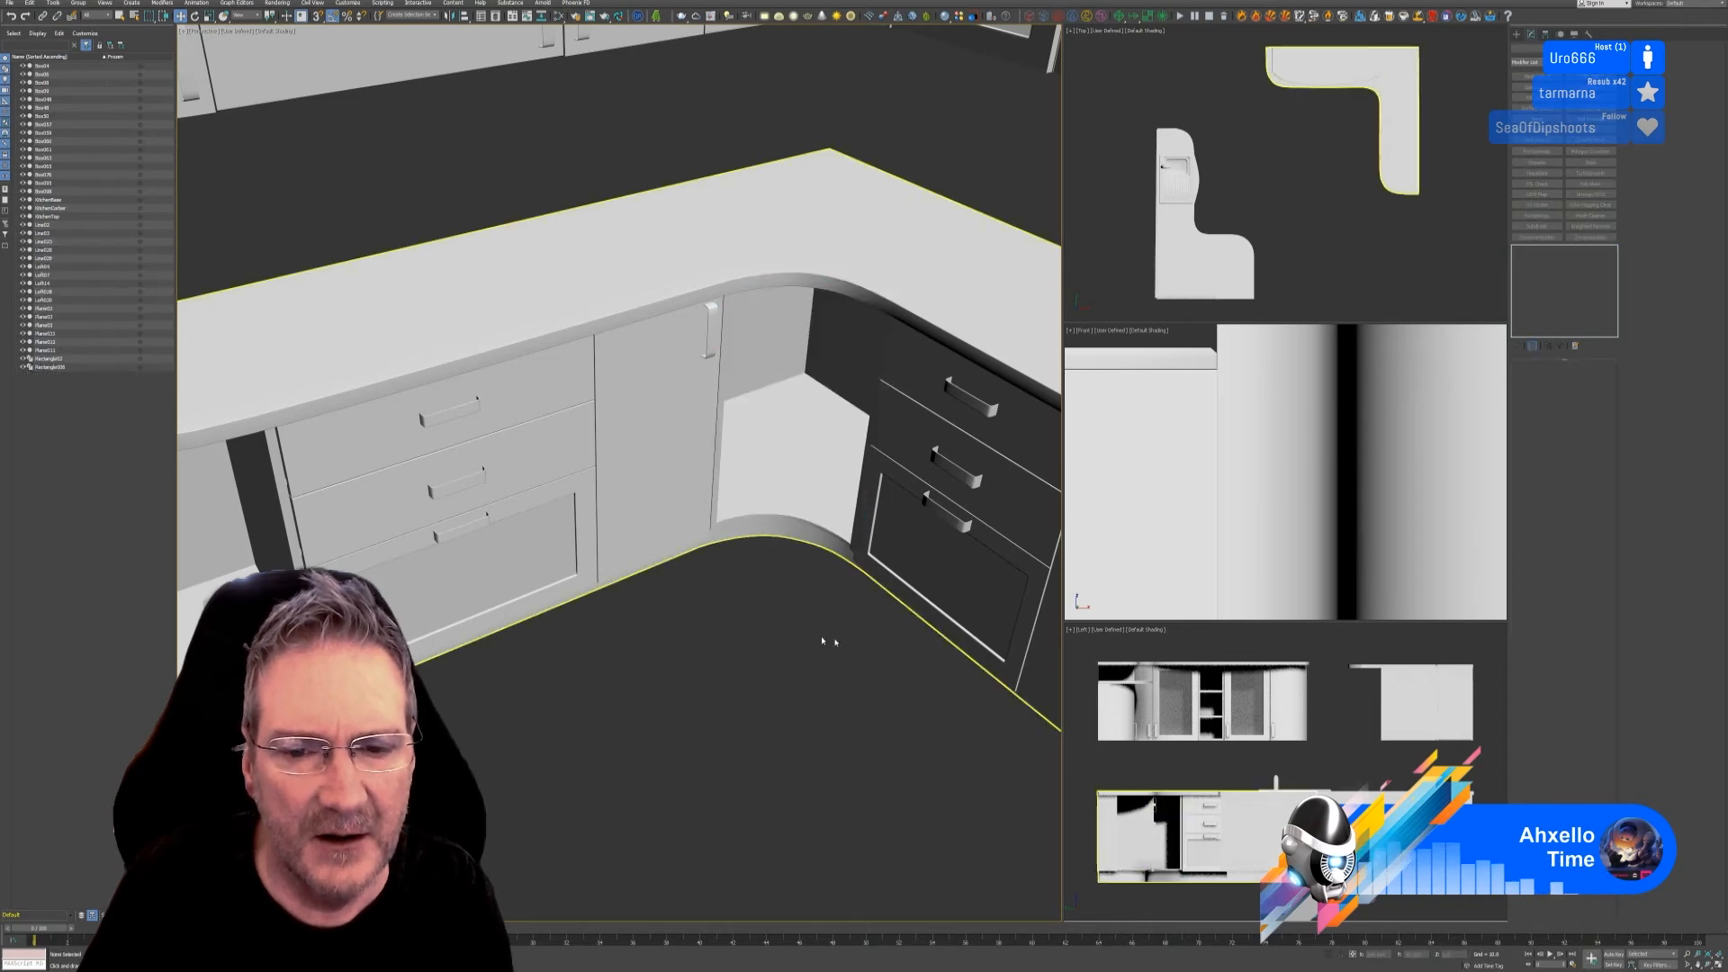
Step: Delete the middle drawer, including its front, handle and box, from the panelled drawer unit between the open corner and open end
scroll(843, 664, "up", 2)
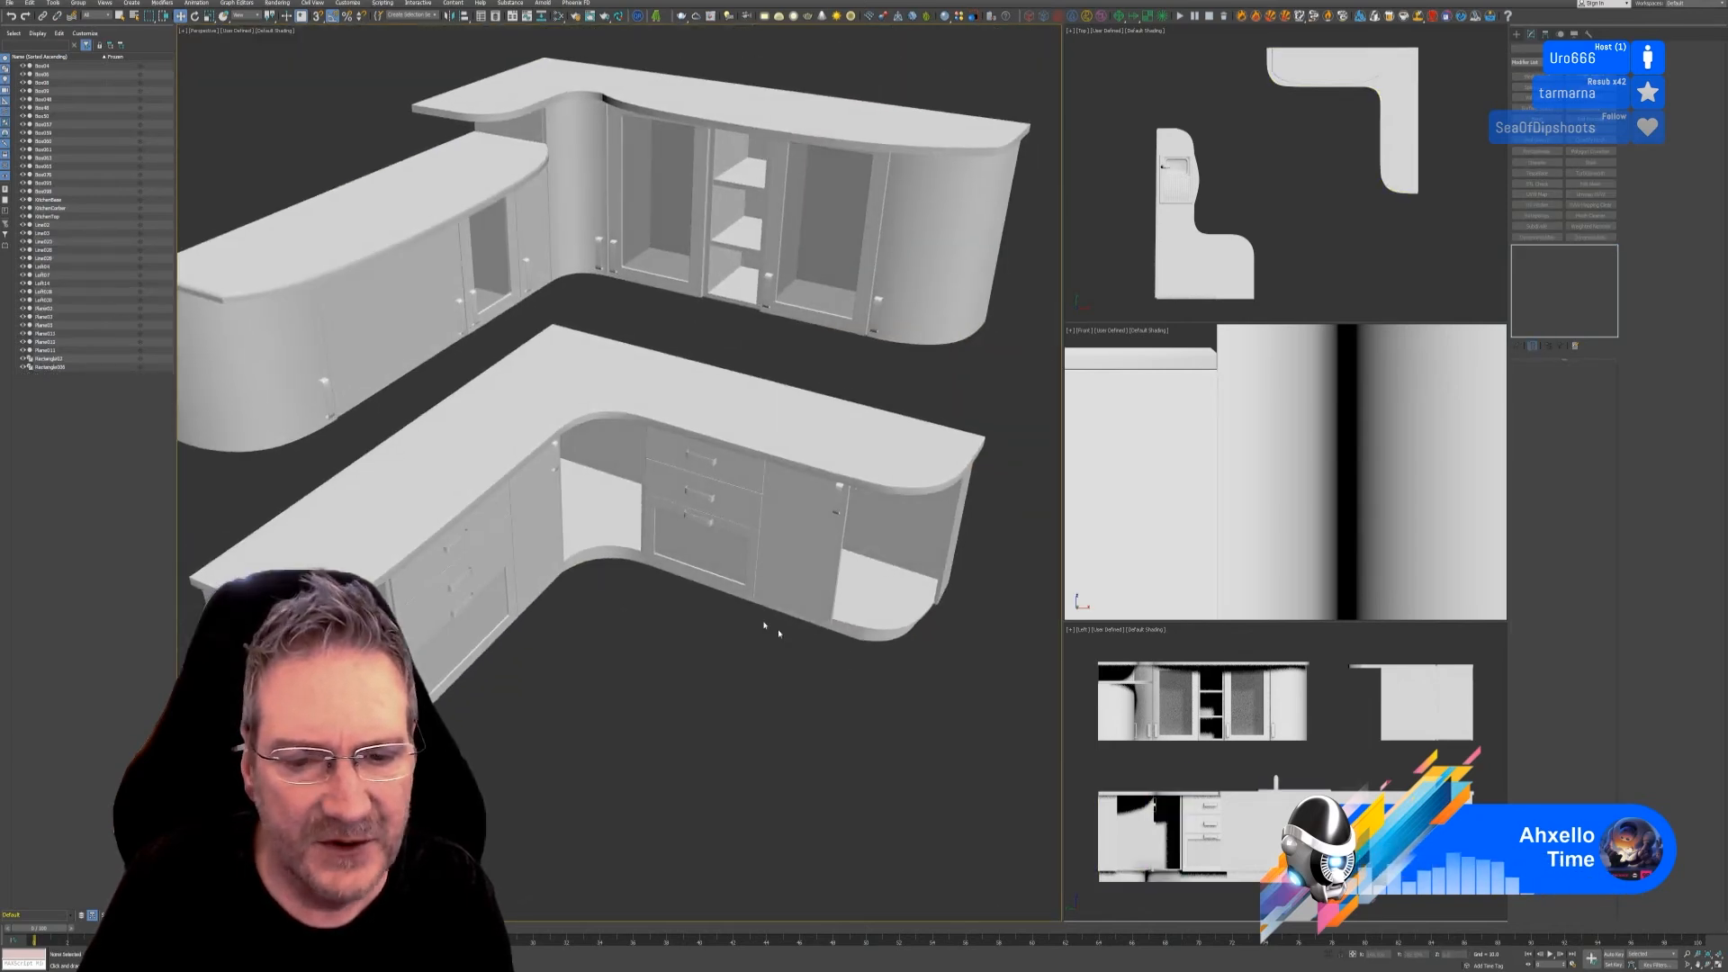
left_click(689, 481)
scroll(720, 423, "up", 3)
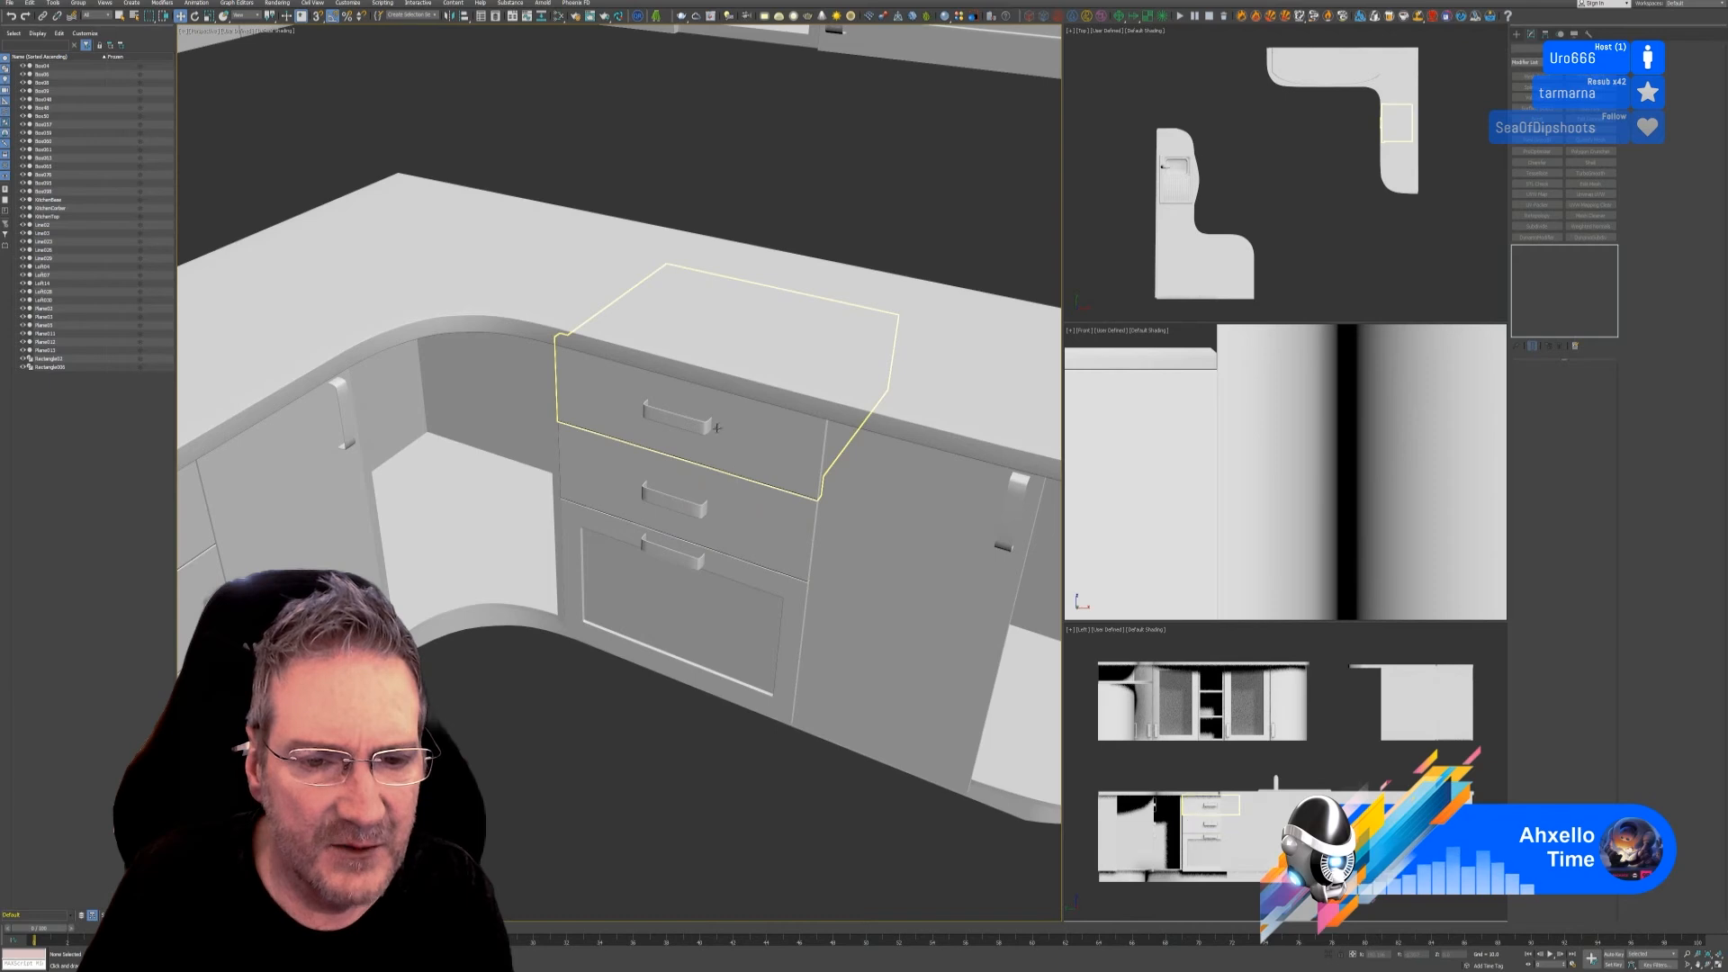
left_click(705, 504)
key("Delete")
left_click(704, 505)
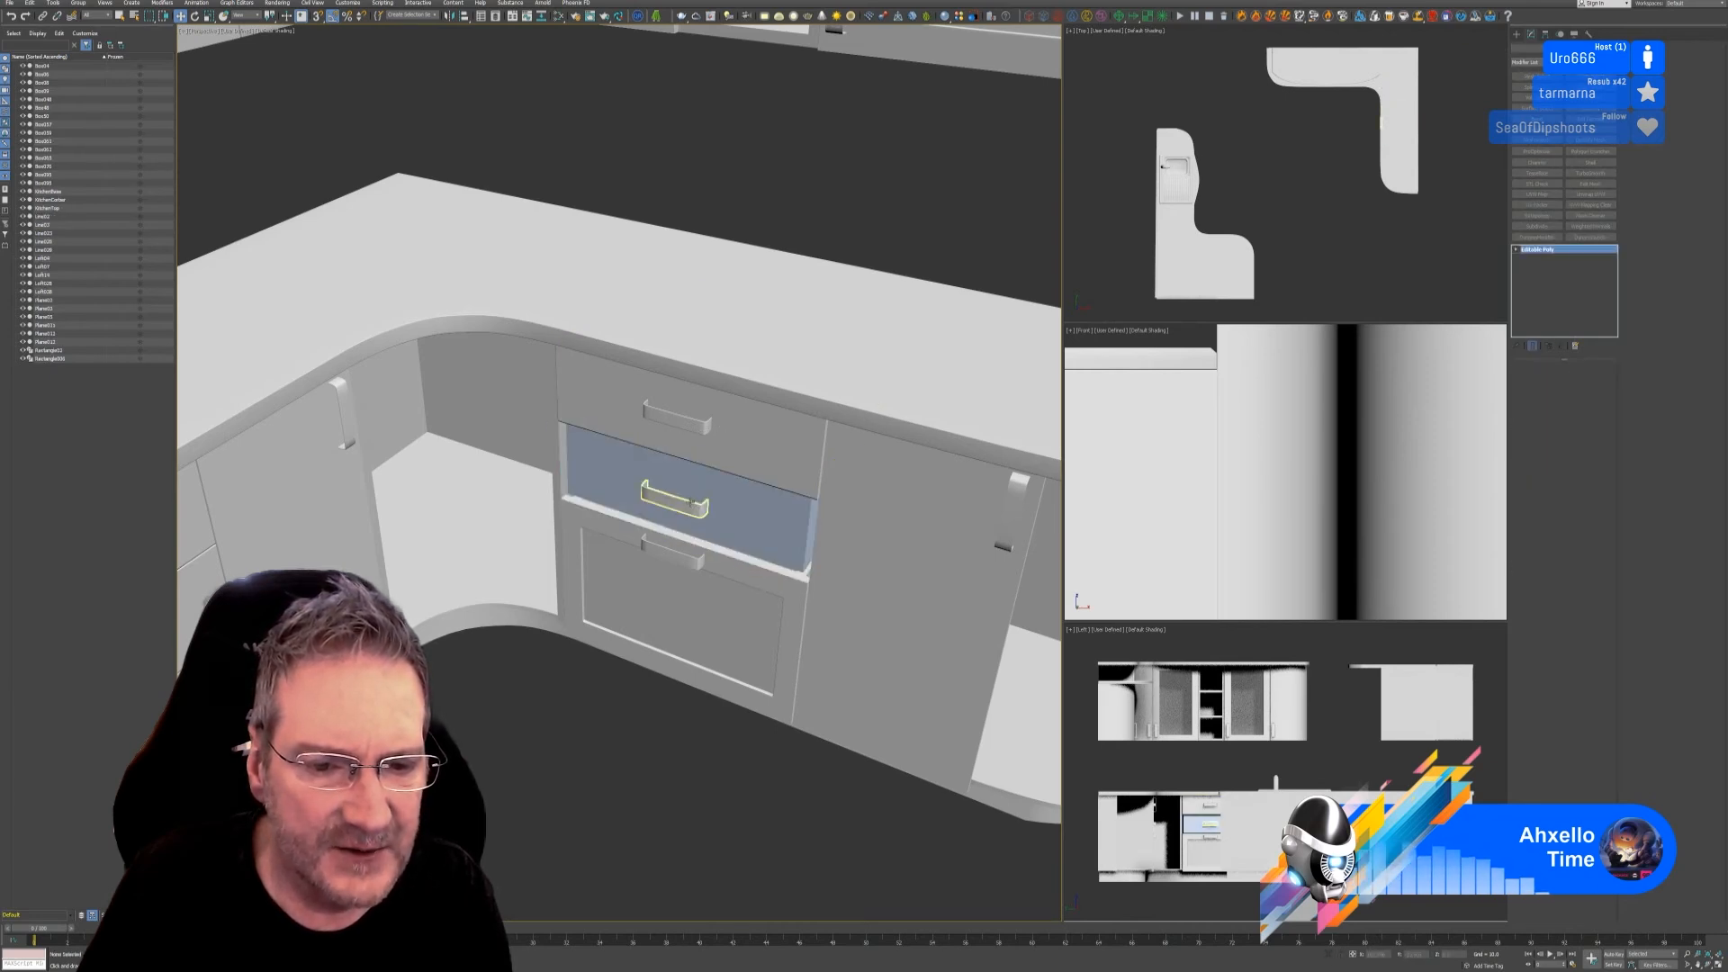
key("Delete")
left_click(725, 454)
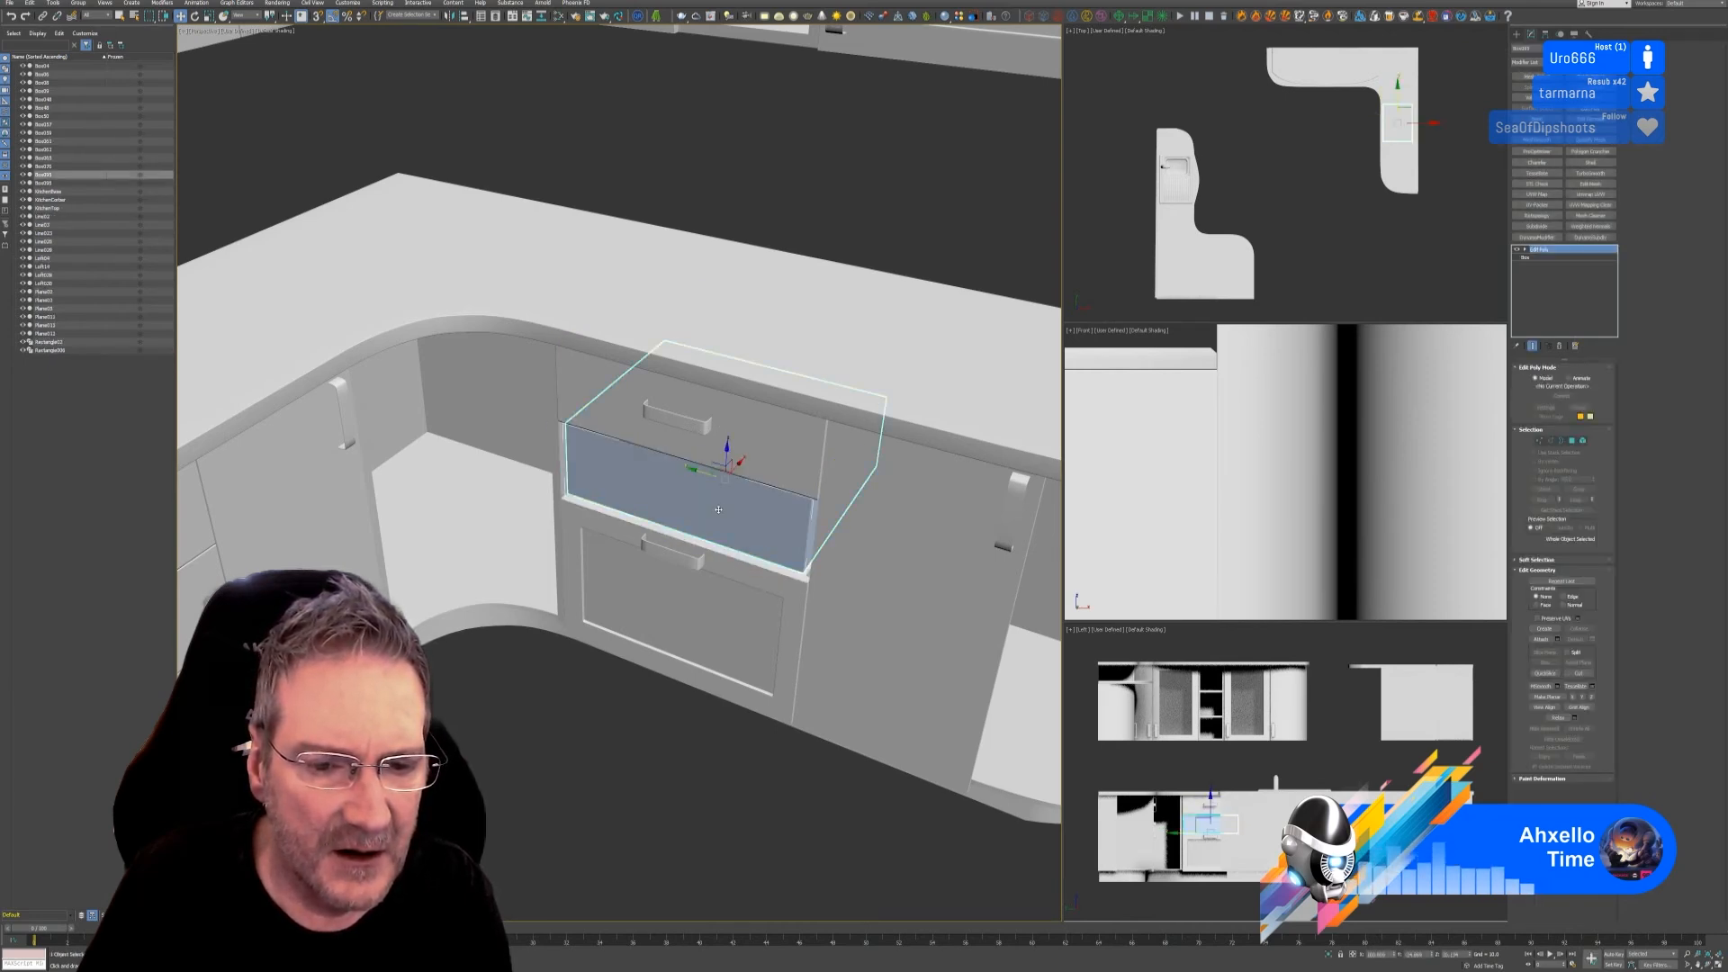
key("Delete")
scroll(776, 498, "down", 3)
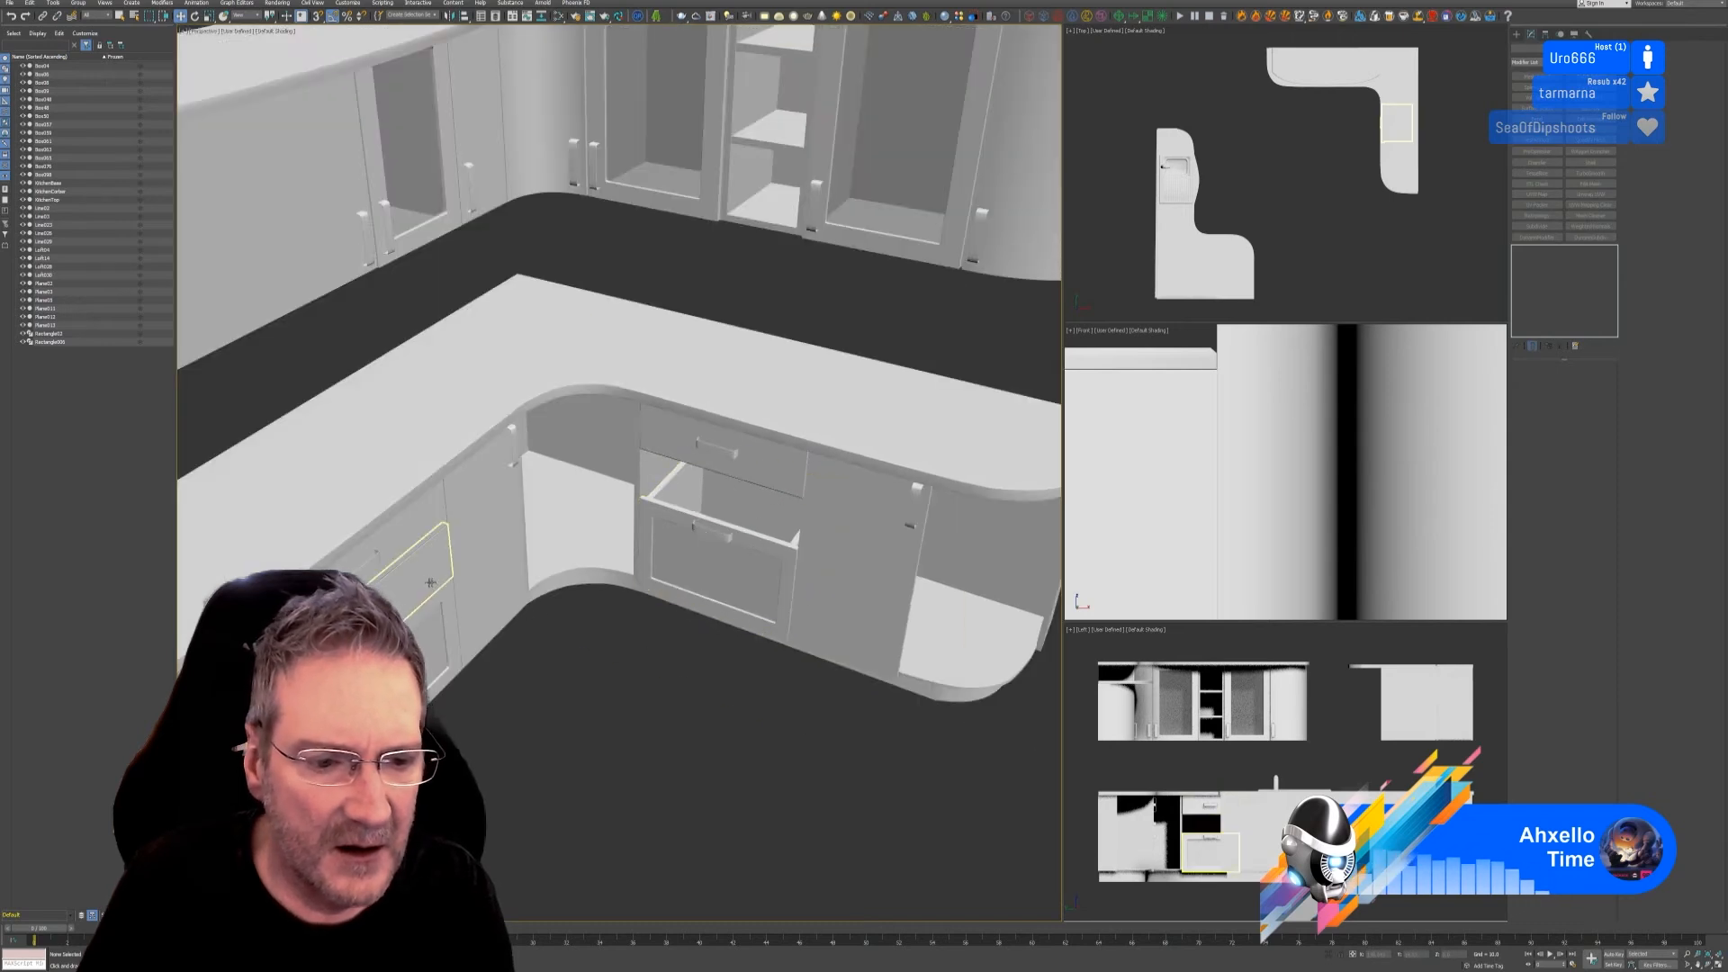
Step: Delete the middle drawer's front, handle and box from the matching panelled drawer unit on the other leg of the same run
left_click(400, 580)
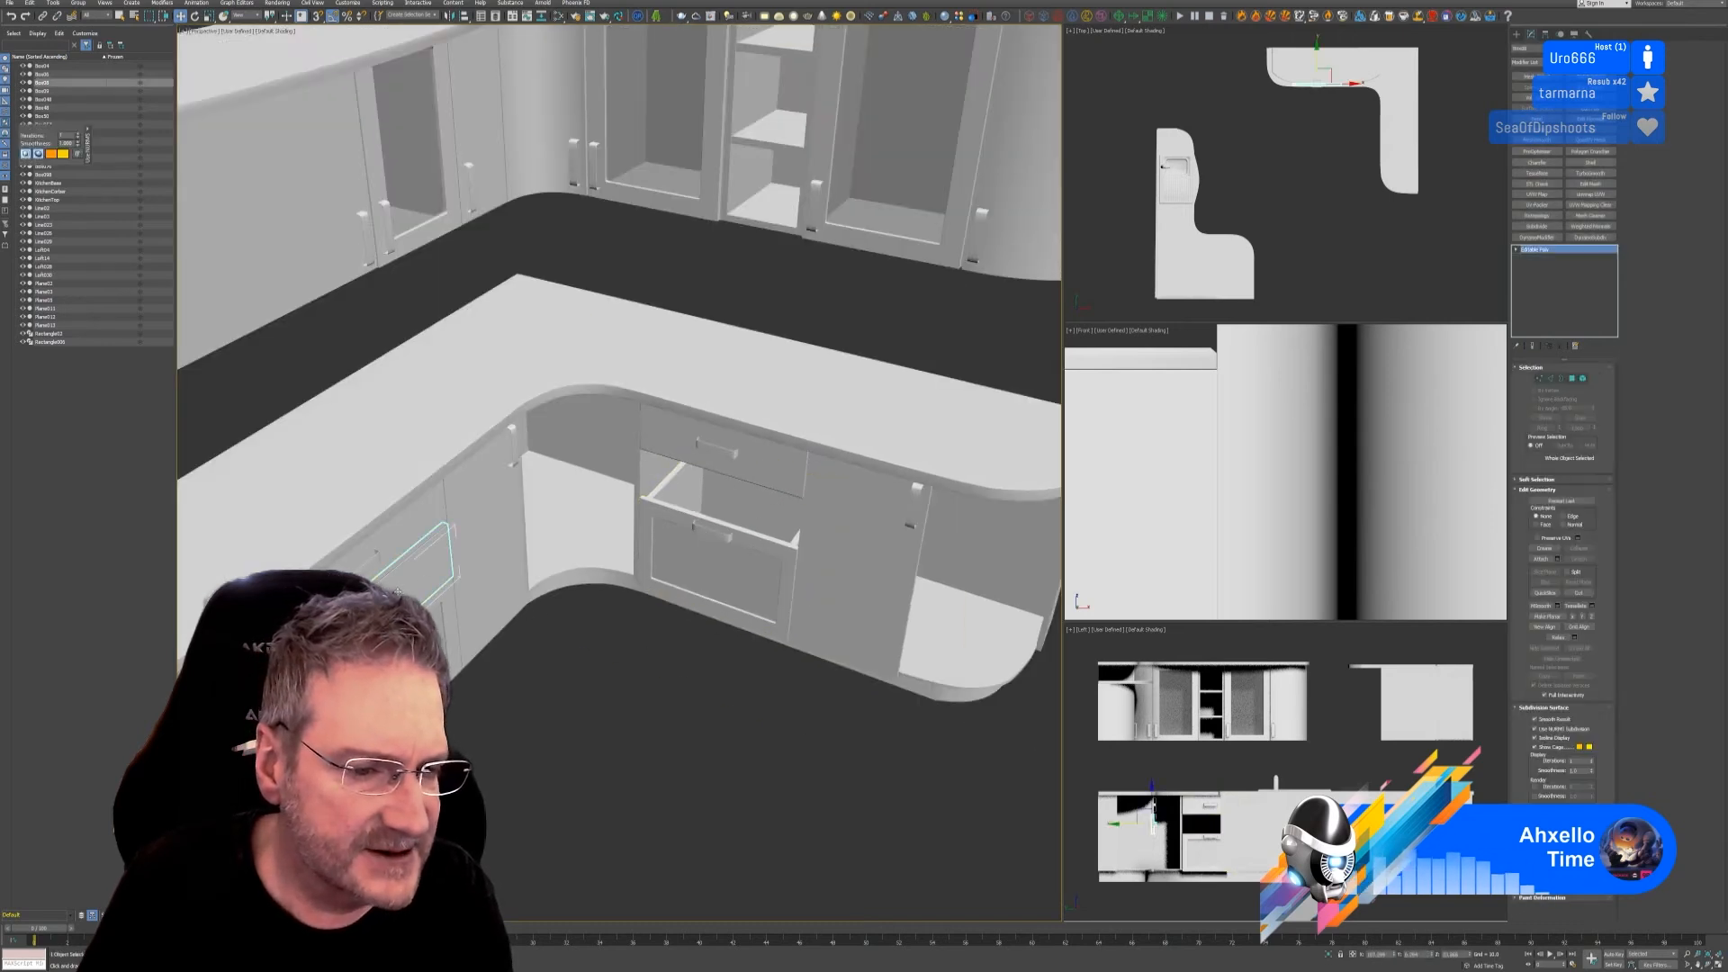
key("Delete")
left_click(369, 607)
key("Delete")
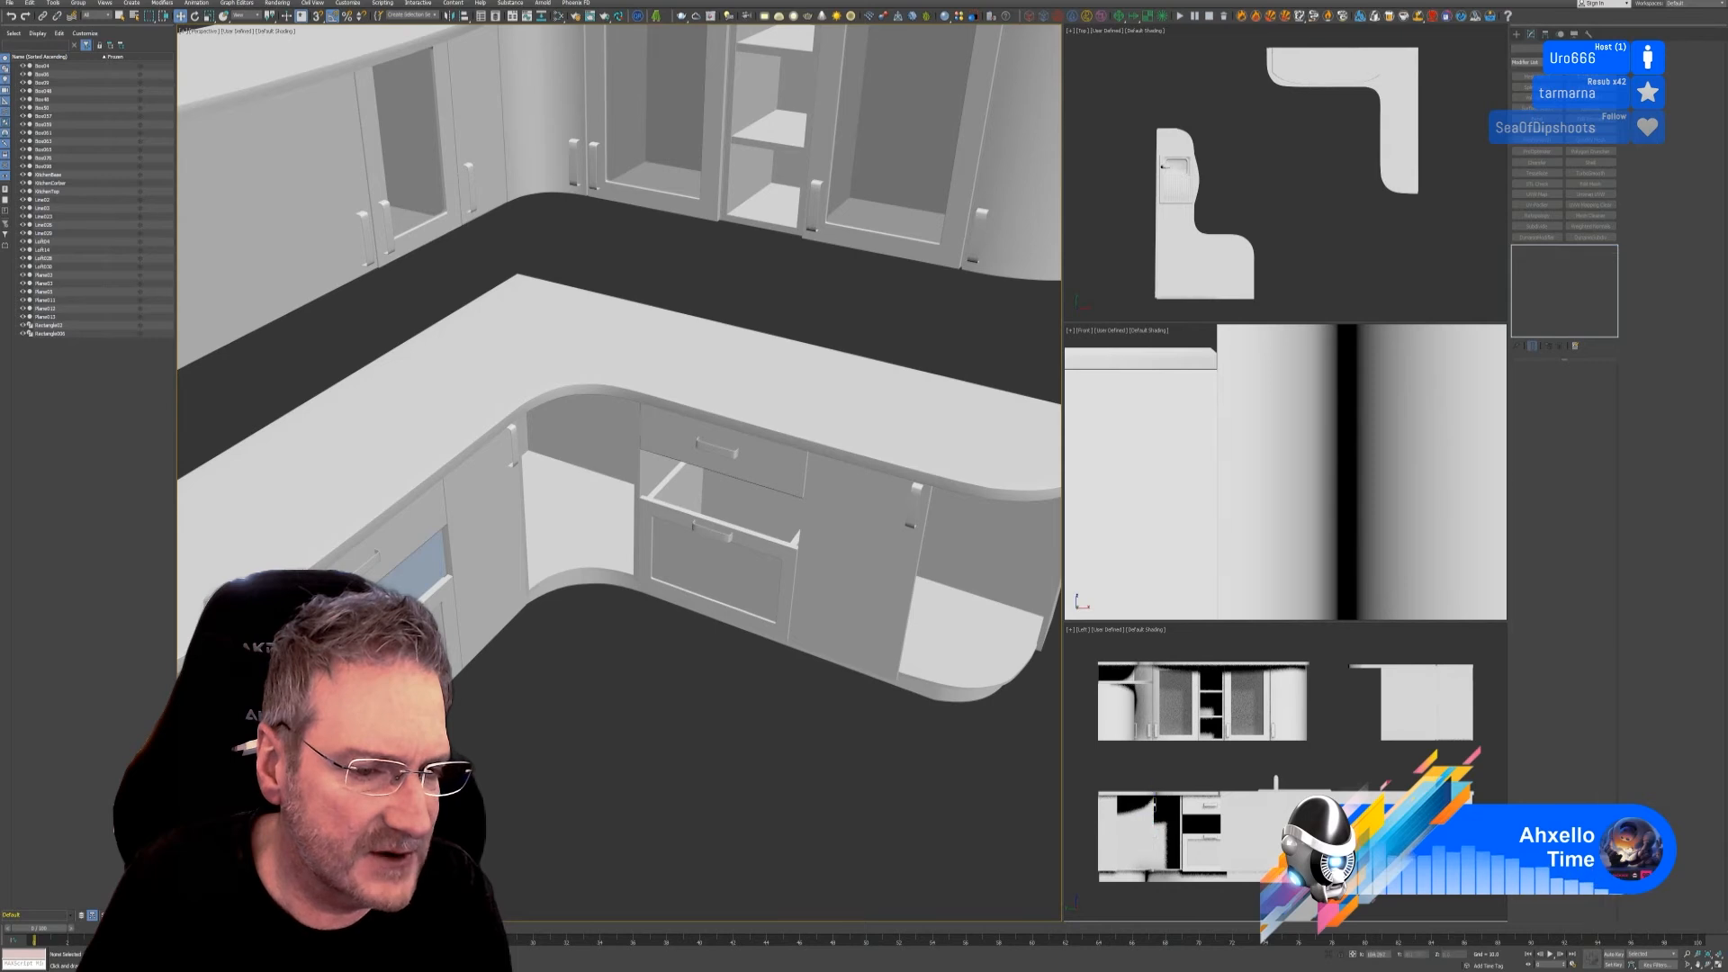
left_click(400, 562)
key("Delete")
middle_click_drag(621, 663, 479, 726)
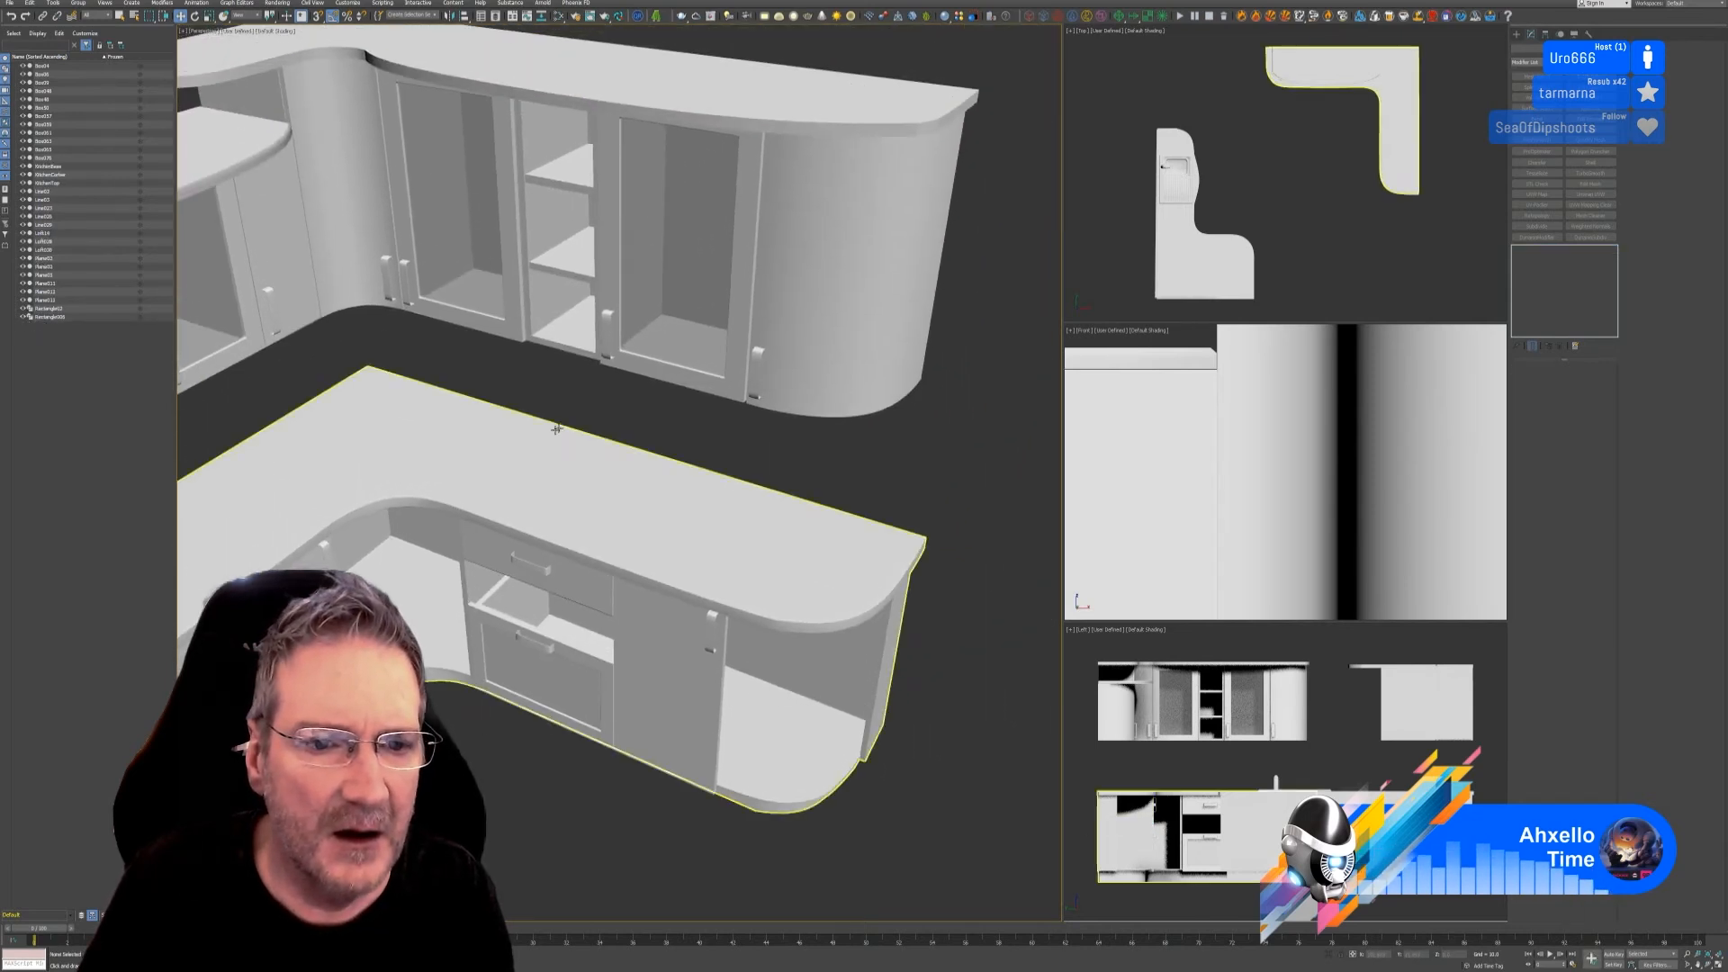
Step: On the sink run, delete the middle and bottom drawers and their handles from the narrow drawer unit beside the curved corner
middle_click_drag(560, 426, 850, 390)
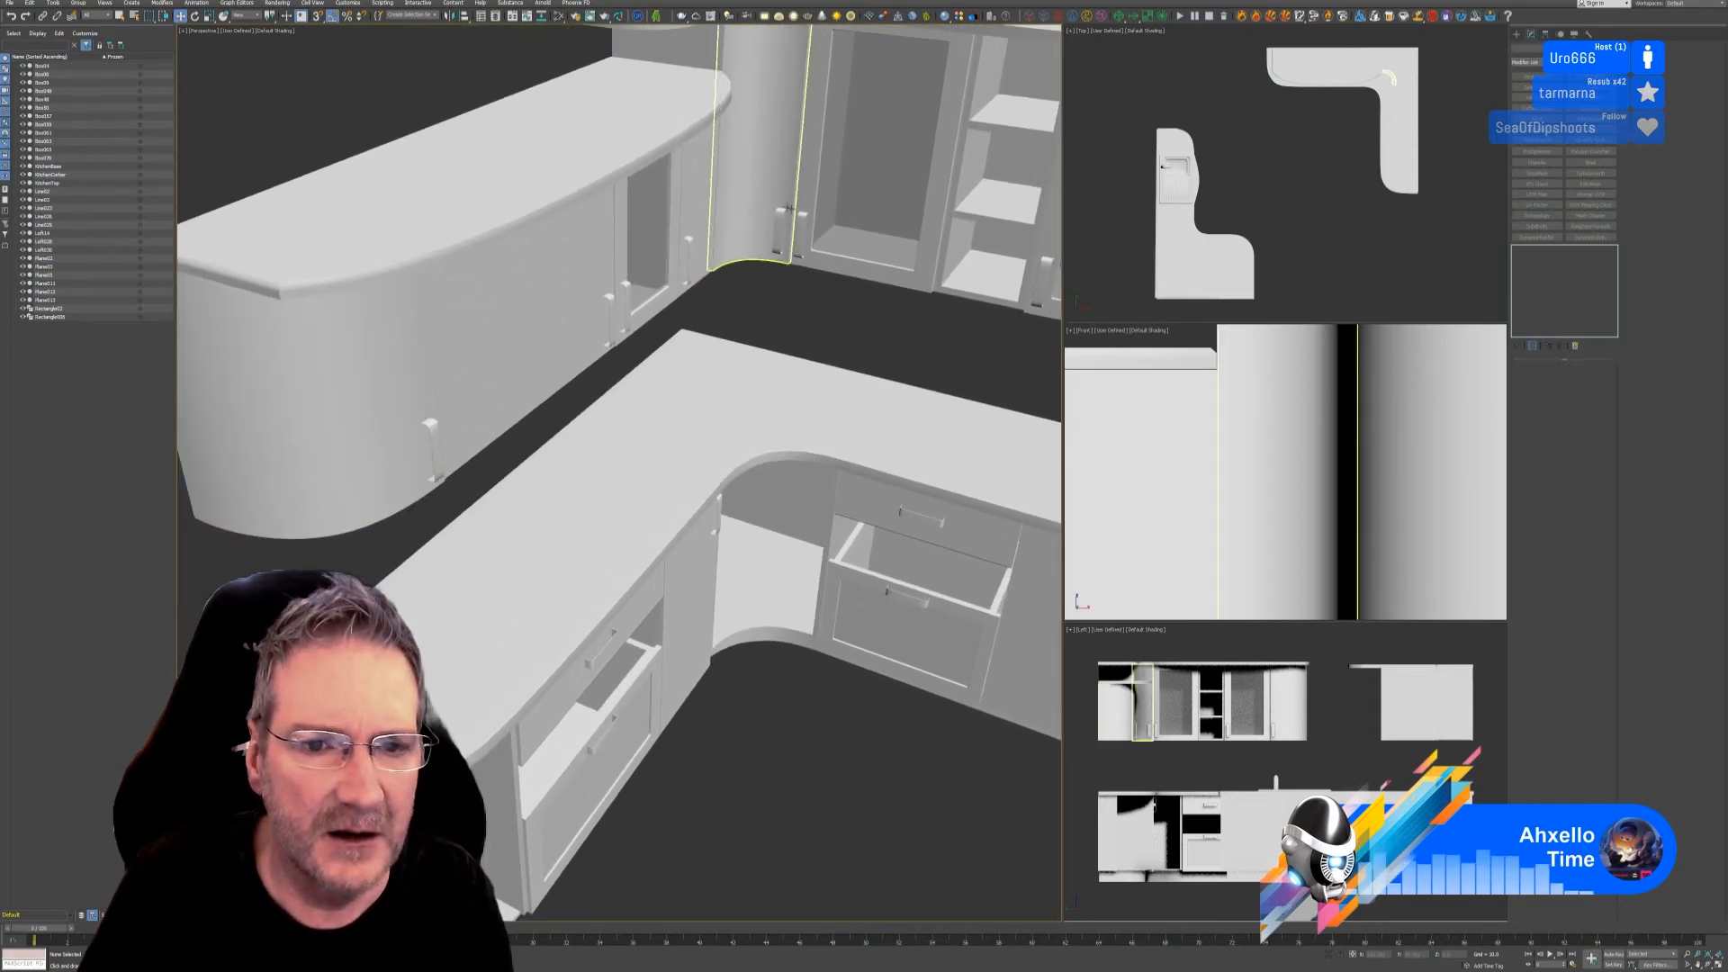
scroll(759, 656, "down", 5)
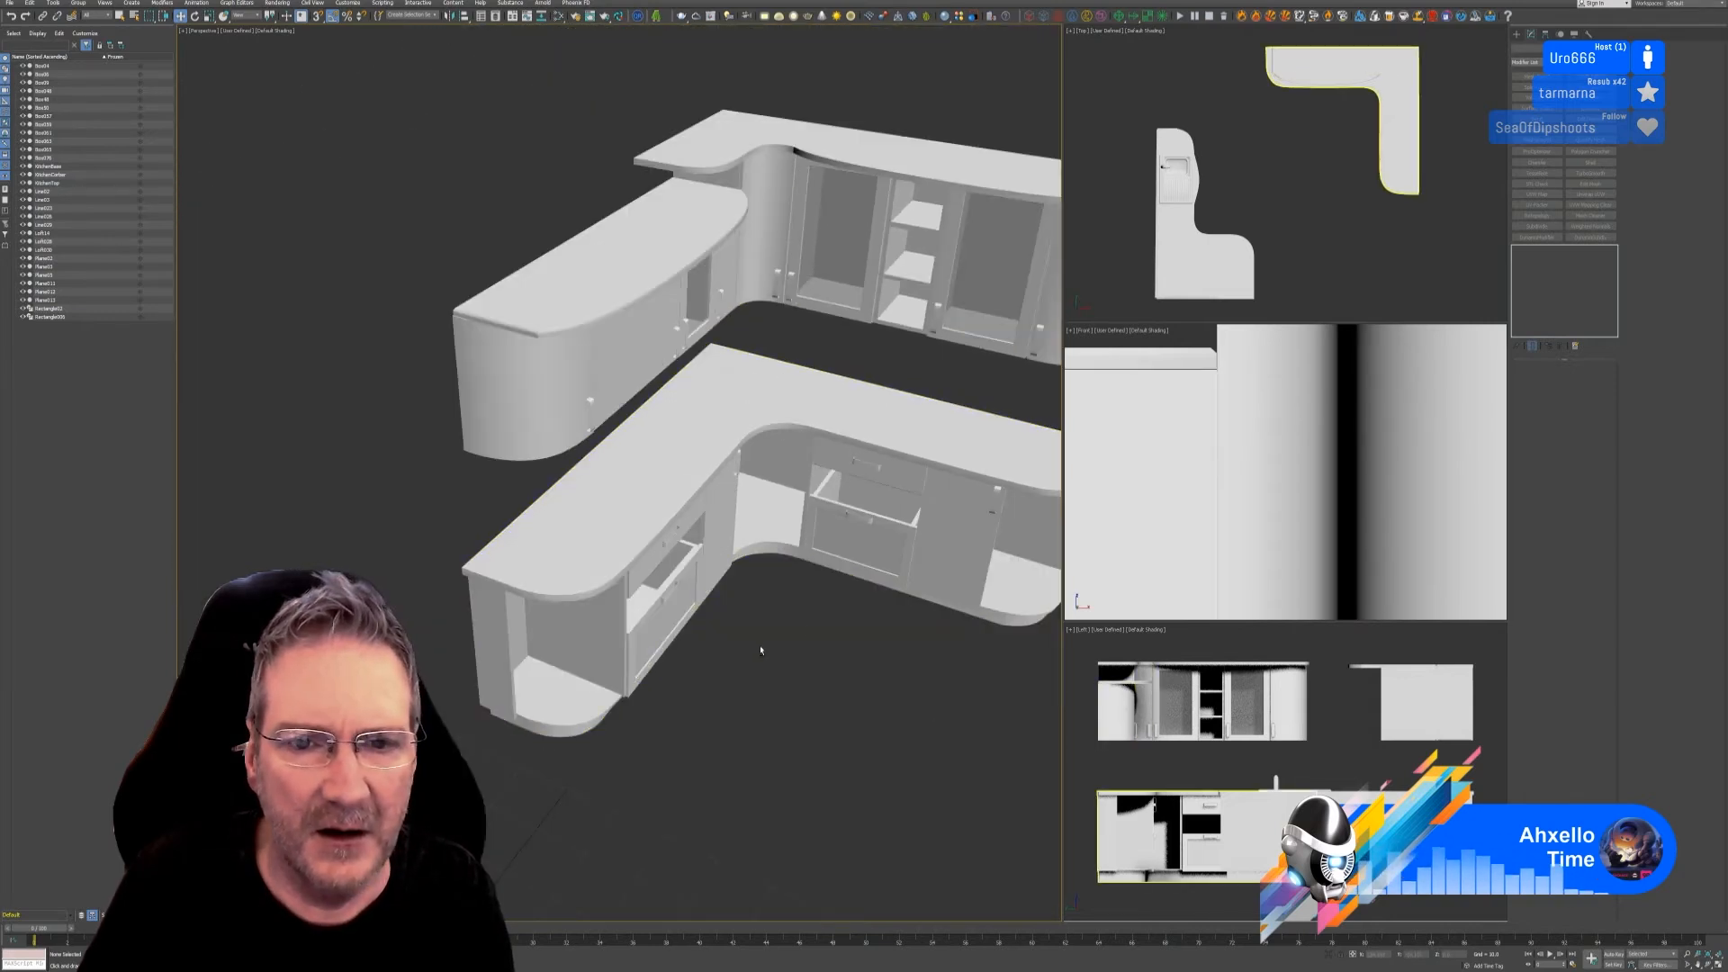
middle_click_drag(759, 656, 929, 656, "alt")
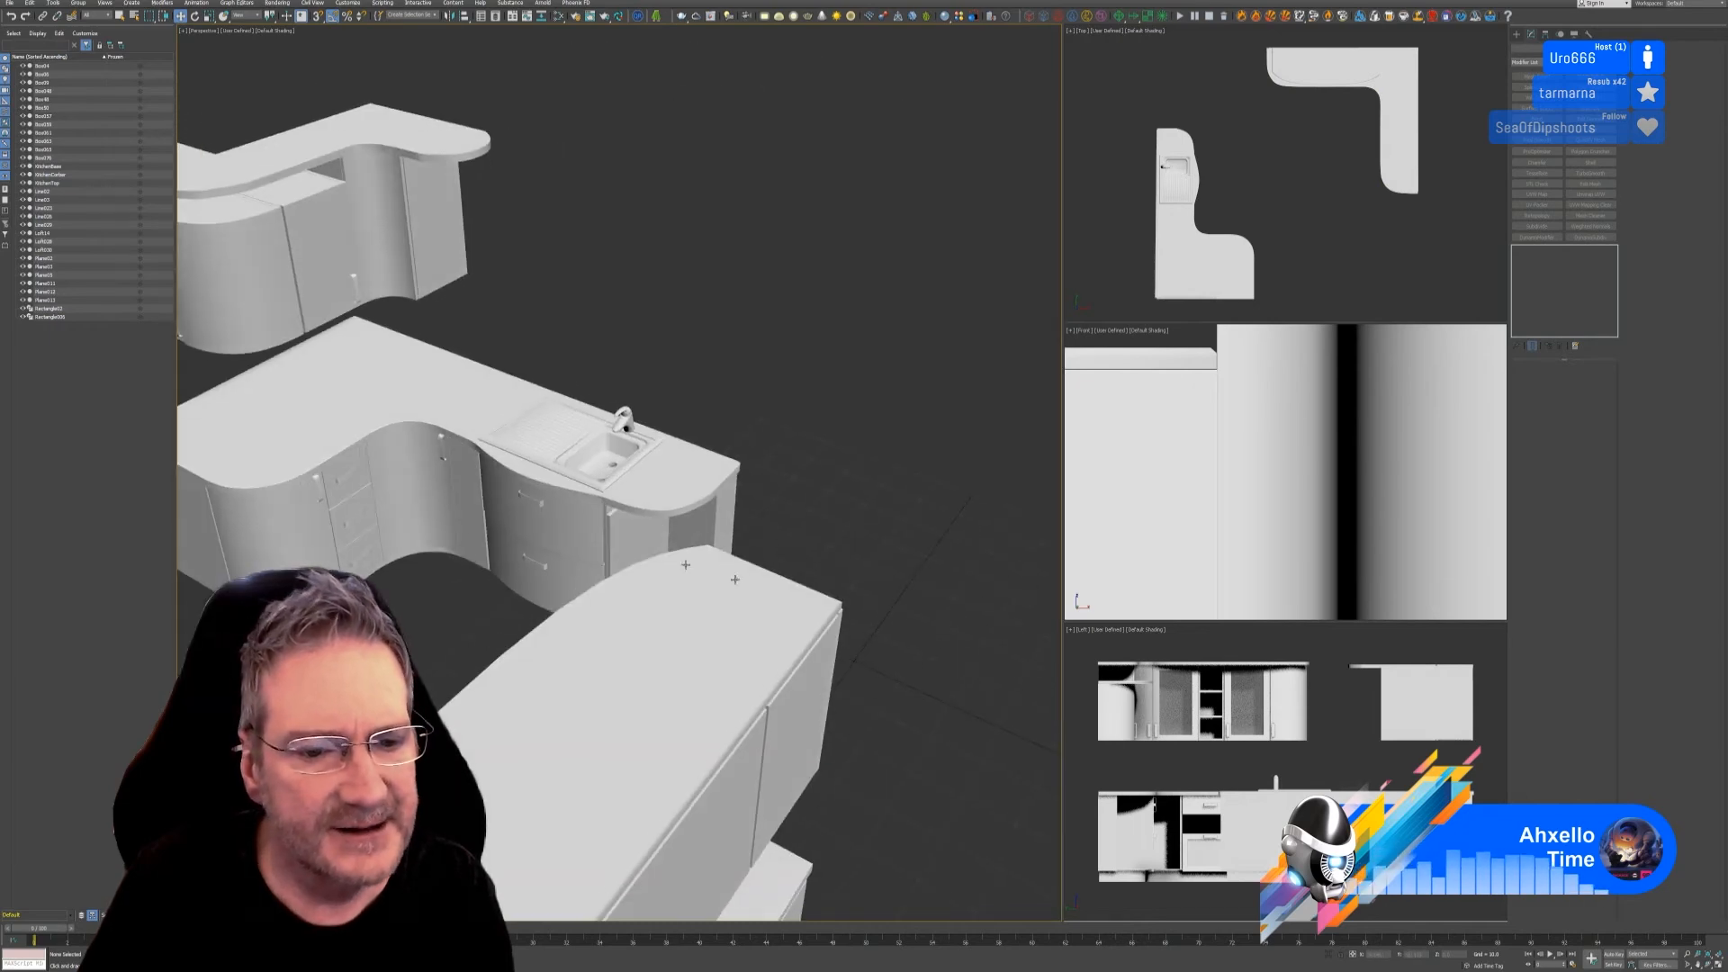
middle_click_drag(510, 528, 657, 487)
scroll(572, 511, "up", 8)
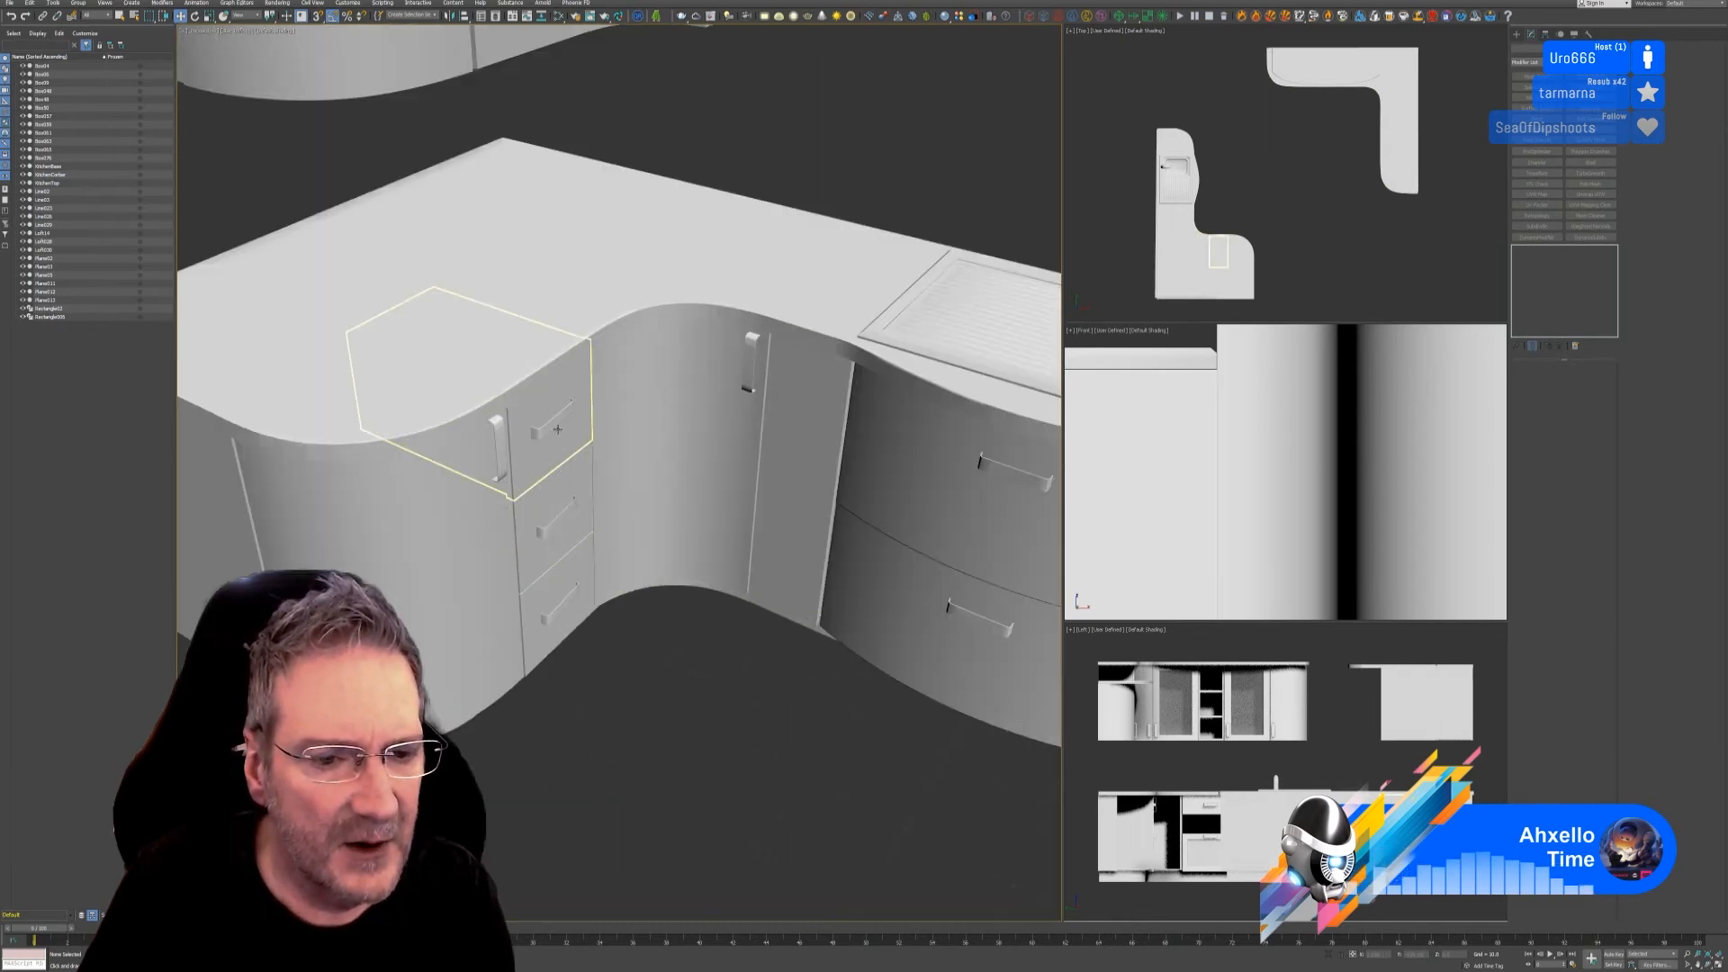
left_click(572, 511)
key("Delete")
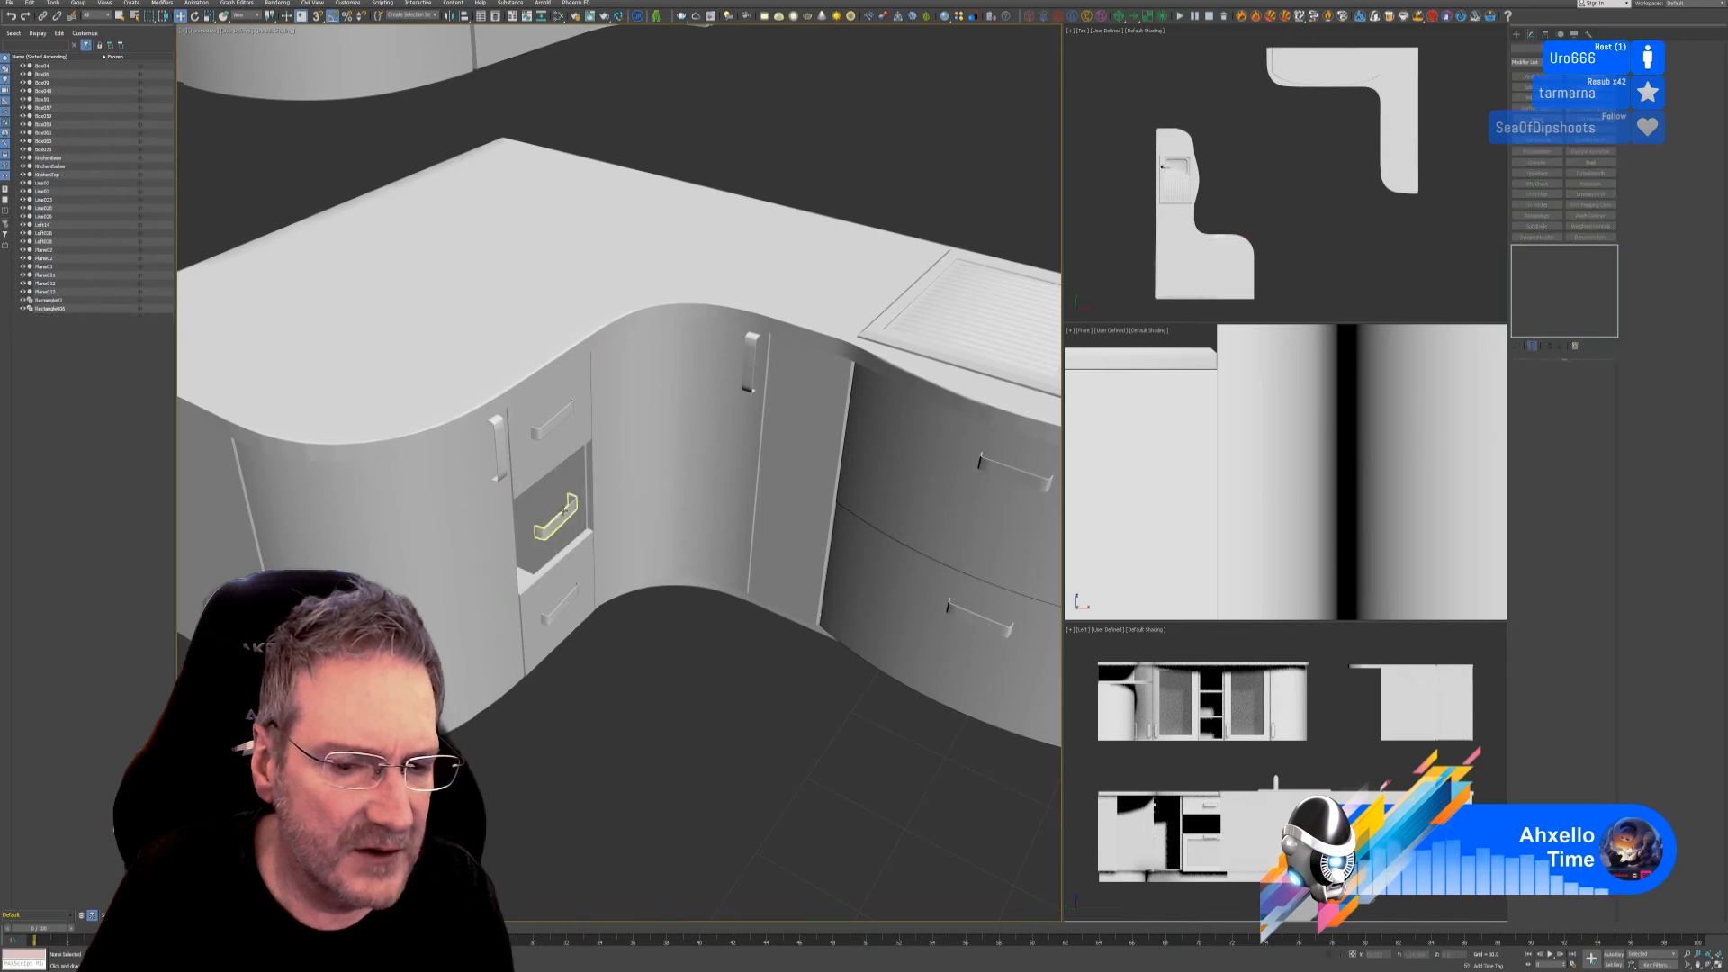
left_click(563, 511)
key("Delete")
left_click(563, 589)
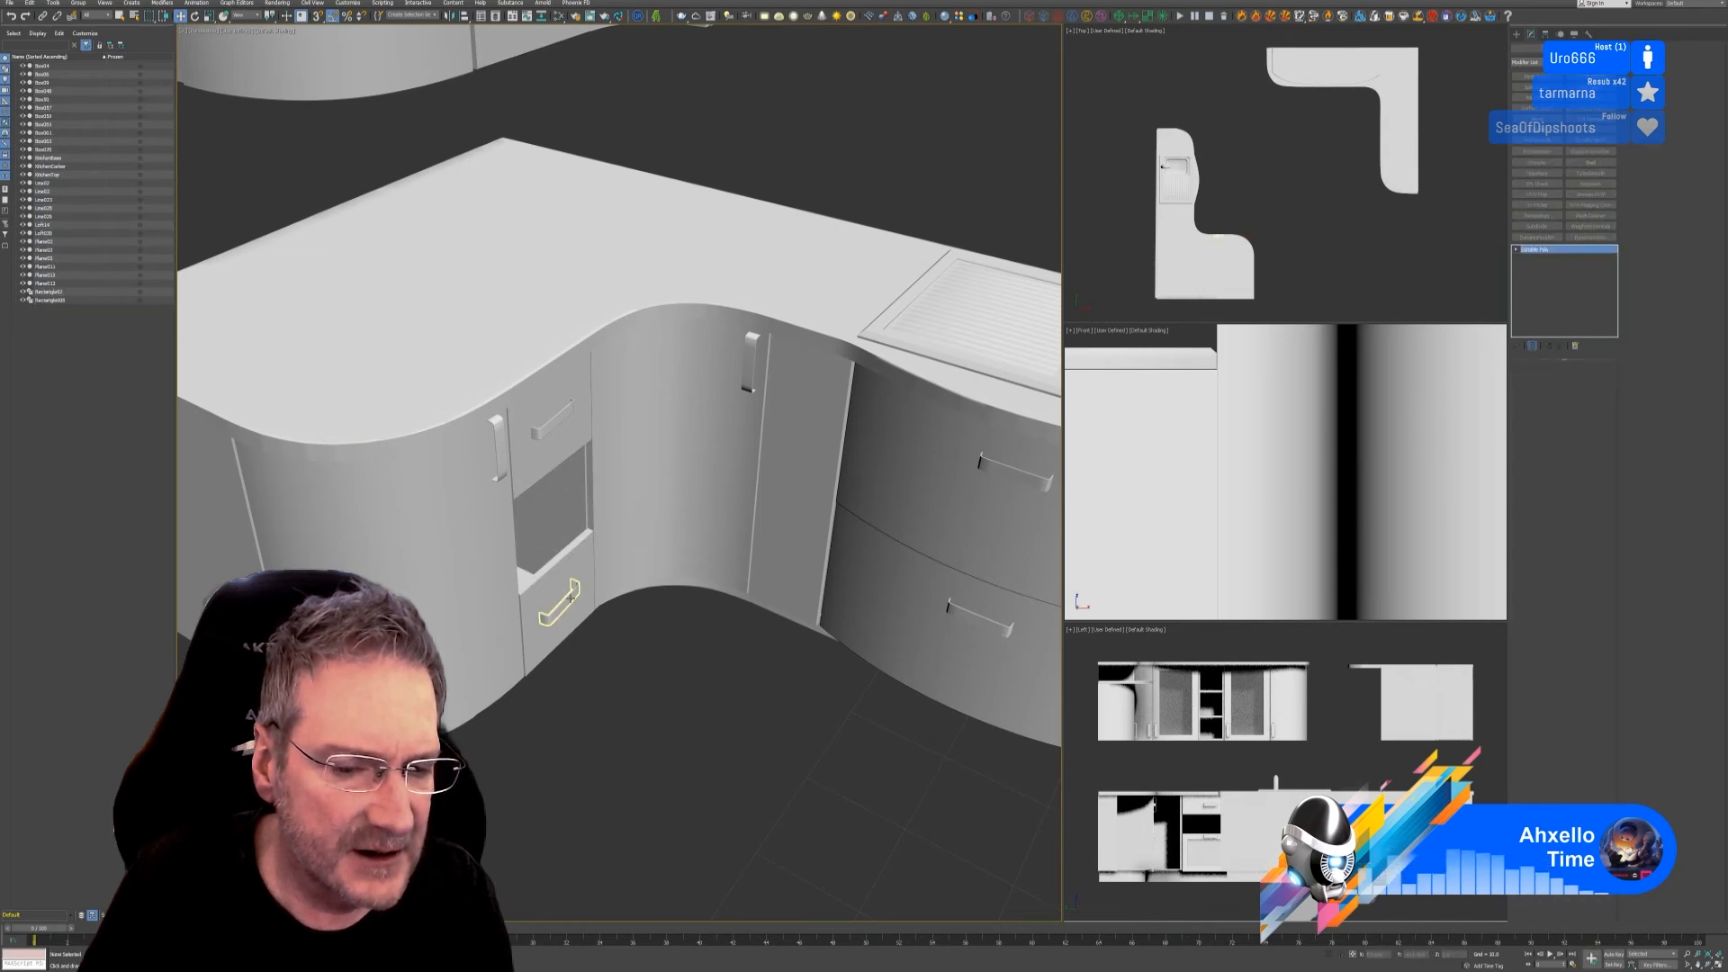
key("Delete")
left_click(564, 585)
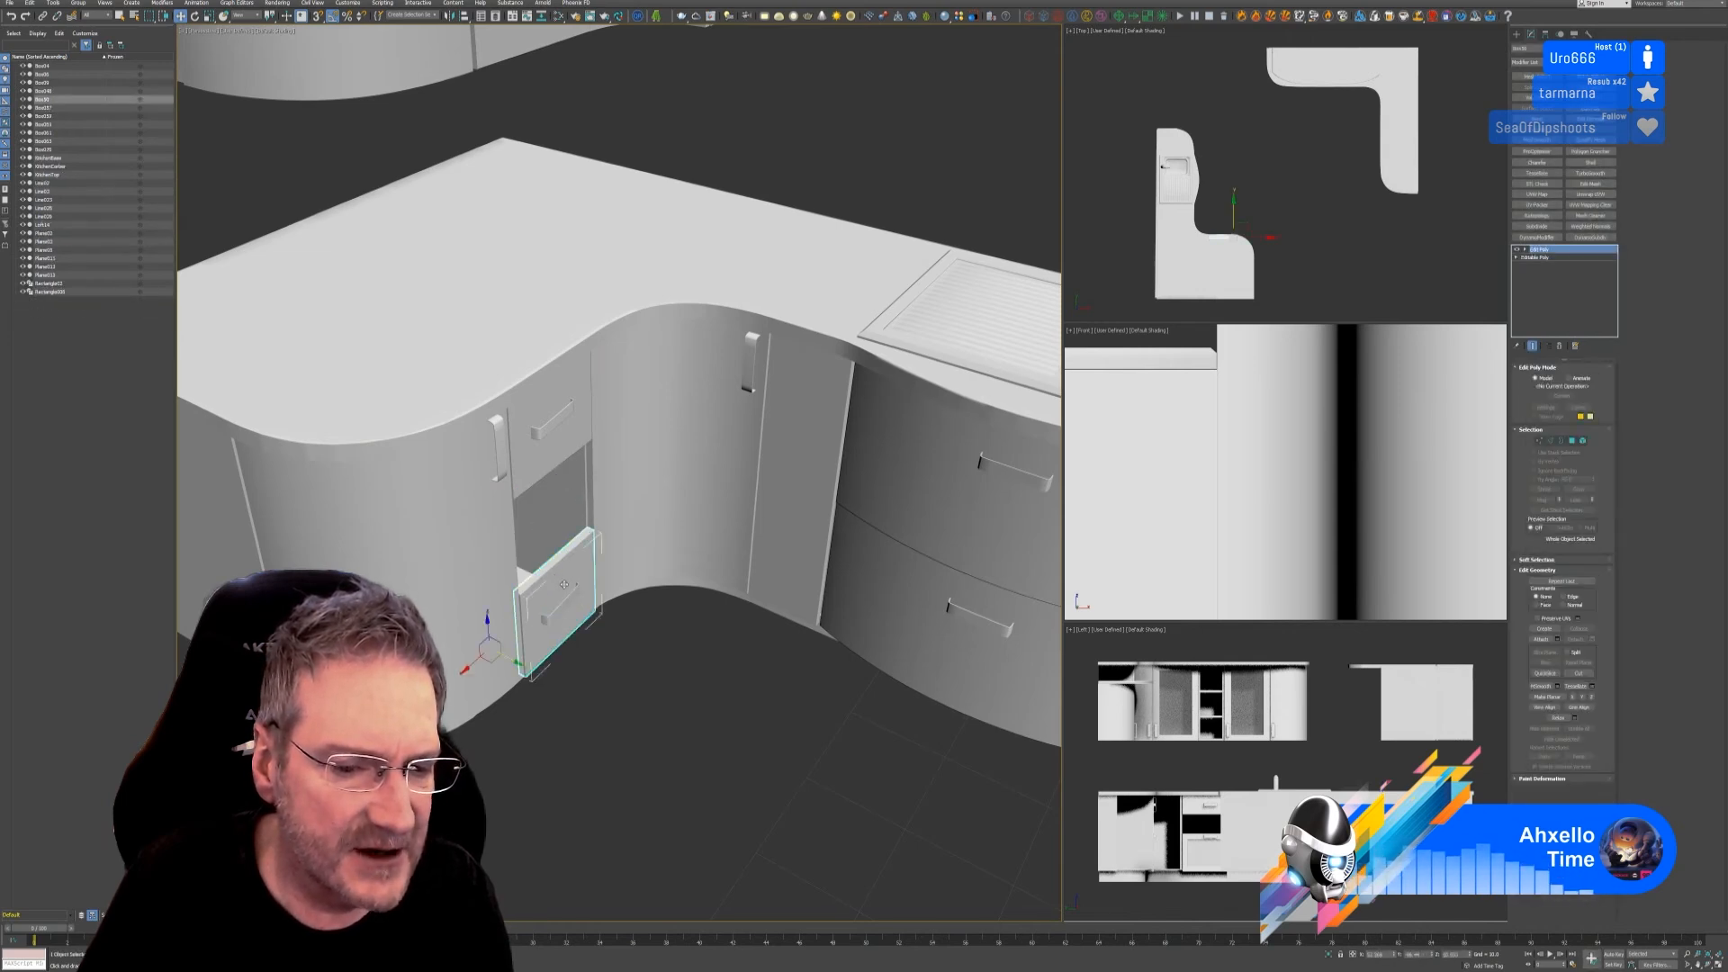
key("Delete")
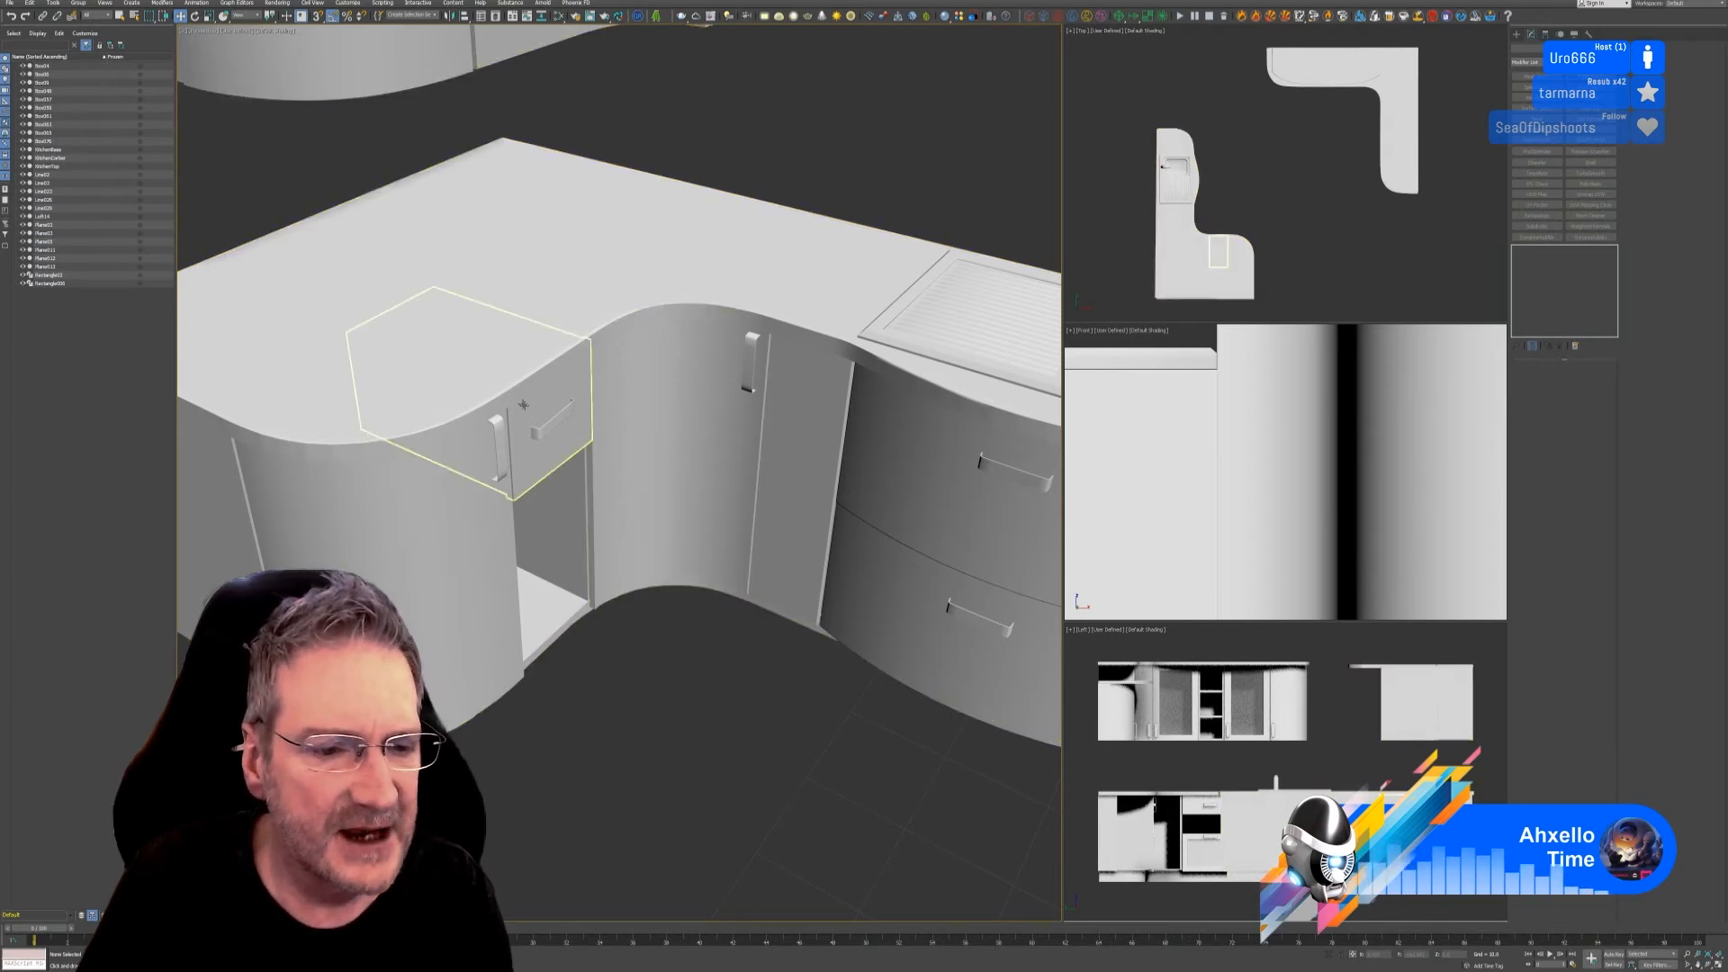
Step: Save the kitchen scene as a new file in the existing project folder
scroll(664, 342, "down", 3)
middle_click_drag(727, 170, 719, 291)
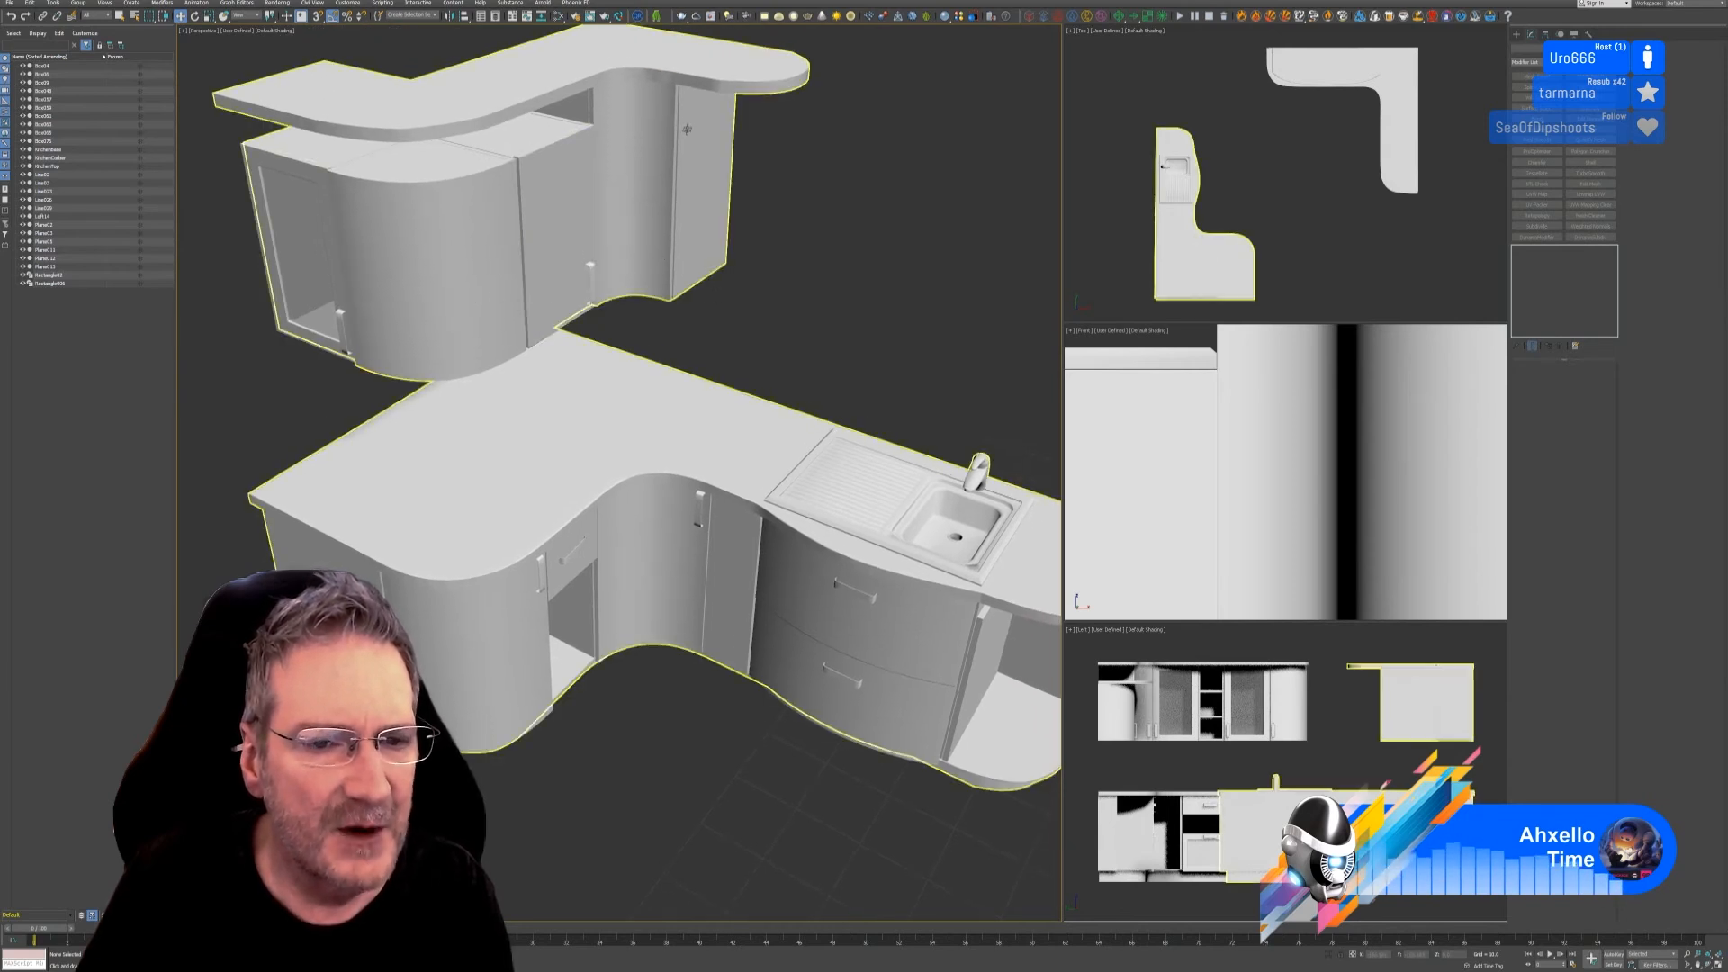
scroll(709, 564, "down", 3)
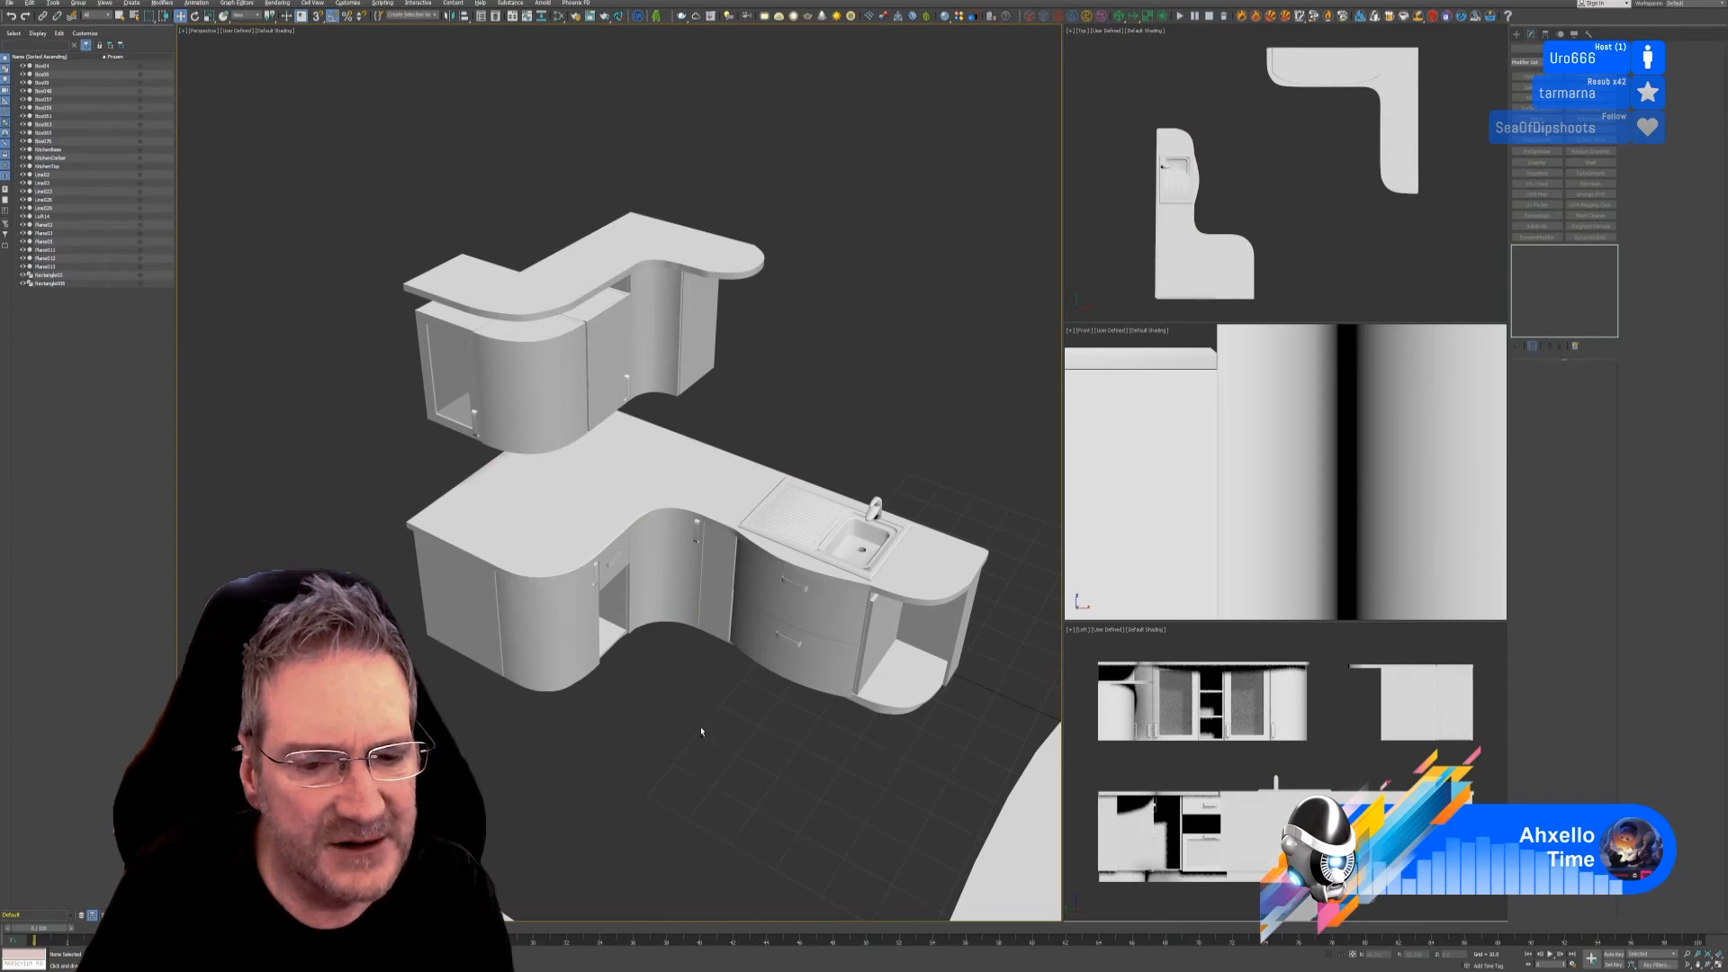
middle_click_drag(701, 731, 602, 454, "alt")
scroll(706, 739, "down", 3)
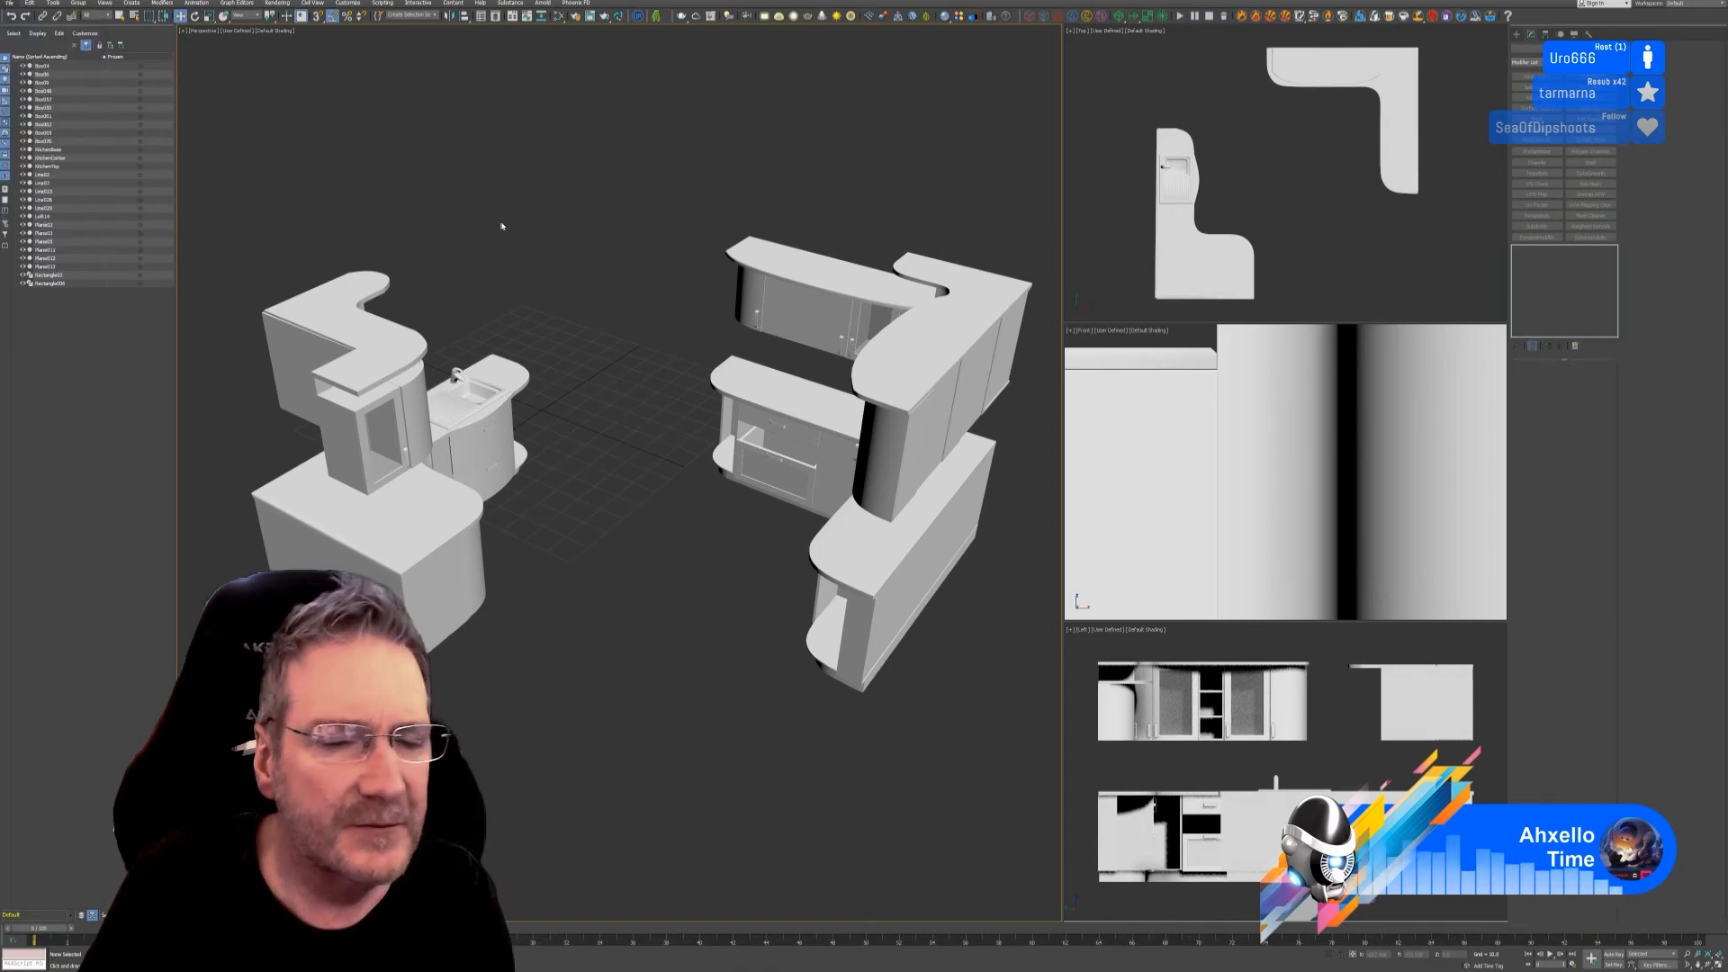
key("ctrl+shift+s")
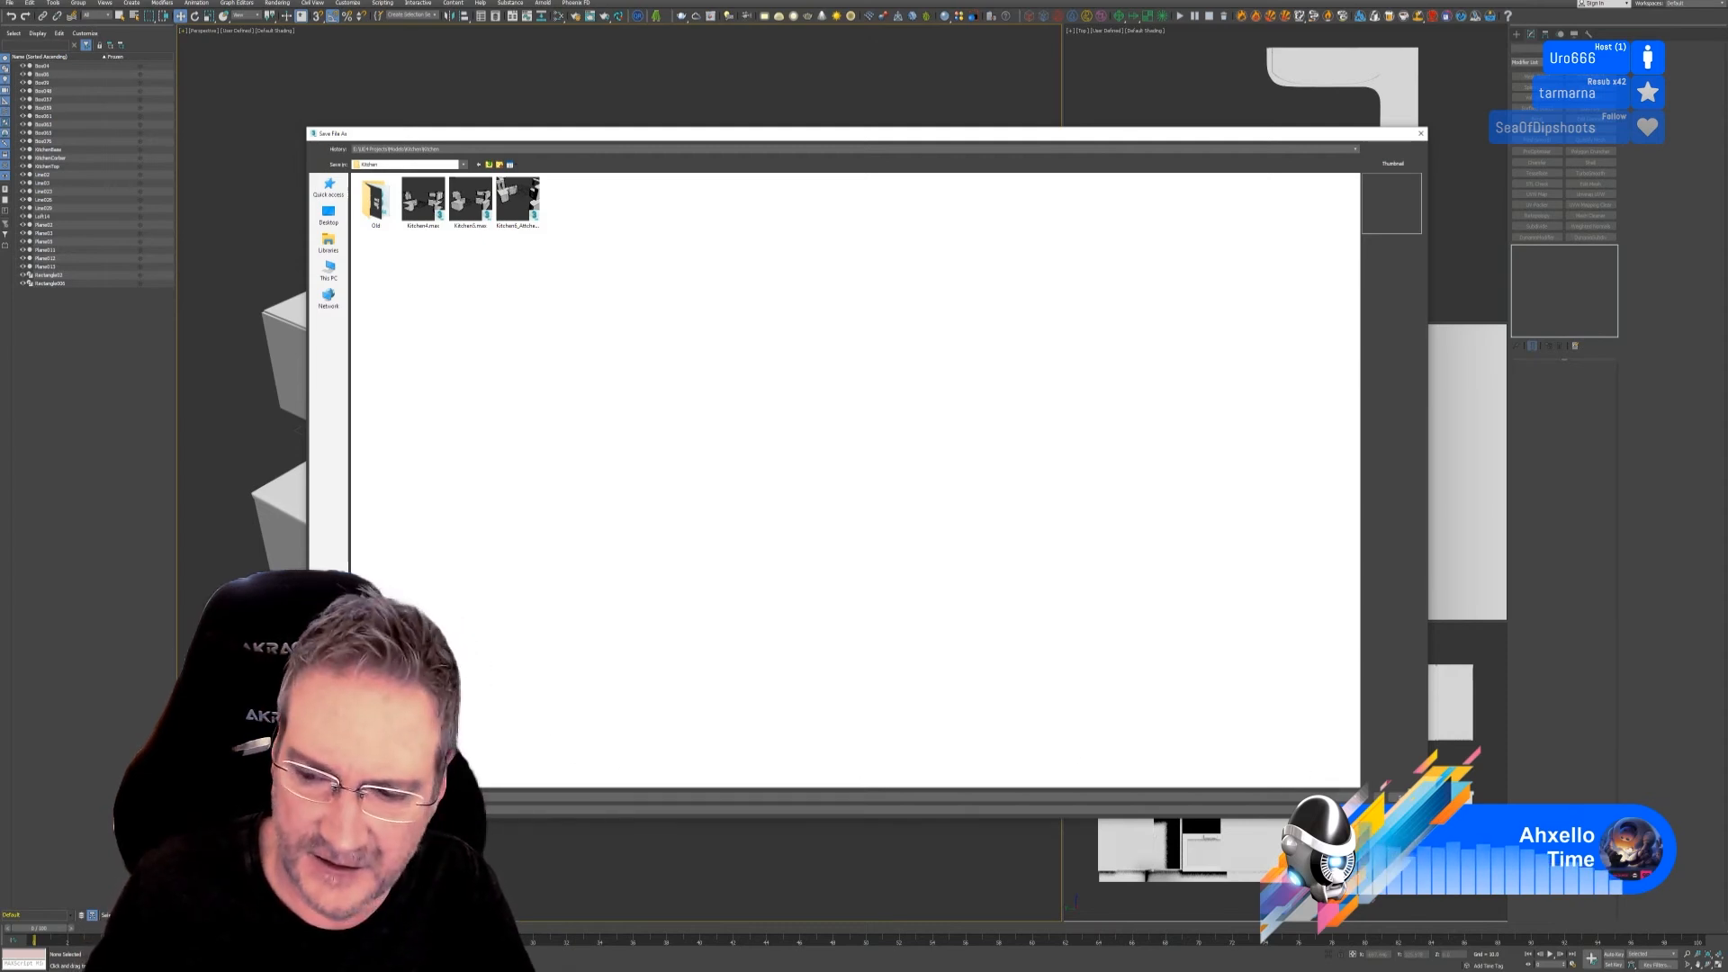
left_click(1396, 797)
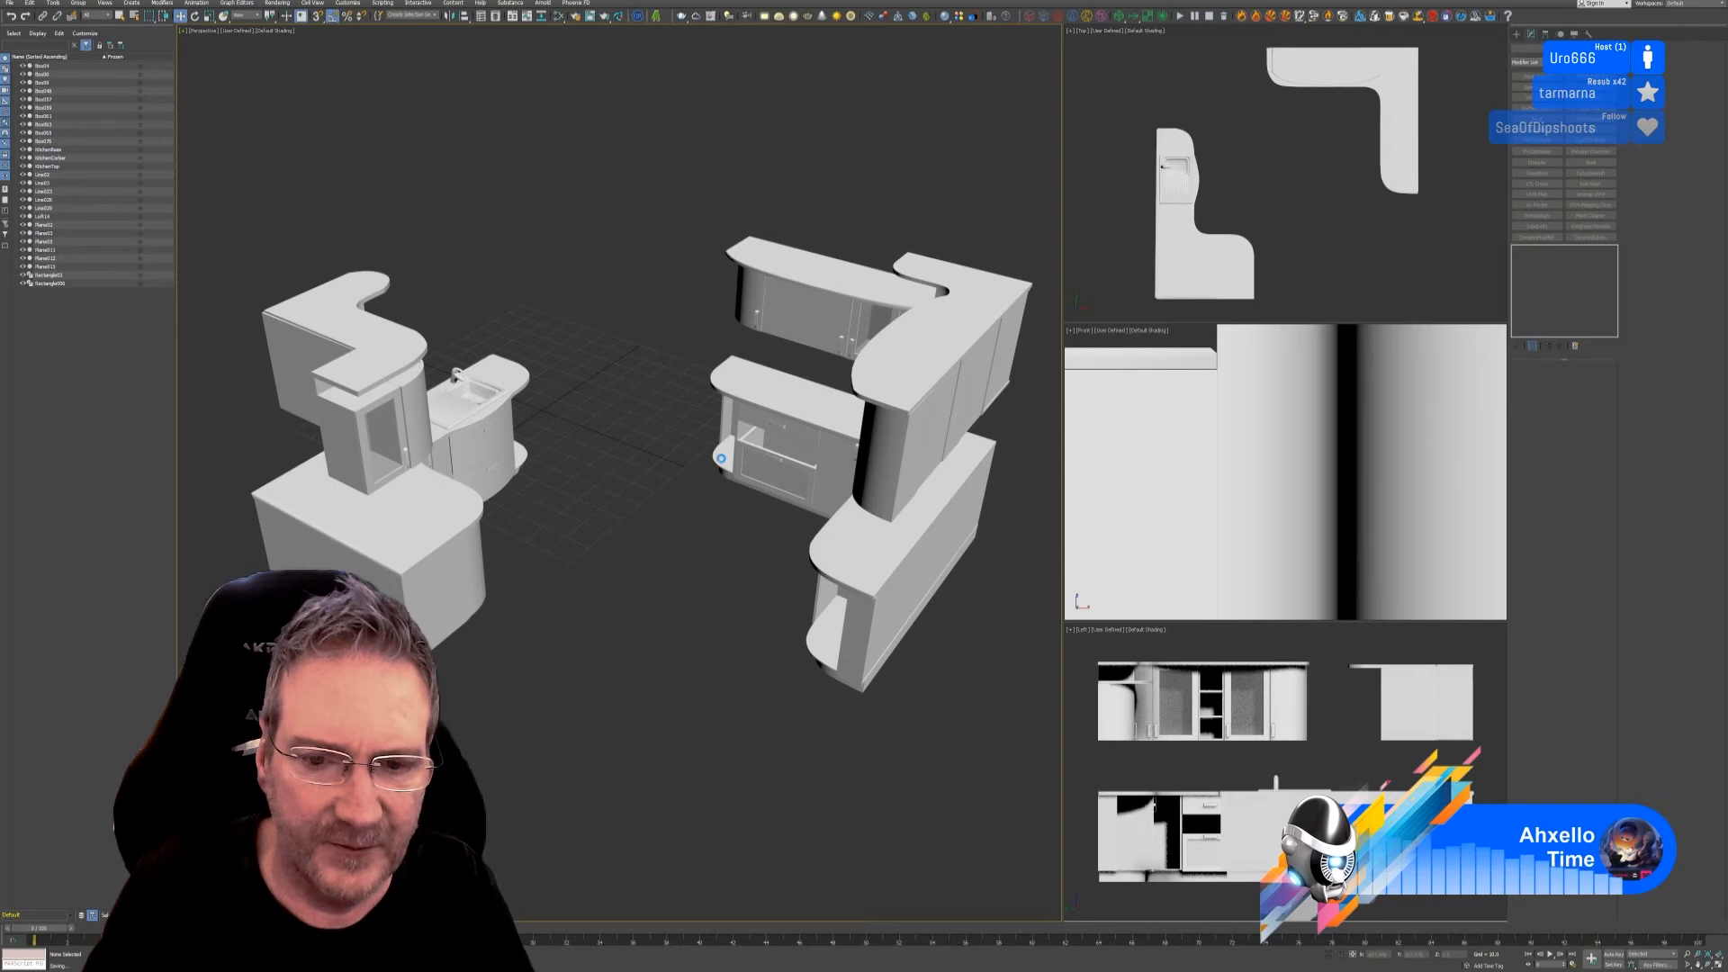
Step: Frame all the cabinets in the front view and examine the sink run's curved drawers, corner and open end unit
middle_click_drag(617, 551, 630, 549)
scroll(1238, 560, "down", 10)
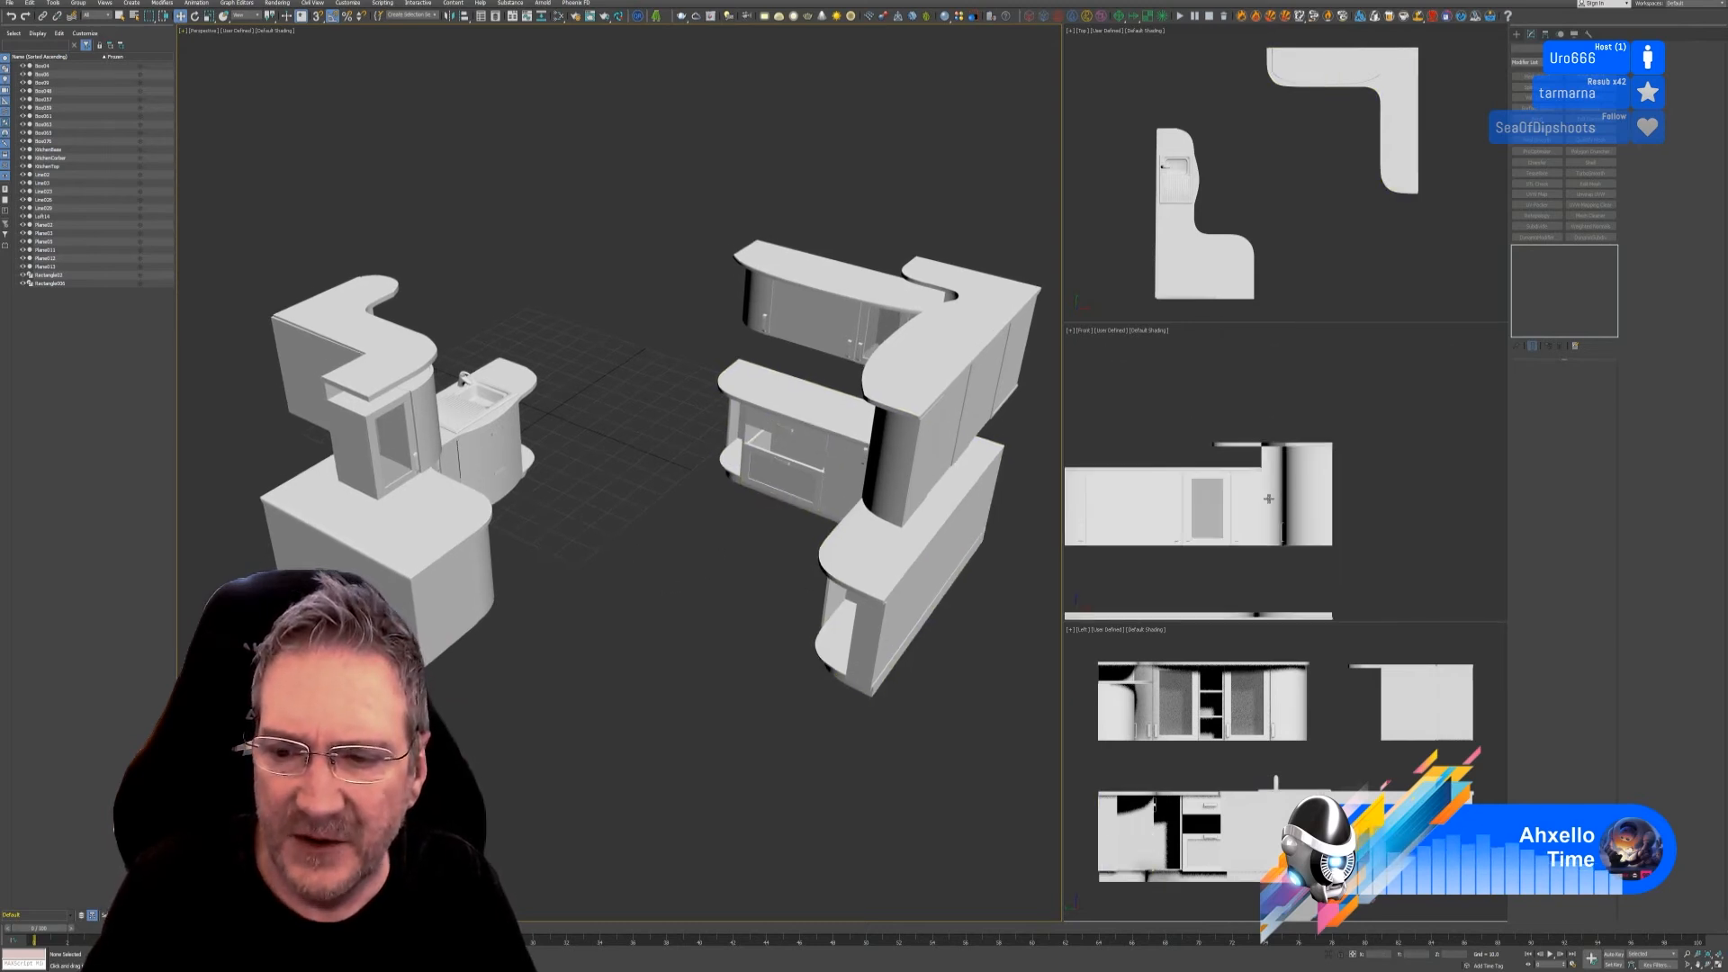
middle_click_drag(1238, 560, 1343, 487)
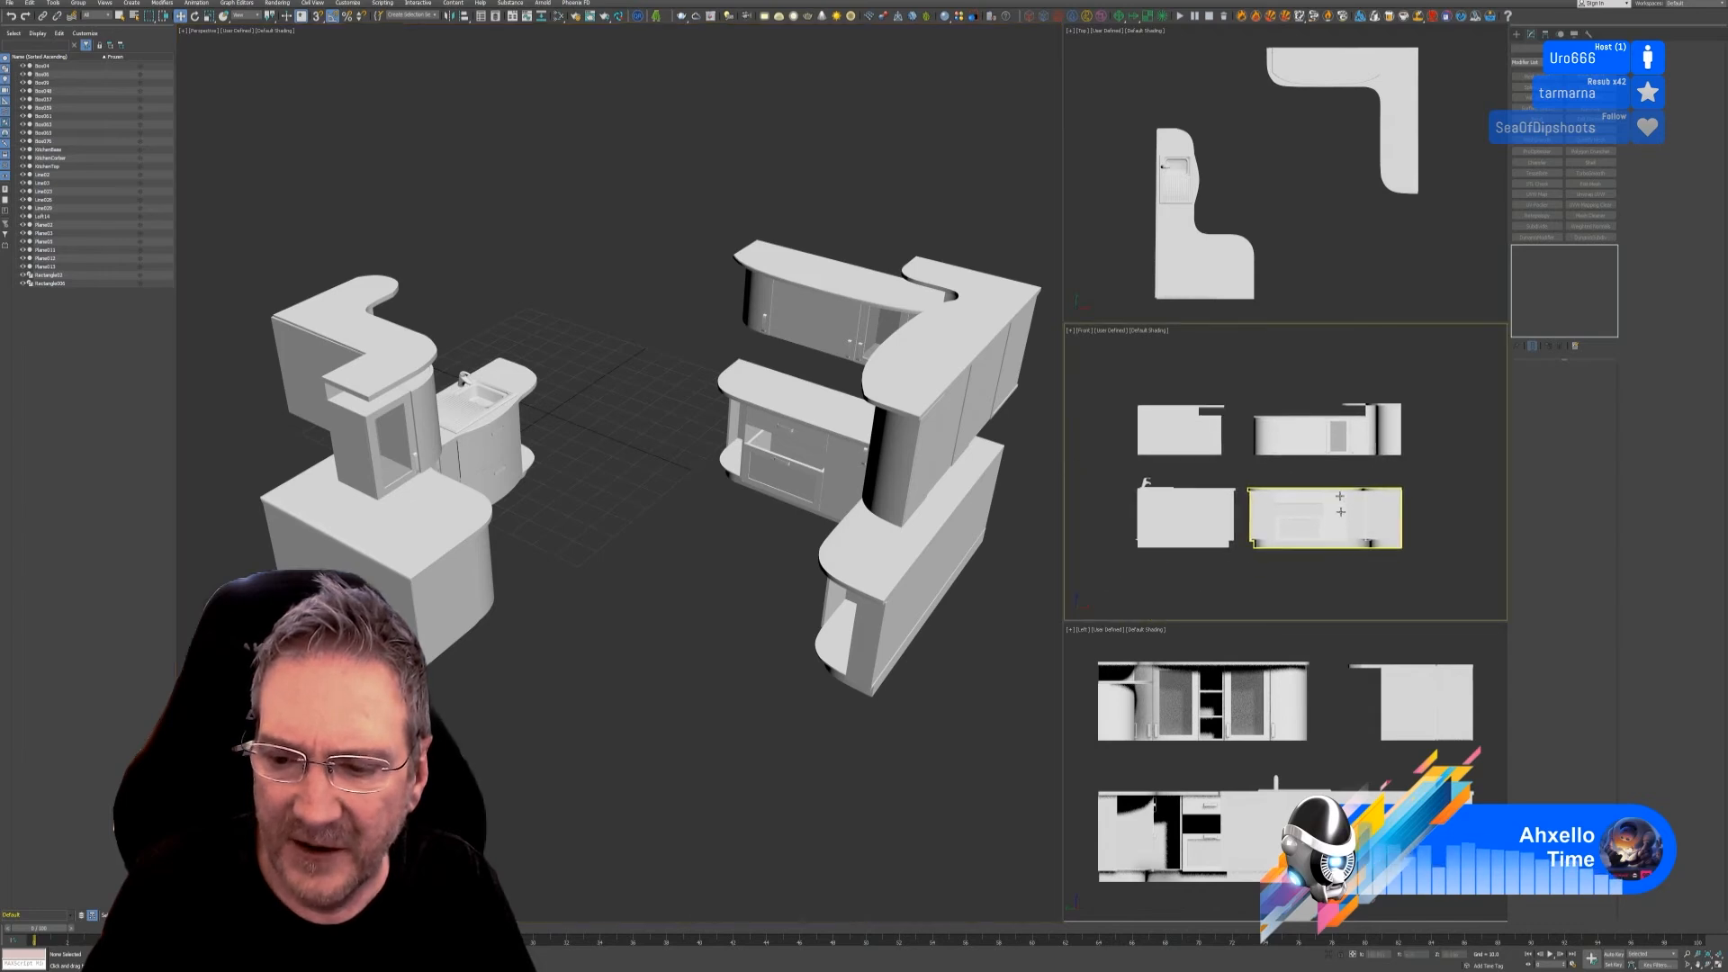
middle_click_drag(590, 477, 577, 455)
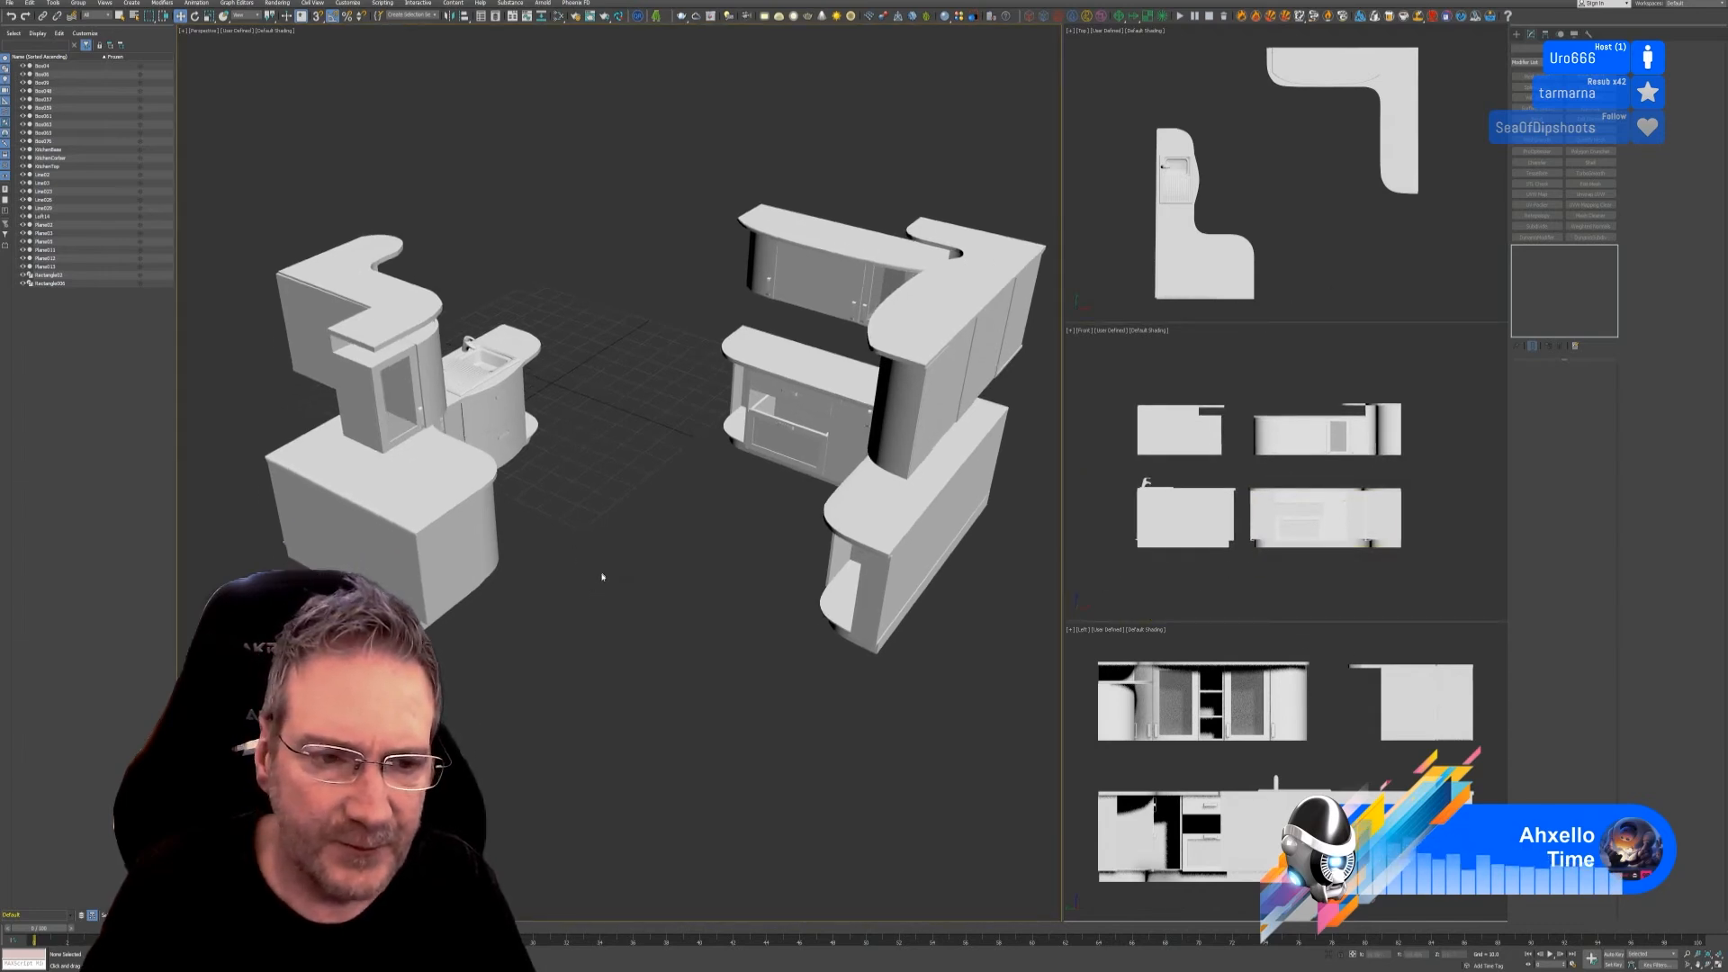
middle_click_drag(602, 576, 590, 564, "alt")
middle_click_drag(594, 488, 583, 513)
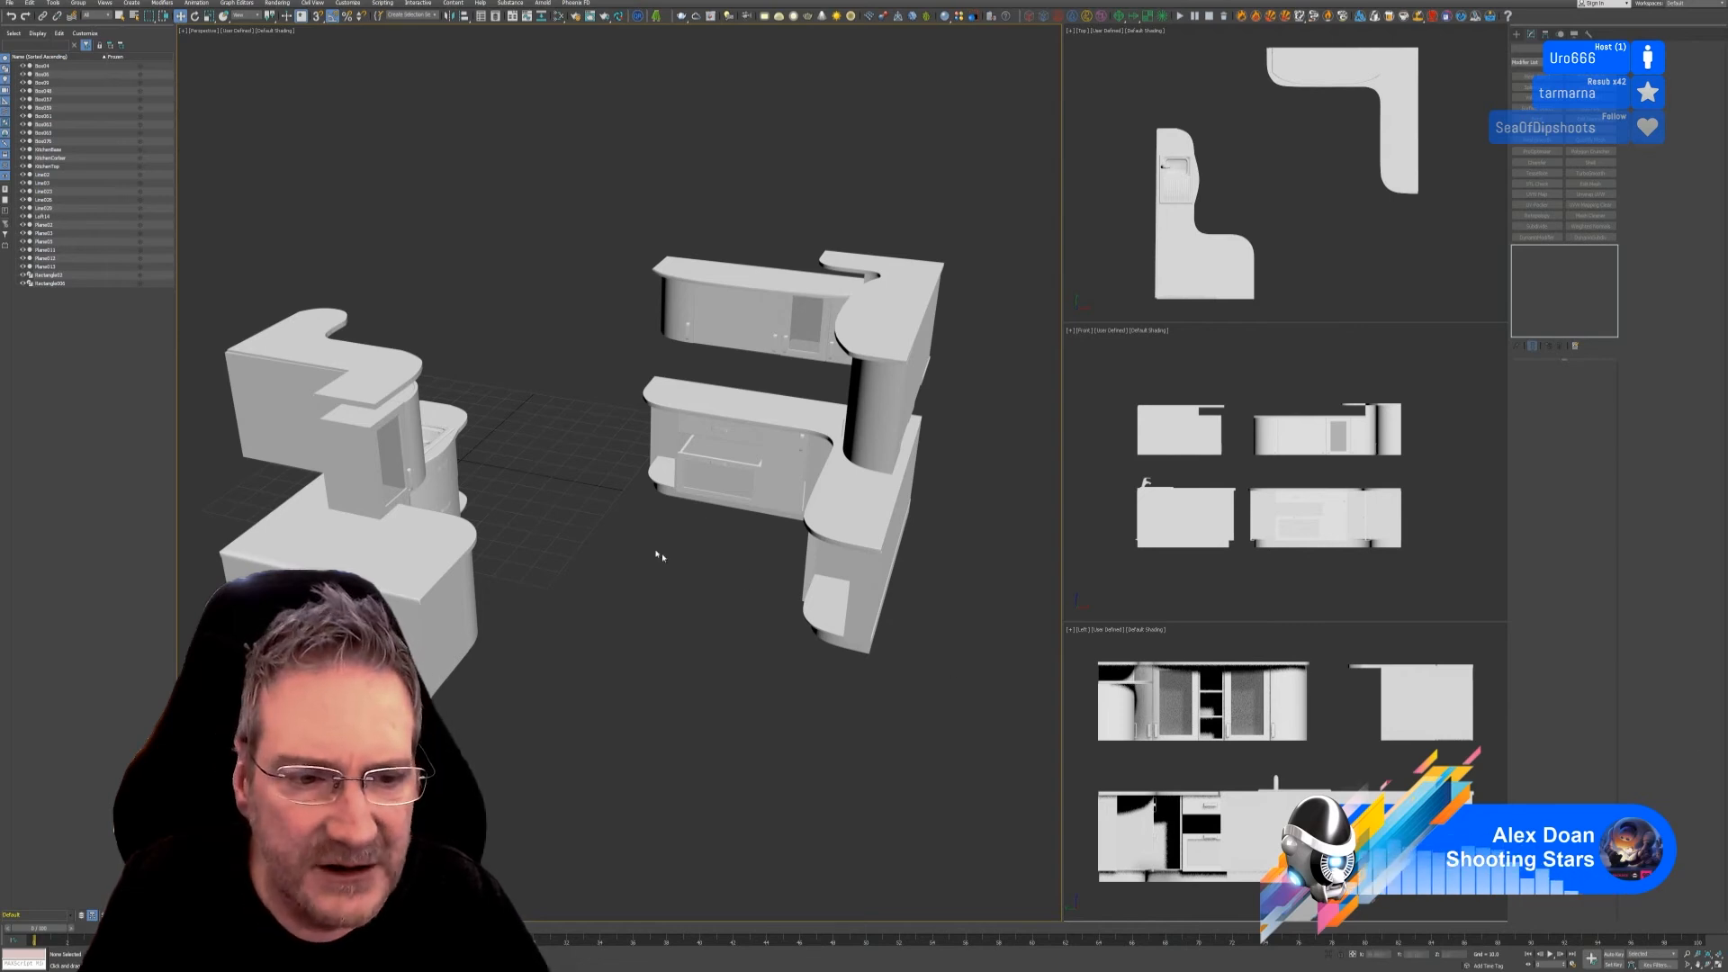
middle_click_drag(588, 545, 558, 544, "alt")
scroll(544, 389, "up", 5)
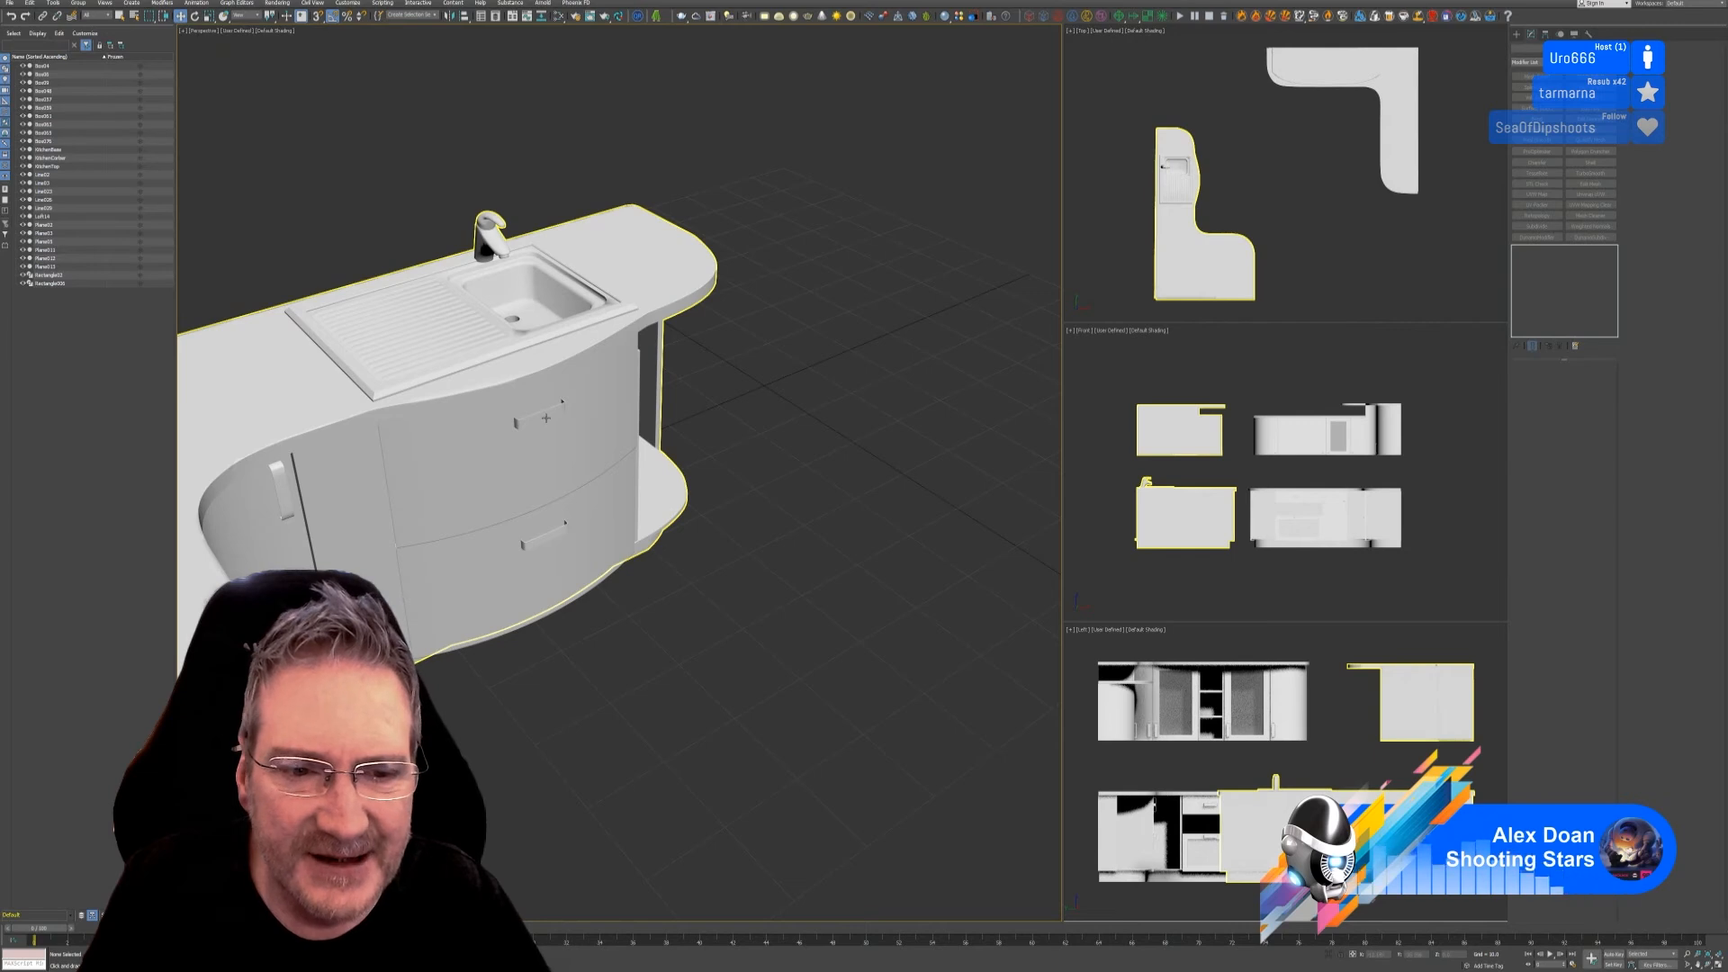
middle_click_drag(725, 656, 605, 447, "alt")
scroll(739, 595, "down", 3)
middle_click_drag(684, 696, 675, 697, "alt")
middle_click_drag(783, 691, 571, 590, "alt")
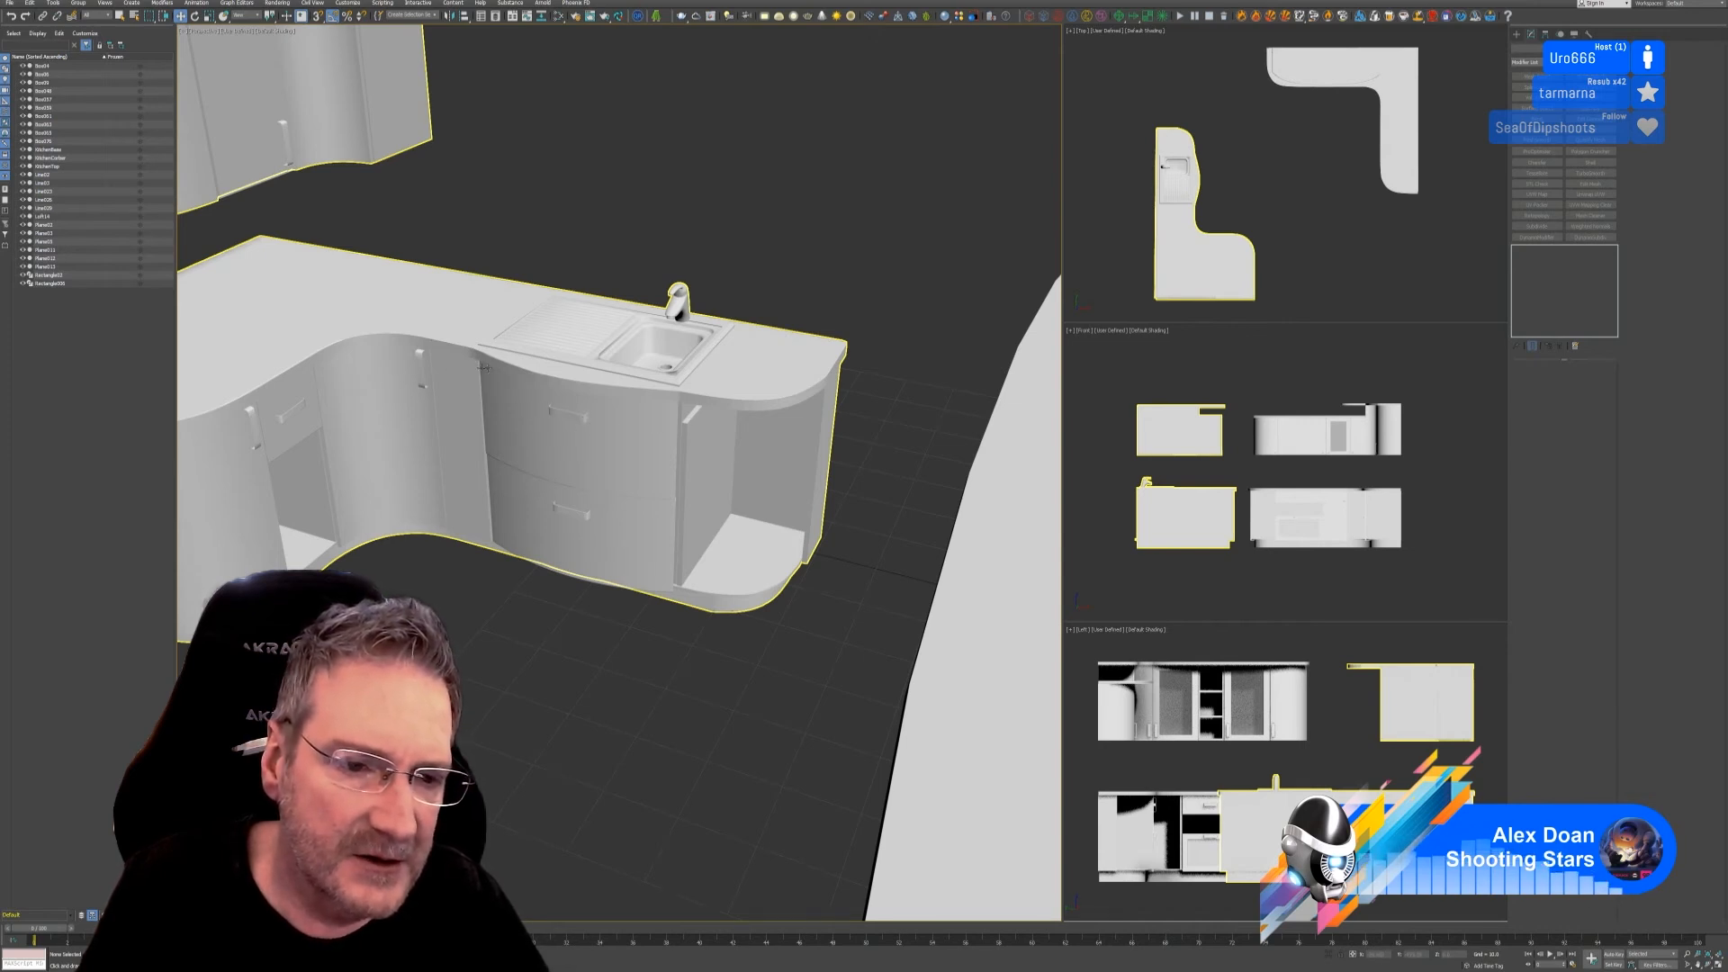
Step: Delete the handle from the upper curved drawer below the sink, using element selection on the corner kitchen mesh
left_click(619, 462)
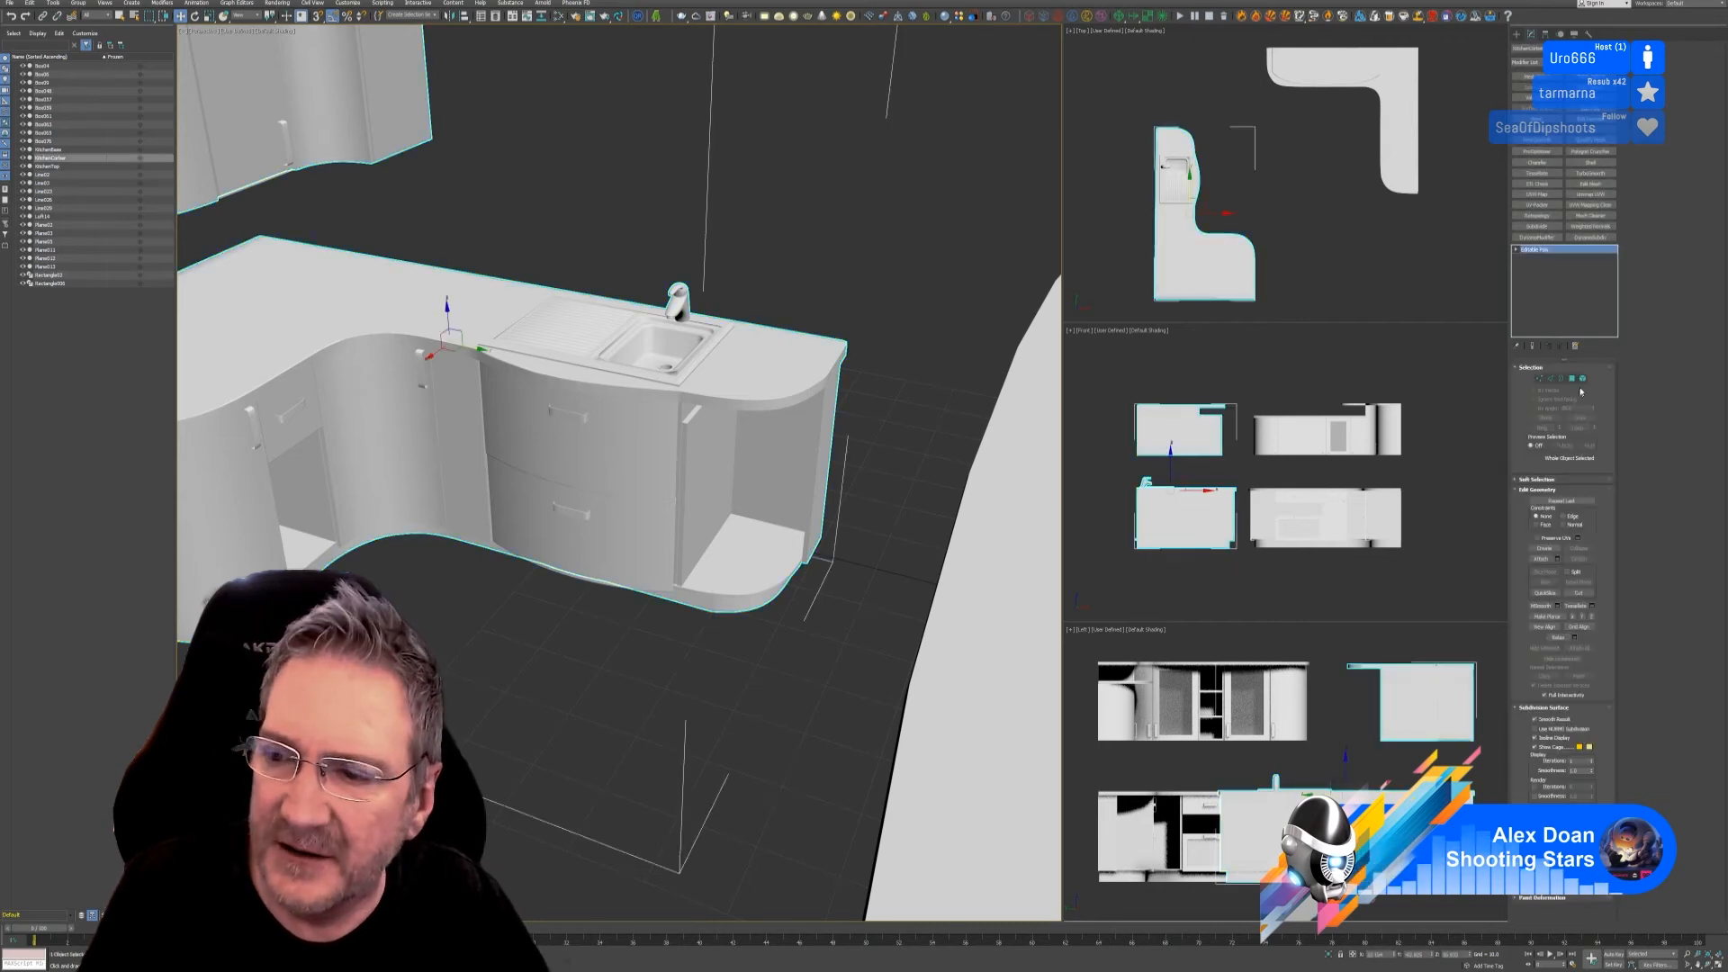
left_click(1583, 380)
left_click(580, 416)
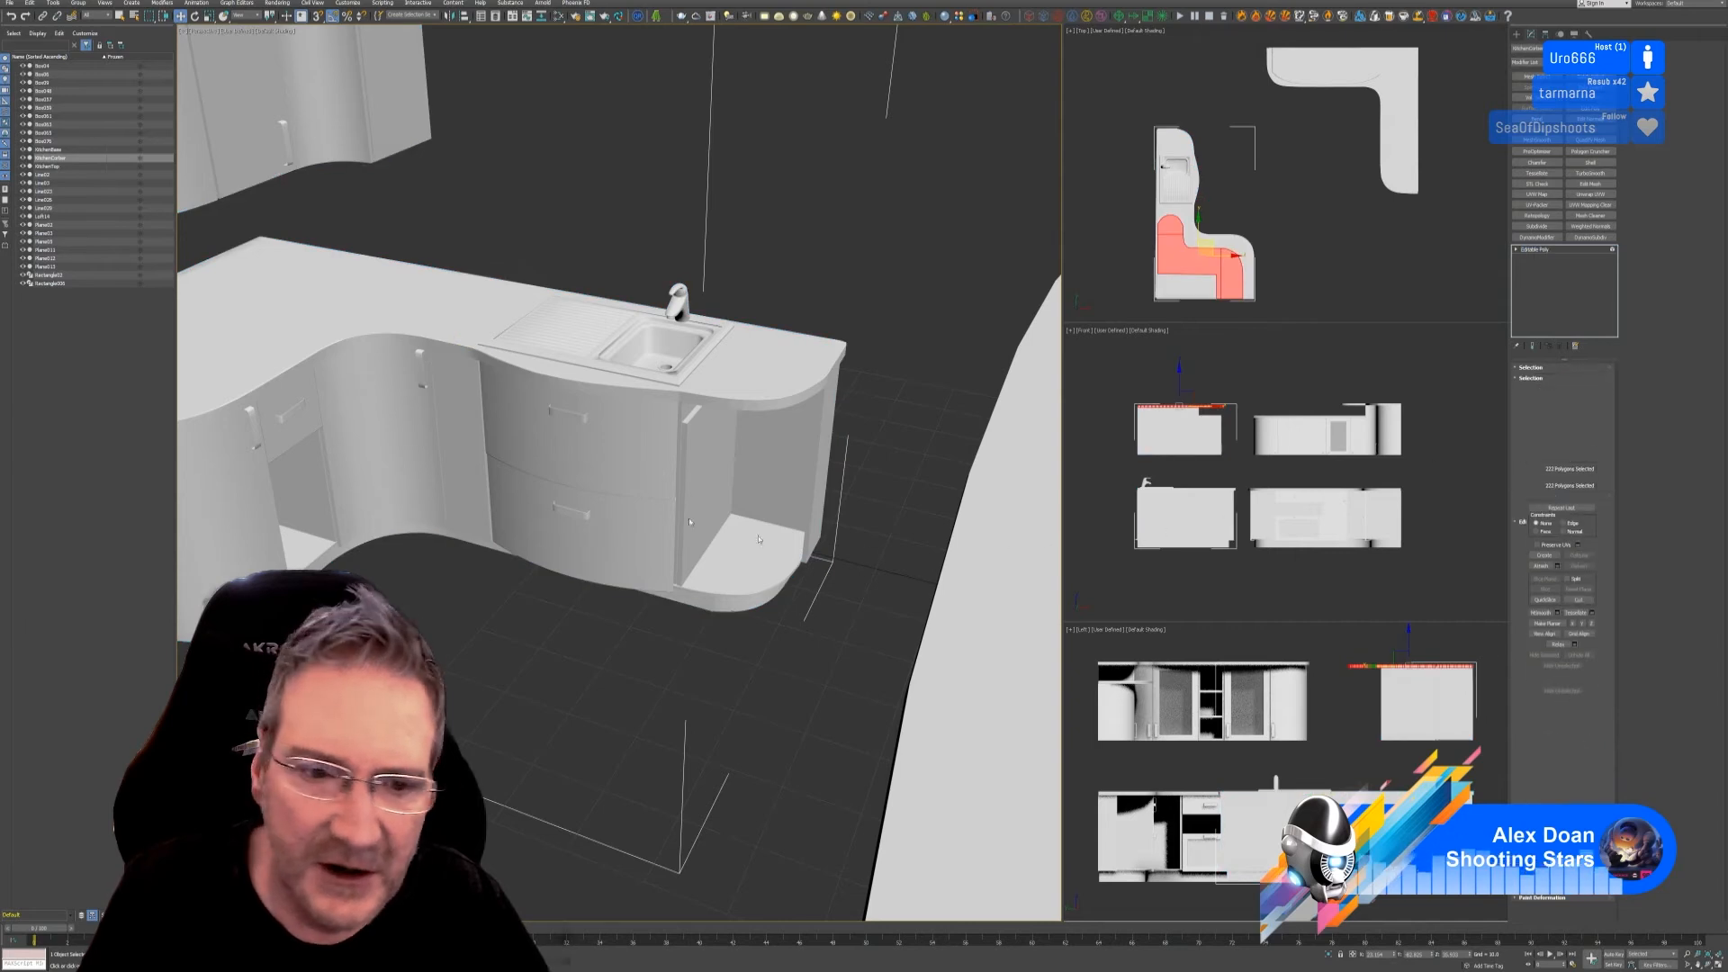
left_click(574, 414)
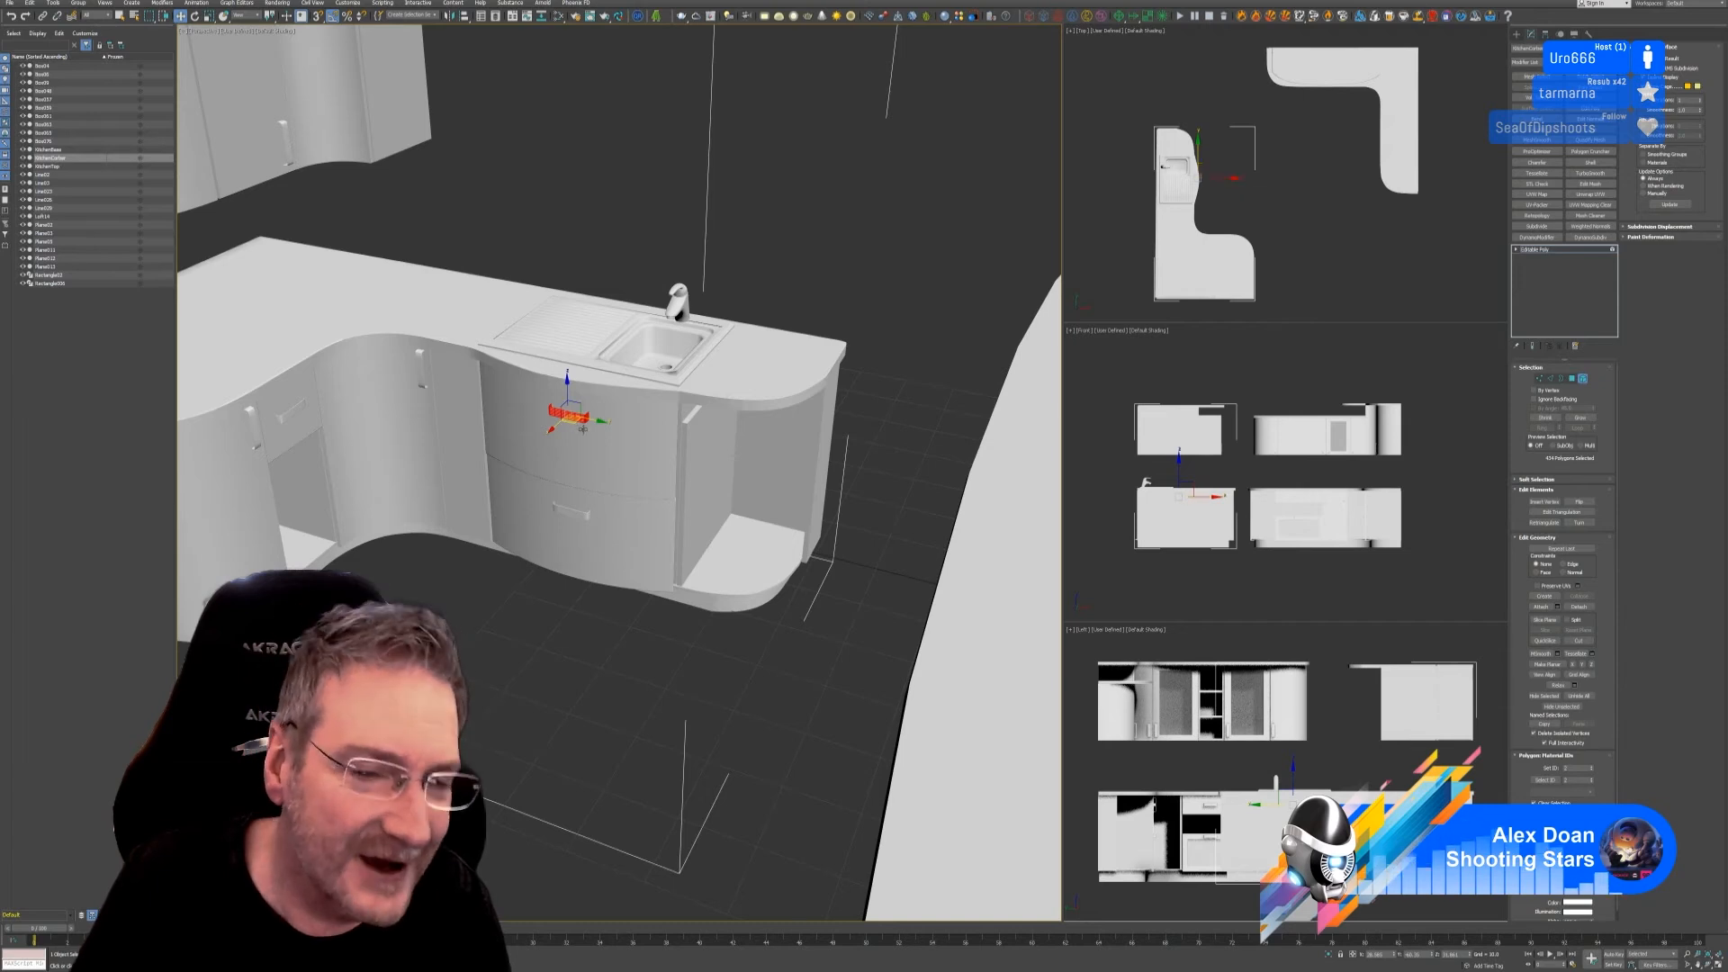
left_click(581, 426)
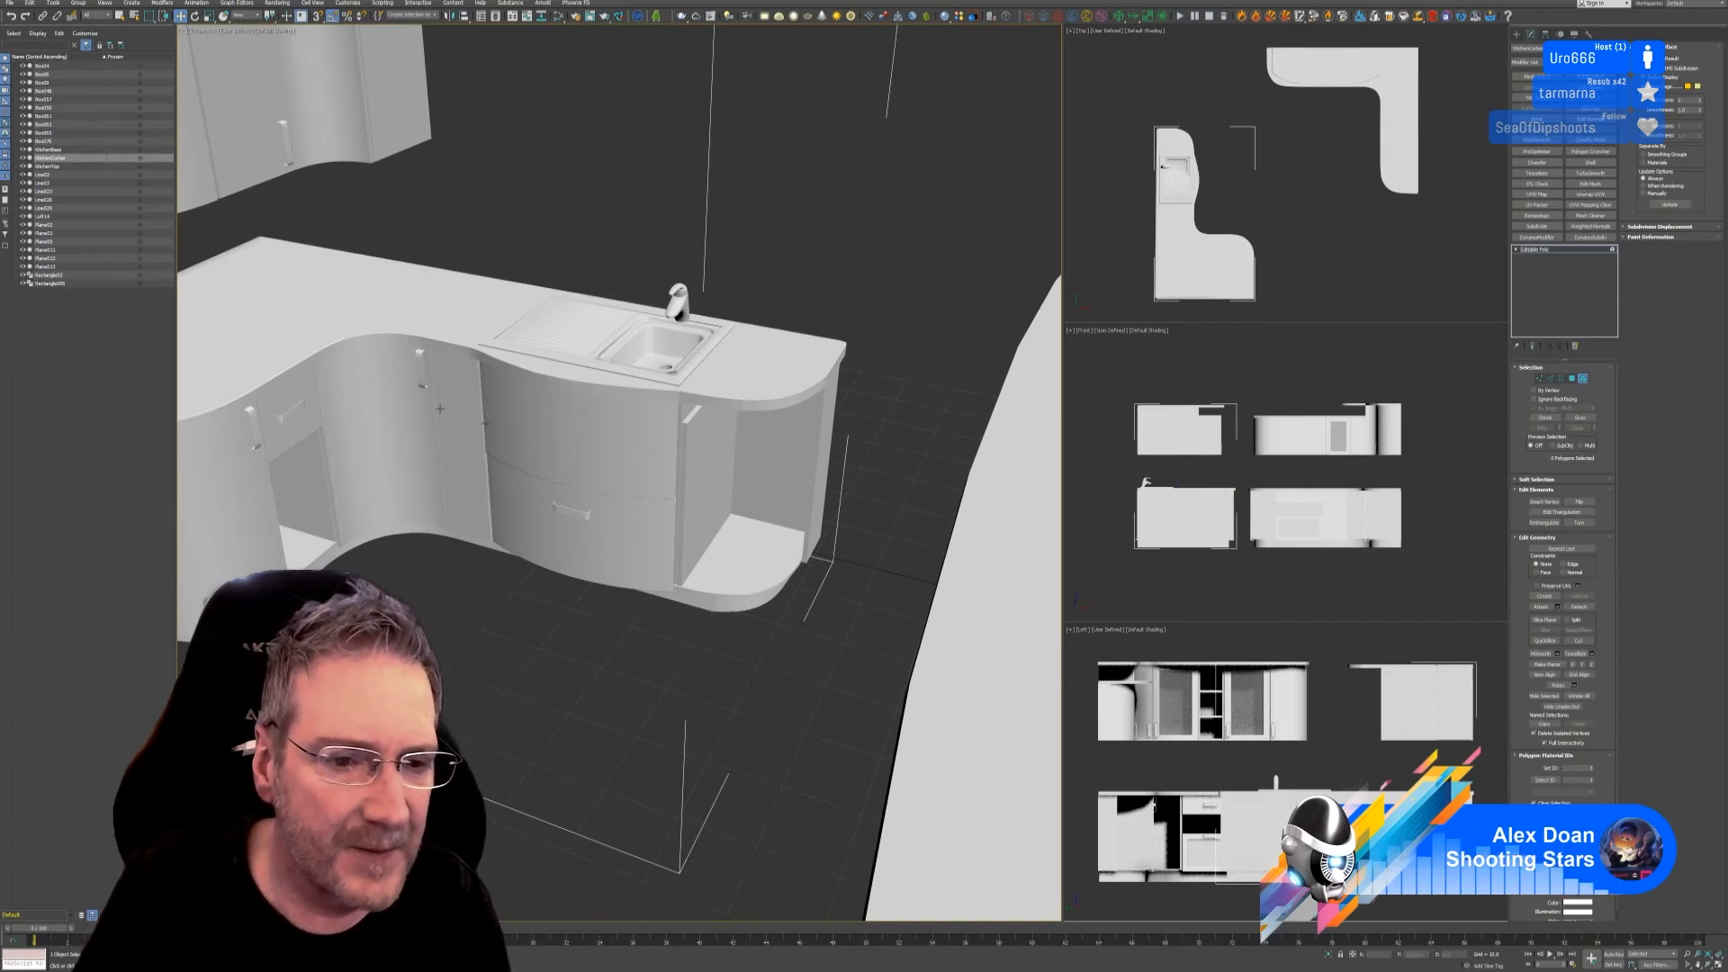
left_click(1582, 378)
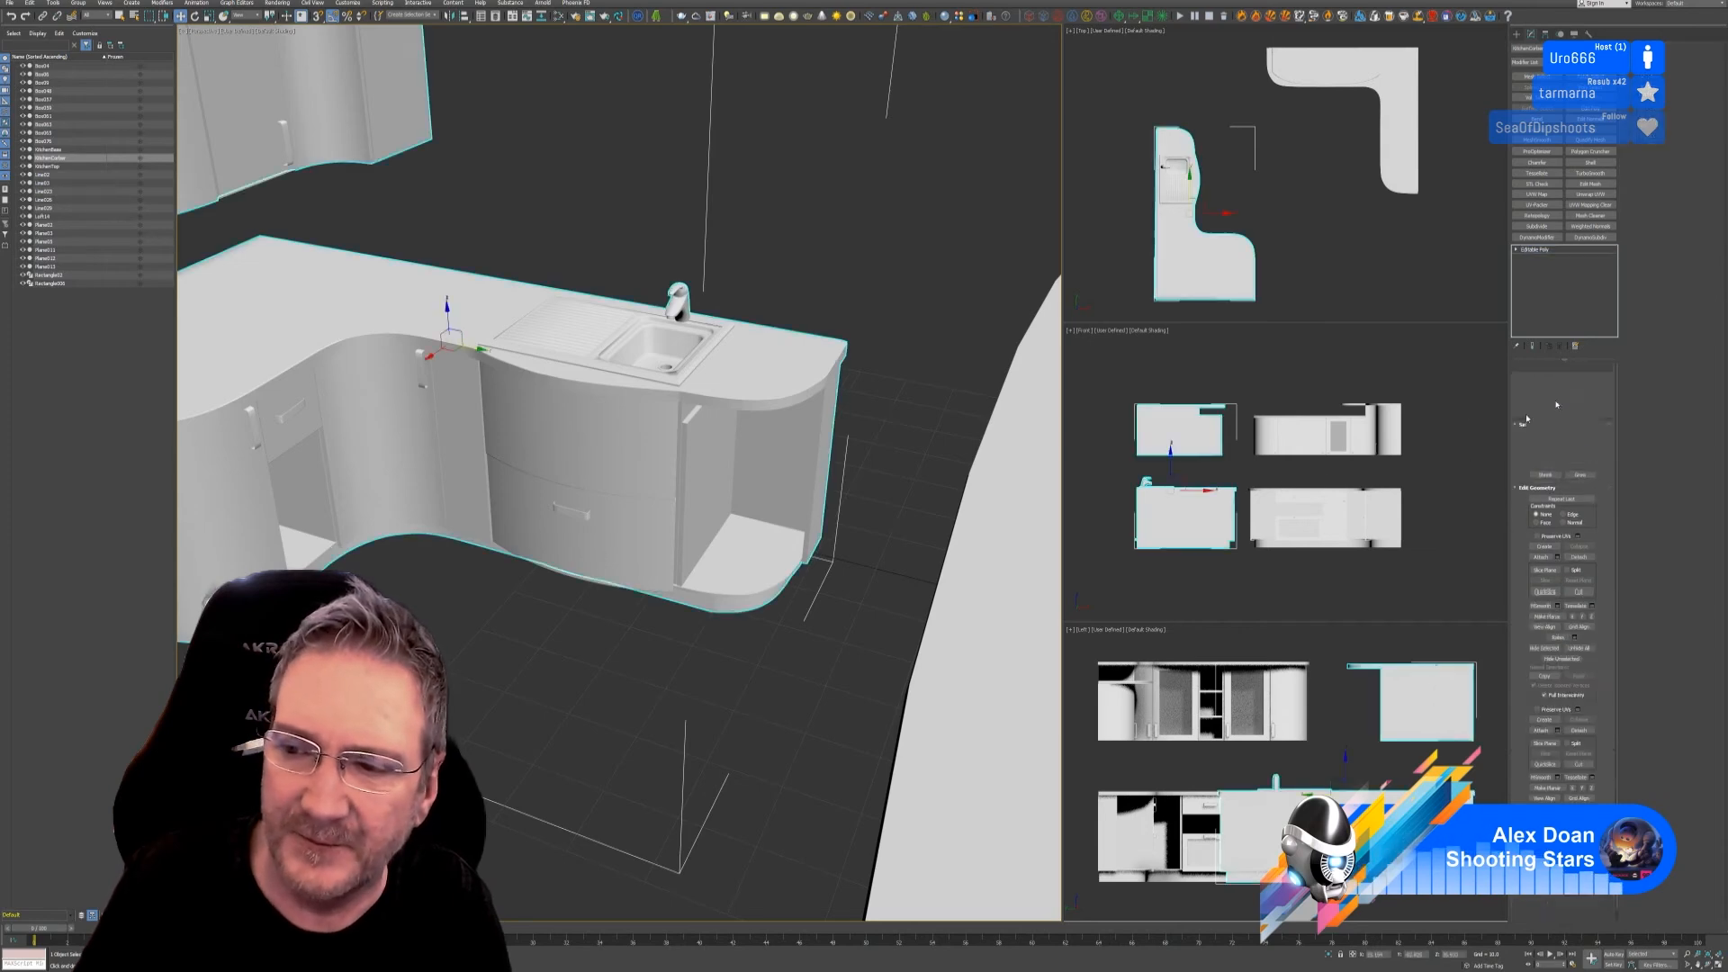
Step: Save the kitchen scene to its current file with the sink-run kitchen mesh framed in the perspective view
key("z")
middle_click_drag(490, 639, 547, 640, "alt")
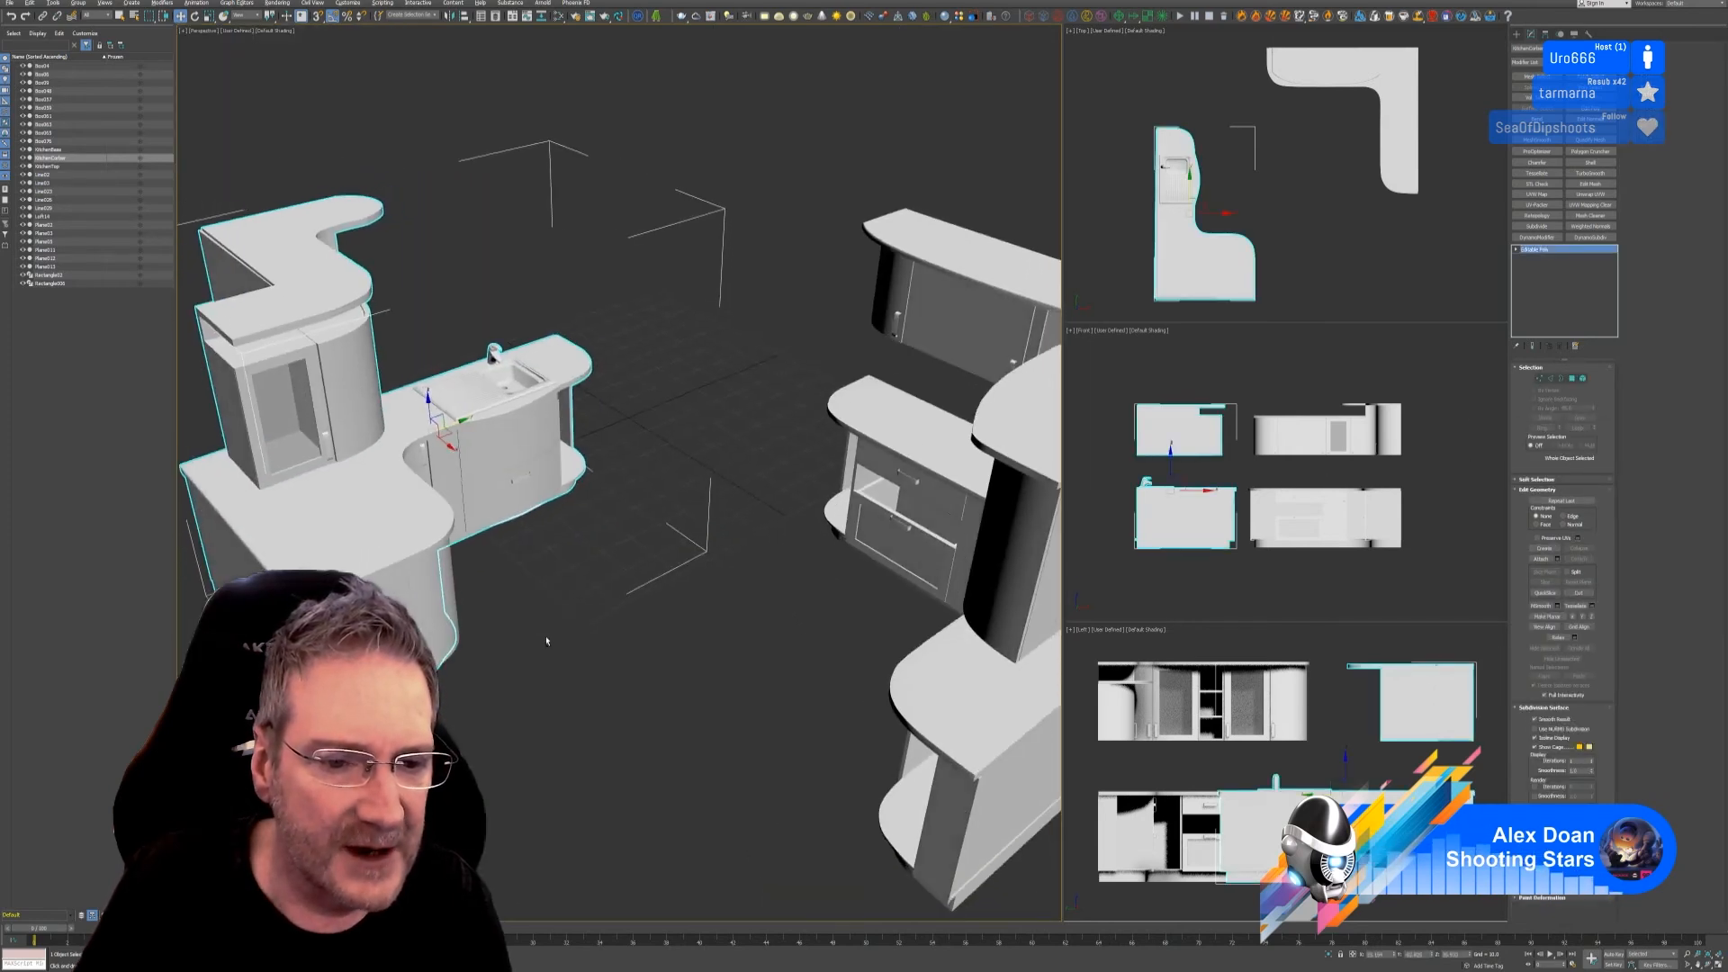
left_click(9, 7)
left_click(36, 73)
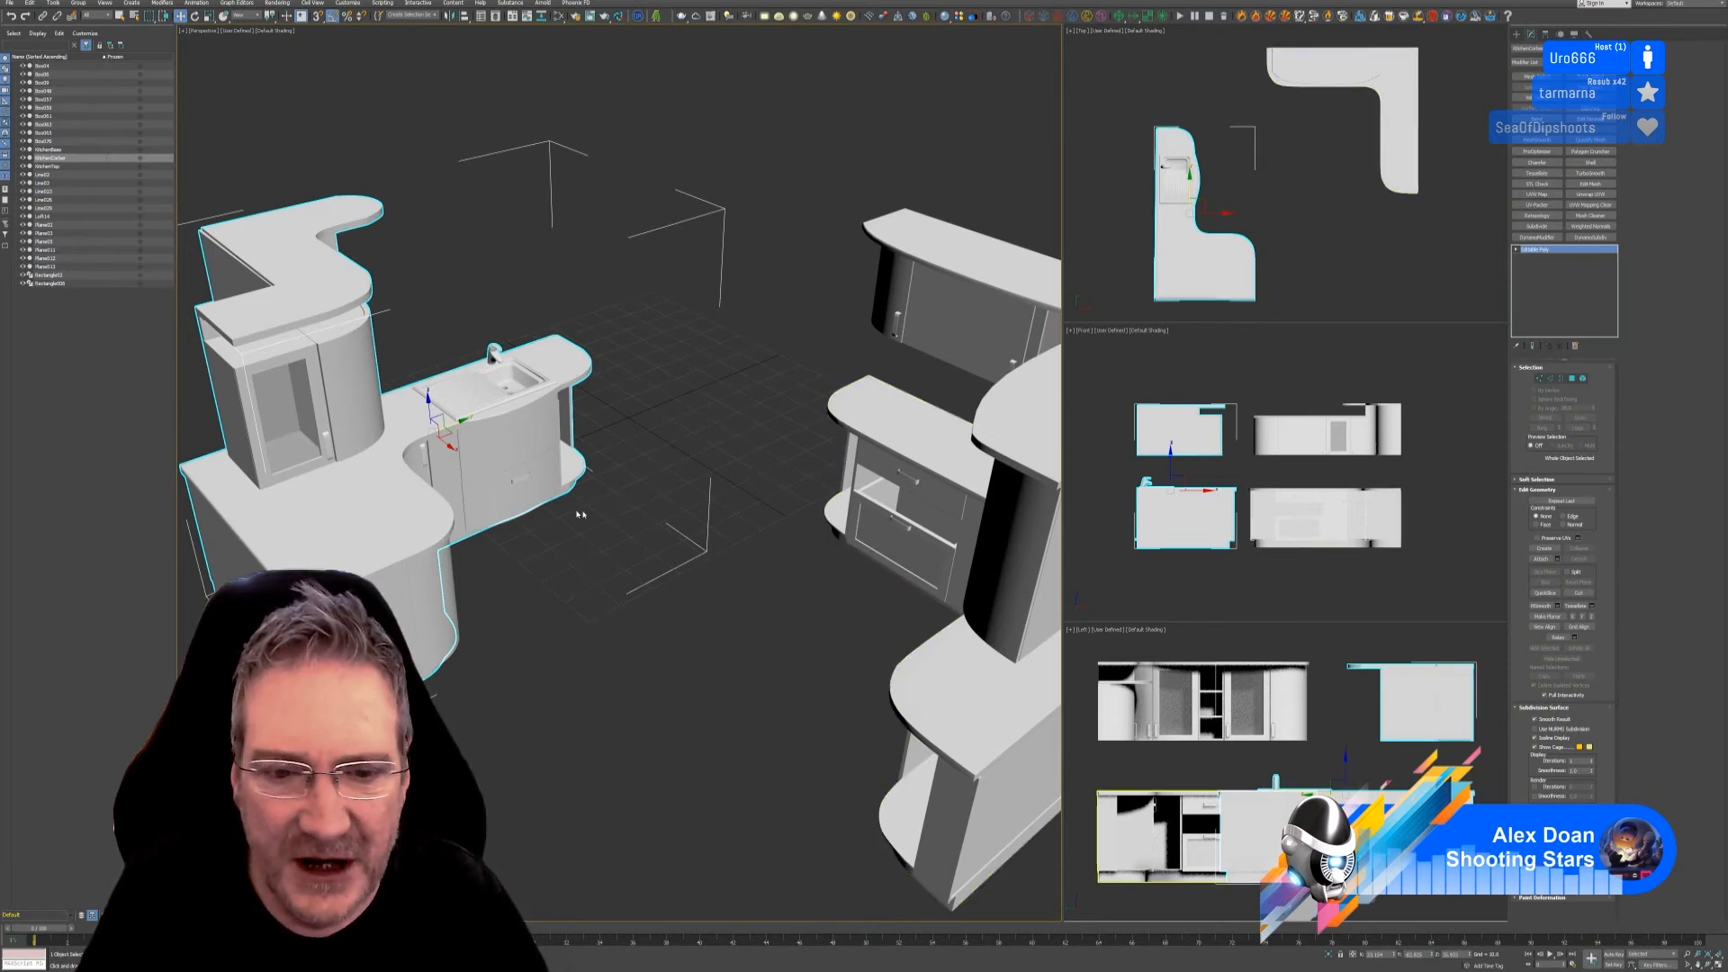
Step: Clear the kitchen mesh selection and save the scene again with both corner kitchens in view
middle_click_drag(740, 456, 656, 468, "alt")
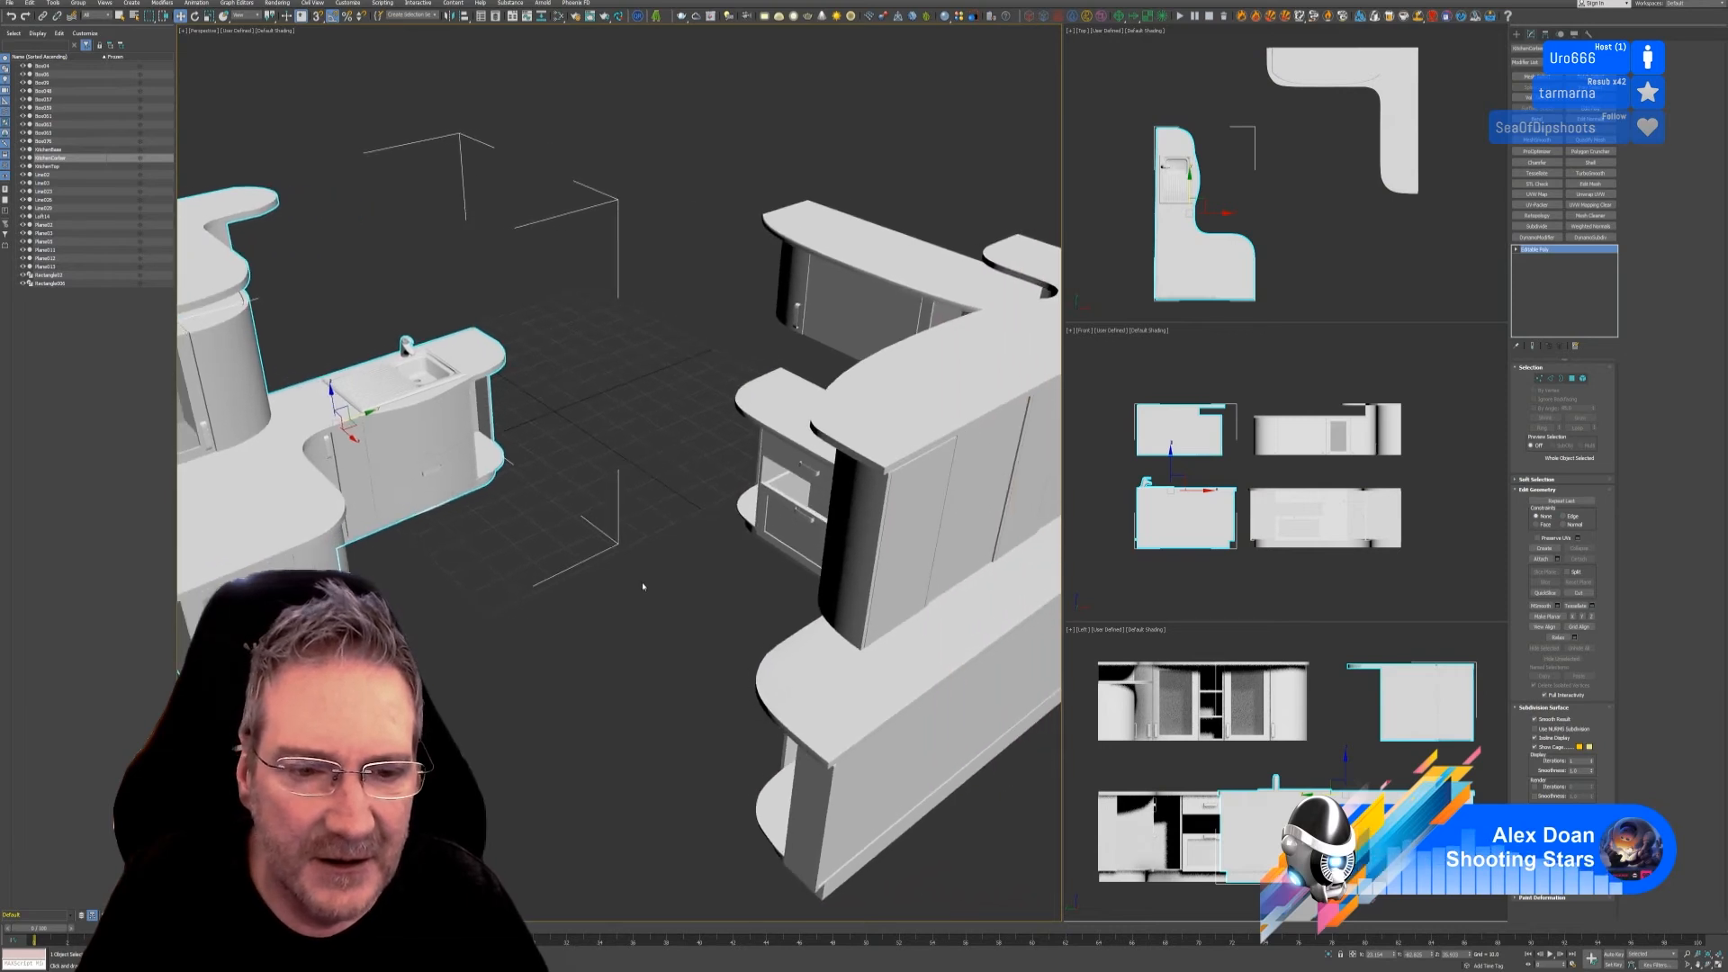
scroll(642, 586, "down", 3)
middle_click_drag(663, 543, 681, 506)
left_click(623, 588)
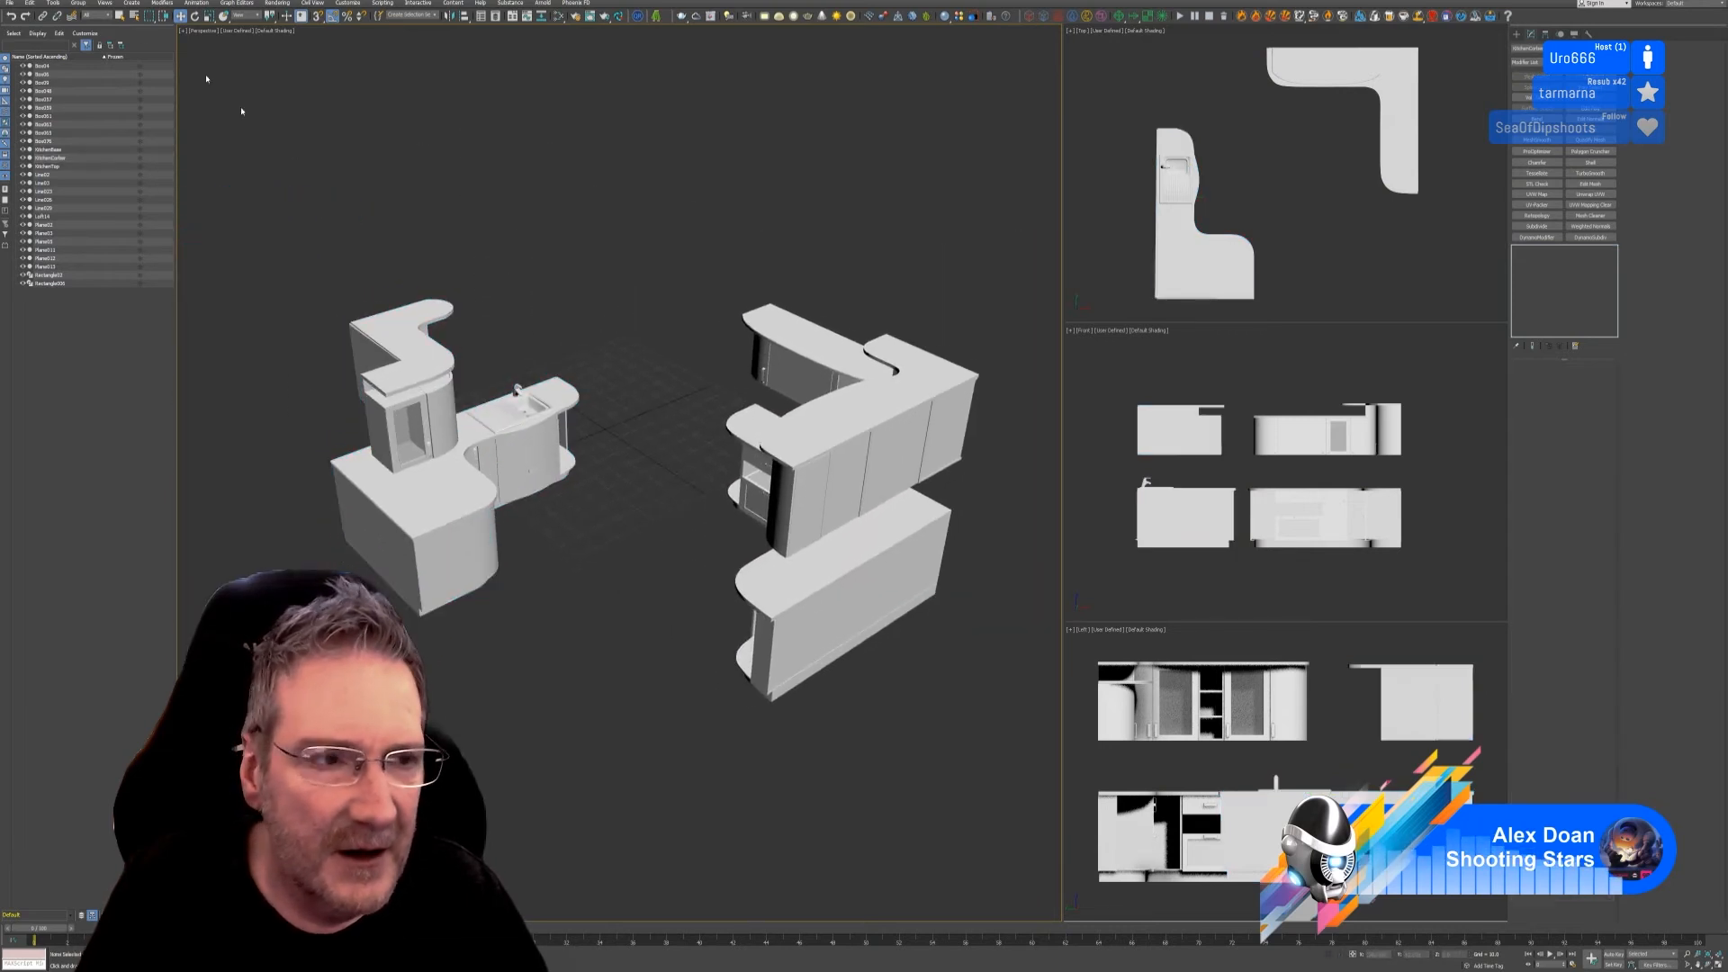
left_click(9, 3)
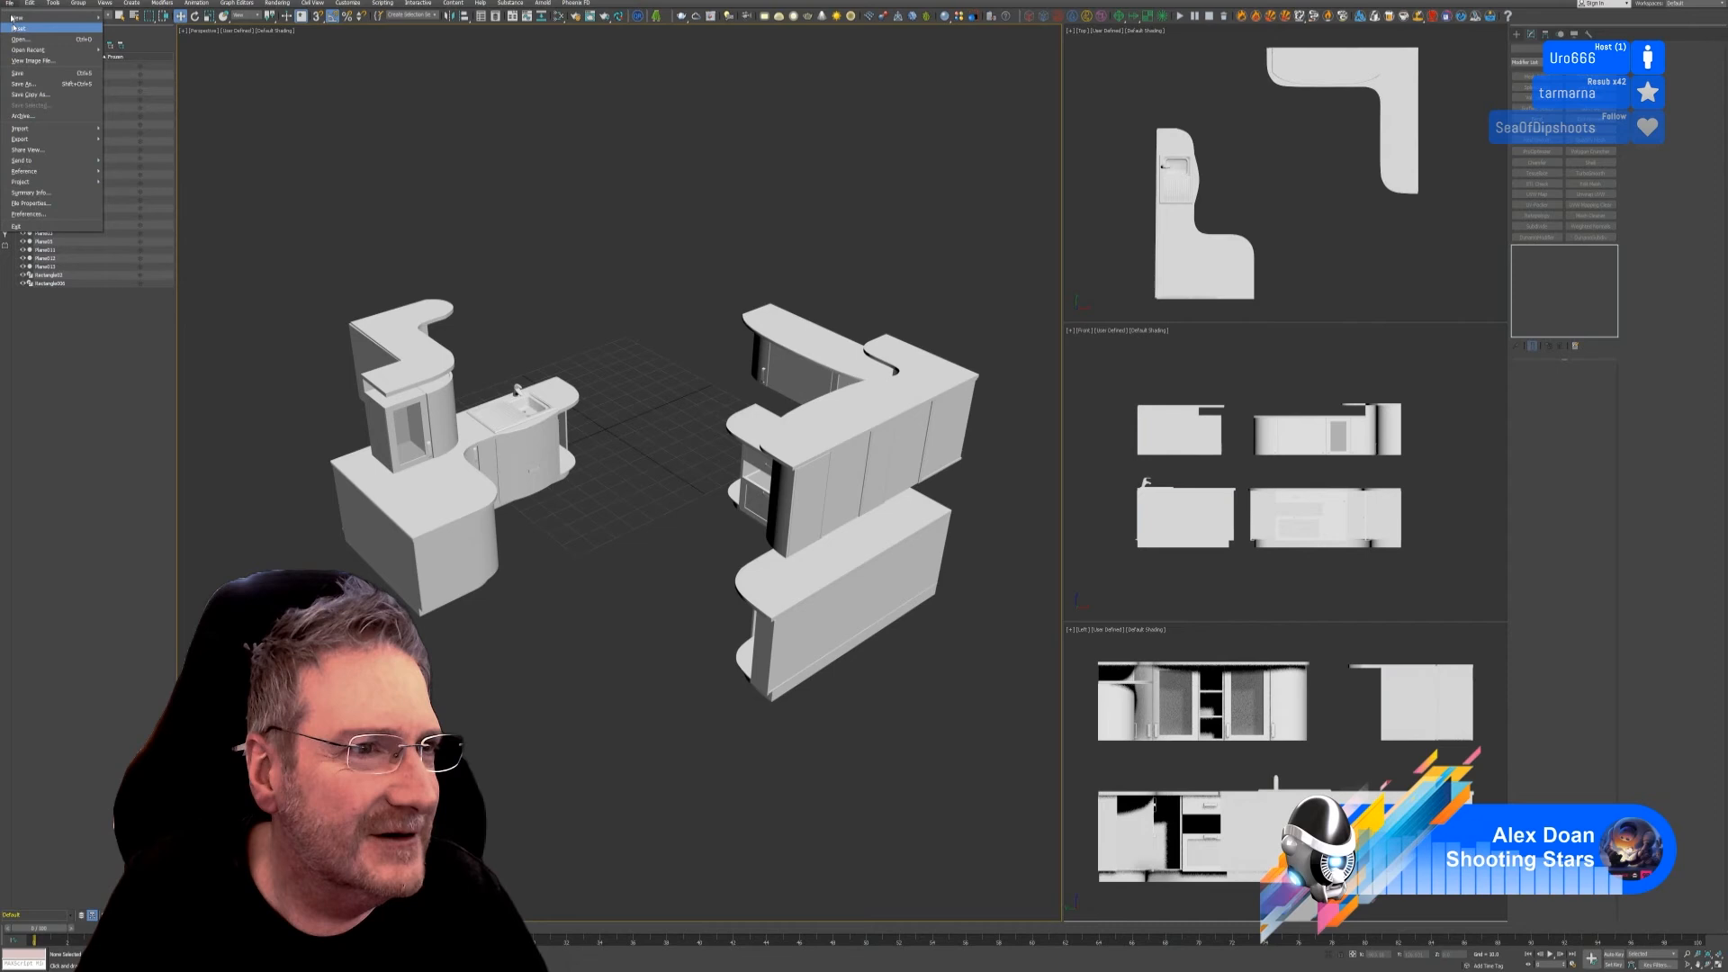
left_click(33, 72)
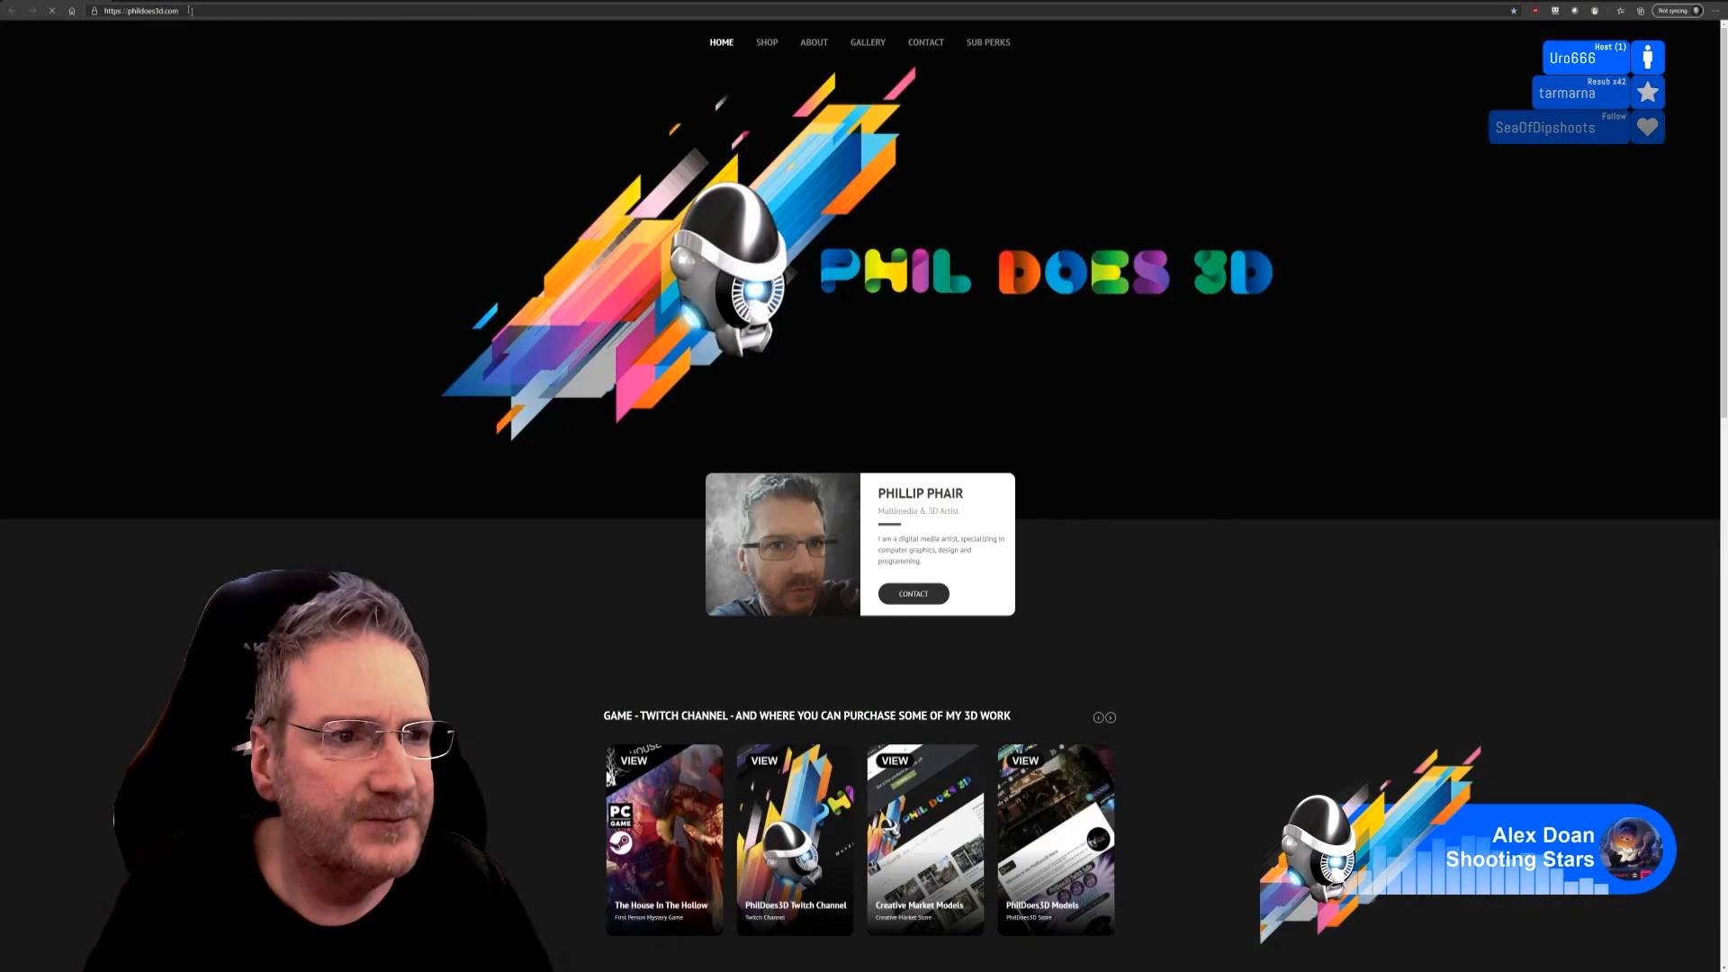
Step: Switch to the web browser and try to open the copied Discord channel link
left_click(191, 13)
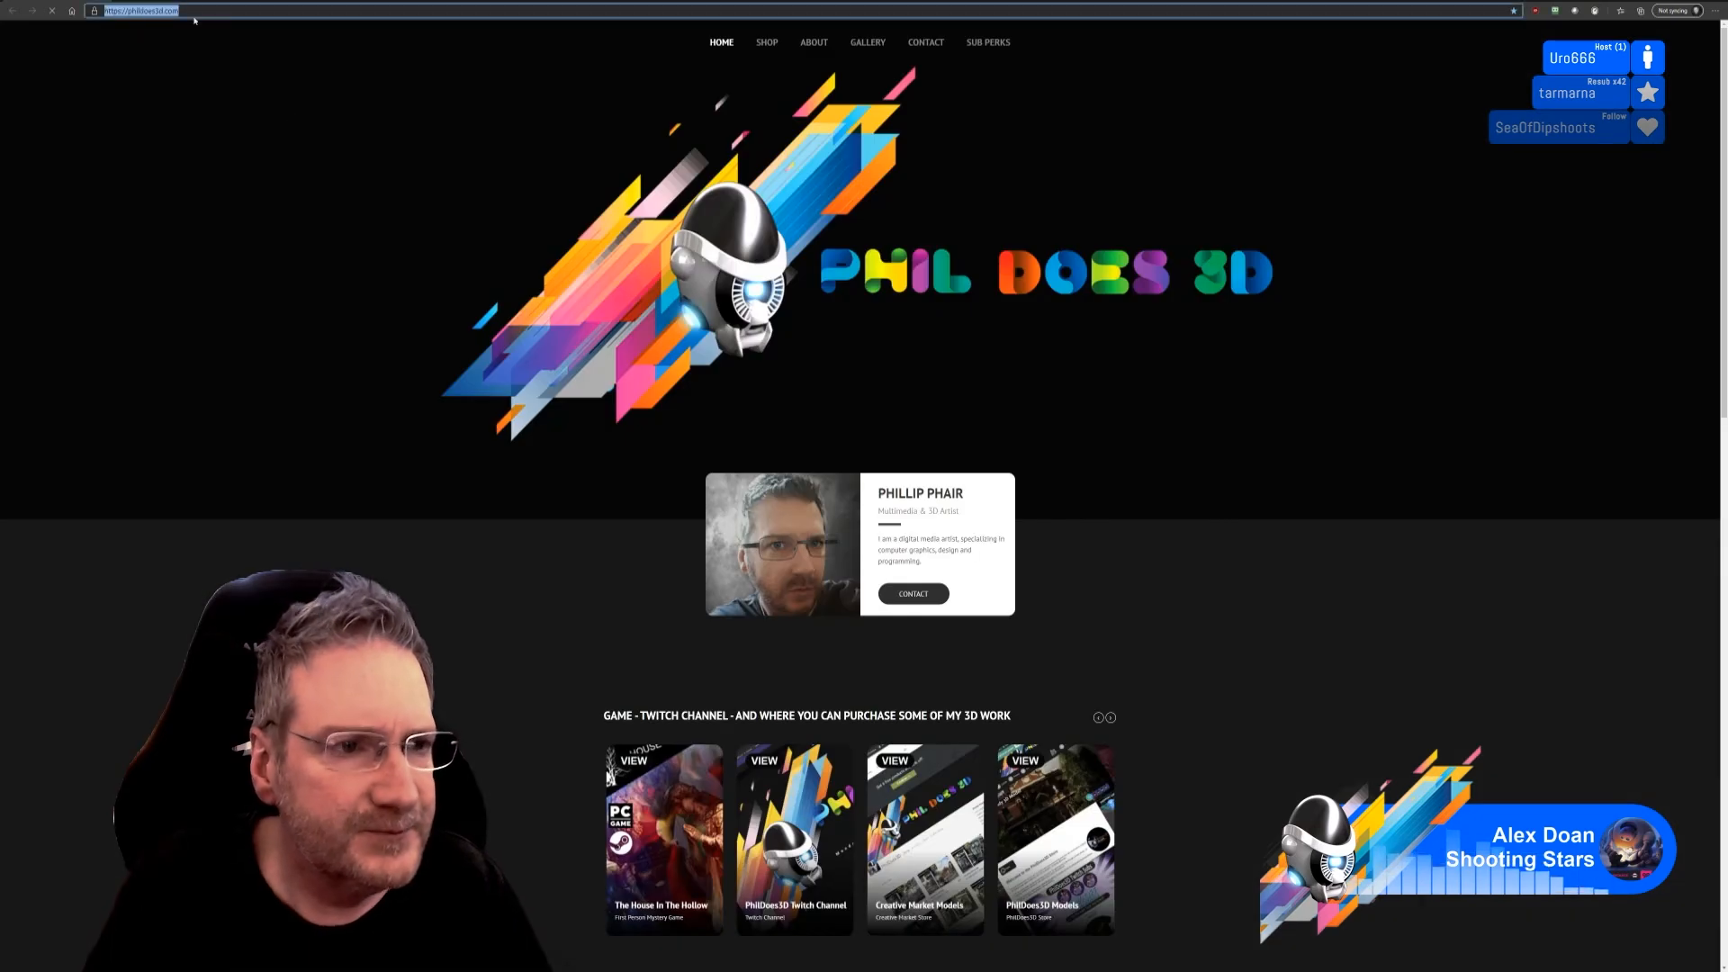
key("Return")
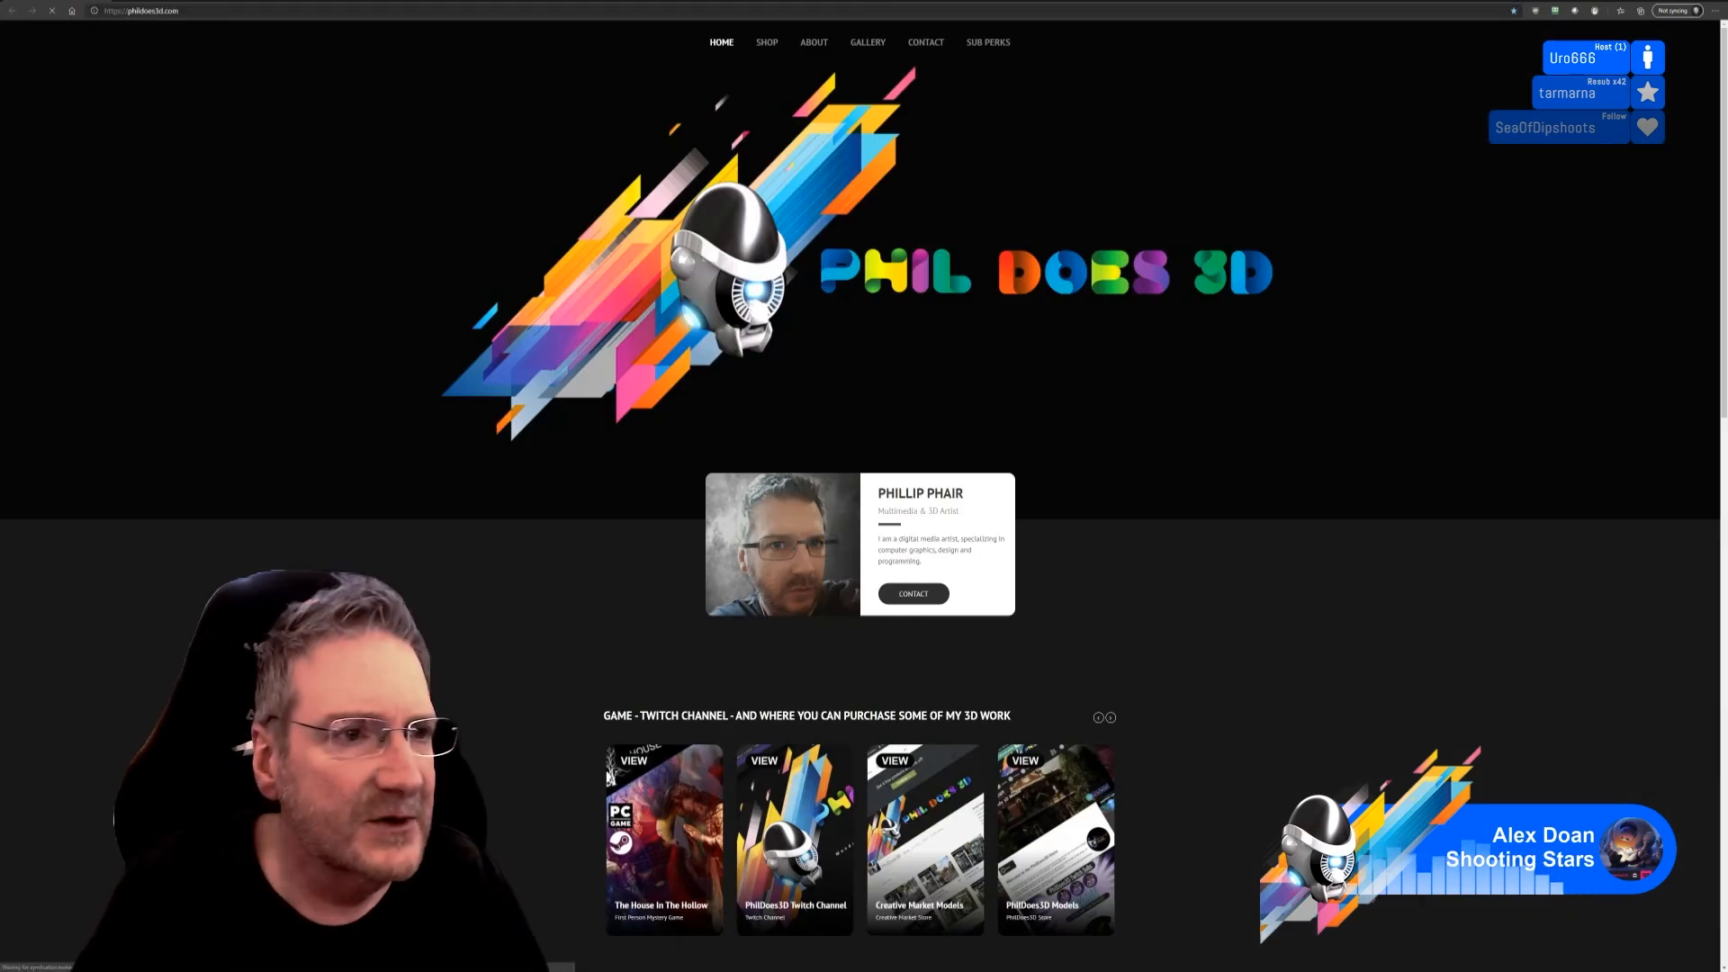
key("ctrl+l")
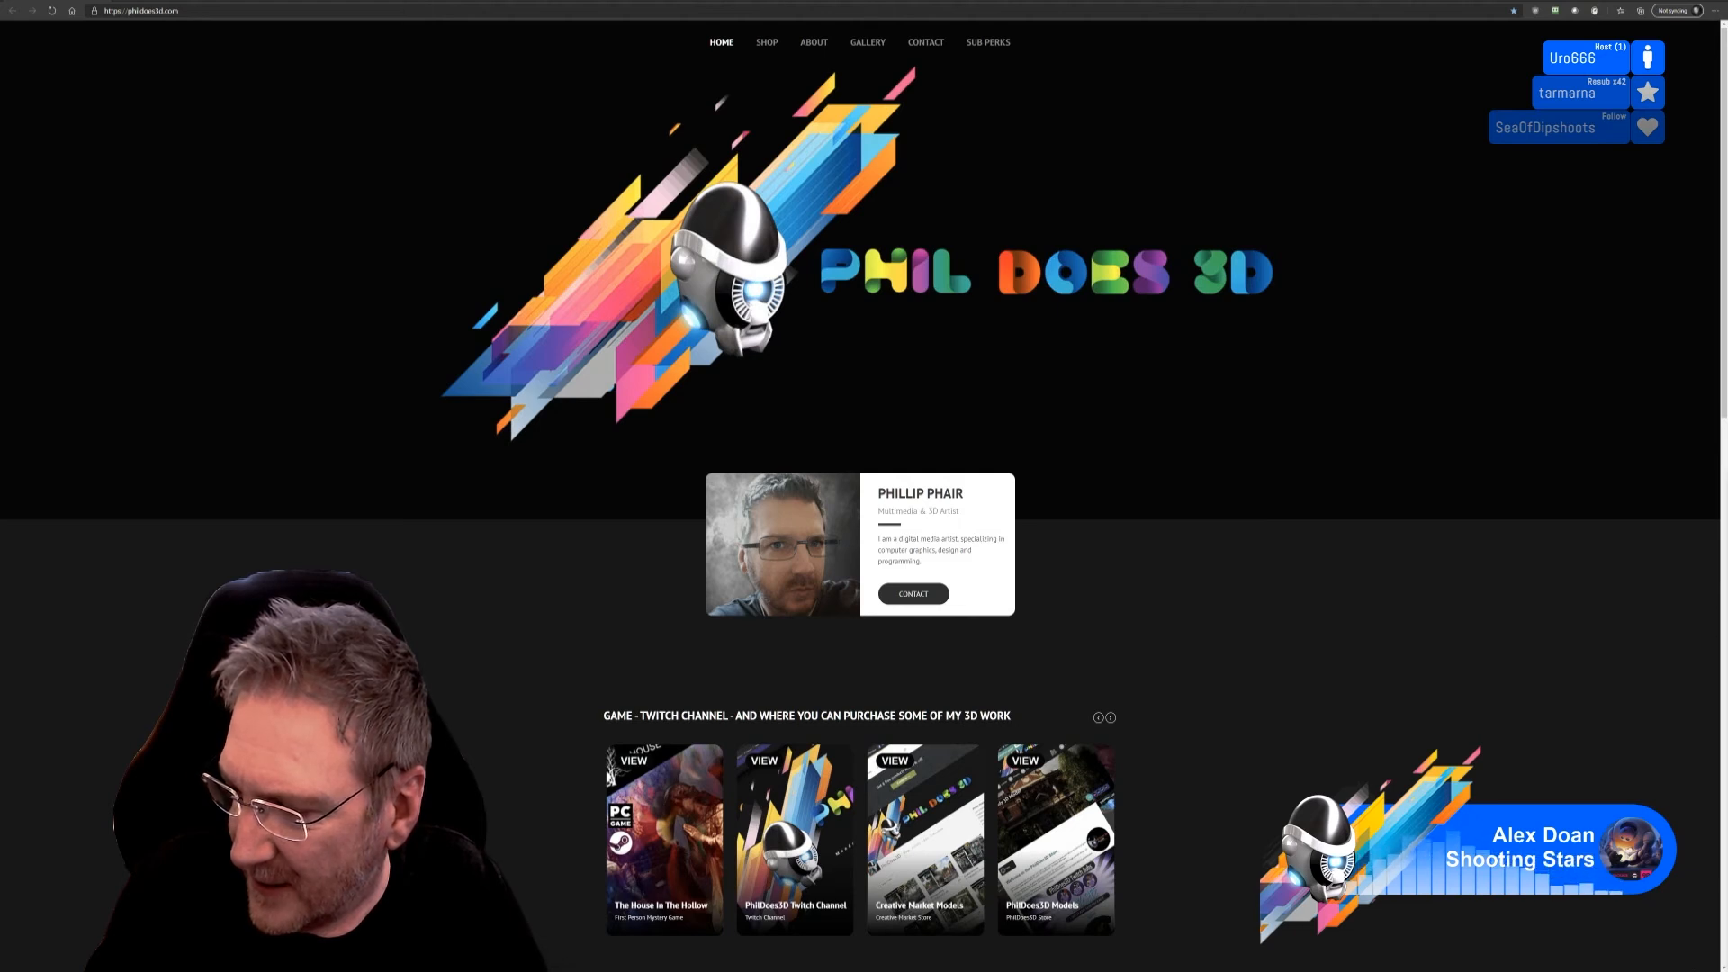
left_click(207, 11)
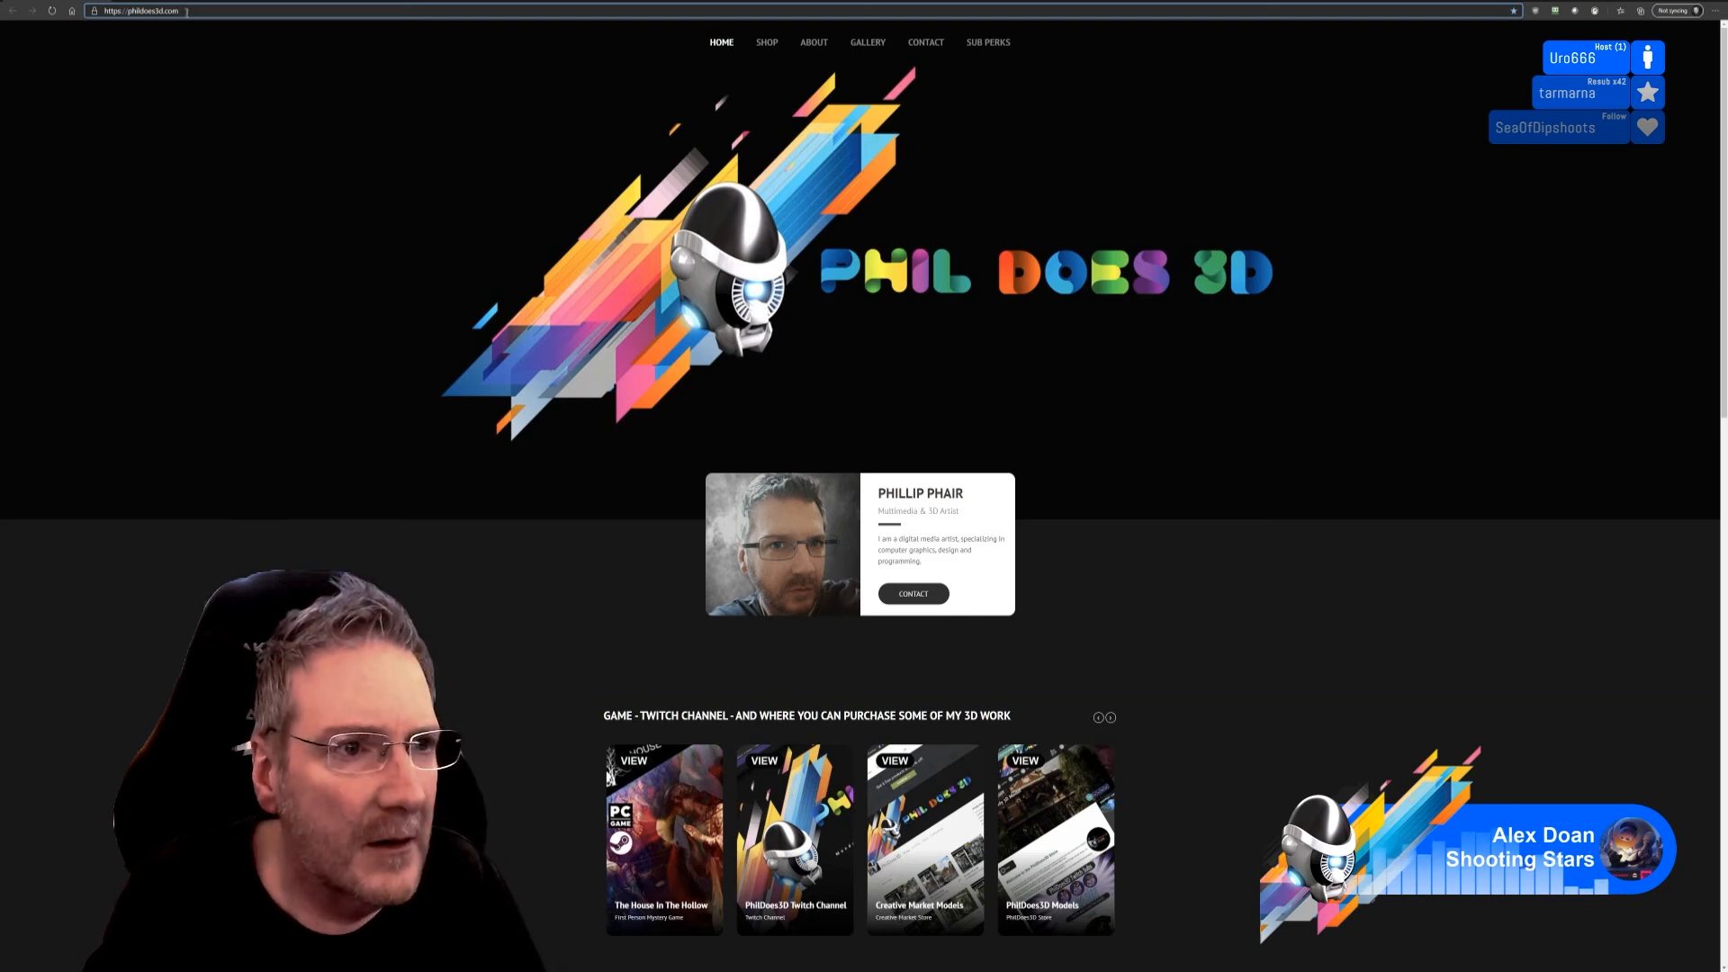
key("ctrl+v")
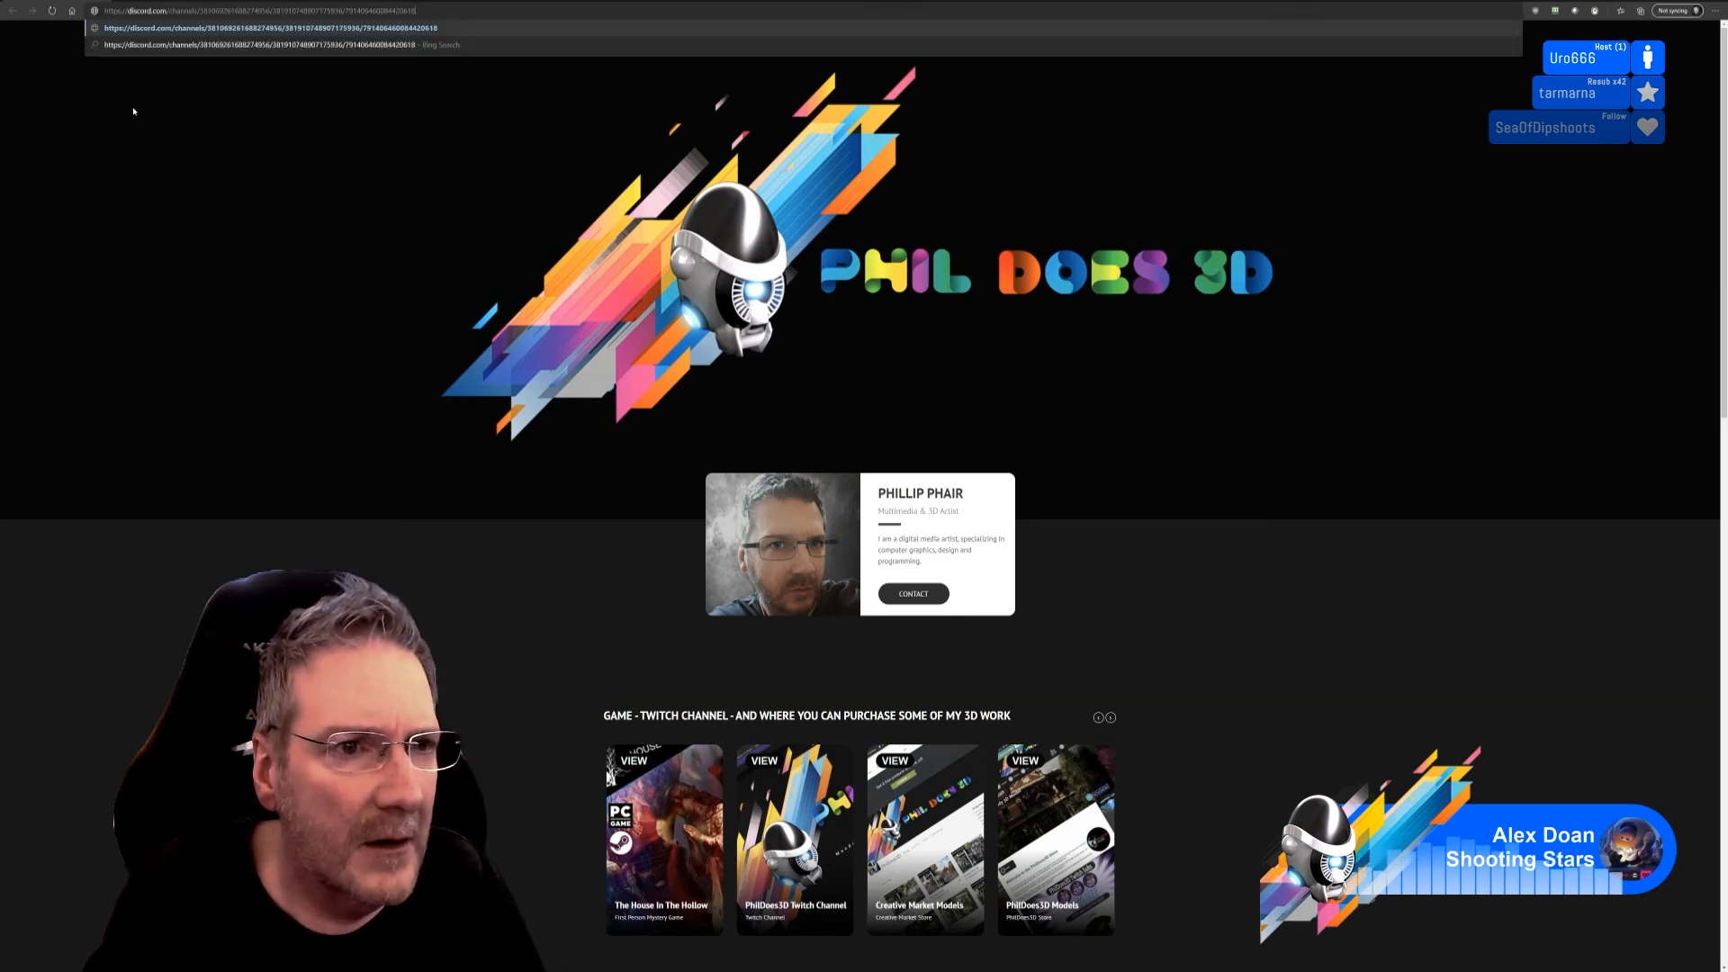
key("Return")
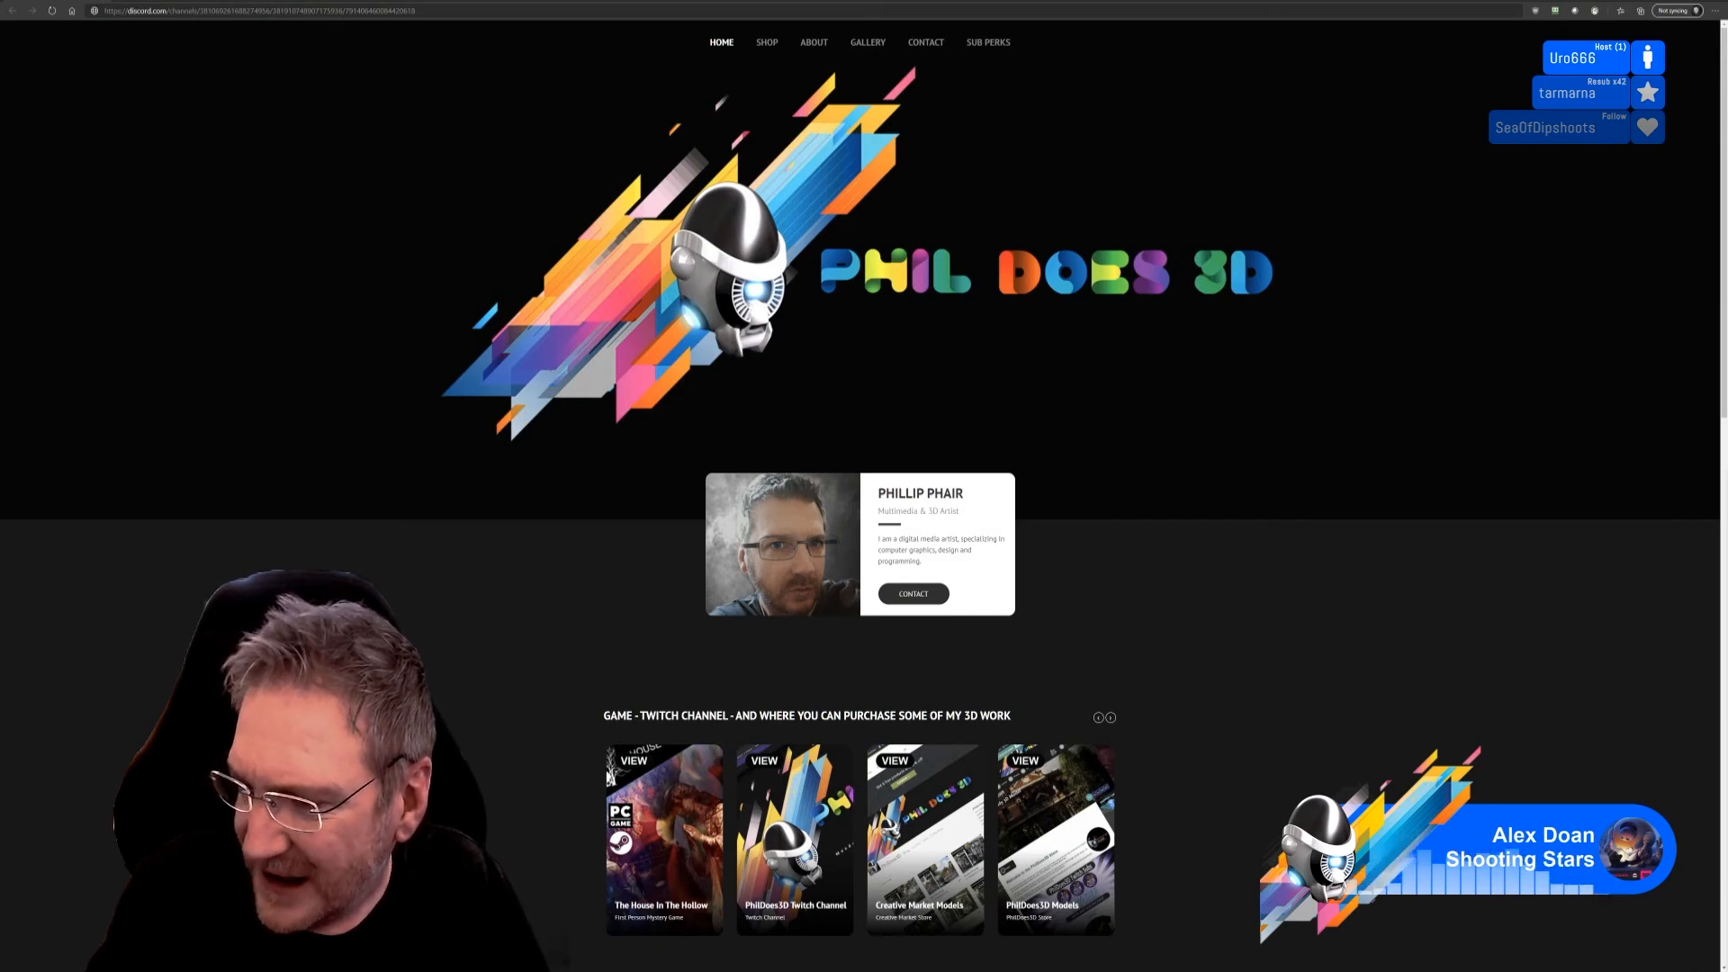
Step: Replace the address with the copied direct link to the Discord attachment and open the hardware image
left_click(426, 13)
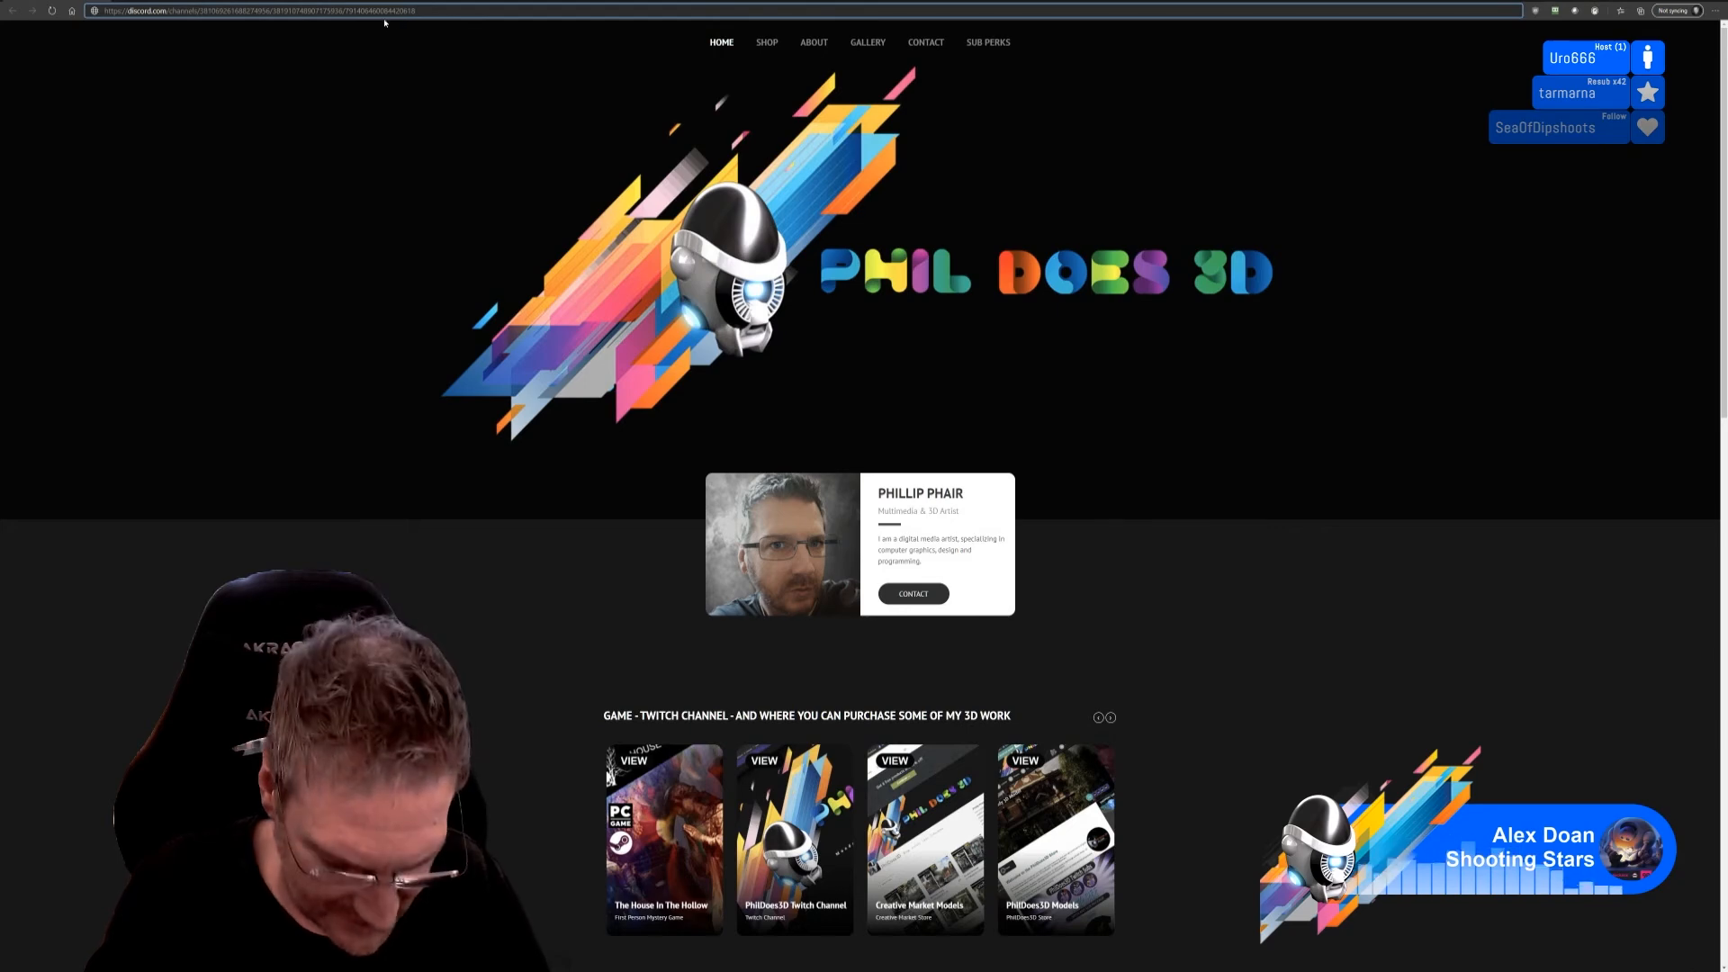
key("ctrl+a")
key("ctrl+v")
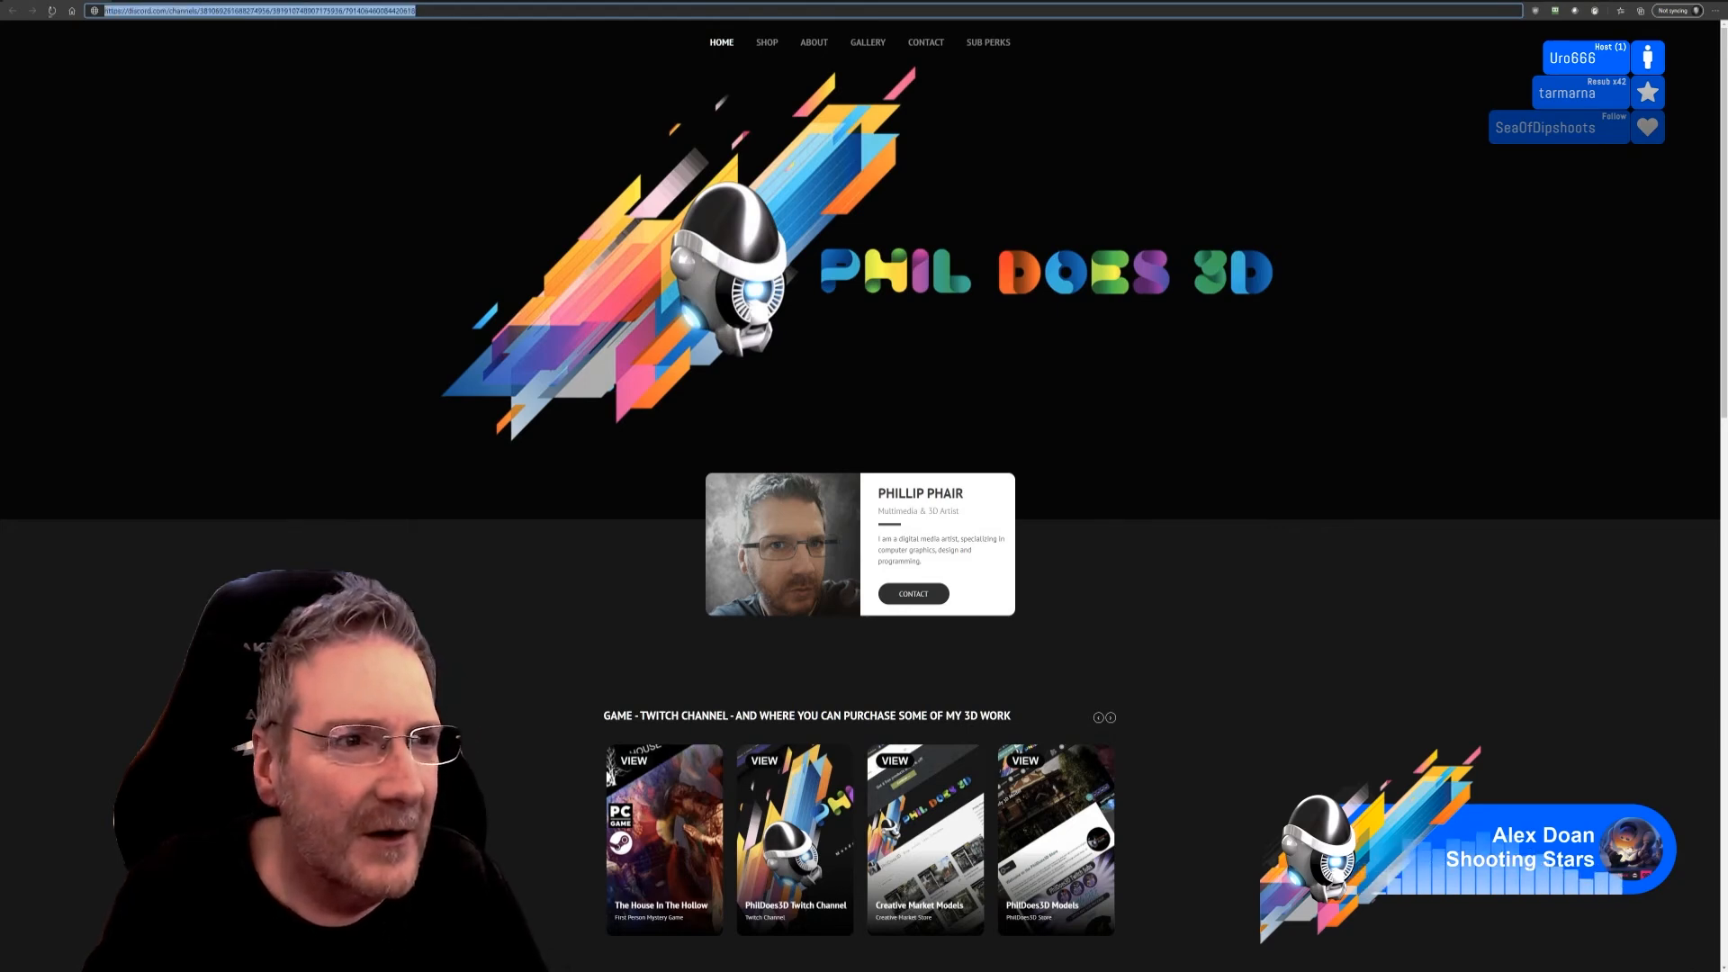
left_click(94, 33)
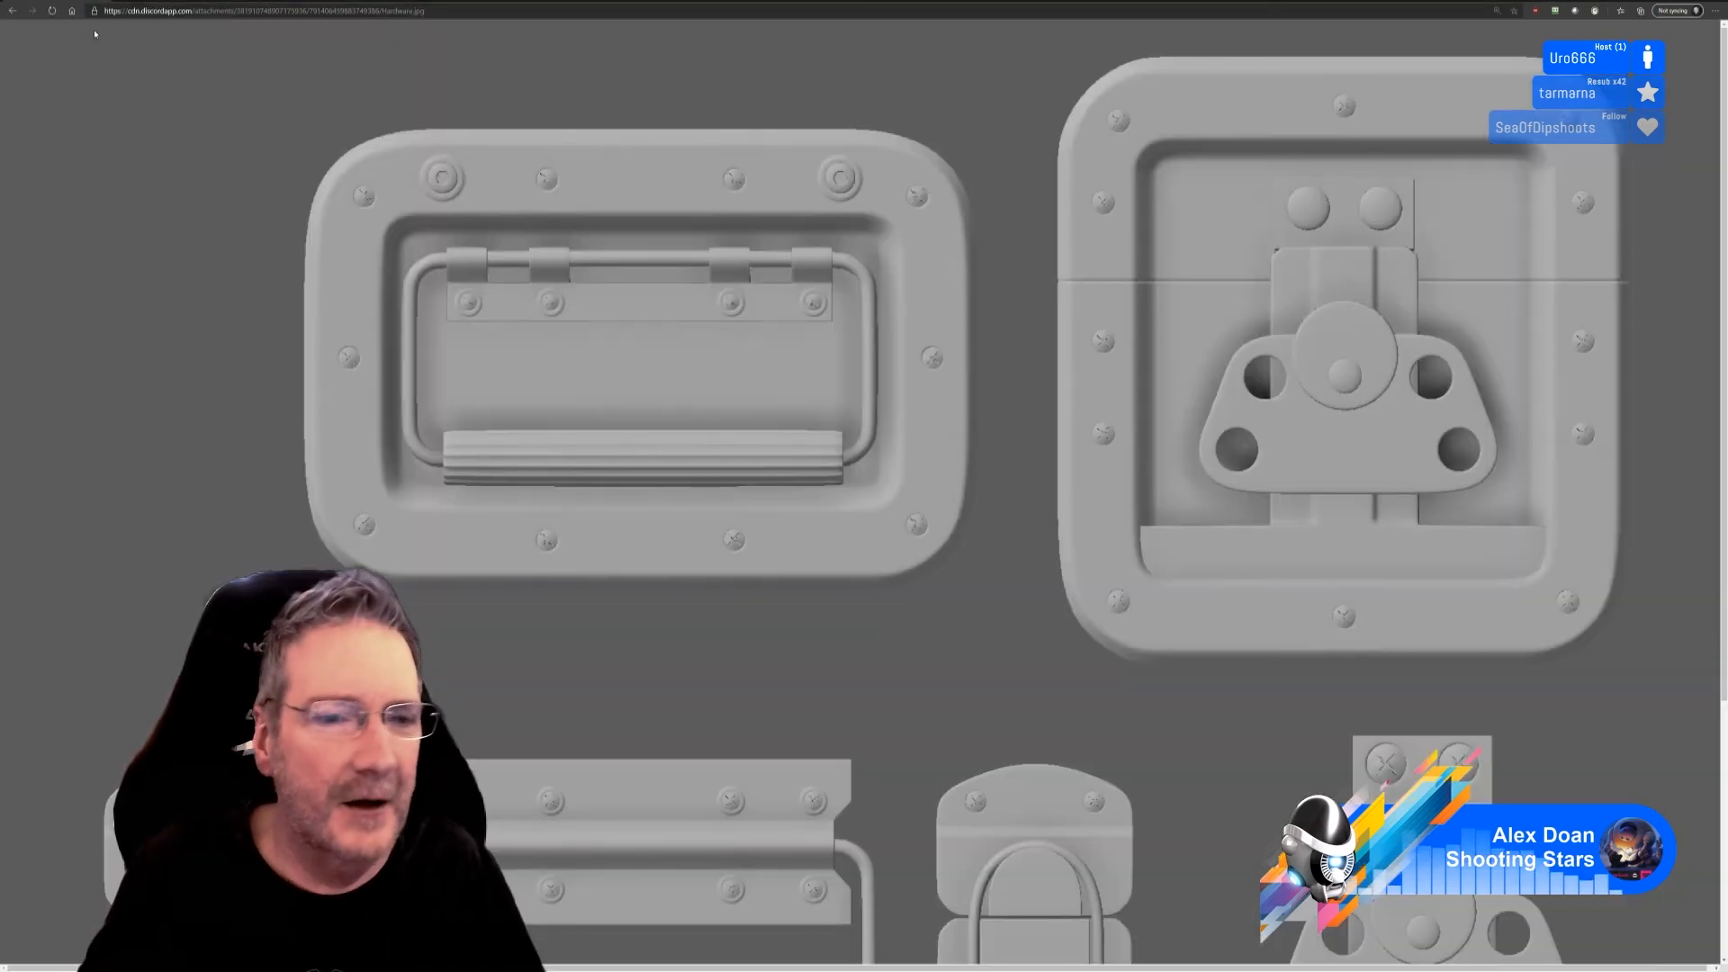
Step: Examine the handle, recessed plate and latch models throughout the hardware render
scroll(635, 406, "down", 5)
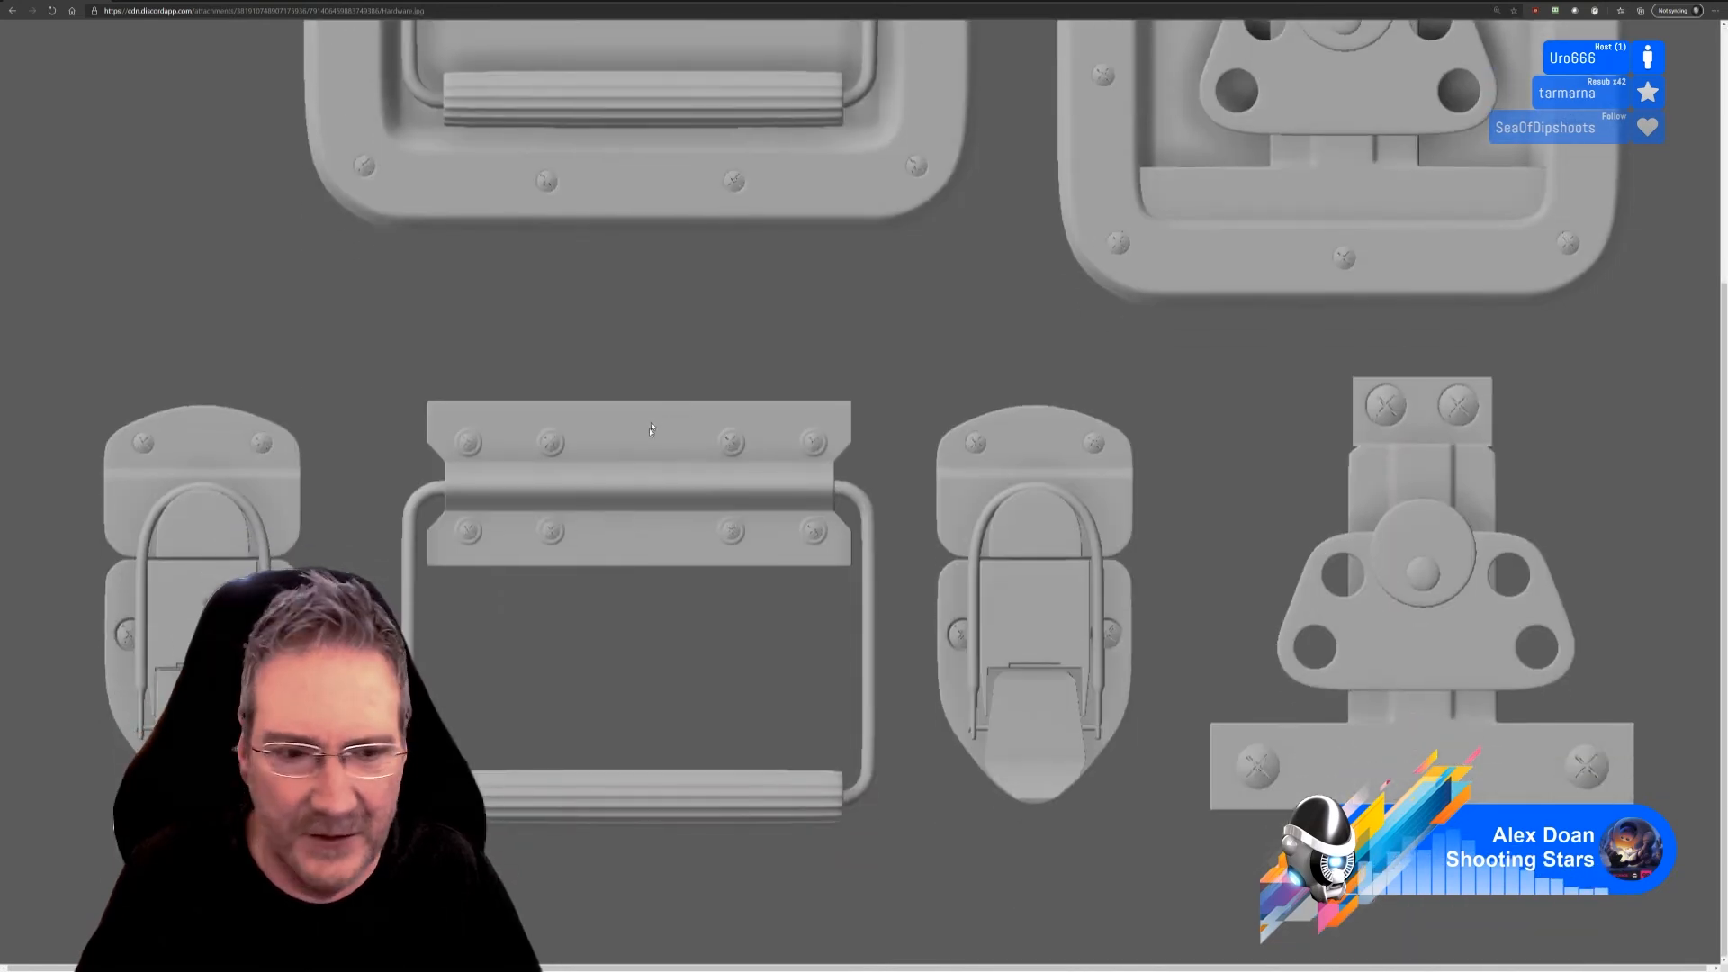
scroll(620, 492, "up", 5)
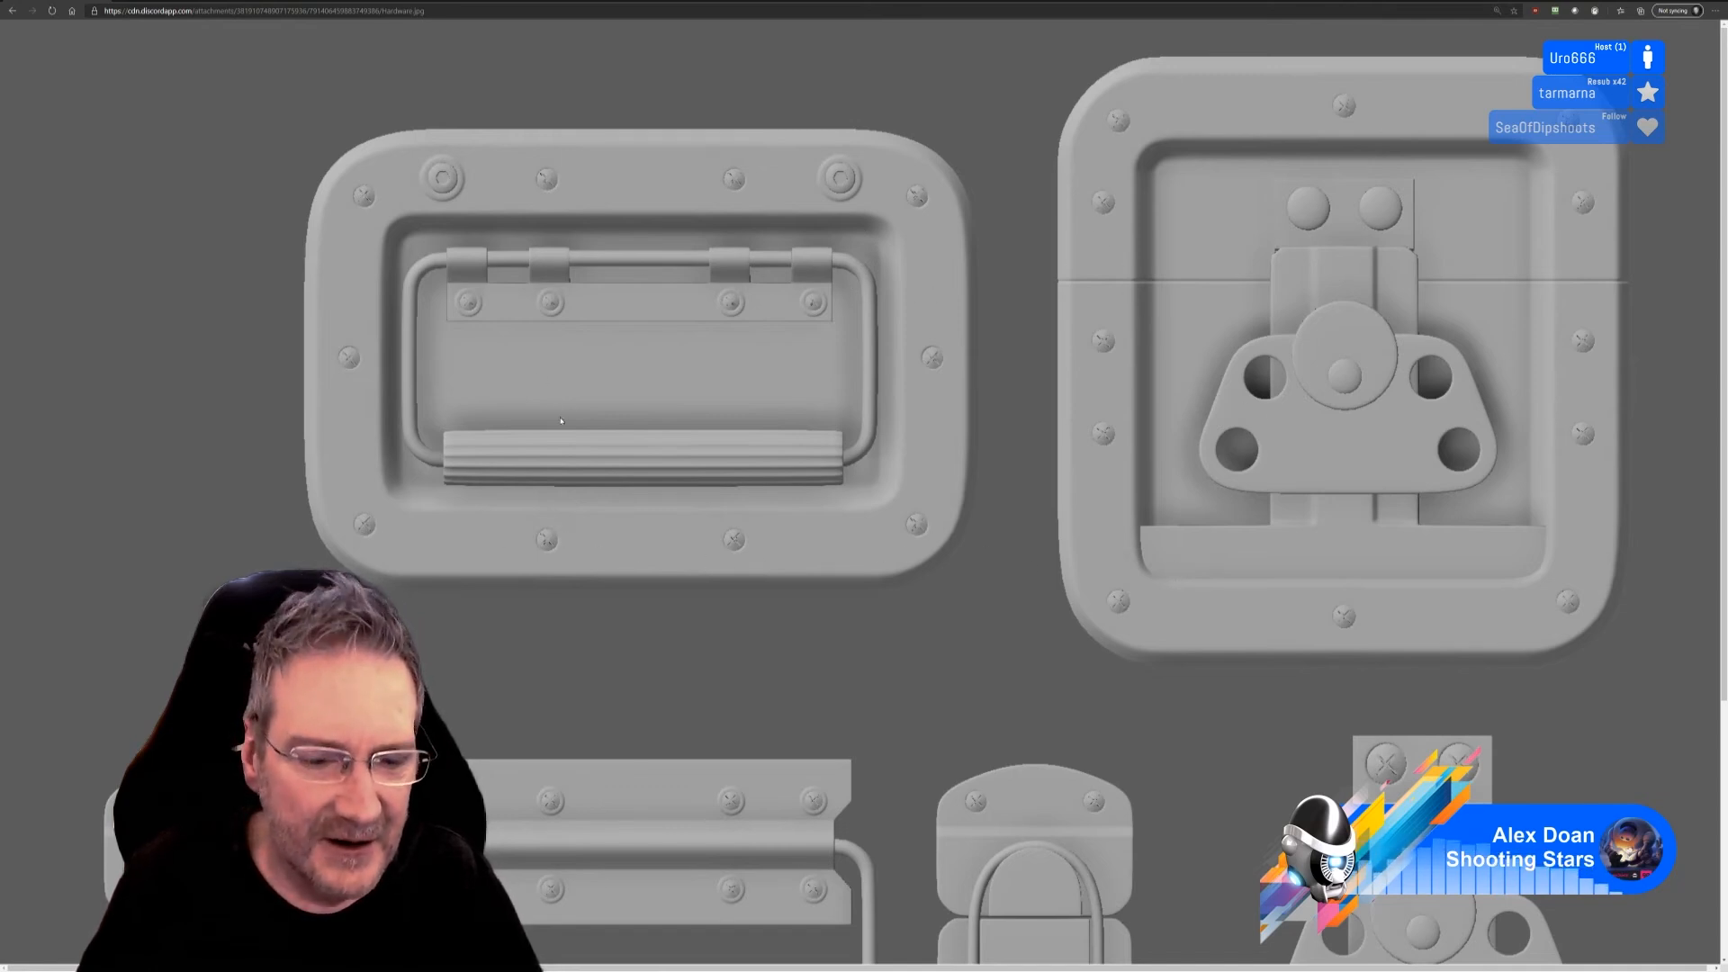
scroll(560, 432, "down", 3)
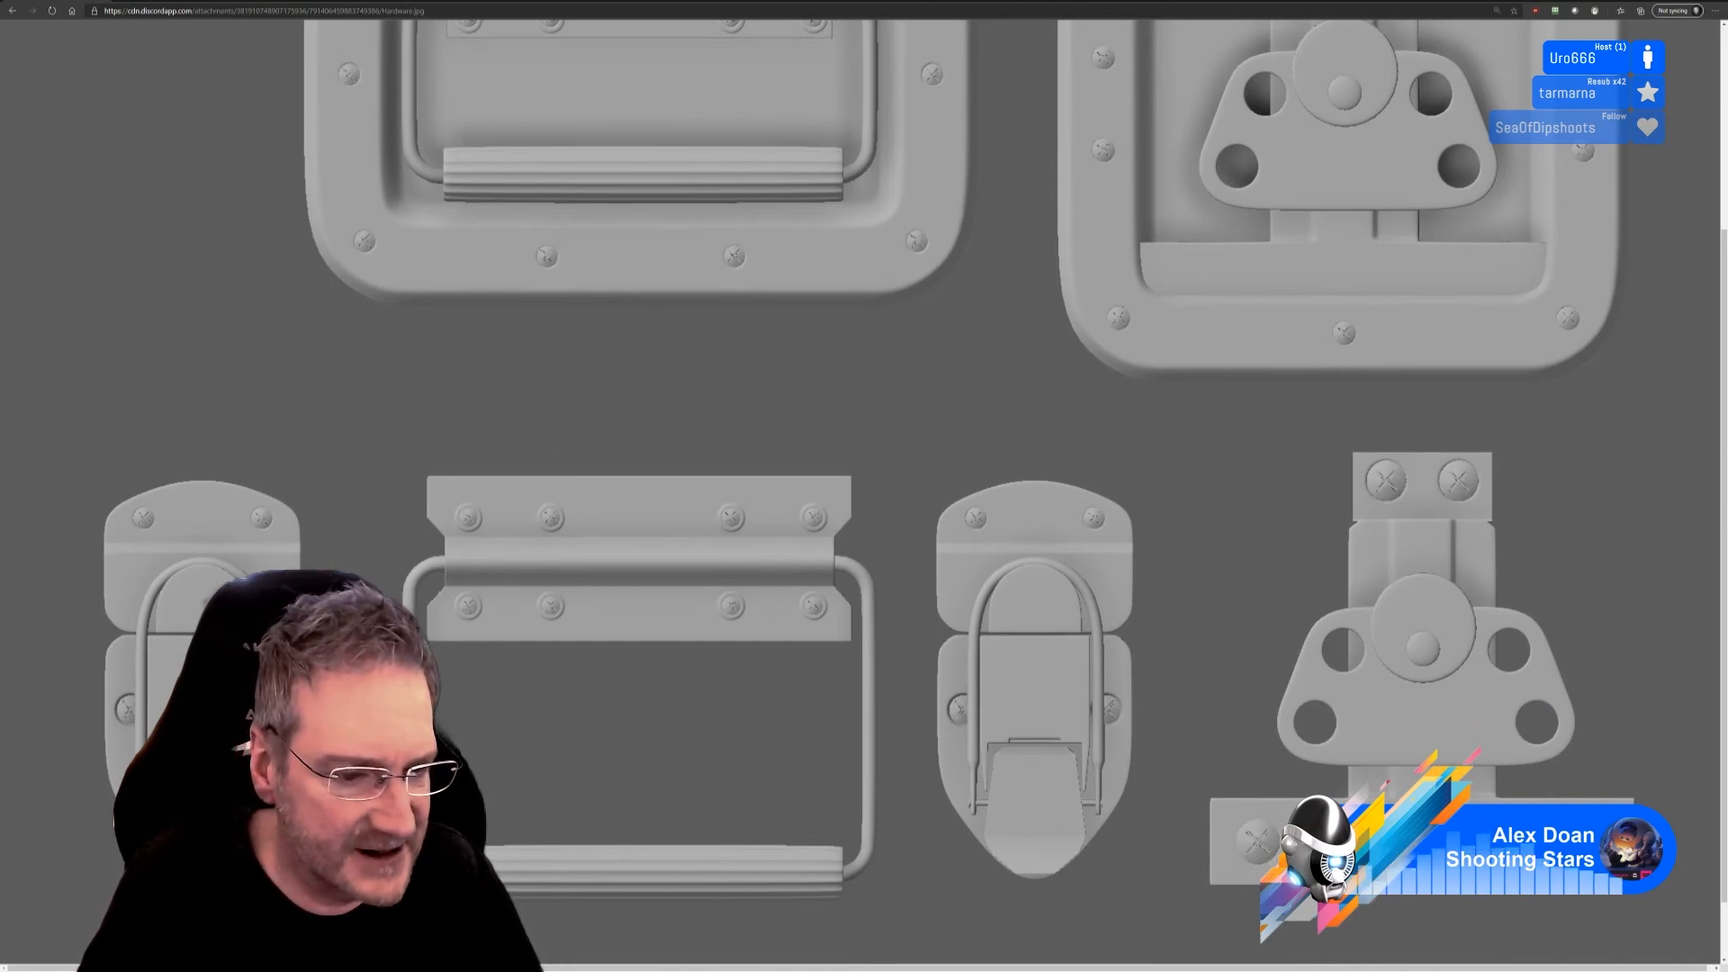
scroll(554, 441, "down", 1)
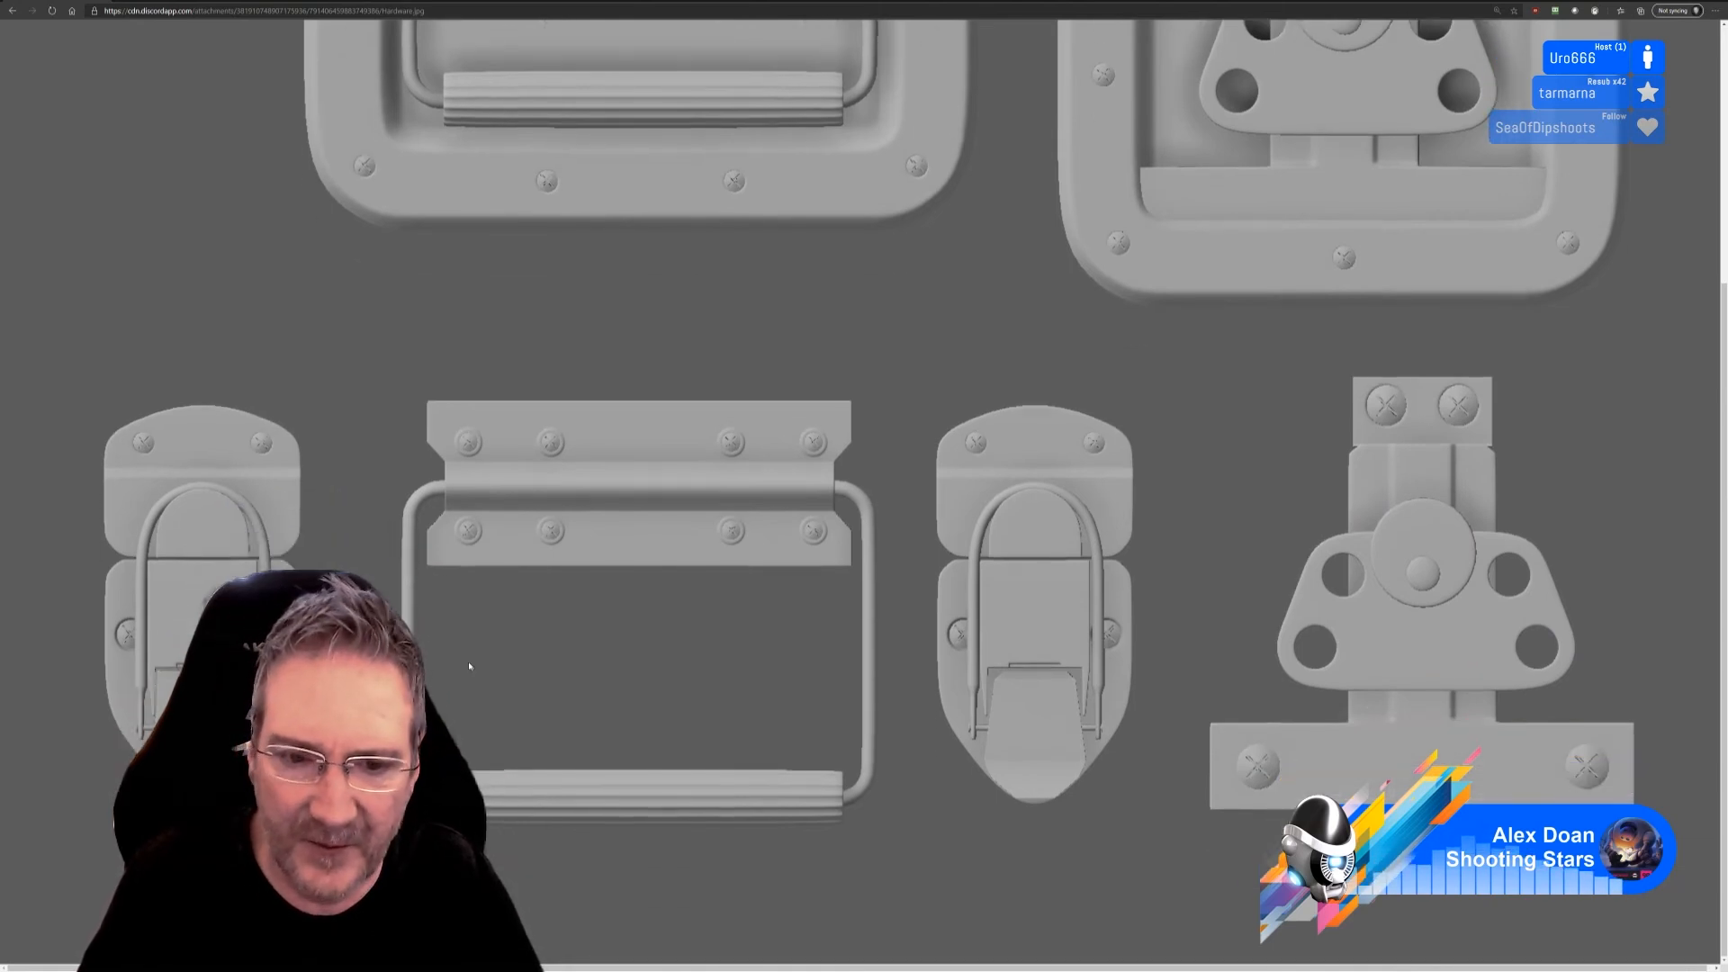
scroll(454, 650, "up", 3)
scroll(454, 650, "up", 1)
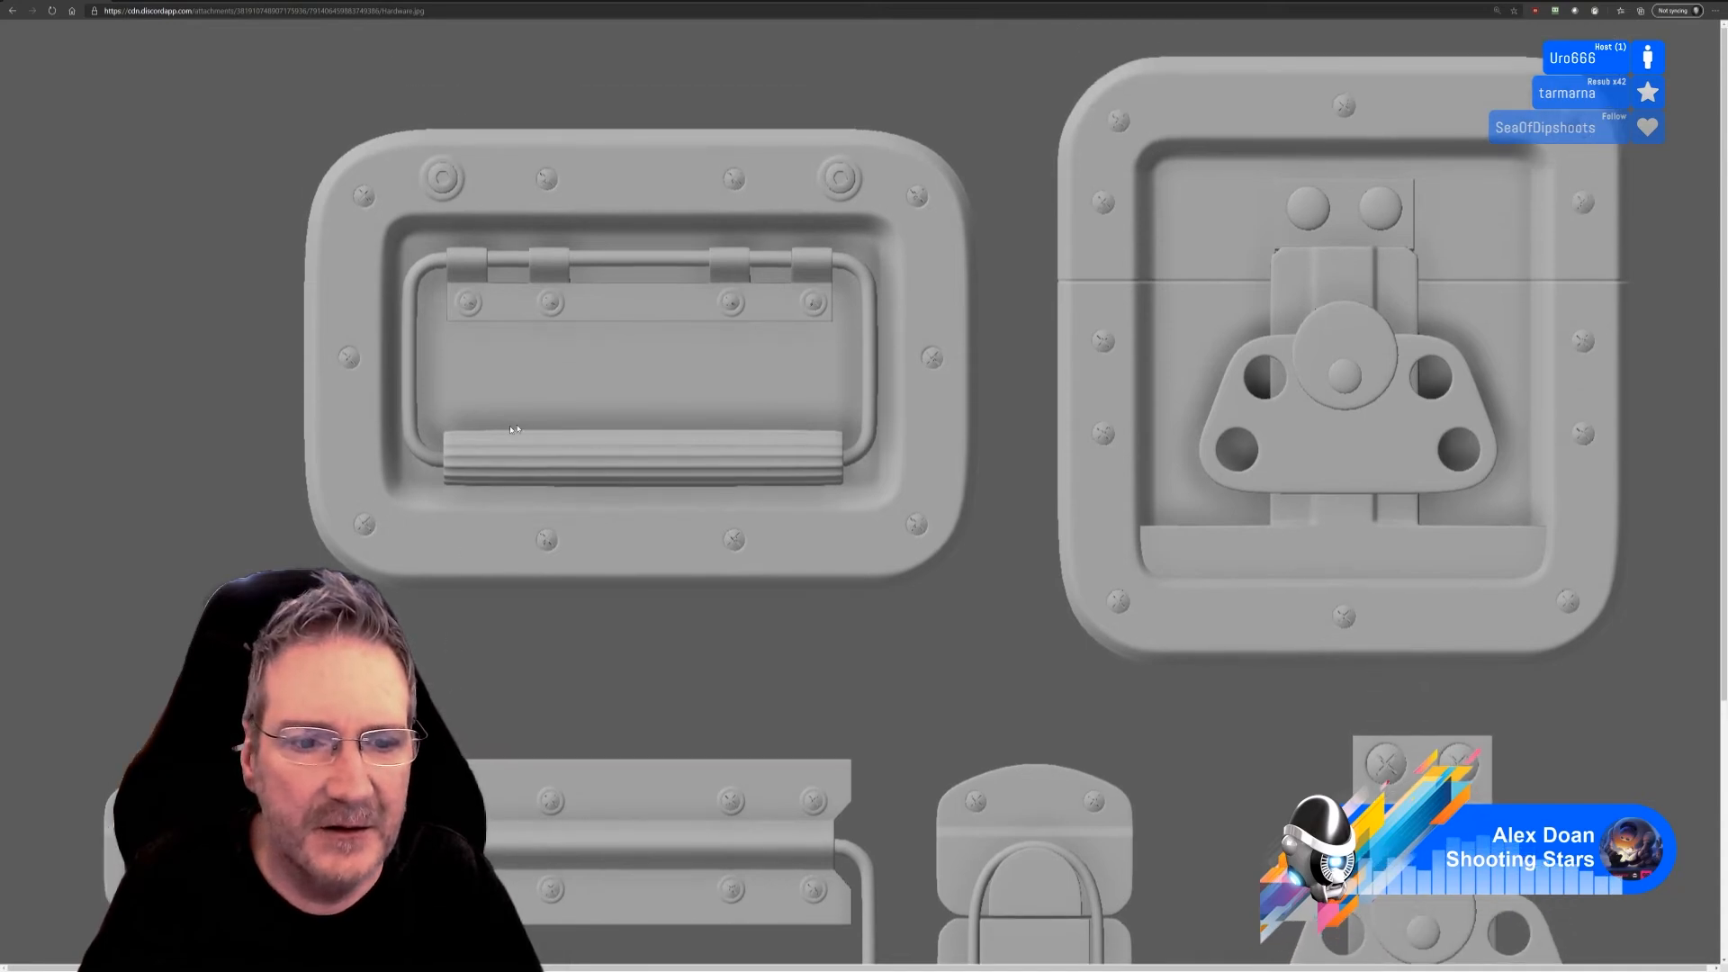
scroll(889, 486, "down", 3)
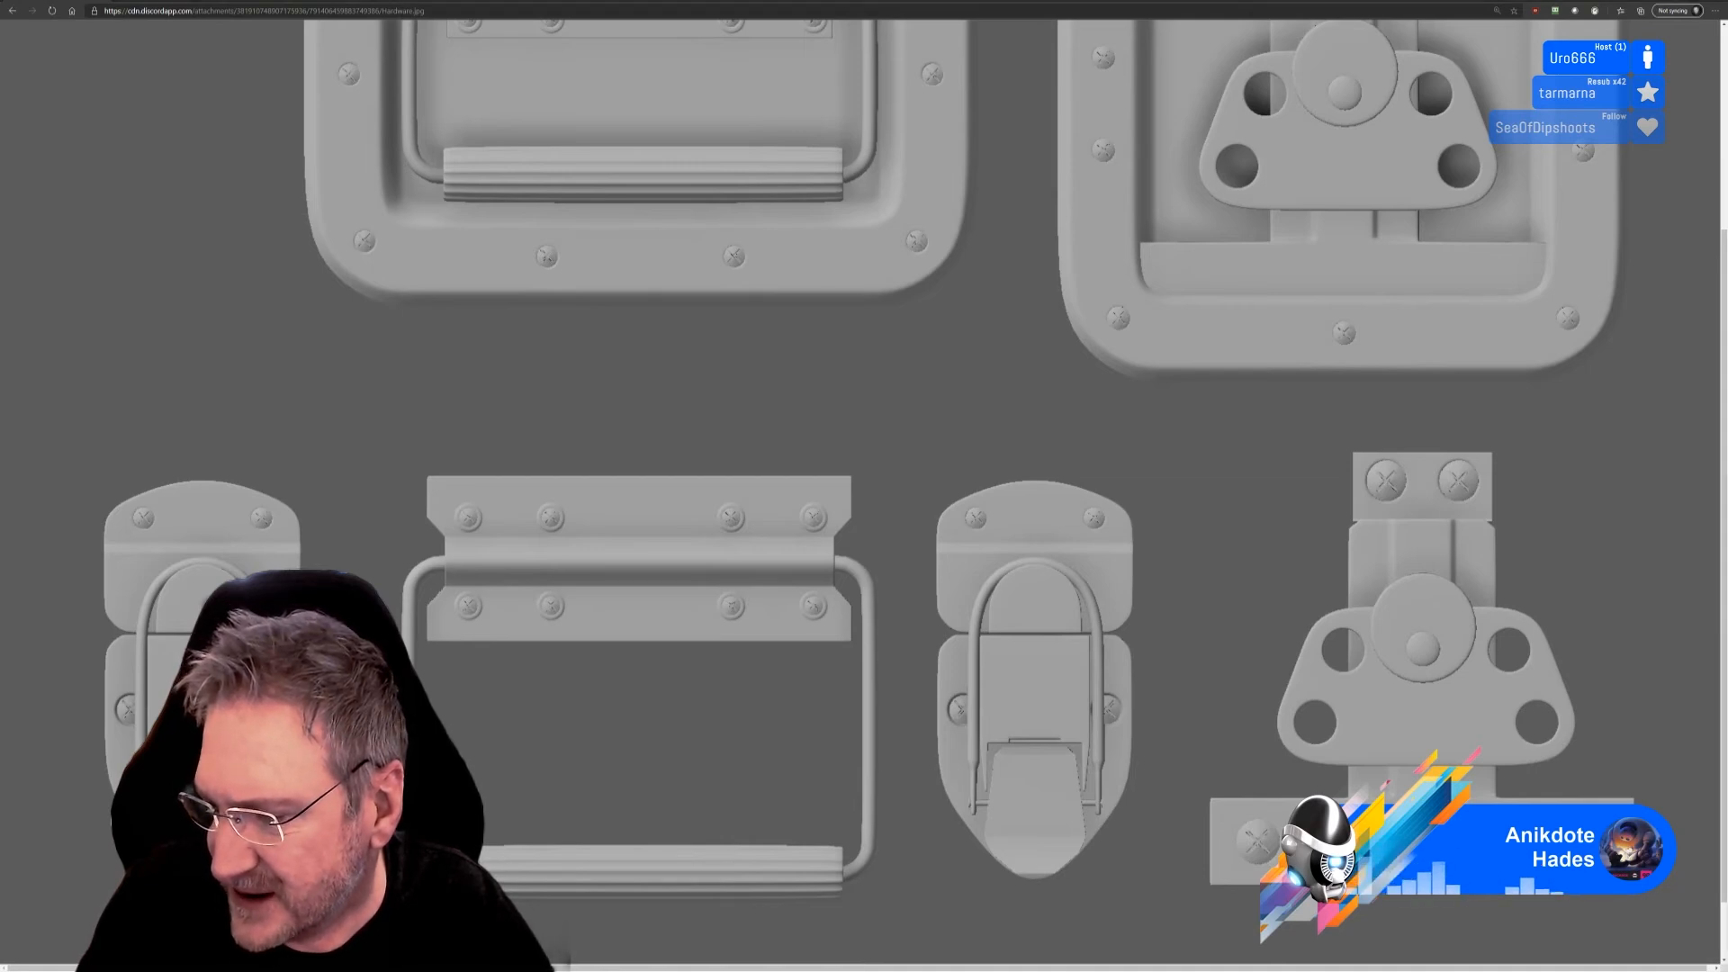
Step: Open the next copied Discord image link and zoom out to examine the whole island terrain render
key("ctrl+l")
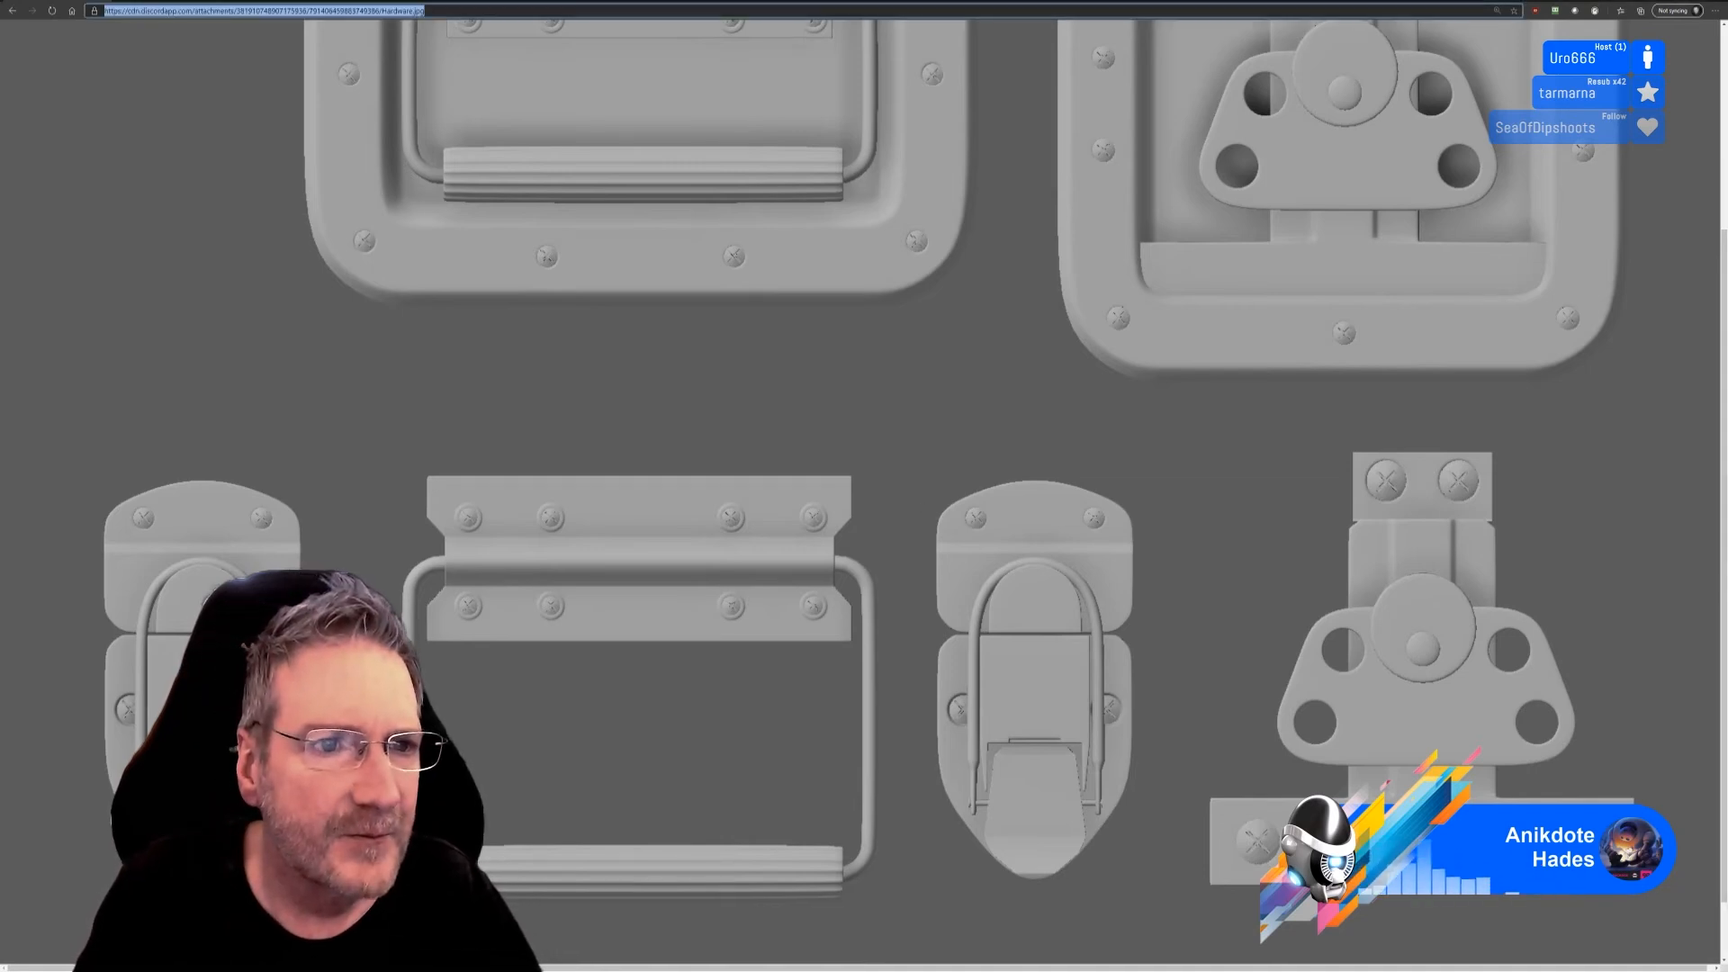
key("ctrl+v")
key("Return")
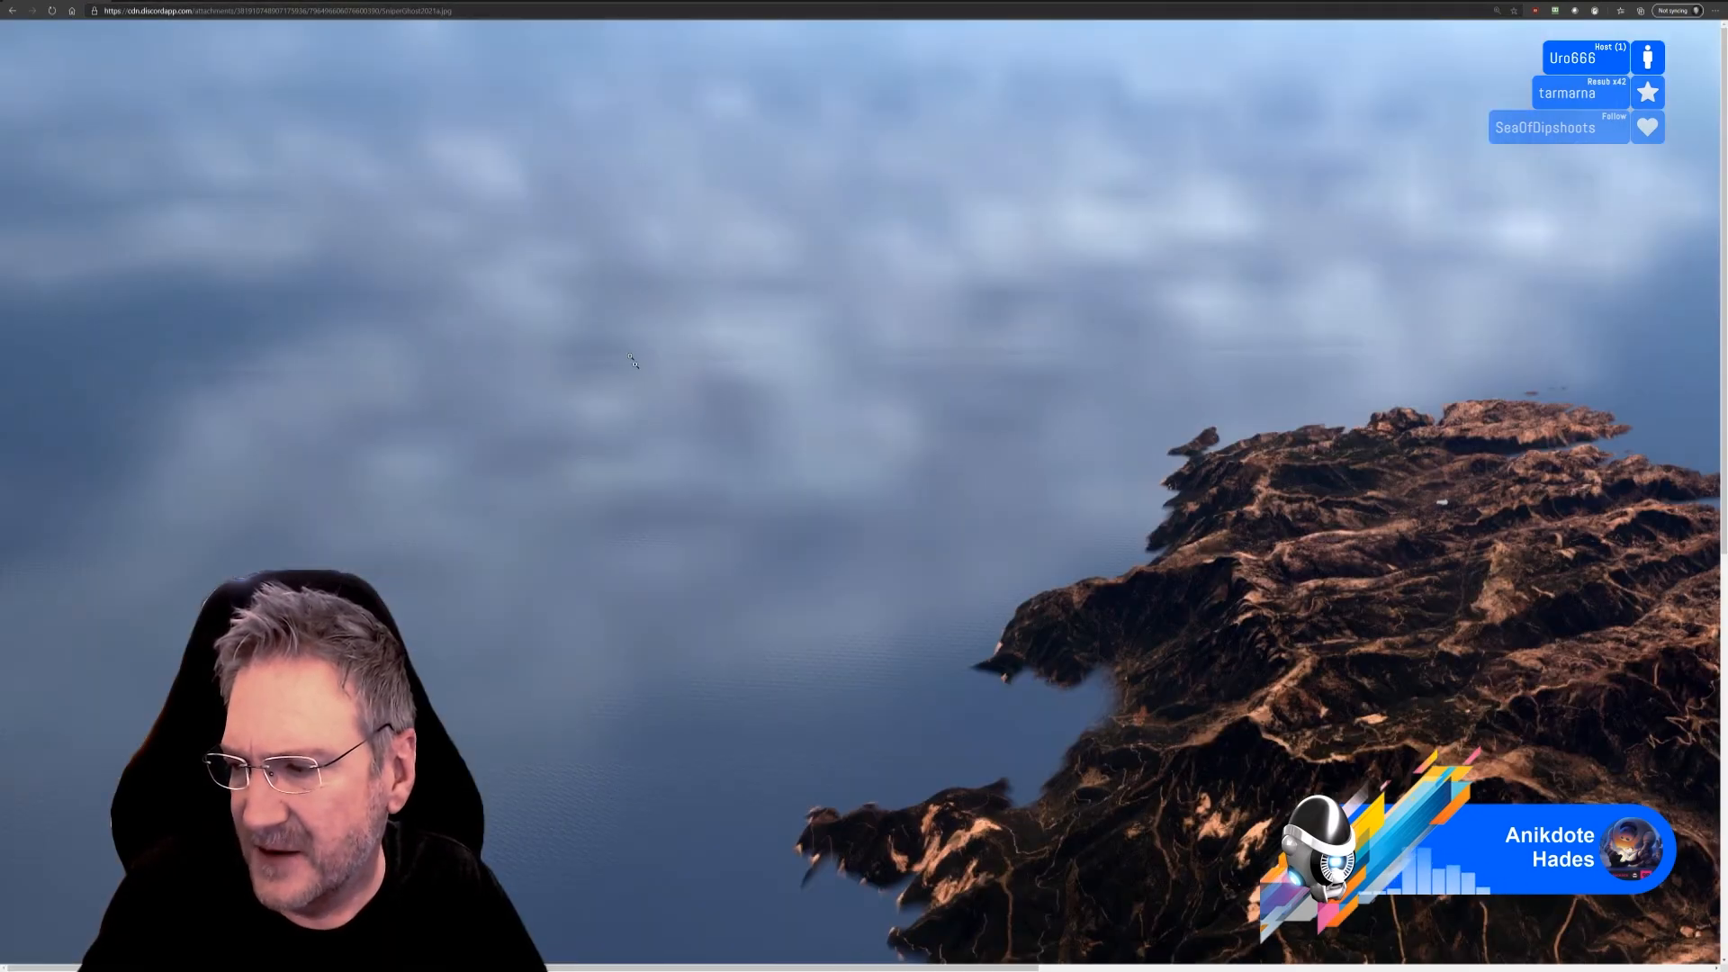
scroll(904, 551, "down", 1, "ctrl")
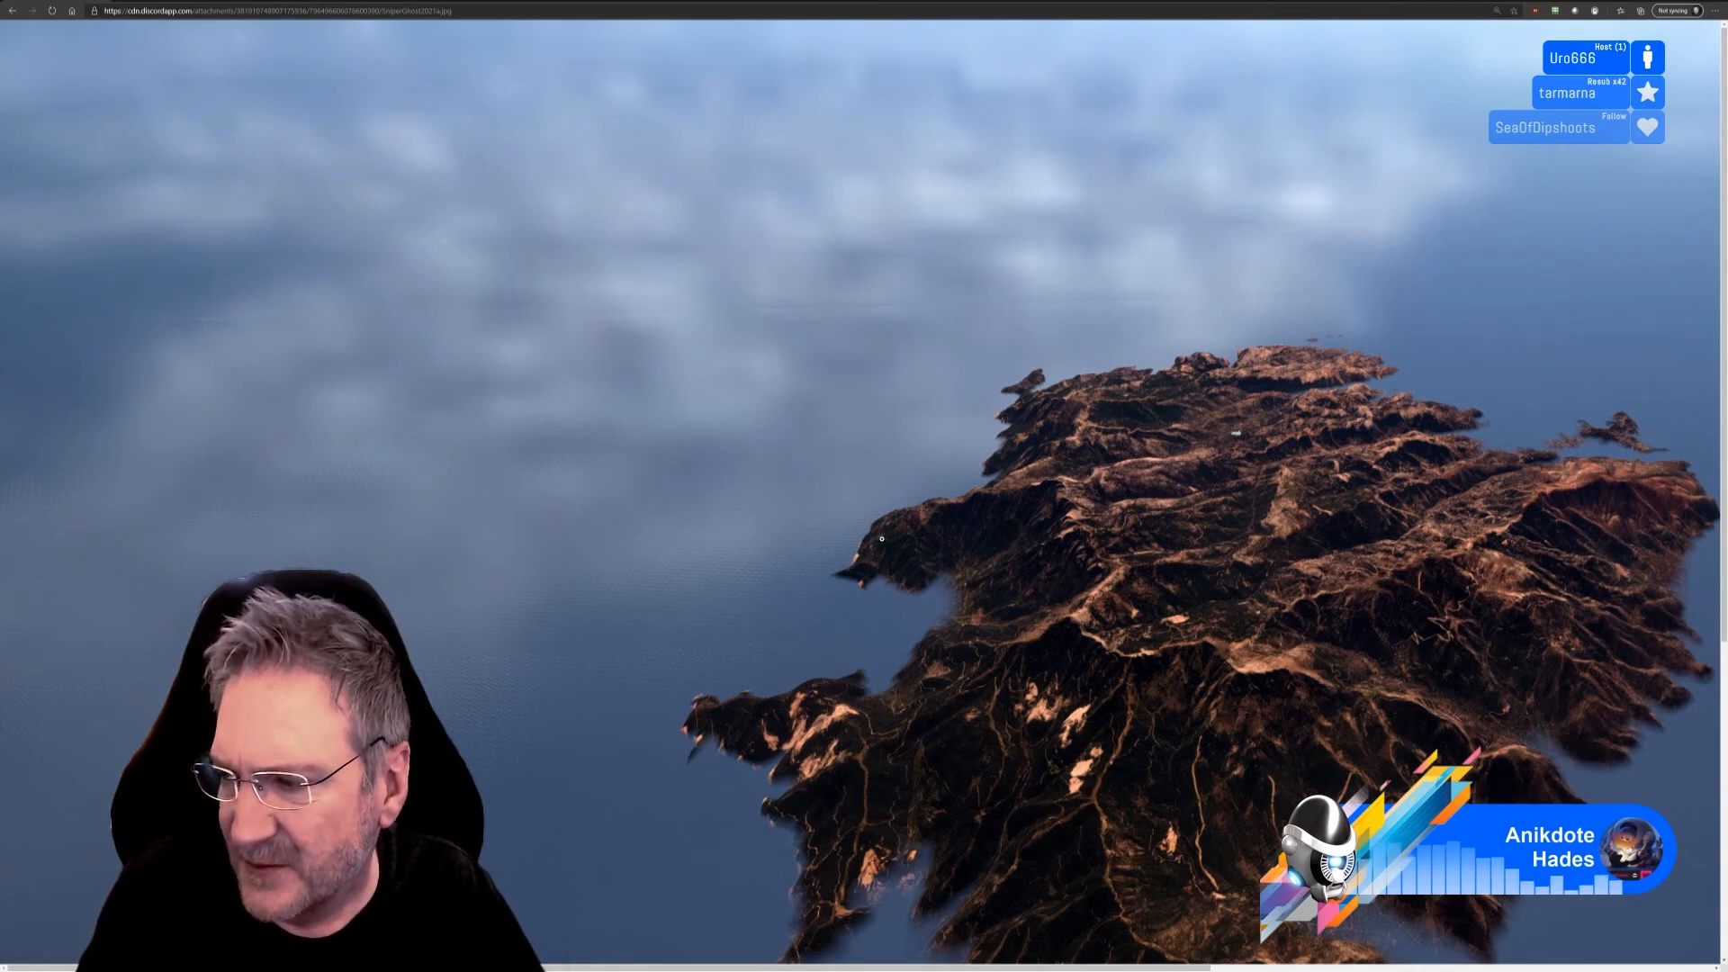
scroll(880, 542, "down", 3, "ctrl")
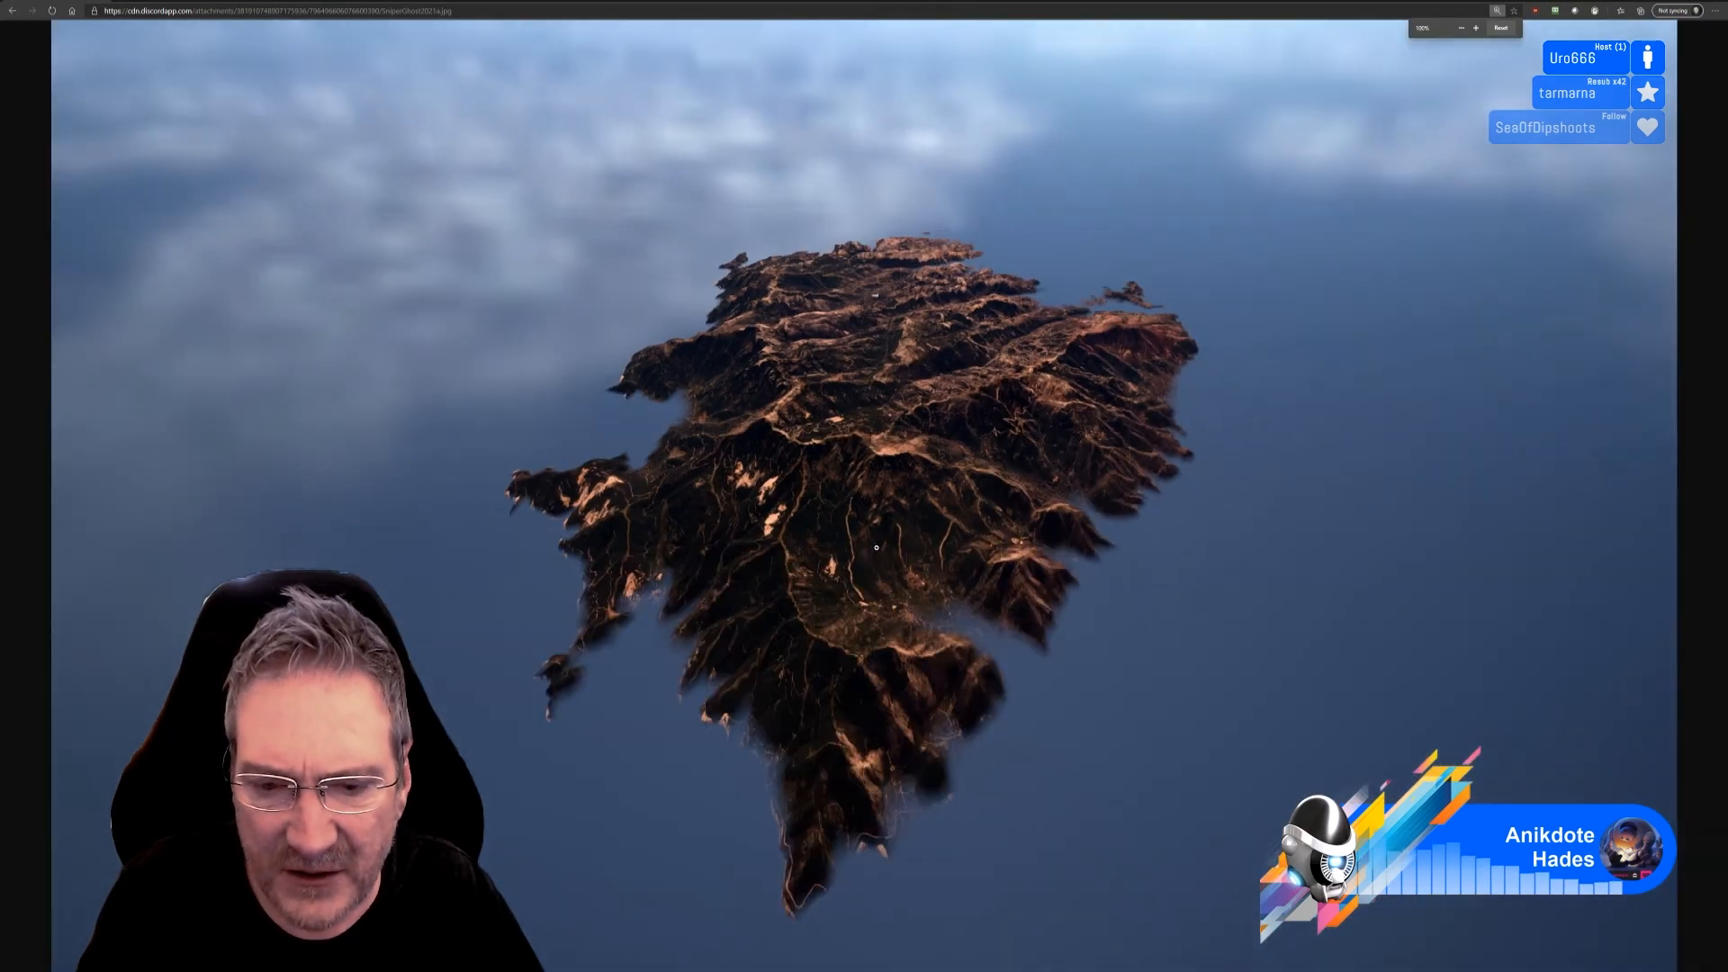
scroll(871, 547, "up", 1, "ctrl")
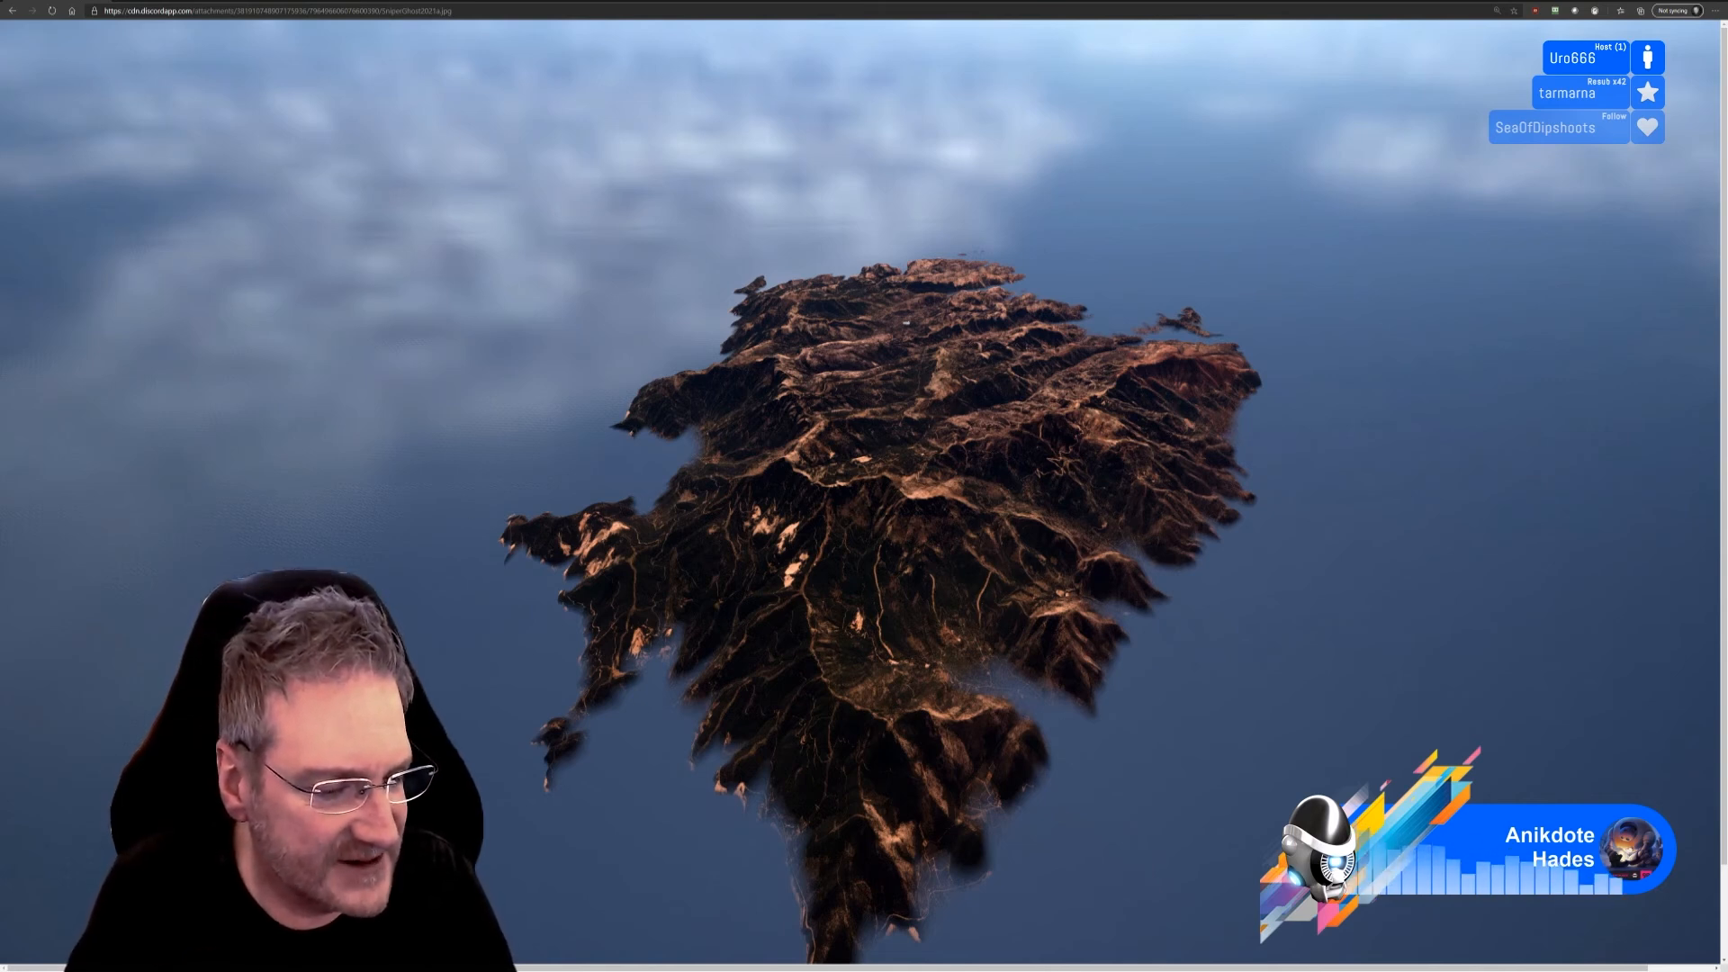
key("super")
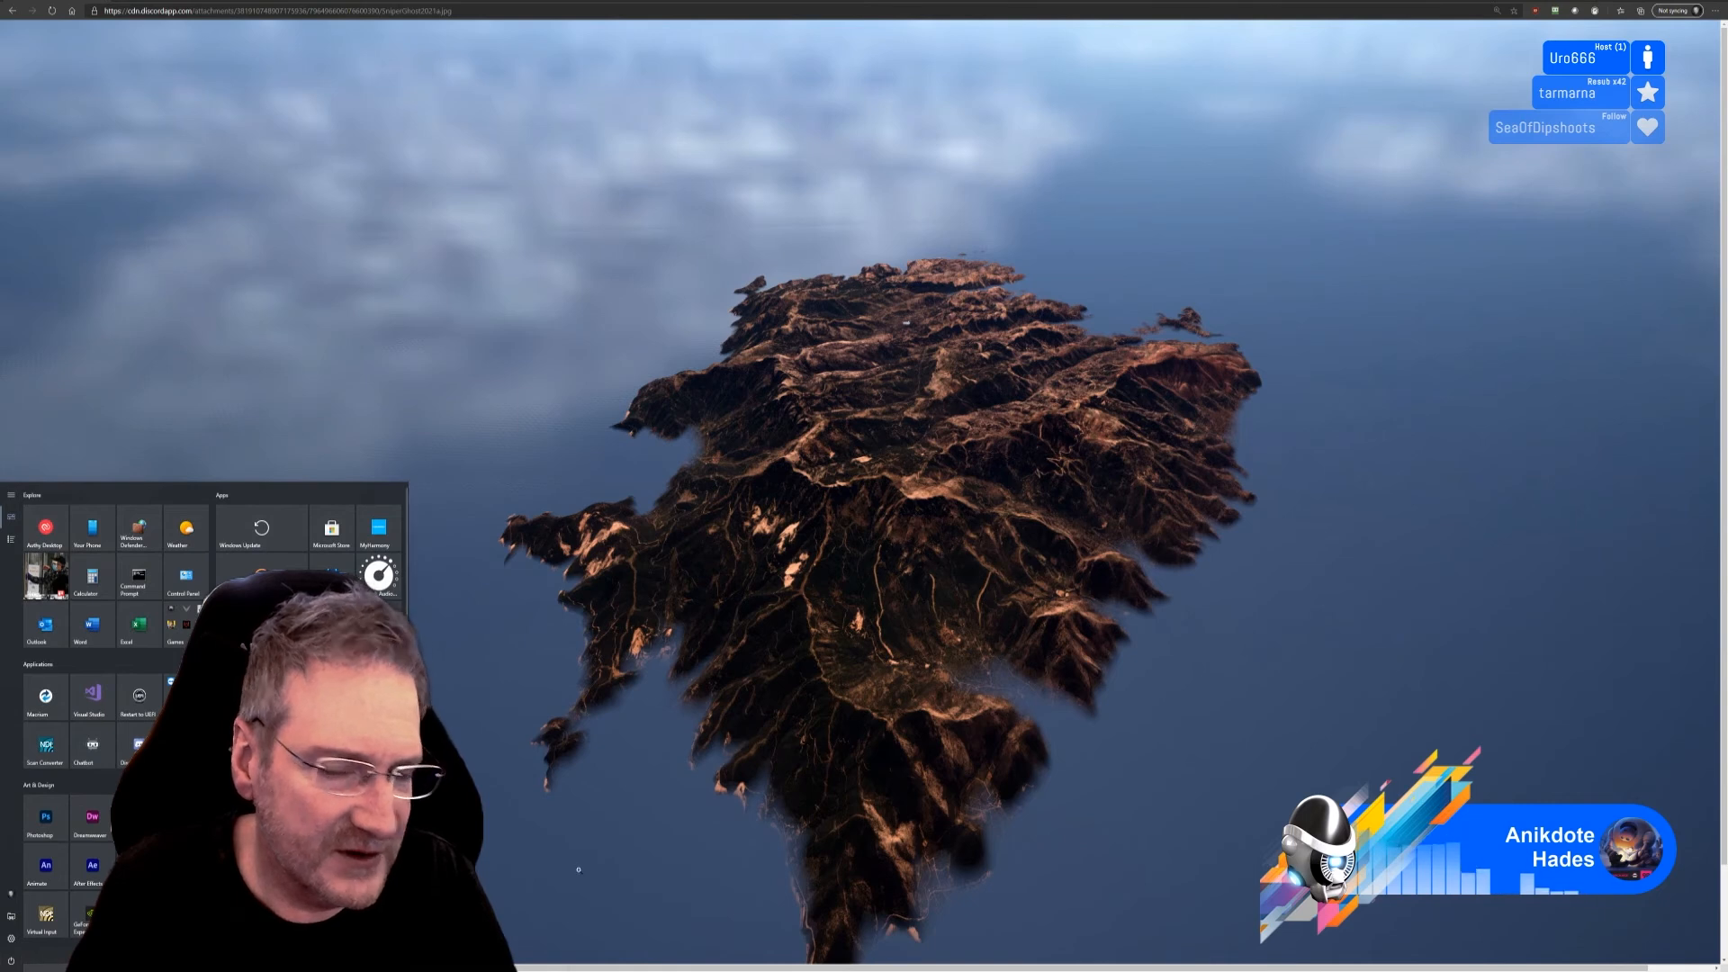
key("super")
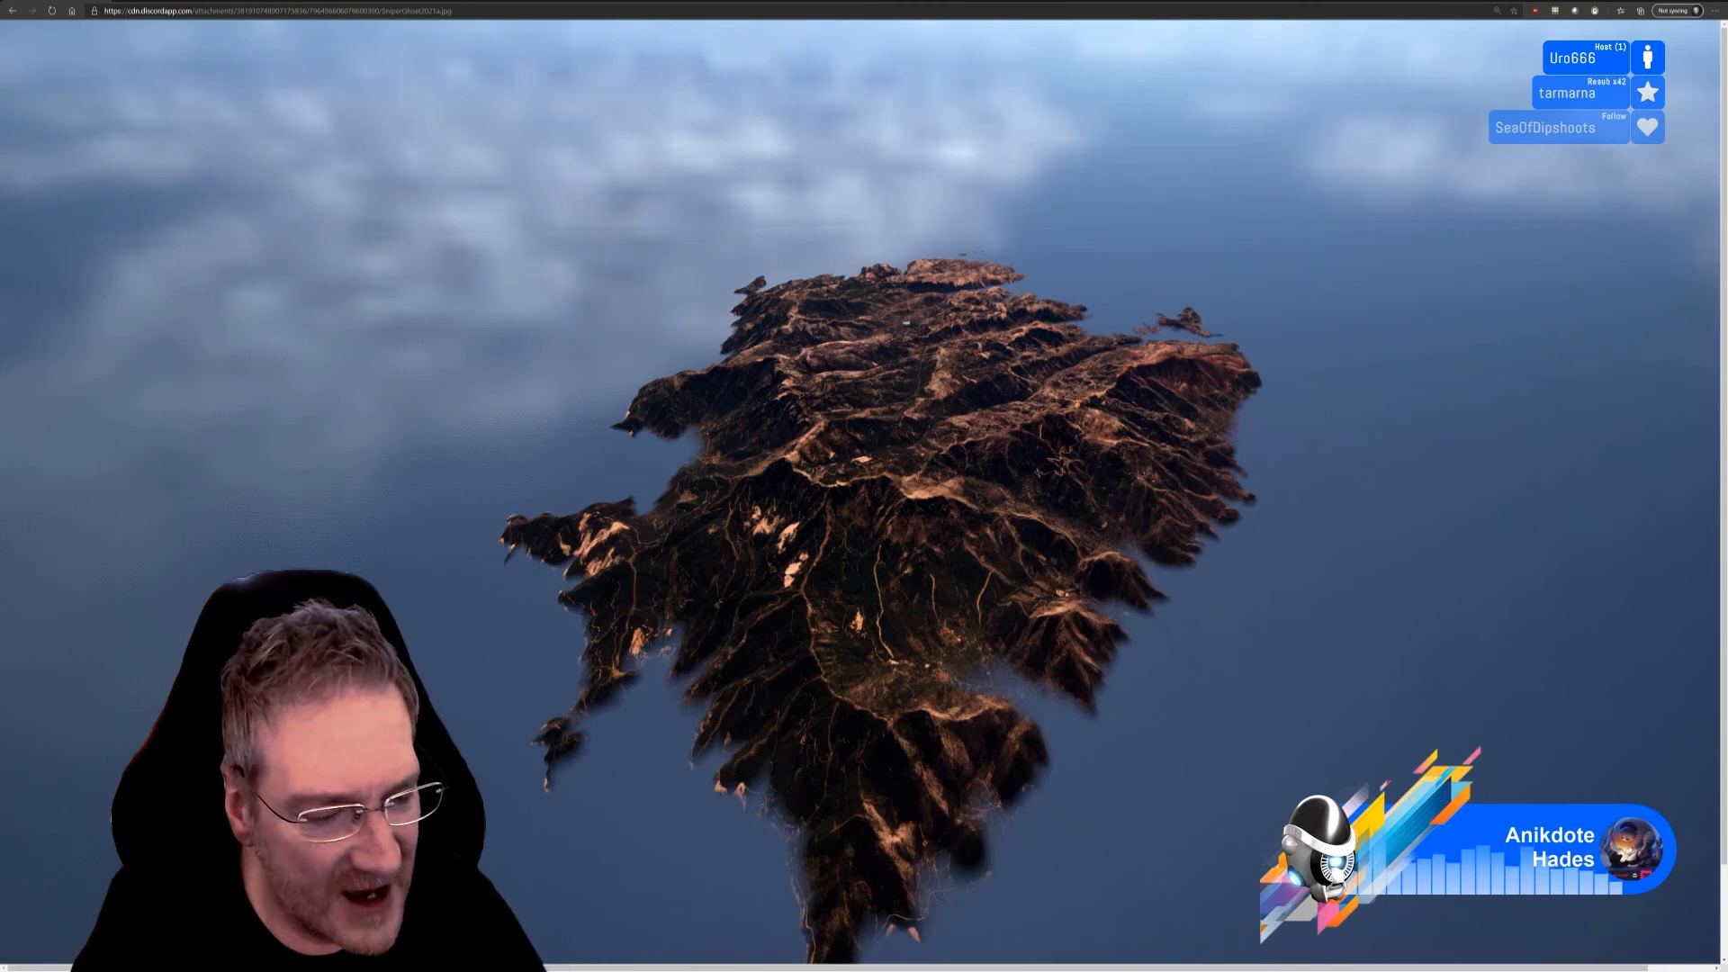
key("super")
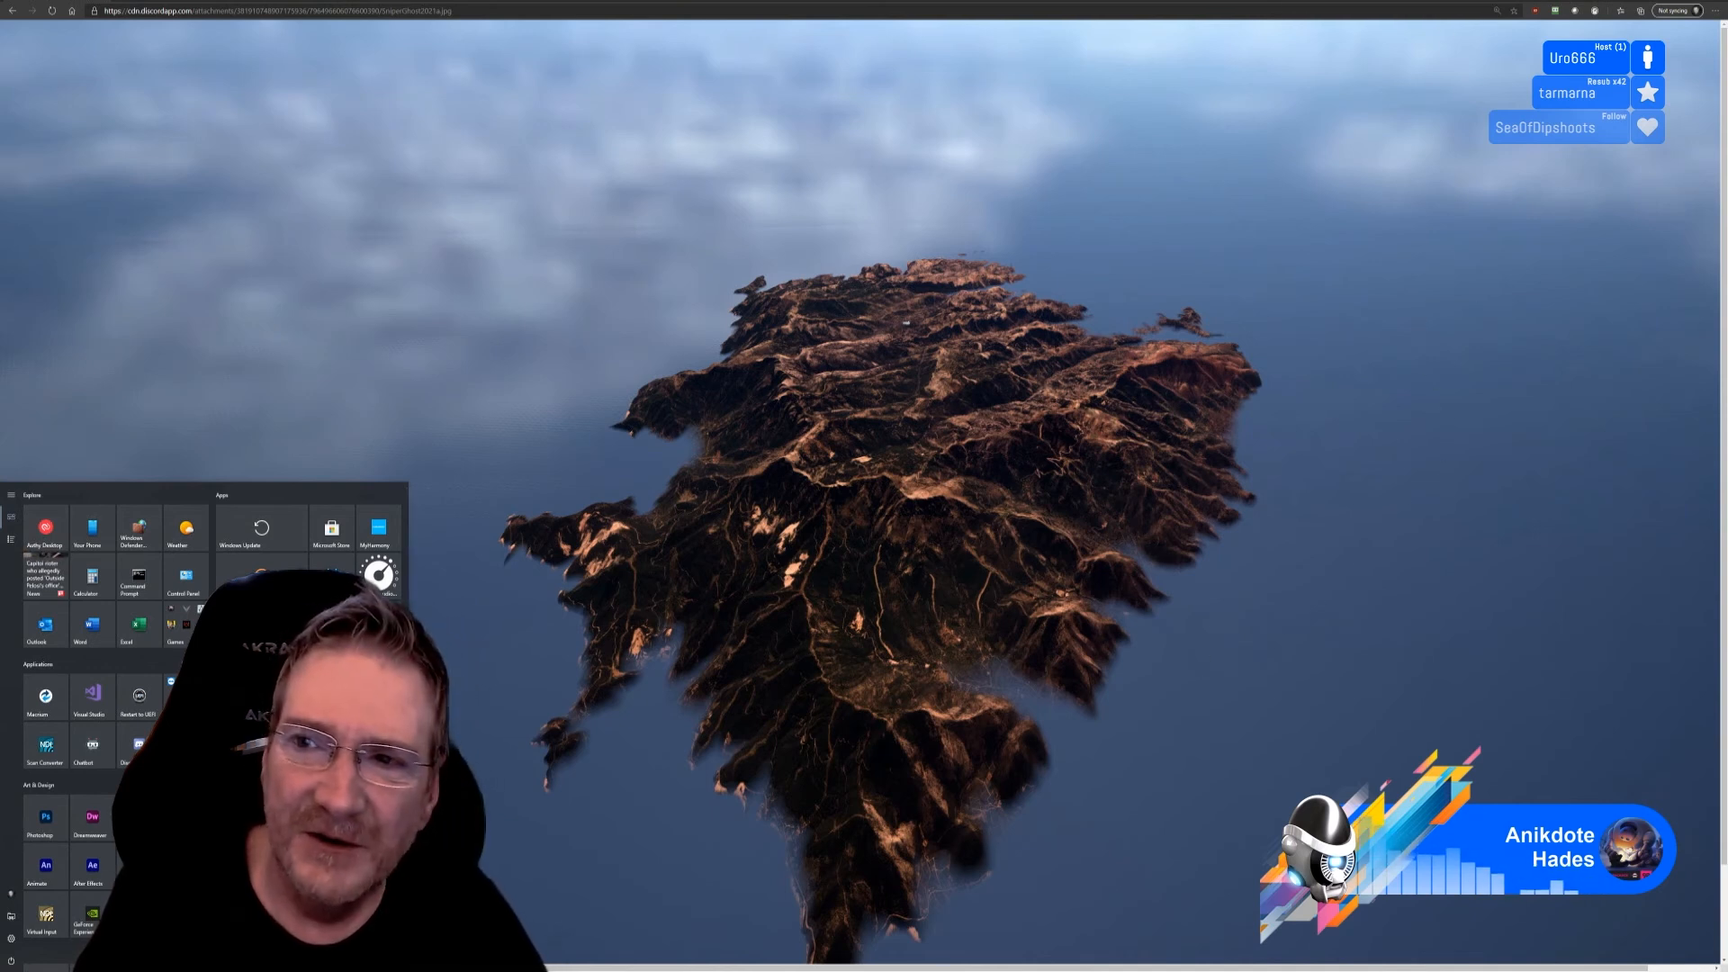
left_click(1355, 1)
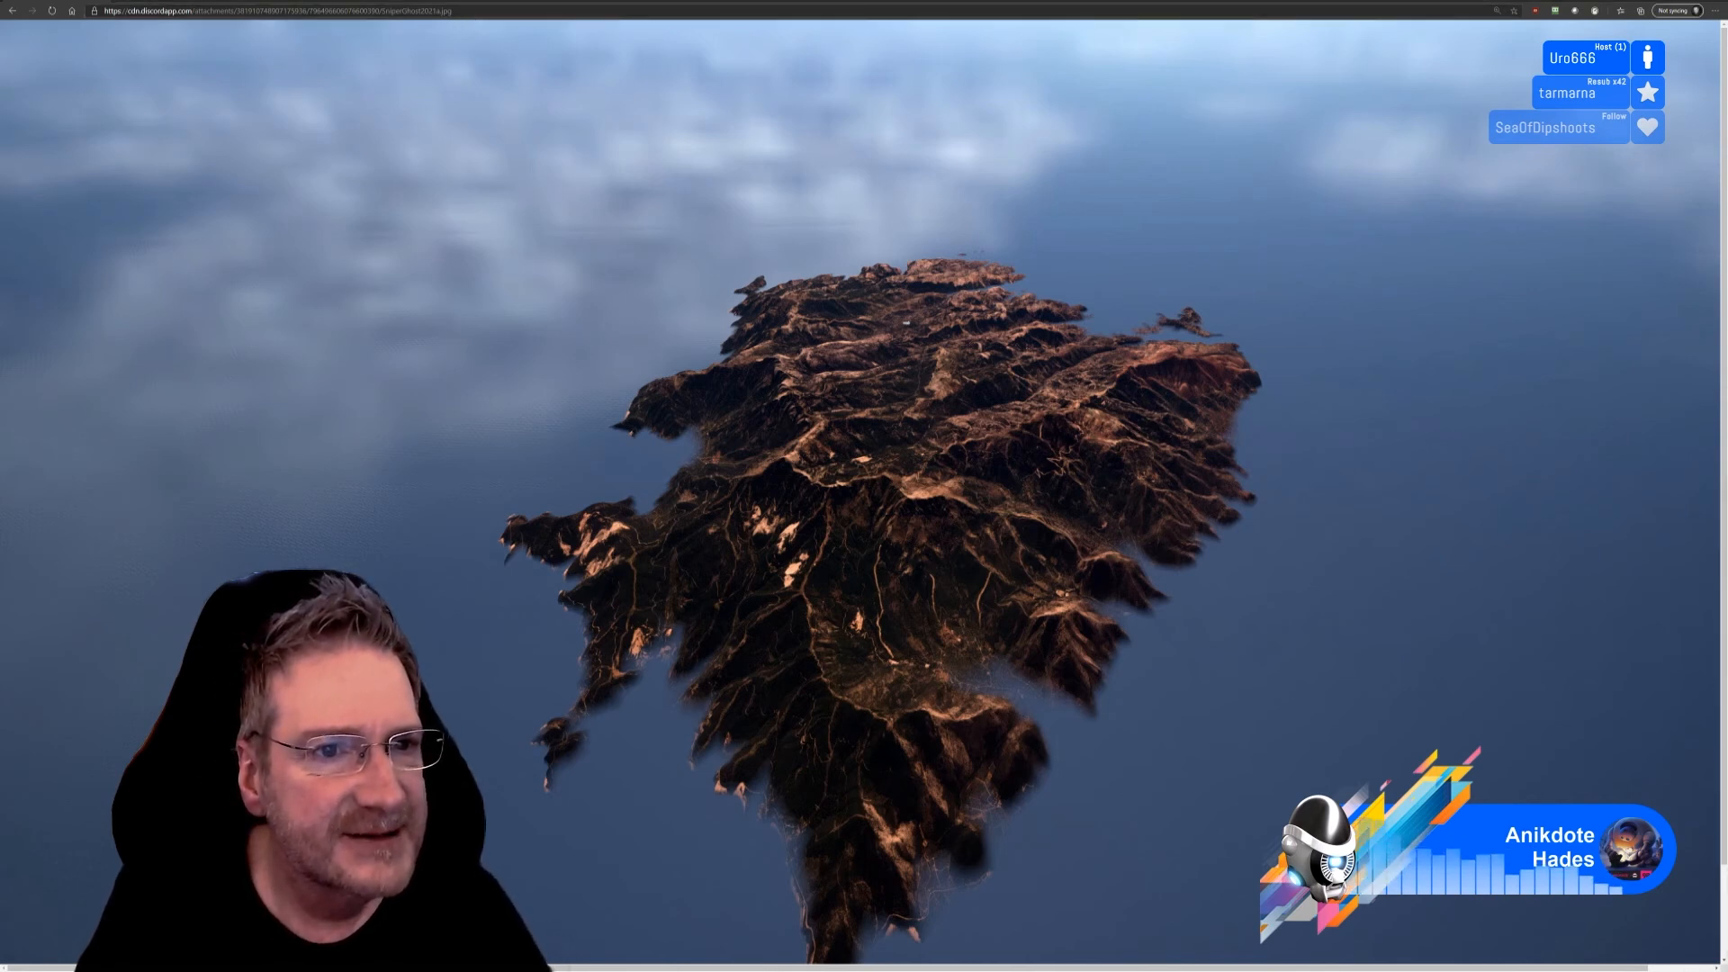
Step: Open the copied Discord link to 1.png and zoom in on the yellow hydraulic cylinder render
left_click(472, 11)
key("ctrl+v")
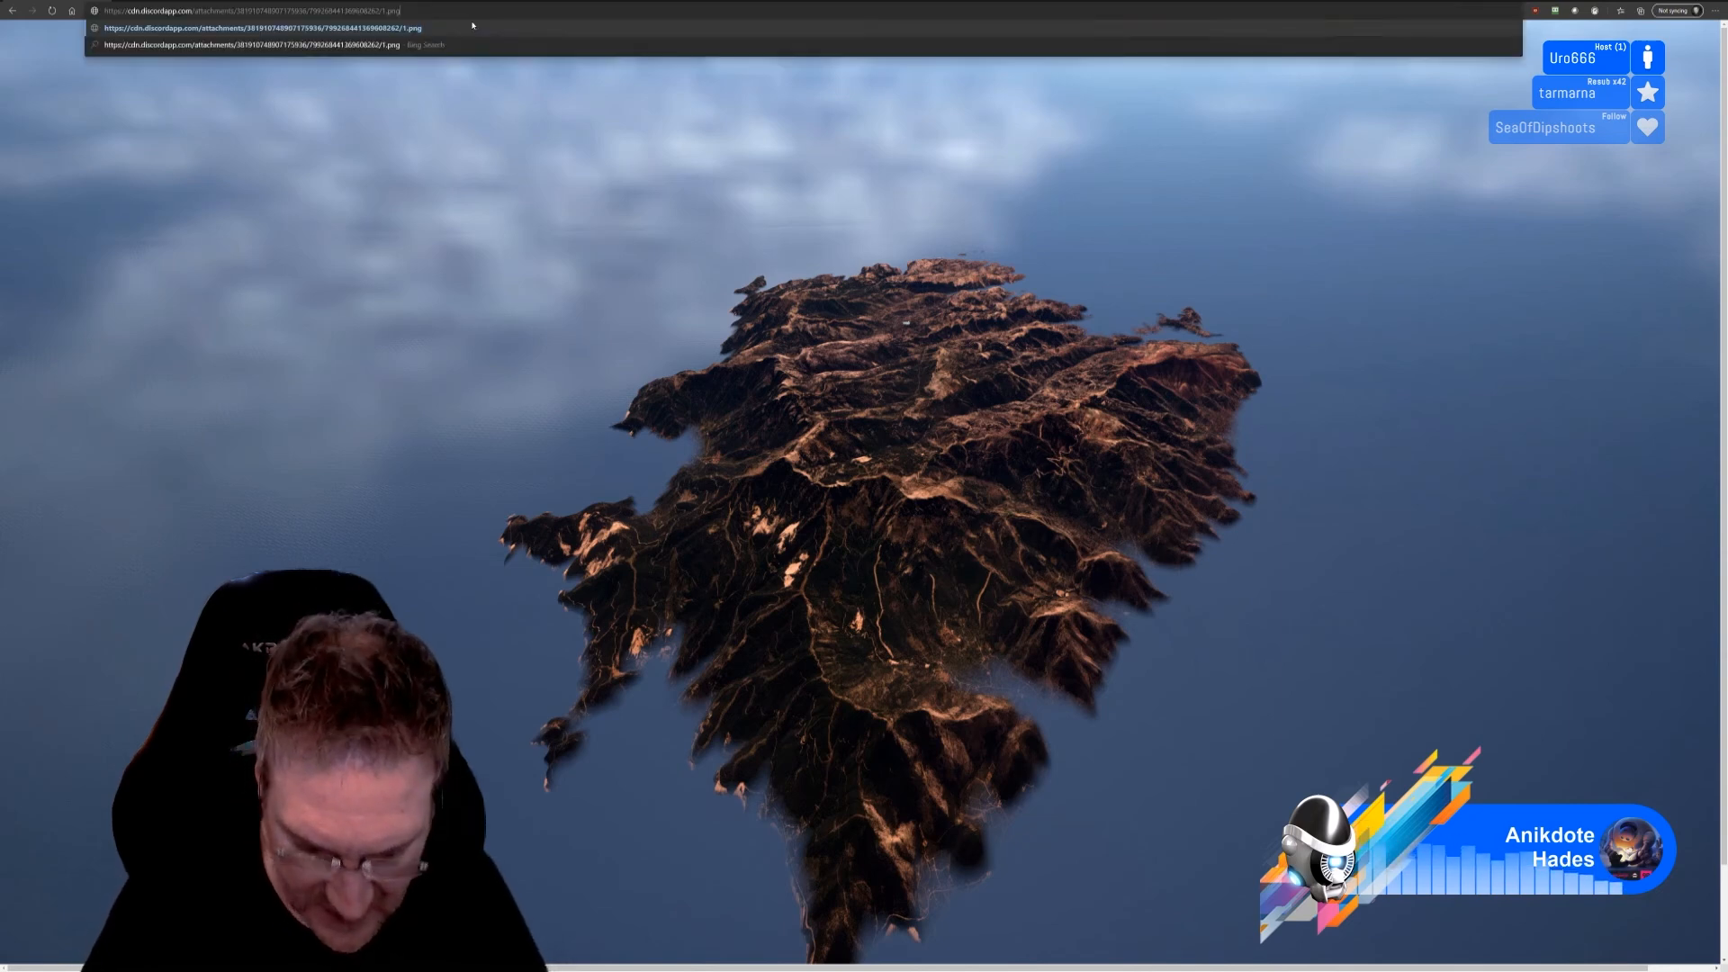
key("Return")
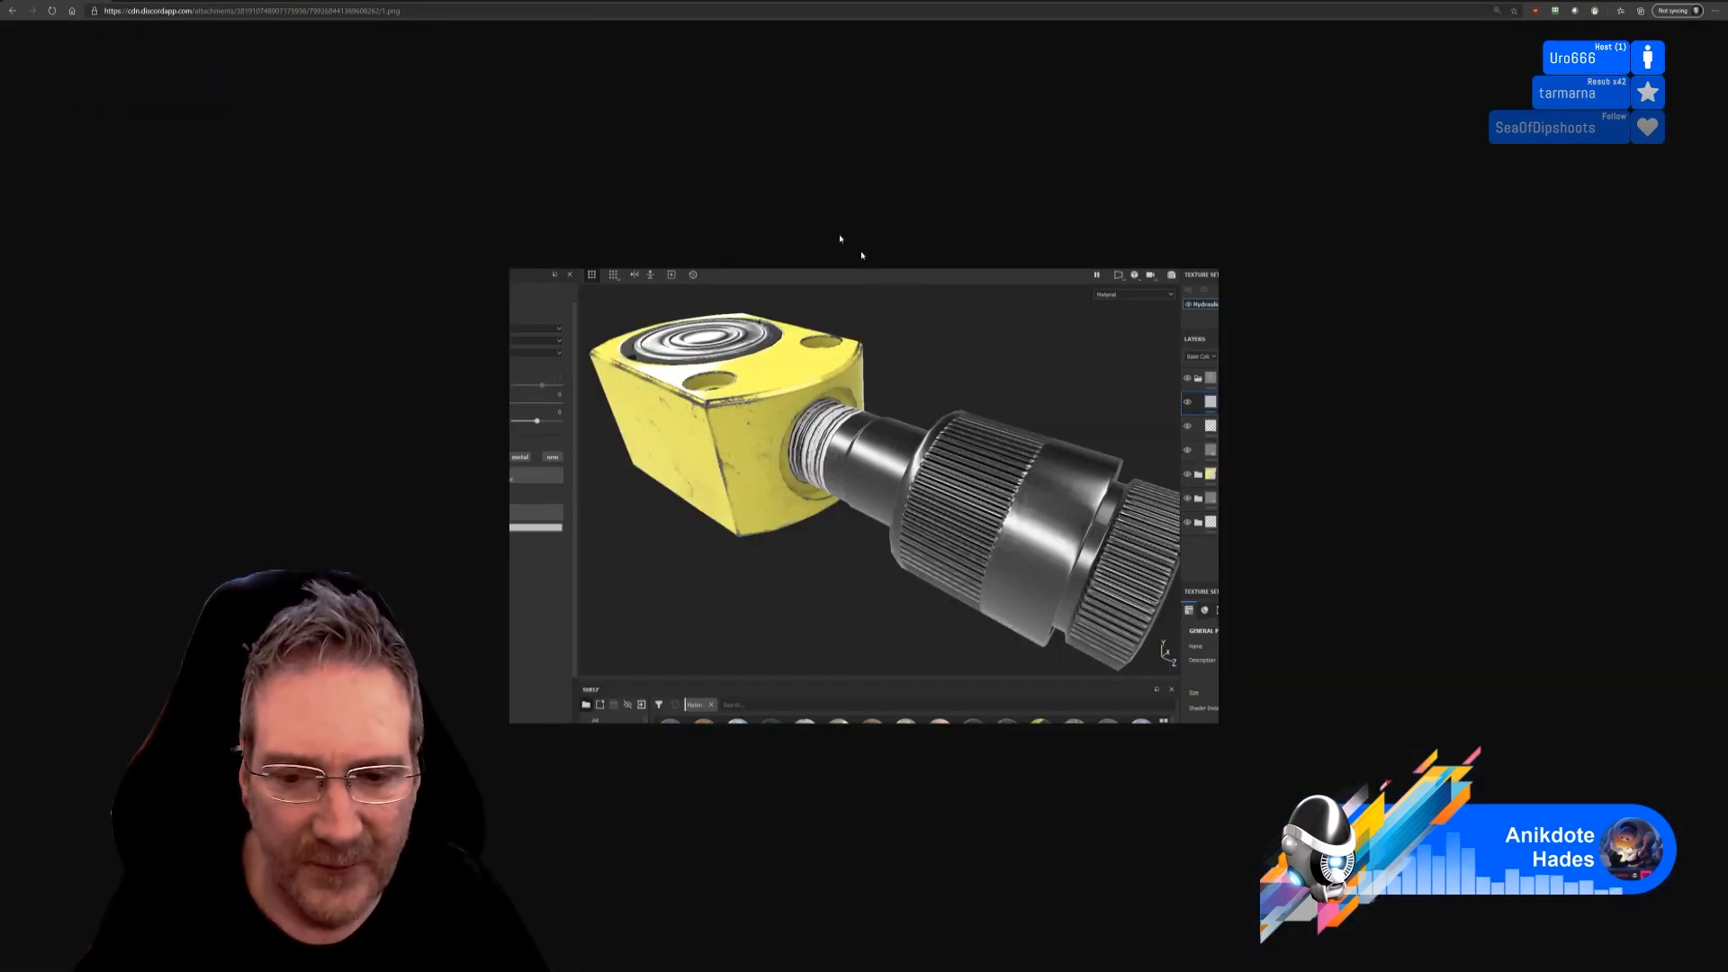
scroll(1128, 467, "up", 4, "ctrl")
scroll(1130, 468, "up", 1, "ctrl")
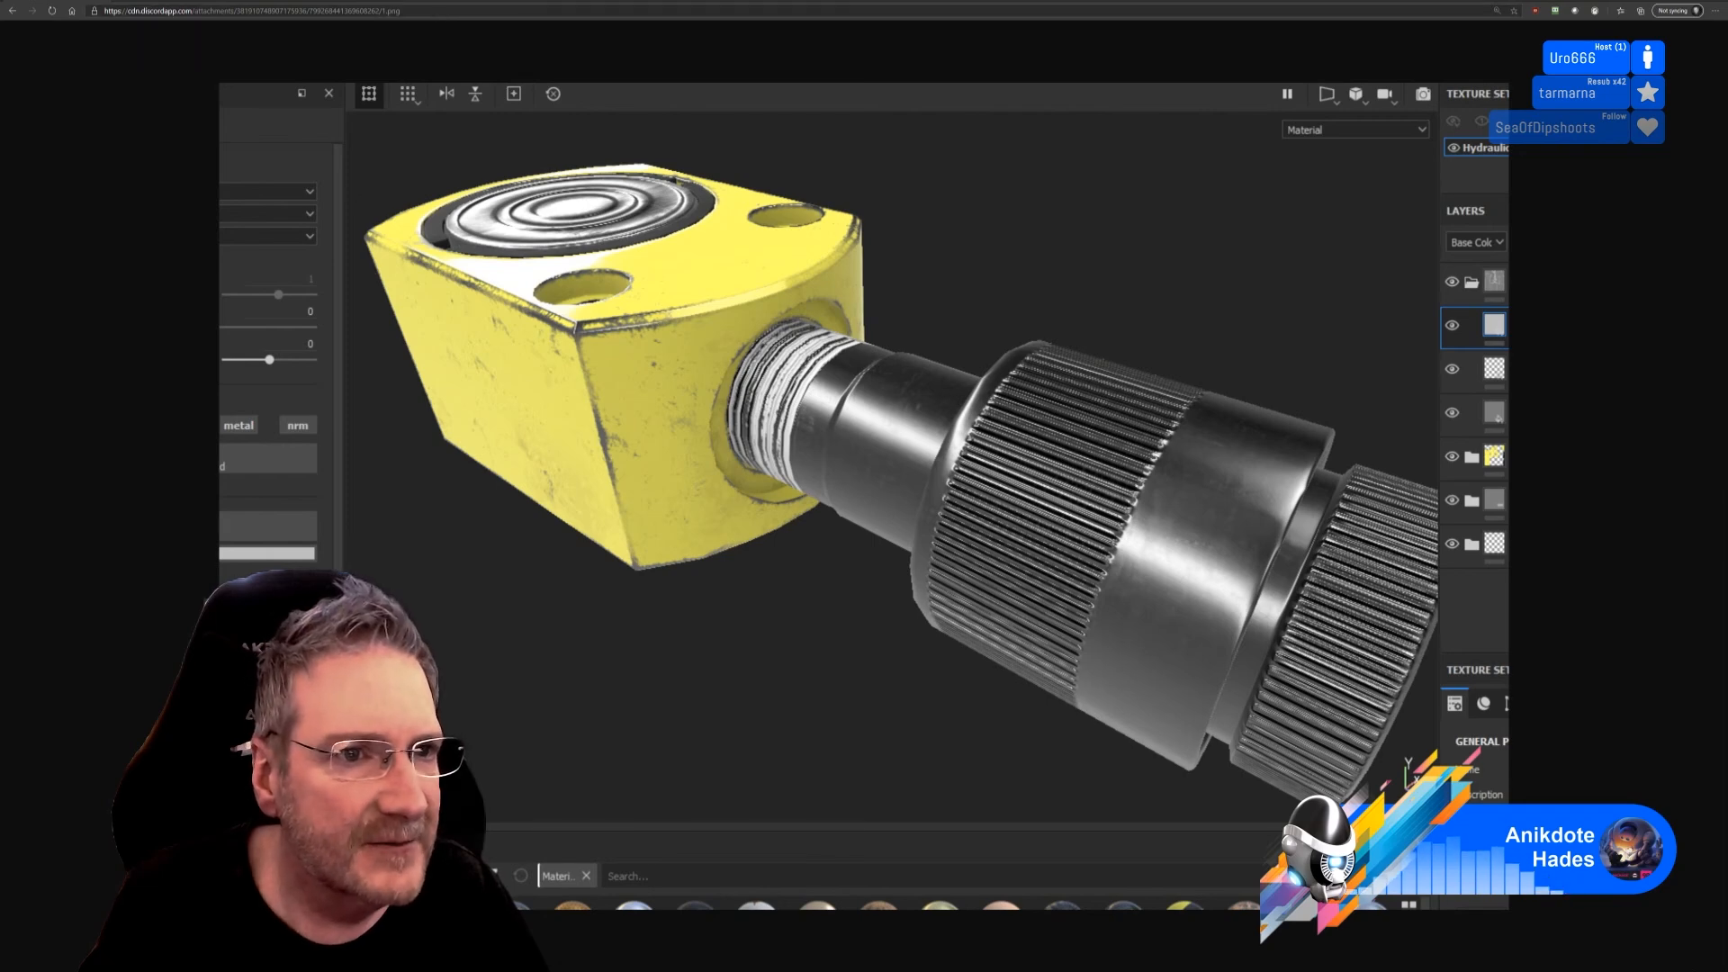
Step: Replace the address with the next copied Discord link and open the hydraulic cylinder capture with the engraved ENERPAC lettering
left_click(421, 11)
key("ctrl+v")
key("Return")
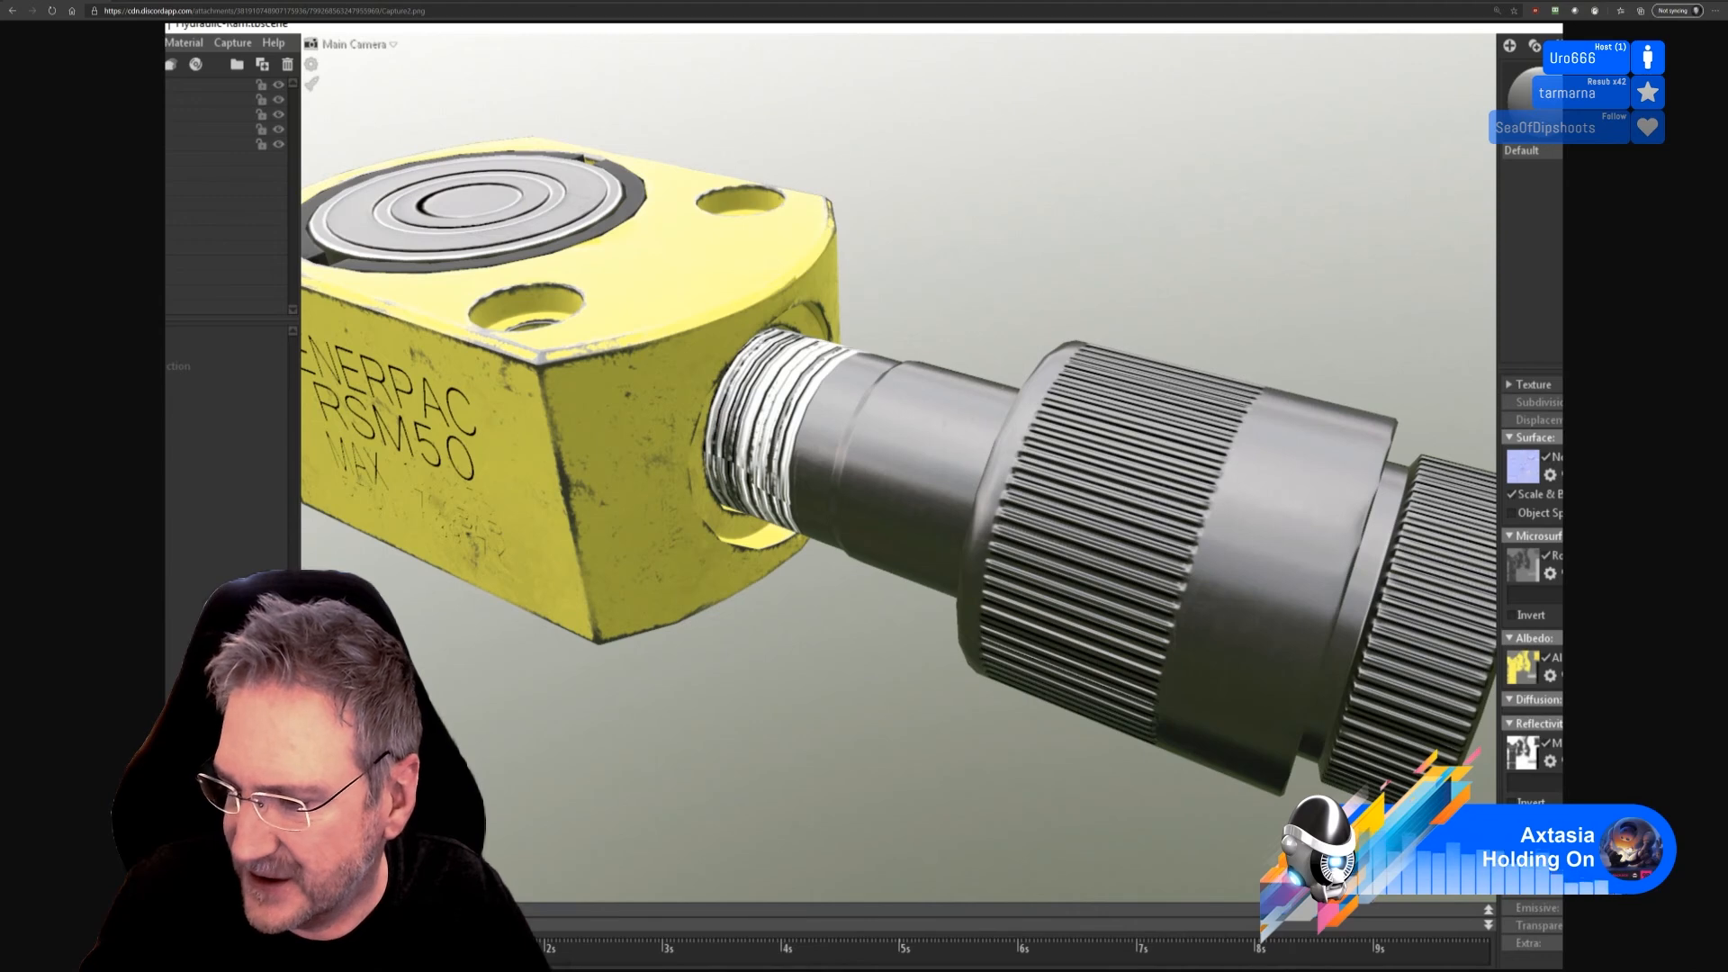
Step: Open the next copied Discord image link, showing the close-up of the shading around the cylinder's port
key("ctrl+l")
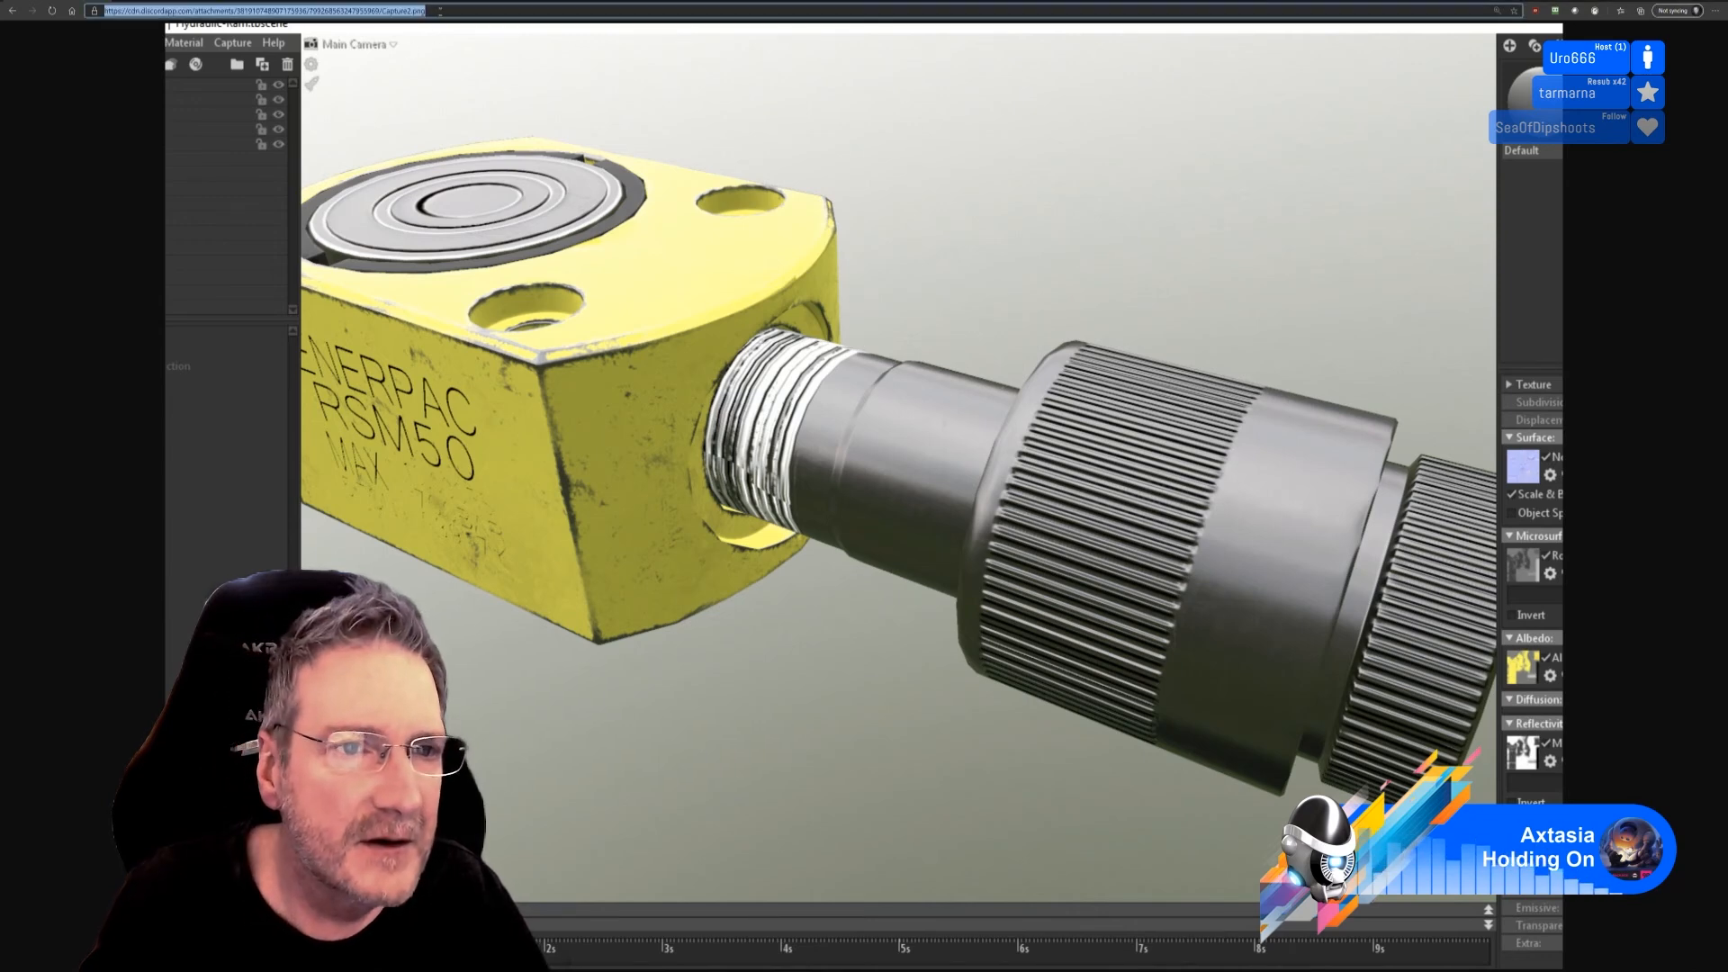
key("ctrl+v")
key("Return")
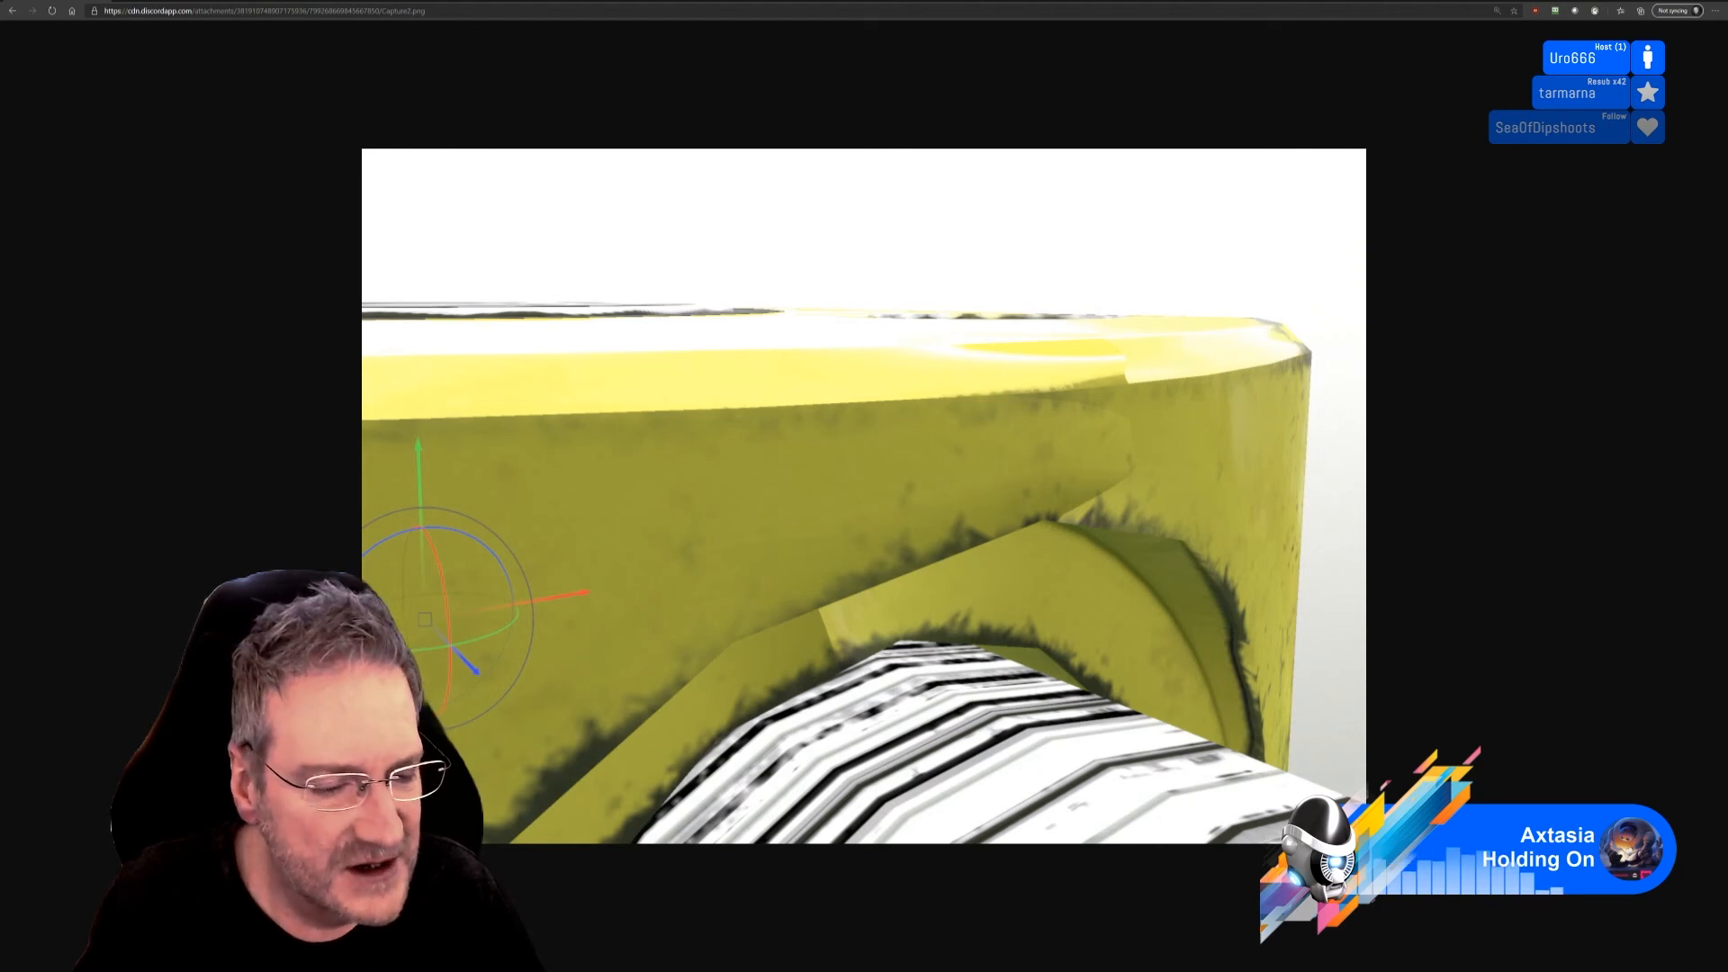
key("super")
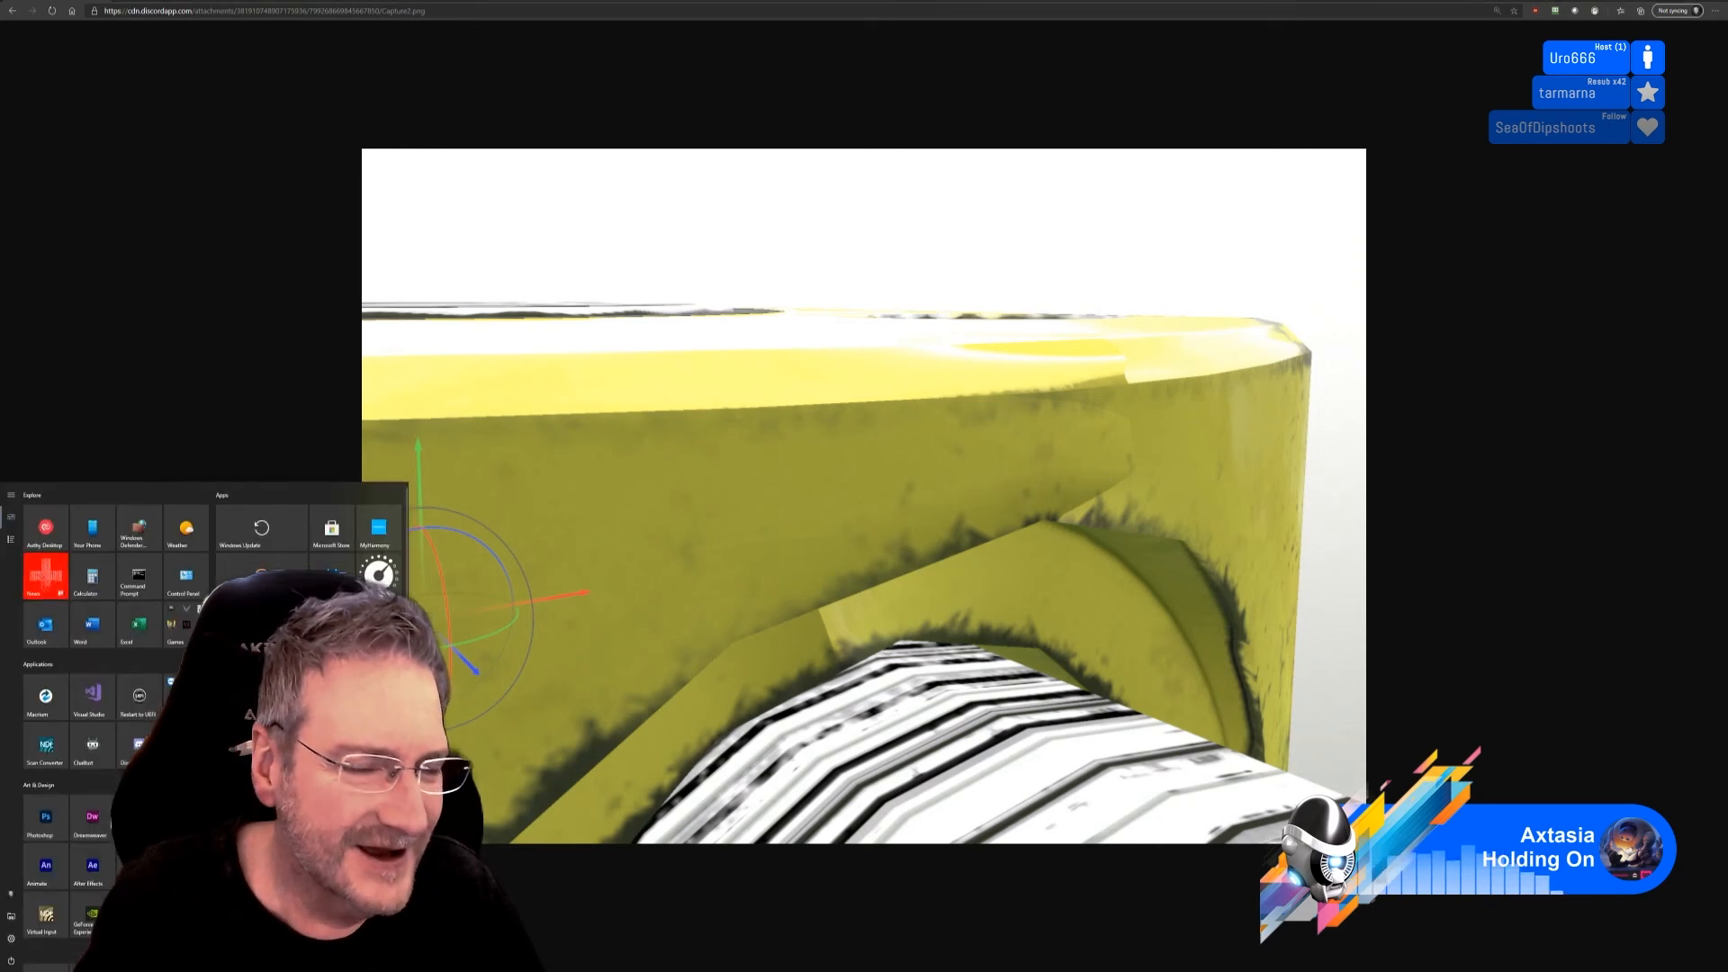
left_click(1175, 3)
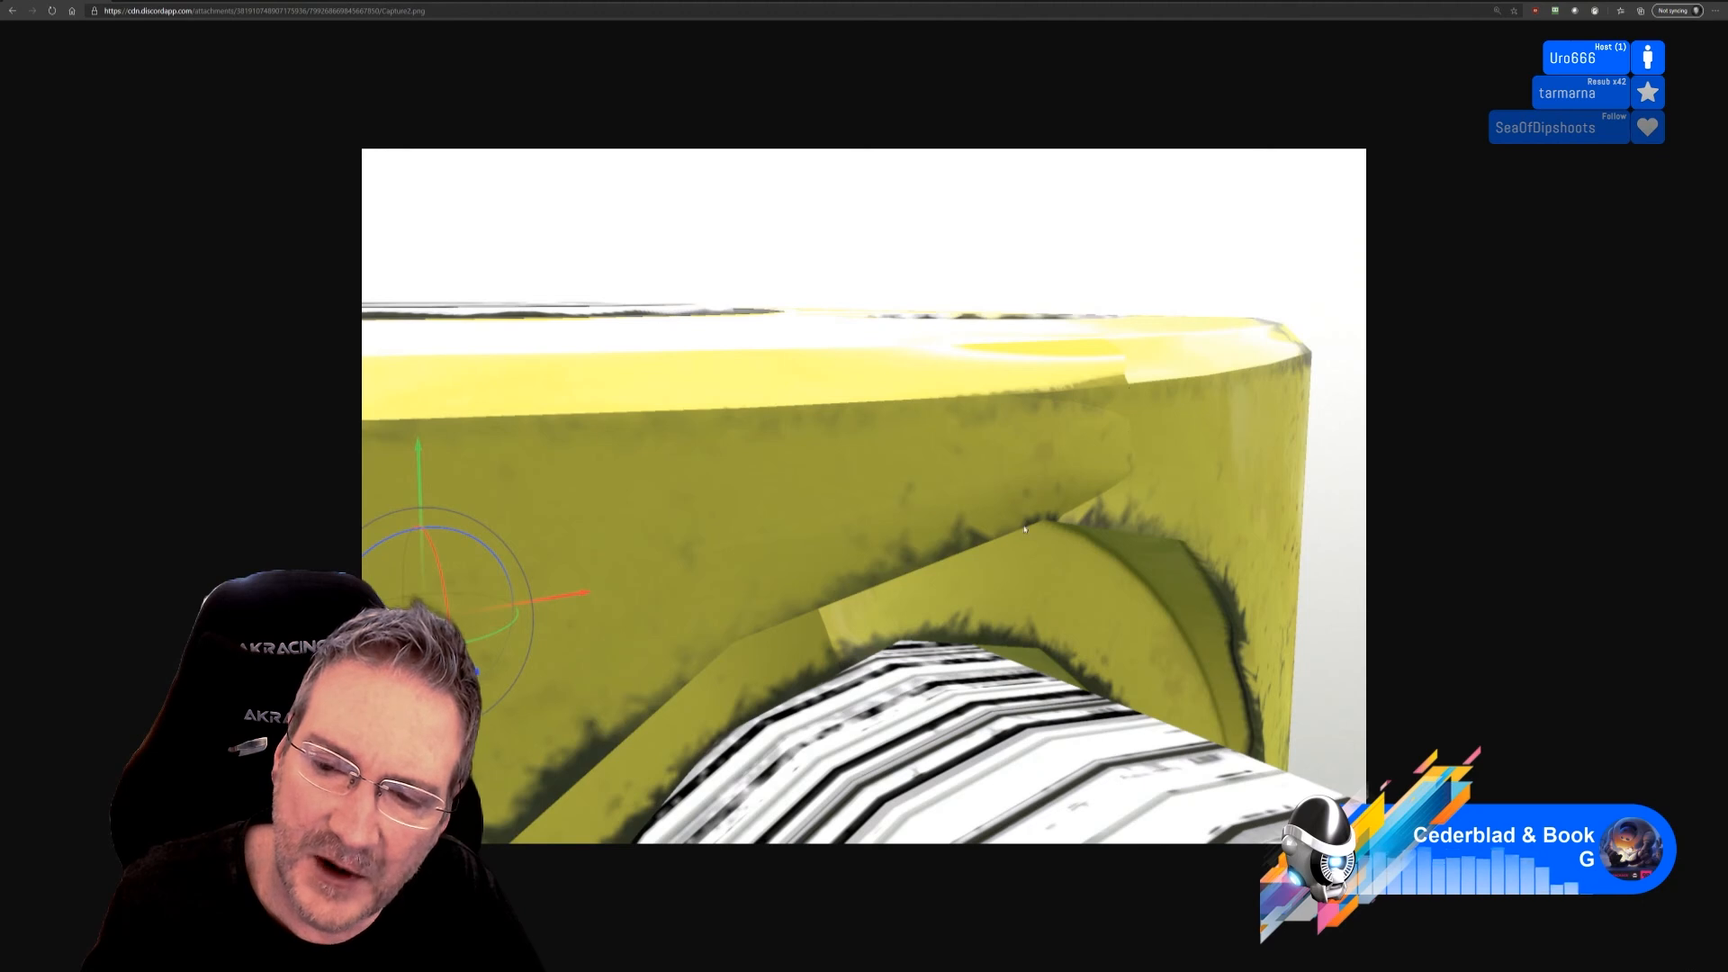
Step: Switch to 3ds Max, apply an Edit Normals modifier to the sink kitchen unit to inspect its normals, and delete the modifier
key("alt+Tab")
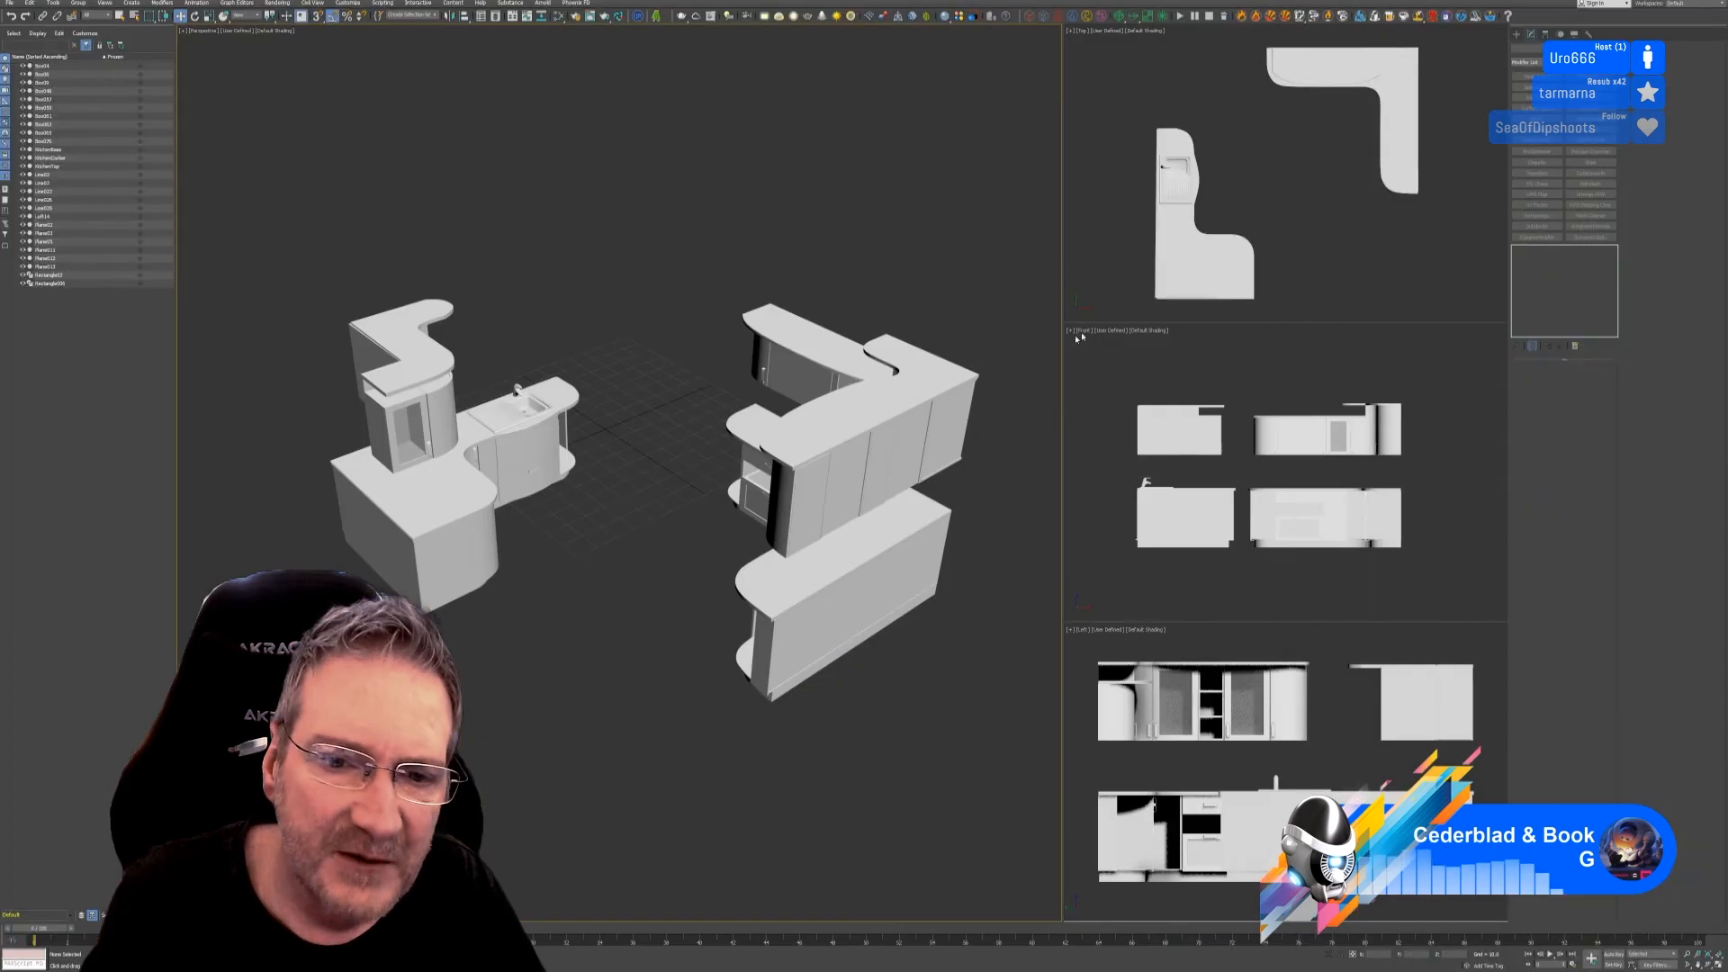
left_click(417, 357)
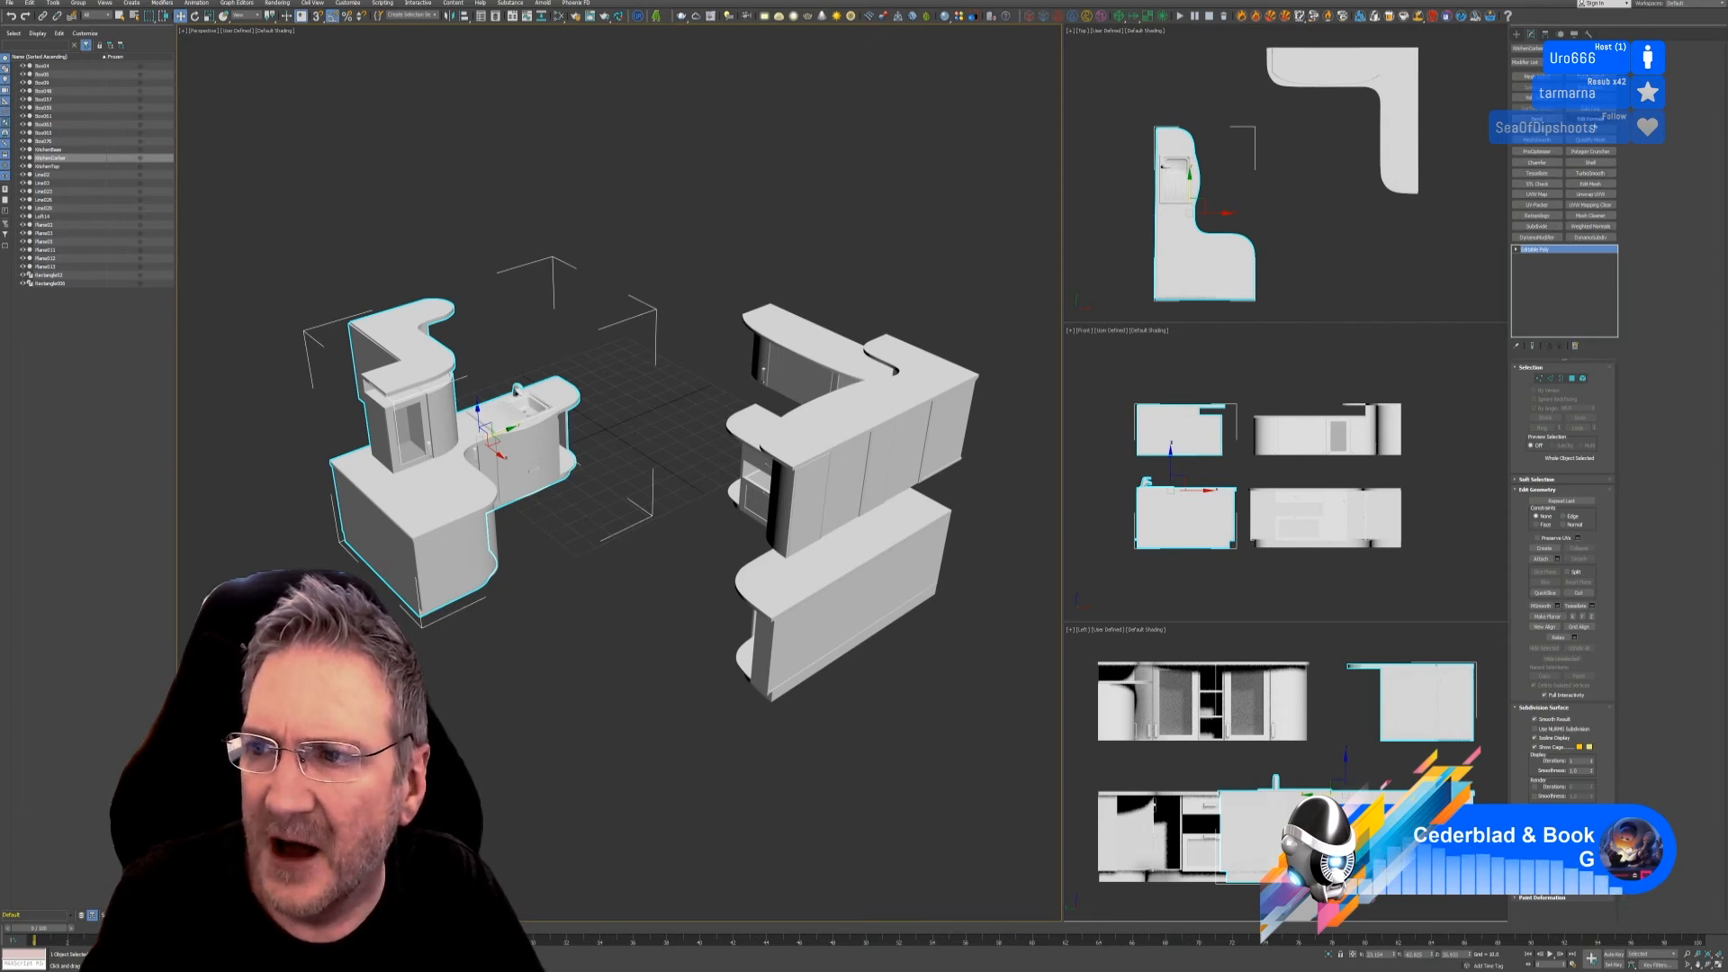
left_click(1589, 118)
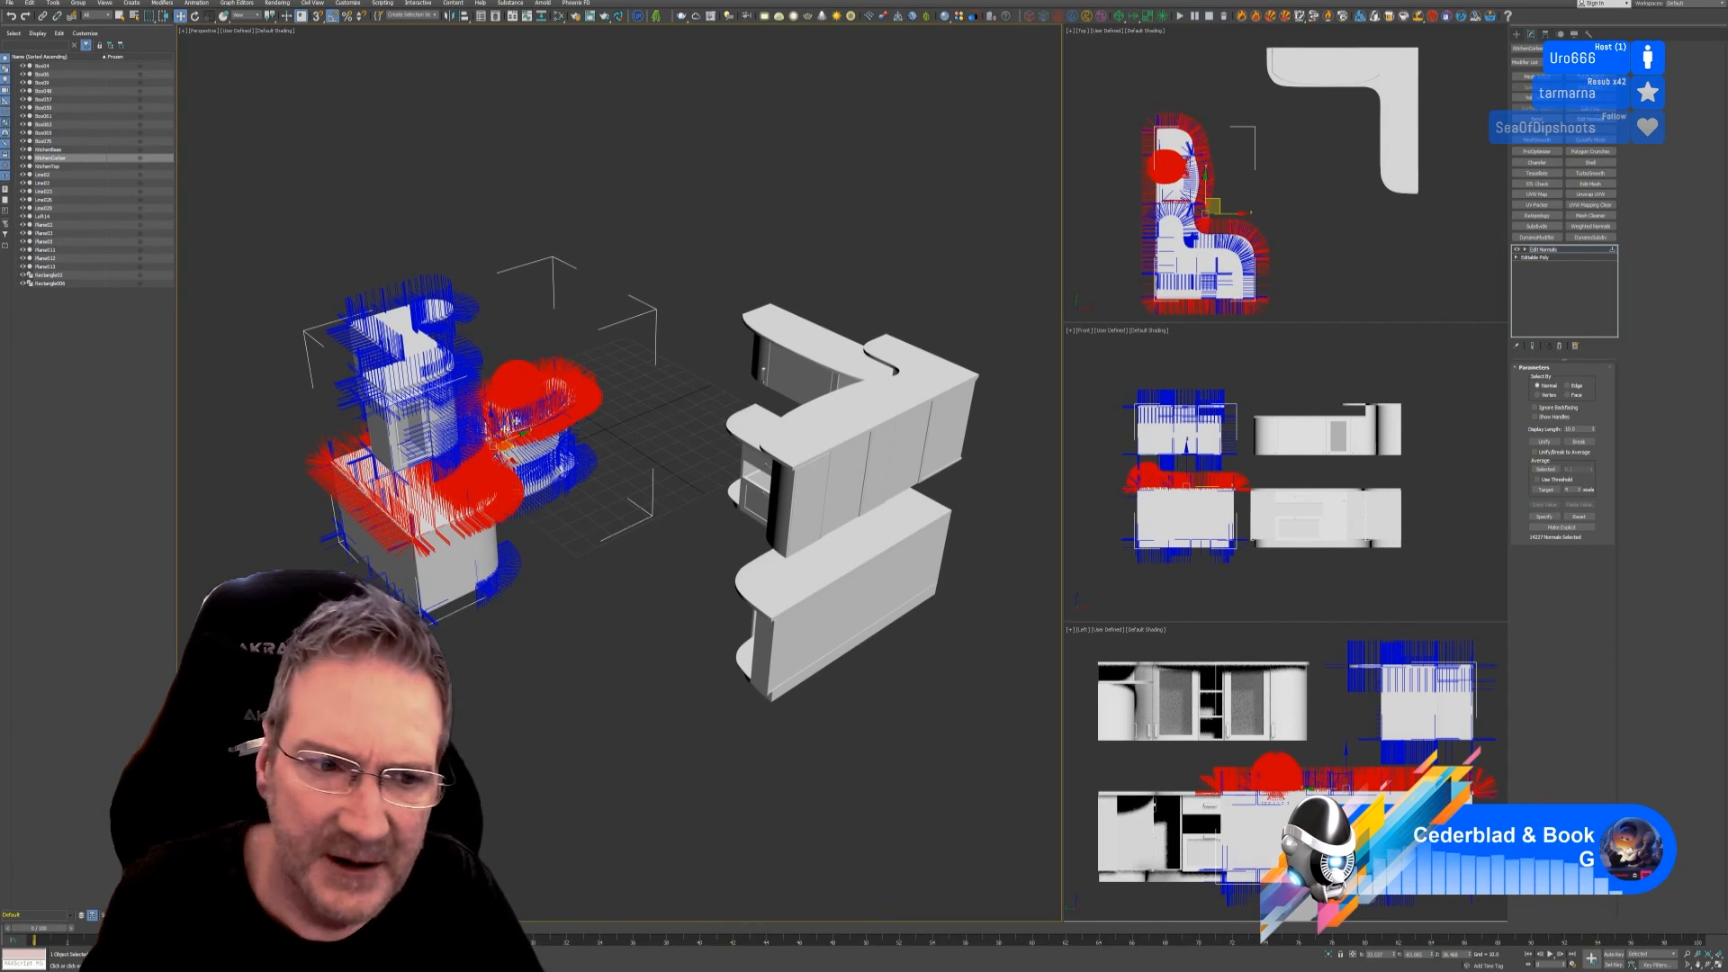
scroll(413, 363, "up", 6)
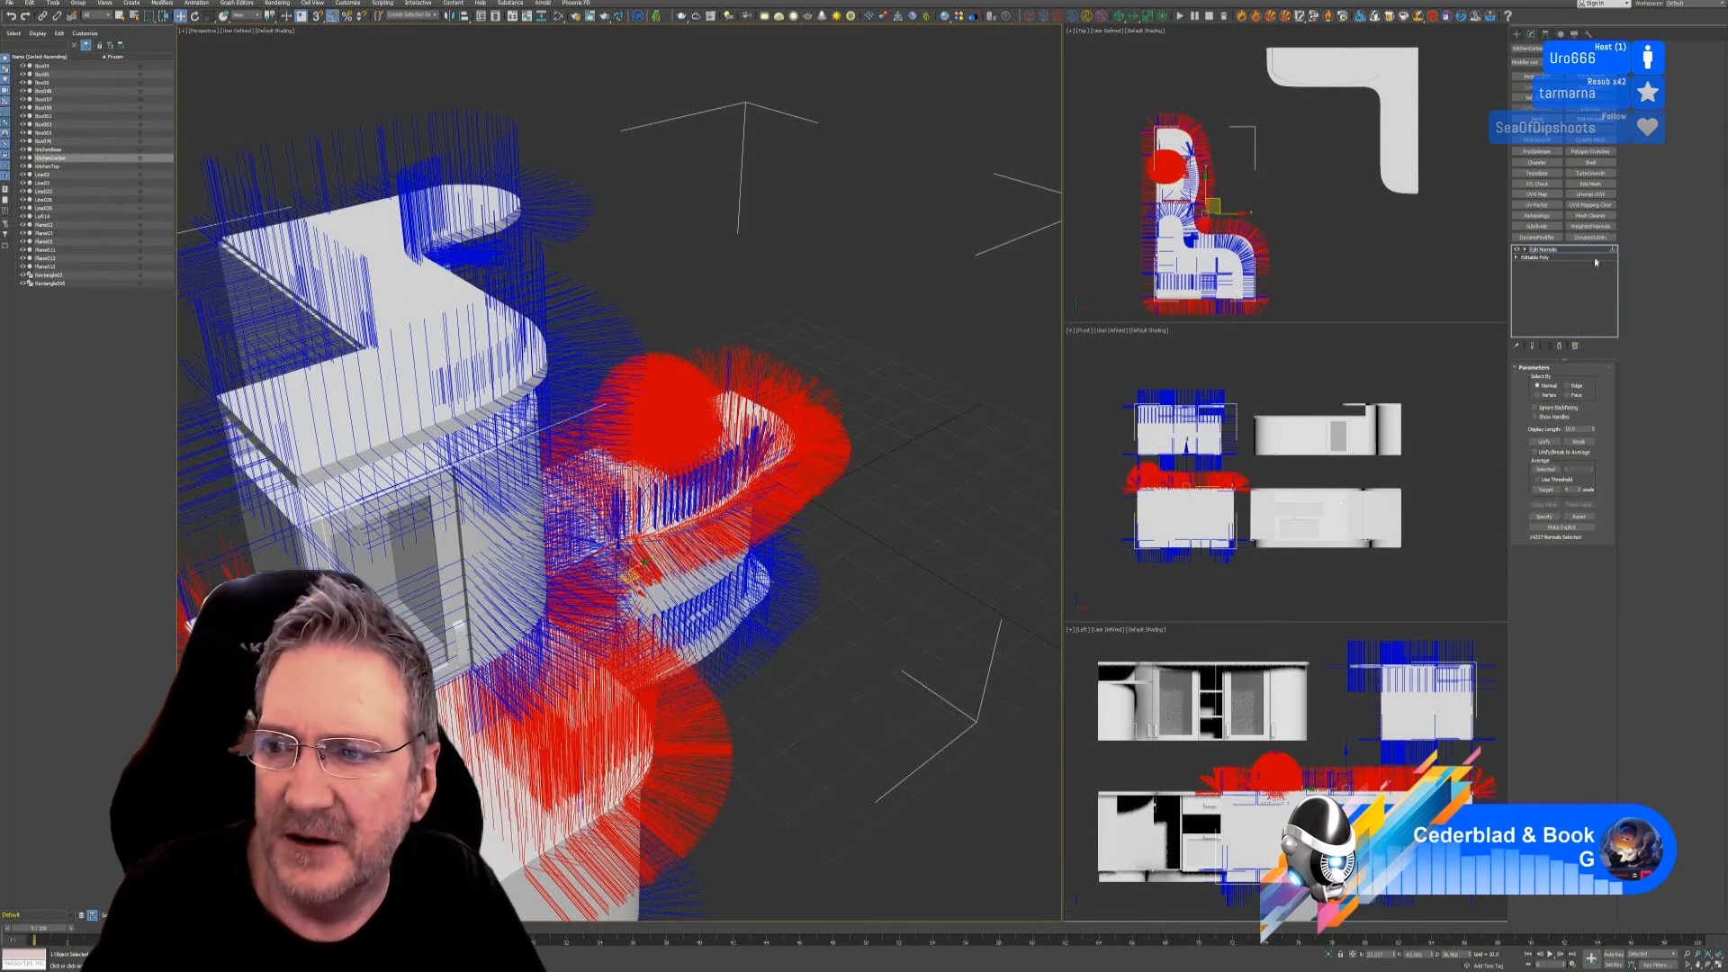
left_click(1574, 347)
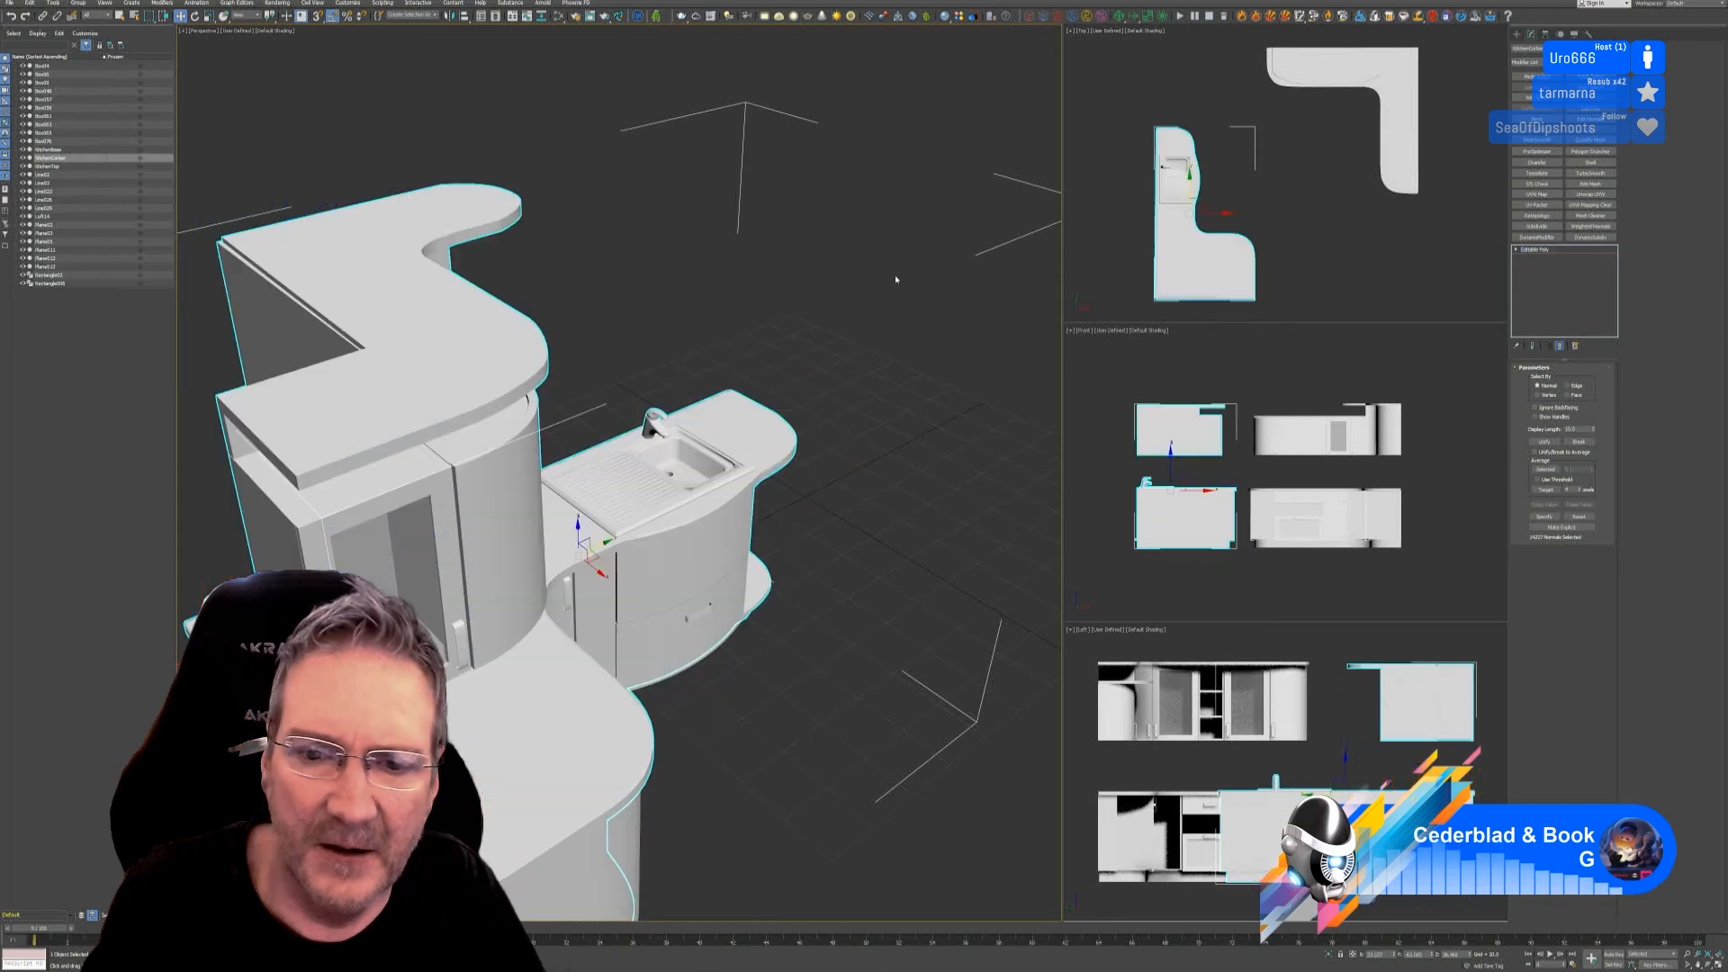
Step: Return to the web browser and reopen the 1.png hydraulic cylinder image from the copied Discord link
key("super+d")
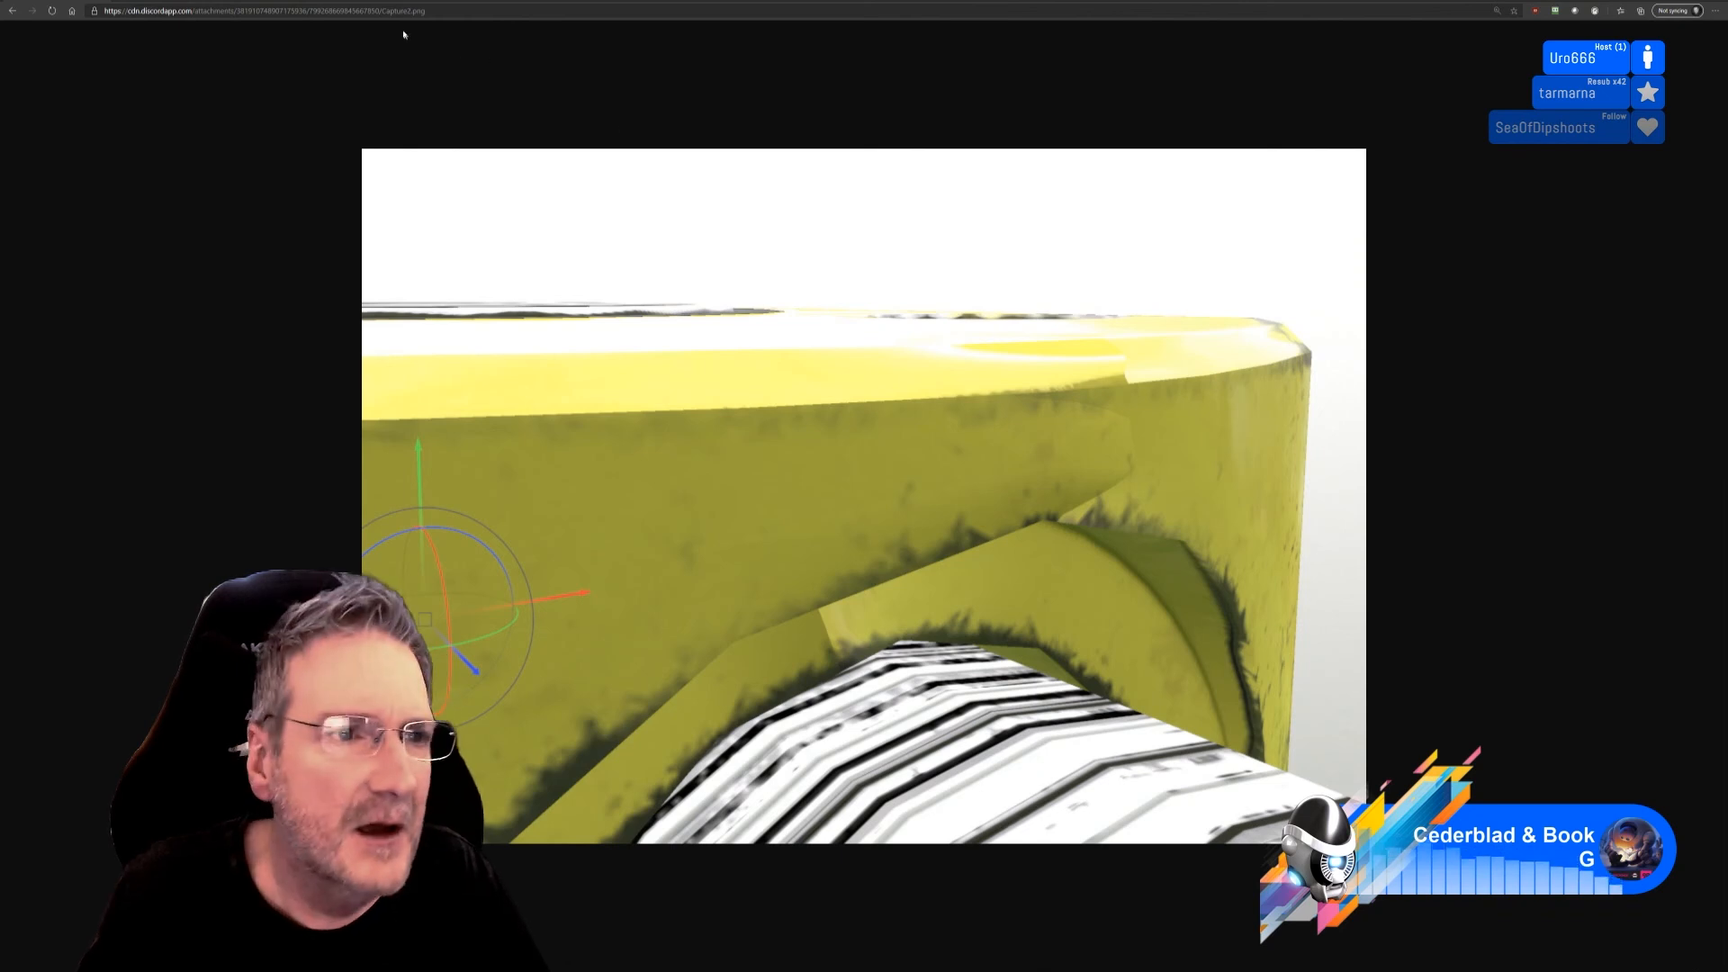
left_click(445, 12)
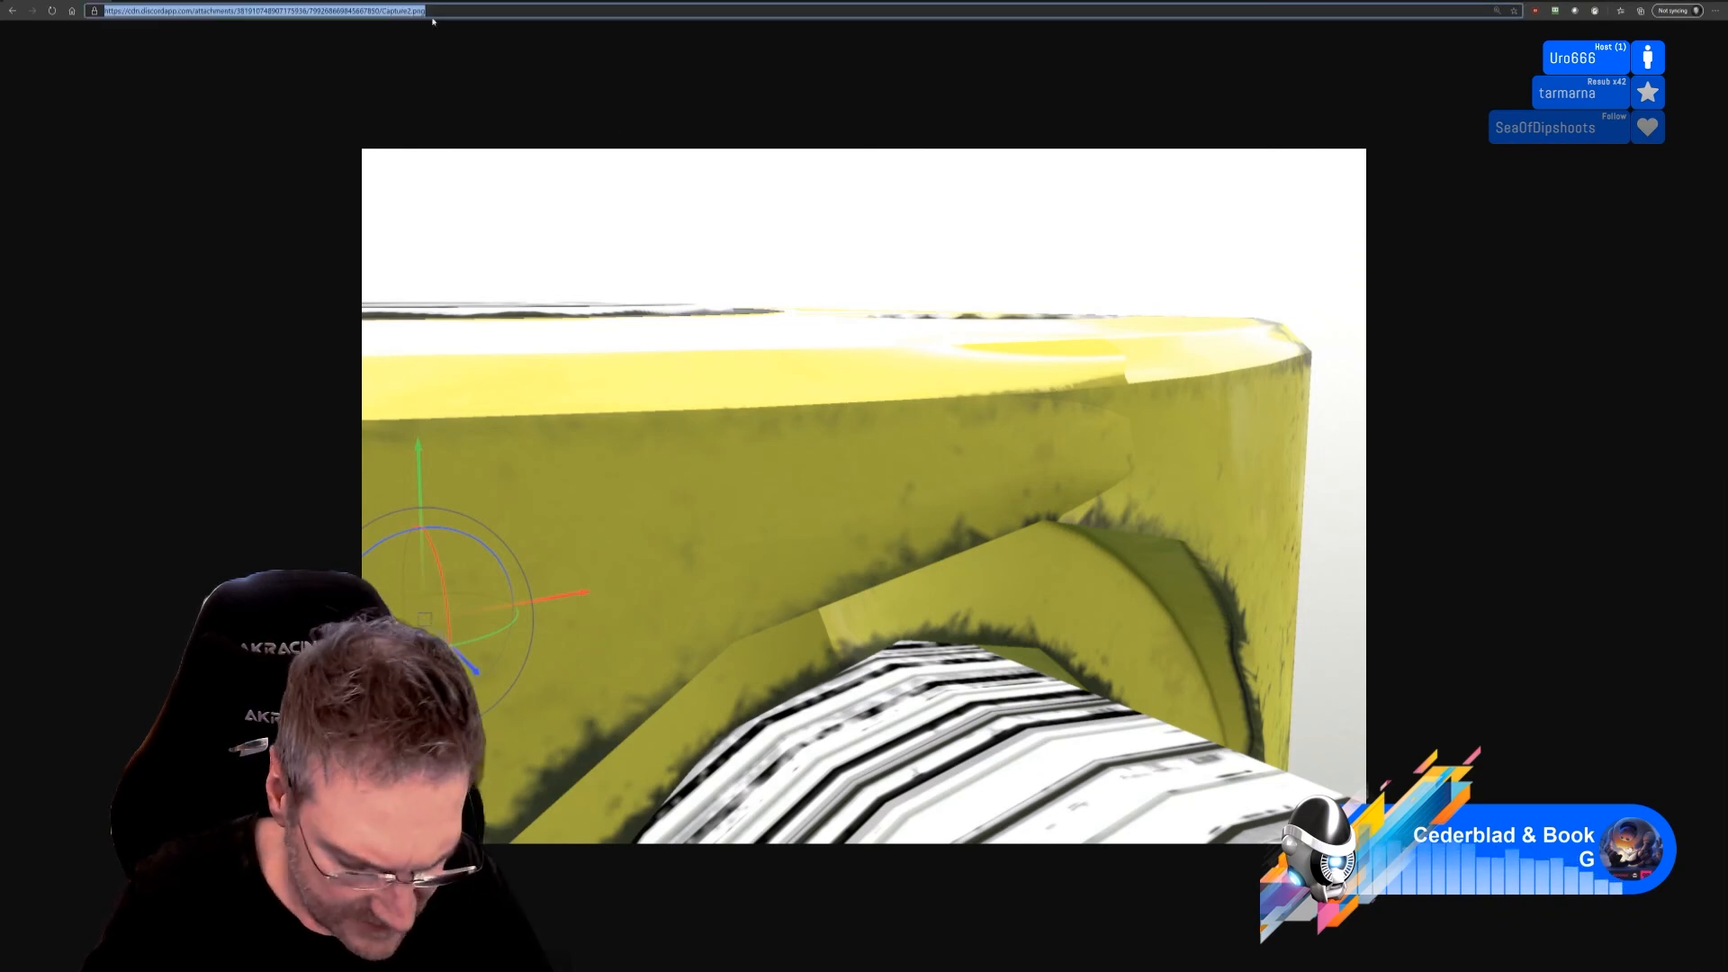
key("ctrl+v")
key("Return")
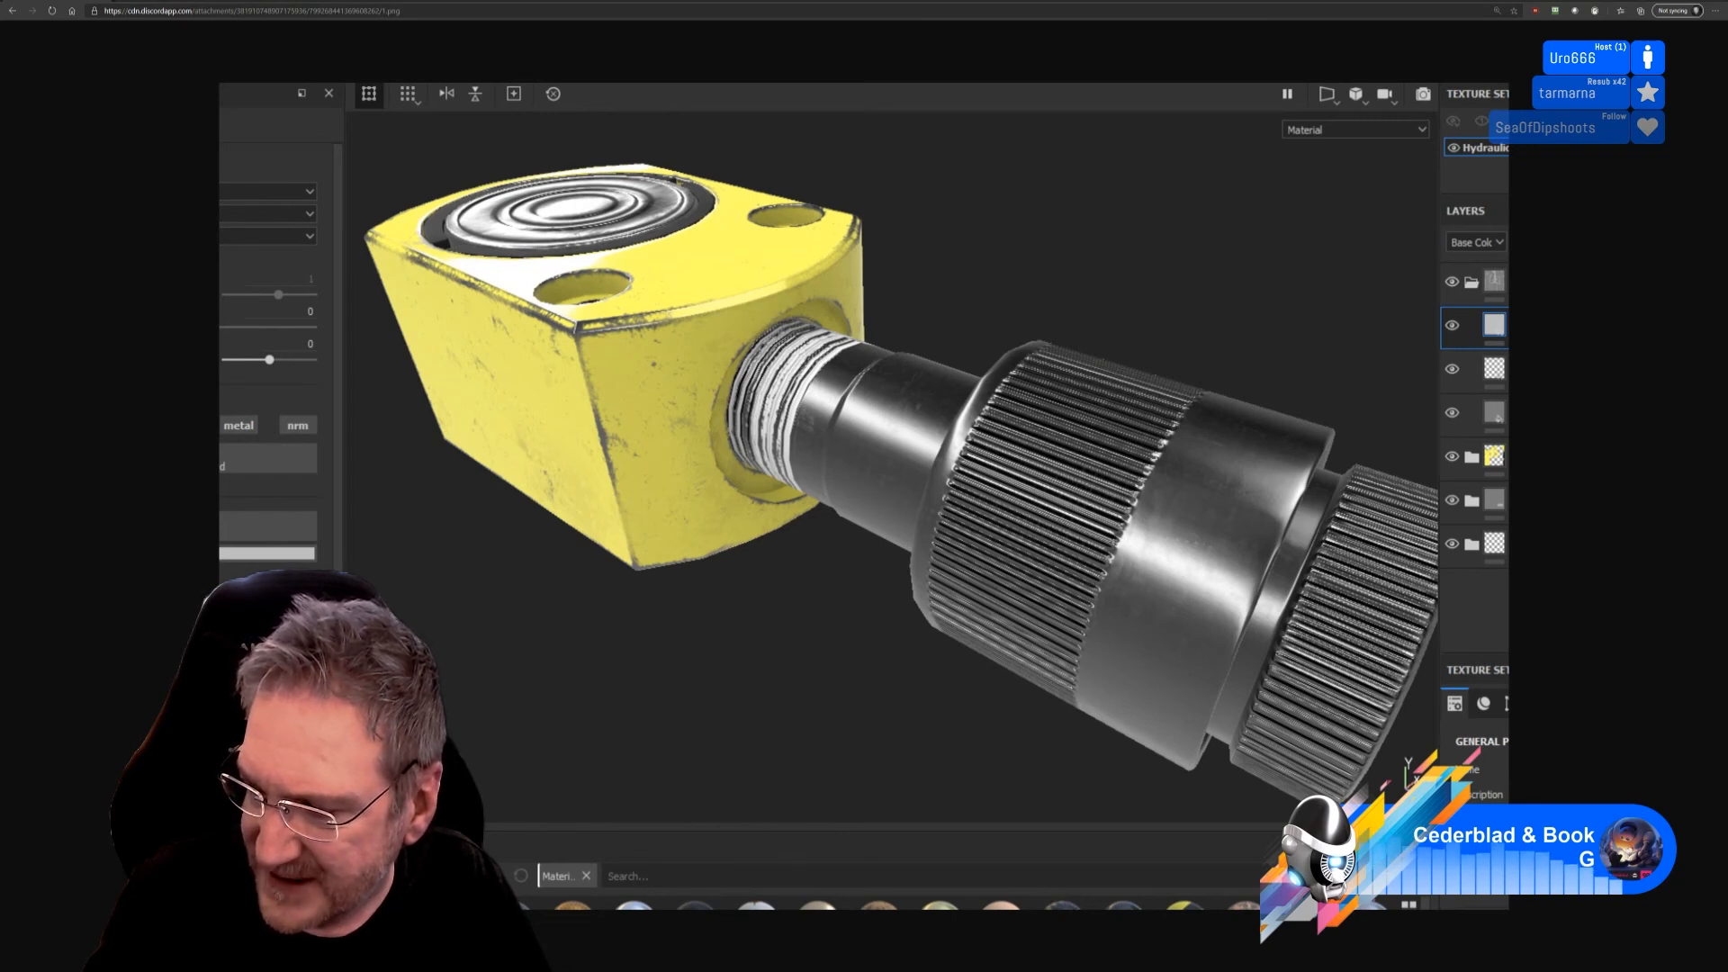
Step: Open the copied ArtStation image link and zoom out to examine both views of the ENERPAC hydraulic cylinder render
left_click(423, 11)
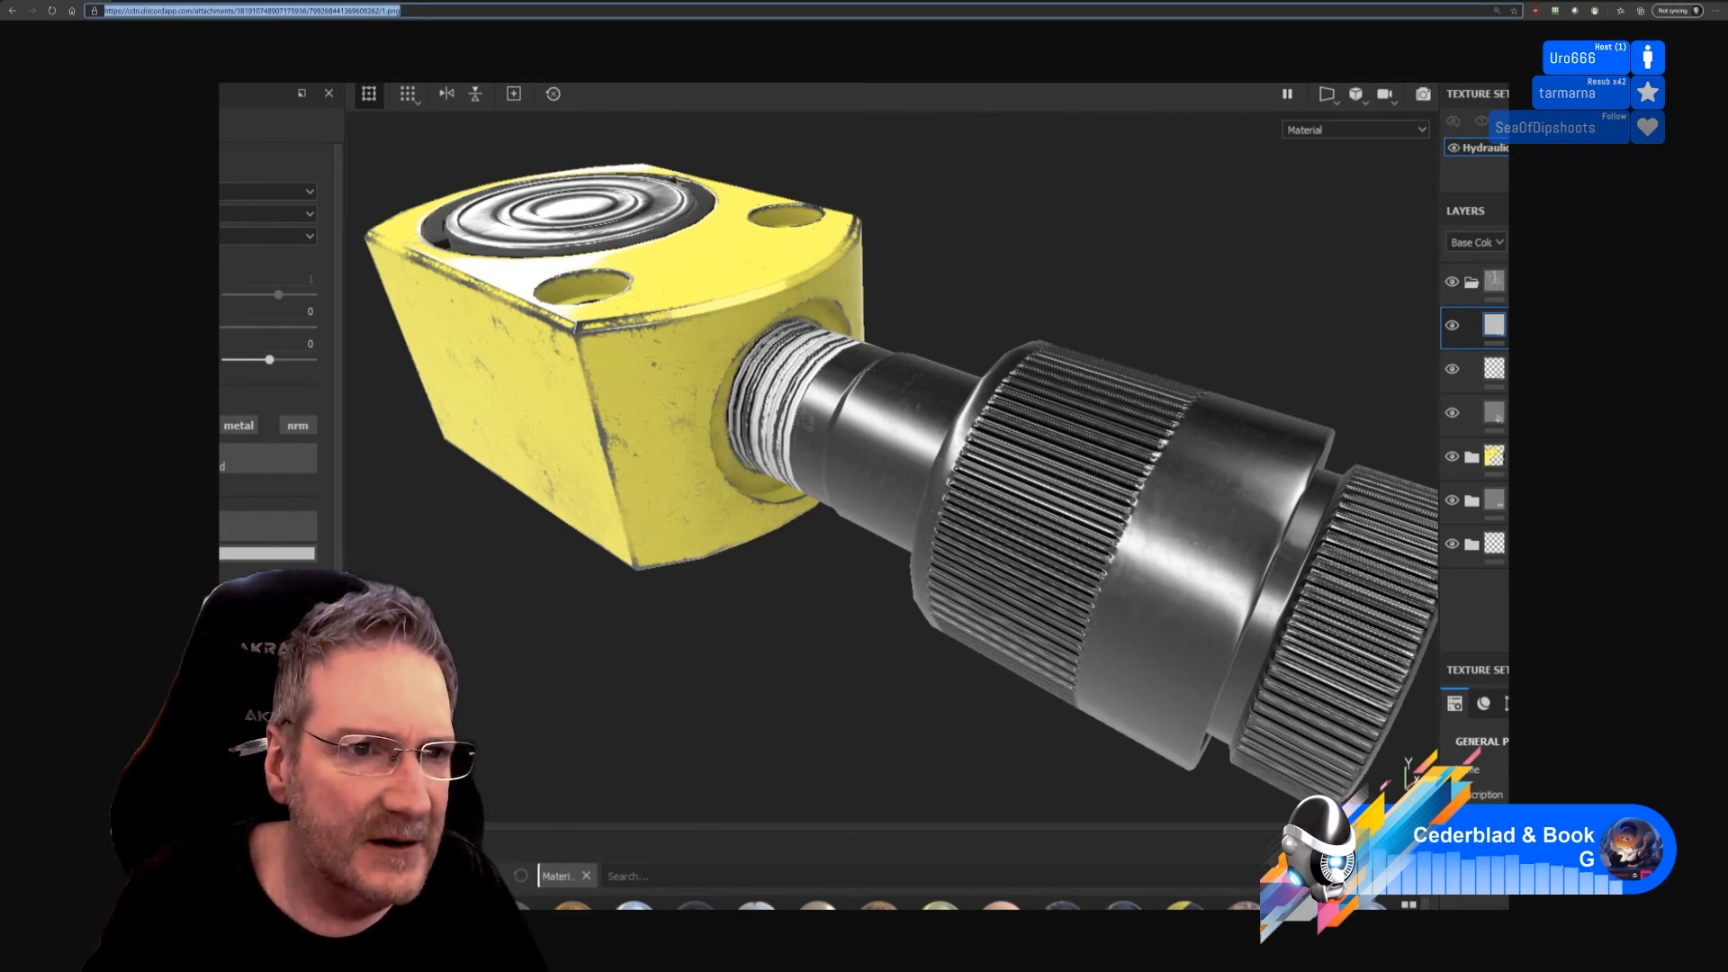
key("ctrl+v")
key("Return")
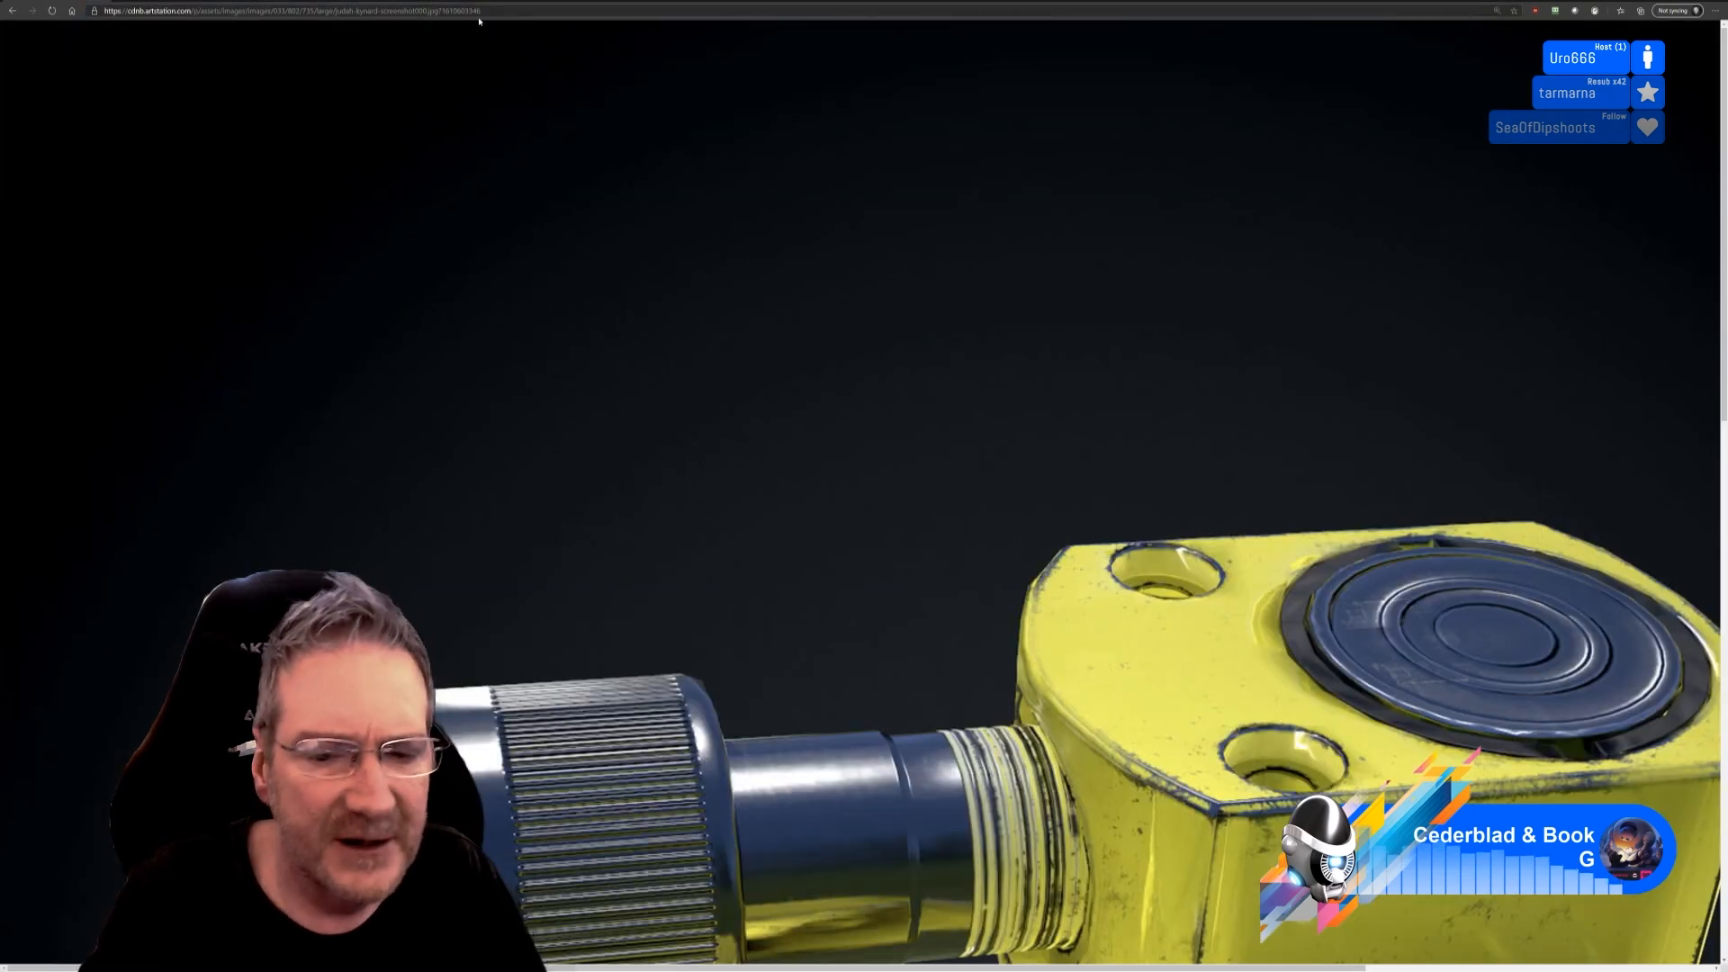
scroll(781, 386, "down", 4, "ctrl")
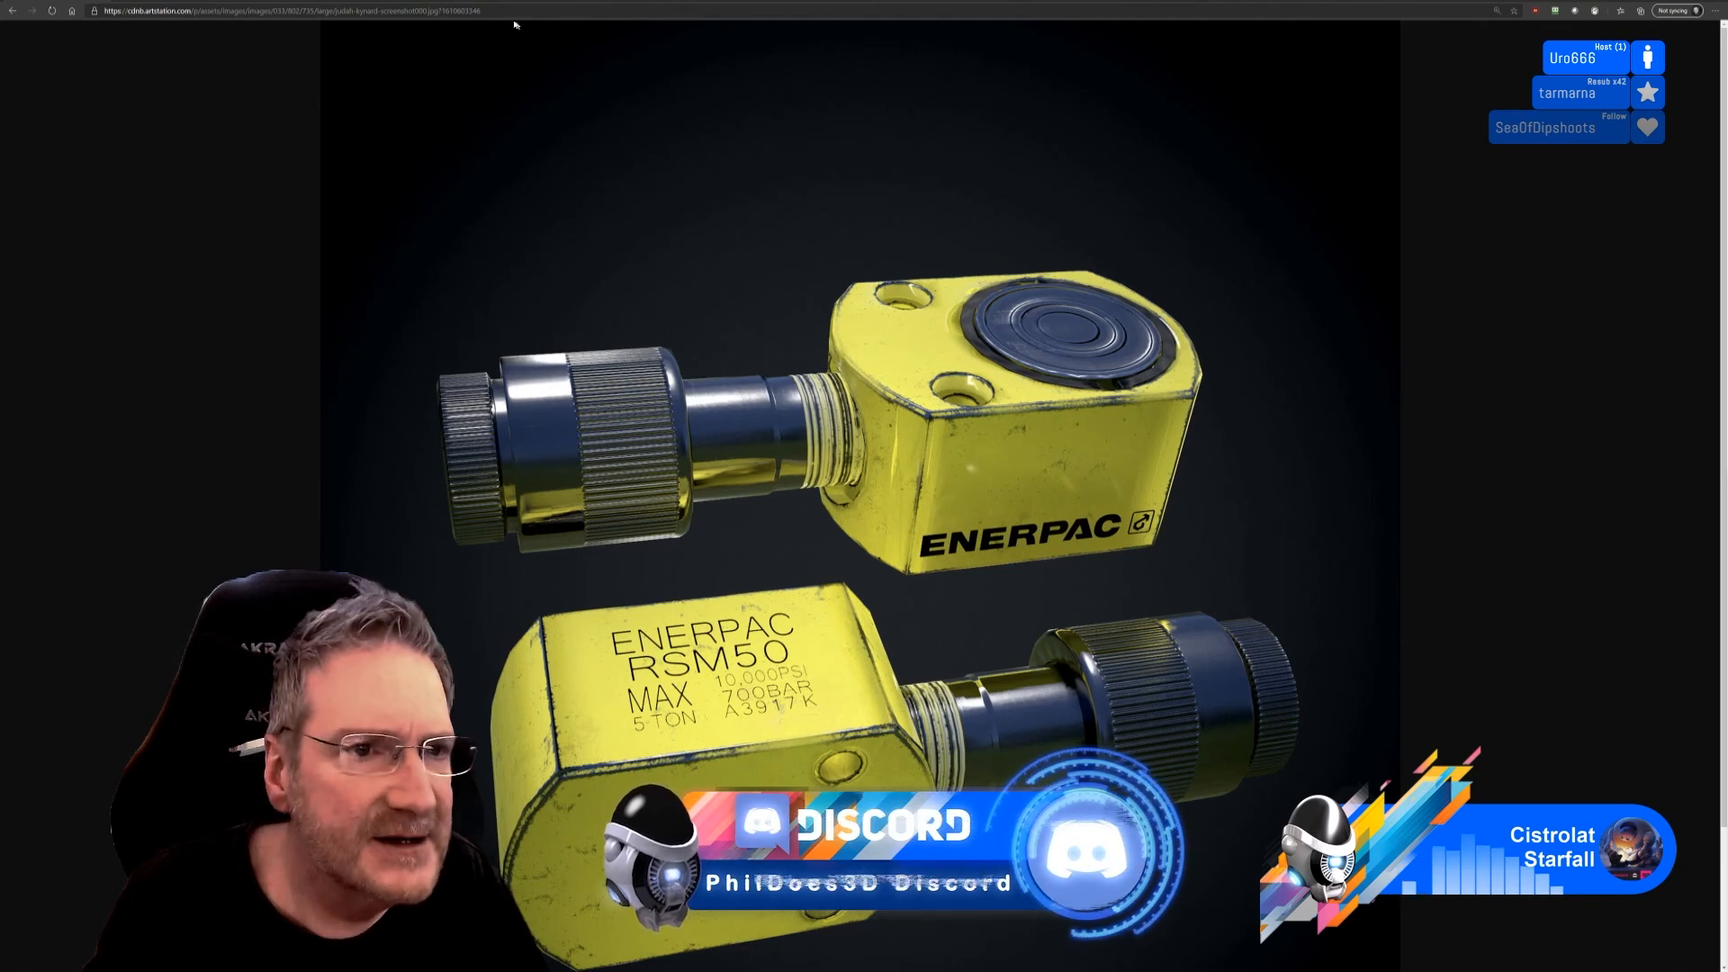
Step: Open the next copied Discord image link with the three views of the sculpted human head
key("ctrl+l")
key("ctrl+v")
key("Return")
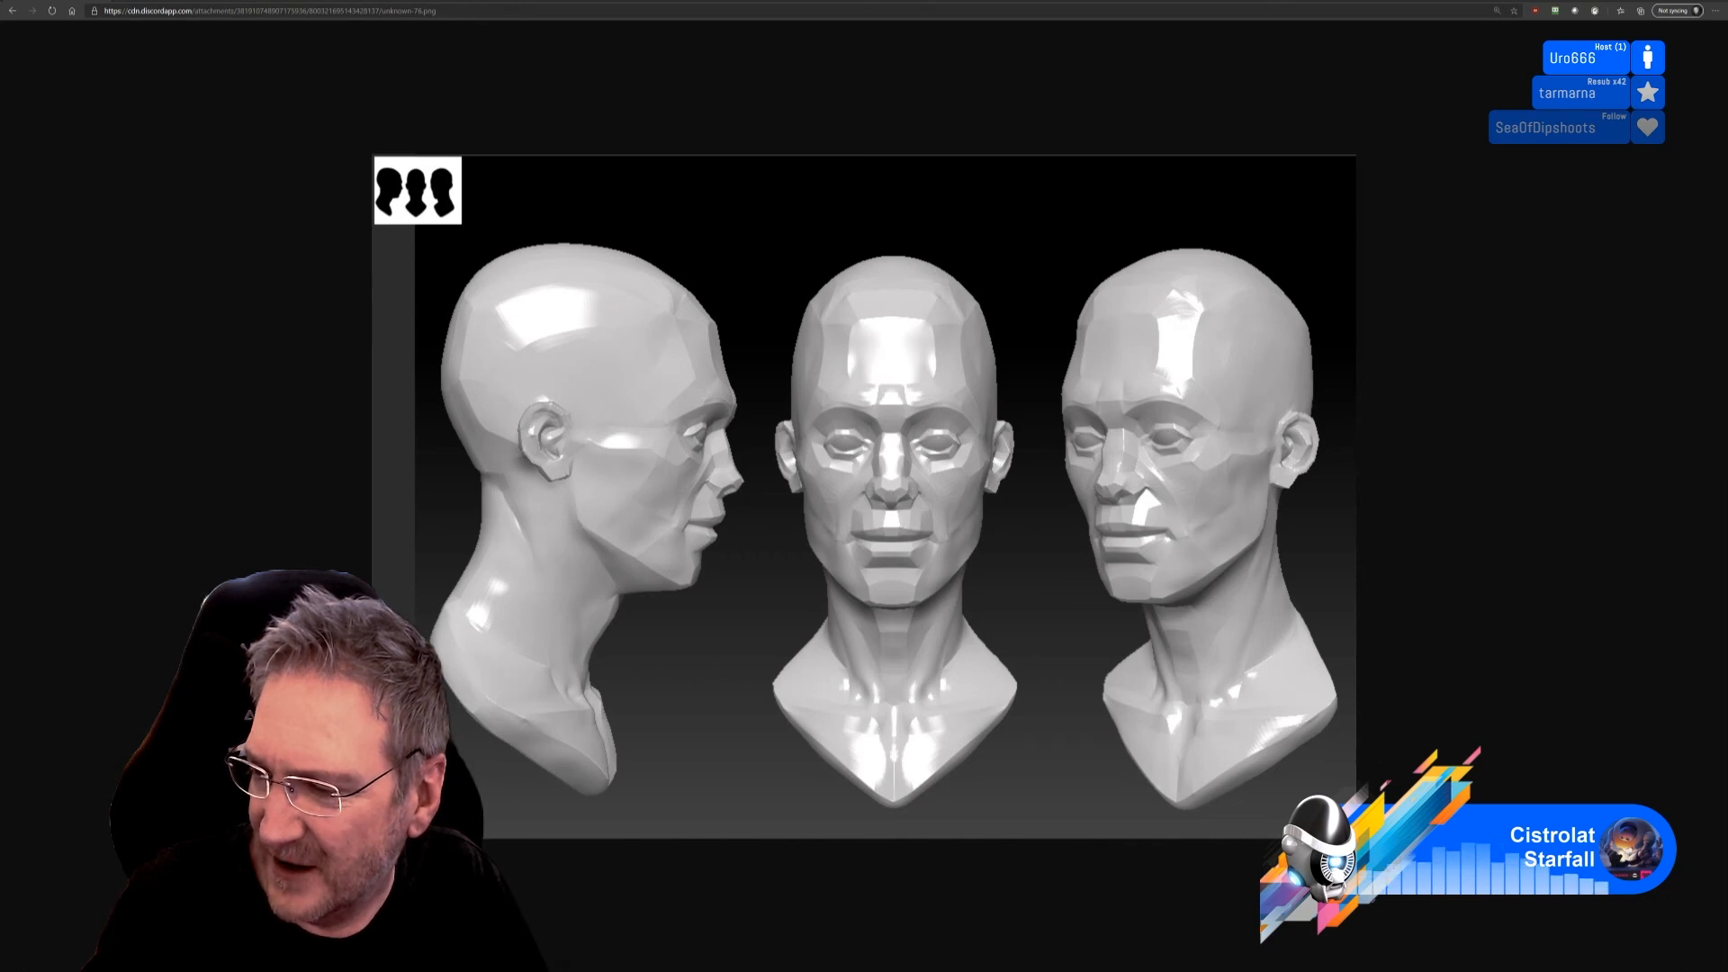
Step: Open the next copied Discord link with the LARA 5030 sunglasses renders and zoom out to view all three
left_click(454, 12)
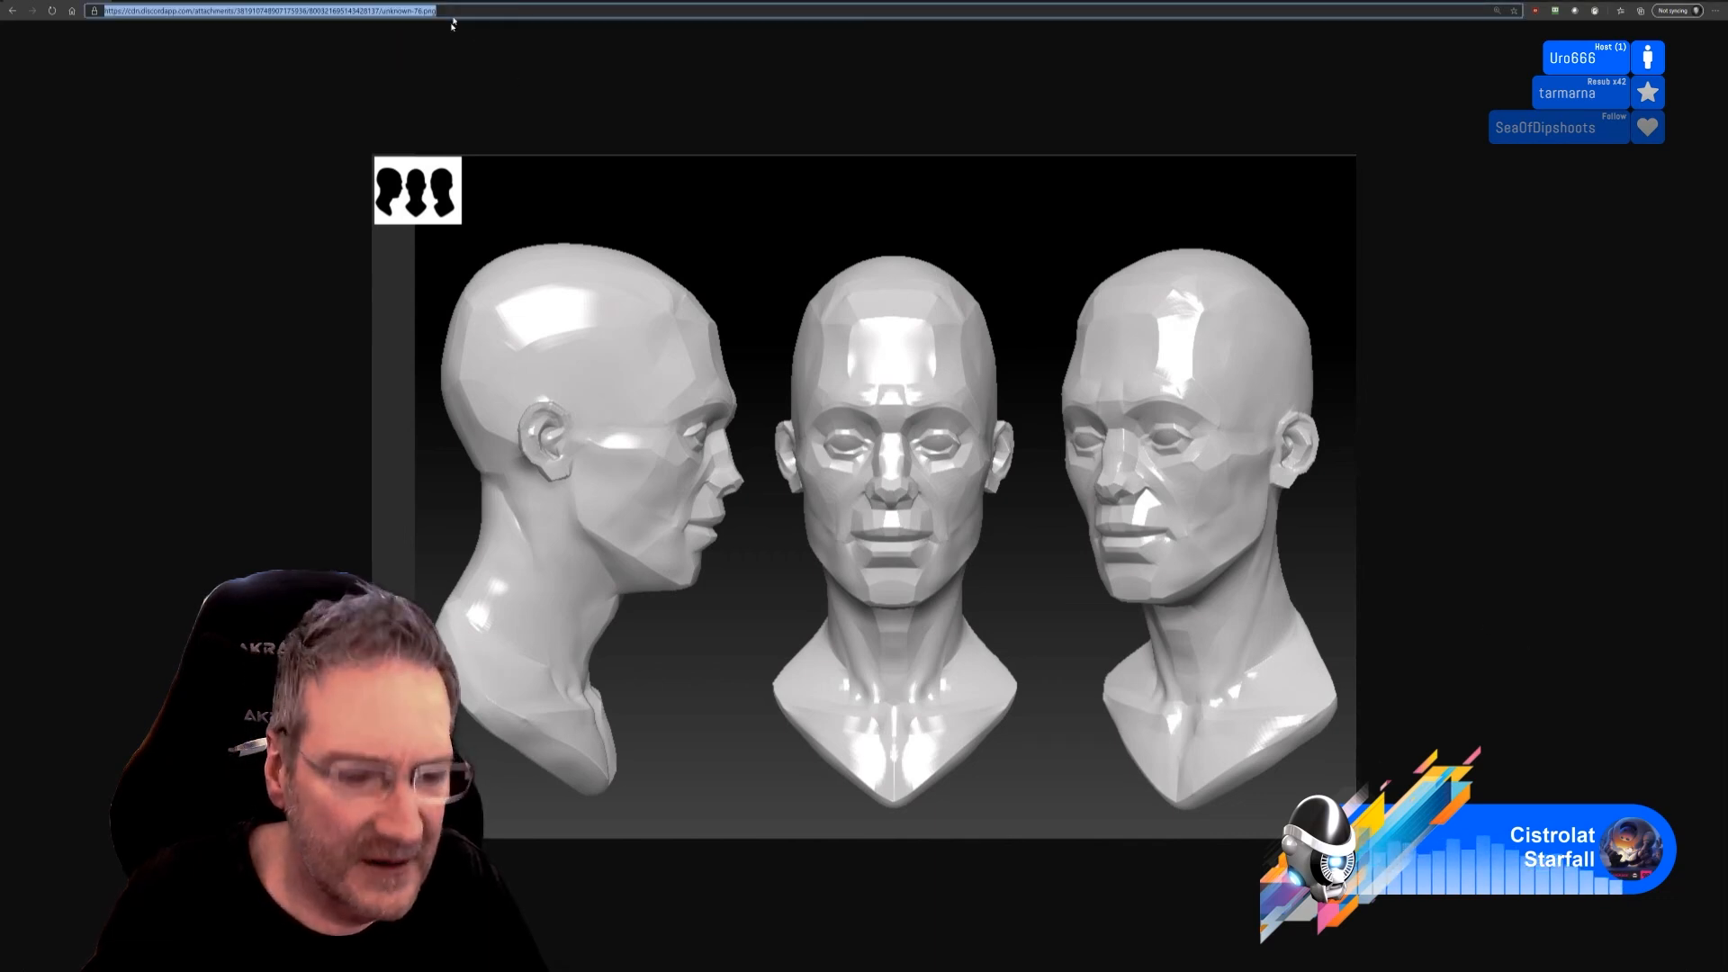
key("ctrl+v")
key("Return")
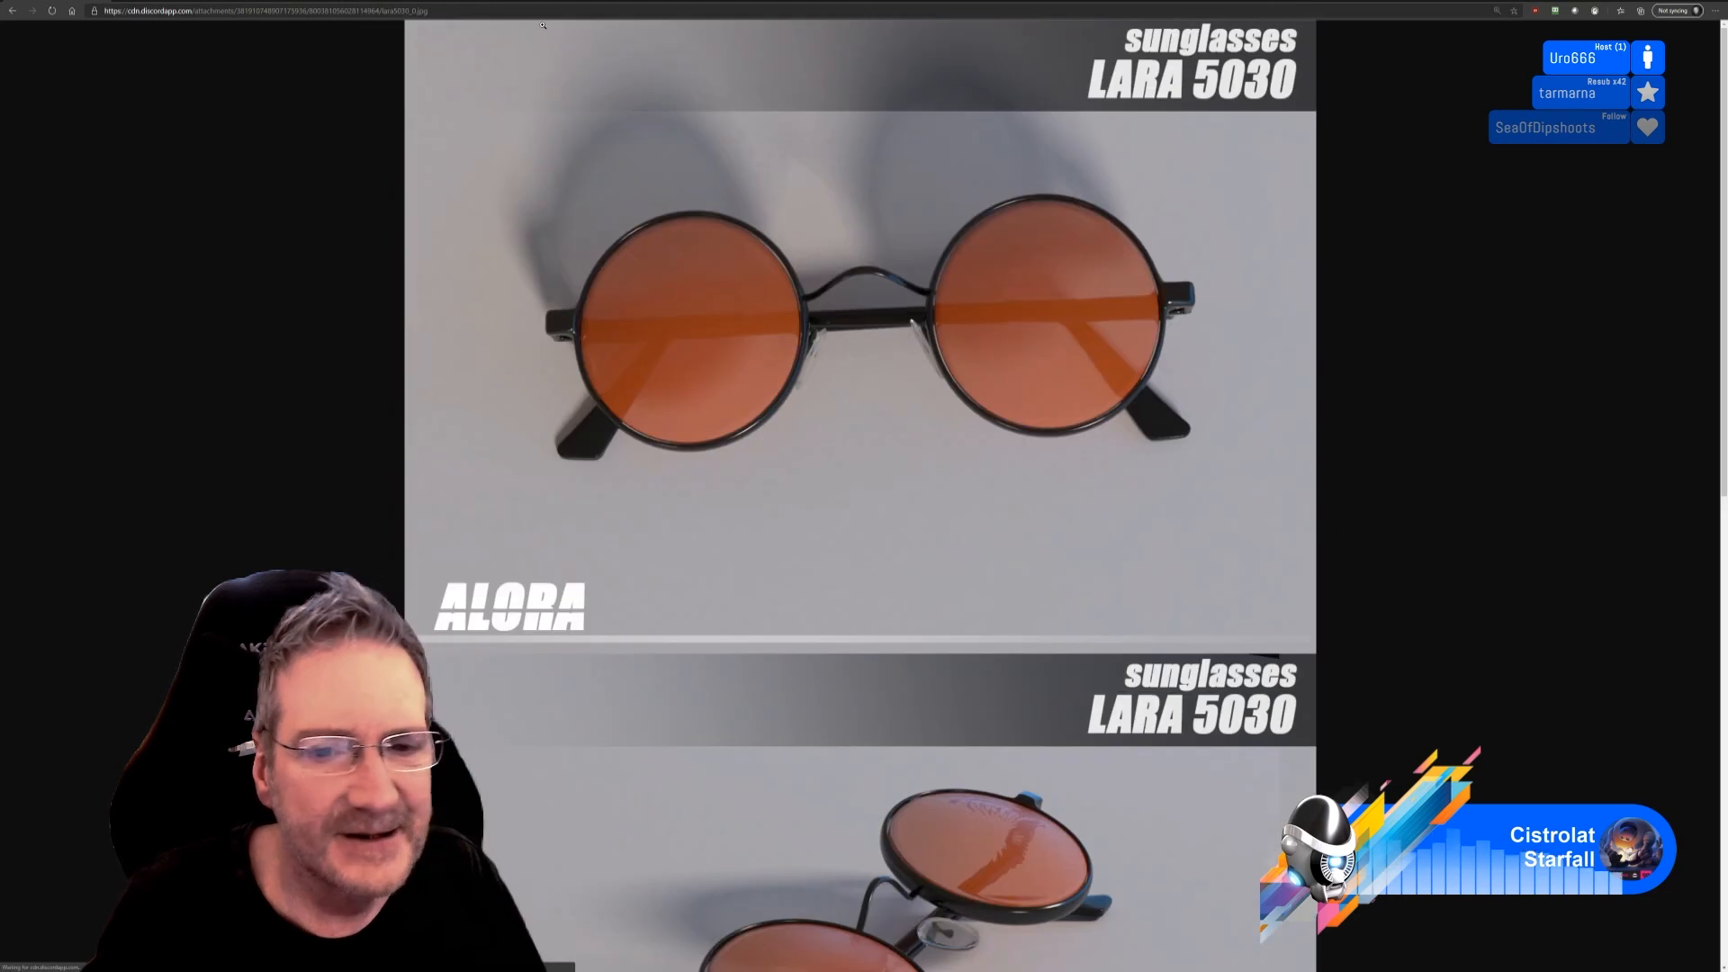
scroll(810, 288, "down", 3, "ctrl")
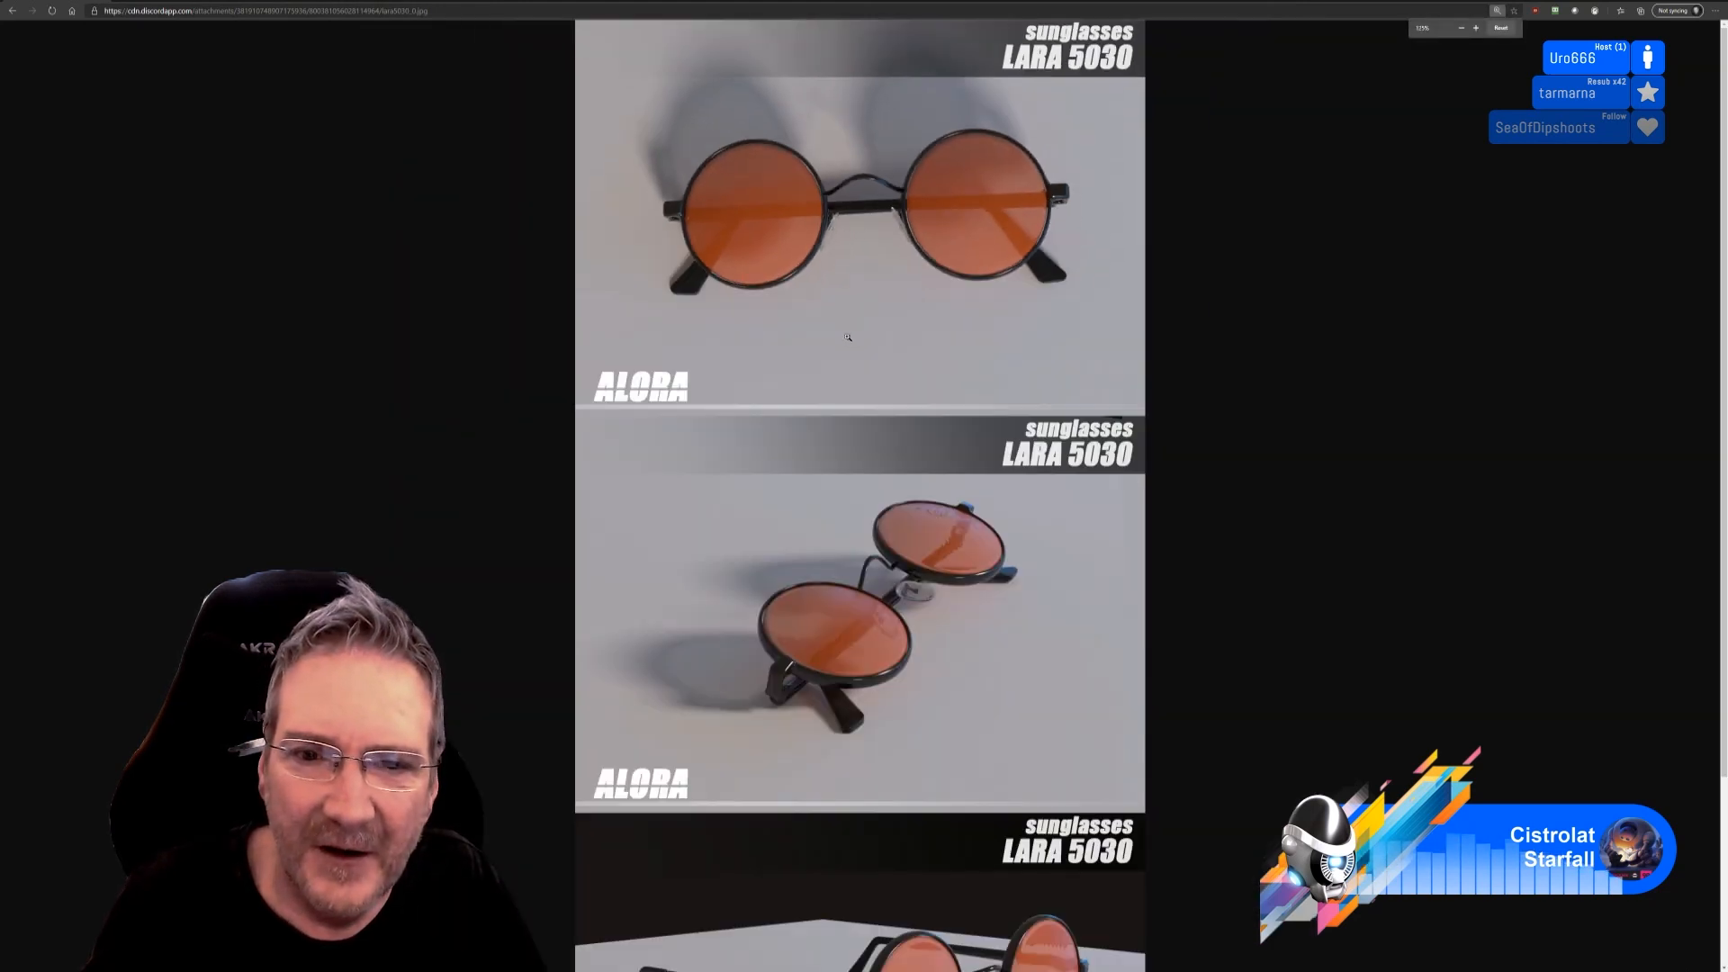
scroll(847, 337, "down", 2, "ctrl")
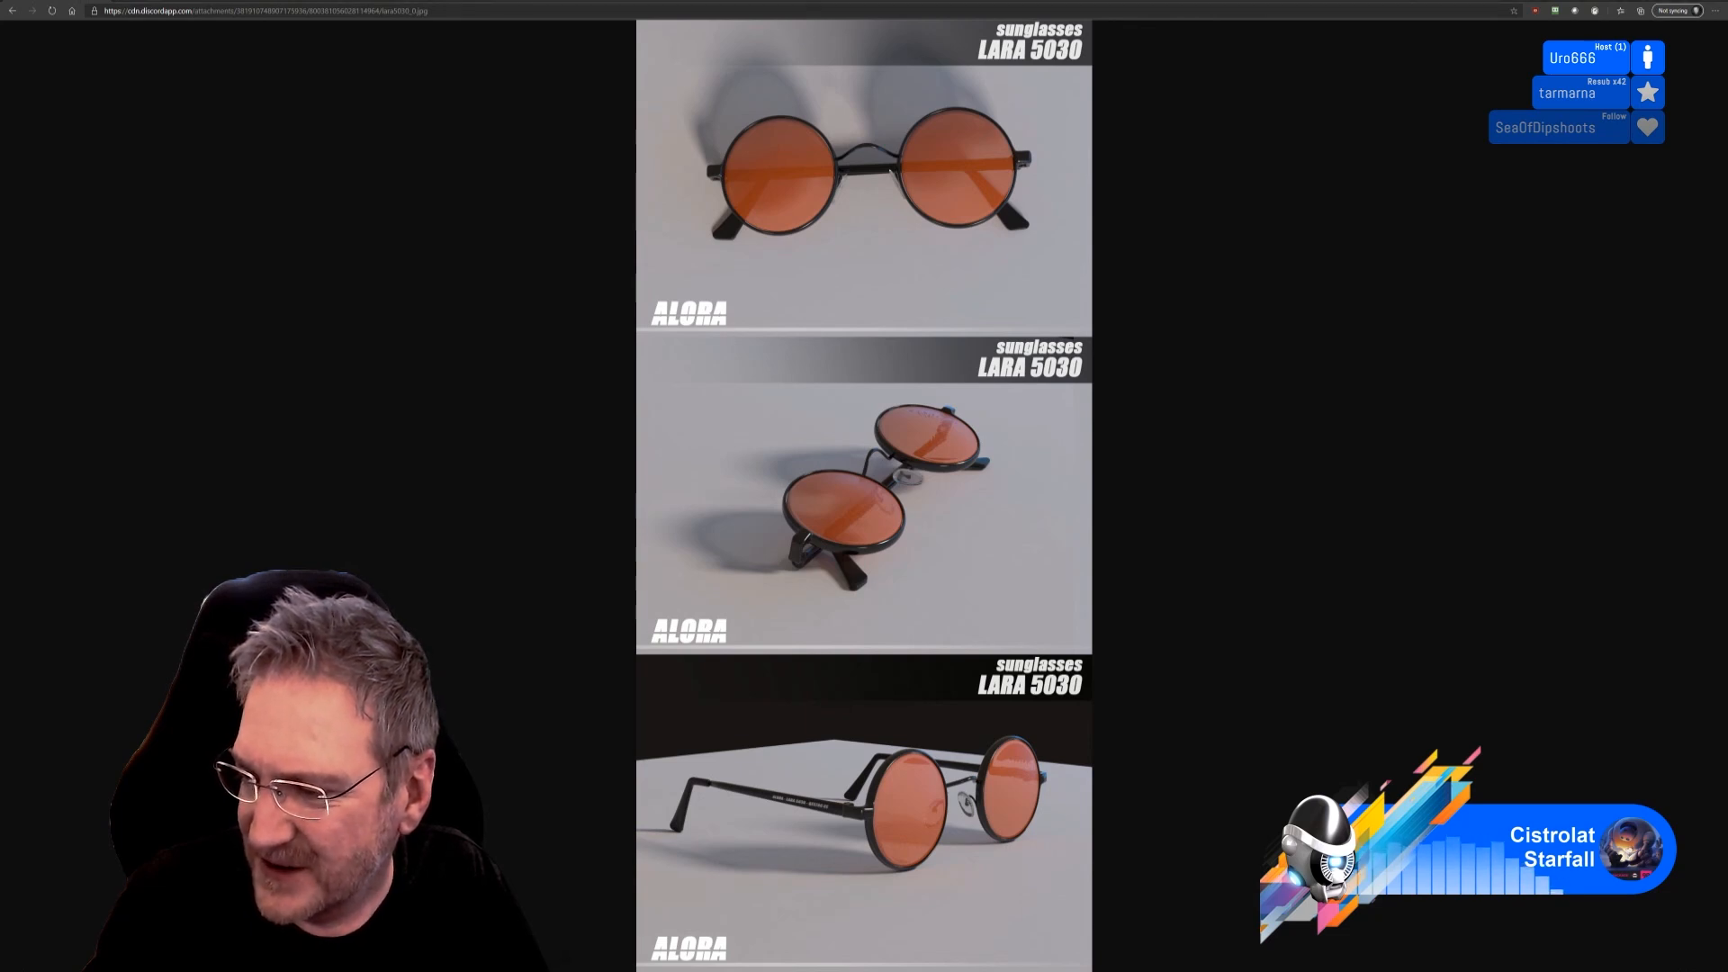
Step: Open the next copied Discord link with the green forest character render, view it, and show the desktop
left_click(447, 11)
key("ctrl+v")
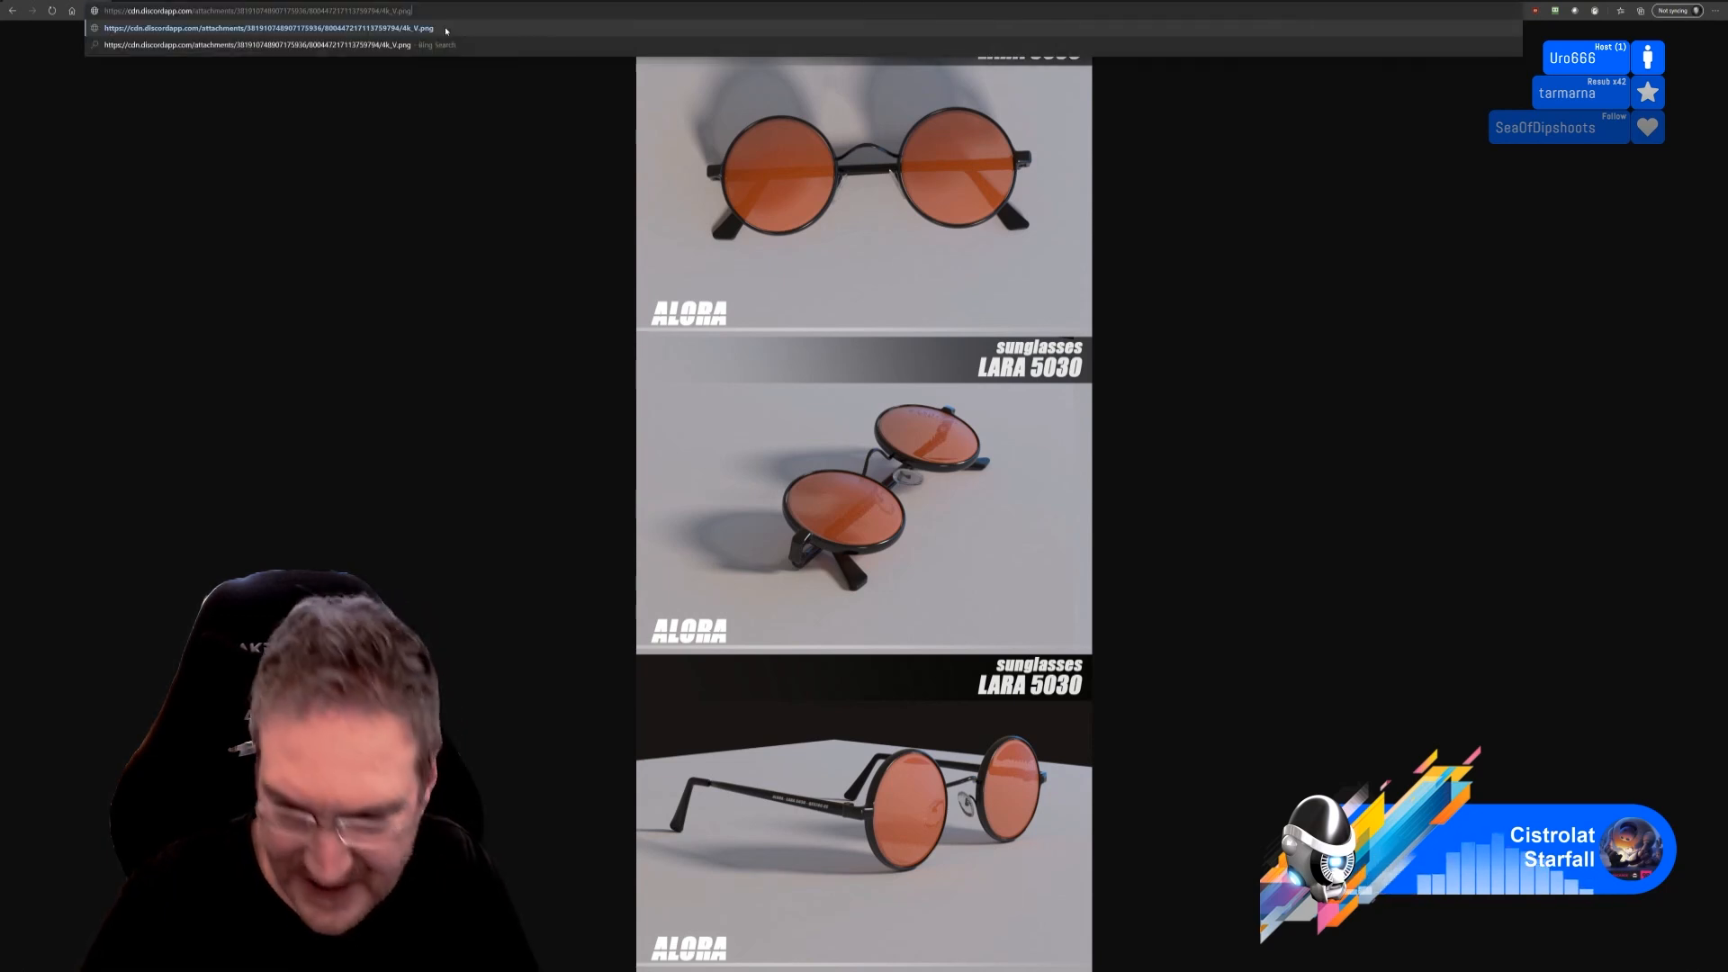
key("Return")
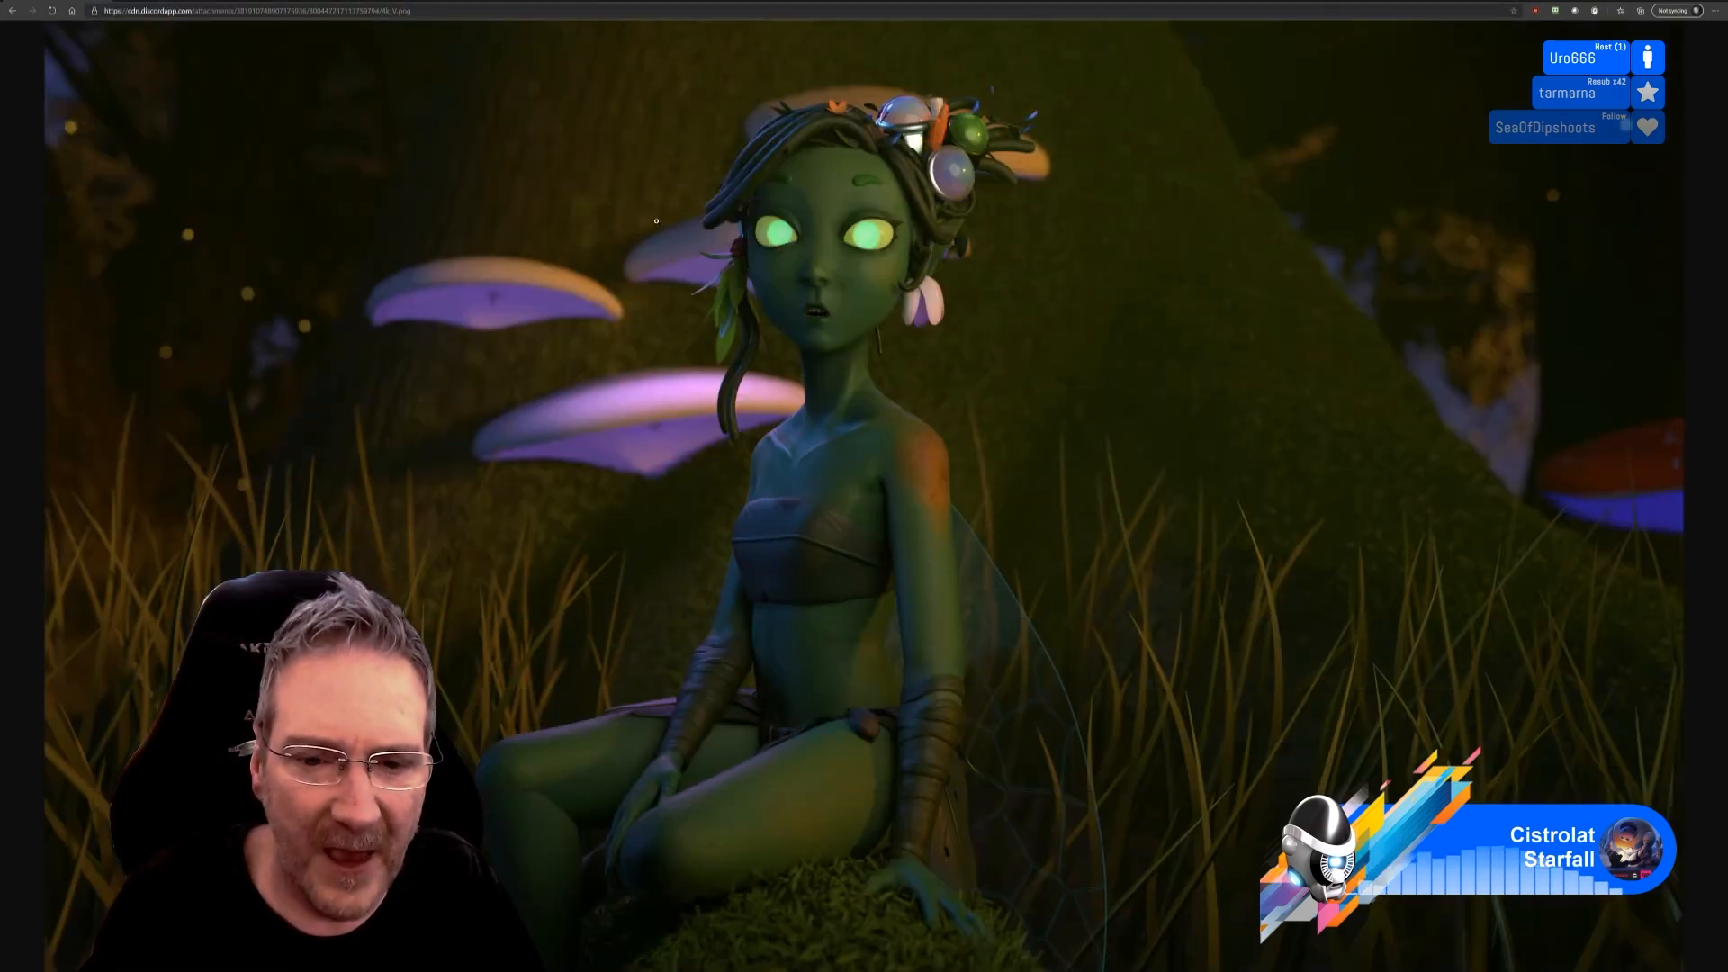
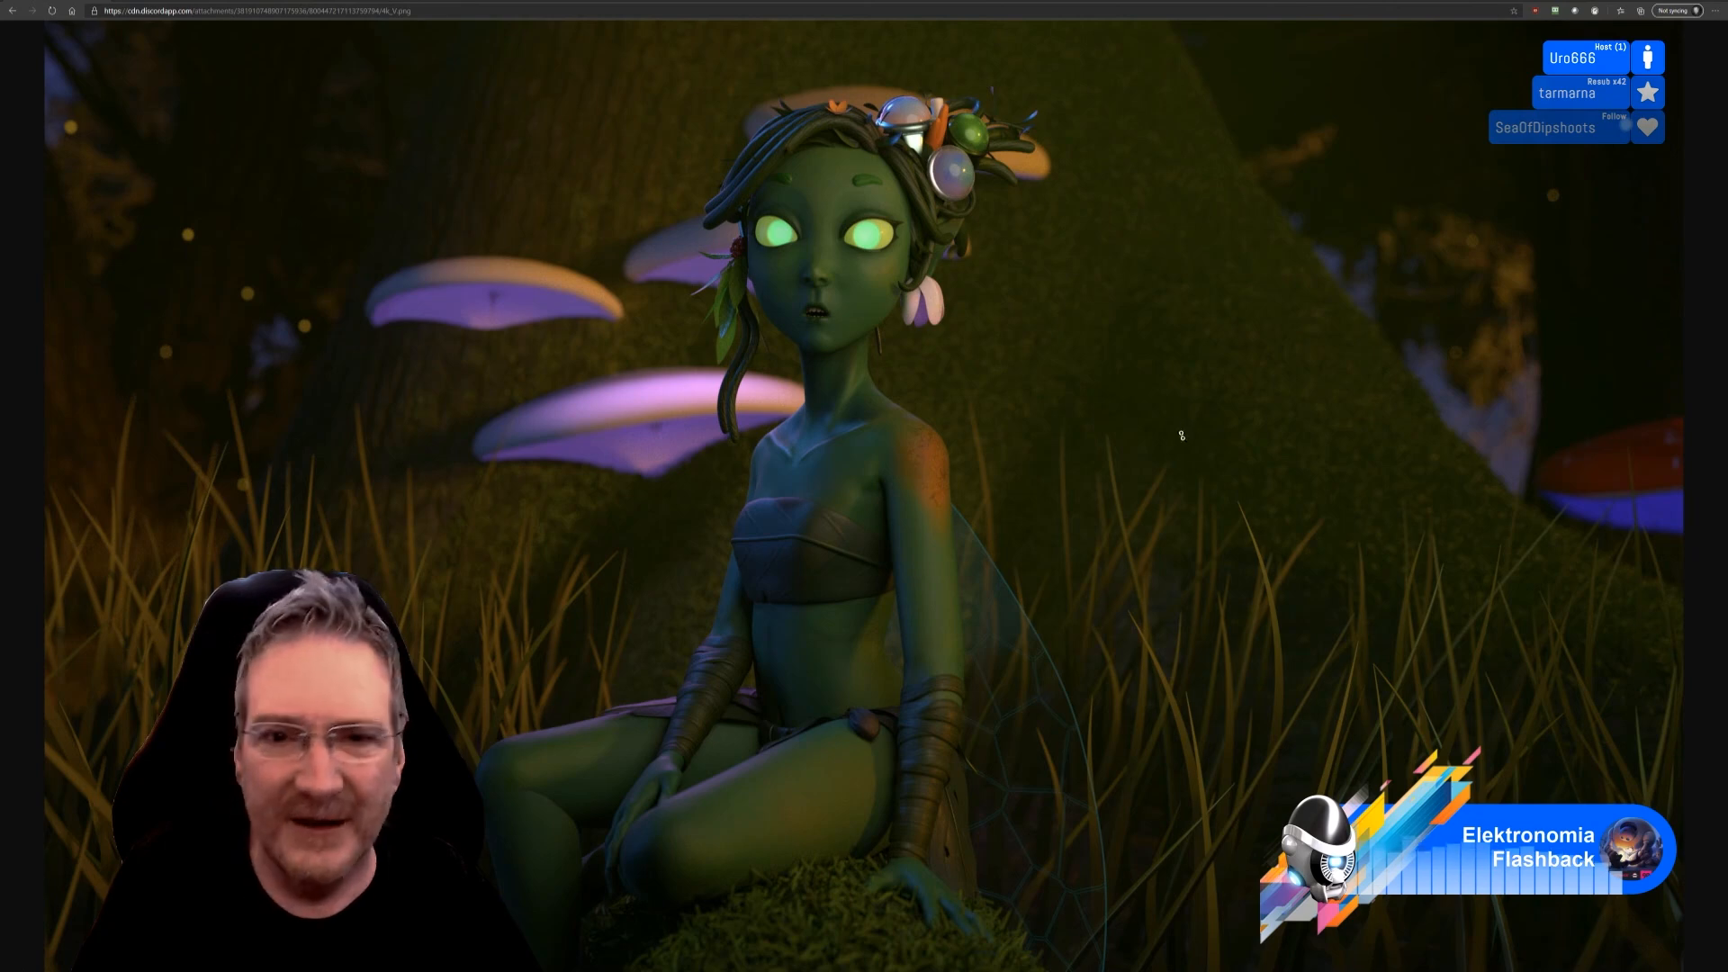
key("super+d")
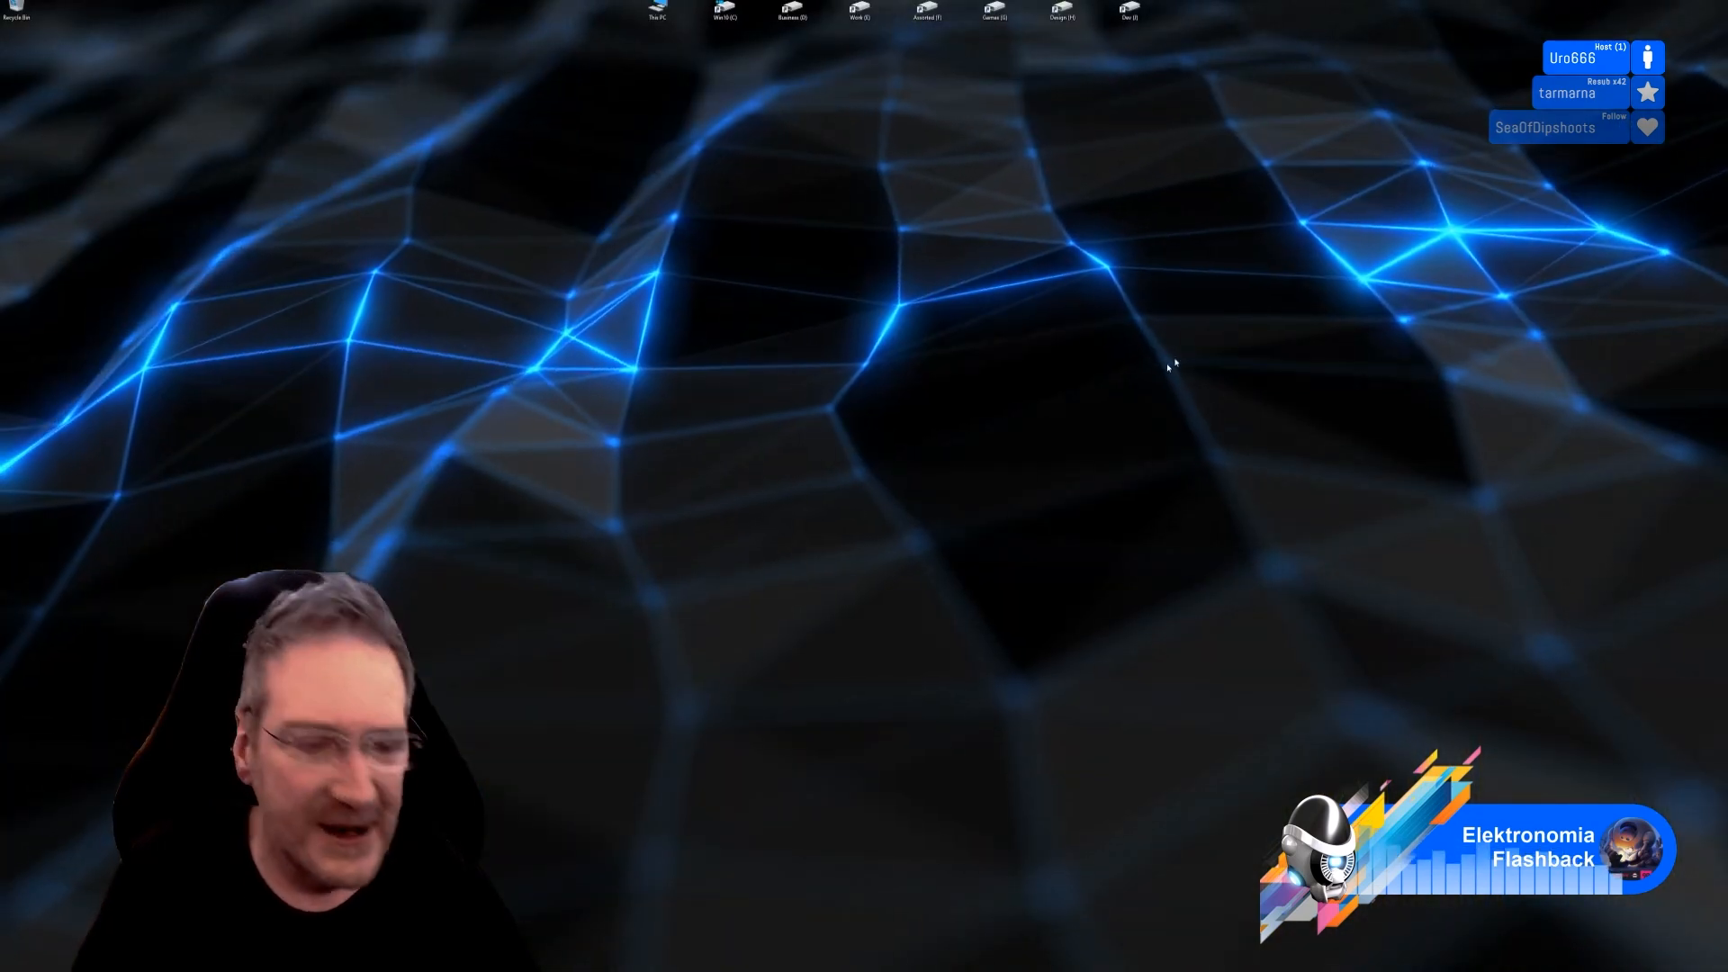